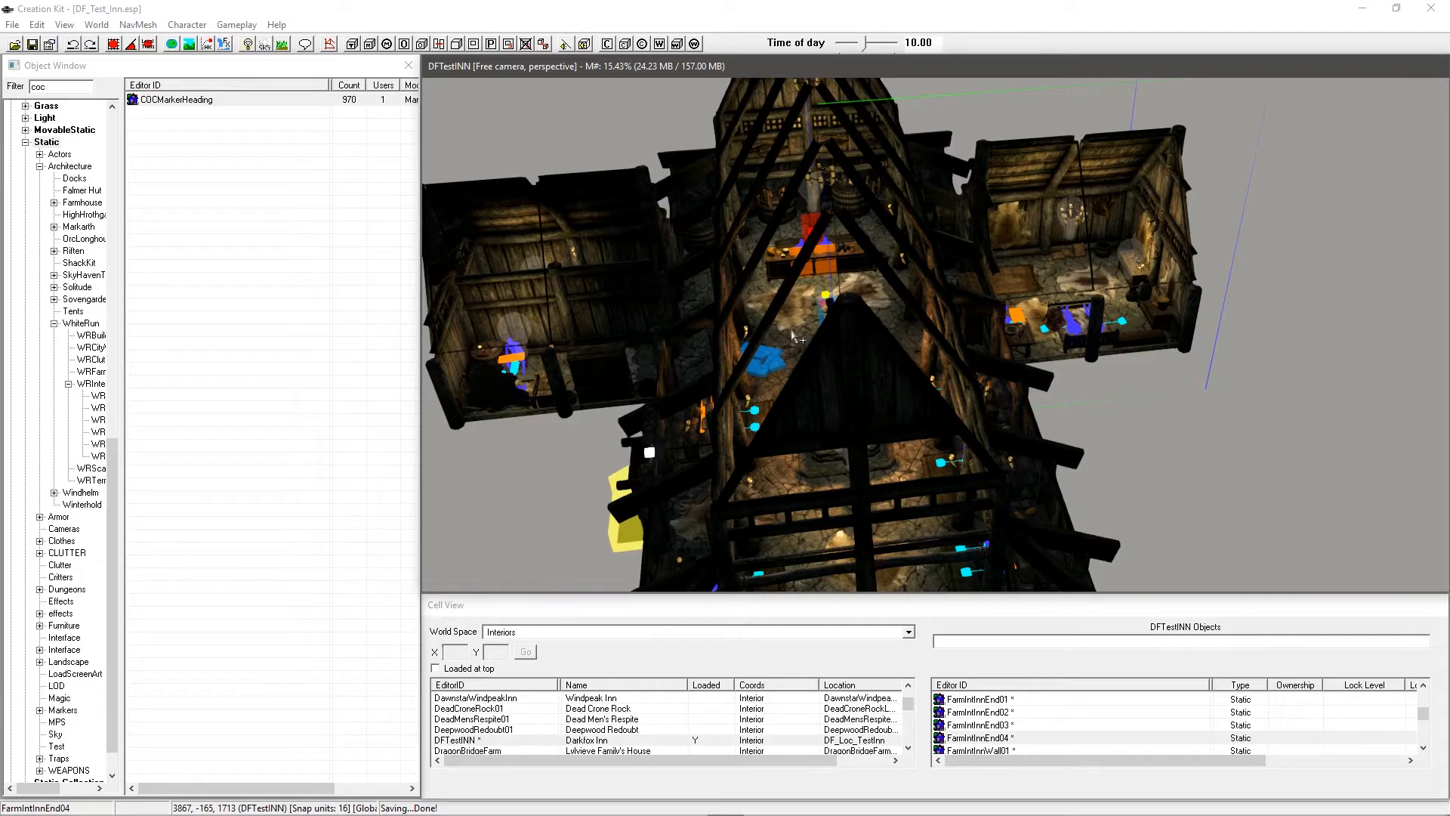
# Step: Look over the inn interior from above, then examine the bar counter and the floor pelts in front of it
pyautogui.click(834, 312)
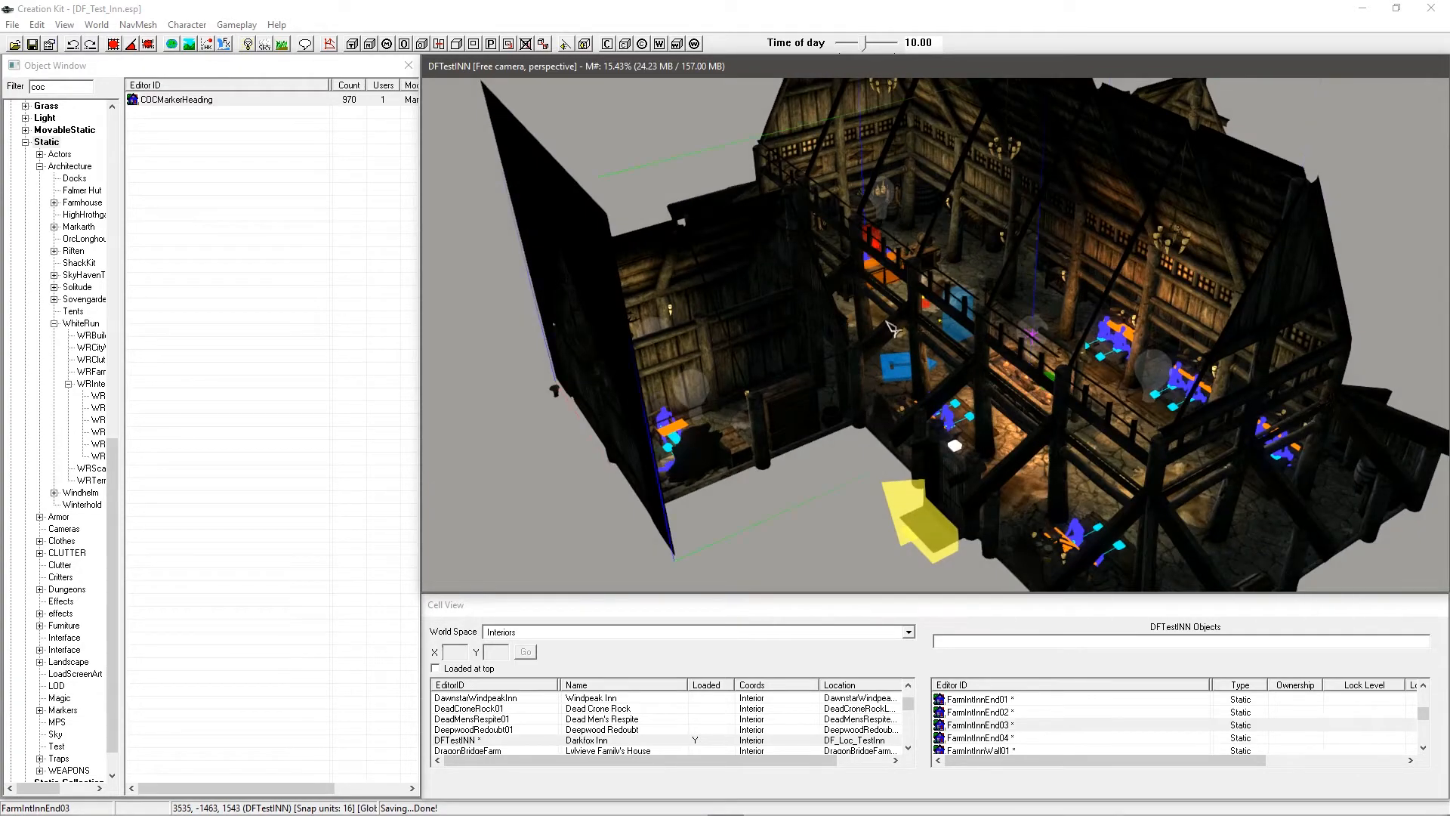
pyautogui.keyDown('shift'); pyautogui.moveTo(877, 326); pyautogui.dragTo(1069, 243, button='middle'); pyautogui.keyUp('shift')
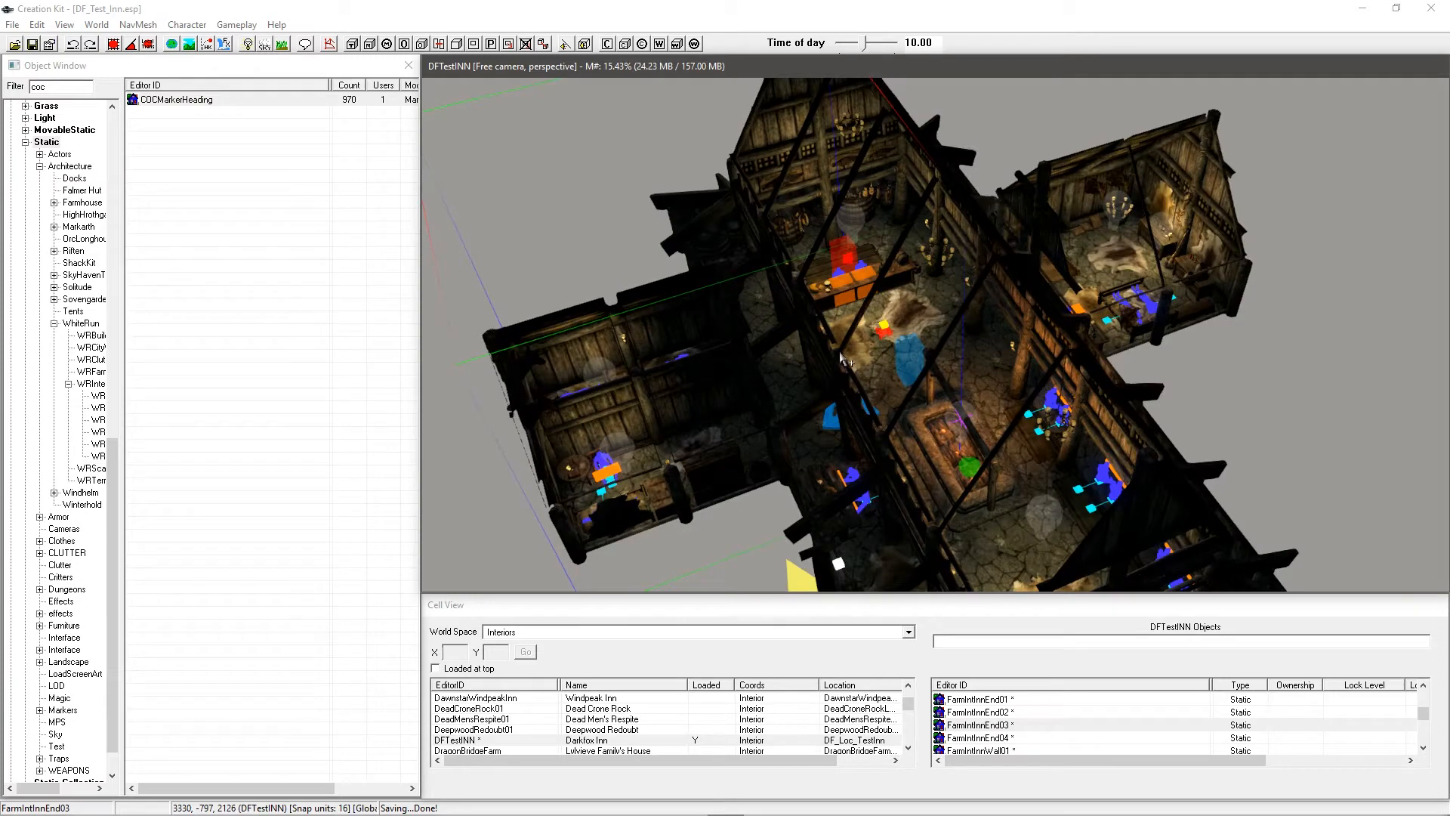
pyautogui.scroll(1, 844, 361)
pyautogui.scroll(1, 861, 352)
pyautogui.click(924, 317)
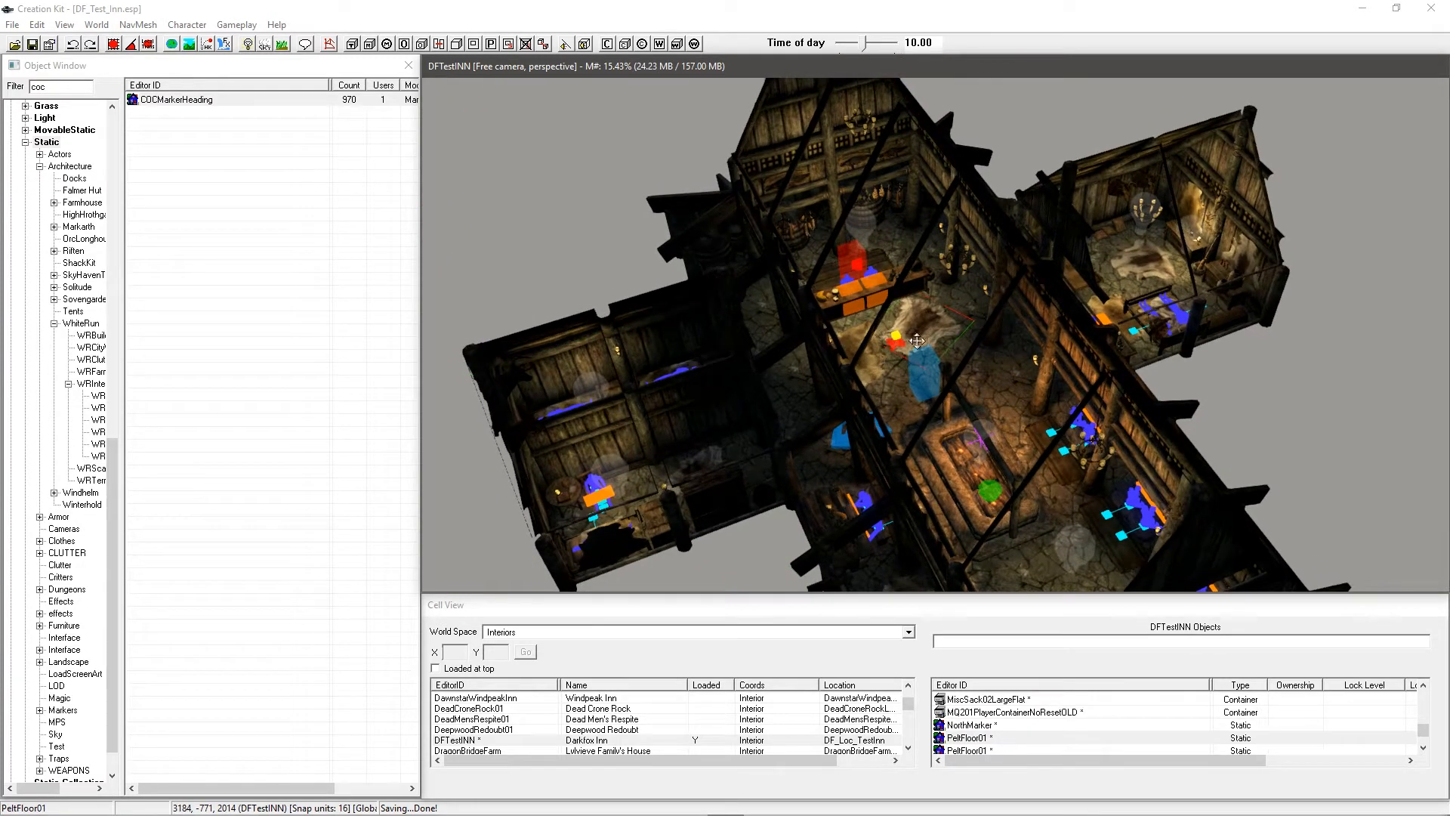
pyautogui.scroll(3, 887, 346)
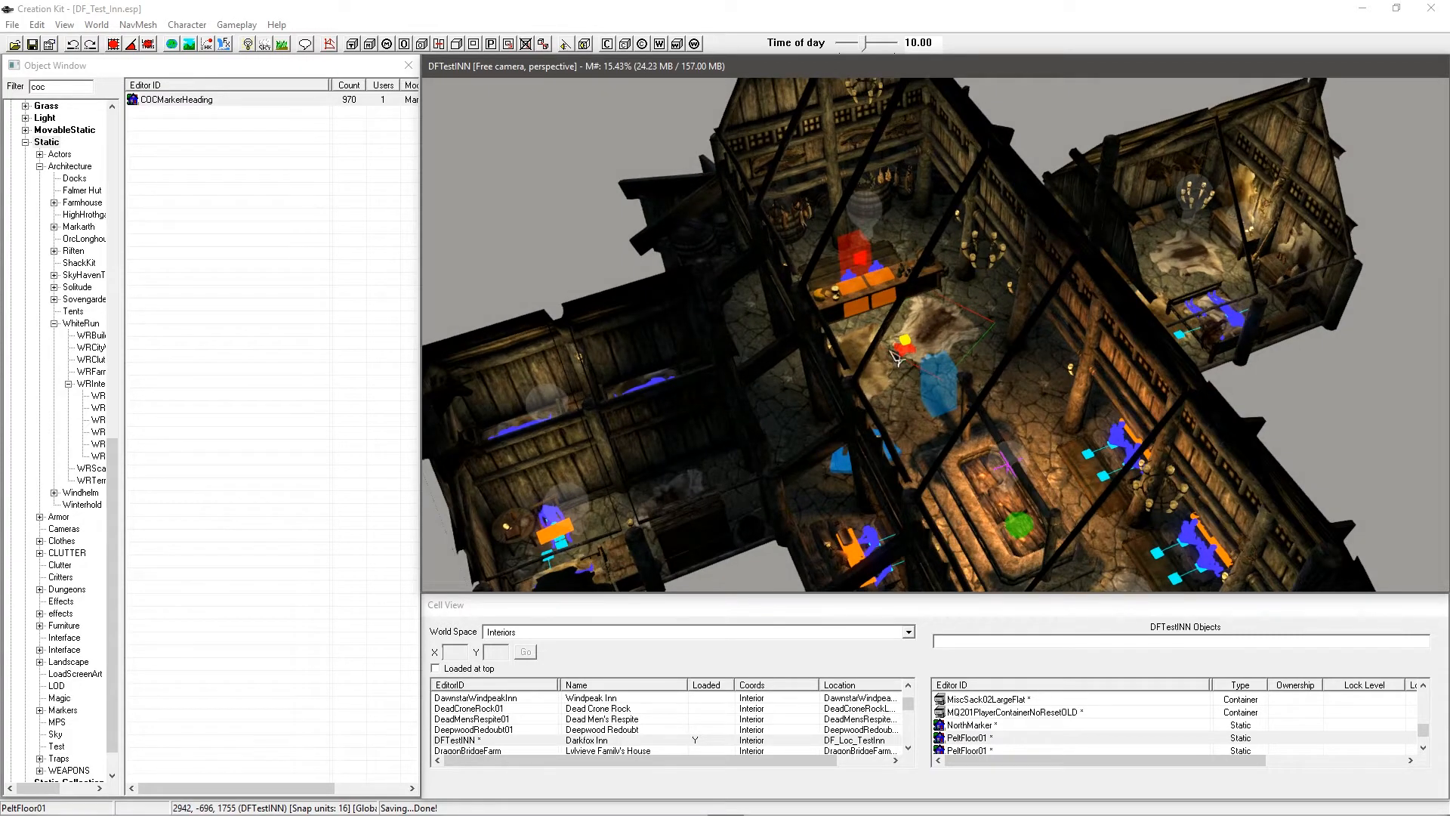
pyautogui.scroll(10, 891, 354)
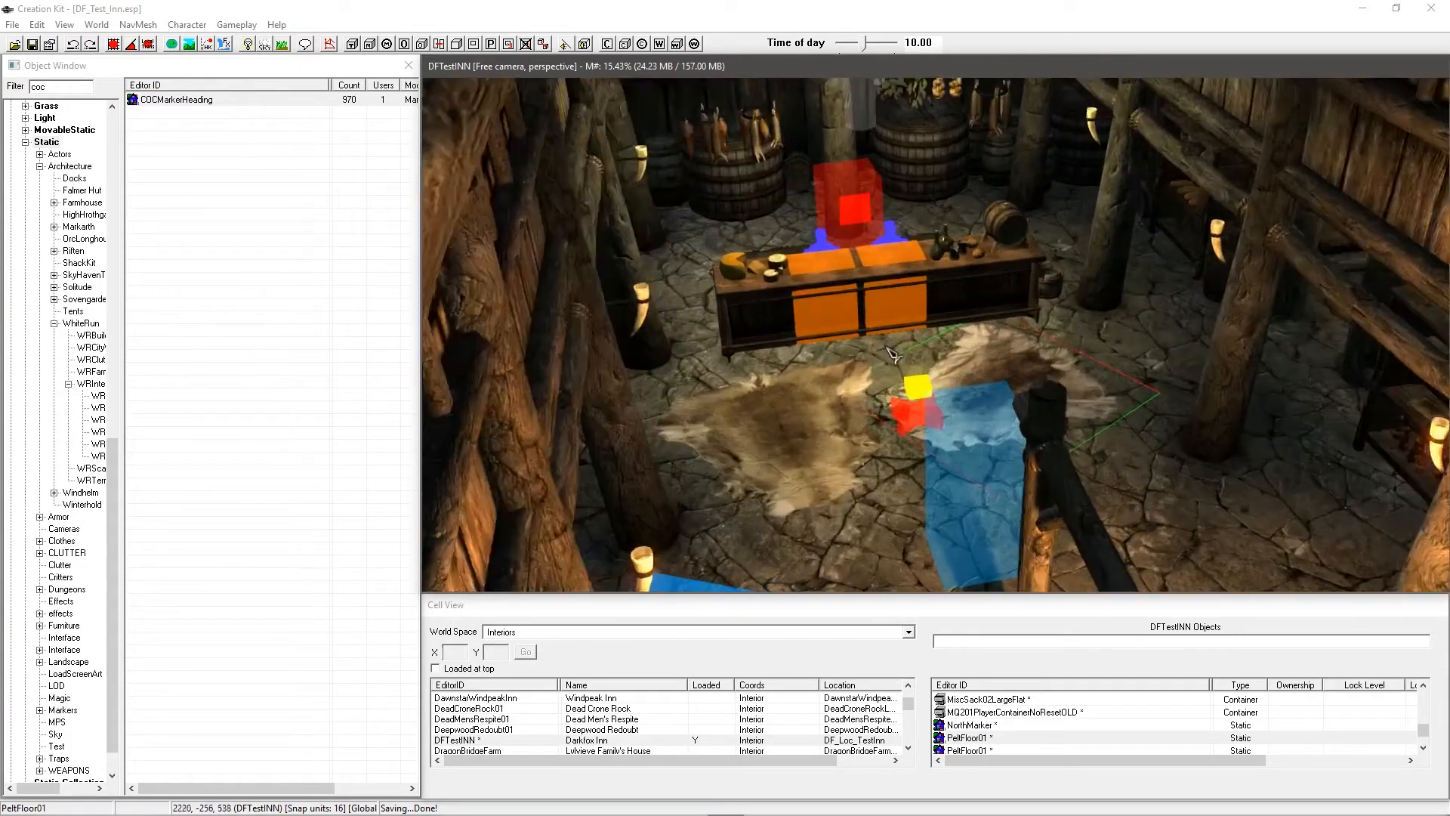
pyautogui.scroll(3, 893, 354)
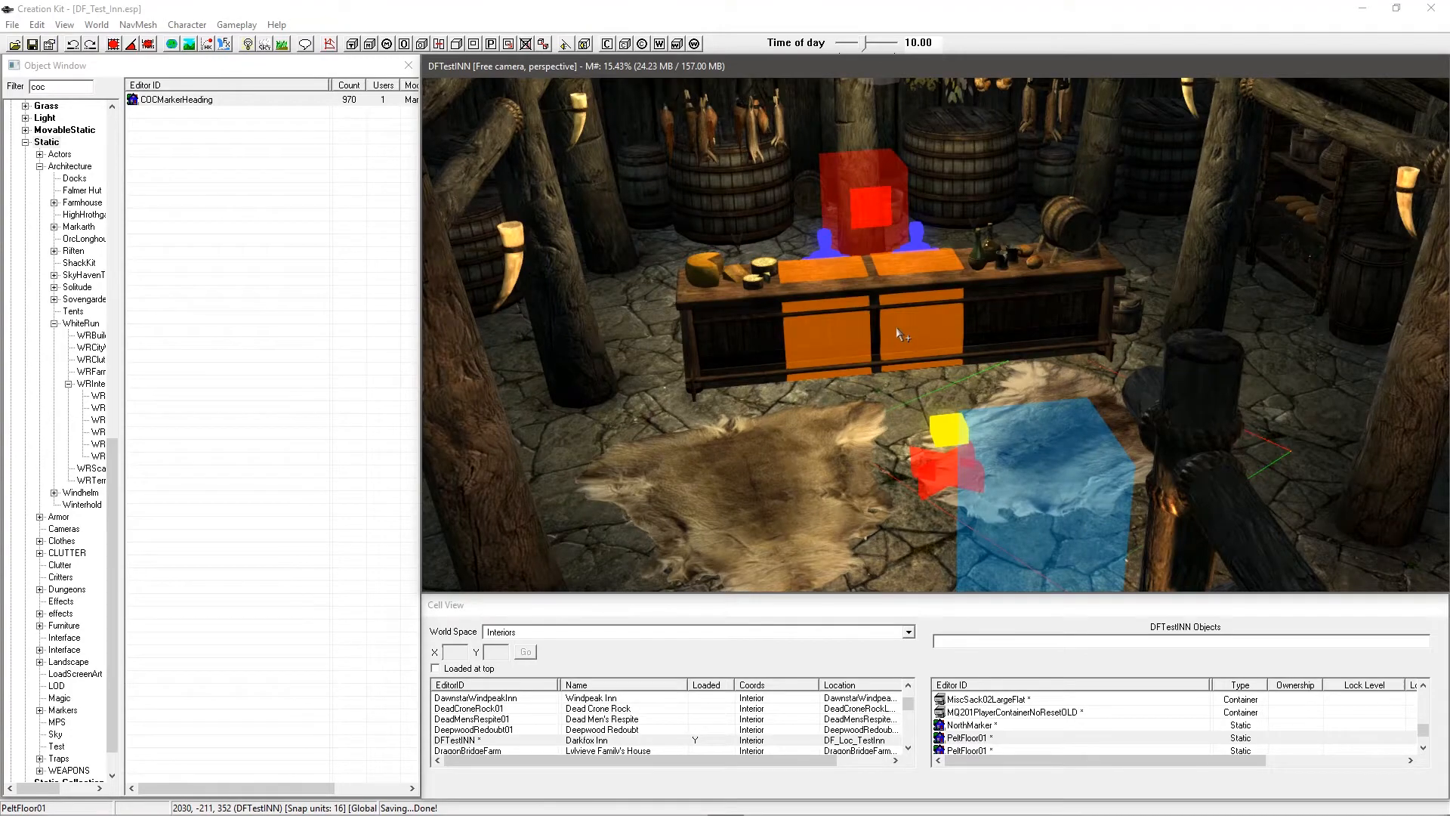
# Step: Give the single bed in the side room the reference editor ID DF_Ref_Bed_Rent
pyautogui.scroll(-5, 891, 325)
pyautogui.keyDown('shift'); pyautogui.moveTo(890, 317); pyautogui.dragTo(813, 383, button='middle'); pyautogui.keyUp('shift')
pyautogui.click(857, 367)
pyautogui.click(808, 403)
pyautogui.scroll(8, 816, 381)
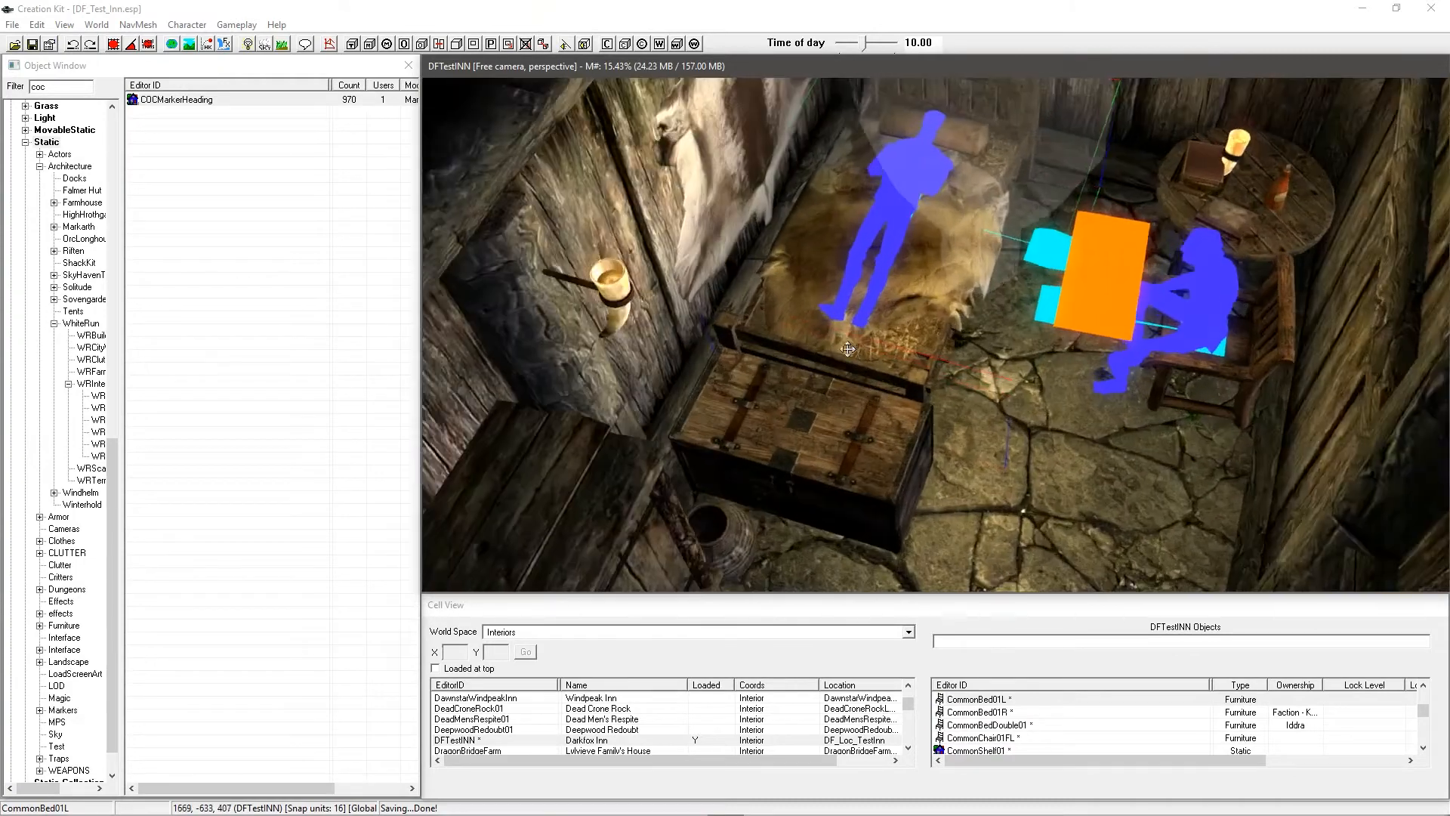
pyautogui.scroll(1, 850, 340)
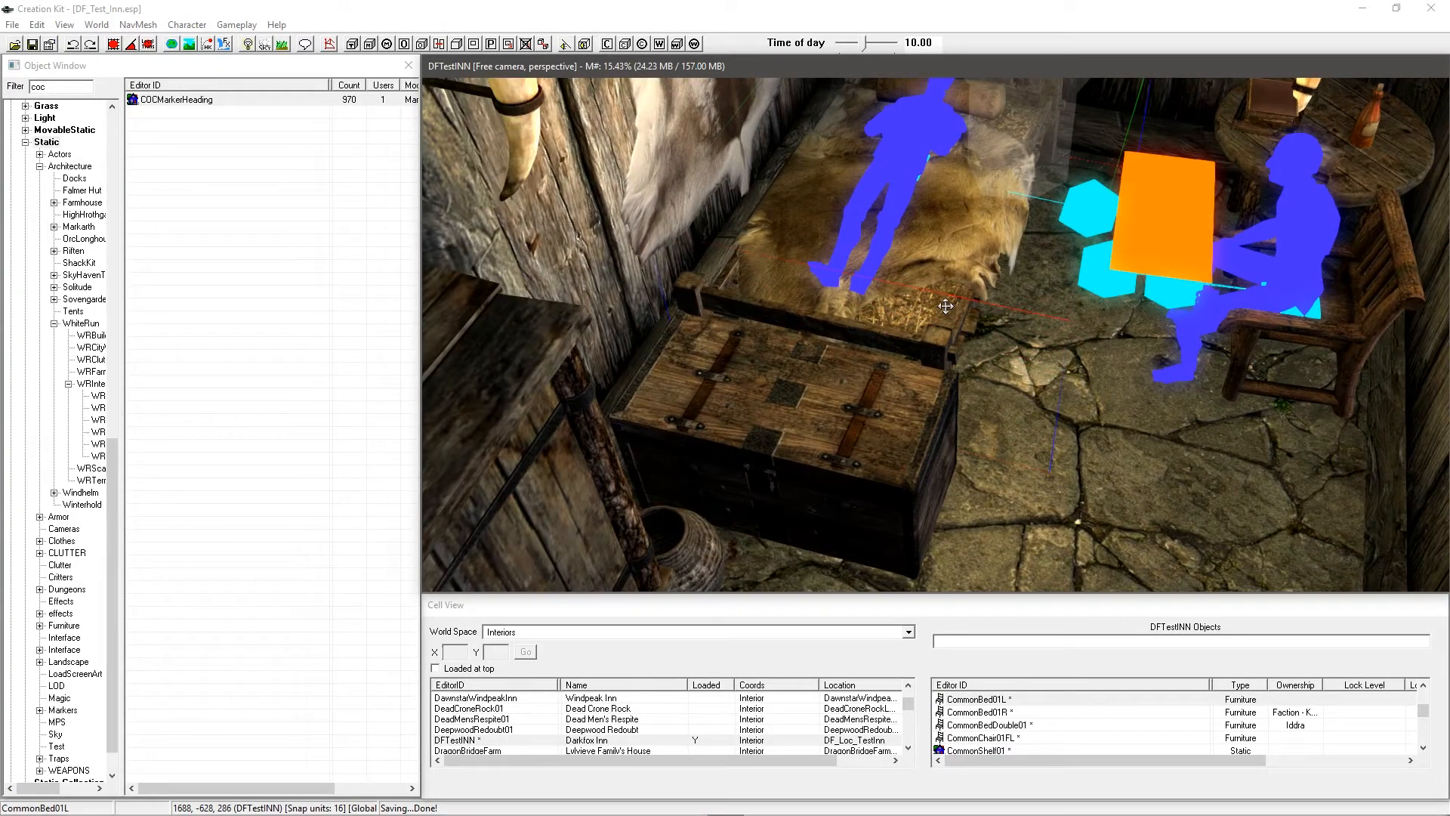
pyautogui.doubleClick(945, 305)
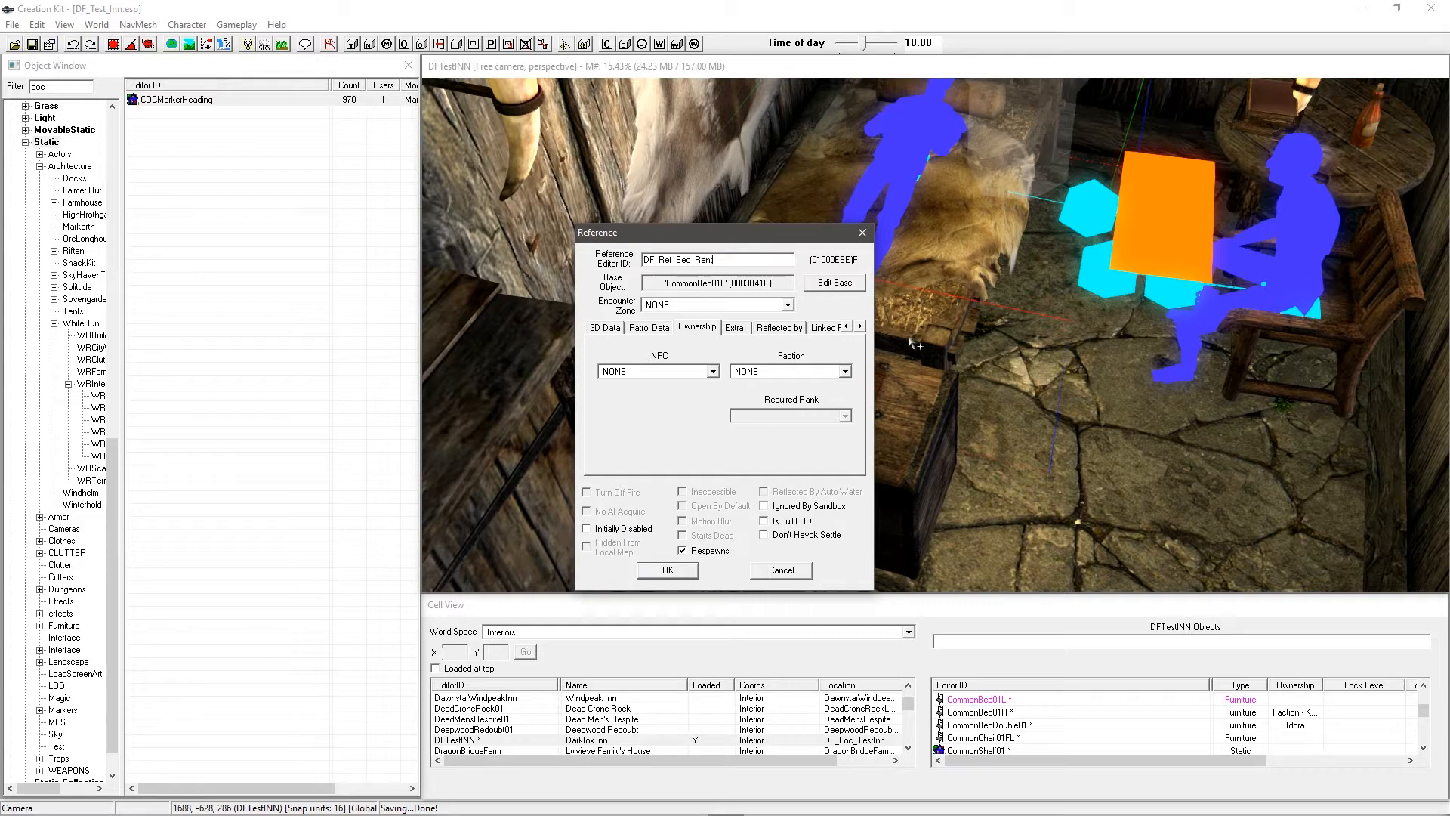
pyautogui.click(667, 570)
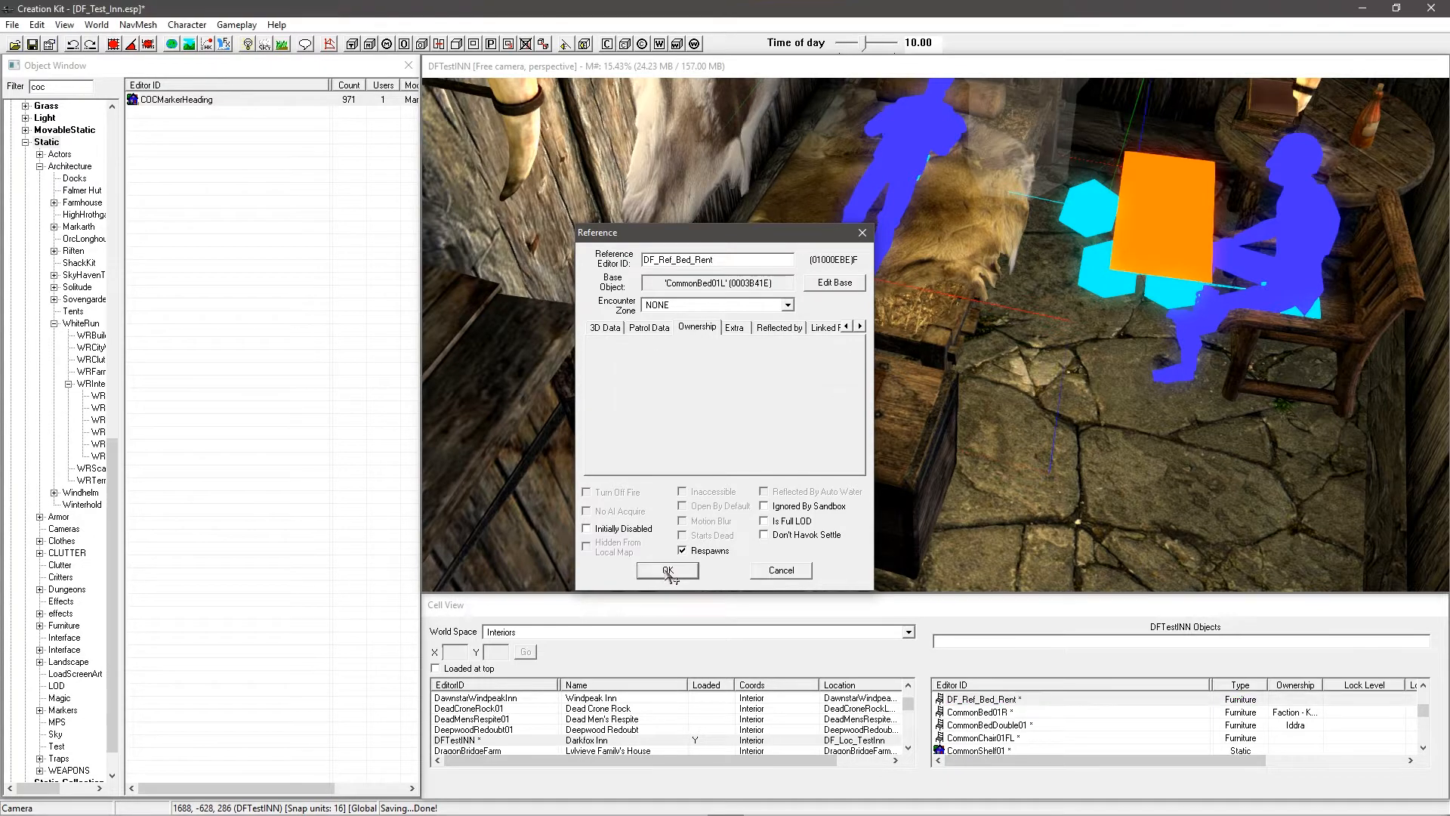
# Step: Inspect the base container and item list of the chest at the foot of the rental bed, leaving it unedited
pyautogui.keyDown('shift'); pyautogui.moveTo(853, 415); pyautogui.dragTo(880, 400, button='middle'); pyautogui.keyUp('shift')
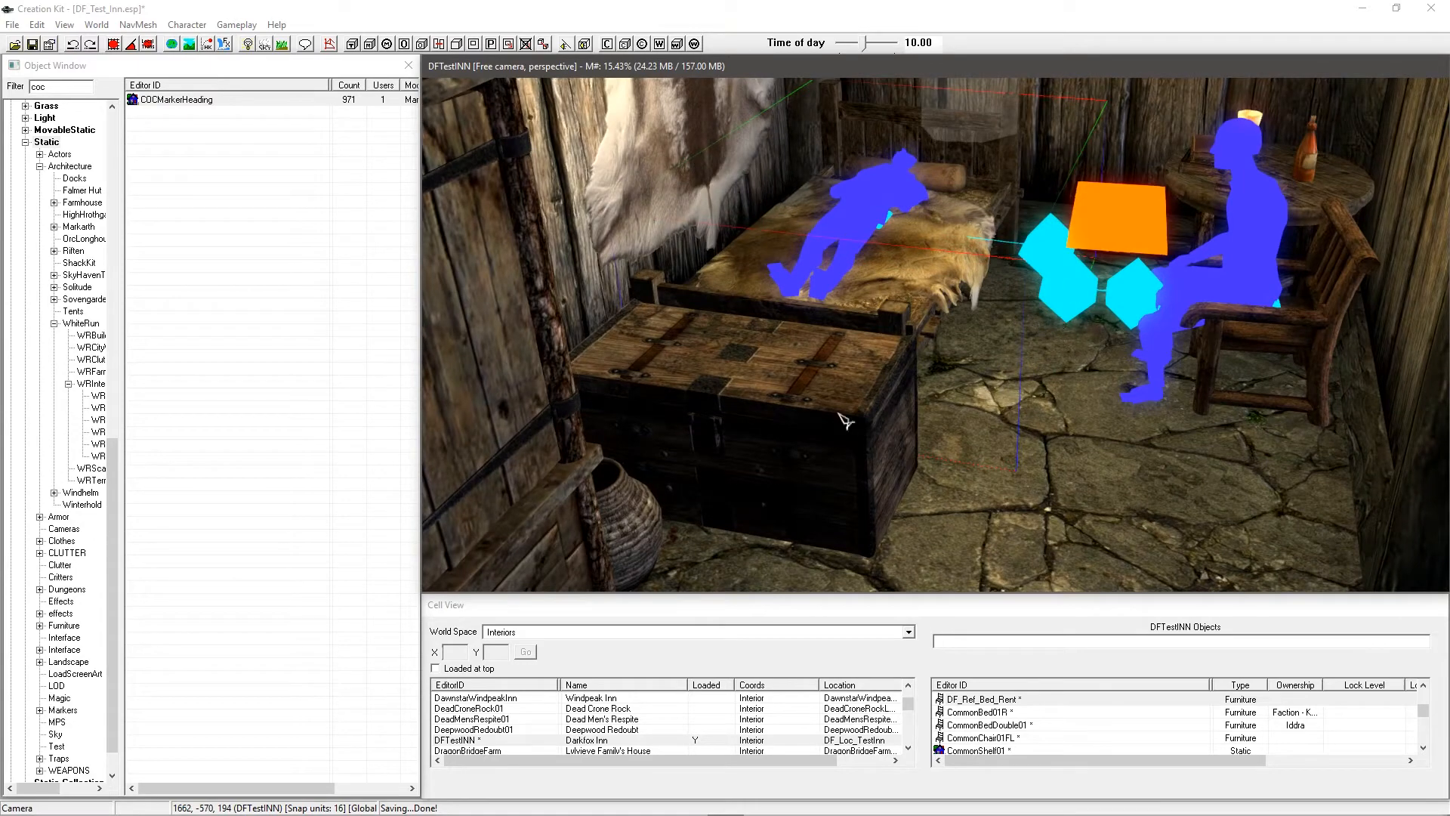
pyautogui.click(814, 377)
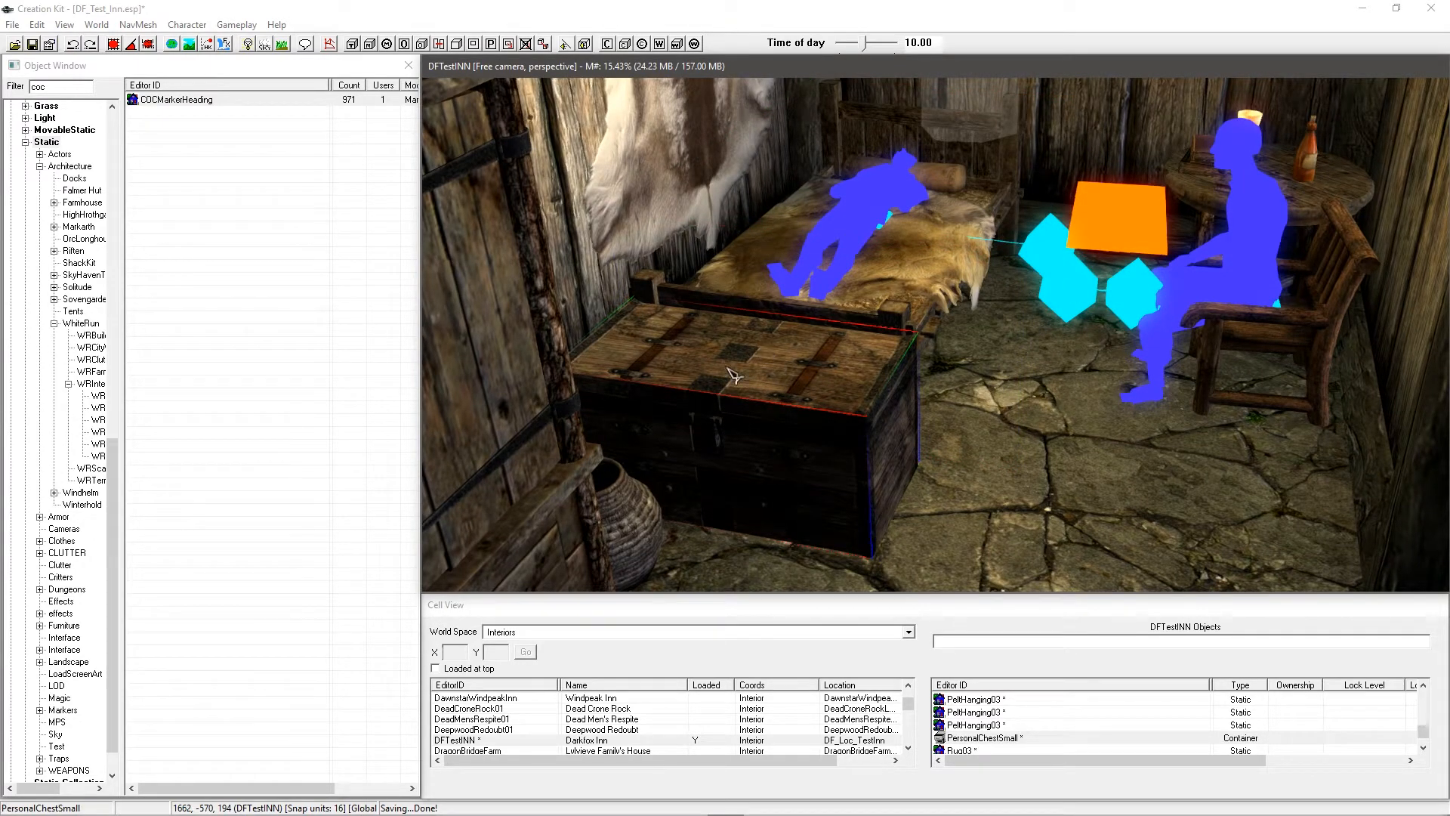
pyautogui.doubleClick(749, 358)
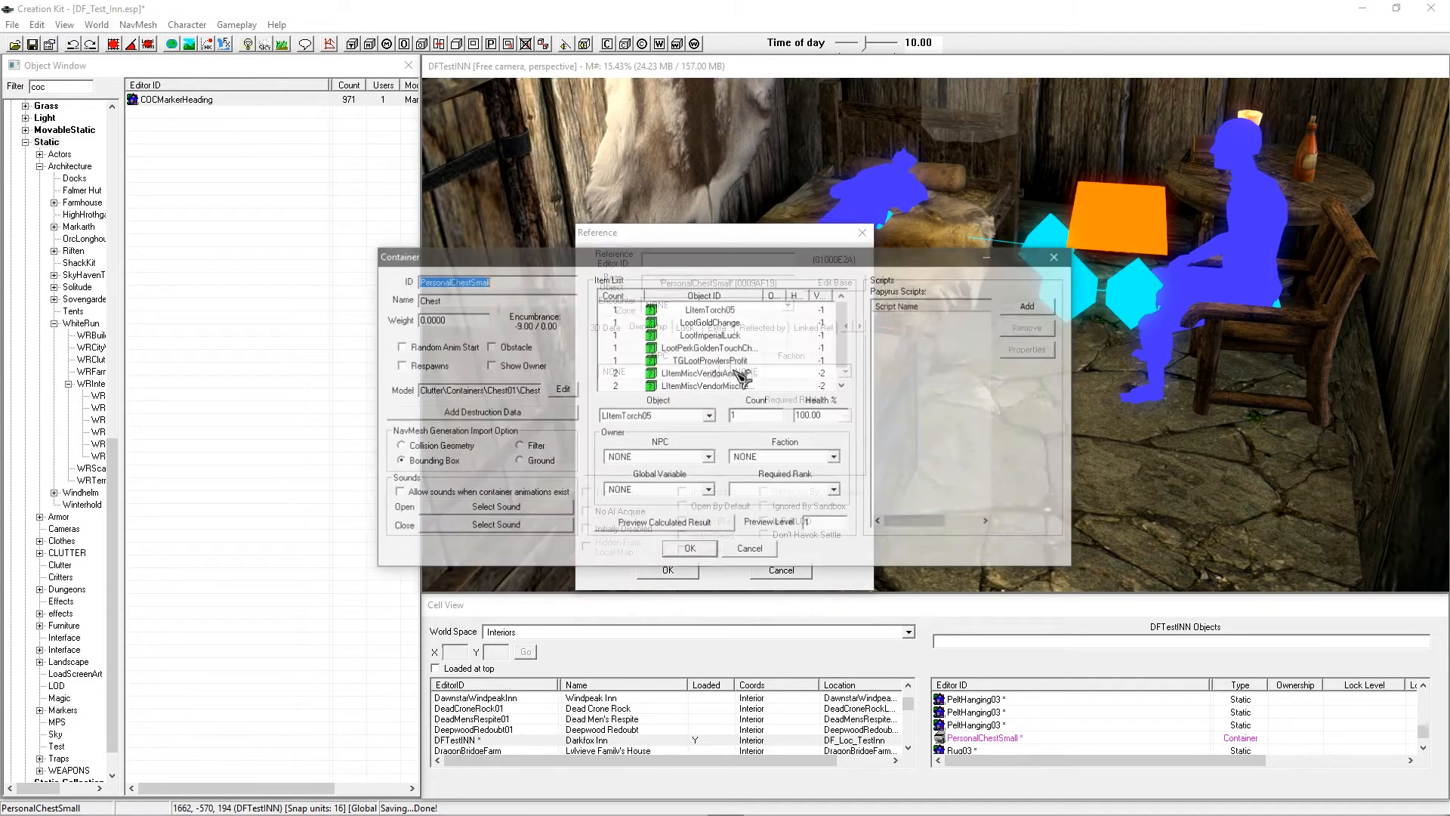
pyautogui.moveTo(723, 263); pyautogui.dragTo(695, 377)
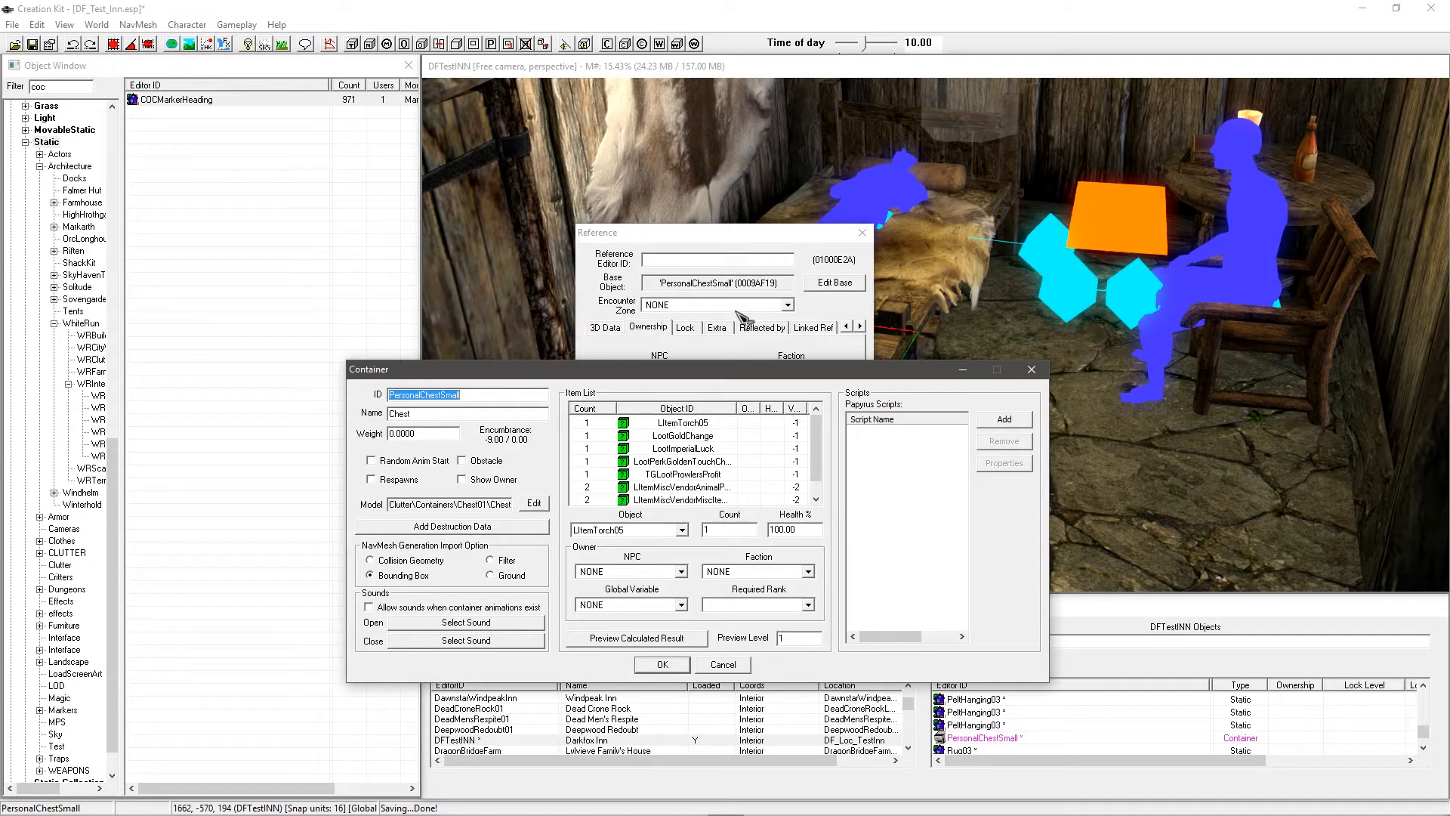
pyautogui.click(487, 396)
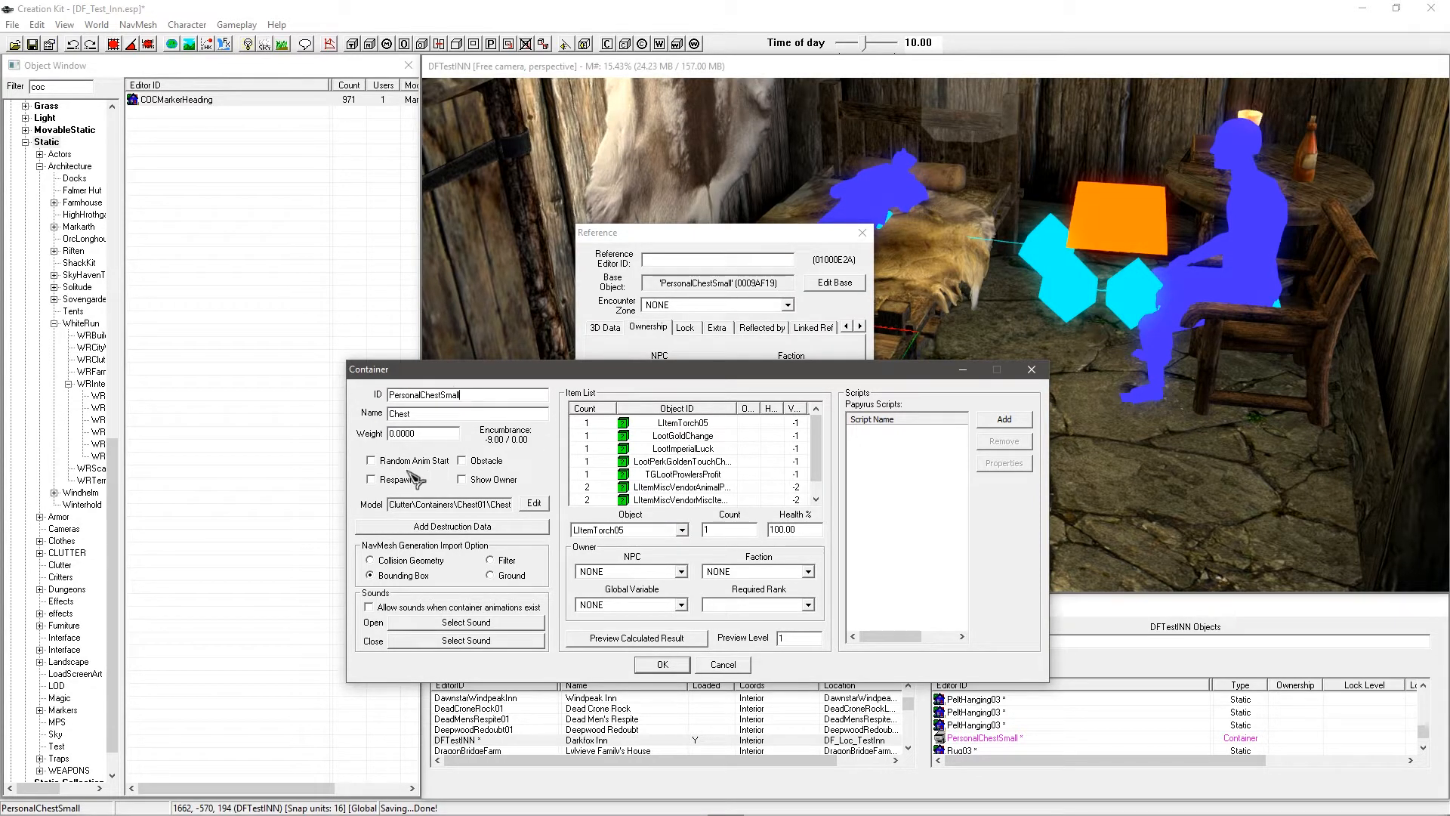
pyautogui.click(698, 473)
pyautogui.click(692, 437)
pyautogui.scroll(-1, 695, 456)
pyautogui.click(694, 449)
pyautogui.click(690, 463)
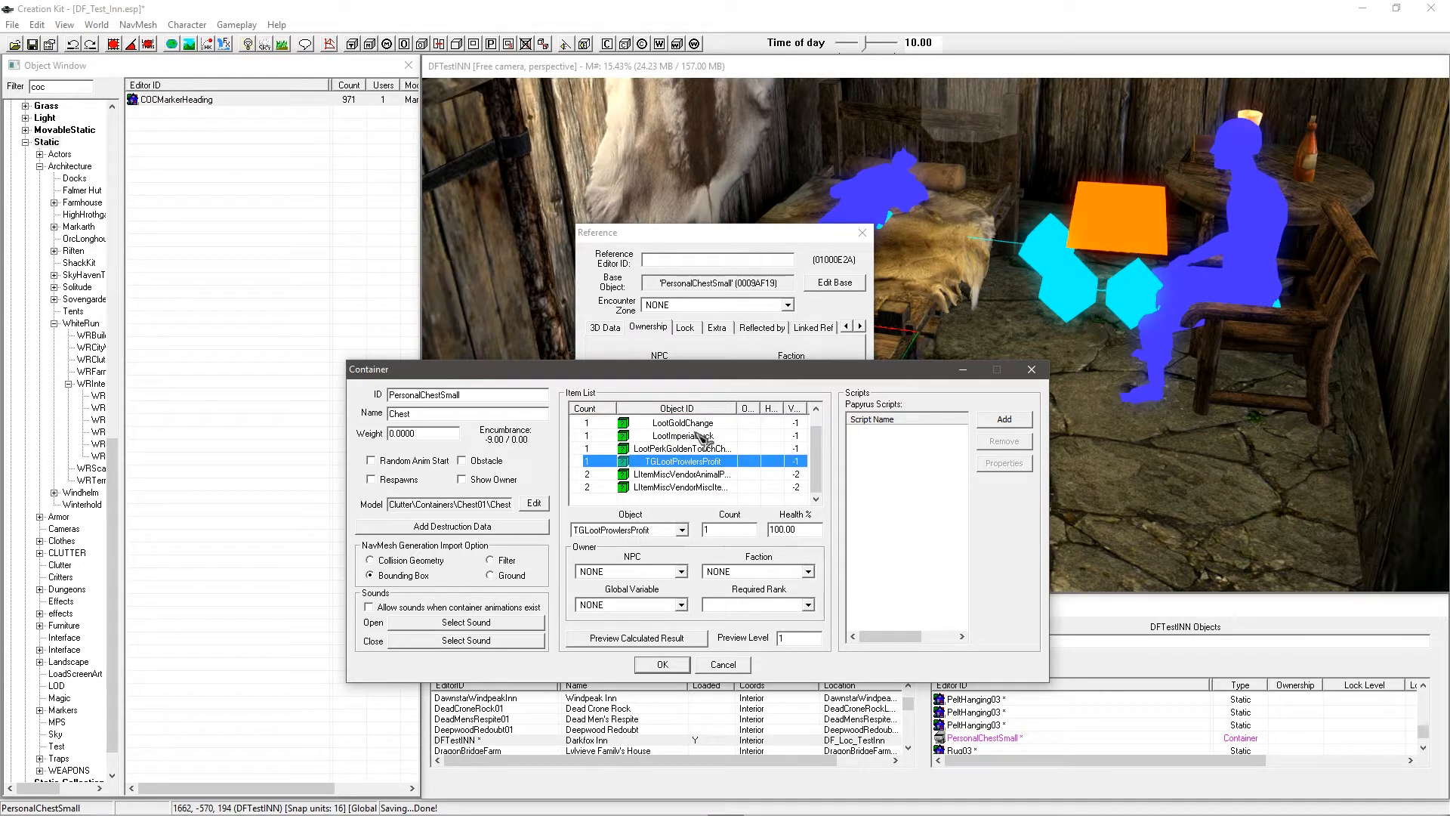
pyautogui.click(719, 667)
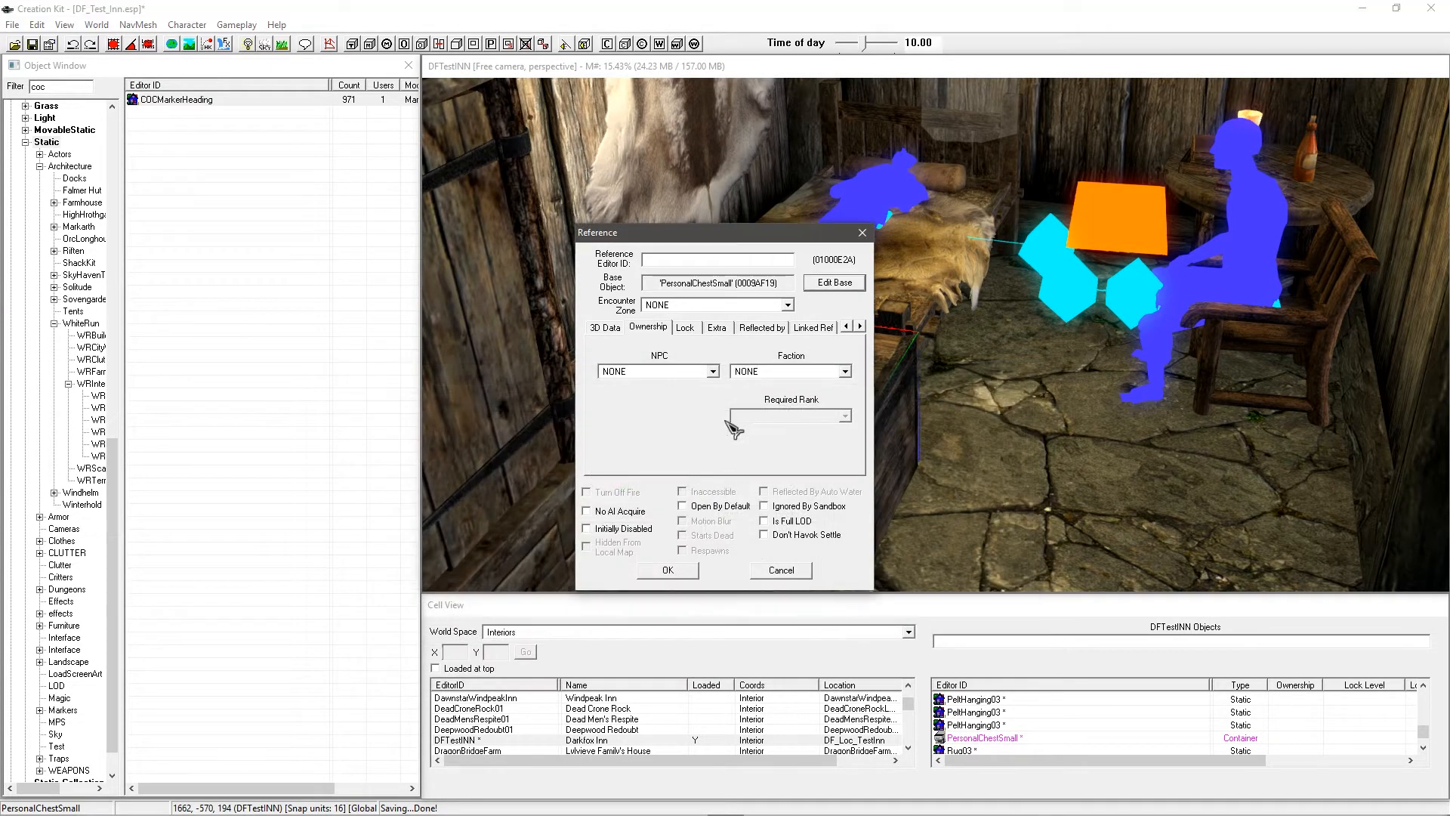
pyautogui.click(782, 572)
# Step: Examine the counter lean markers behind the bar counter in the main hall
pyautogui.scroll(-5, 888, 379)
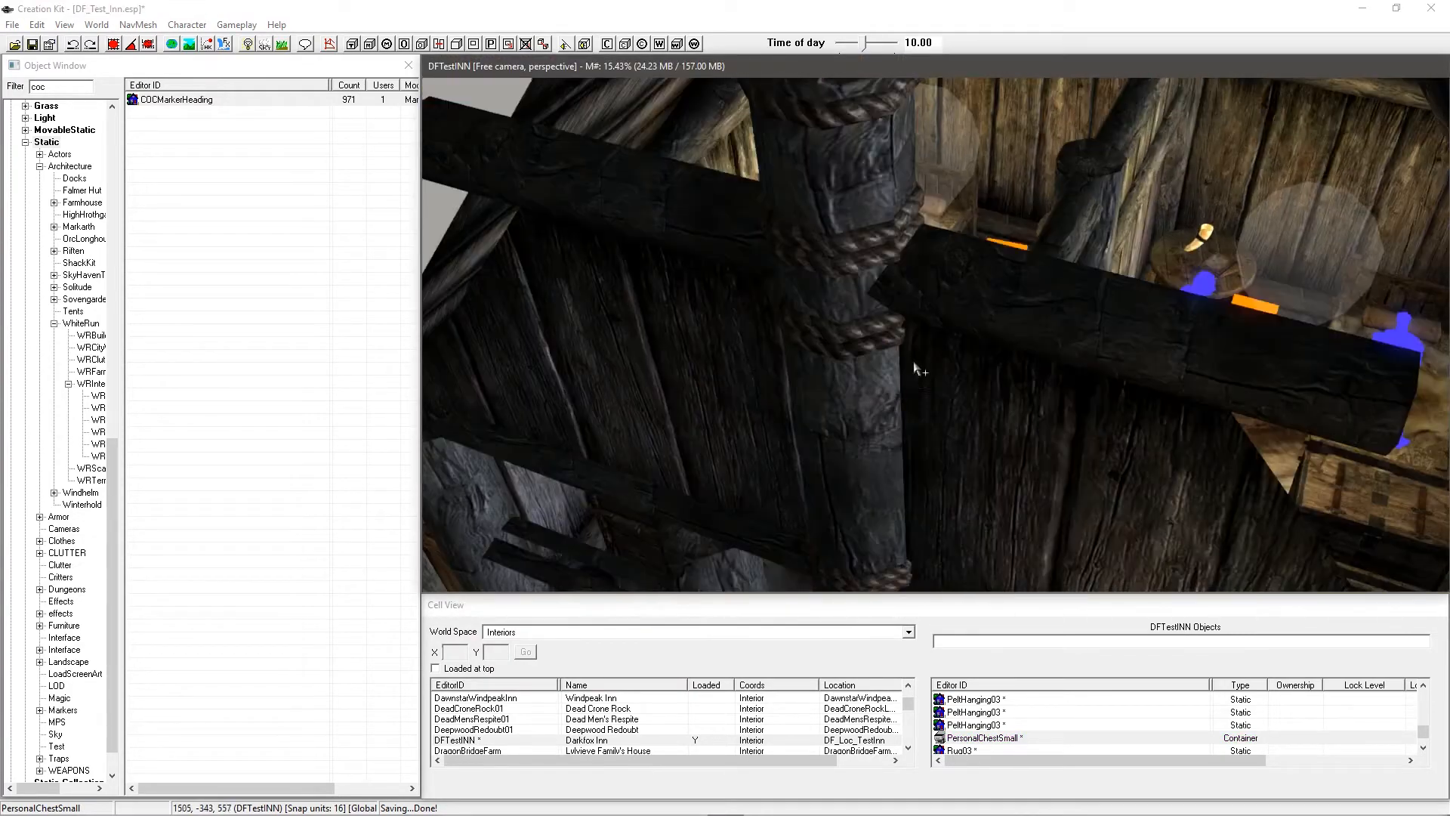
pyautogui.press('shift')
pyautogui.press('shift')
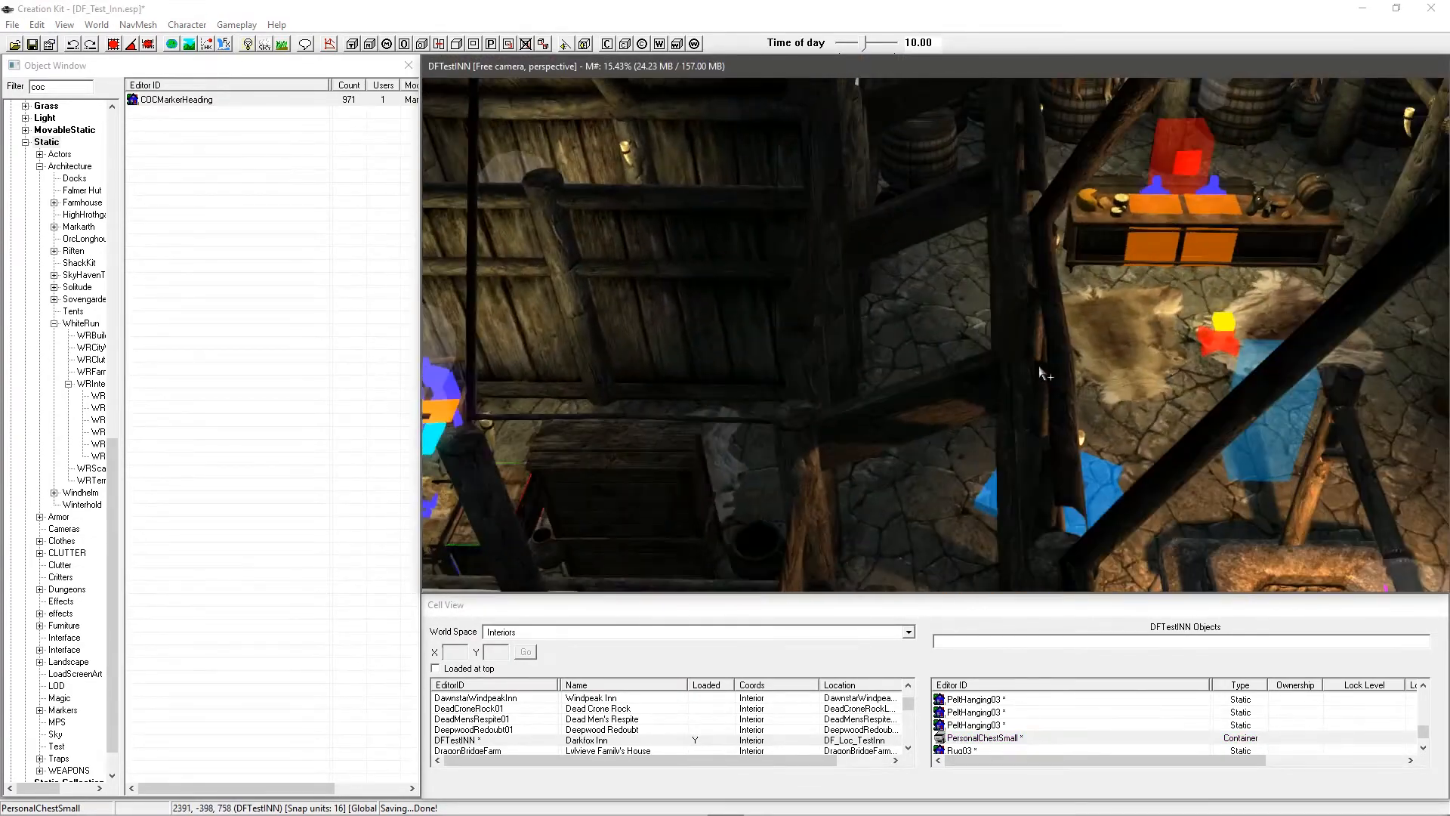
pyautogui.scroll(-2, 1075, 349)
pyautogui.moveTo(1076, 349); pyautogui.dragTo(980, 361, button='middle')
pyautogui.scroll(-3, 1005, 367)
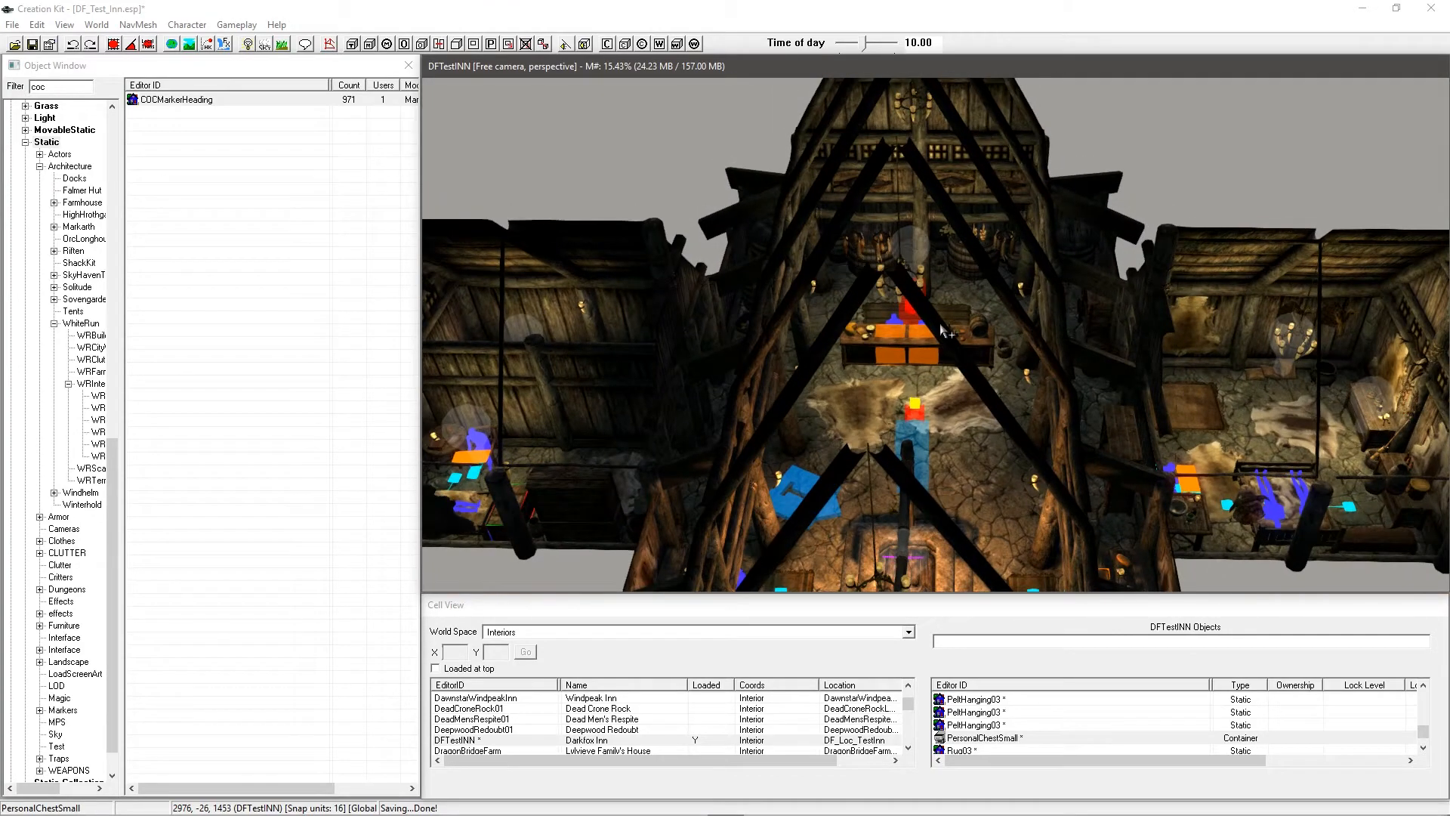
pyautogui.press('shift')
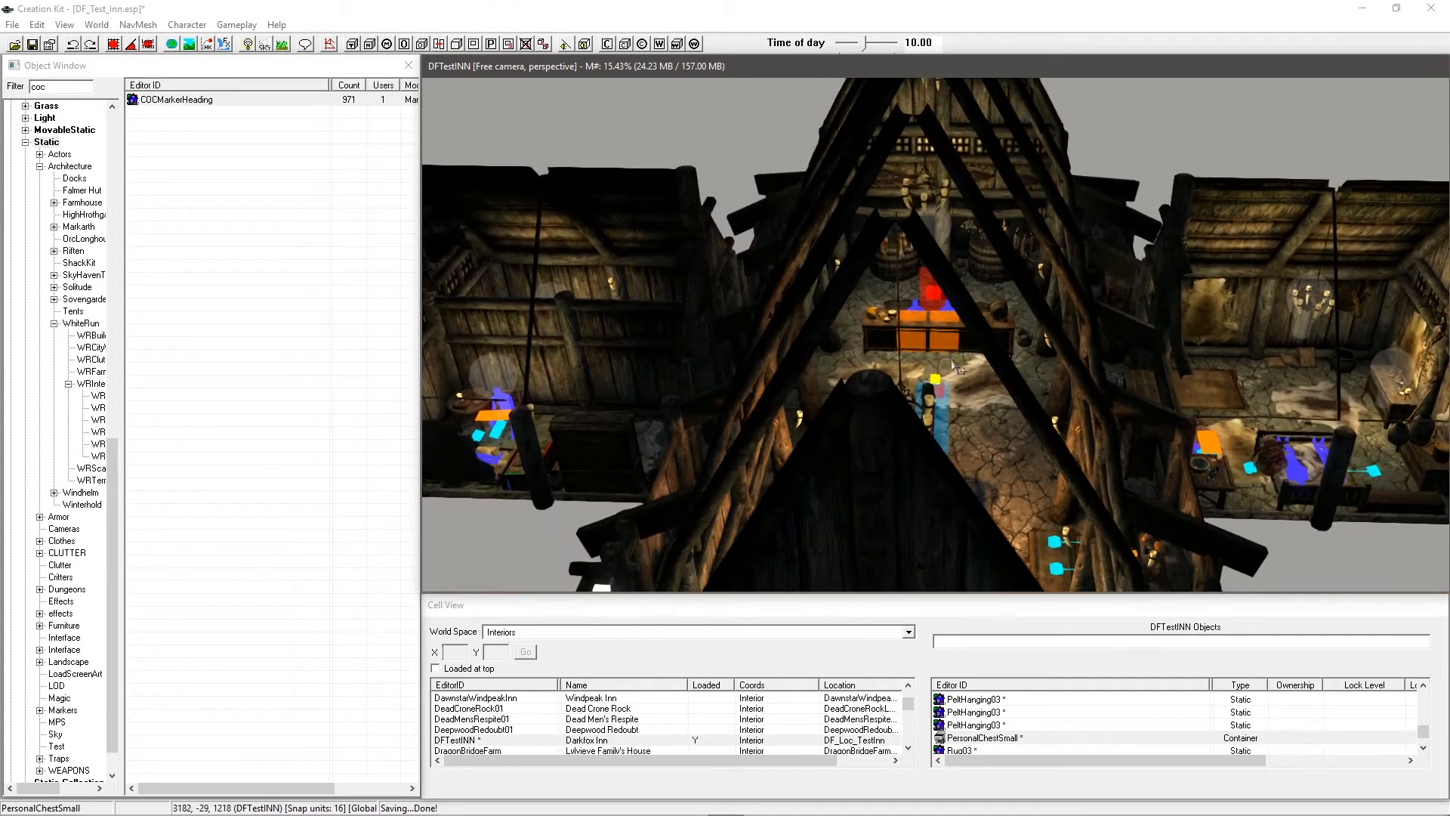
pyautogui.click(921, 345)
pyautogui.scroll(4, 927, 343)
pyautogui.scroll(6, 936, 345)
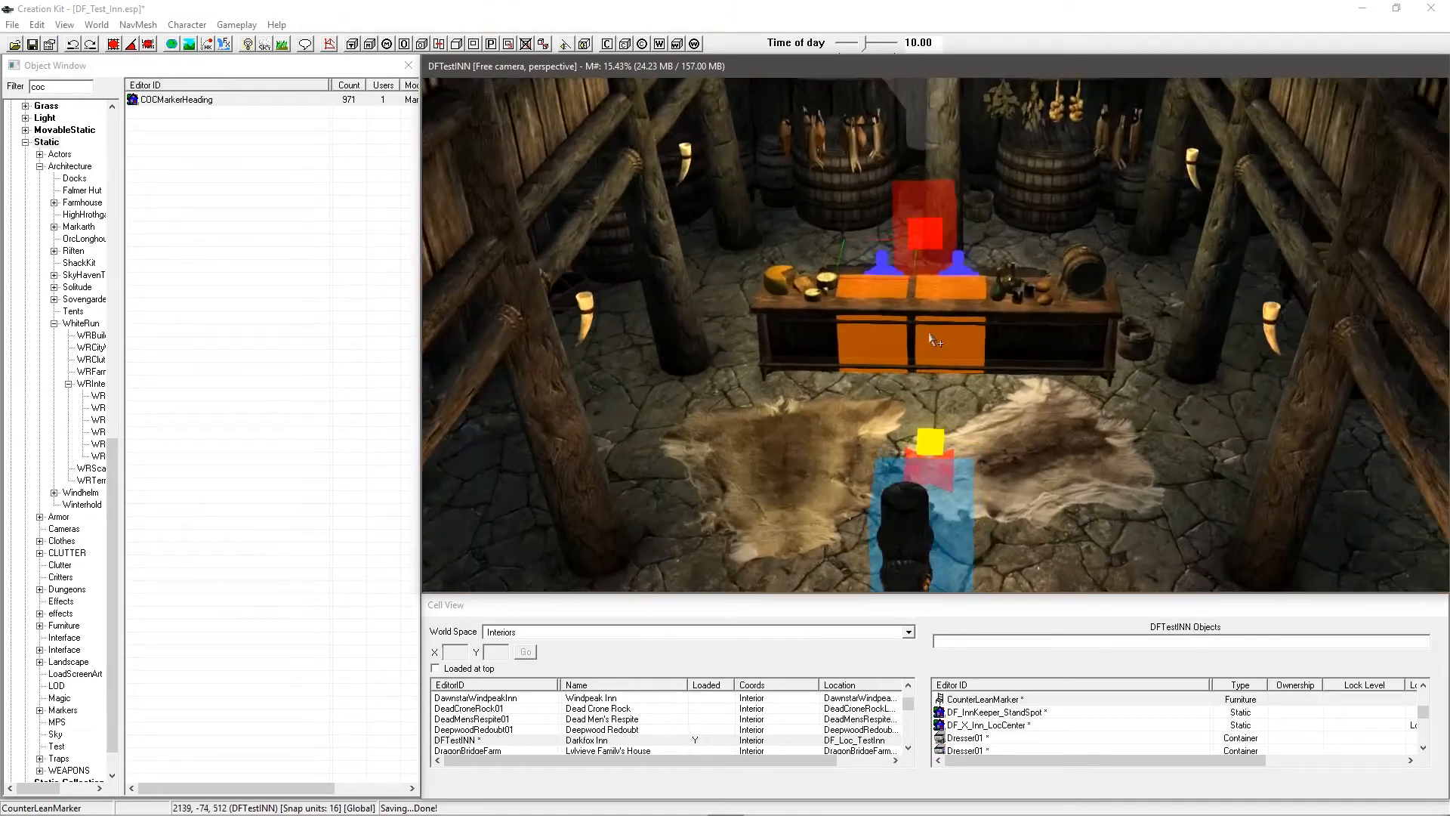
pyautogui.scroll(5, 937, 345)
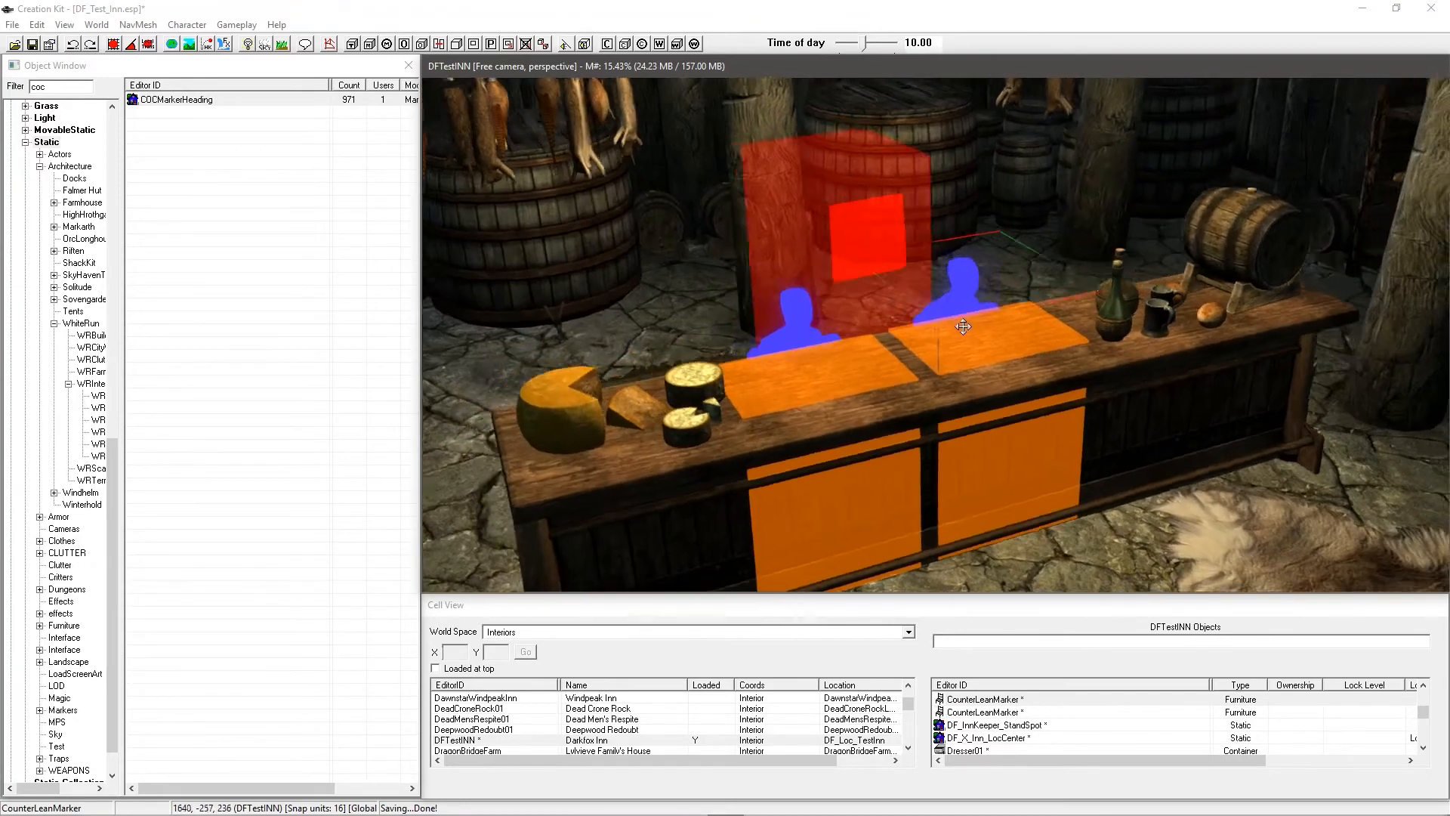
# Step: Select the red innkeeper stand marker behind the counter and examine its placement from above and from the front
pyautogui.click(850, 257)
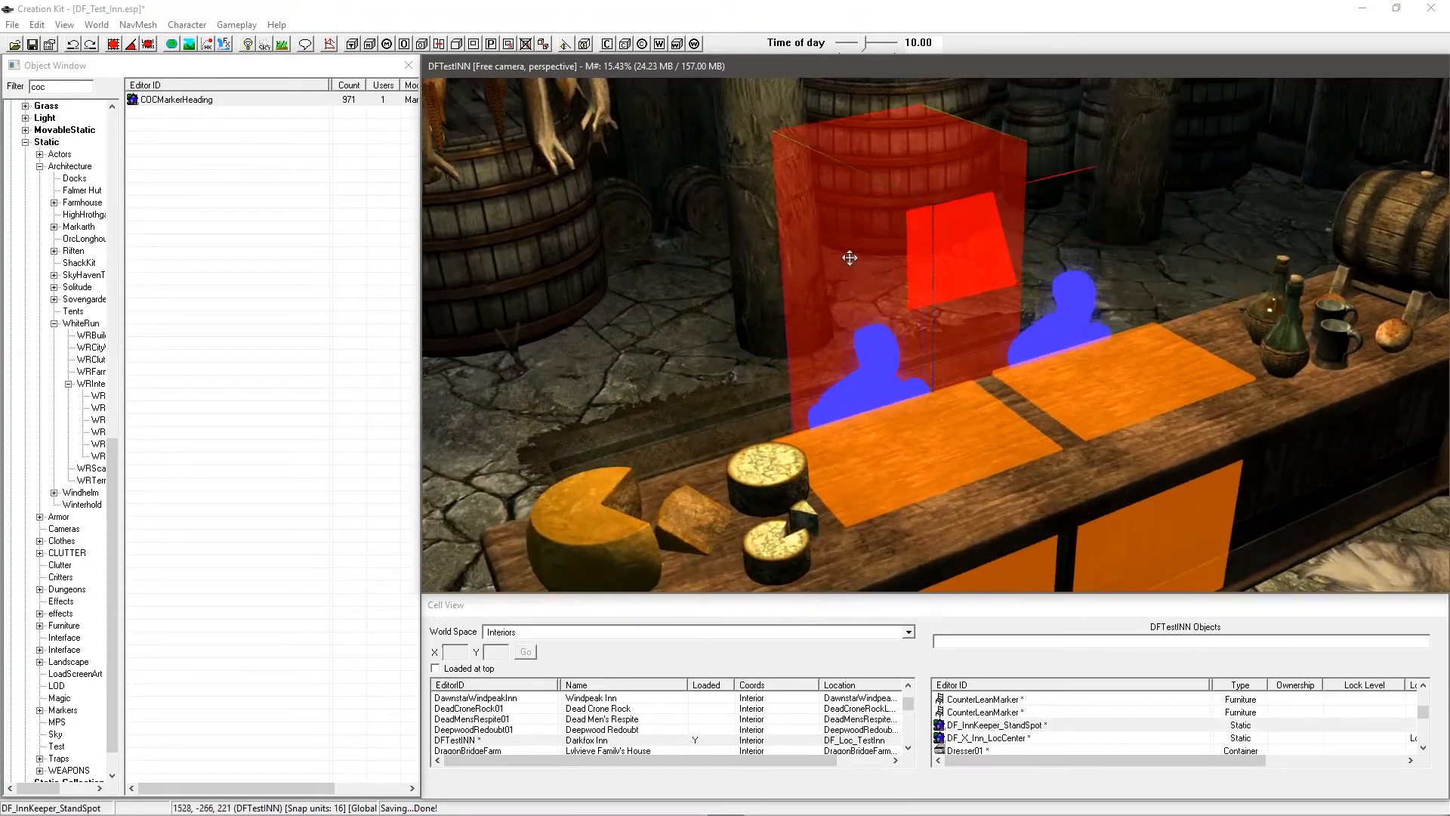
pyautogui.scroll(-4, 850, 257)
pyautogui.press('shift')
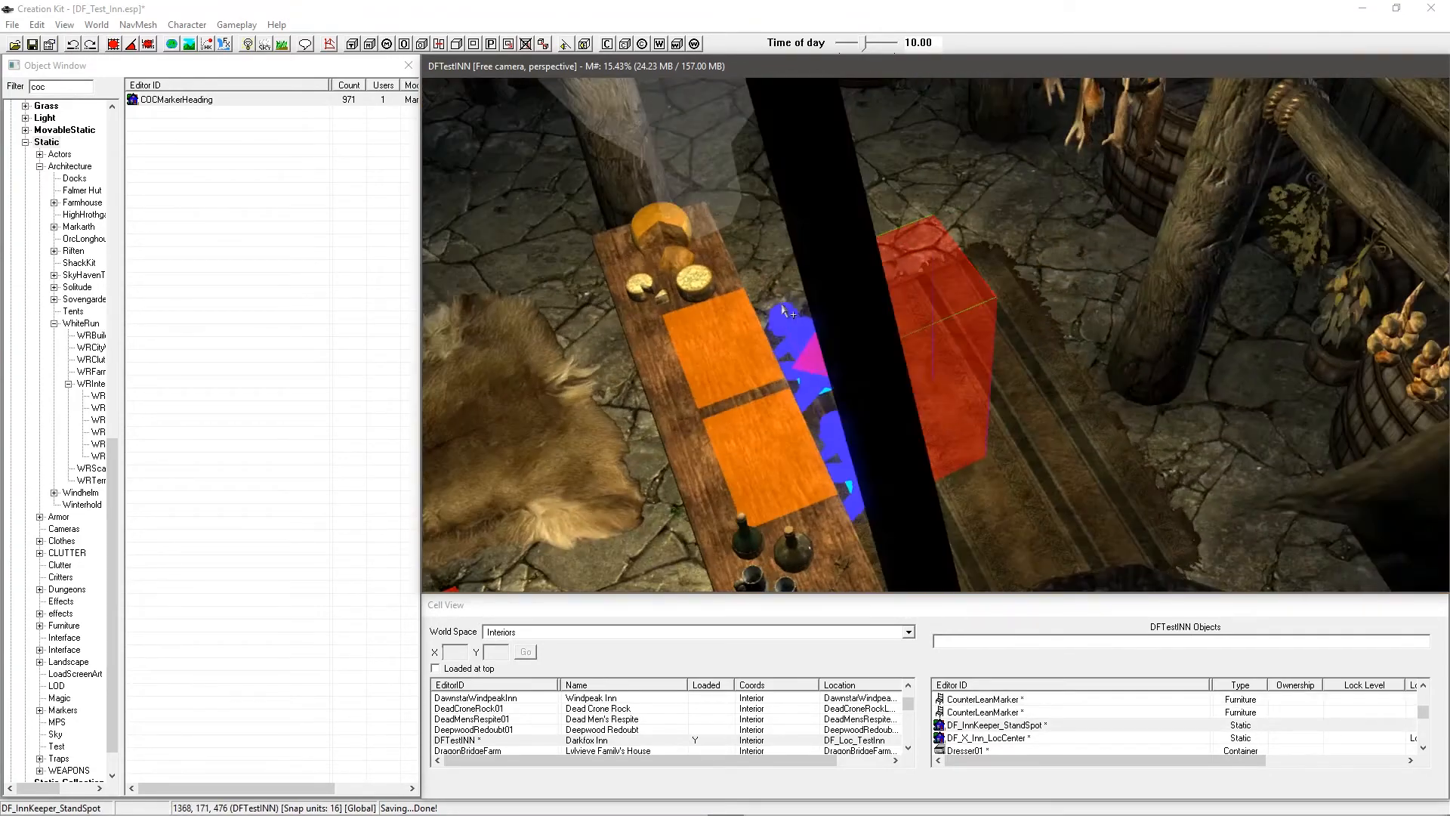
pyautogui.scroll(2, 744, 318)
pyautogui.press('shift')
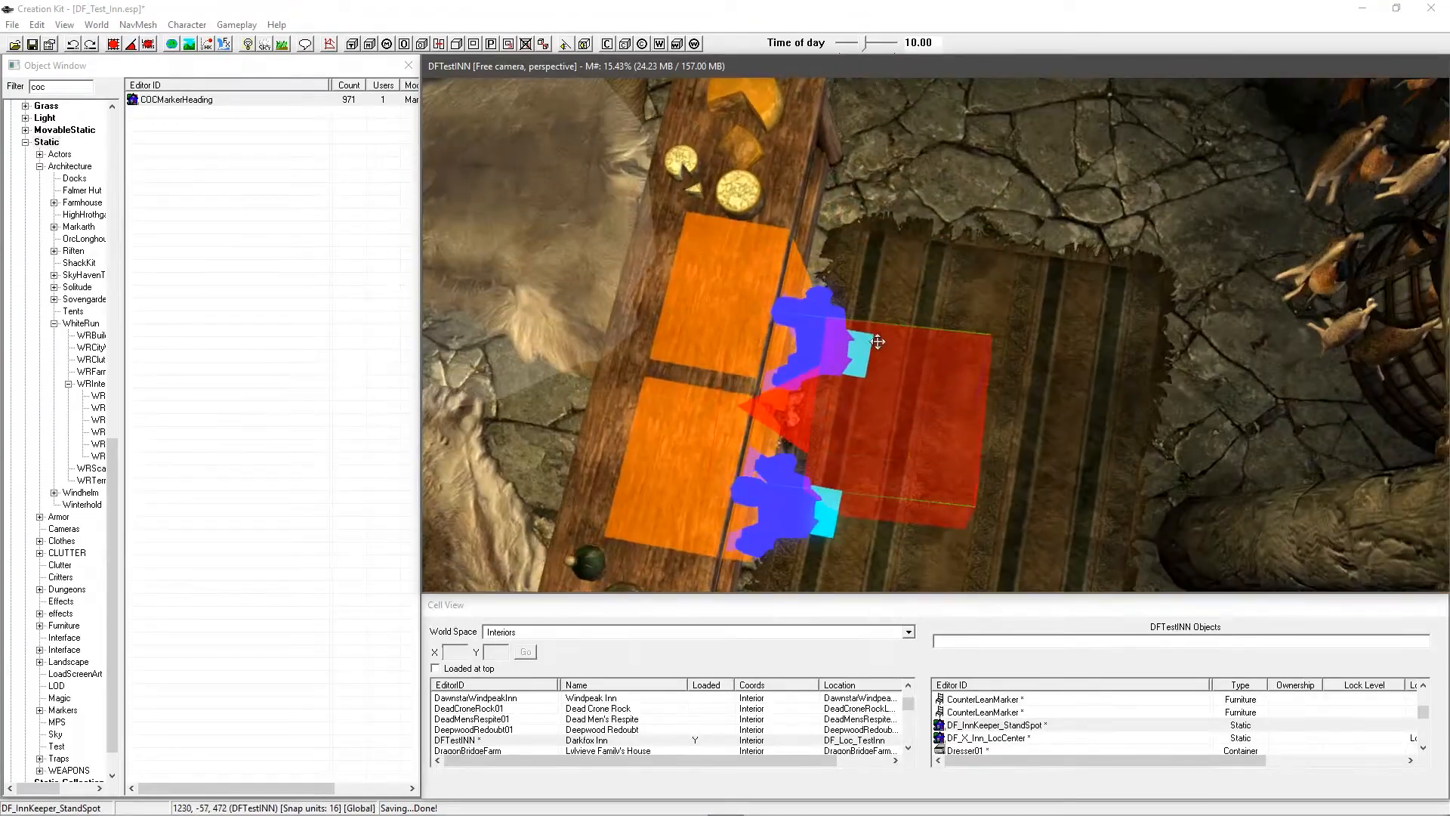
pyautogui.press('shift')
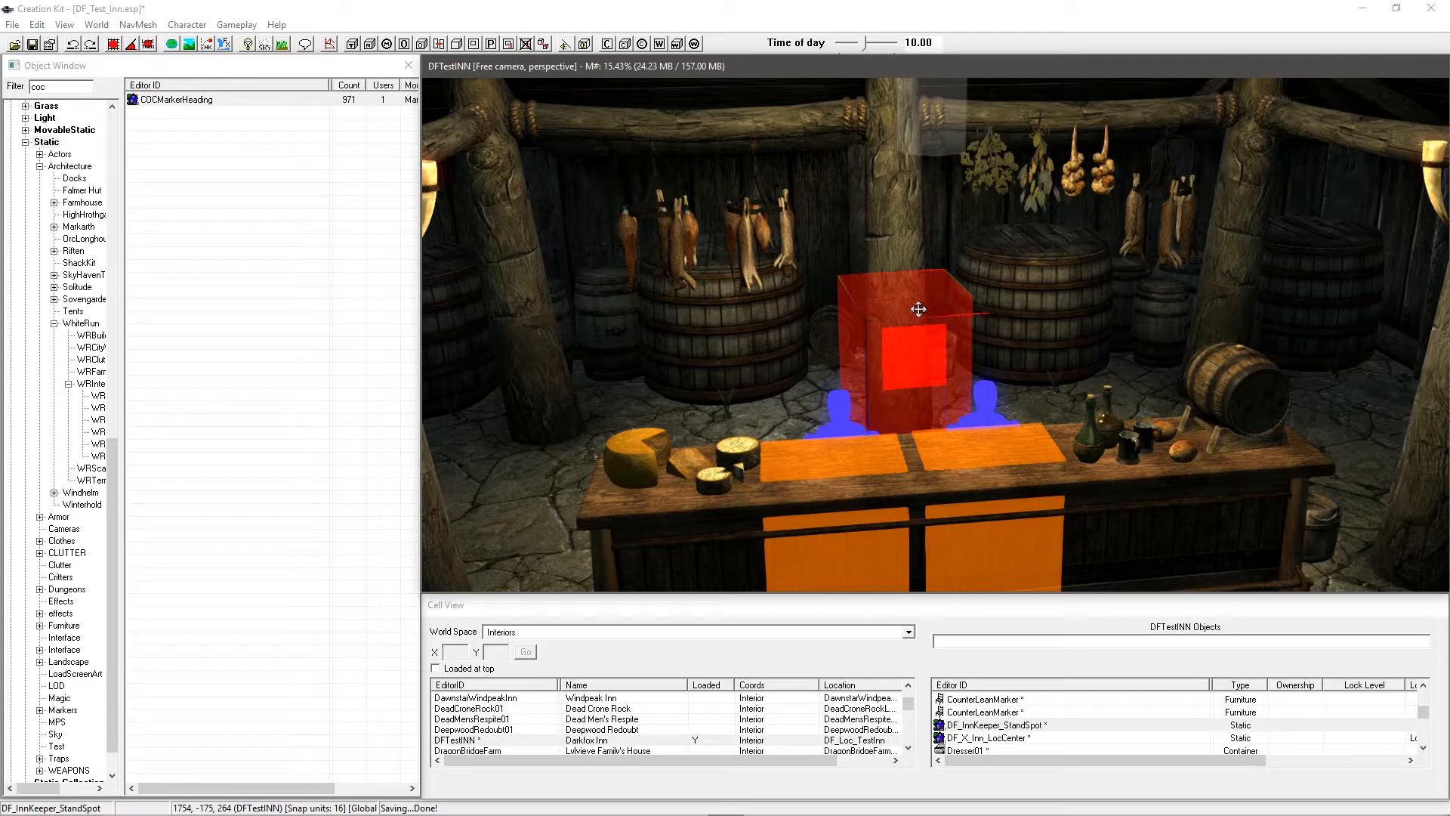
pyautogui.press('shift')
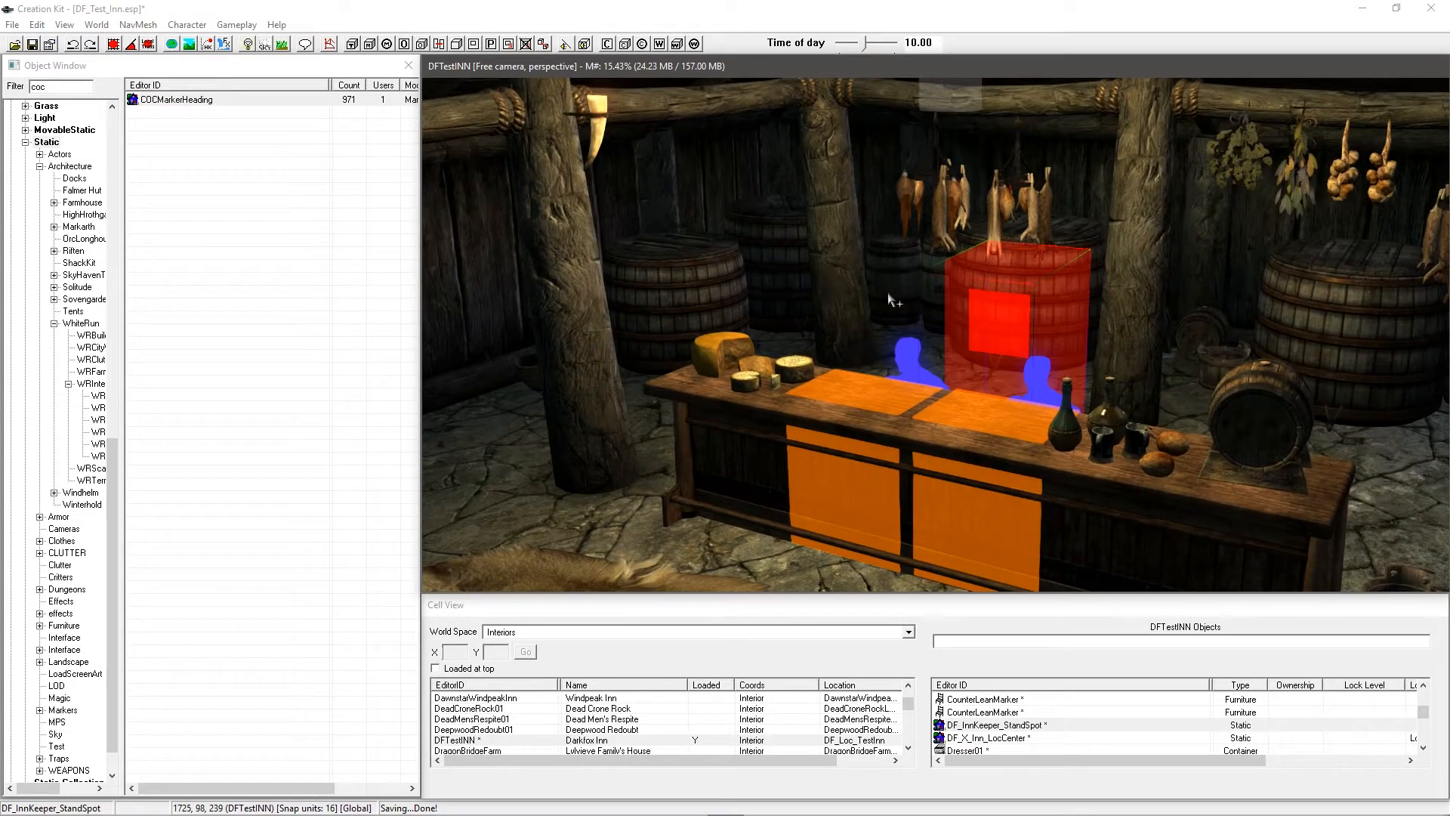
pyautogui.press('shift')
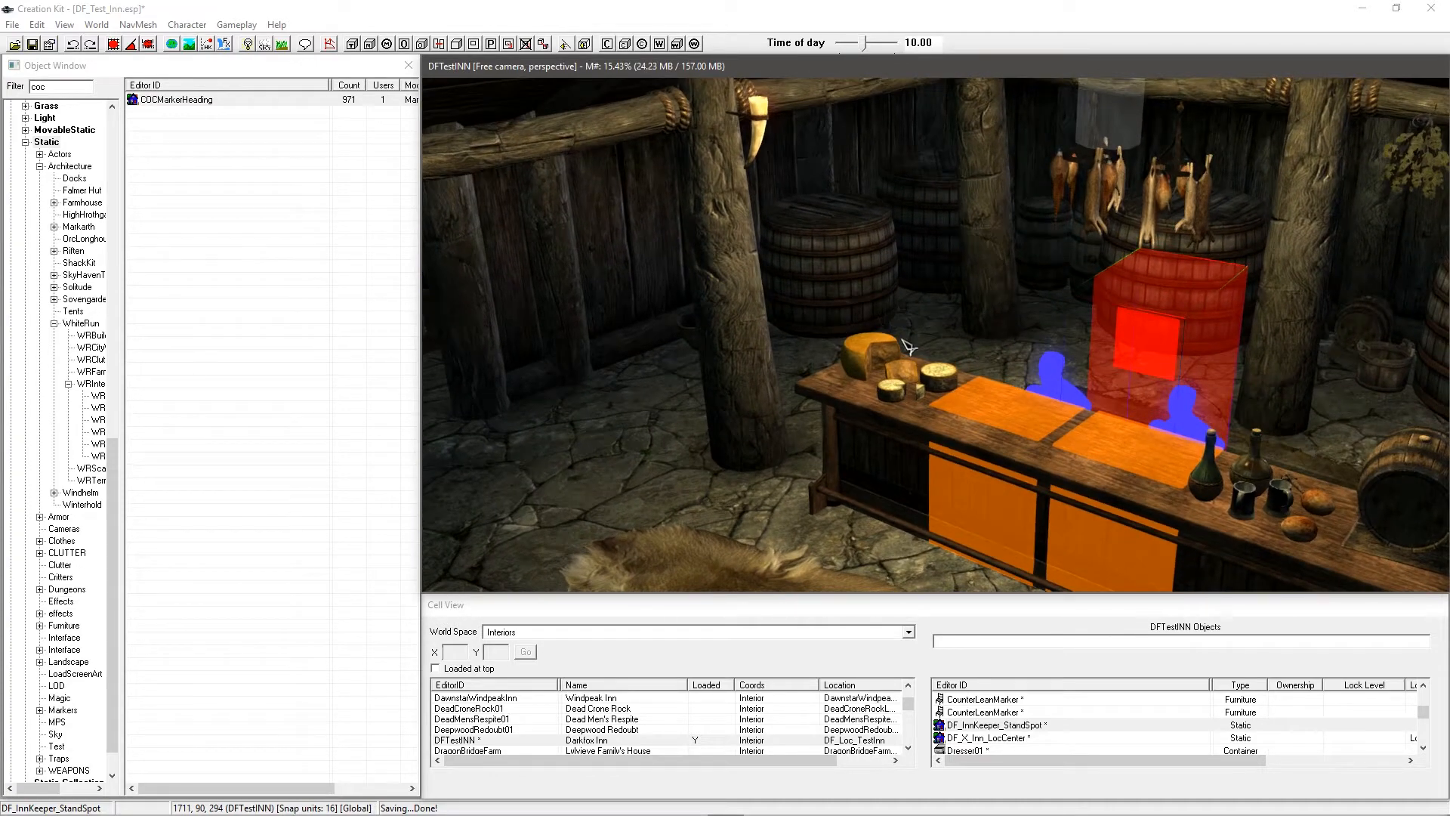
pyautogui.press('shift')
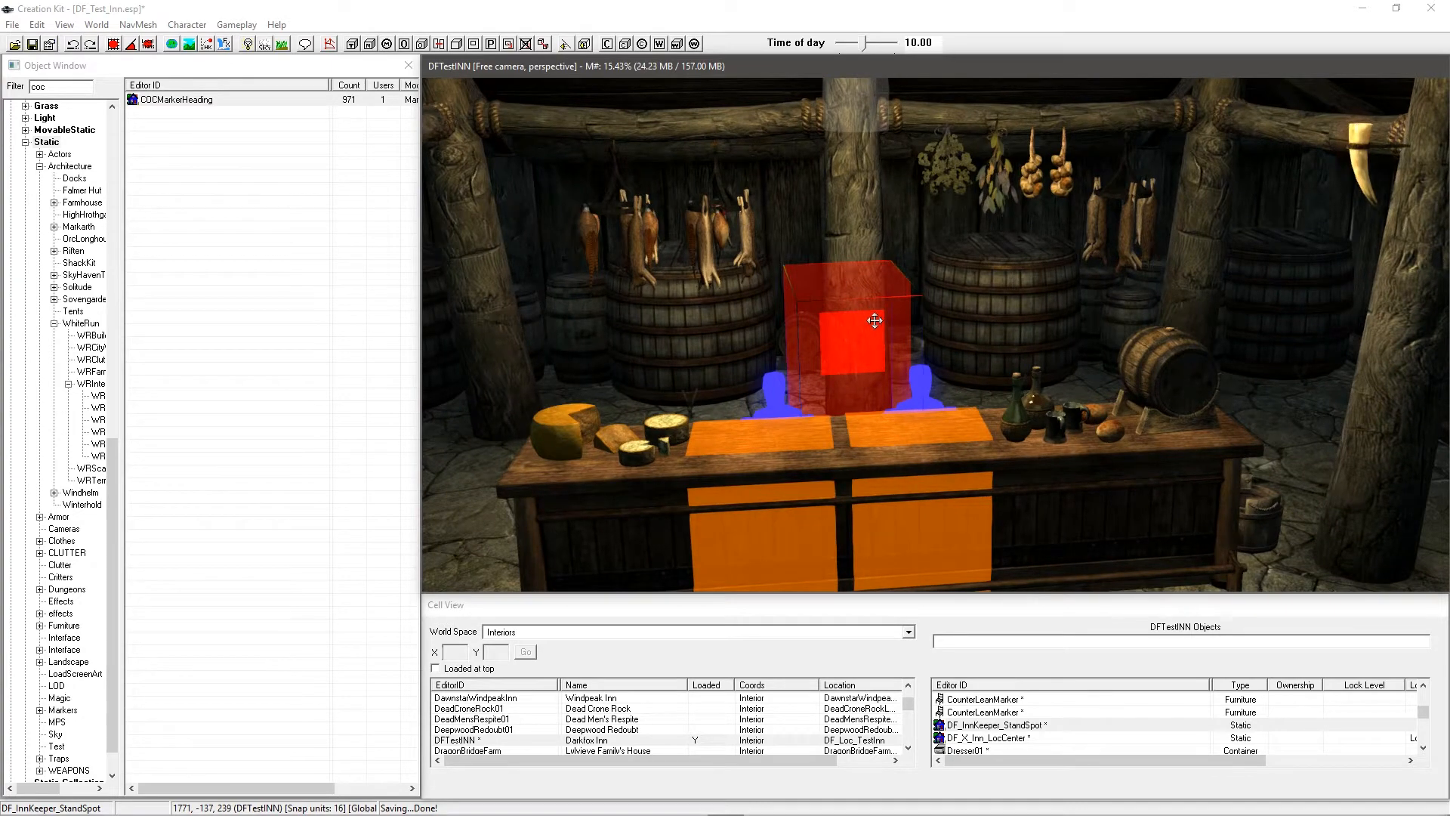
# Step: Check the reference editor ID of the red heading marker behind the counter, closing its properties without changes
pyautogui.doubleClick(875, 320)
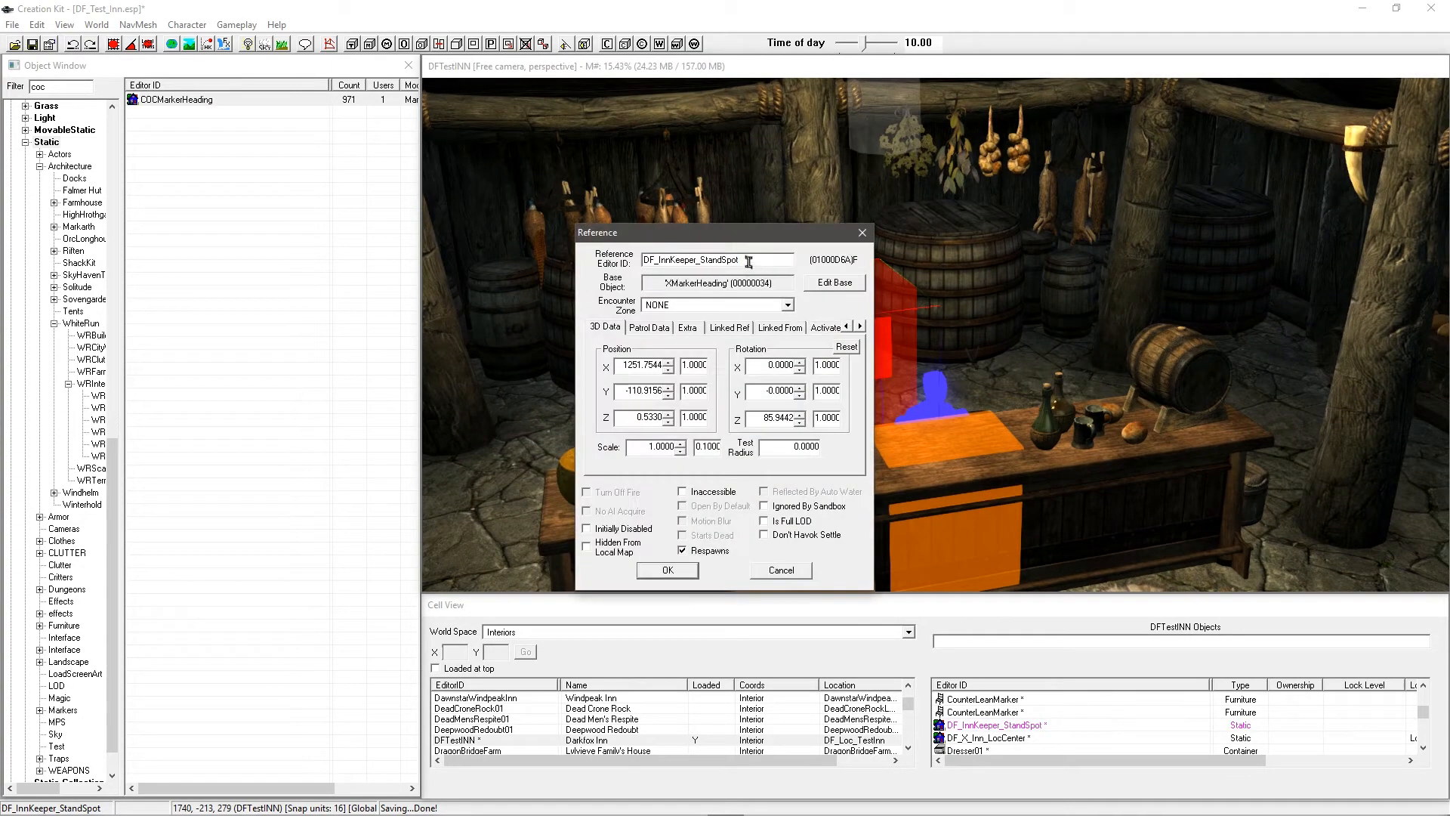
pyautogui.moveTo(761, 260); pyautogui.dragTo(630, 261)
pyautogui.click(702, 263)
pyautogui.click(862, 238)
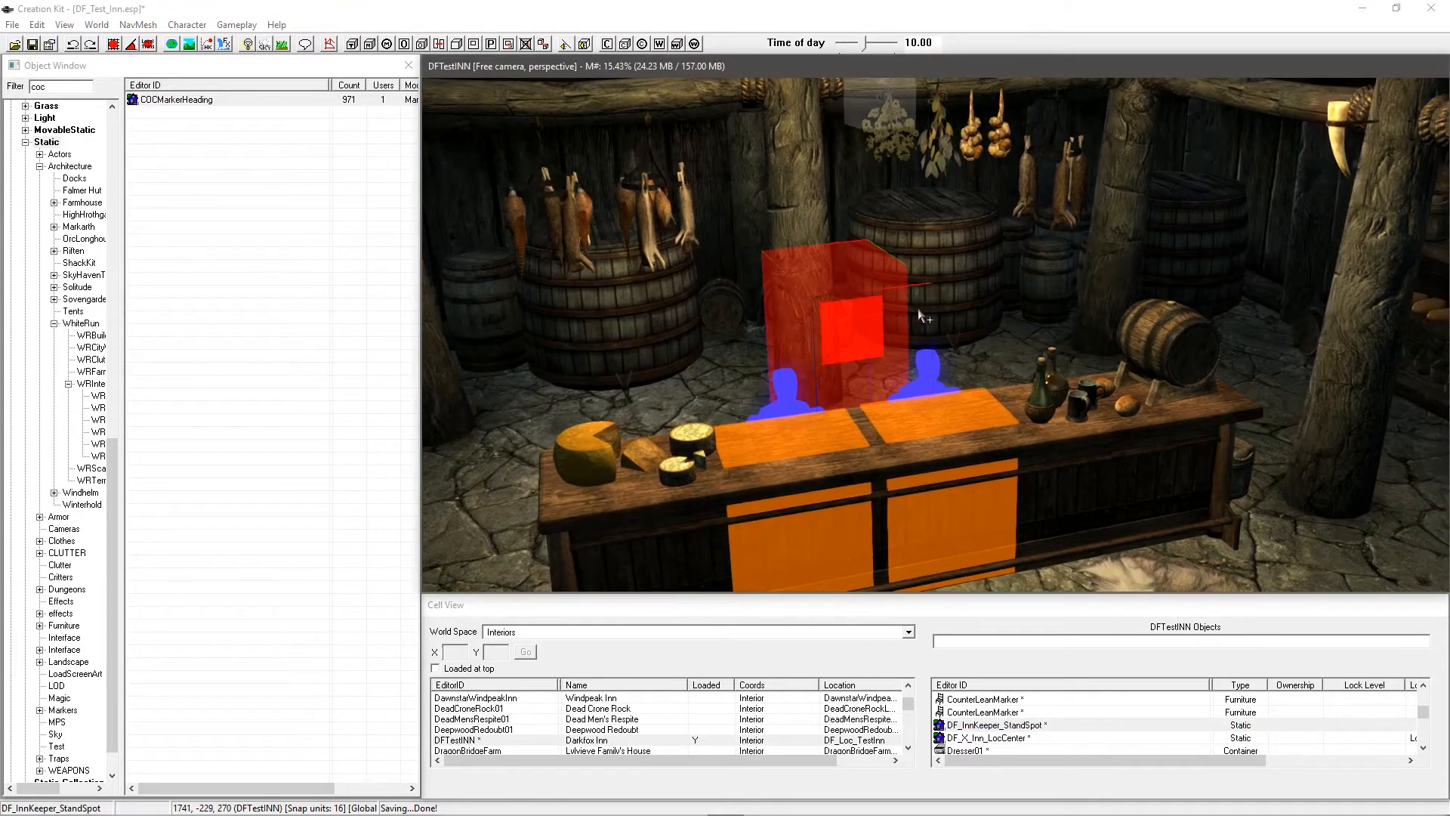
# Step: Open the reference properties of the blue idle marker on the floor beside the fur rugs in the main hall
pyautogui.scroll(-3, 876, 308)
pyautogui.moveTo(876, 308); pyautogui.dragTo(899, 345, button='middle')
pyautogui.click(838, 408)
pyautogui.scroll(3, 873, 363)
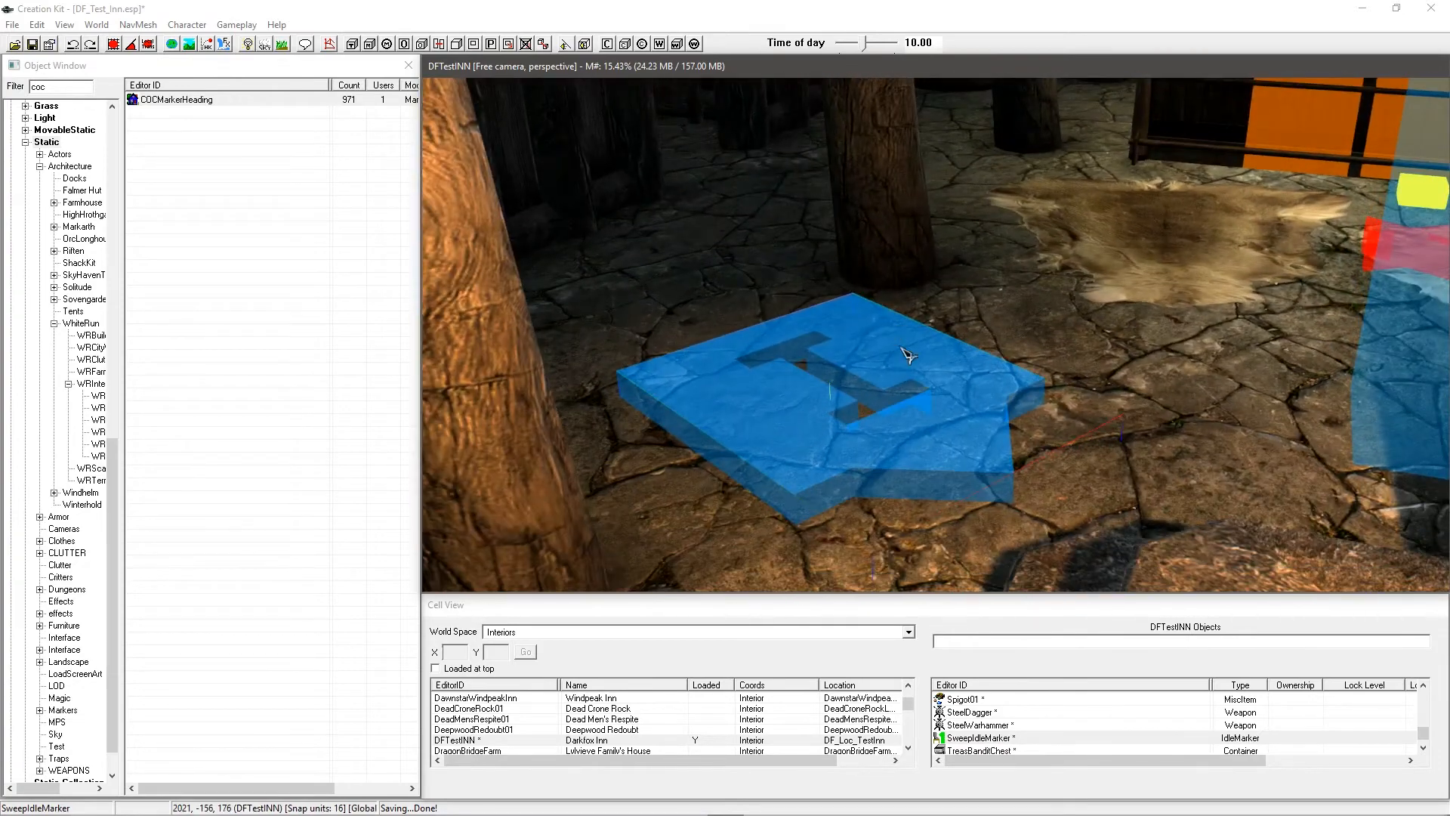
pyautogui.doubleClick(889, 357)
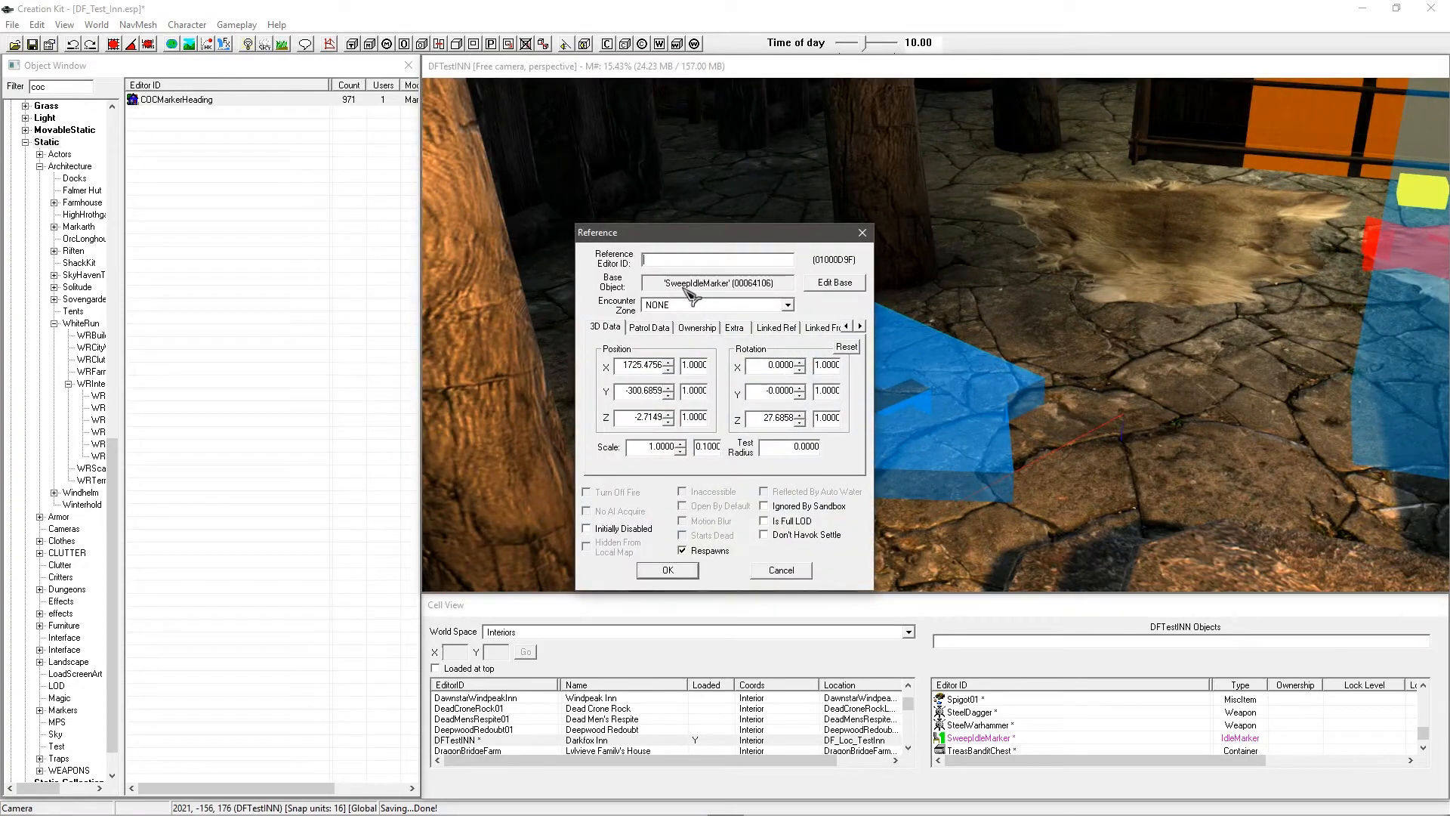
# Step: Browse the unfiltered IdleMarker objects under Miscellaneous, then close the idle marker's reference properties without changes
pyautogui.moveTo(116, 460); pyautogui.dragTo(115, 274)
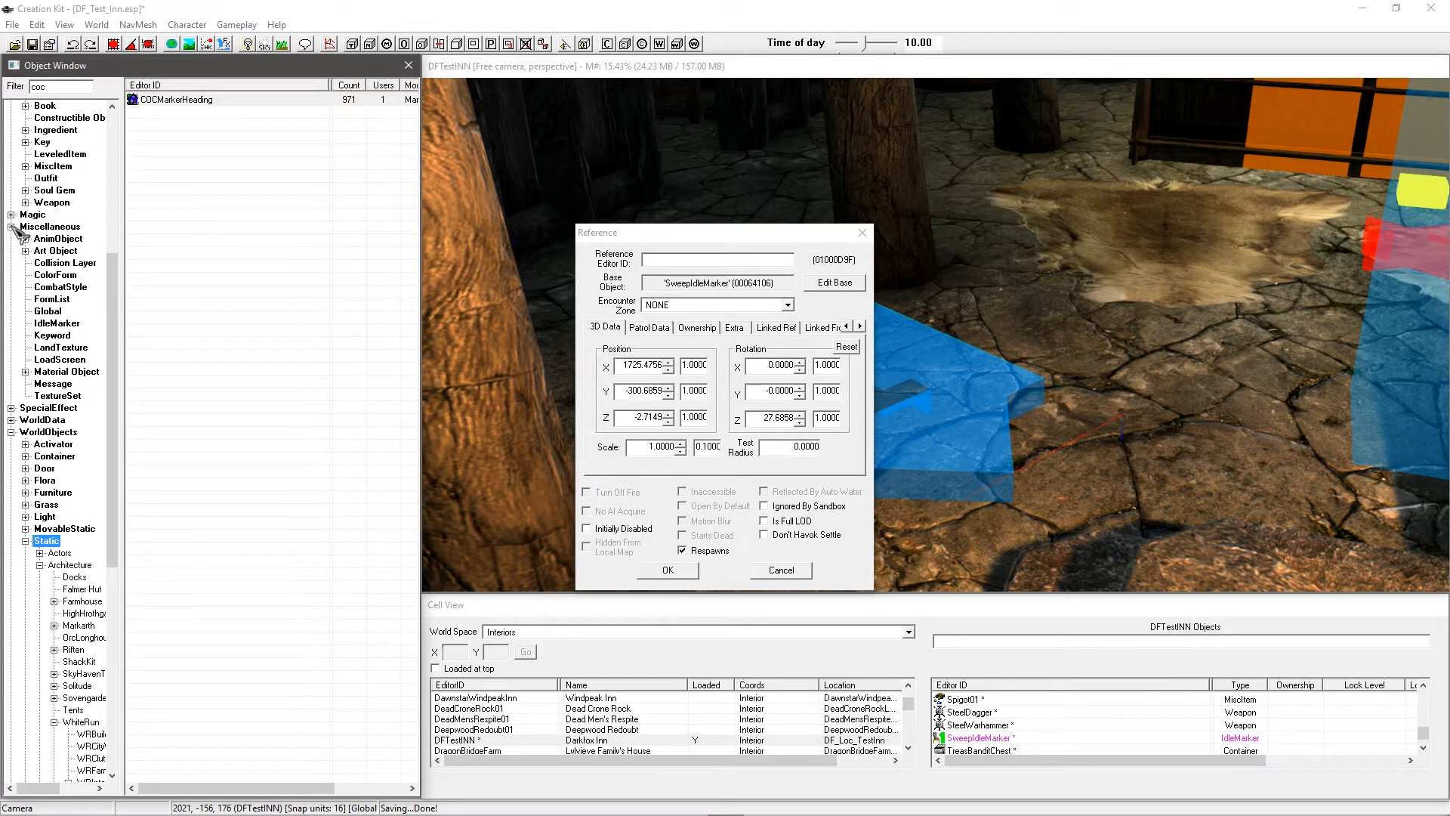
pyautogui.click(60, 323)
pyautogui.doubleClick(38, 87)
pyautogui.click(250, 217)
pyautogui.scroll(-6, 249, 227)
pyautogui.click(239, 203)
pyautogui.click(217, 330)
pyautogui.scroll(6, 233, 332)
pyautogui.click(226, 279)
pyautogui.click(250, 215)
pyautogui.click(242, 151)
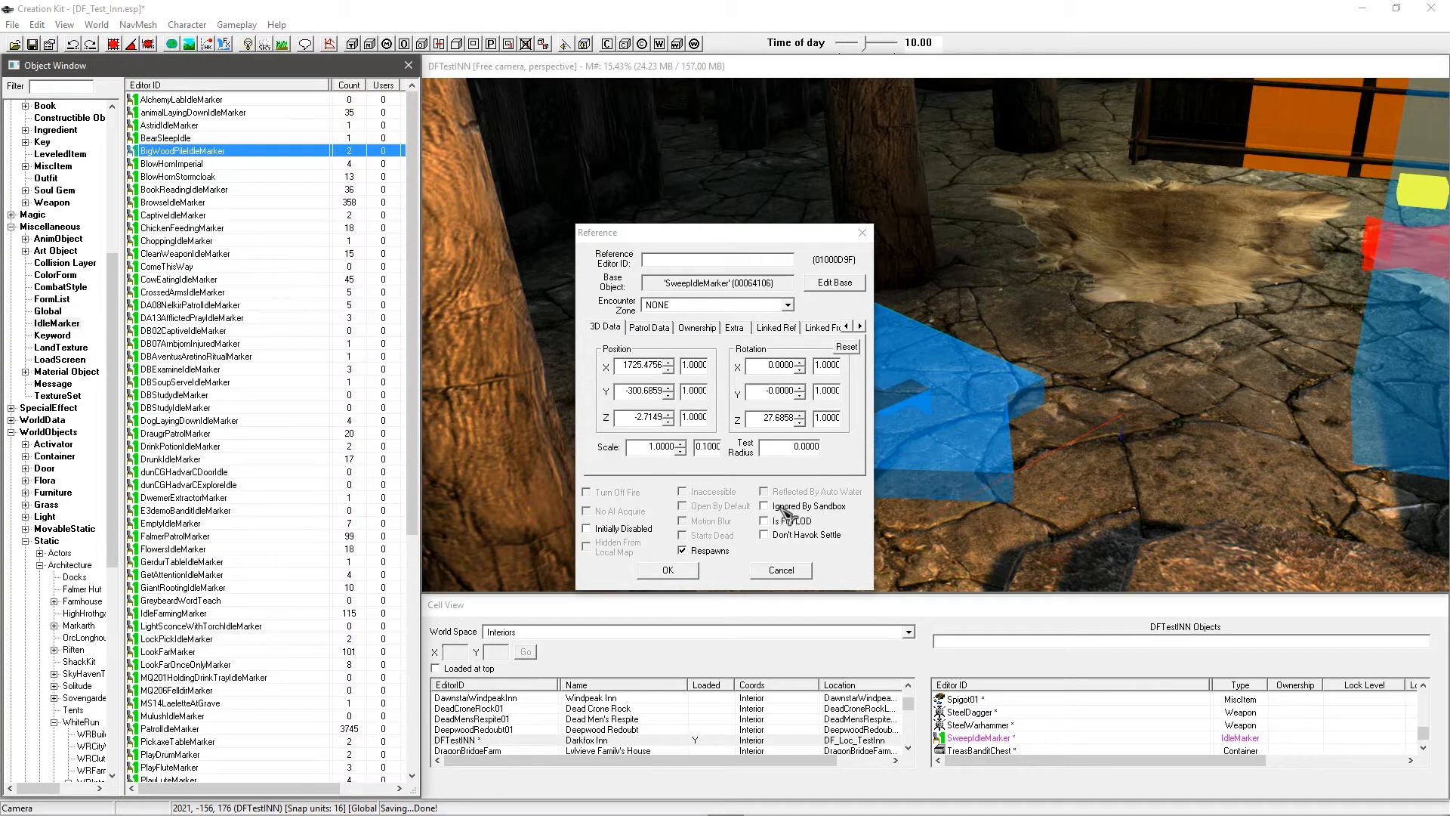
pyautogui.click(771, 571)
# Step: Enable patrol data on the sweep idle marker and set its idle time to 3
pyautogui.press('shift')
pyautogui.doubleClick(881, 324)
pyautogui.click(649, 327)
pyautogui.click(695, 327)
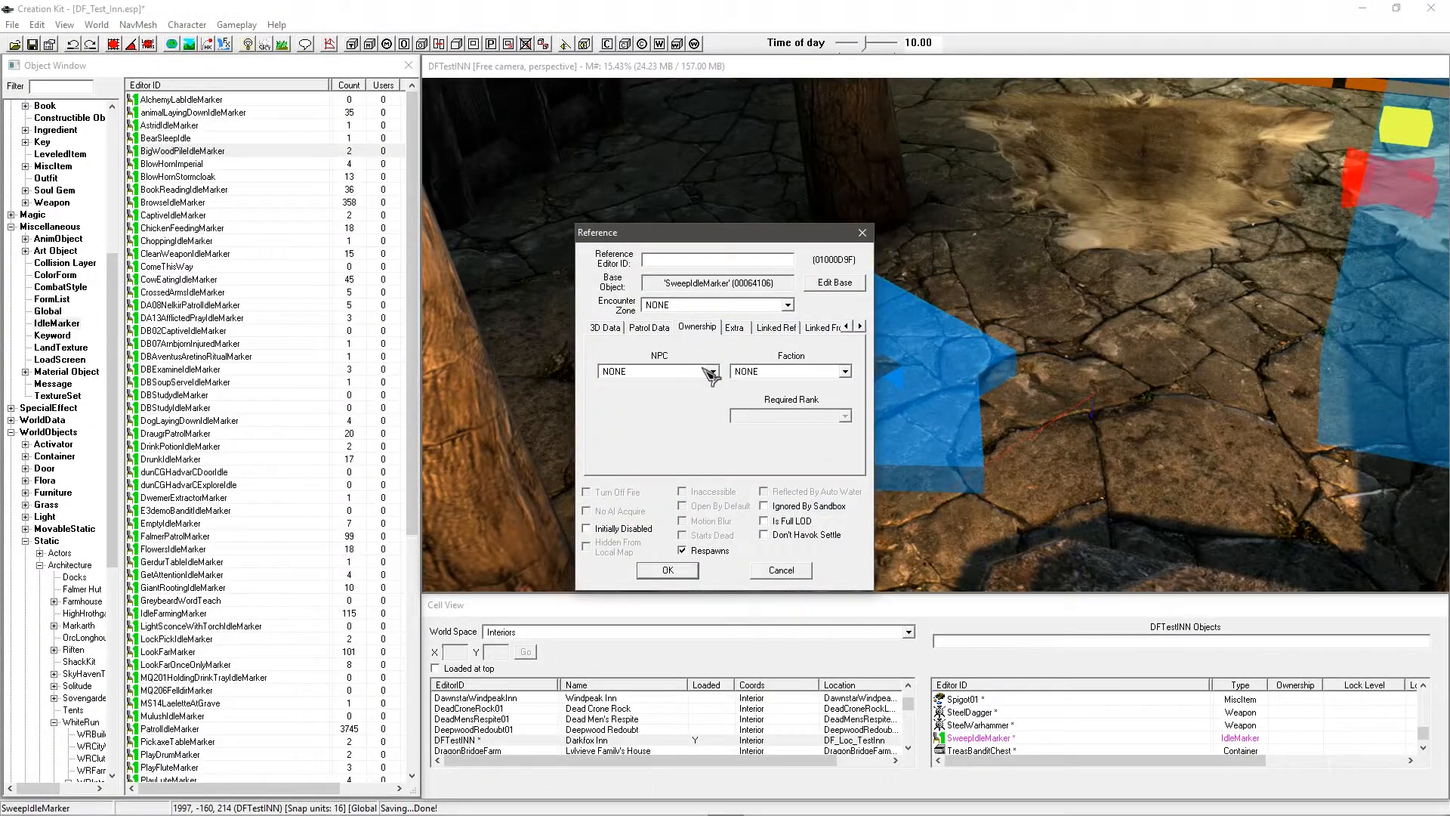
pyautogui.click(649, 328)
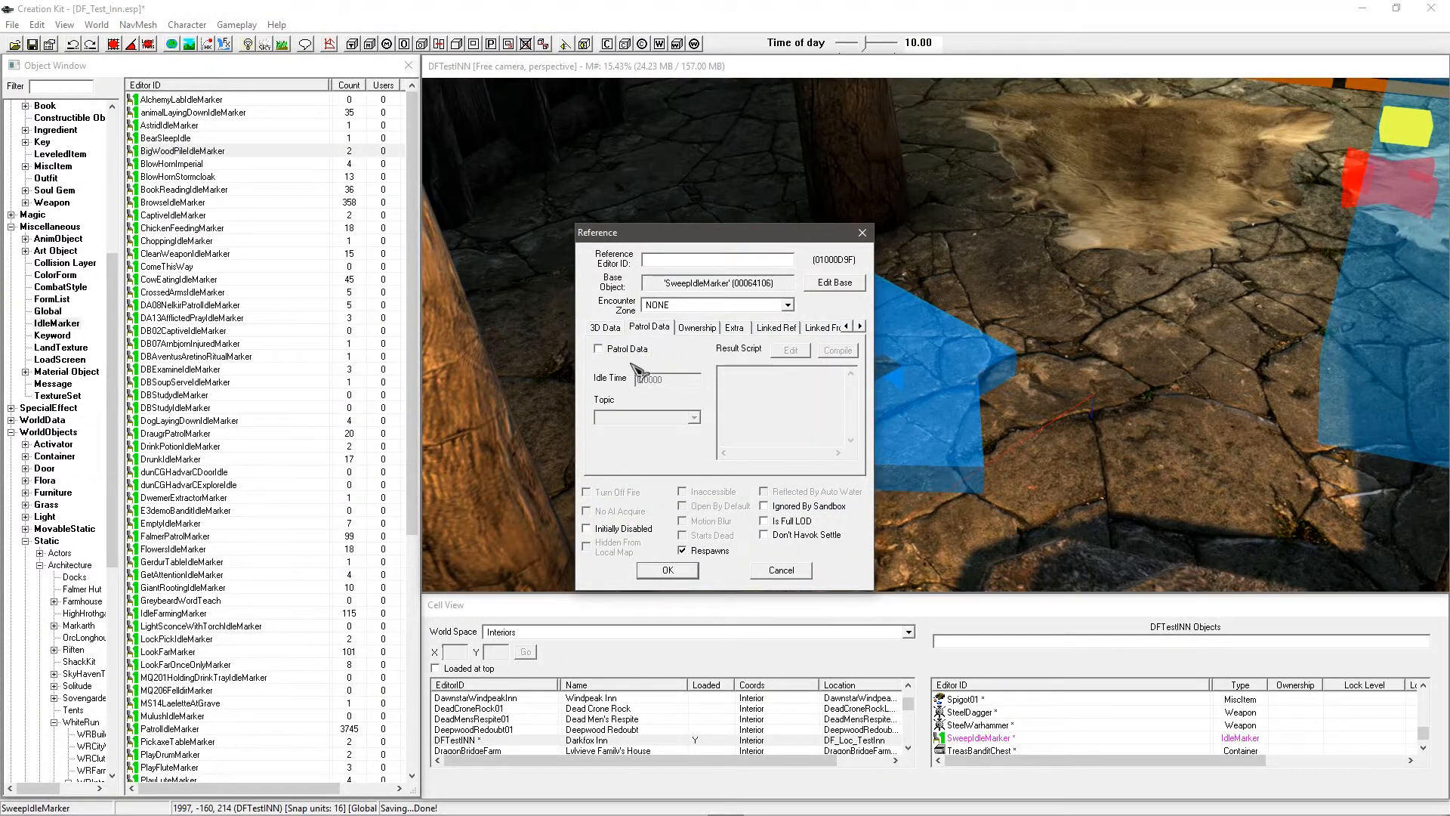
pyautogui.click(629, 351)
pyautogui.doubleClick(677, 384)
pyautogui.click(675, 381)
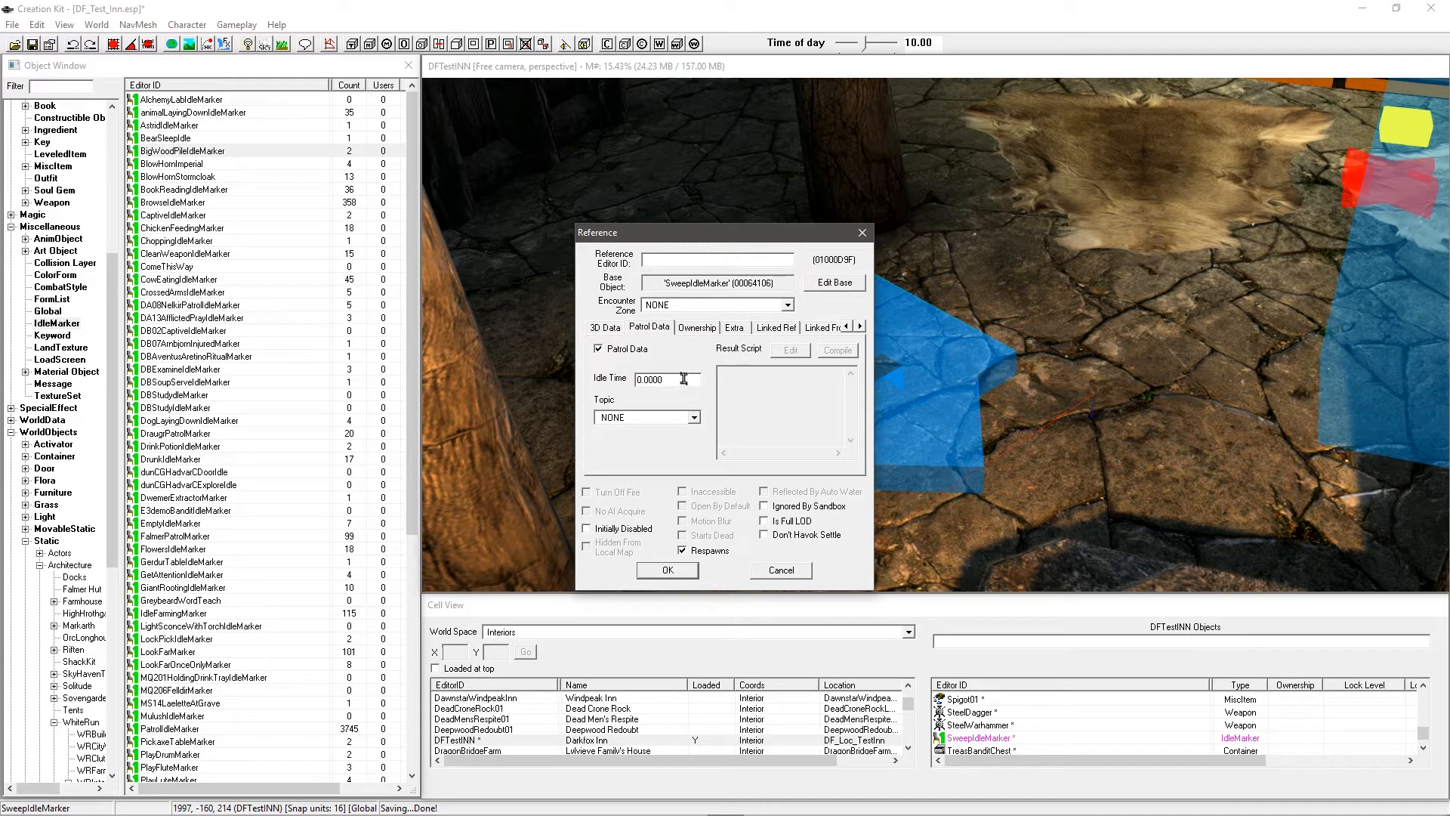
pyautogui.write('3')
pyautogui.click(691, 330)
pyautogui.click(609, 329)
pyautogui.click(671, 571)
# Step: Examine the marker placement in the main hall and around the bar counter from several distances
pyautogui.keyDown('shift'); pyautogui.moveTo(675, 578); pyautogui.dragTo(831, 400, button='middle'); pyautogui.keyUp('shift')
pyautogui.scroll(-5, 799, 420)
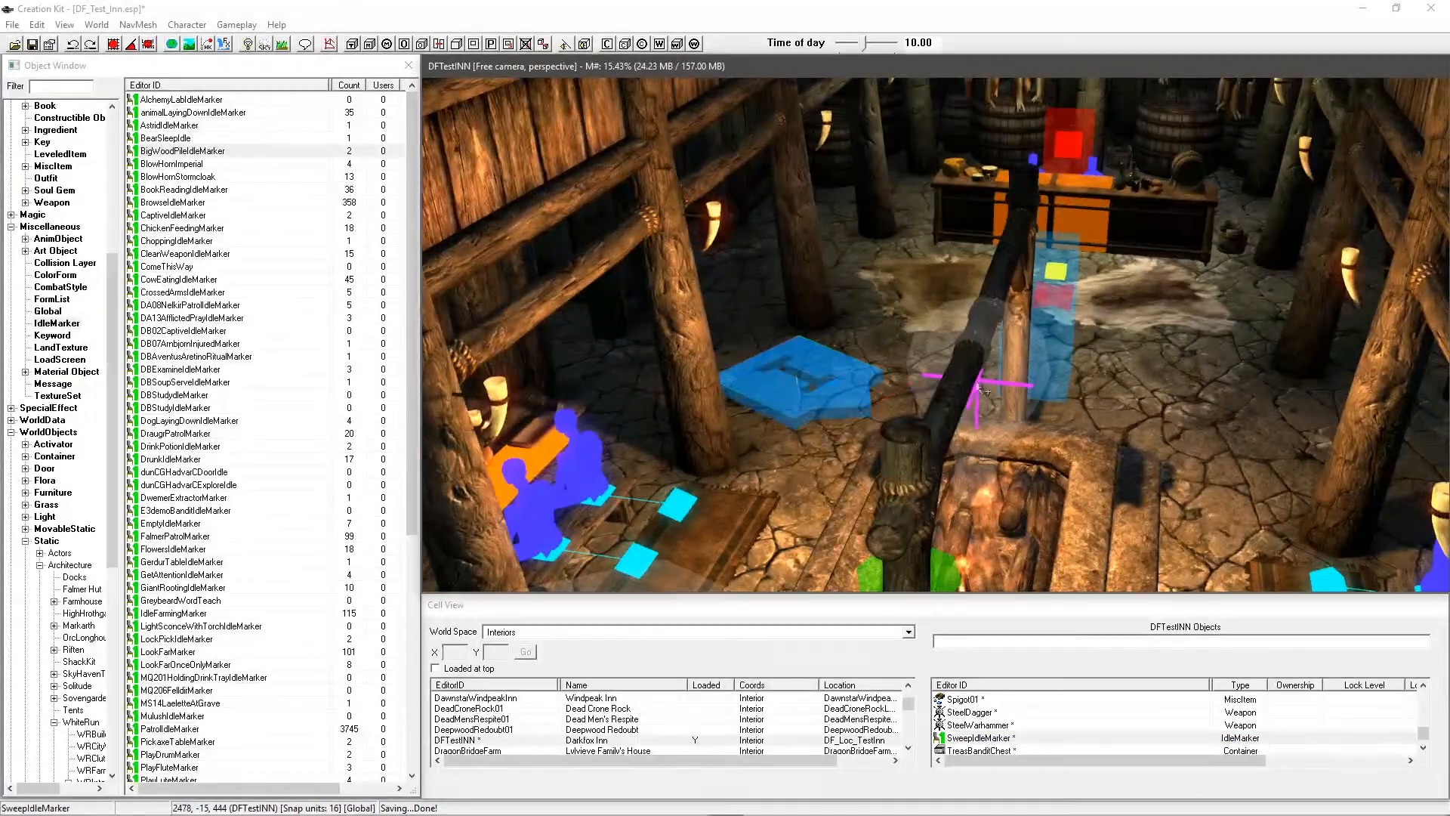
pyautogui.keyDown('shift'); pyautogui.moveTo(978, 373); pyautogui.dragTo(969, 403, button='middle'); pyautogui.keyUp('shift')
pyautogui.scroll(4, 969, 385)
pyautogui.click(942, 359)
pyautogui.scroll(2, 933, 352)
pyautogui.moveTo(933, 353)
pyautogui.mouseDown(button='middle')
pyautogui.moveTo(880, 393)
pyautogui.moveTo(955, 341)
pyautogui.mouseUp(button='middle')
pyautogui.keyDown('shift'); pyautogui.moveTo(832, 443); pyautogui.dragTo(629, 515, button='middle'); pyautogui.keyUp('shift')
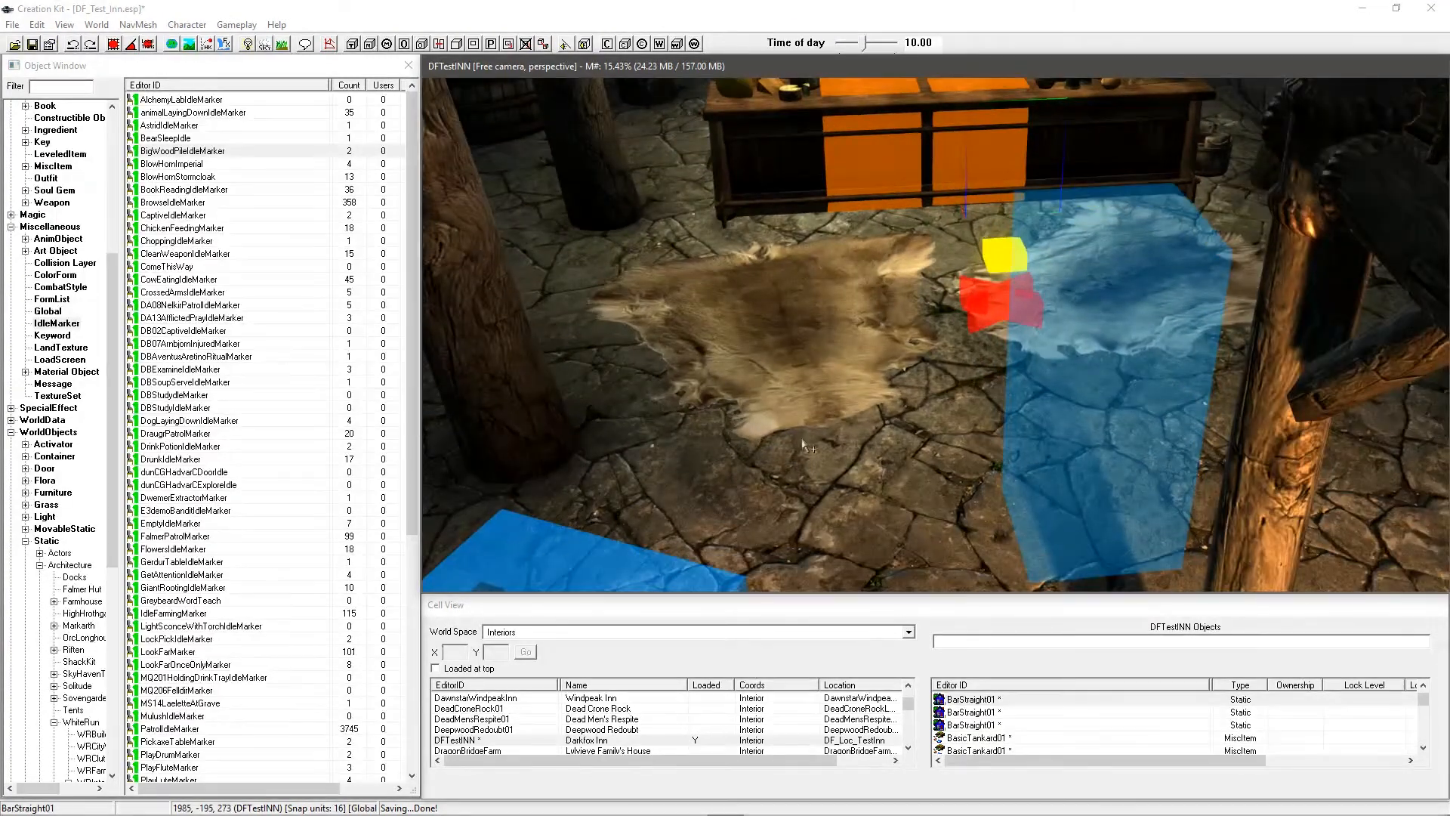
pyautogui.press('f')
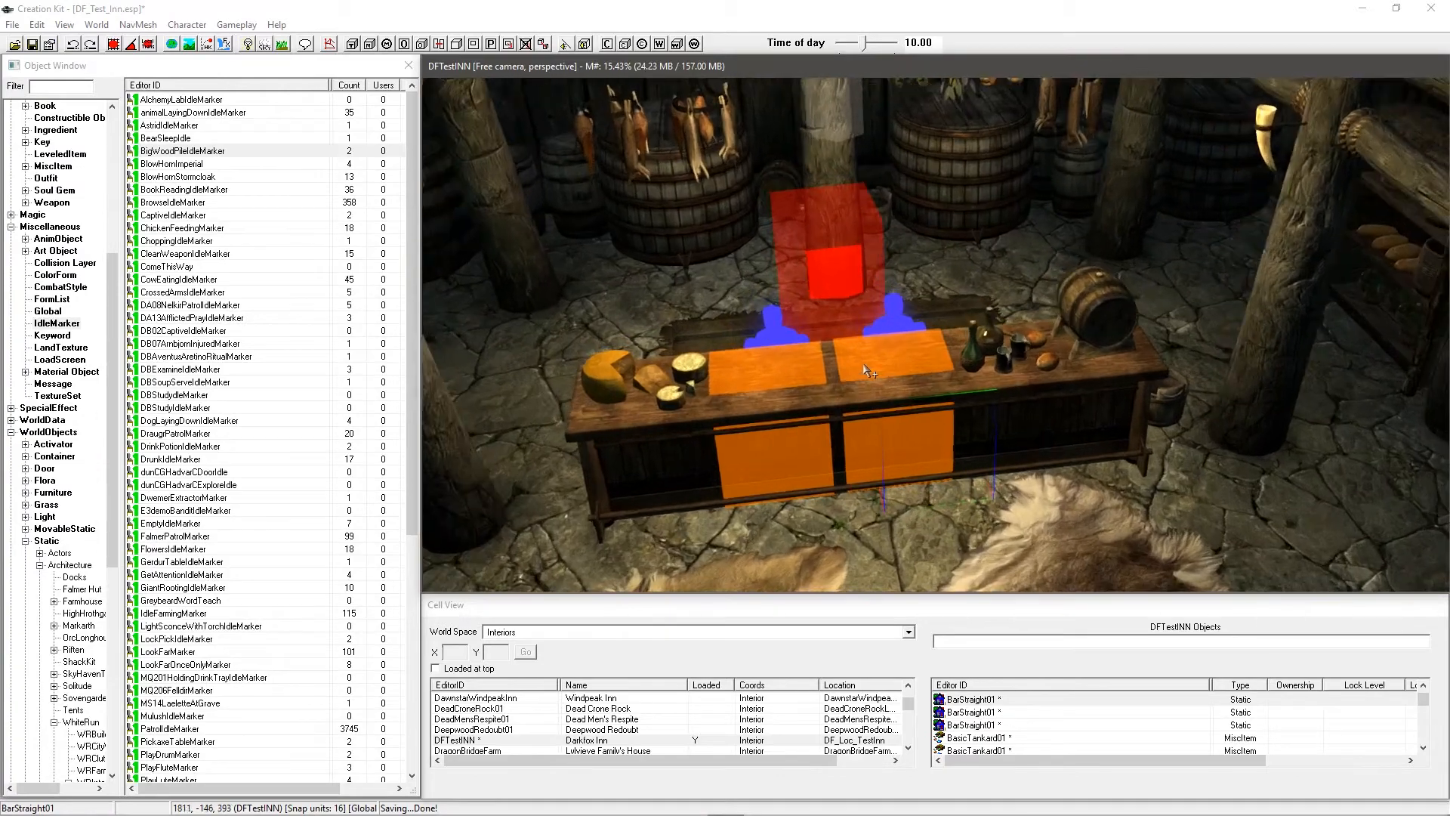
pyautogui.scroll(-5, 889, 387)
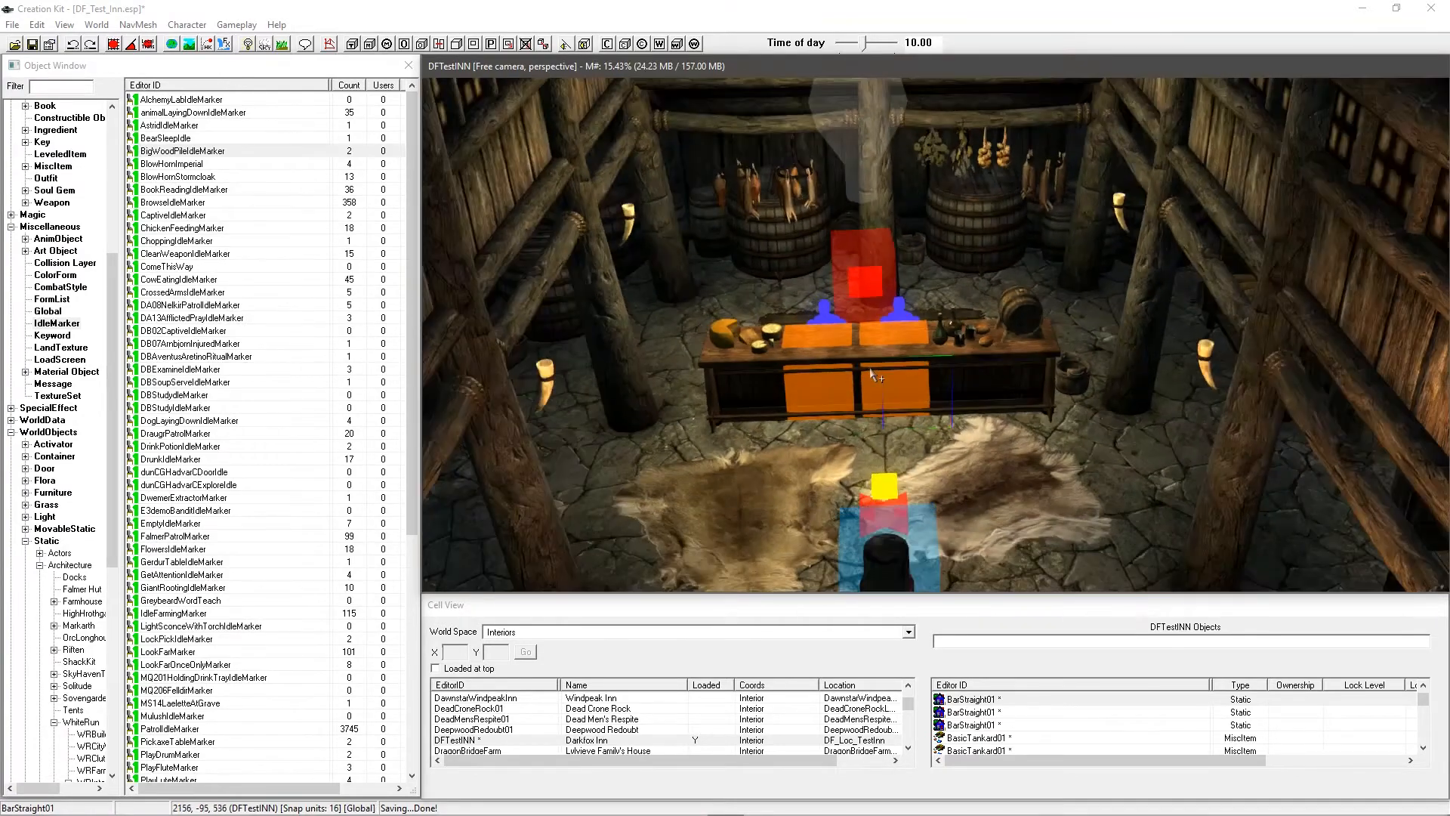
pyautogui.scroll(3, 869, 376)
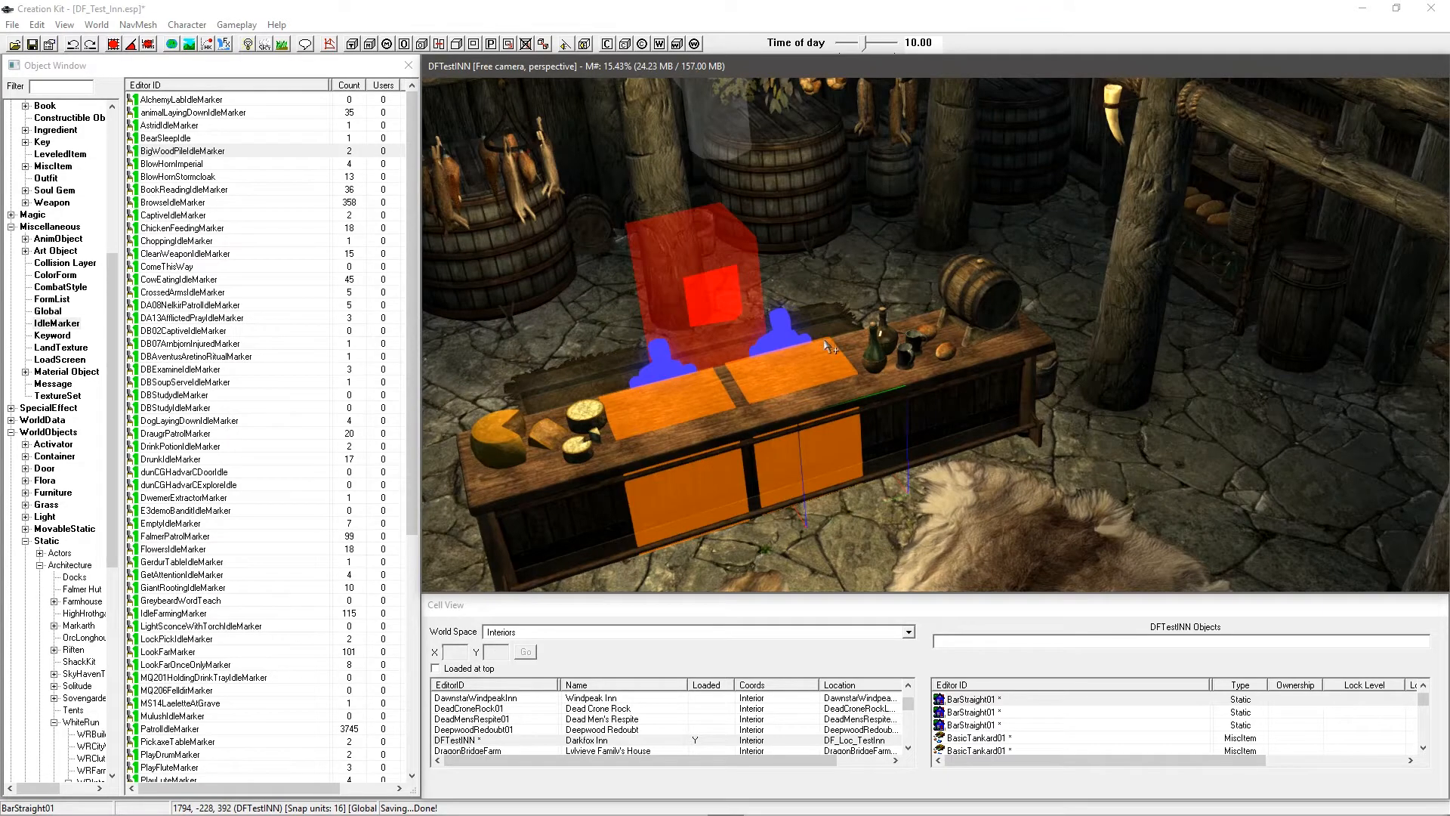
# Step: Collapse the Actors, Items and Miscellaneous categories in the object tree
pyautogui.click(227, 228)
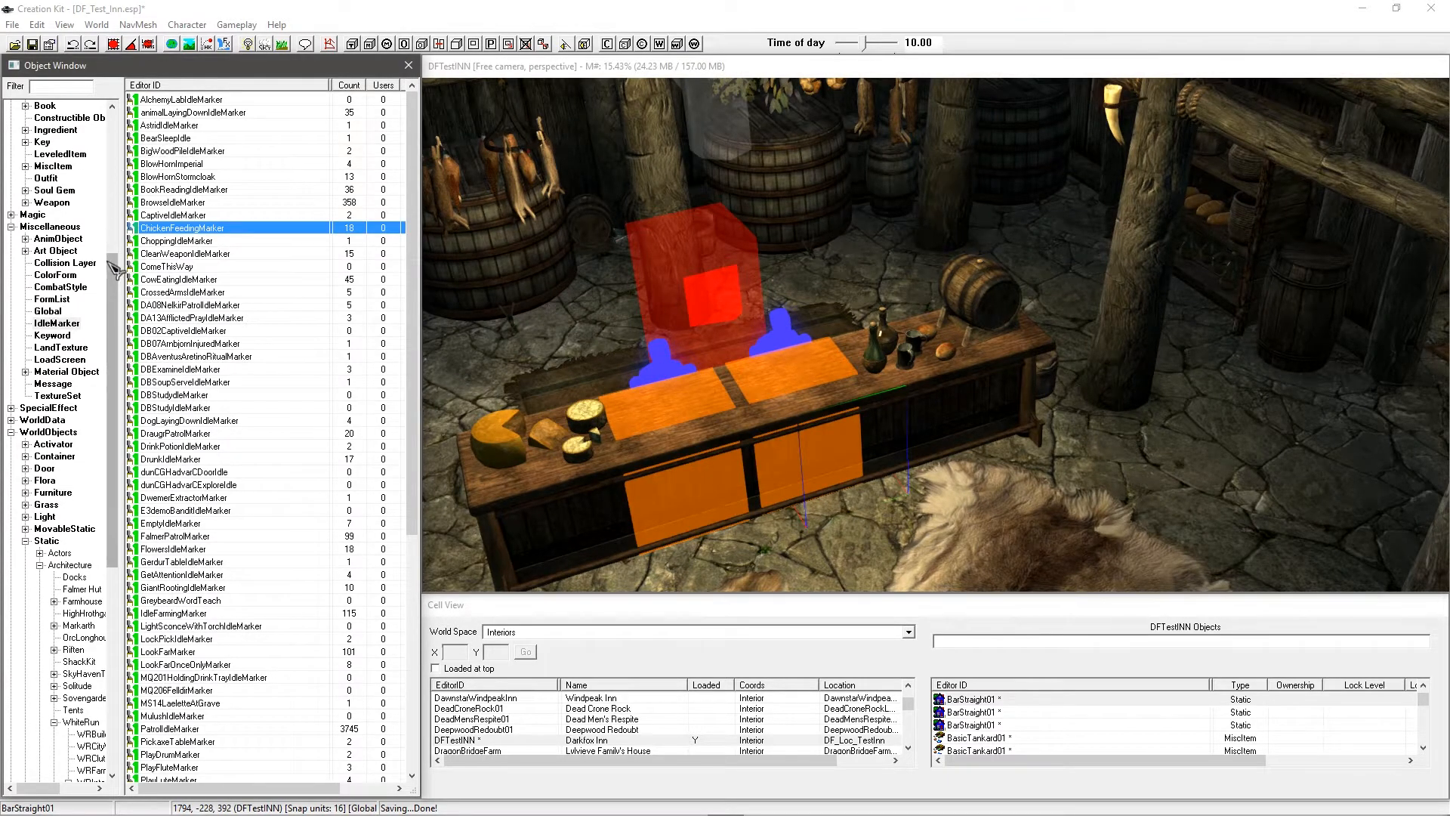
pyautogui.moveTo(112, 266); pyautogui.dragTo(113, 118)
pyautogui.click(11, 202)
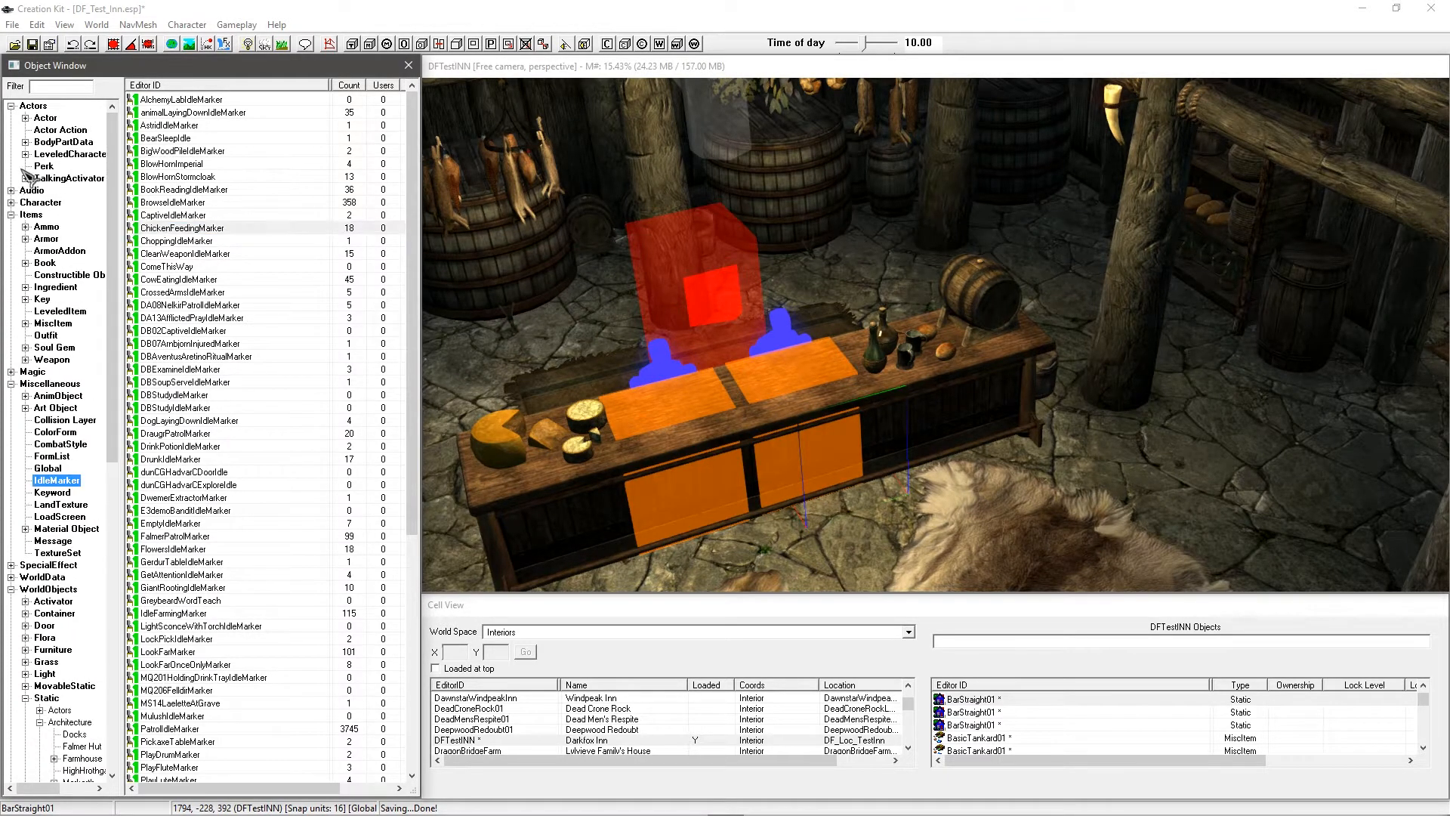
pyautogui.click(11, 106)
pyautogui.click(11, 142)
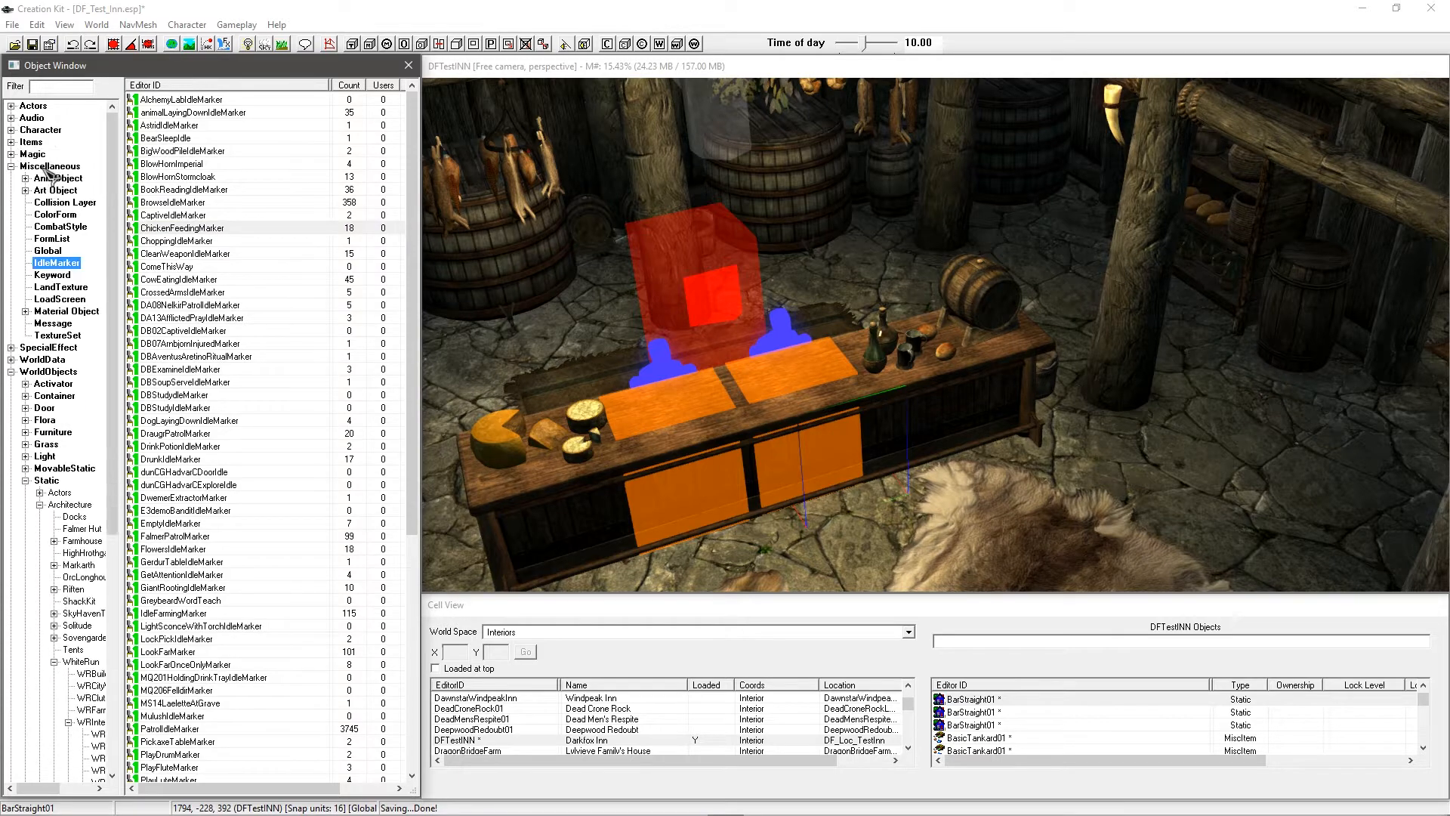
pyautogui.click(11, 167)
# Step: List the Container objects under WorldObjects and filter them by "inn"
pyautogui.click(51, 263)
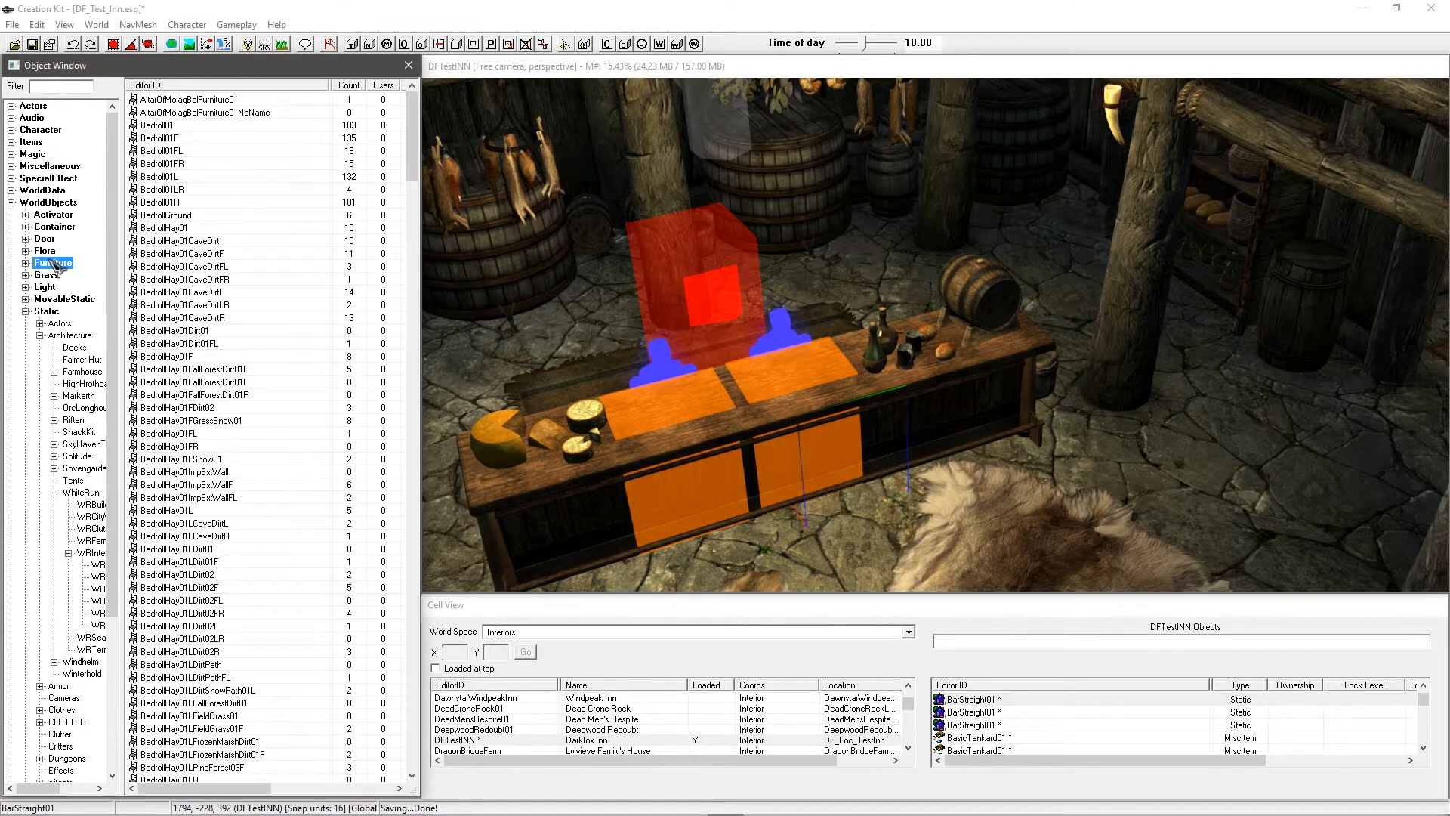
pyautogui.click(55, 227)
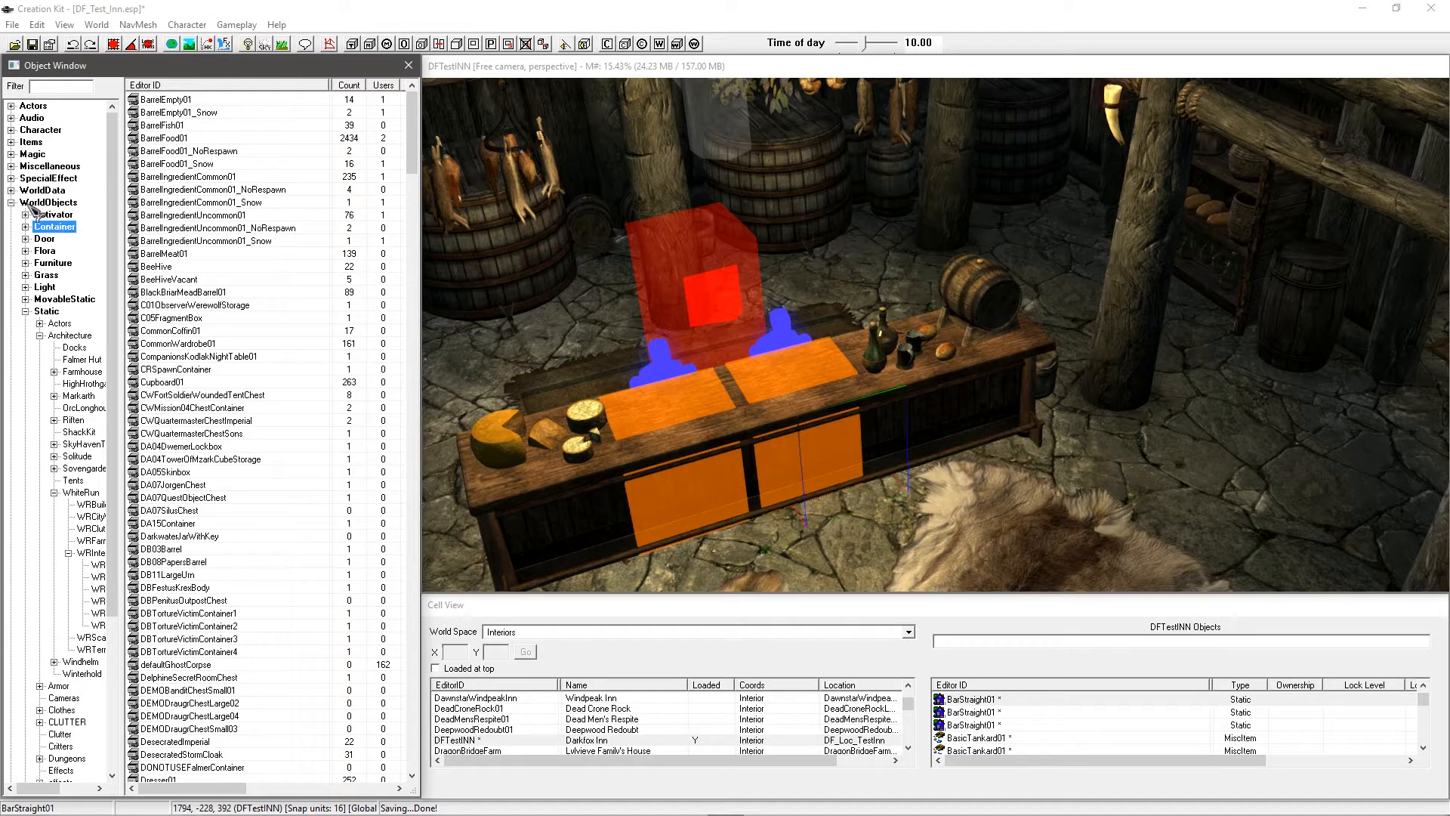
pyautogui.click(227, 241)
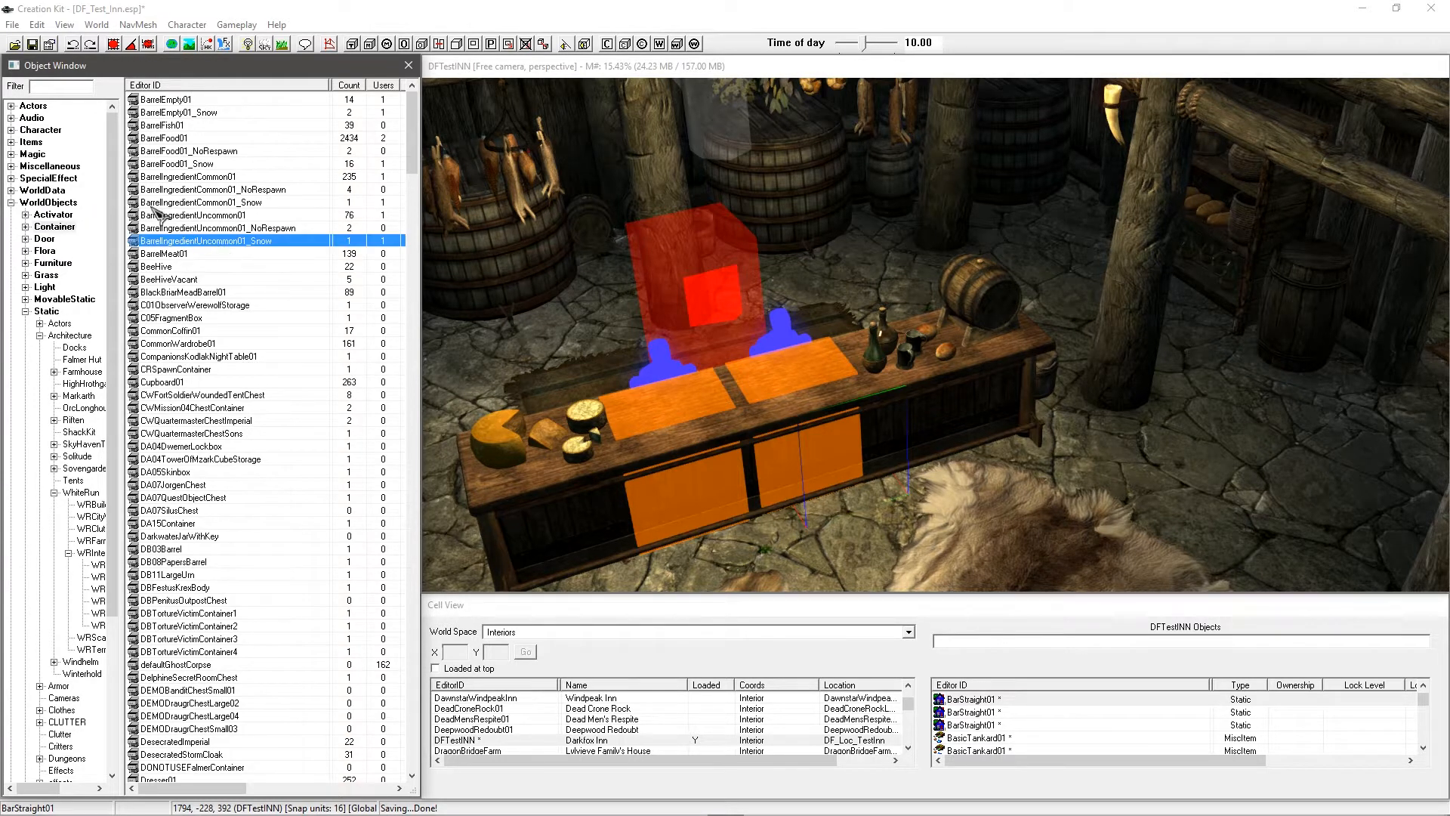
pyautogui.click(66, 86)
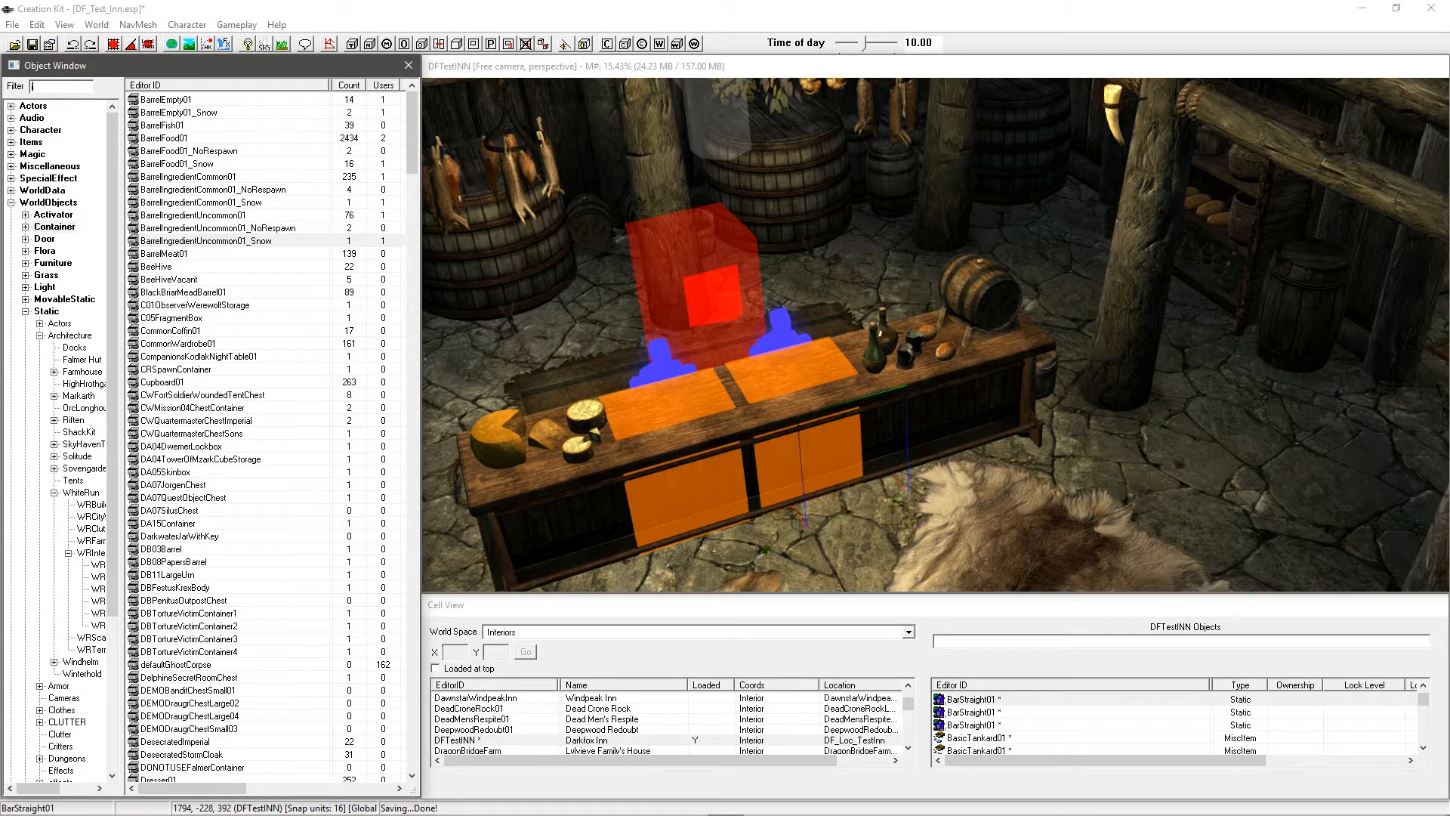
pyautogui.write('inn')
# Step: Open the MerchantKynesgroveBraidwoodInnChest container and review each entry in its item list
pyautogui.click(176, 127)
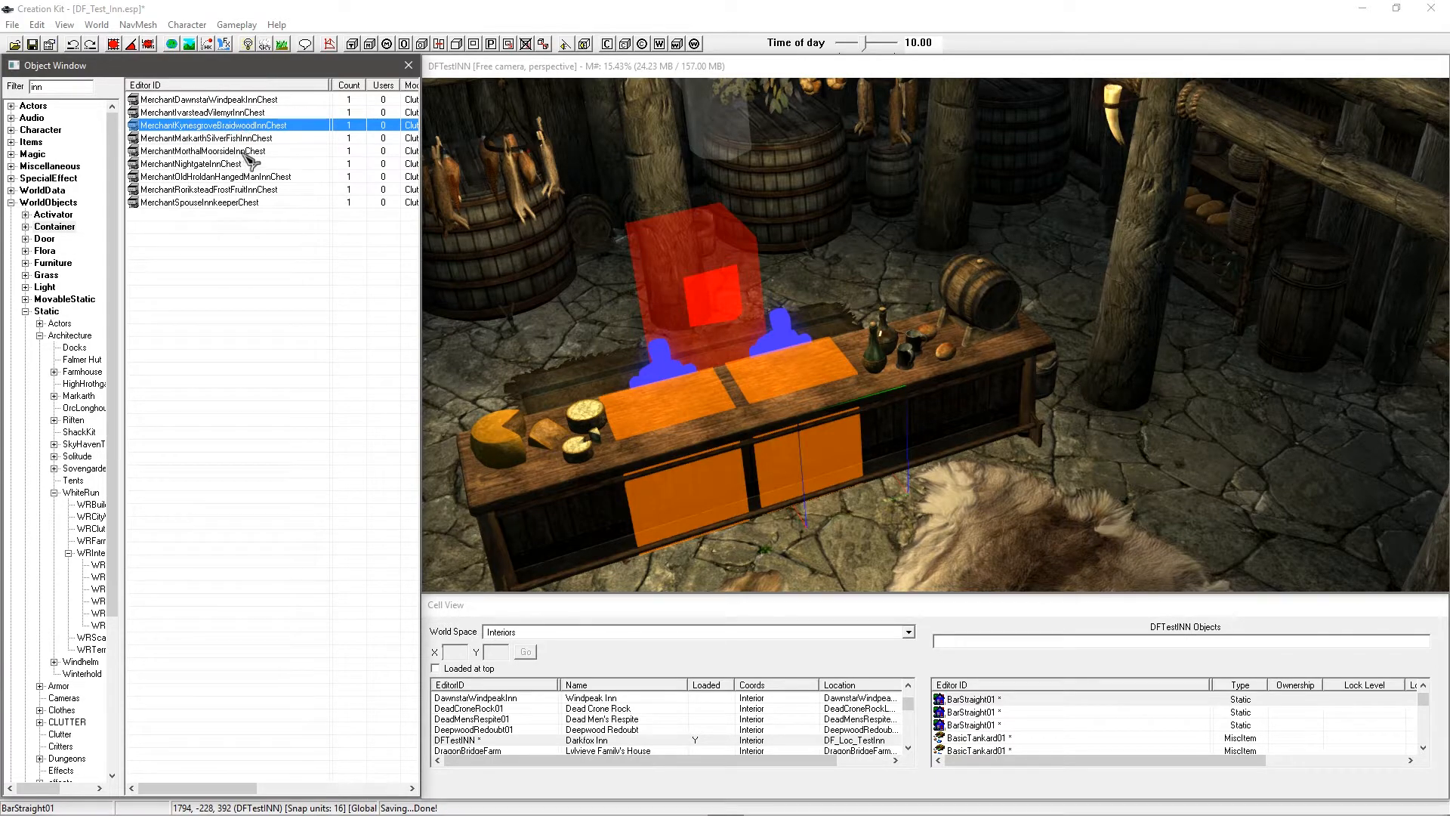
pyautogui.press('Return')
pyautogui.moveTo(531, 261); pyautogui.dragTo(529, 329)
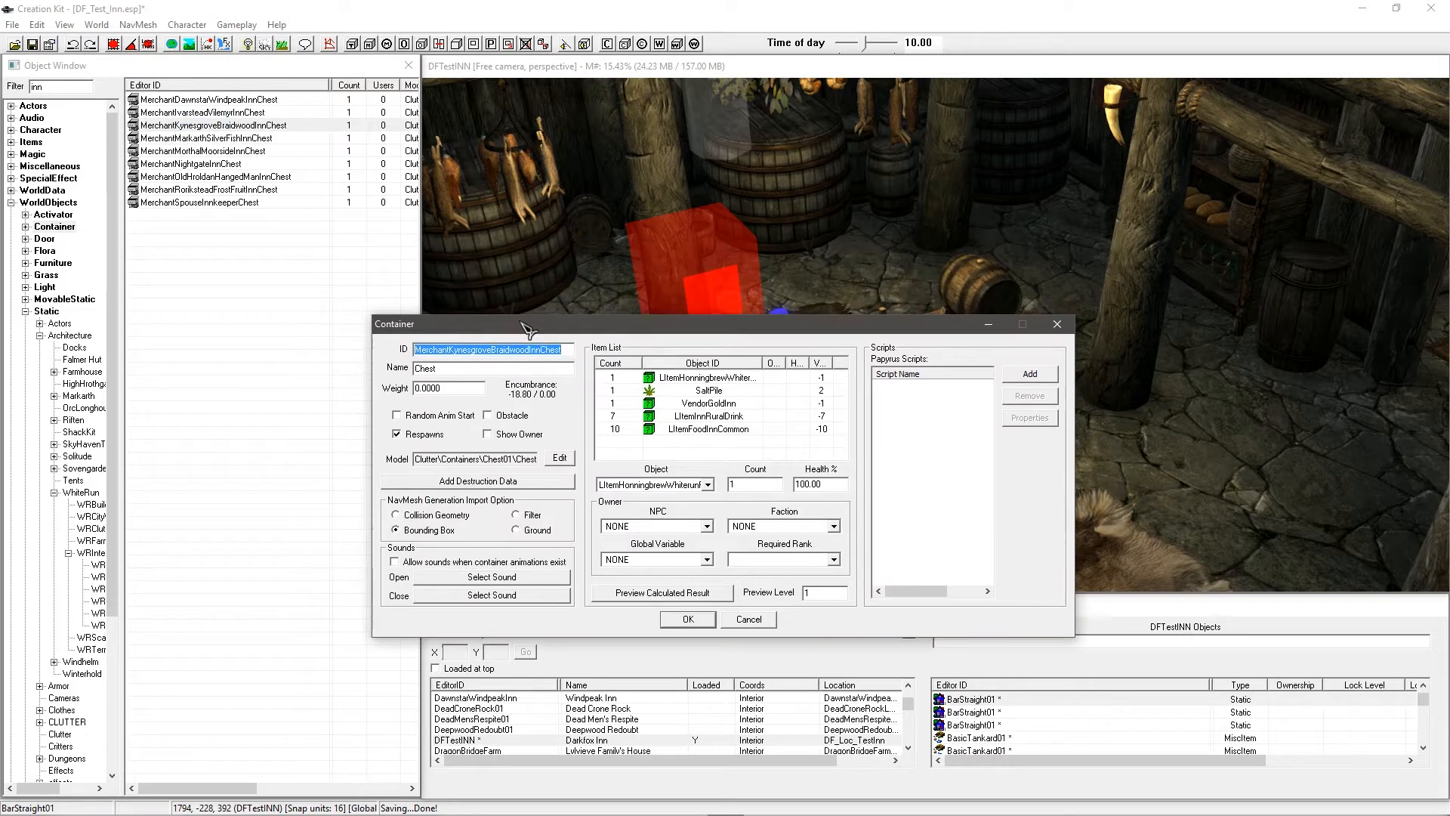
pyautogui.click(451, 368)
pyautogui.click(689, 444)
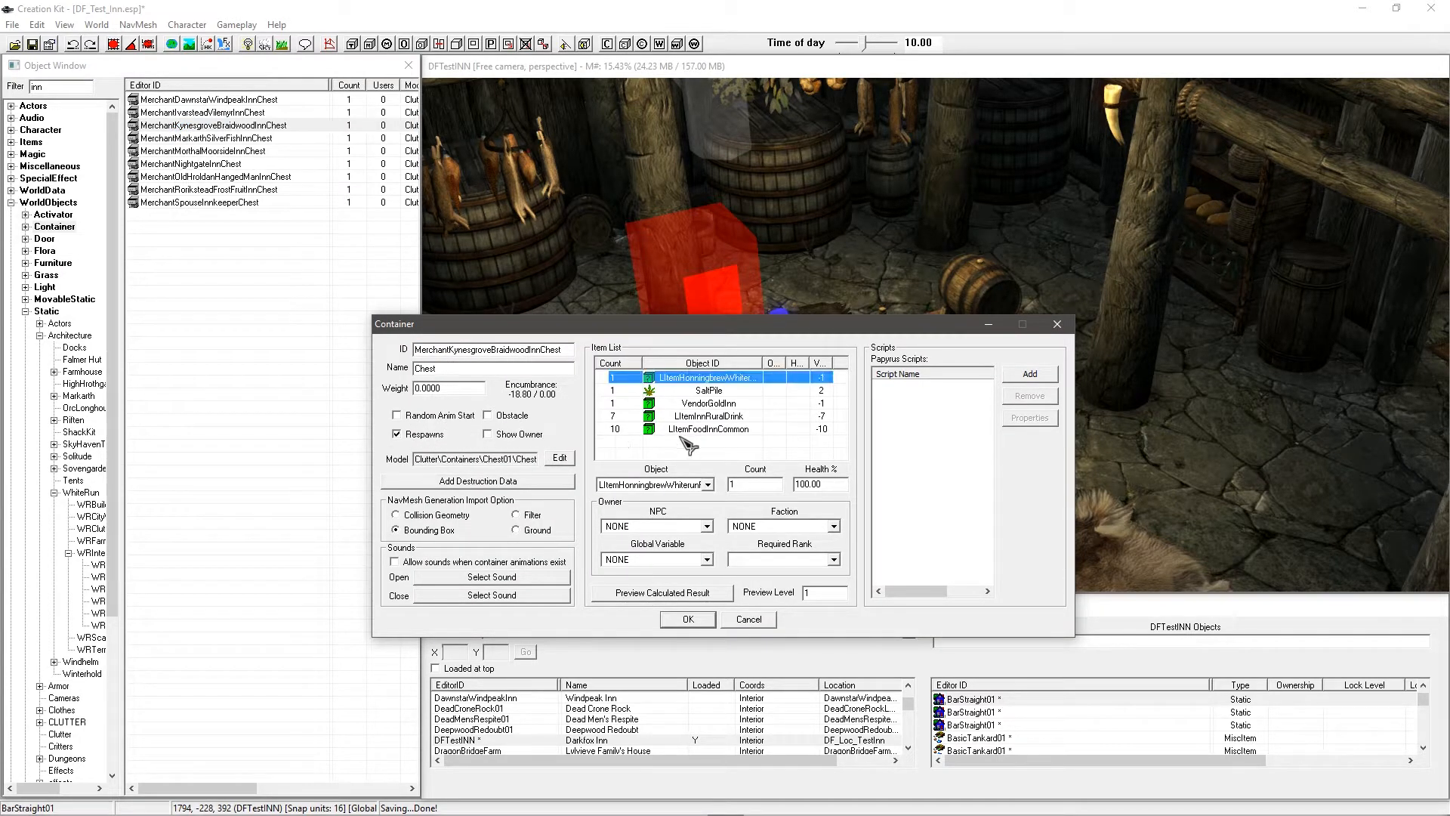
pyautogui.click(709, 390)
pyautogui.click(710, 379)
pyautogui.click(709, 393)
pyautogui.click(708, 403)
pyautogui.click(711, 416)
pyautogui.click(708, 429)
pyautogui.click(700, 450)
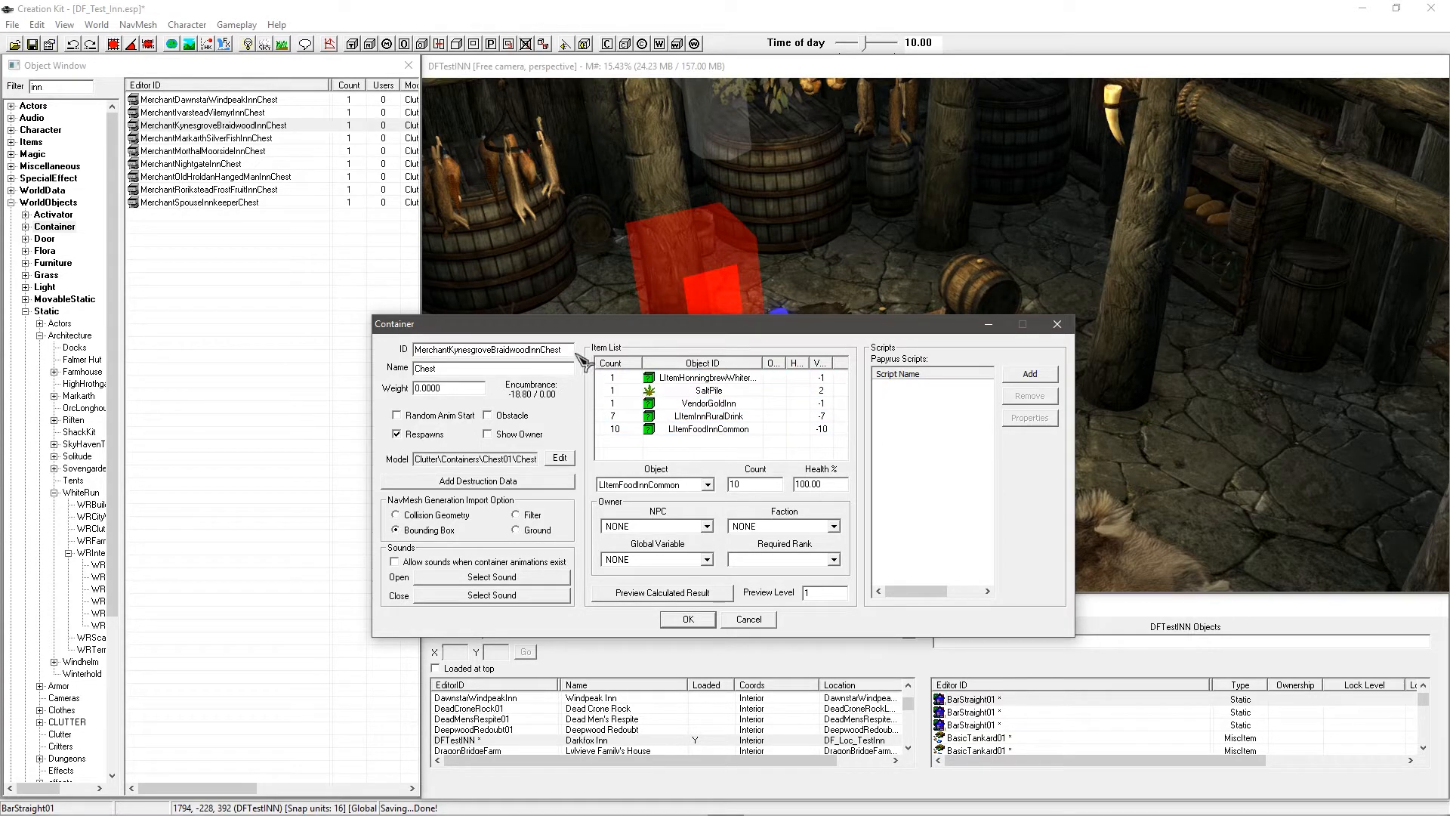
# Step: Change the container's ID to DF_Chest_InnChest and create it as a new form
pyautogui.moveTo(568, 349); pyautogui.dragTo(356, 348)
pyautogui.press('BackSpace')
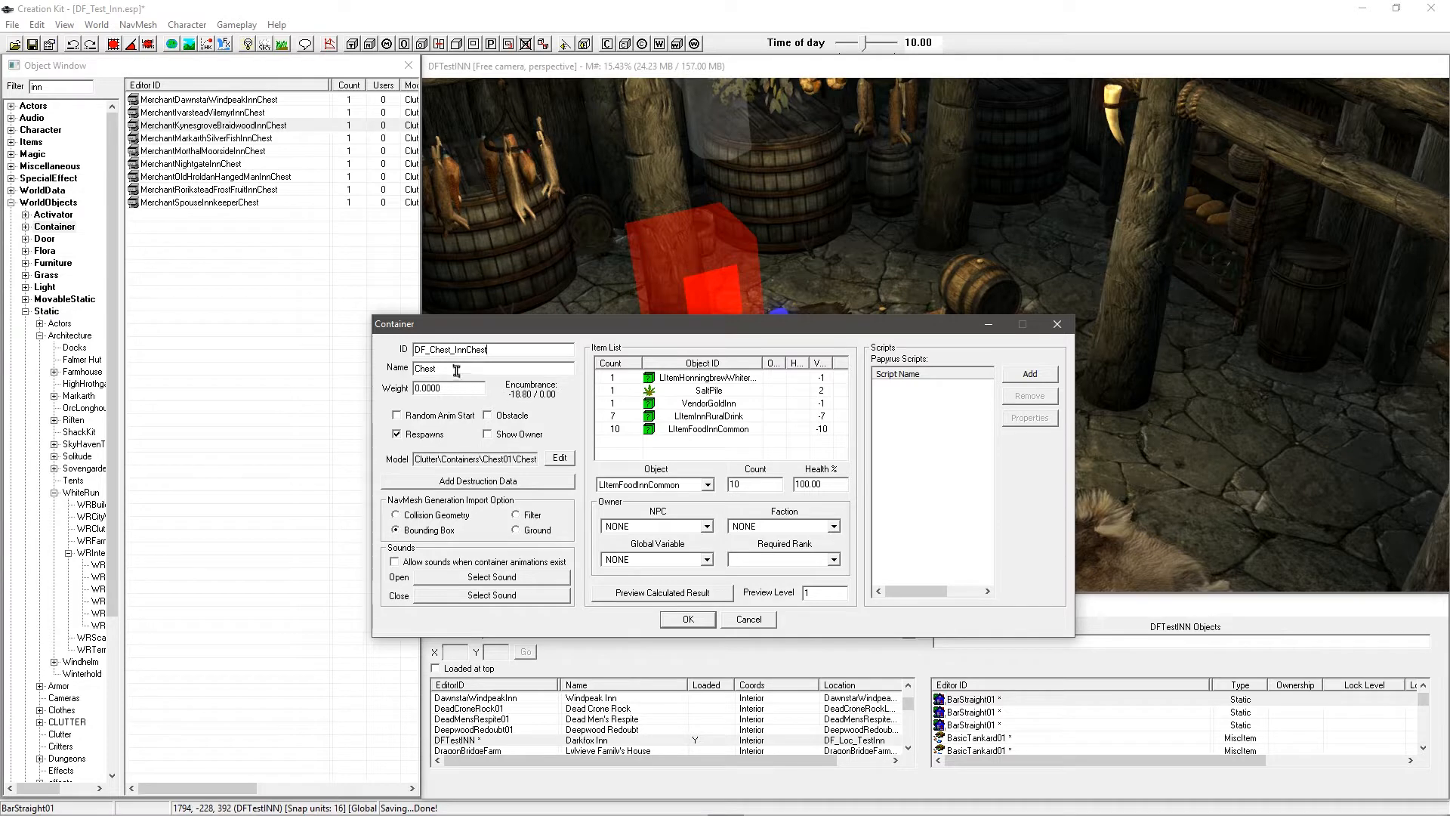
pyautogui.click(688, 619)
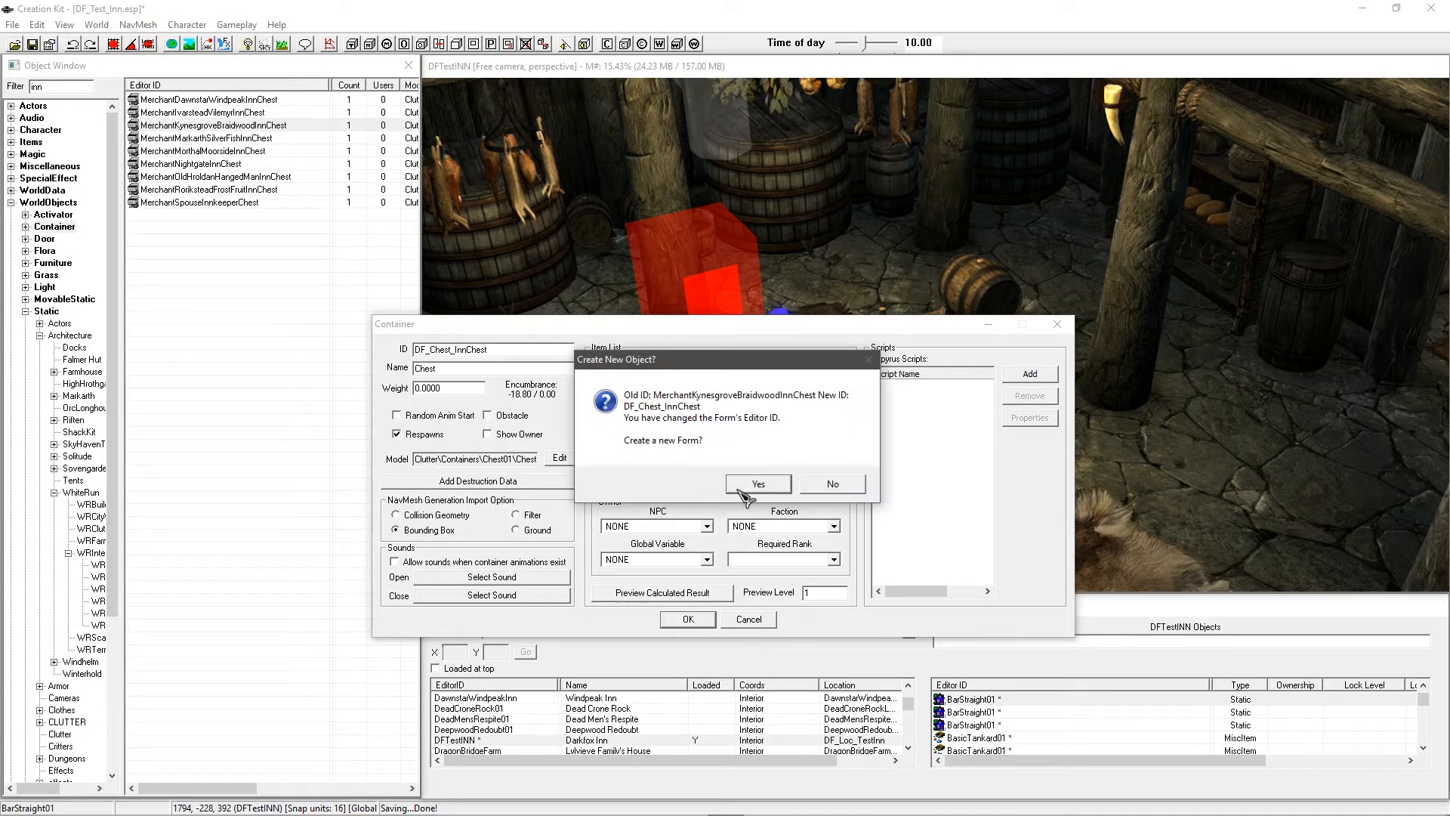
pyautogui.click(758, 484)
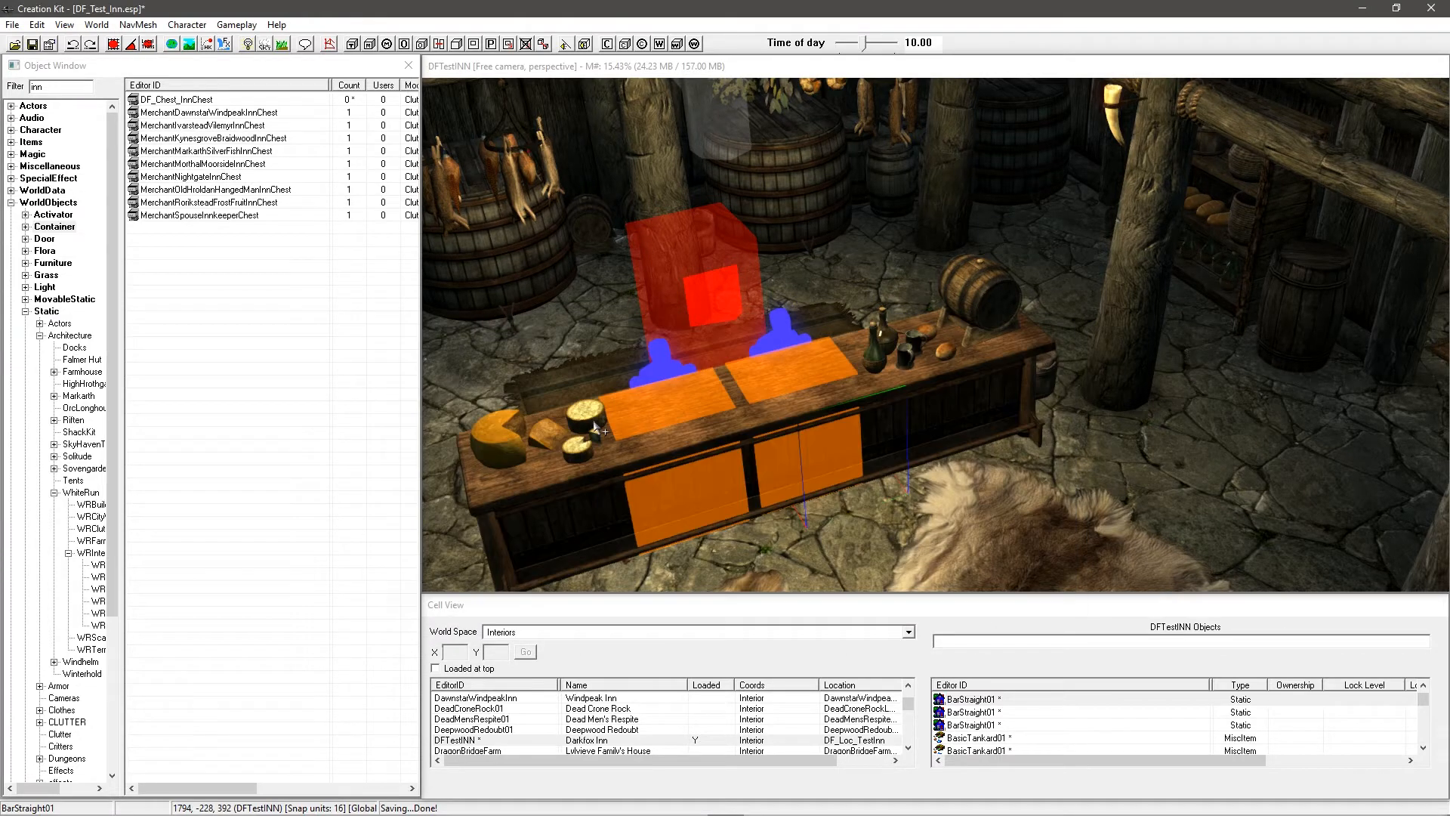
# Step: Review the gold, food, drink and mead entries in DF_Chest_InnChest's item list, leaving them unedited
pyautogui.click(181, 100)
pyautogui.press('Return')
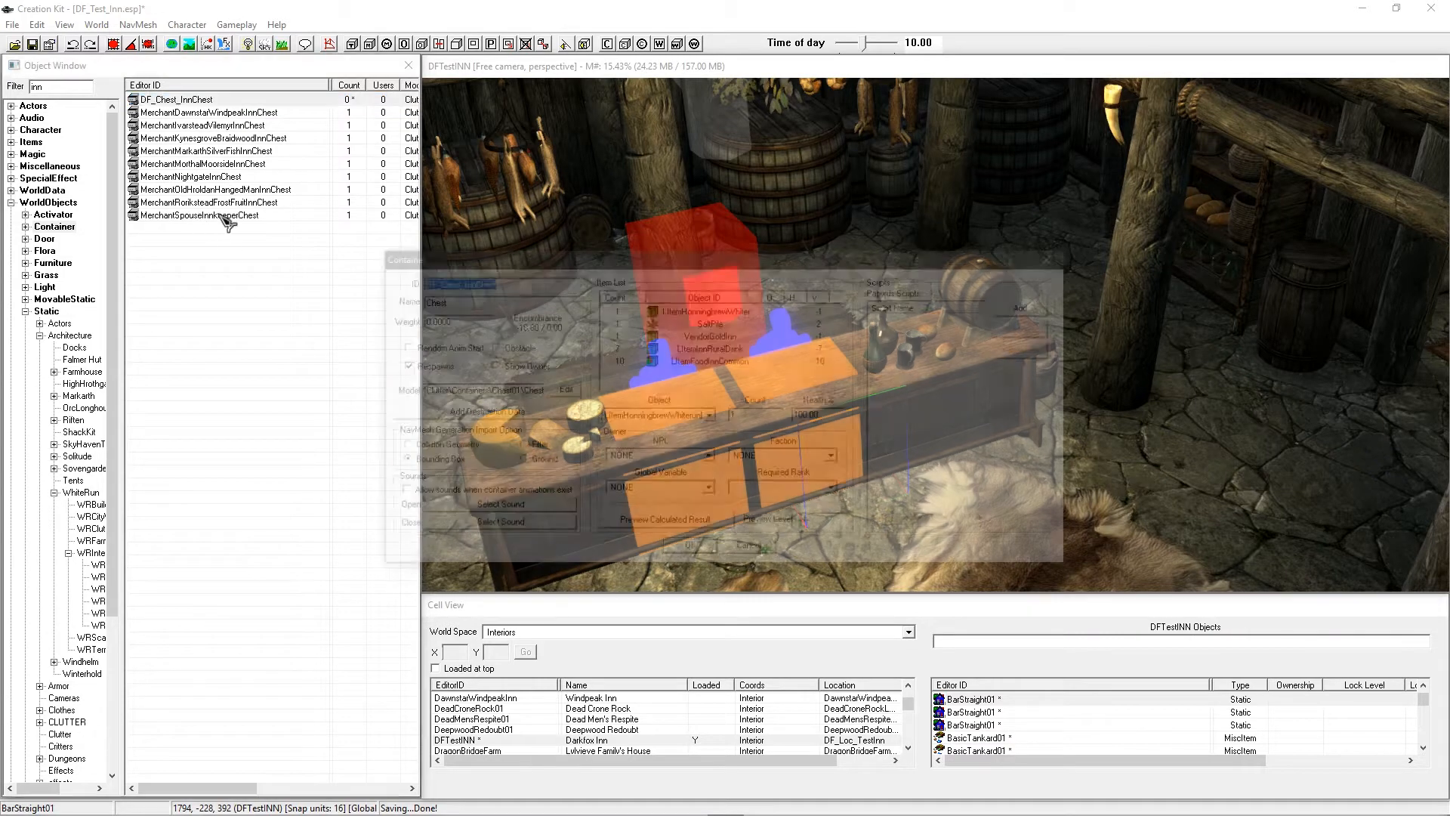
pyautogui.click(676, 334)
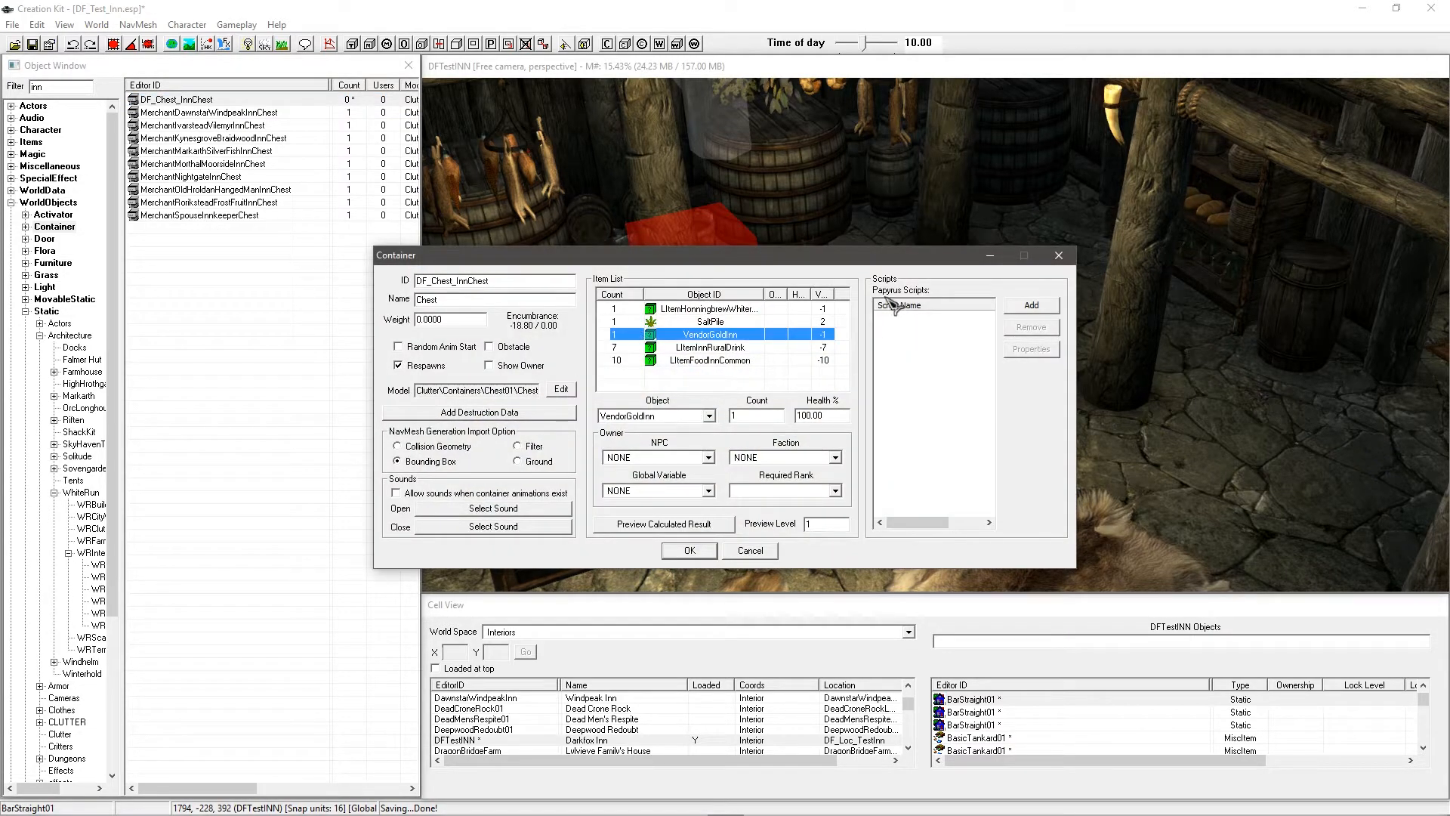
pyautogui.click(710, 360)
pyautogui.click(698, 381)
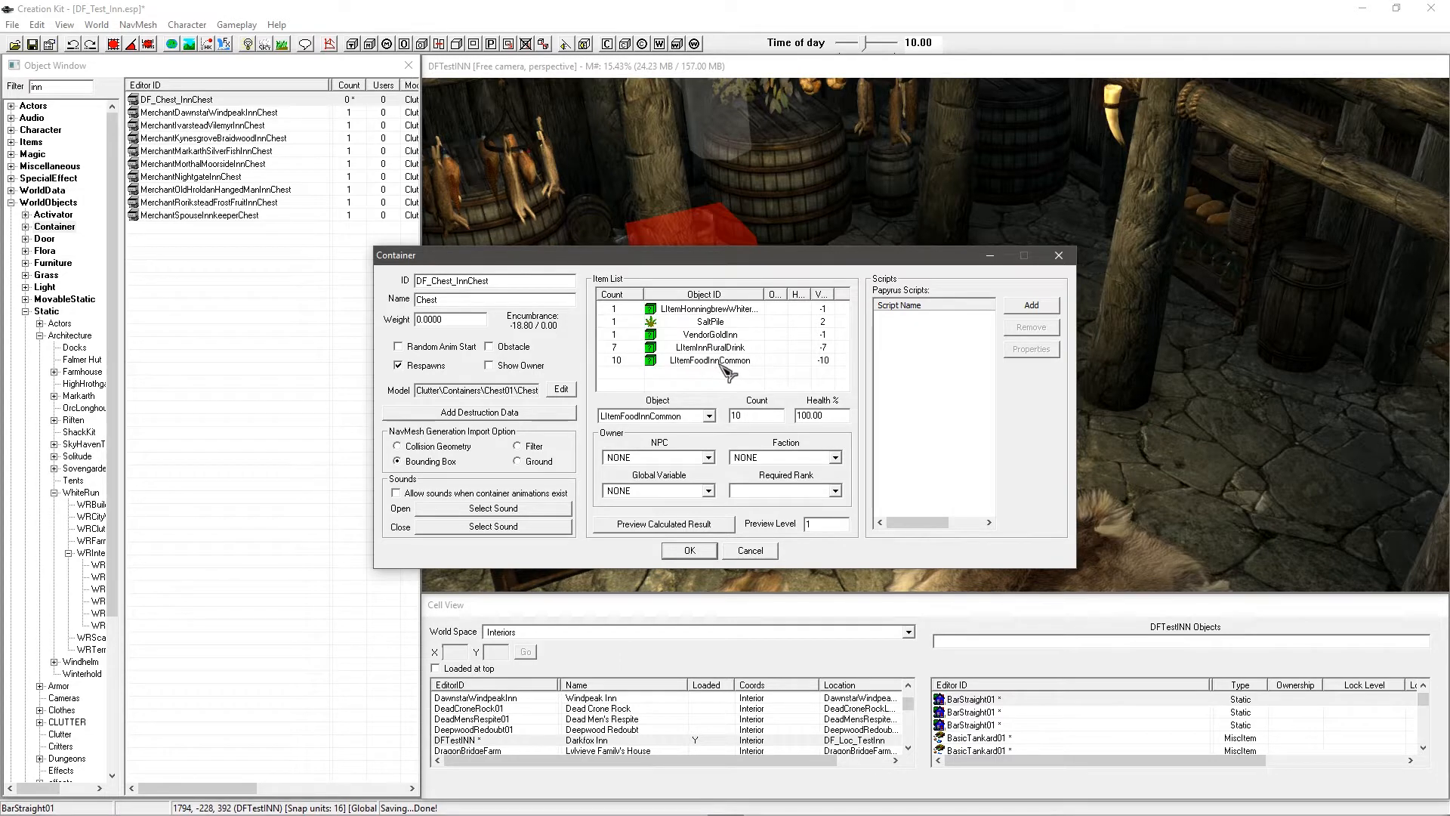
pyautogui.click(706, 346)
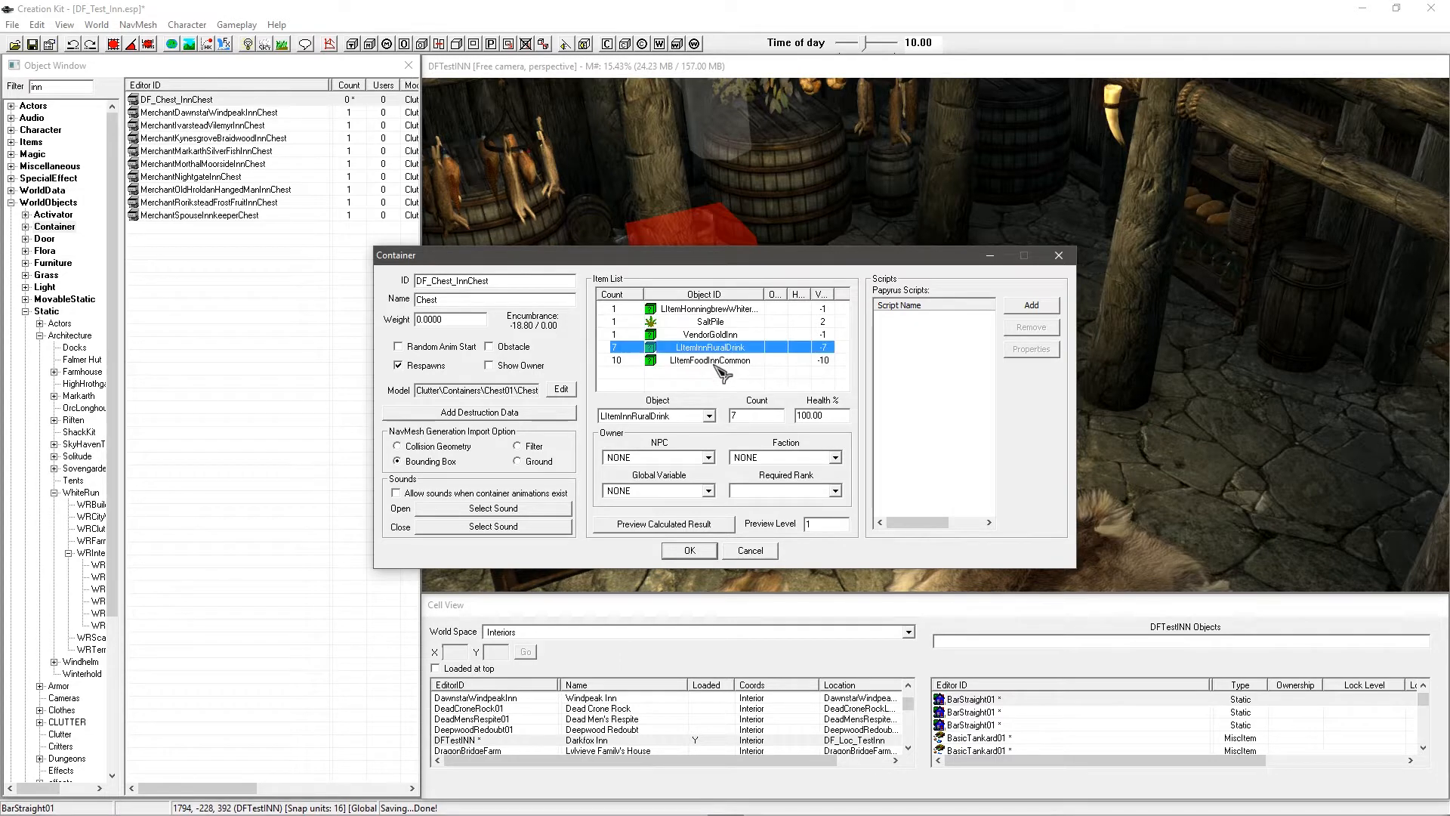
pyautogui.click(710, 334)
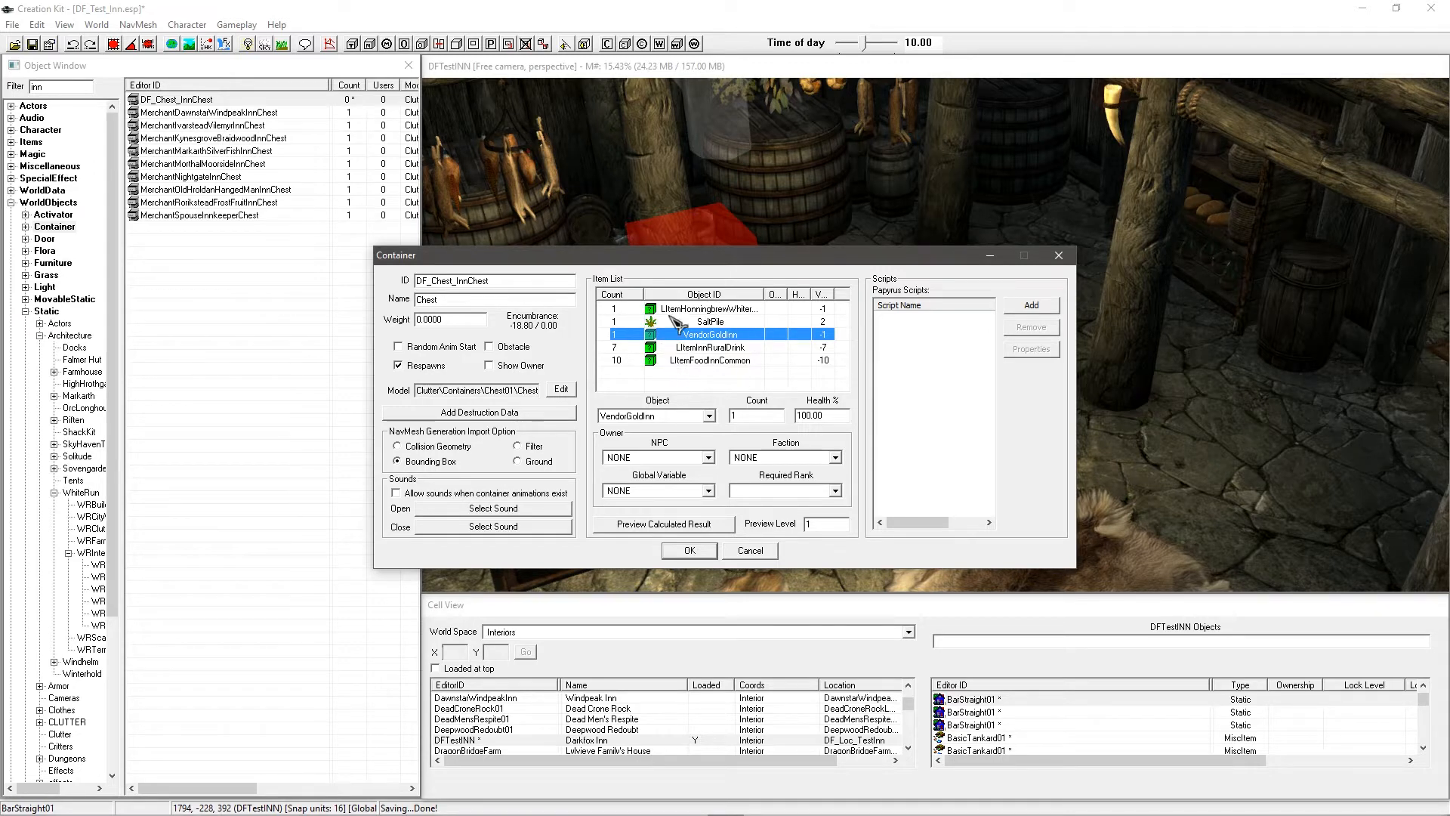
pyautogui.click(712, 310)
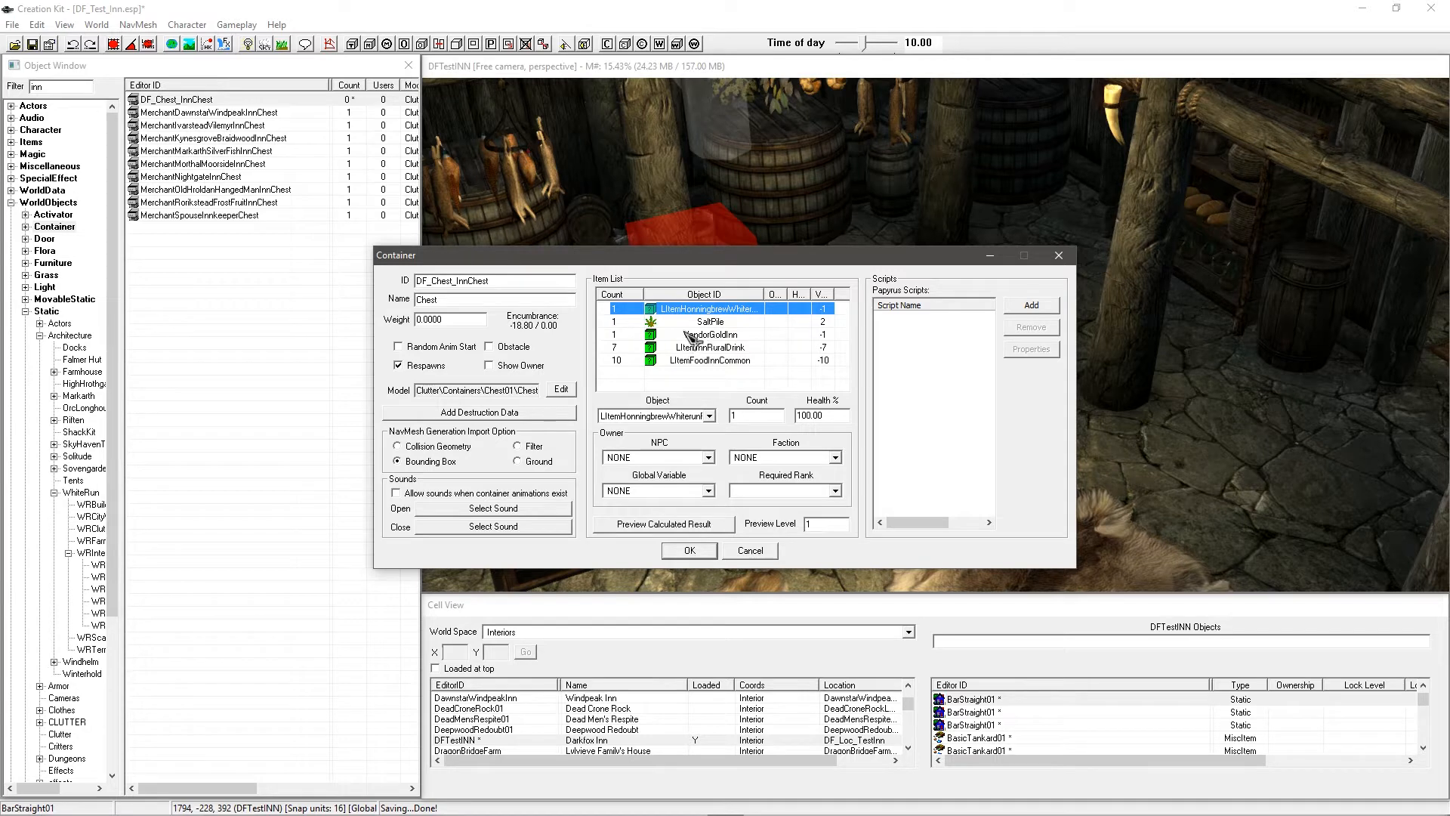
pyautogui.click(705, 335)
pyautogui.click(477, 299)
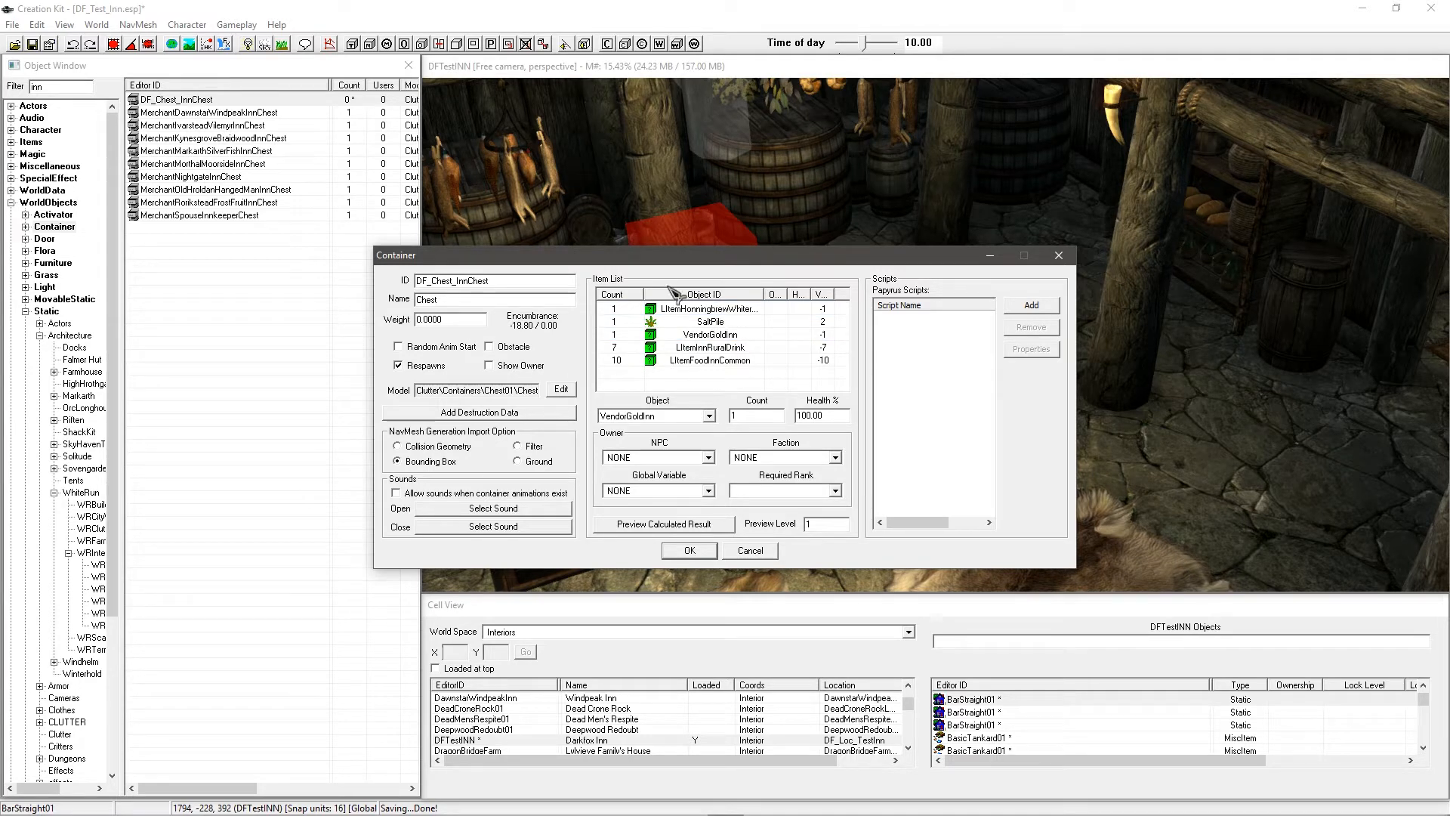
pyautogui.click(686, 551)
# Step: Place a DF_Chest_InnChest container in the inn cell, in front of the bar counter
pyautogui.moveTo(176, 101); pyautogui.dragTo(388, 226)
pyautogui.moveTo(860, 497); pyautogui.dragTo(856, 493)
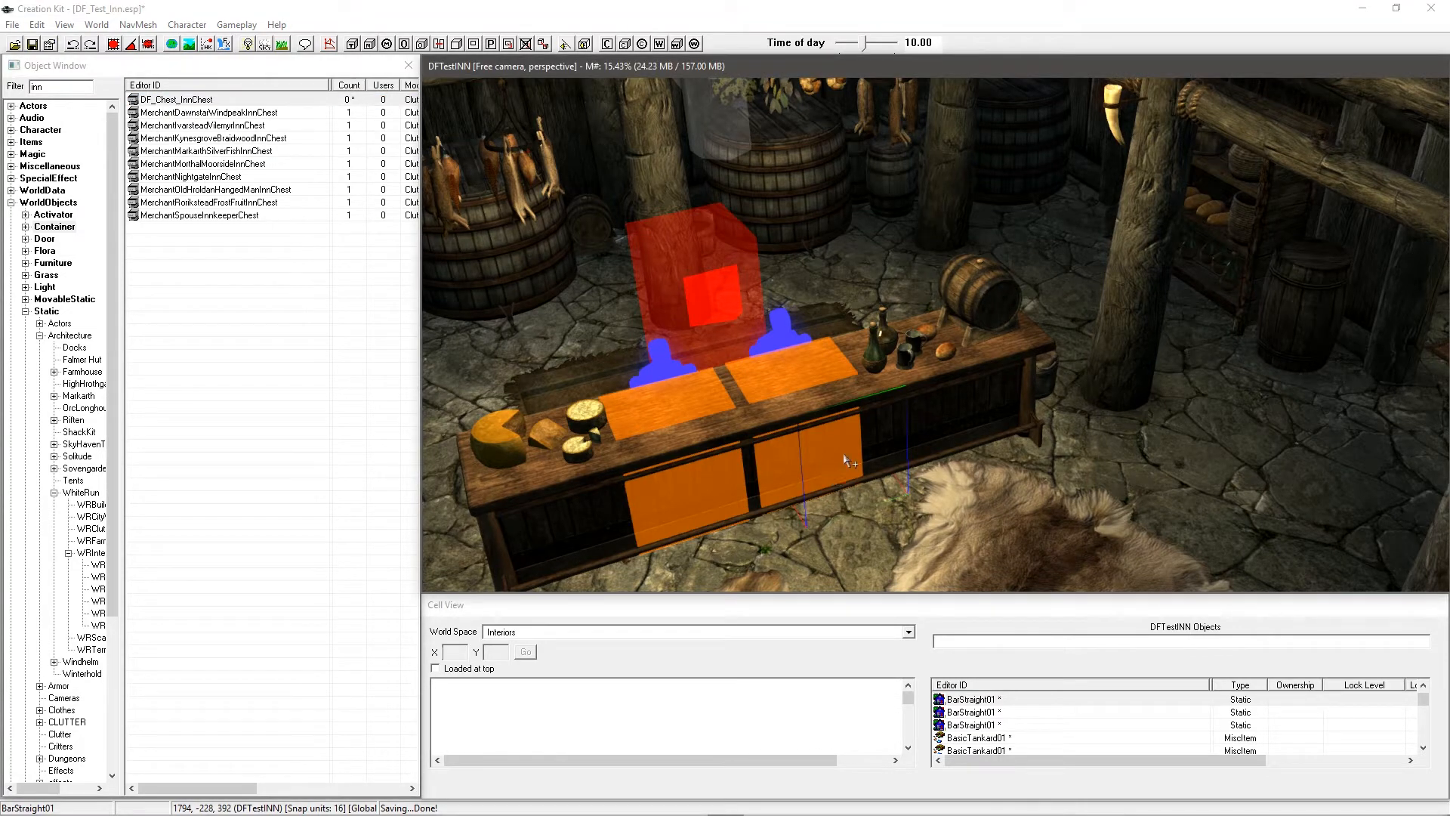
pyautogui.scroll(-3, 844, 427)
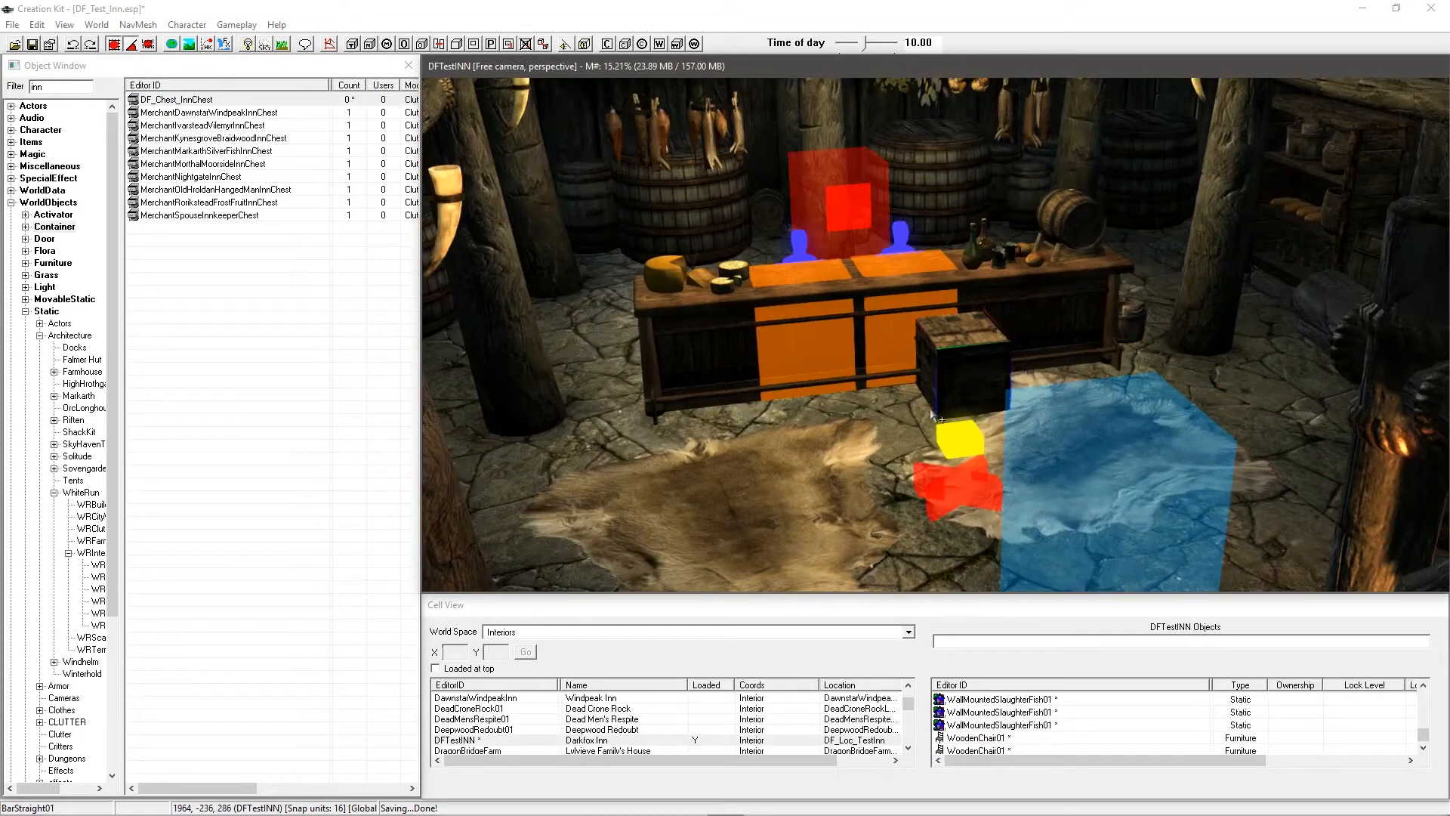
# Step: Rotate the merchant chest parallel to the bar counter and move it against the middle of the counter's front
pyautogui.scroll(5, 916, 425)
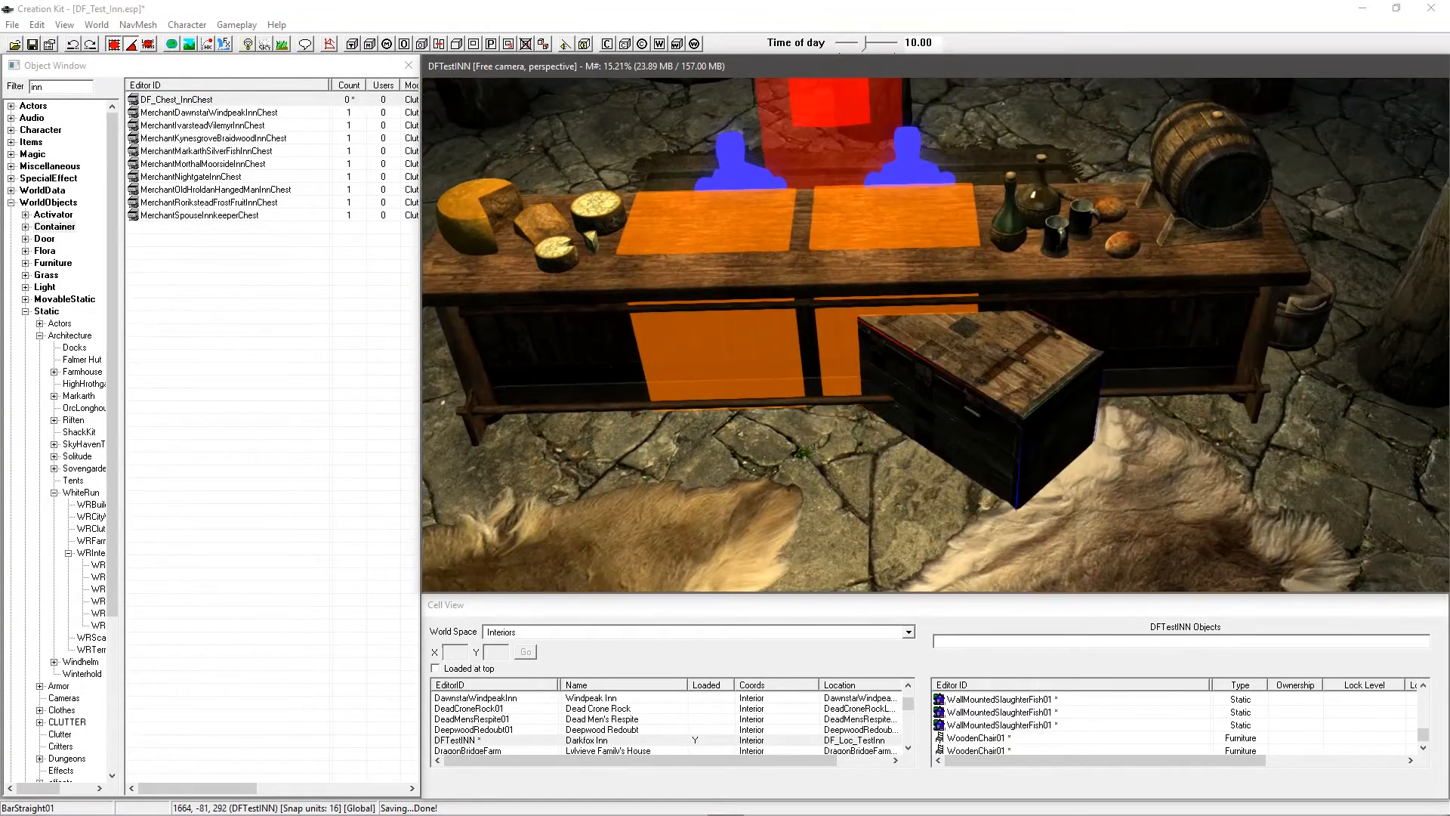
pyautogui.moveTo(917, 424); pyautogui.dragTo(1030, 402, button='right')
pyautogui.moveTo(1030, 402); pyautogui.dragTo(887, 458)
pyautogui.press('z')
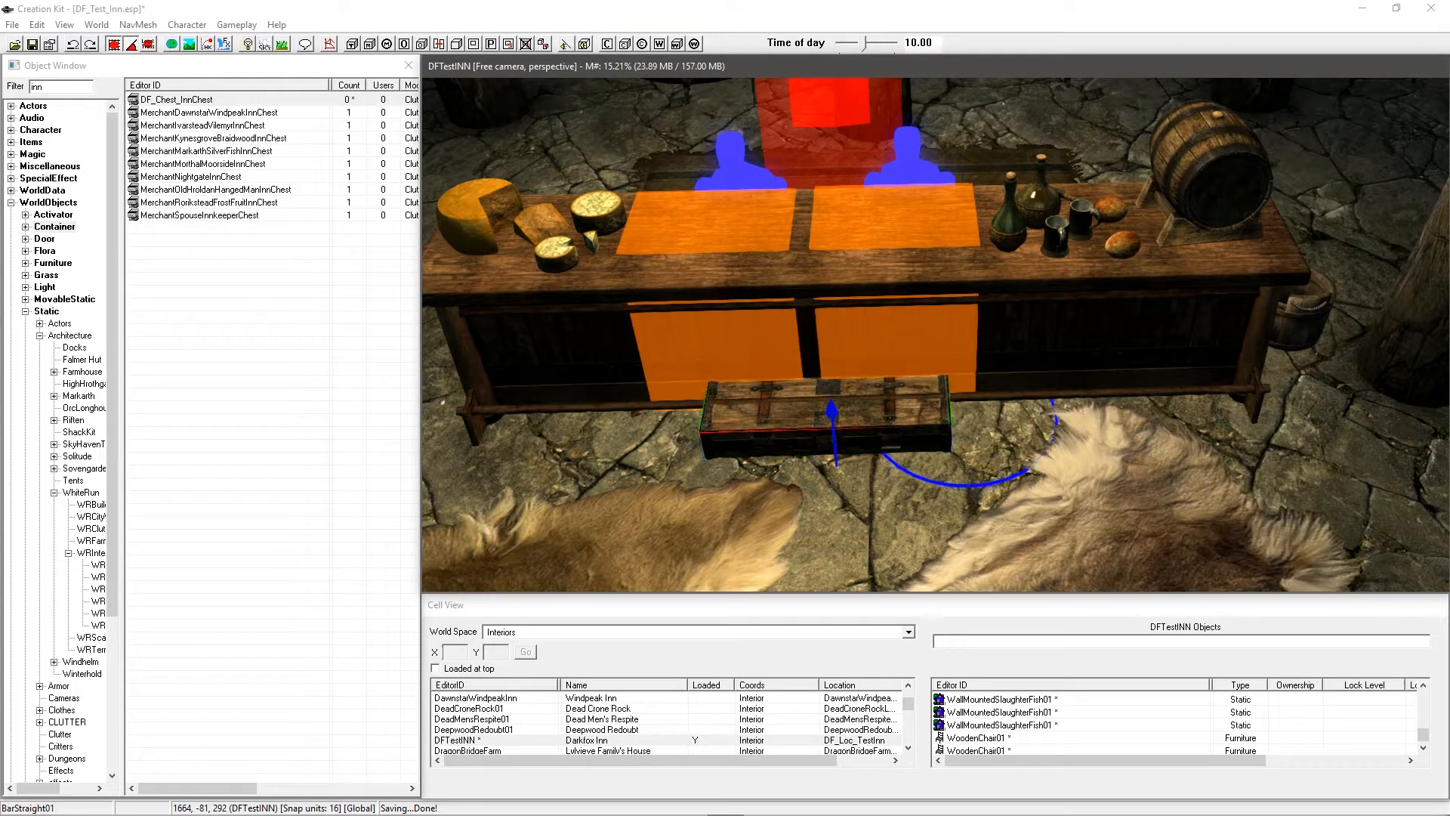
# Step: Lower the merchant chest straight down until it sits completely beneath the inn floor
pyautogui.press('shift')
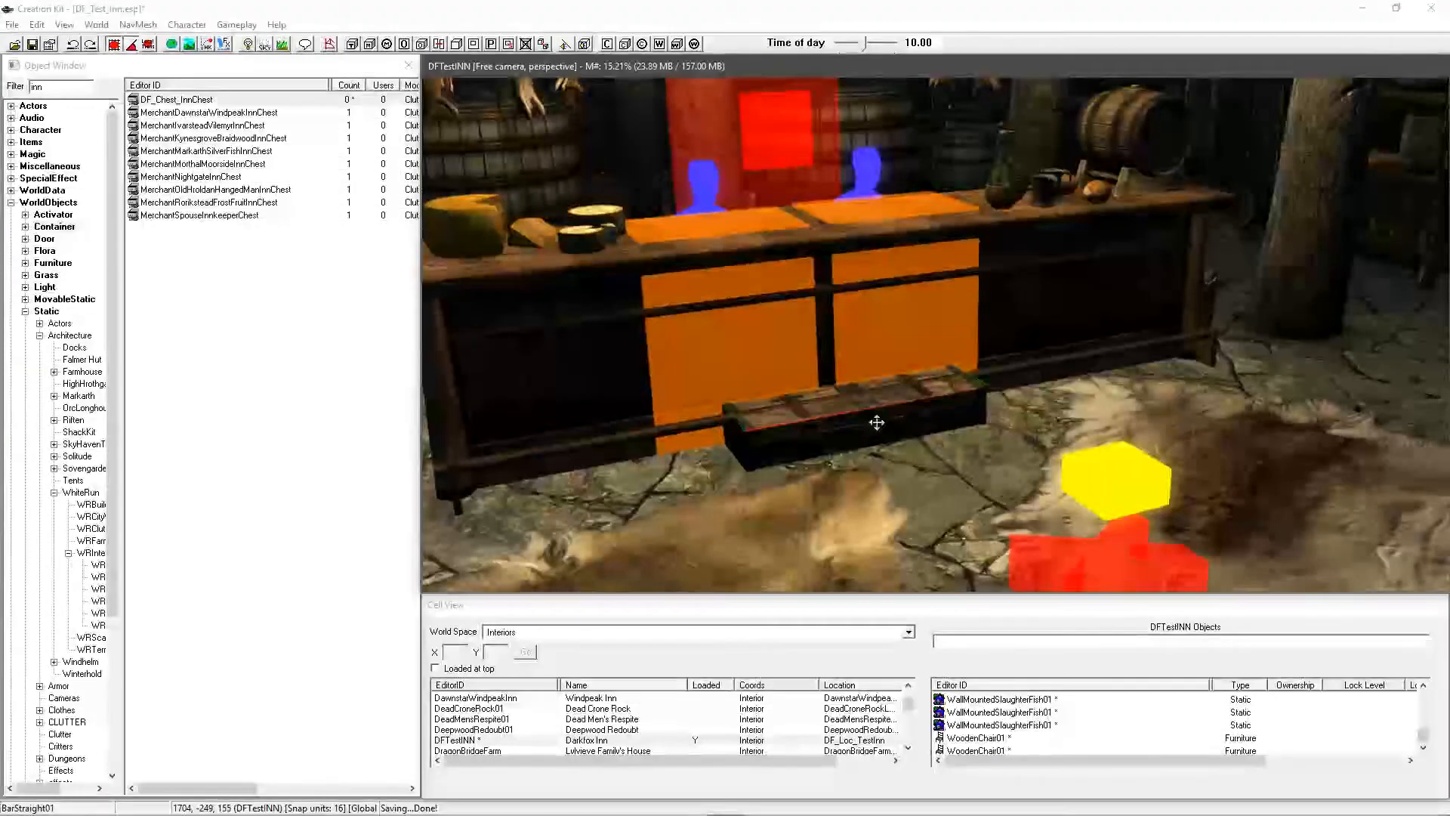
pyautogui.press('z')
pyautogui.moveTo(877, 424); pyautogui.dragTo(878, 528)
pyautogui.press('shift')
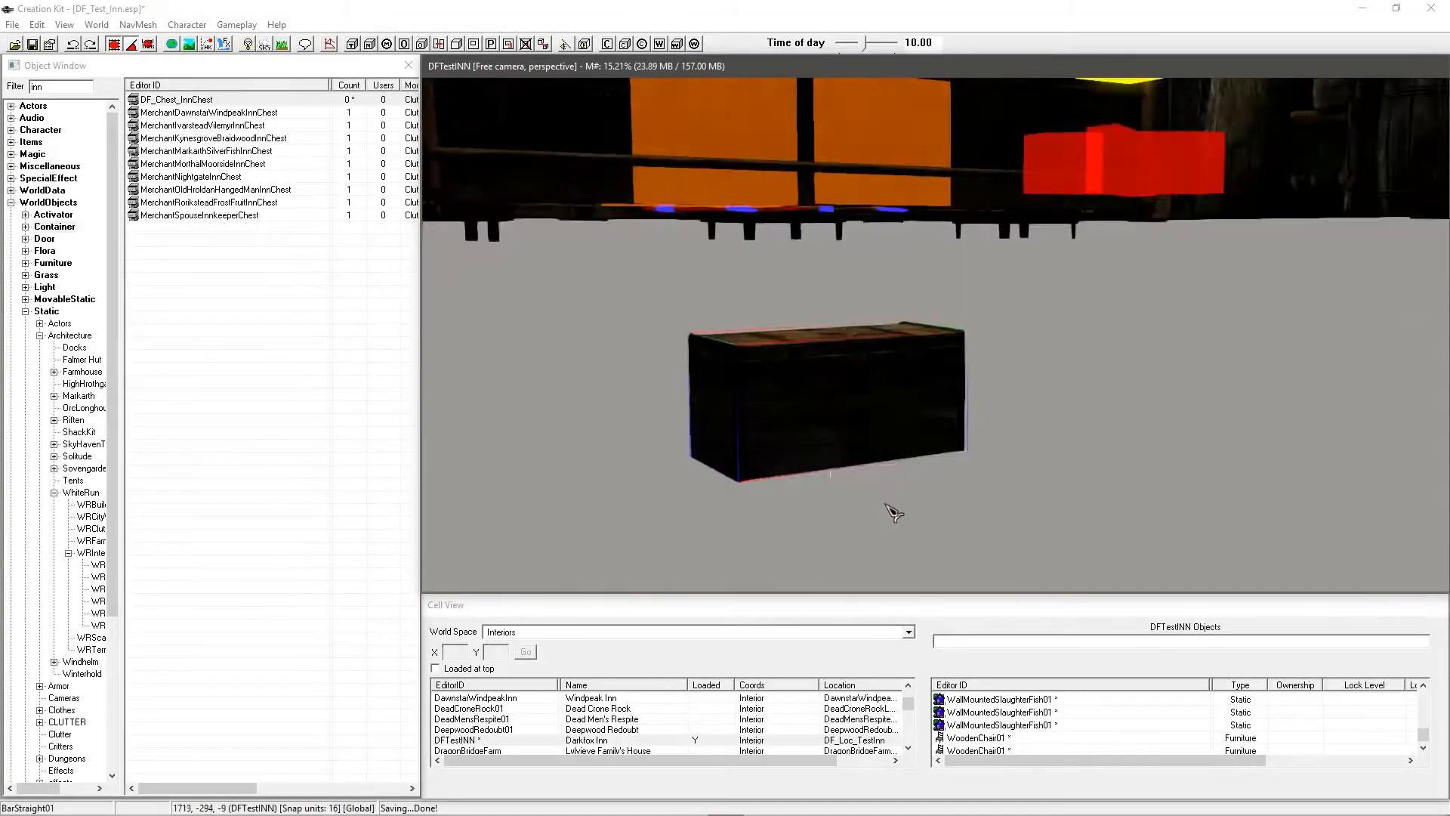
pyautogui.press('shift')
pyautogui.click(932, 466)
pyautogui.press('shift')
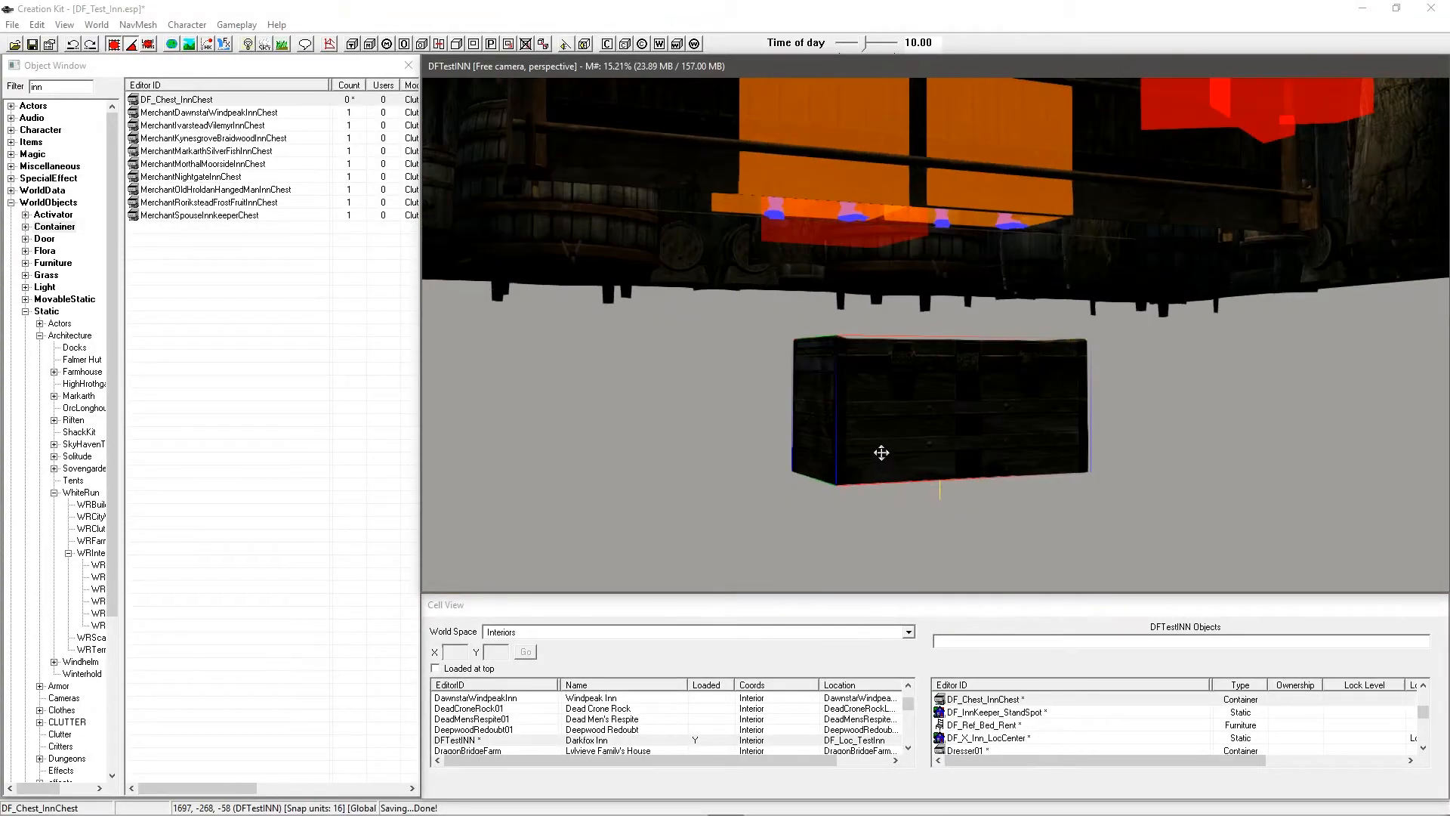
pyautogui.press('shift')
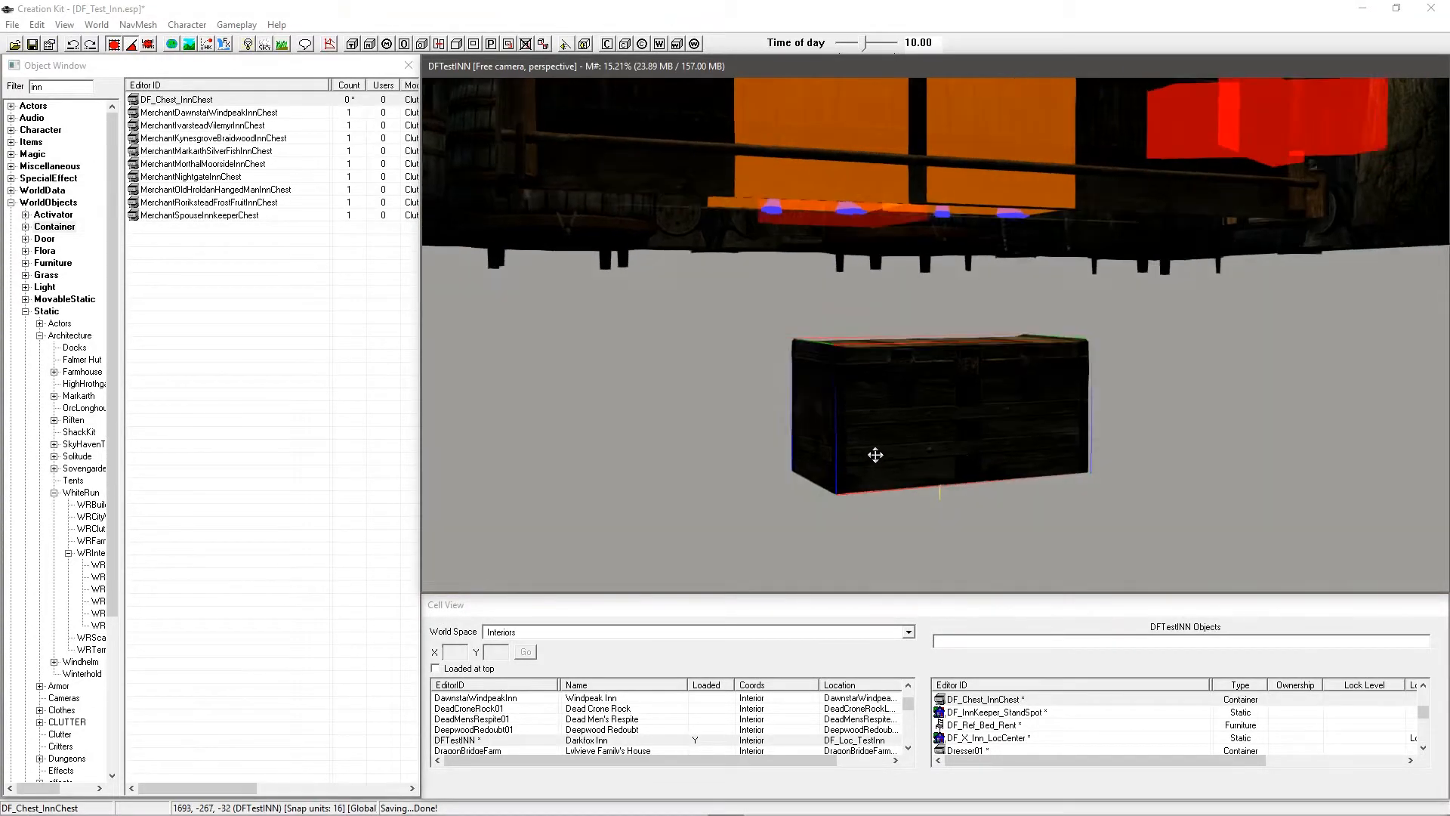
pyautogui.moveTo(874, 453); pyautogui.dragTo(880, 454, button='middle')
pyautogui.press('shift')
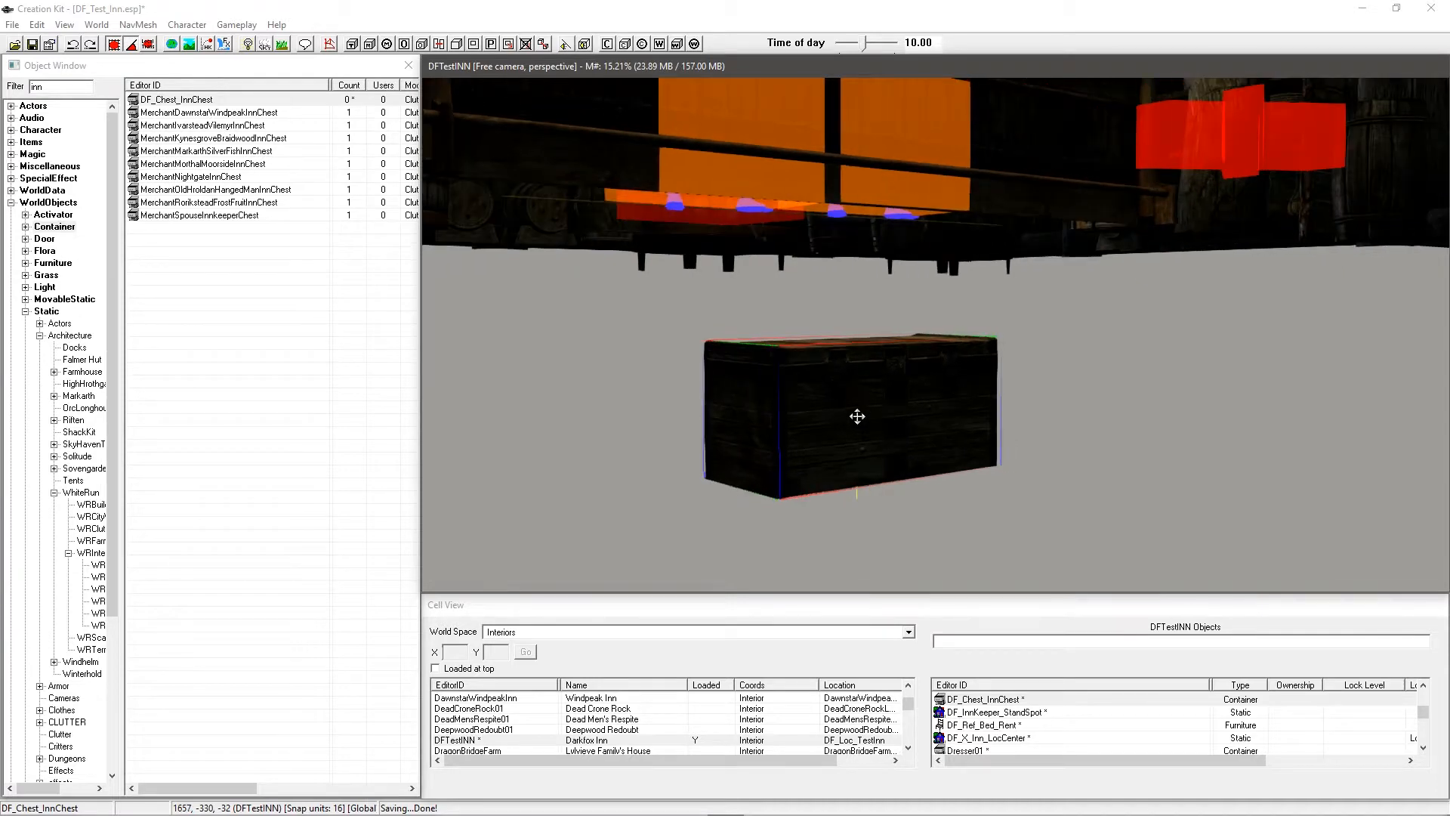
pyautogui.press('shift')
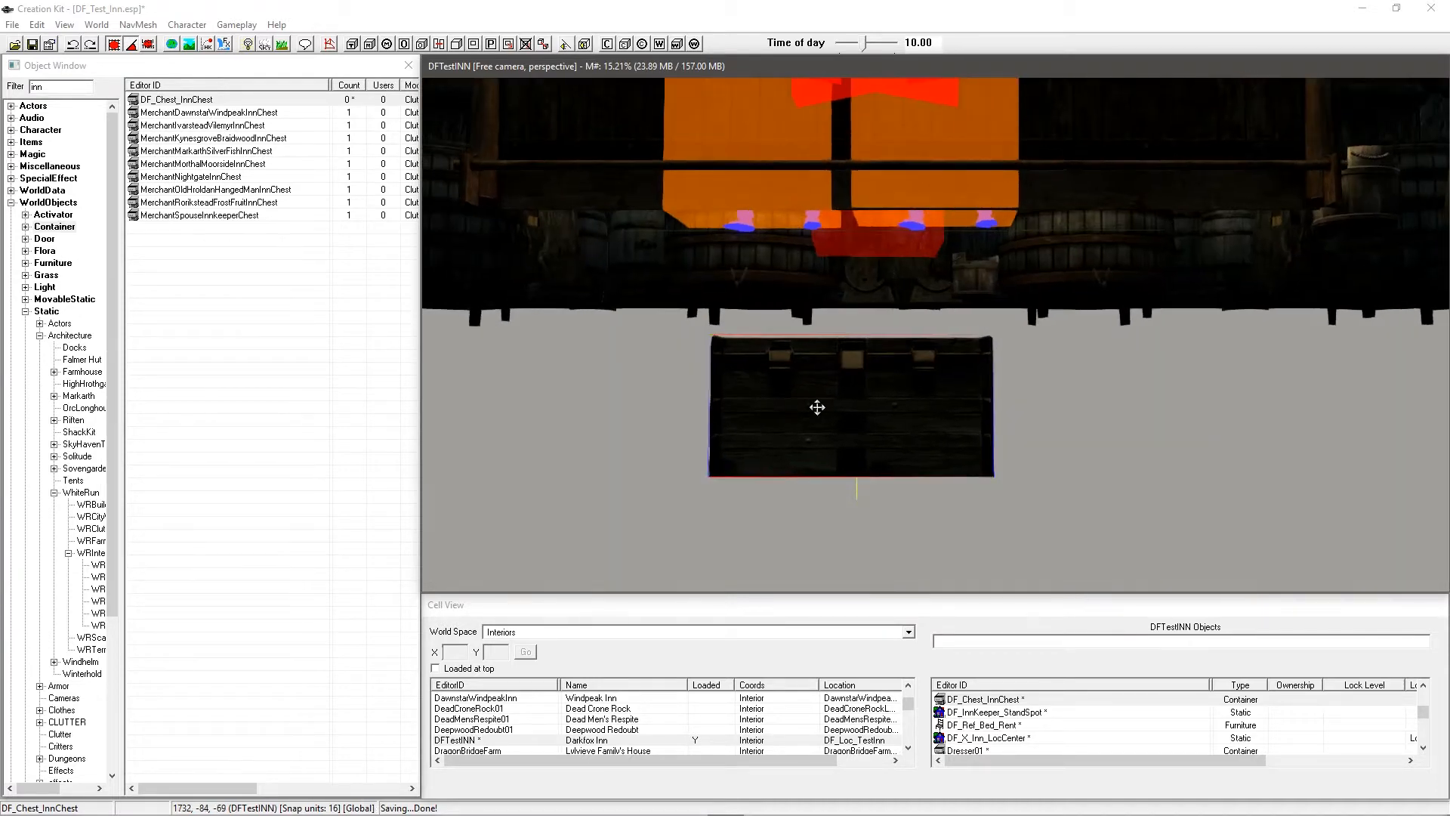
pyautogui.press('shift')
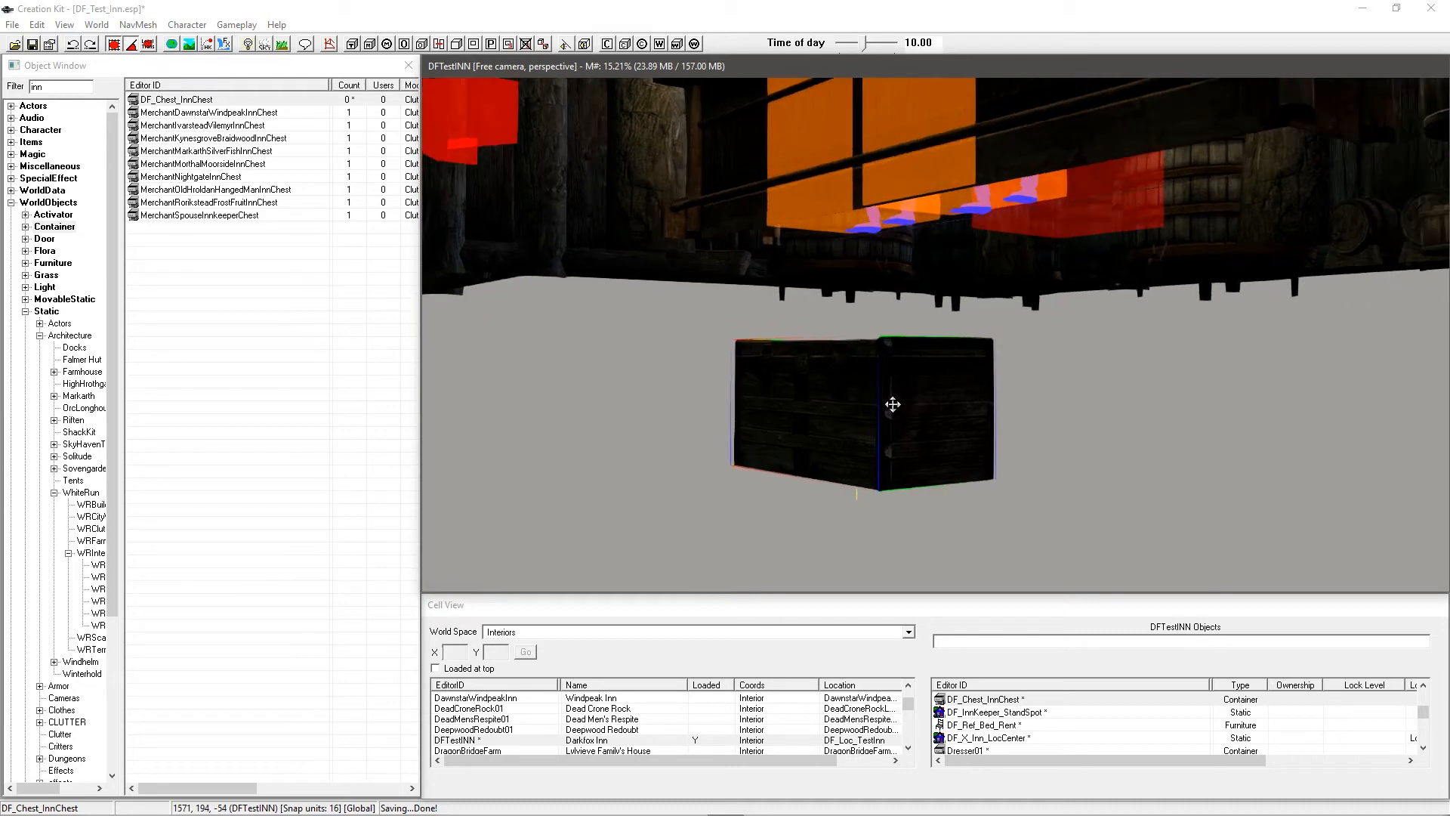
pyautogui.press('shift')
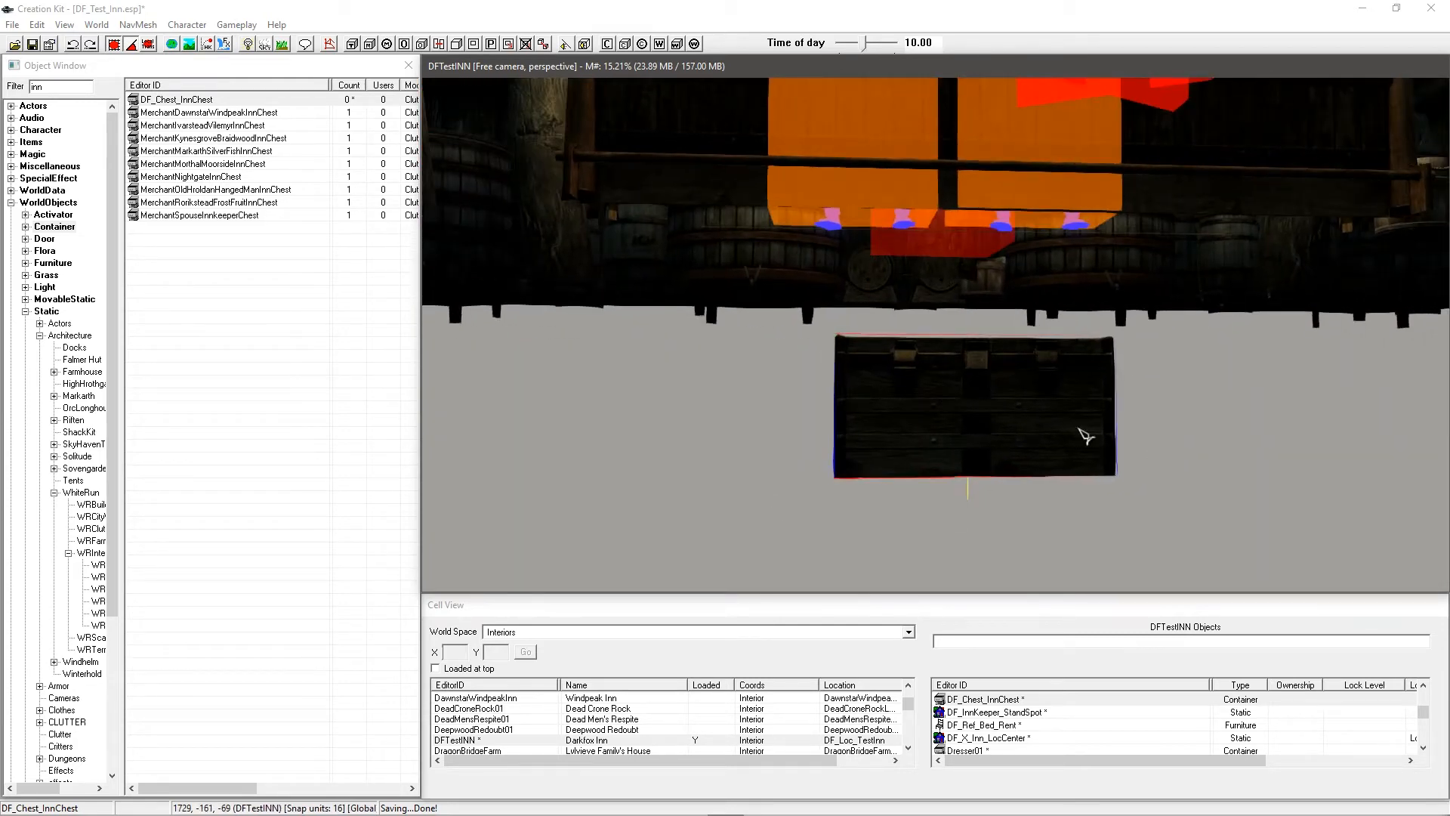
# Step: Set the sunken merchant chest's reference editor ID to DF_Ref_Chest_Merchant_Inn
pyautogui.doubleClick(949, 400)
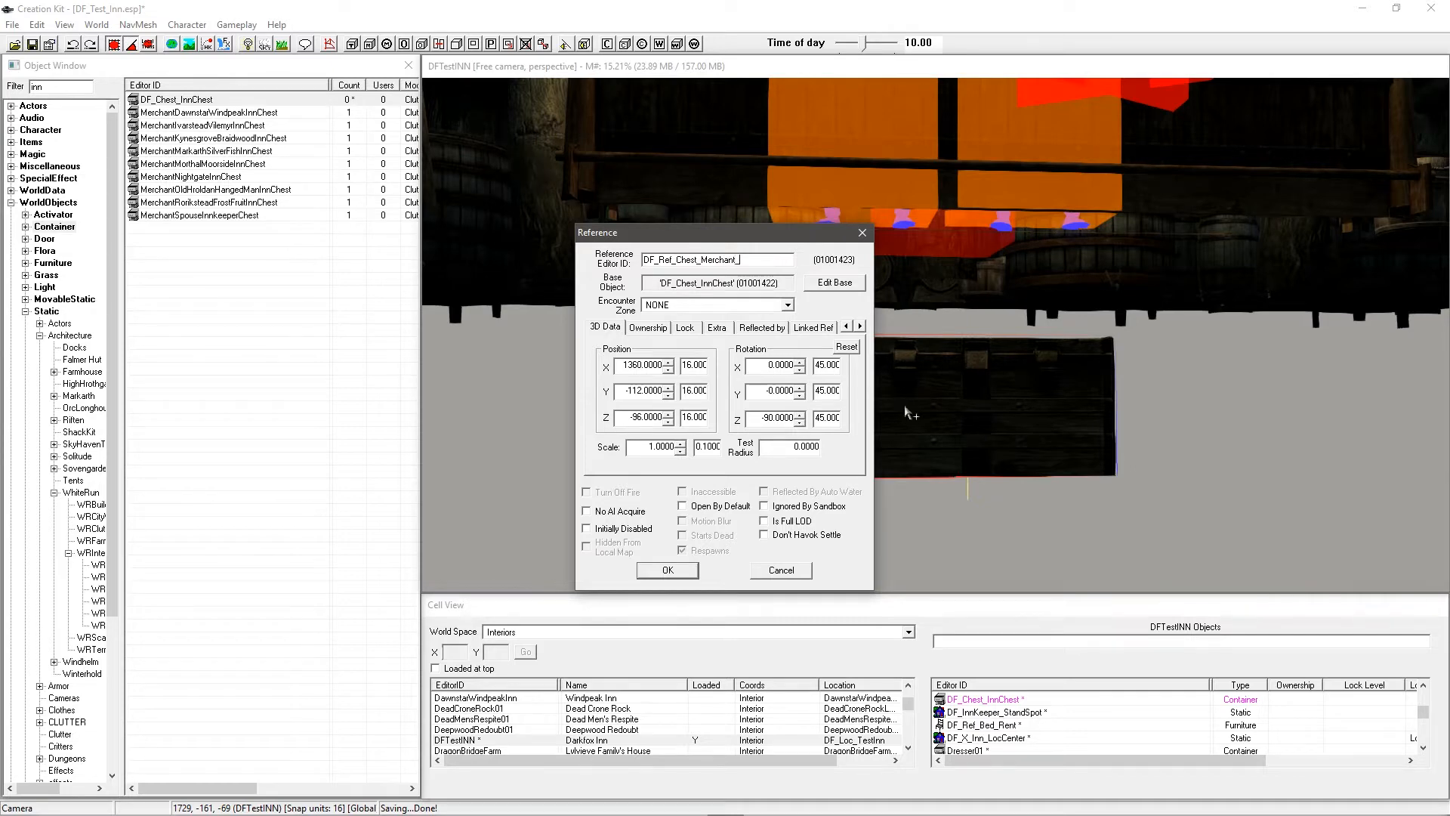
pyautogui.press('Return')
pyautogui.scroll(3, 904, 405)
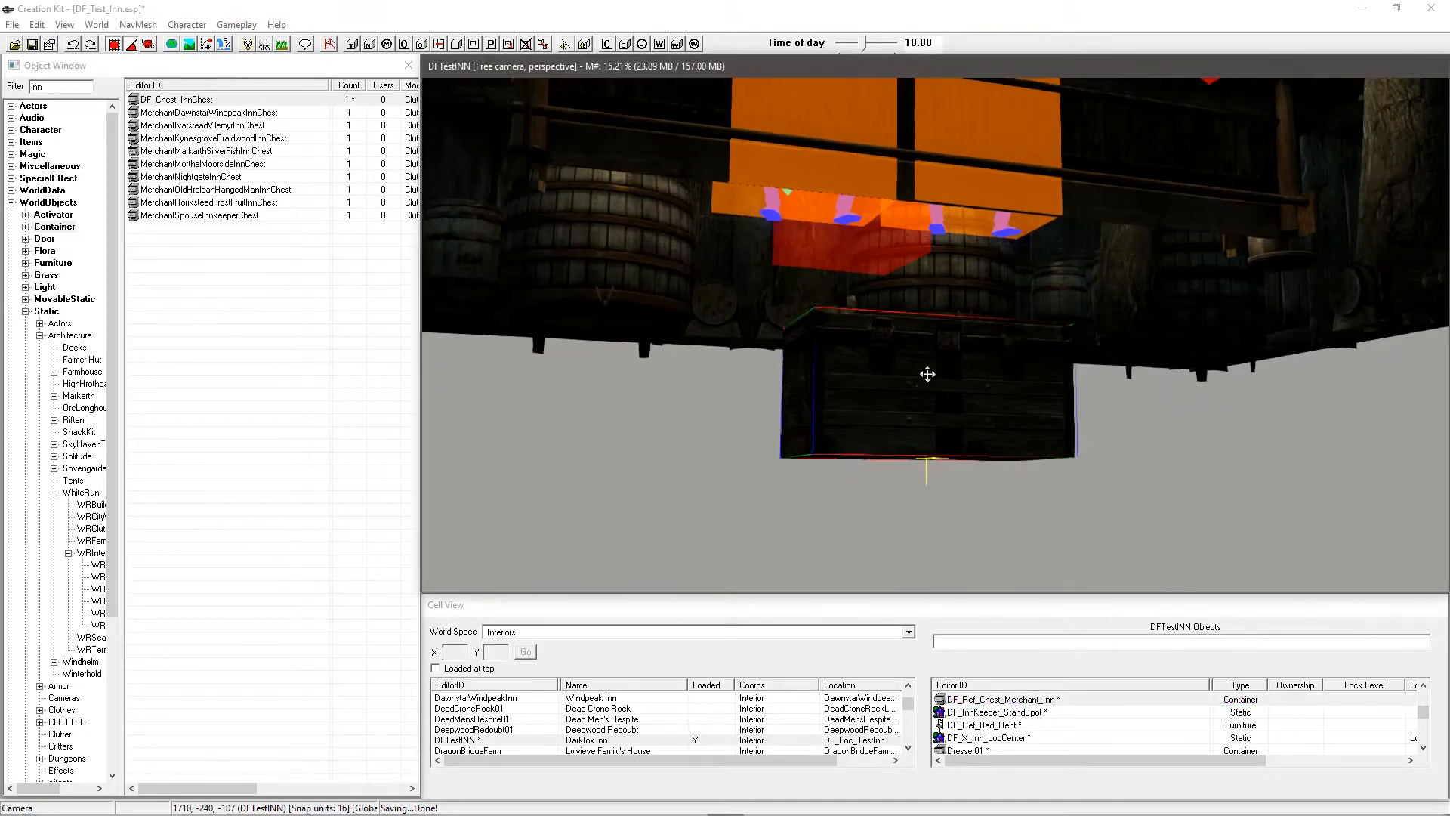
pyautogui.keyDown('shift'); pyautogui.moveTo(892, 374); pyautogui.dragTo(887, 376, button='middle'); pyautogui.keyUp('shift')
# Step: Create a new faction with the ID DF_Faction_Merchant_Inn and the name Inn Faction (DF), and allow it to be an owner
pyautogui.click(225, 279)
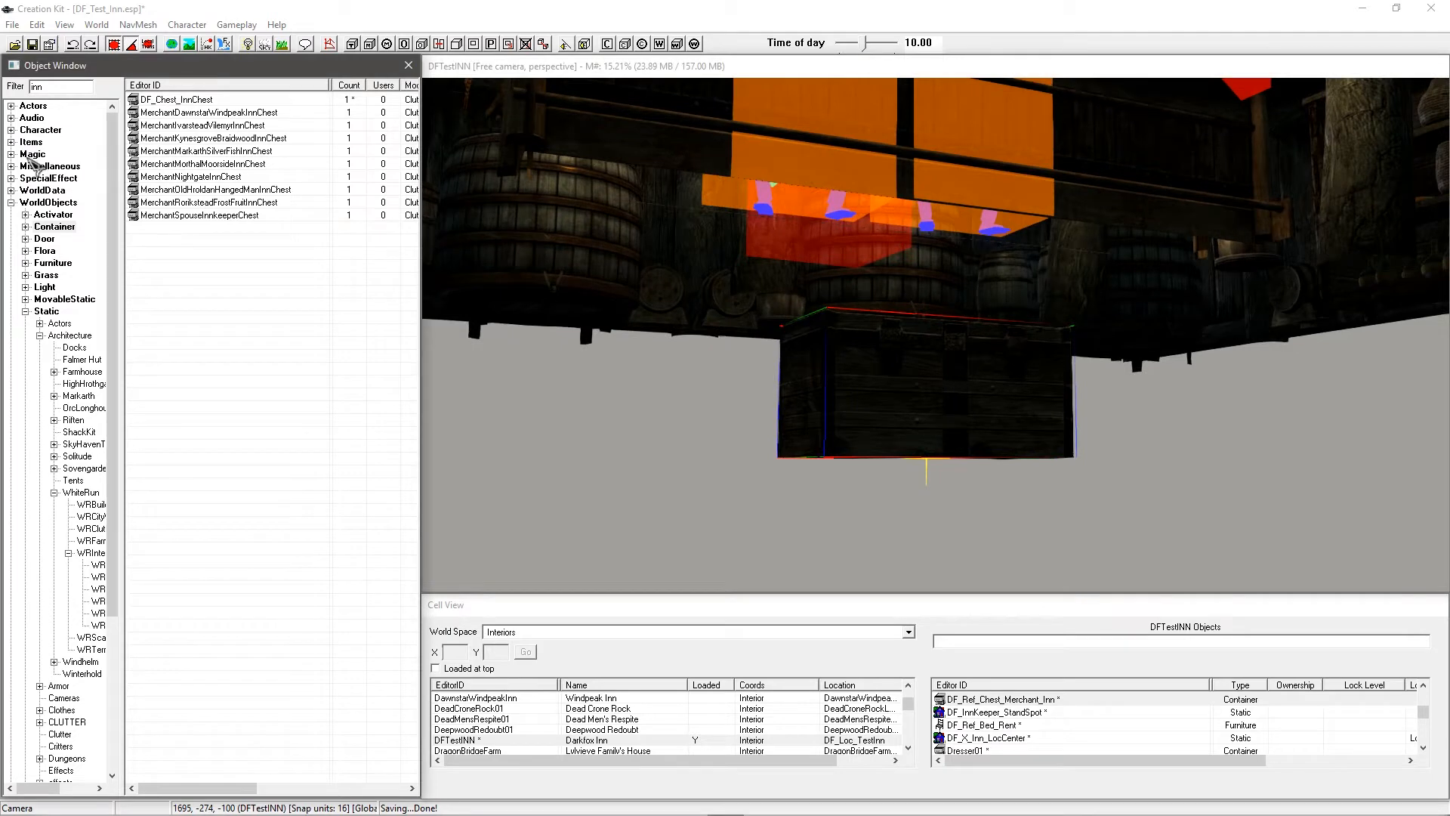
pyautogui.click(12, 130)
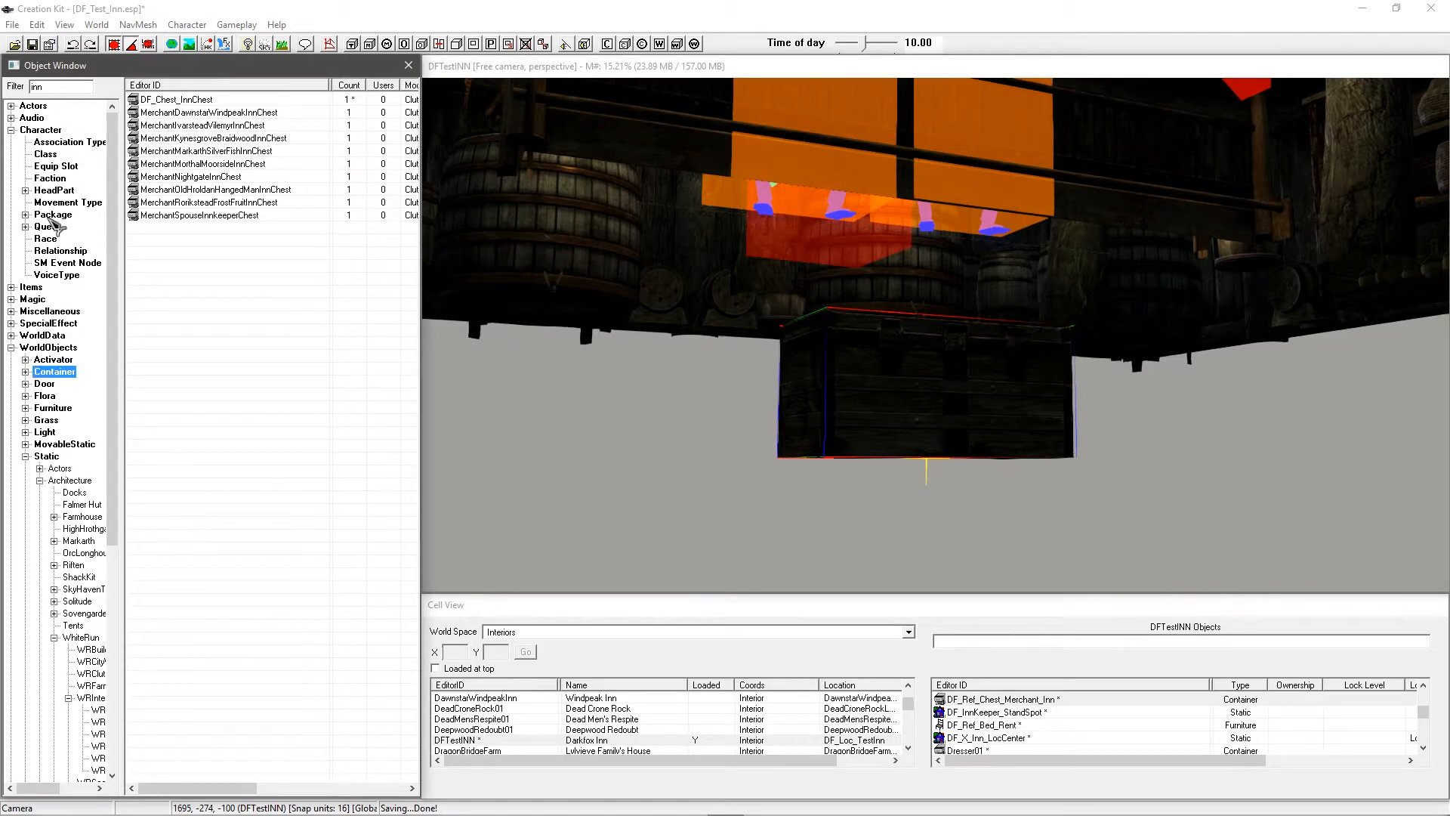
pyautogui.click(50, 178)
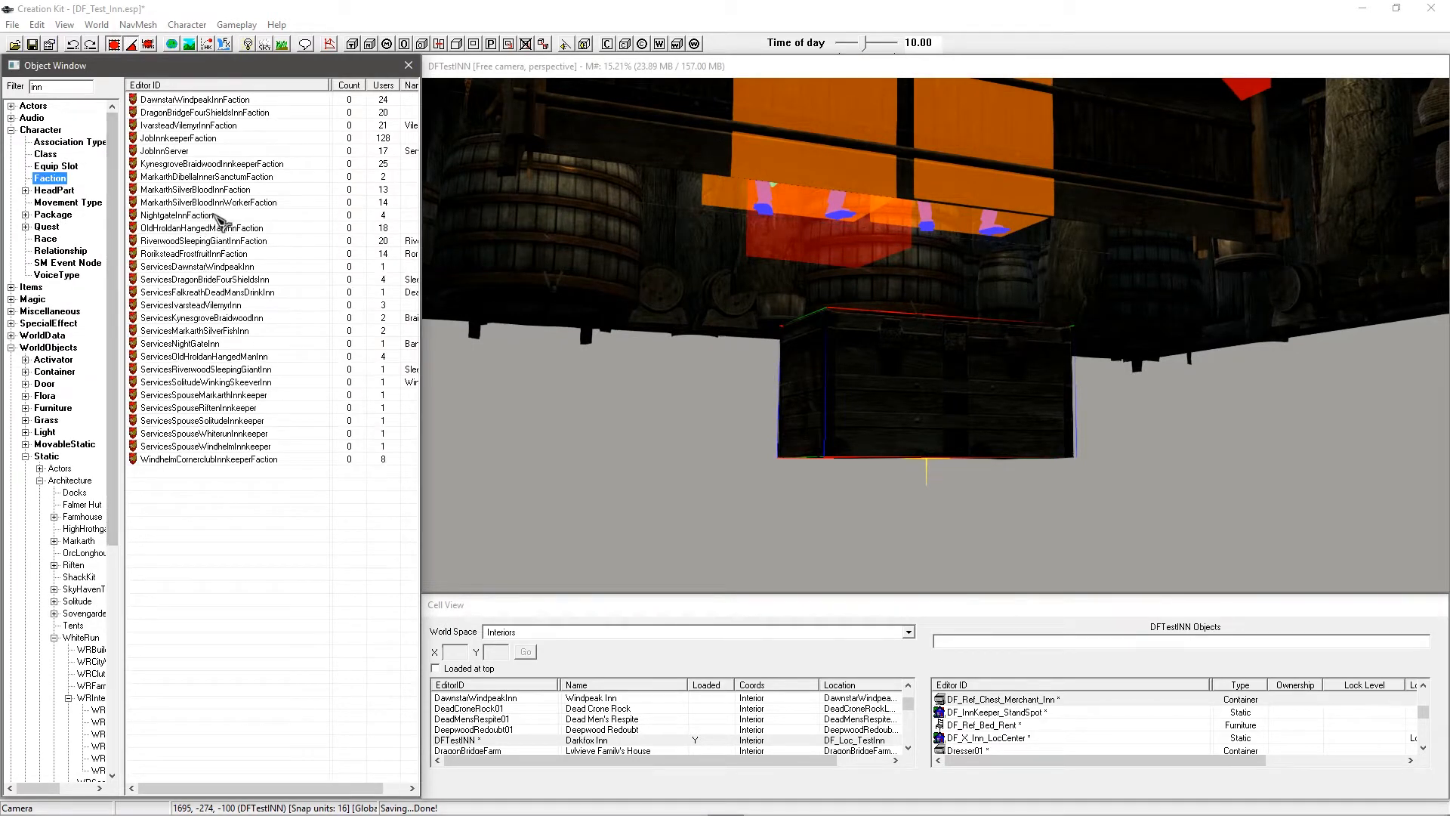
pyautogui.rightClick(234, 488)
pyautogui.click(259, 498)
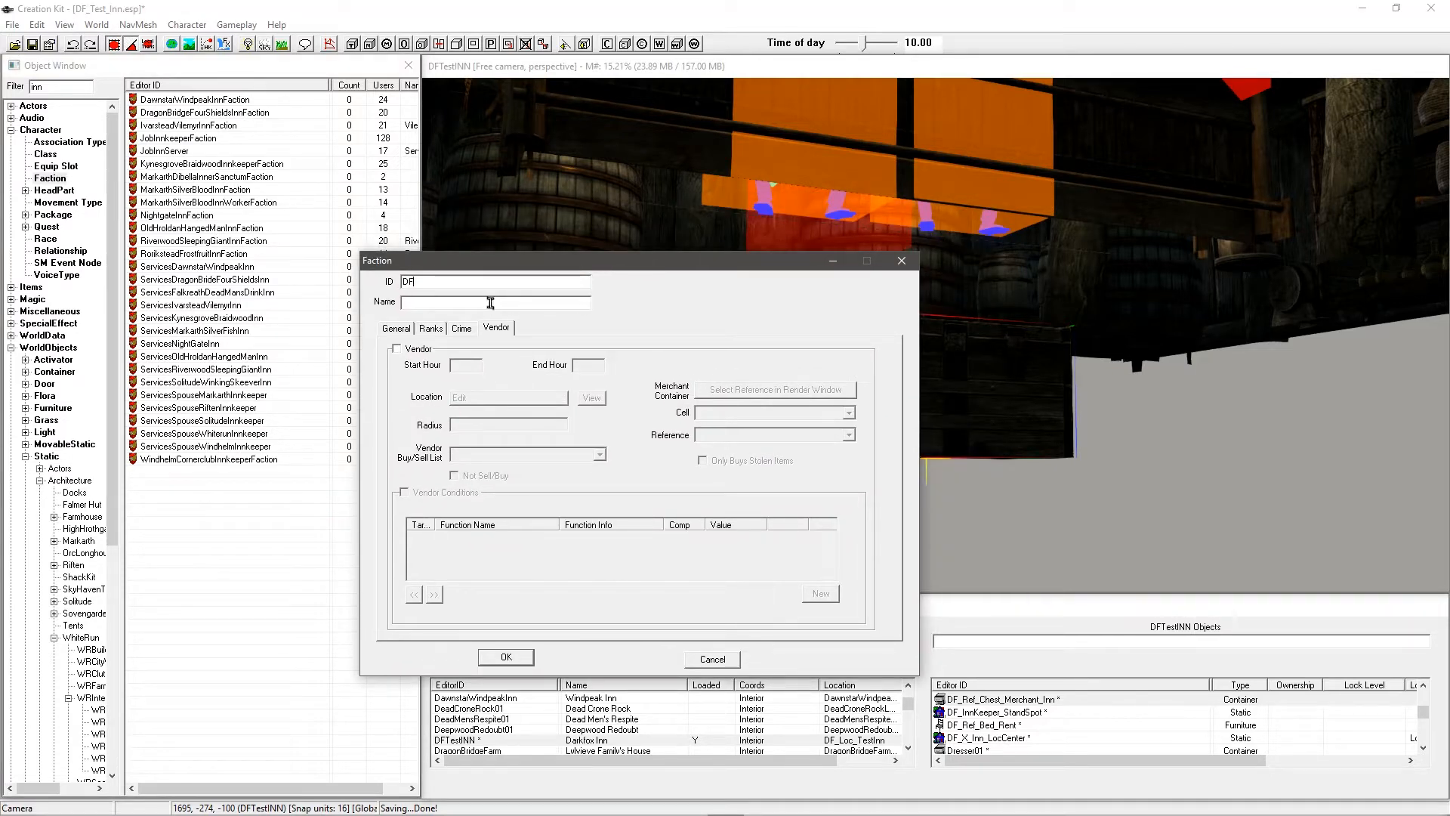
pyautogui.write('DF_Faction_Merchant_Inn')
pyautogui.click(397, 330)
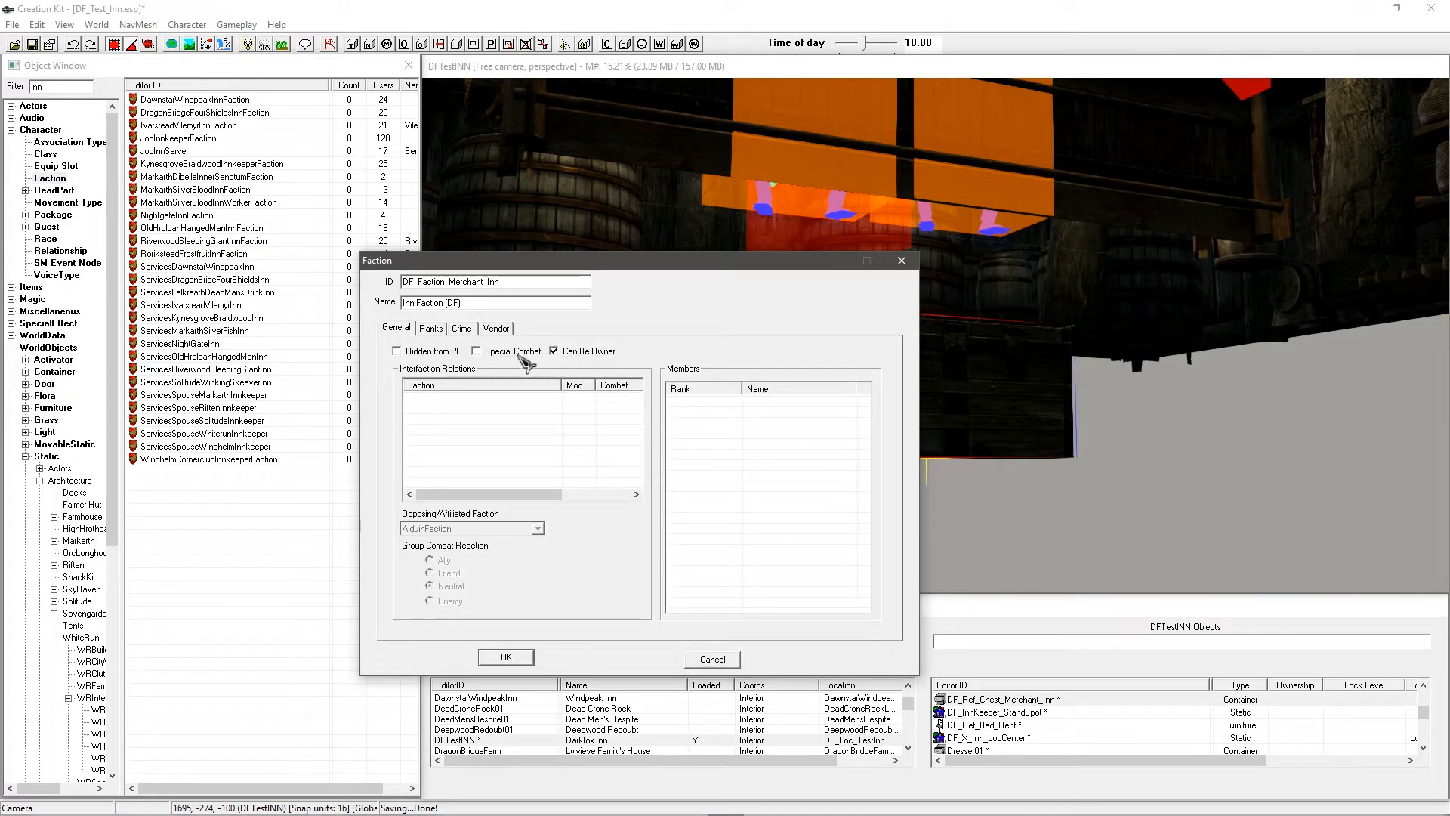
# Step: Make the faction a vendor with start hour 0 and end hour 24
pyautogui.click(502, 329)
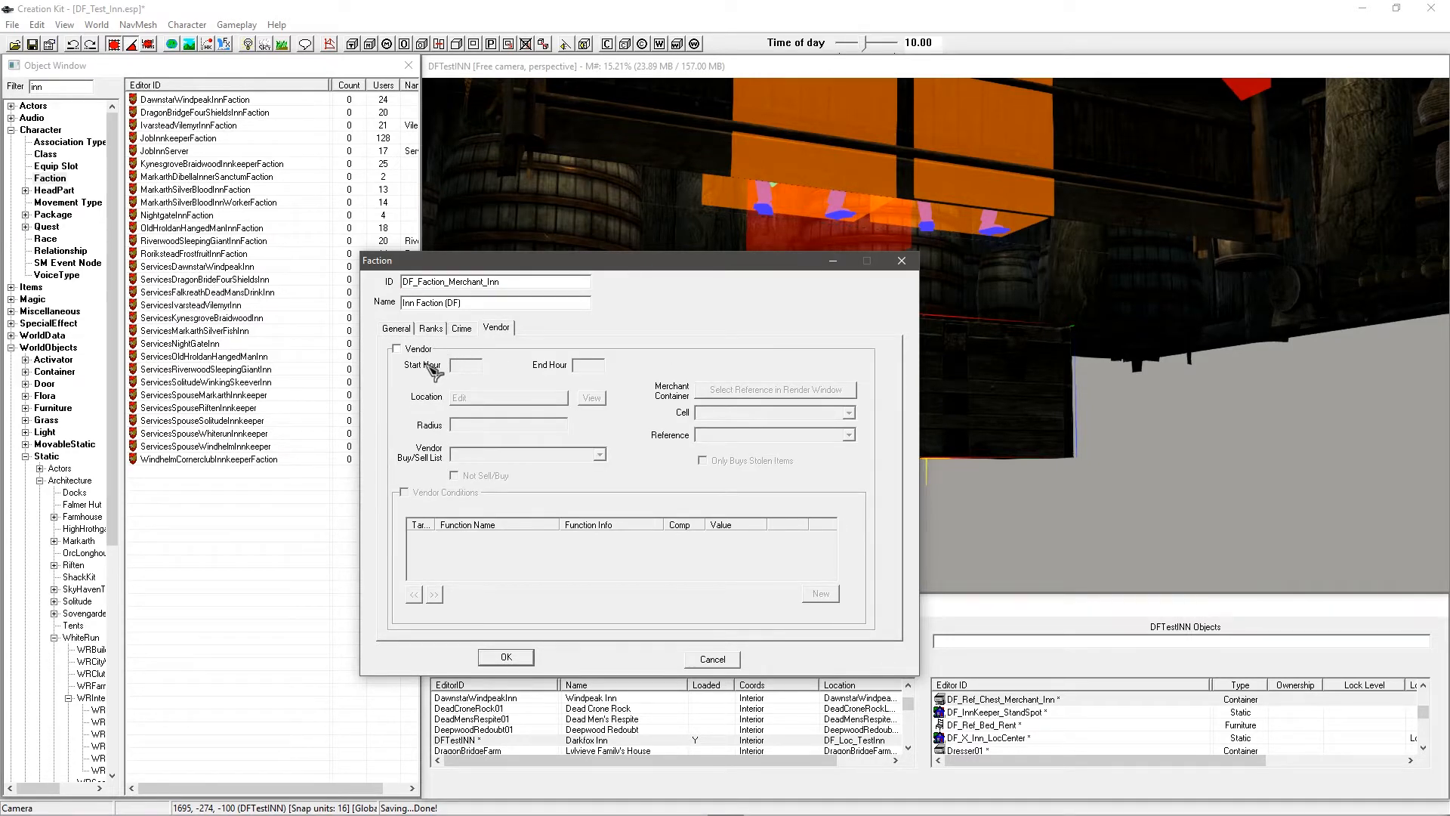
pyautogui.click(398, 349)
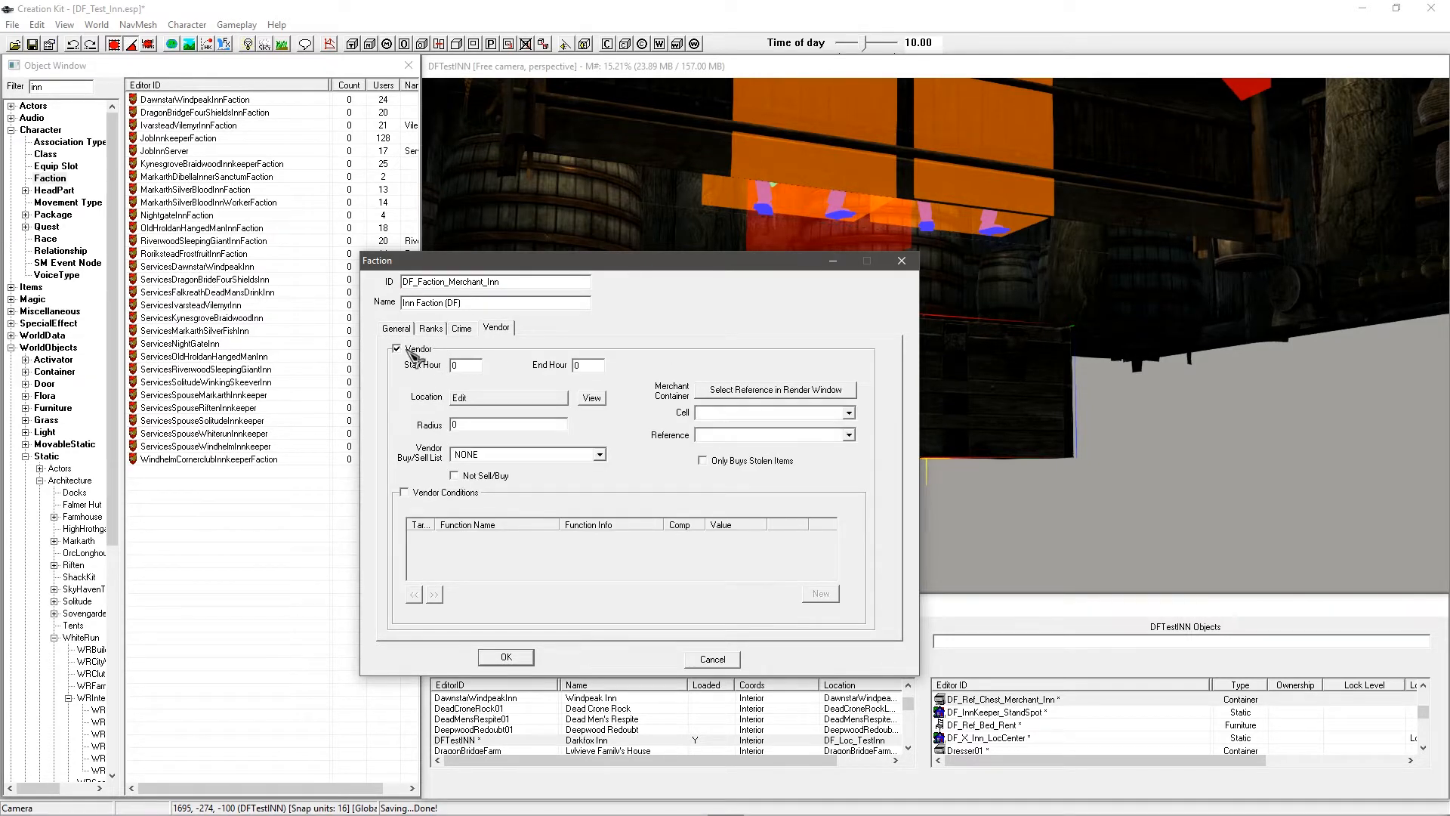
pyautogui.click(472, 367)
pyautogui.doubleClick(591, 367)
pyautogui.doubleClick(470, 366)
pyautogui.write('8')
pyautogui.press('Tab')
# Step: Set the faction's vendor location to the DFTestINN cell
pyautogui.click(470, 400)
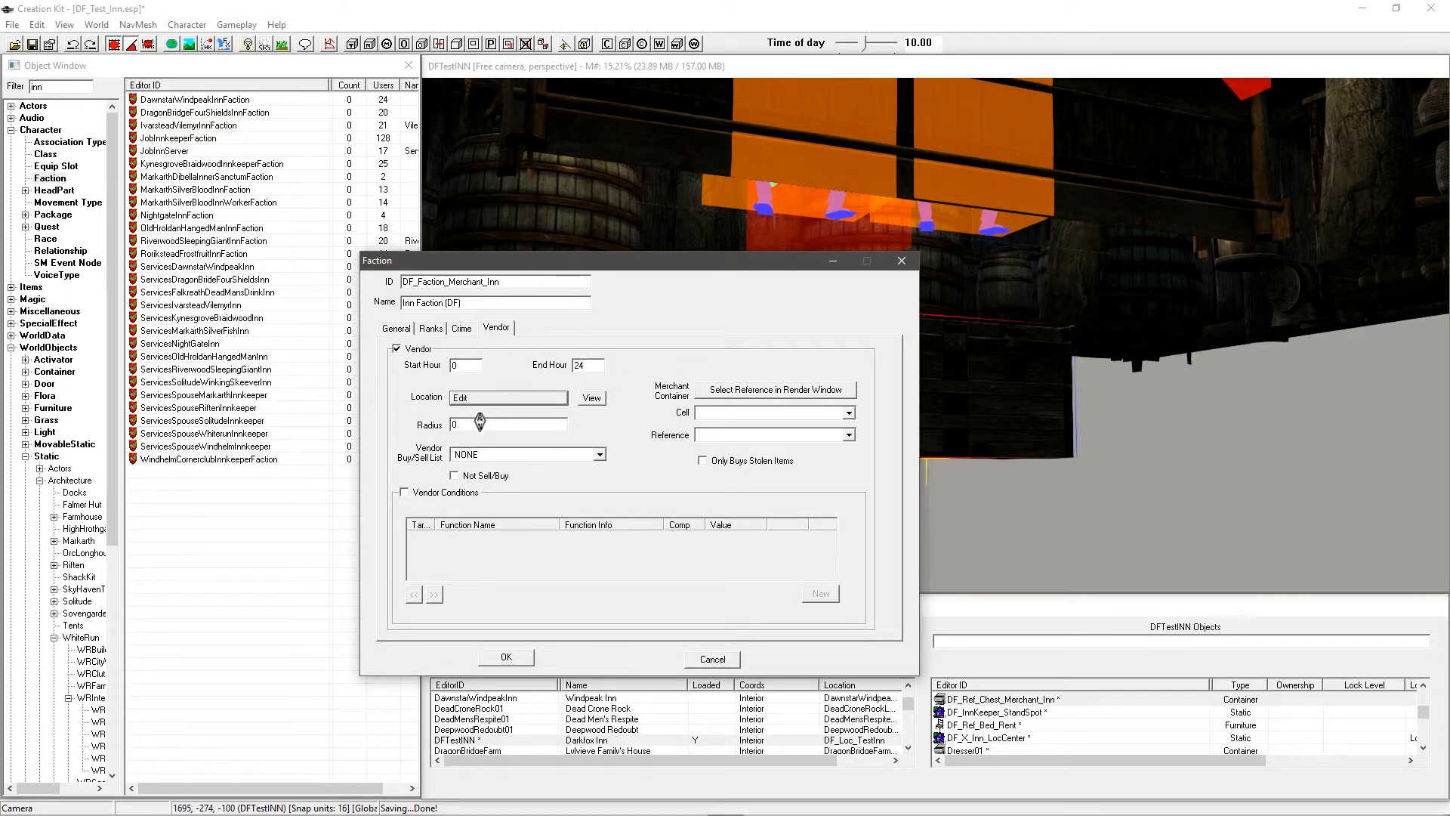
pyautogui.moveTo(446, 293); pyautogui.dragTo(341, 330)
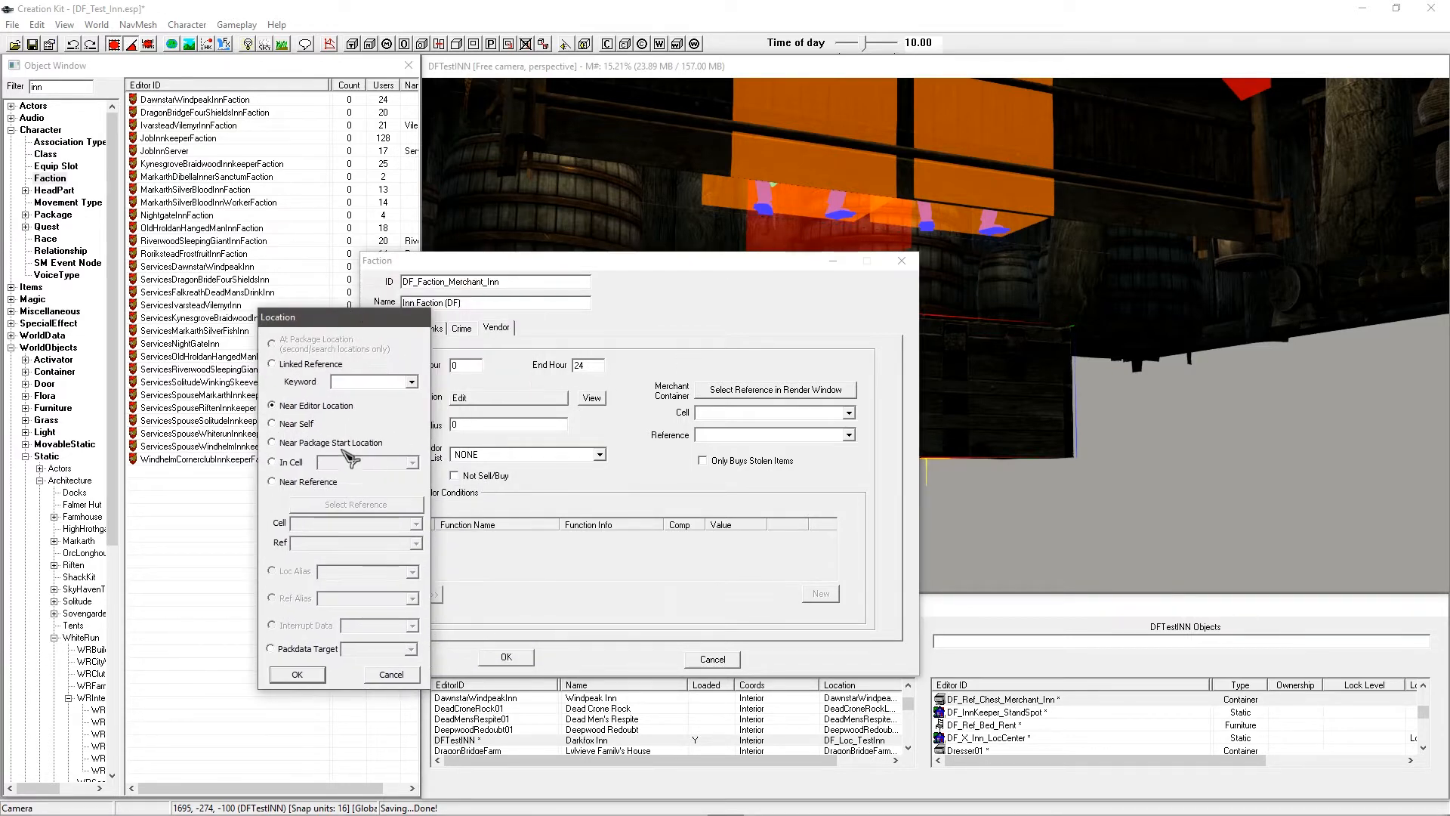
pyautogui.click(287, 421)
pyautogui.click(291, 463)
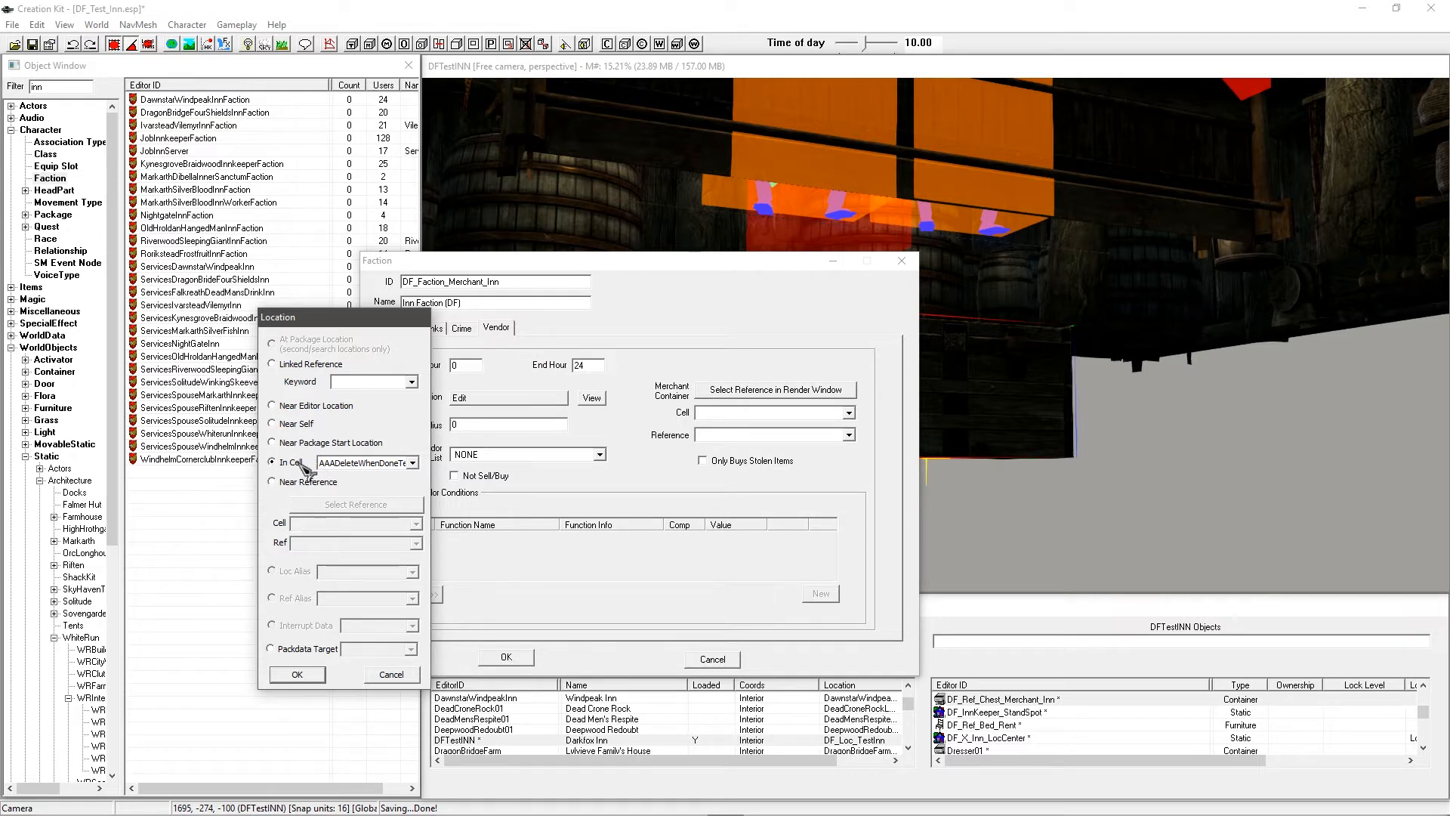
pyautogui.click(354, 469)
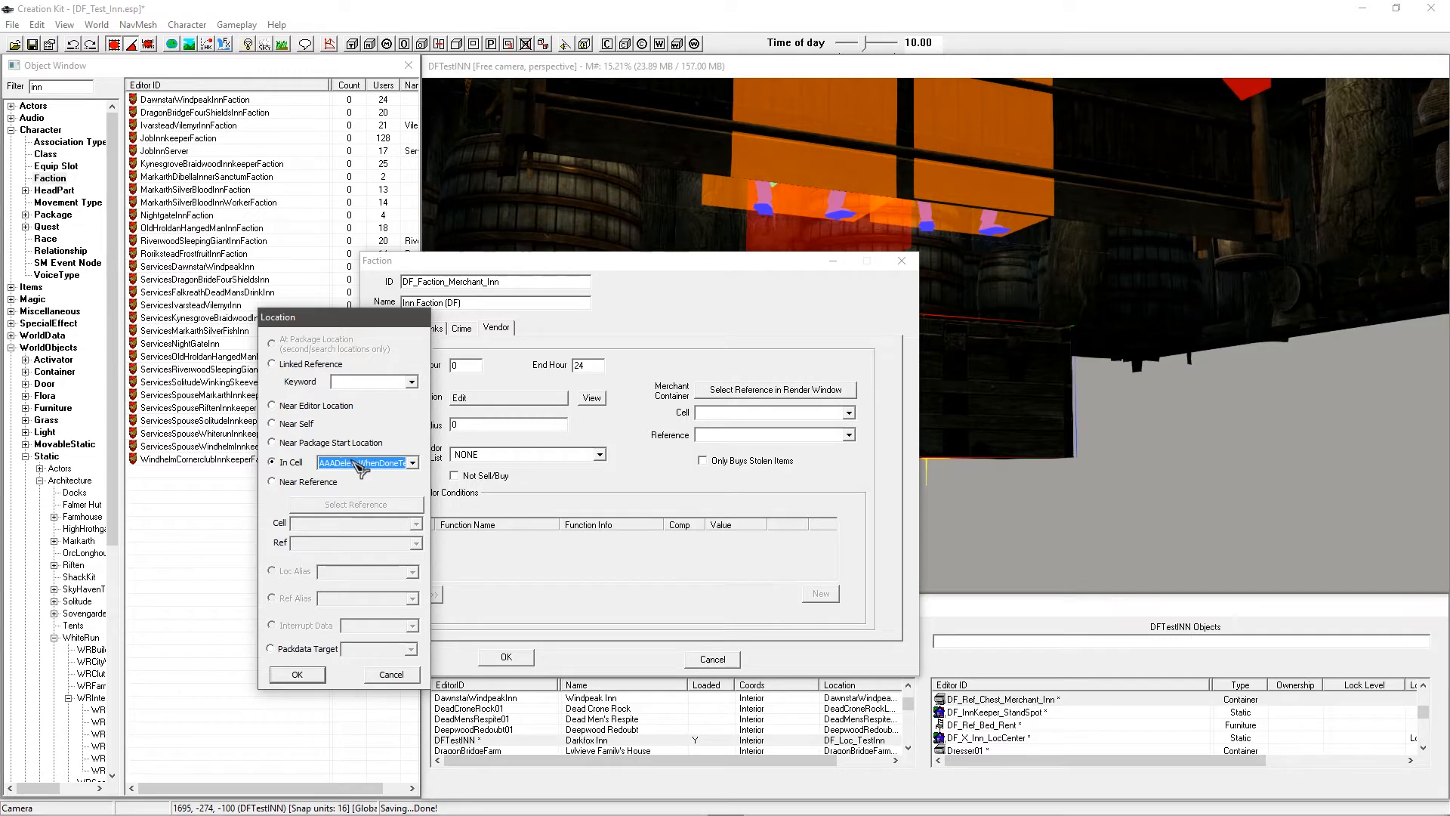
pyautogui.write('df')
pyautogui.click(310, 674)
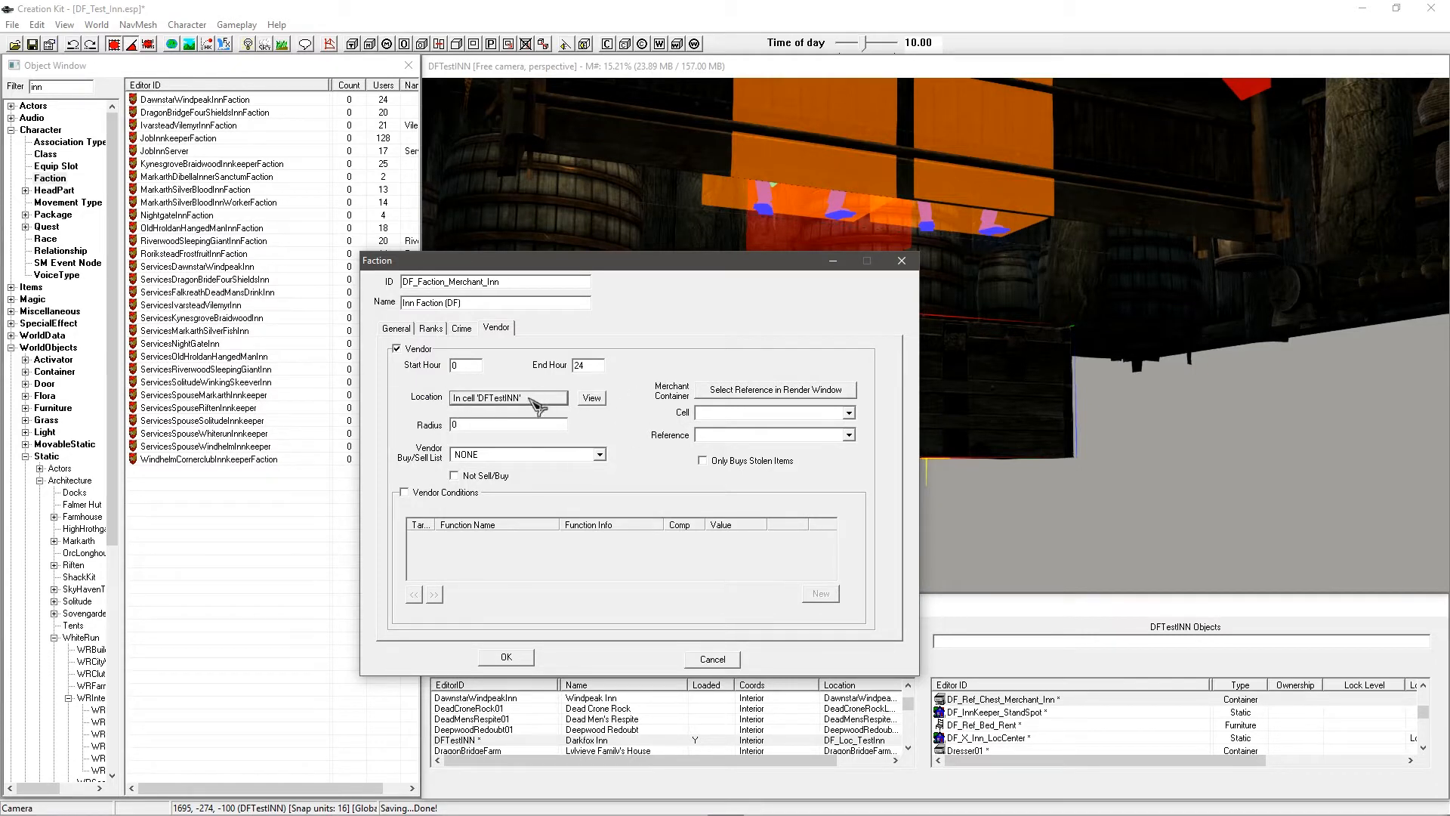
# Step: Set the faction's vendor buy/sell list to VendorItemsInnkeeper
pyautogui.click(476, 425)
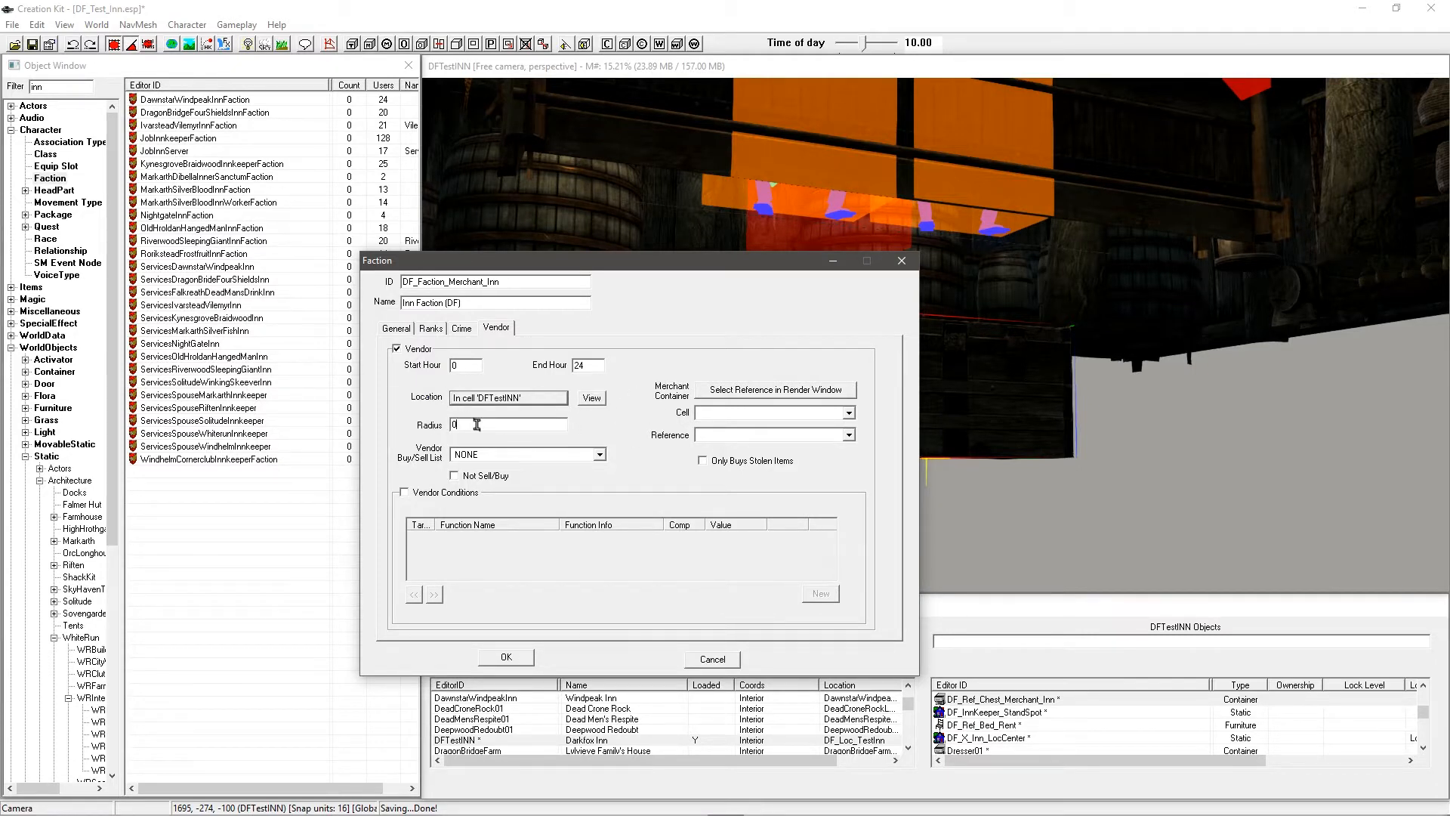
pyautogui.click(500, 455)
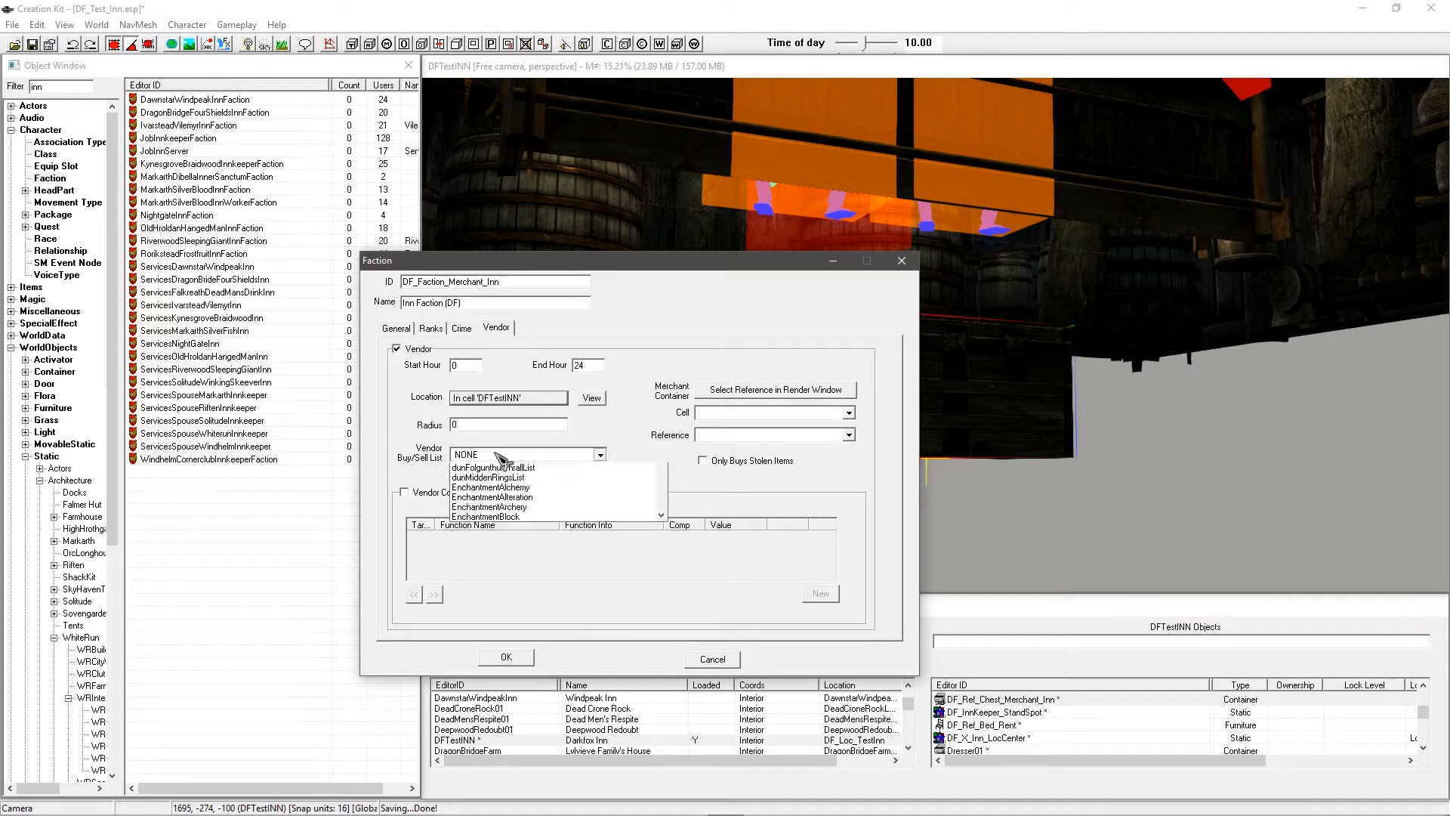
pyautogui.click(503, 456)
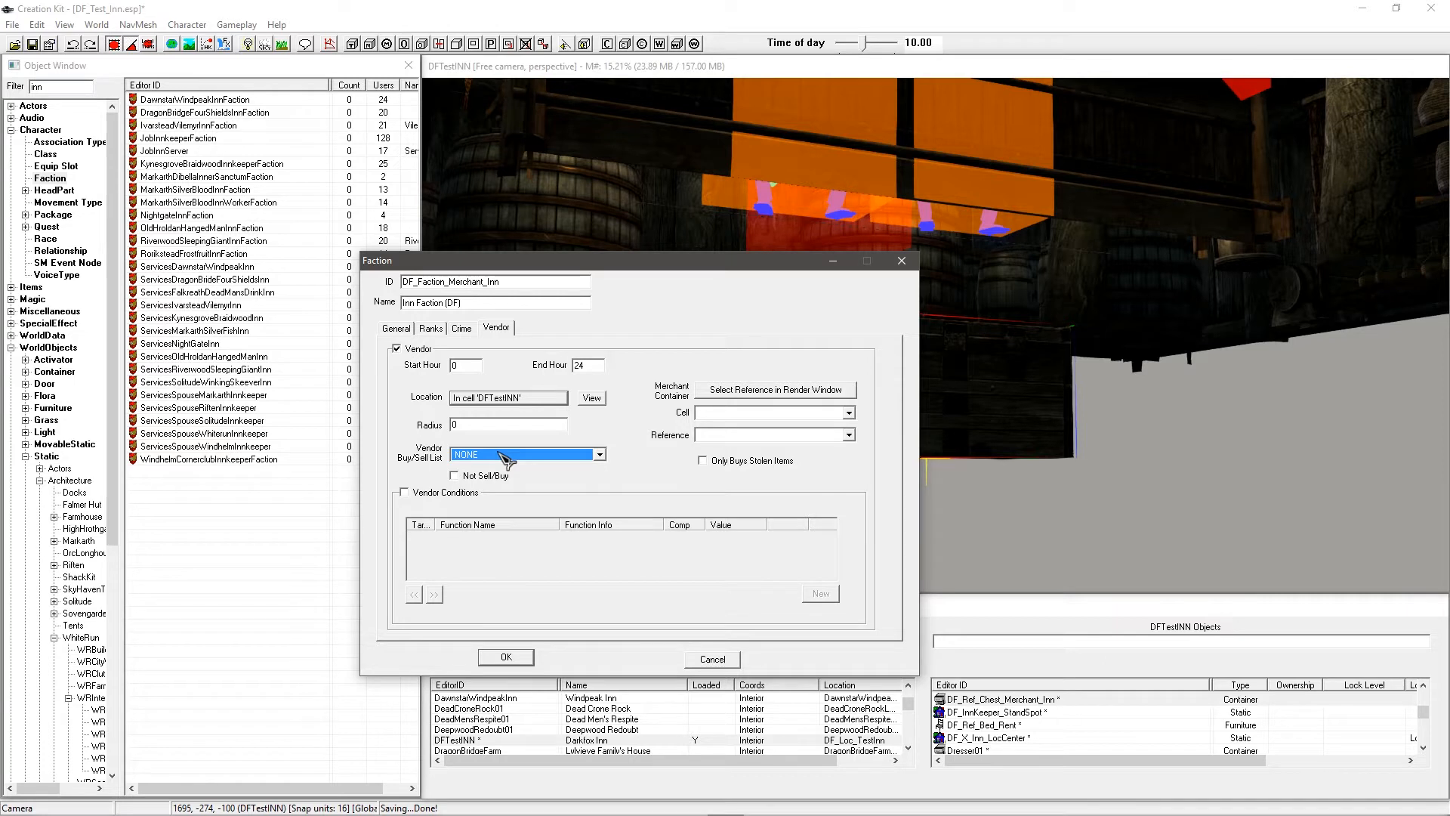
pyautogui.press('v')
pyautogui.click(505, 457)
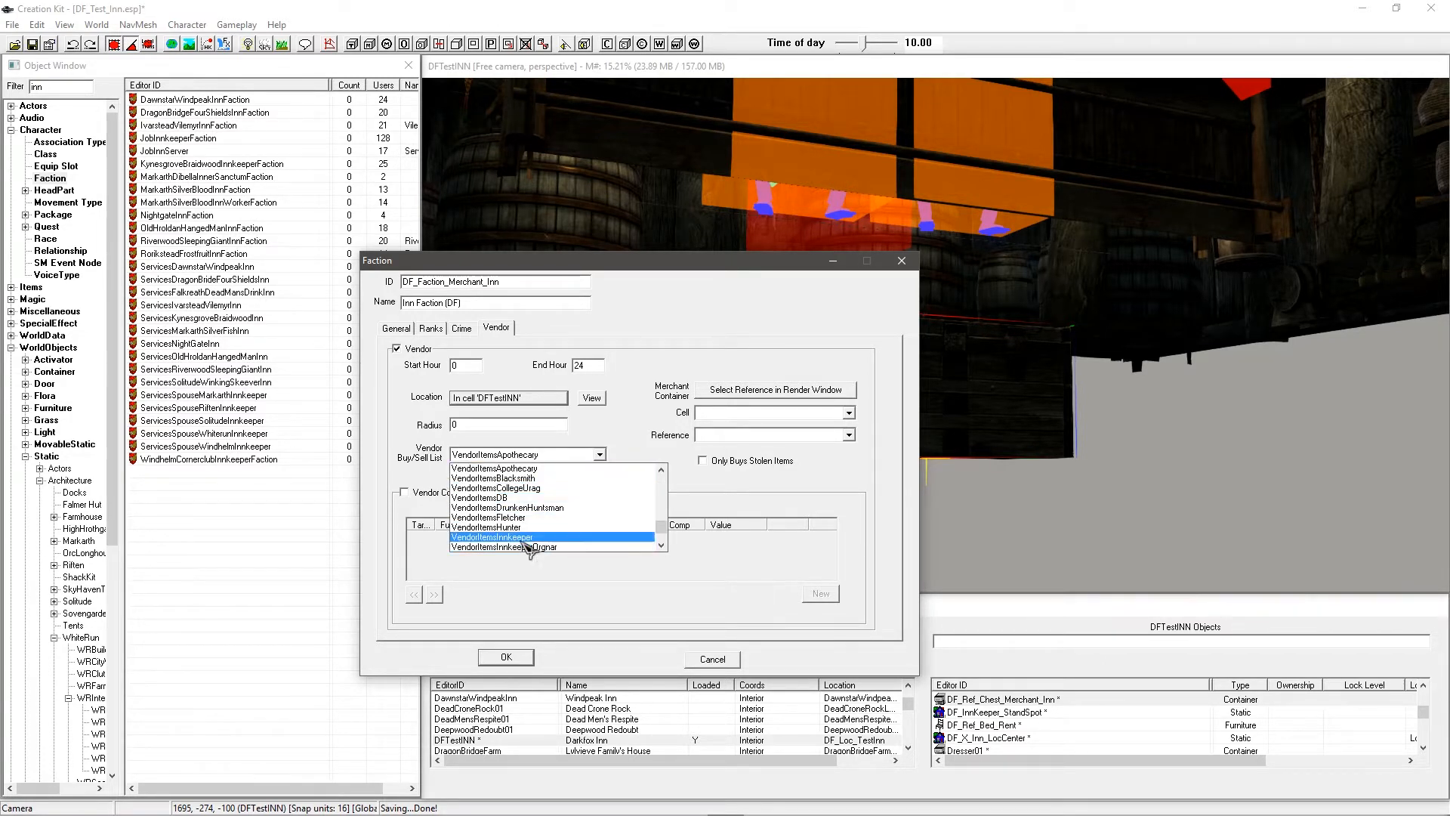
pyautogui.scroll(-1, 562, 546)
pyautogui.click(557, 509)
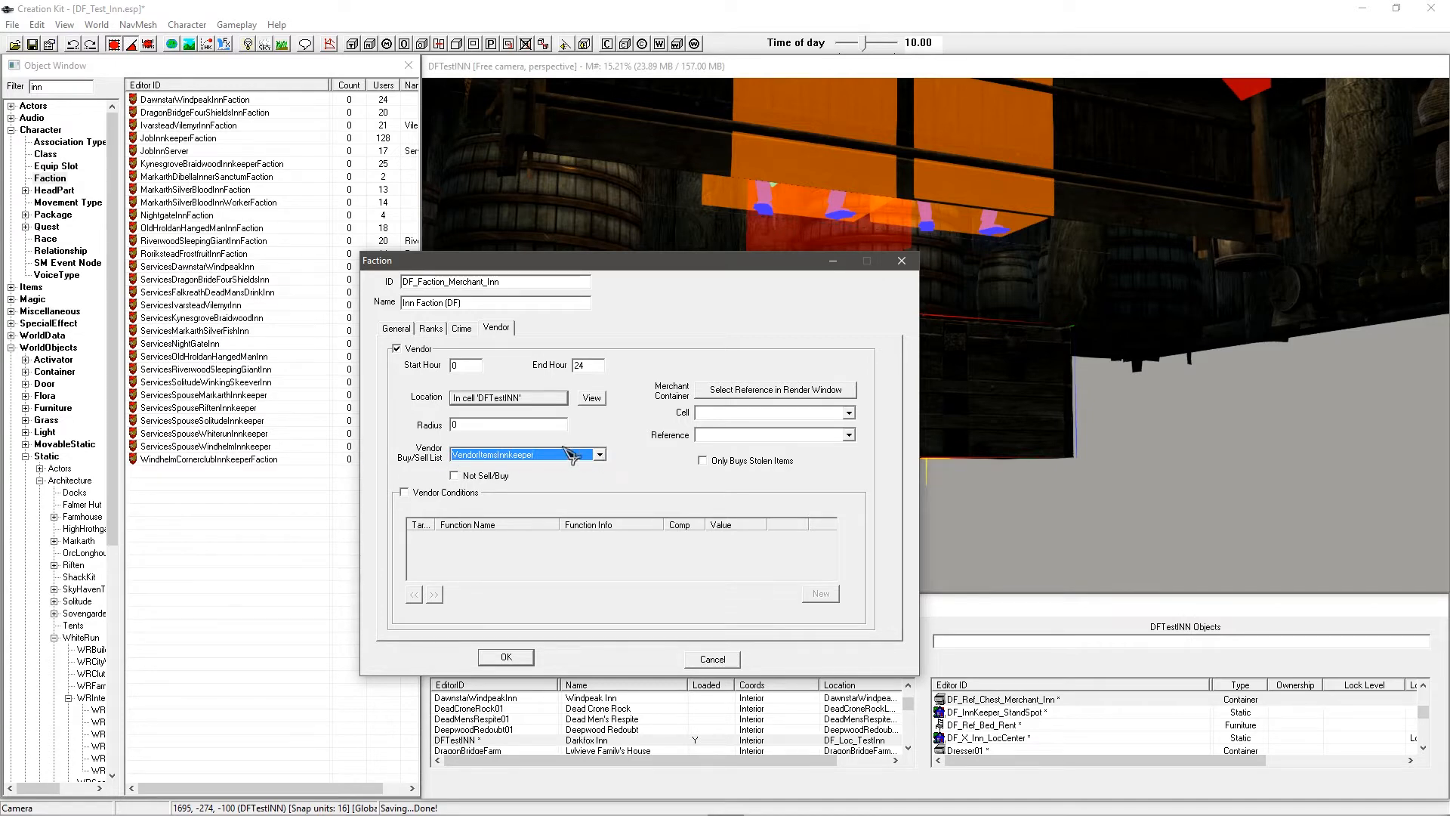
# Step: Open the VendorItemsInnkeeper form list and examine which vendor item keywords it contains
pyautogui.click(12, 311)
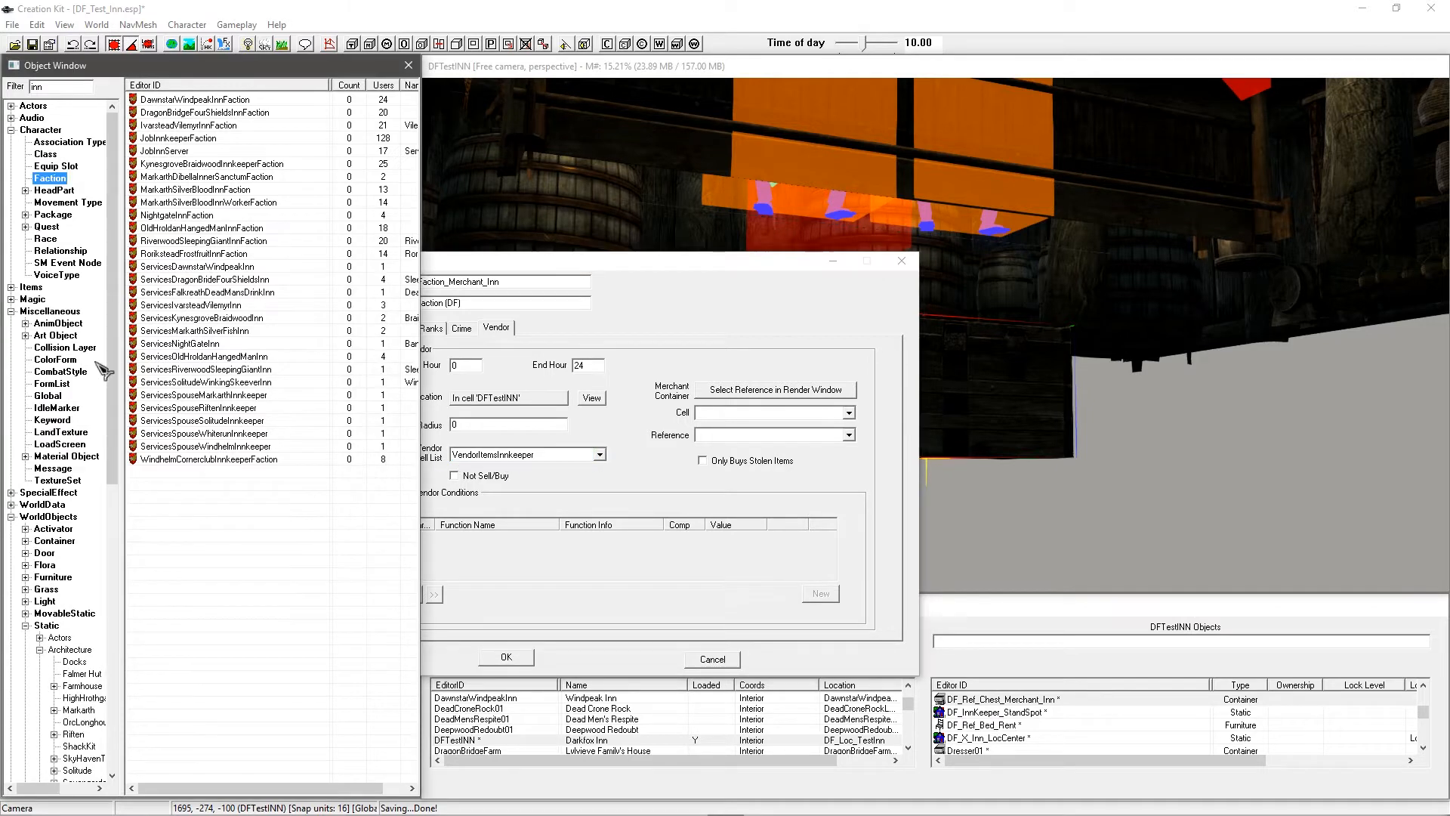
pyautogui.click(51, 383)
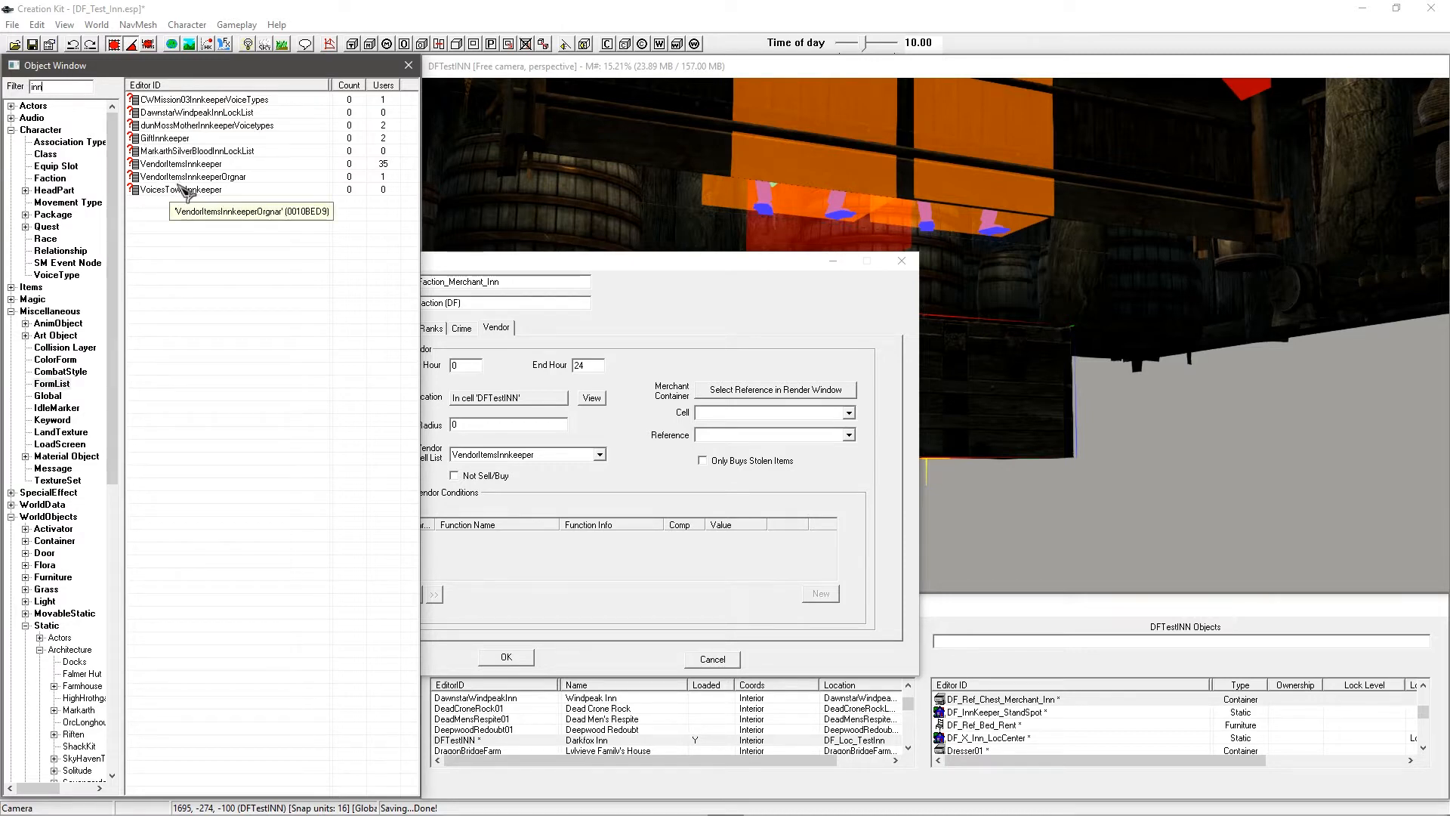
pyautogui.click(172, 164)
pyautogui.doubleClick(172, 164)
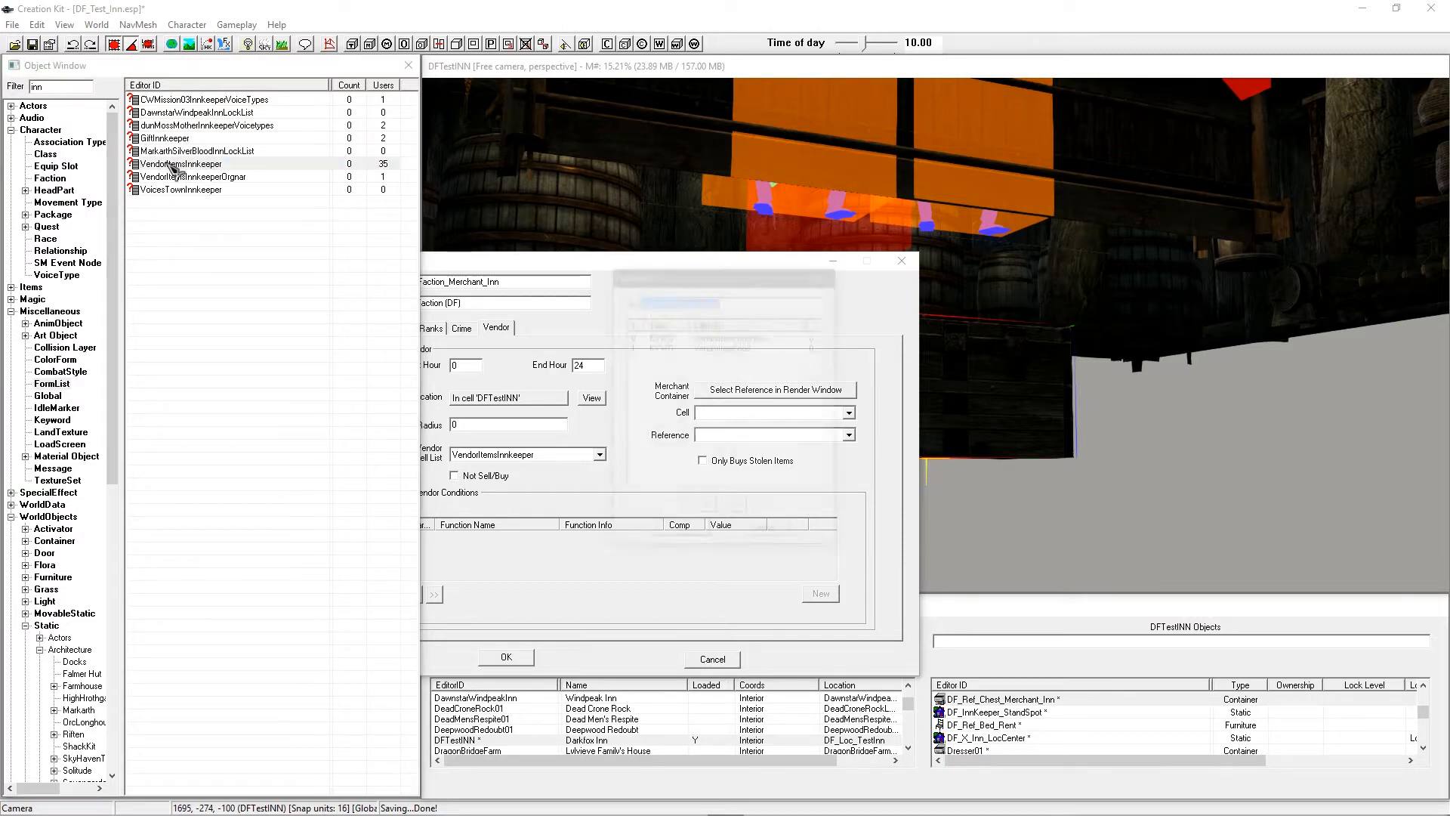
pyautogui.moveTo(689, 282); pyautogui.dragTo(417, 339)
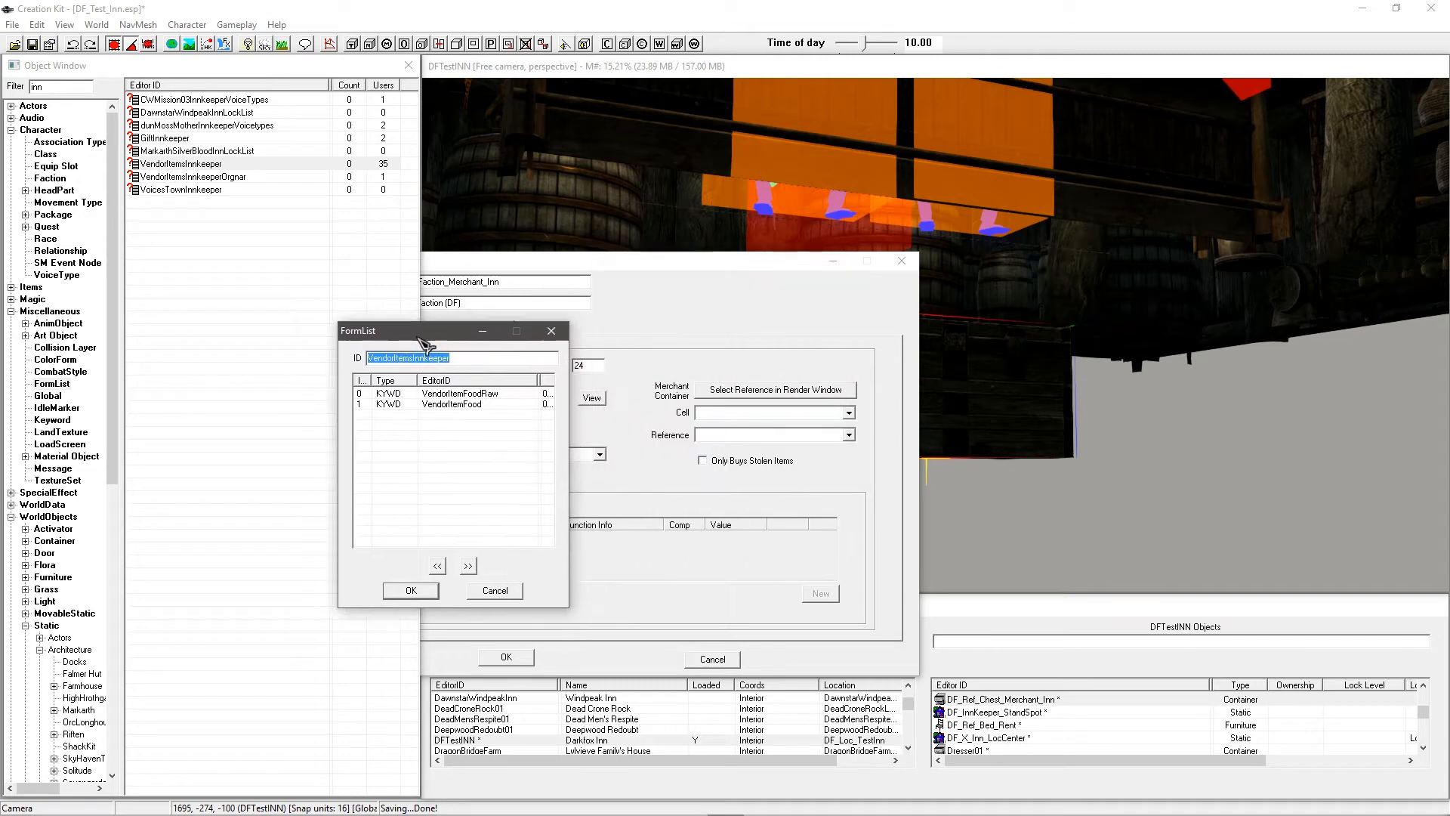
pyautogui.click(438, 403)
pyautogui.rightClick(440, 426)
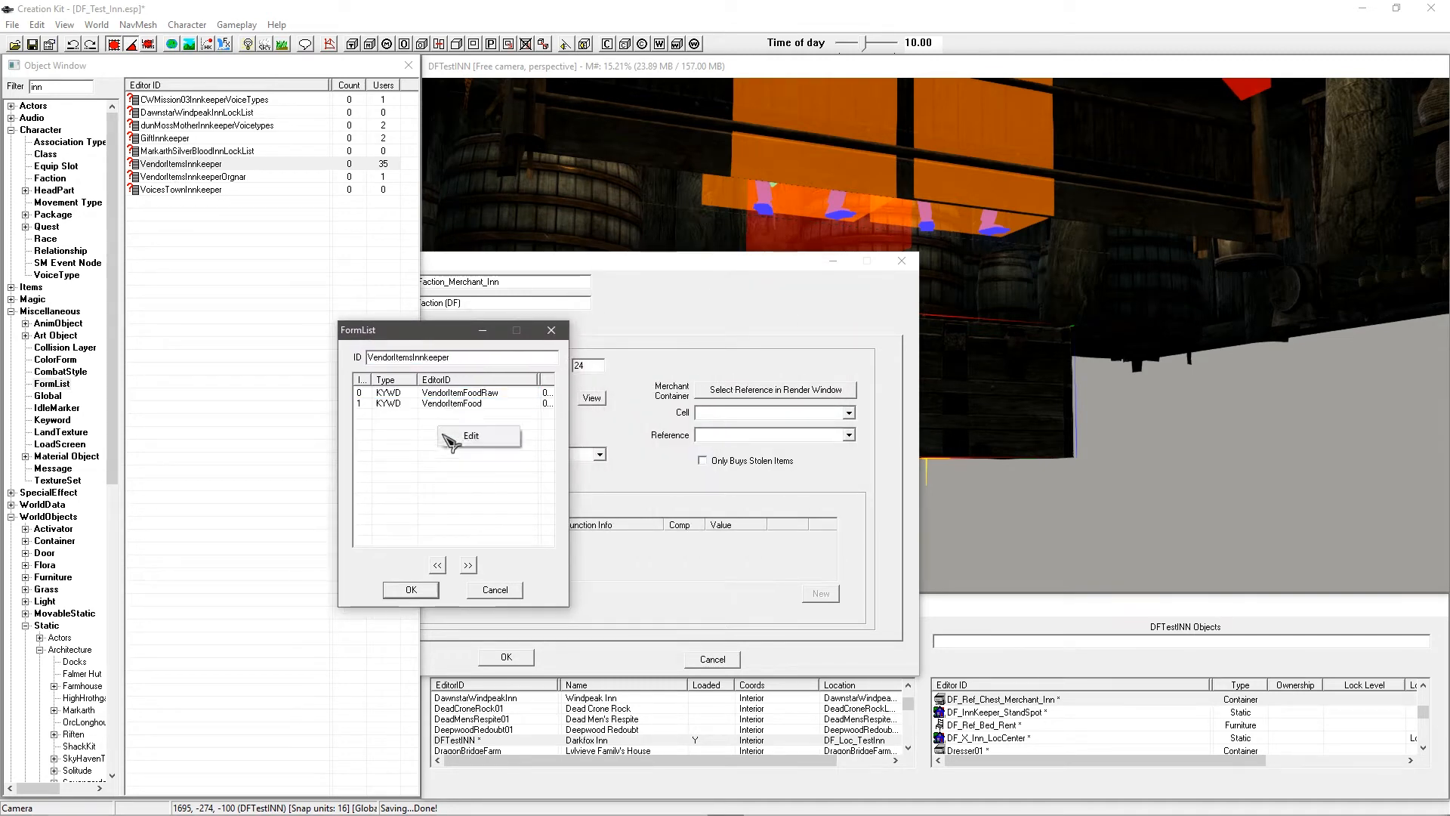
pyautogui.click(419, 435)
pyautogui.click(437, 402)
pyautogui.click(442, 392)
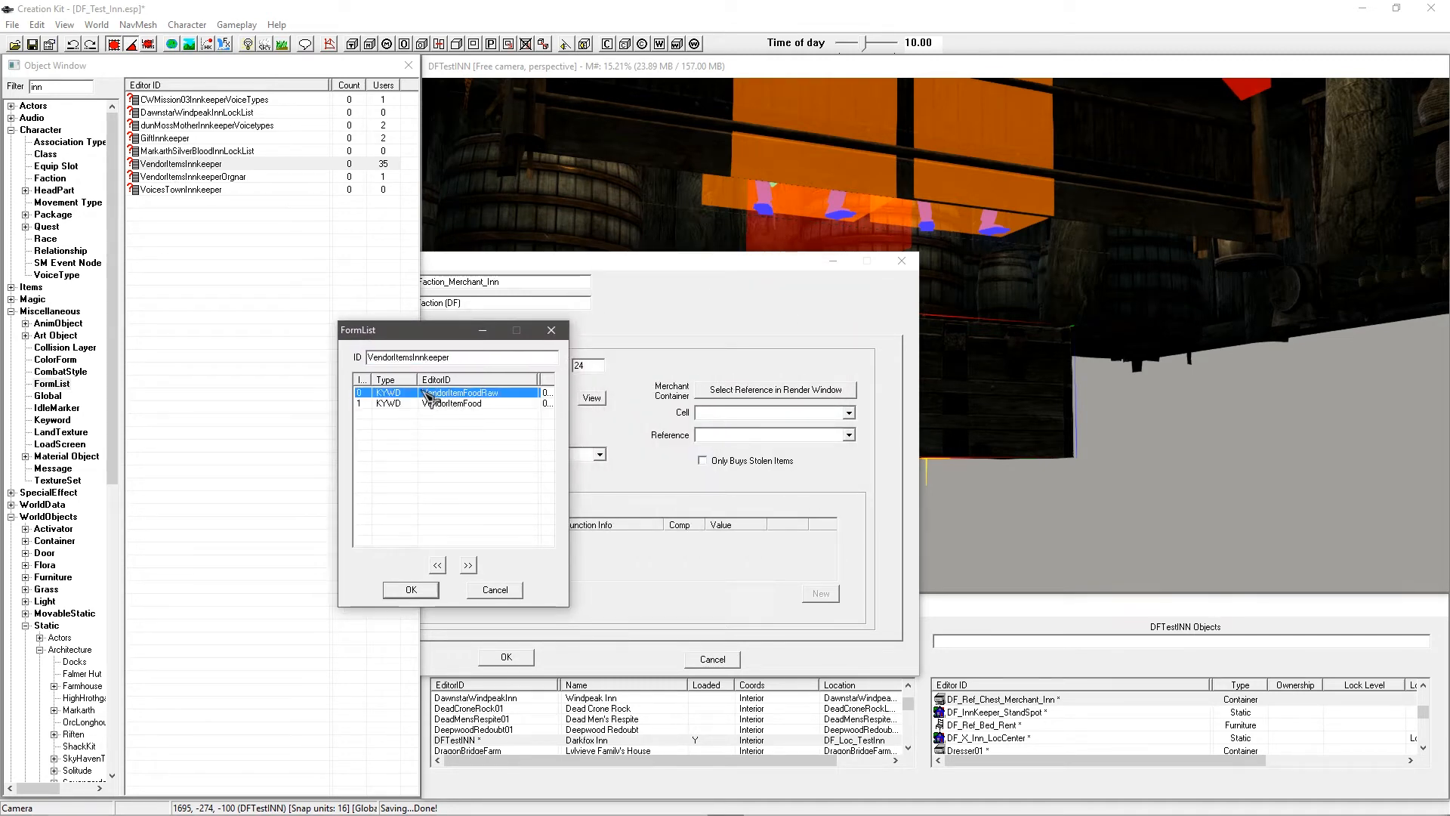
pyautogui.click(452, 403)
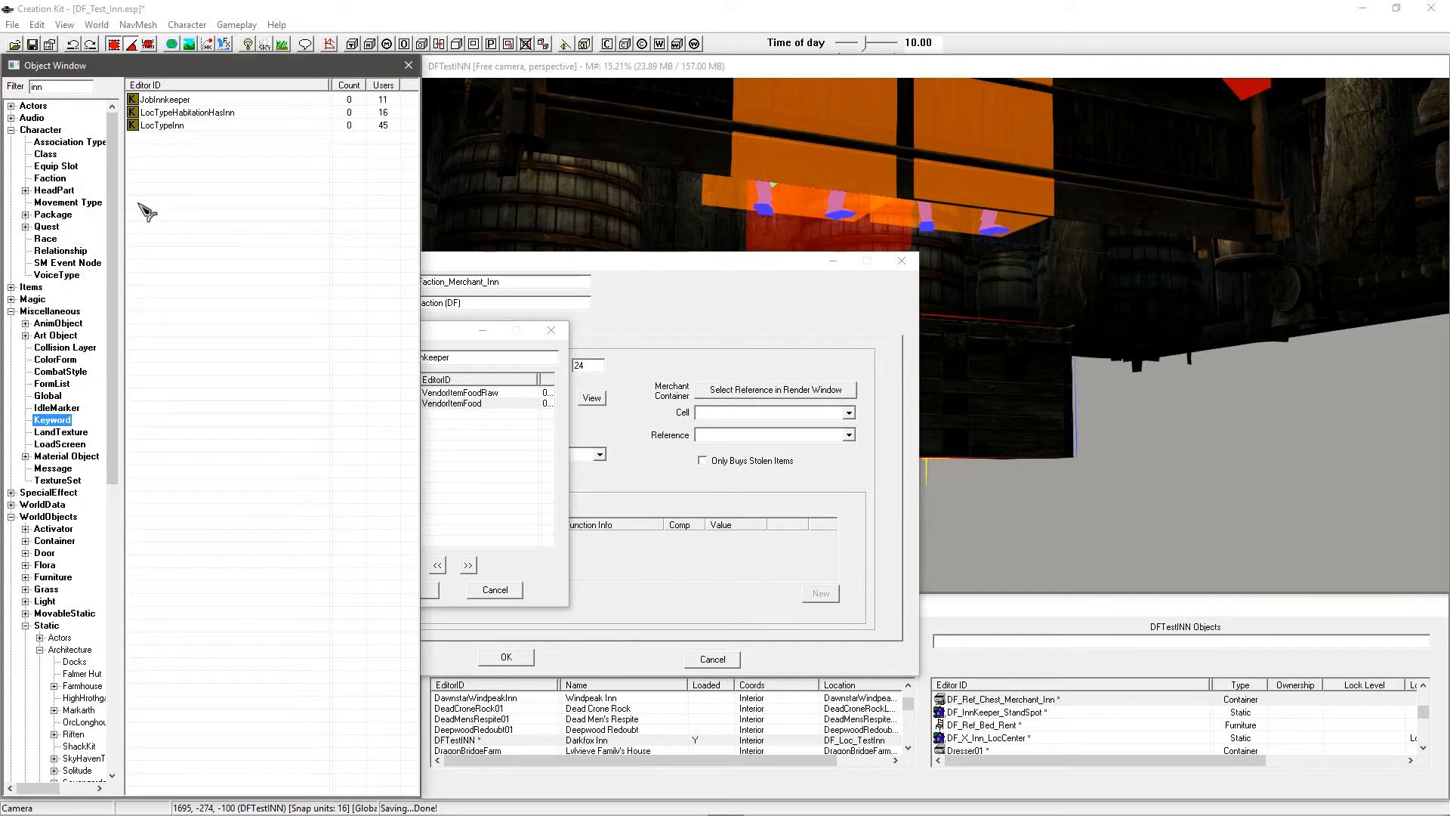
# Step: Filter the keywords by vendorite and look through the available vendor item keywords
pyautogui.click(68, 89)
pyautogui.moveTo(50, 86); pyautogui.dragTo(4, 87)
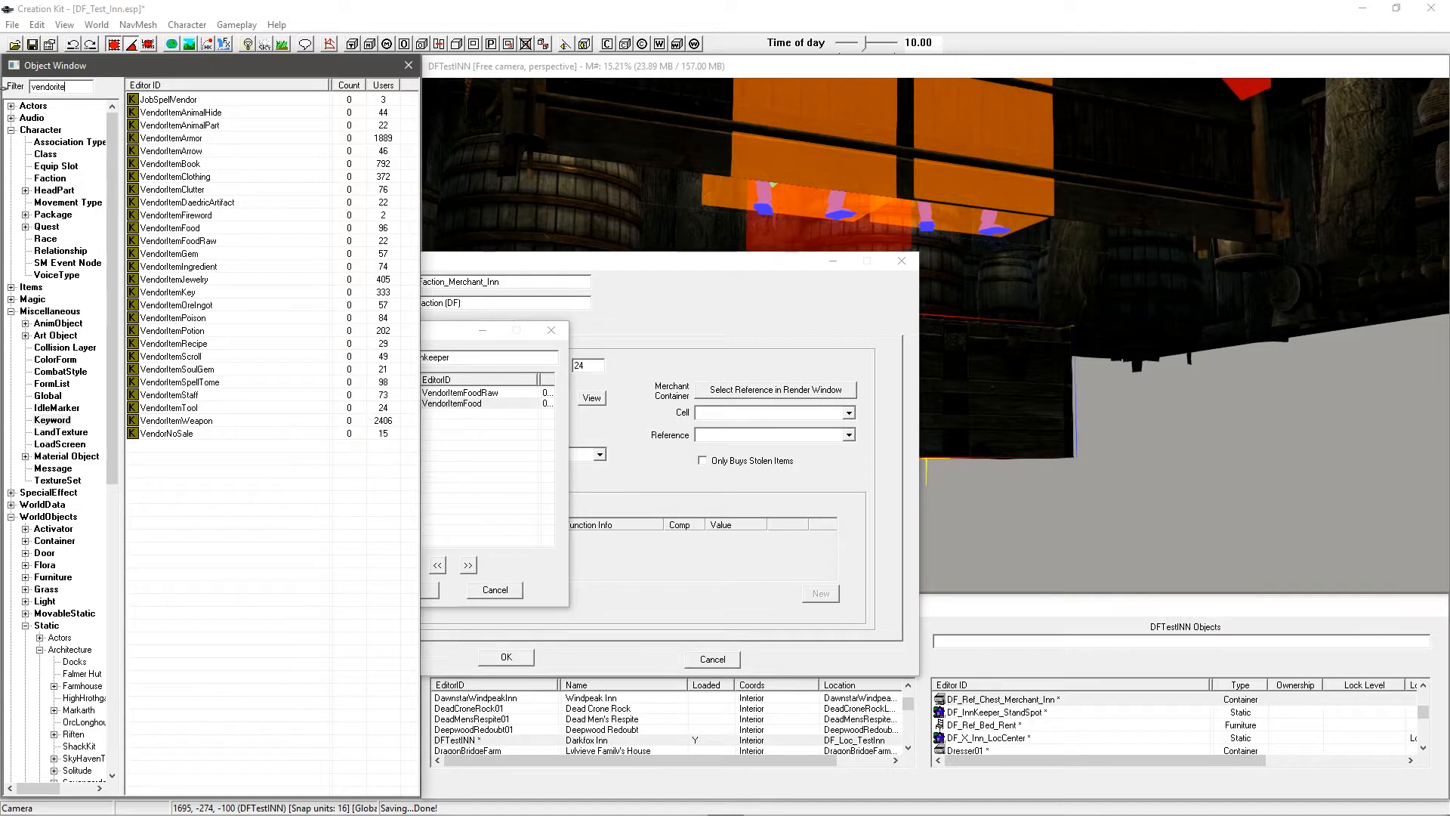
pyautogui.write('vendorite')
pyautogui.click(212, 177)
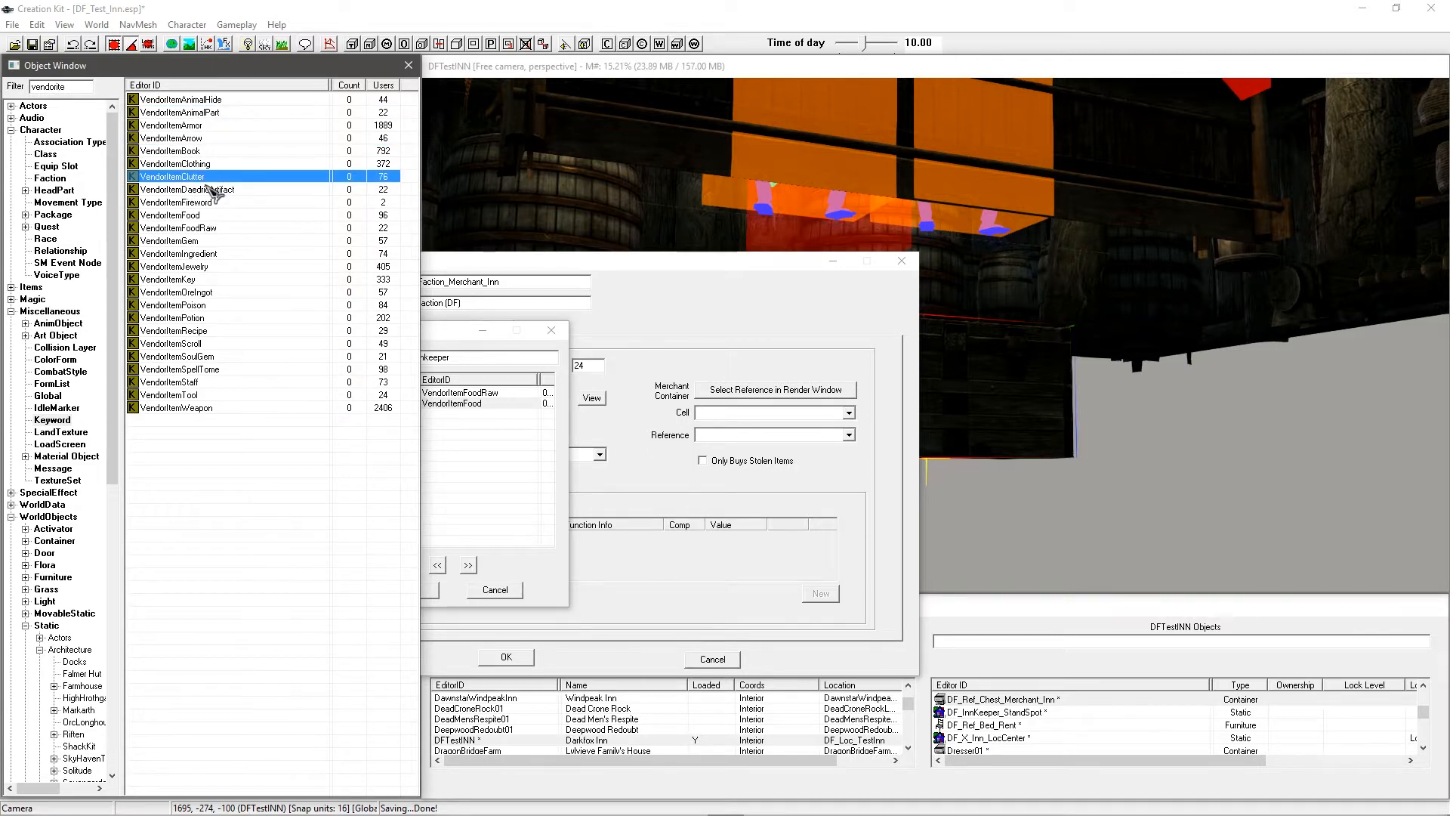
pyautogui.click(200, 344)
# Step: Try adding the VendorItemPoison keyword to the VendorItemsInnkeeper form list and clearing the list's ID
pyautogui.click(479, 485)
pyautogui.moveTo(399, 331); pyautogui.dragTo(443, 370)
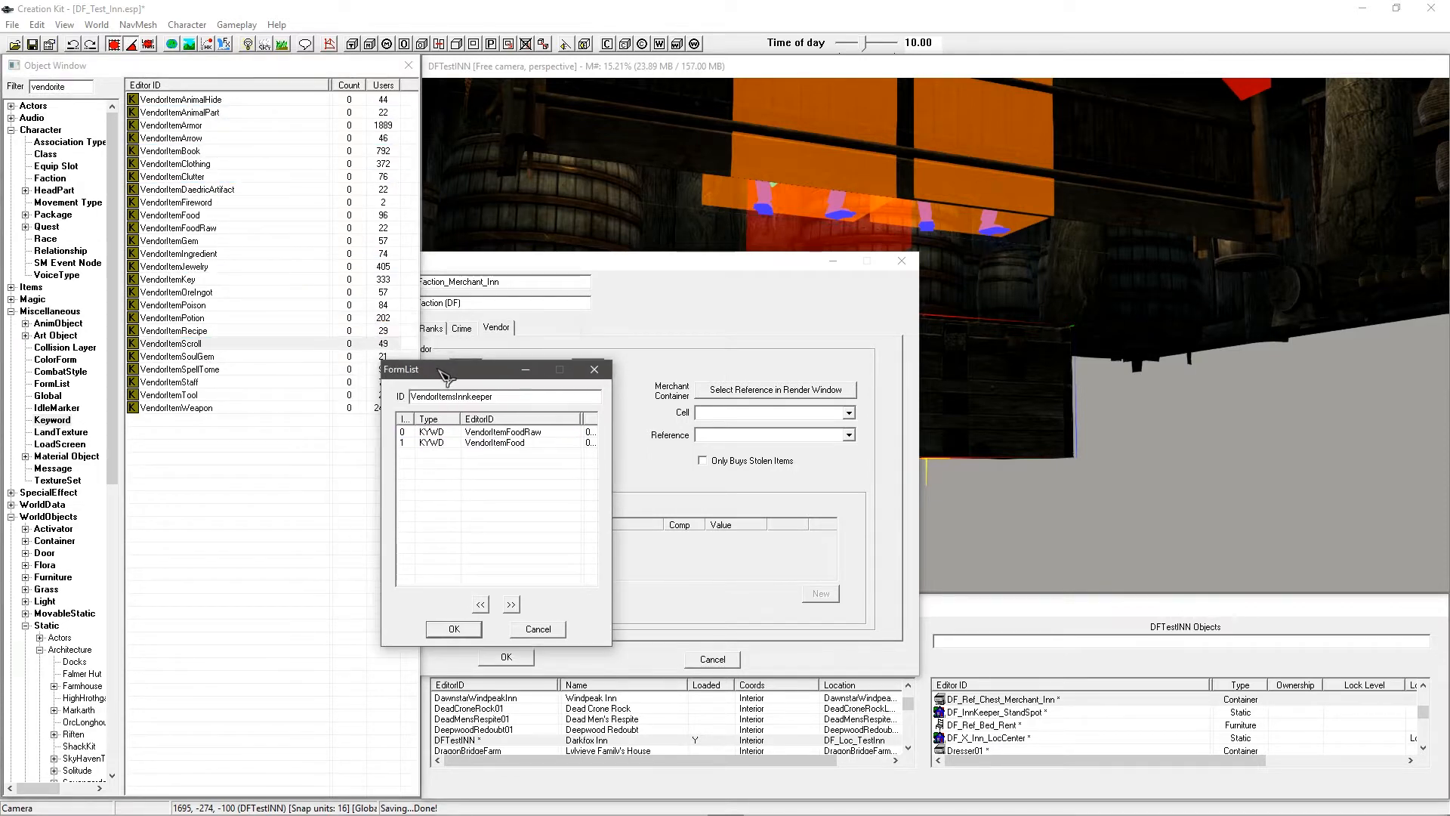
pyautogui.click(205, 317)
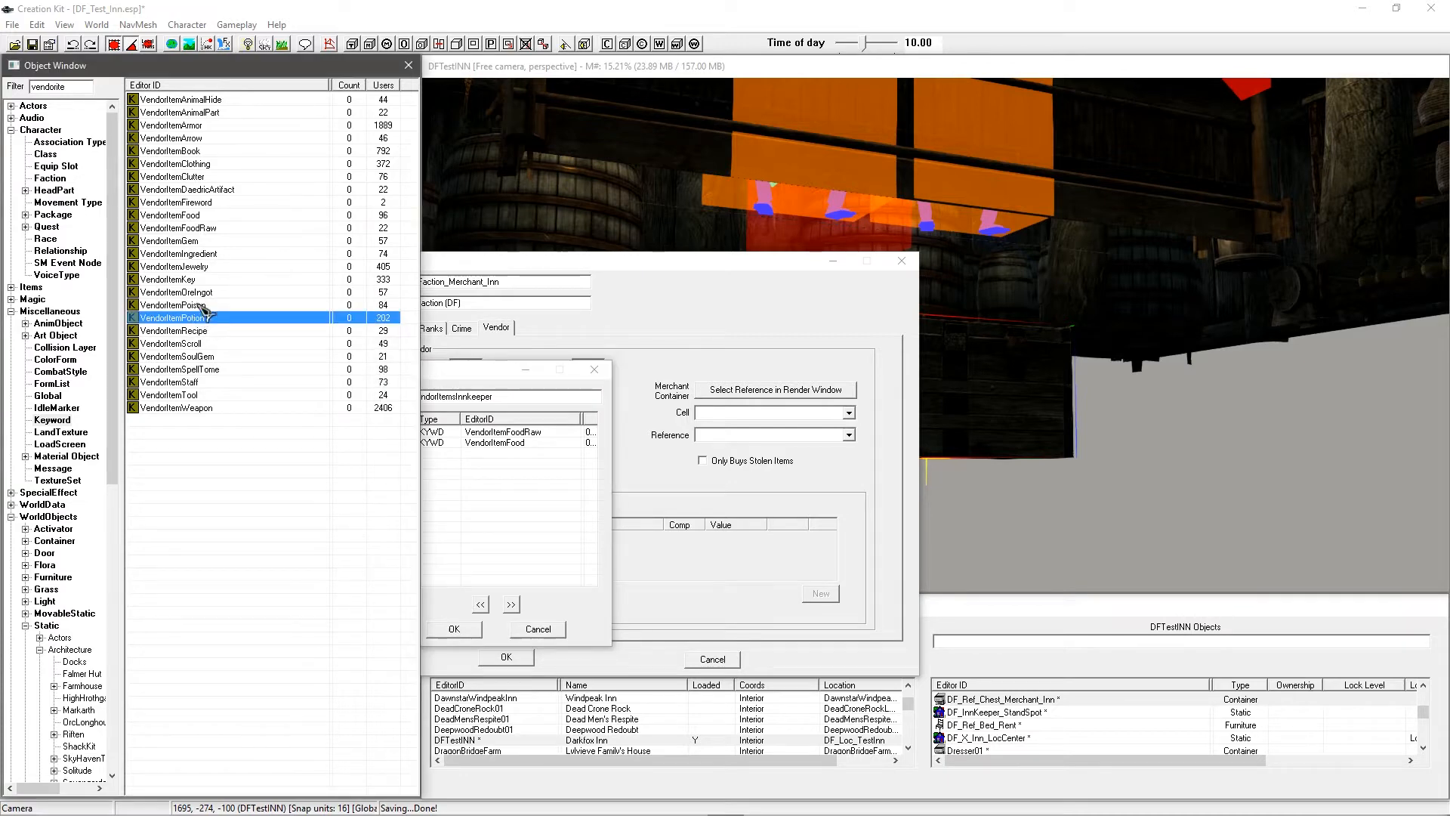
pyautogui.click(179, 293)
pyautogui.moveTo(180, 308); pyautogui.dragTo(483, 518)
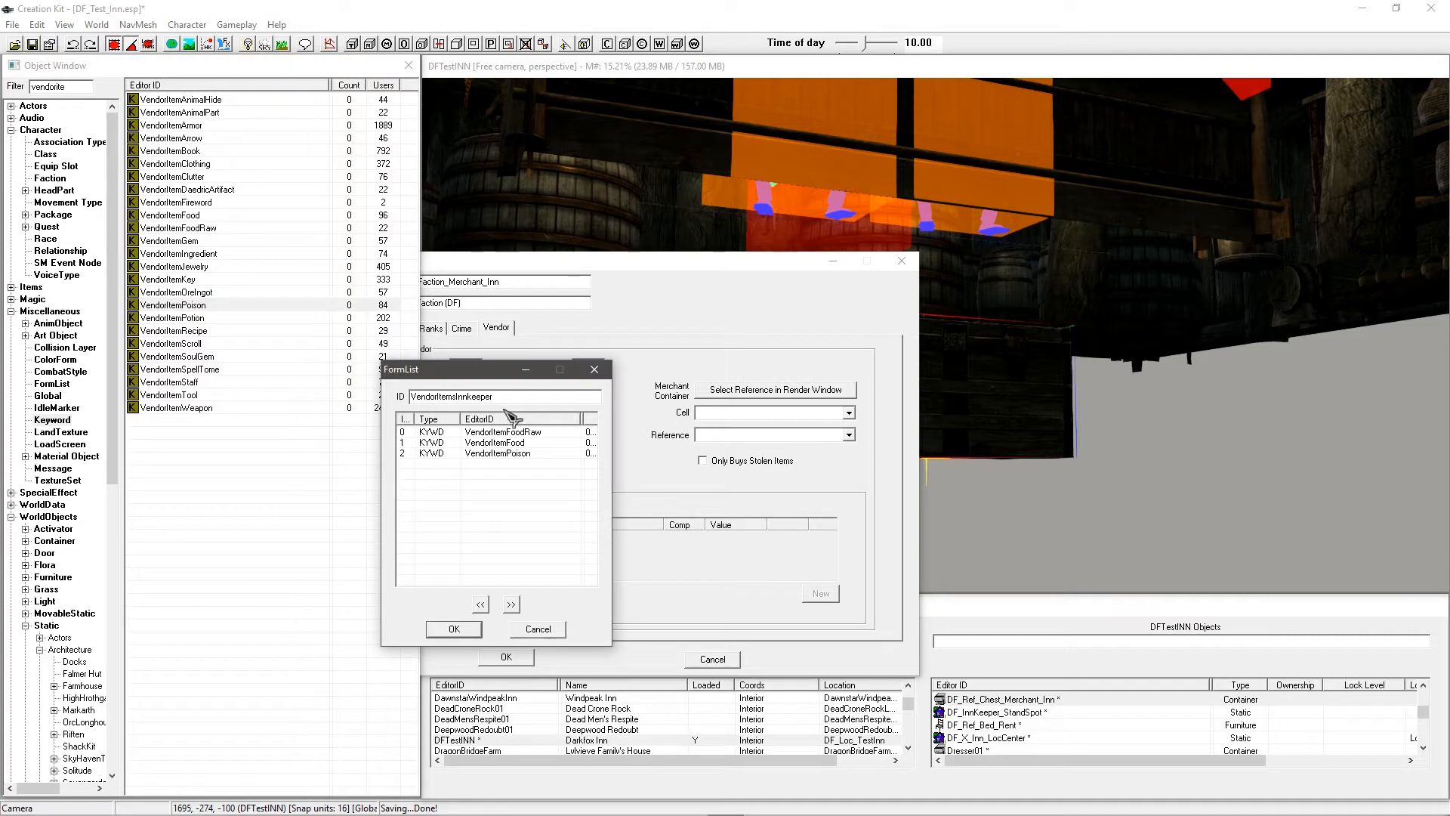
pyautogui.press('BackSpace')
pyautogui.moveTo(435, 370); pyautogui.dragTo(303, 371)
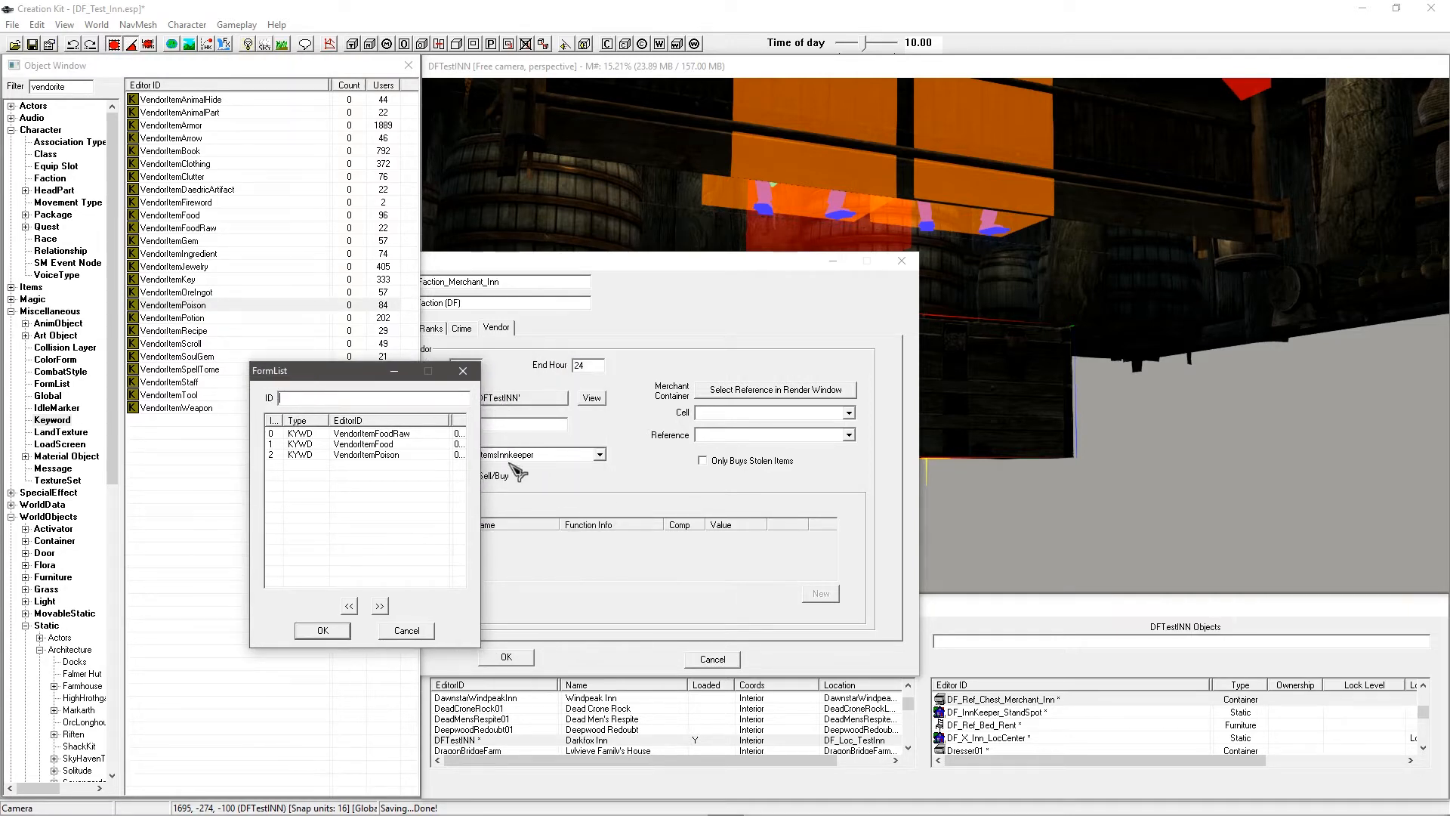
pyautogui.click(406, 630)
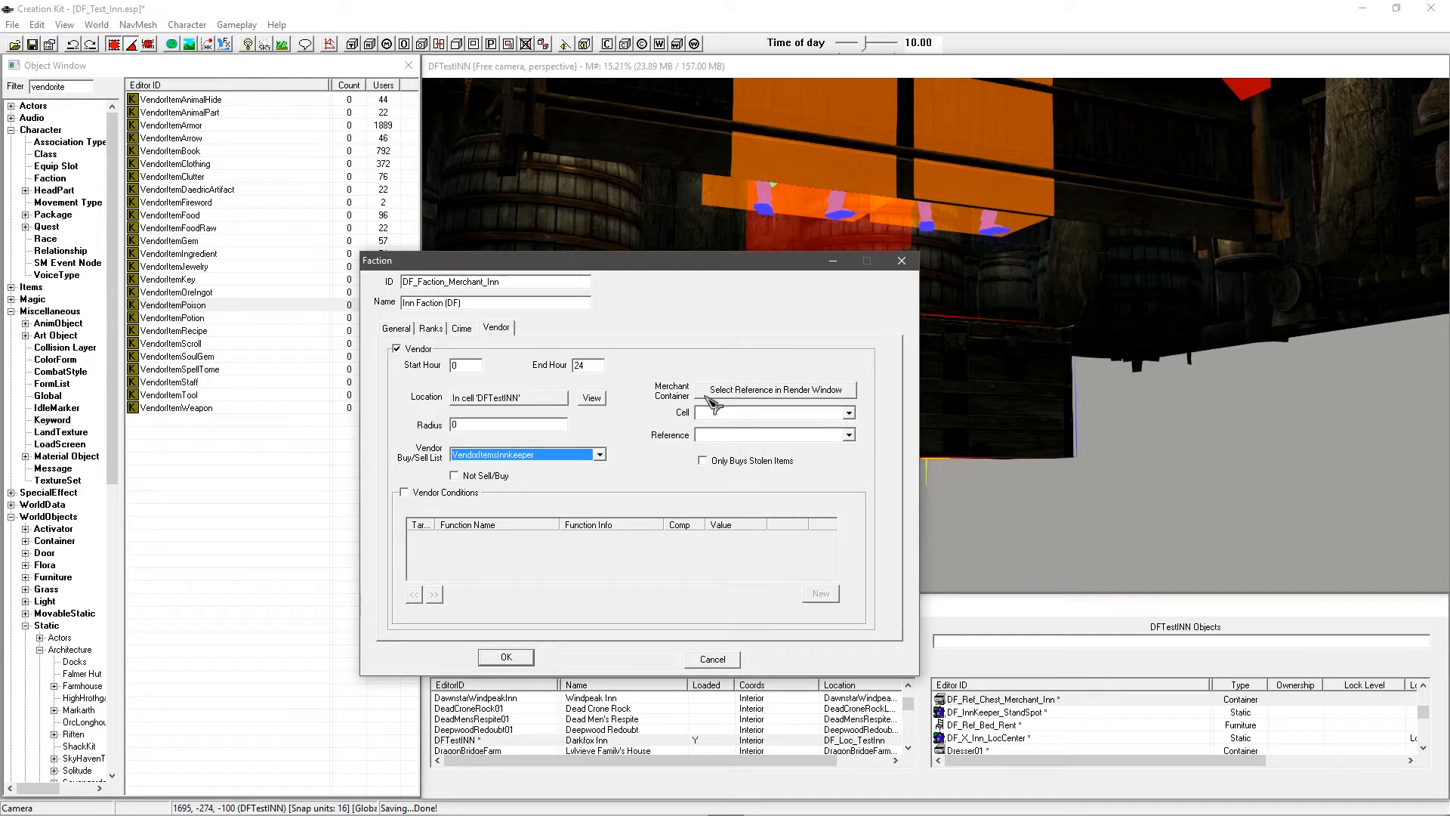
# Step: Assign the hidden chest DF_Ref_Chest_Merchant_Inn in DFTestINN as the faction's merchant container and save the faction
pyautogui.click(753, 394)
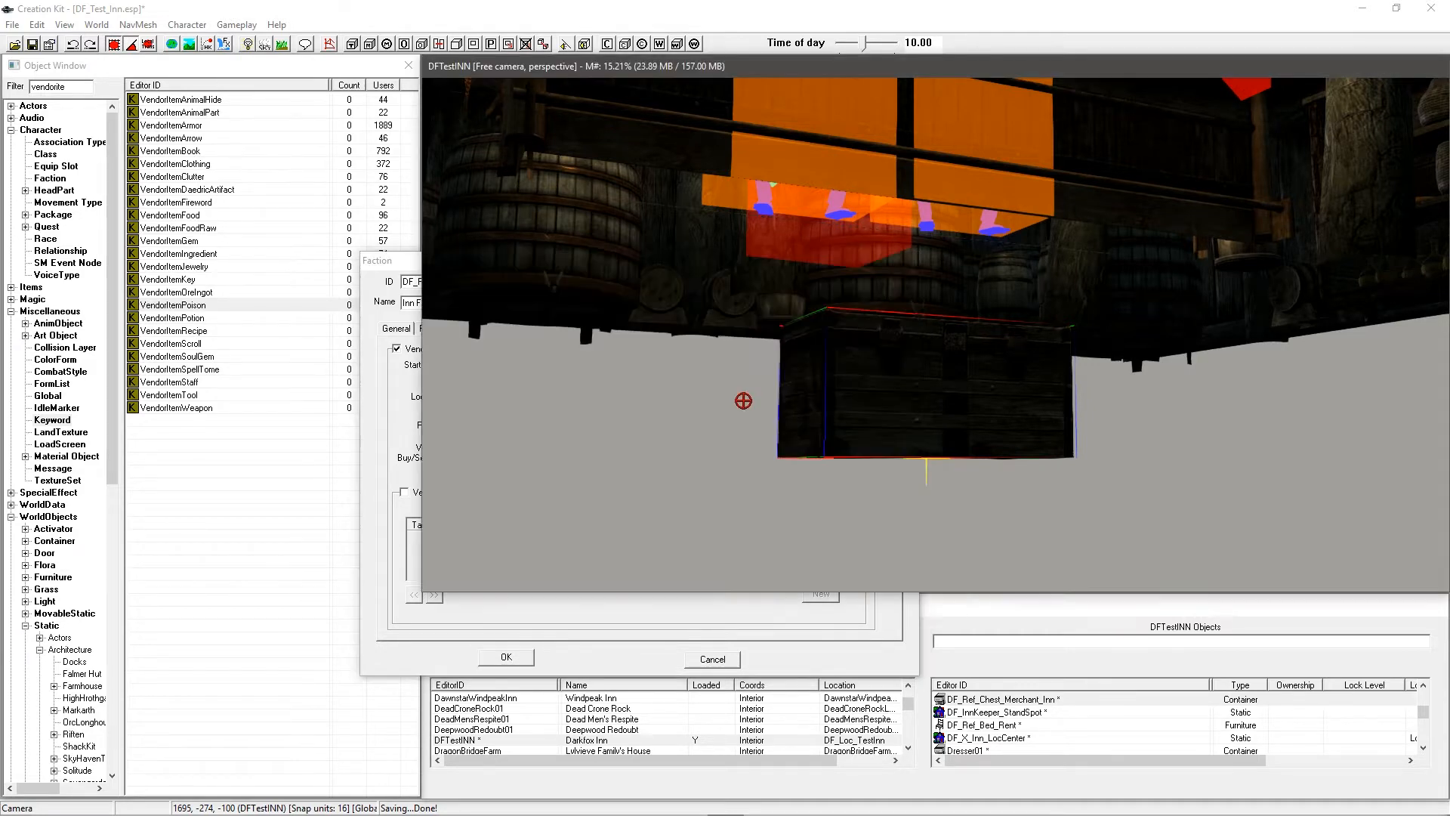
pyautogui.doubleClick(849, 388)
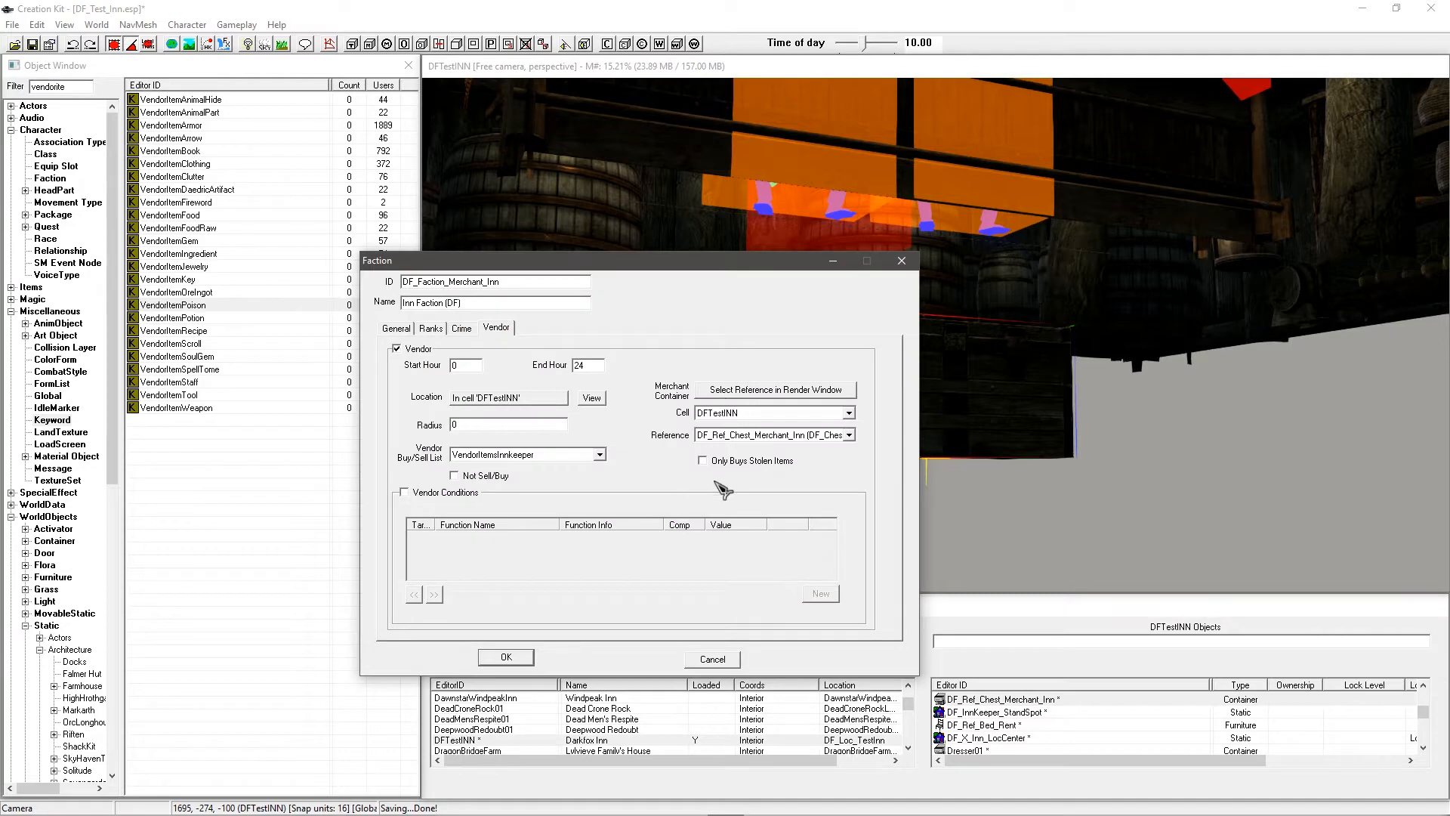
pyautogui.click(506, 656)
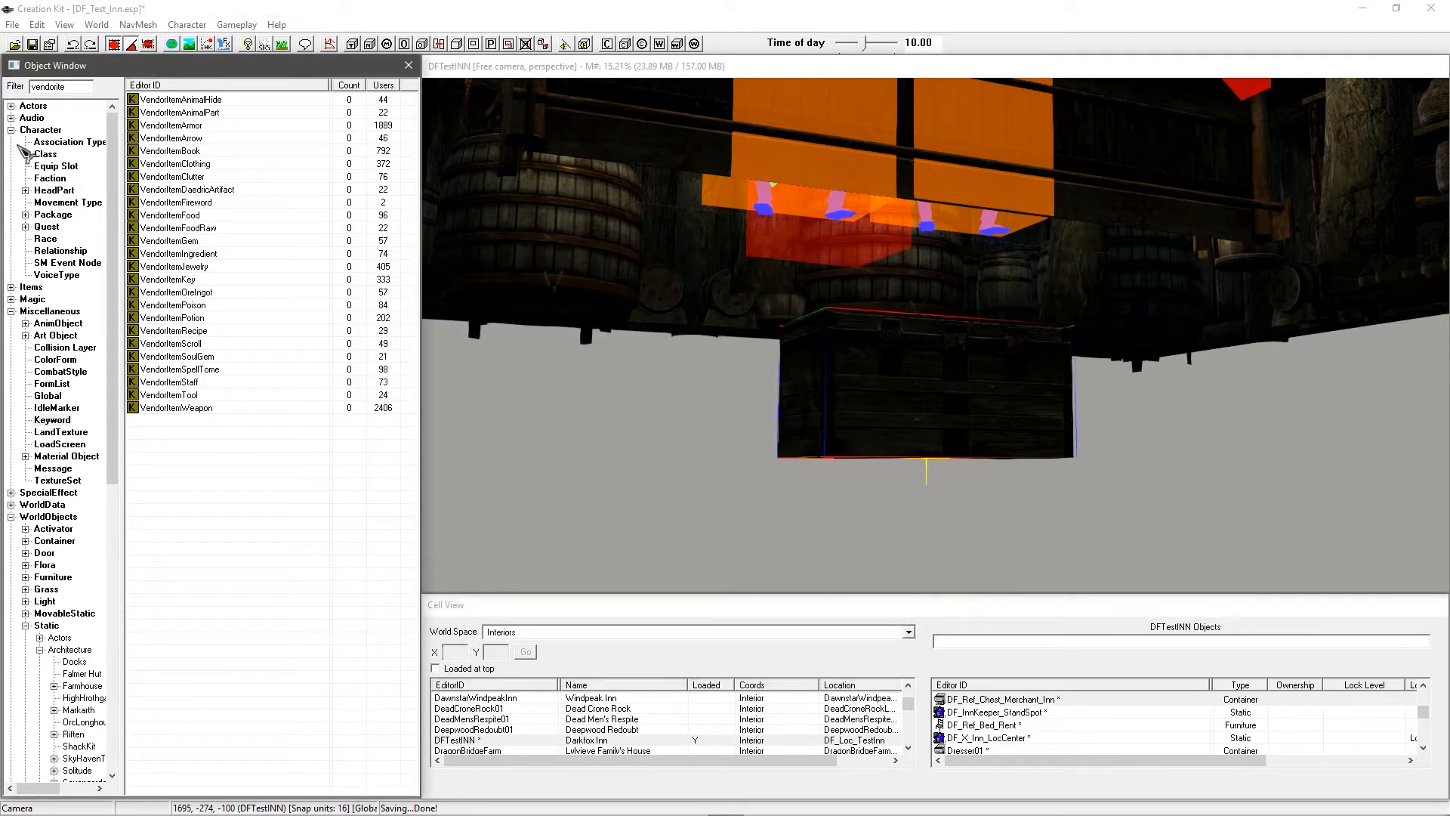
# Step: List the actors in the object list filtered by df and bring the inn's bar counter into view
pyautogui.click(11, 129)
pyautogui.click(12, 105)
pyautogui.click(39, 118)
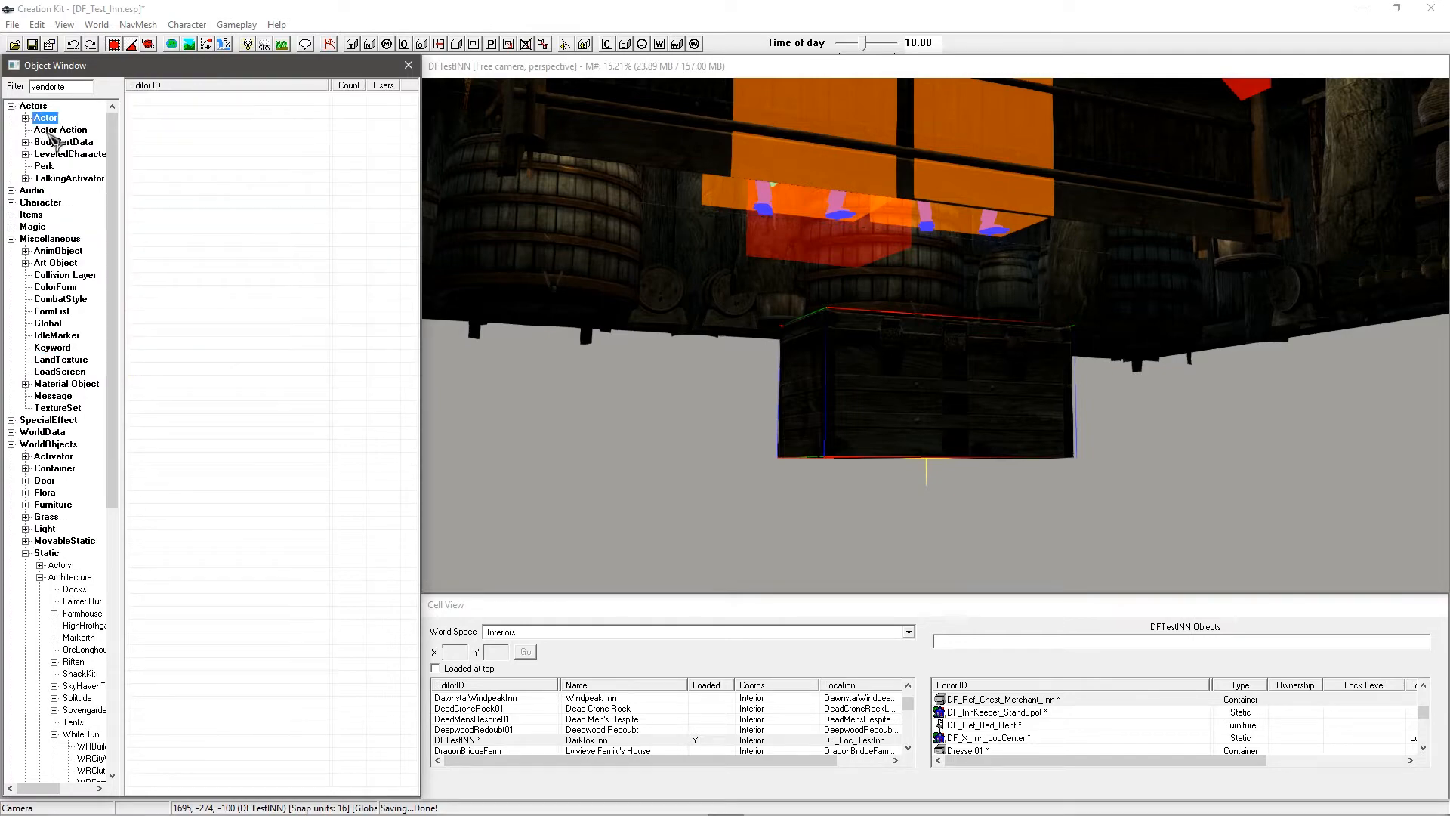
pyautogui.keyDown('shift'); pyautogui.moveTo(727, 253); pyautogui.dragTo(820, 315, button='middle'); pyautogui.keyUp('shift')
pyautogui.scroll(-4, 809, 302)
pyautogui.scroll(3, 820, 314)
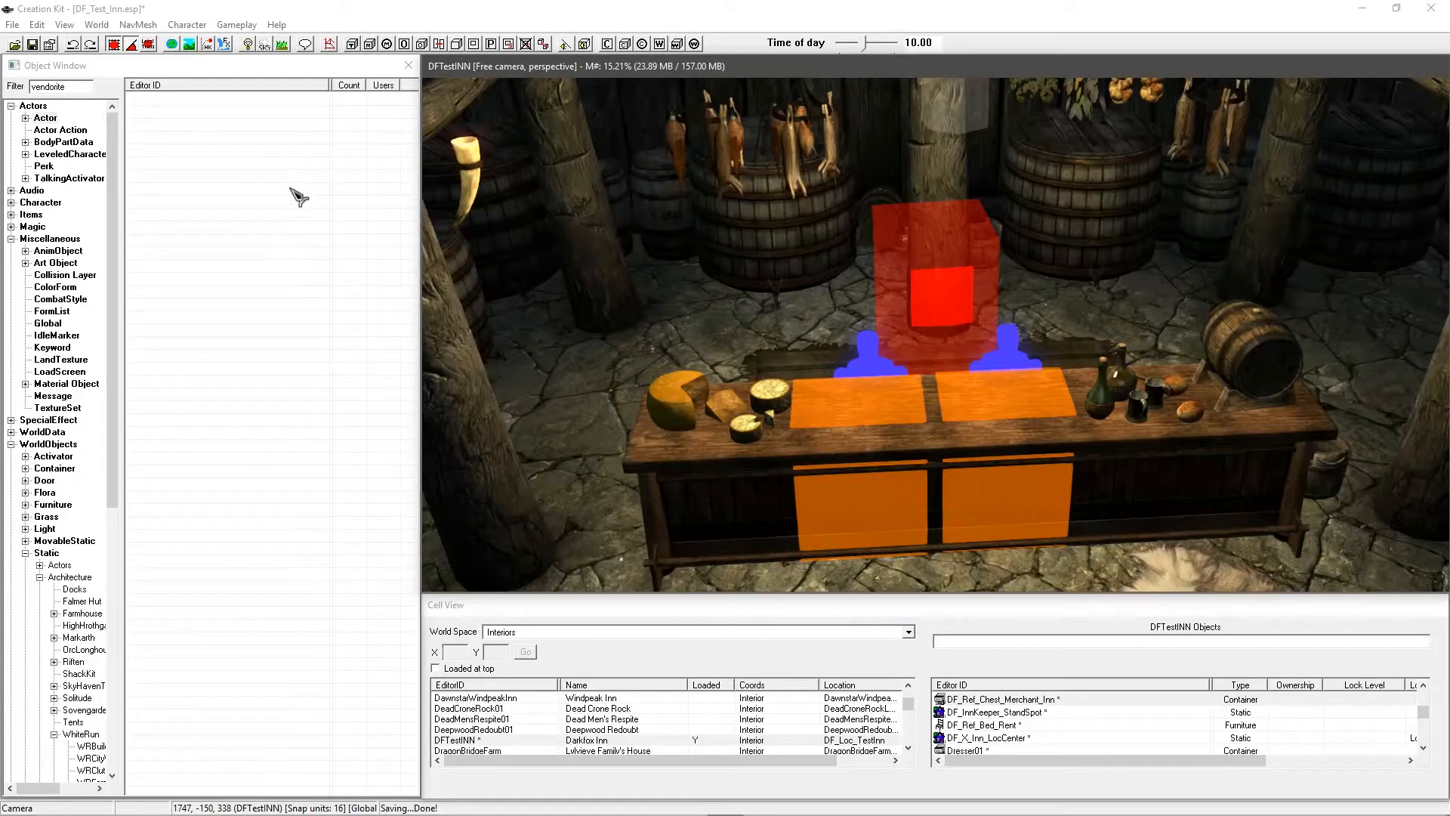
pyautogui.click(294, 192)
pyautogui.doubleClick(70, 88)
pyautogui.write('df')
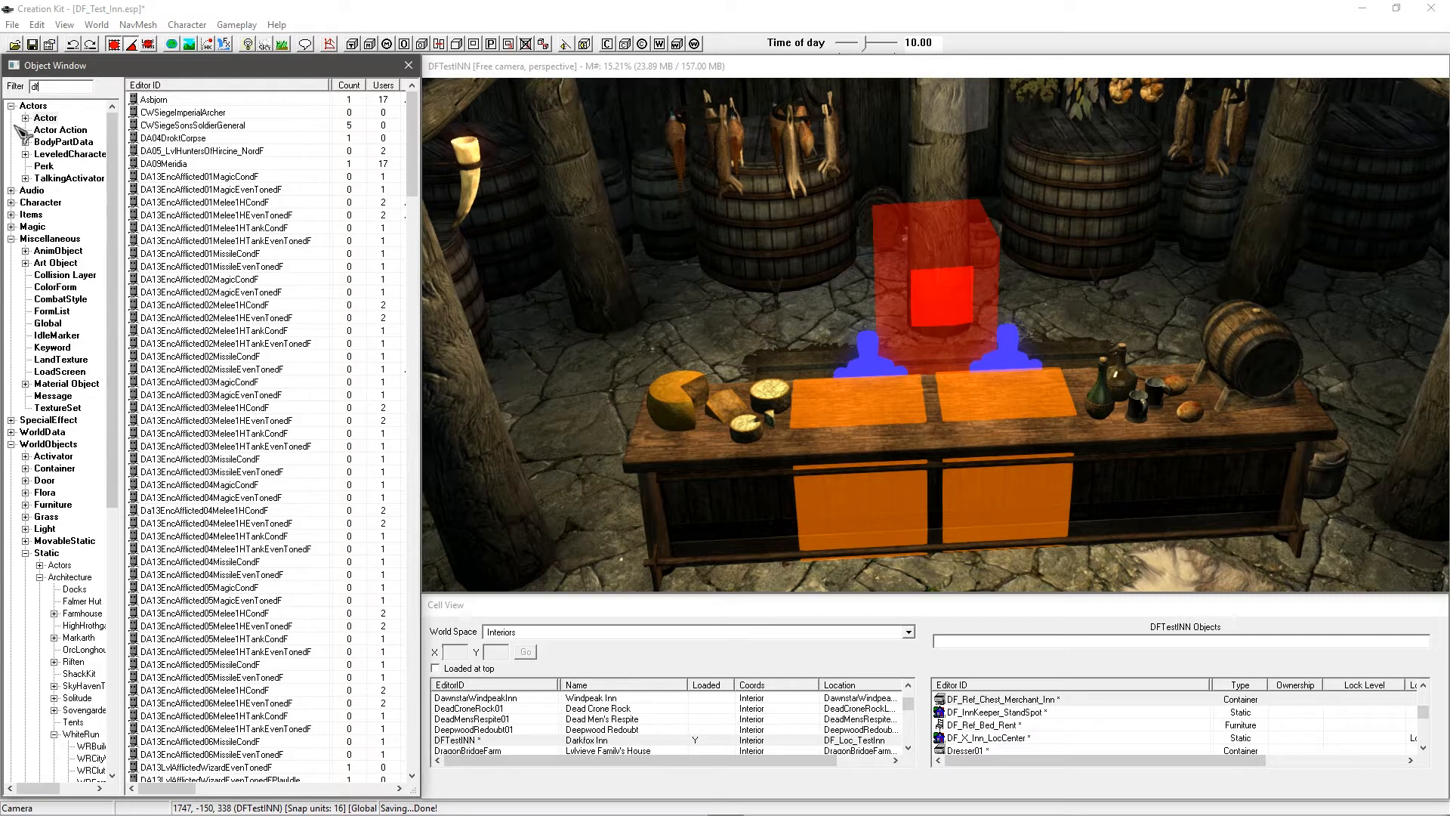
# Step: Create an essential, unique actor with the ID DF_Actor_BarneyBlue, the name Barney Blue and the short name Barney
pyautogui.rightClick(185, 164)
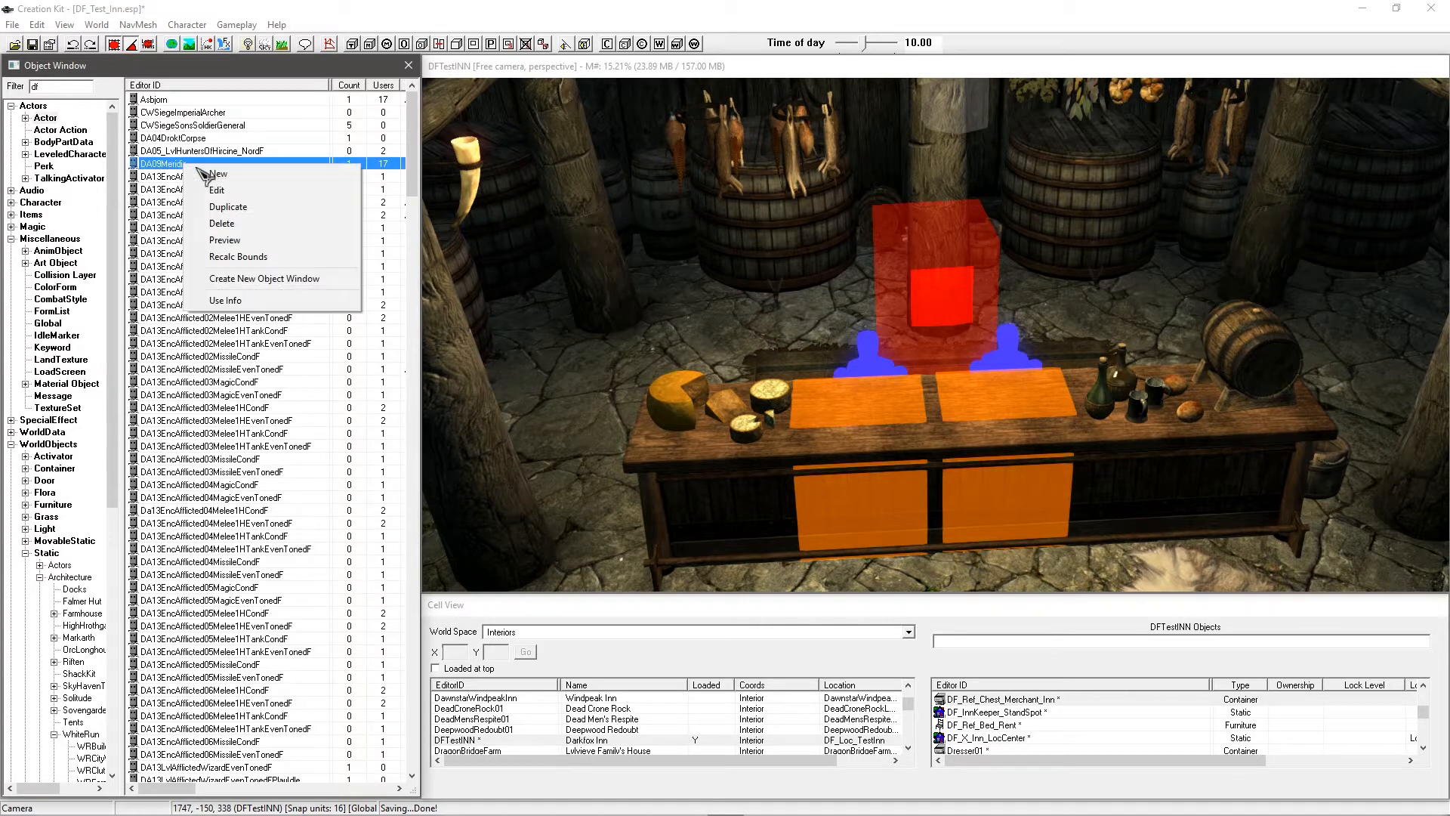
pyautogui.click(240, 175)
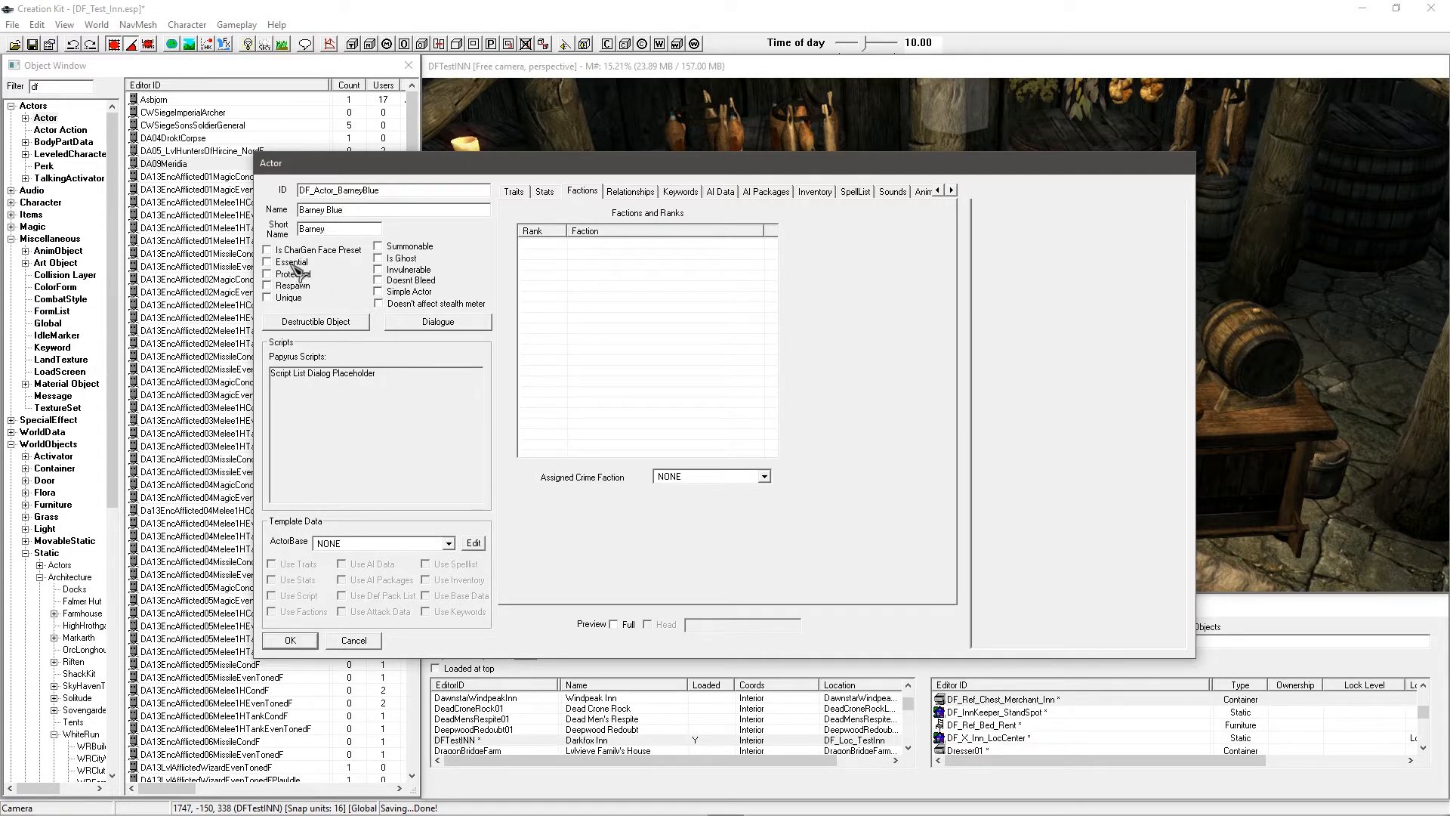
pyautogui.click(289, 298)
pyautogui.click(292, 642)
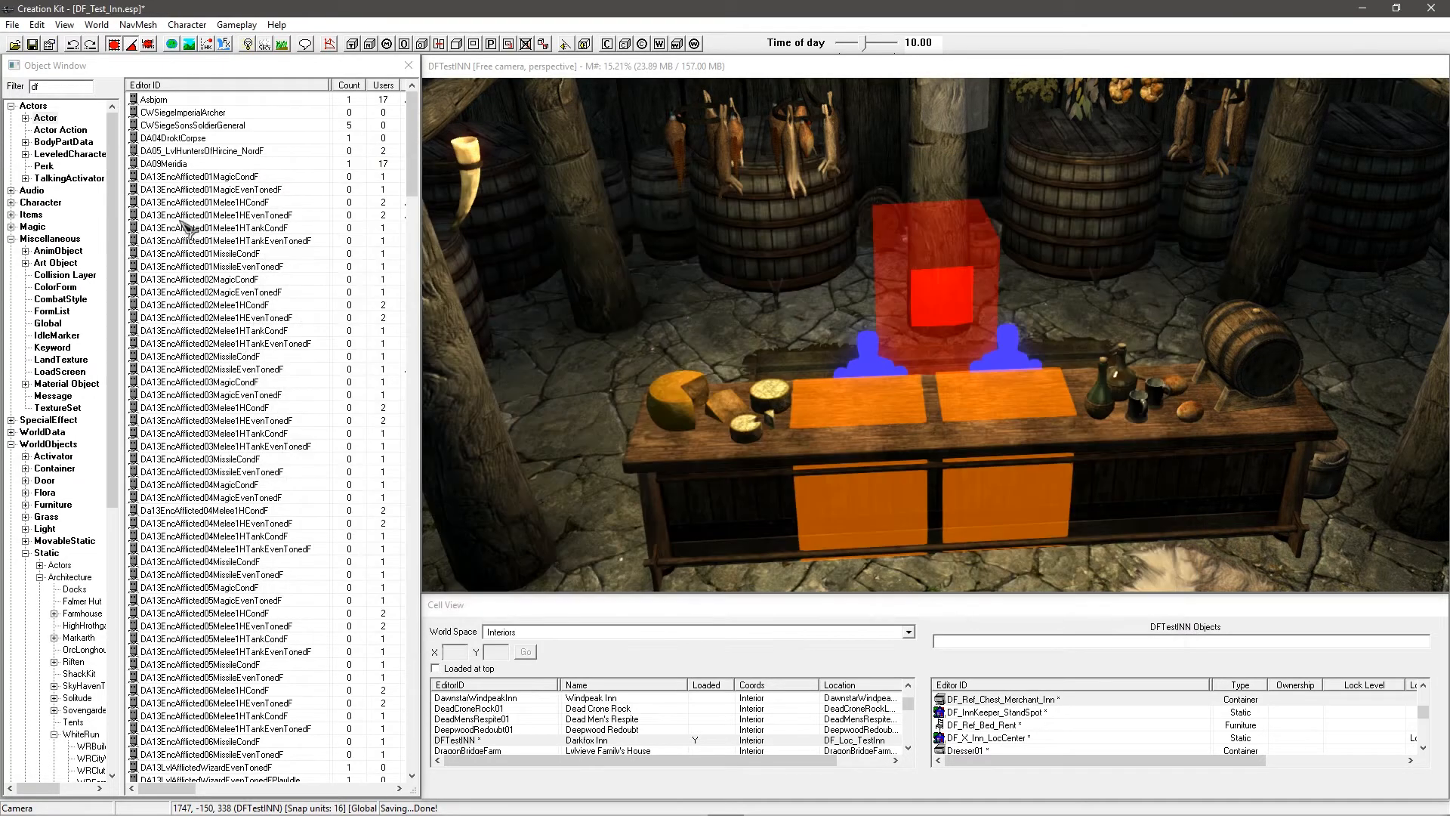
# Step: Reopen the DF_Actor_BarneyBlue actor and set its race to NordRace
pyautogui.click(185, 177)
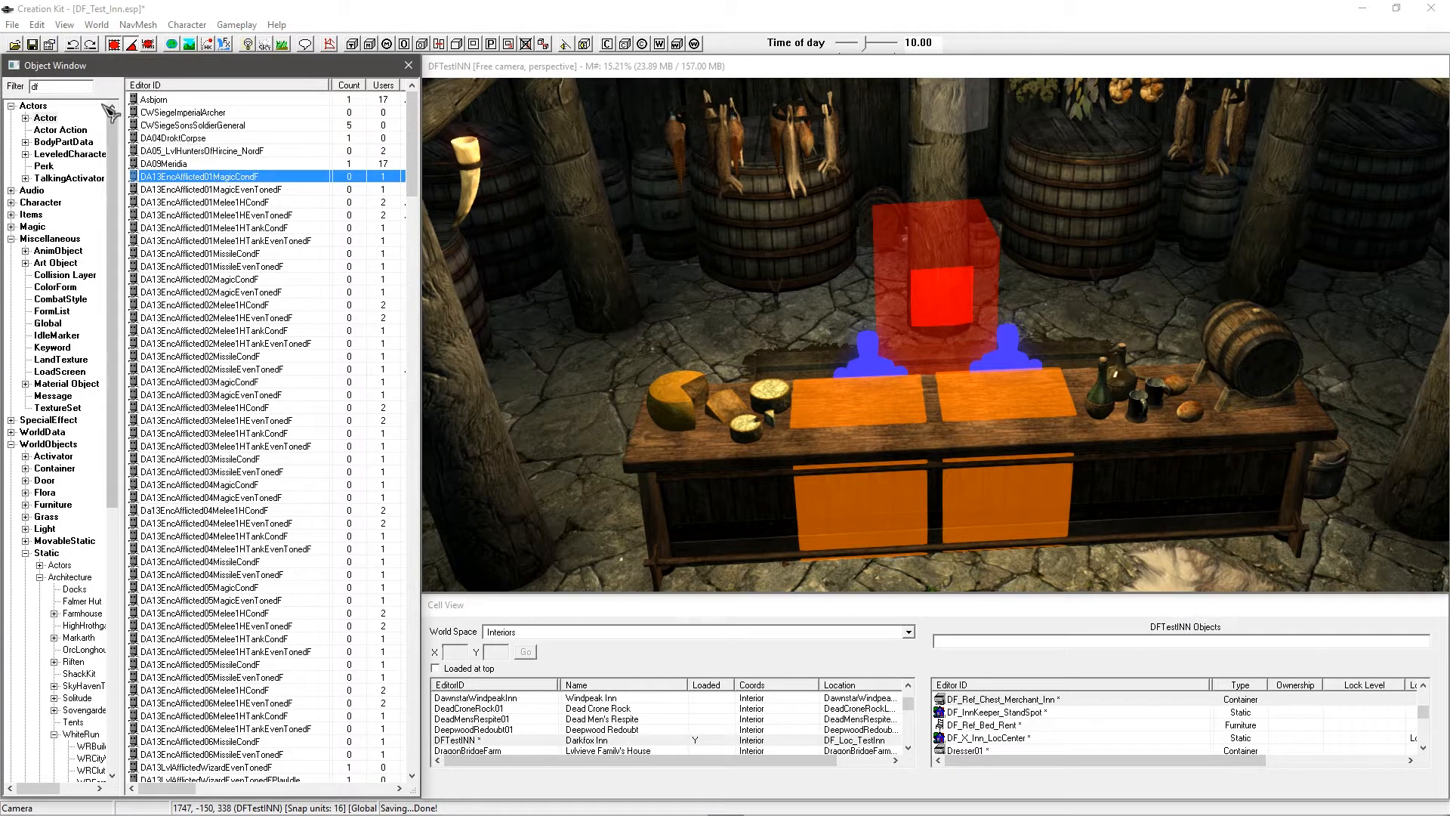
pyautogui.click(55, 87)
pyautogui.scroll(-15, 224, 293)
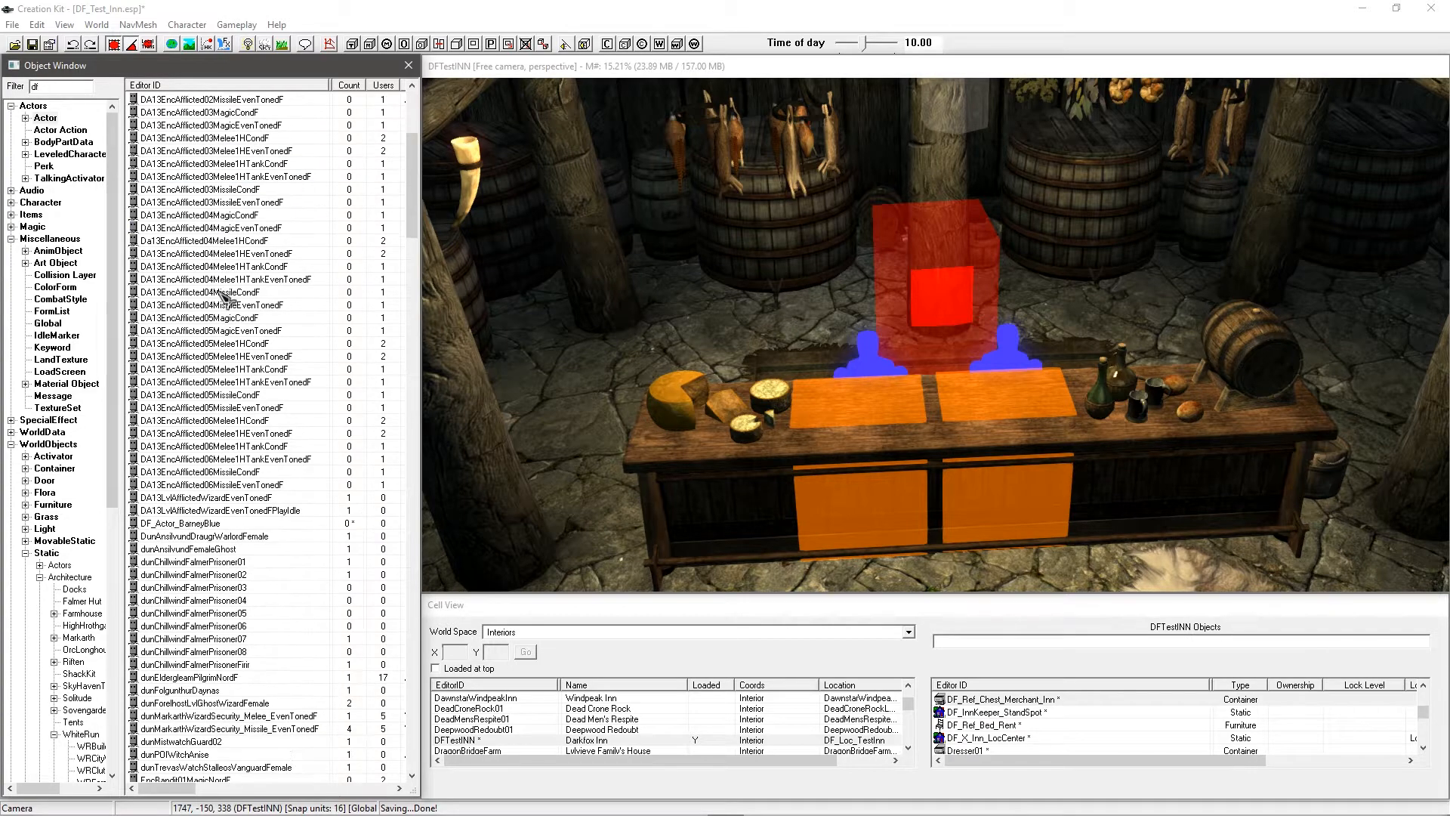
pyautogui.doubleClick(186, 216)
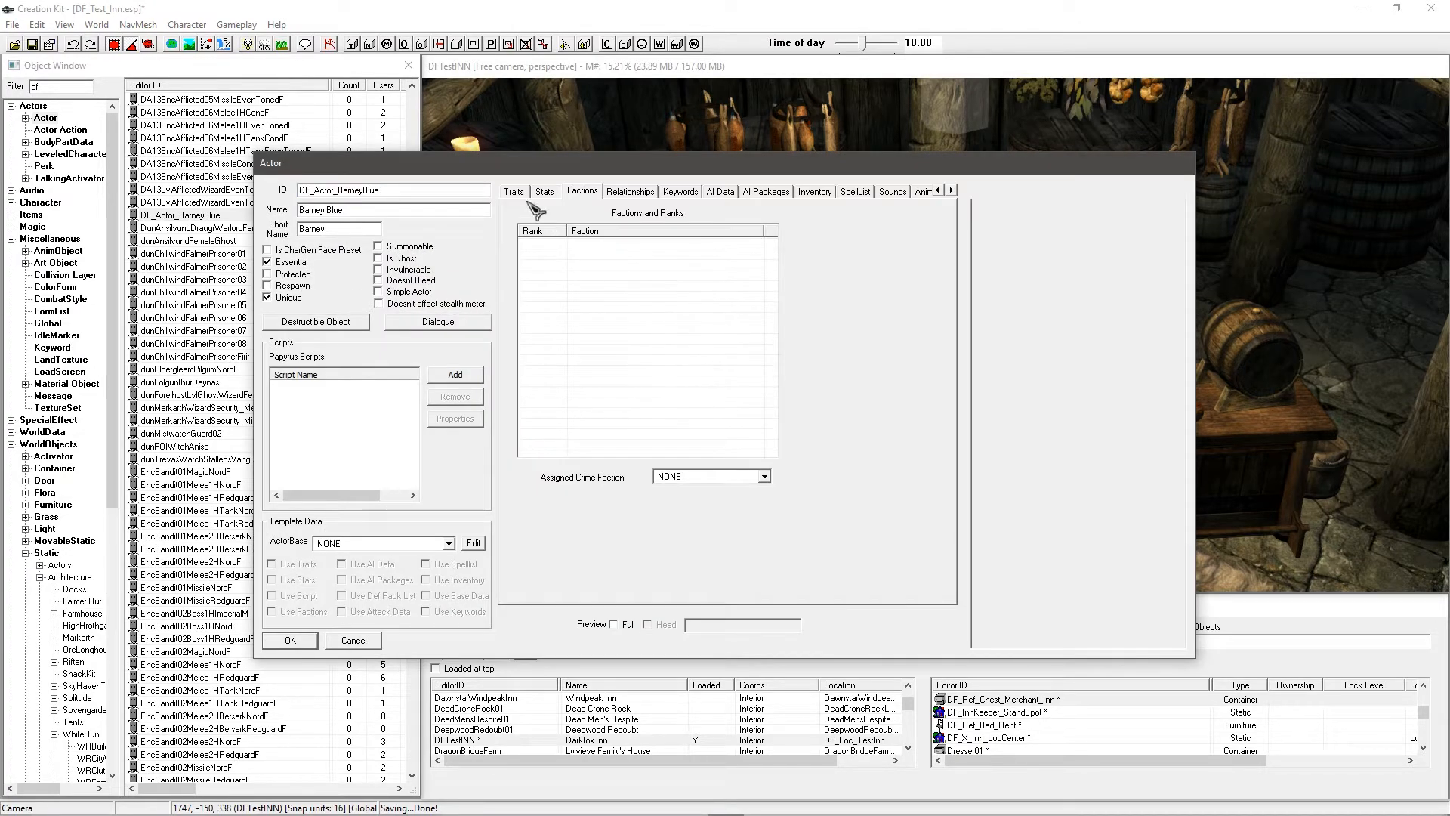
pyautogui.click(521, 191)
pyautogui.click(615, 230)
pyautogui.click(621, 236)
pyautogui.press('n')
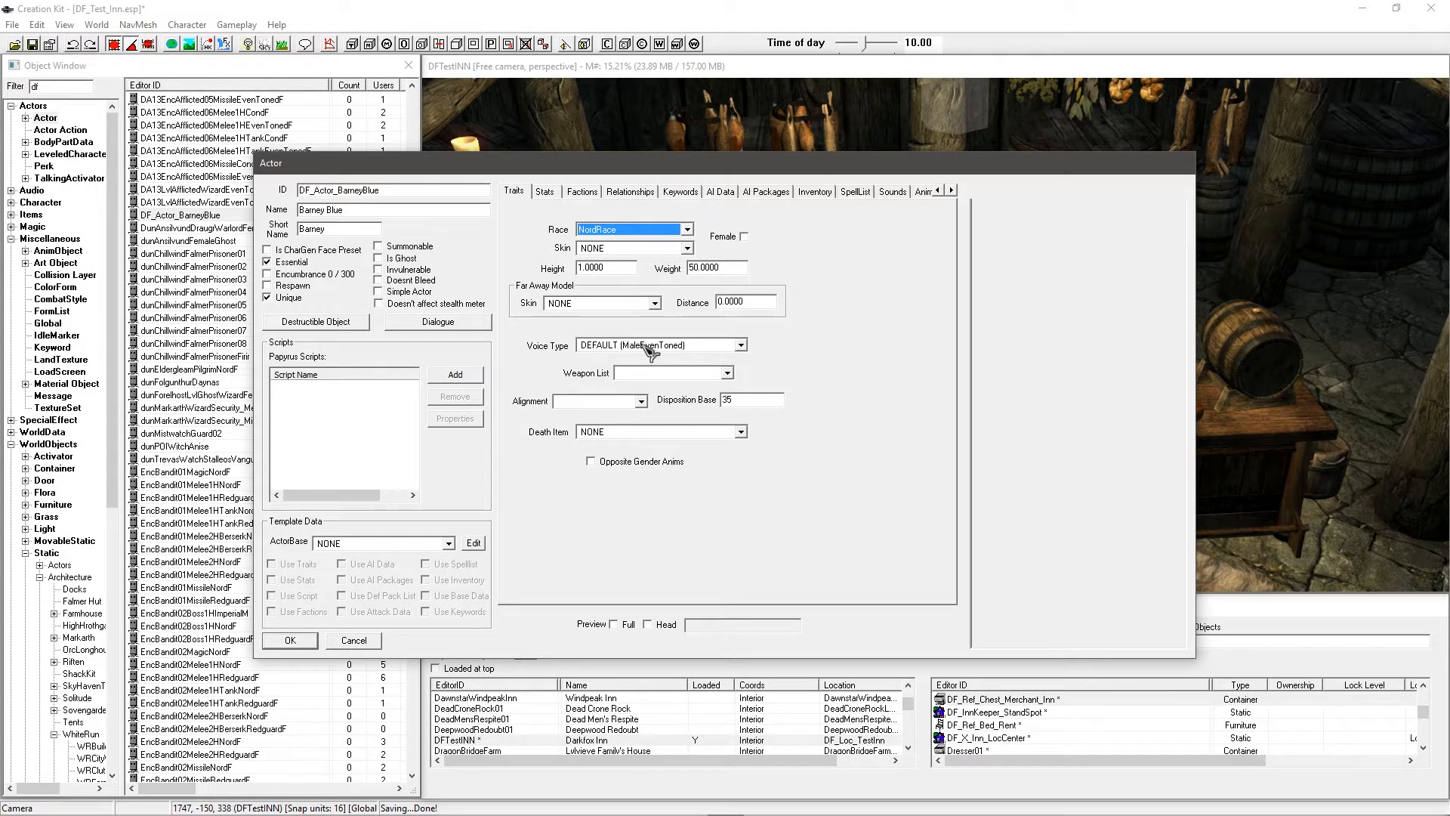
# Step: Look through the voice types available for the actor, keeping the default MaleEvenToned
pyautogui.click(589, 346)
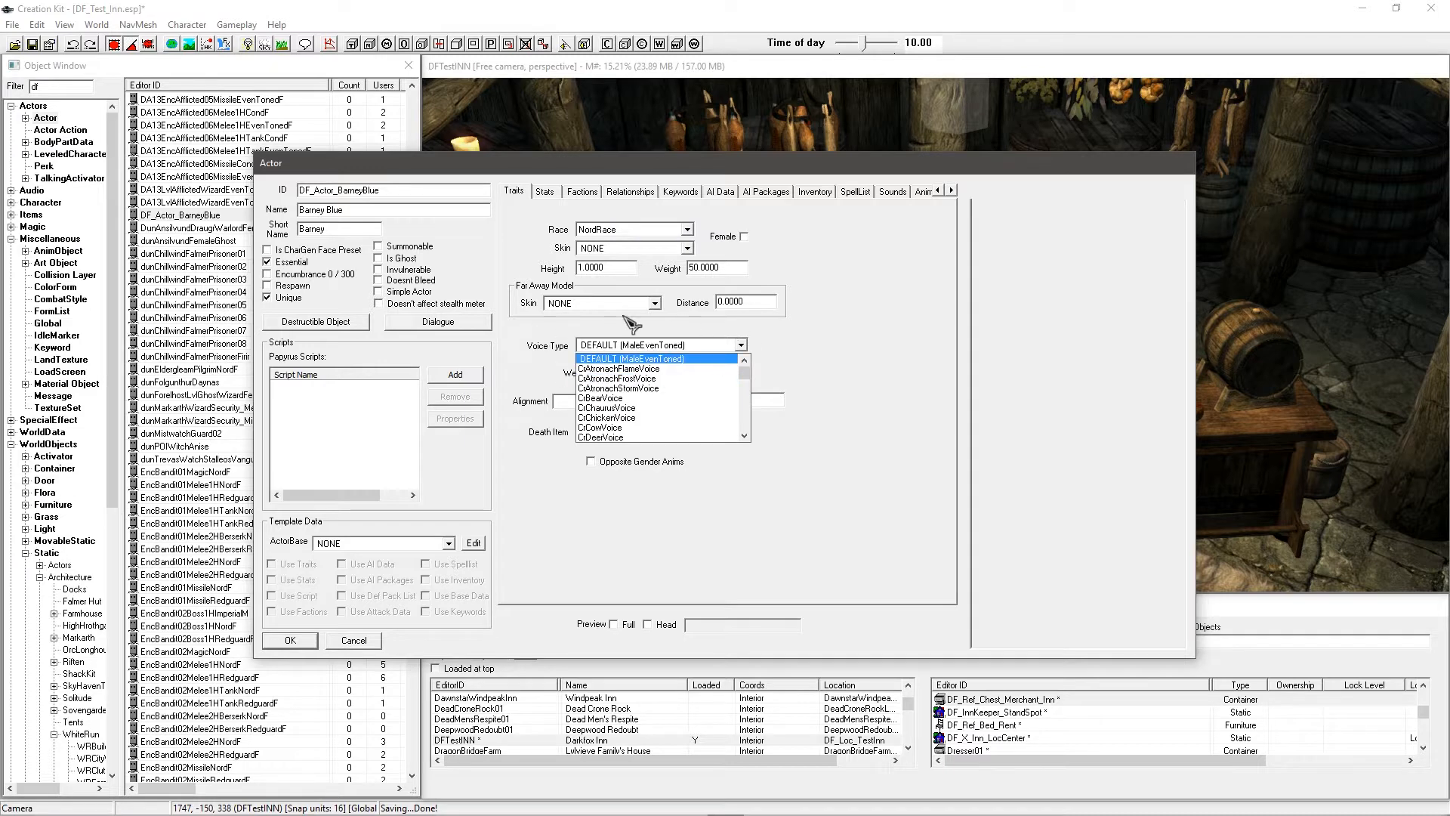
pyautogui.click(623, 345)
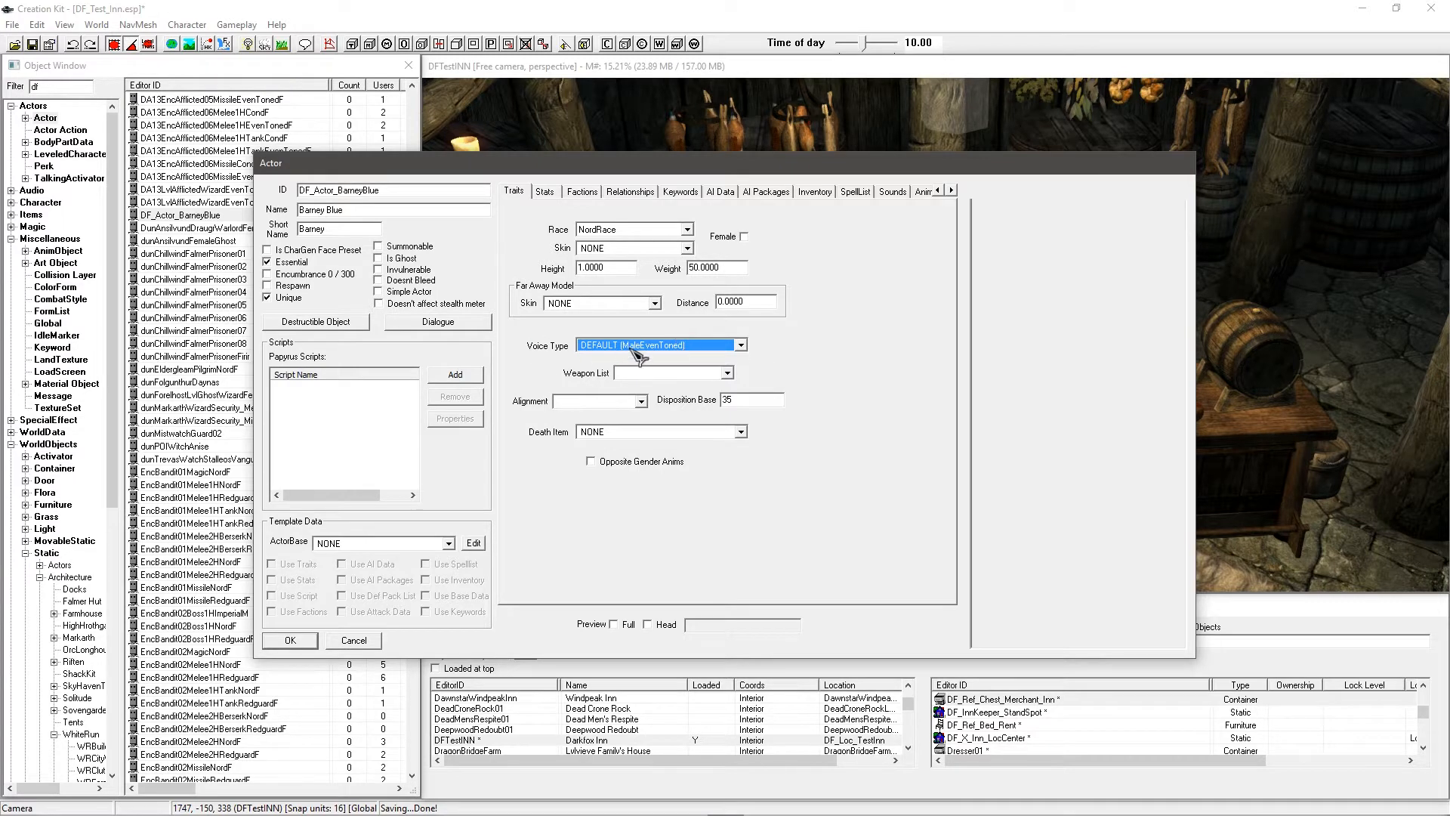
pyautogui.moveTo(450, 175); pyautogui.dragTo(542, 201)
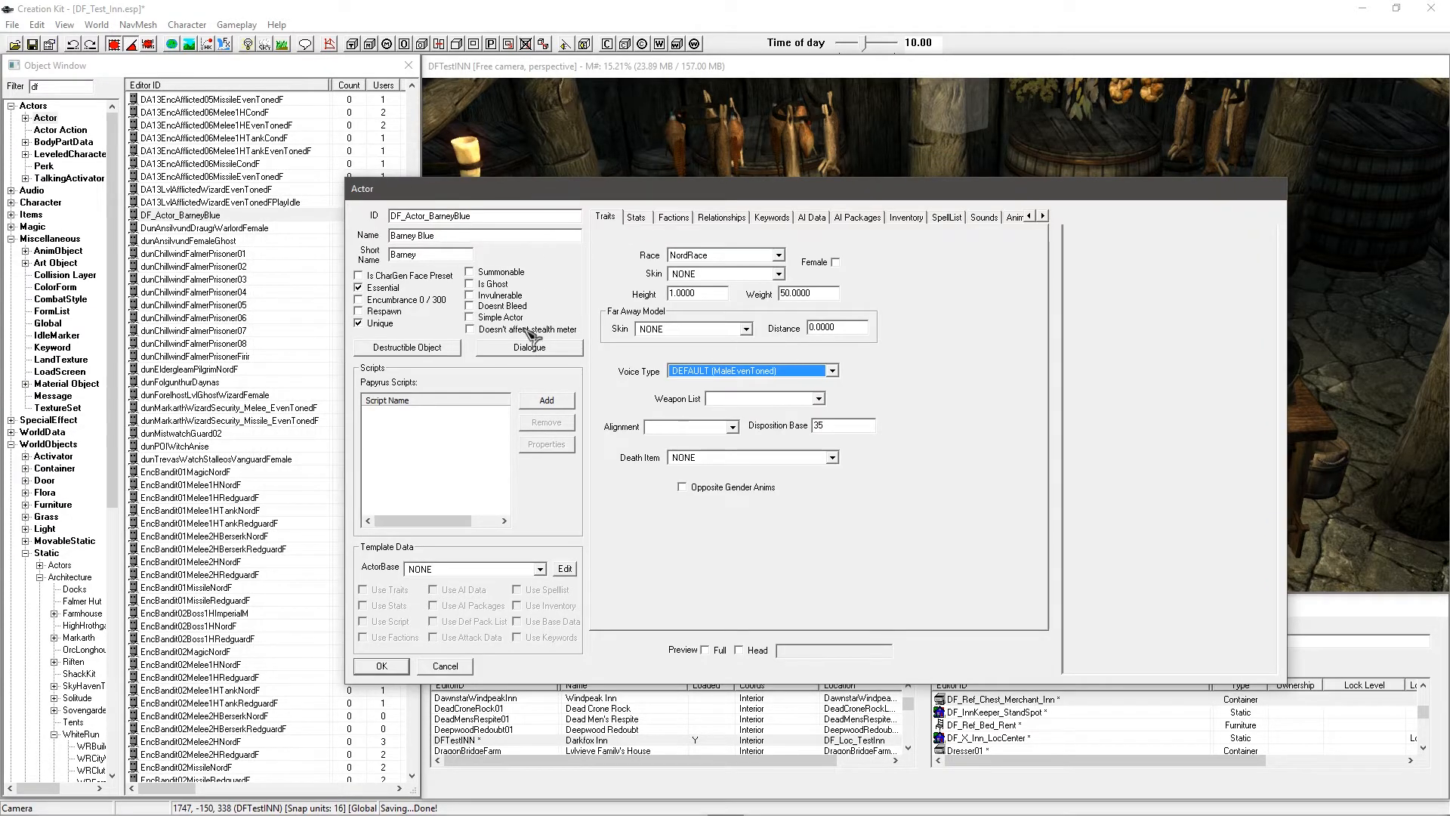
pyautogui.click(699, 371)
pyautogui.scroll(-3, 755, 406)
pyautogui.click(831, 371)
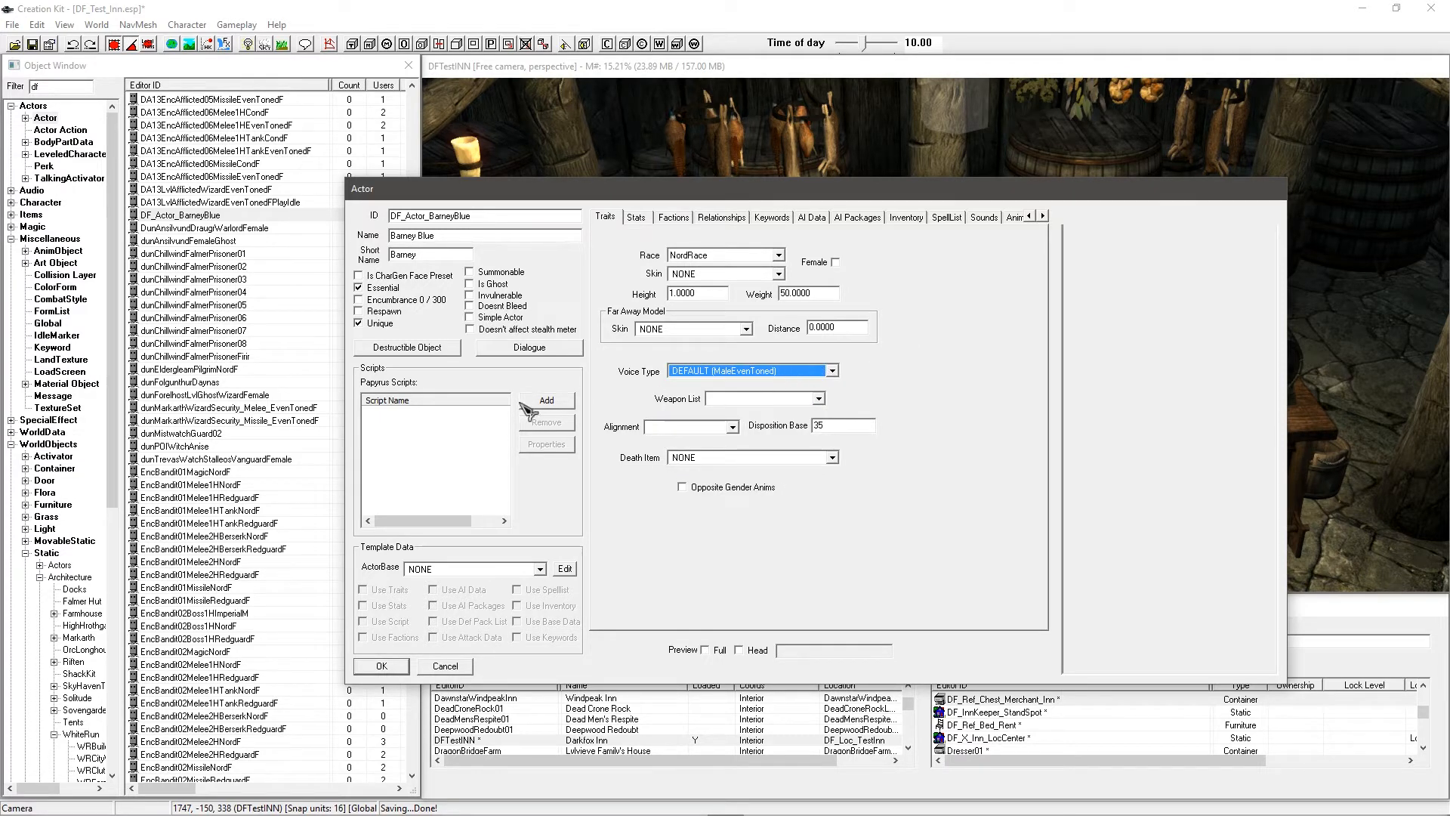
# Step: Filter the object list by voice and find the VoicesTownInnkeeper entry among the form lists
pyautogui.click(58, 87)
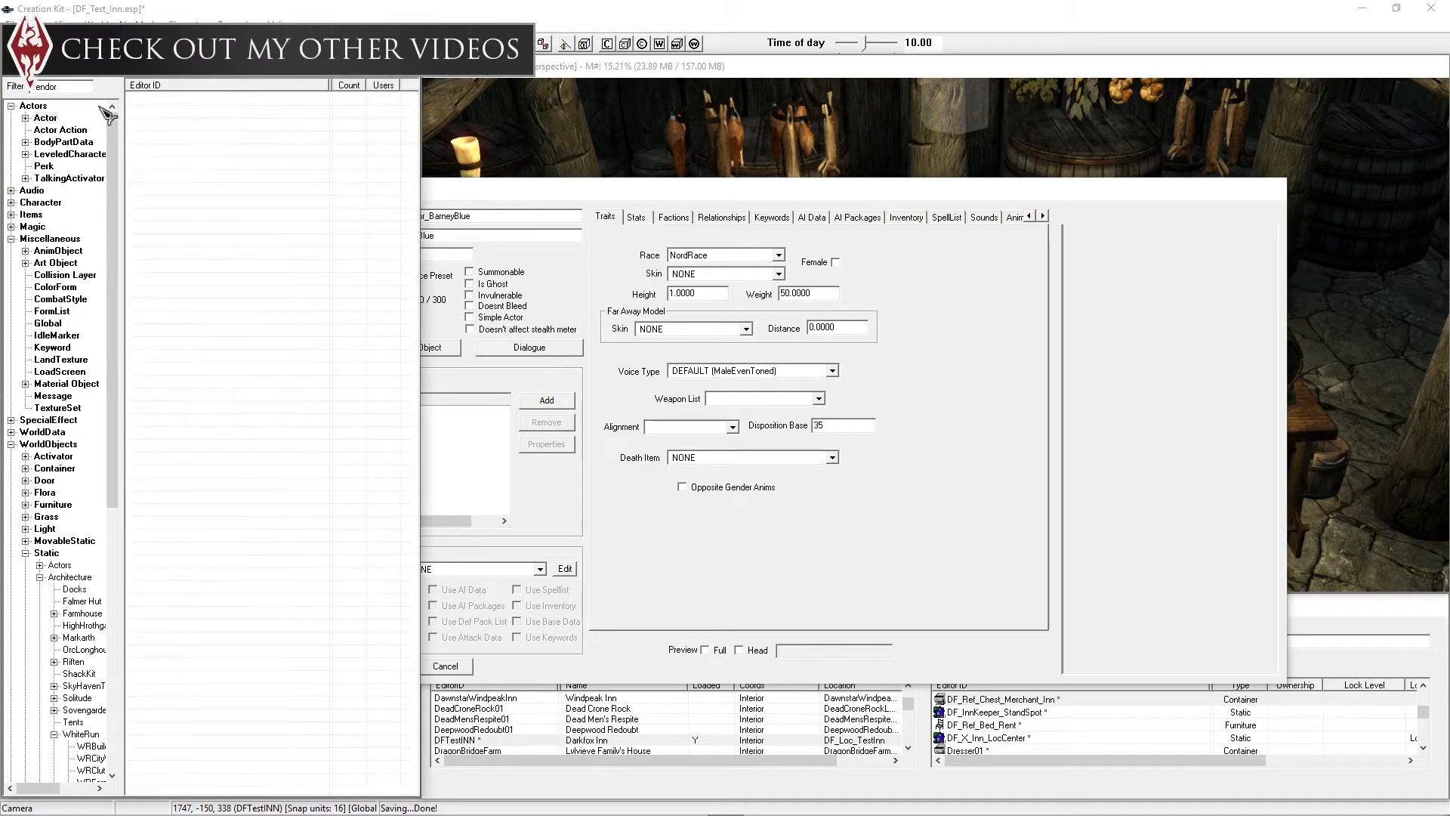
pyautogui.write('voice')
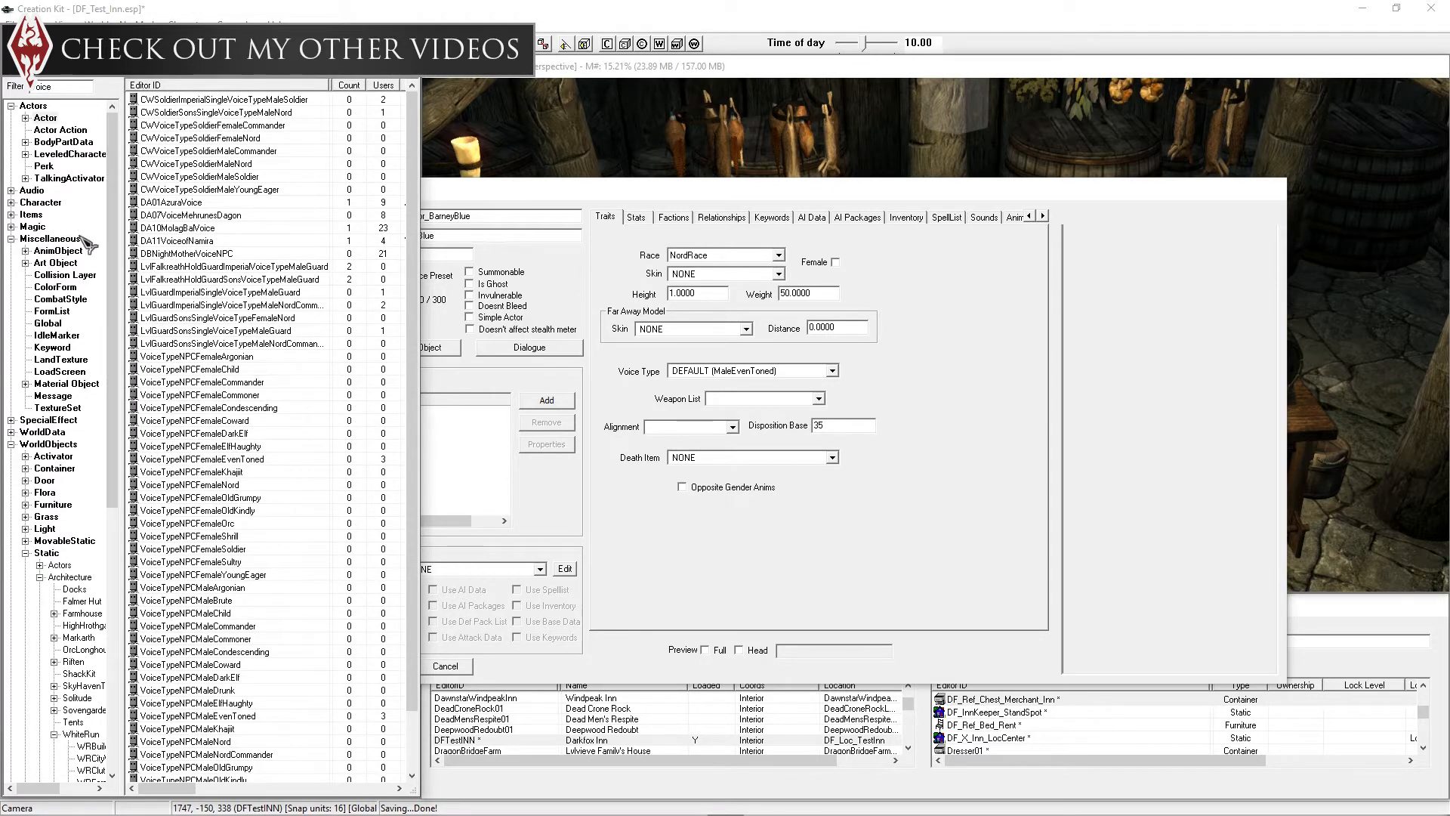
pyautogui.click(60, 312)
pyautogui.scroll(-7, 204, 317)
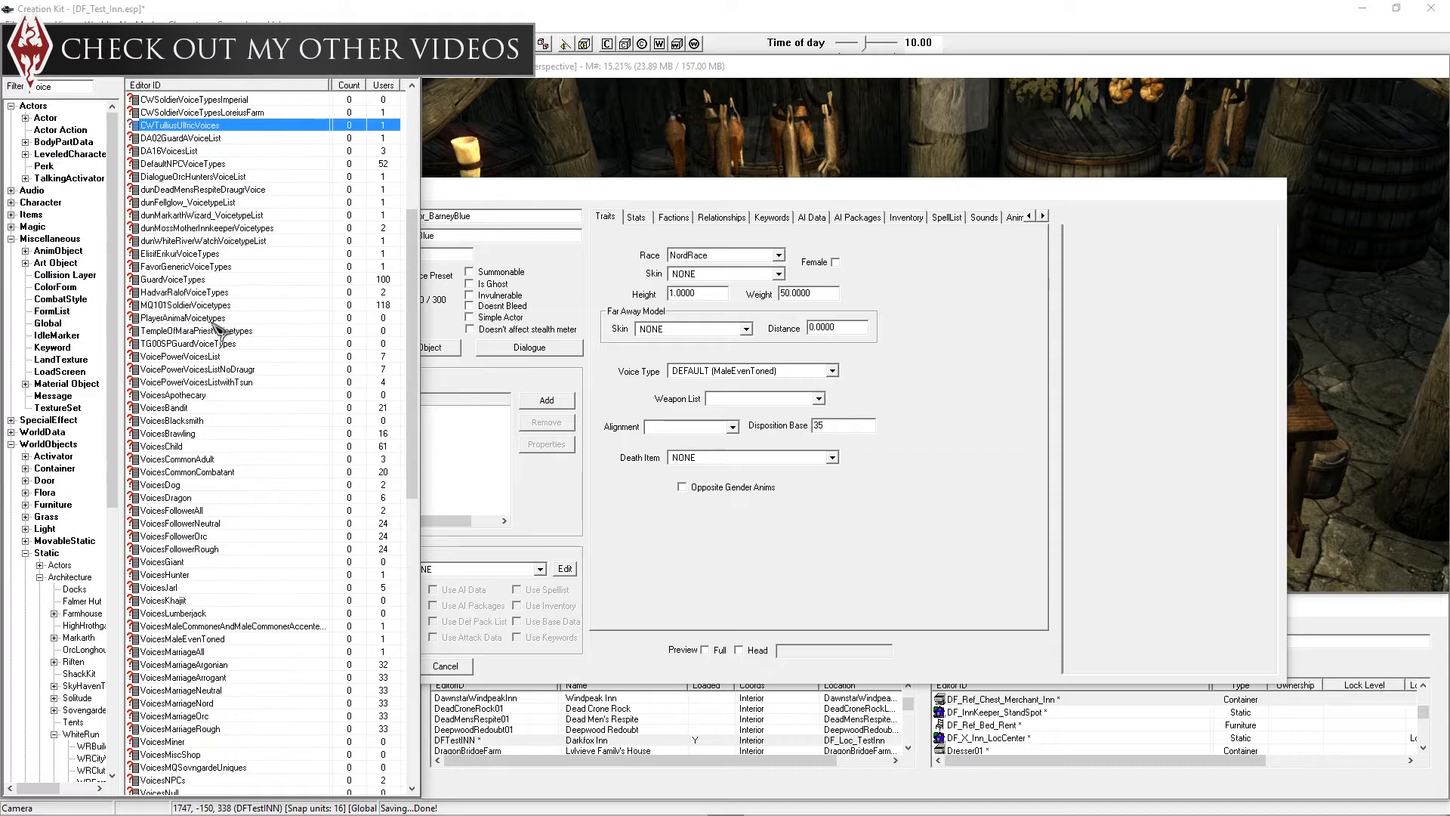
pyautogui.click(253, 420)
pyautogui.scroll(-3, 254, 423)
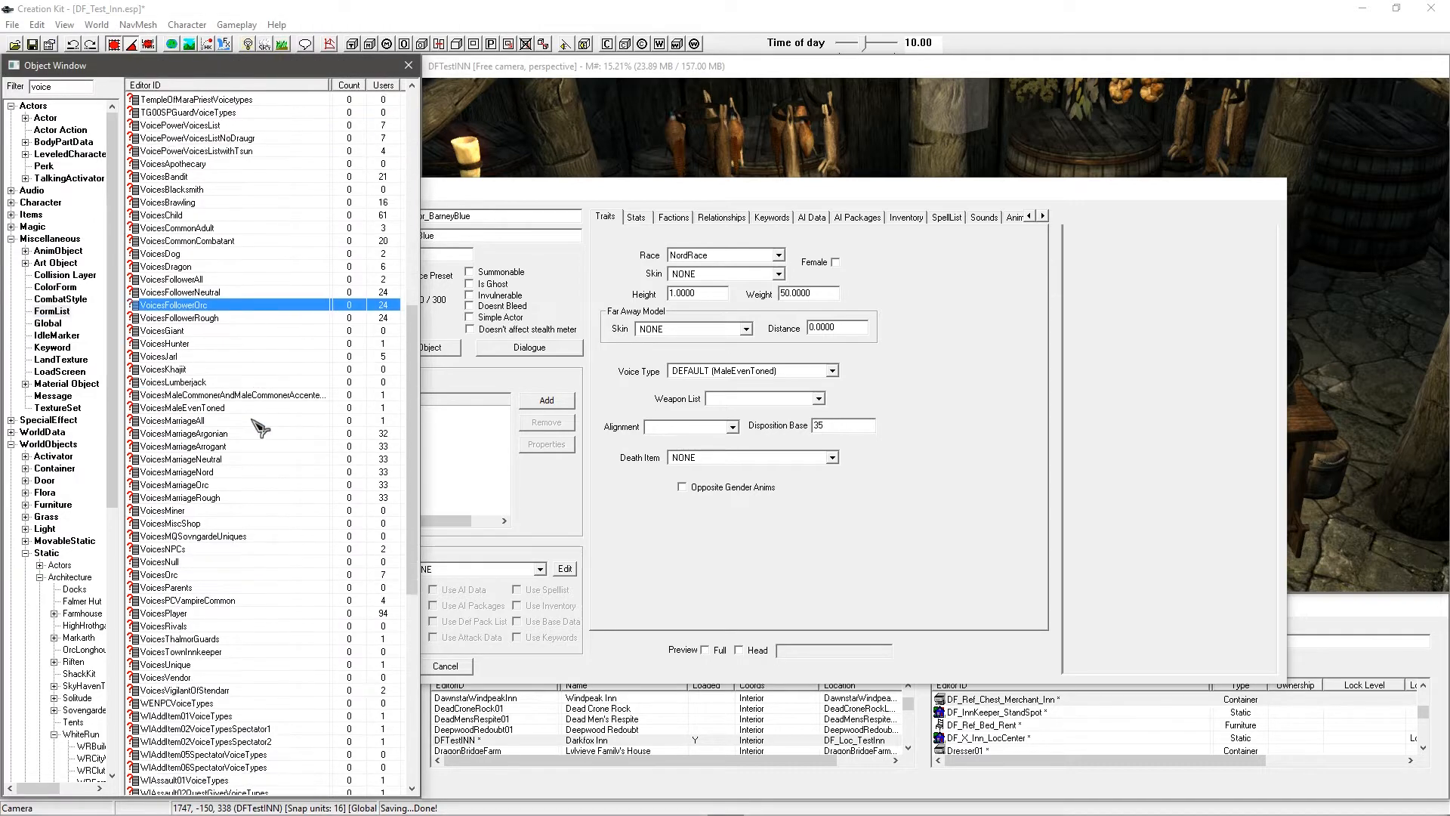
pyautogui.click(227, 382)
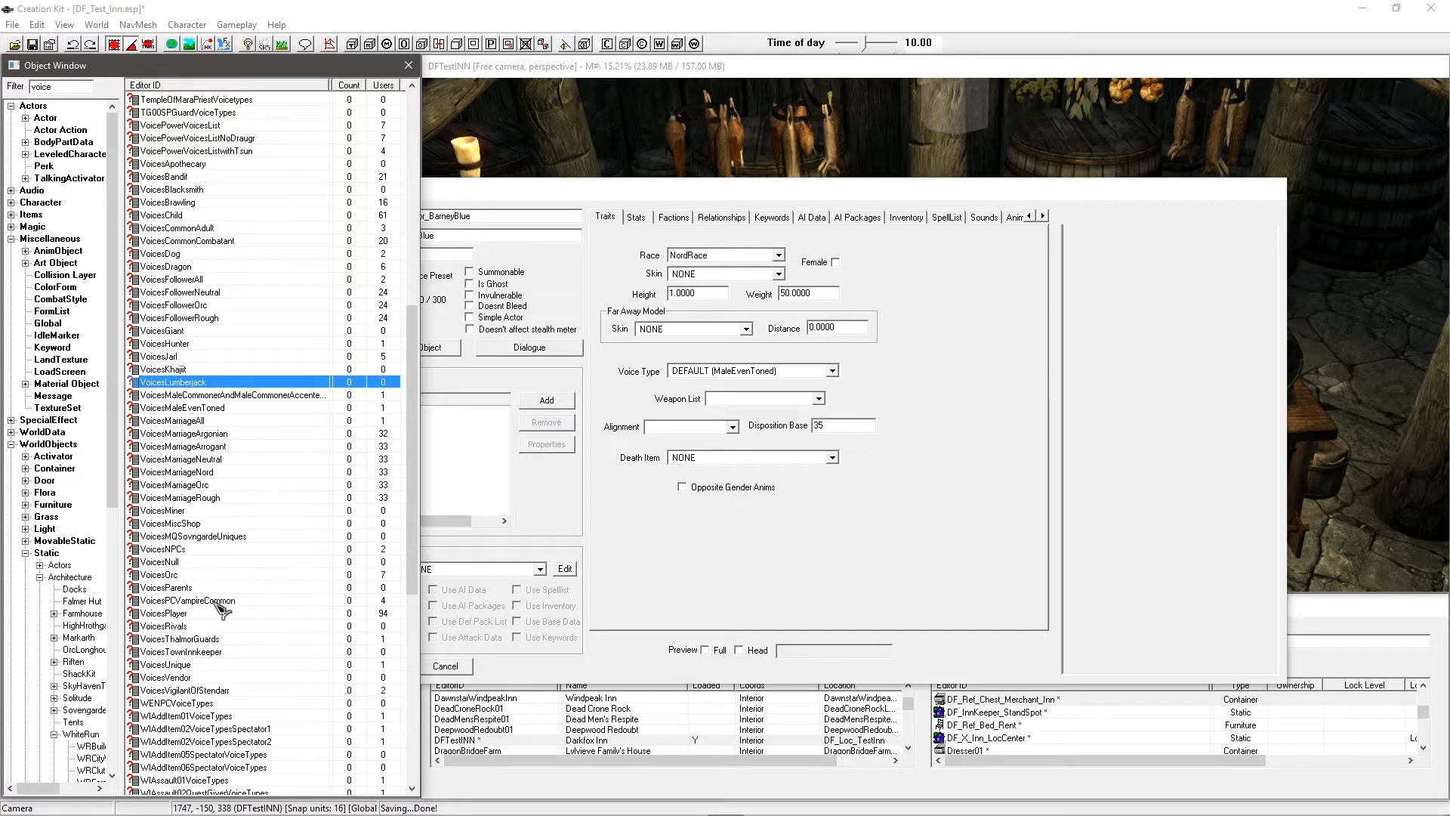
pyautogui.click(206, 652)
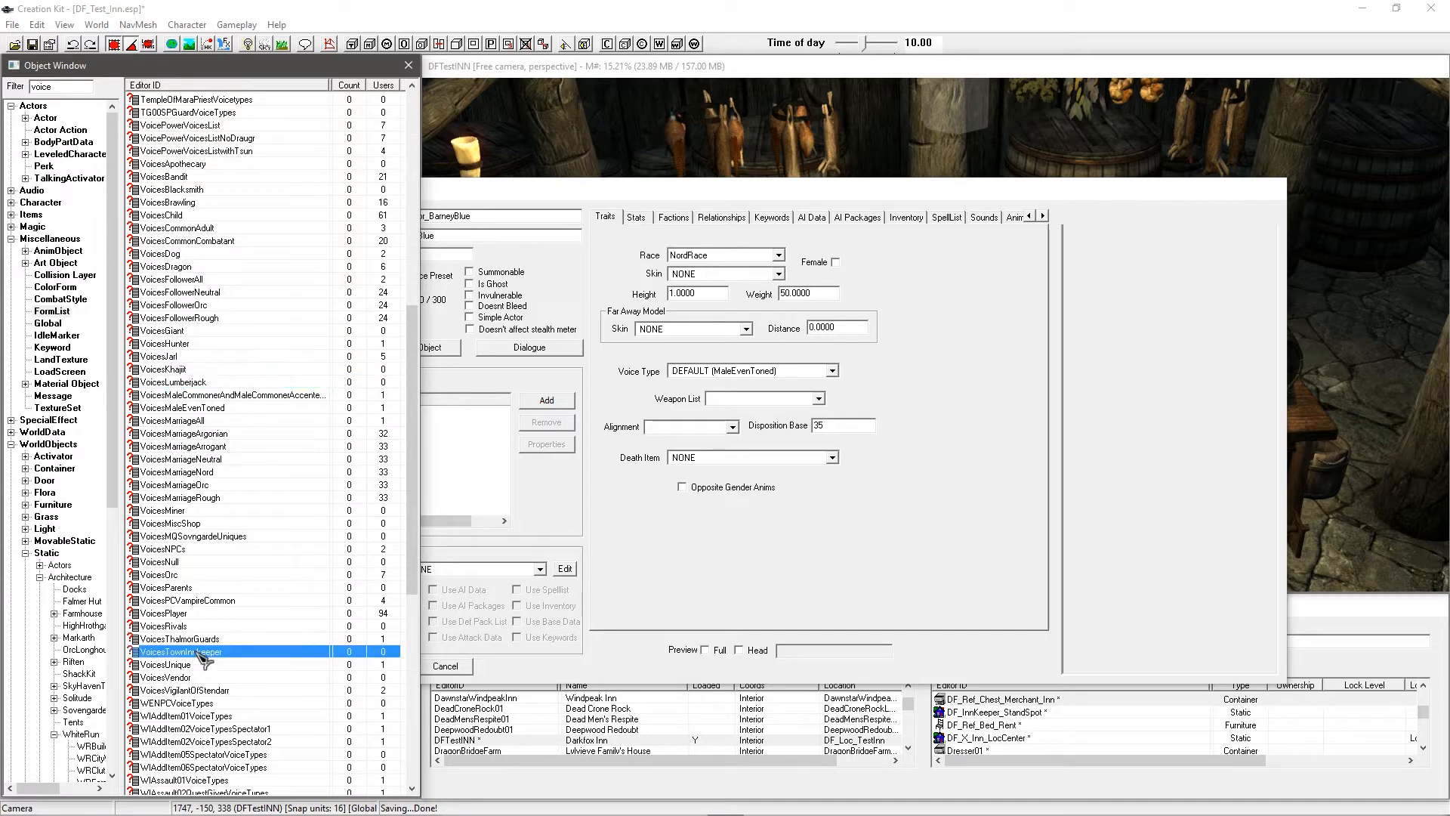
# Step: Open the VoicesTownInnkeeper form list, examine which voice types innkeepers can use, and close it
pyautogui.doubleClick(168, 651)
pyautogui.click(719, 394)
pyautogui.click(713, 337)
pyautogui.click(714, 347)
pyautogui.click(714, 358)
pyautogui.click(712, 368)
pyautogui.click(710, 384)
pyautogui.click(714, 357)
pyautogui.click(716, 347)
pyautogui.click(715, 338)
pyautogui.click(716, 346)
pyautogui.click(716, 357)
pyautogui.click(715, 368)
pyautogui.moveTo(712, 276); pyautogui.dragTo(441, 325)
pyautogui.click(450, 385)
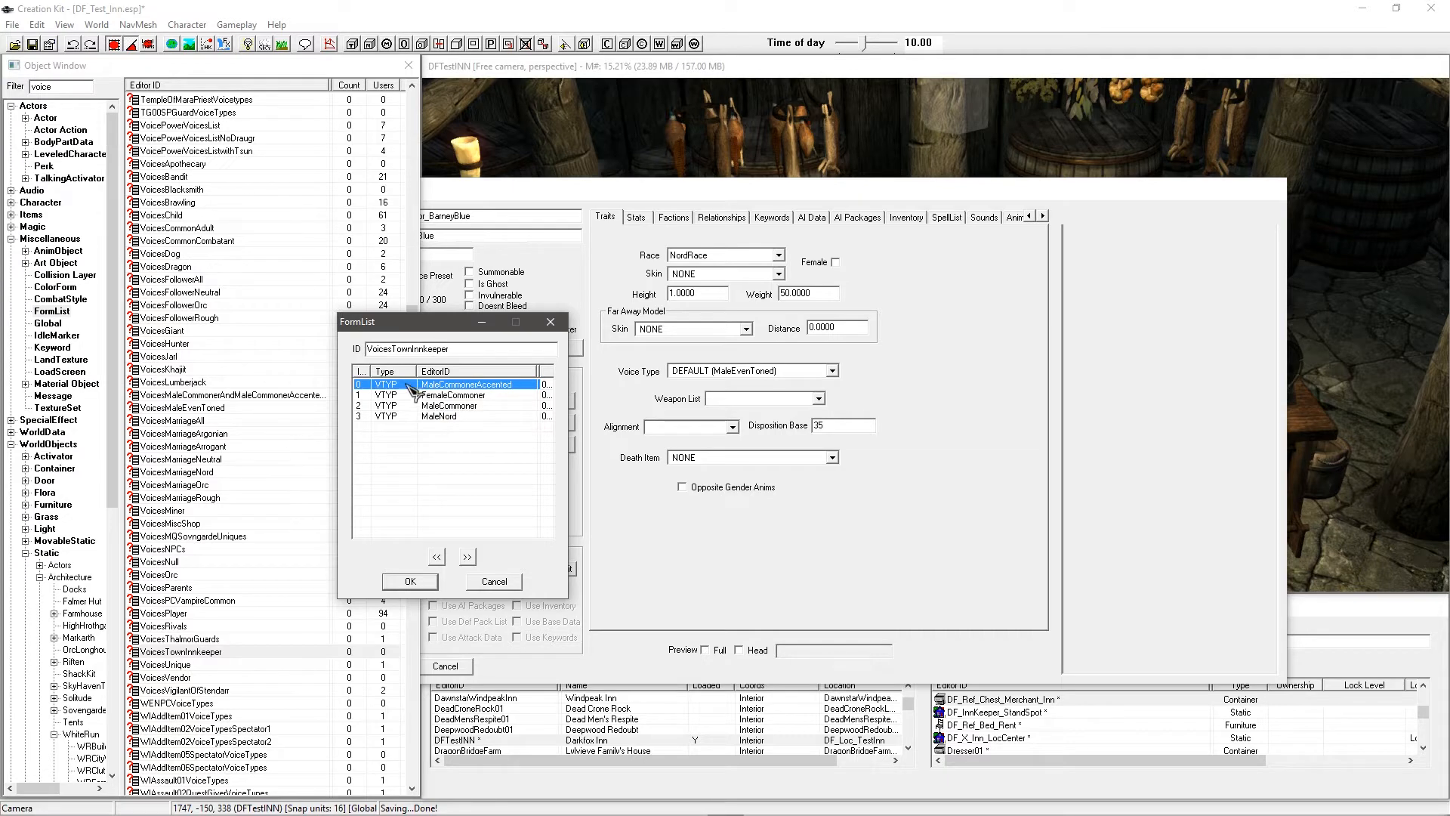
pyautogui.press('Down')
pyautogui.press('Down')
pyautogui.press('Down')
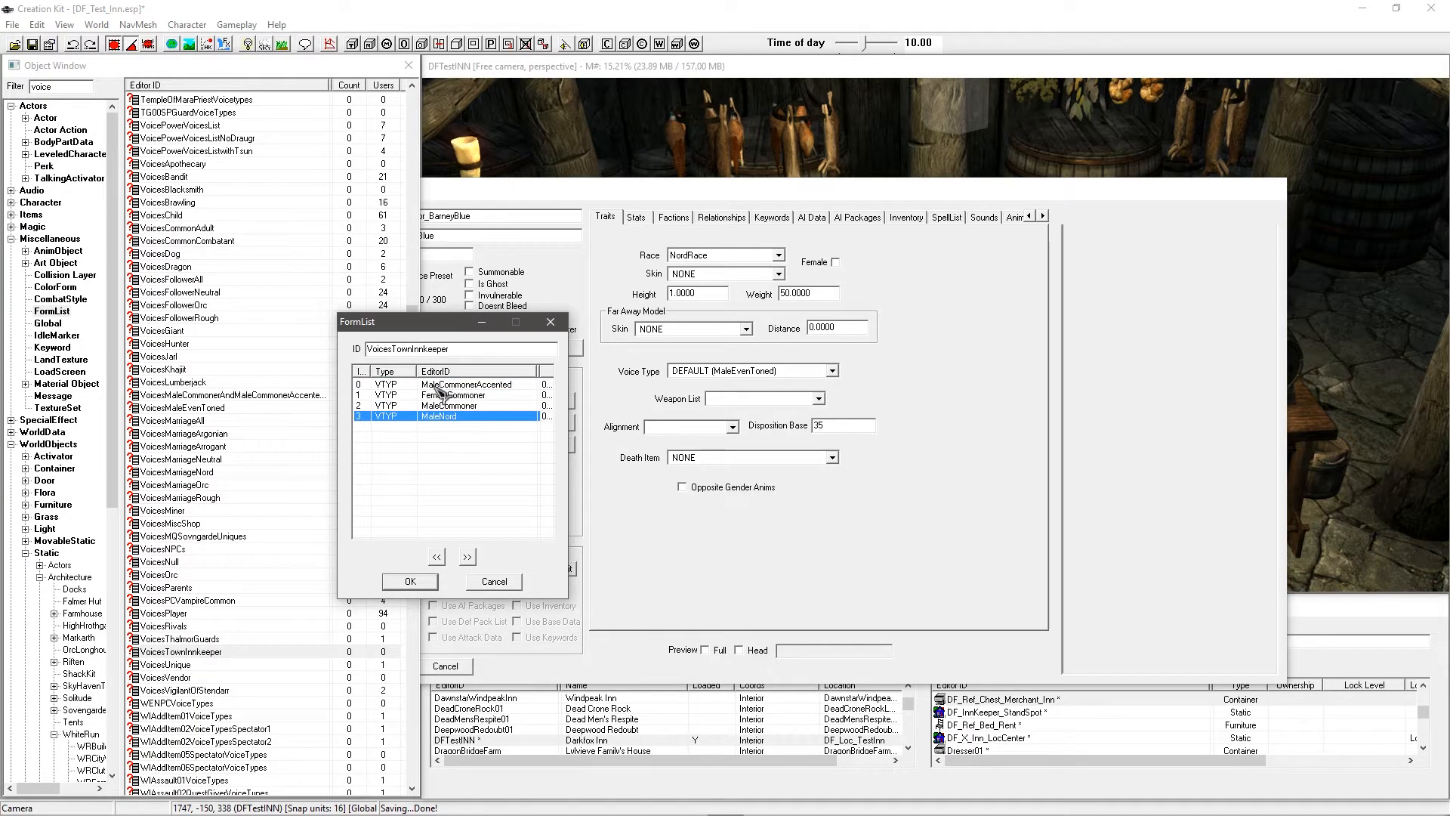
pyautogui.click(551, 324)
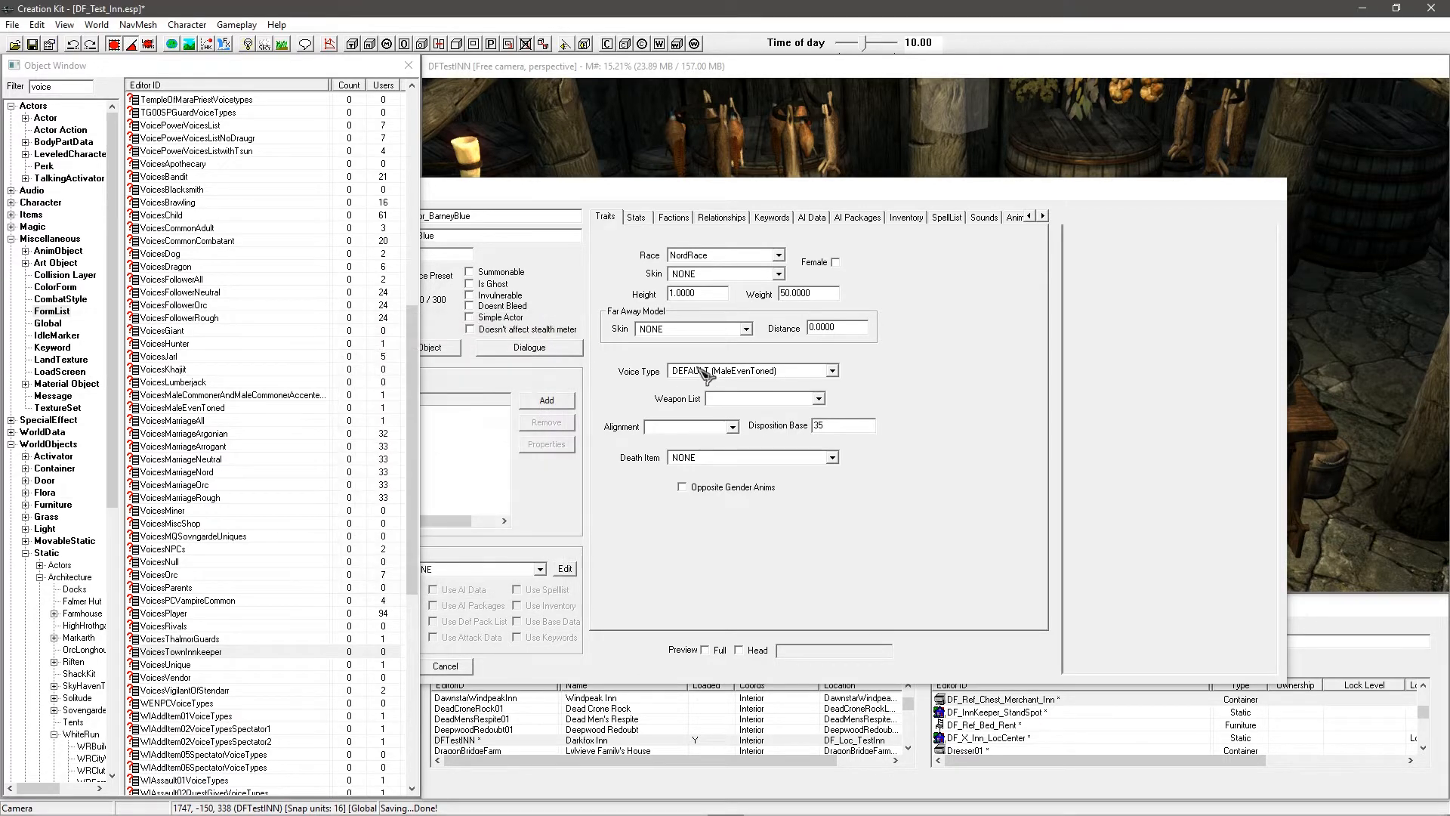
# Step: Set the actor's voice type to MaleCommonerAccented and its disposition base to 80
pyautogui.press('m')
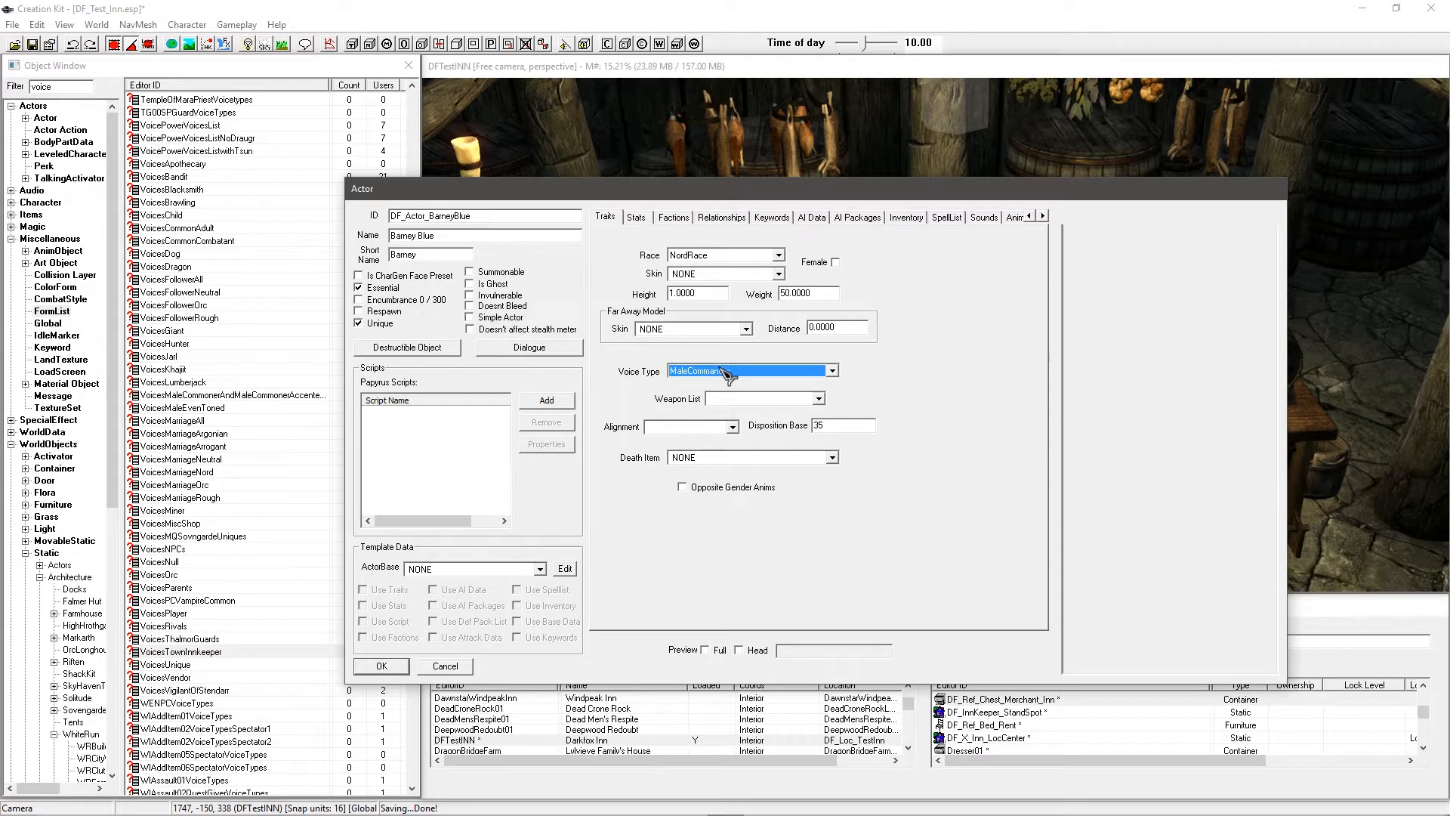
pyautogui.click(741, 373)
pyautogui.click(755, 404)
pyautogui.click(823, 427)
pyautogui.doubleClick(823, 427)
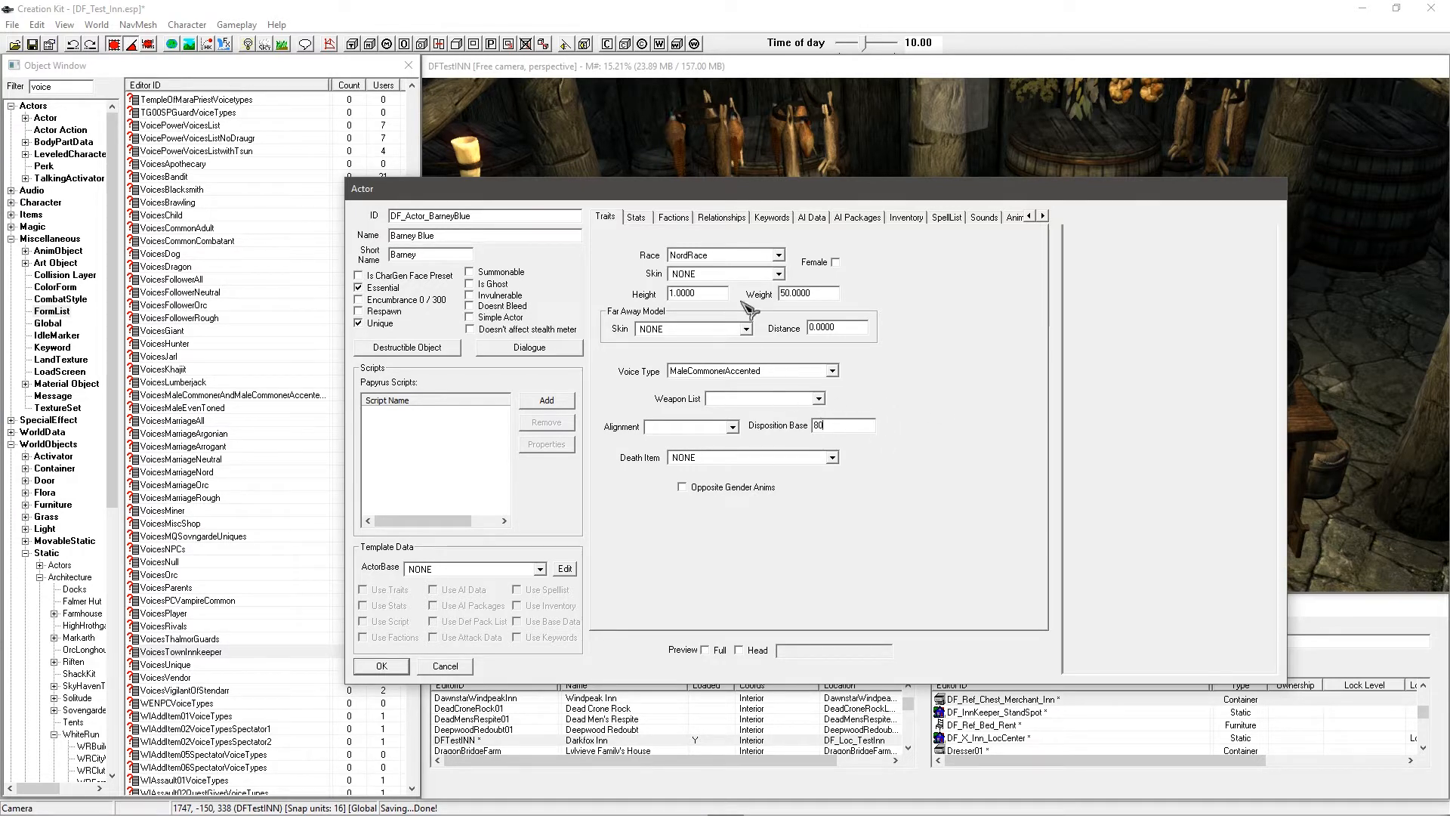
# Step: Enable automatic stat calculation for the actor and set its class to VendorPawnbroker
pyautogui.click(638, 218)
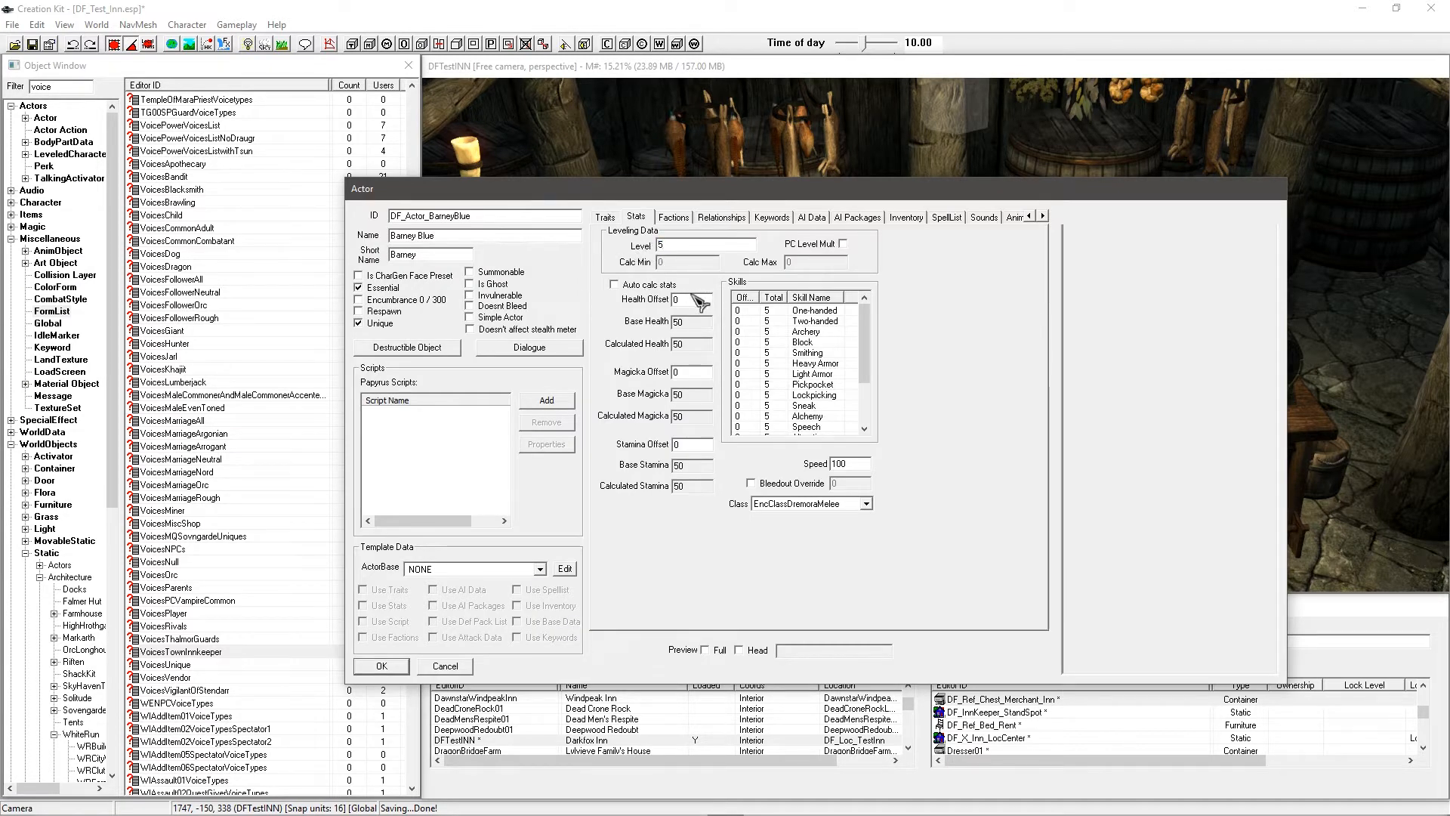
pyautogui.click(660, 286)
pyautogui.click(770, 504)
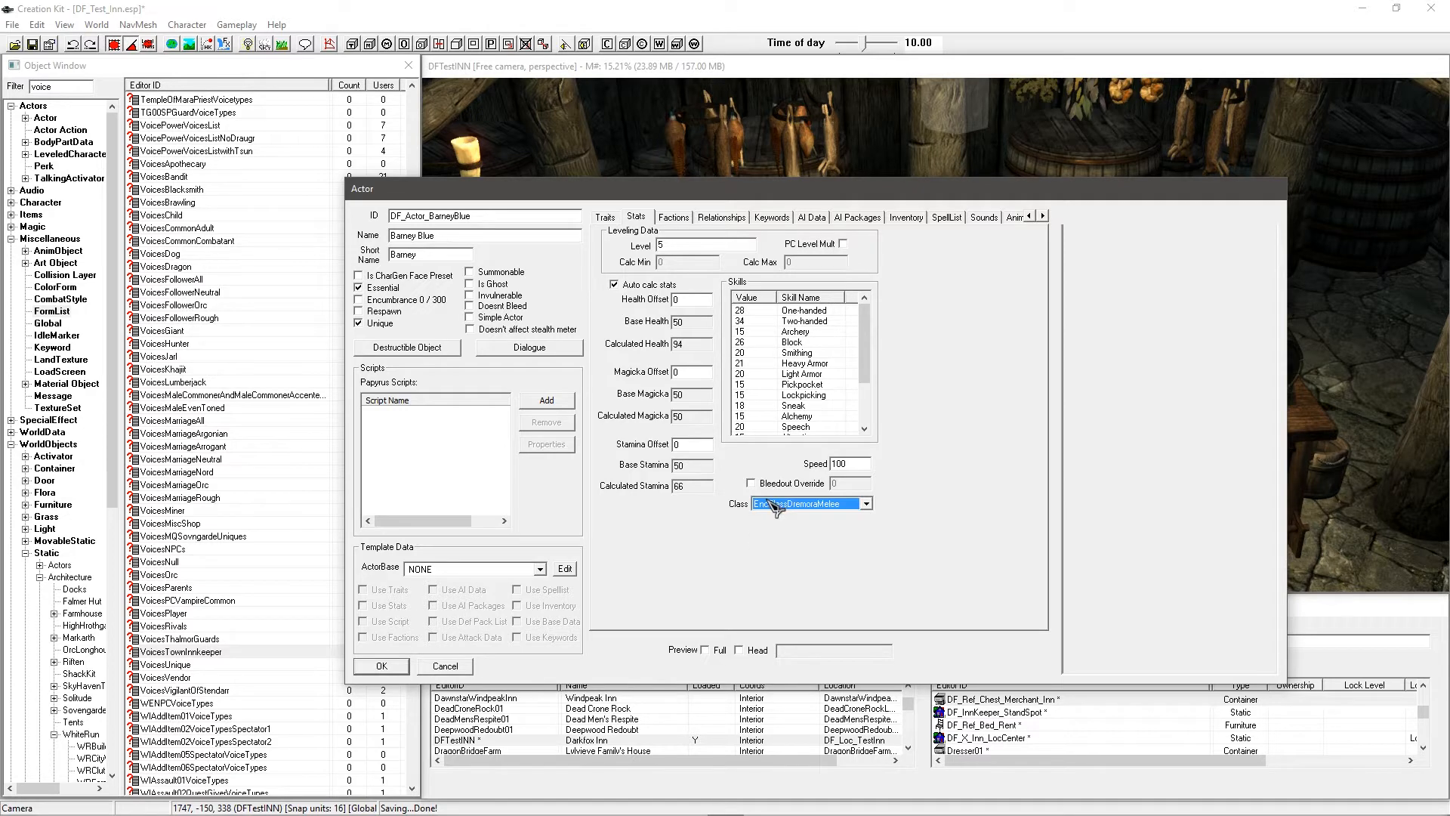
pyautogui.press('v')
pyautogui.click(820, 512)
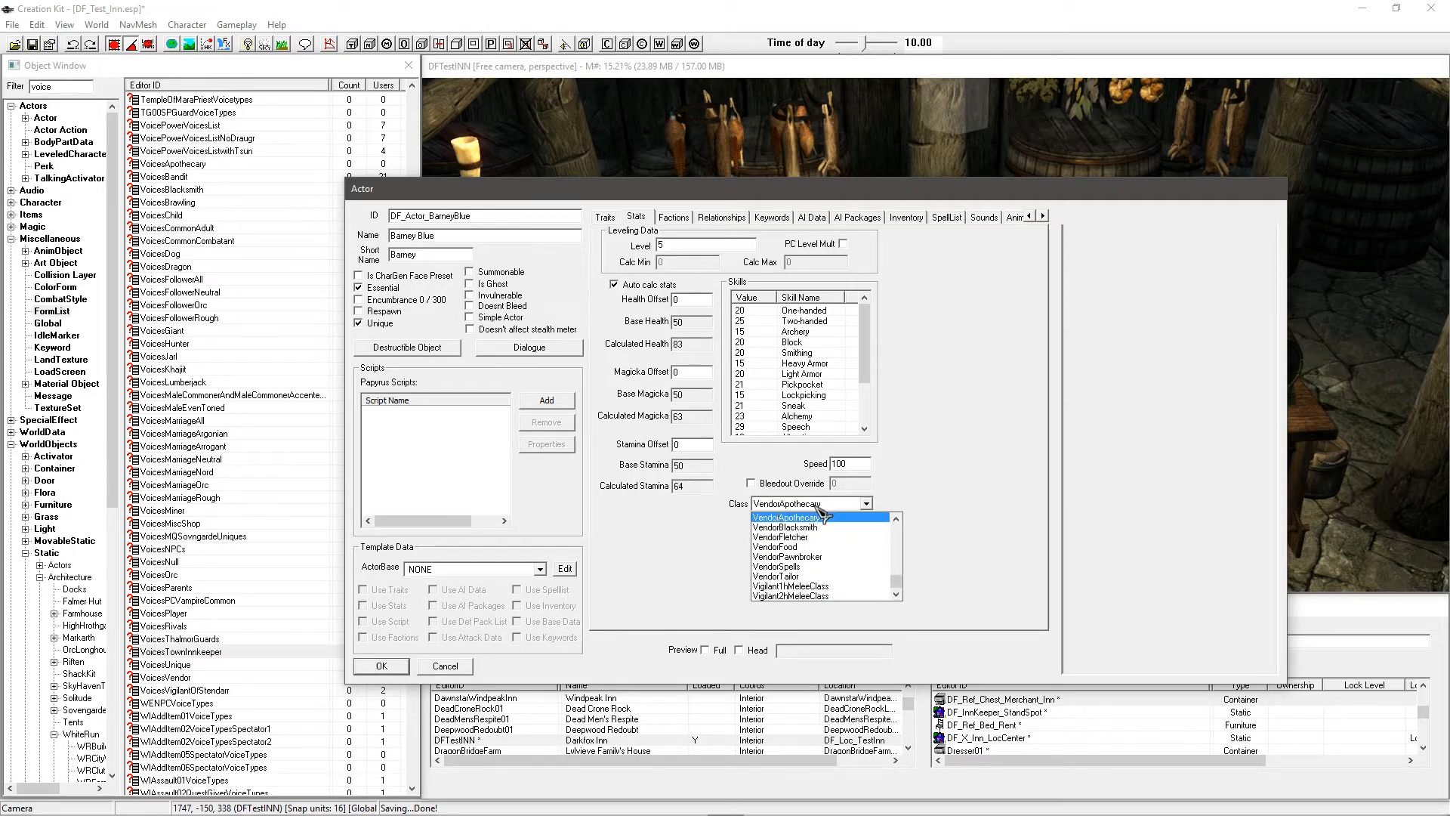
pyautogui.click(808, 559)
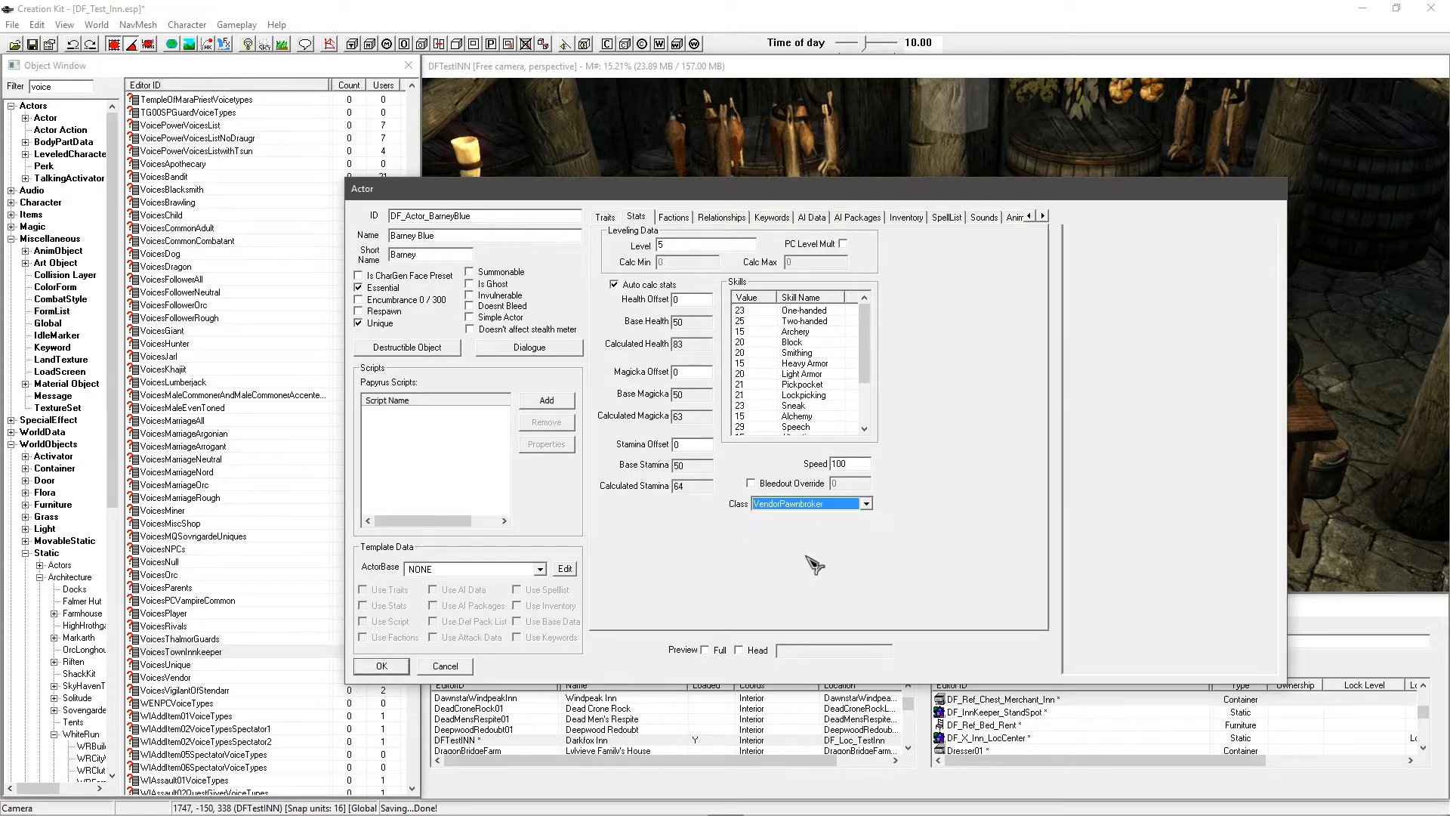
pyautogui.click(806, 354)
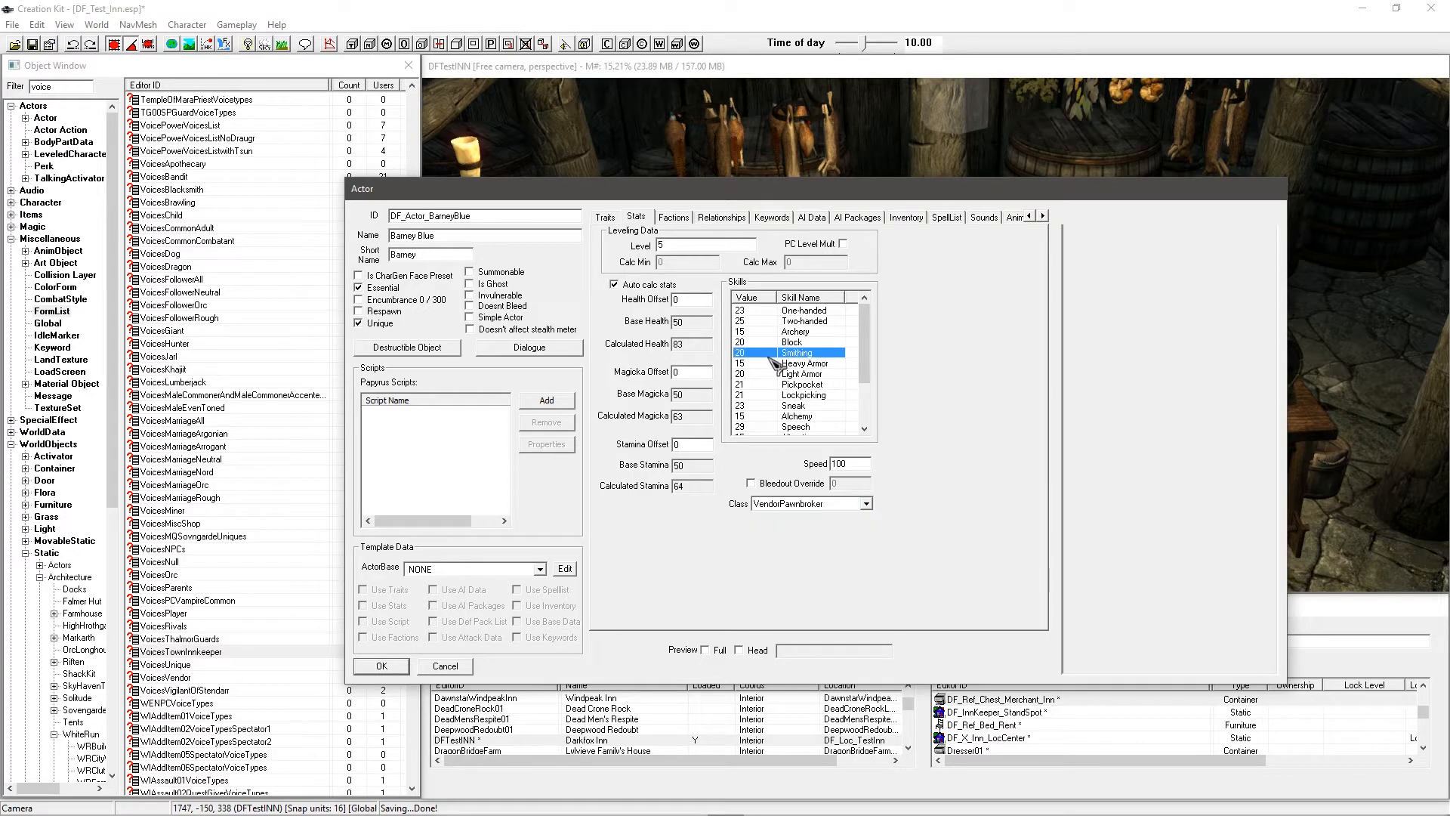
pyautogui.click(697, 299)
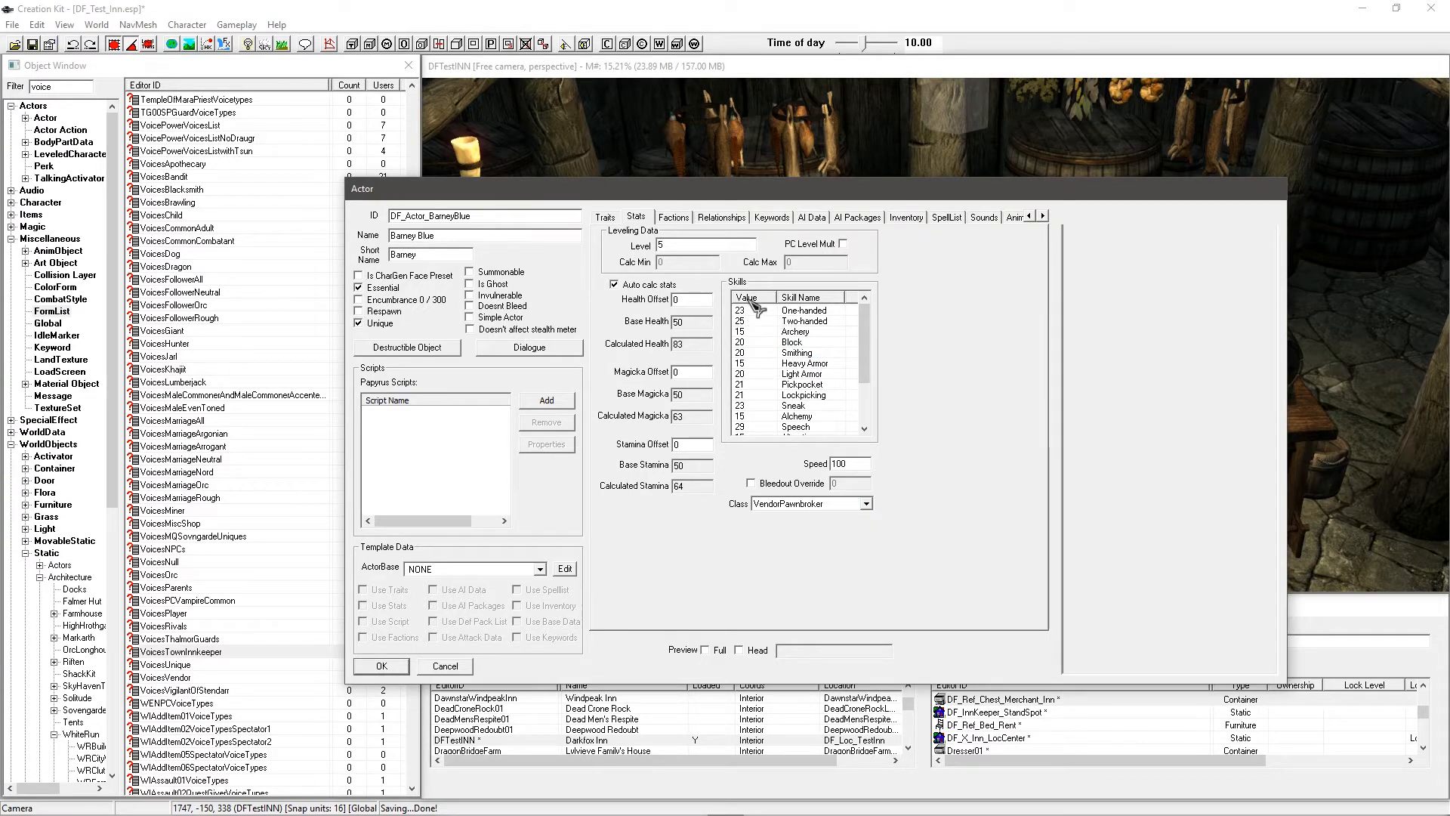
# Step: Add TownWhiterunFaction to the actor's factions, filtering the available factions by whiterun
pyautogui.click(672, 217)
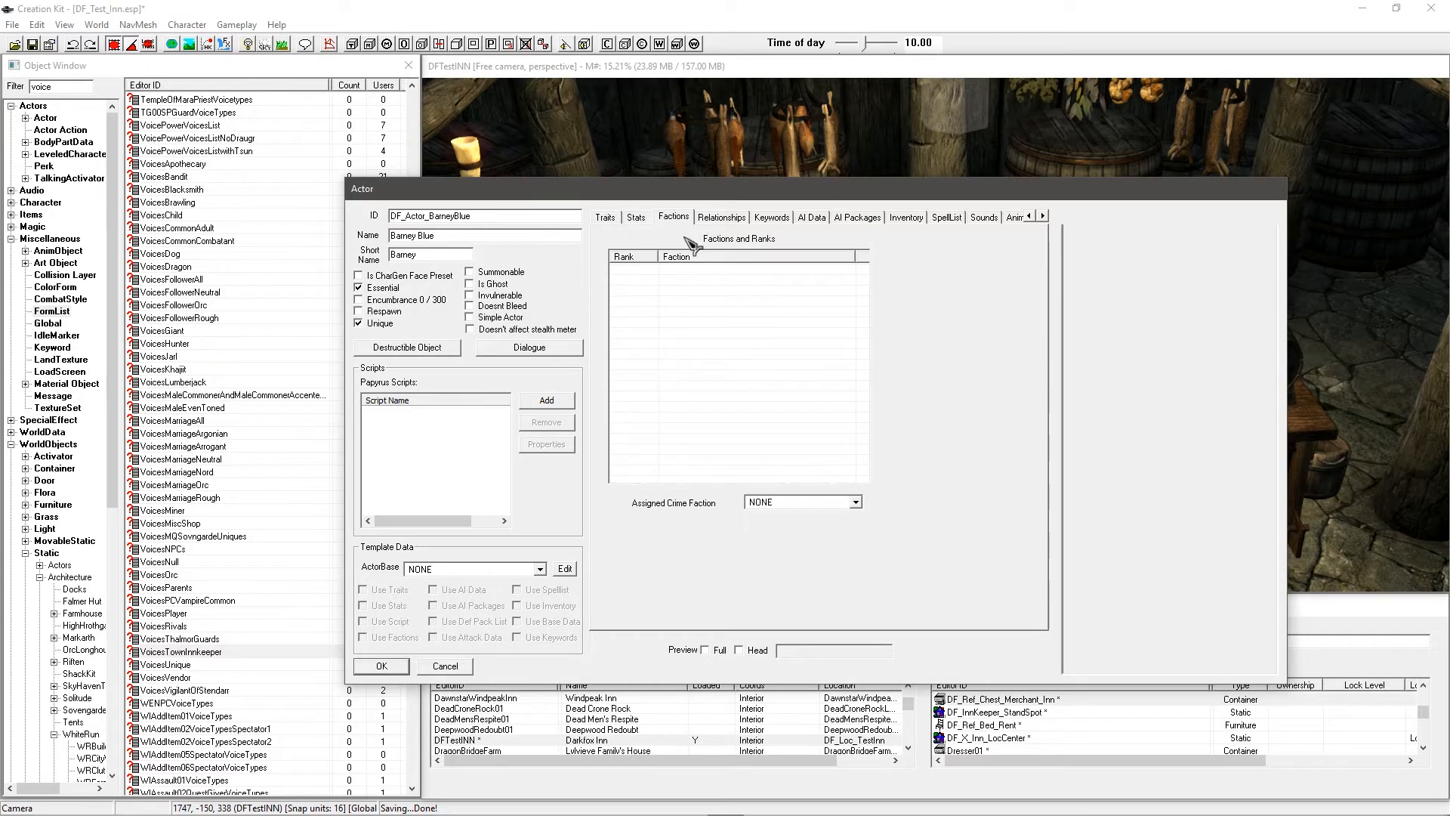
pyautogui.rightClick(712, 341)
pyautogui.click(723, 354)
pyautogui.write('whiterujn')
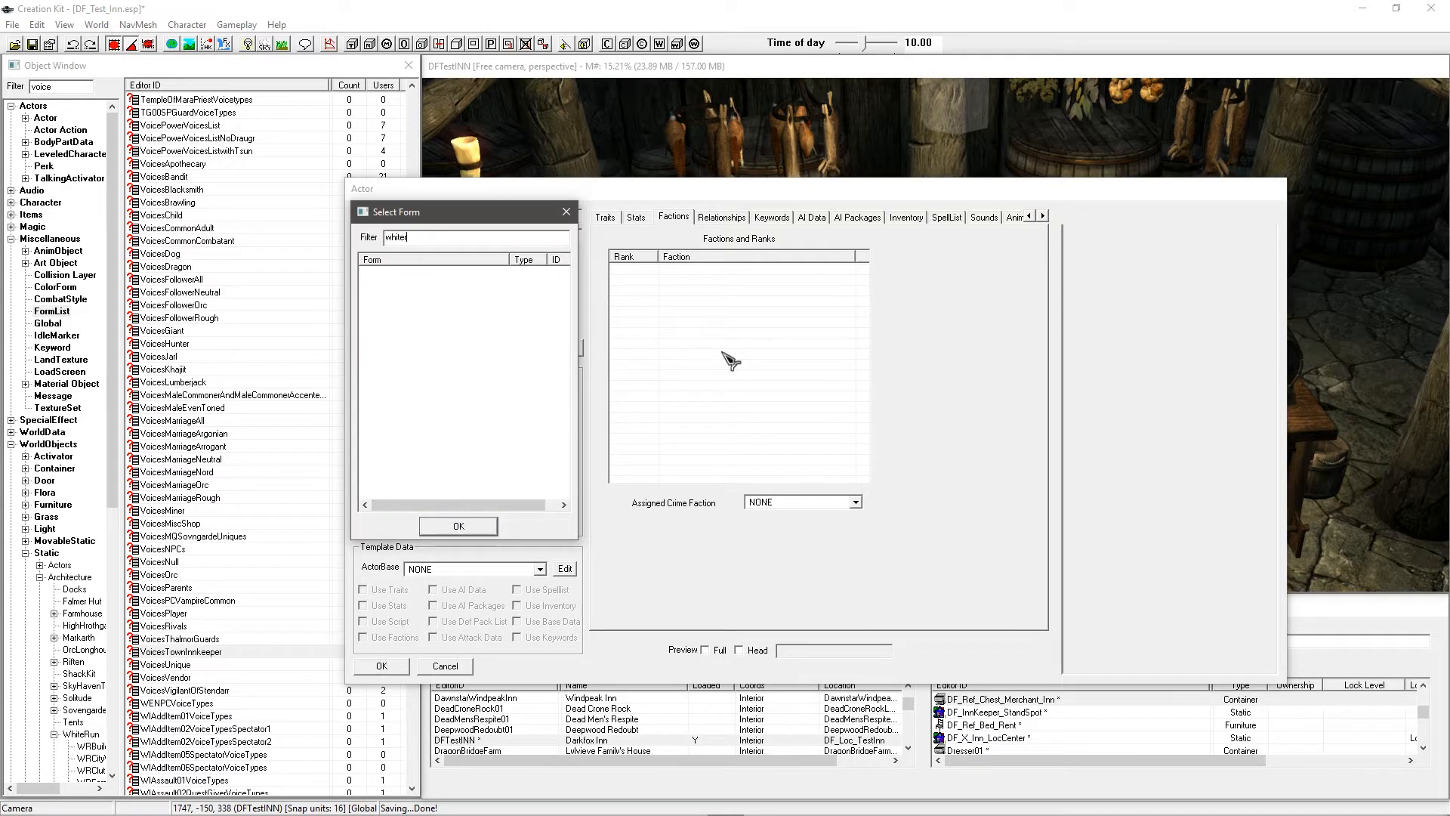
pyautogui.click(414, 324)
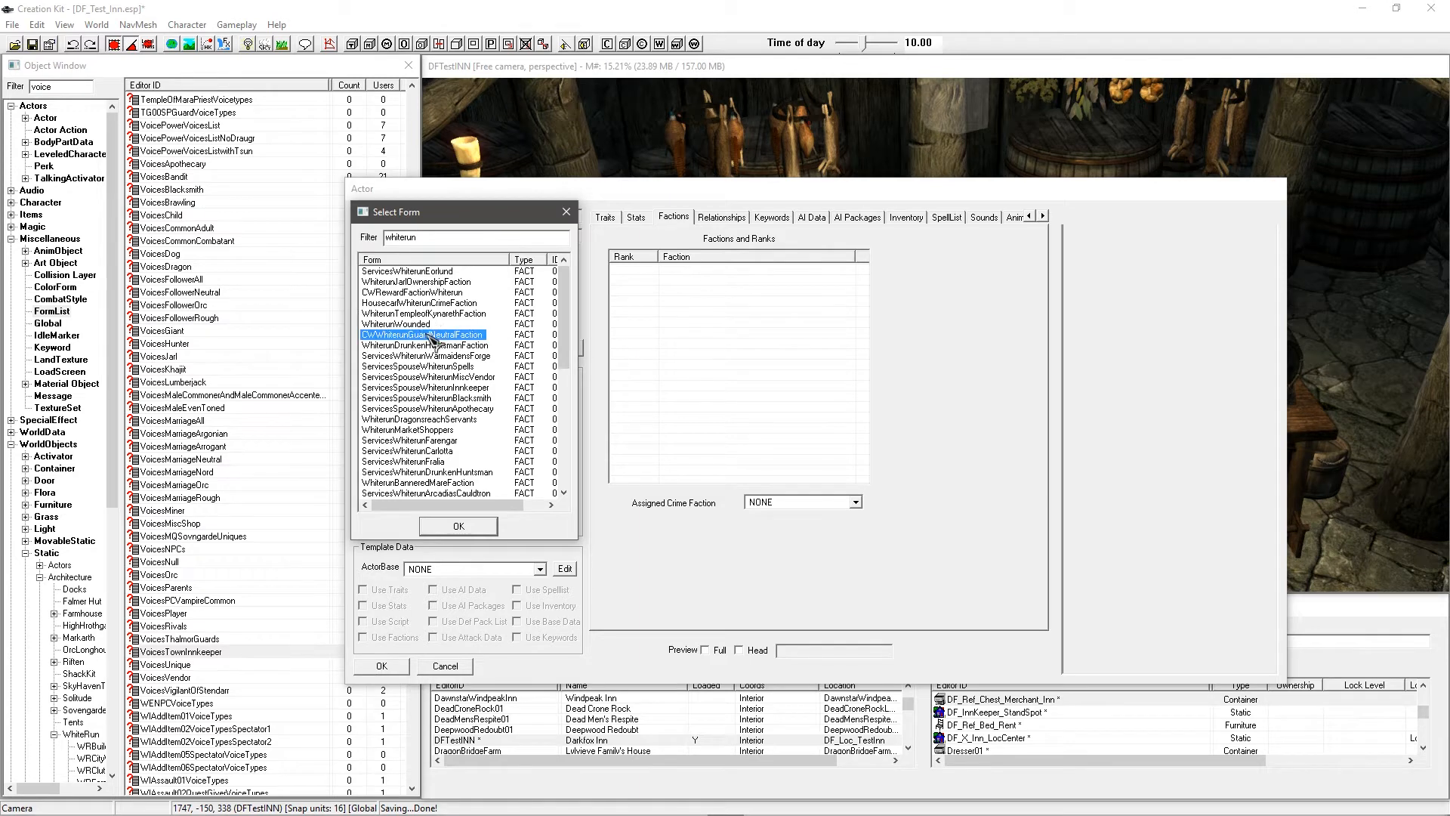
pyautogui.scroll(-8, 436, 341)
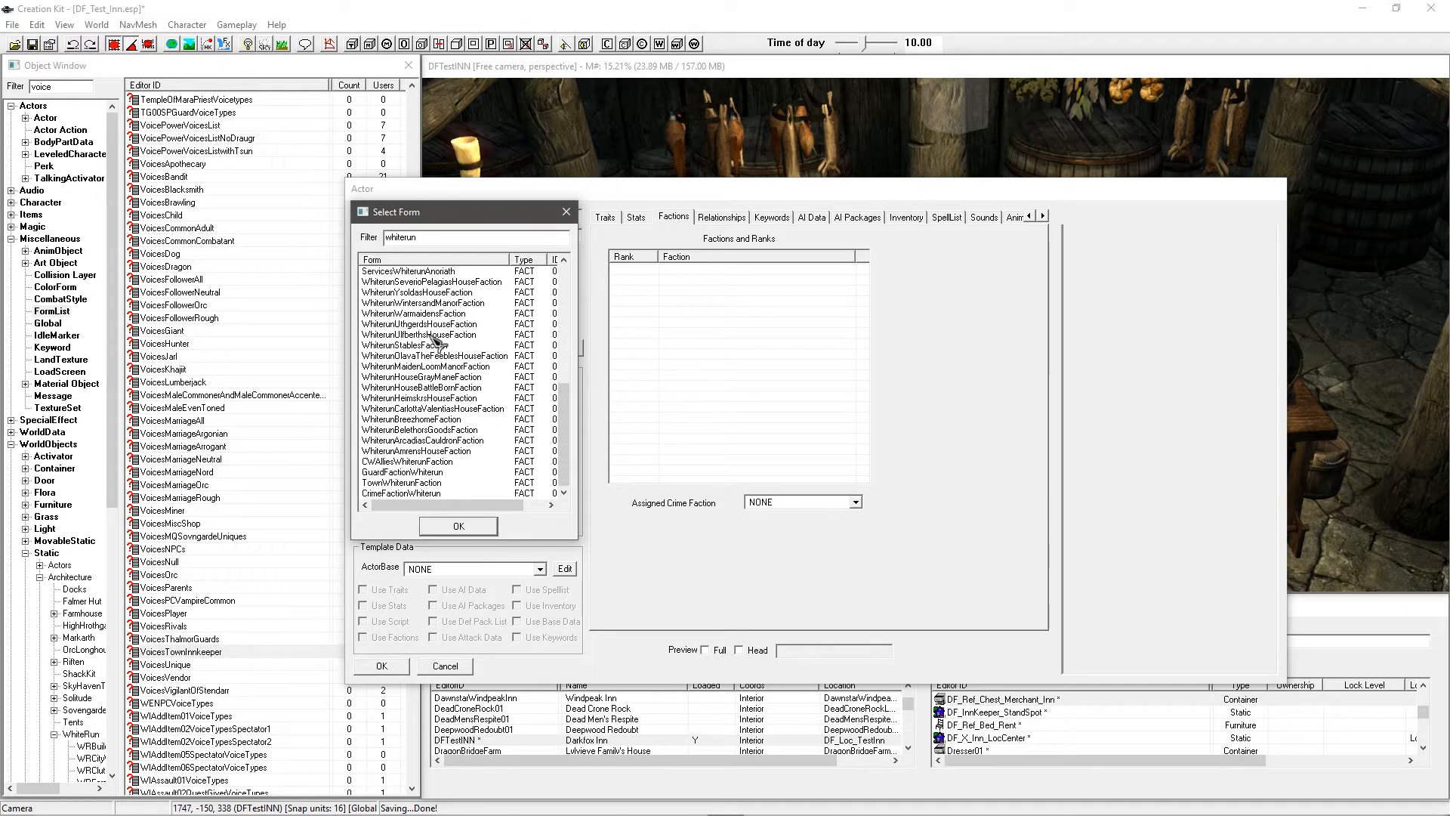
pyautogui.click(393, 494)
pyautogui.click(401, 482)
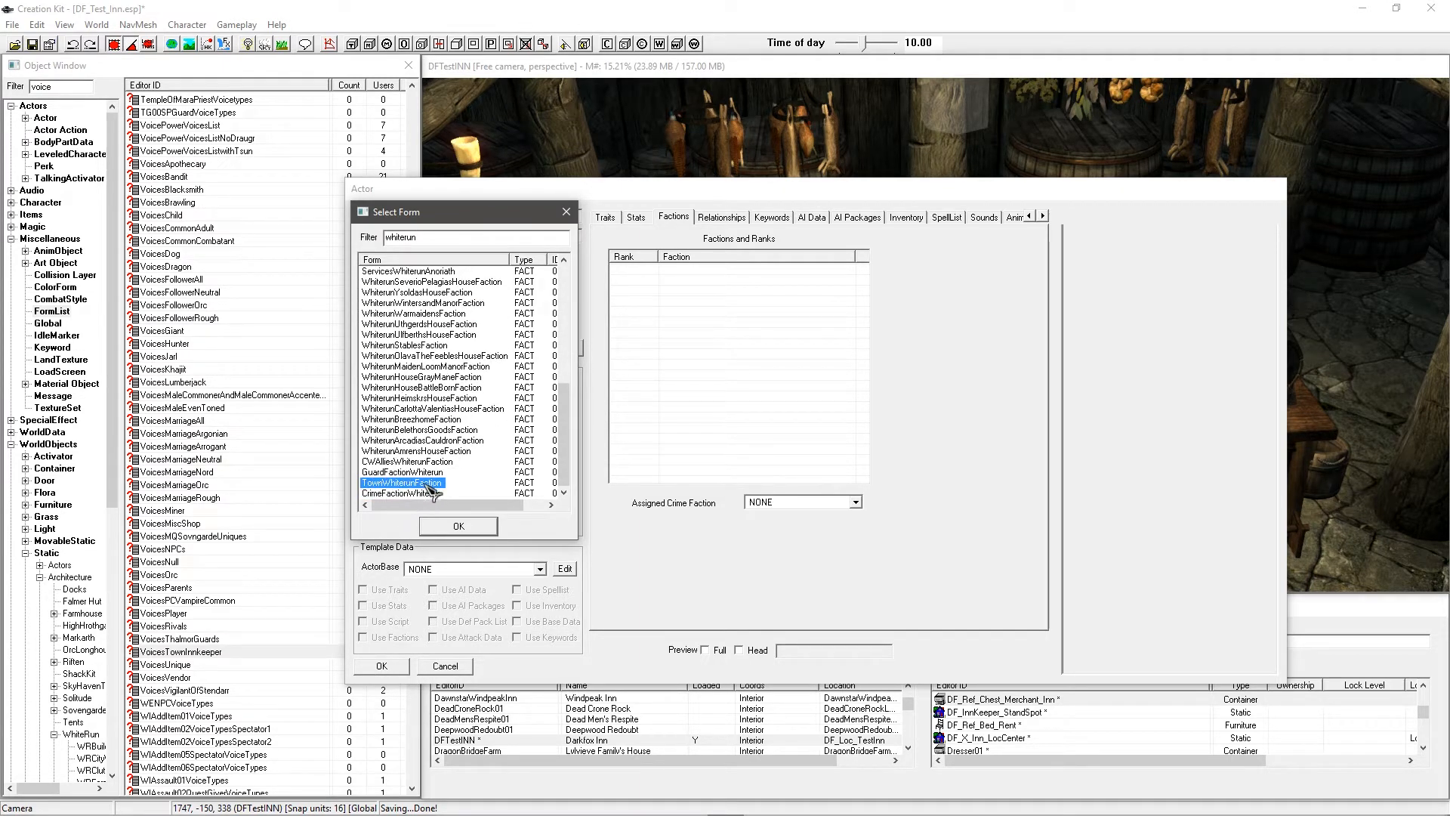
pyautogui.click(454, 525)
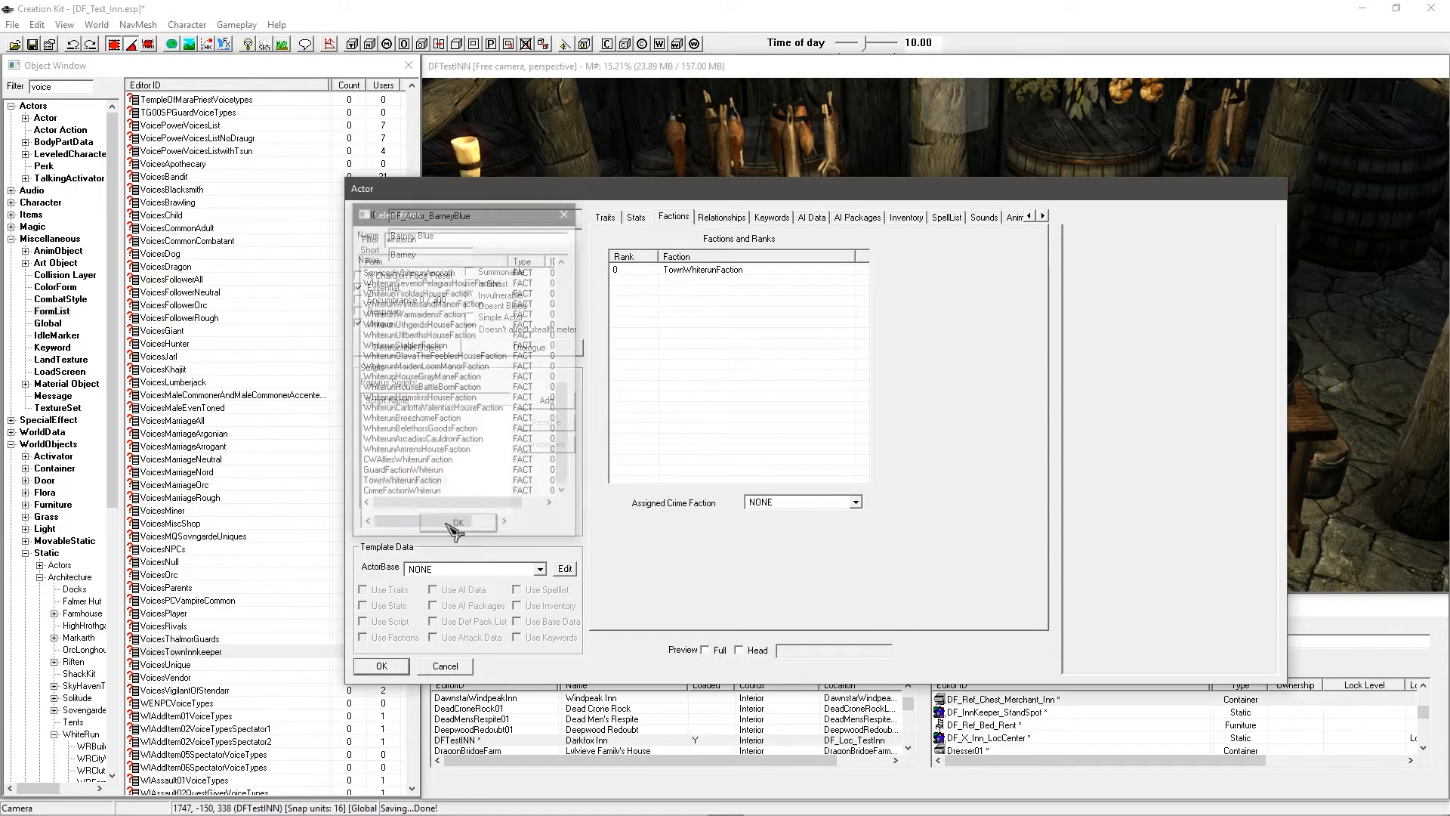
# Step: Add CrimeFactionWhiterun to the actor's factions
pyautogui.rightClick(703, 333)
pyautogui.click(656, 334)
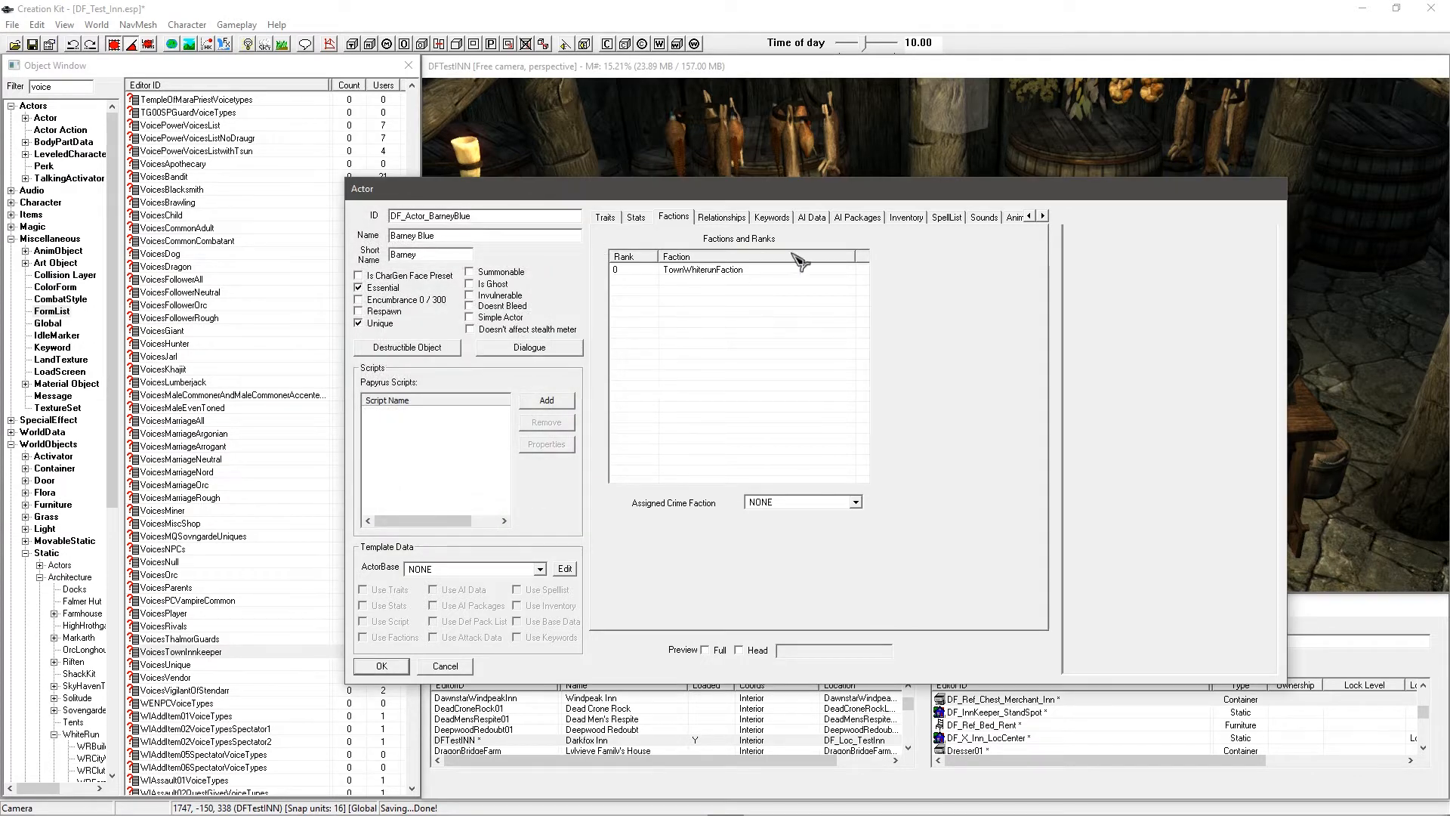
pyautogui.rightClick(706, 324)
pyautogui.click(713, 325)
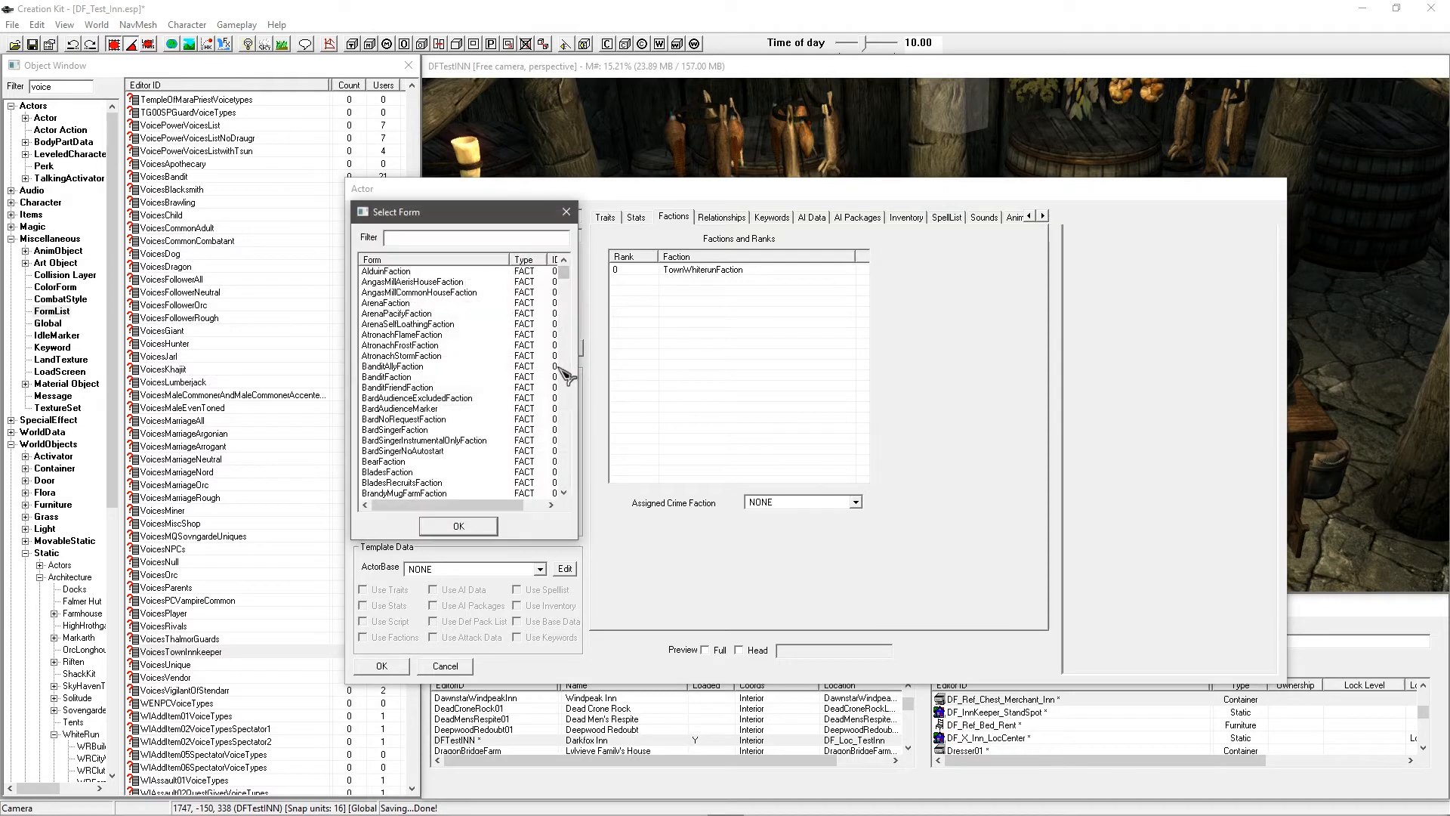
pyautogui.scroll(-8, 384, 428)
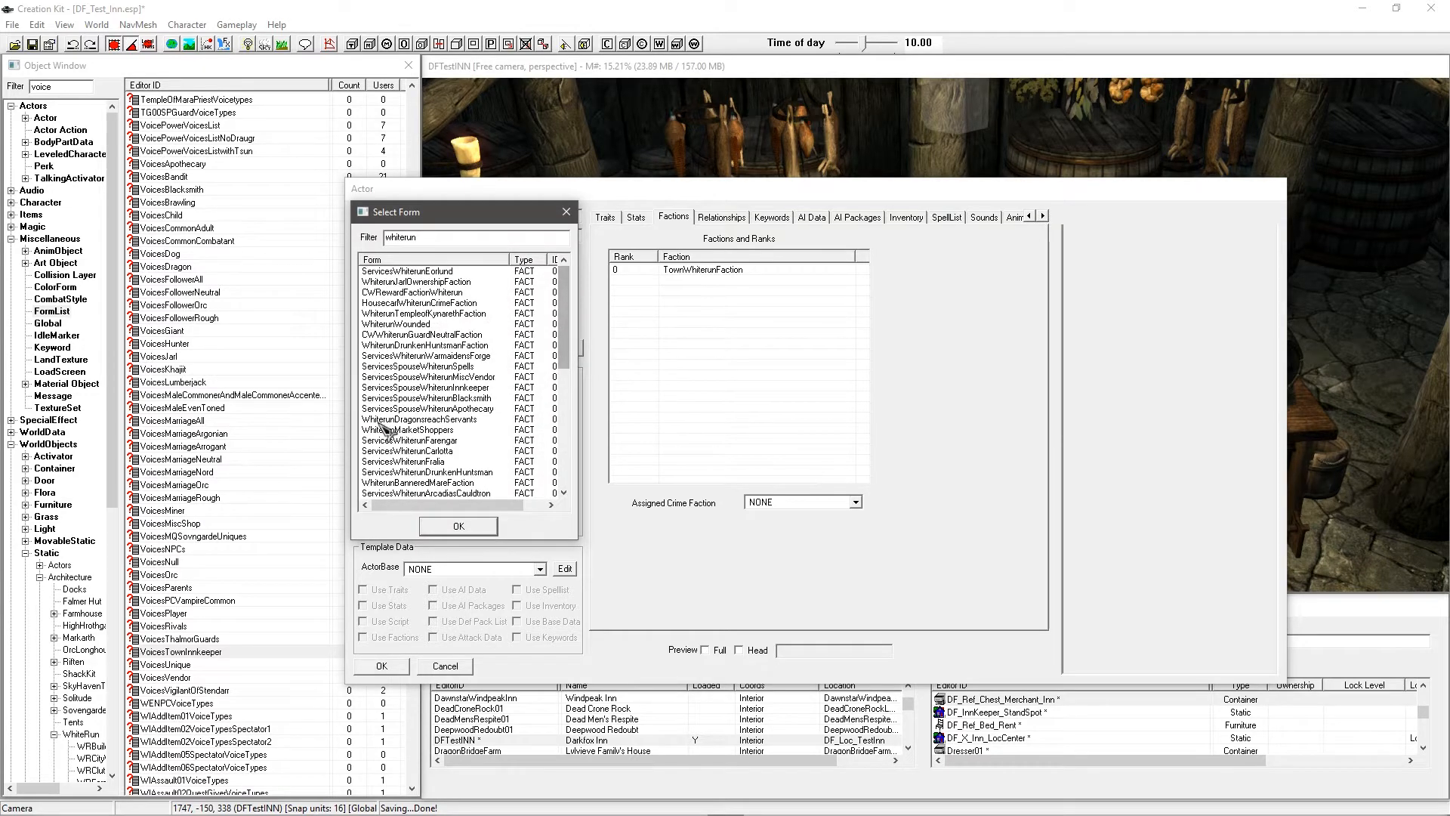
pyautogui.click(404, 495)
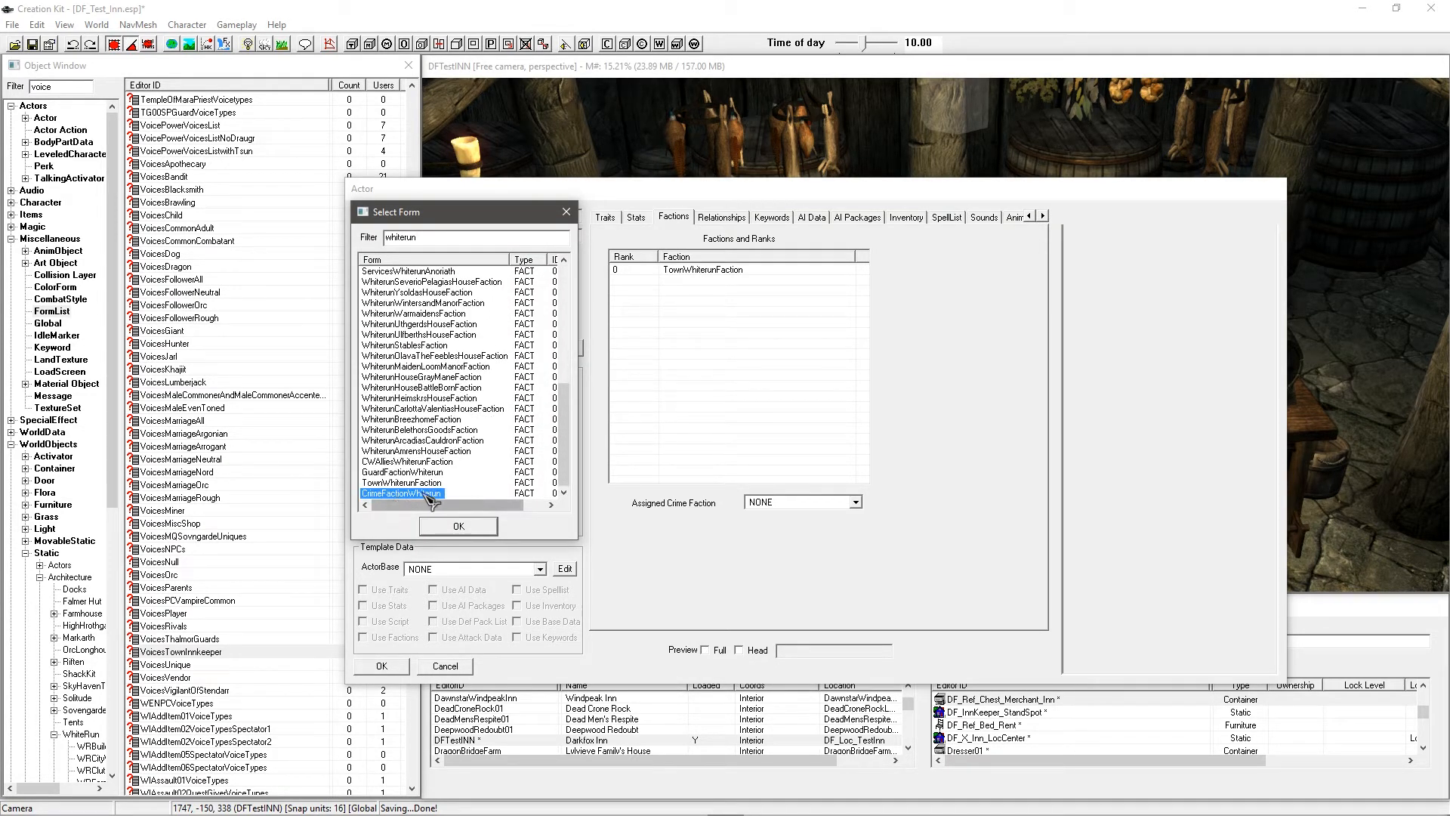
pyautogui.click(454, 525)
pyautogui.click(699, 281)
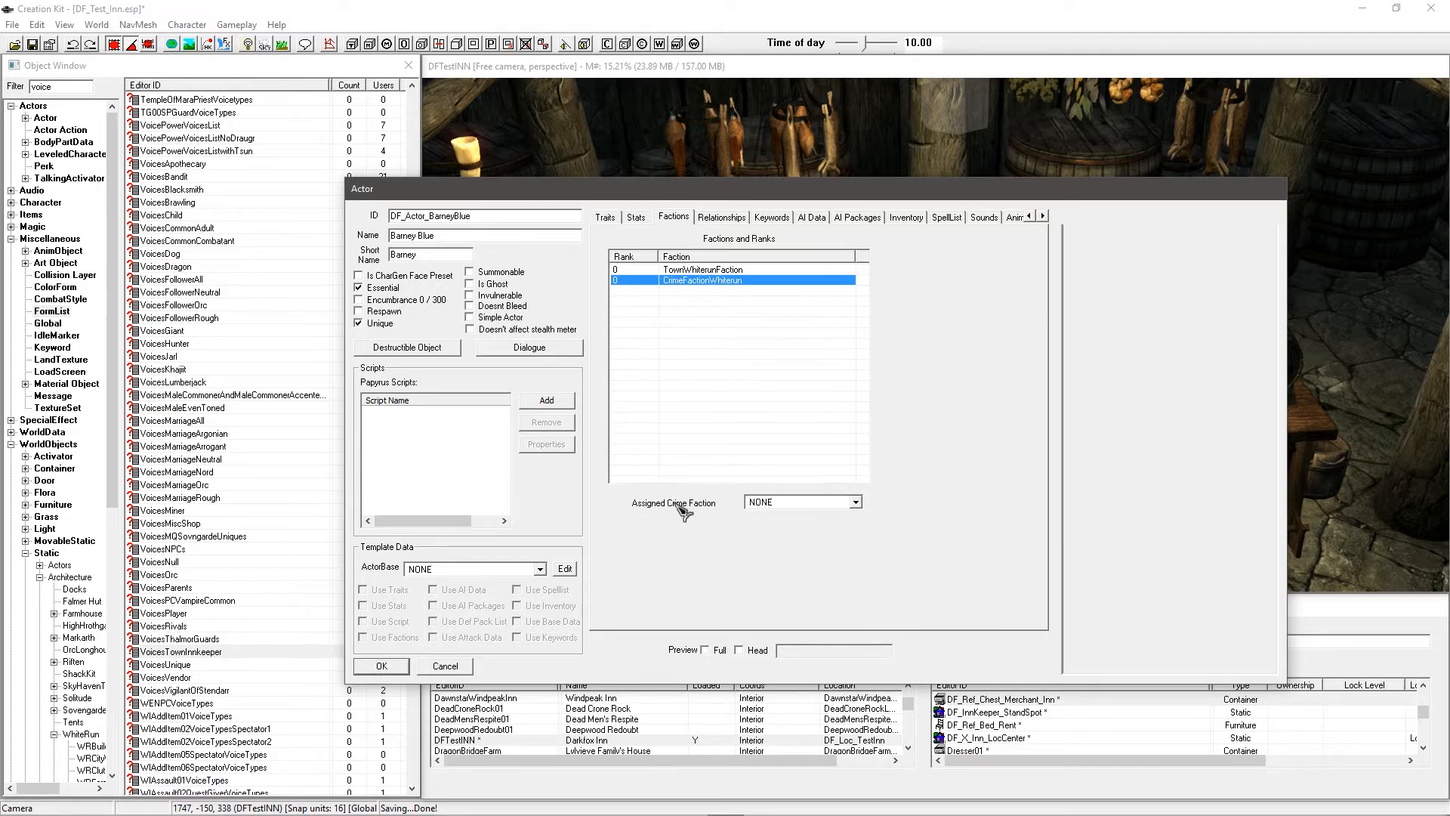
# Step: Assign CrimeFactionWhiterun as the actor's crime faction and save the actor
pyautogui.click(771, 503)
pyautogui.click(774, 526)
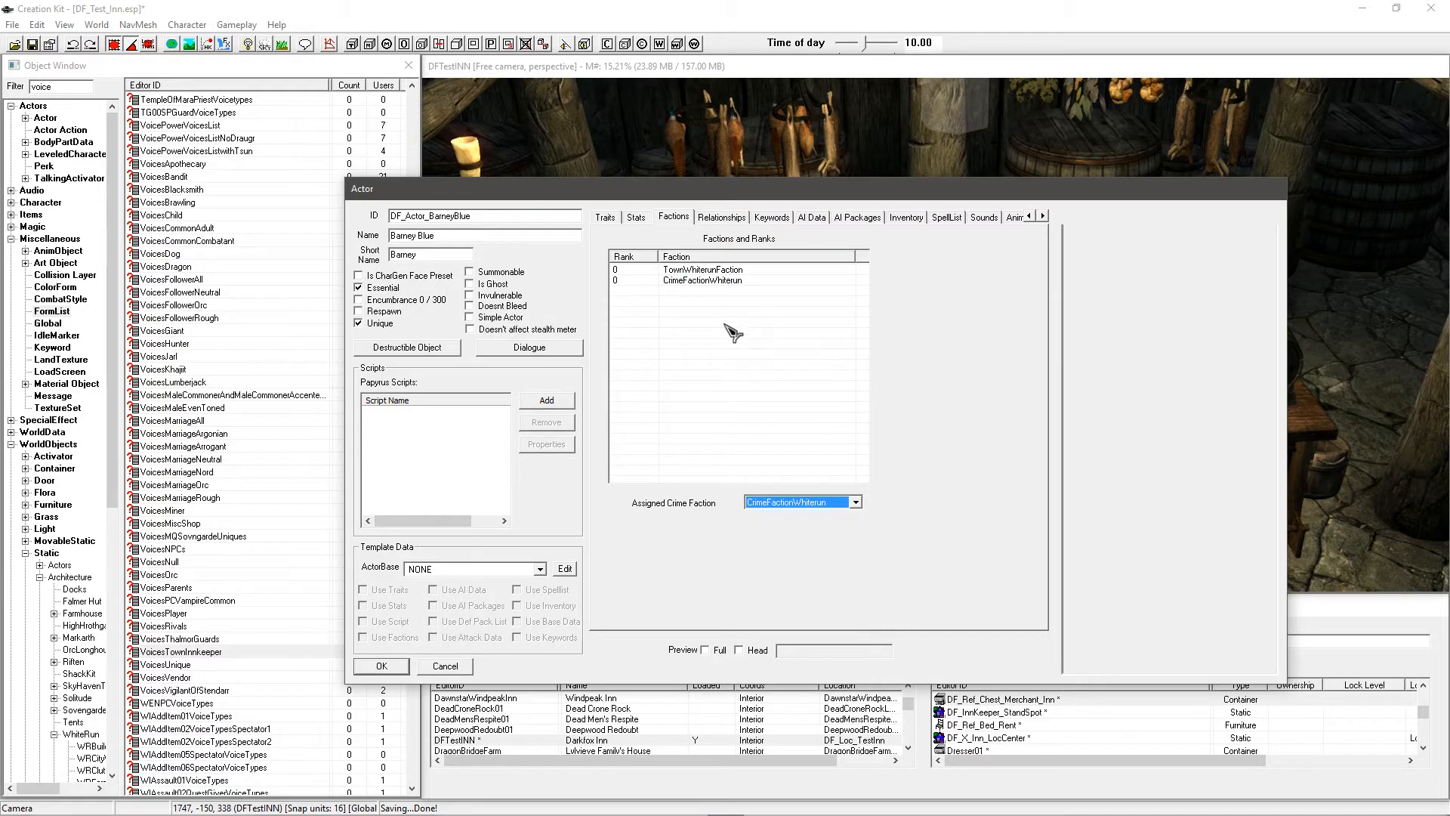
pyautogui.click(693, 310)
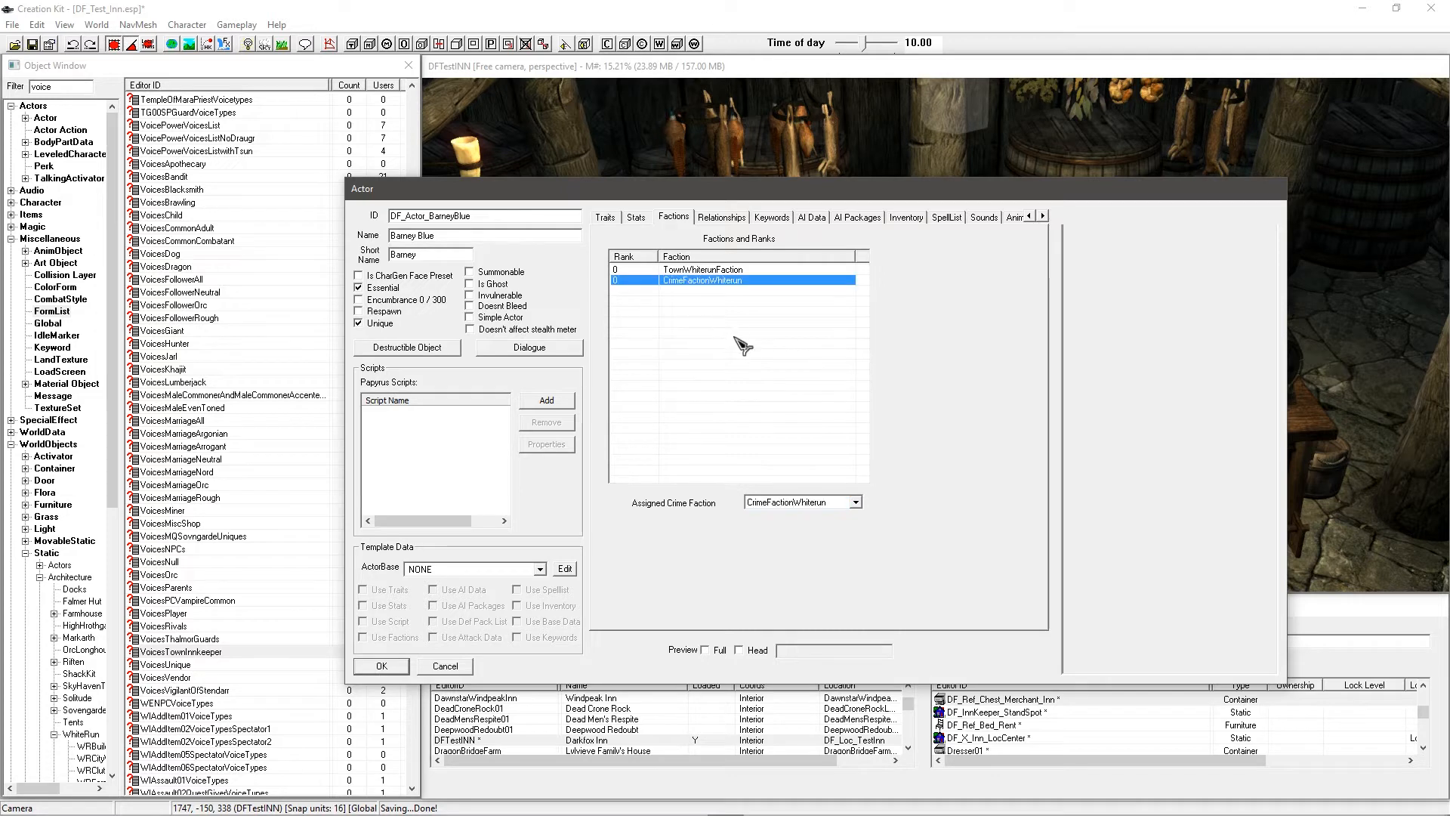
pyautogui.click(382, 666)
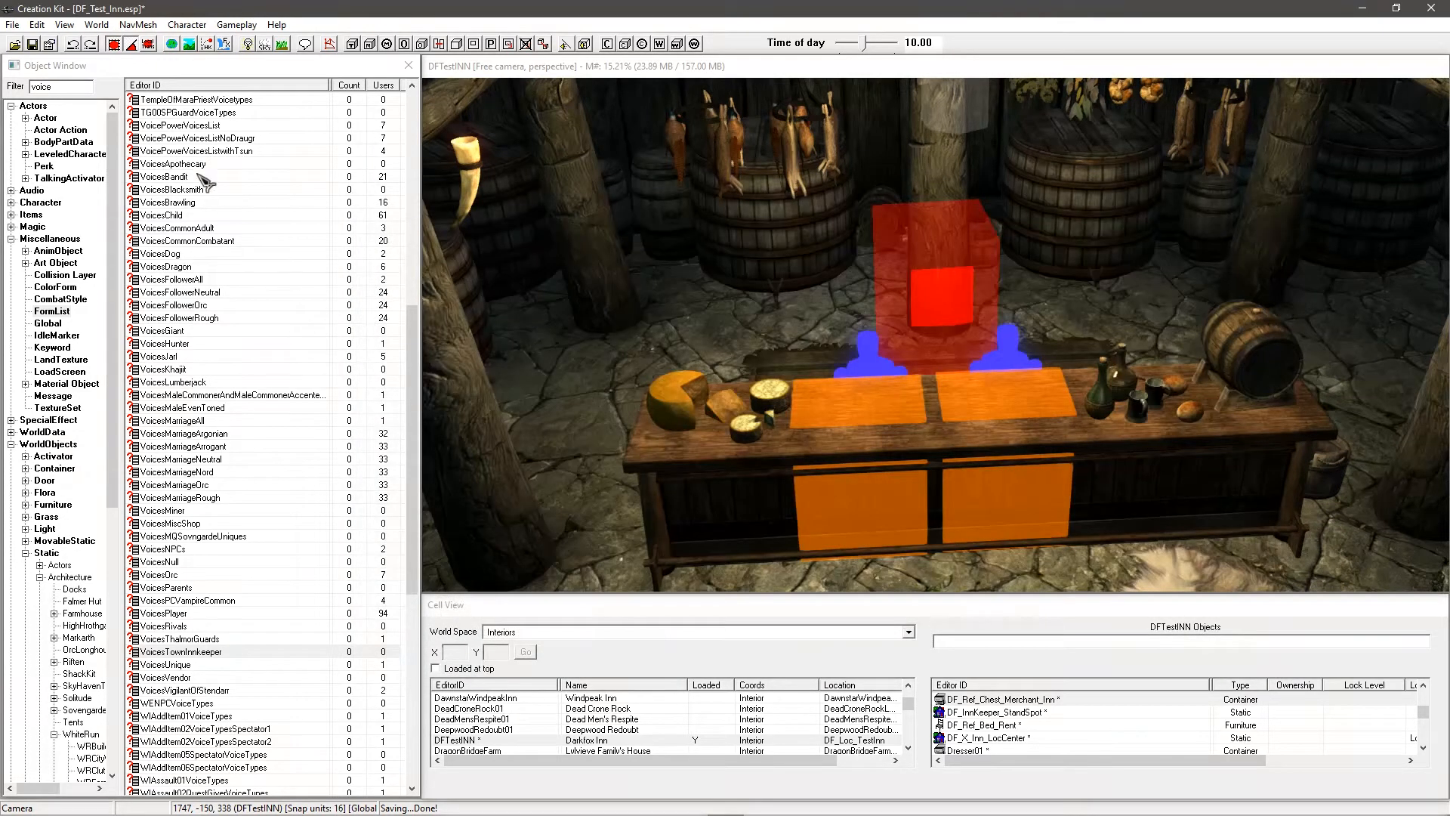
# Step: Filter the object list by df and reopen actor DF_Actor_BarneyBlue for editing
pyautogui.doubleClick(64, 86)
pyautogui.write('df')
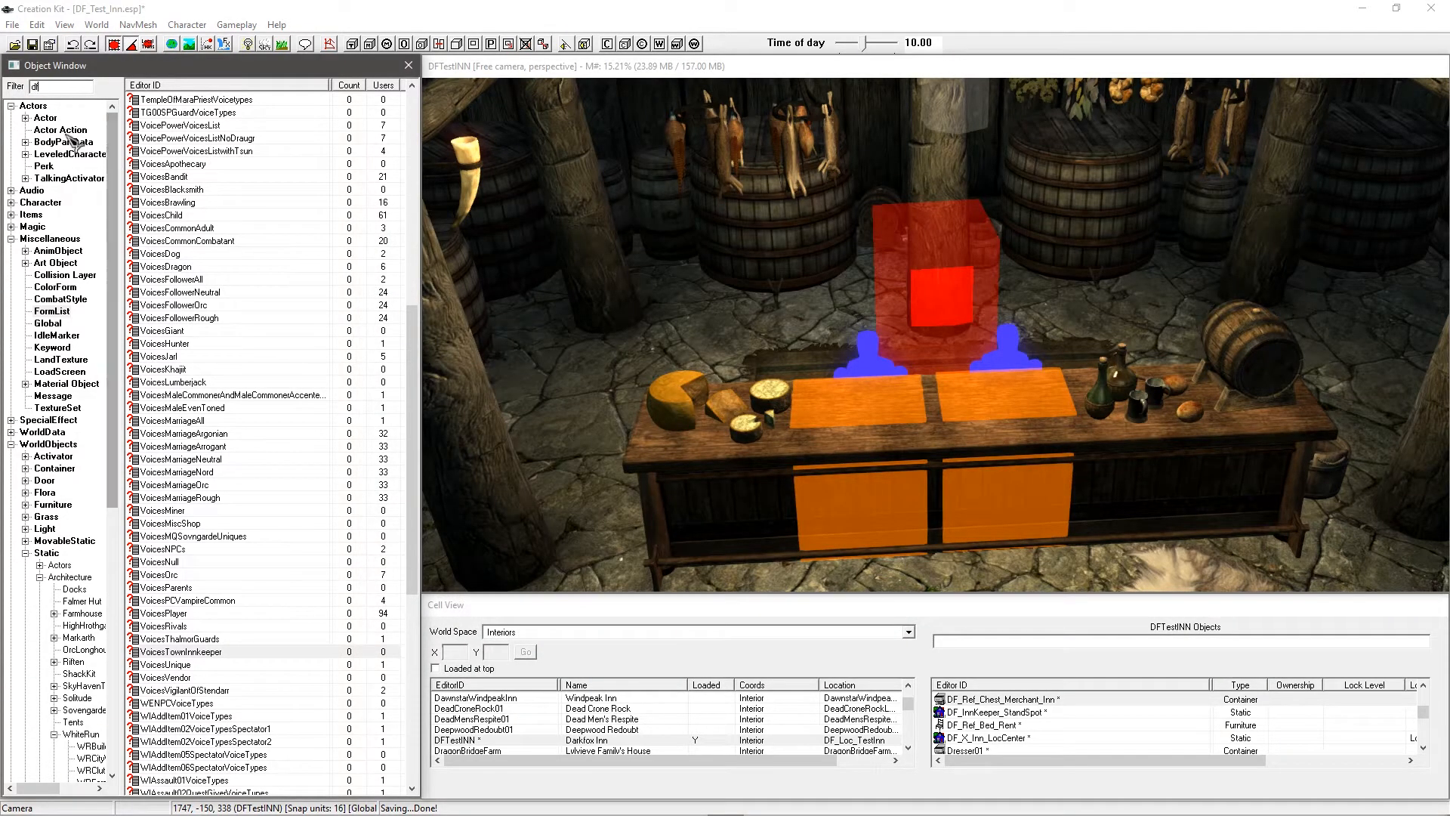
pyautogui.click(185, 125)
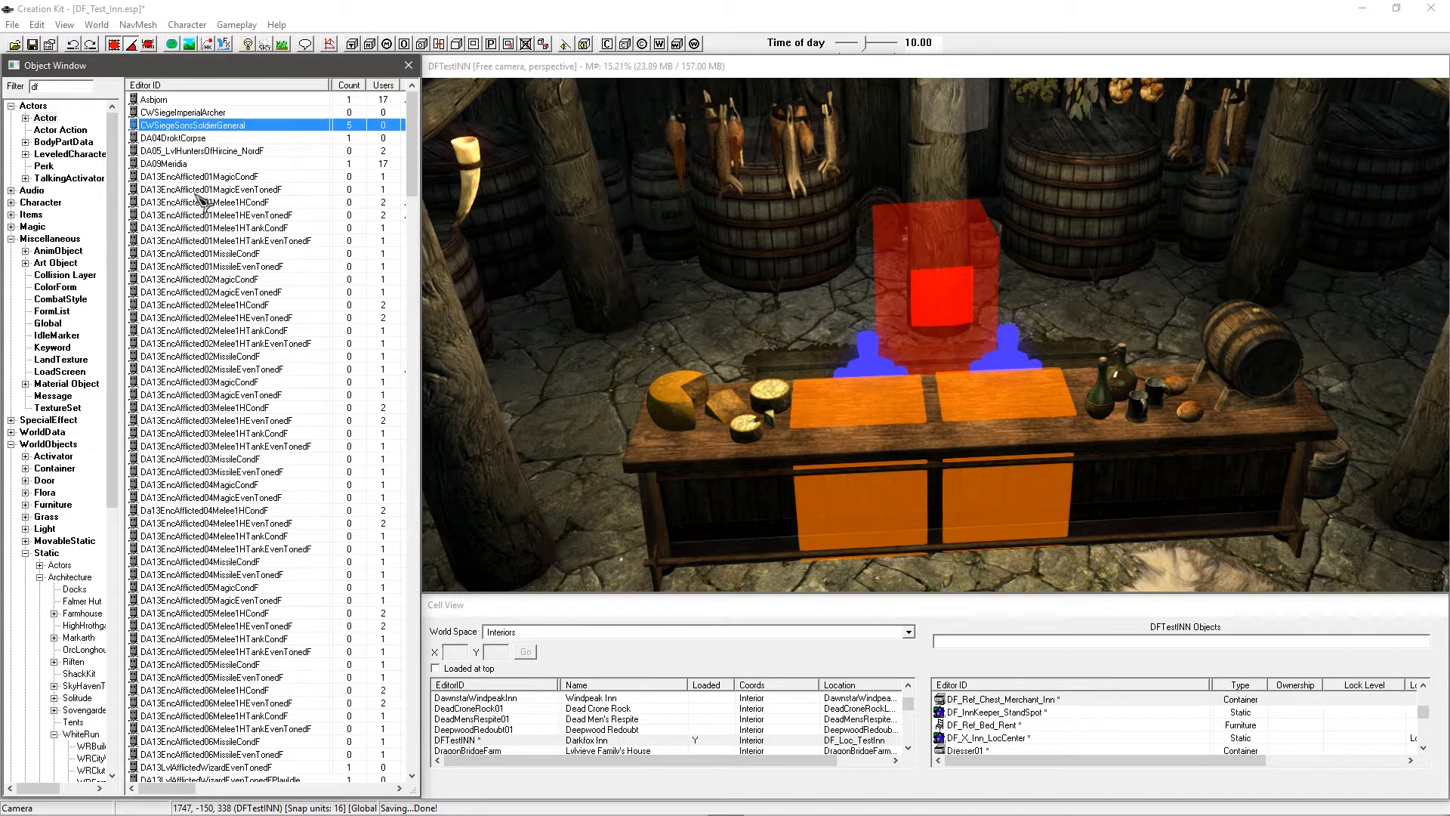
pyautogui.scroll(-9, 201, 226)
pyautogui.doubleClick(181, 459)
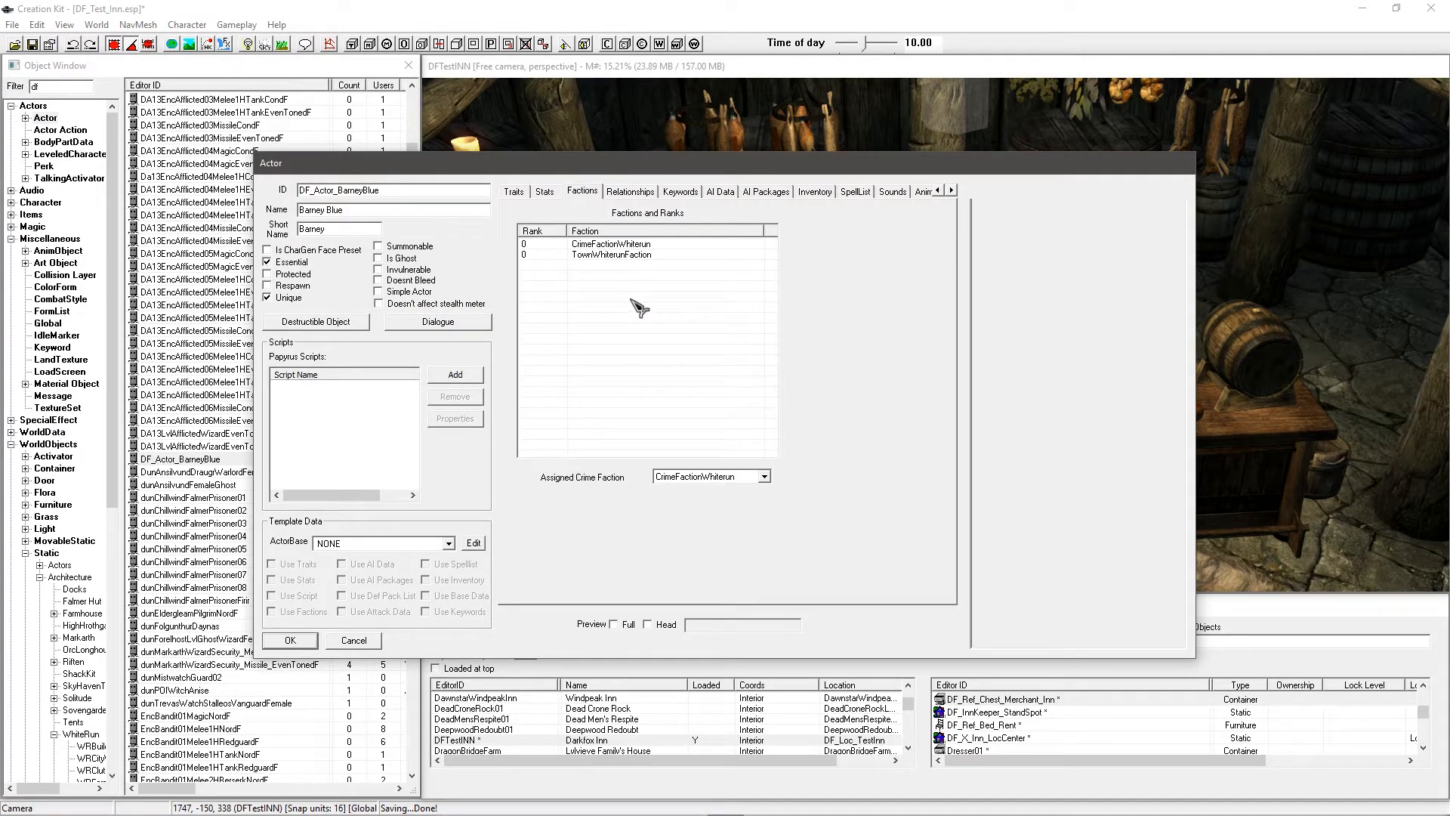
# Step: Add FavorJobsChopWoodFaction to the actor's factions, filtering the available factions by chopwood
pyautogui.rightClick(639, 316)
pyautogui.click(654, 318)
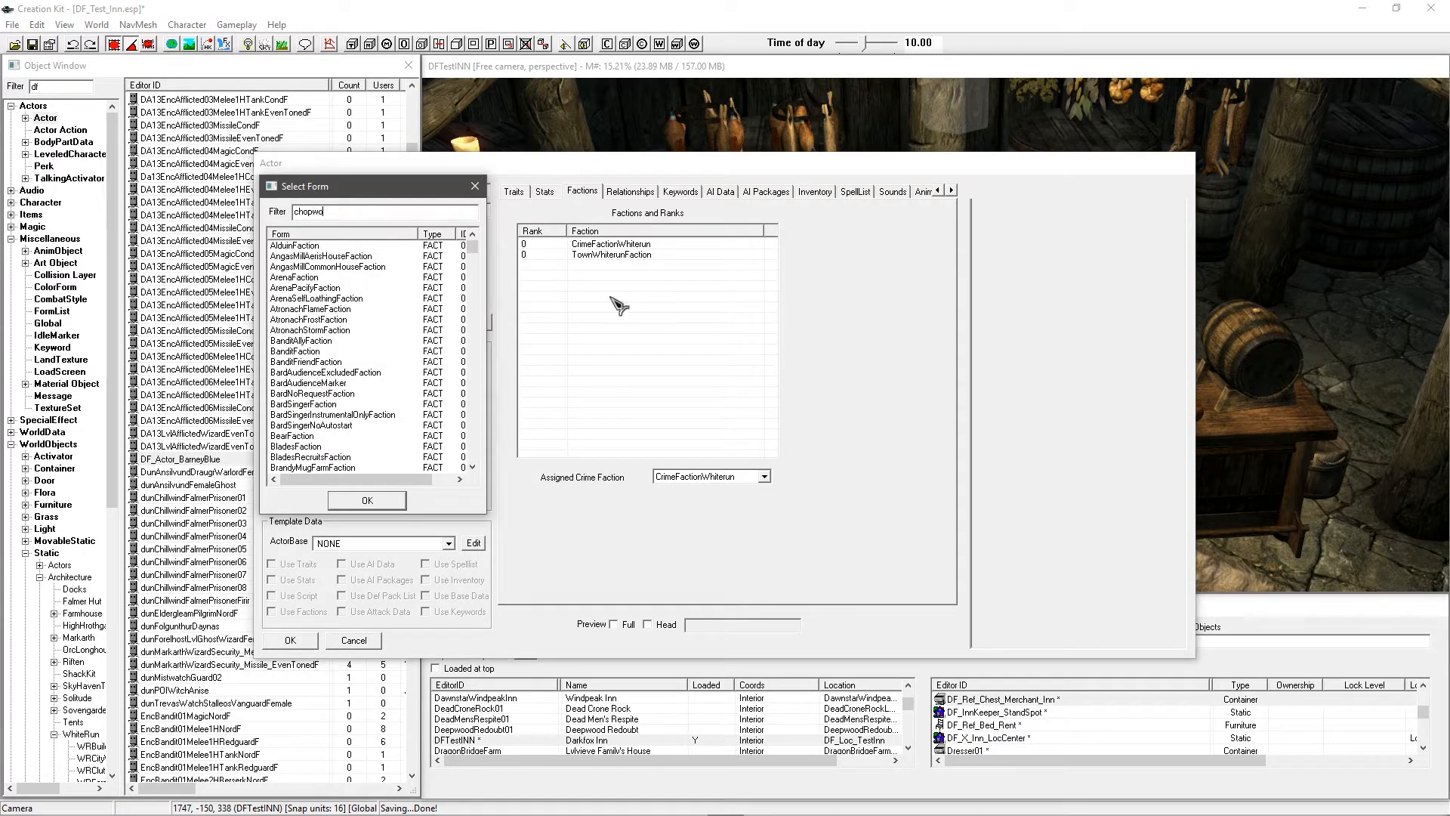
pyautogui.moveTo(352, 194); pyautogui.dragTo(287, 241)
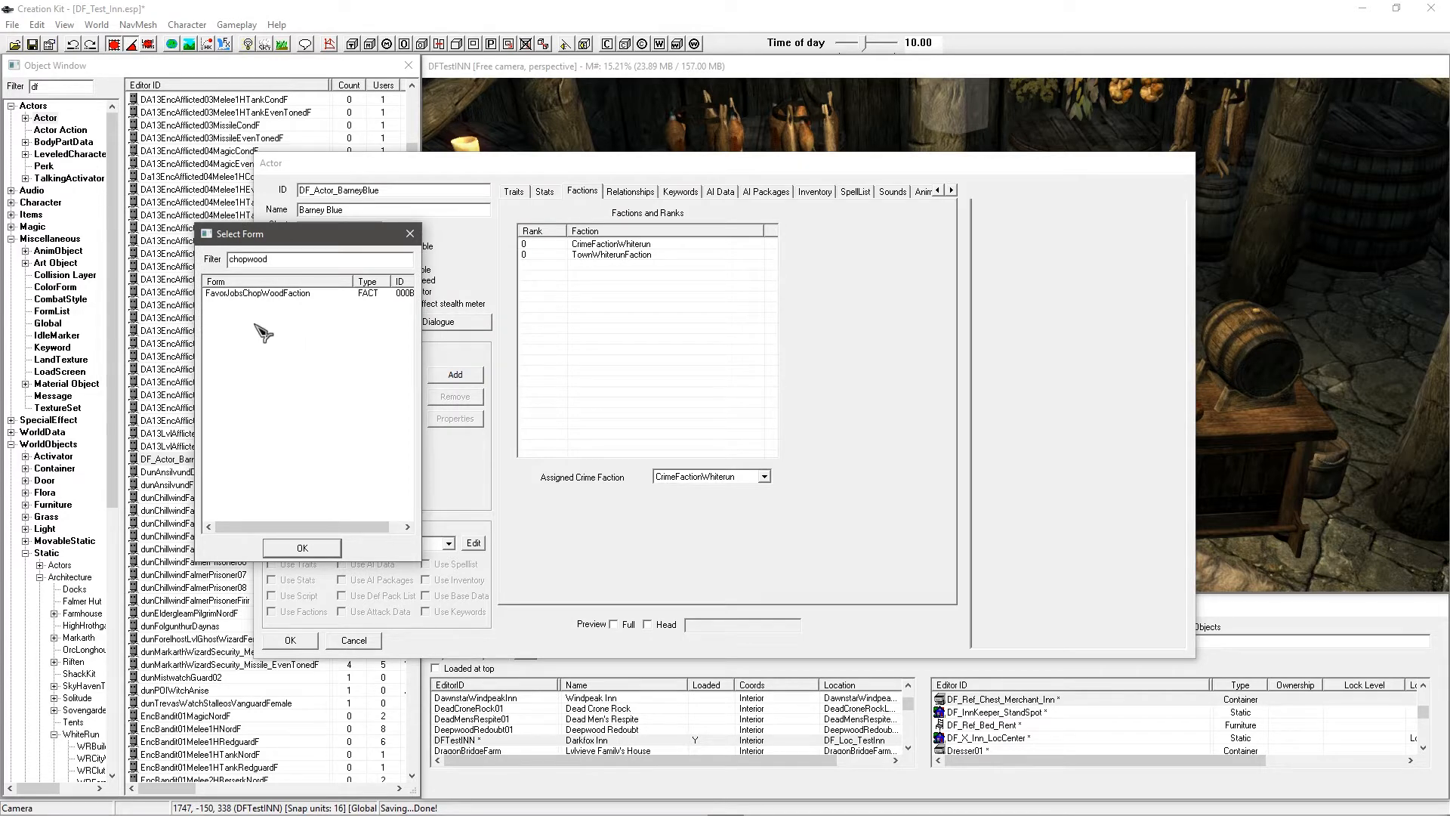
pyautogui.click(256, 296)
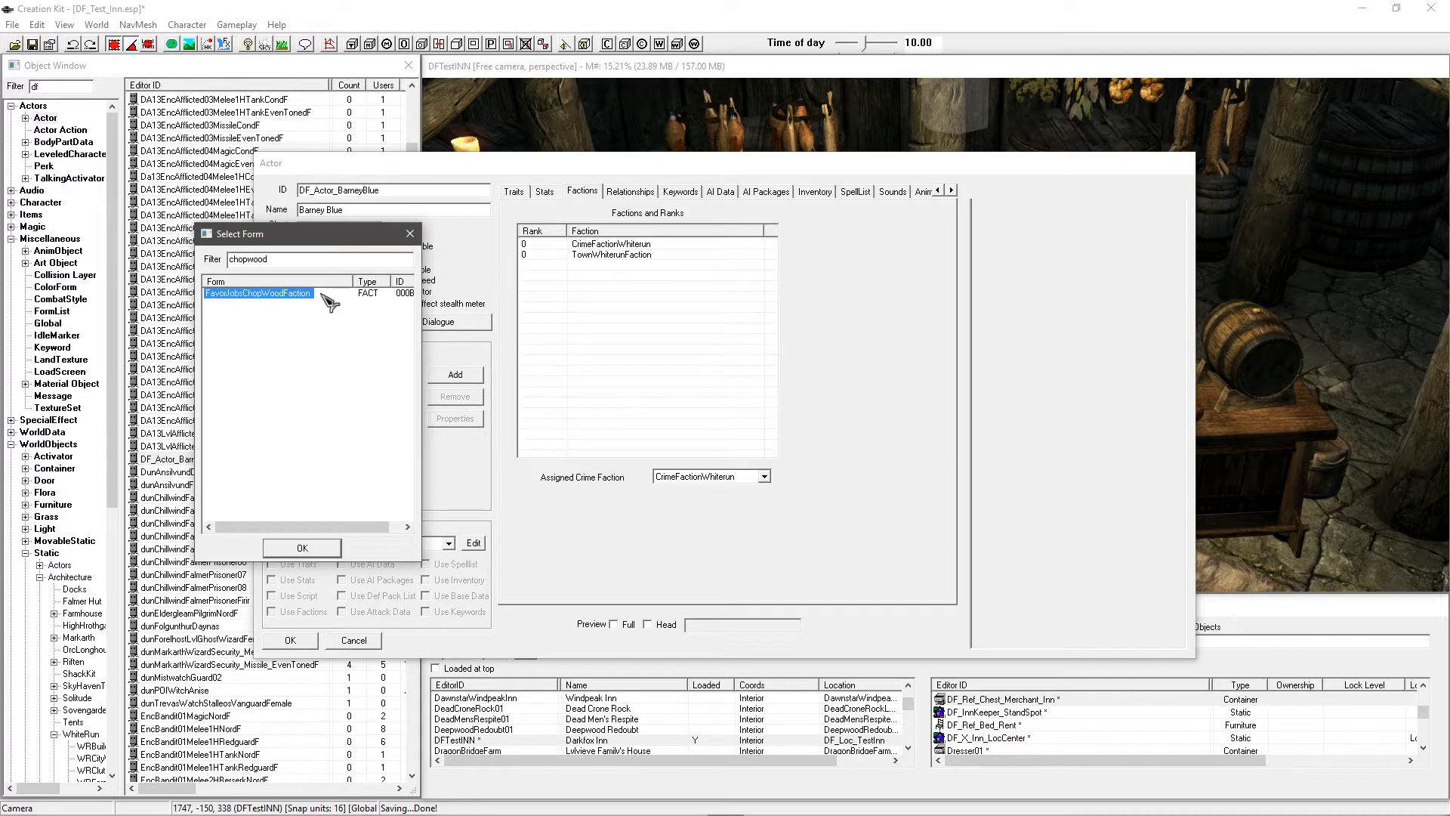
pyautogui.click(302, 548)
pyautogui.click(597, 266)
pyautogui.doubleClick(597, 266)
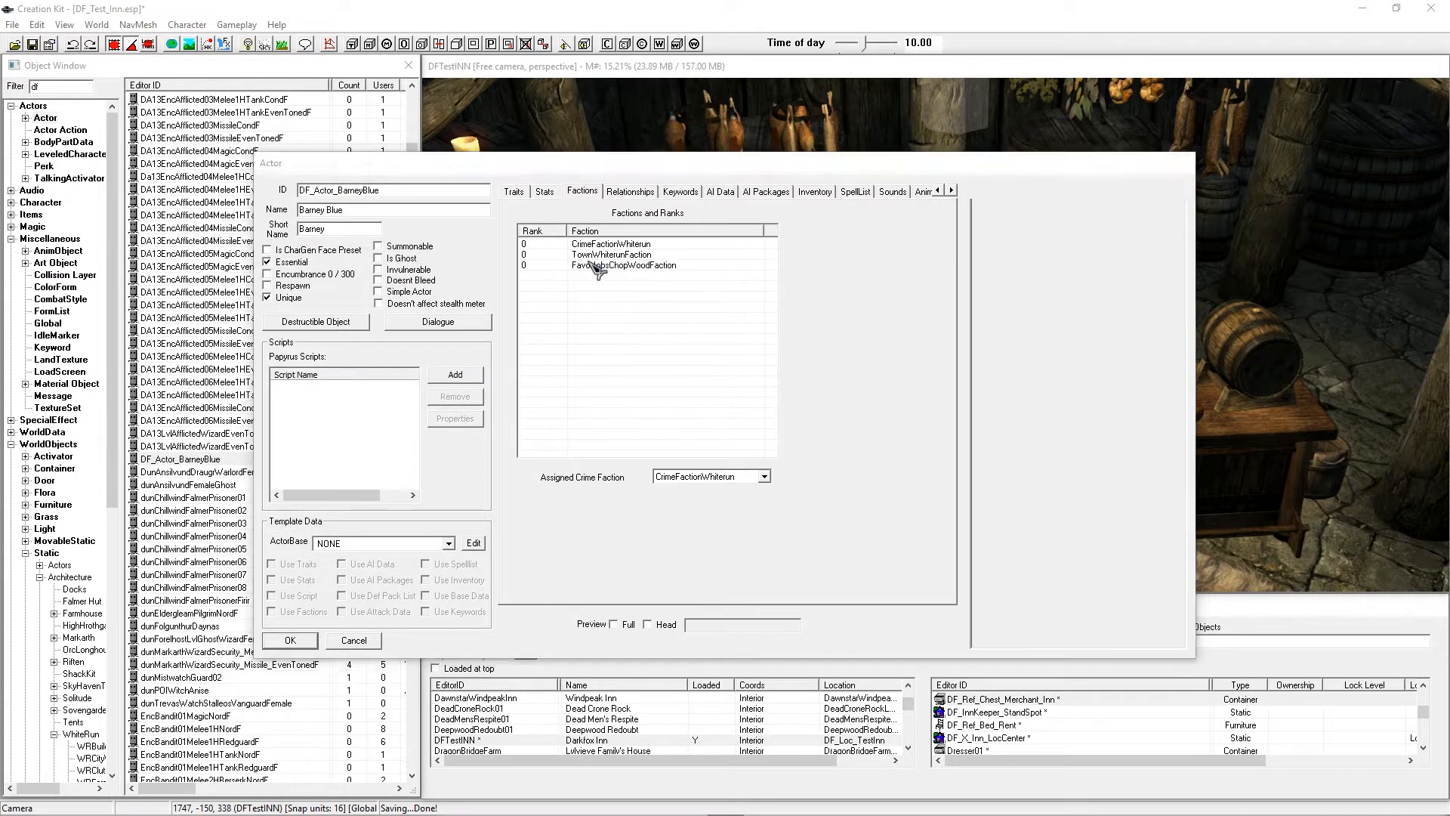
pyautogui.click(816, 597)
pyautogui.click(649, 366)
pyautogui.click(605, 266)
pyautogui.click(609, 254)
pyautogui.click(607, 265)
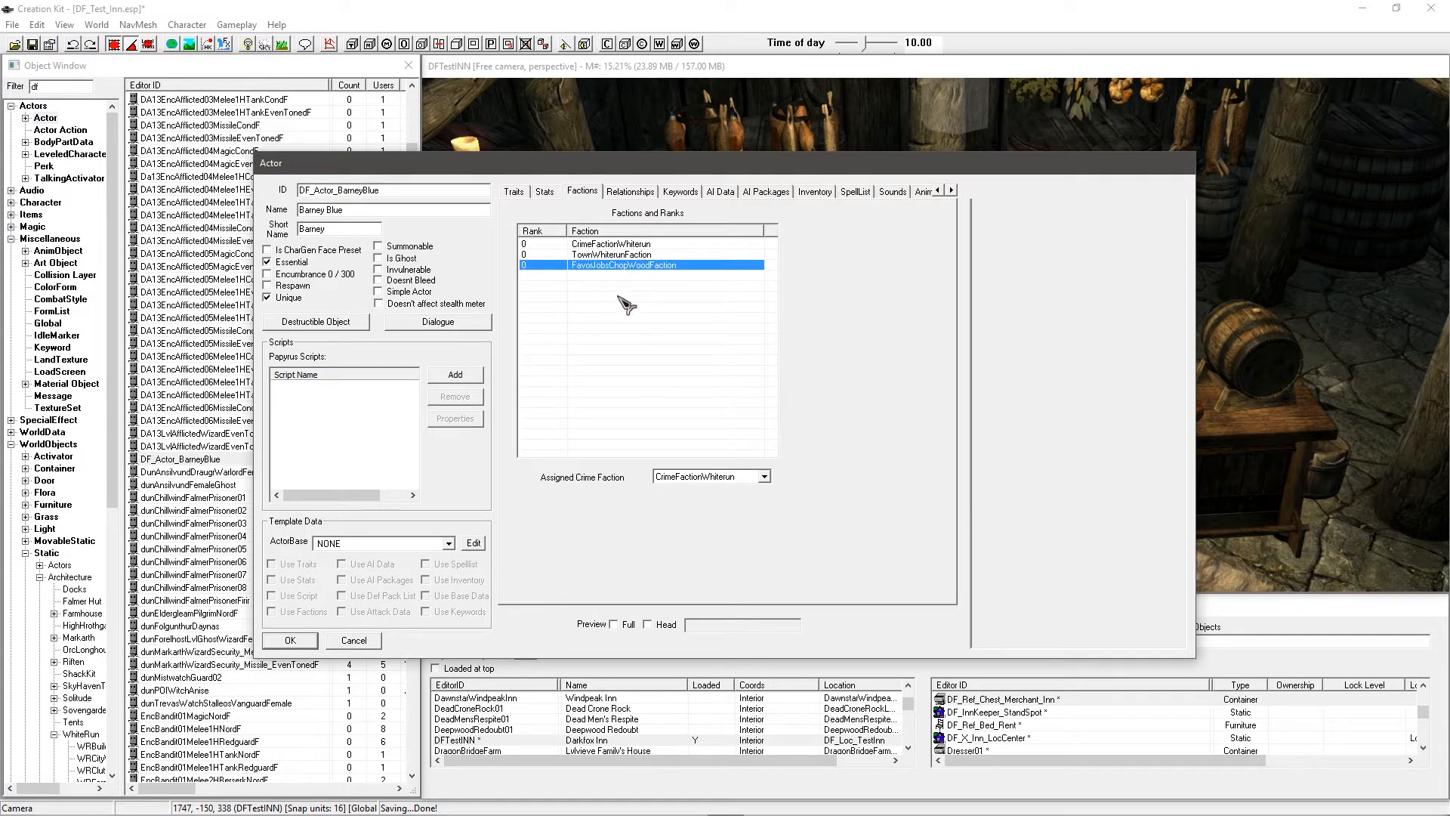
pyautogui.click(612, 294)
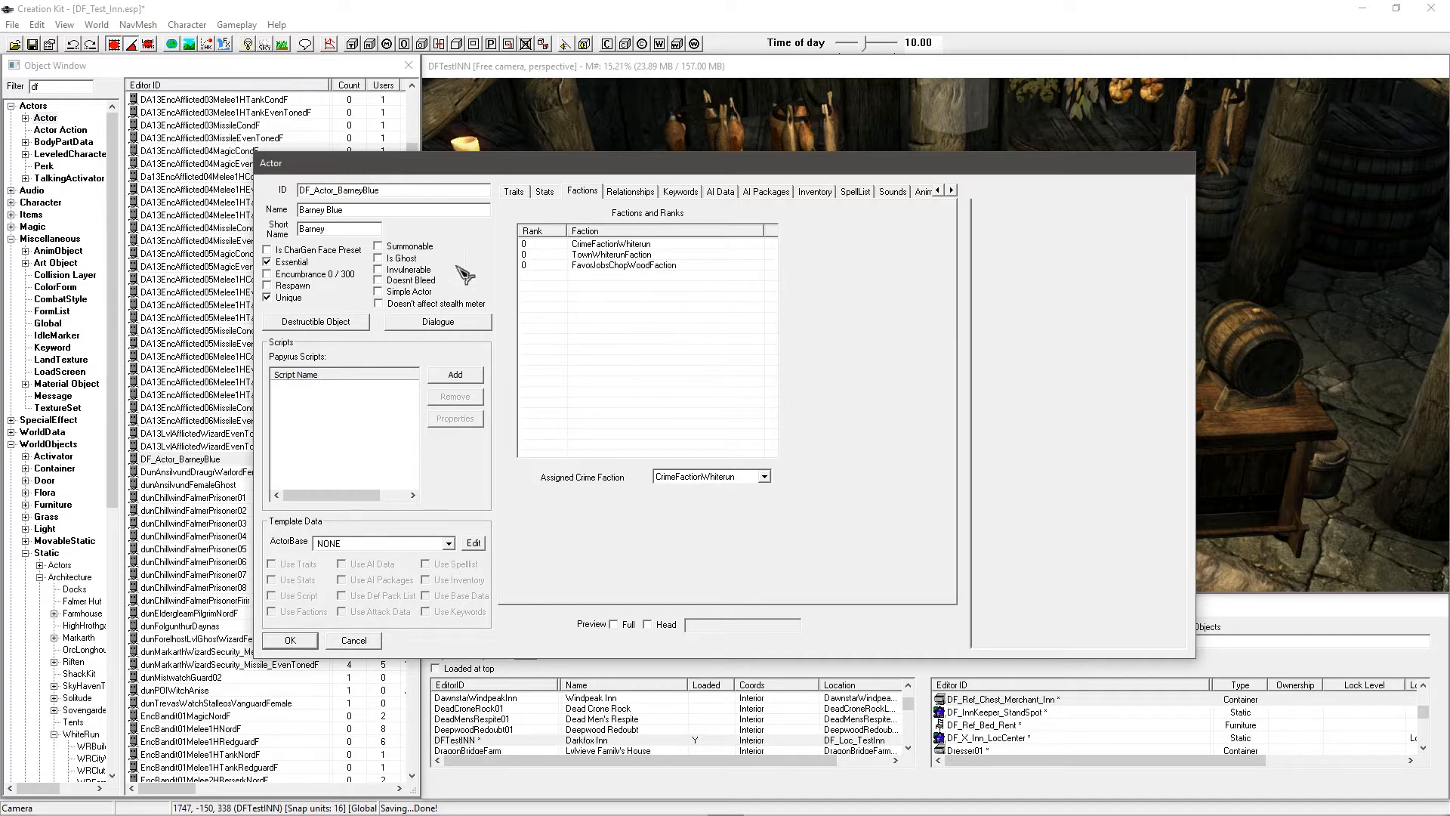
# Step: Add DF_Faction_Merchant_Inn to the actor's factions, filtering the available factions by merchant
pyautogui.rightClick(618, 329)
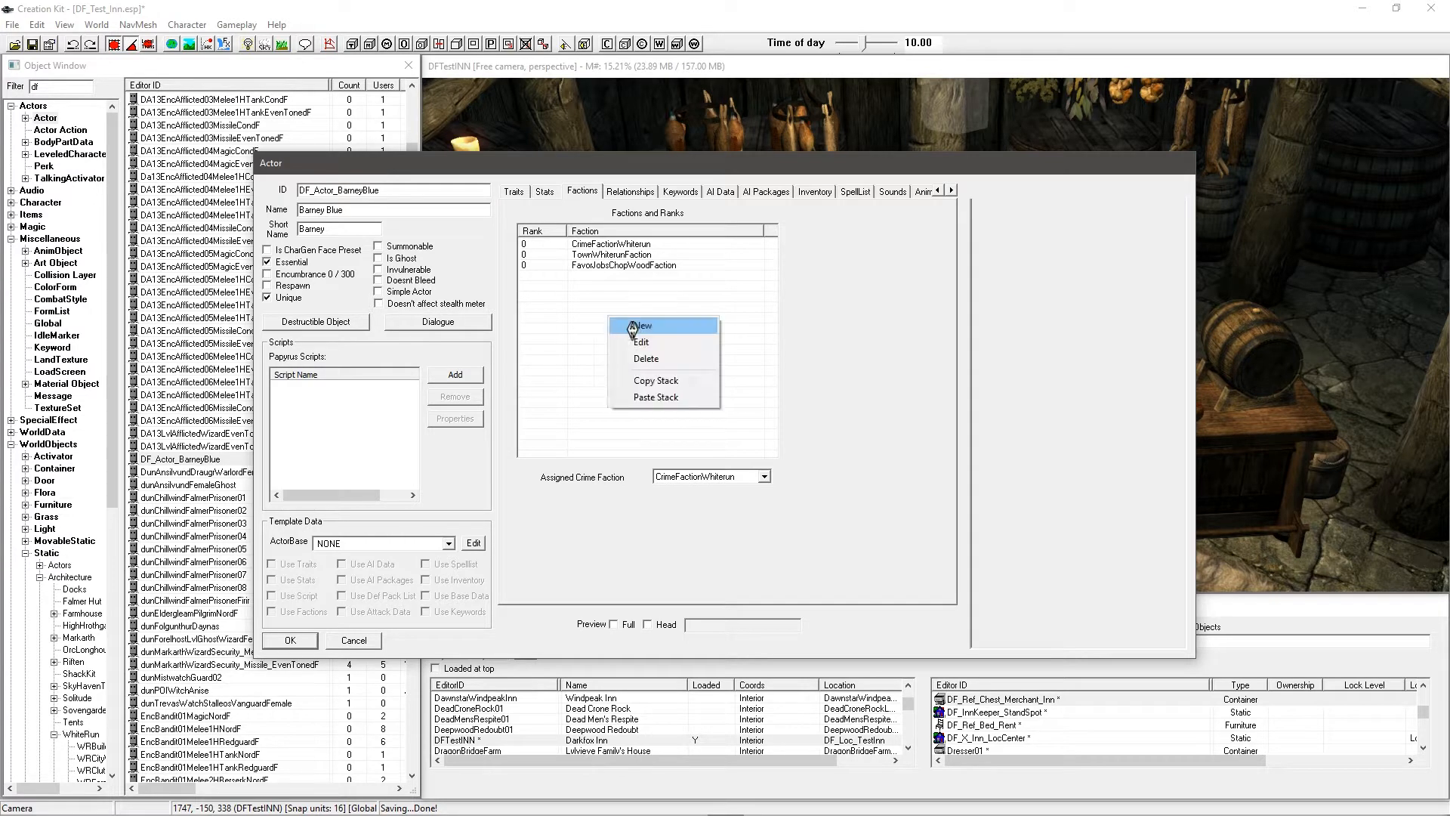
pyautogui.click(625, 330)
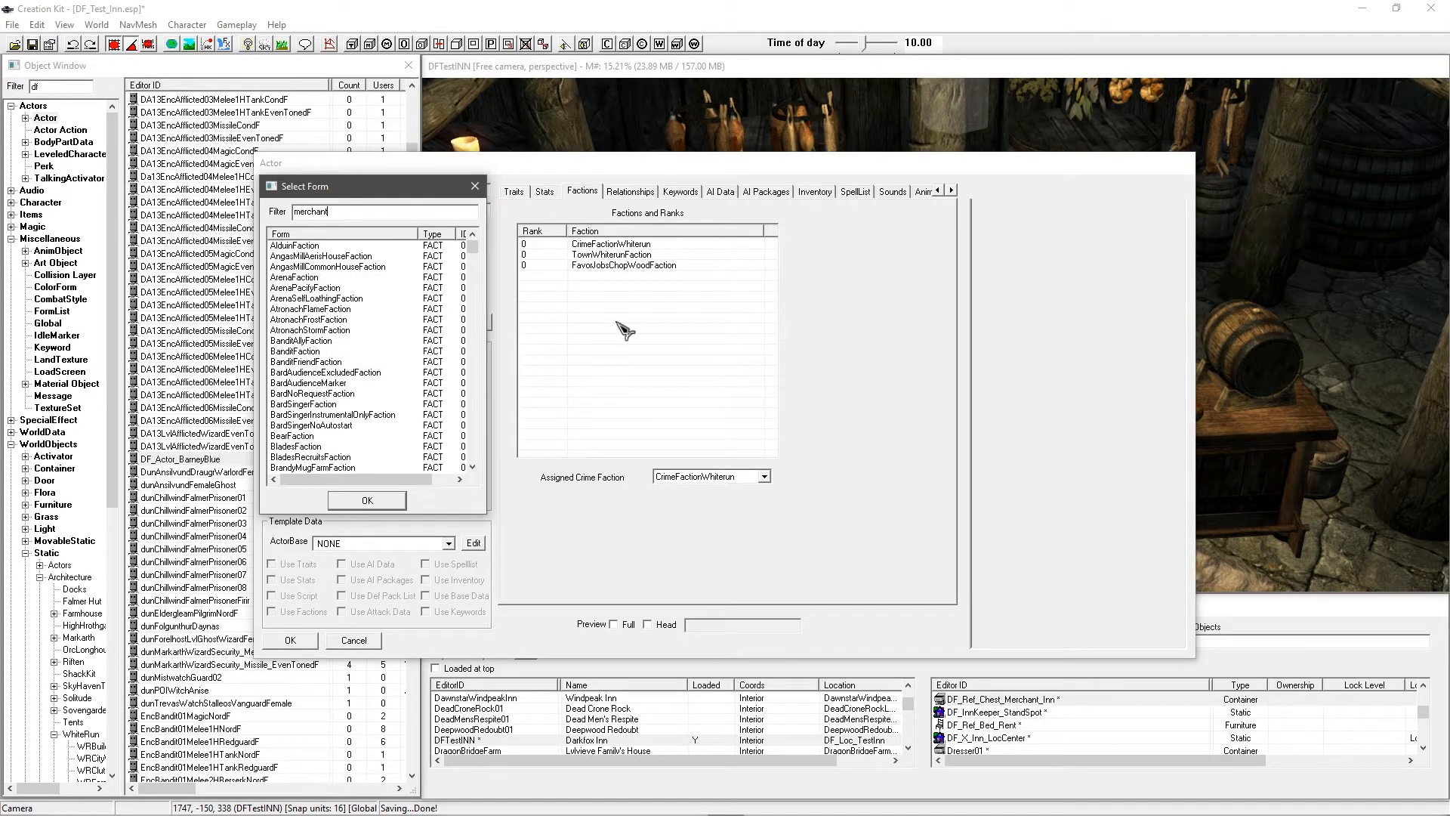
pyautogui.write('merchant')
pyautogui.click(344, 299)
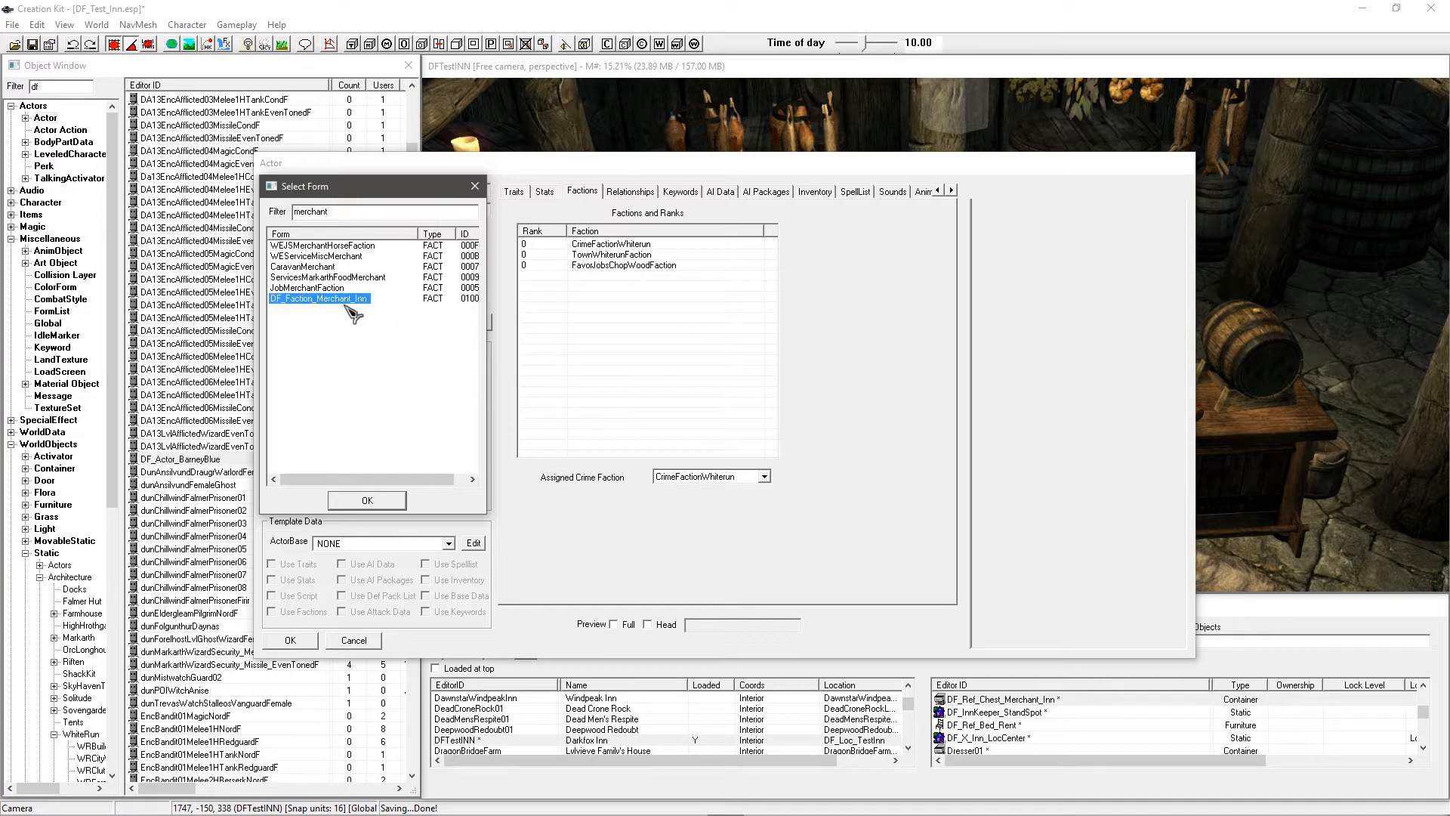
pyautogui.click(368, 500)
# Step: Add JobInnkeeperFaction to the actor's factions, filtering the available factions by innkeeper
pyautogui.rightClick(609, 334)
pyautogui.click(617, 341)
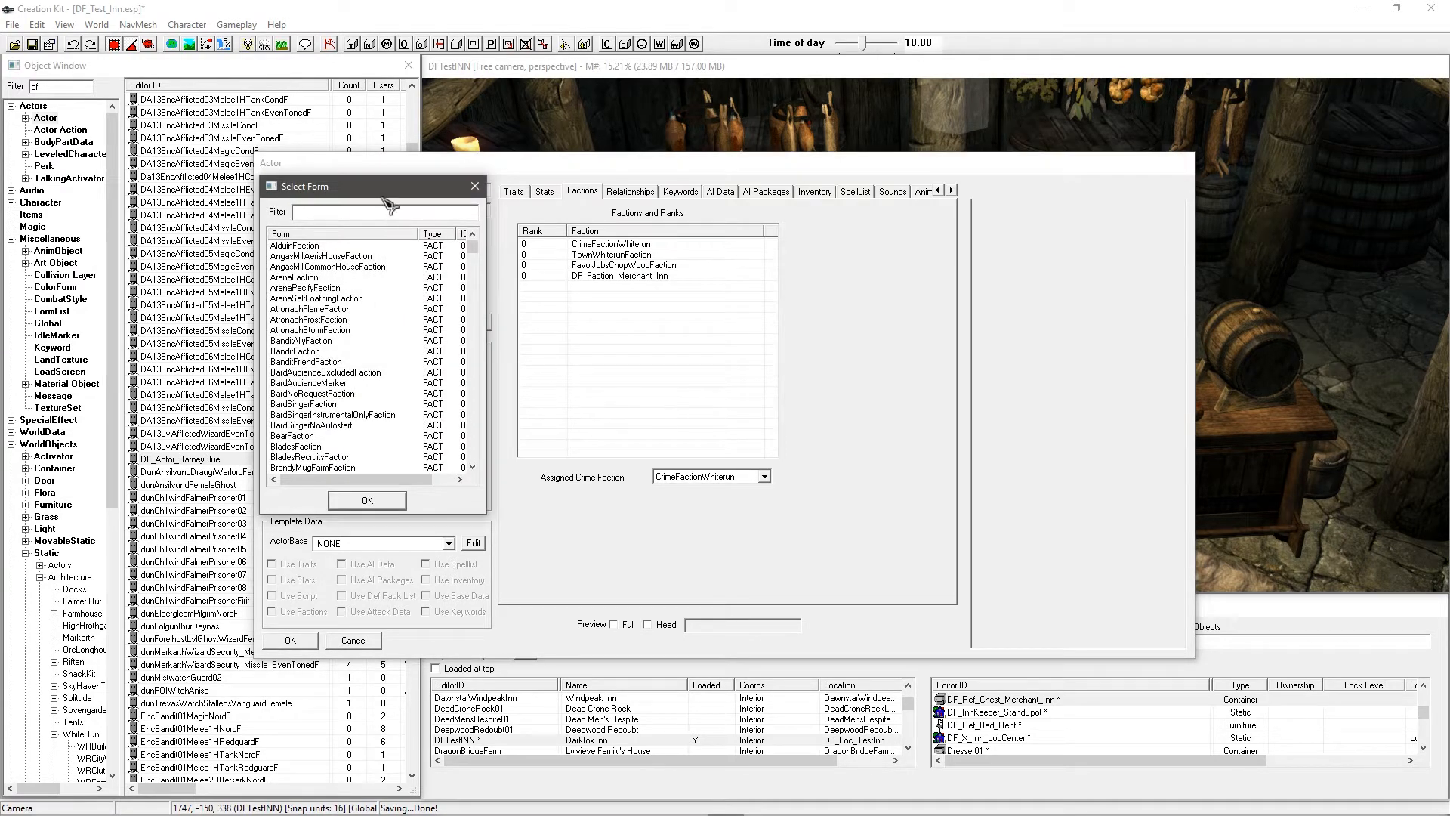
pyautogui.moveTo(383, 196); pyautogui.dragTo(503, 266)
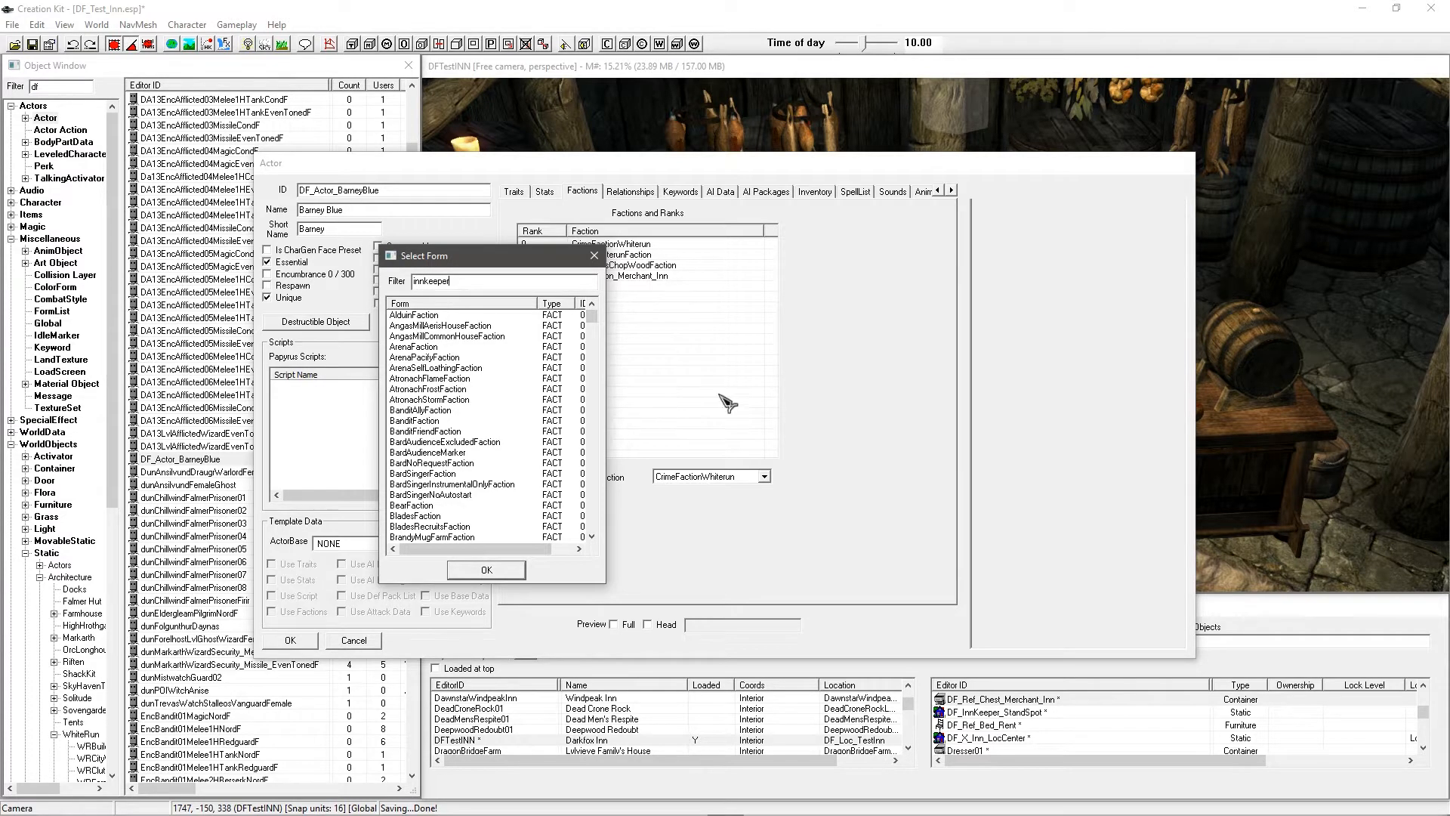
pyautogui.write('innkeeper')
pyautogui.click(449, 378)
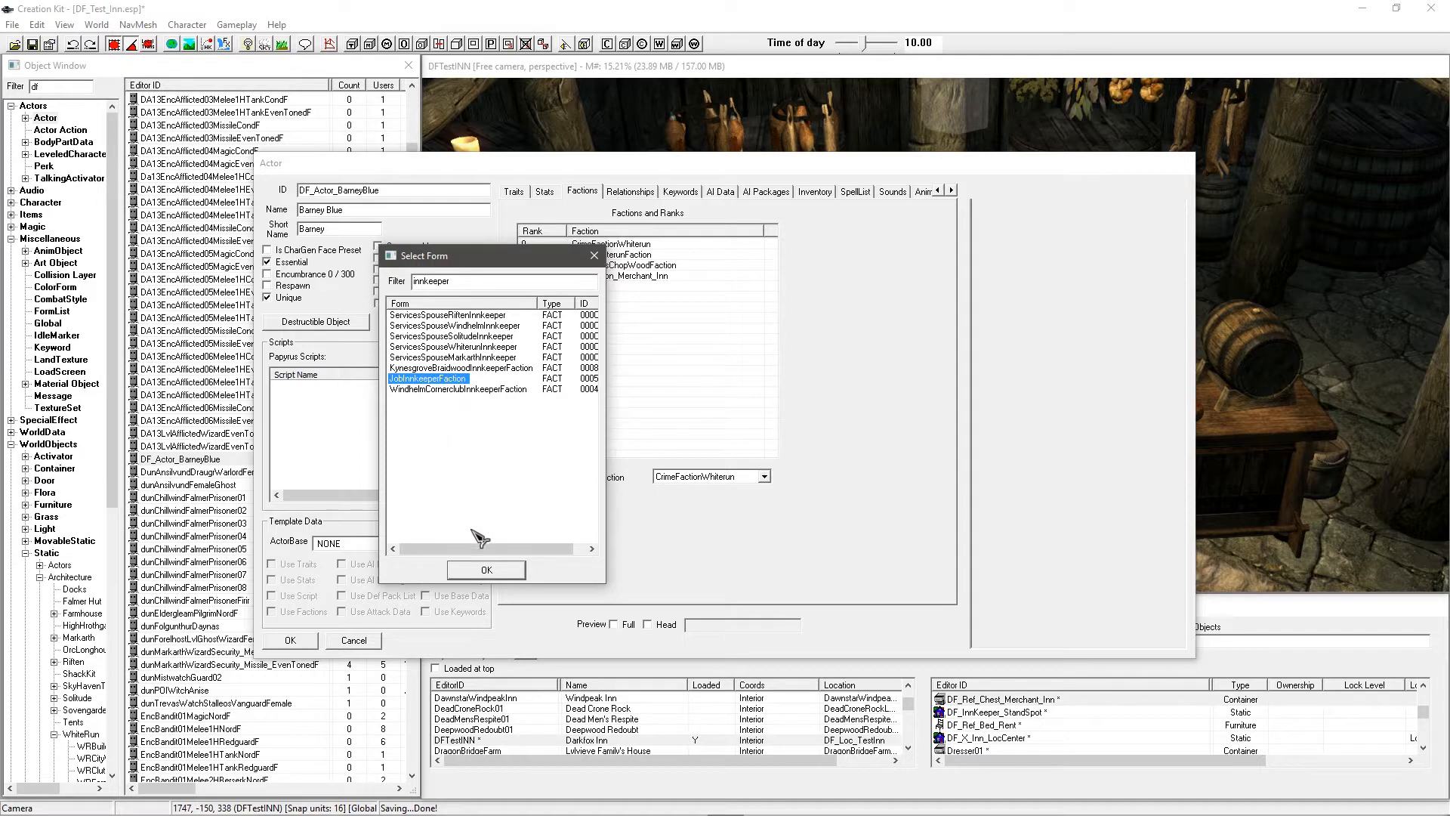
pyautogui.click(486, 569)
pyautogui.rightClick(614, 374)
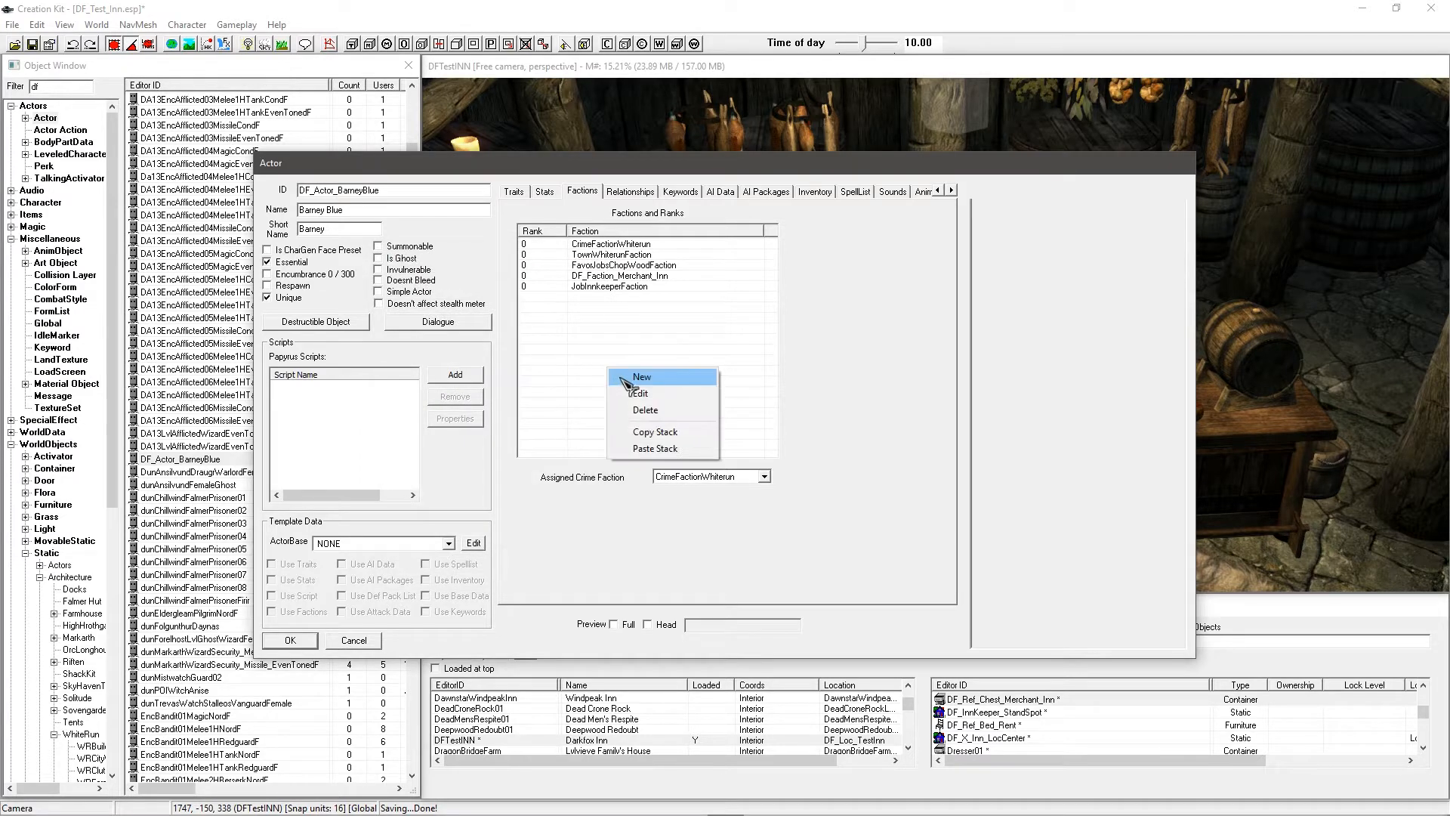
pyautogui.click(641, 376)
pyautogui.moveTo(415, 184); pyautogui.dragTo(331, 239)
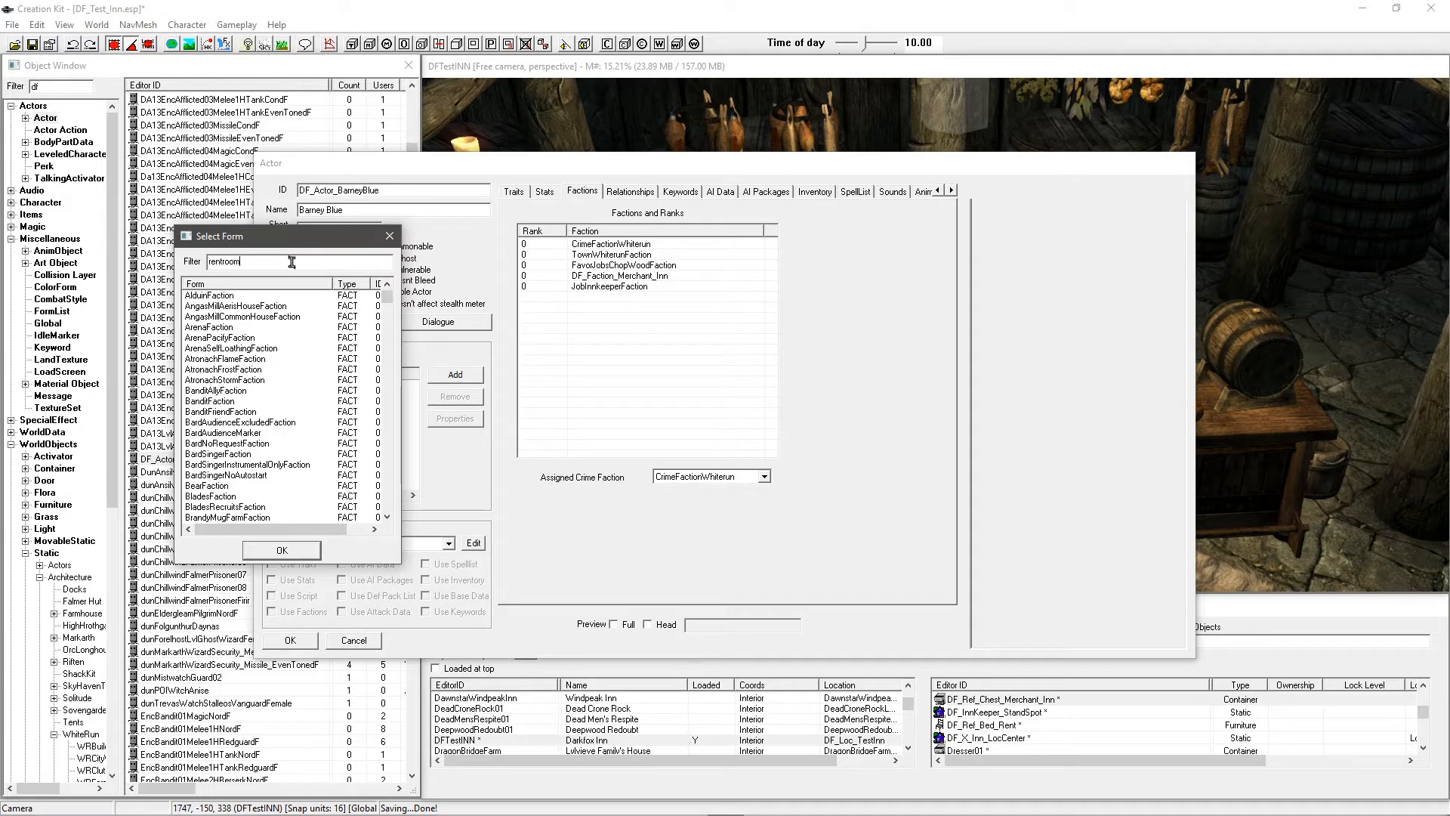
pyautogui.click(246, 295)
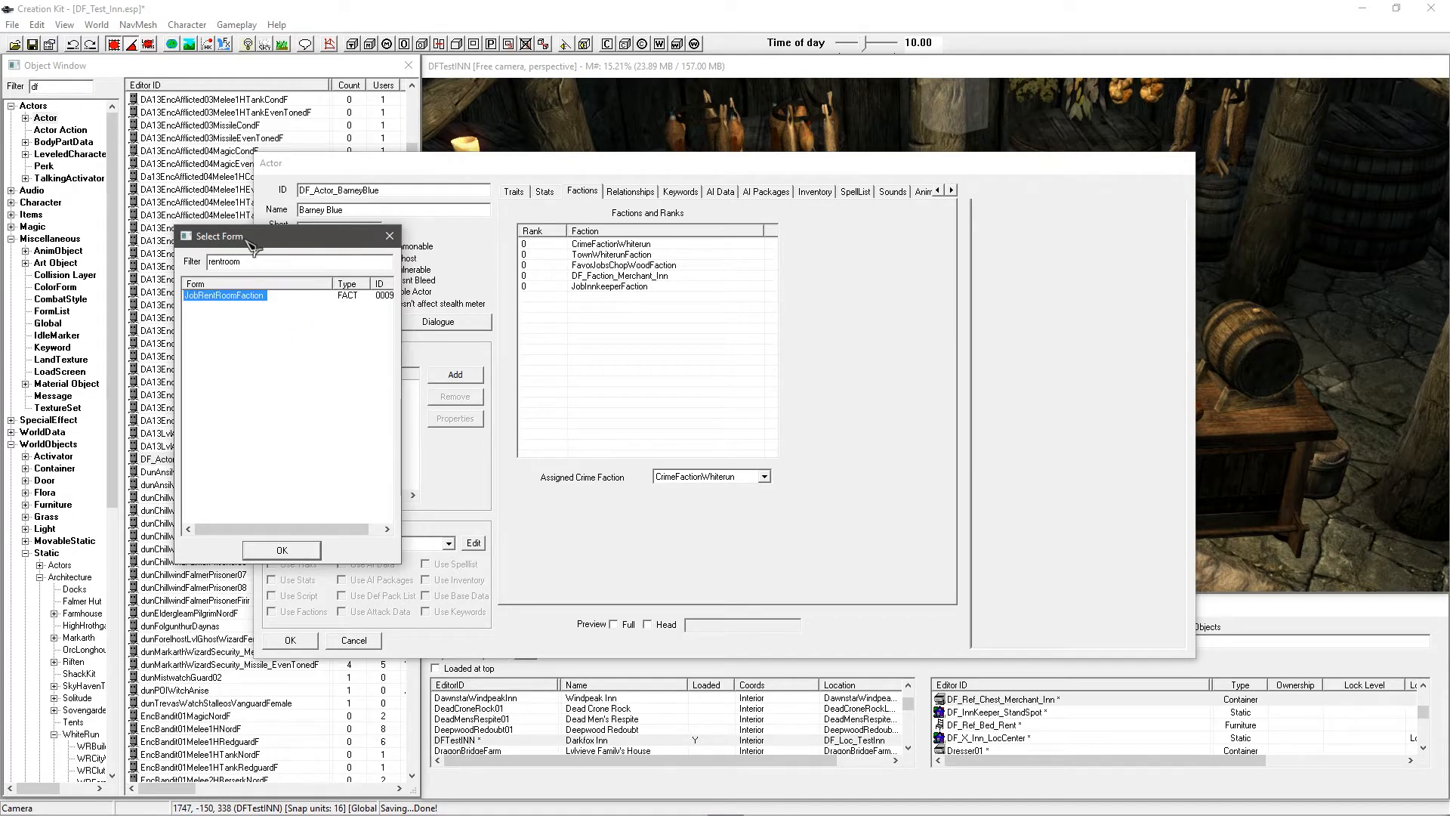
pyautogui.moveTo(248, 243); pyautogui.dragTo(252, 264)
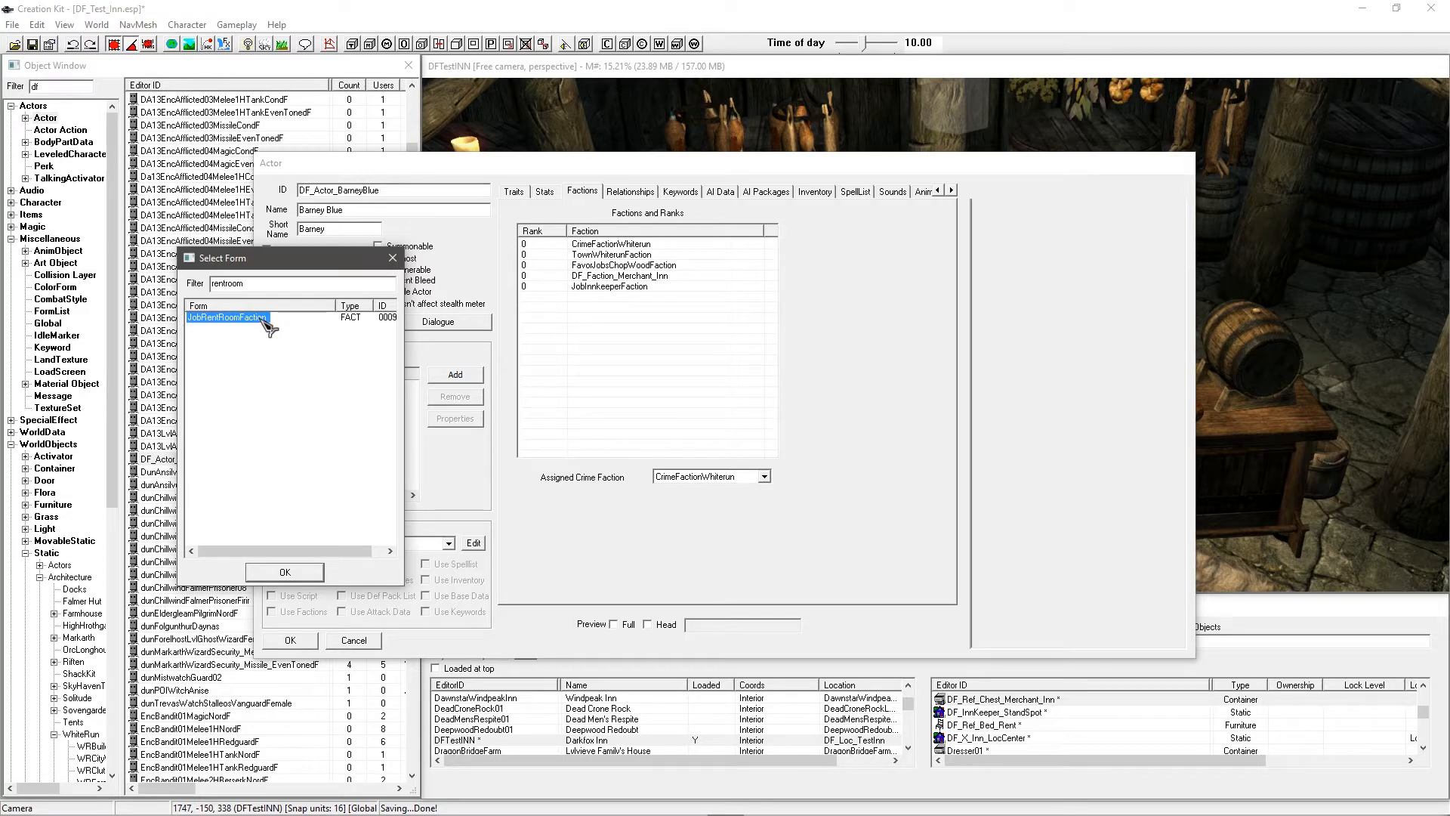
pyautogui.moveTo(281, 259); pyautogui.dragTo(272, 296)
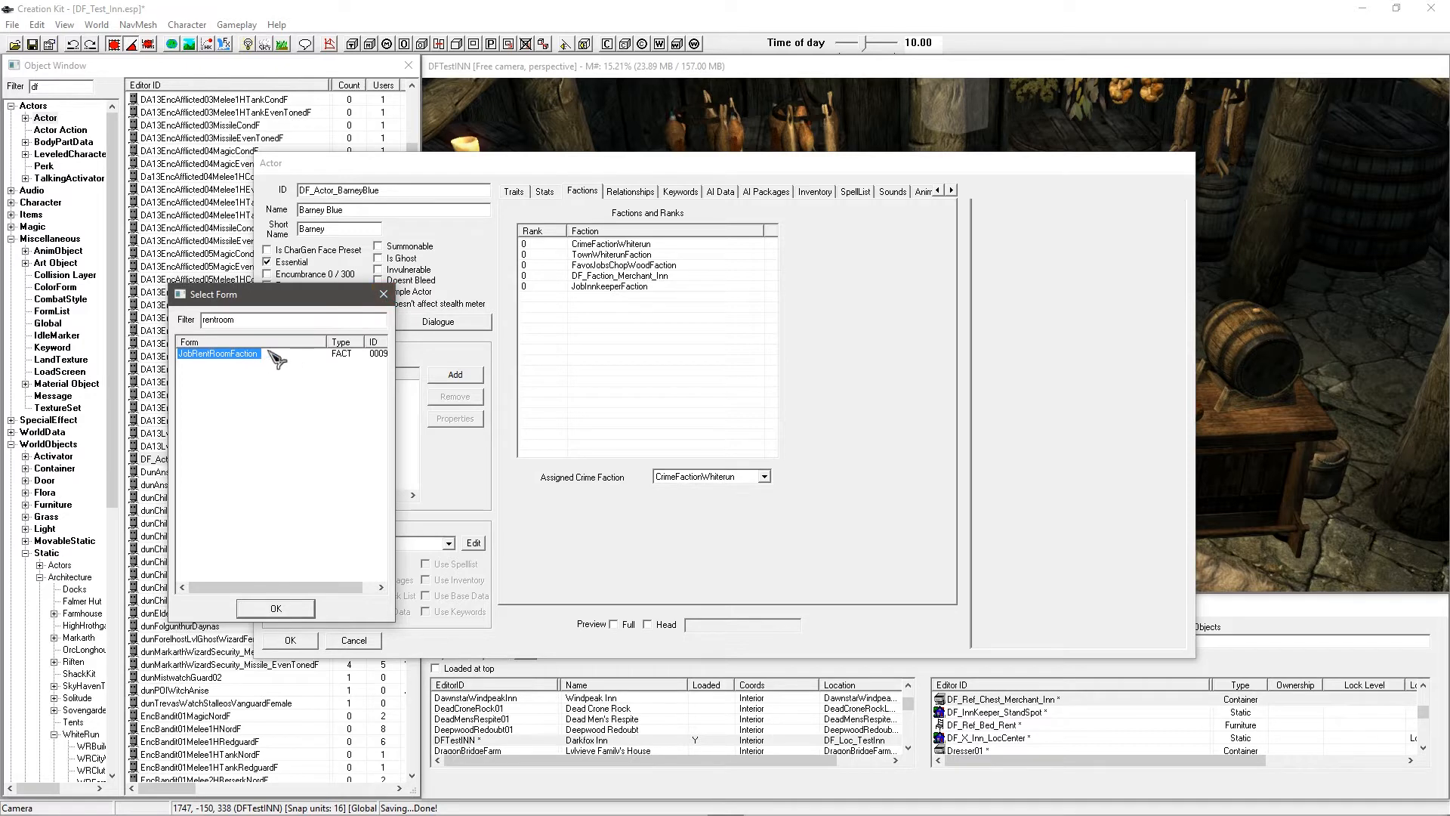
pyautogui.doubleClick(244, 322)
pyautogui.click(272, 319)
pyautogui.click(385, 296)
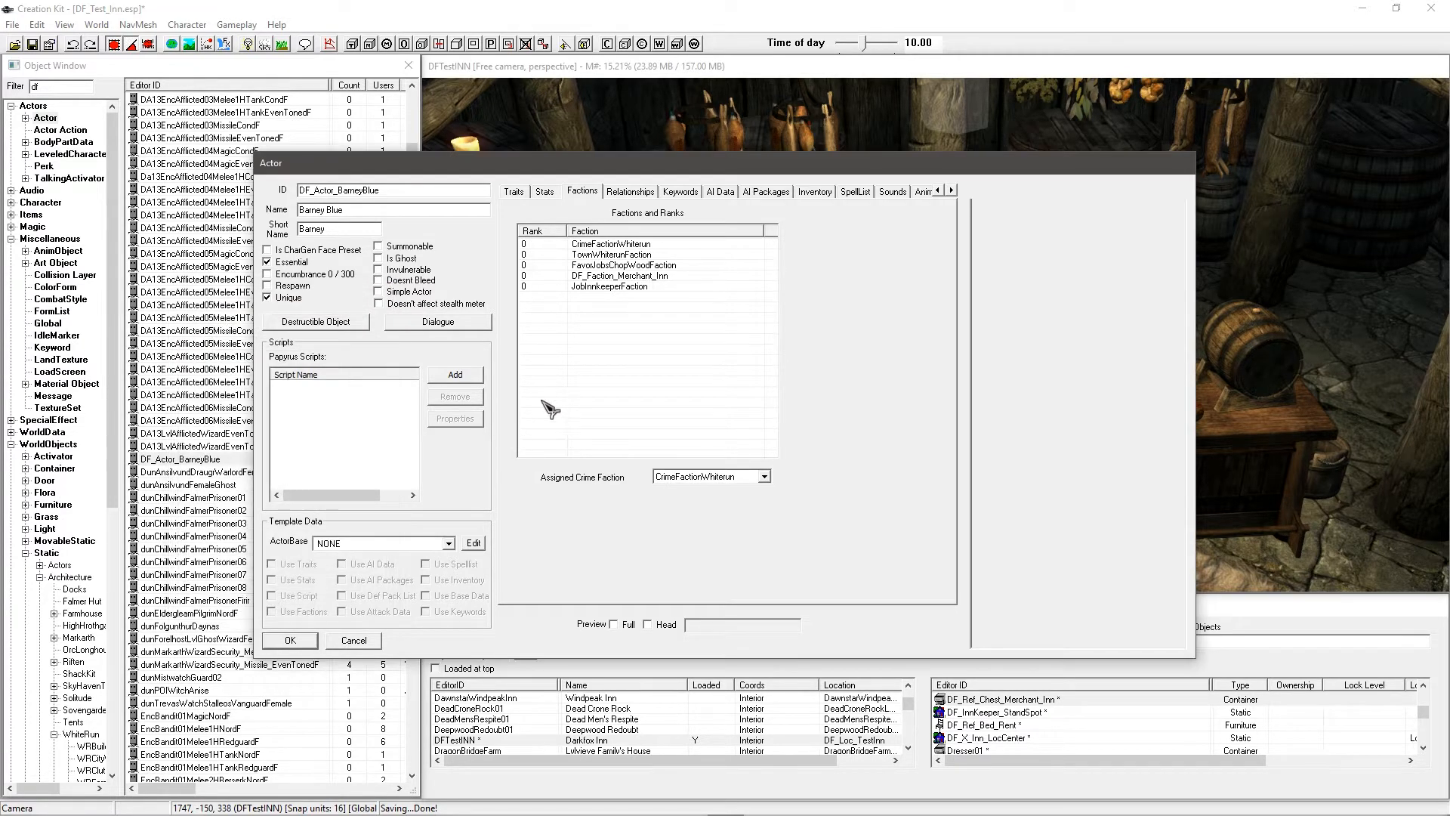
# Step: Look up DF_Faction_Merchant_Inn among the available factions, filtering them by df_
pyautogui.rightClick(604, 330)
pyautogui.click(621, 336)
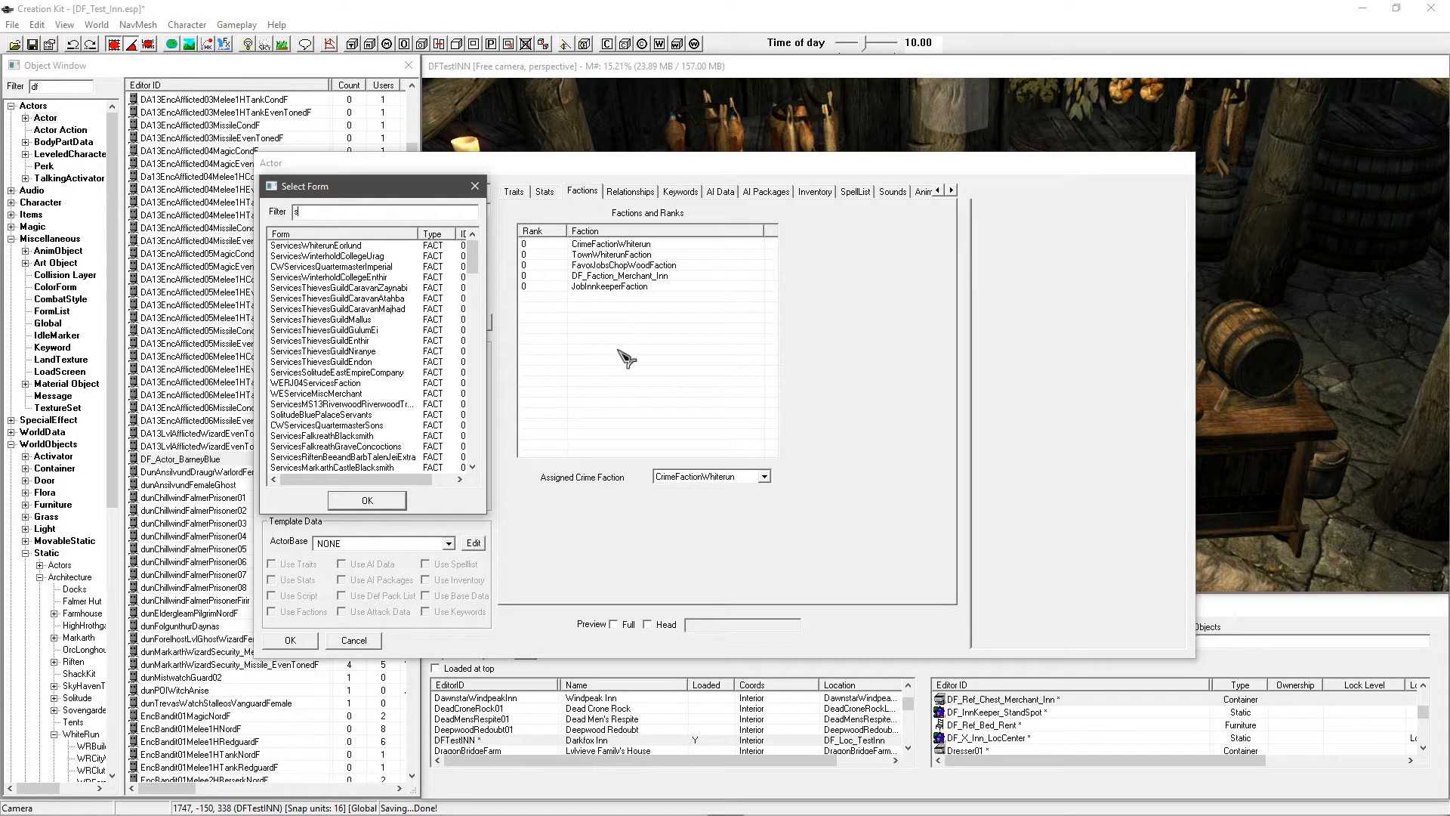
pyautogui.write('_')
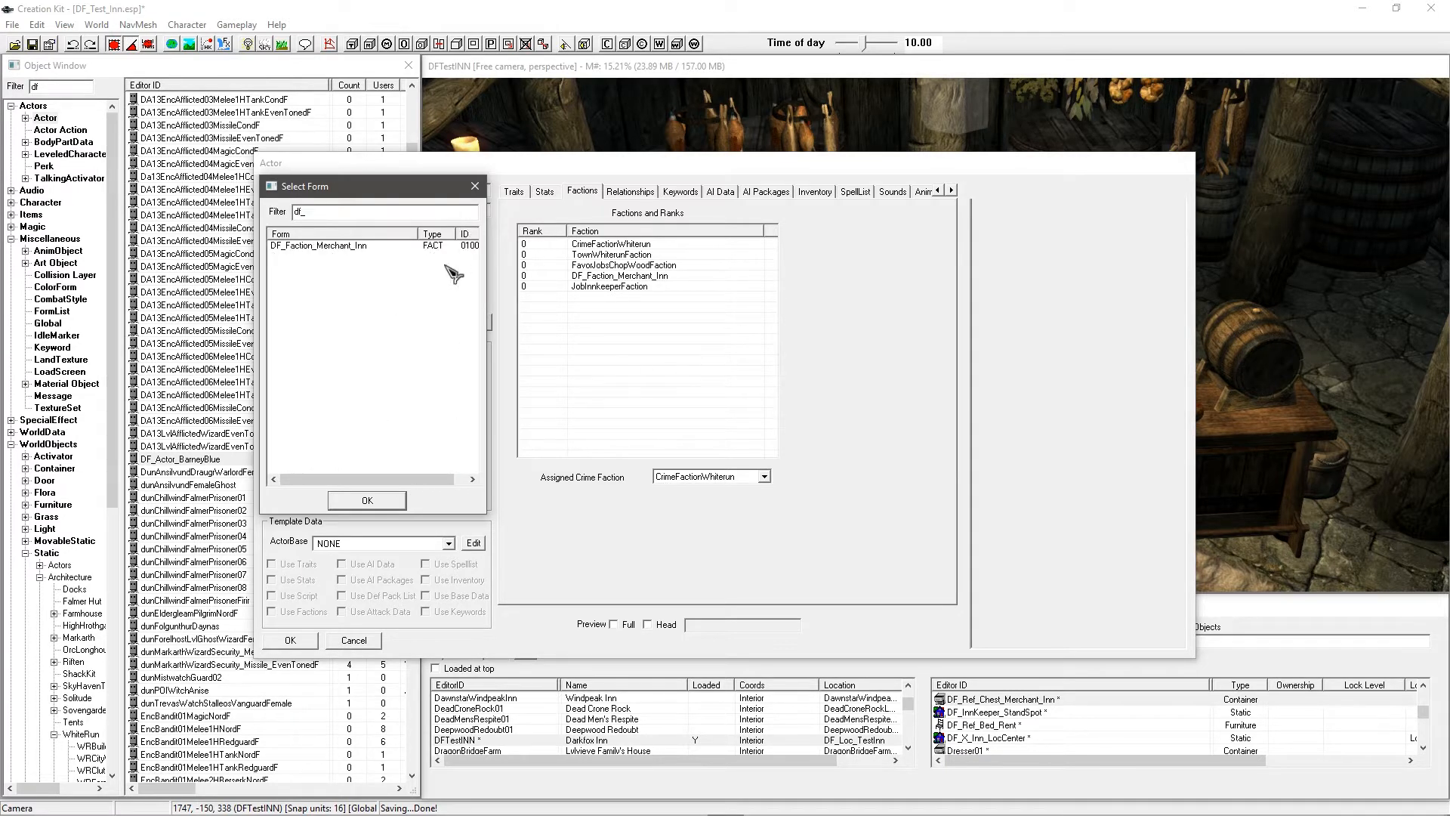
pyautogui.click(317, 246)
pyautogui.click(367, 500)
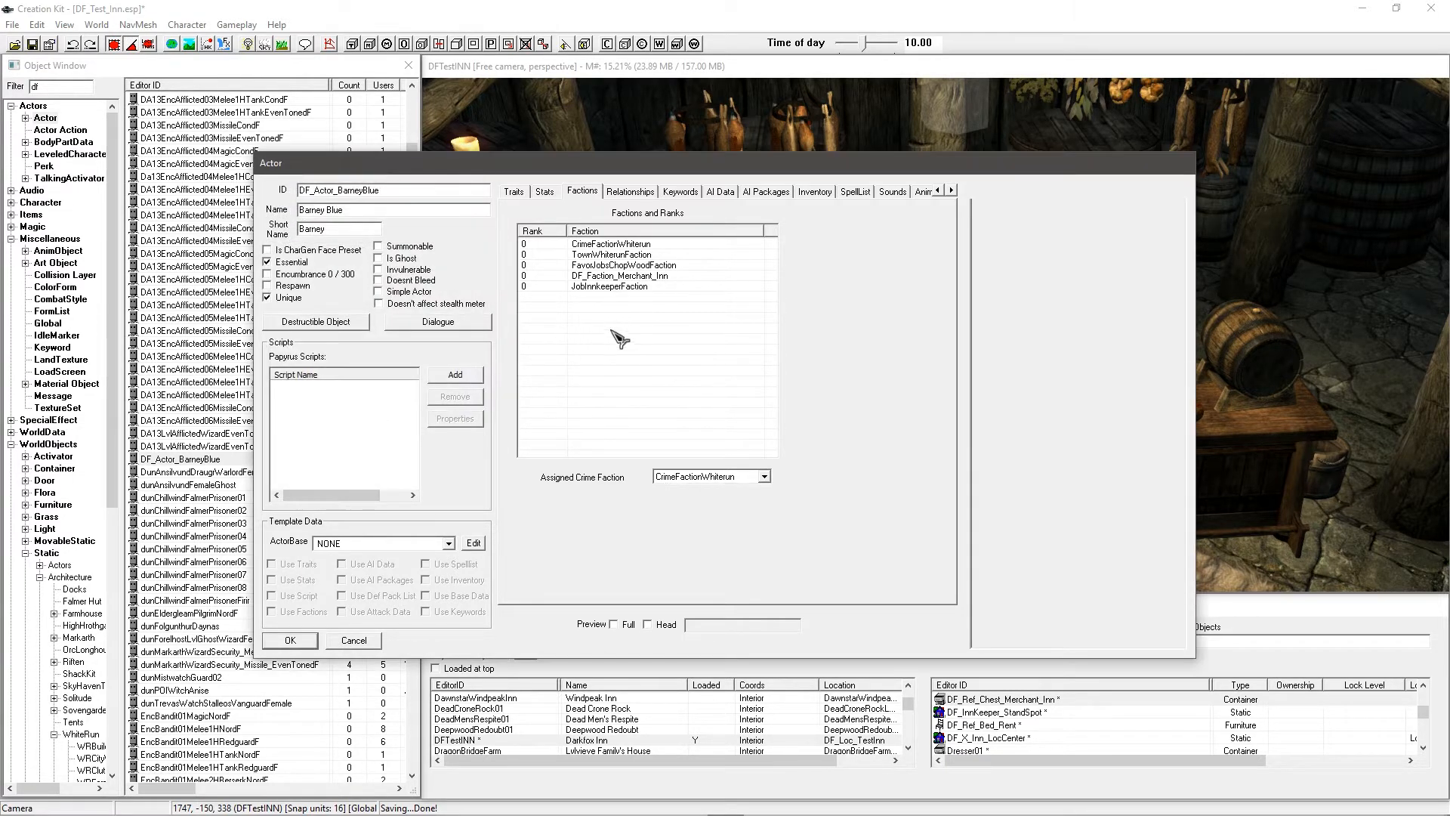
pyautogui.click(614, 289)
pyautogui.click(618, 277)
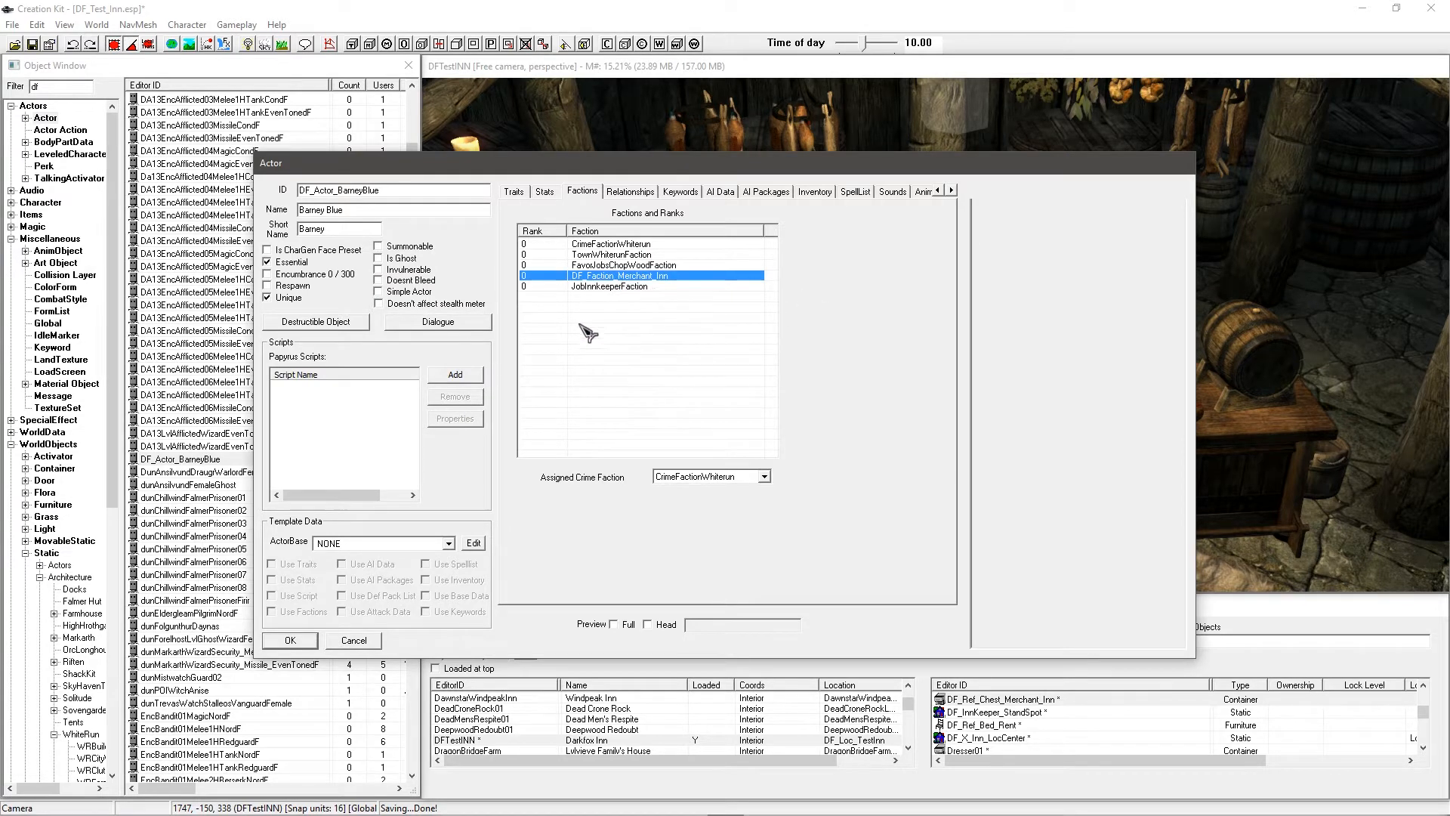
pyautogui.click(589, 354)
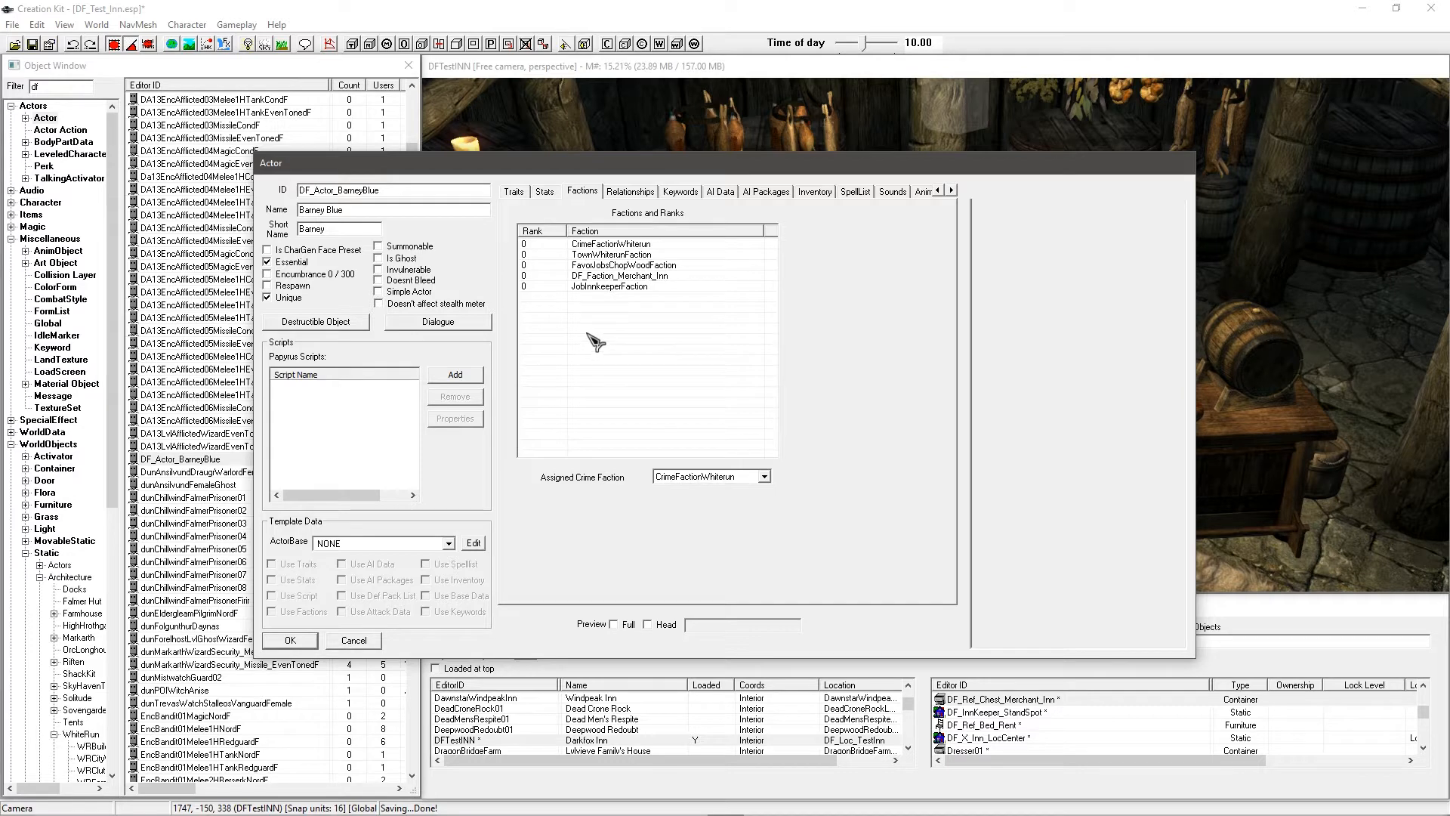
pyautogui.moveTo(593, 286); pyautogui.dragTo(597, 245)
pyautogui.click(594, 276)
pyautogui.click(606, 329)
# Step: Set the actor's AI attributes to Unaggressive aggression and Happy mood
pyautogui.click(630, 192)
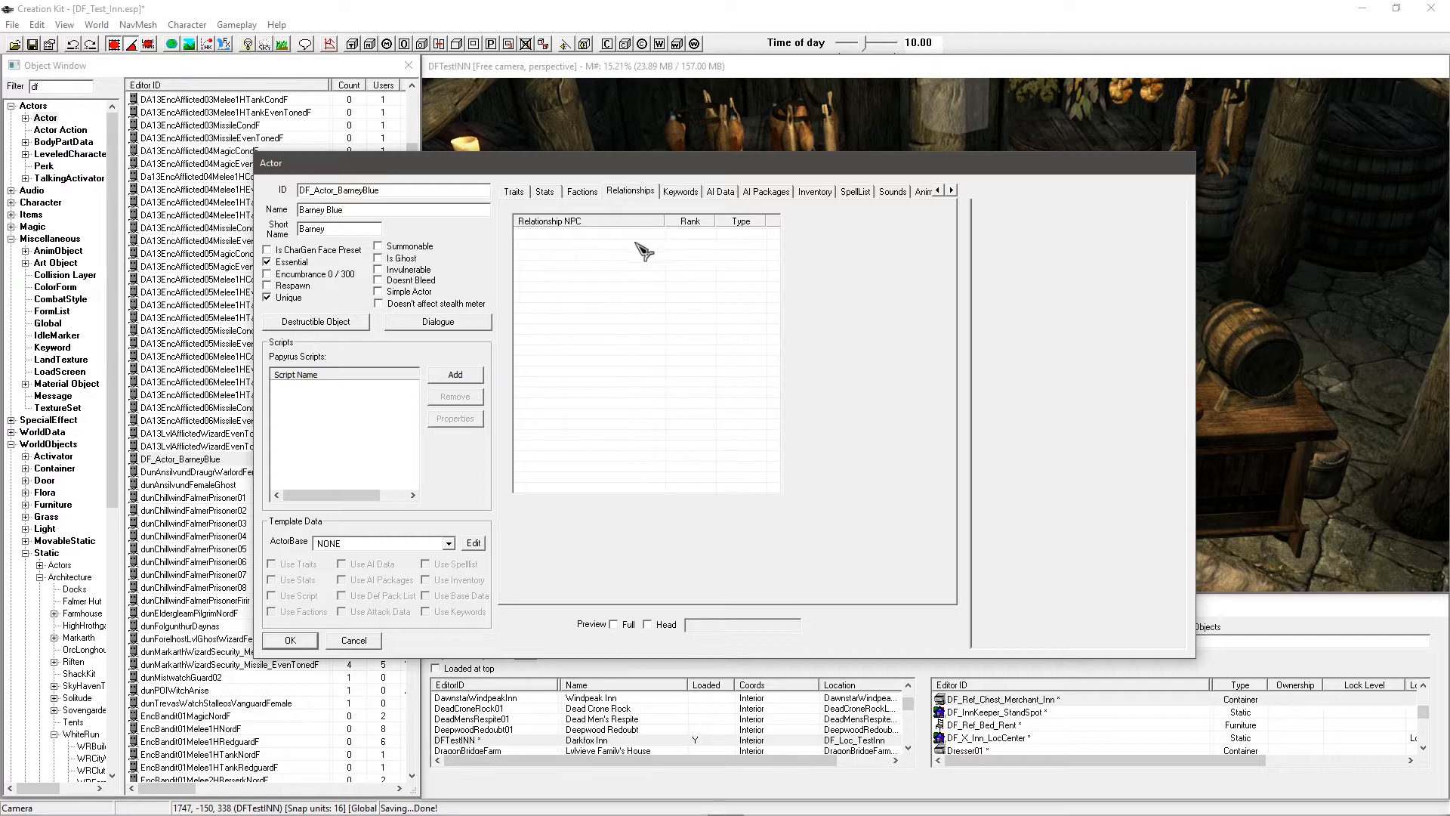
pyautogui.click(680, 191)
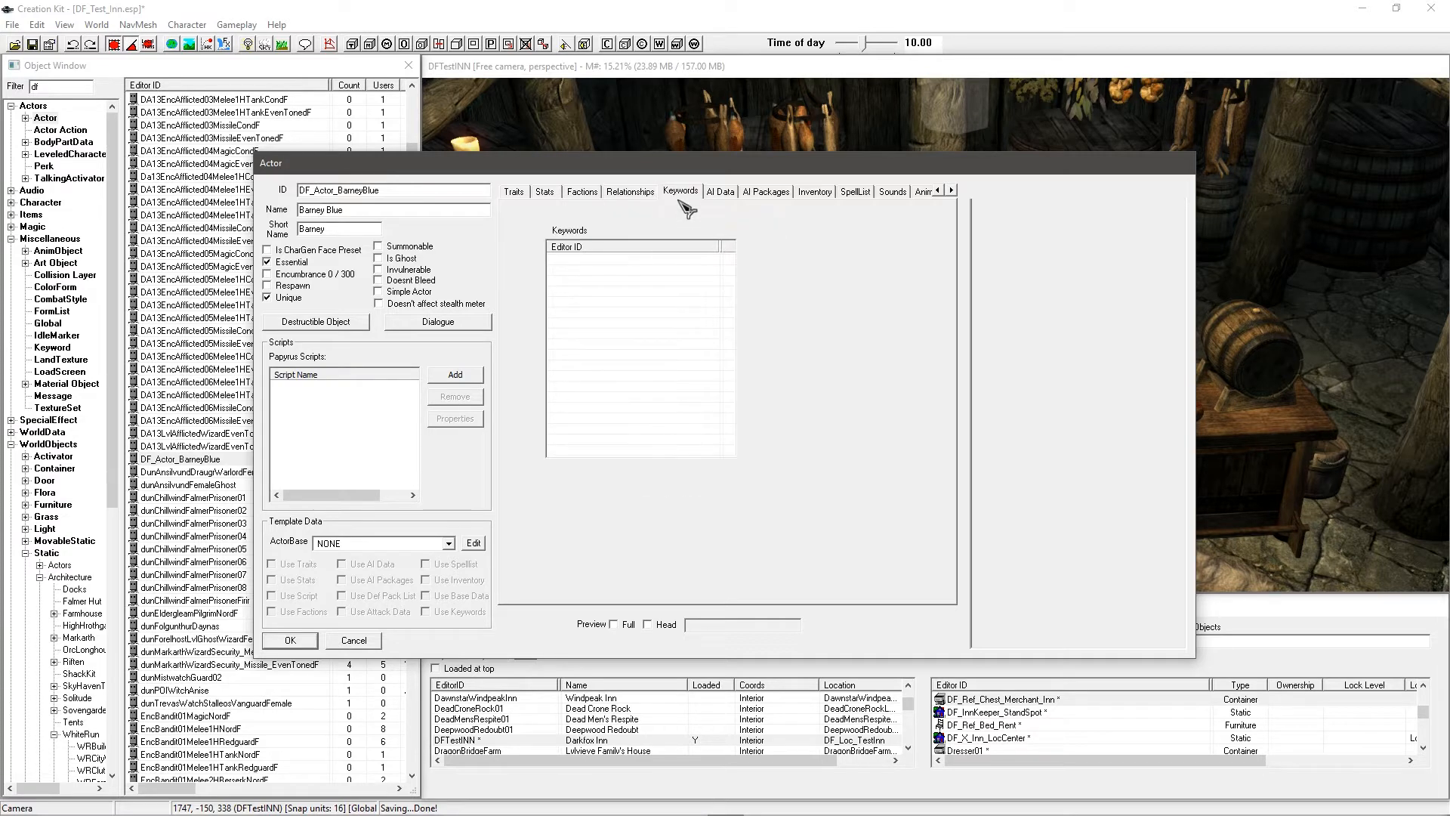
pyautogui.click(720, 194)
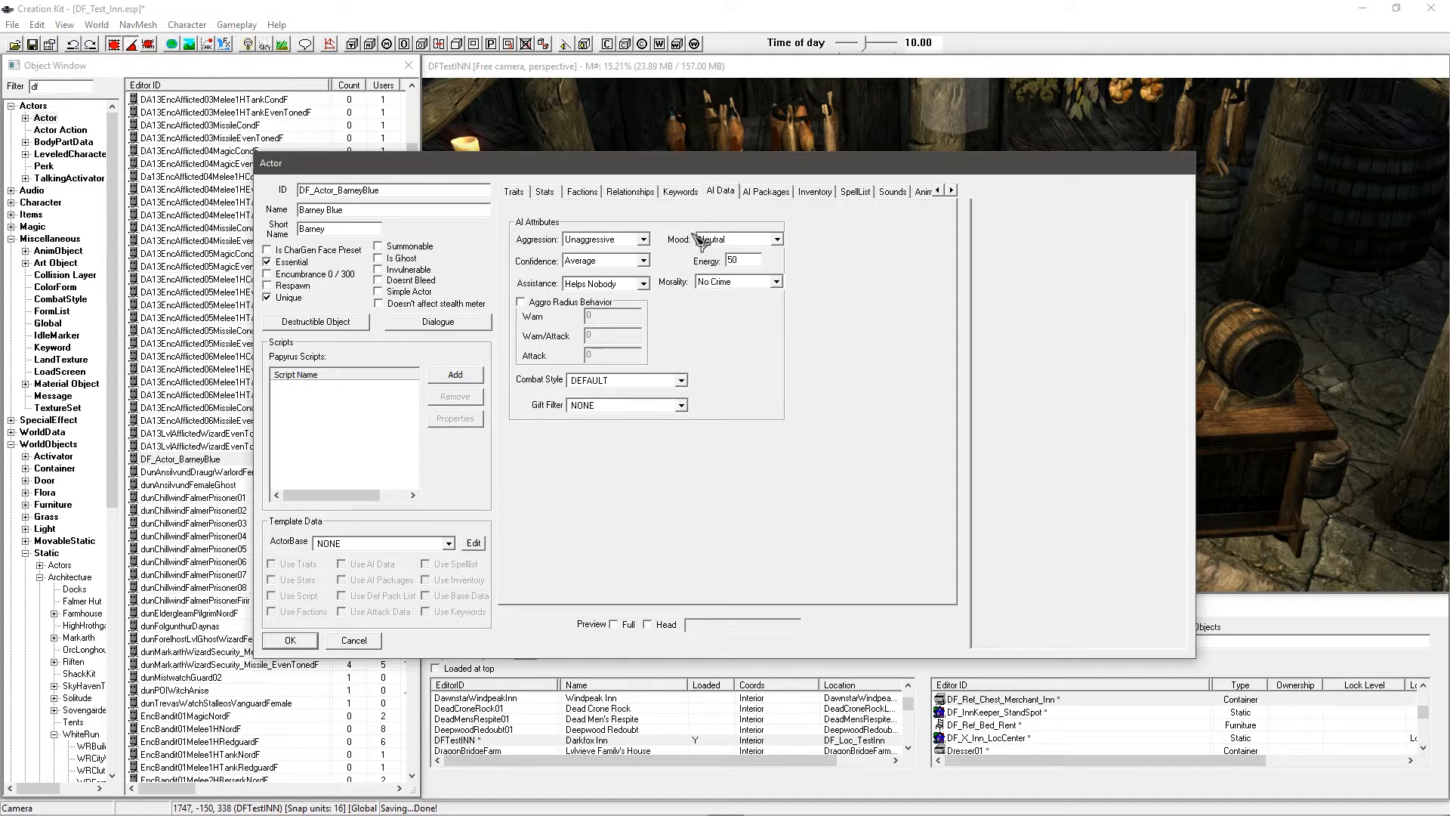
pyautogui.moveTo(677, 165); pyautogui.dragTo(680, 182)
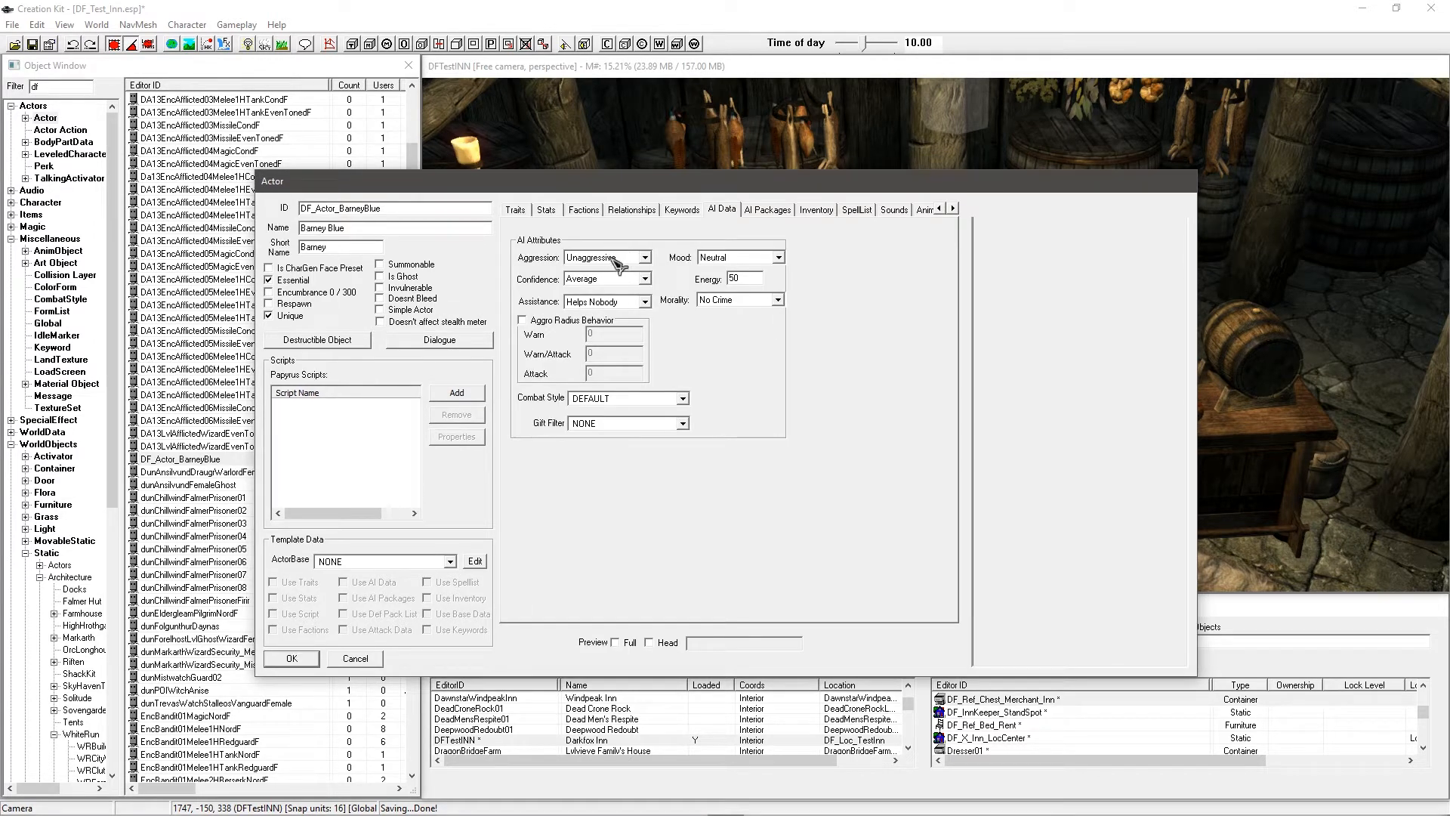
pyautogui.click(618, 260)
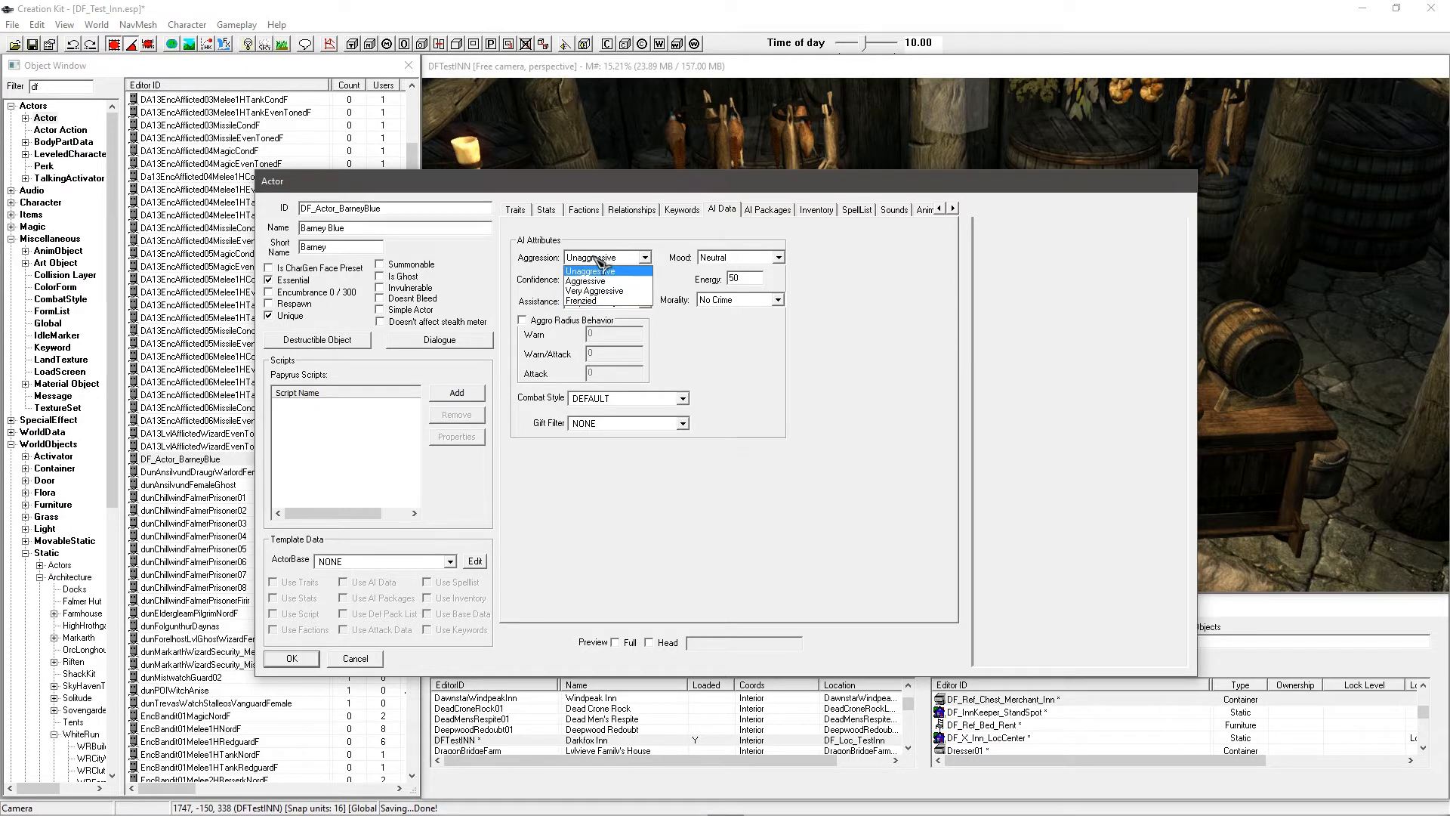
pyautogui.click(602, 270)
pyautogui.click(745, 257)
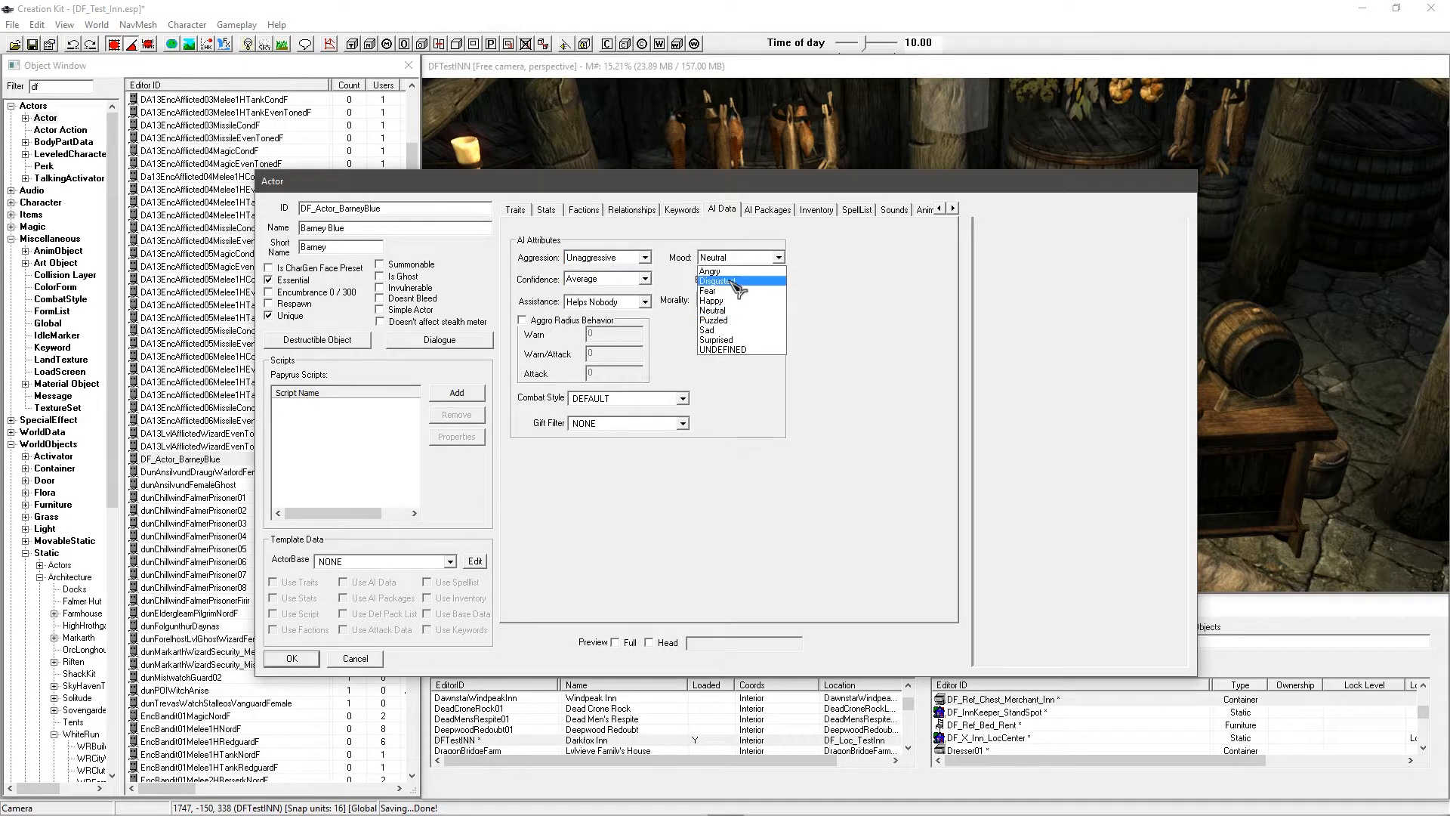
pyautogui.click(738, 305)
# Step: Set the actor's confidence to Brave, energy to 20 and assistance to Helps Friends and Allies
pyautogui.click(609, 282)
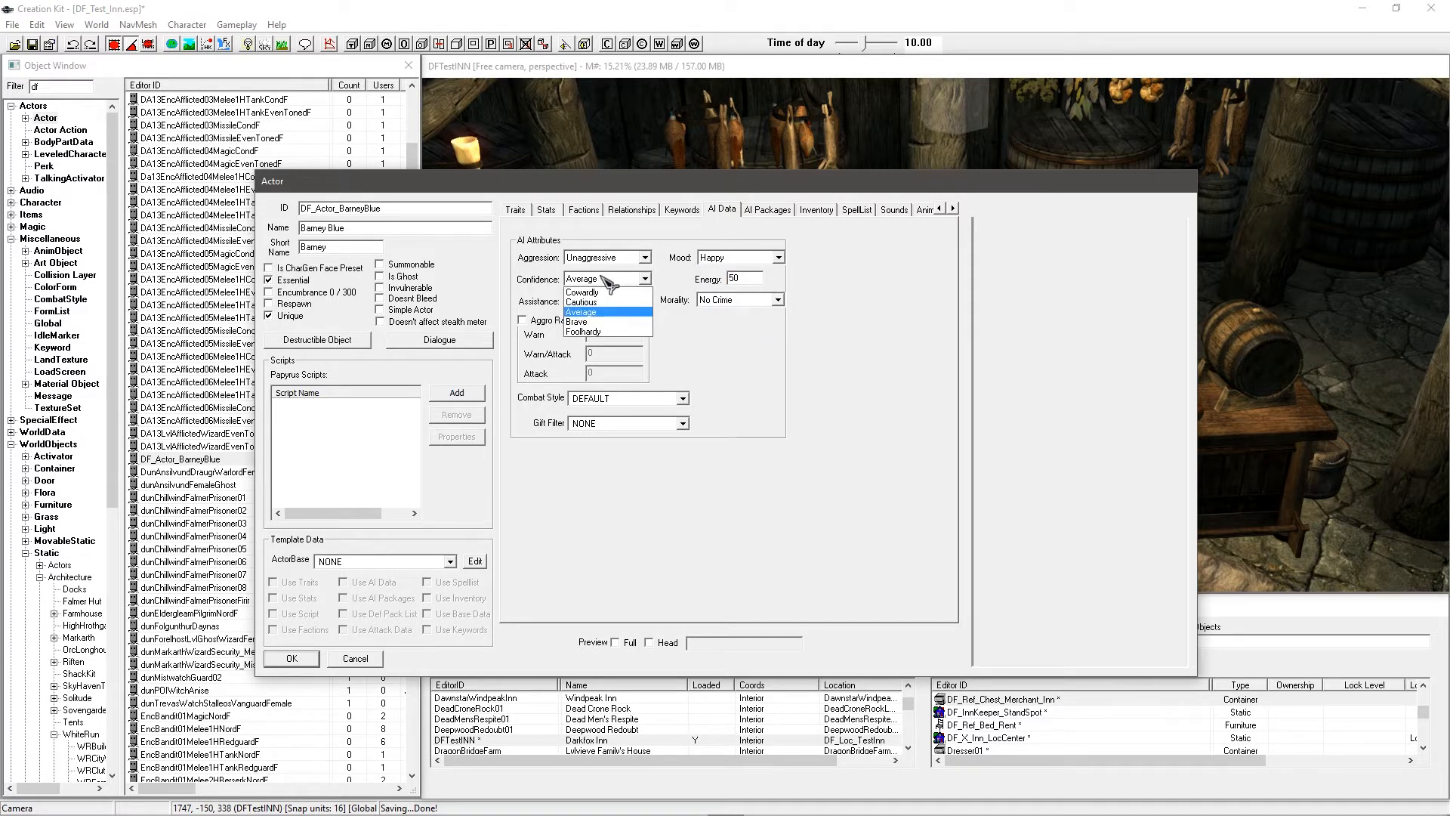
pyautogui.click(601, 322)
pyautogui.doubleClick(740, 279)
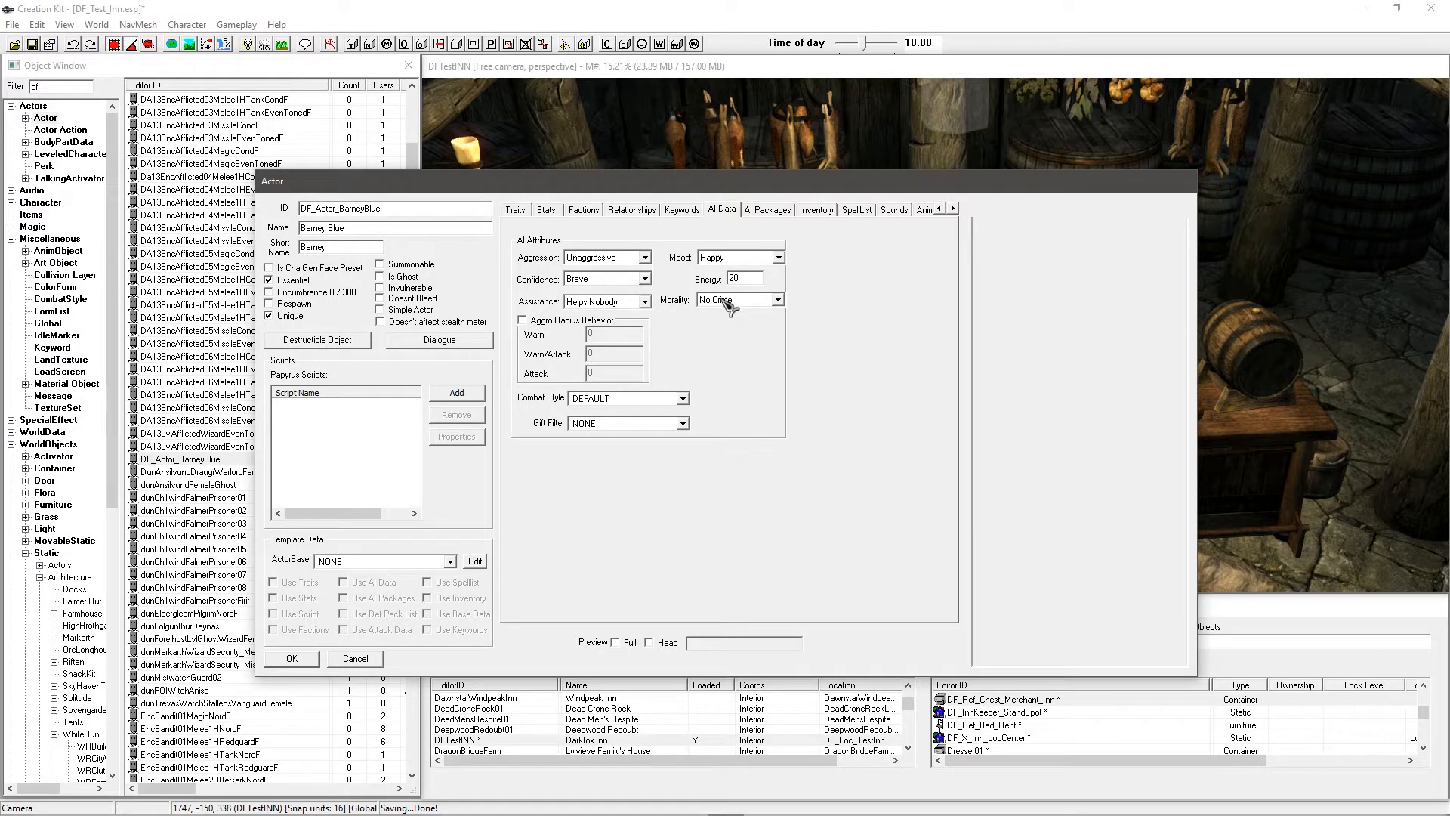
pyautogui.click(634, 302)
pyautogui.click(621, 336)
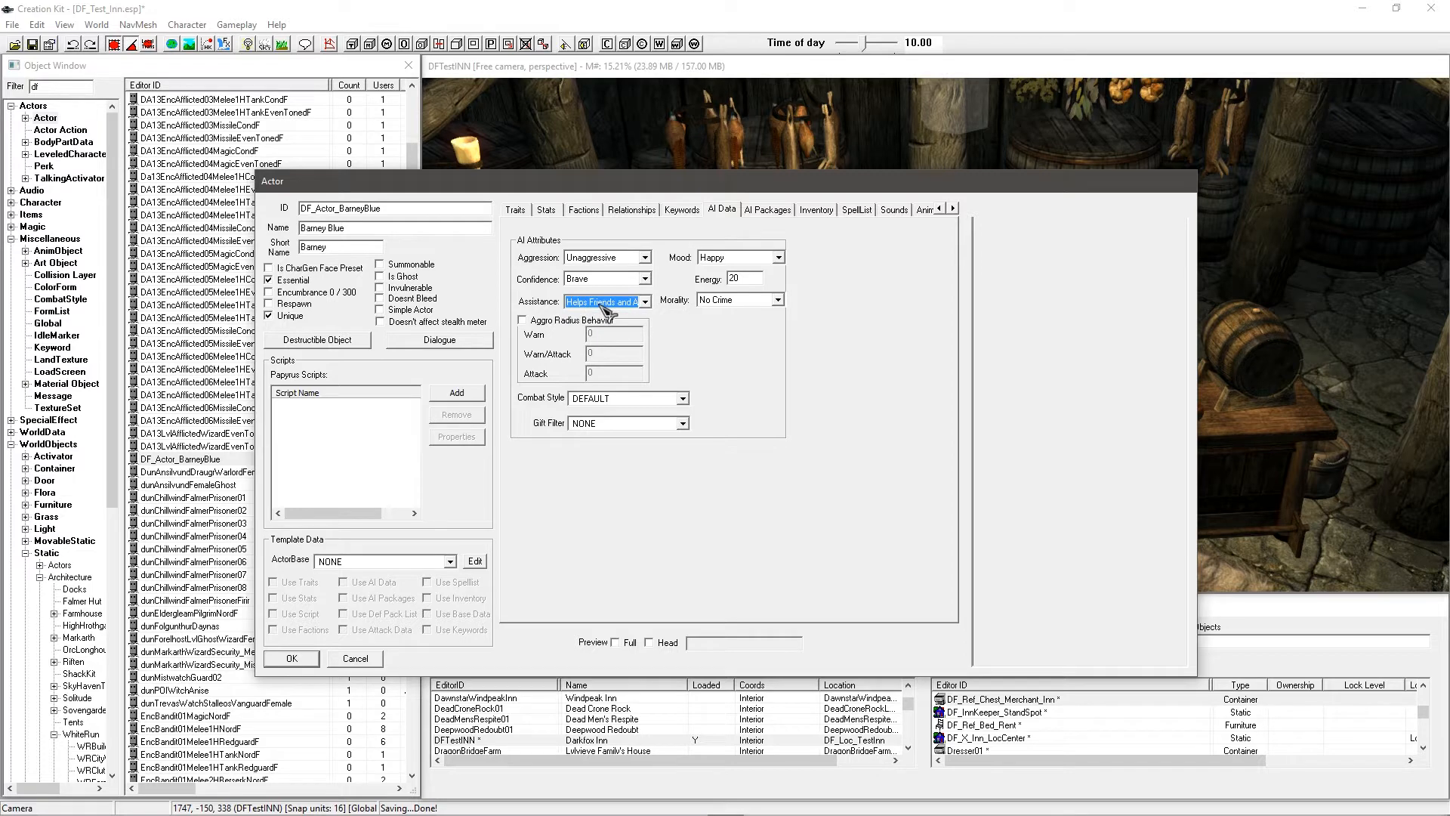
# Step: Review the choices for the actor's assistance, morality and combat style in the AI attributes
pyautogui.click(602, 303)
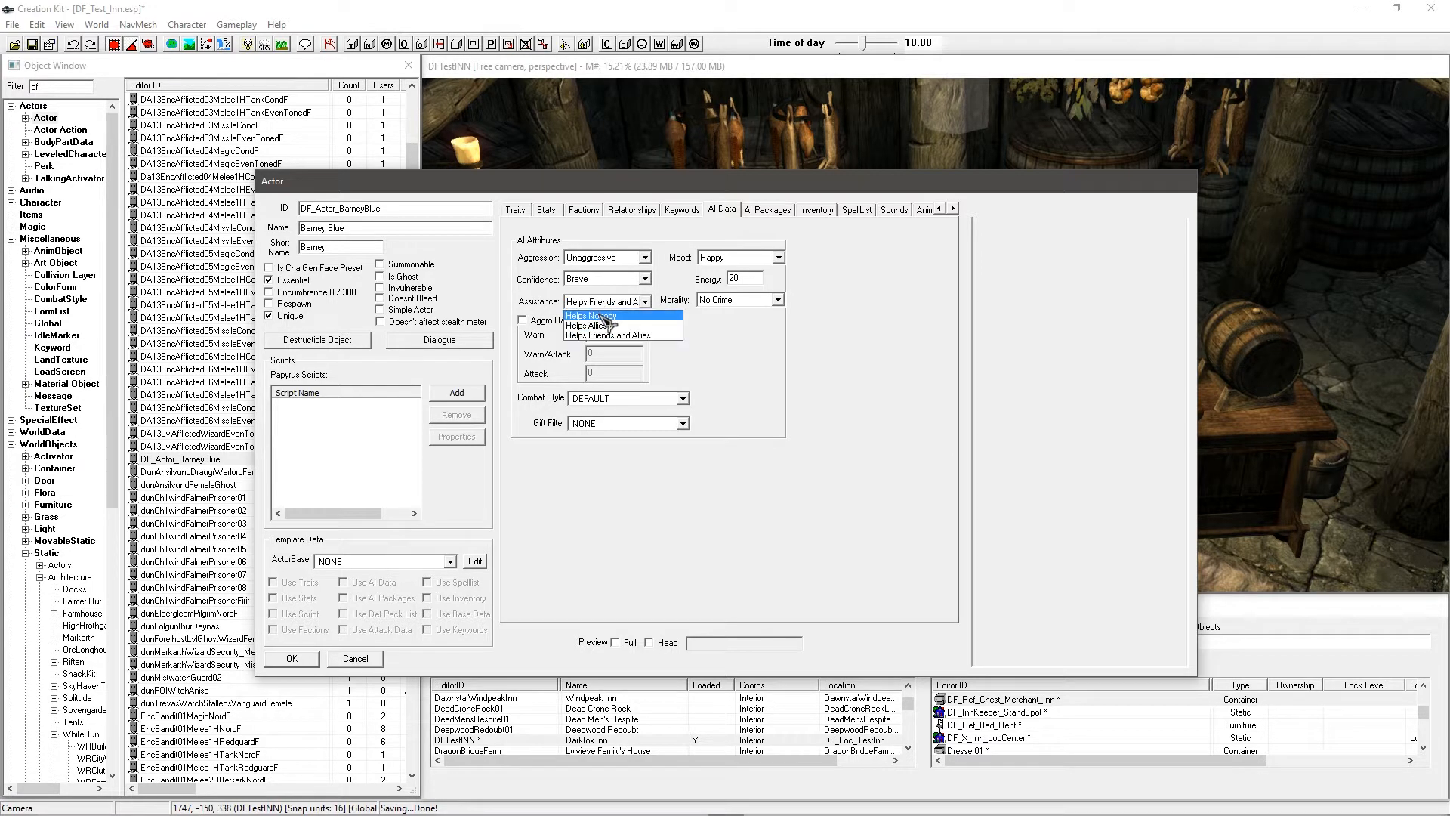
pyautogui.click(606, 288)
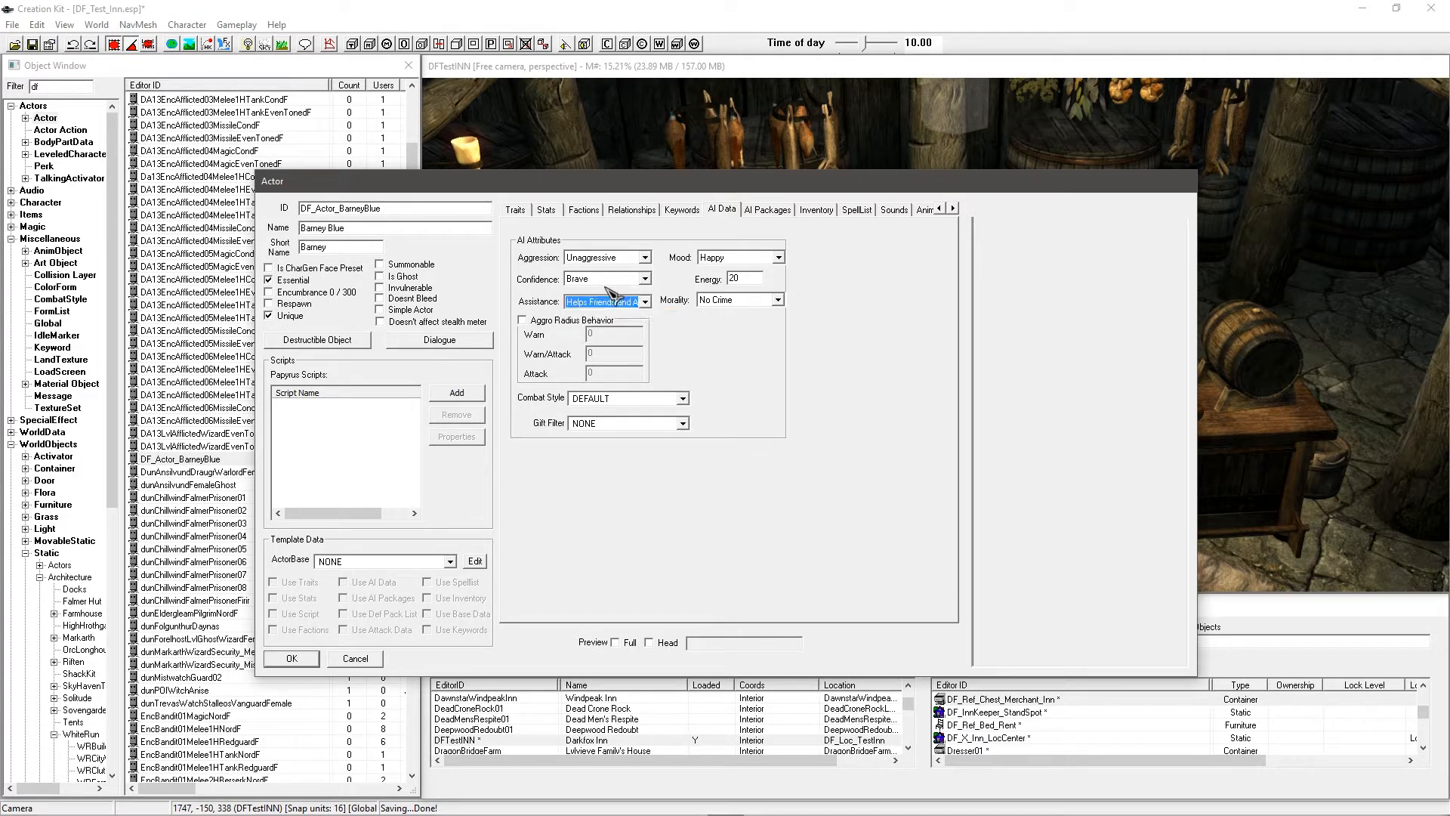
pyautogui.click(744, 301)
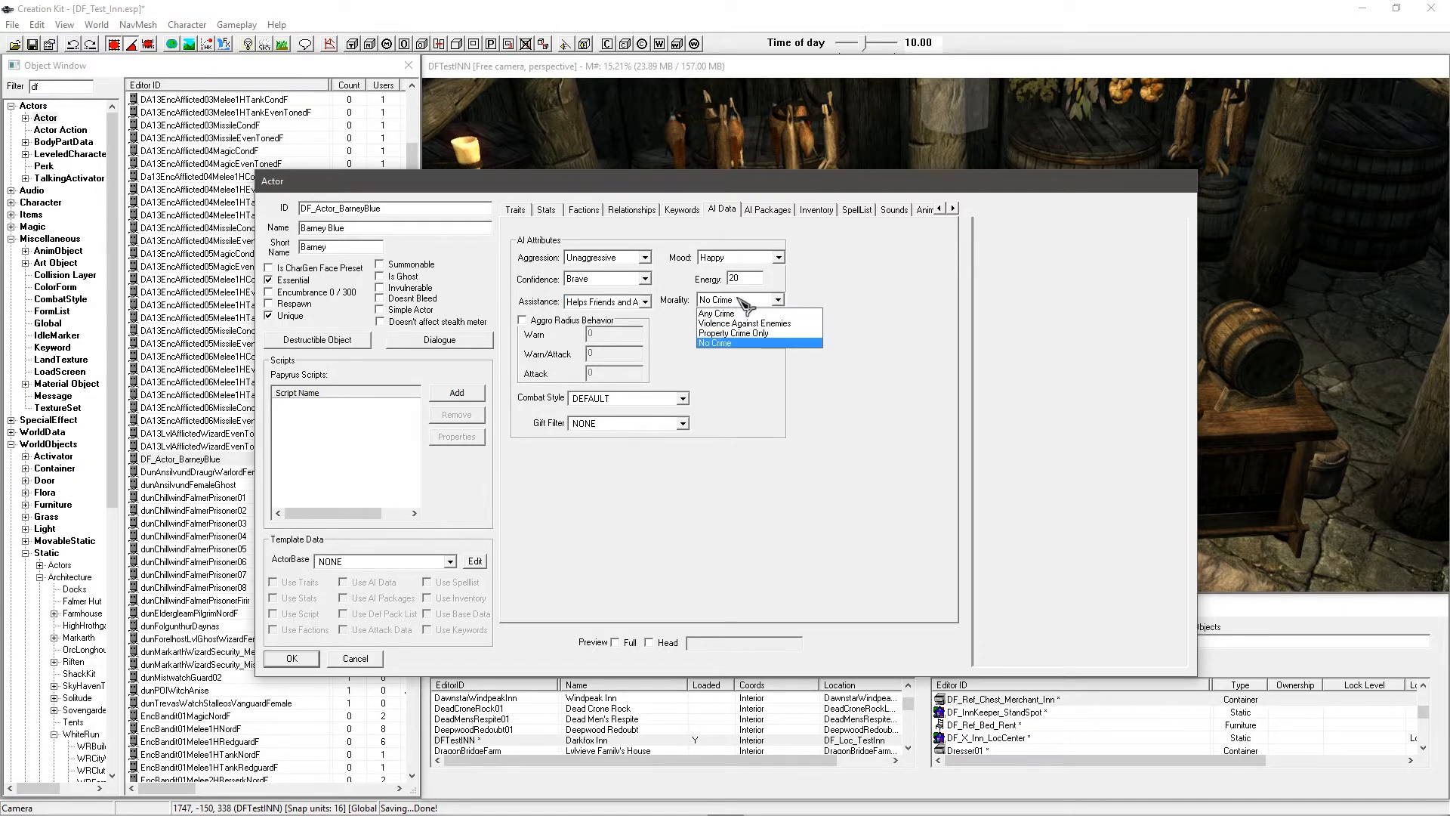
pyautogui.click(740, 300)
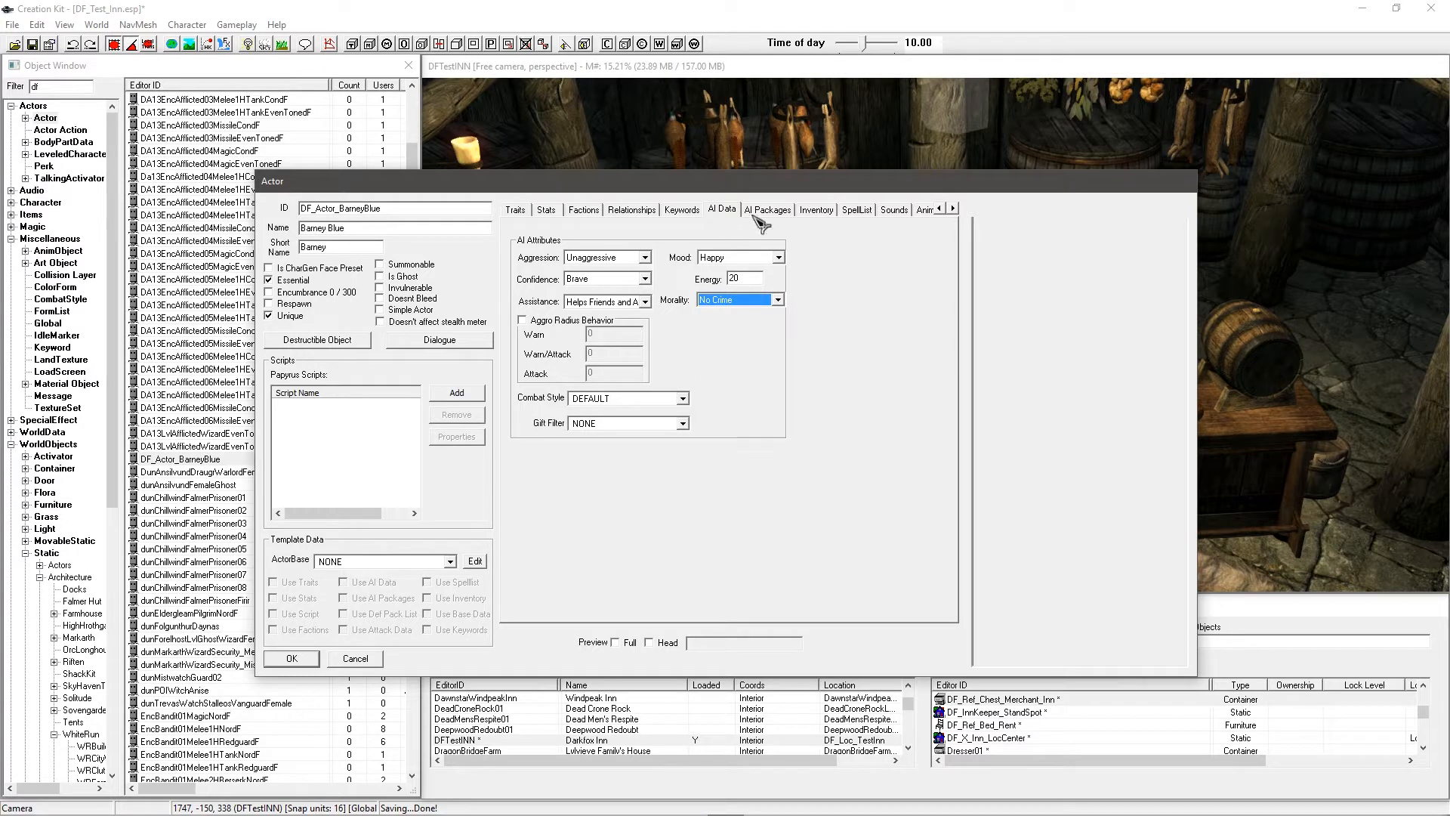
pyautogui.click(665, 398)
pyautogui.click(669, 400)
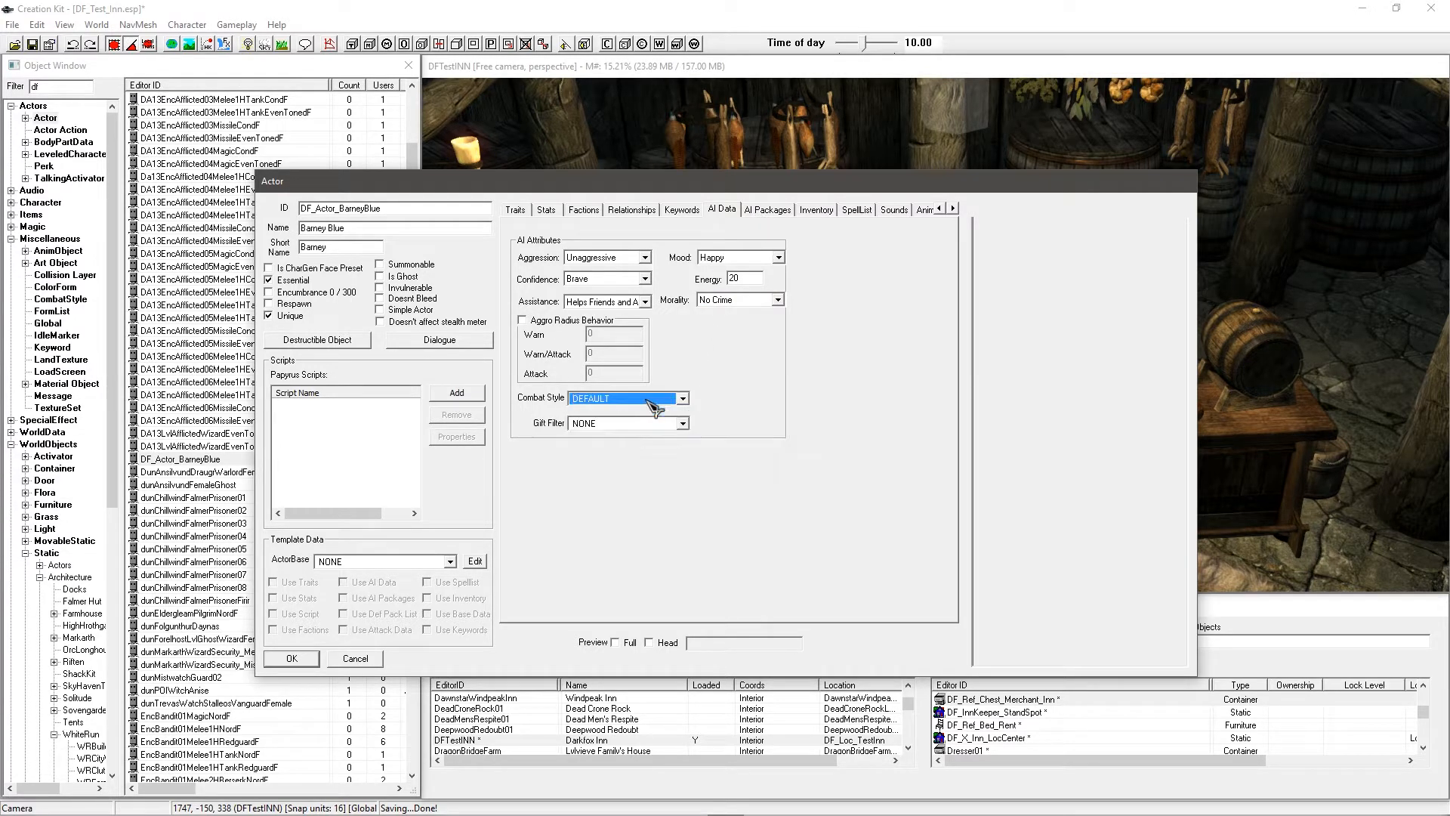
# Step: Start adding an AI package to the actor and look through the available packages filtered by inn
pyautogui.click(764, 210)
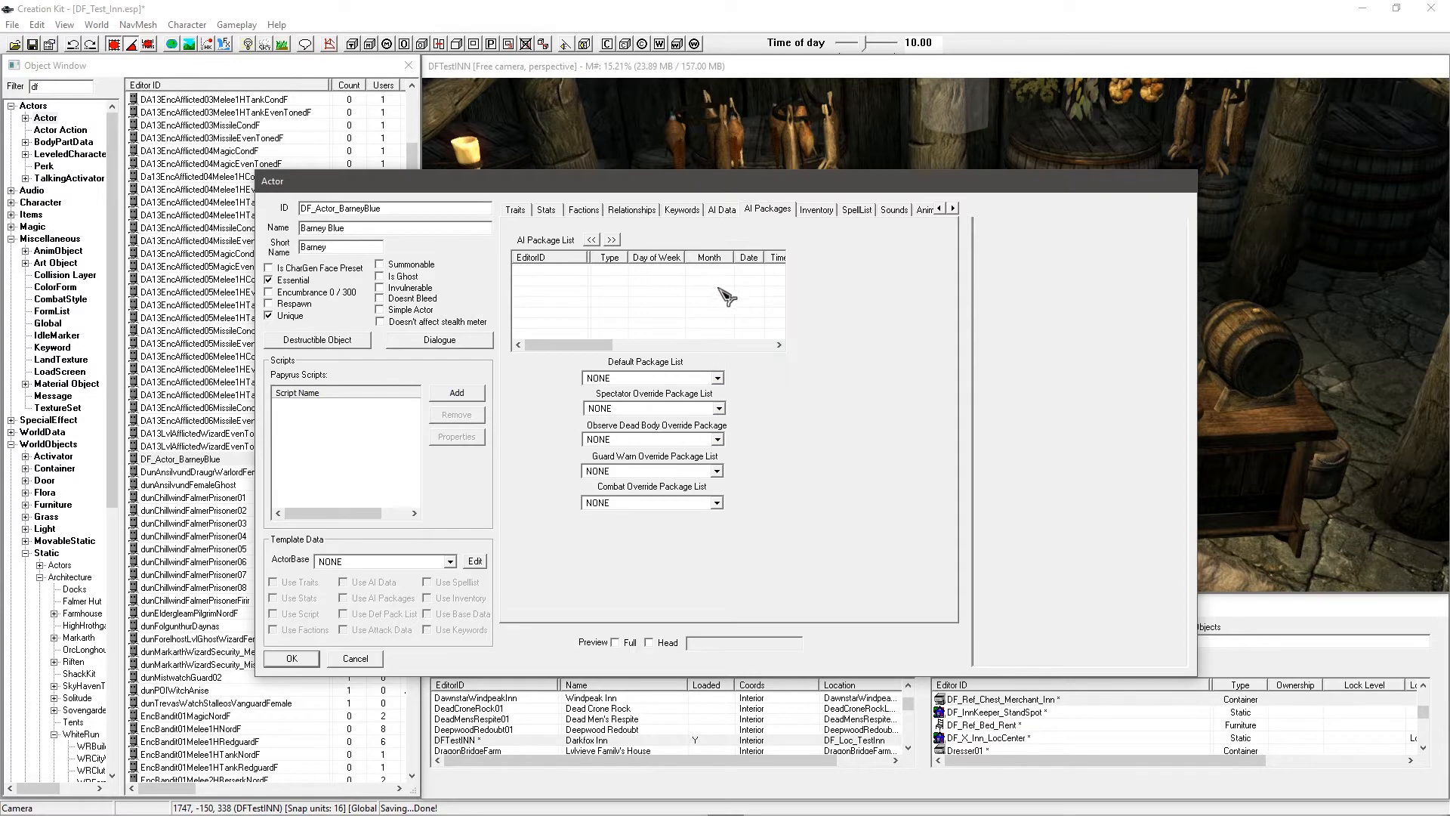
pyautogui.rightClick(593, 298)
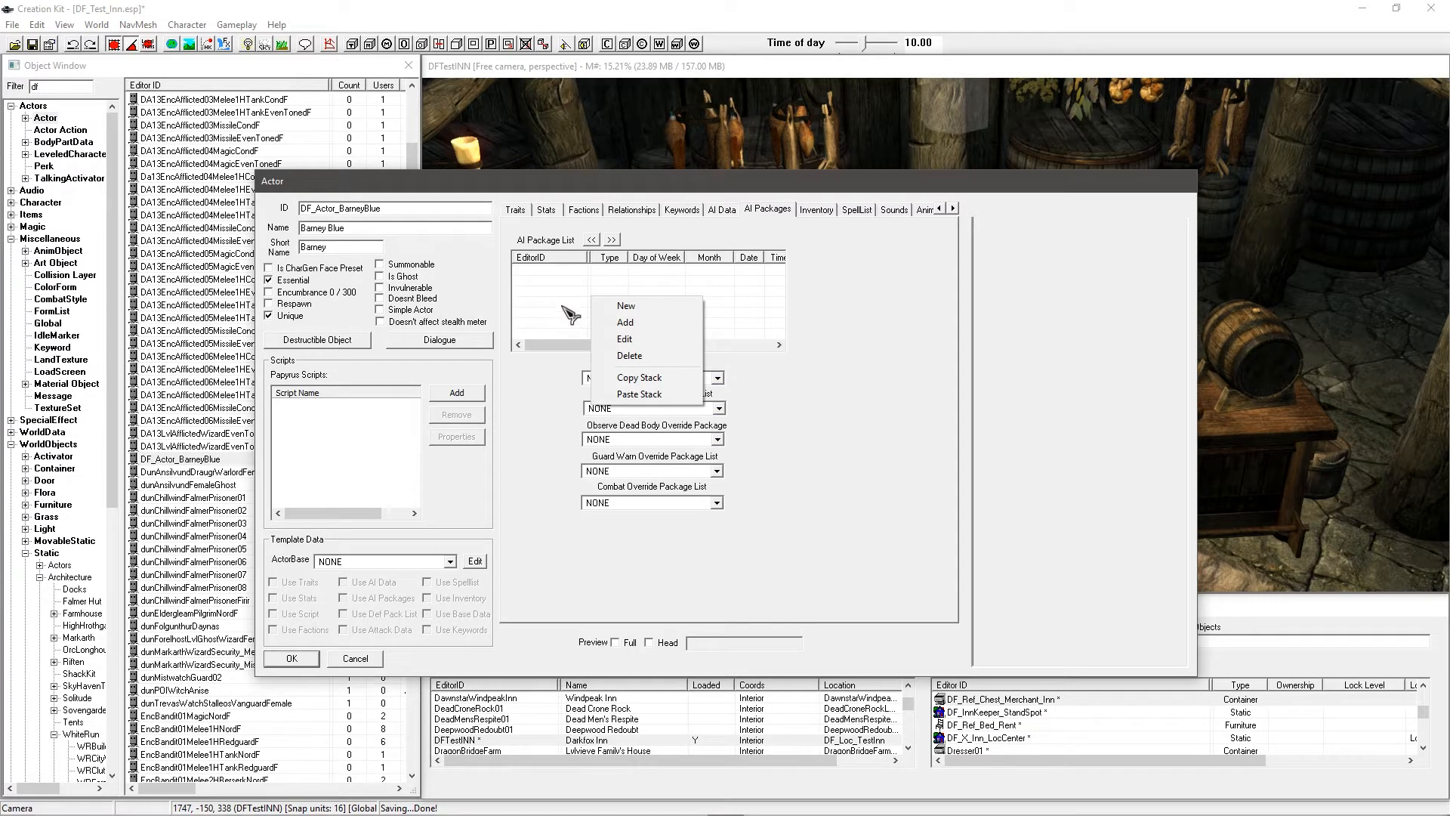
pyautogui.click(624, 322)
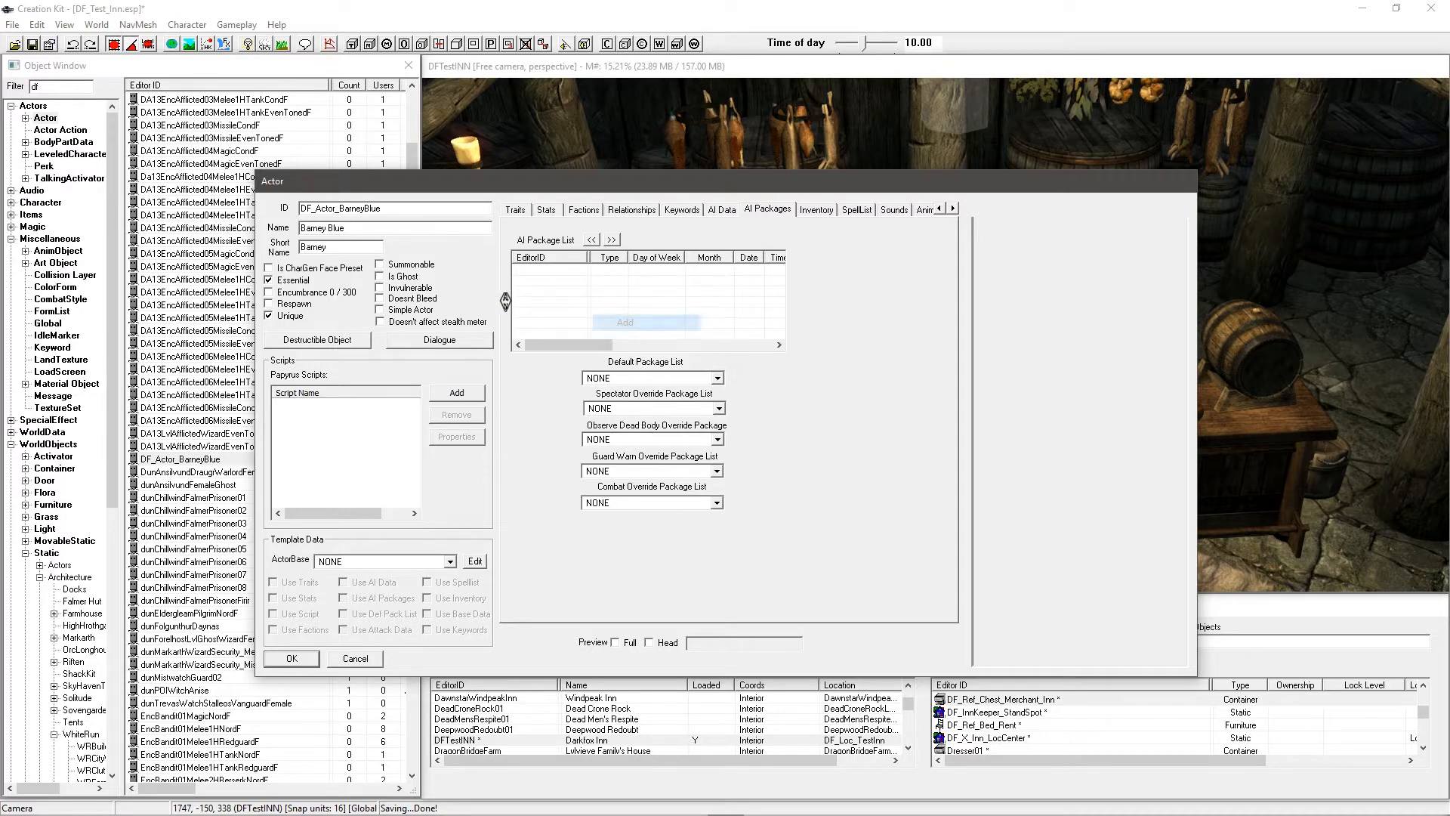
pyautogui.write('inn')
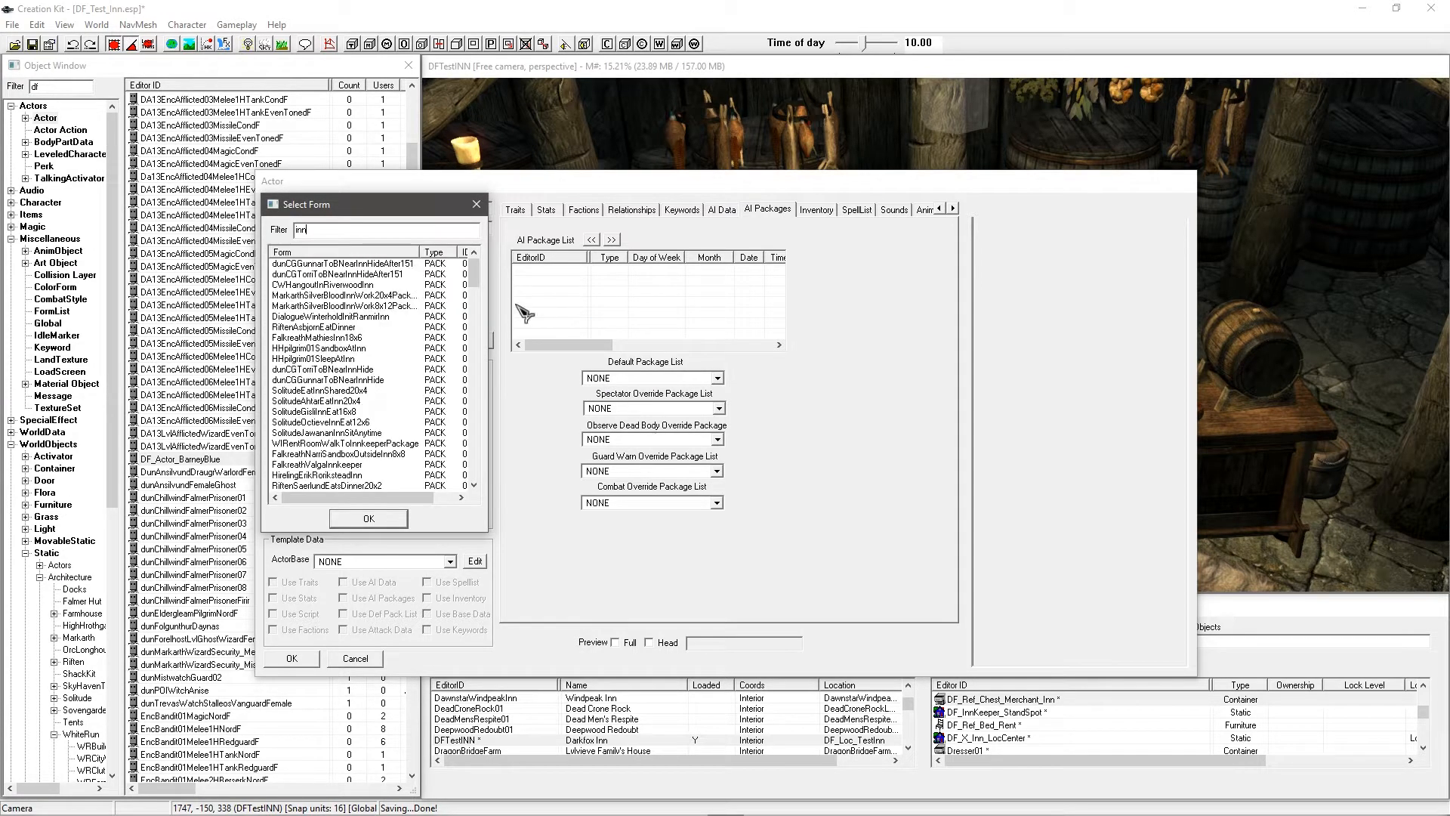
pyautogui.scroll(-3, 337, 332)
pyautogui.scroll(-20, 337, 333)
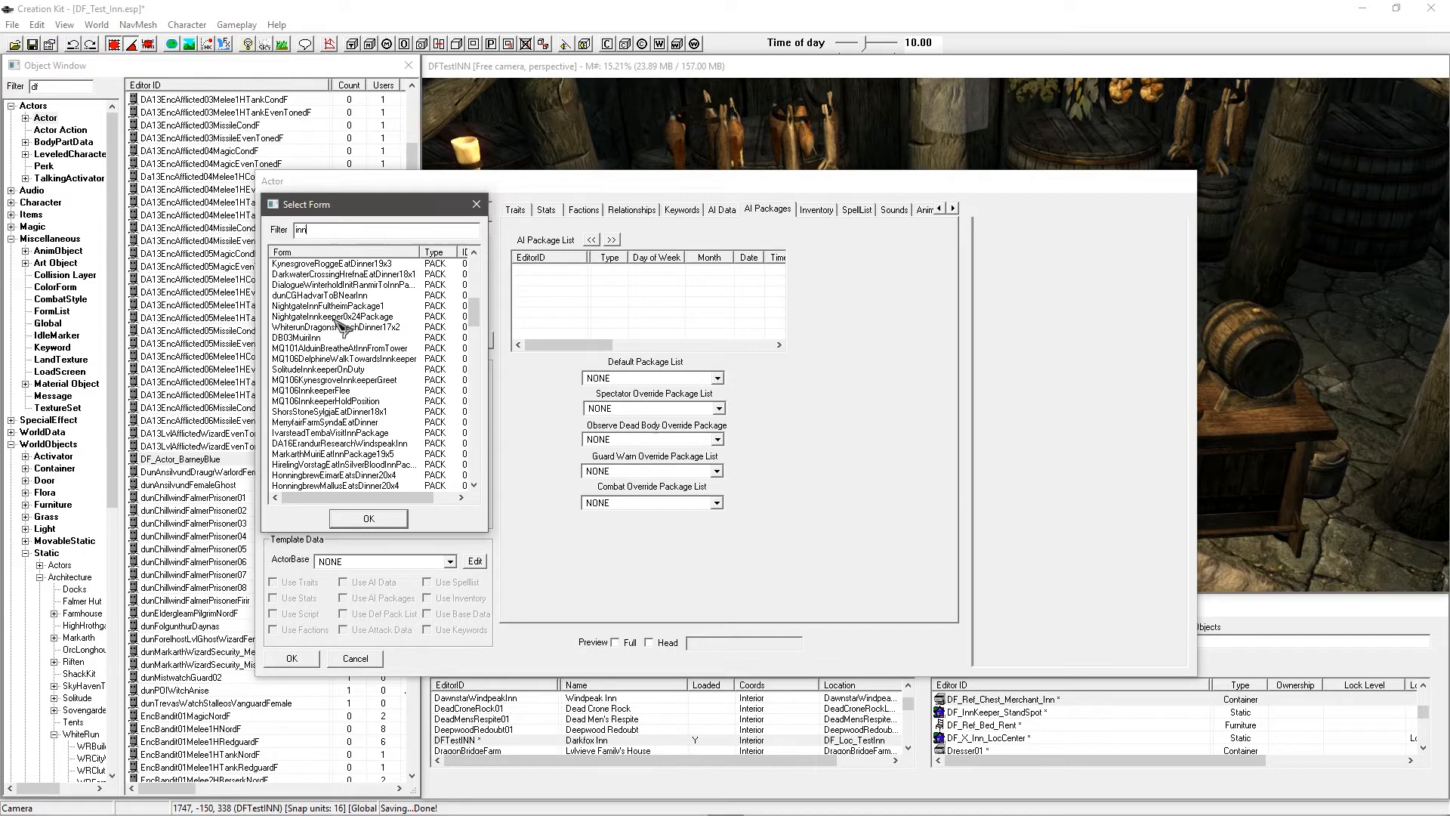
pyautogui.scroll(-5, 338, 332)
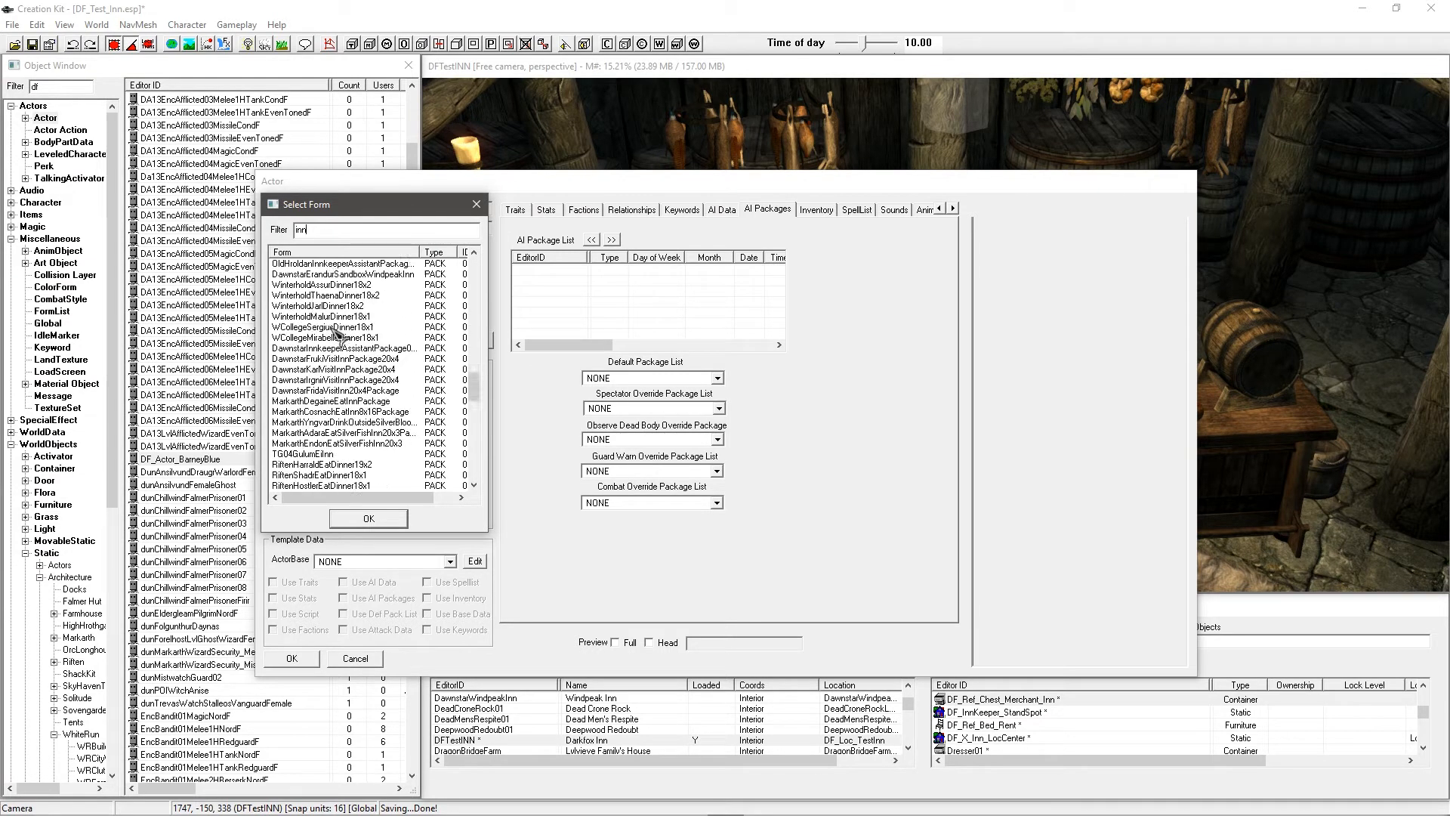
# Step: Look through the available AI packages filtered by kyn for one suited to an innkeeper
pyautogui.write('kyn')
pyautogui.click(333, 296)
pyautogui.scroll(-1, 477, 368)
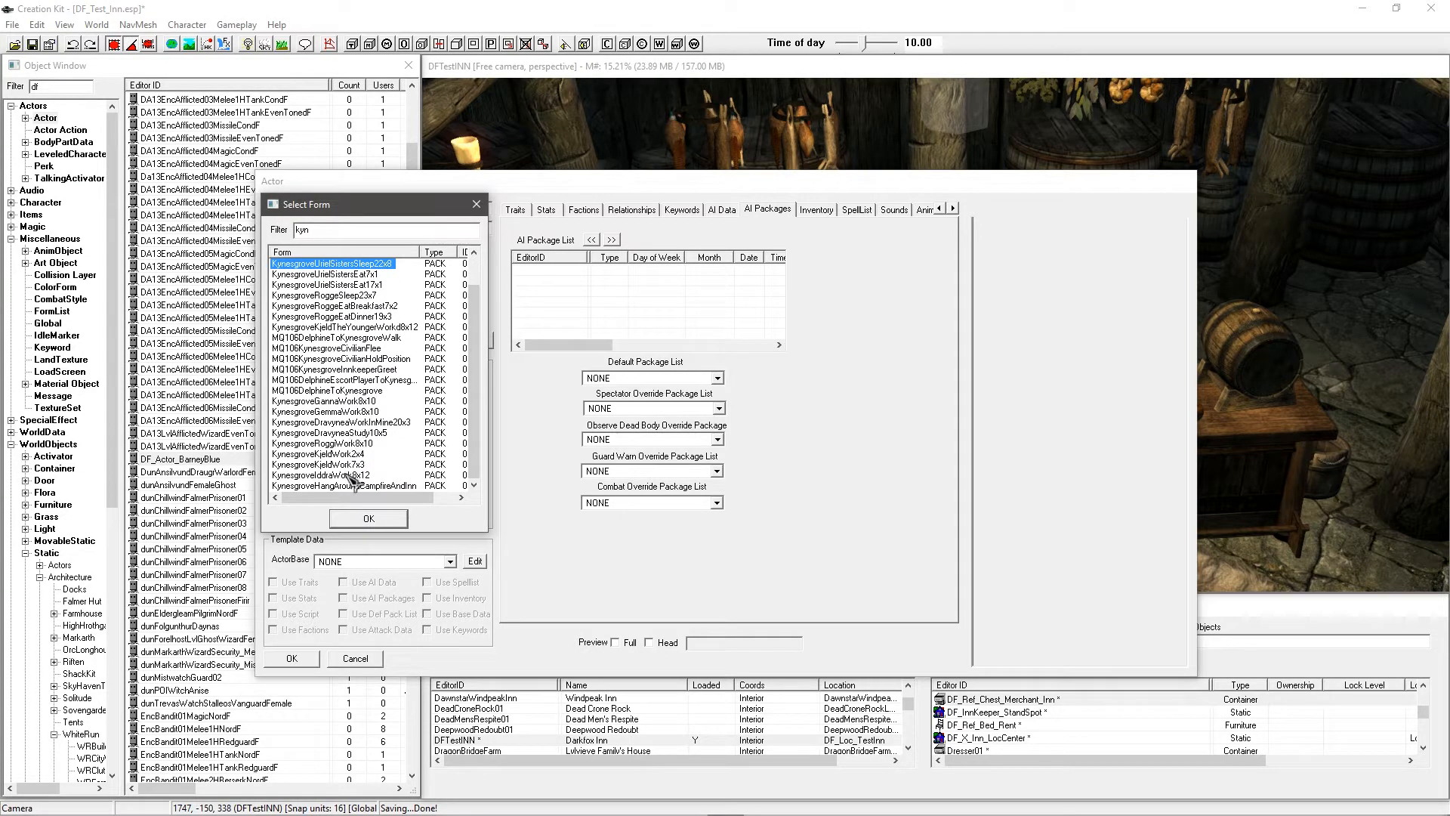
pyautogui.click(356, 370)
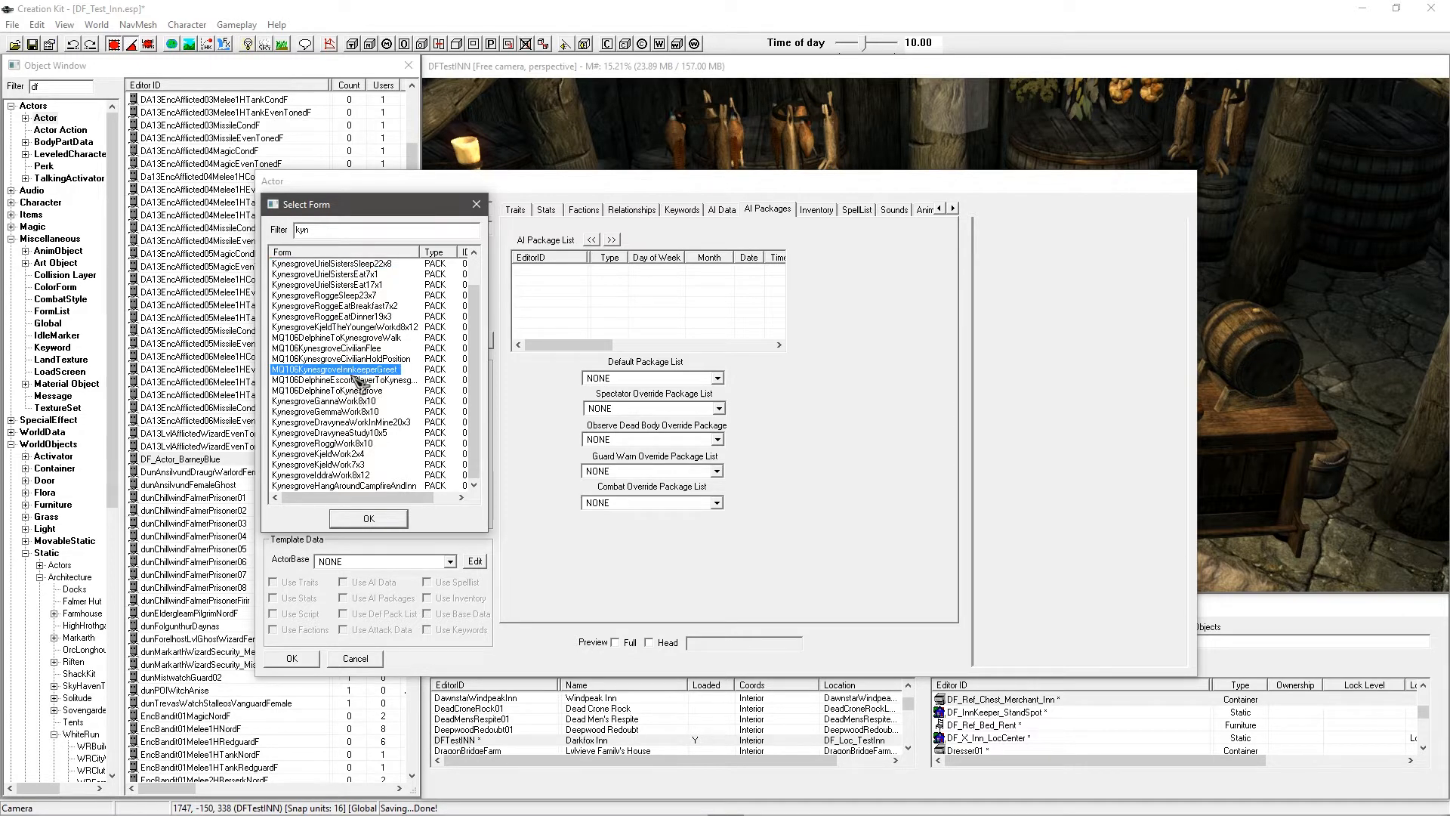
pyautogui.click(335, 349)
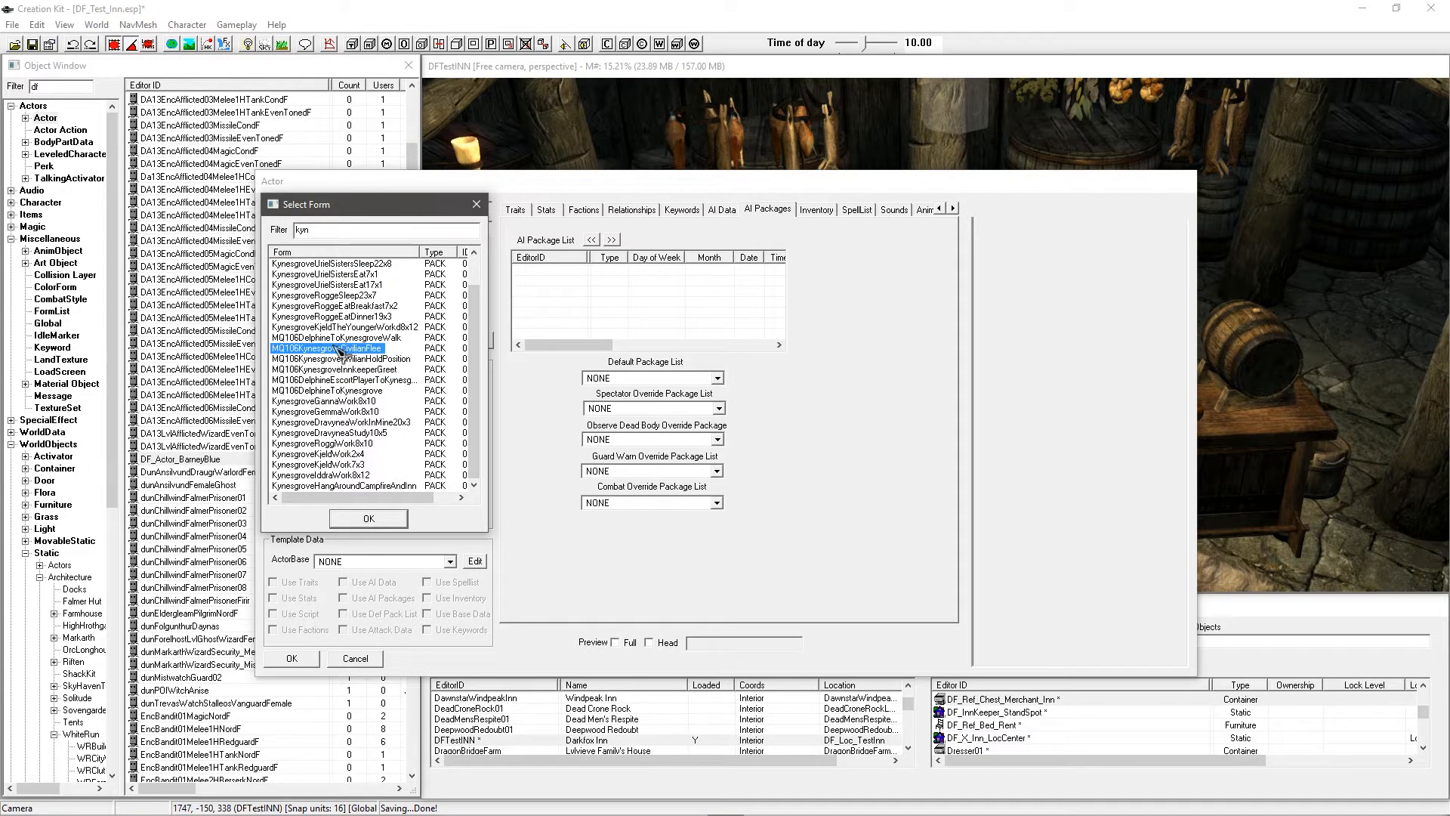
pyautogui.scroll(1, 340, 355)
pyautogui.click(332, 274)
# Step: Look through the available AI packages filtered by bannered, widening the form names to read them in full
pyautogui.moveTo(327, 231); pyautogui.dragTo(264, 230)
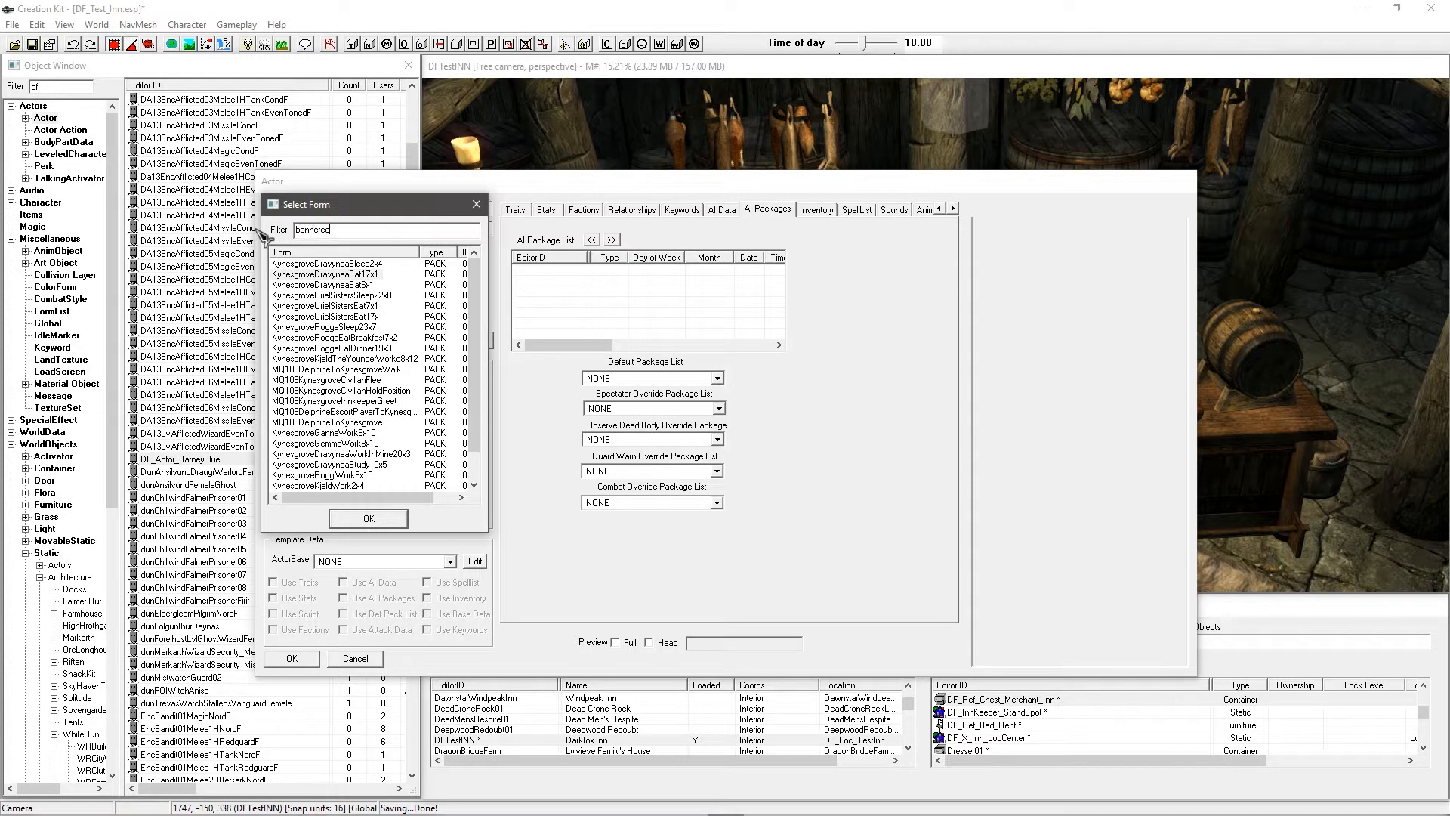
pyautogui.click(344, 273)
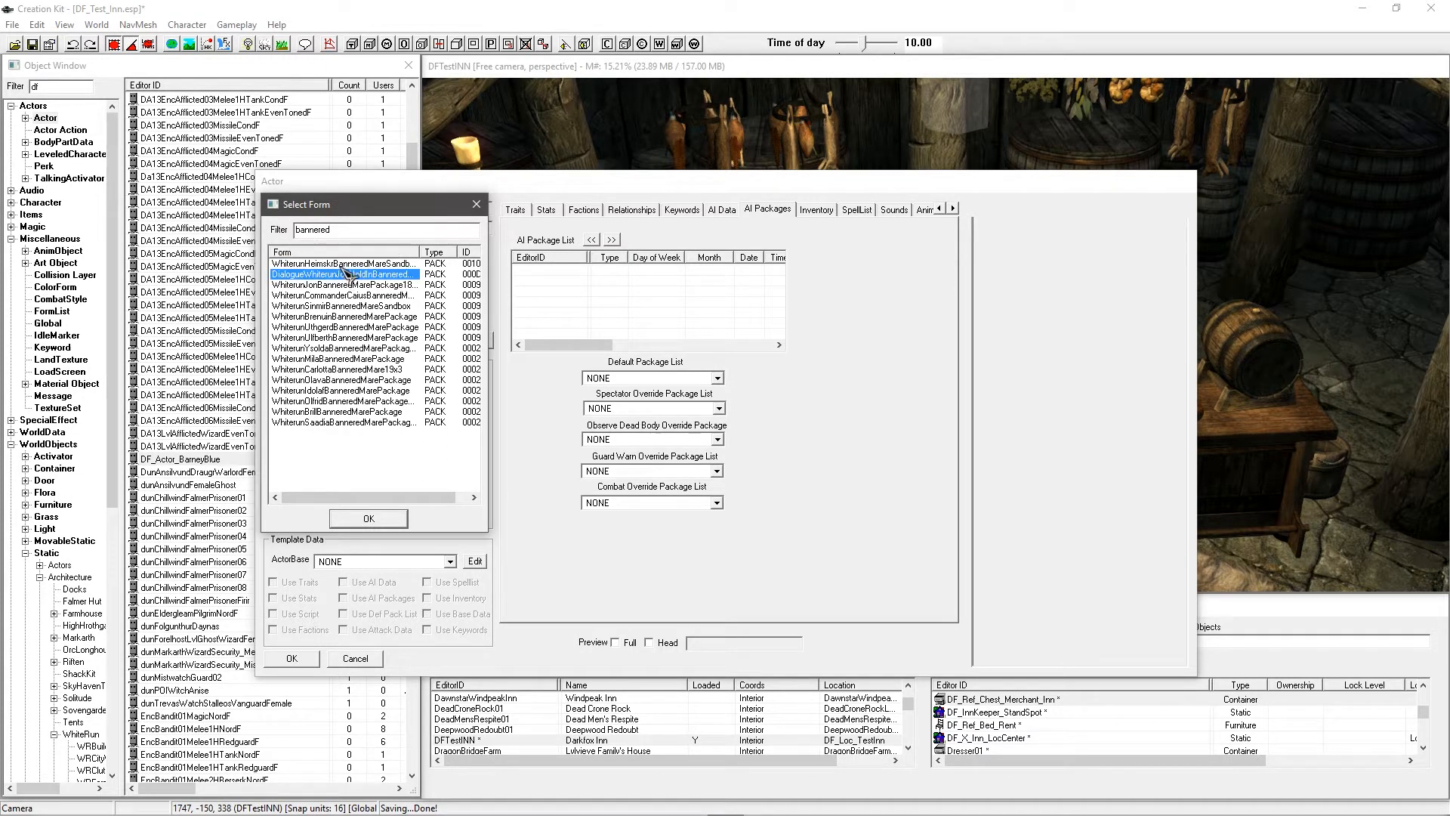
pyautogui.click(331, 423)
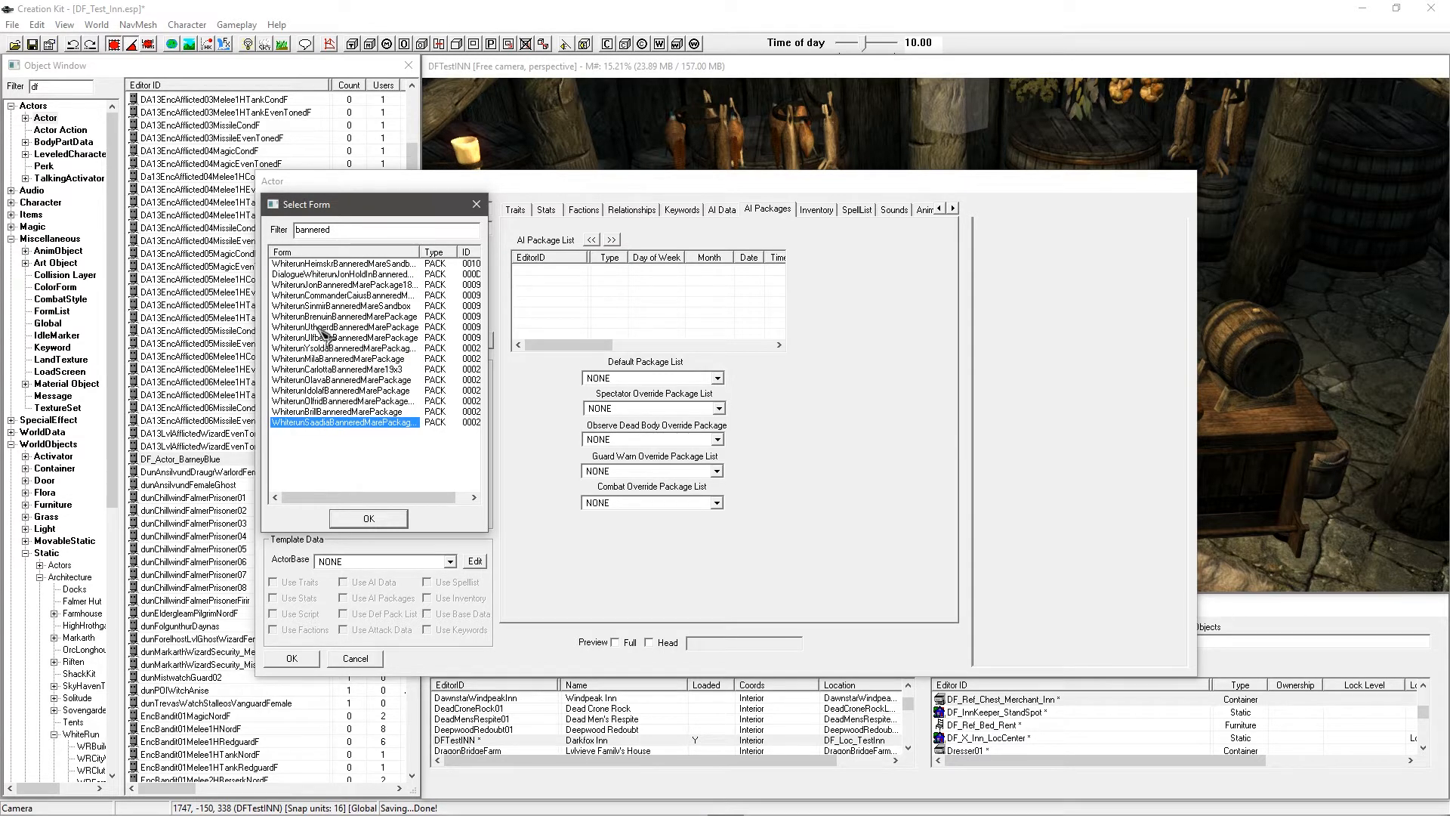
pyautogui.click(333, 285)
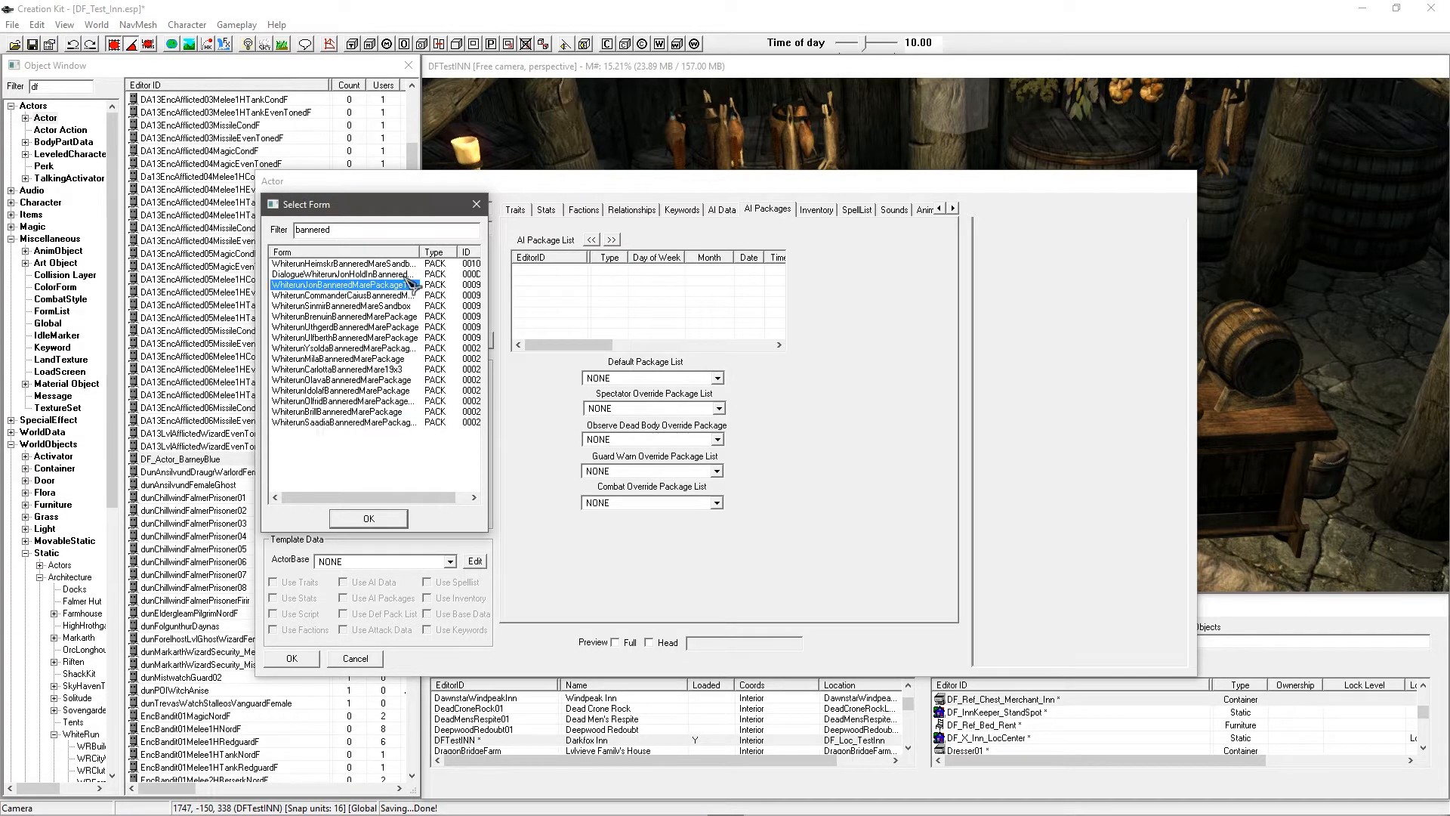
pyautogui.doubleClick(418, 250)
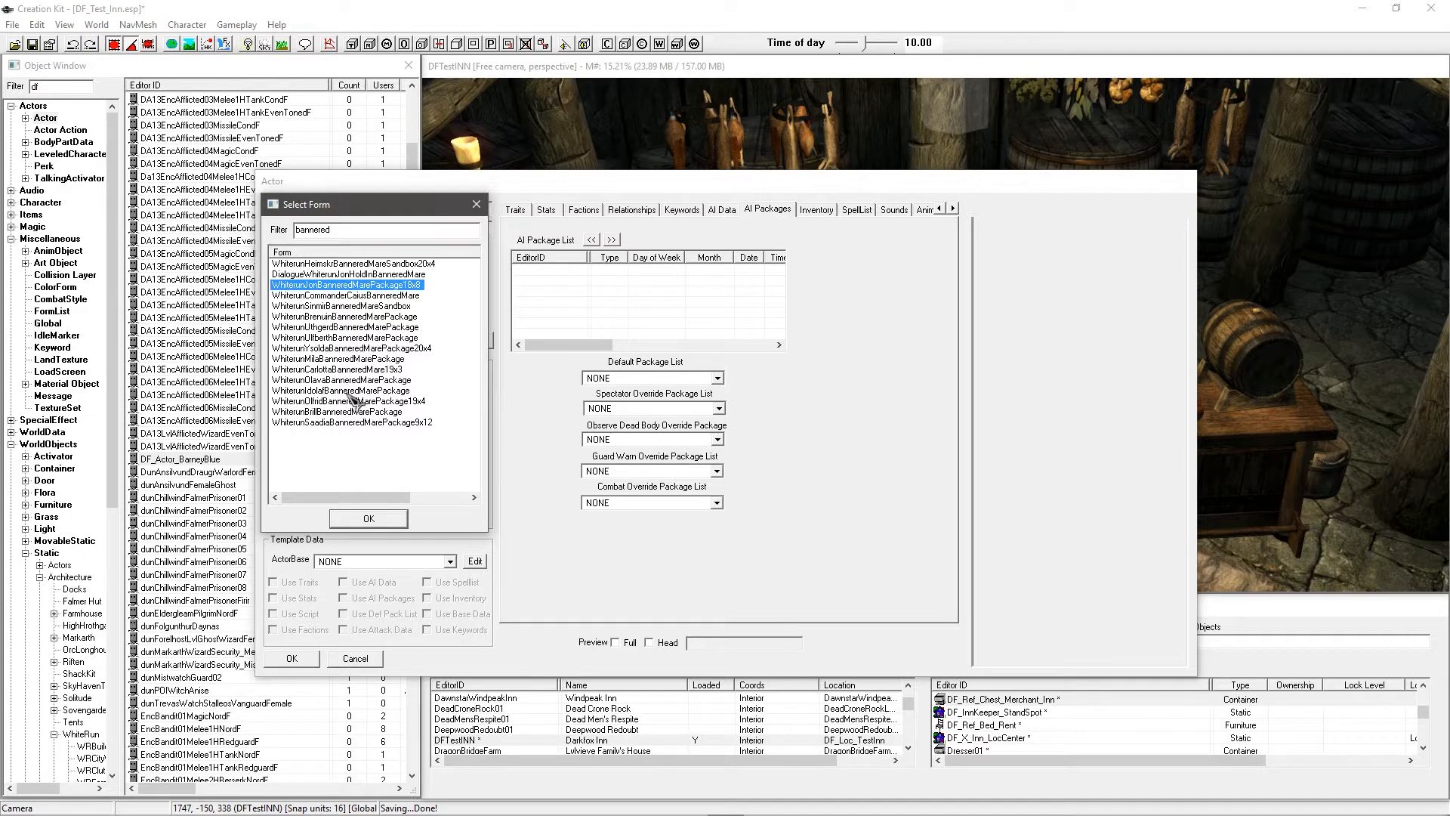
# Step: Add WhiterunInnkeeperPackage to the actor's AI package list, filtering the available packages by innkeep
pyautogui.doubleClick(344, 229)
pyautogui.write('innkeep')
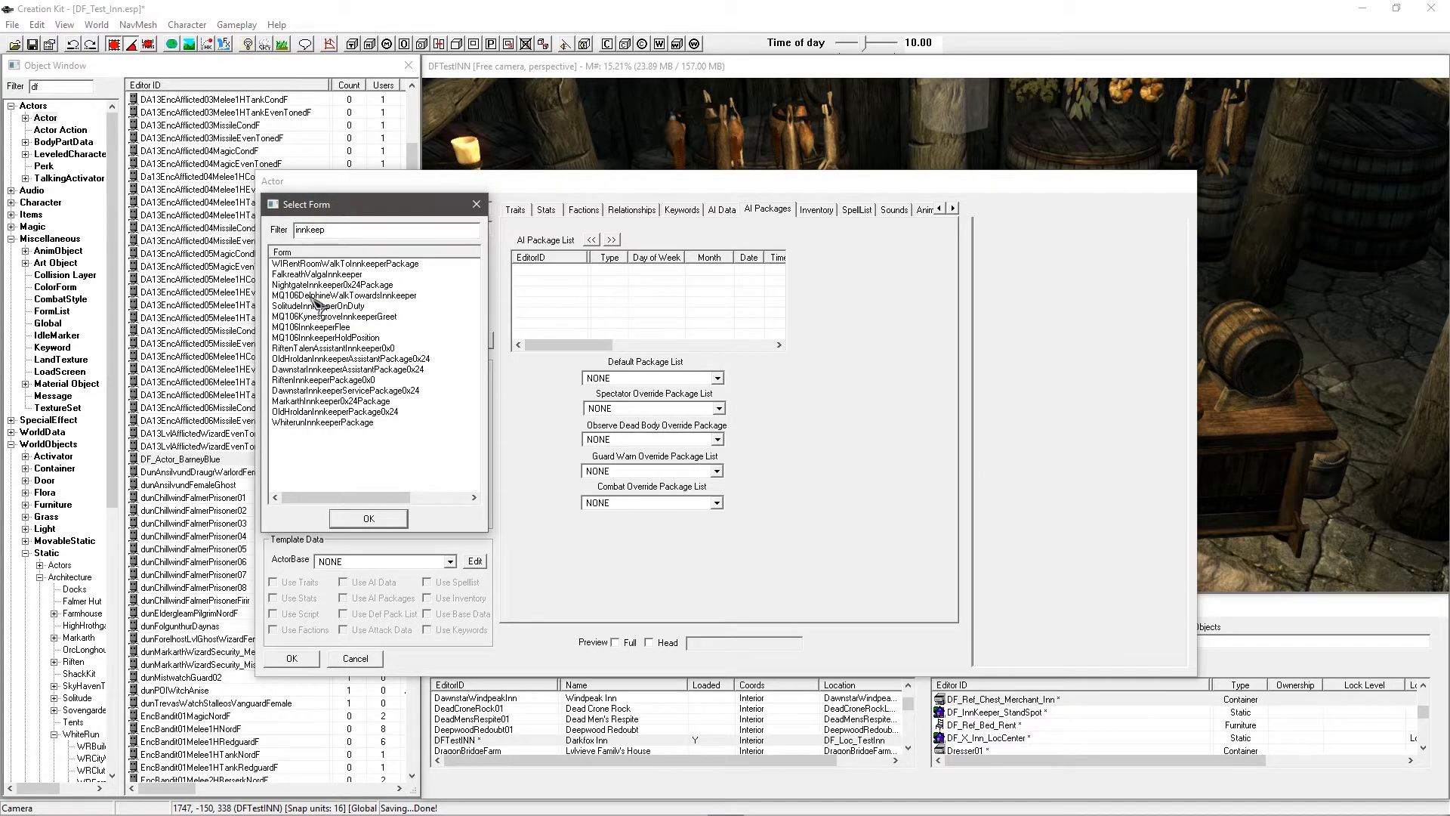
pyautogui.click(328, 423)
pyautogui.click(340, 515)
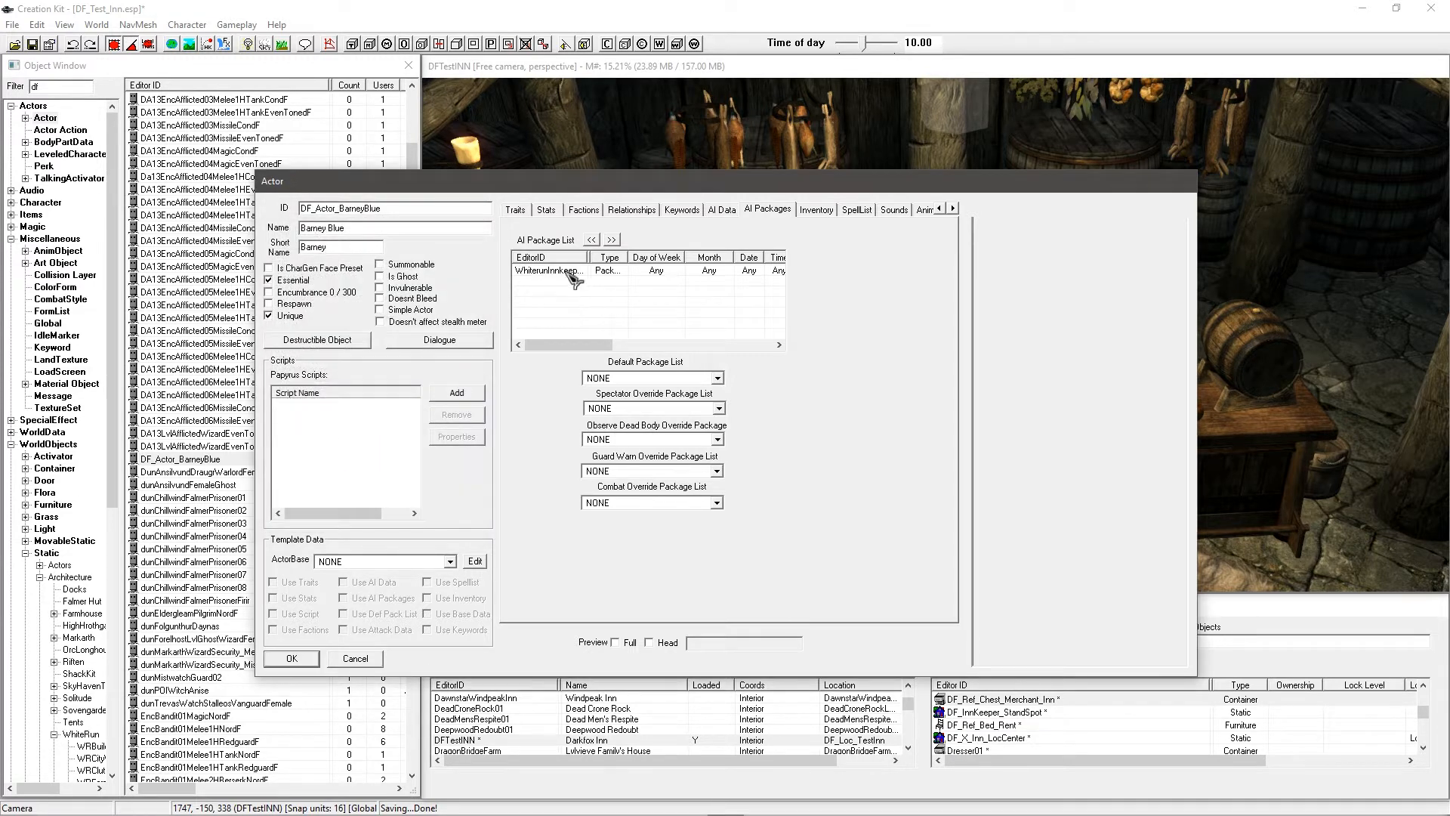
# Step: Examine the public package data of WhiterunInnkeeperPackage, including its location, radius and special furniture setting
pyautogui.moveTo(436, 207); pyautogui.dragTo(276, 170)
pyautogui.click(133, 241)
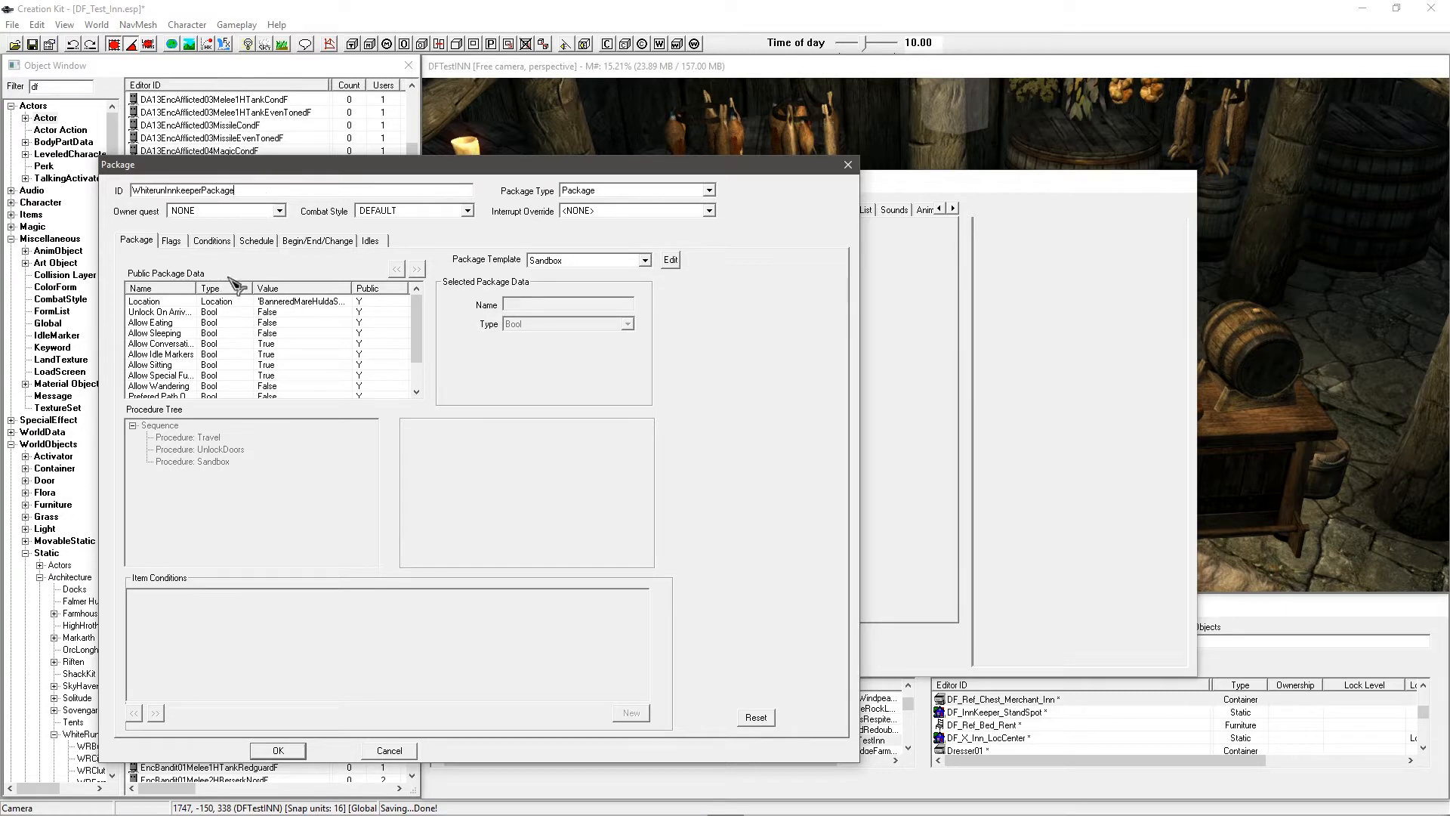
pyautogui.click(190, 303)
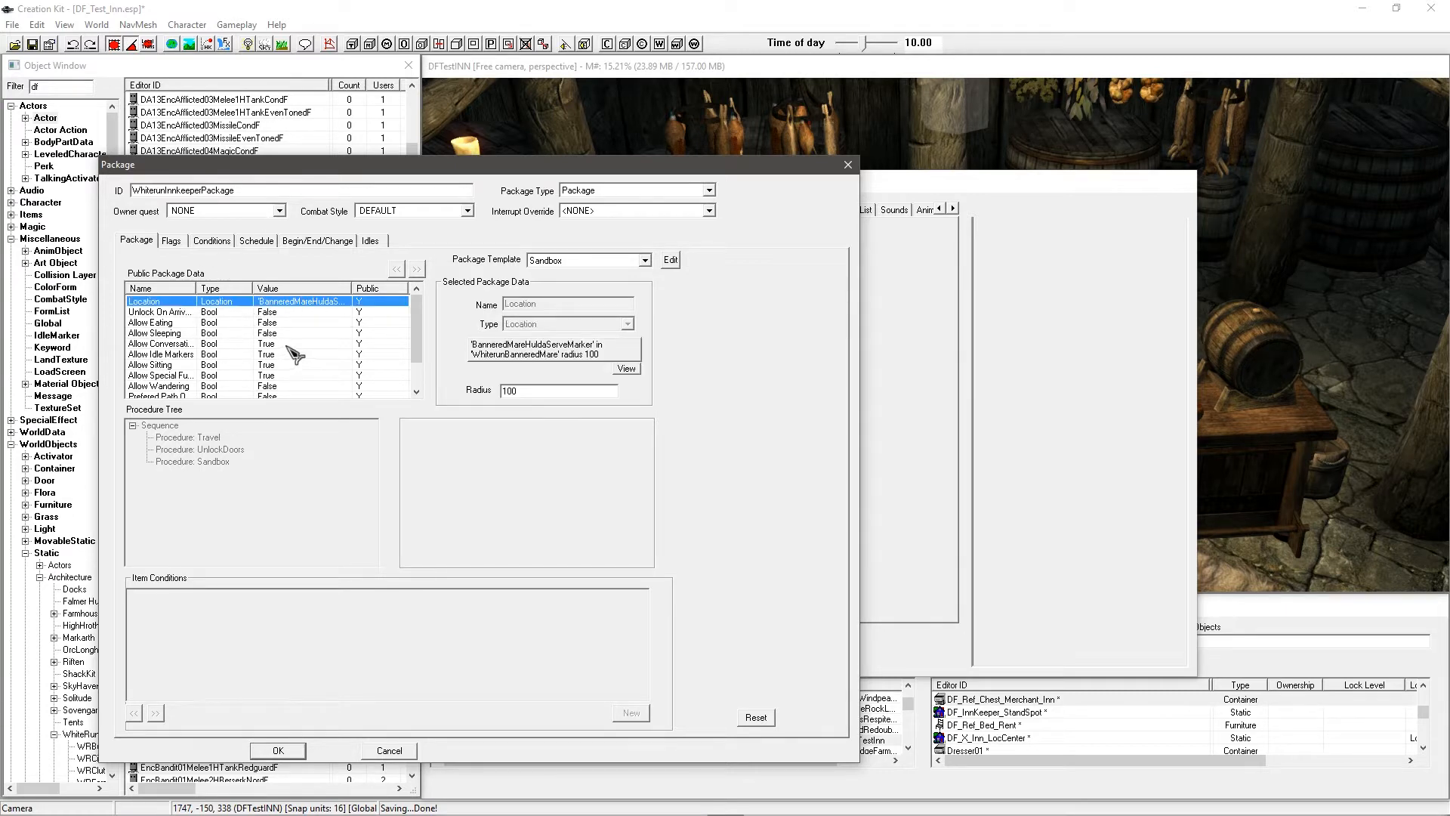
pyautogui.click(565, 391)
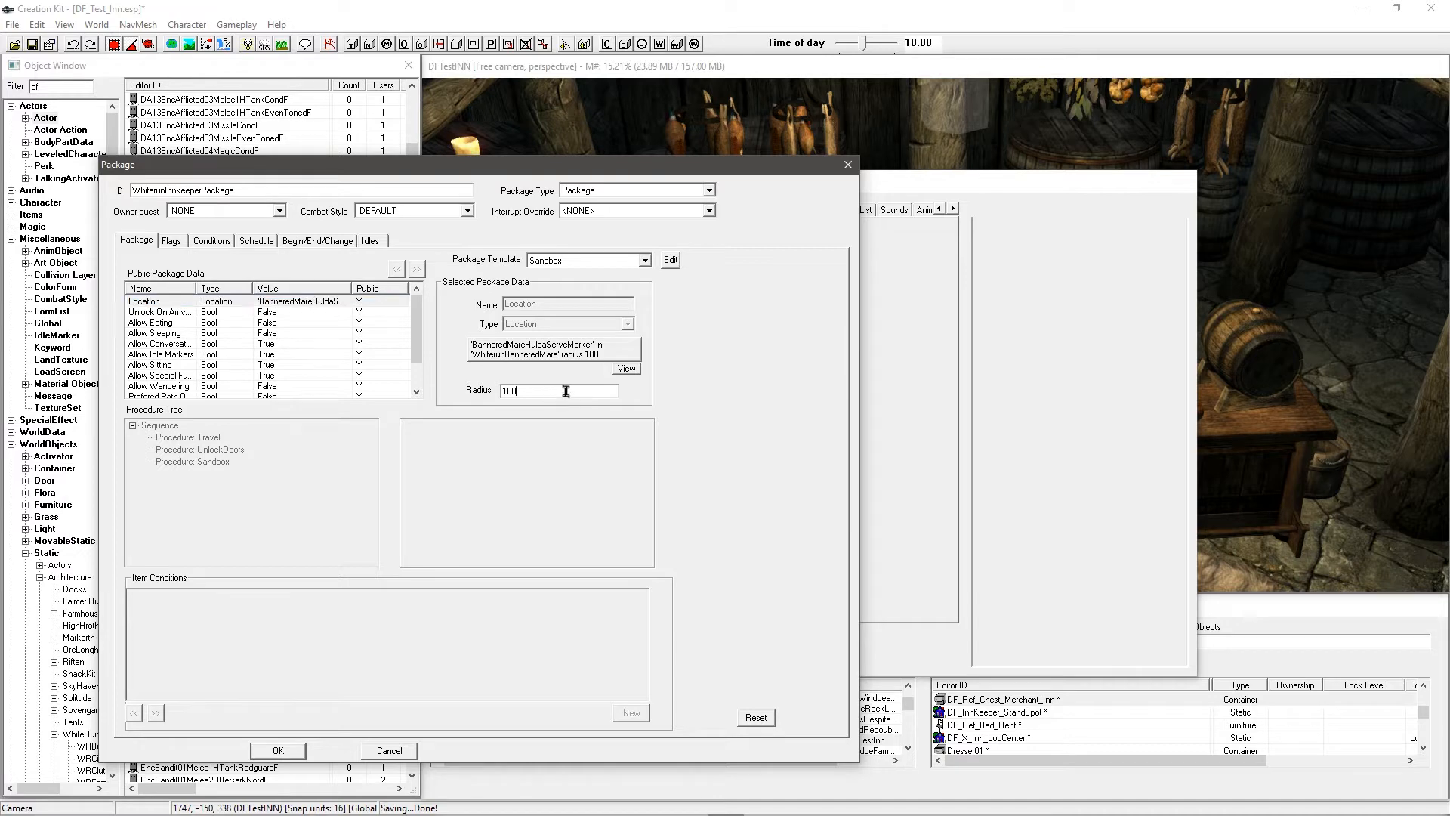
pyautogui.click(214, 344)
pyautogui.scroll(-1, 214, 336)
pyautogui.click(217, 344)
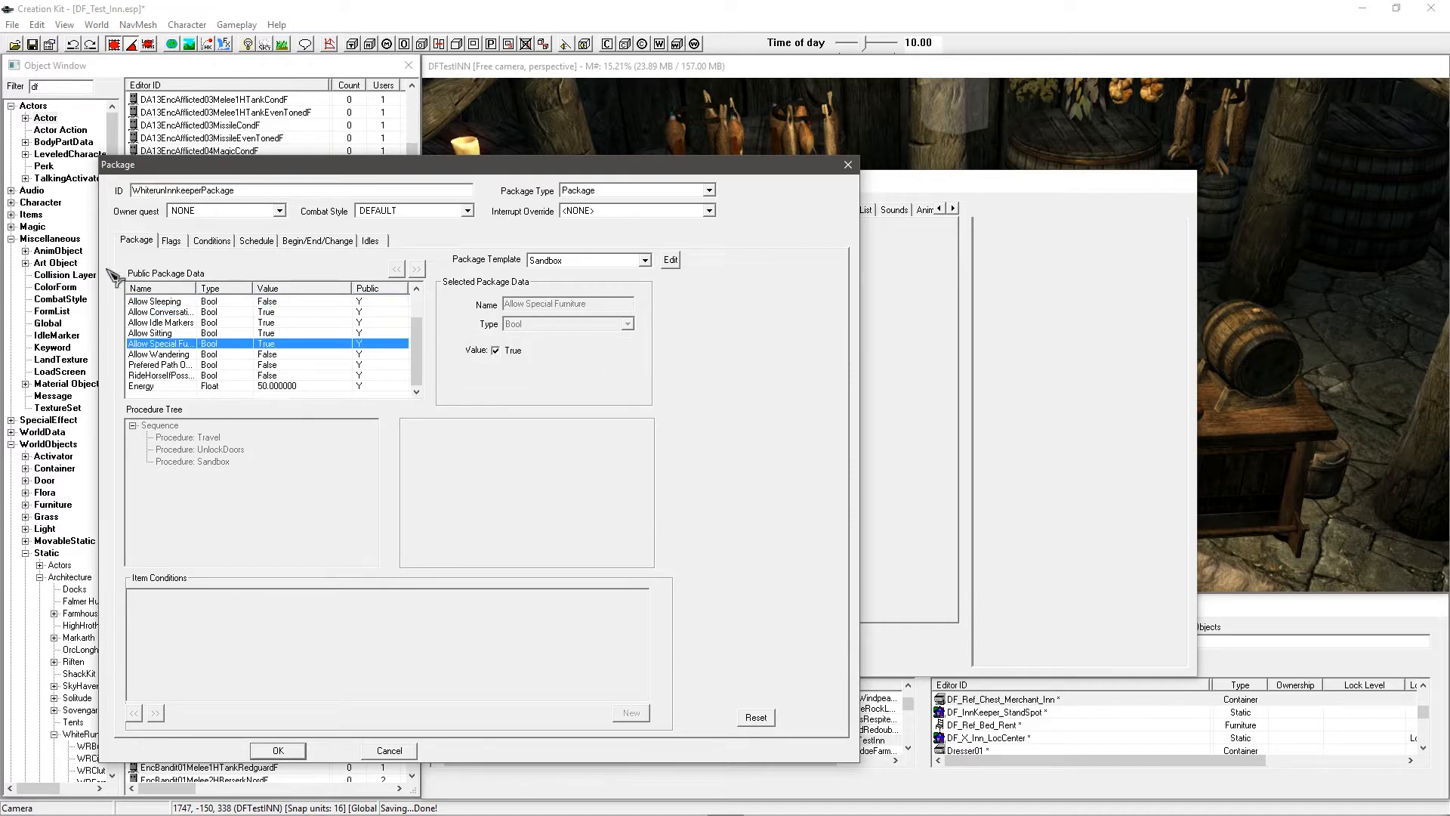
pyautogui.scroll(1, 338, 347)
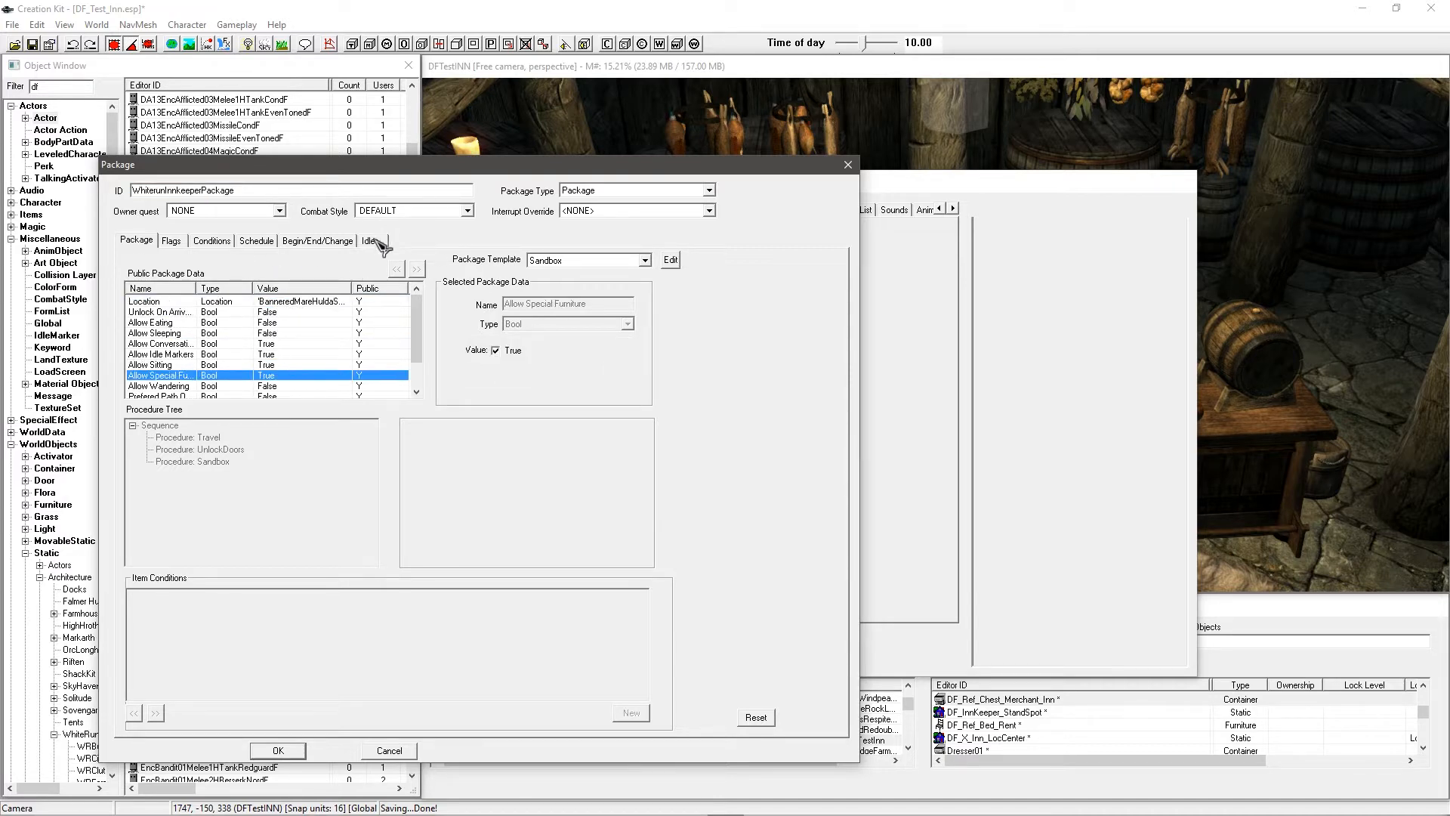
# Step: Save a copy of WhiterunInnkeeperPackage as a new package with the ID DF_Package_InnKeeper
pyautogui.click(277, 190)
pyautogui.moveTo(277, 190); pyautogui.dragTo(89, 200)
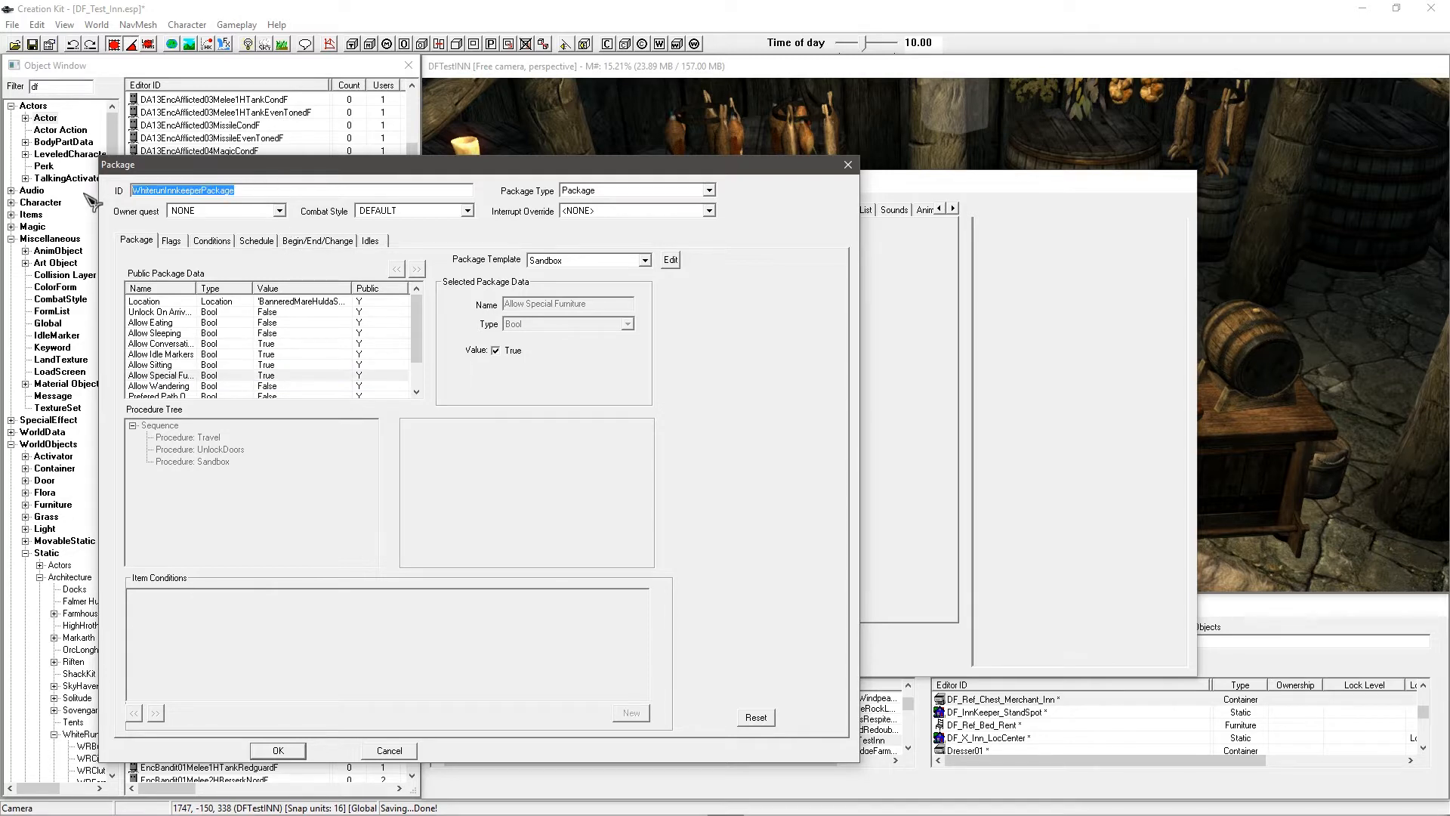
pyautogui.write('PM')
pyautogui.click(278, 750)
pyautogui.click(777, 478)
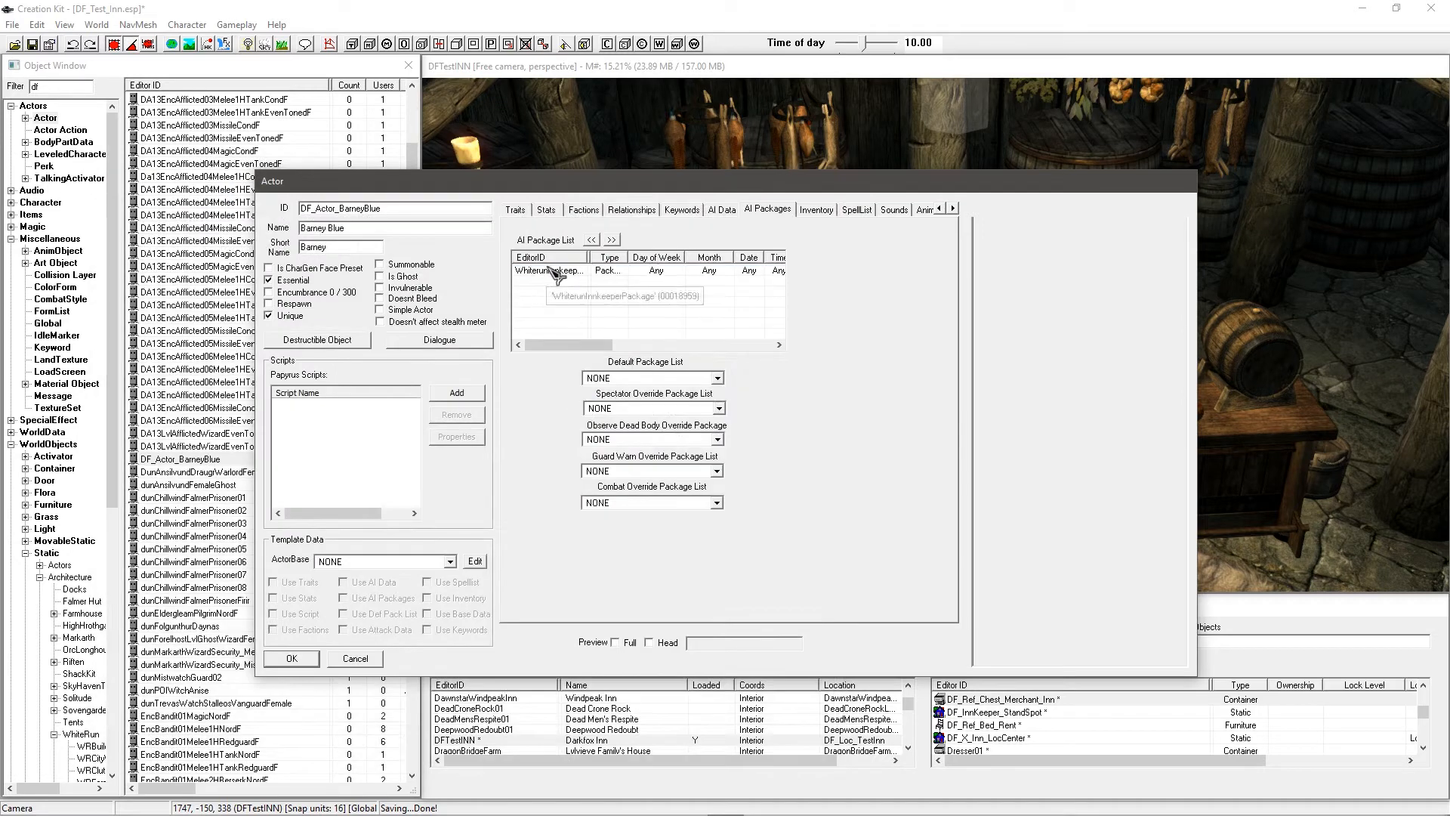
# Step: Replace WhiterunInnkeeperPackage with DF_Package_InnKeeper in the actor's AI package list, filtering the available packages by df_p
pyautogui.rightClick(654, 288)
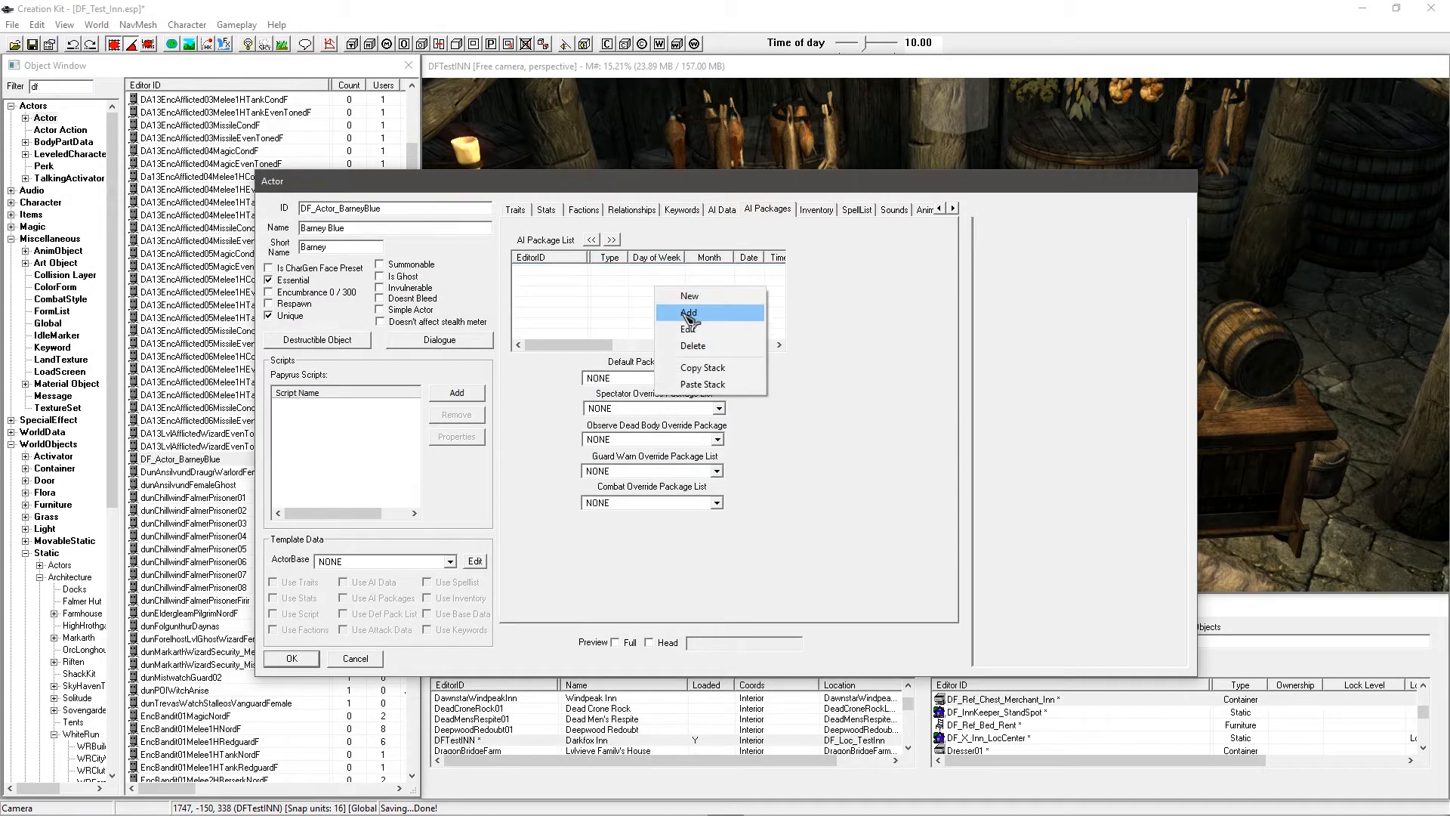
pyautogui.click(689, 312)
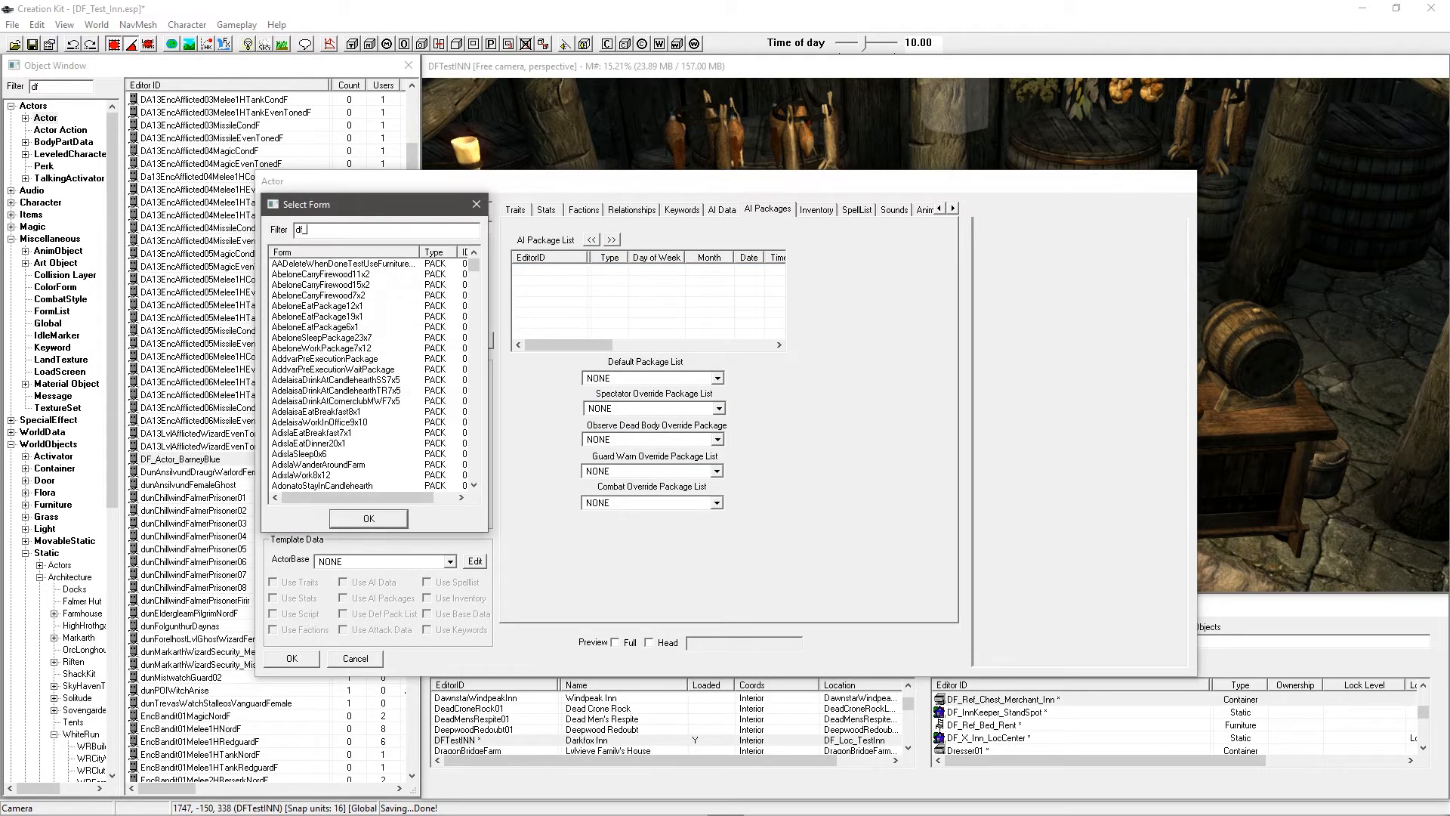
pyautogui.write('_p')
pyautogui.click(321, 264)
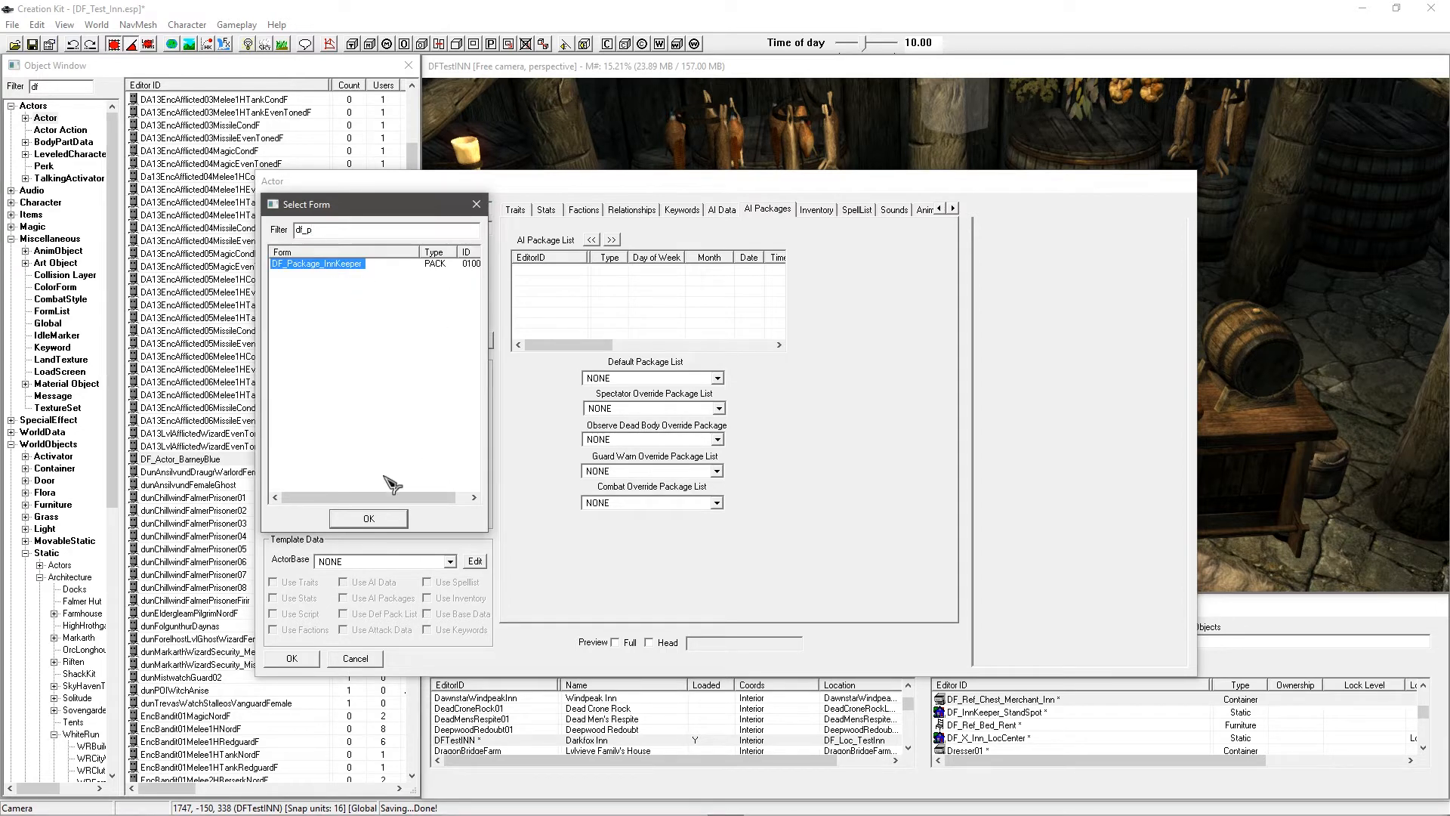
pyautogui.click(368, 518)
# Step: Set the Location data of DF_Package_InnKeeper to near the reference DF_InnKeeper_StandSpot in cell DFTestINN
pyautogui.click(580, 272)
pyautogui.doubleClick(574, 272)
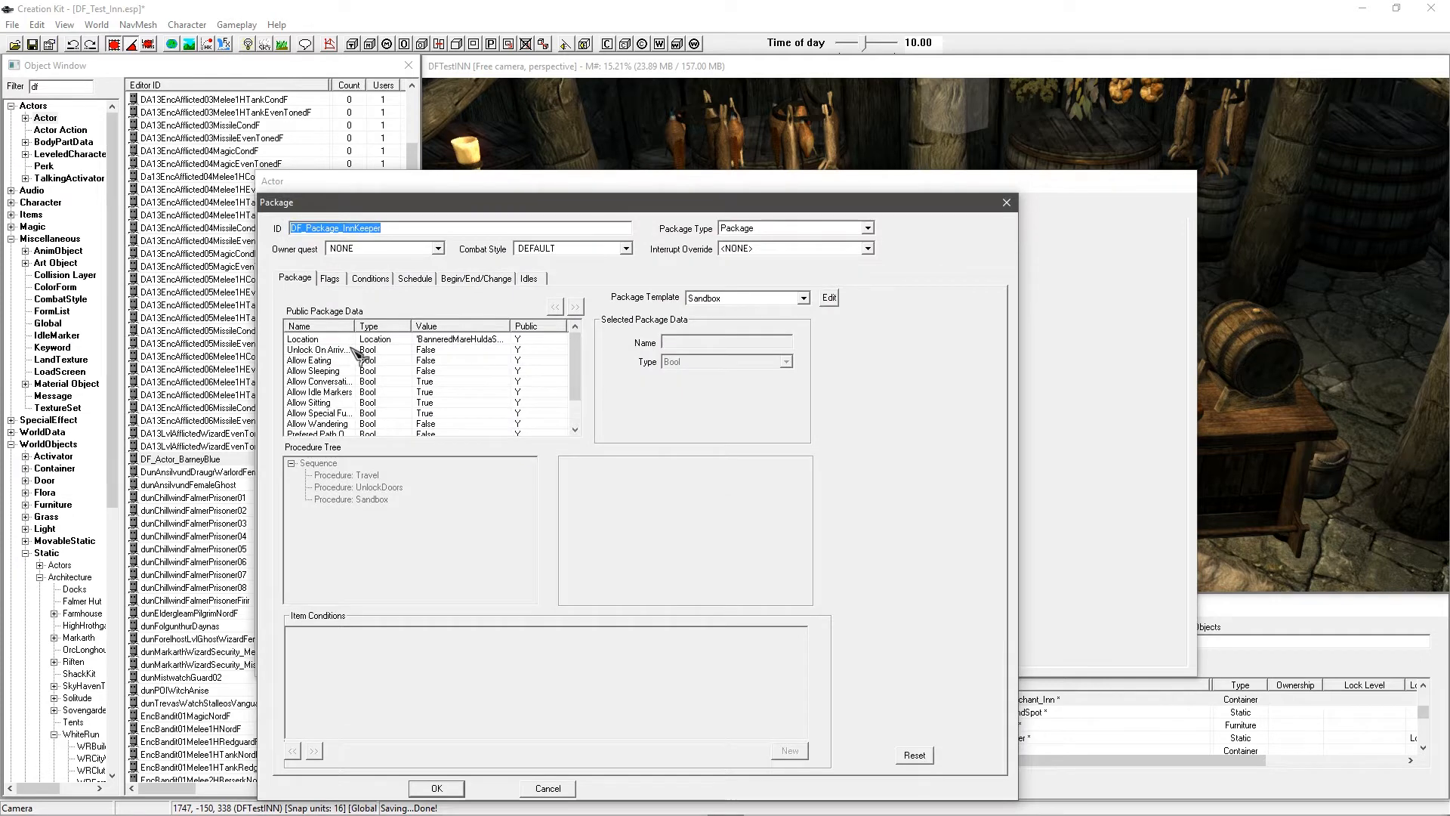
pyautogui.moveTo(476, 210); pyautogui.dragTo(413, 191)
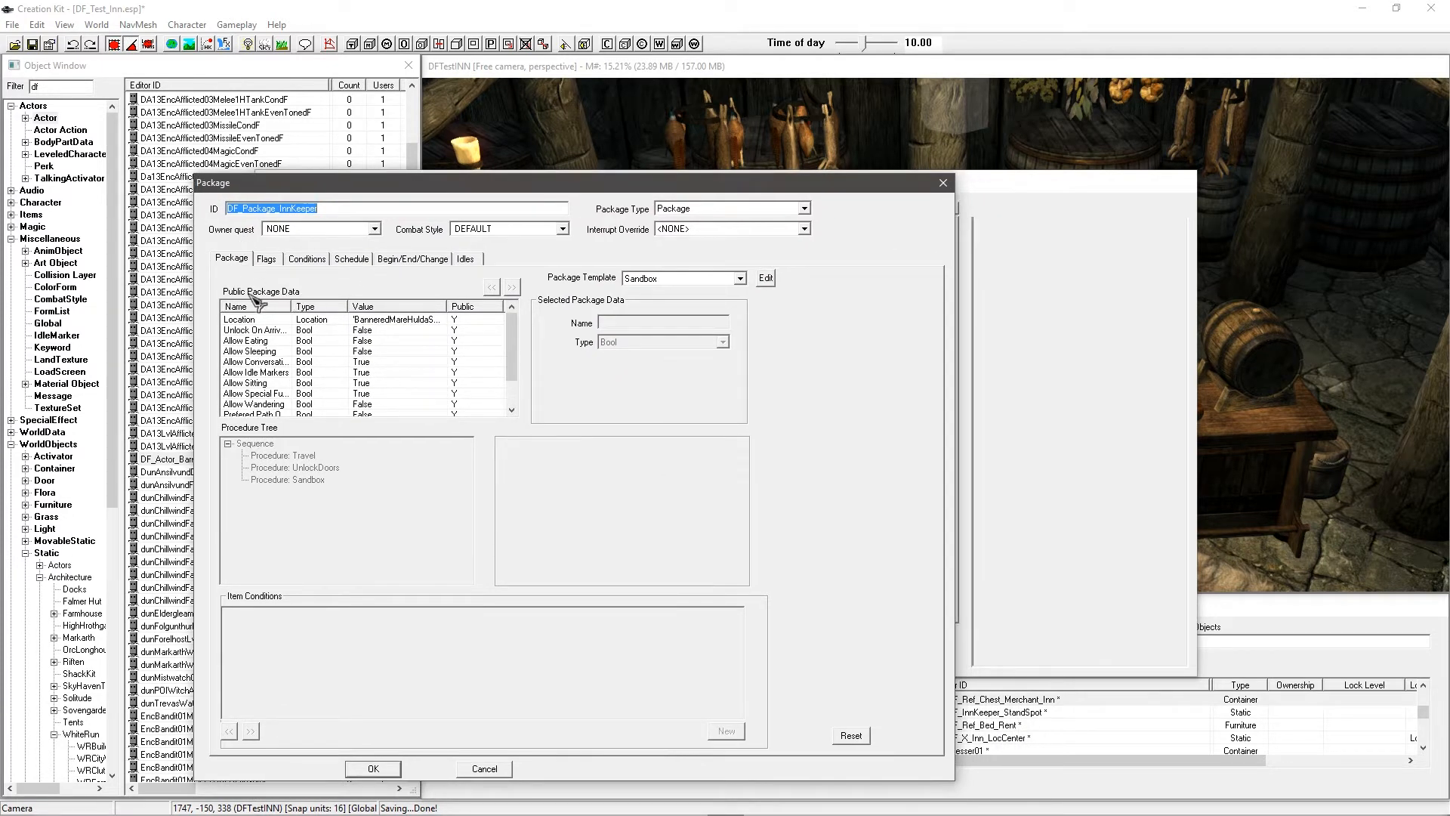
pyautogui.click(334, 320)
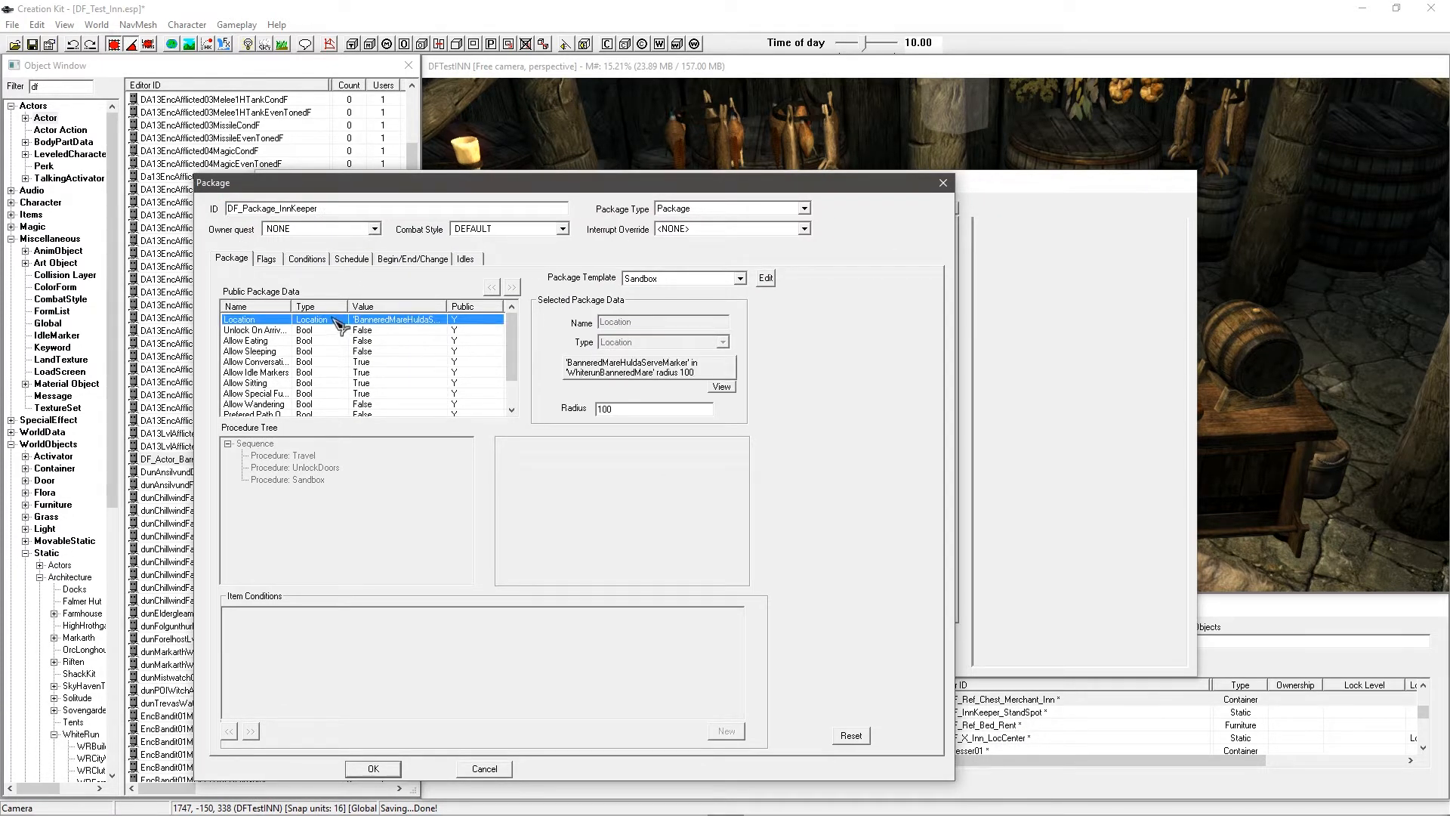
pyautogui.click(639, 385)
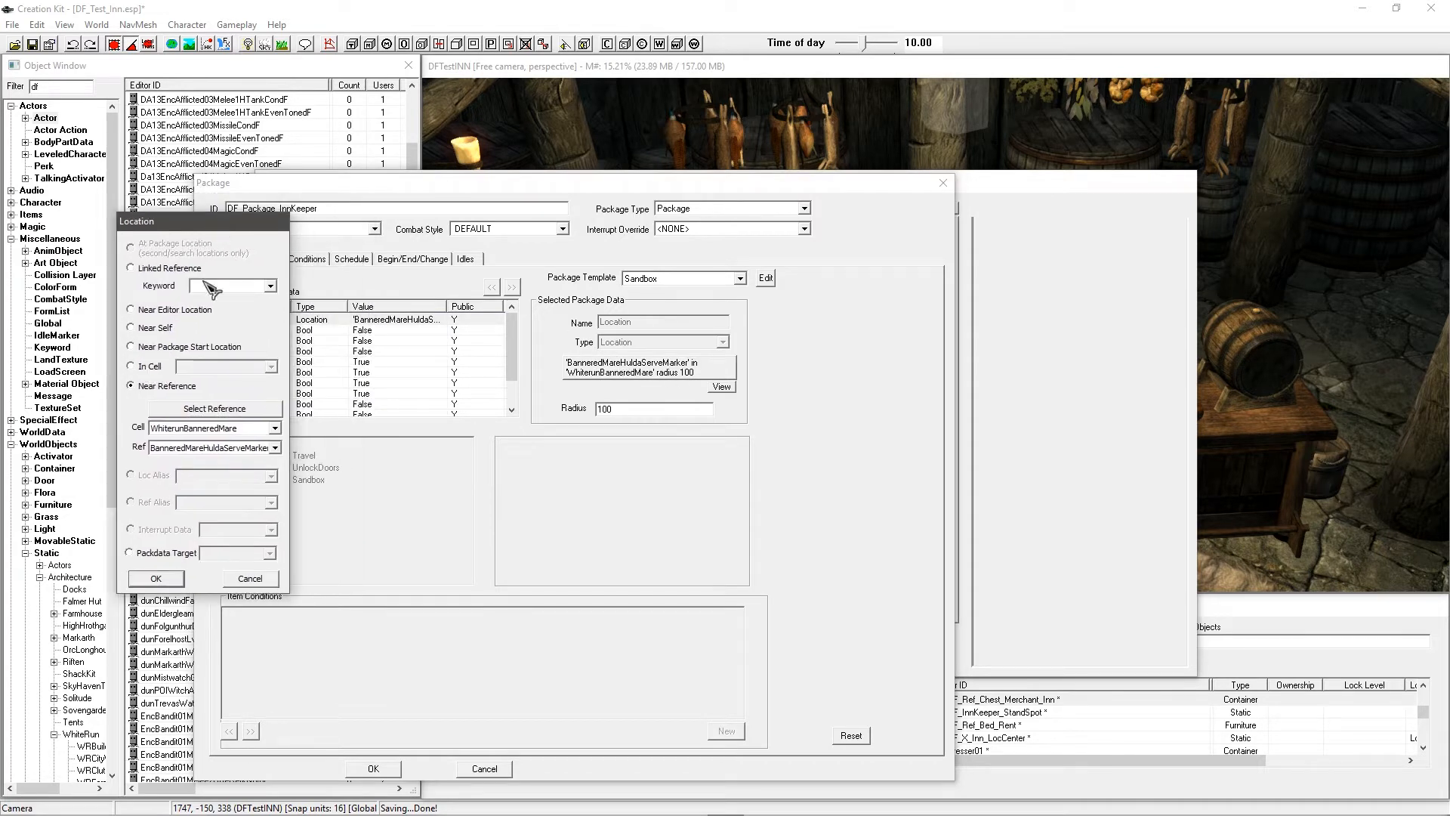
pyautogui.click(203, 409)
pyautogui.doubleClick(950, 244)
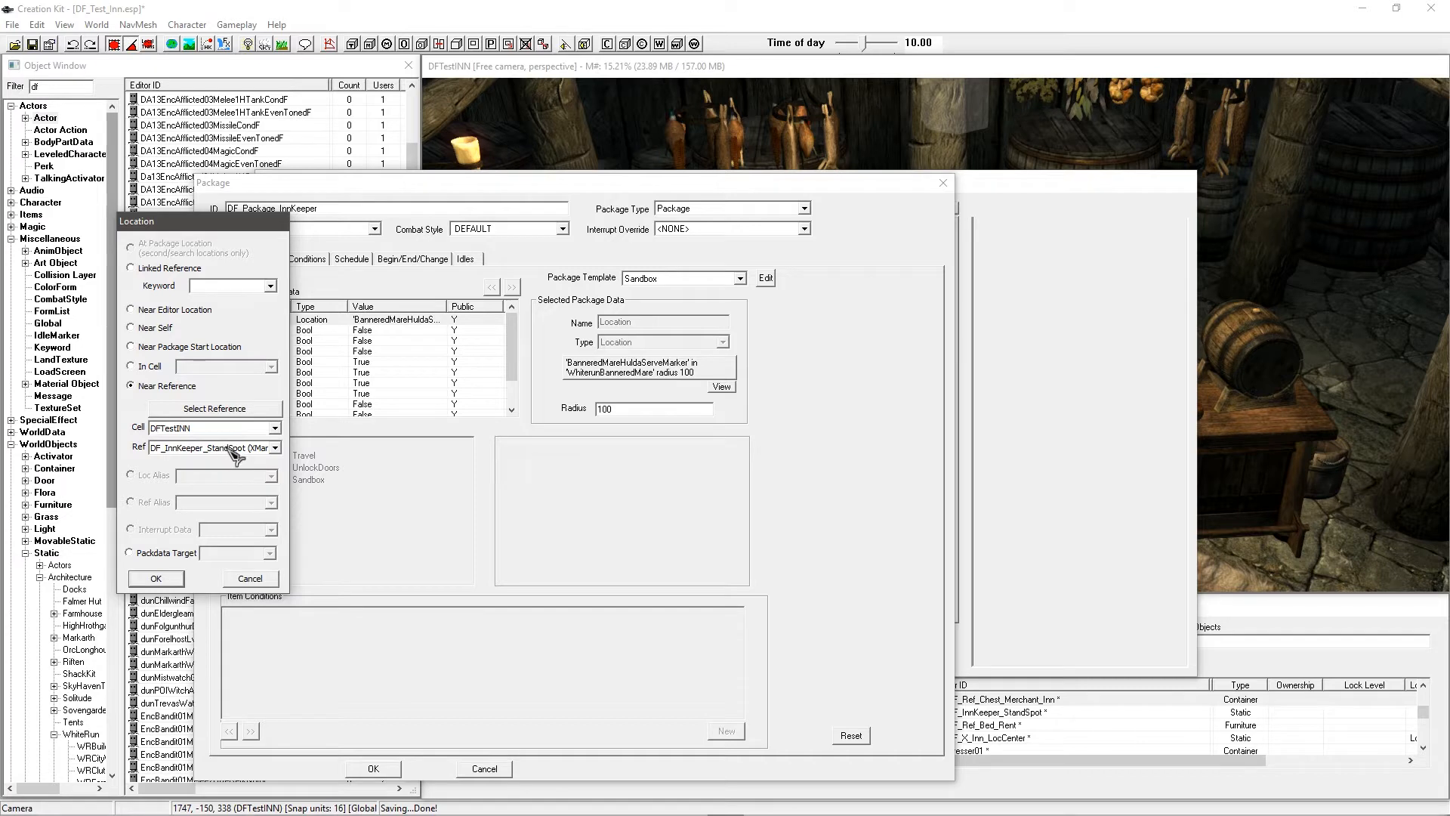
pyautogui.click(157, 578)
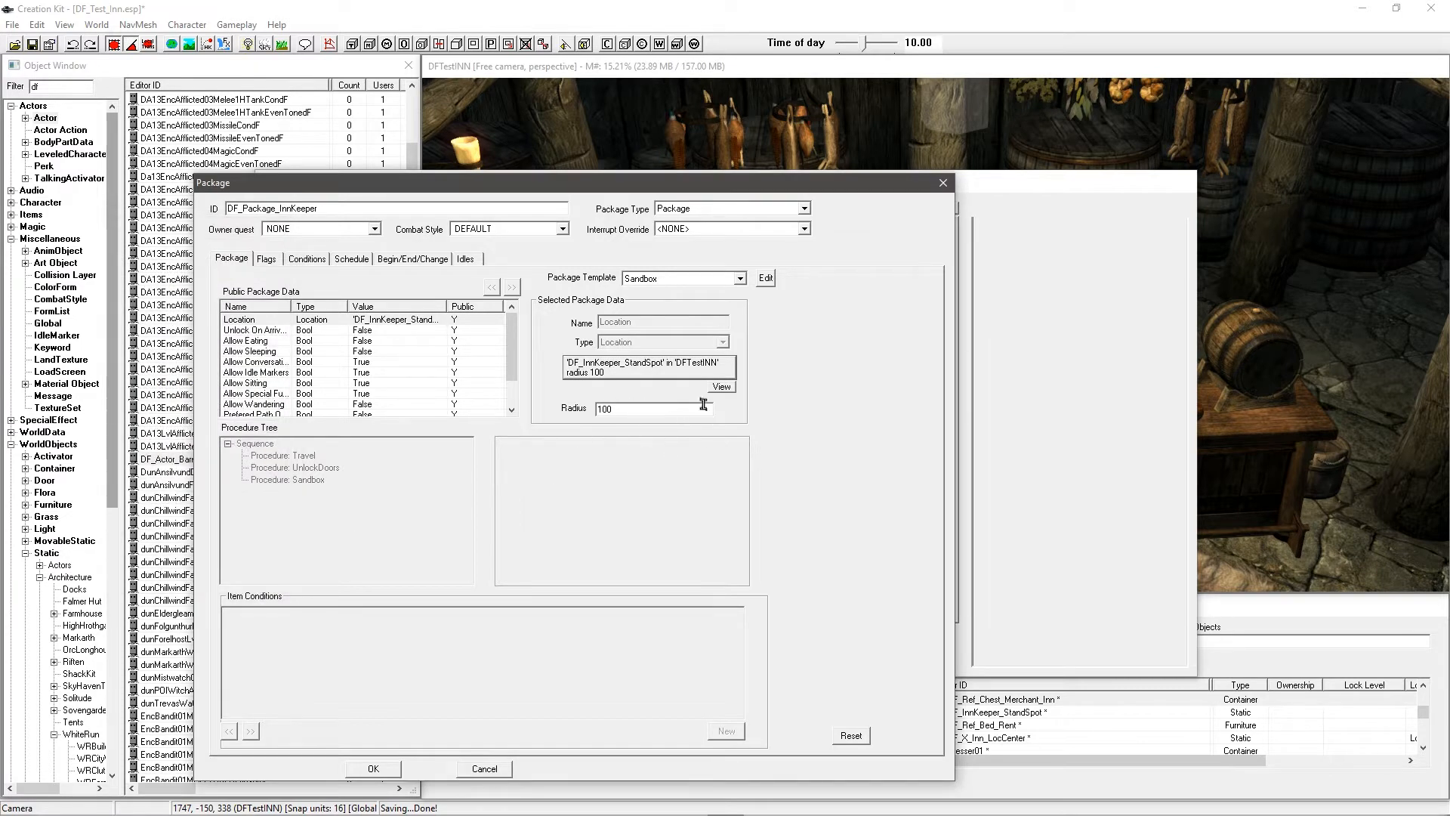
pyautogui.moveTo(860, 190); pyautogui.dragTo(823, 215)
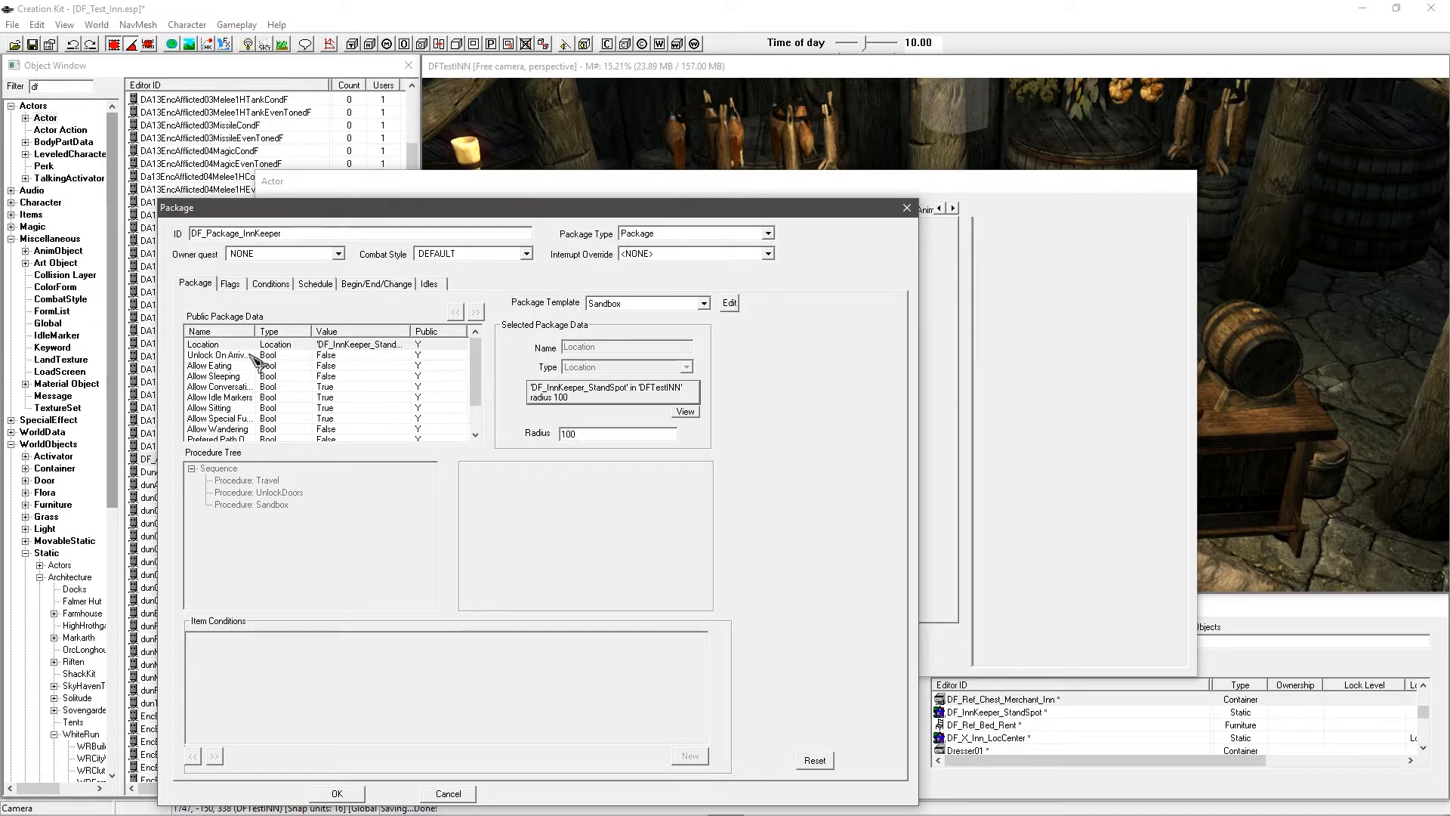
pyautogui.click(315, 284)
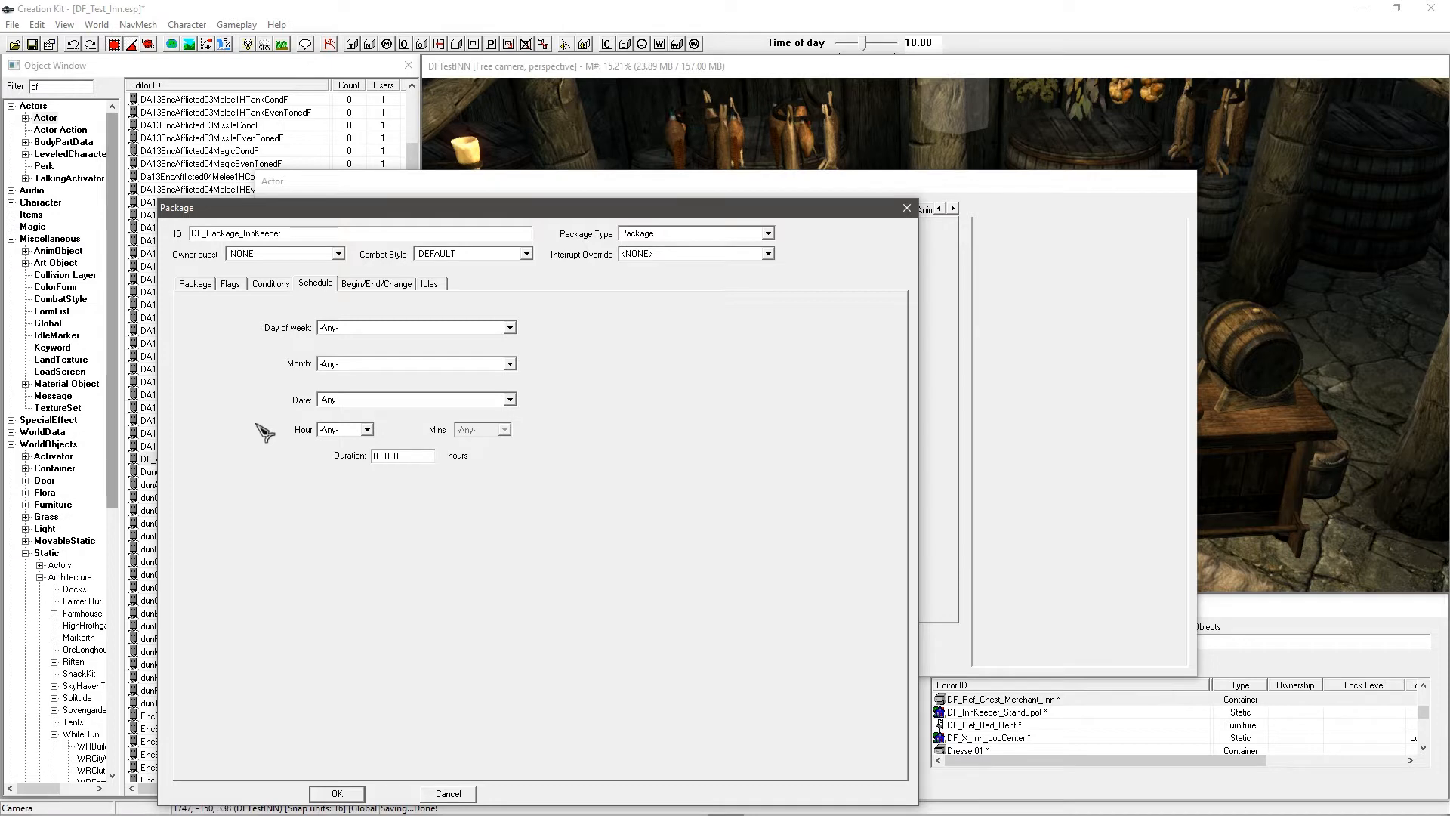
pyautogui.click(337, 430)
pyautogui.scroll(-2, 346, 457)
pyautogui.click(331, 473)
pyautogui.moveTo(423, 456); pyautogui.dragTo(302, 455)
pyautogui.click(344, 430)
pyautogui.click(340, 445)
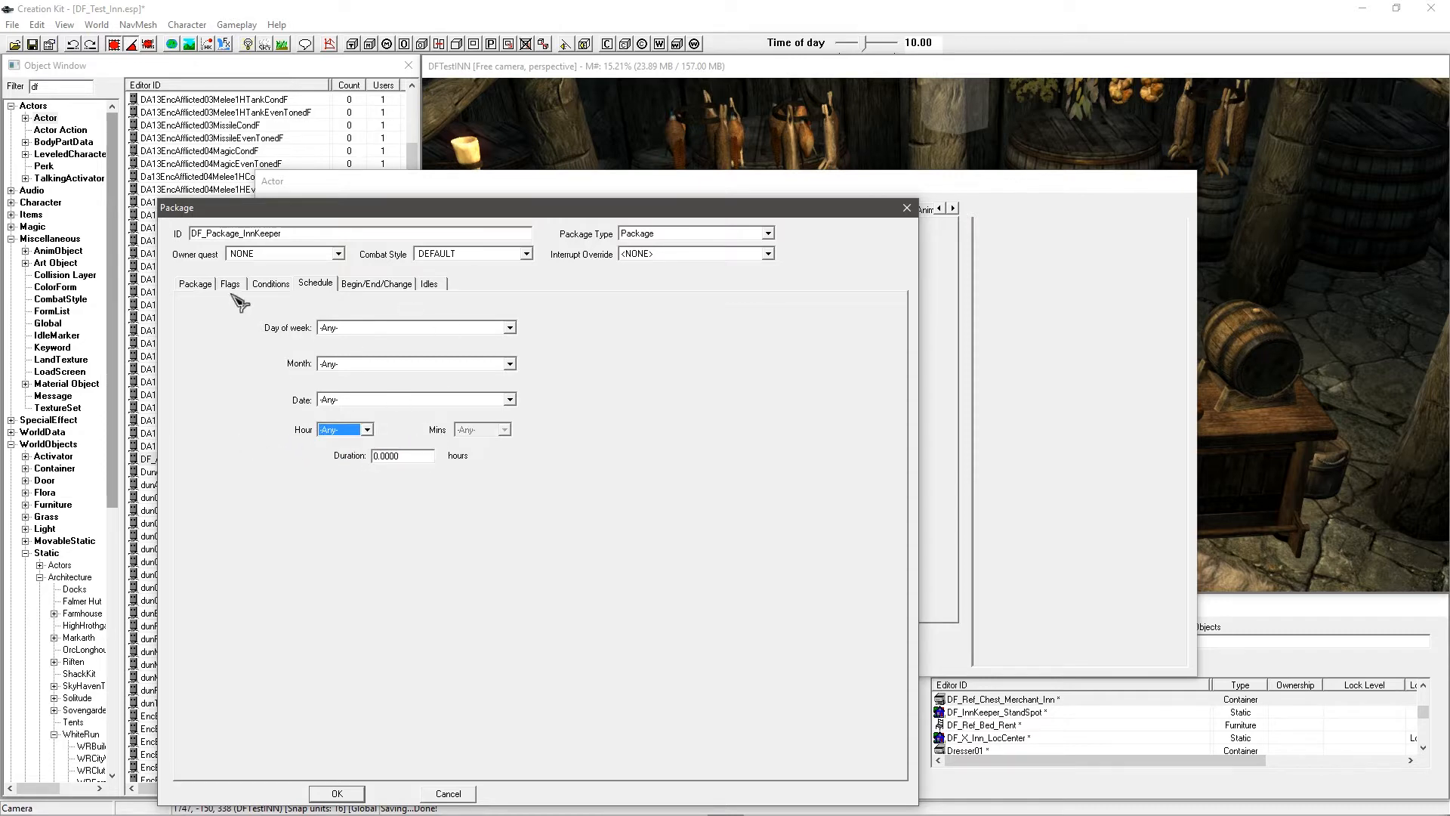
# Step: Accept the edits to DF_Package_InnKeeper and return to the actor's settings
pyautogui.click(196, 284)
pyautogui.moveTo(434, 217); pyautogui.dragTo(441, 113)
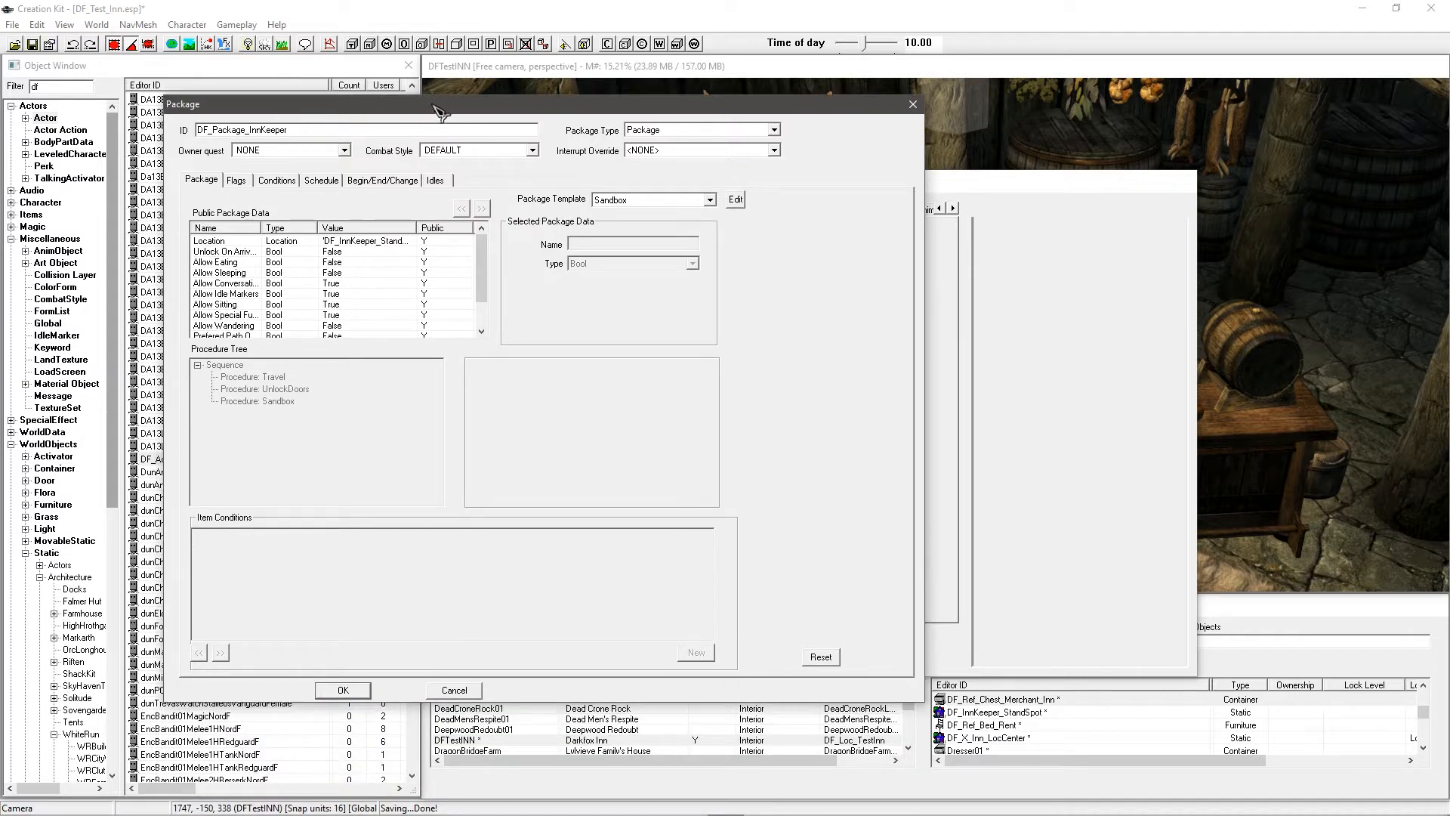
pyautogui.click(345, 692)
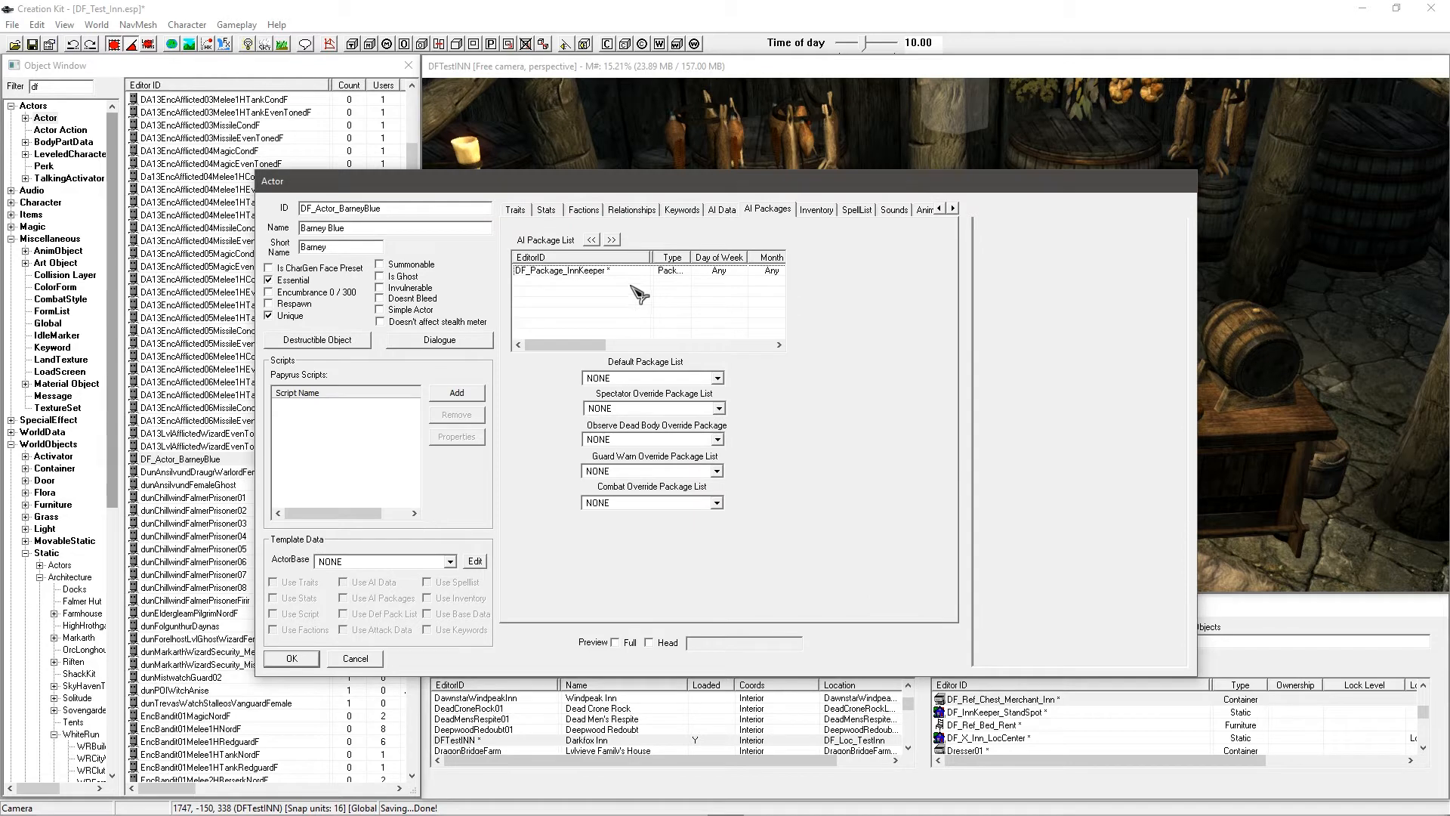
# Step: Set the actor's default outfit to ClothesTavernWenchOutfit
pyautogui.click(817, 211)
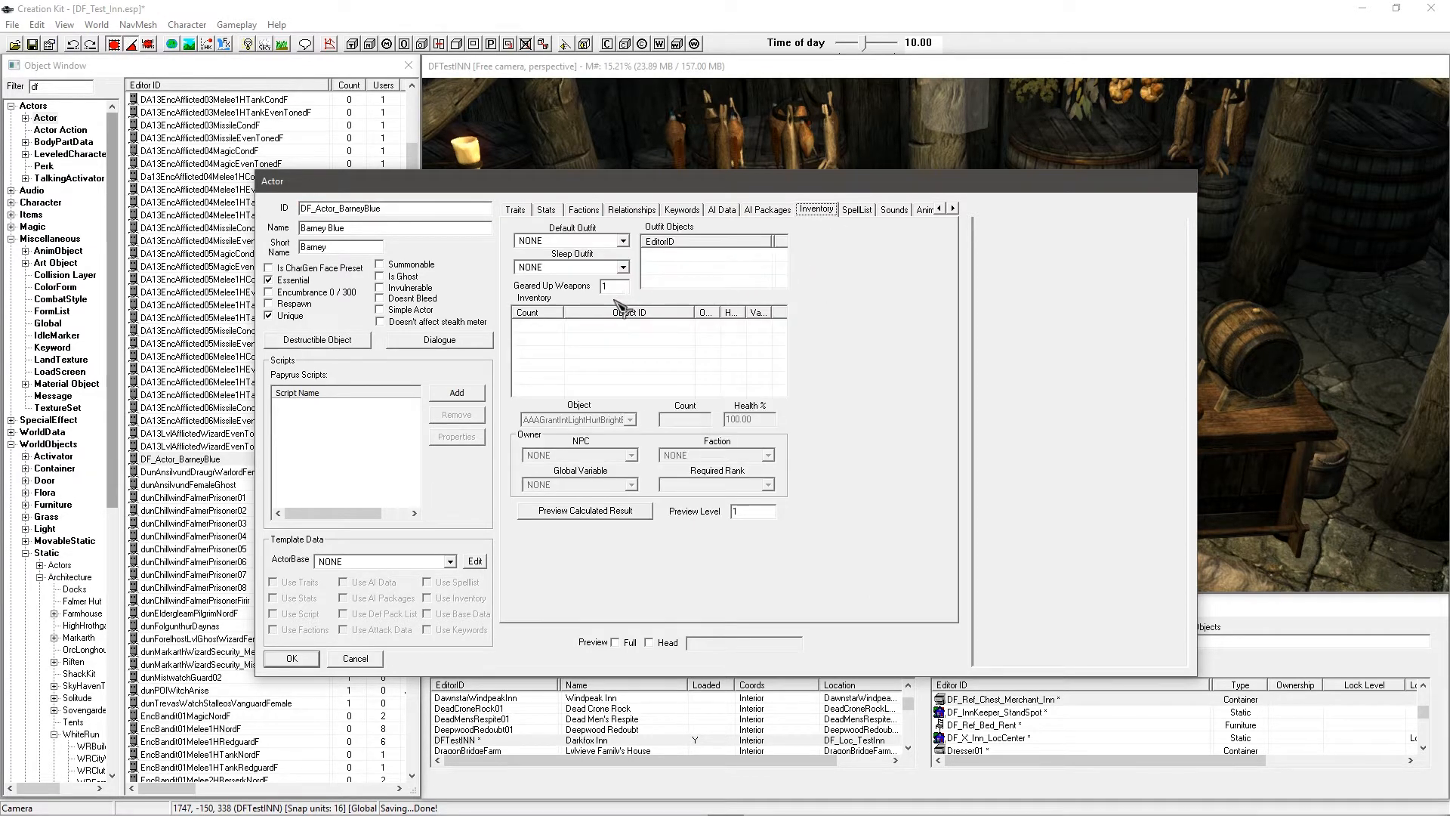
pyautogui.click(568, 241)
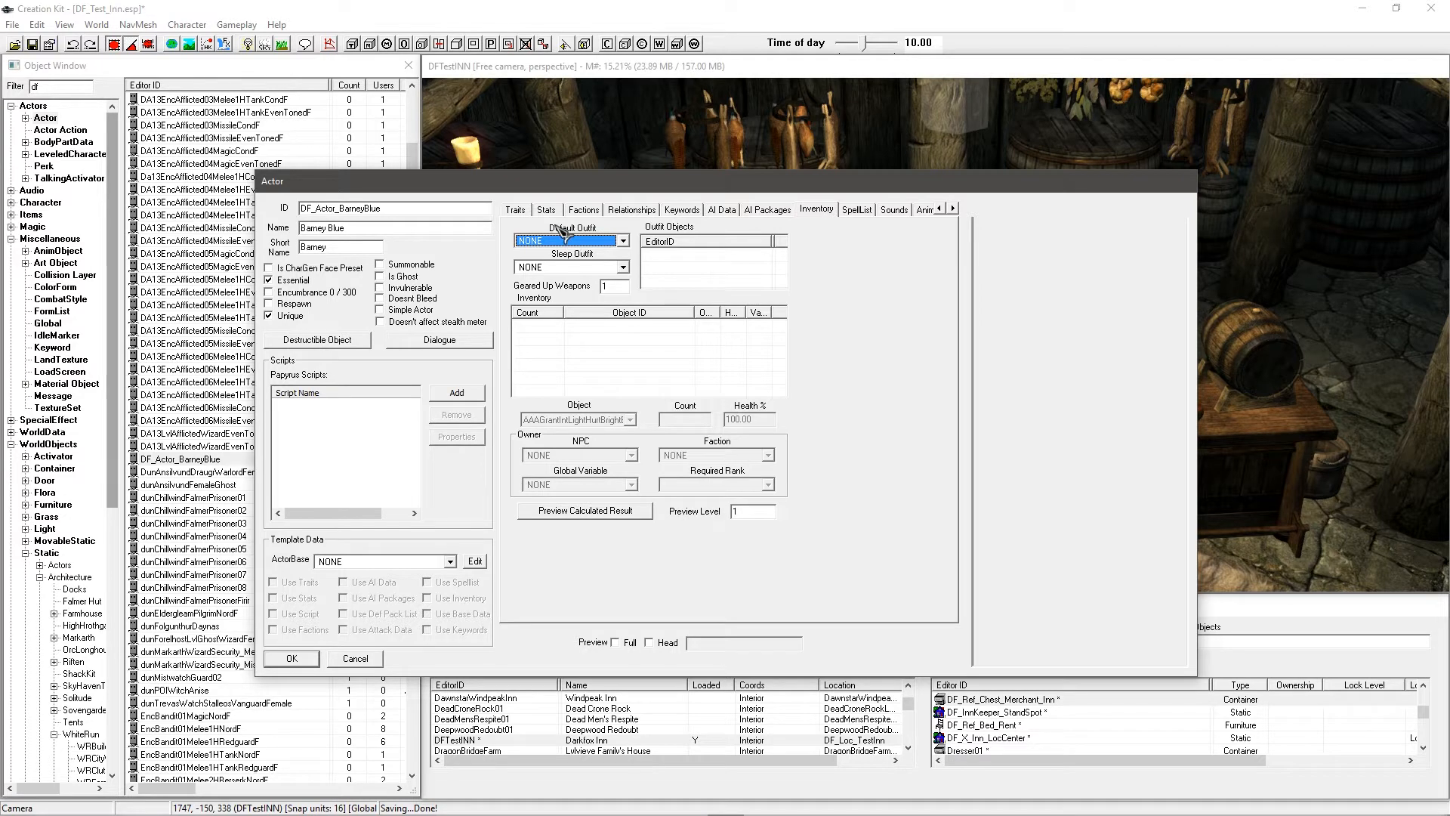
pyautogui.press('c')
pyautogui.press('c')
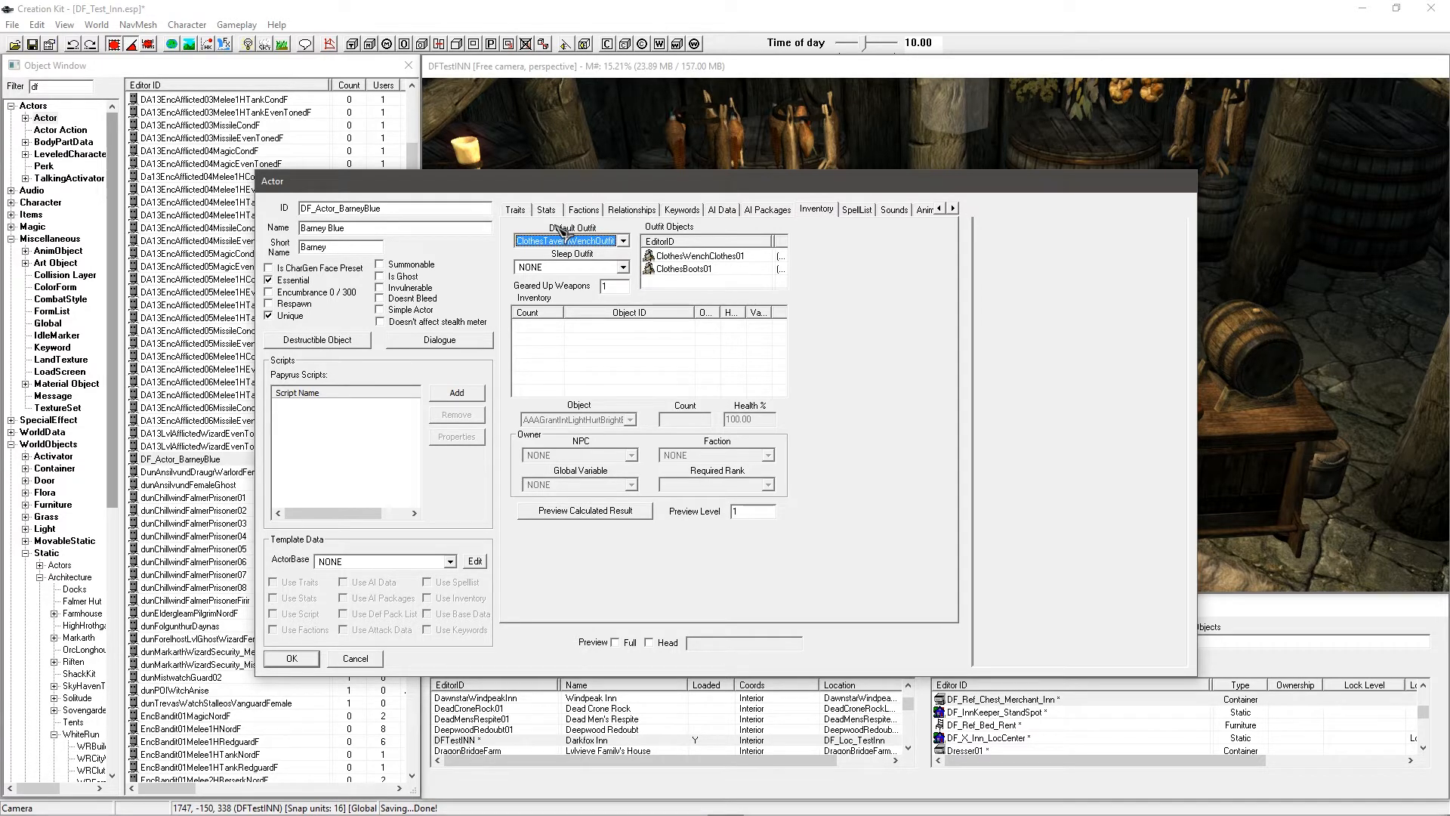
pyautogui.click(577, 242)
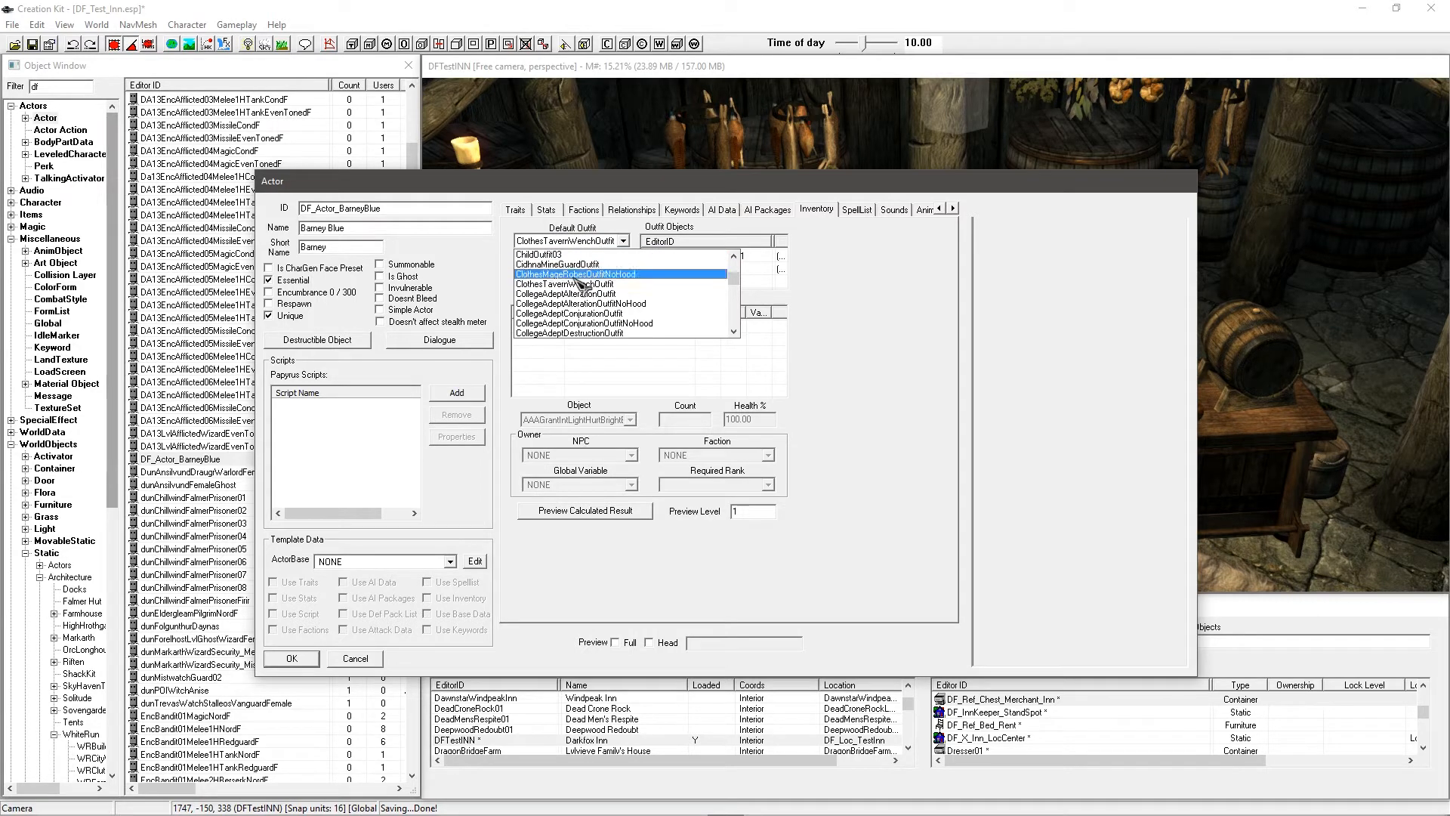
pyautogui.click(590, 281)
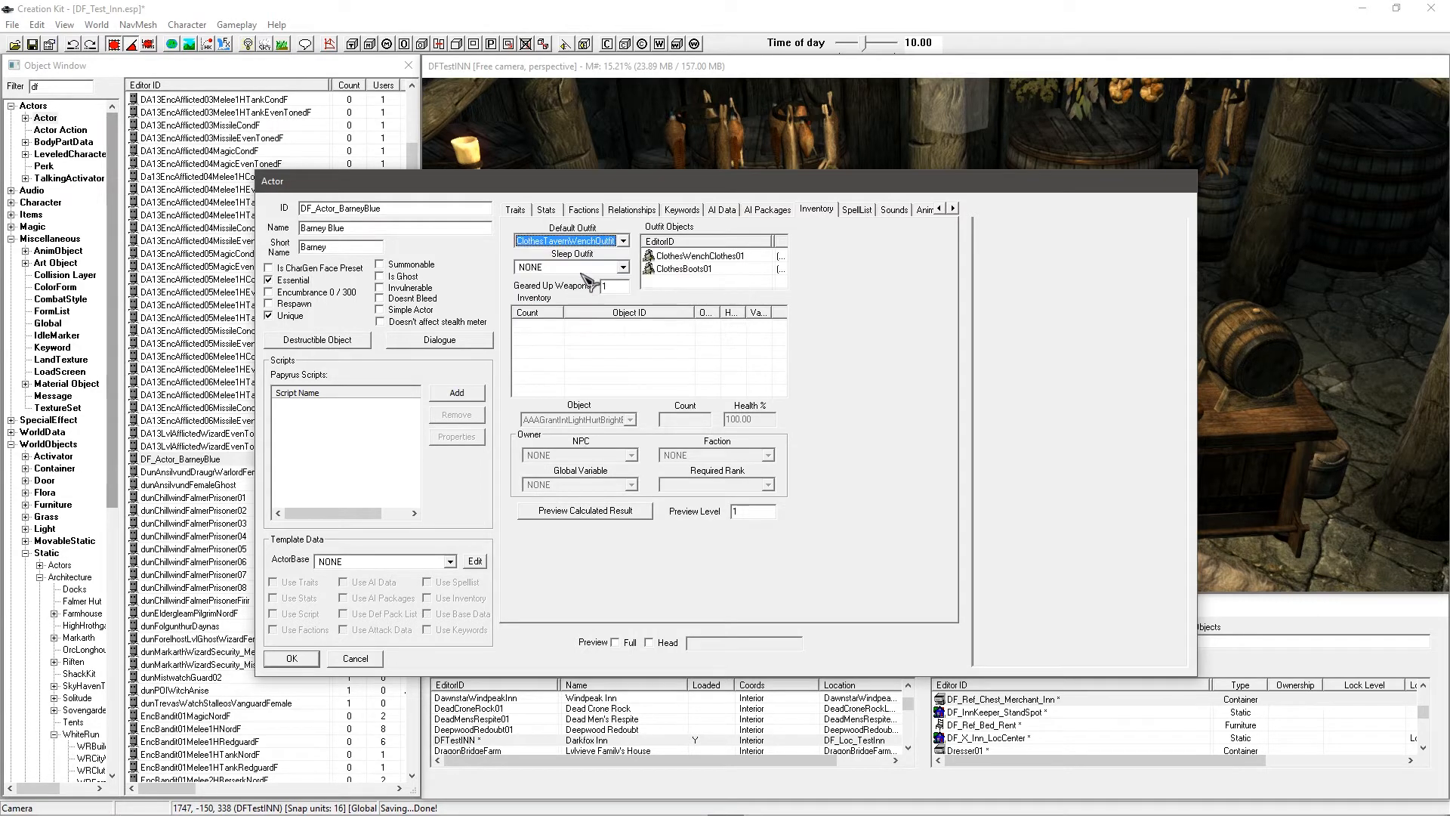
# Step: Set the actor's sleep outfit to DefaultSleepOutfit
pyautogui.doubleClick(553, 267)
pyautogui.write('de')
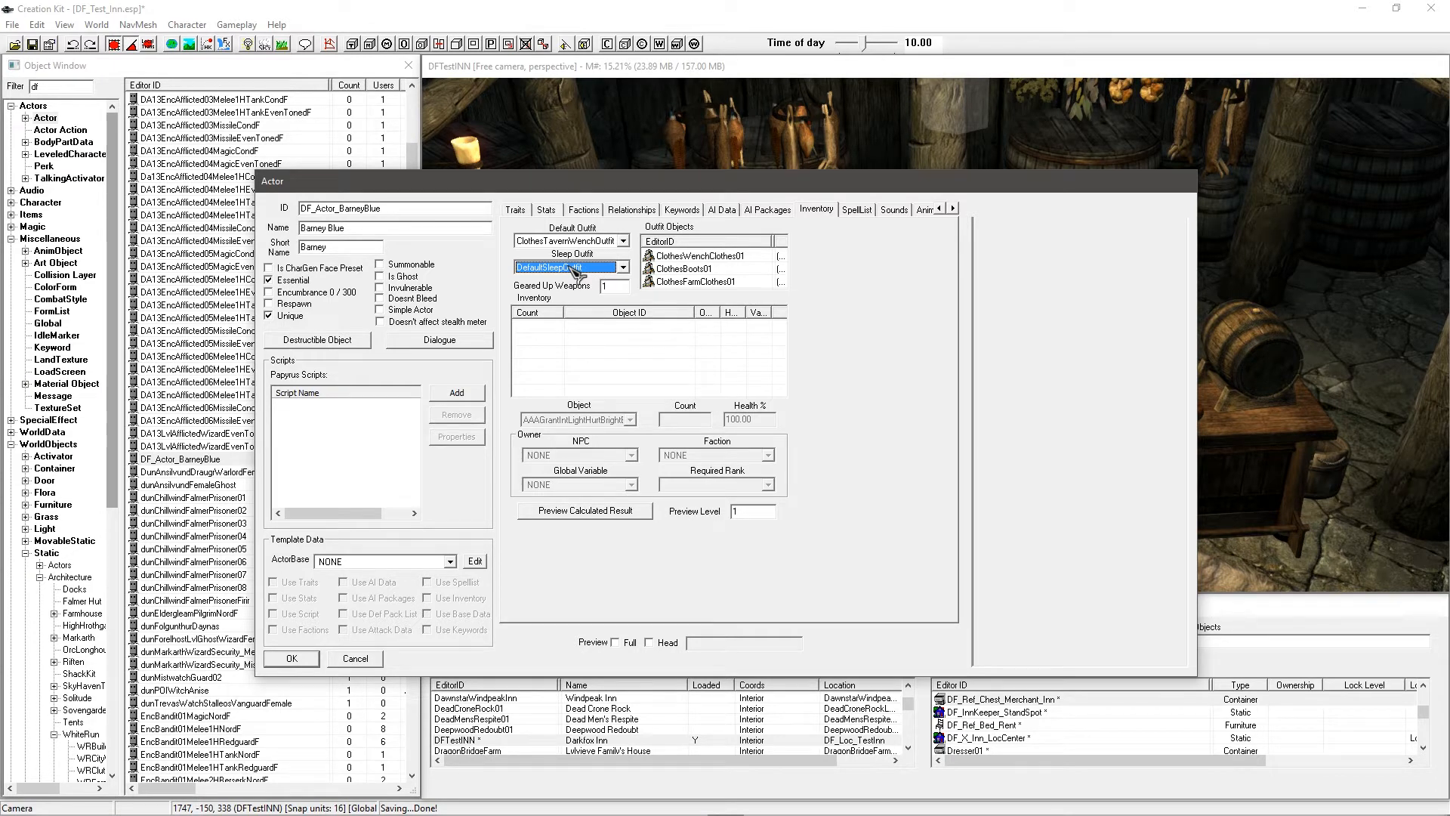
pyautogui.click(574, 268)
pyautogui.click(563, 270)
pyautogui.click(586, 339)
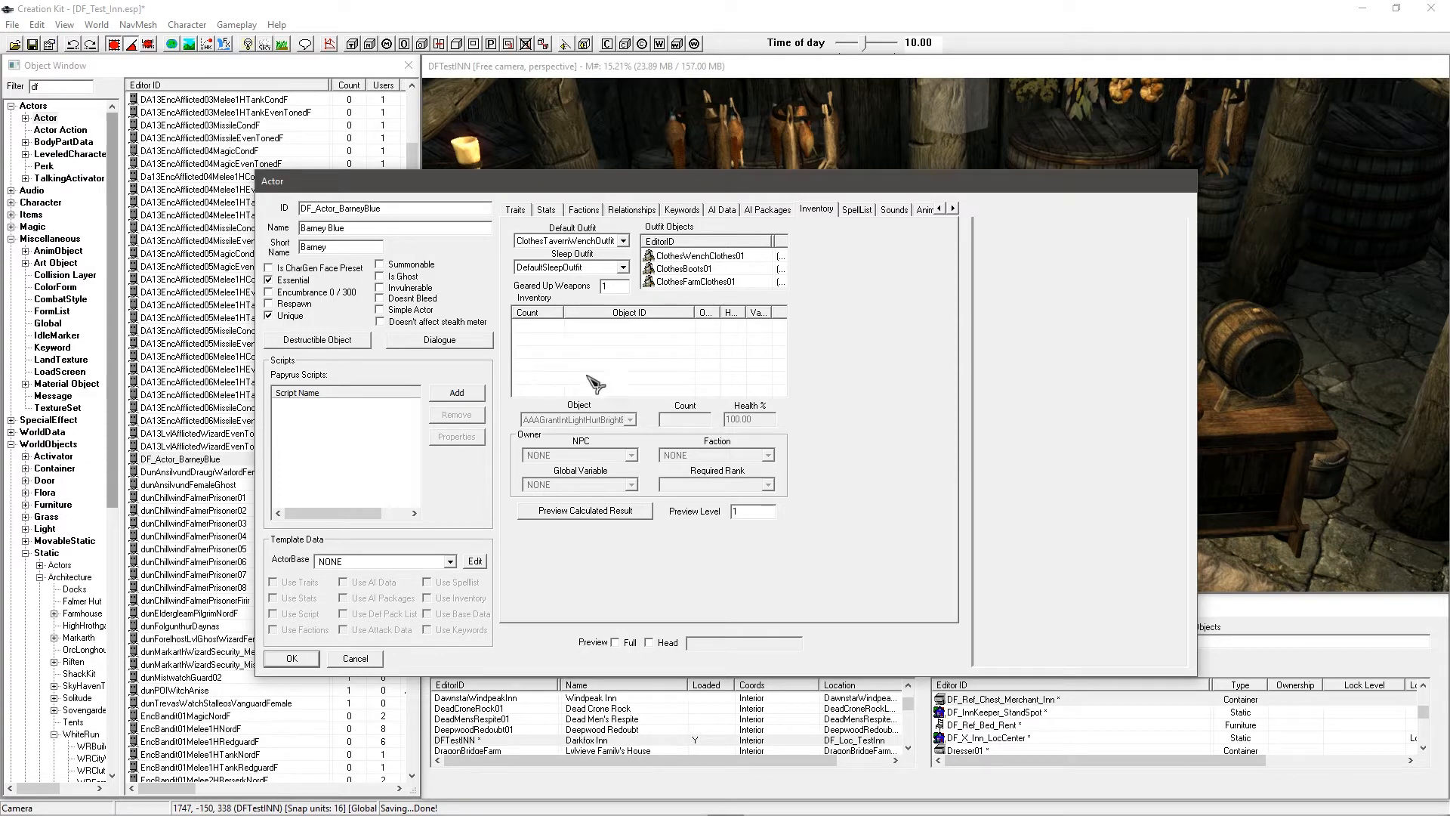
# Step: Add a new inventory entry to the actor and assign FoodApple as its object
pyautogui.rightClick(627, 353)
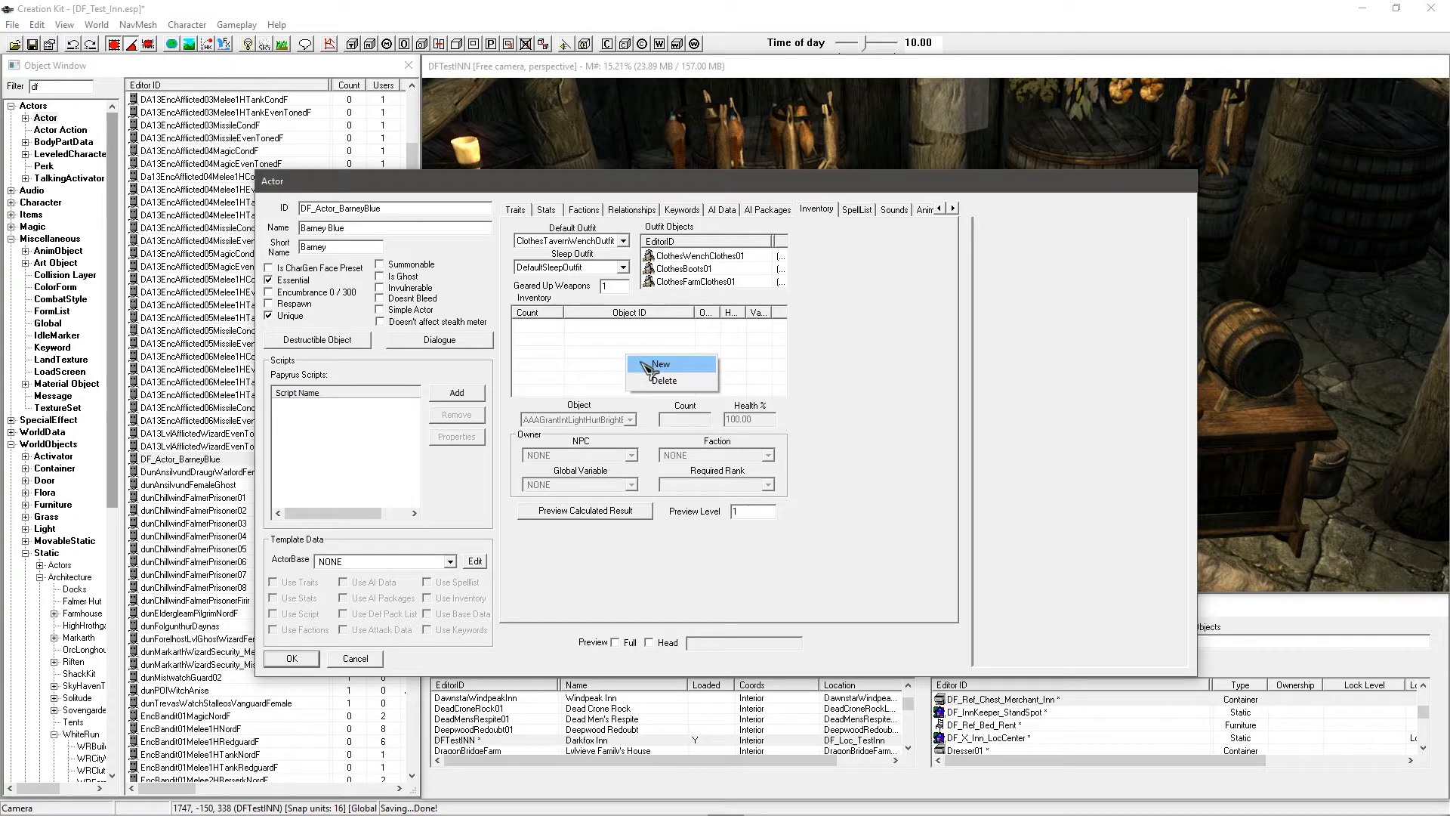
pyautogui.click(638, 361)
pyautogui.click(597, 420)
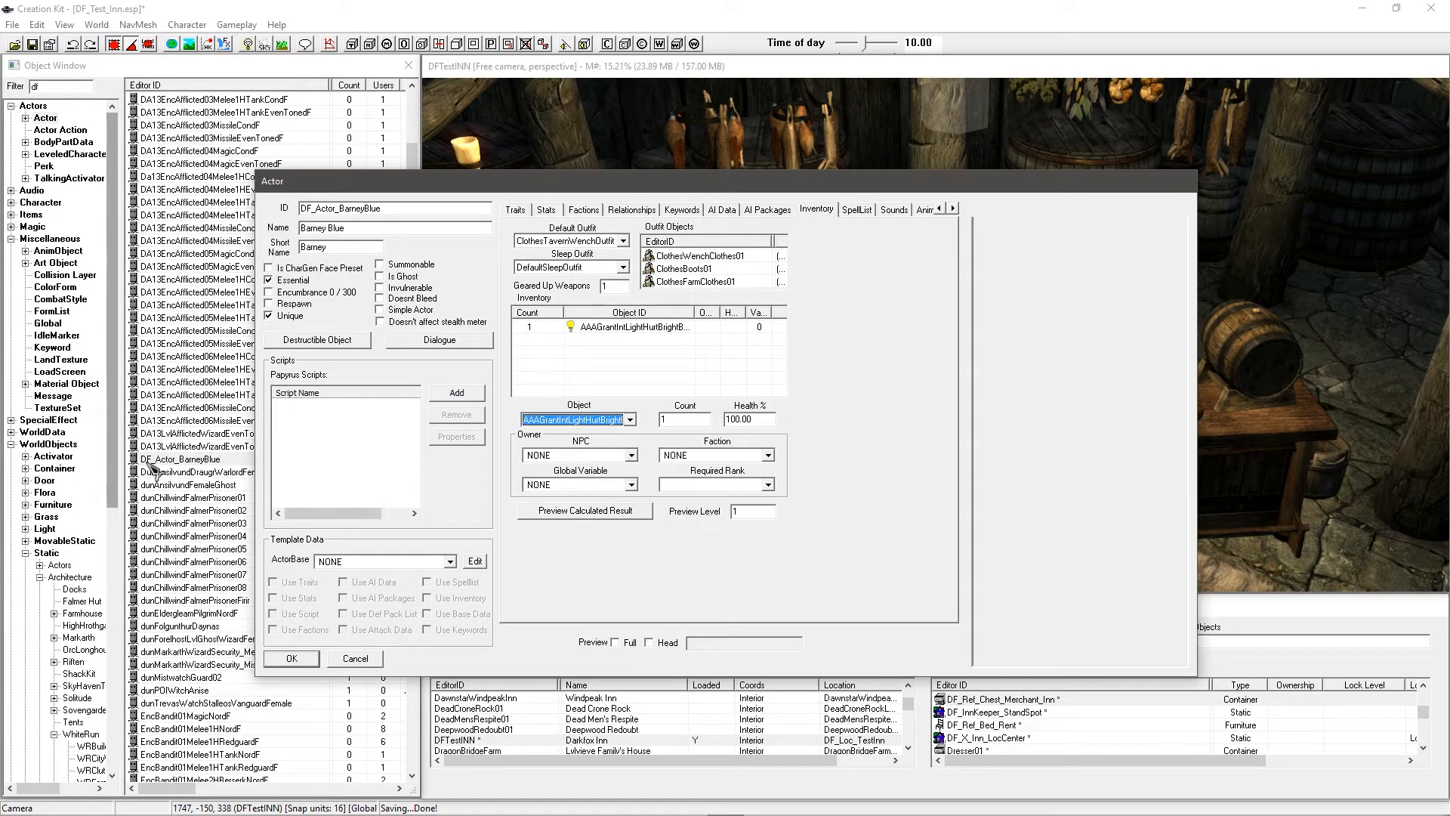
pyautogui.click(595, 421)
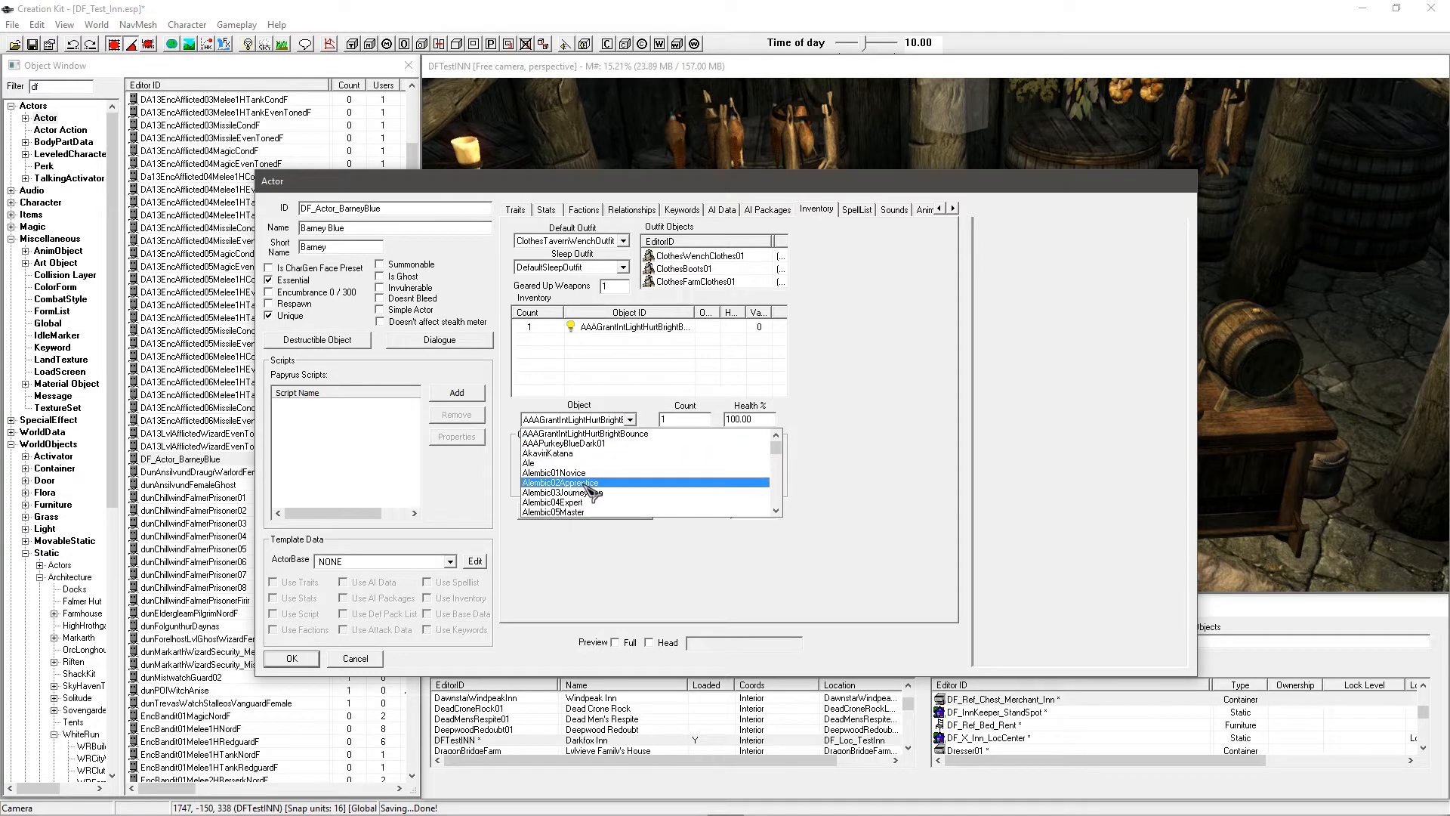
pyautogui.write('foo')
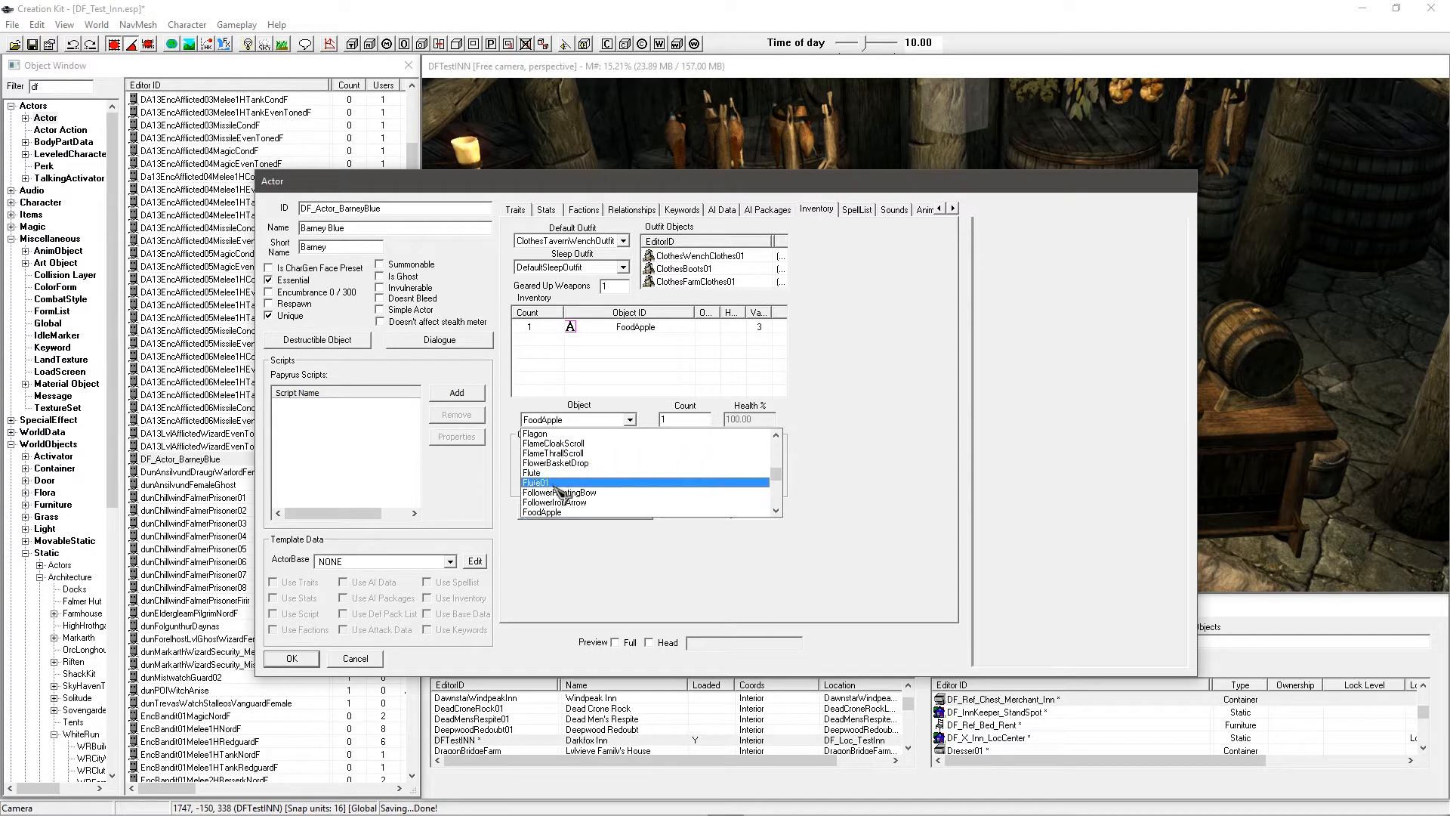
pyautogui.click(555, 513)
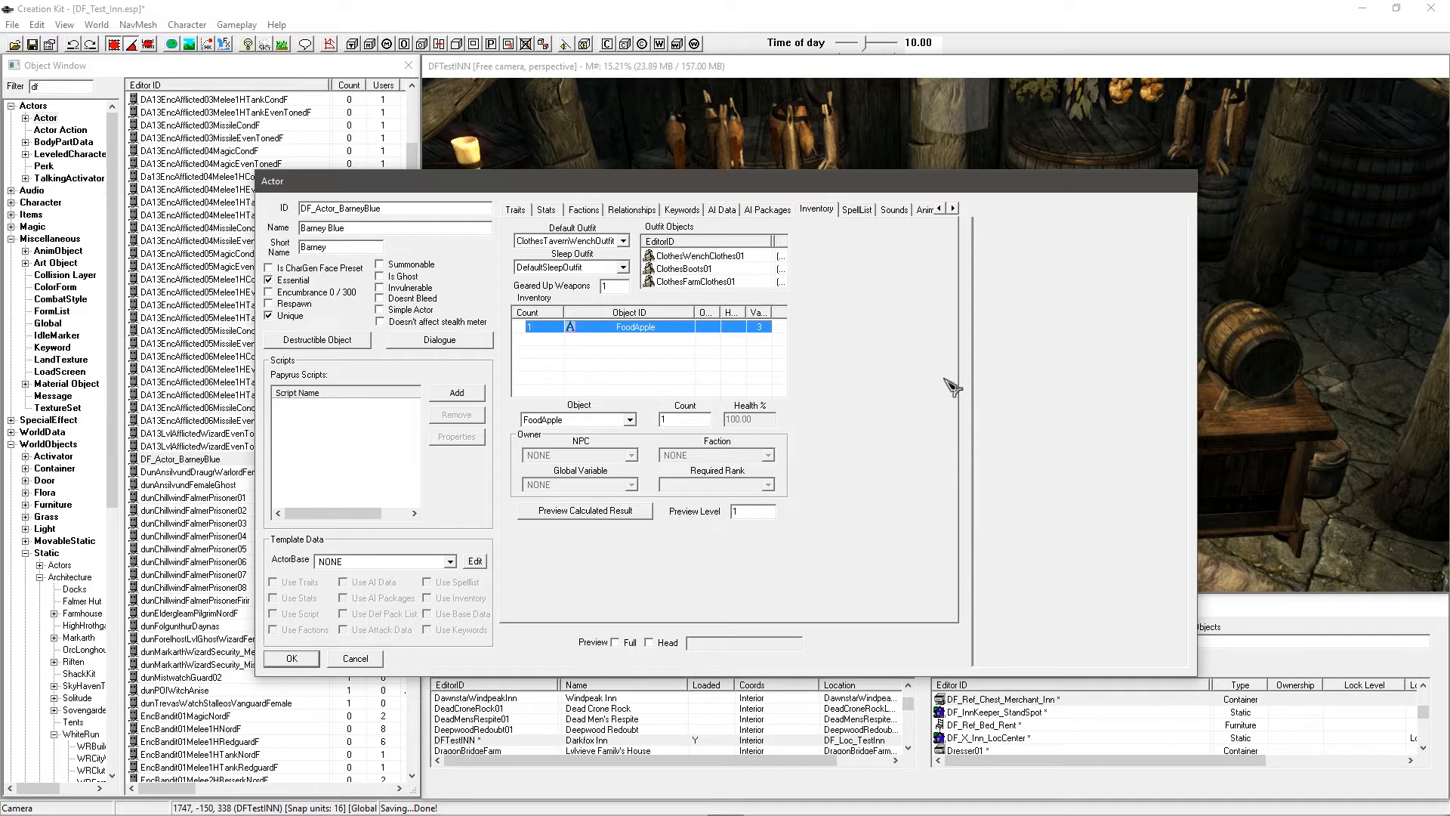
# Step: Delete the FoodApple entry from the actor's inventory
pyautogui.click(614, 338)
pyautogui.click(626, 327)
pyautogui.click(624, 352)
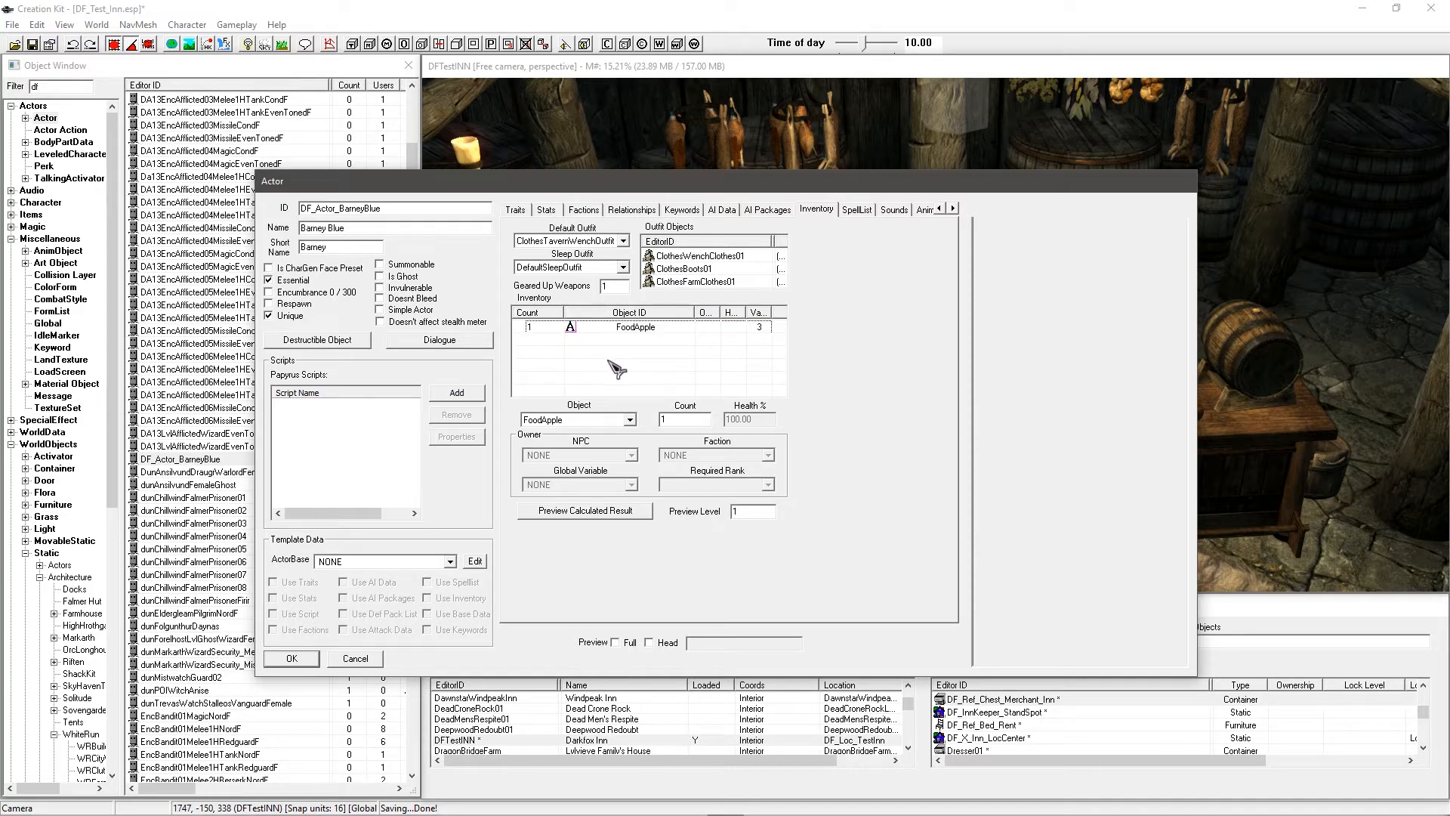
pyautogui.click(601, 331)
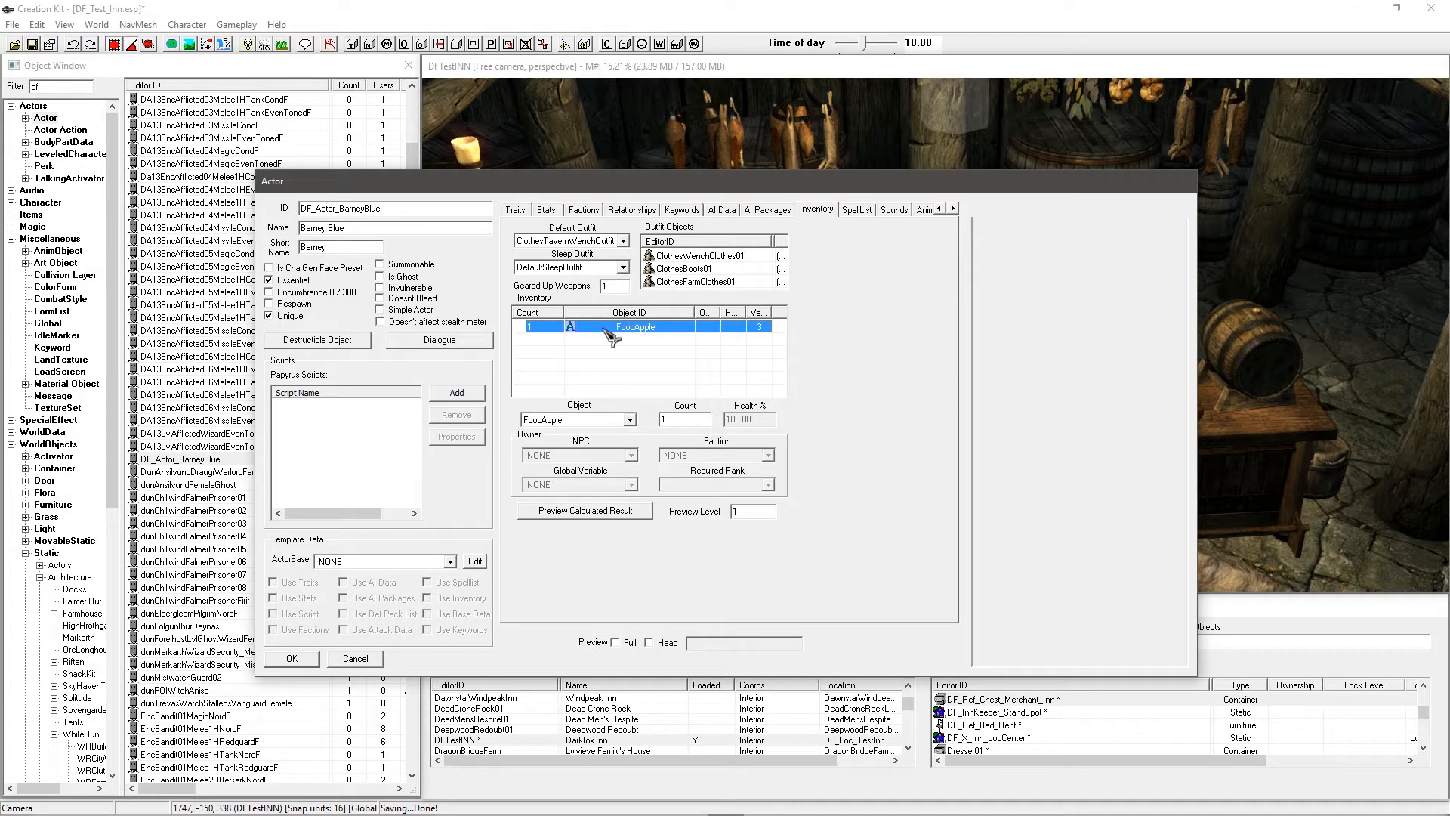
pyautogui.click(613, 368)
pyautogui.click(621, 332)
pyautogui.click(652, 349)
pyautogui.click(631, 330)
pyautogui.click(627, 354)
pyautogui.click(631, 331)
pyautogui.click(614, 358)
pyautogui.click(625, 330)
pyautogui.press('Delete')
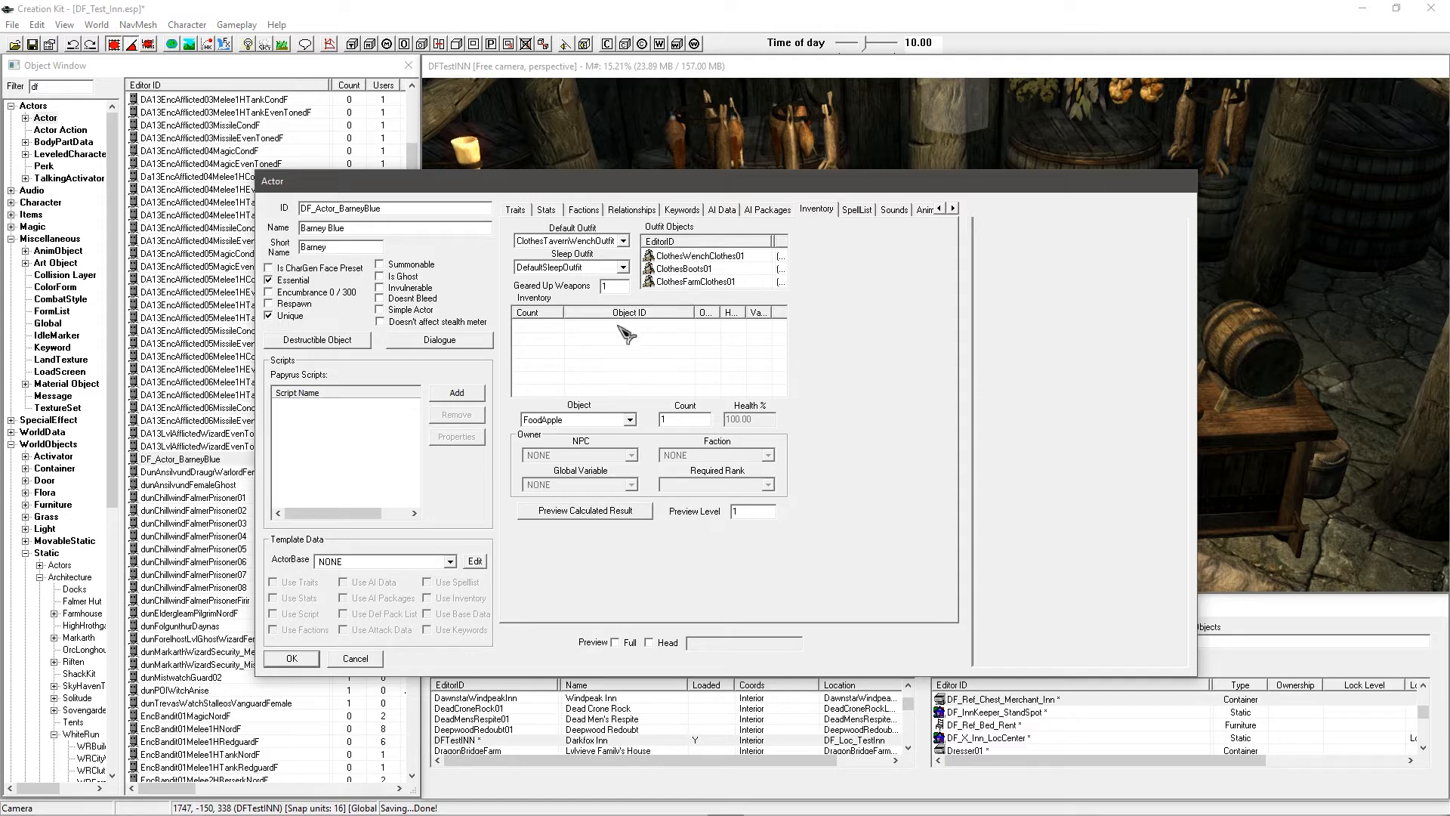
# Step: Examine the actor's spell list, sounds, animations, attack data and character generation parts
pyautogui.click(853, 213)
pyautogui.click(953, 209)
pyautogui.click(953, 209)
pyautogui.click(953, 209)
pyautogui.click(953, 209)
pyautogui.click(953, 209)
pyautogui.click(954, 209)
pyautogui.click(953, 210)
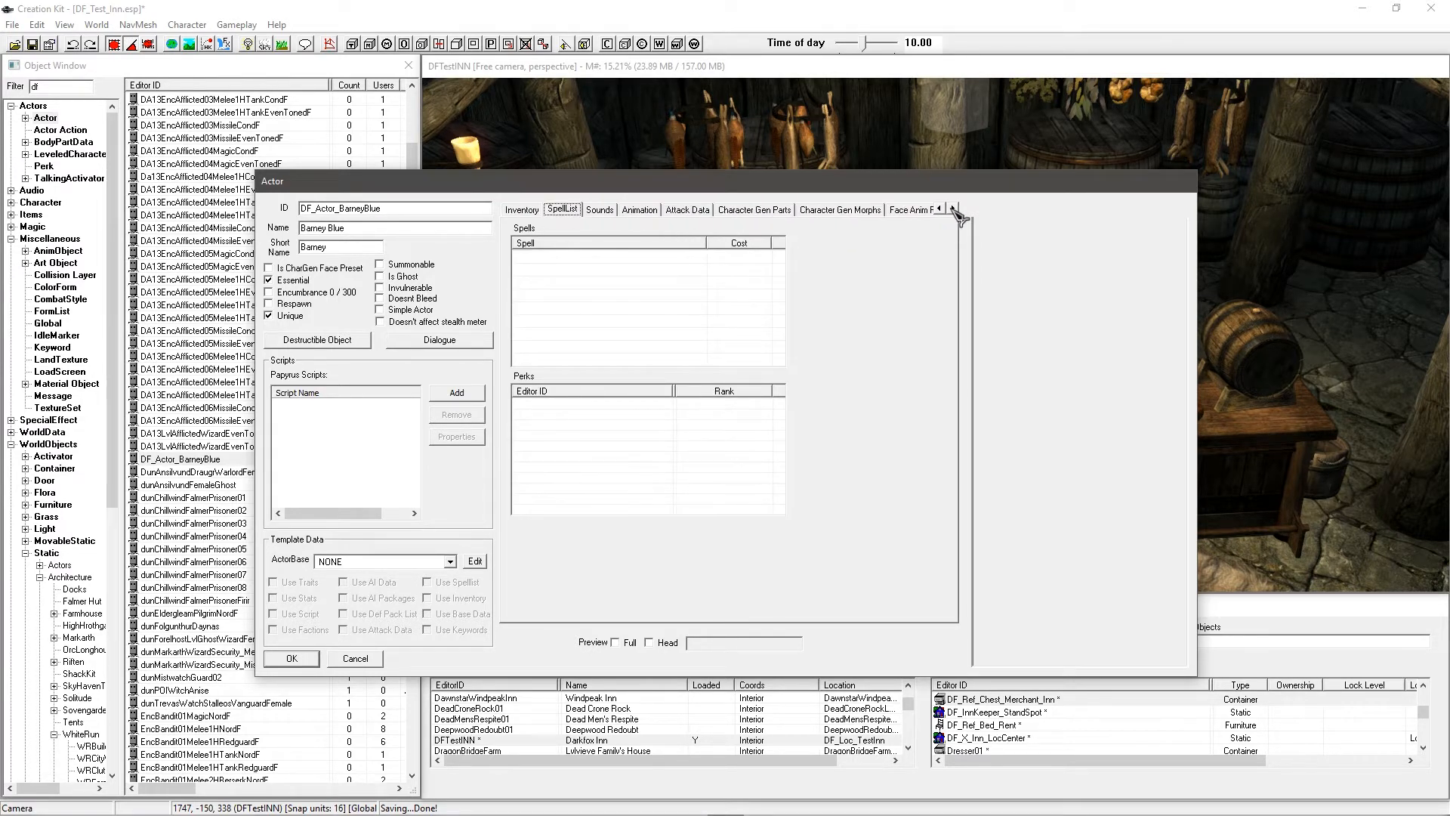
pyautogui.click(602, 213)
pyautogui.click(640, 210)
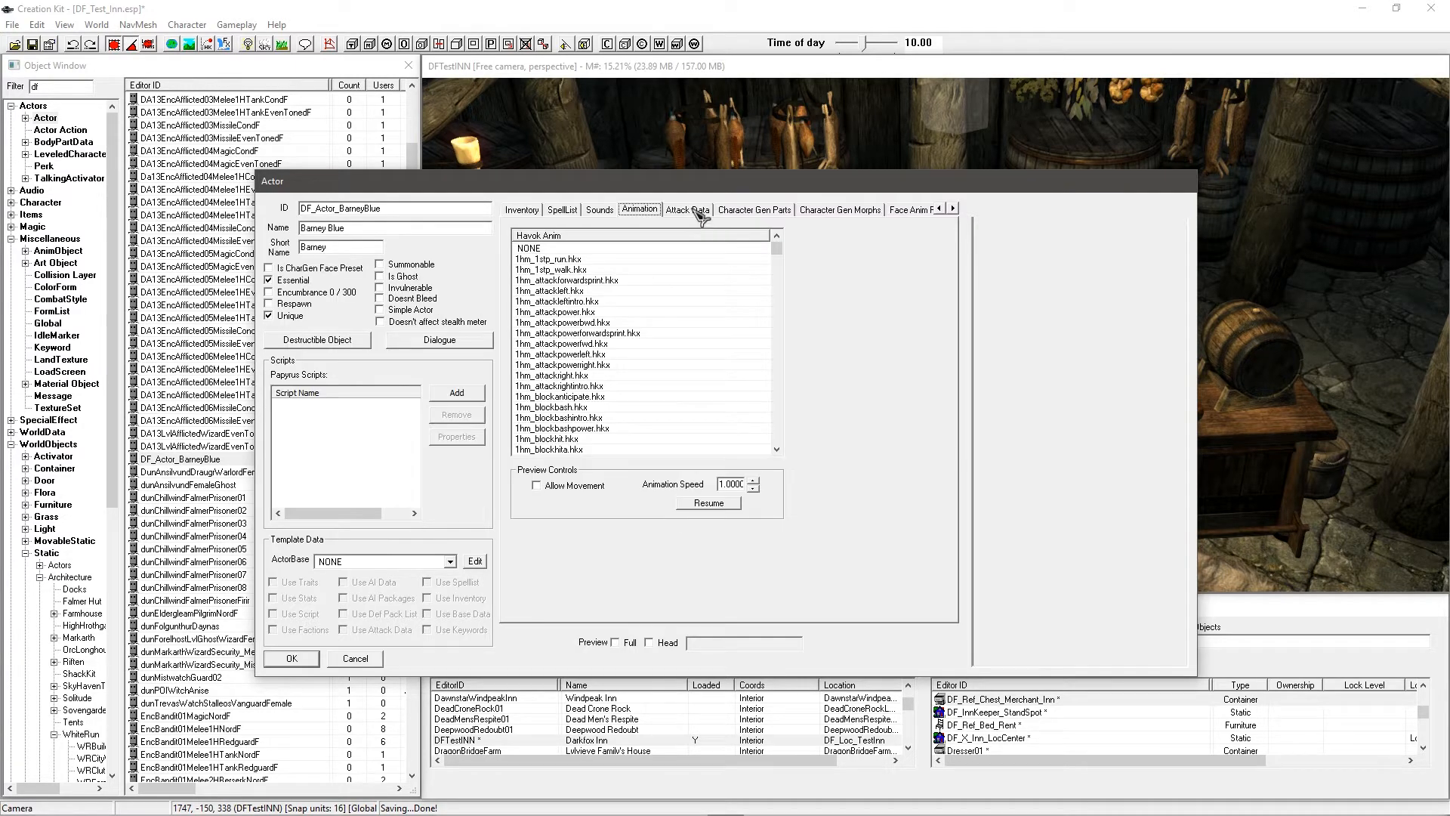
pyautogui.click(687, 210)
pyautogui.click(730, 210)
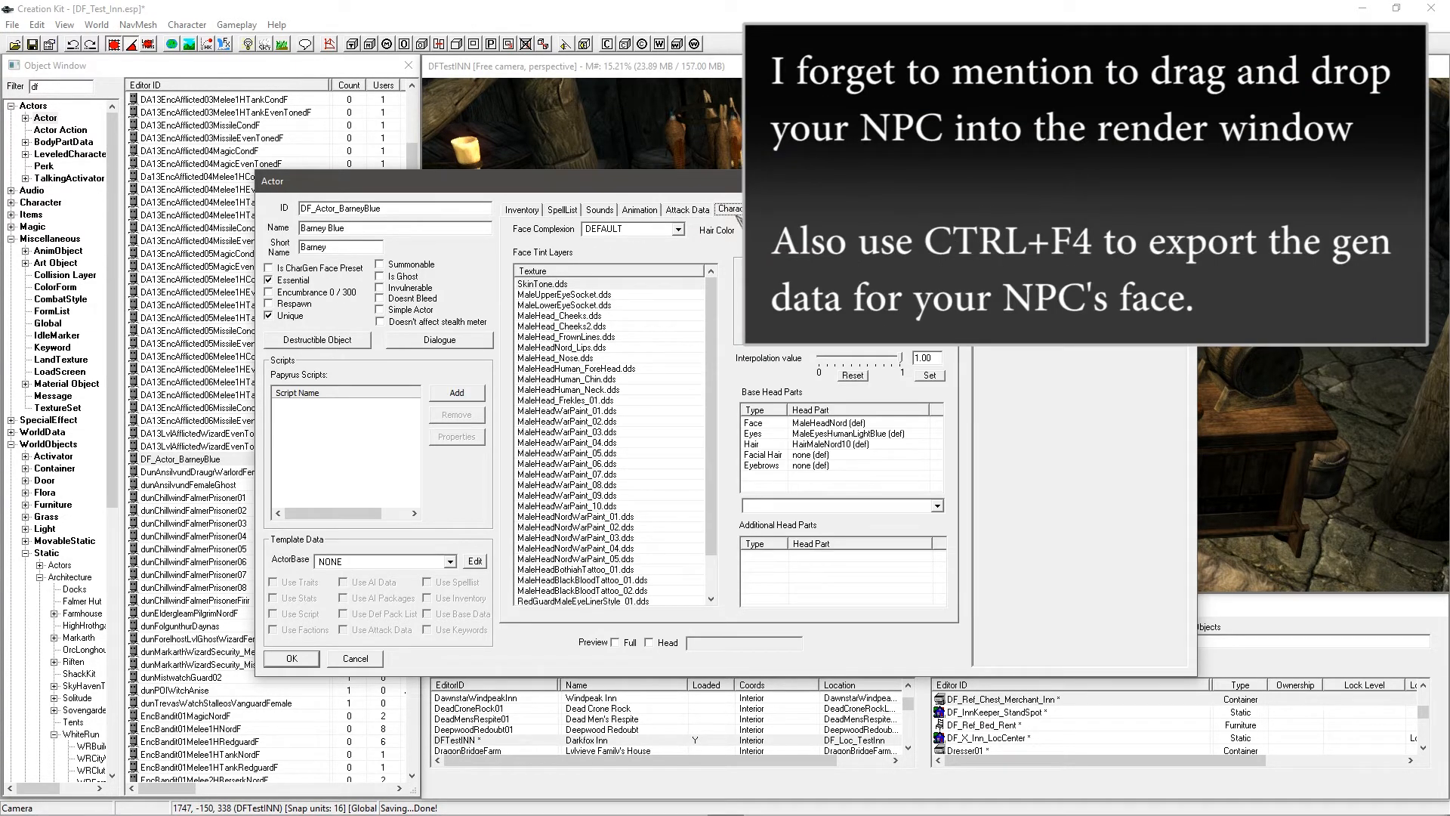
pyautogui.click(953, 209)
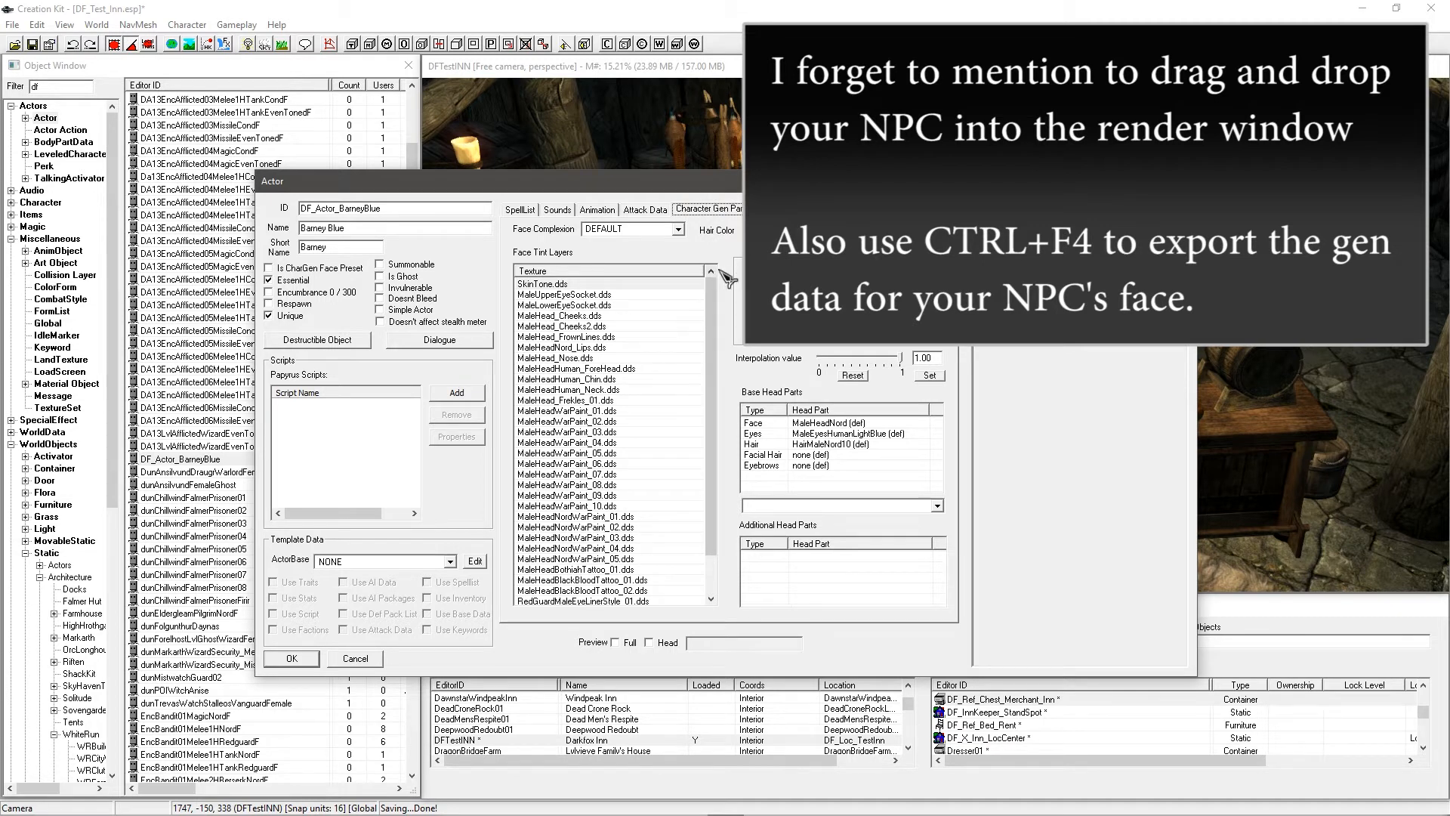
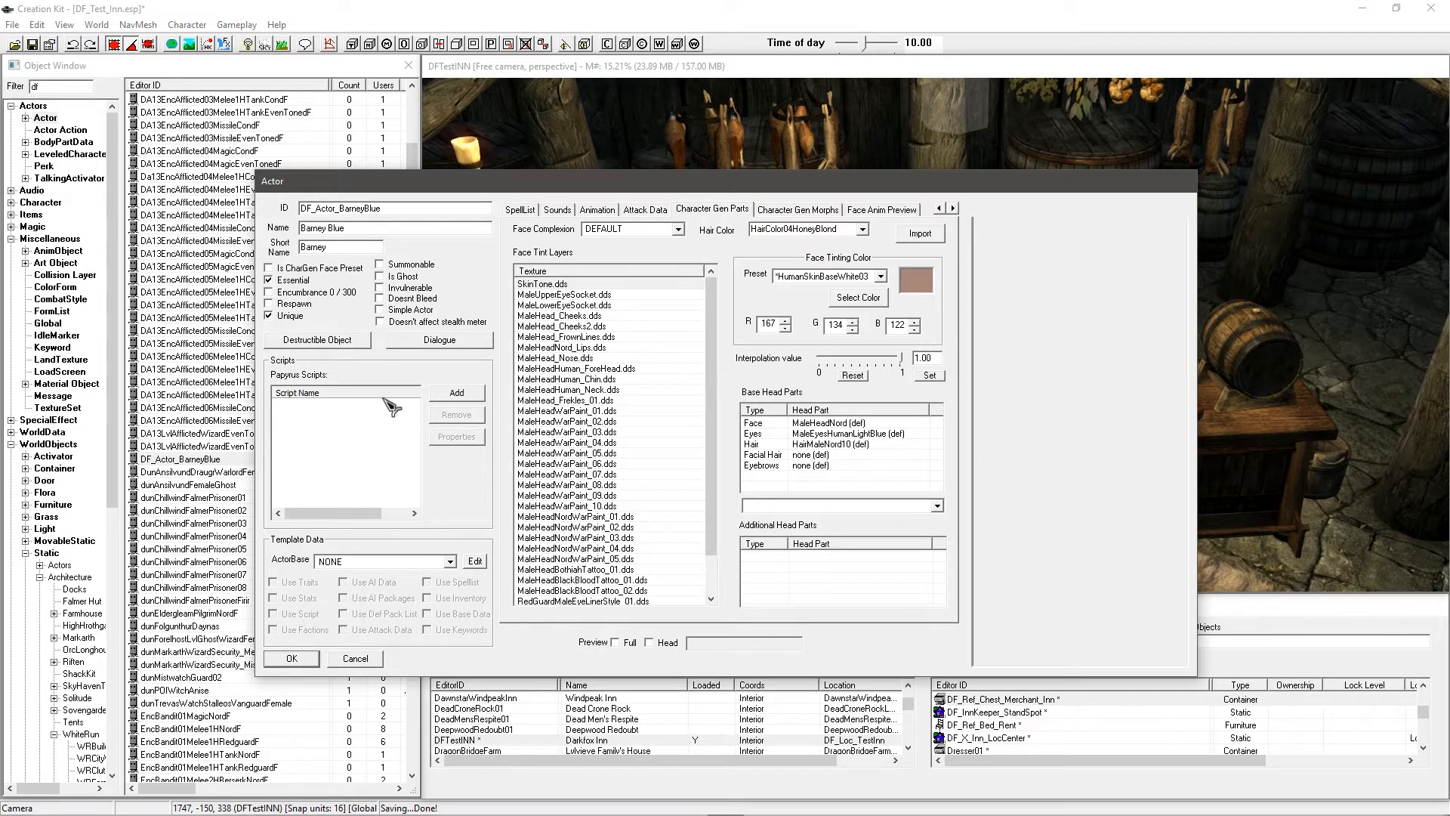
# Step: Save and reopen DF_Actor_BarneyBlue, then attach the existing RentRoomScript to the actor
pyautogui.click(292, 658)
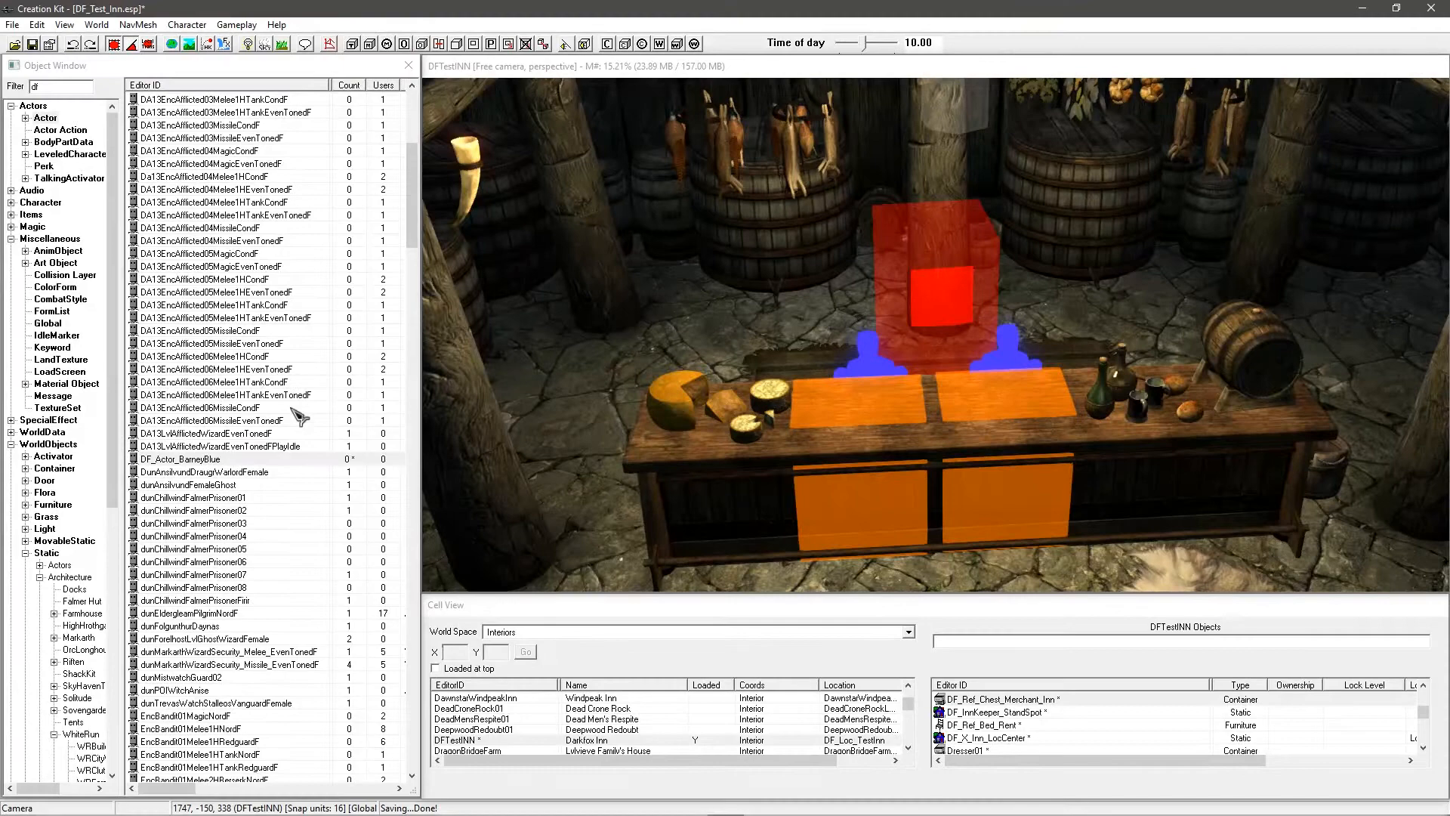
pyautogui.doubleClick(226, 459)
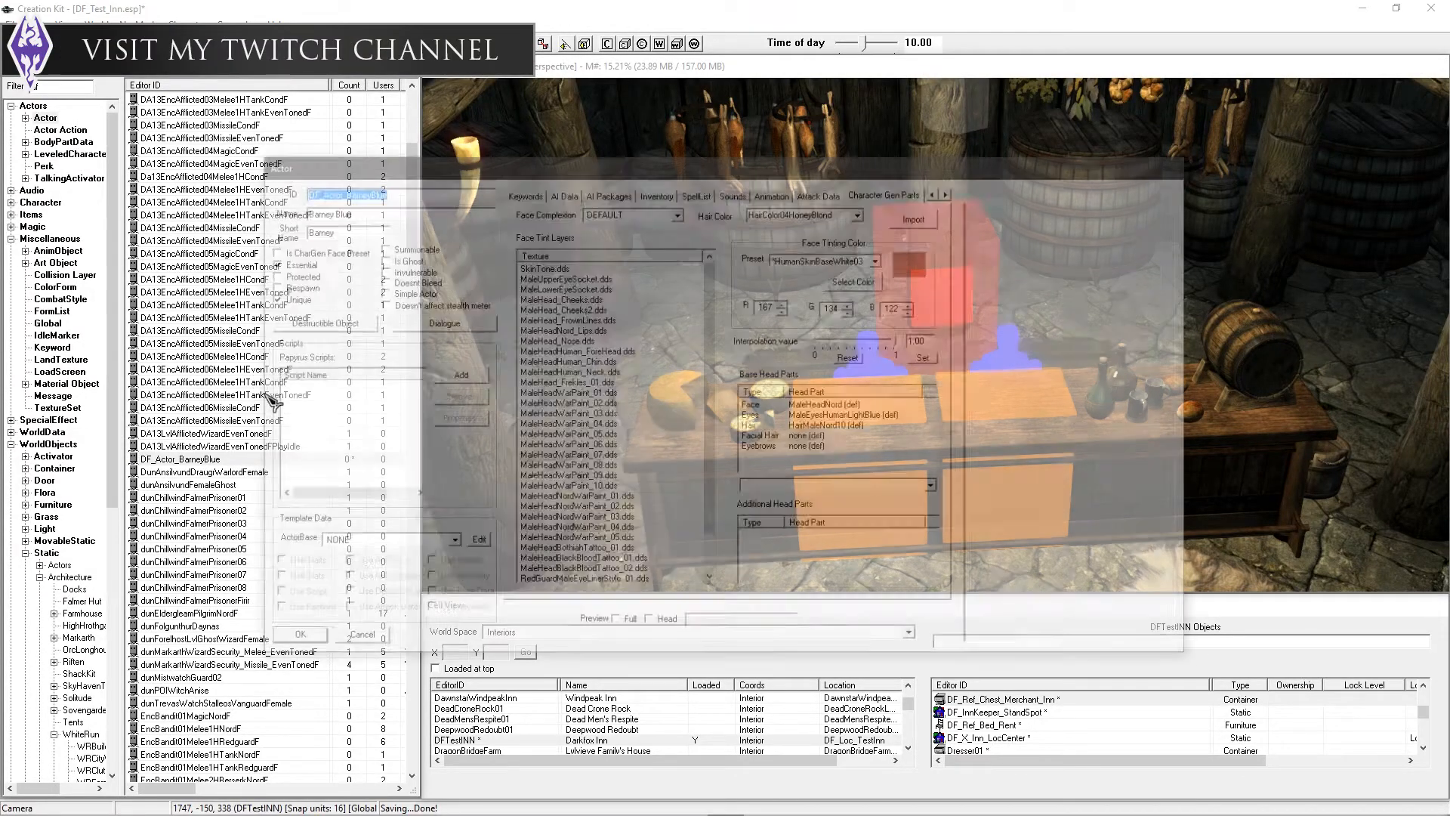
pyautogui.click(357, 420)
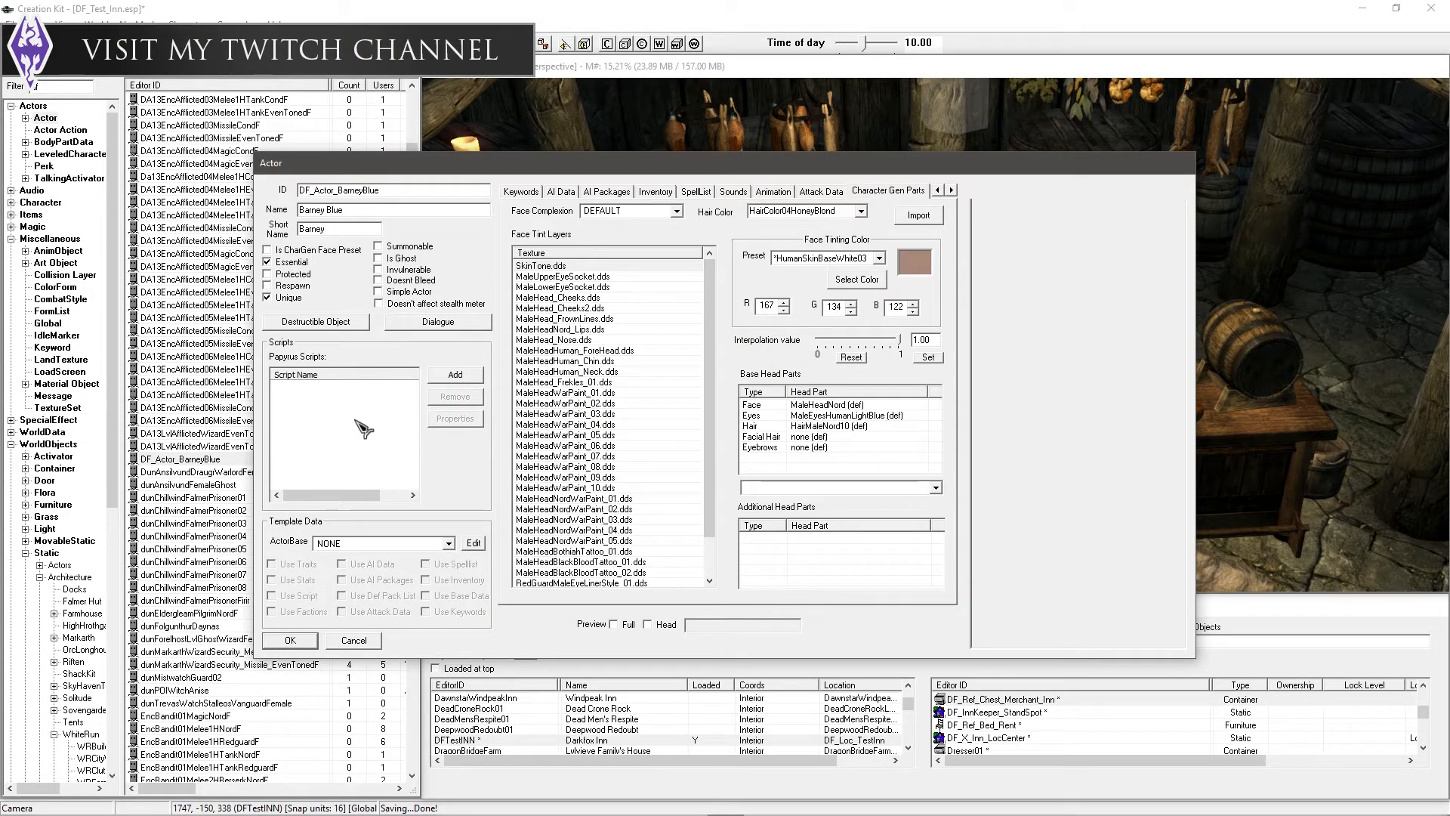
pyautogui.click(453, 376)
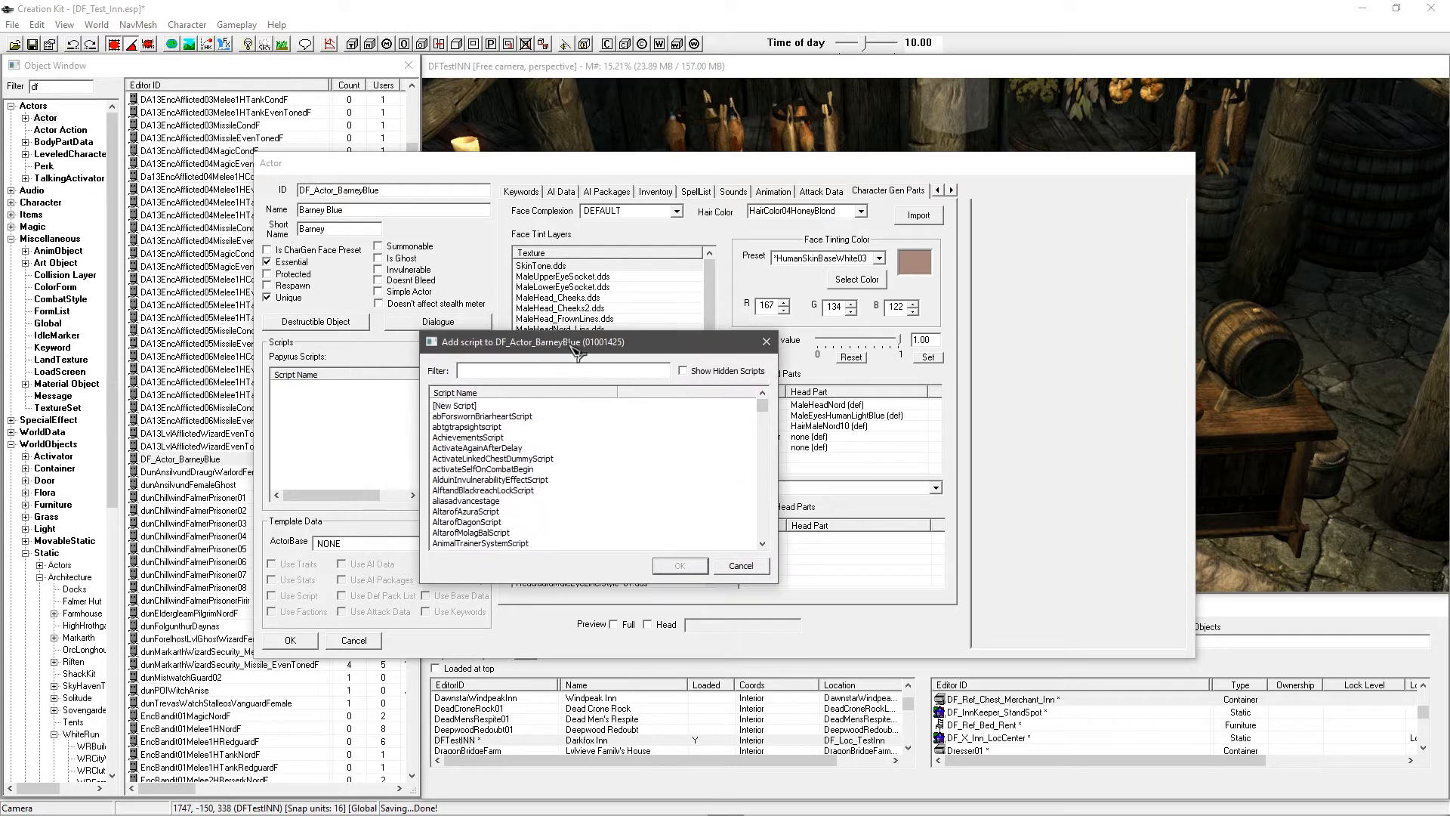
pyautogui.click(535, 375)
pyautogui.write('rentr')
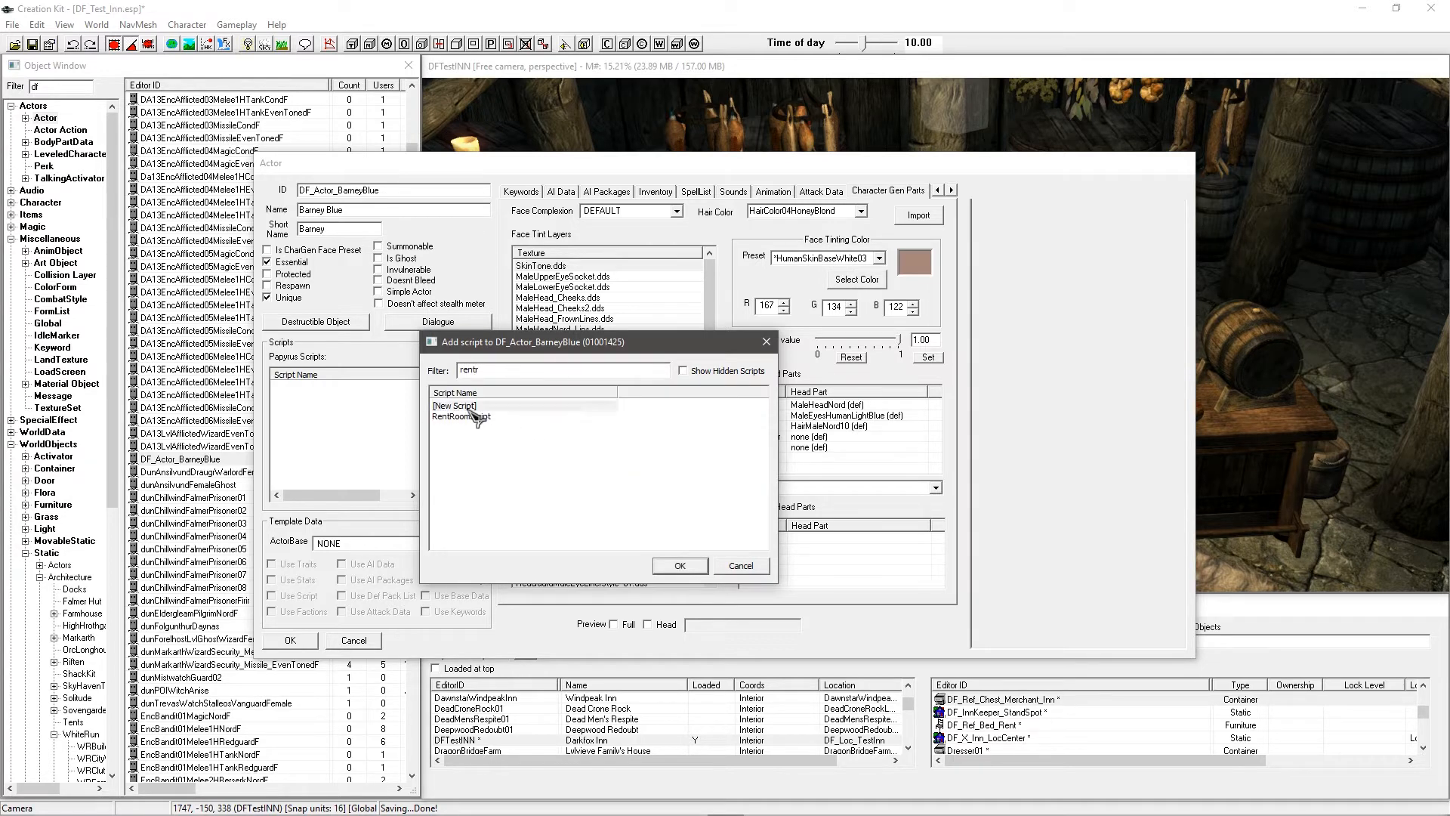
pyautogui.click(474, 416)
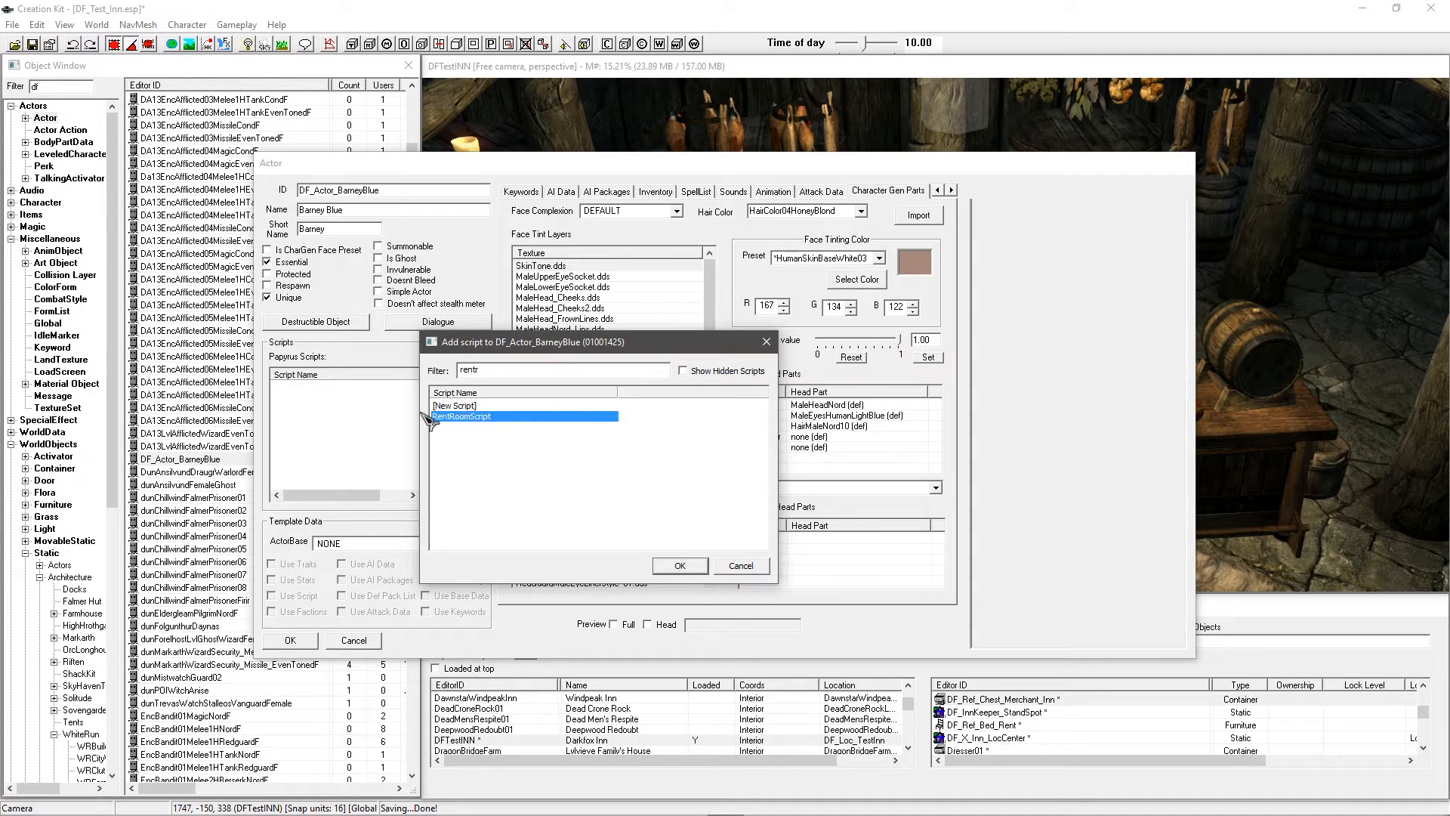
pyautogui.click(679, 566)
# Step: Open the properties of RentRoomScript and auto-fill them so the WI property gets its object
pyautogui.doubleClick(314, 389)
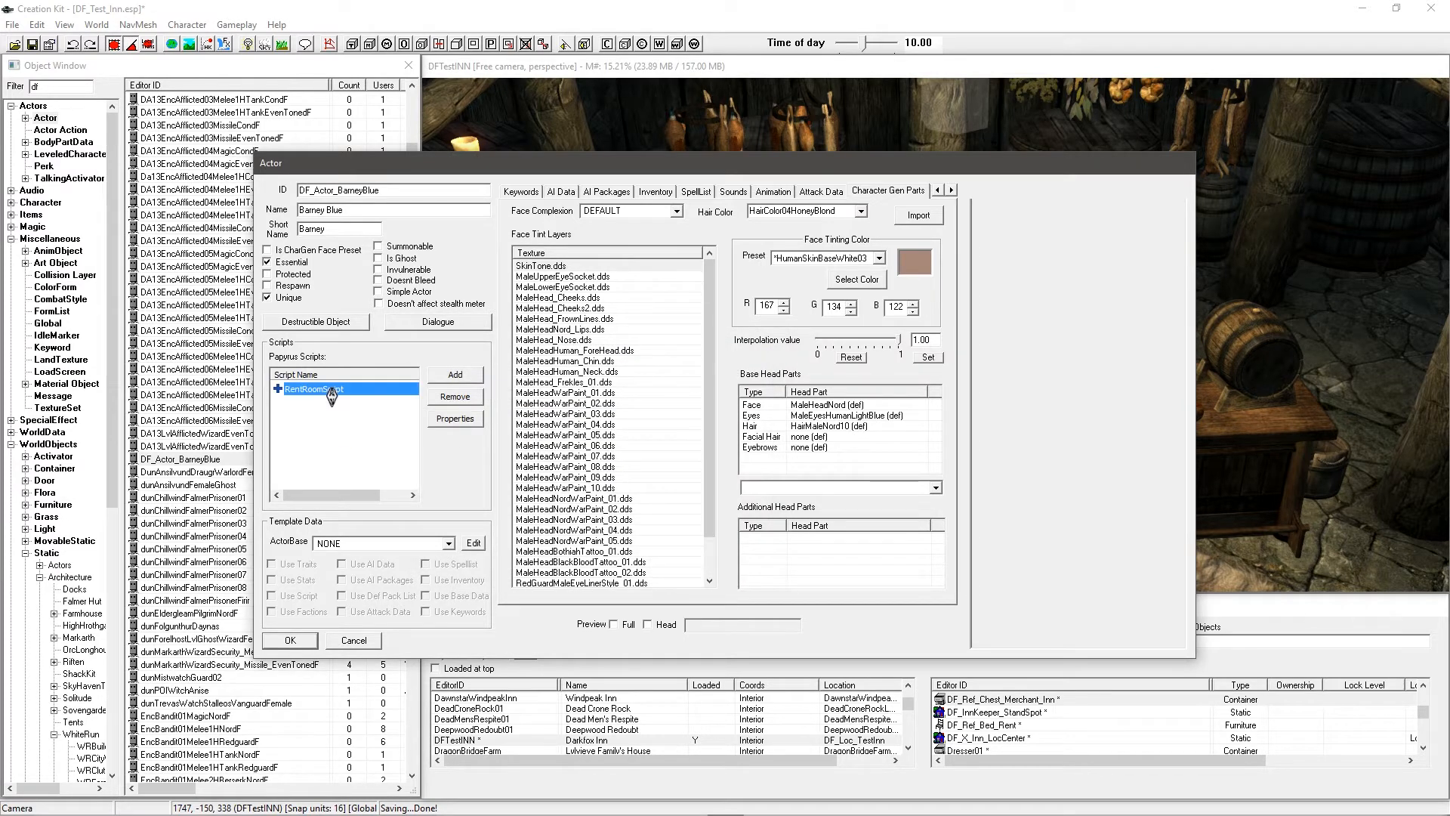
pyautogui.click(406, 352)
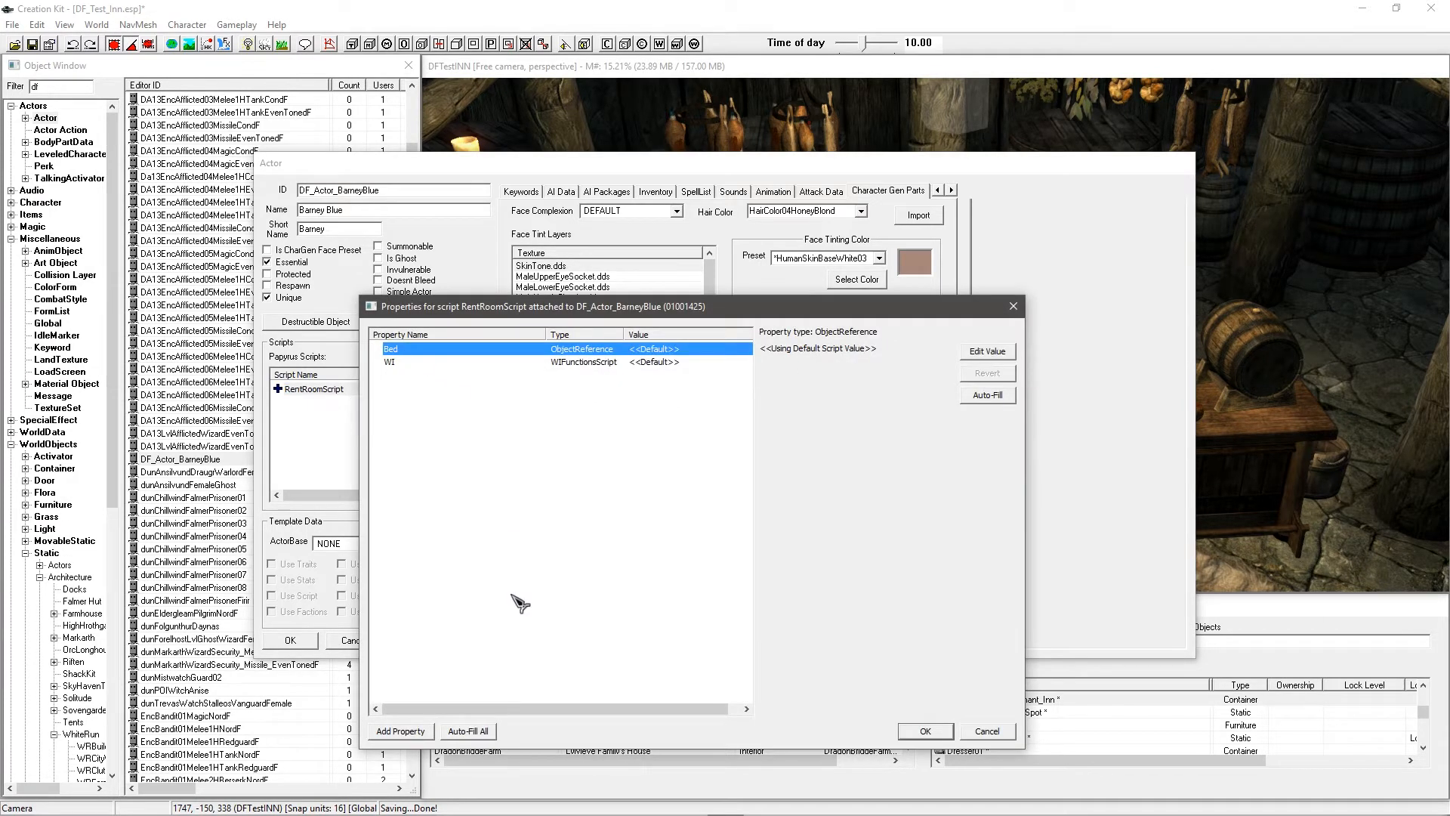
pyautogui.click(467, 731)
pyautogui.click(759, 469)
pyautogui.click(446, 365)
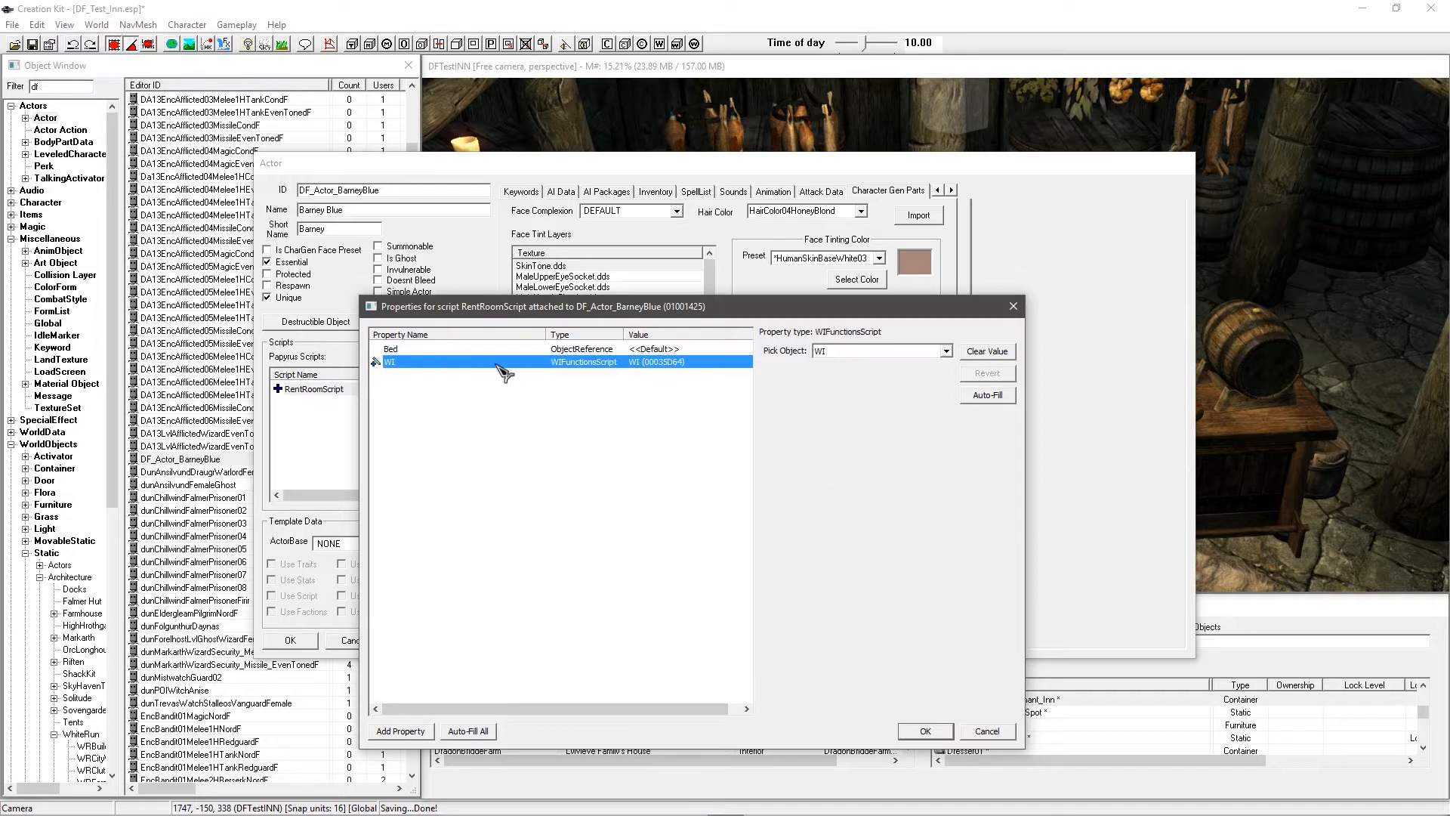
# Step: Set the script's Bed property to the DF_Ref_Bed_Rent bed picked in the DFTestINN cell and confirm the properties
pyautogui.click(588, 348)
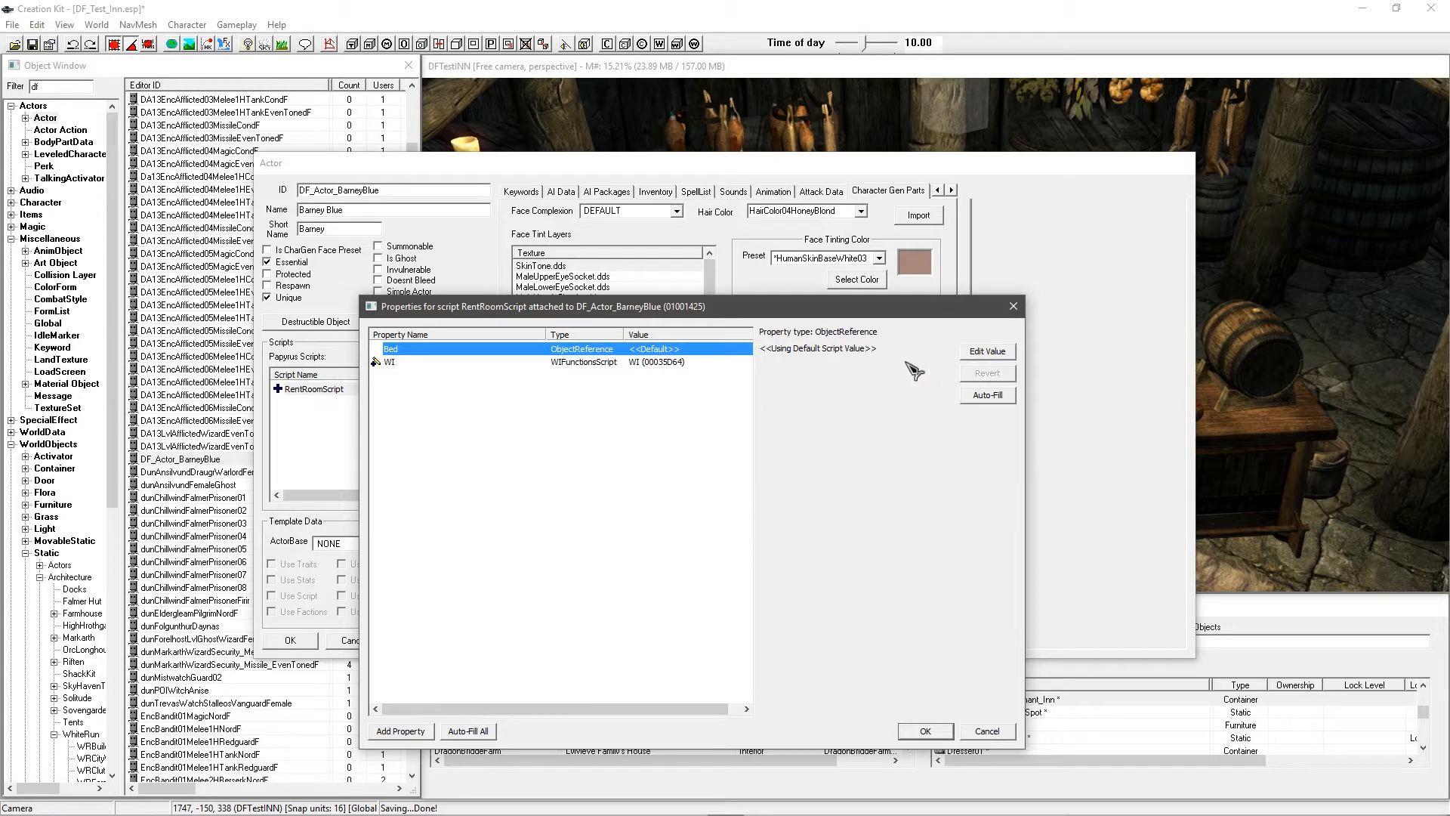
pyautogui.click(974, 353)
pyautogui.keyDown('shift'); pyautogui.moveTo(1248, 352); pyautogui.dragTo(982, 469, button='middle'); pyautogui.keyUp('shift')
pyautogui.scroll(3, 982, 424)
pyautogui.keyDown('shift'); pyautogui.moveTo(963, 405); pyautogui.dragTo(853, 381, button='middle'); pyautogui.keyUp('shift')
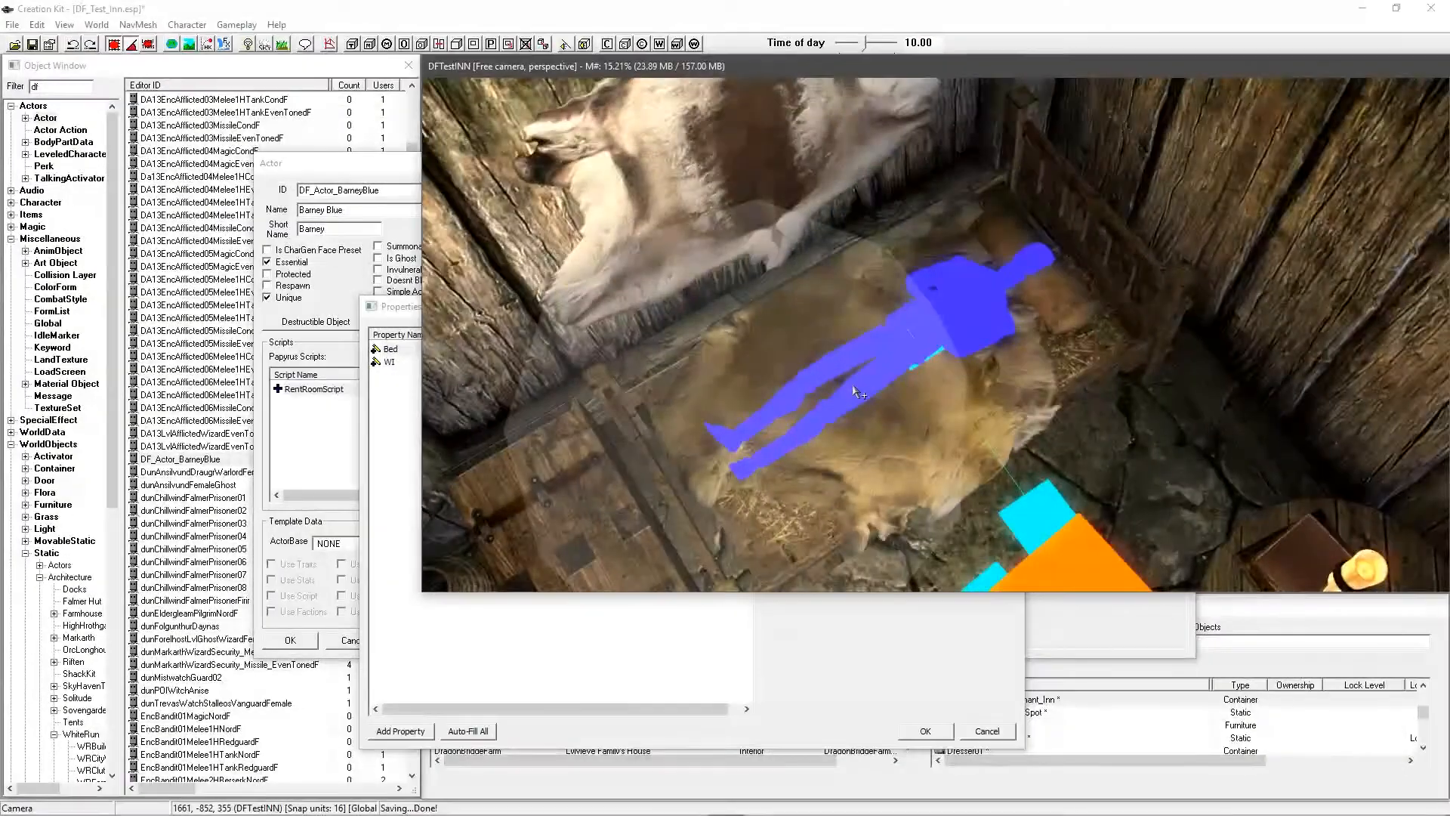
pyautogui.click(854, 387)
pyautogui.press('1')
pyautogui.click(897, 360)
pyautogui.keyDown('shift'); pyautogui.moveTo(903, 349); pyautogui.dragTo(935, 331, button='middle'); pyautogui.keyUp('shift')
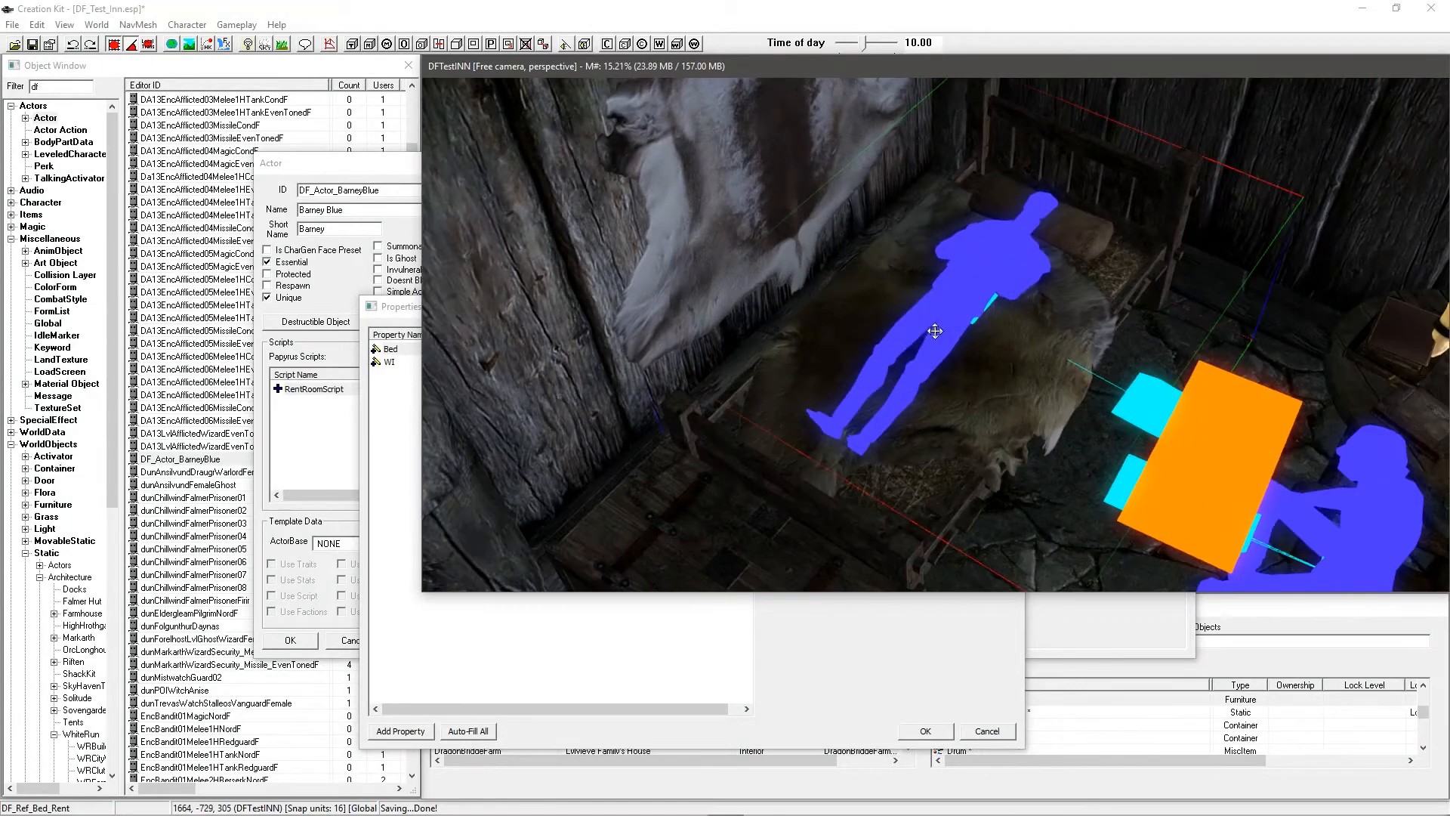
pyautogui.click(389, 398)
pyautogui.click(420, 350)
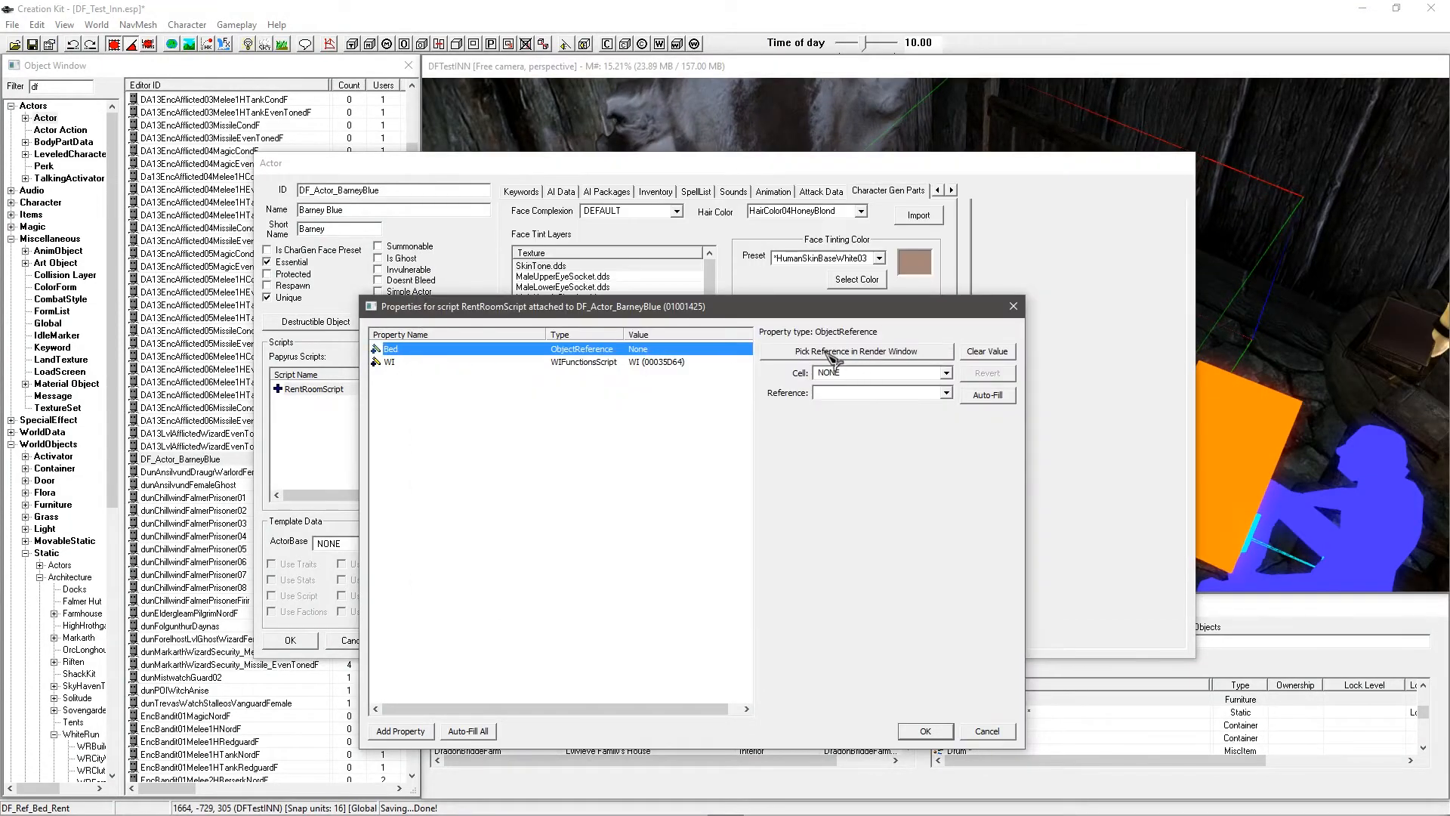
pyautogui.click(852, 352)
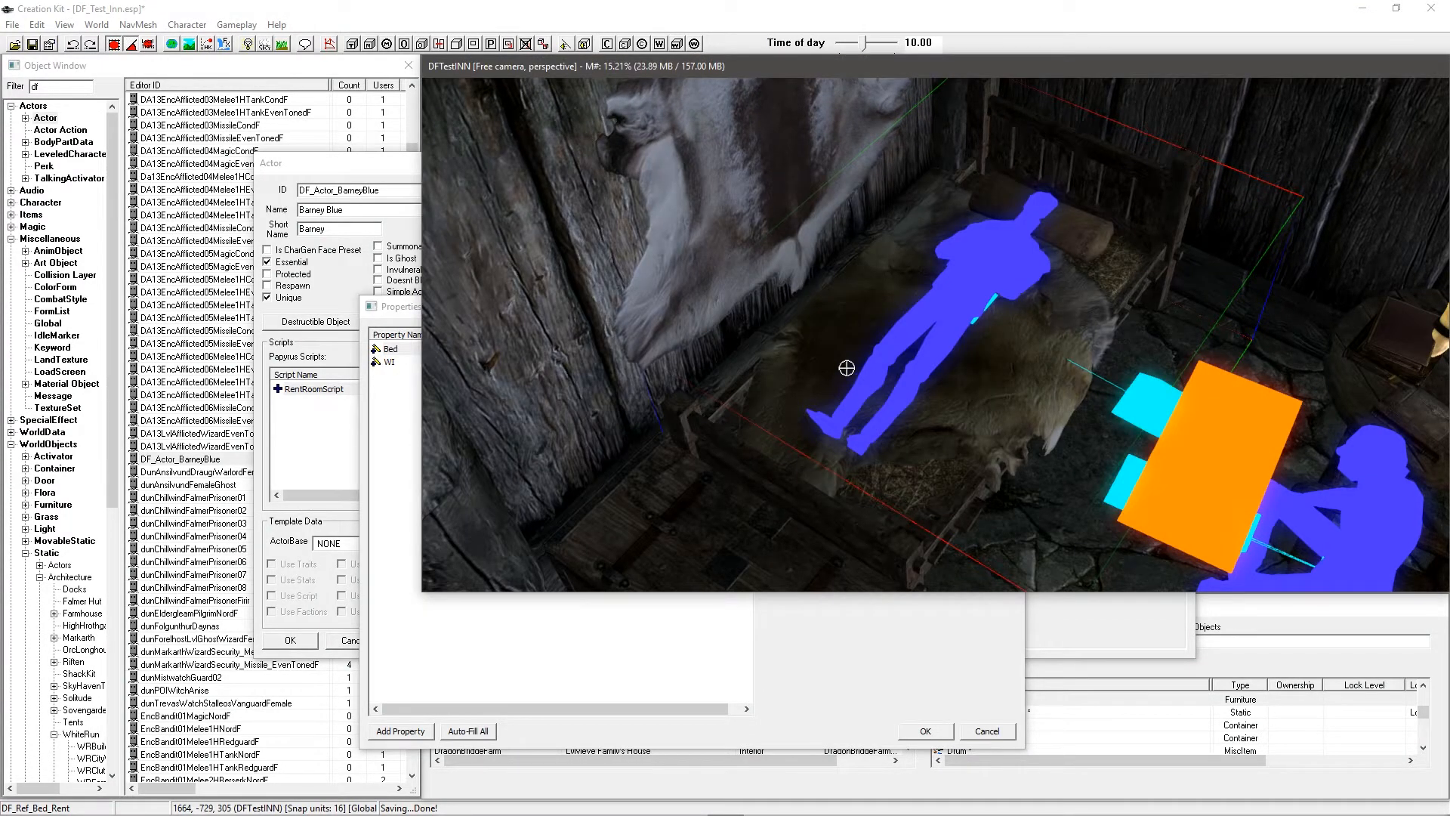
pyautogui.doubleClick(855, 378)
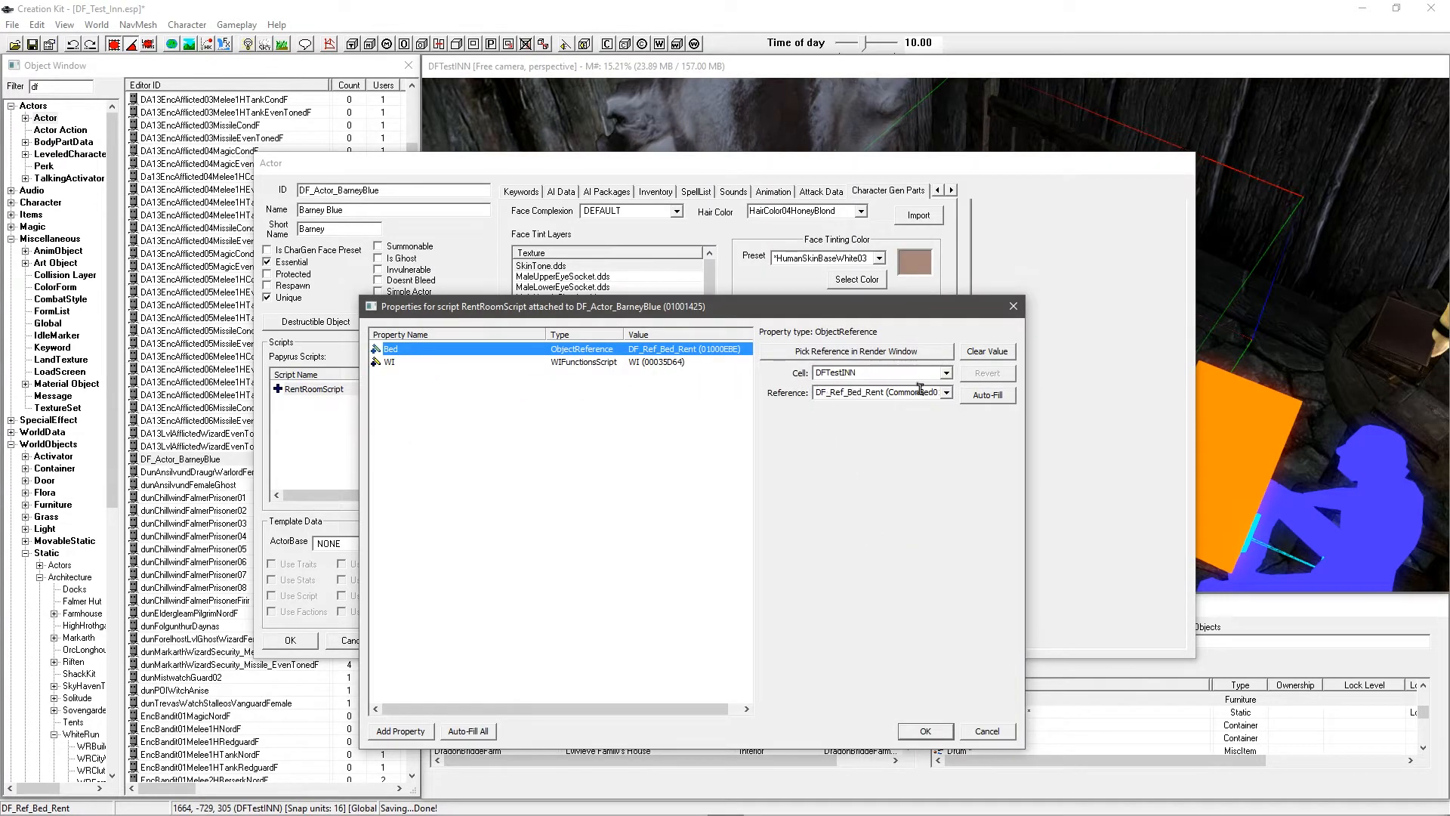
pyautogui.click(926, 731)
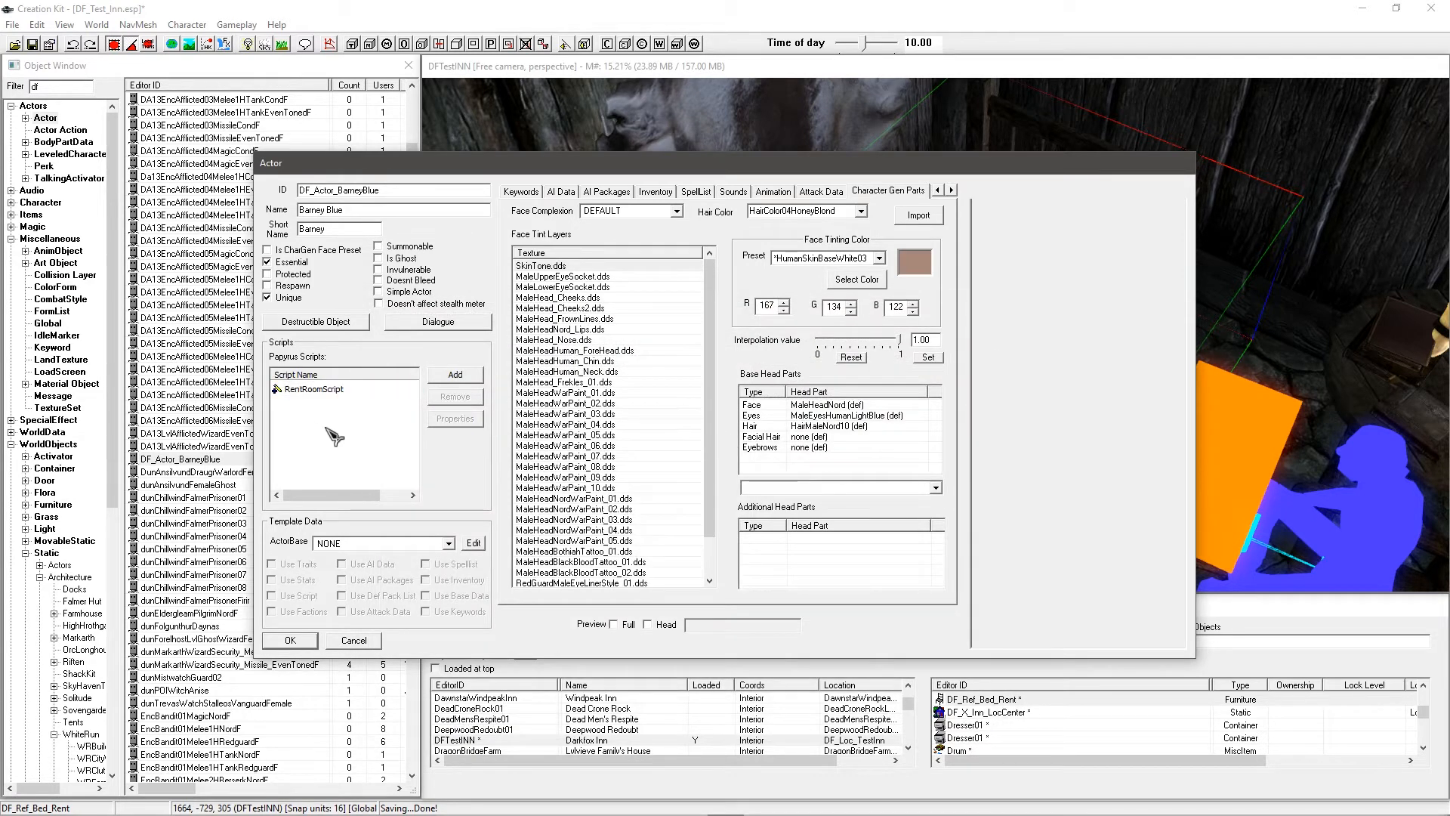
# Step: Open the ownership settings of the DF_Ref_Bed_Rent bed reference while keeping the actor open
pyautogui.moveTo(684, 168); pyautogui.dragTo(610, 187)
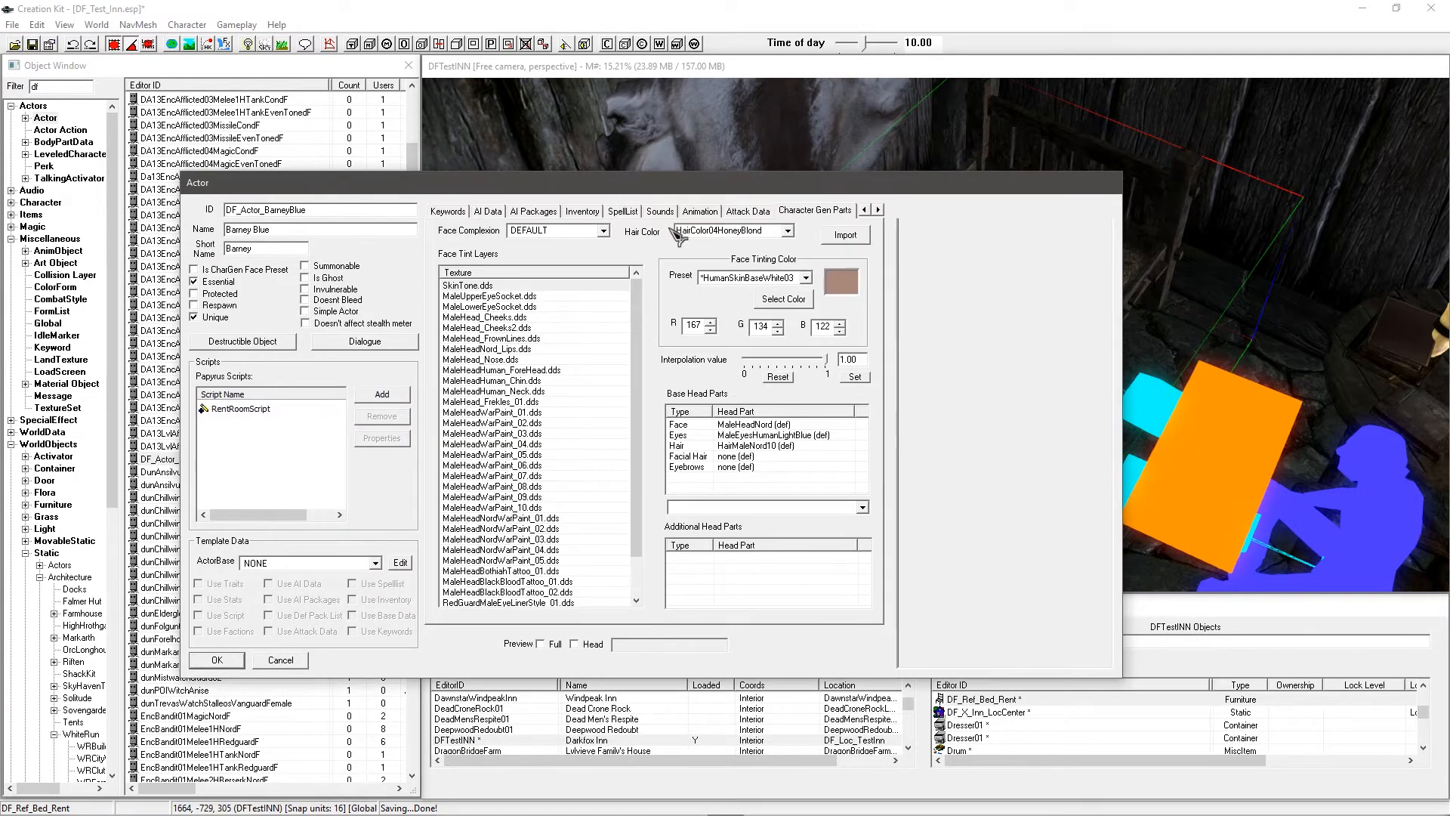
pyautogui.click(1184, 293)
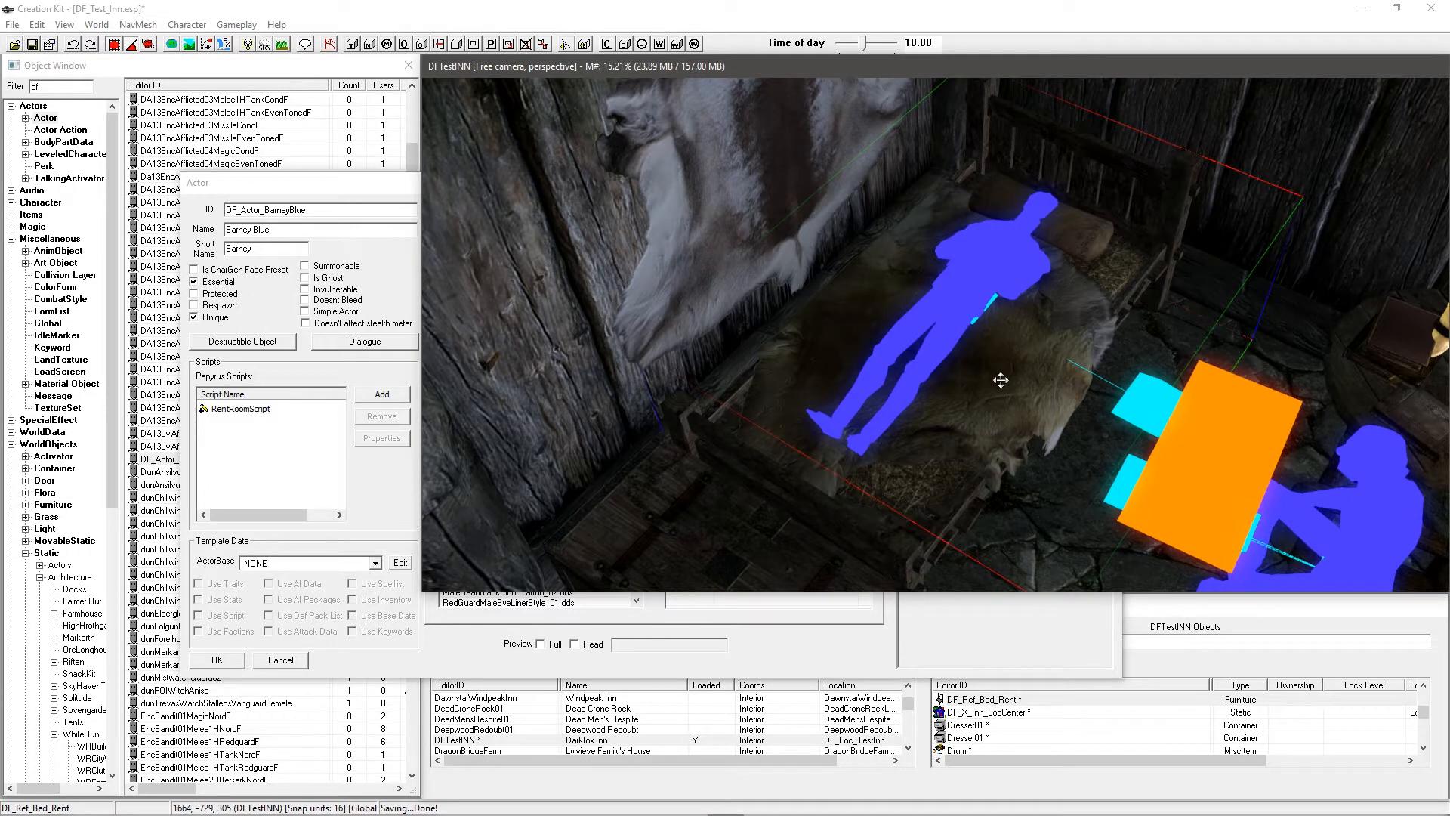
pyautogui.doubleClick(978, 389)
pyautogui.moveTo(694, 236); pyautogui.dragTo(600, 308)
pyautogui.click(597, 395)
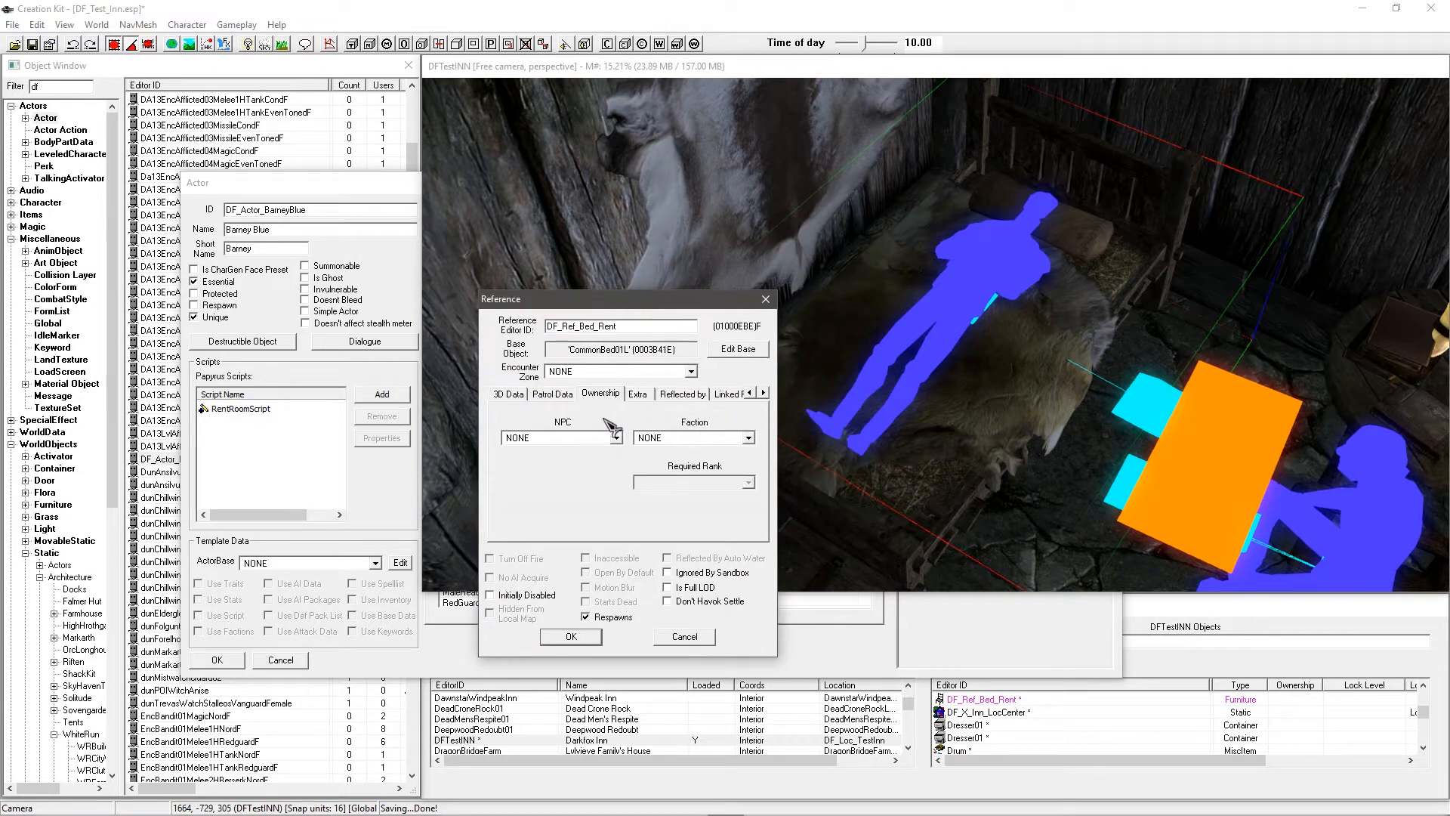
# Step: Try DF_Actor_BarneyBlue as the bed's owning NPC and reset the NPC owner to NONE
pyautogui.doubleClick(579, 440)
pyautogui.write('df')
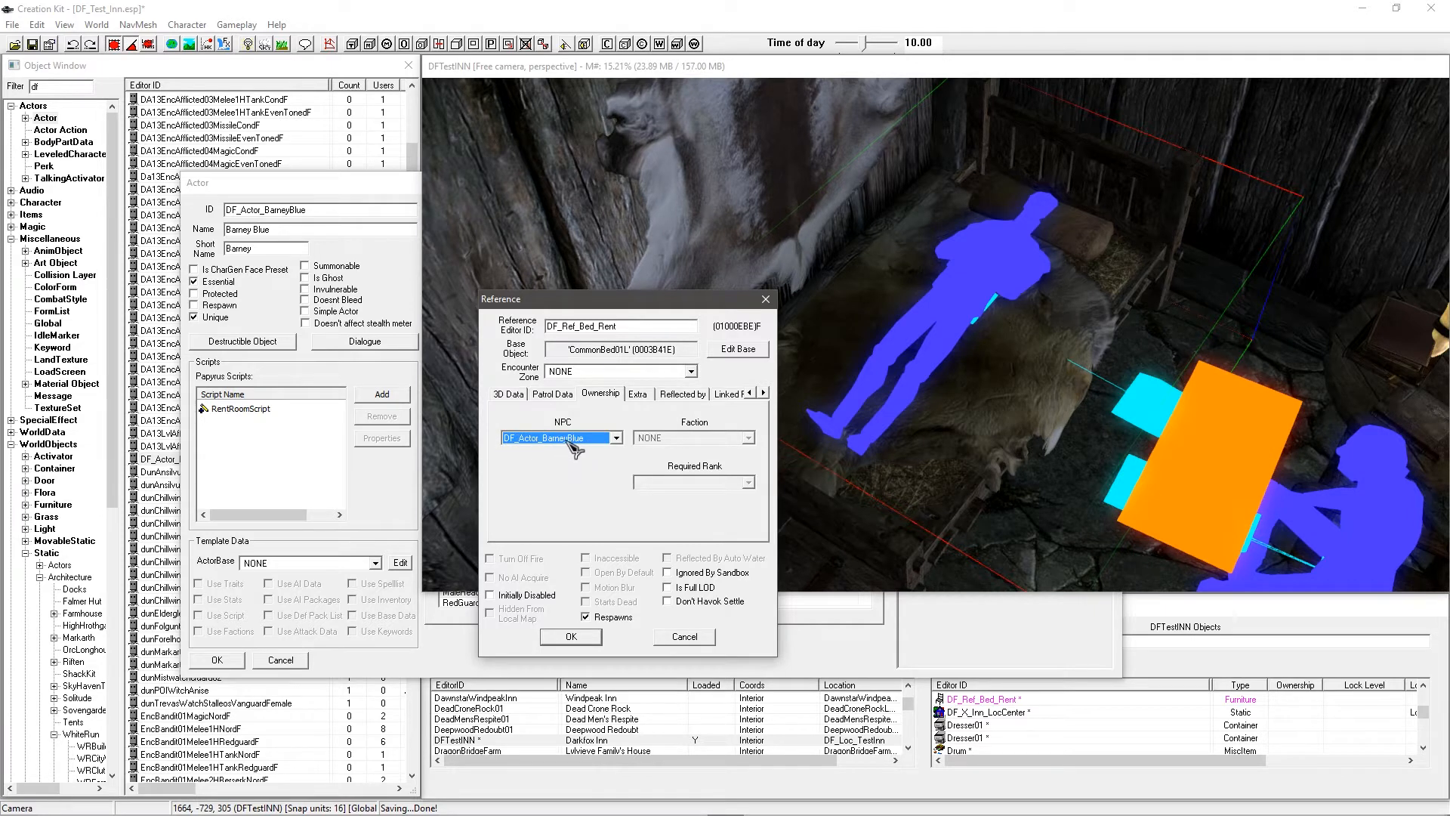
pyautogui.click(578, 439)
pyautogui.click(825, 453)
pyautogui.click(610, 439)
pyautogui.moveTo(845, 474); pyautogui.dragTo(845, 452)
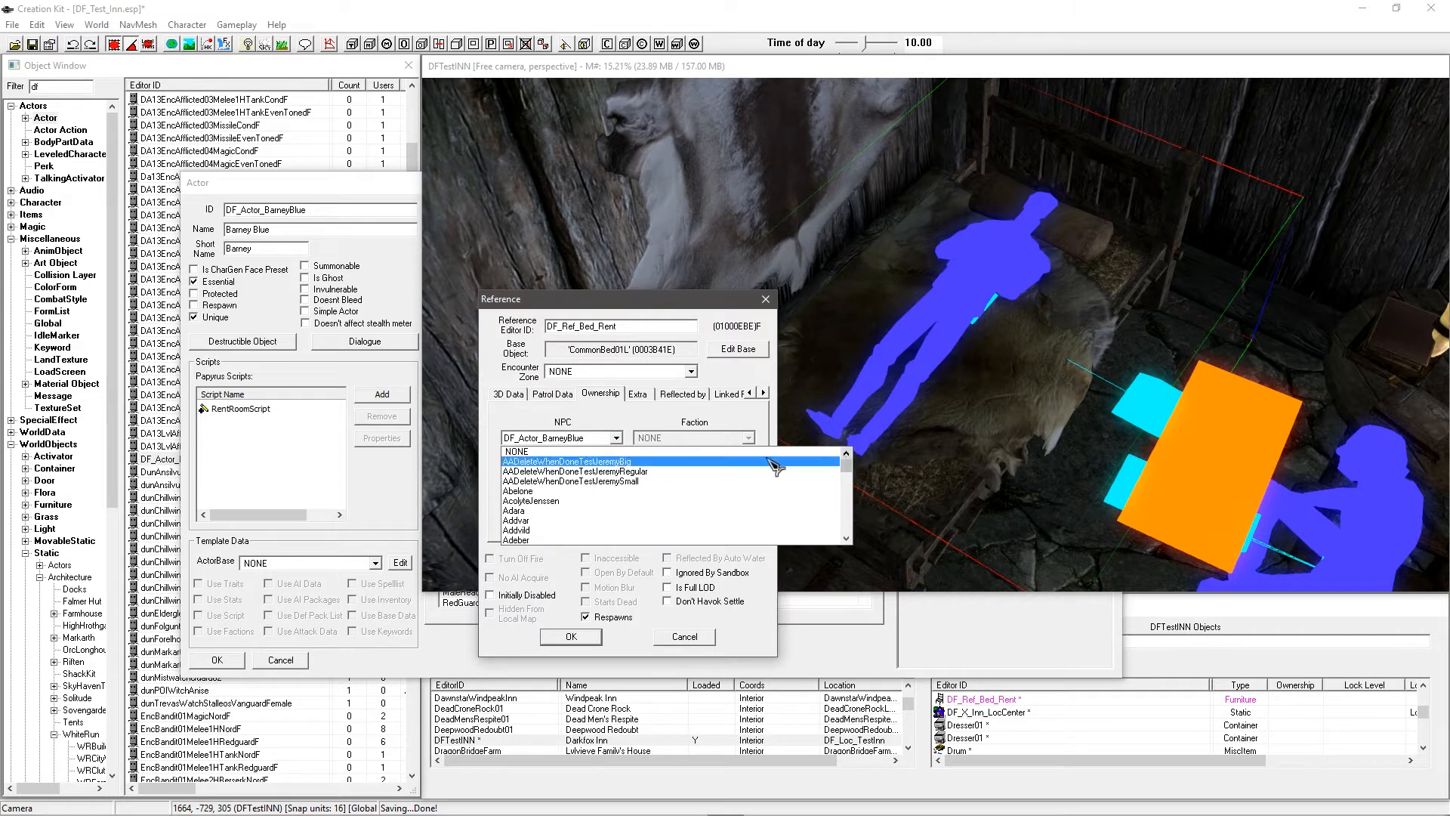
pyautogui.click(764, 451)
# Step: Set the bed's owning faction to DF_Faction_Merchant_Inn and confirm the reference changes
pyautogui.click(698, 438)
pyautogui.click(704, 444)
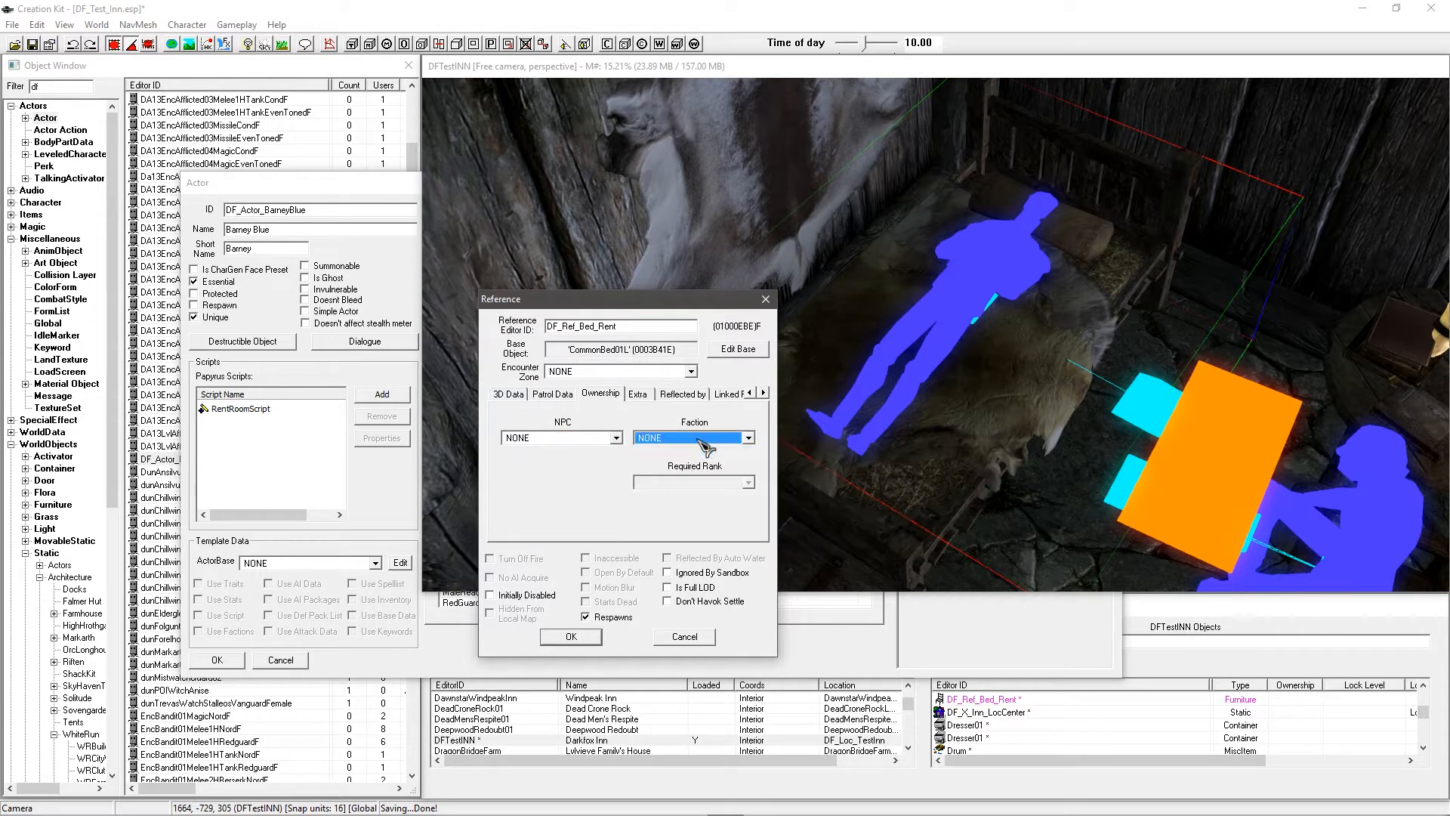
pyautogui.write('df')
pyautogui.click(695, 435)
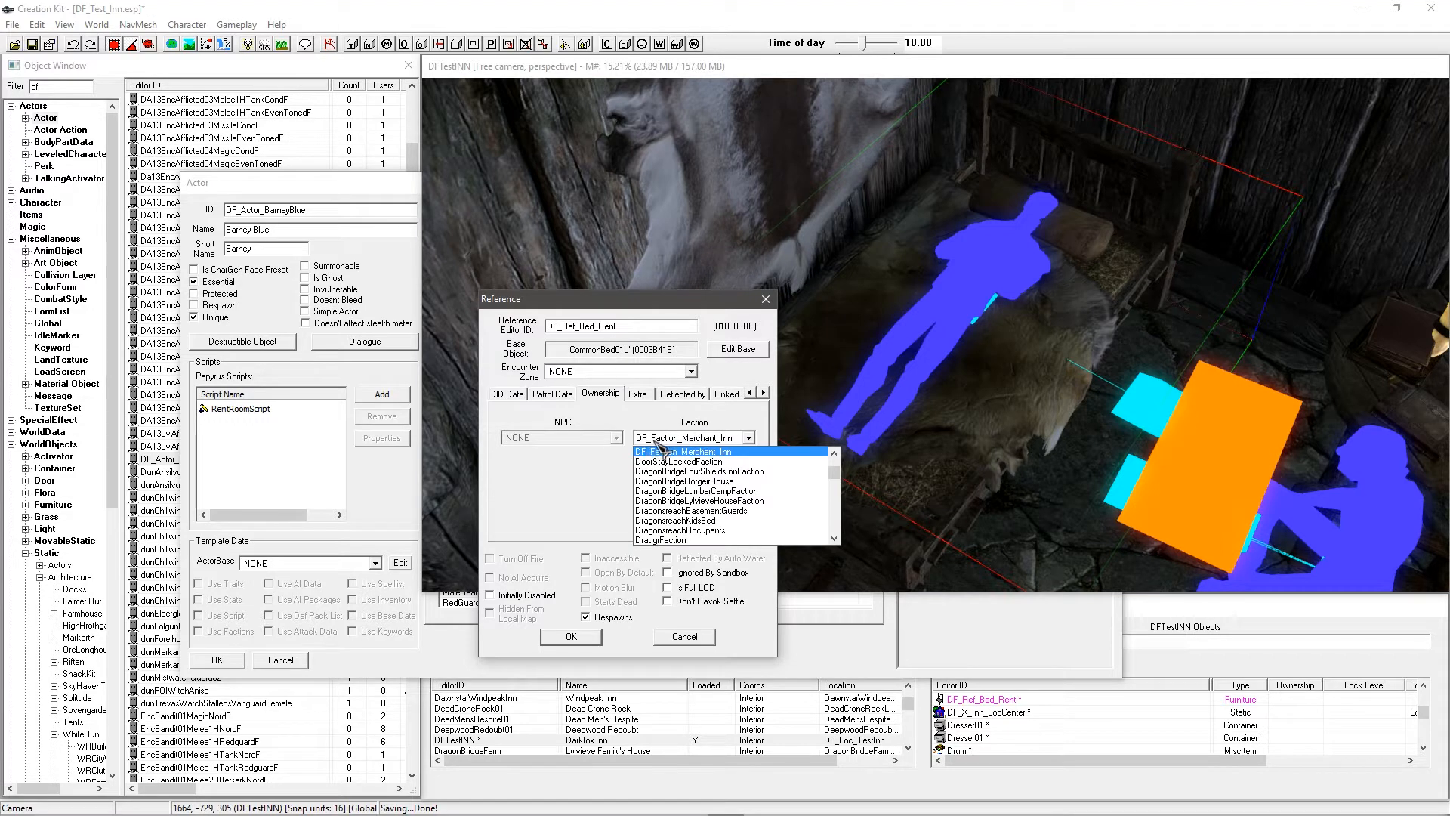
pyautogui.click(703, 451)
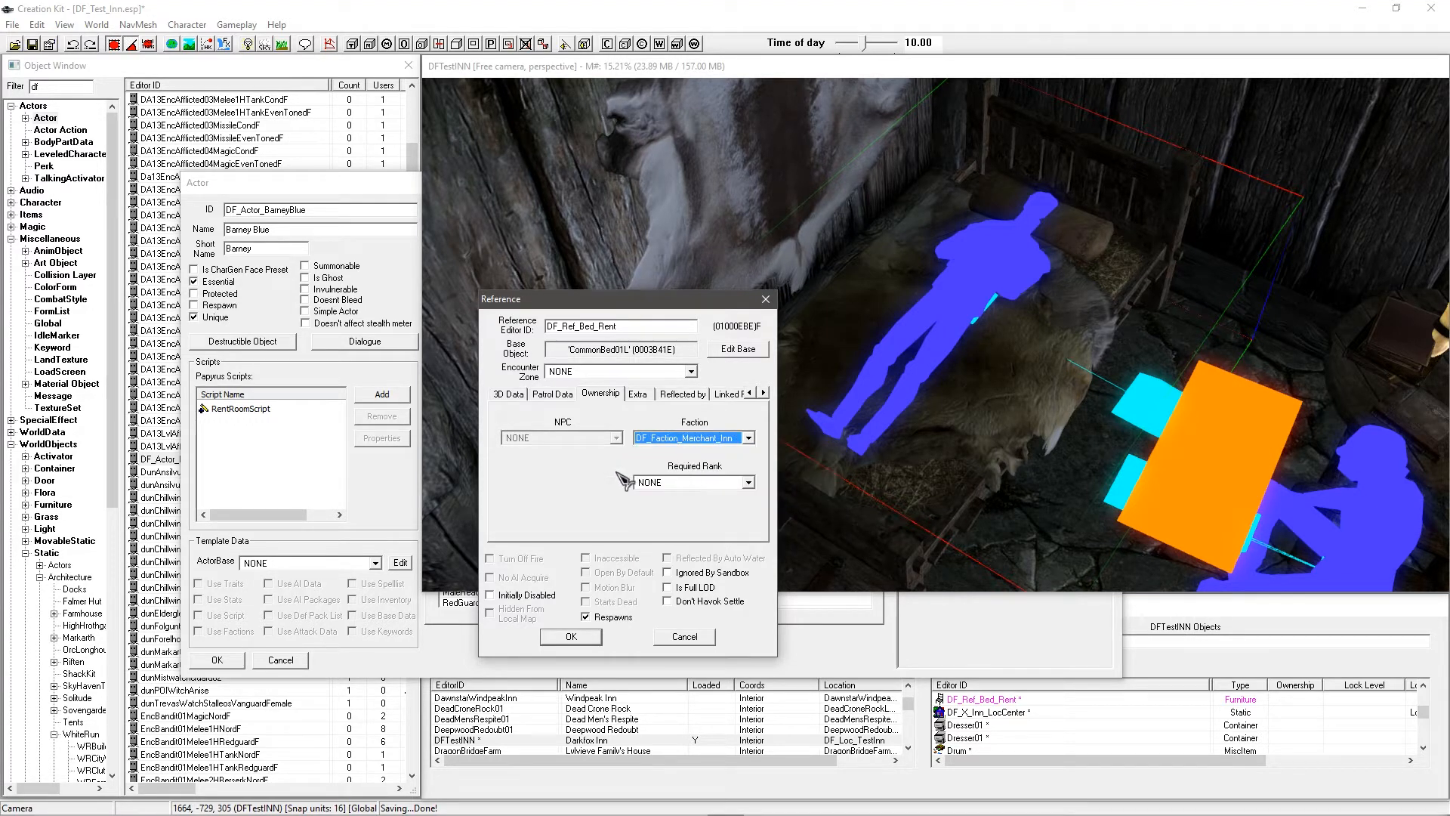
pyautogui.rightClick(954, 357)
pyautogui.click(635, 620)
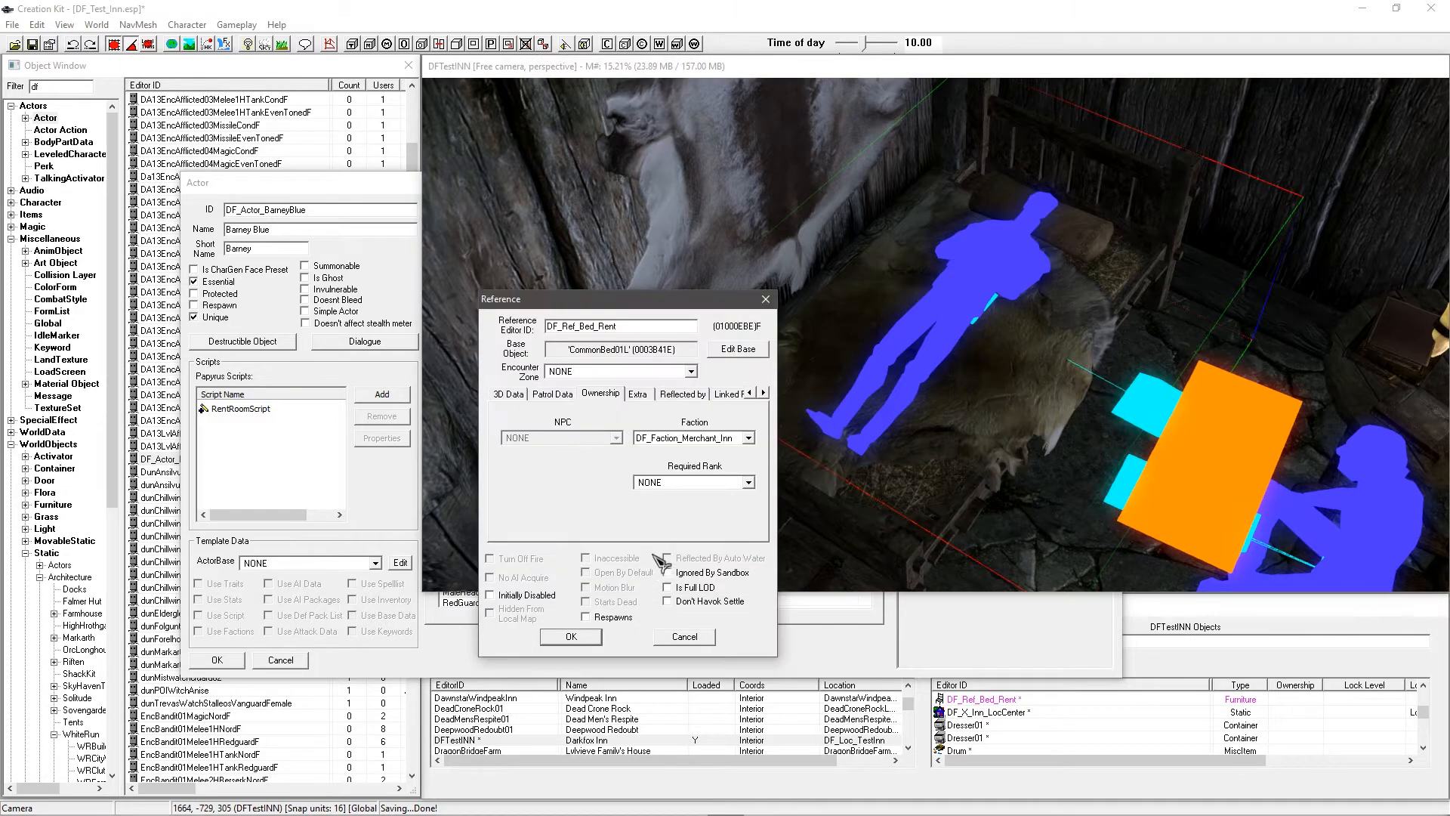
pyautogui.click(614, 618)
pyautogui.click(571, 636)
# Step: Return to DF_Actor_BarneyBlue and save the actor with its RentRoomScript
pyautogui.click(306, 462)
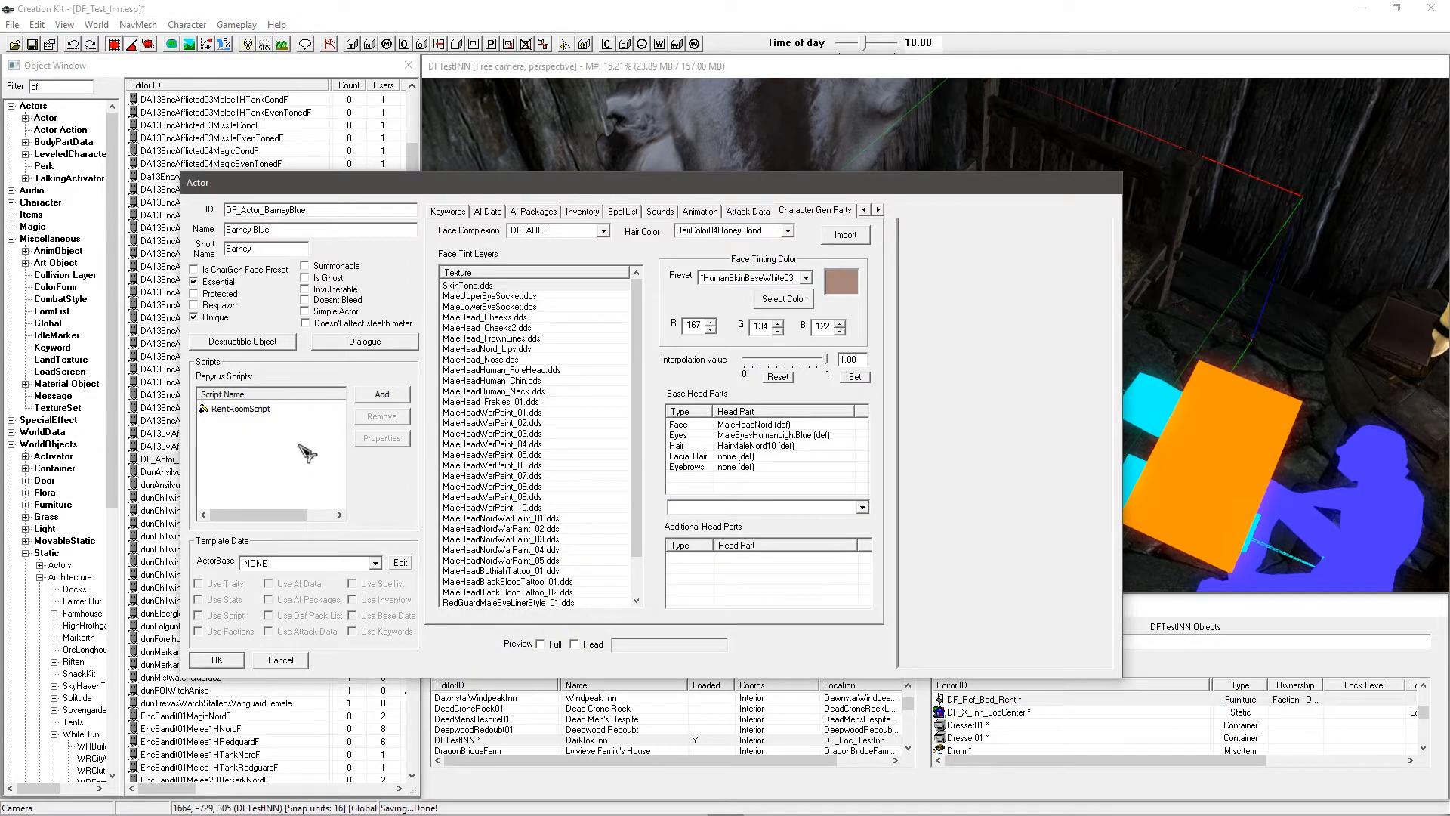
pyautogui.click(230, 408)
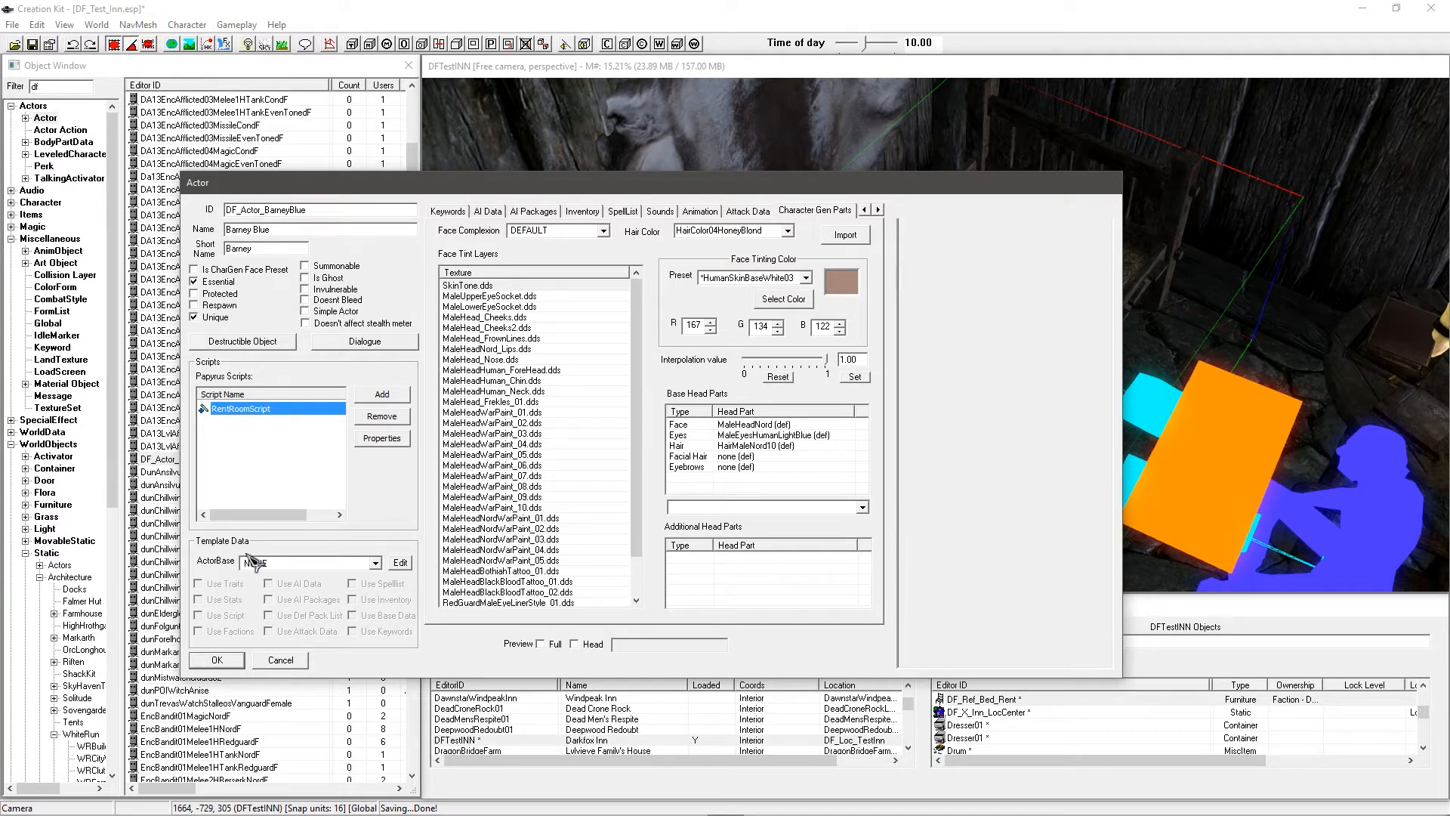
pyautogui.click(216, 659)
# Step: Switch to the desktop and copy the script files PM_Script_RentRoom.psc and PM_Script_RentRoom_2.psc
pyautogui.click(221, 292)
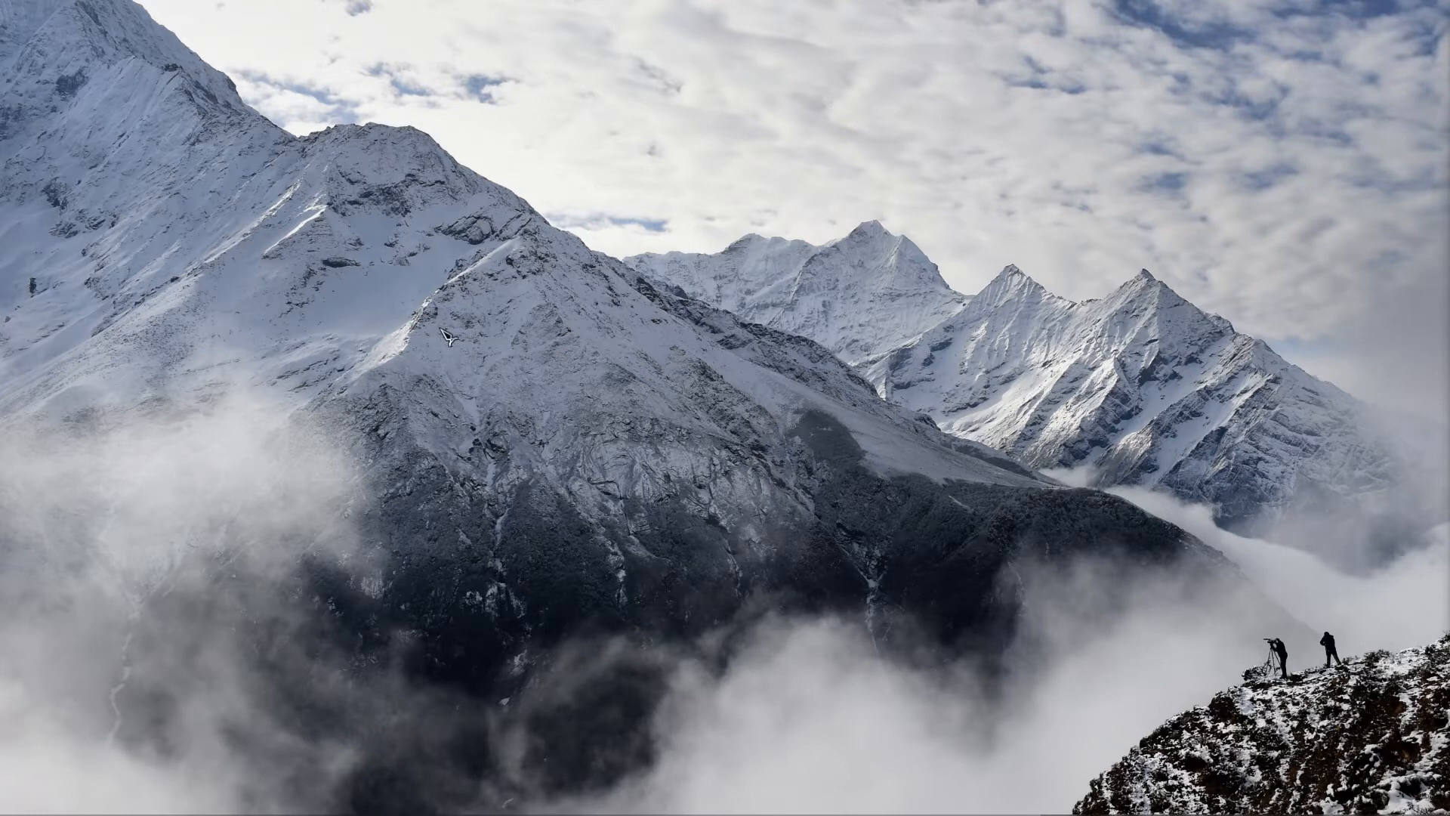
pyautogui.click(28, 249)
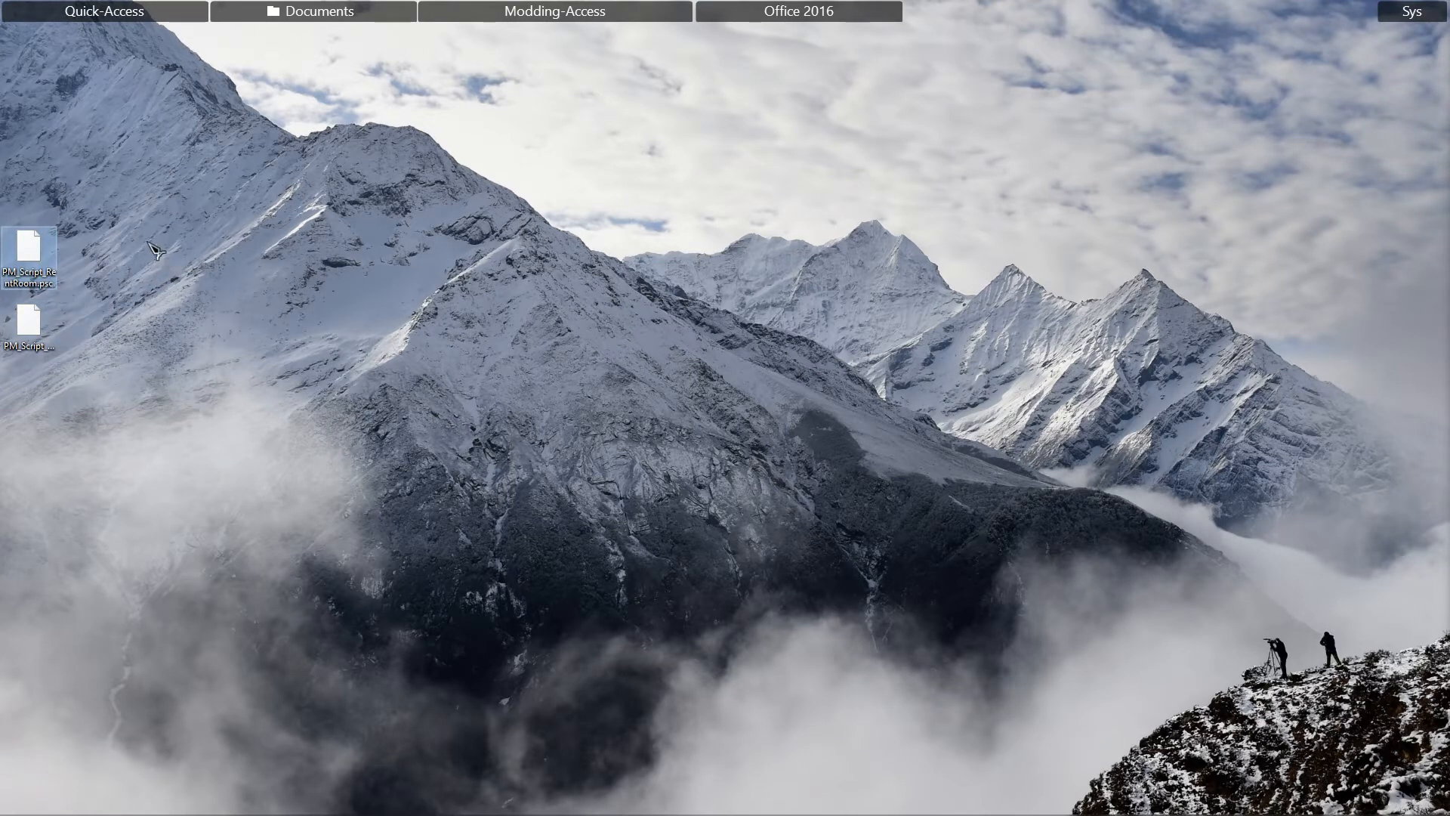
pyautogui.click(27, 326)
pyautogui.click(28, 257)
pyautogui.click(29, 321)
pyautogui.click(30, 254)
pyautogui.click(50, 335)
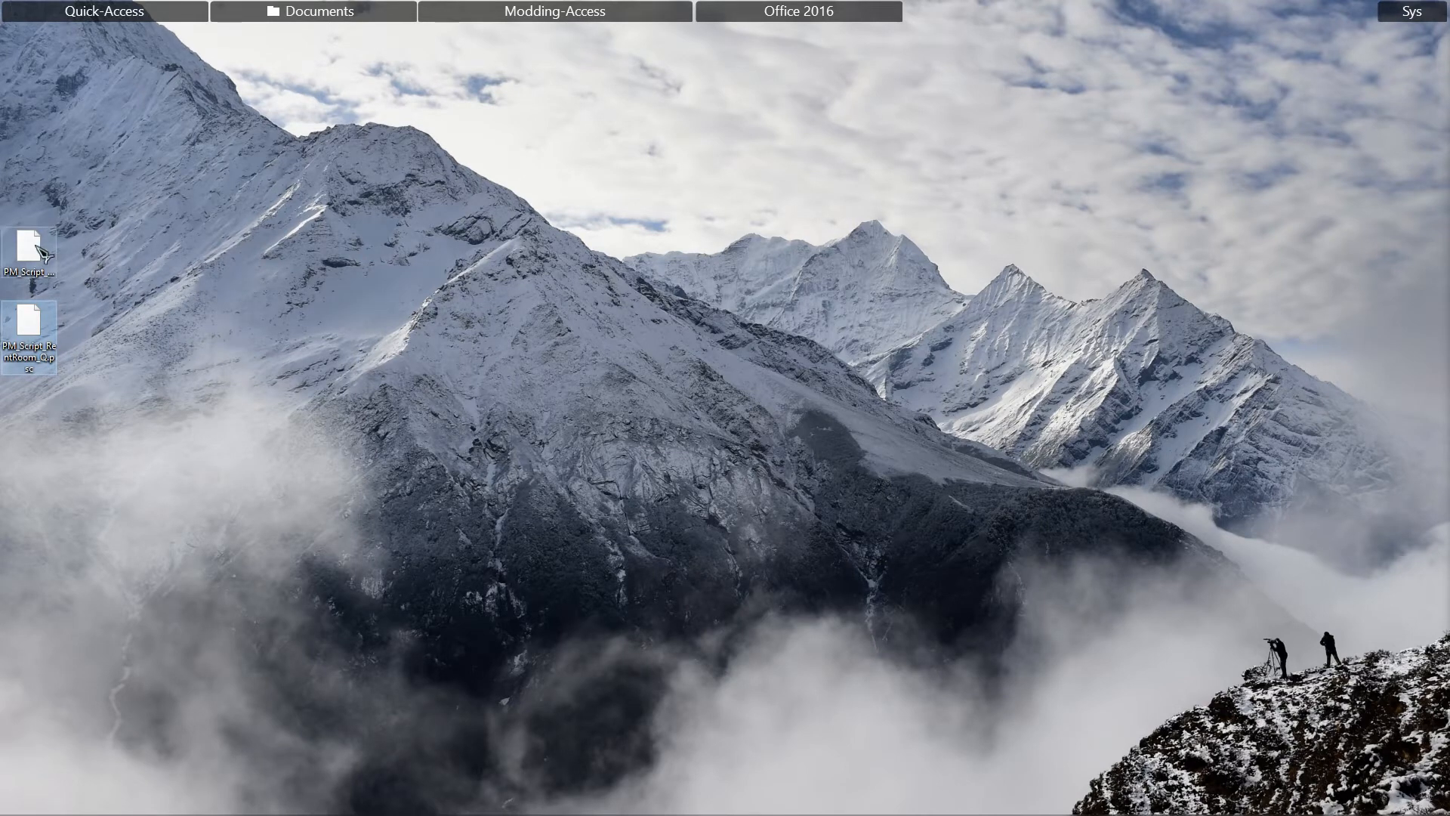
pyautogui.click(37, 249)
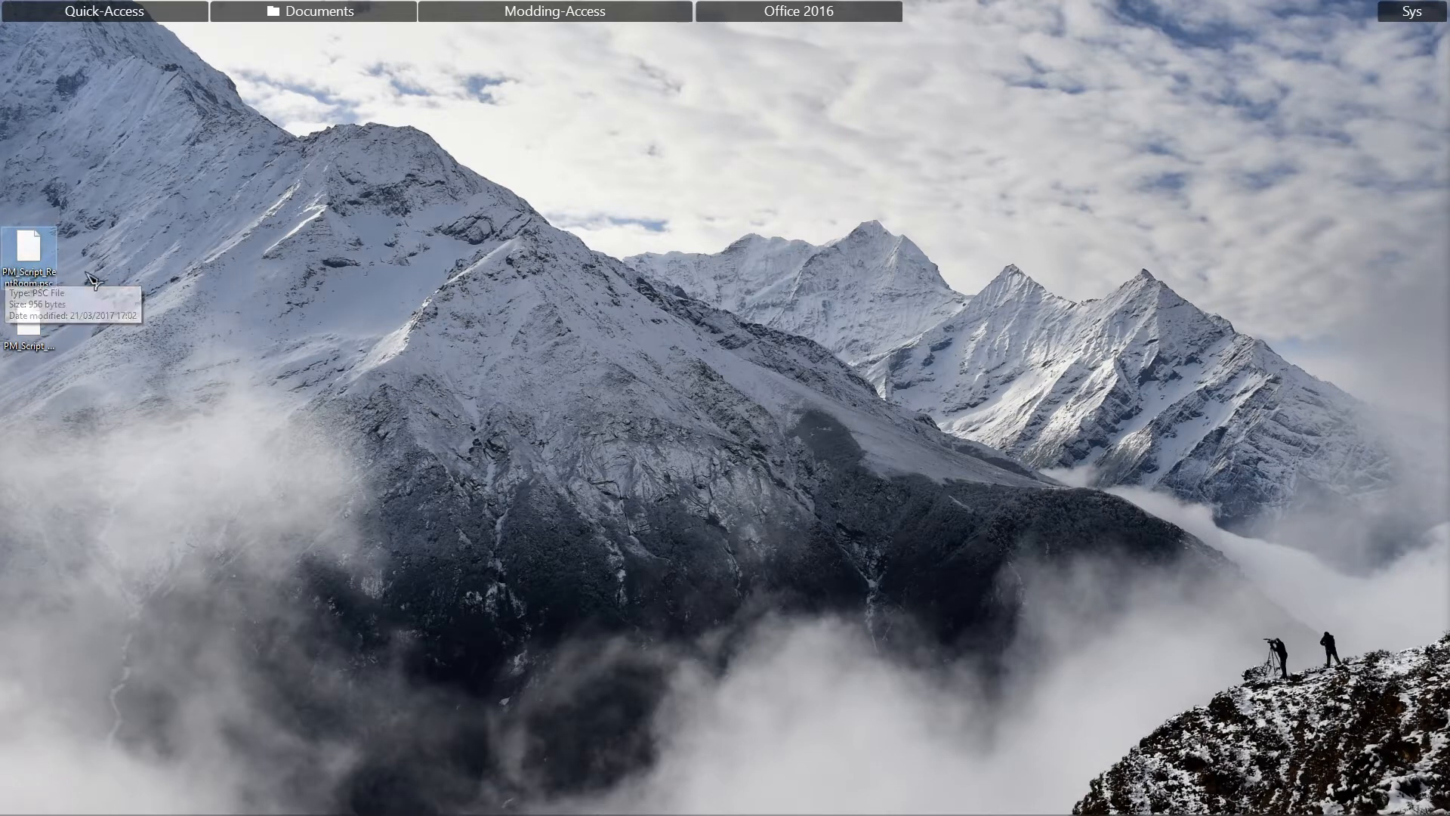
pyautogui.rightClick(32, 265)
pyautogui.click(103, 479)
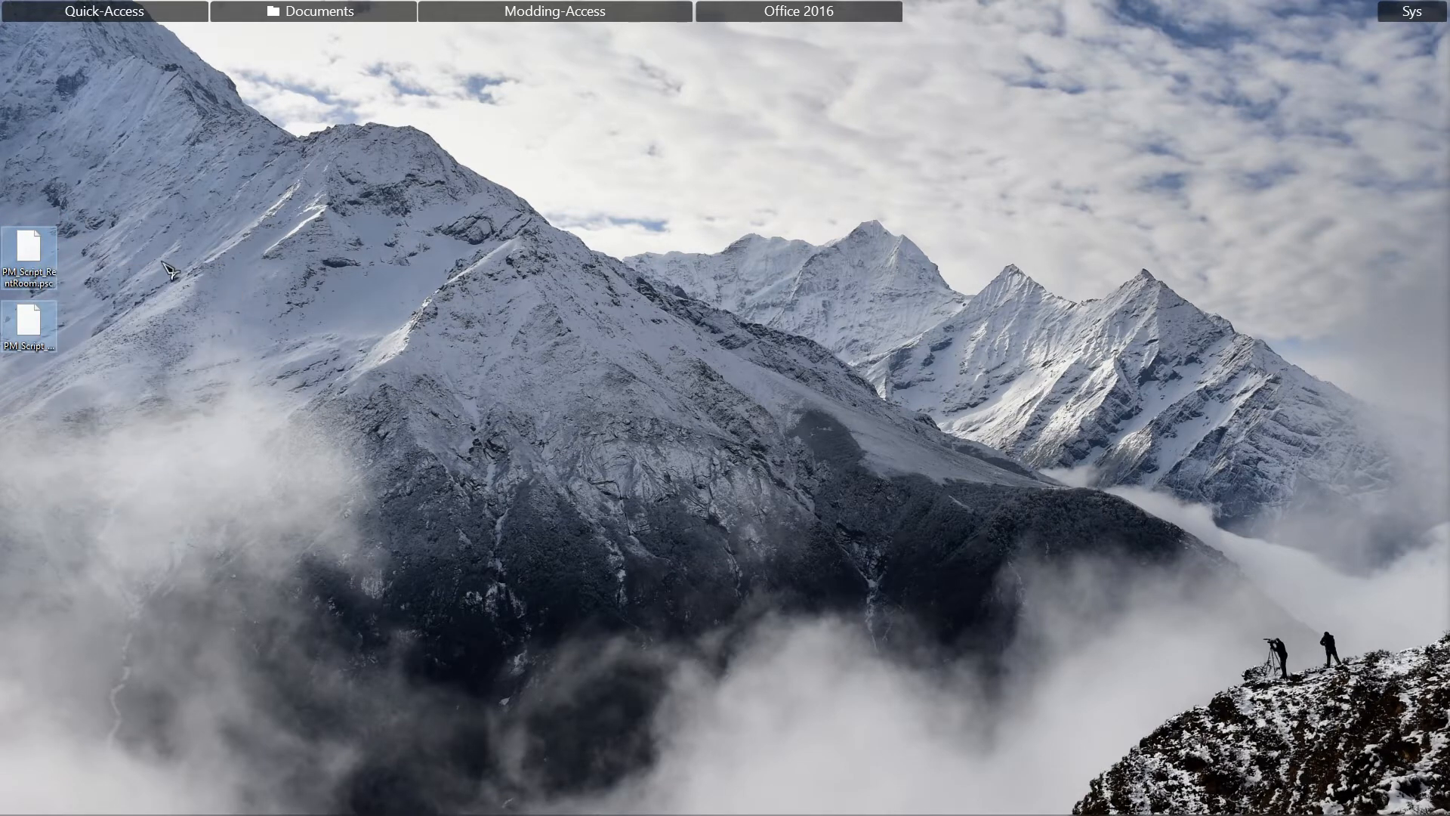
# Step: Open the Scripts\Source folder inside Skyrim's Data folder in File Explorer
pyautogui.moveTo(526, 10)
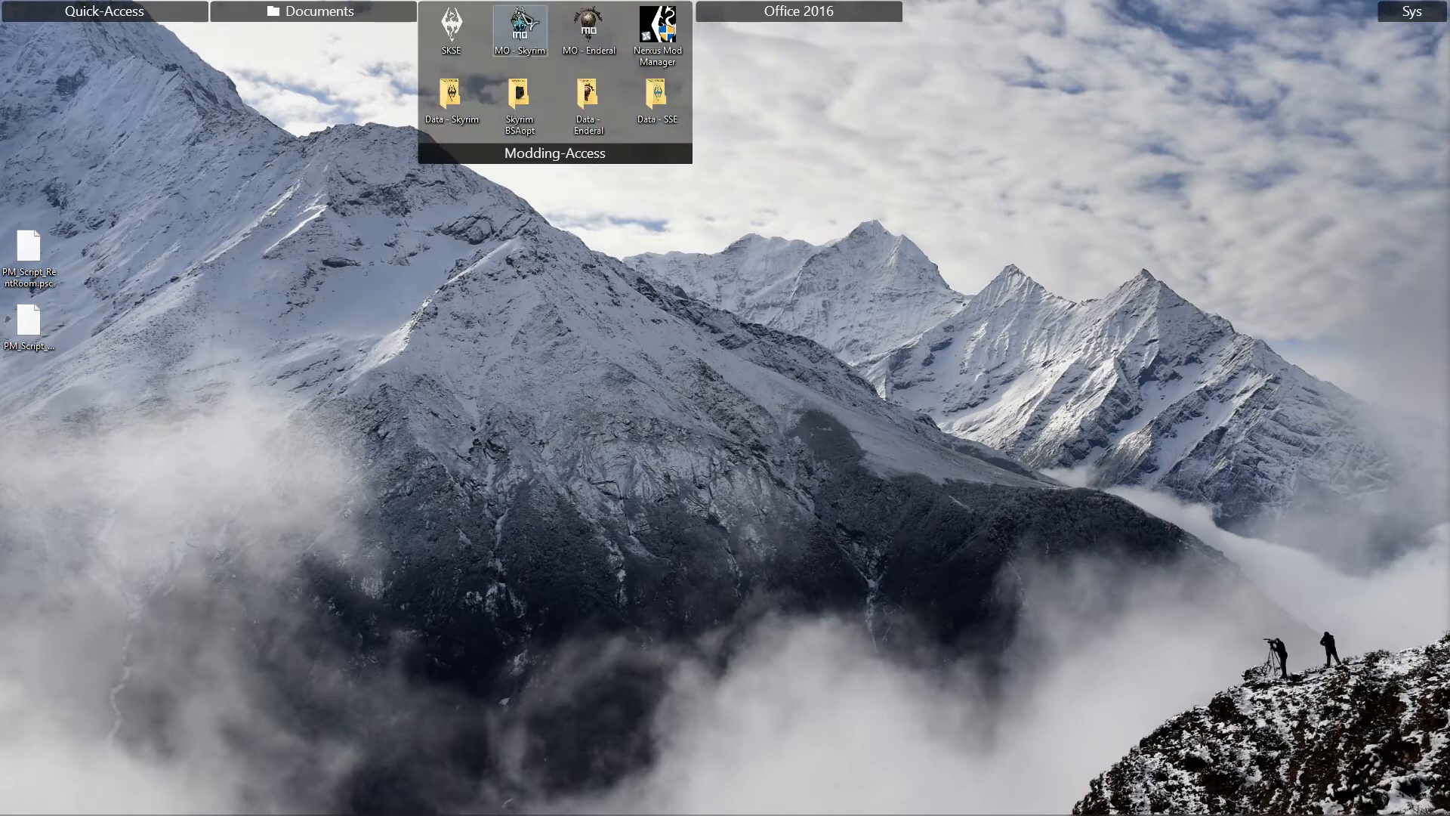
pyautogui.doubleClick(451, 94)
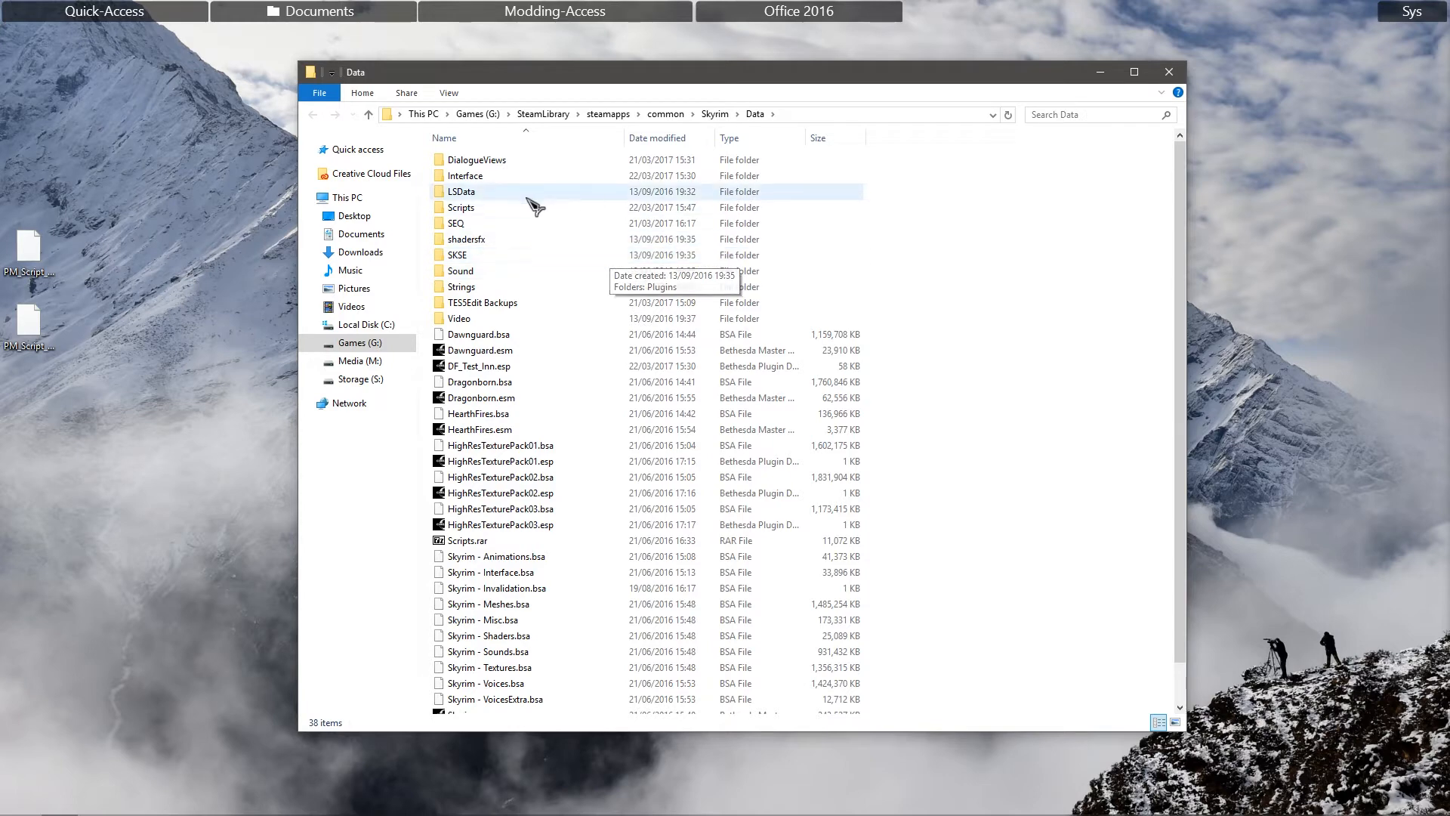
pyautogui.click(494, 209)
pyautogui.doubleClick(496, 211)
pyautogui.doubleClick(507, 162)
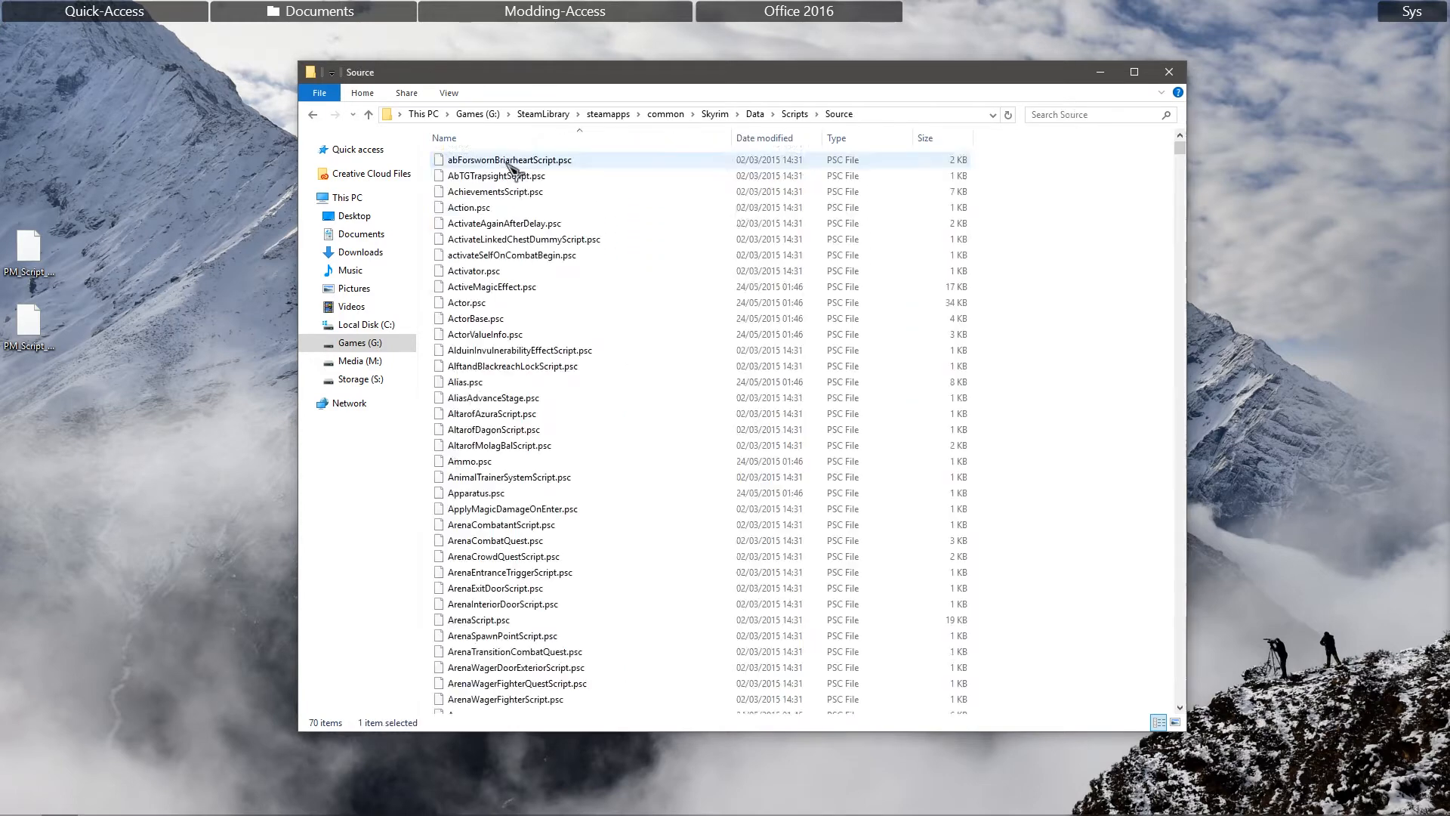
# Step: Paste the two copied rent-room script files into the Source folder and locate the PM_ files in the list
pyautogui.rightClick(1023, 287)
pyautogui.click(1058, 389)
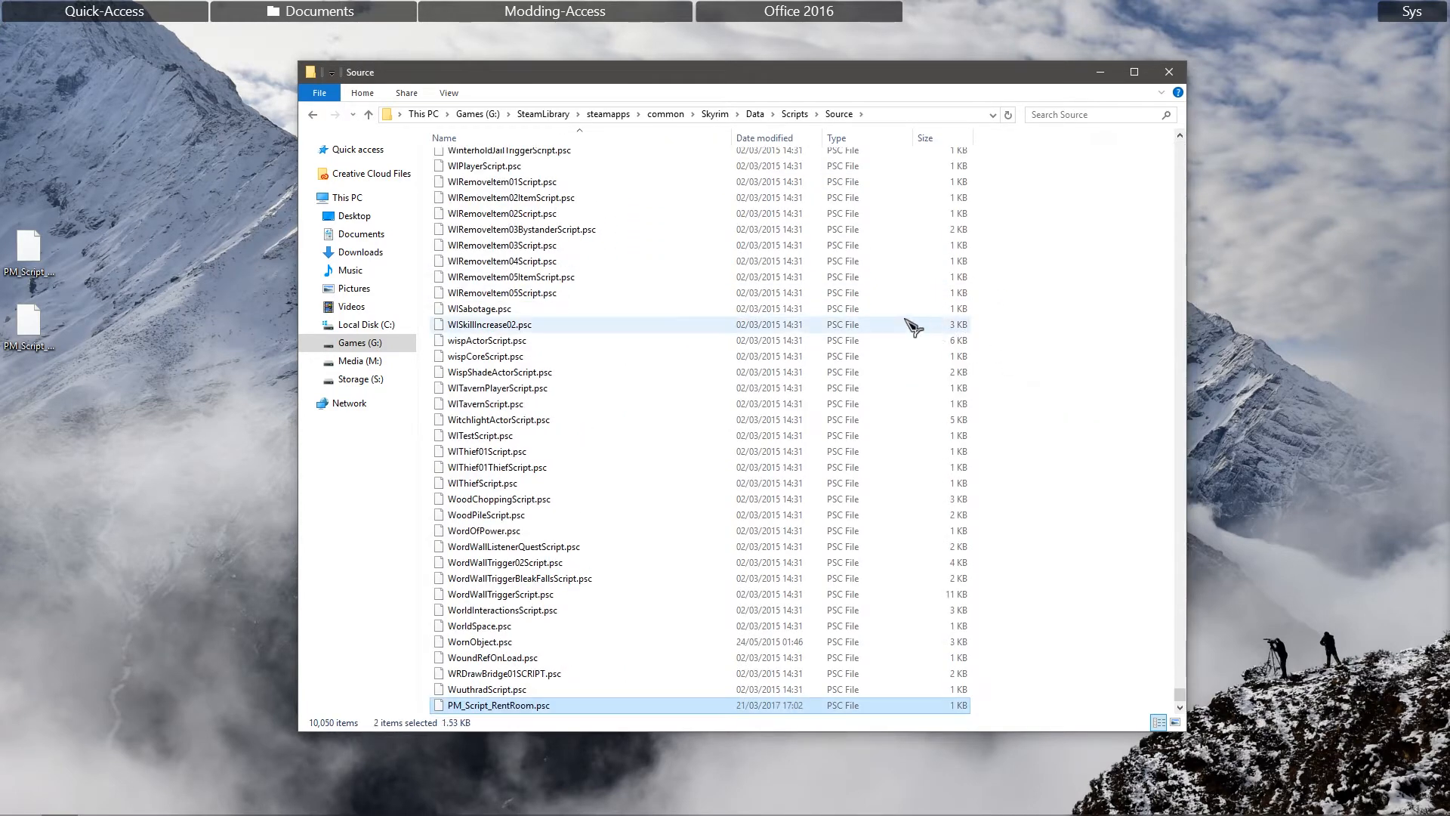
pyautogui.write('pm')
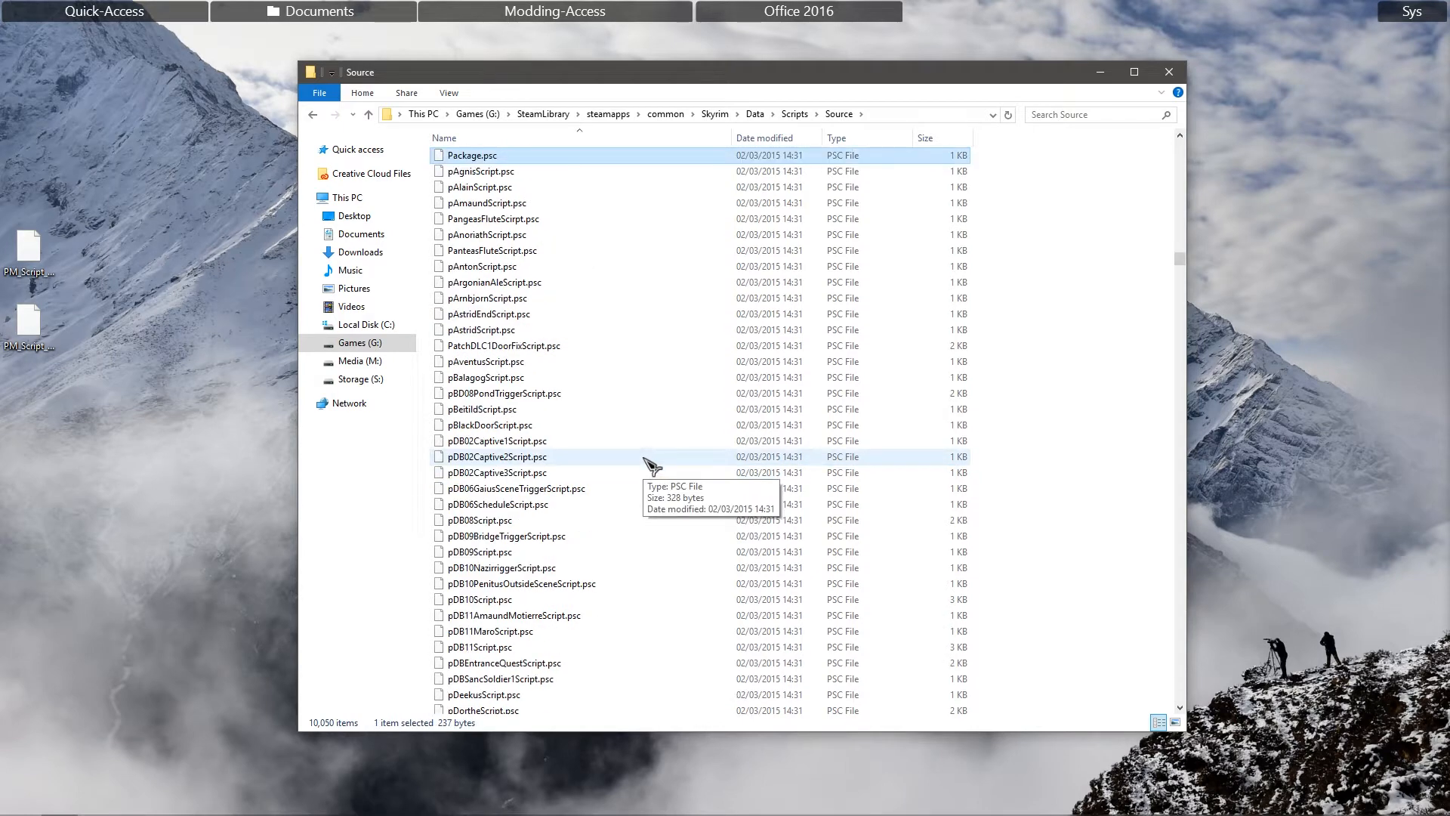
pyautogui.scroll(3, 528, 310)
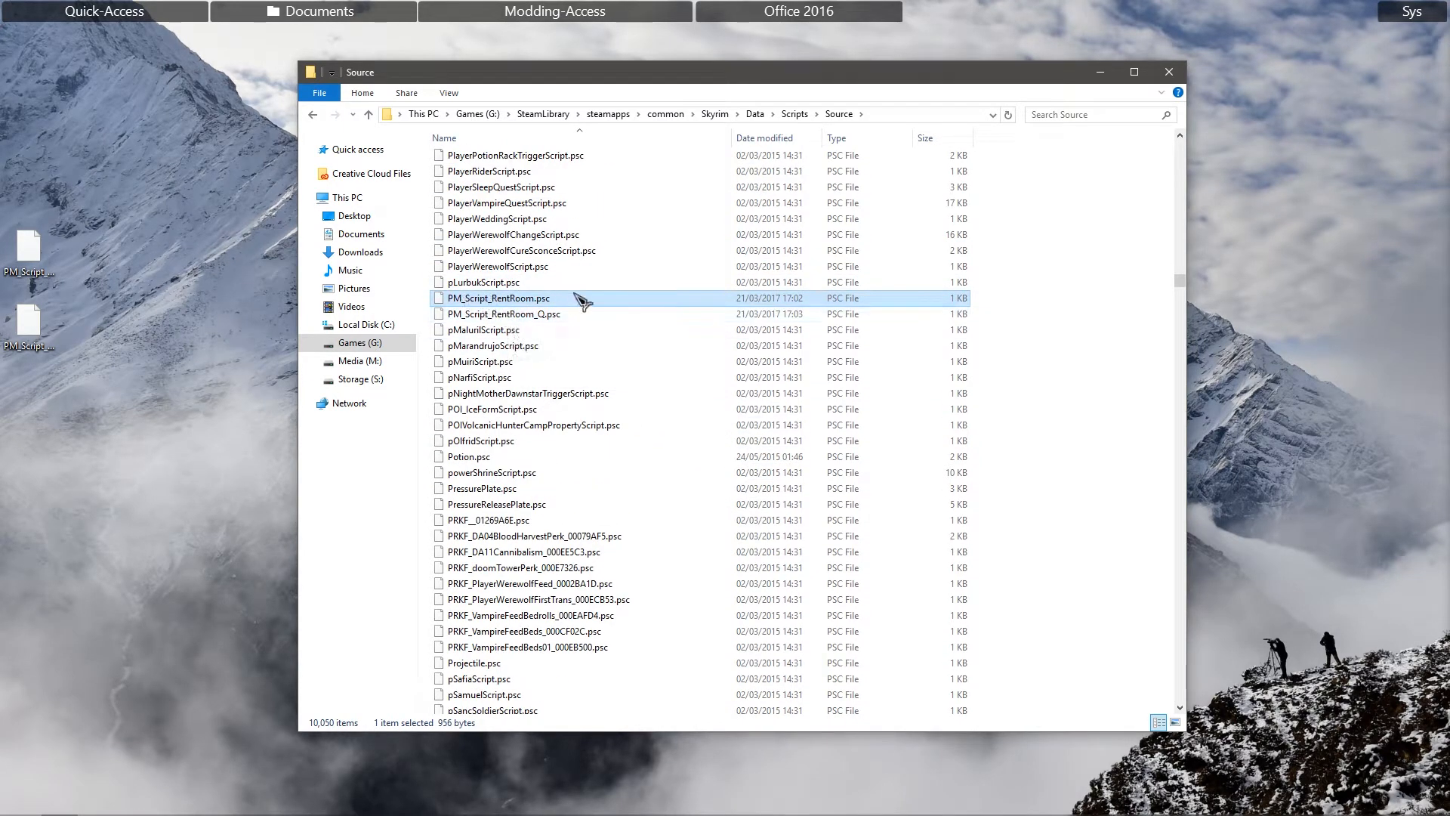
# Step: Rename PM_Script_RentRoom.psc as DF_Script_RentRoom.psc
pyautogui.click(500, 315)
pyautogui.click(537, 302)
pyautogui.rightClick(502, 304)
pyautogui.click(600, 581)
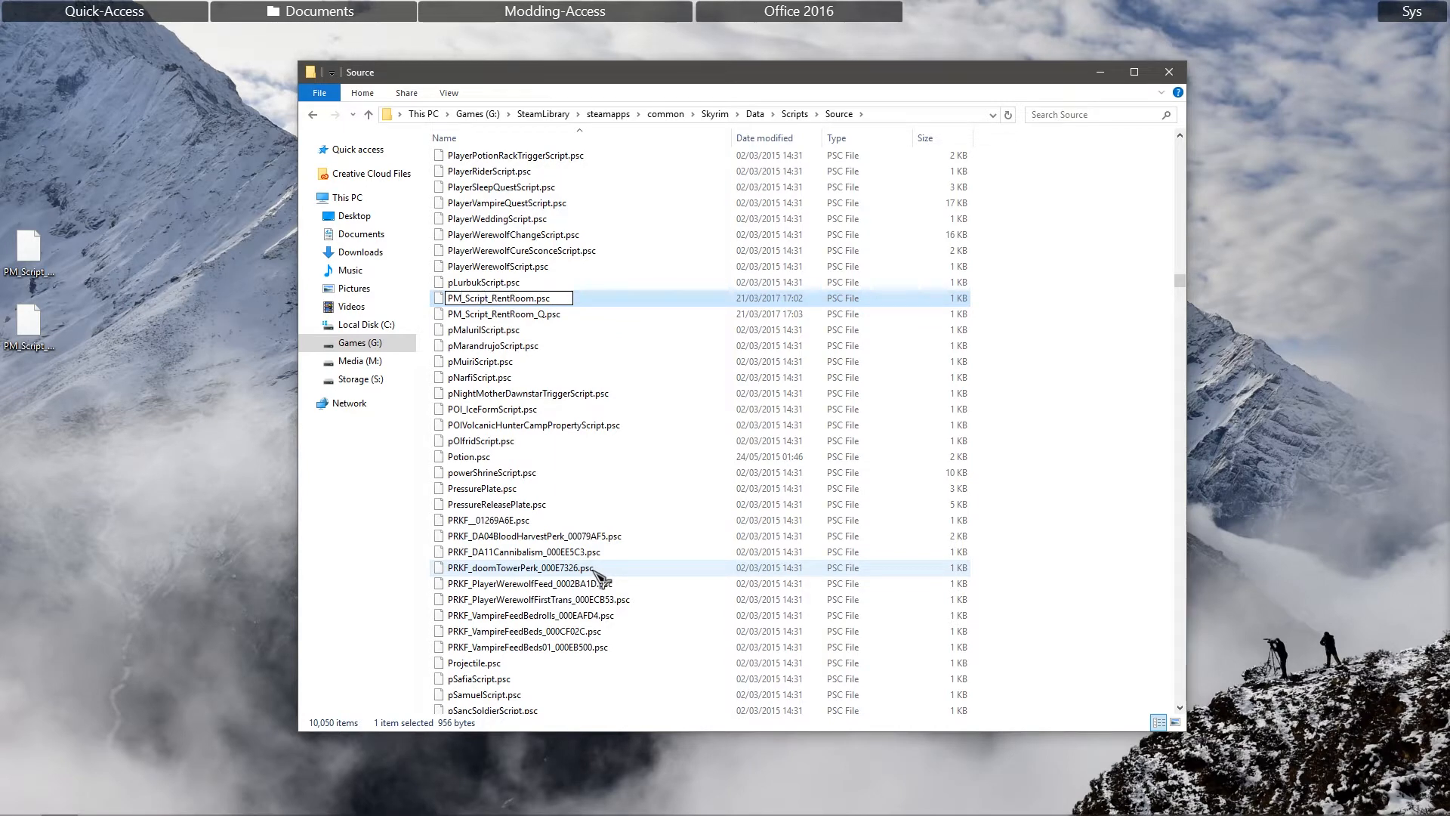
pyautogui.write('DF')
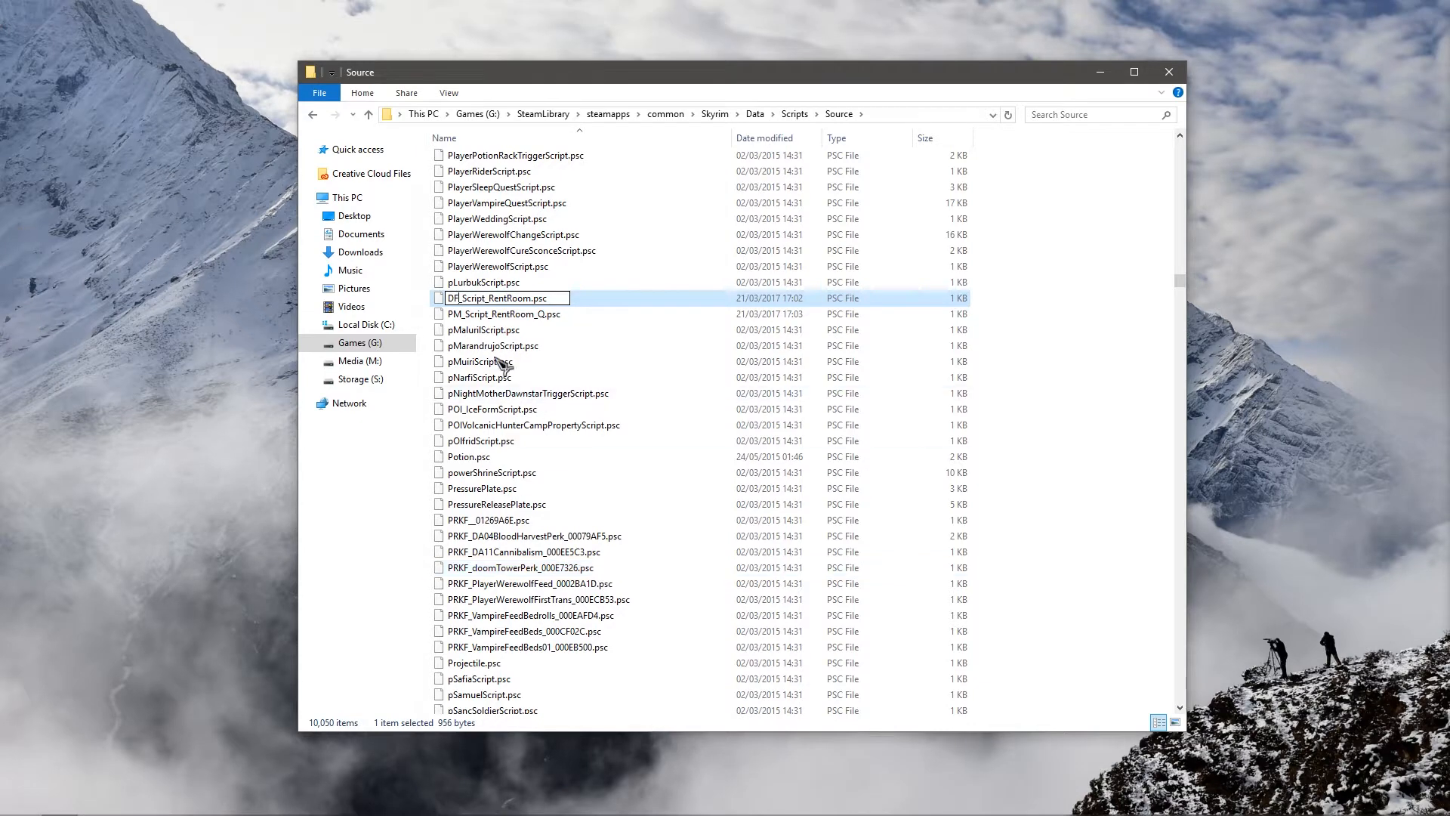
# Step: Rename PM_Script_RentRoom_Q.psc as DF_Script_RentRoom_Q.psc
pyautogui.click(486, 314)
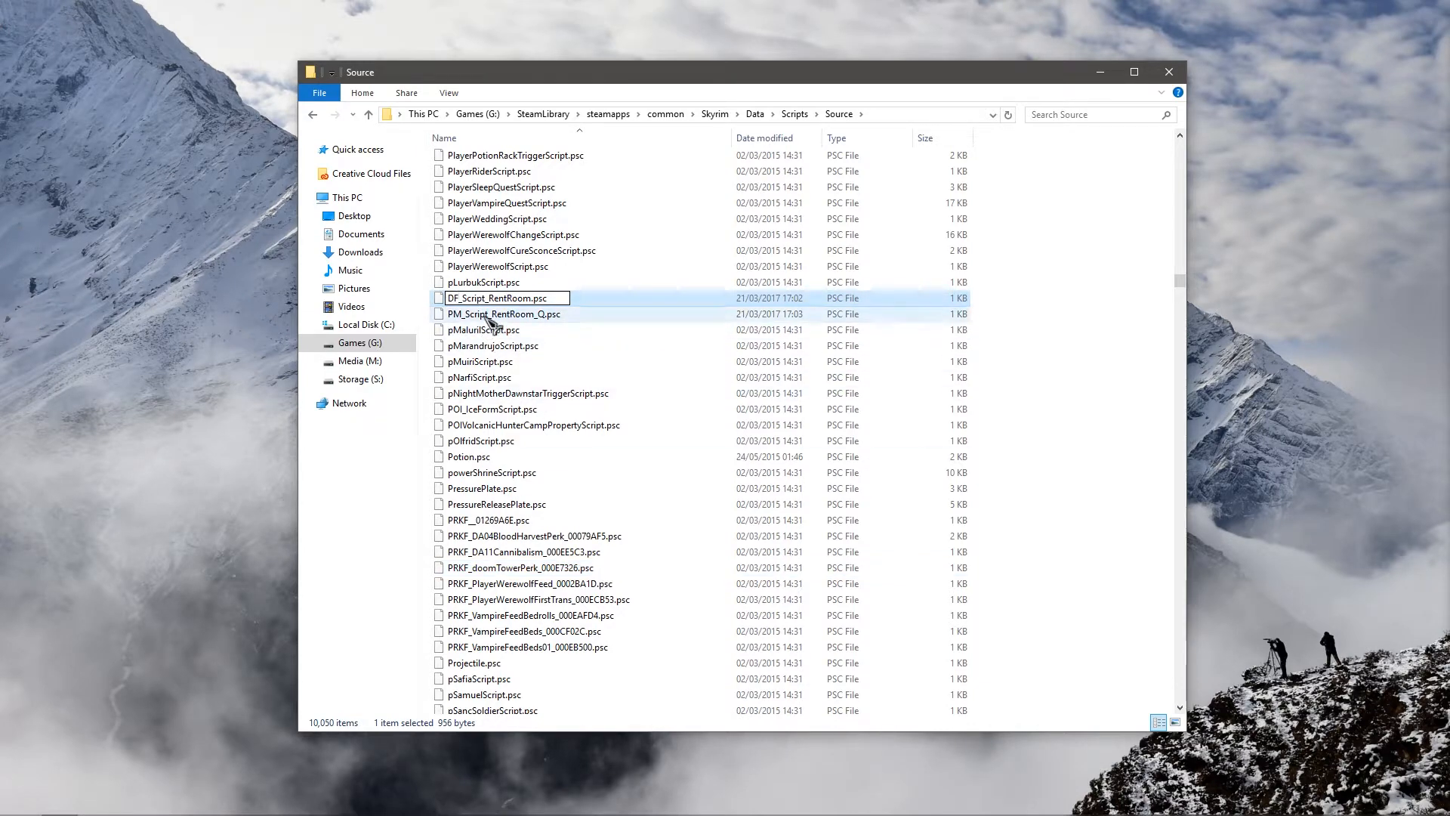
pyautogui.rightClick(486, 317)
pyautogui.click(528, 599)
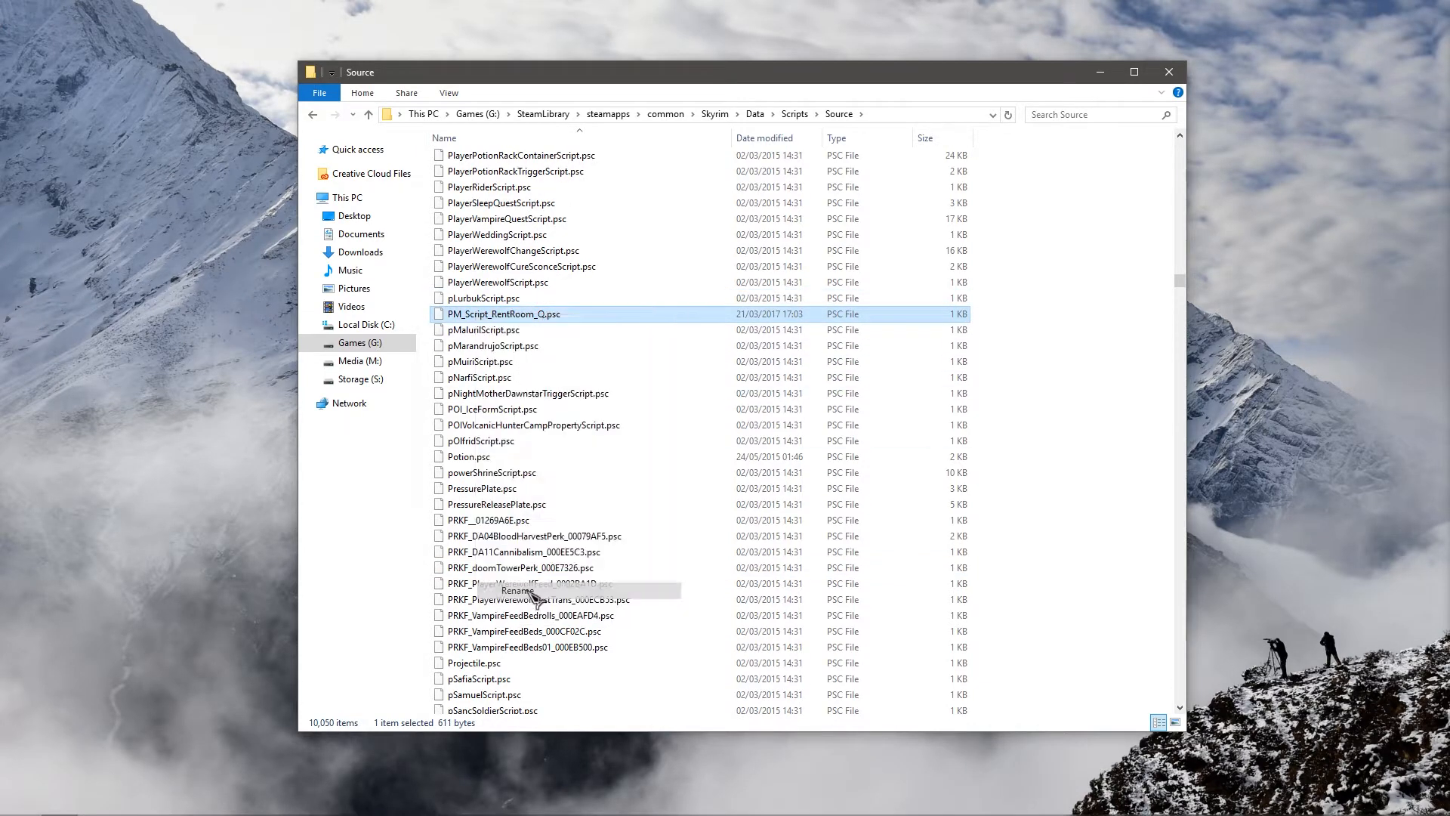
pyautogui.click(463, 314)
pyautogui.write('DF')
pyautogui.press('Return')
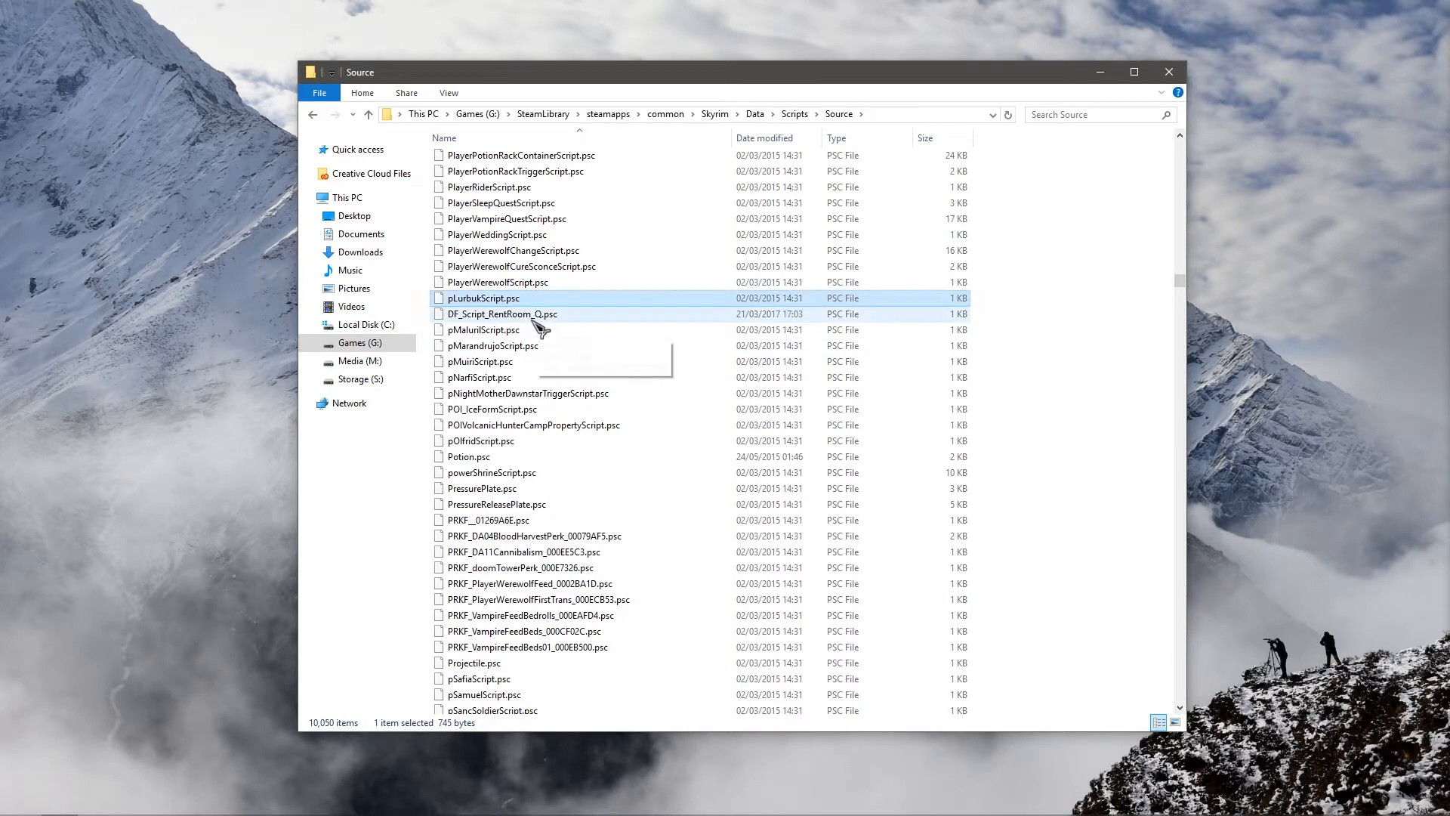
# Step: Locate the renamed scripts DF_Script_RentRoom.psc and DF_Script_RentRoom_Q.psc in the Source folder and check each one
pyautogui.click(571, 270)
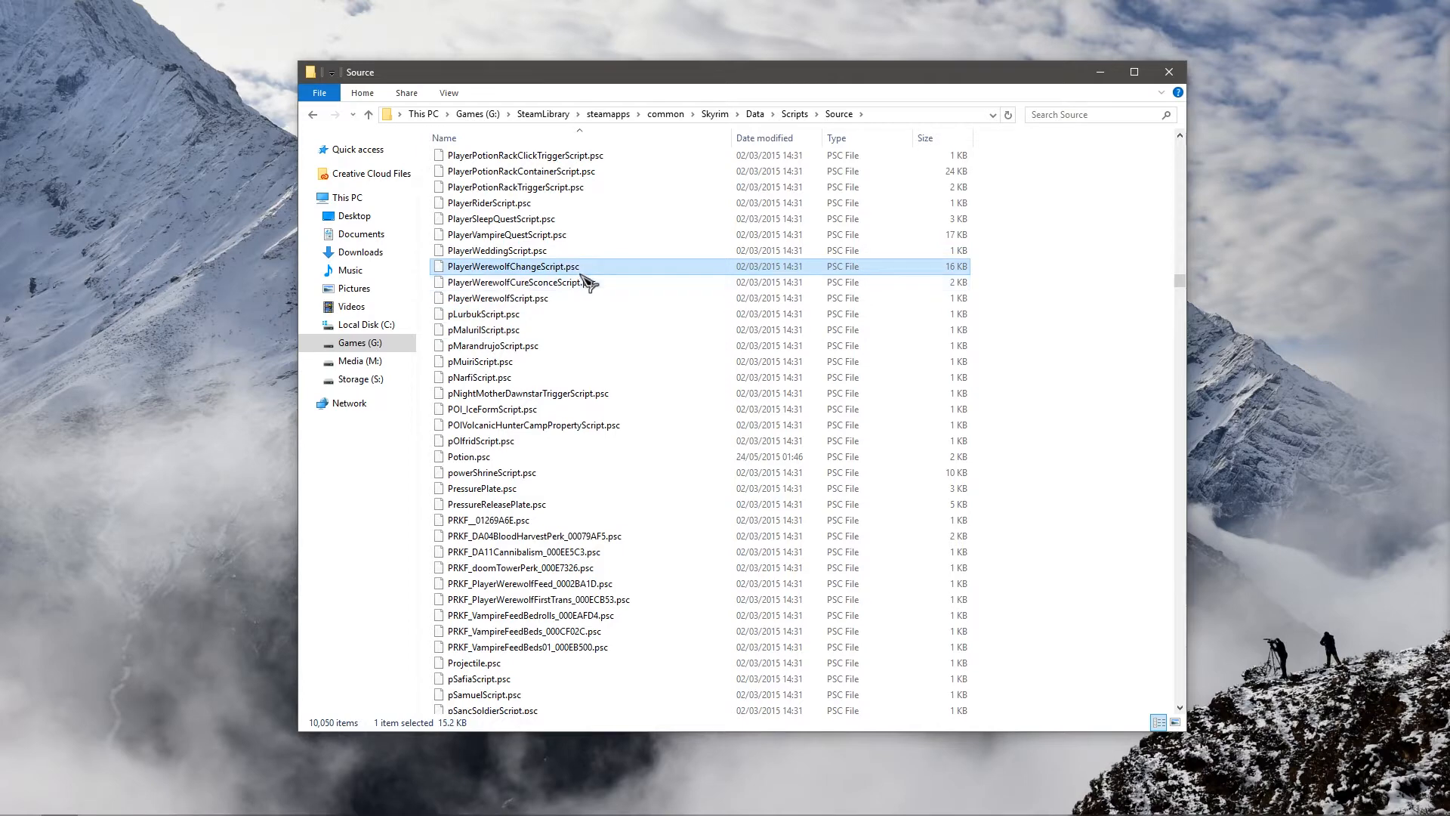
pyautogui.write('df')
pyautogui.scroll(3, 551, 275)
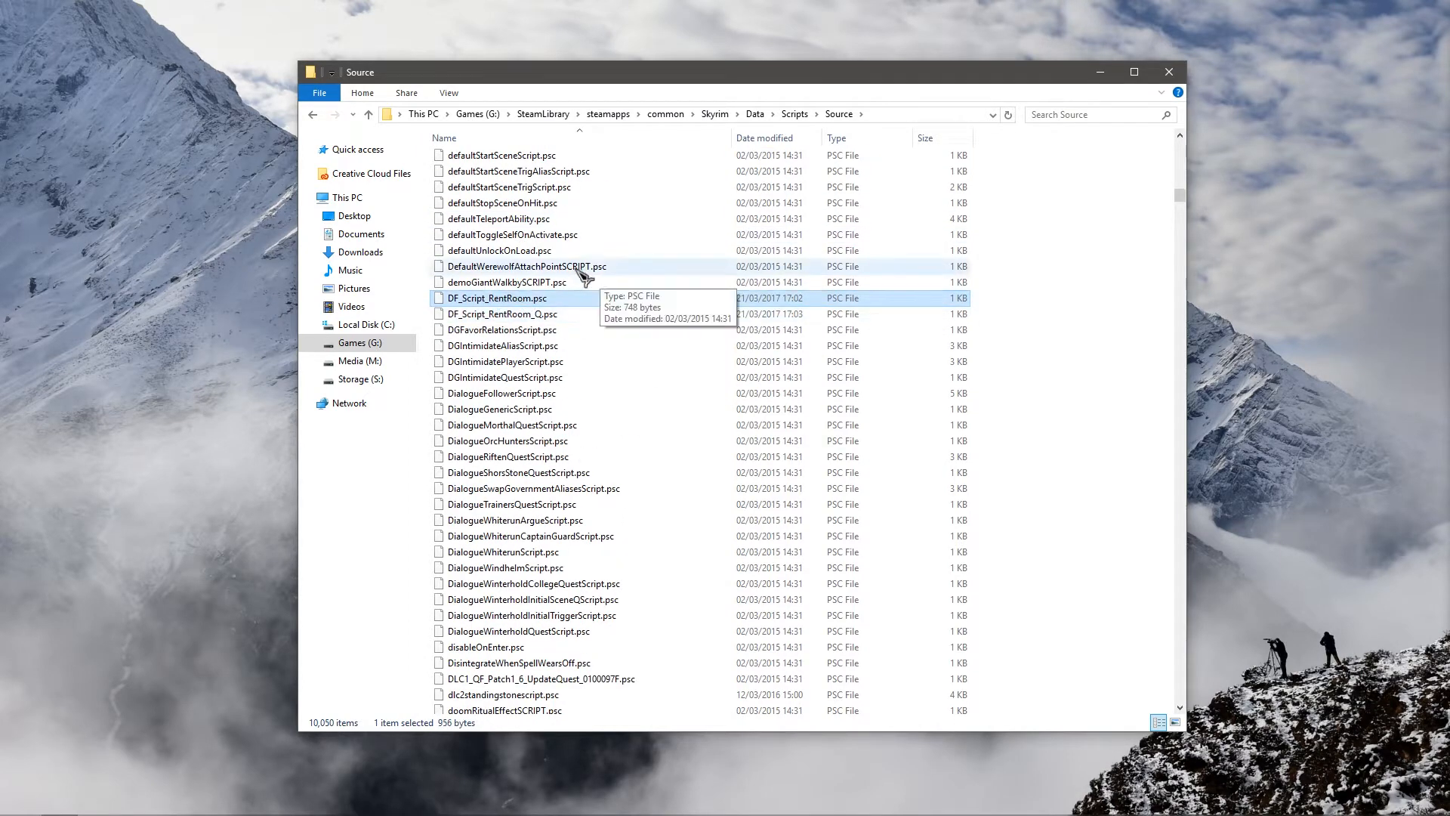
pyautogui.click(487, 317)
pyautogui.click(494, 299)
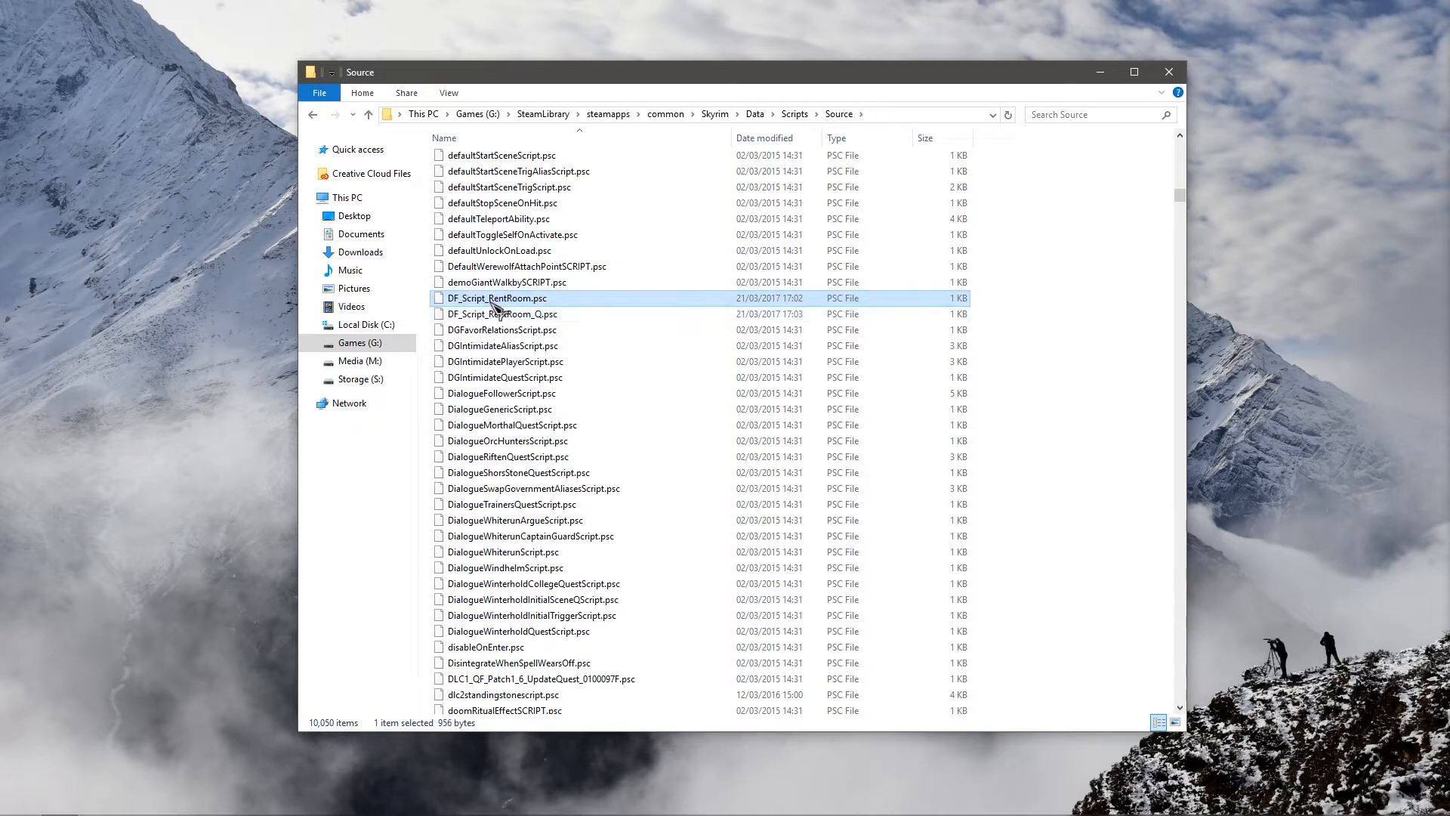
pyautogui.click(484, 315)
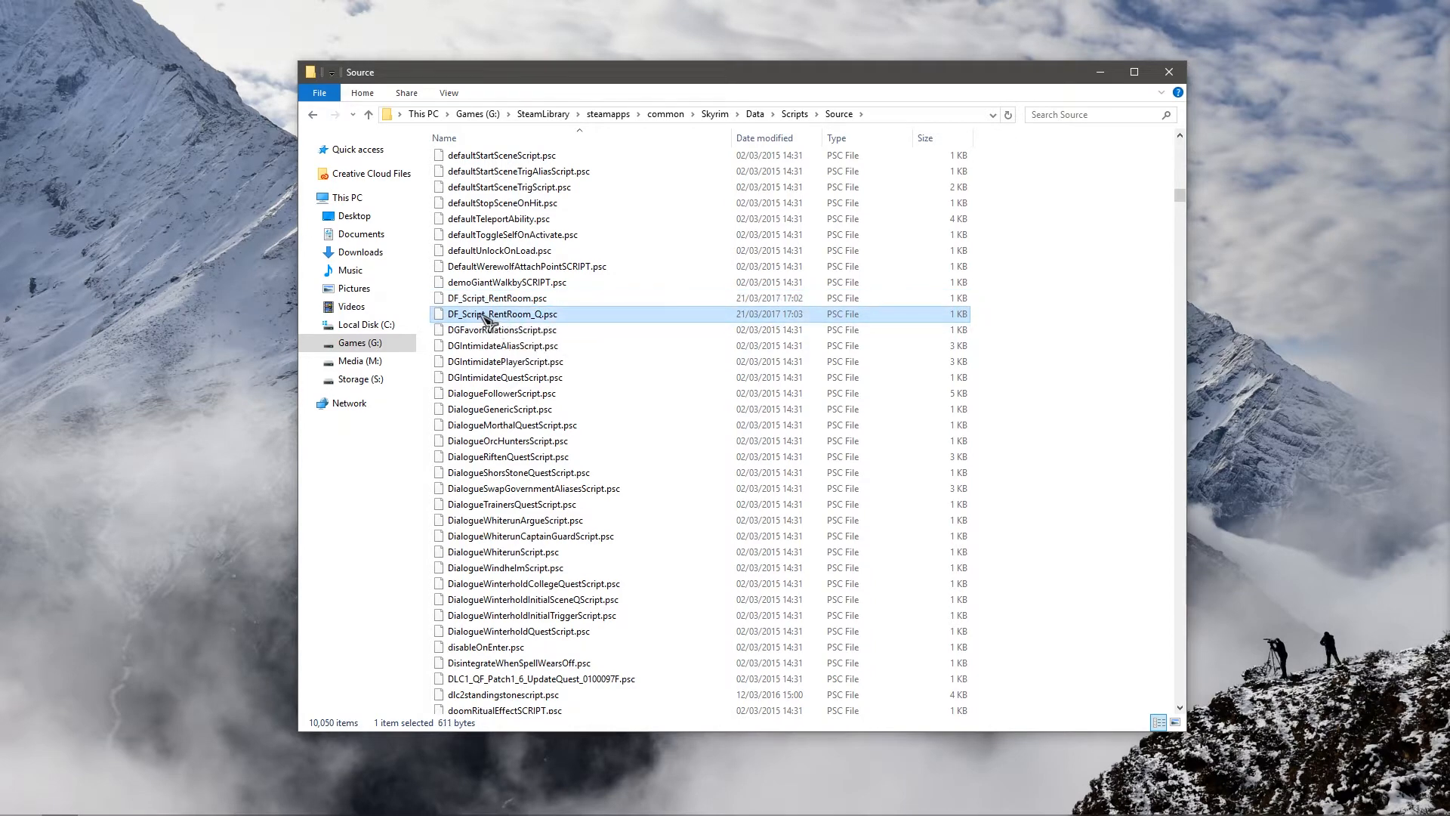
# Step: Open DF_Script_RentRoom_Q.psc from the Source folder for editing in Notepad++
pyautogui.rightClick(481, 315)
pyautogui.click(547, 409)
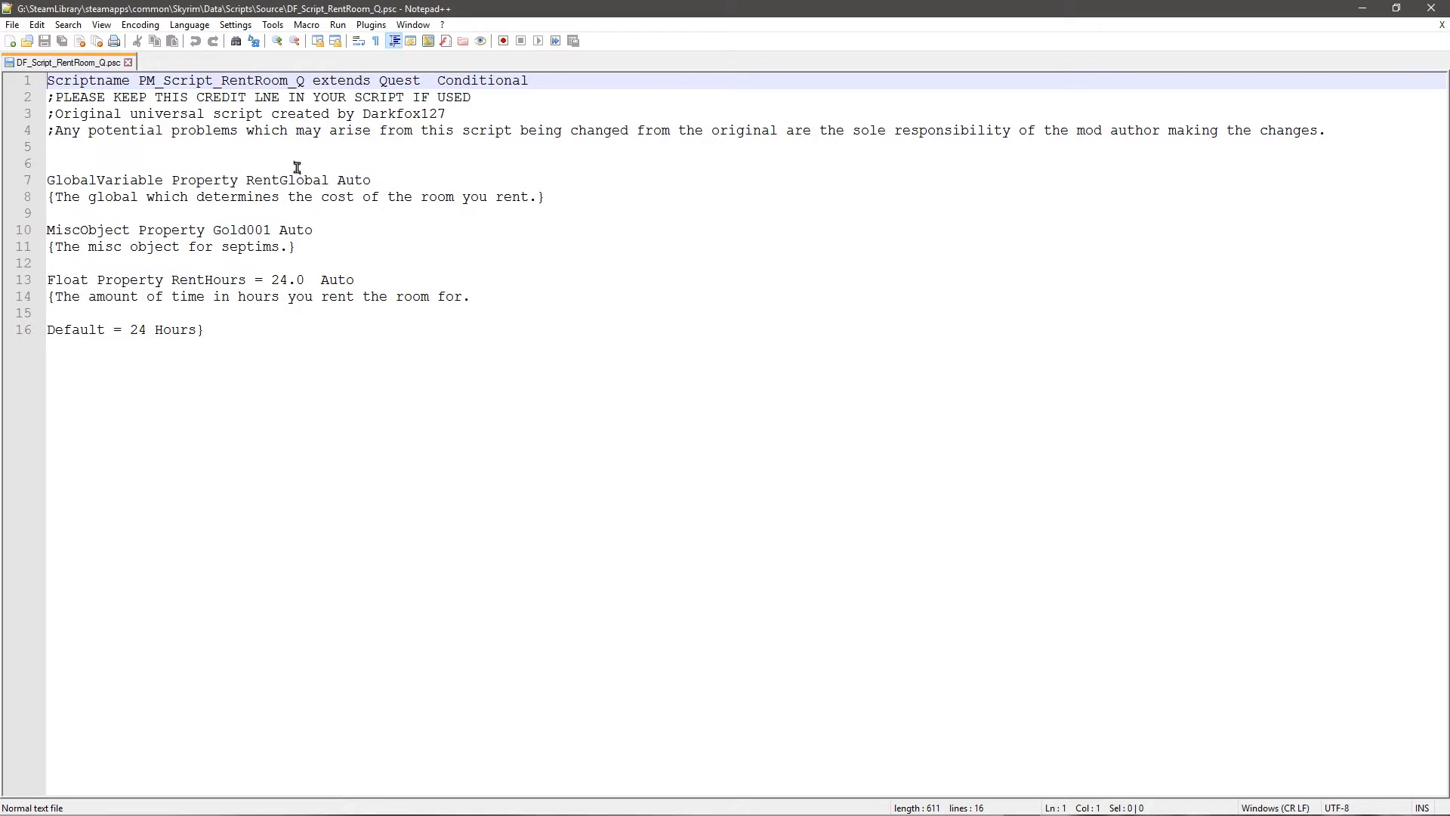
pyautogui.click(164, 198)
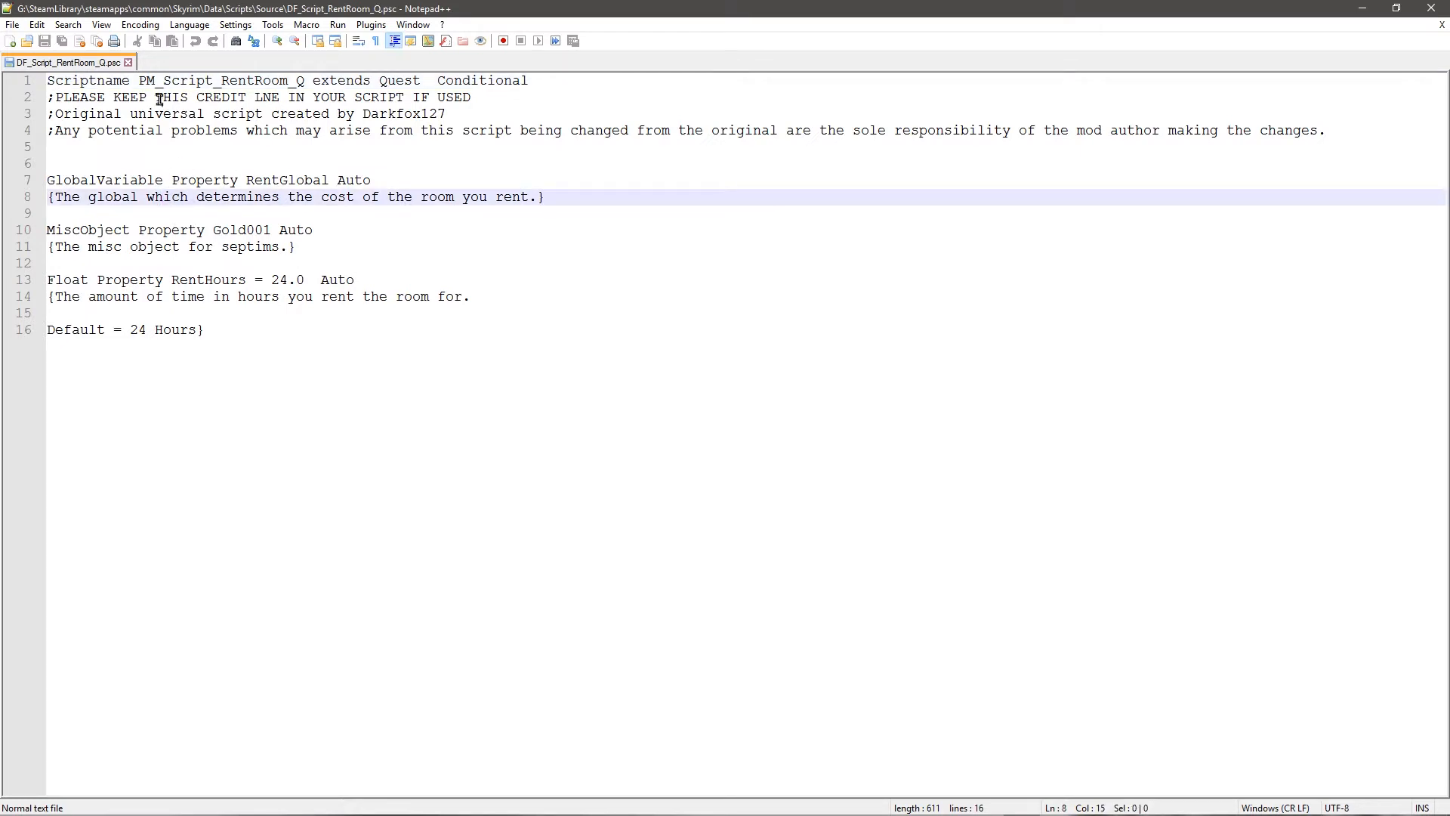
# Step: Change the script name on line 1 to DF_Script_RentRoom_Q, save the file and close the editor
pyautogui.click(147, 79)
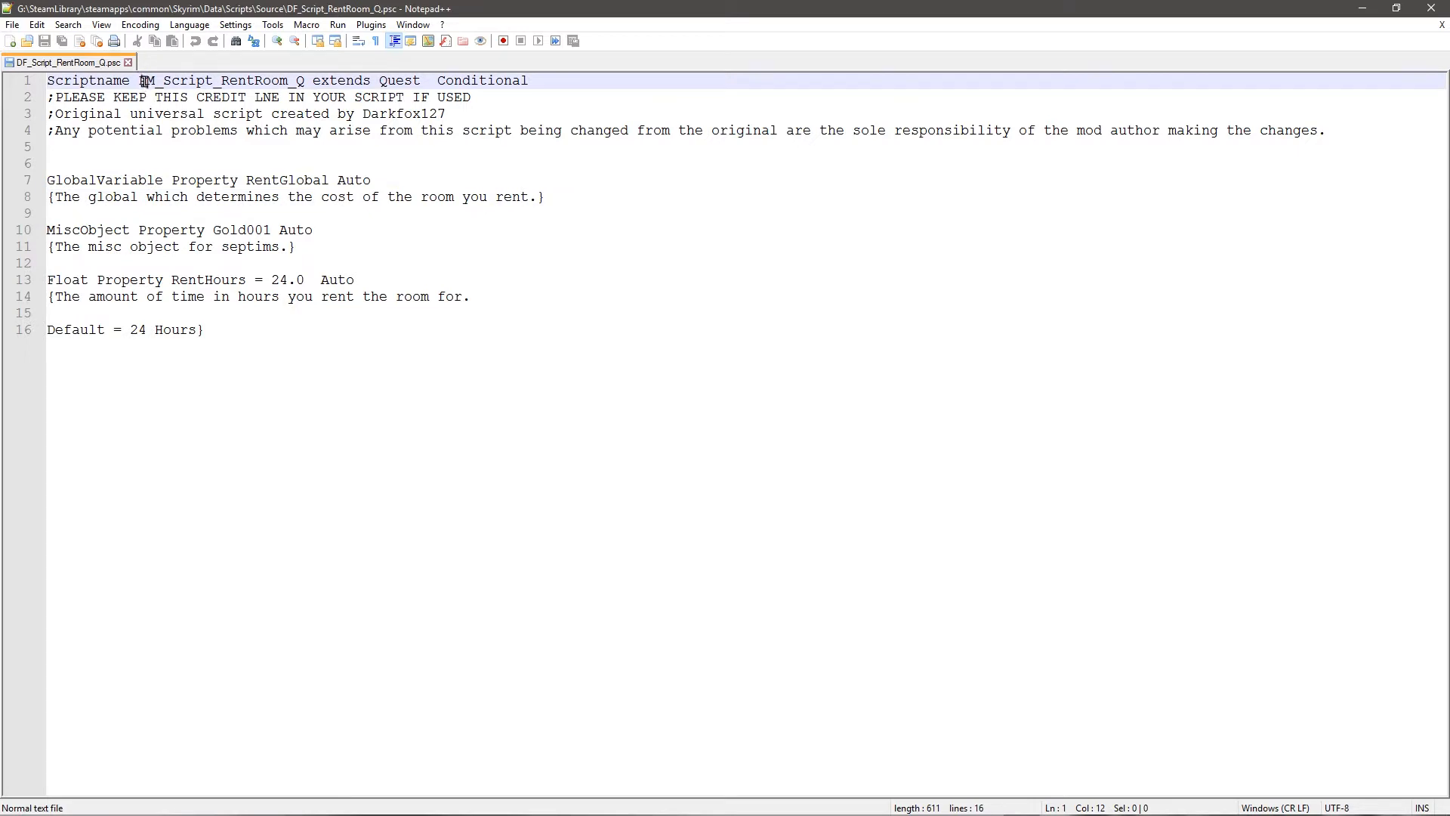
pyautogui.moveTo(140, 81); pyautogui.dragTo(304, 80)
pyautogui.press('BackSpace')
pyautogui.press('BackSpace')
pyautogui.write('DF')
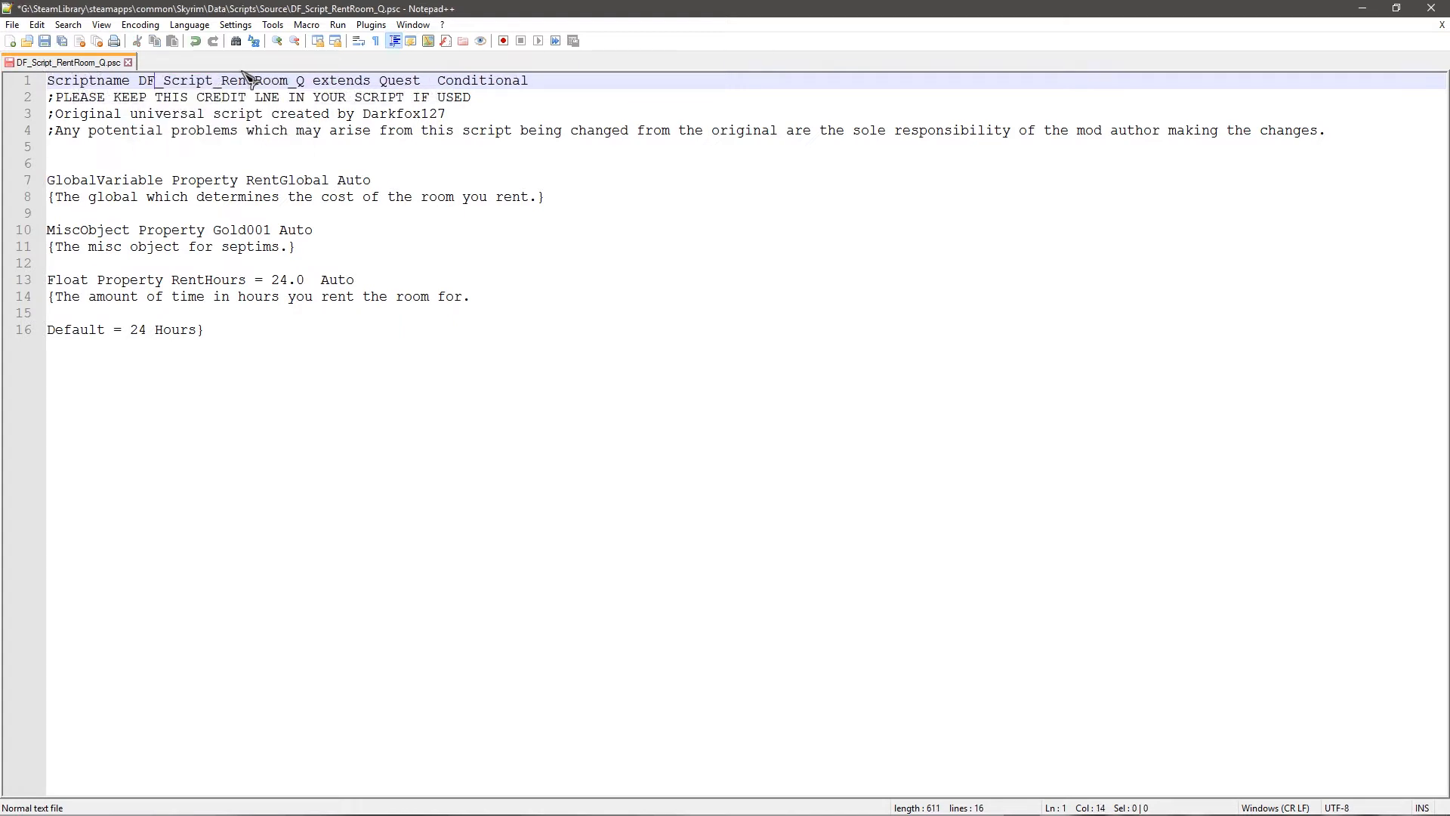
pyautogui.click(186, 119)
pyautogui.click(45, 41)
pyautogui.click(1430, 7)
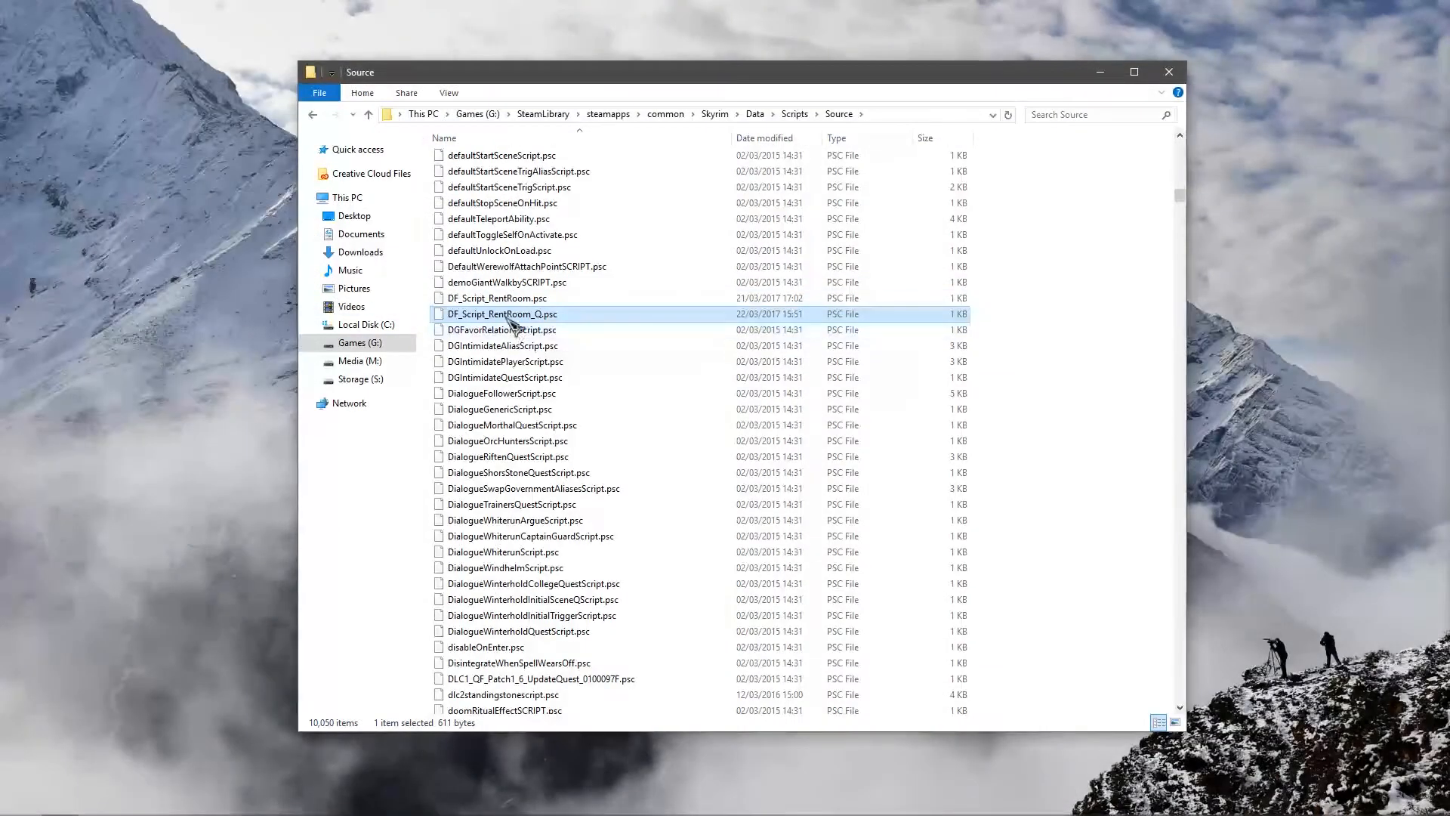
# Step: Open DF_Script_RentRoom.psc from the Source folder in Notepad++ and change its script name on line 1 to DF_Script_RentRoom
pyautogui.click(503, 295)
pyautogui.rightClick(503, 296)
pyautogui.click(529, 314)
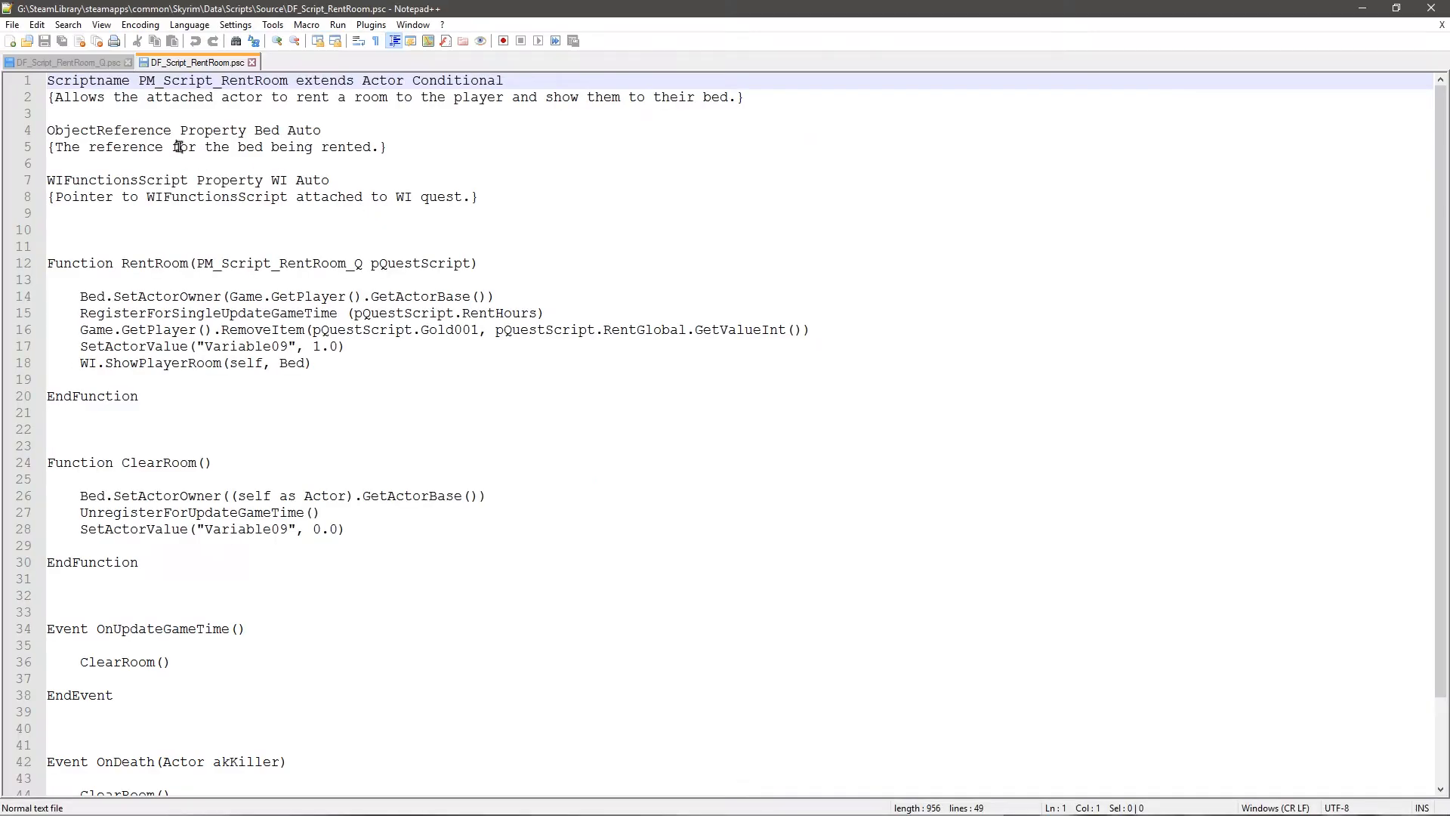
pyautogui.click(151, 81)
pyautogui.press('BackSpace')
pyautogui.press('BackSpace')
pyautogui.write('DF')
pyautogui.press('Escape')
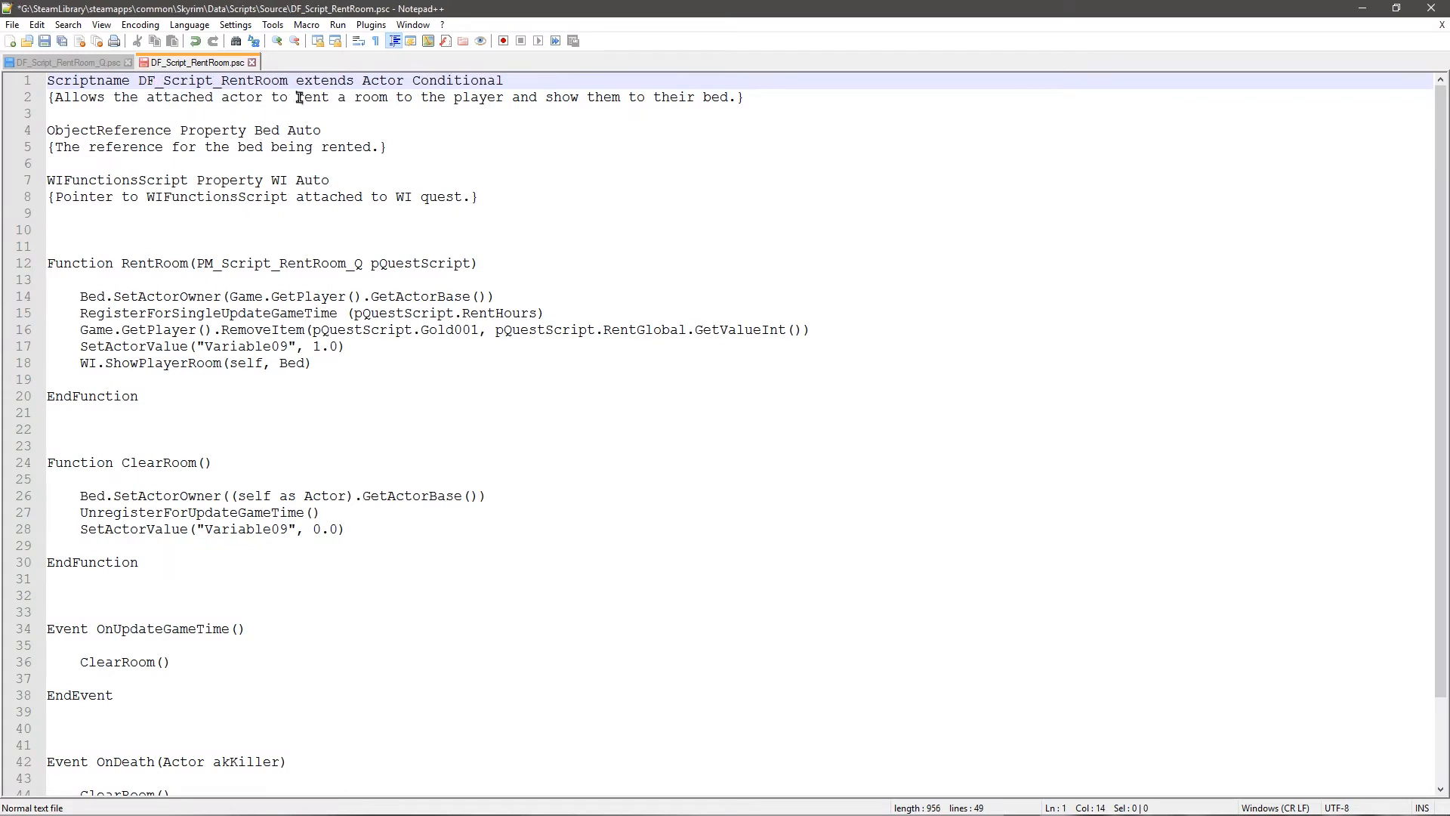
pyautogui.click(202, 97)
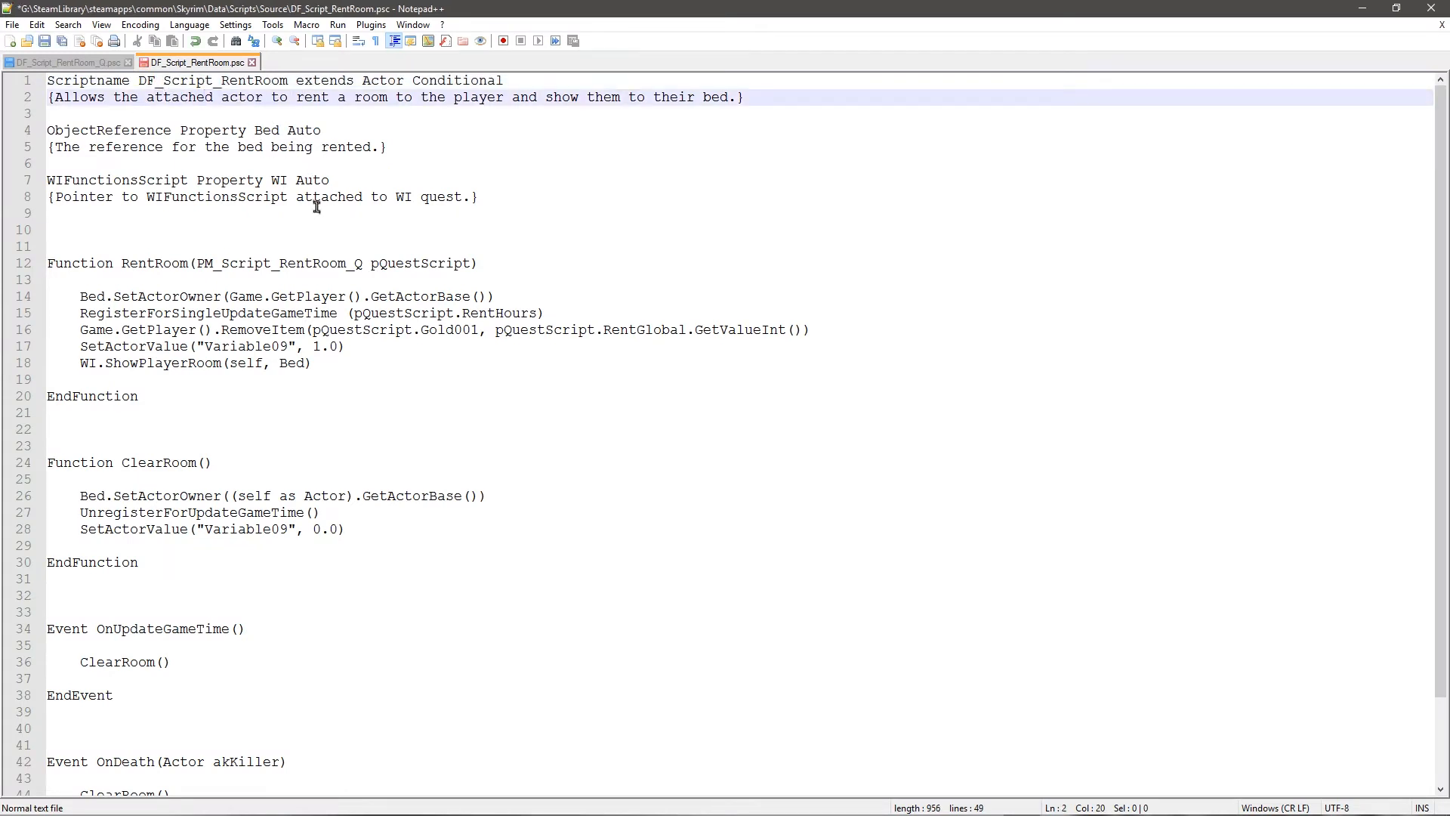
pyautogui.click(263, 216)
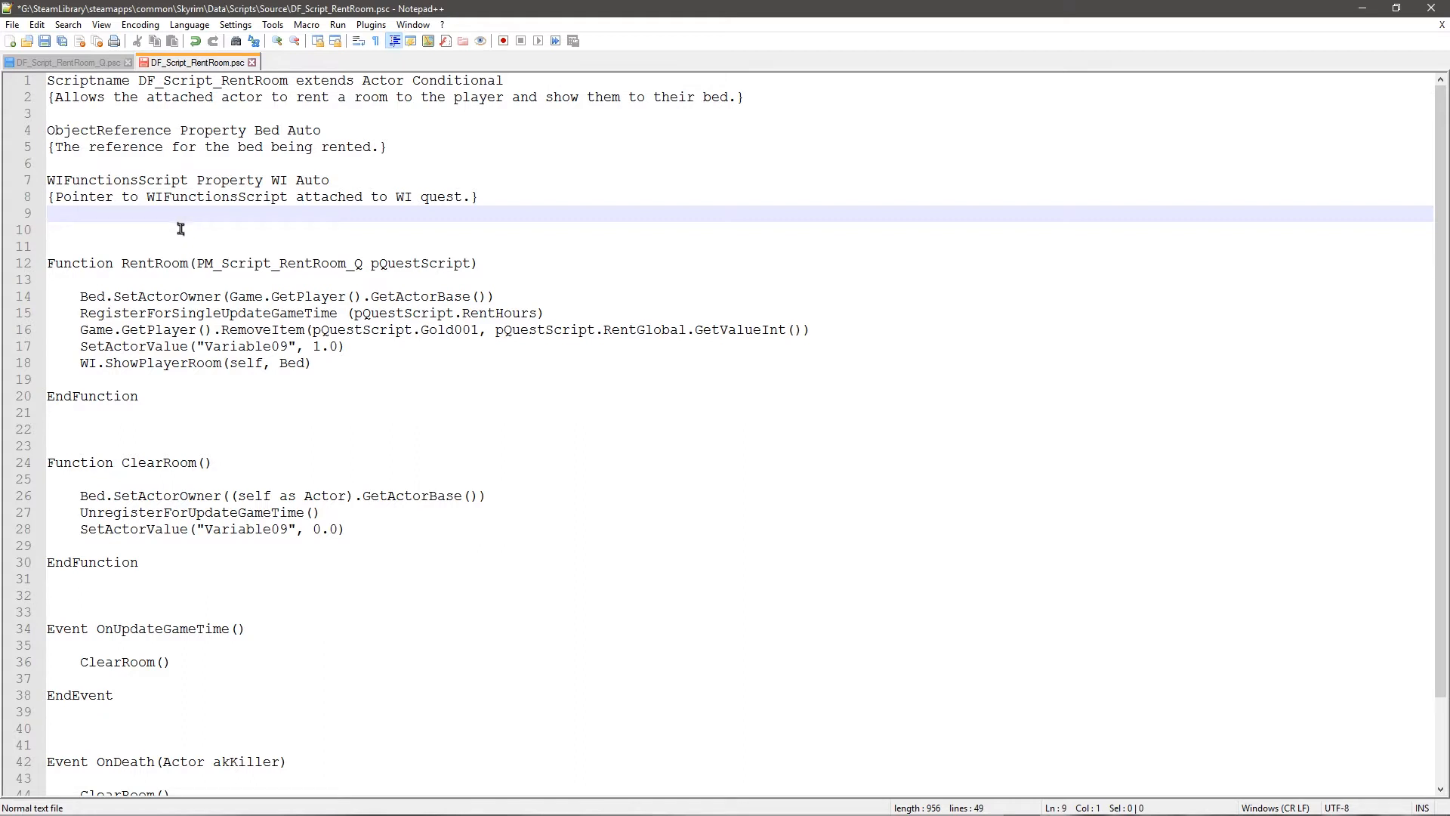
pyautogui.click(154, 202)
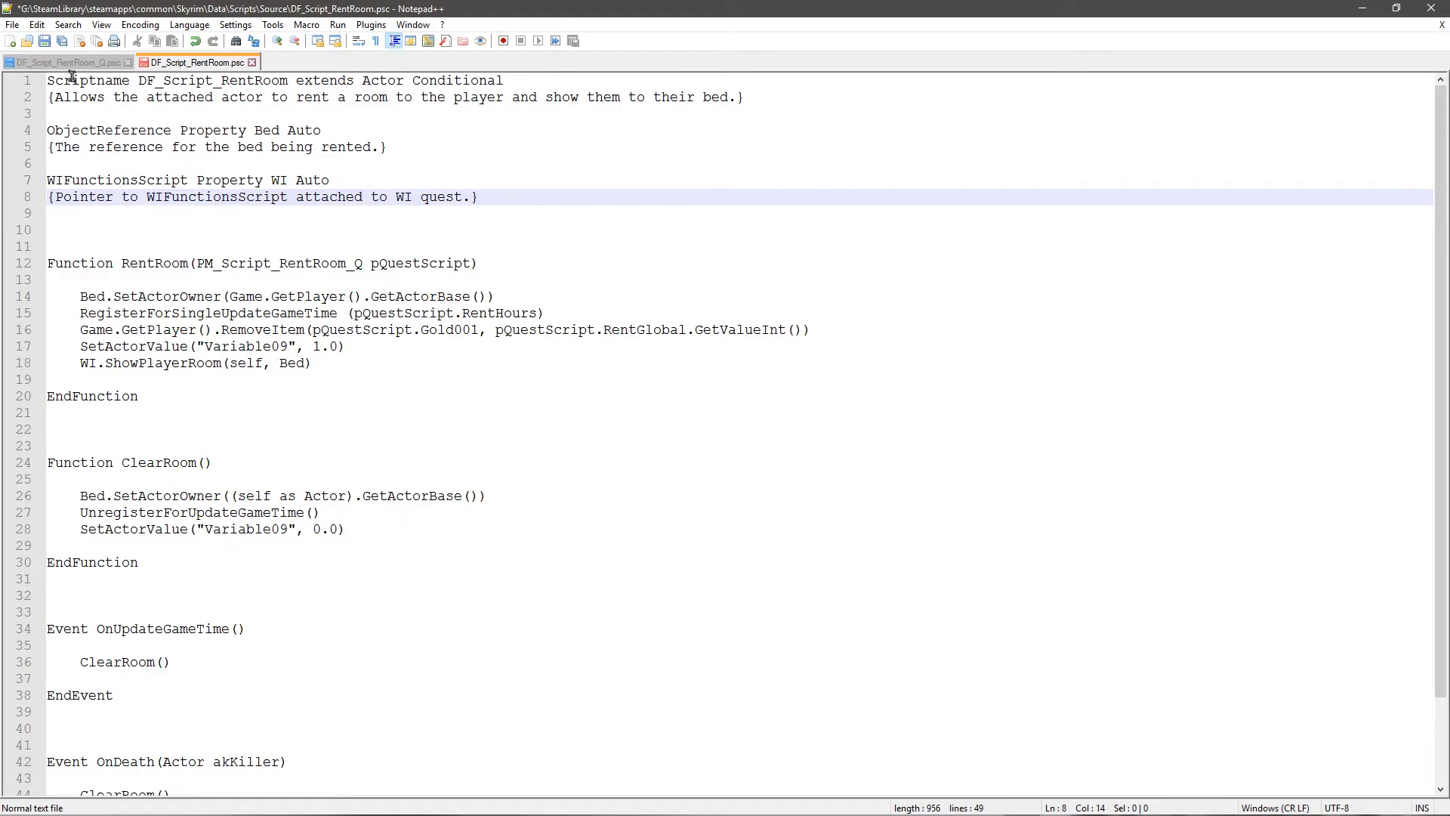
pyautogui.click(115, 65)
pyautogui.click(185, 65)
# Step: Change the RentRoom function's parameter type on line 12 to DF_Script_RentRoom_Q and save the script
pyautogui.click(154, 265)
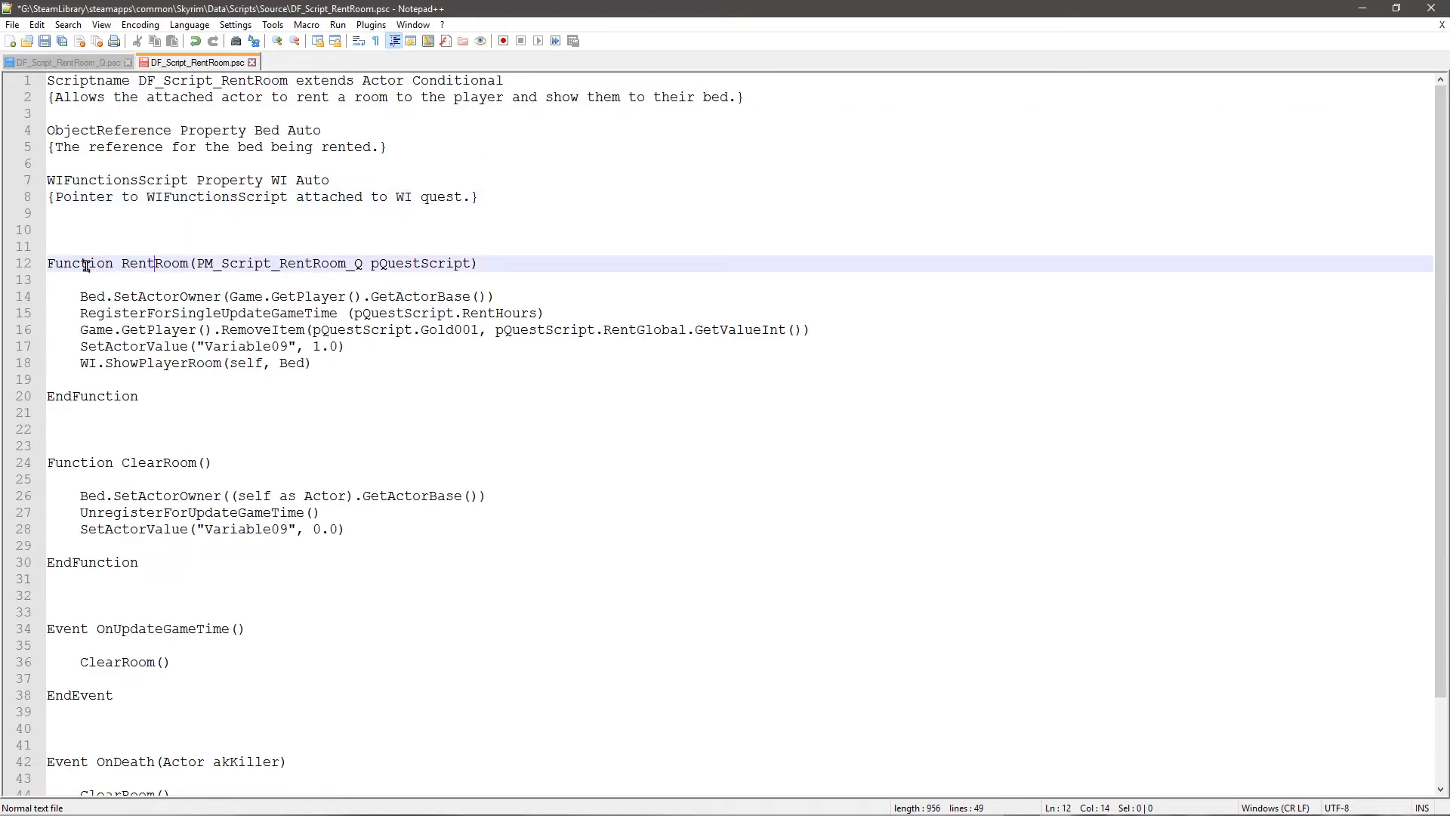
pyautogui.click(203, 265)
pyautogui.moveTo(197, 266); pyautogui.dragTo(366, 270)
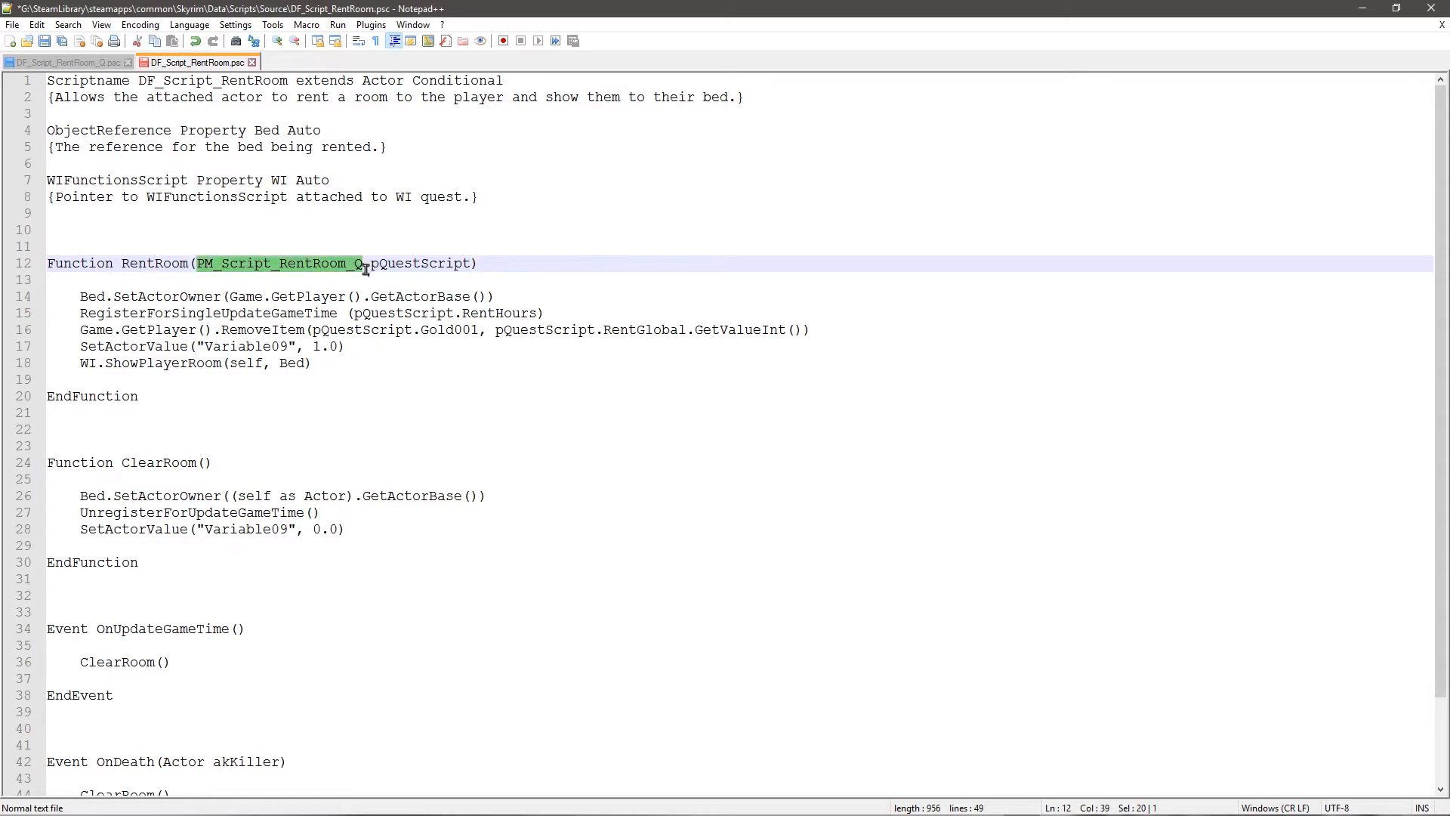
pyautogui.click(309, 266)
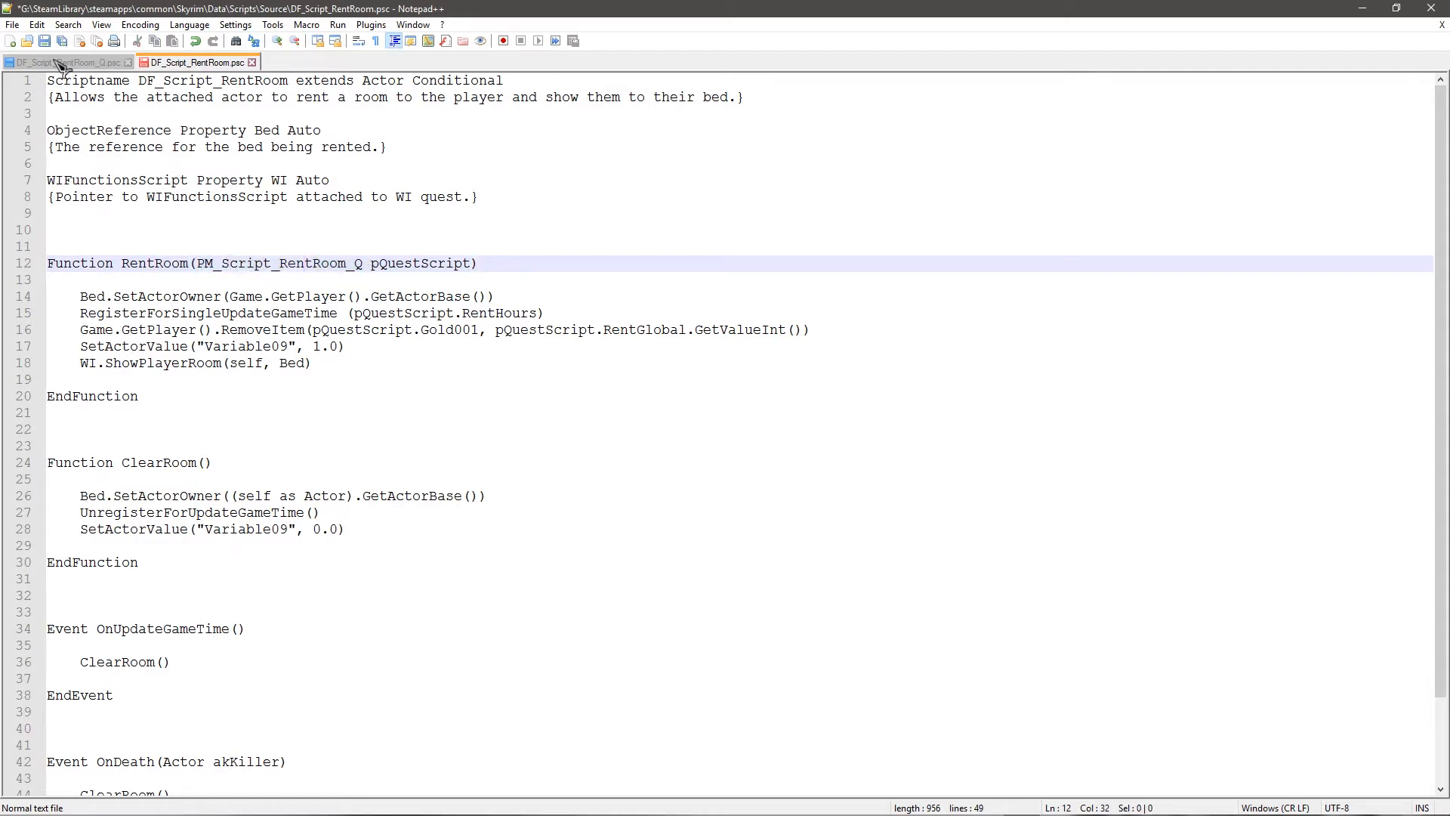
pyautogui.press('BackSpace')
pyautogui.press('BackSpace')
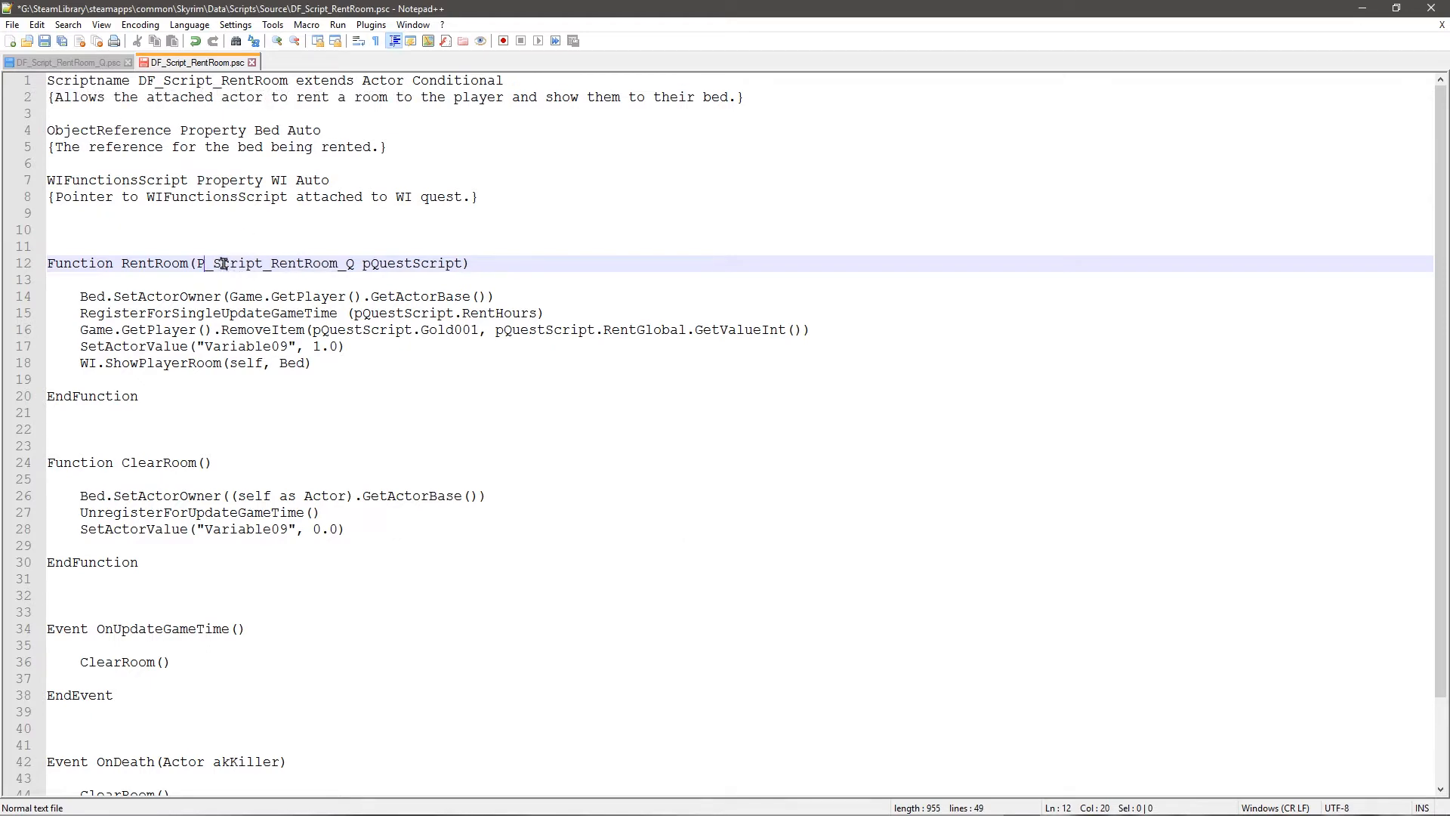
pyautogui.write('DF')
pyautogui.click(299, 237)
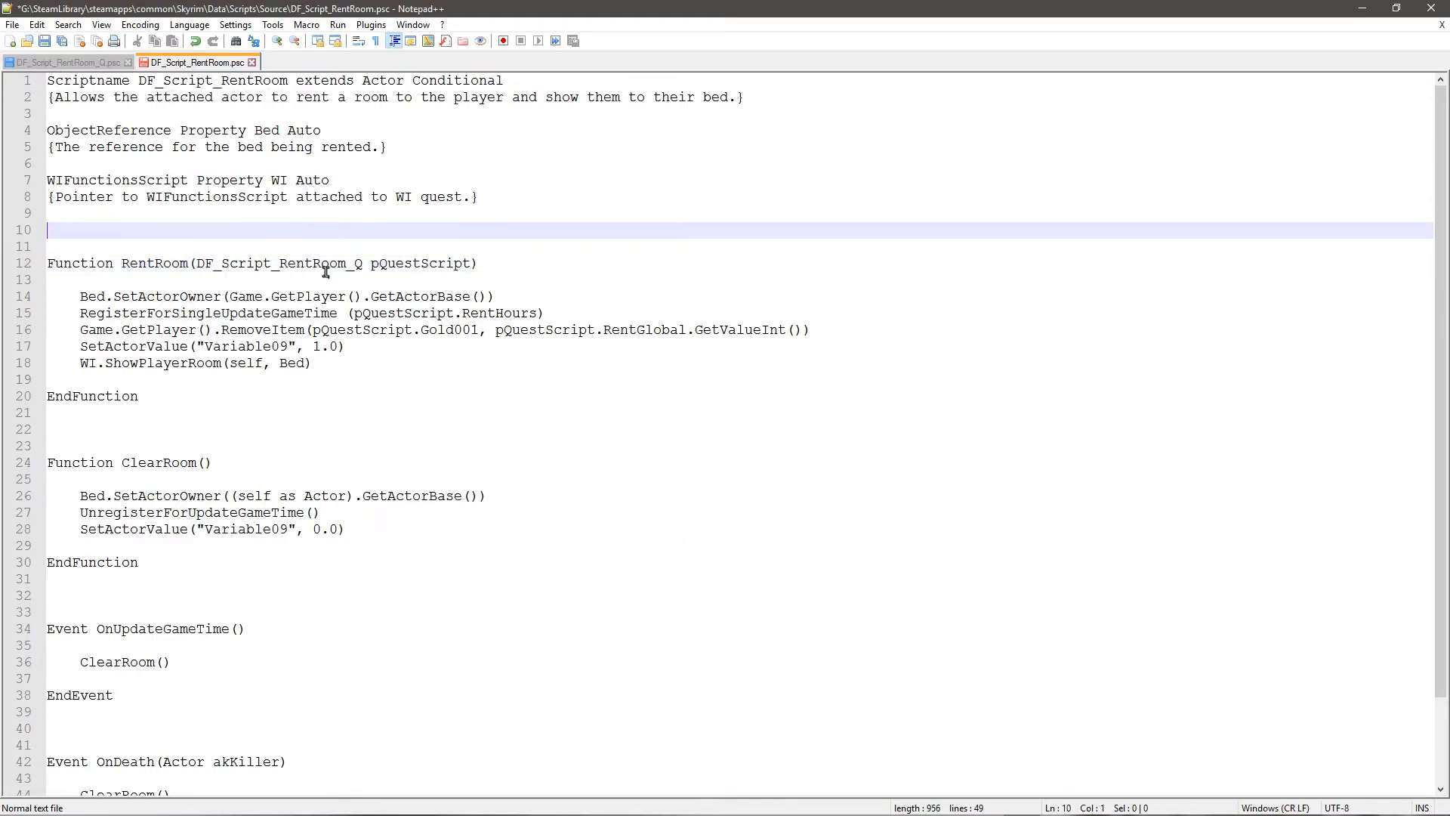
pyautogui.scroll(-2, 321, 297)
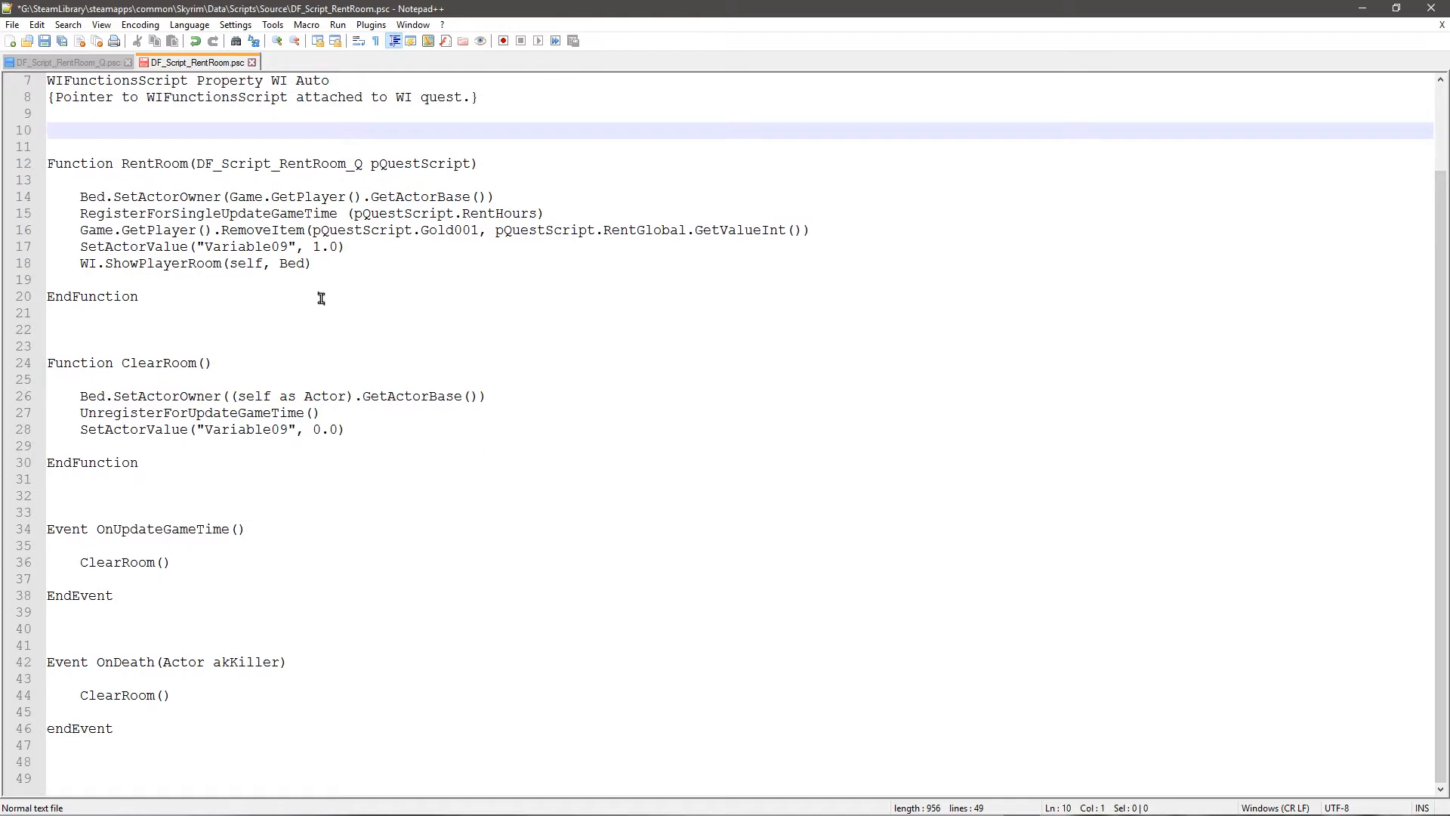
pyautogui.scroll(2, 321, 298)
pyautogui.click(44, 41)
pyautogui.click(61, 63)
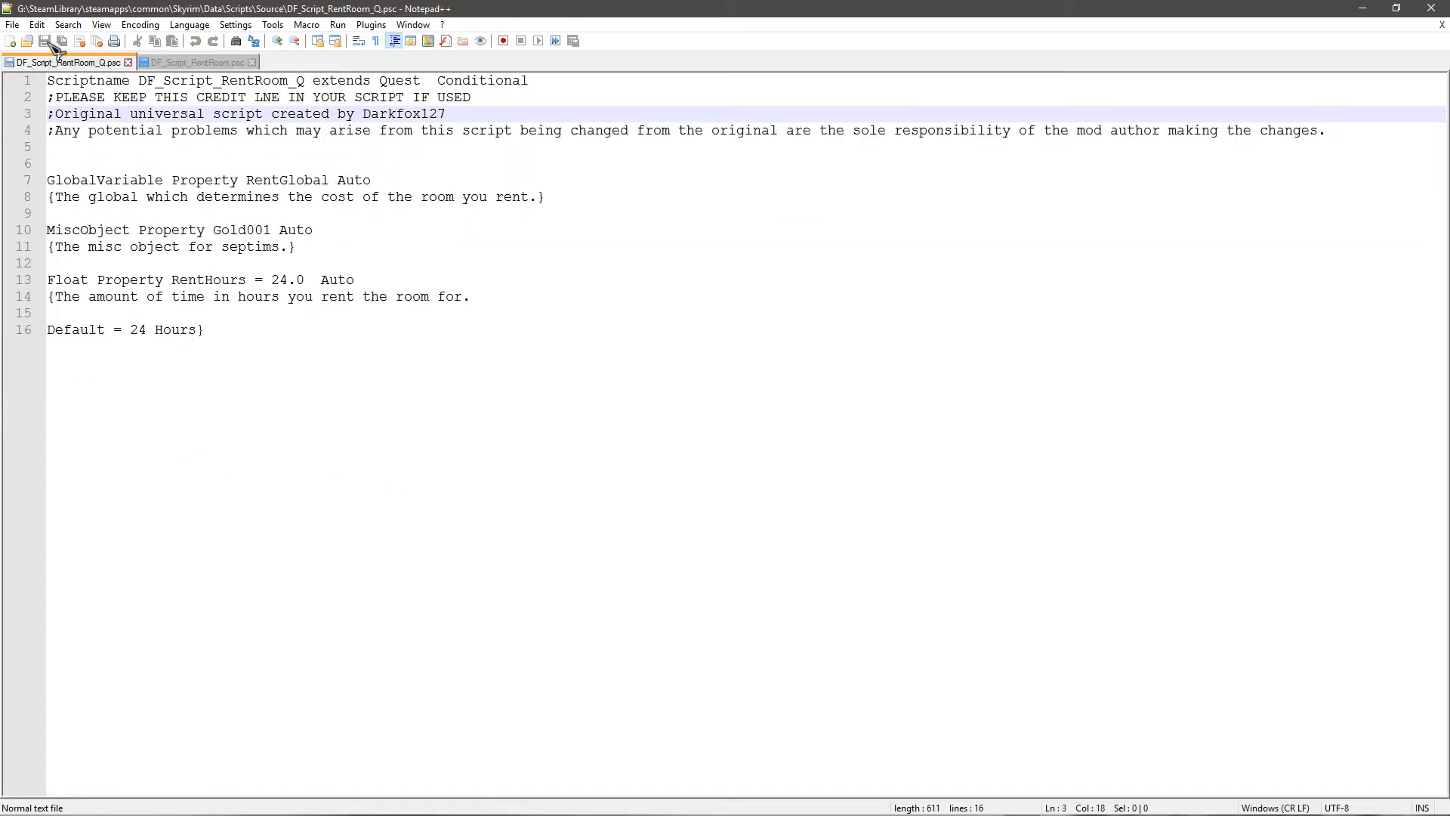
pyautogui.click(145, 134)
pyautogui.click(191, 144)
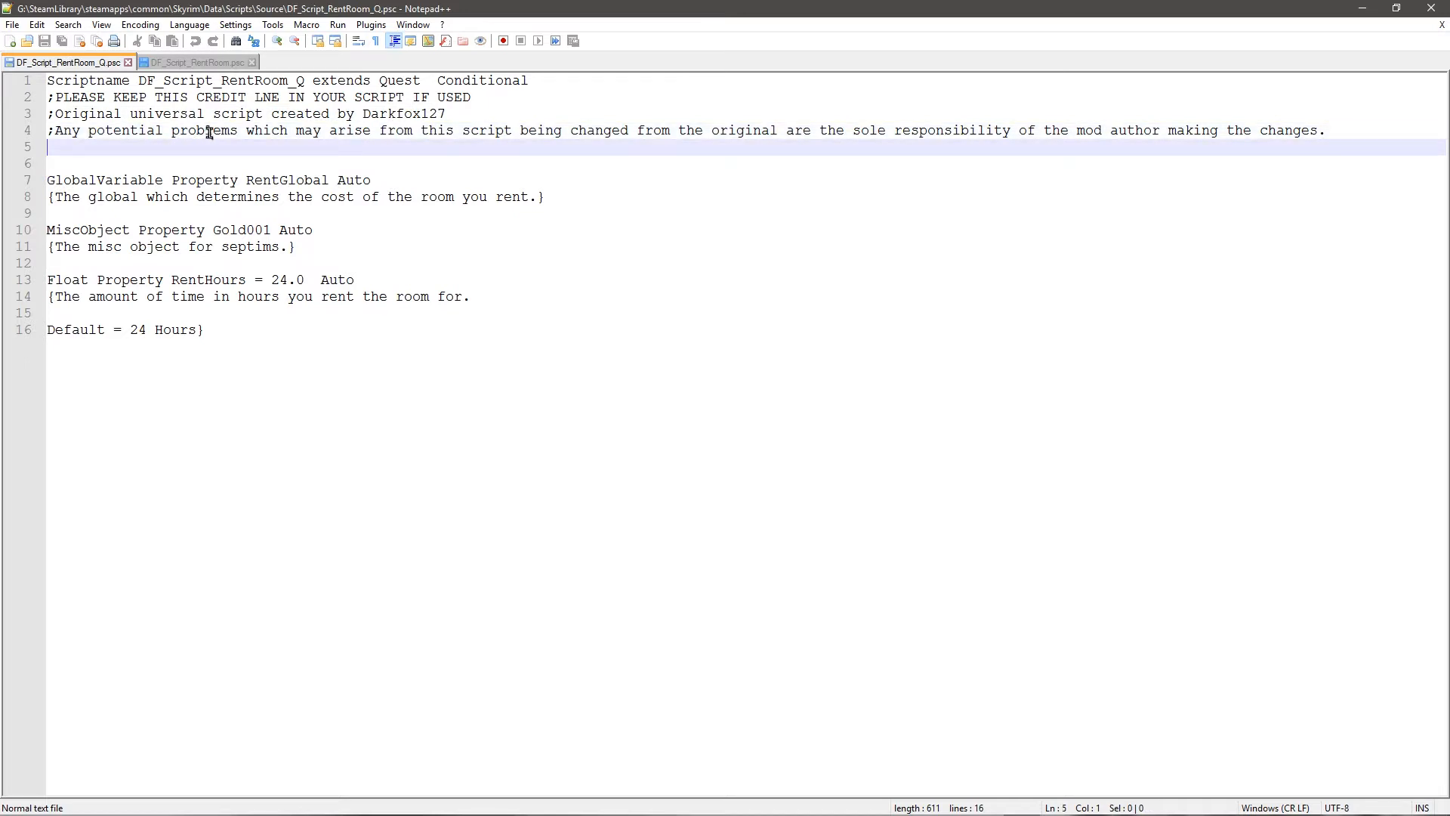
pyautogui.click(209, 132)
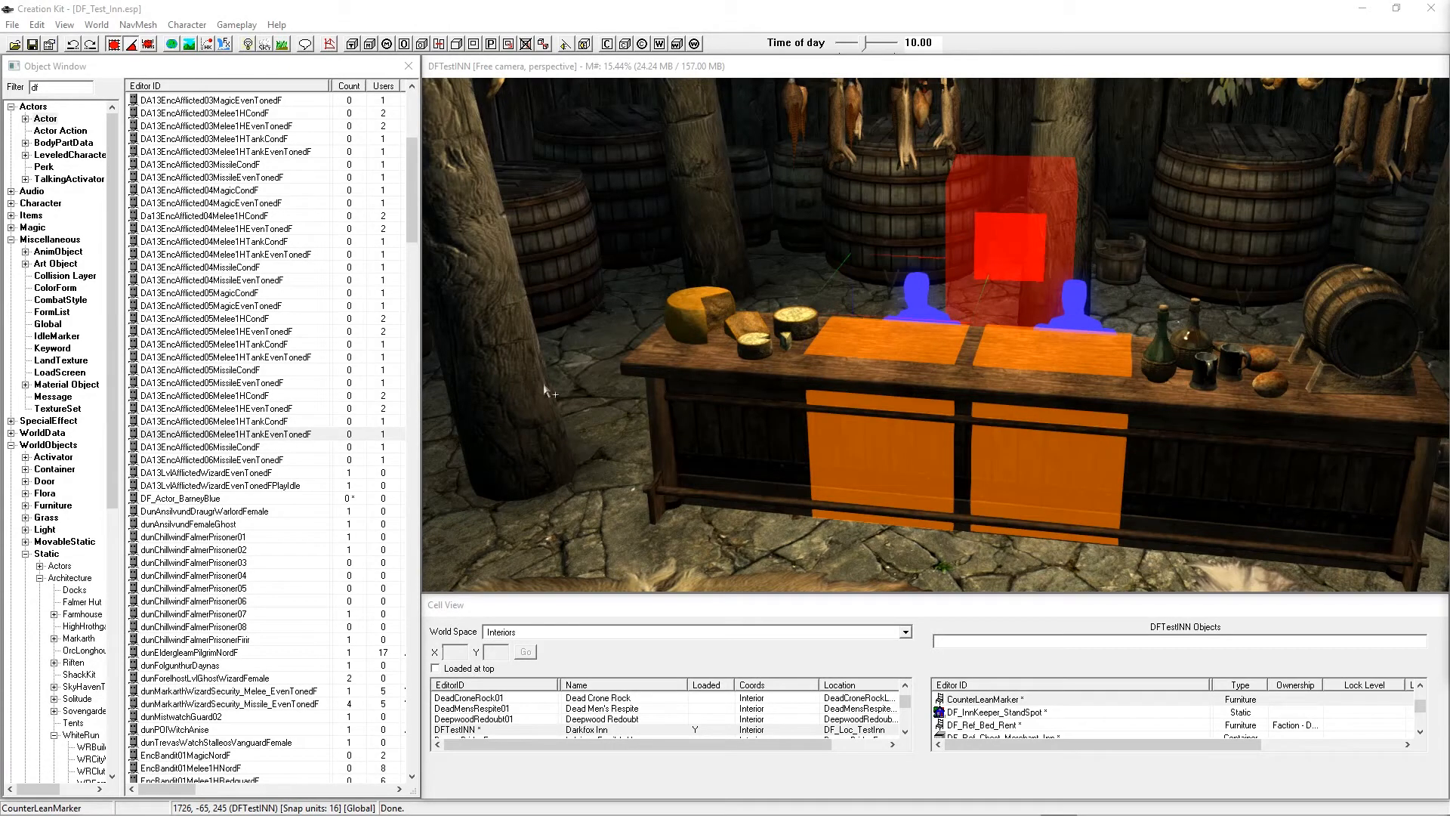
# Step: In Creation Kit, place the DF_Actor_BarneyBlue actor behind the bar counter in the DFTestINN cell, facing the counter
pyautogui.moveTo(182, 500); pyautogui.dragTo(240, 502)
pyautogui.moveTo(599, 530); pyautogui.dragTo(605, 468)
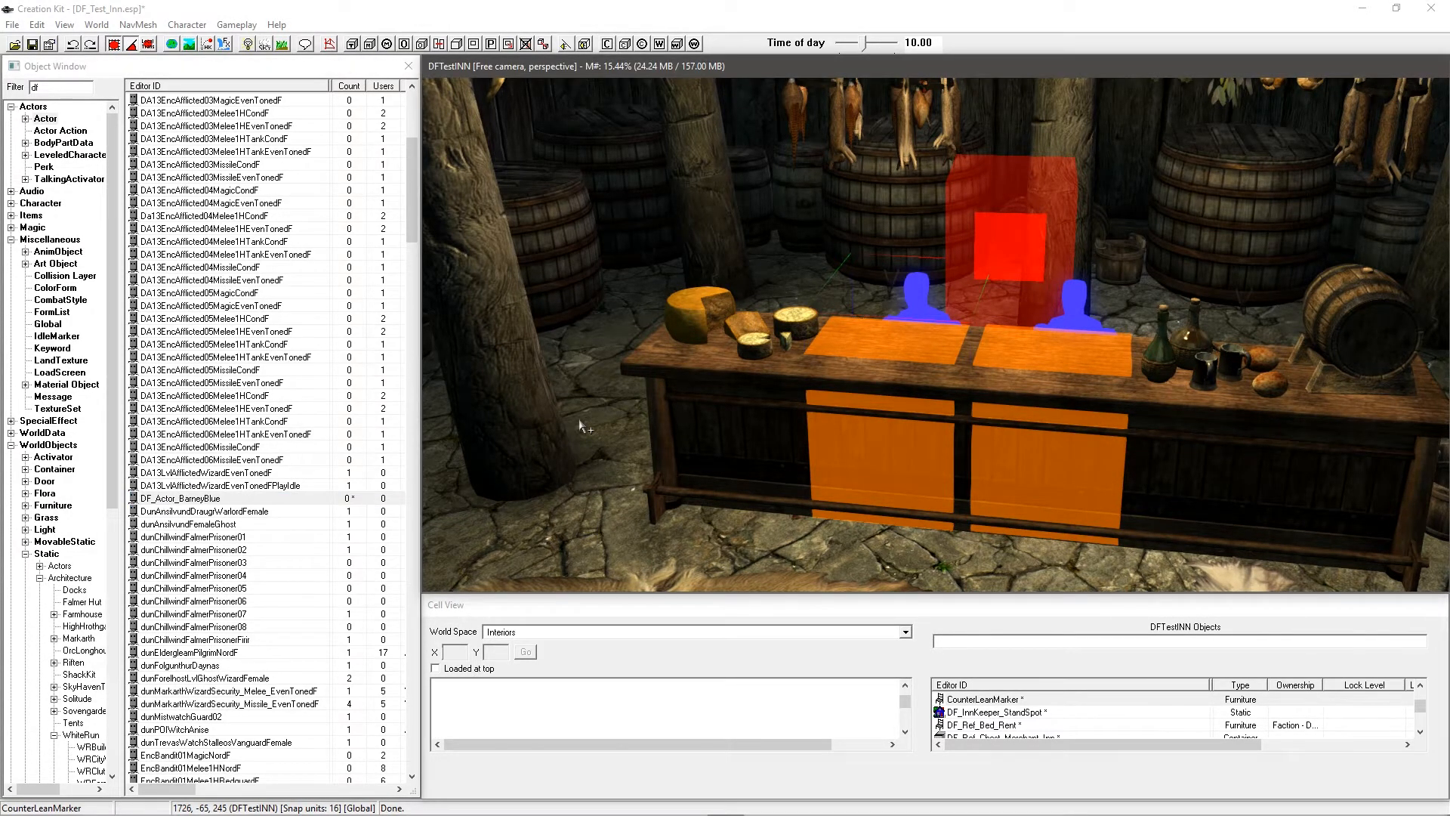
pyautogui.moveTo(586, 383); pyautogui.dragTo(759, 223)
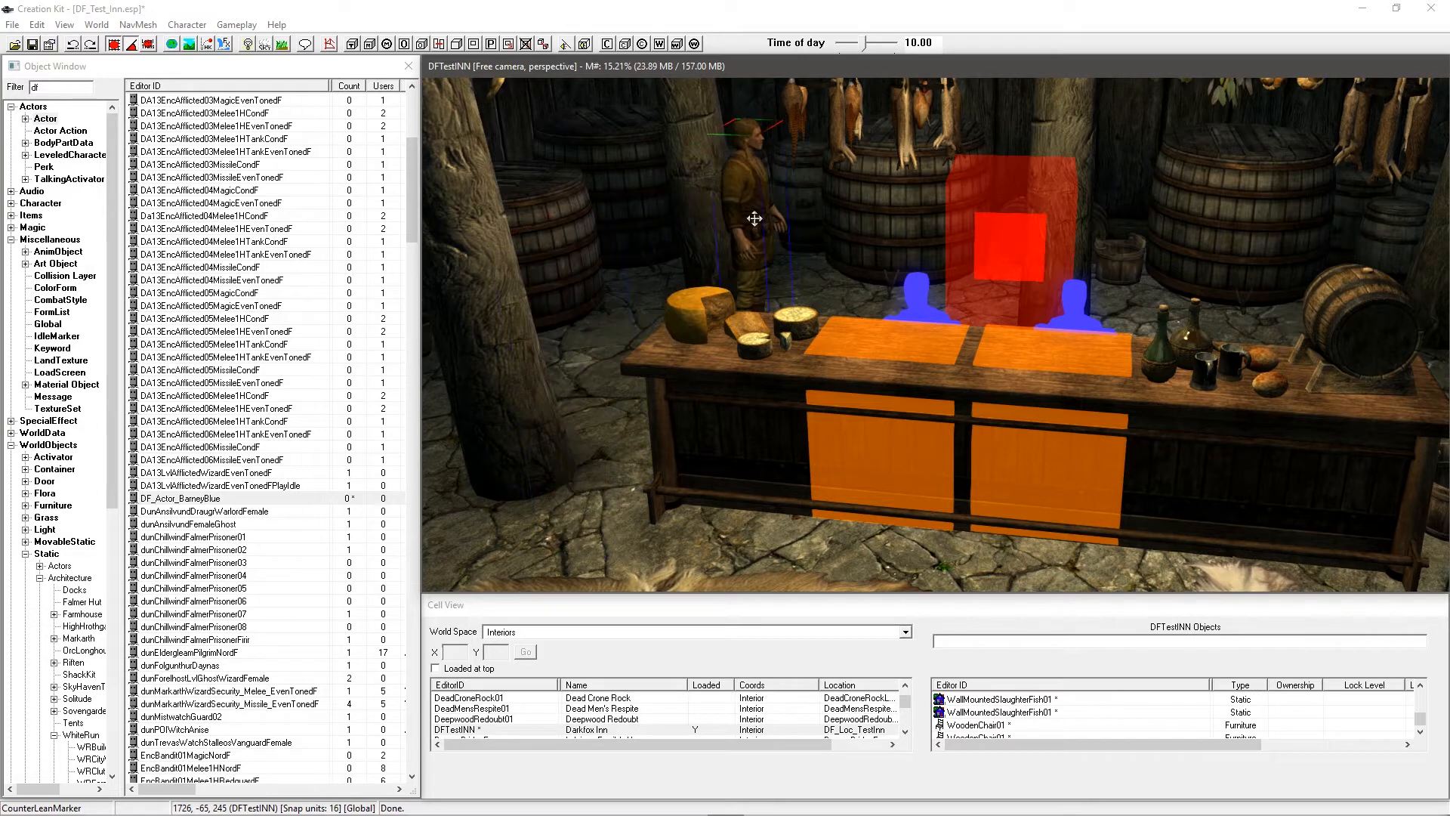
pyautogui.scroll(4, 787, 219)
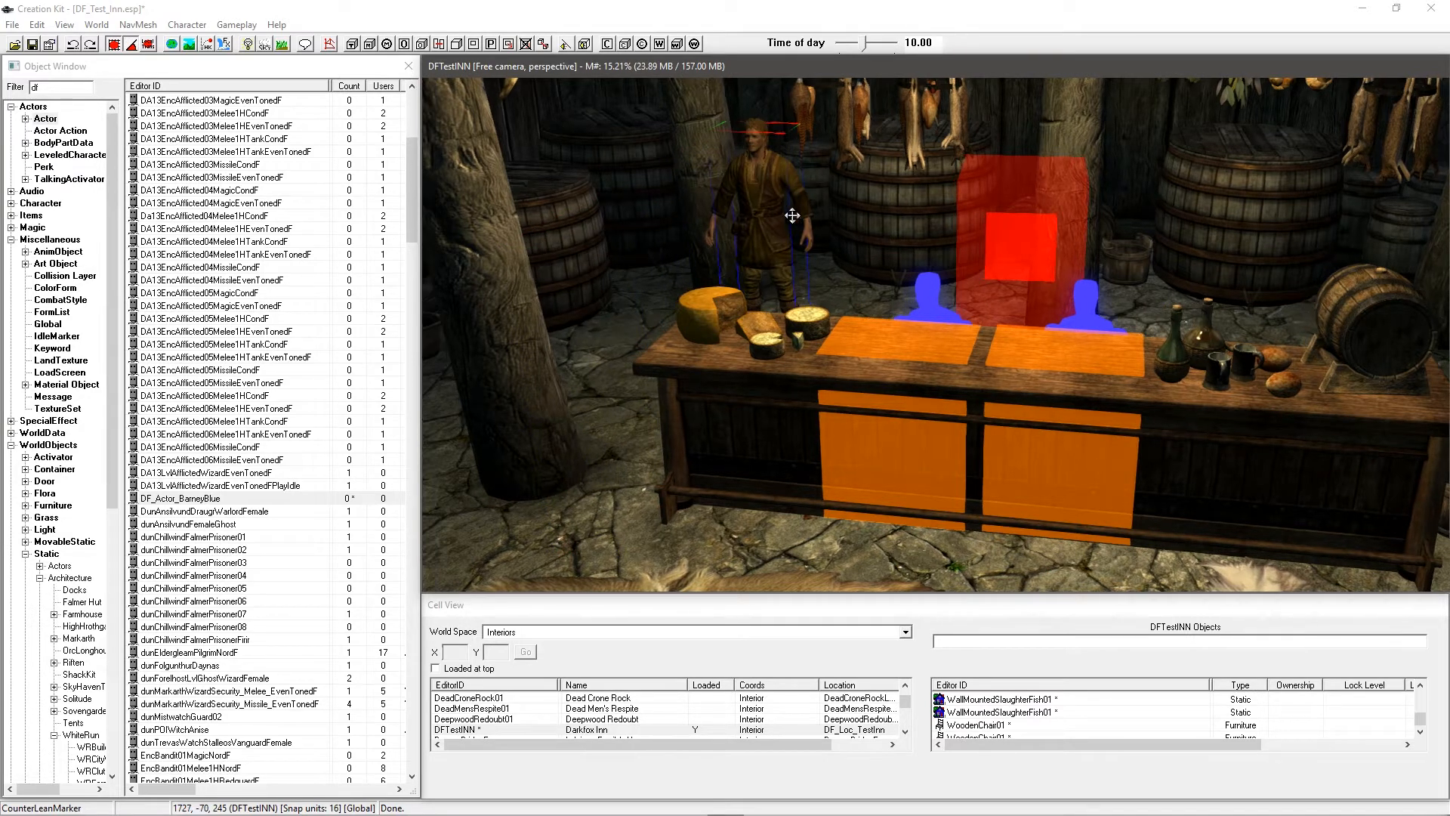
# Step: Open the Papyrus Manager and locate the DF_Script_RentRoom scripts using the filter *rent*
pyautogui.click(304, 218)
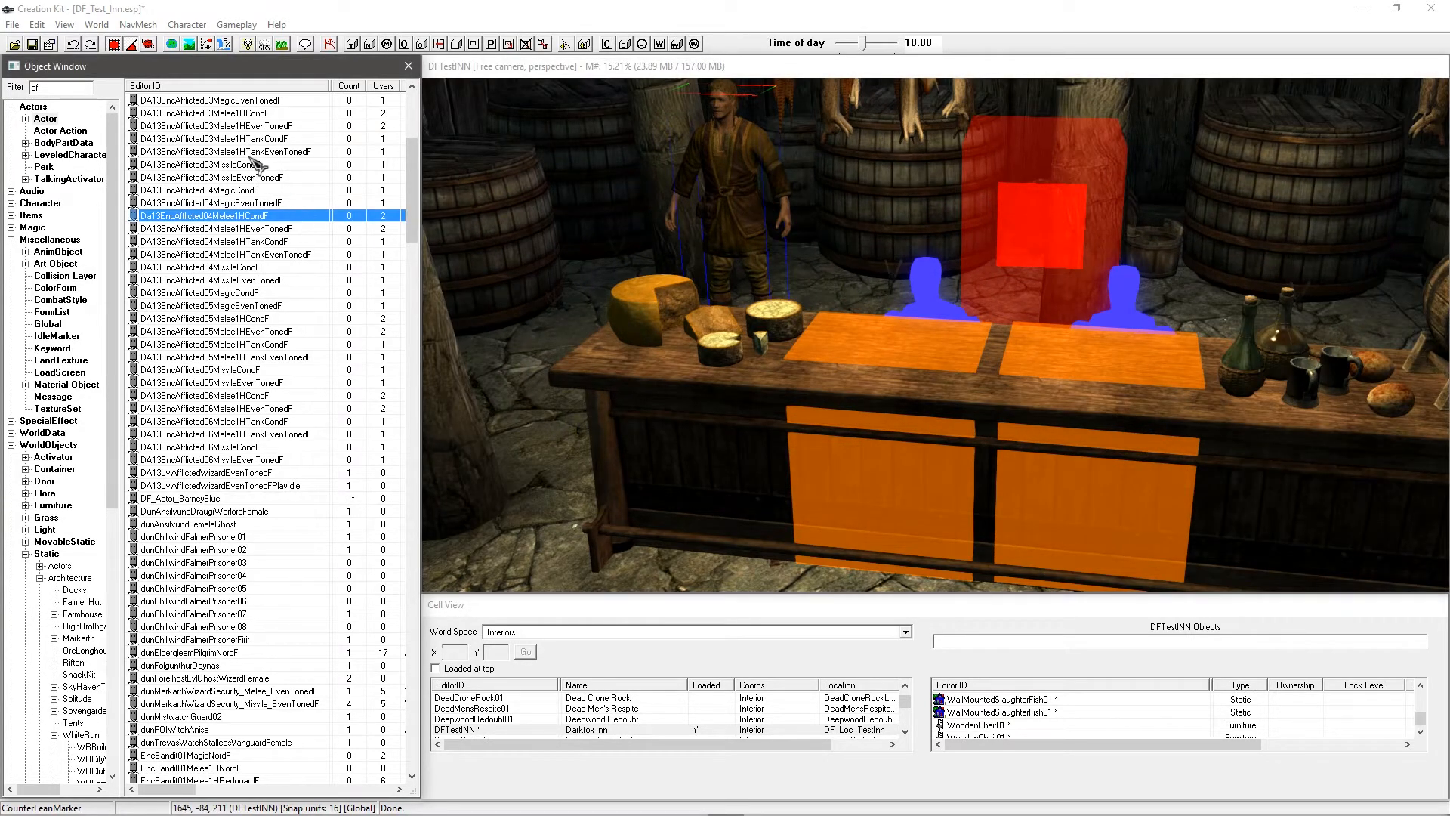
pyautogui.click(238, 25)
pyautogui.click(278, 64)
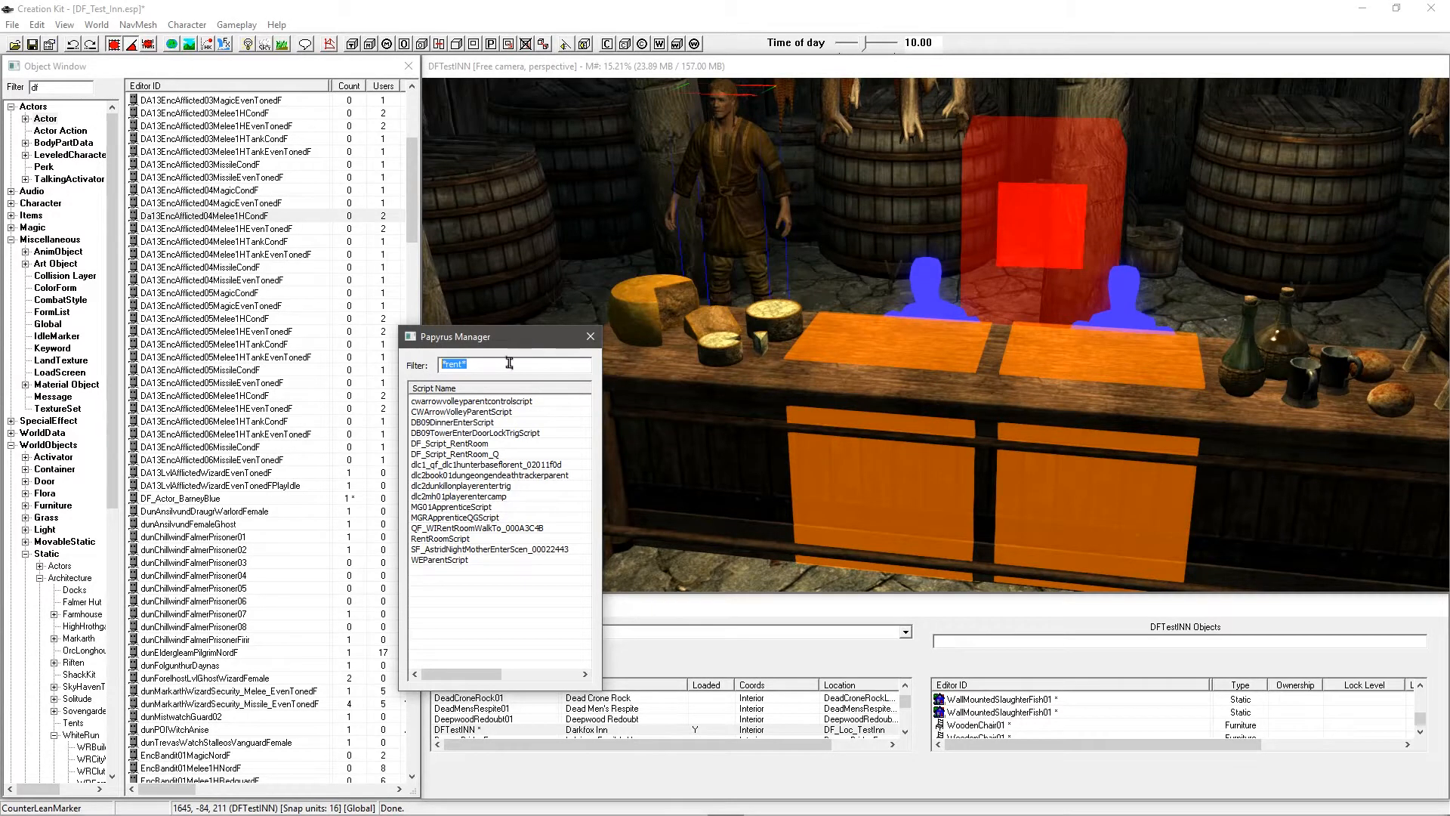
pyautogui.click(457, 445)
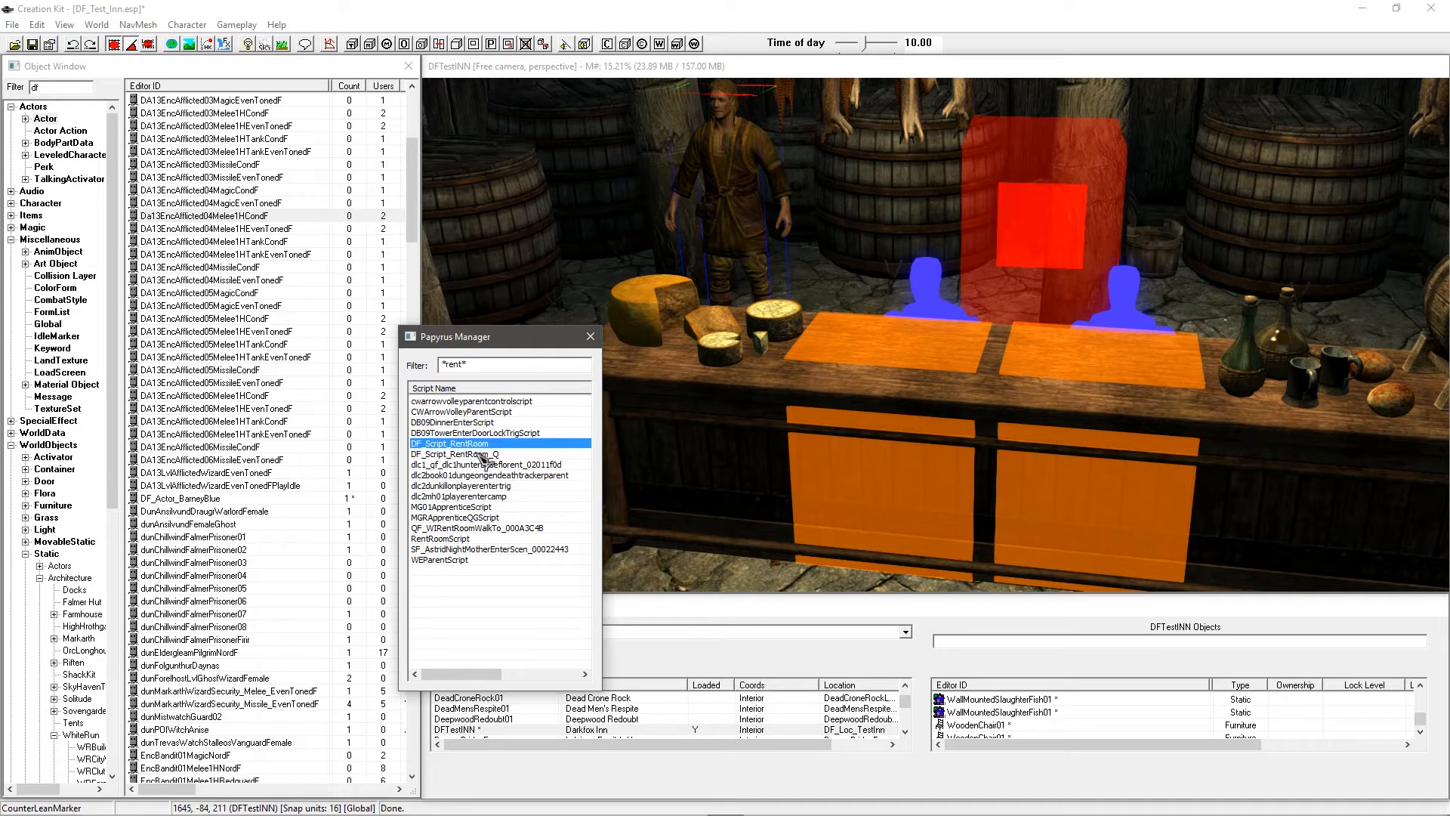
pyautogui.moveTo(472, 366); pyautogui.dragTo(446, 365)
pyautogui.click(478, 369)
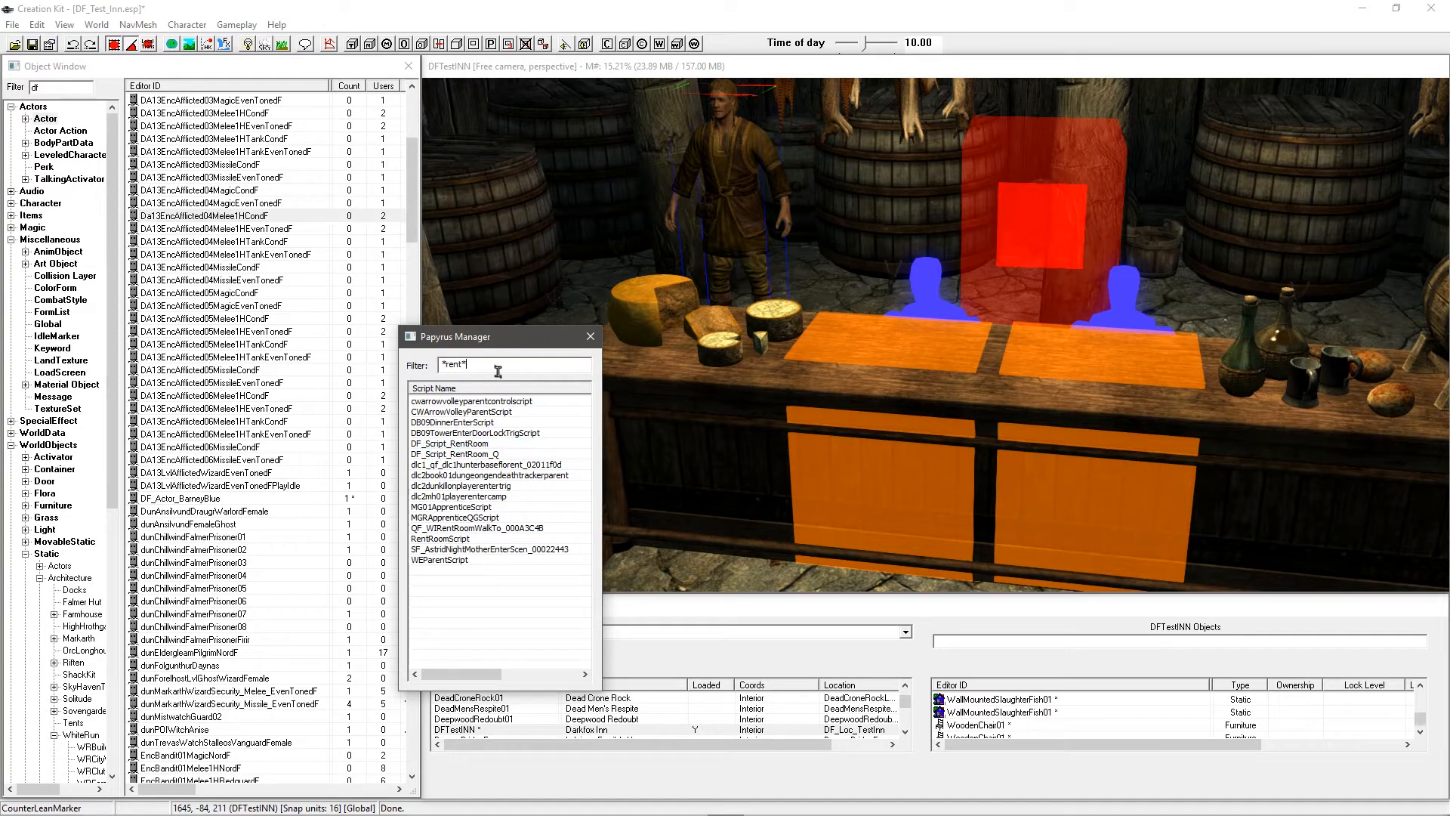
pyautogui.click(471, 457)
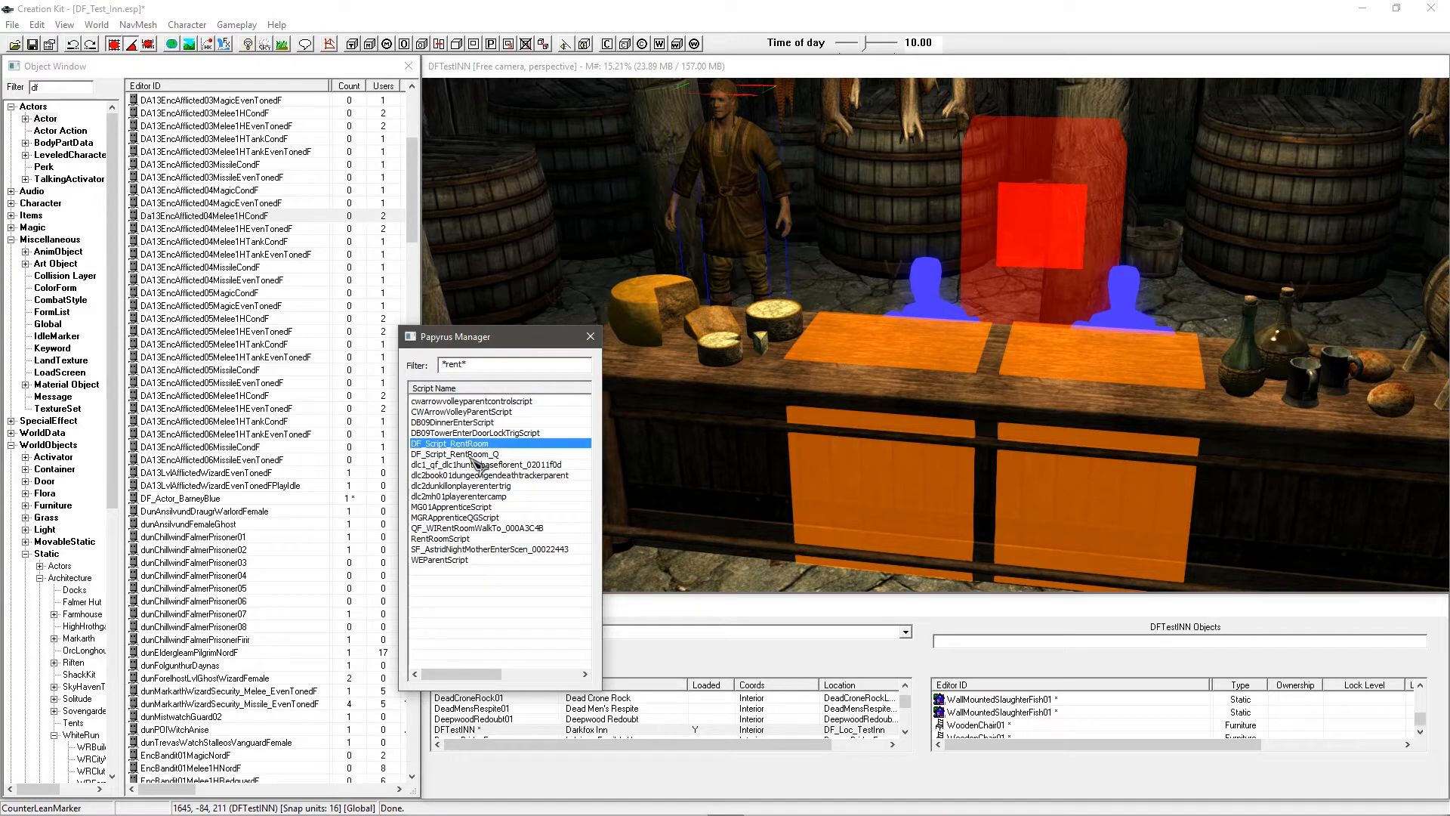
# Step: Compile the DF_Script_RentRoom_Q script in the Papyrus Manager
pyautogui.click(469, 455)
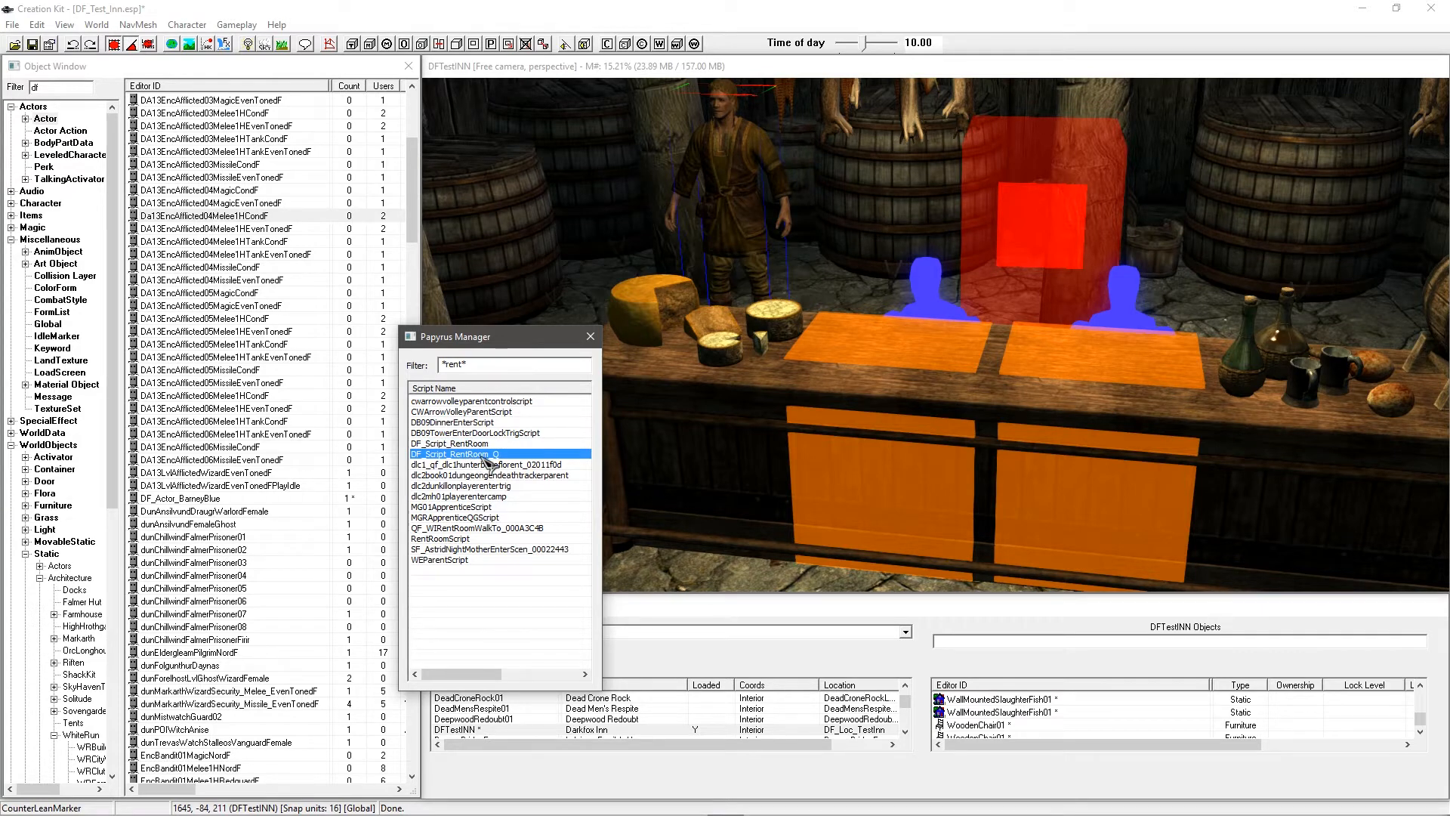
pyautogui.rightClick(480, 457)
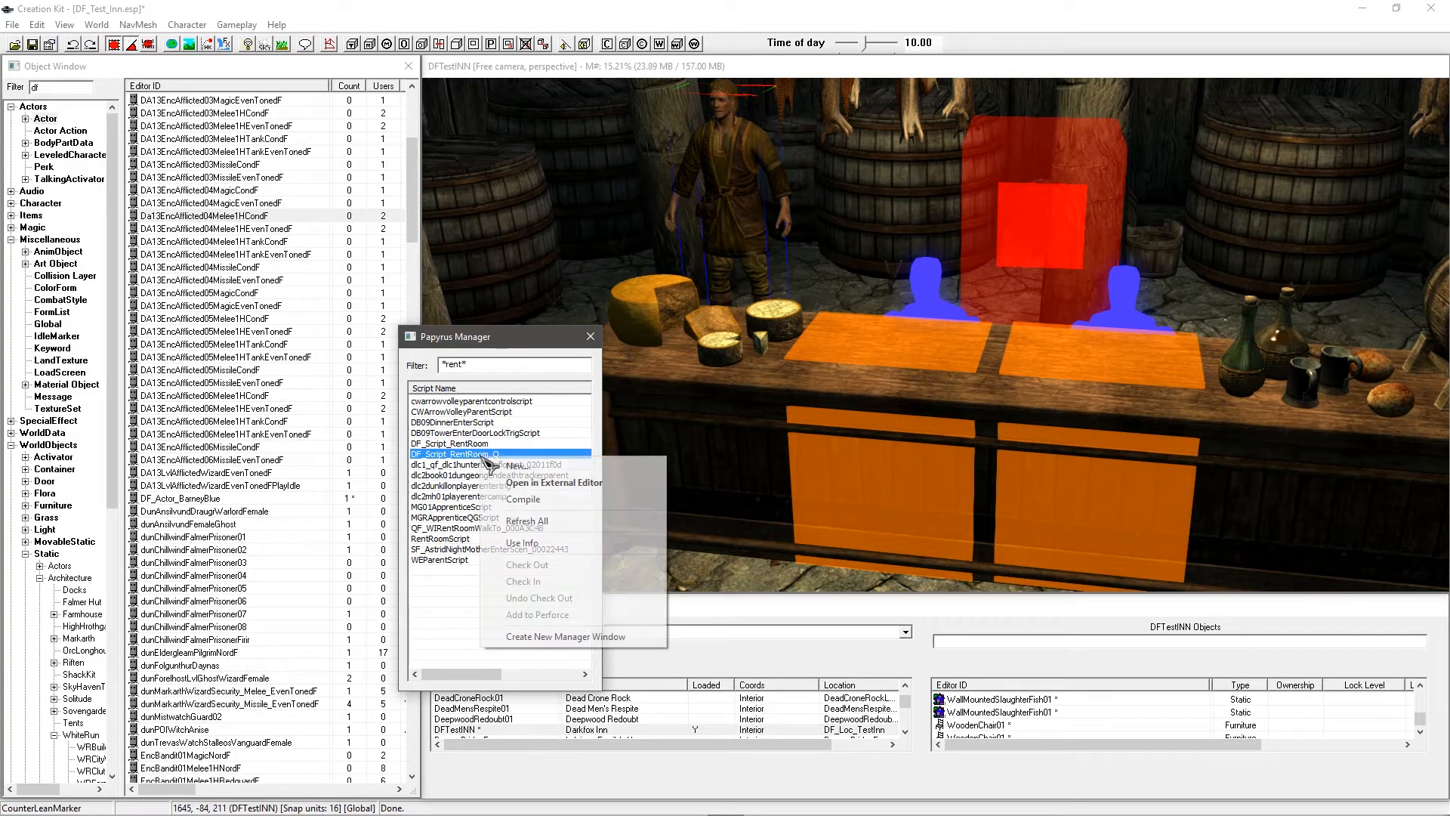
pyautogui.click(539, 500)
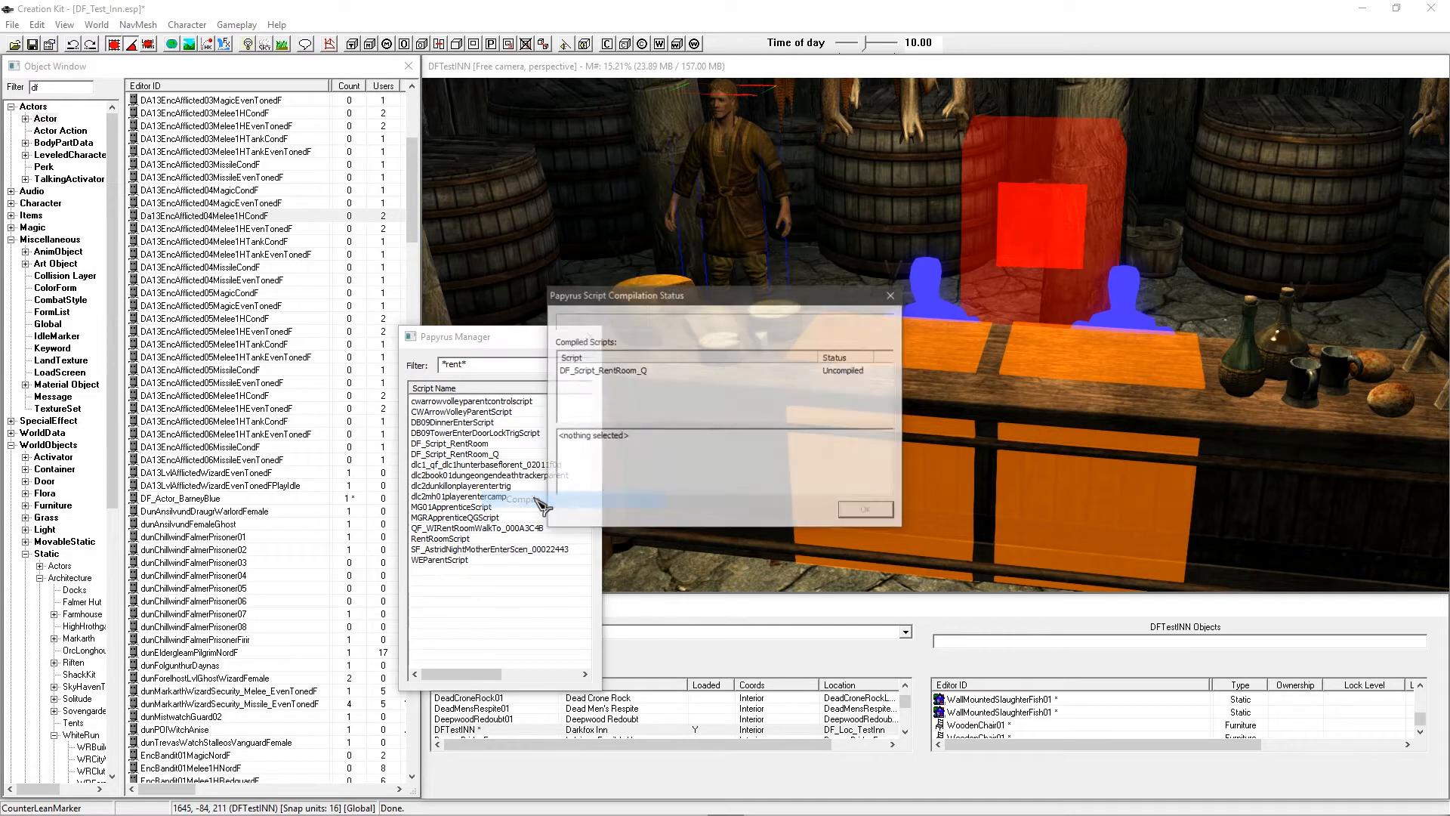
# Step: Compile the DF_Script_RentRoom script and close the Papyrus Manager
pyautogui.click(468, 443)
pyautogui.rightClick(485, 444)
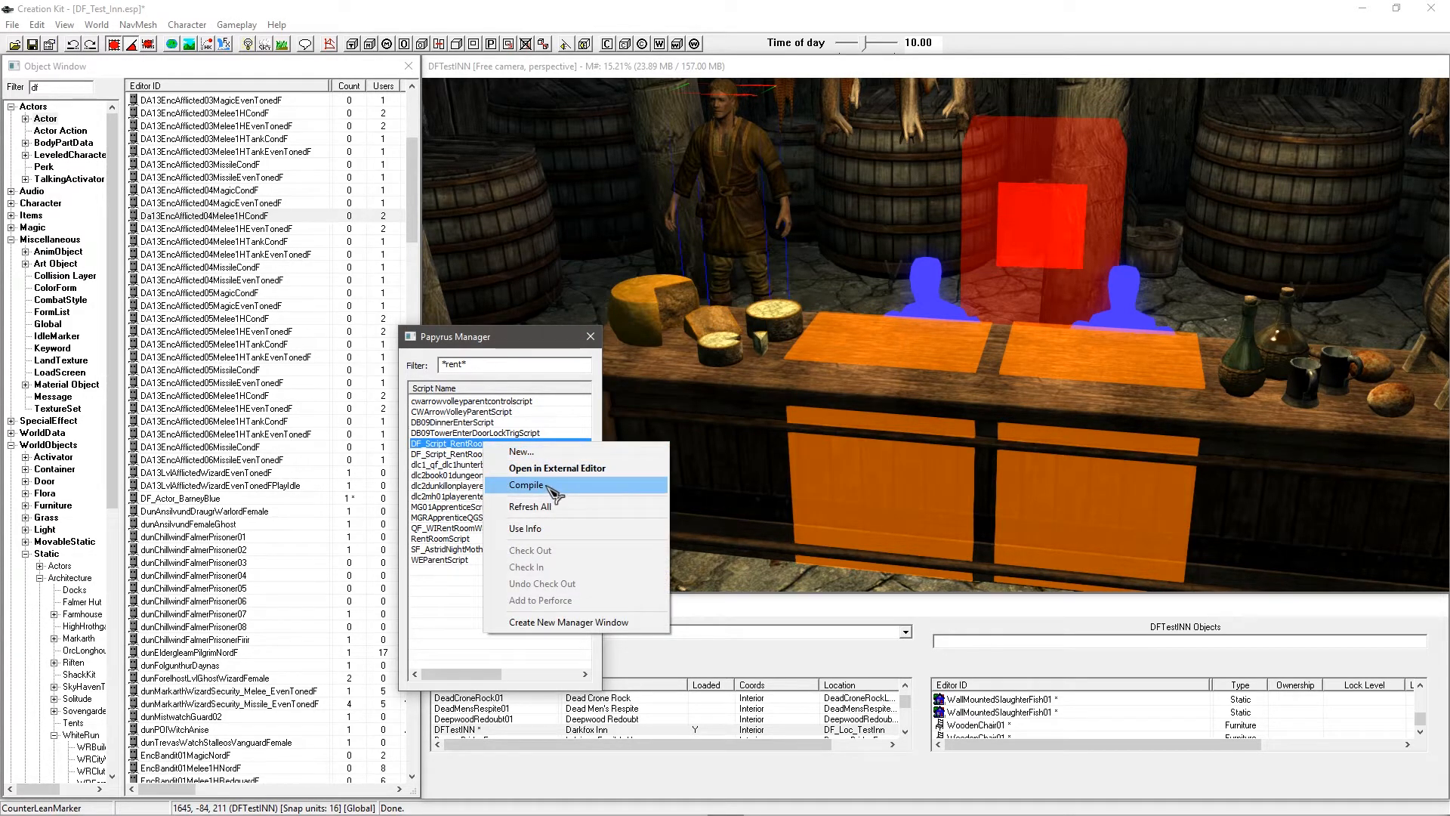
pyautogui.click(547, 485)
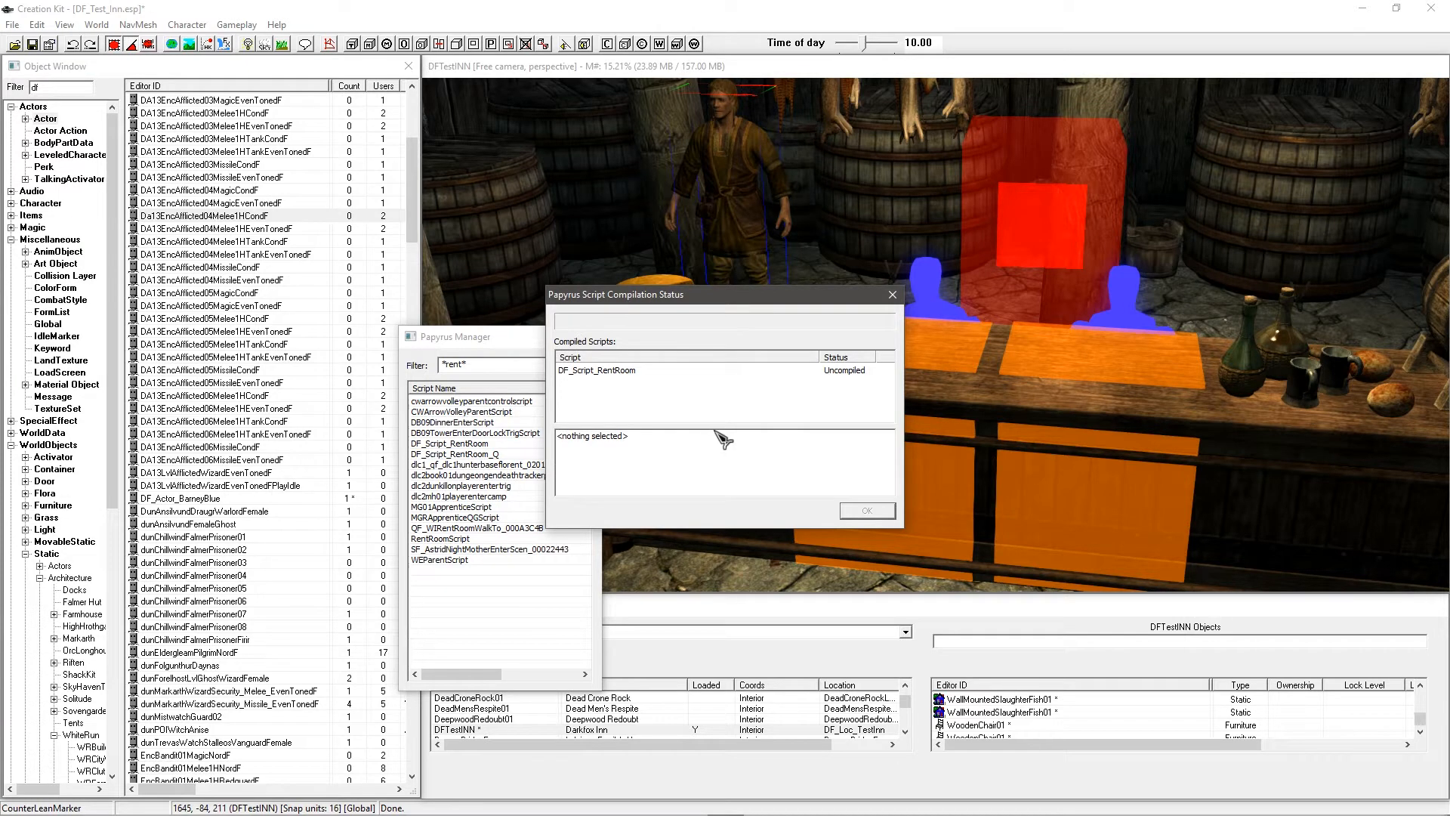
pyautogui.click(463, 454)
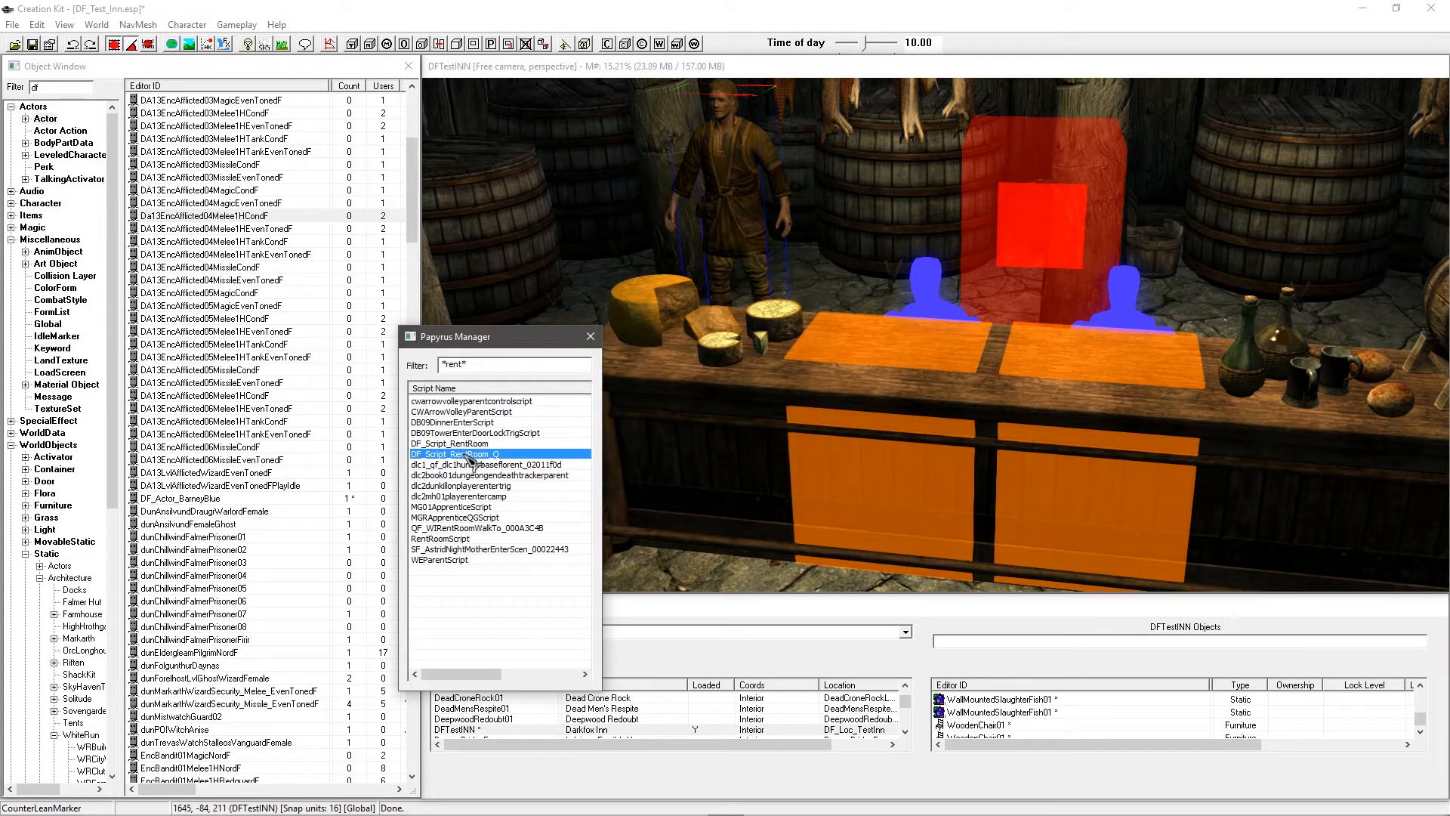
pyautogui.click(472, 444)
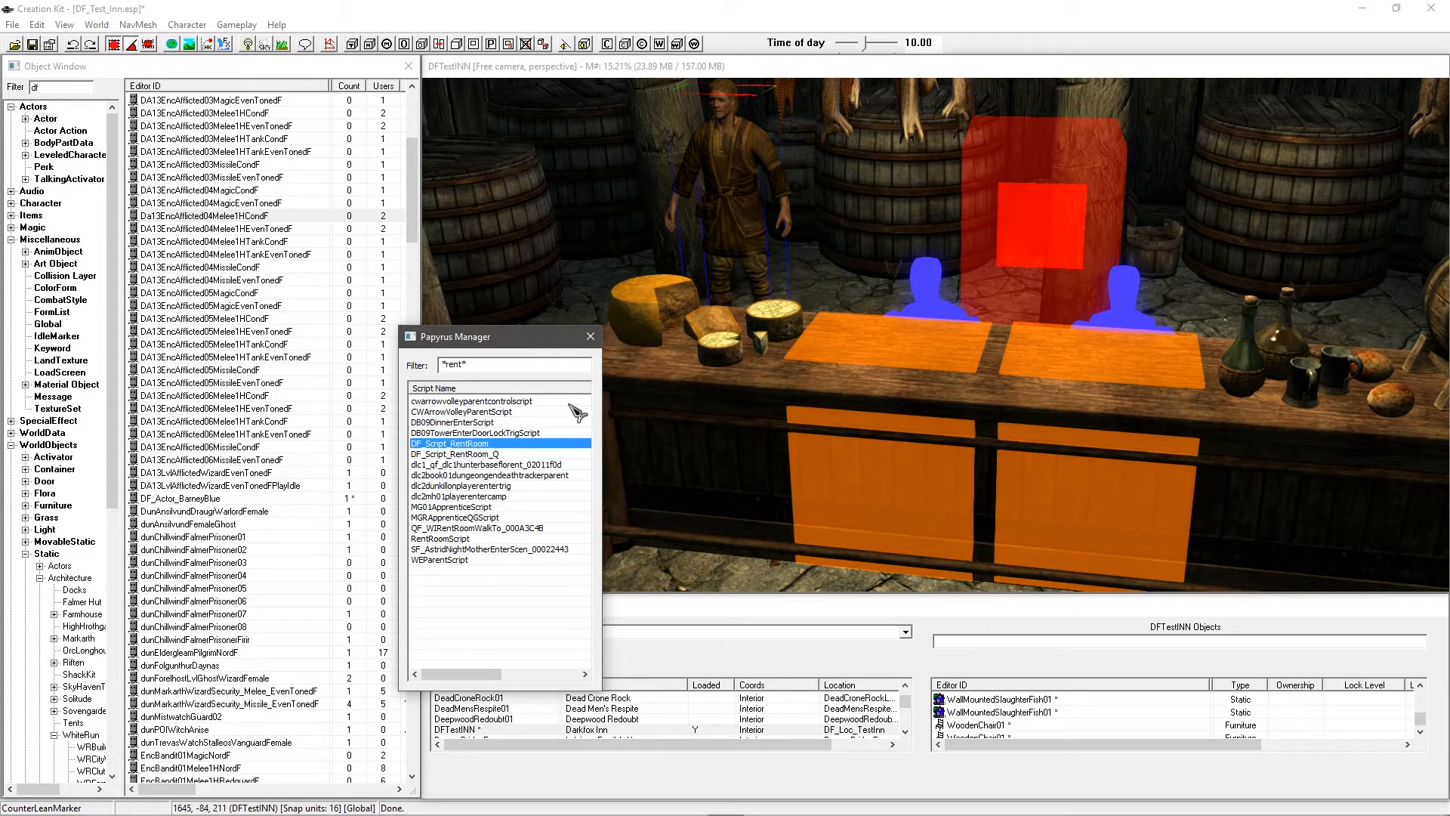
pyautogui.click(591, 336)
pyautogui.click(337, 266)
pyautogui.click(259, 217)
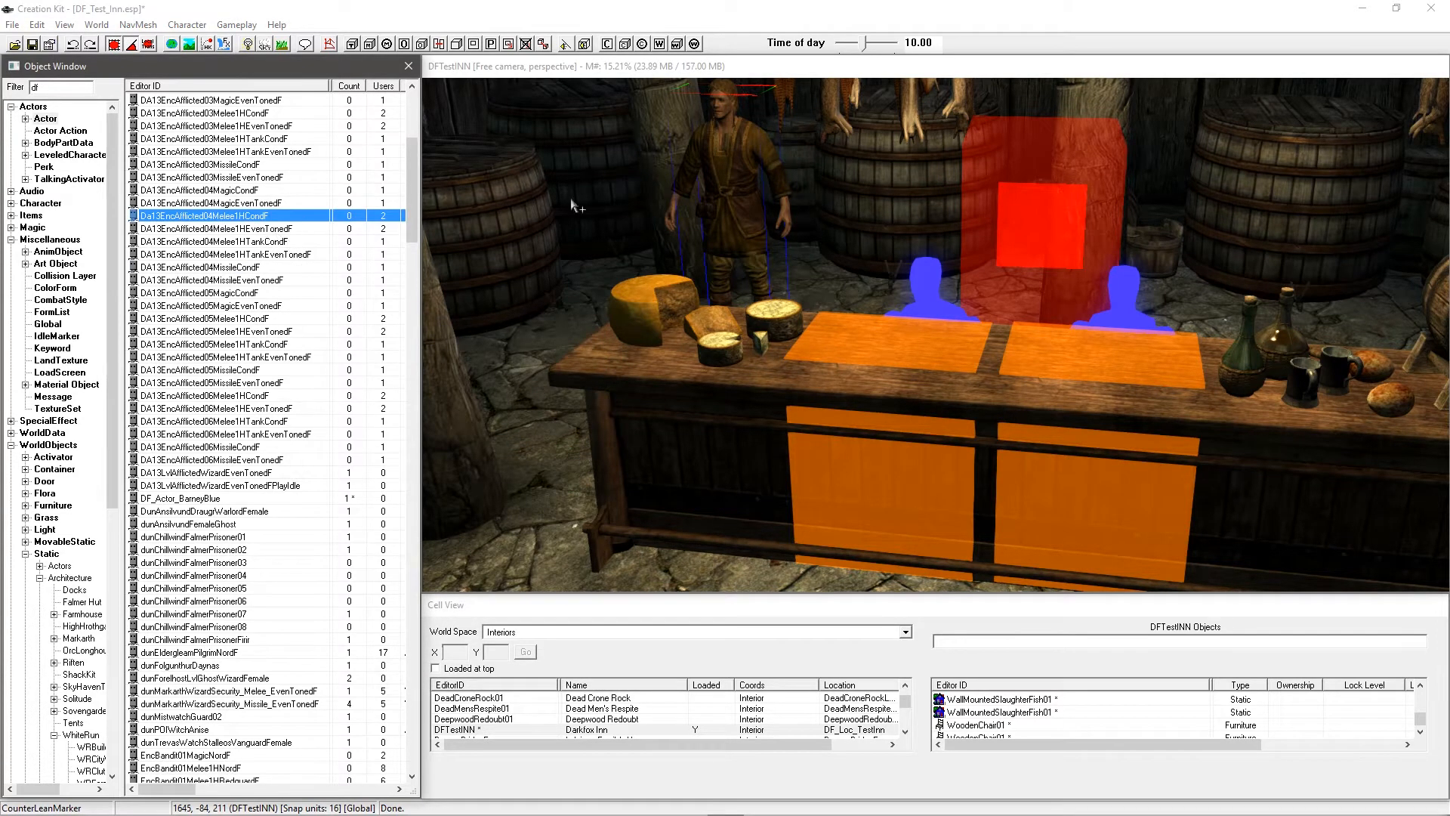
# Step: Open the base actor of the placed DF_Actor_BarneyBlue reference and remove RentRoomScript from it
pyautogui.doubleClick(708, 176)
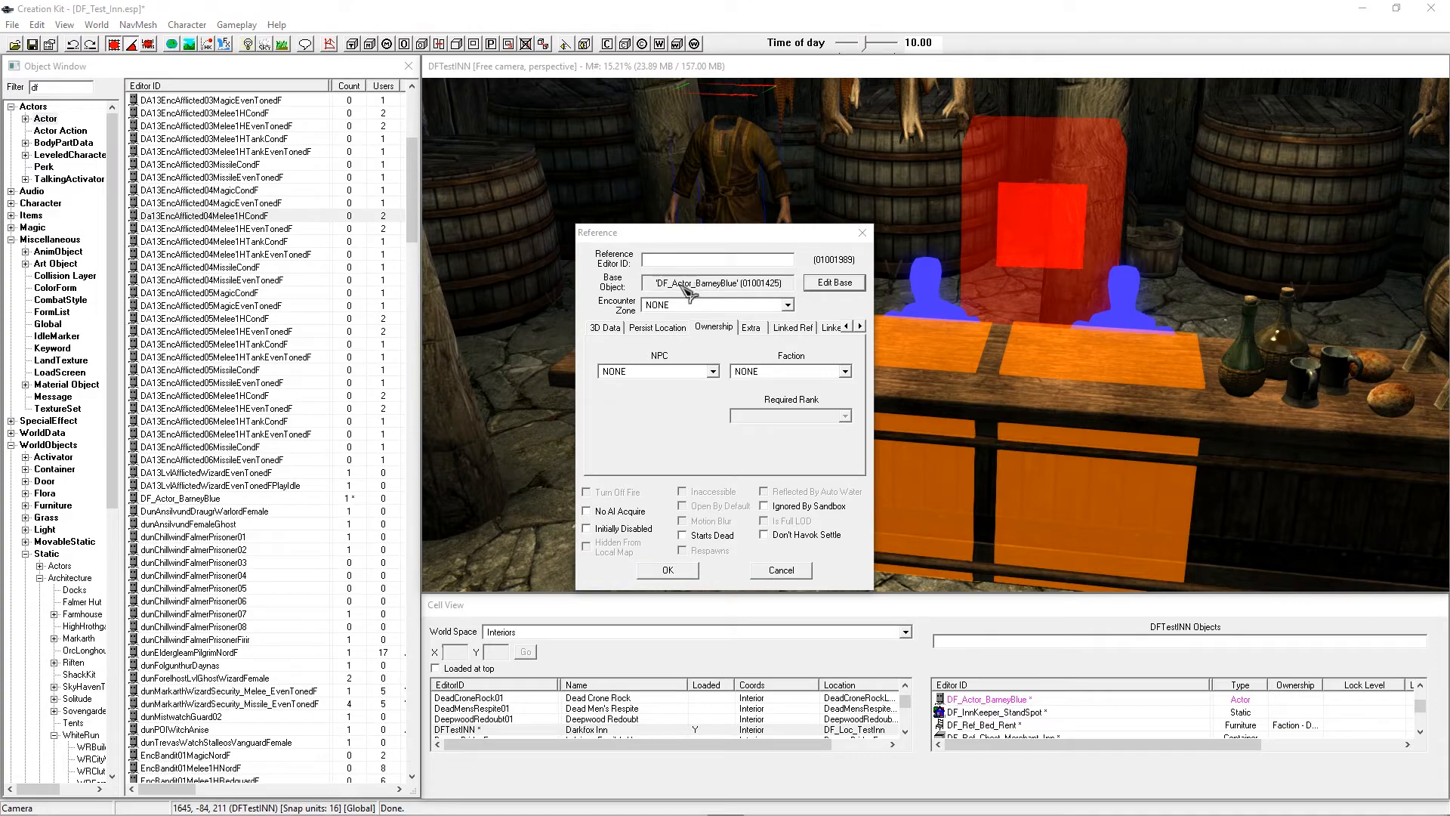
pyautogui.doubleClick(710, 285)
pyautogui.hotkey('alt', 'Tab')
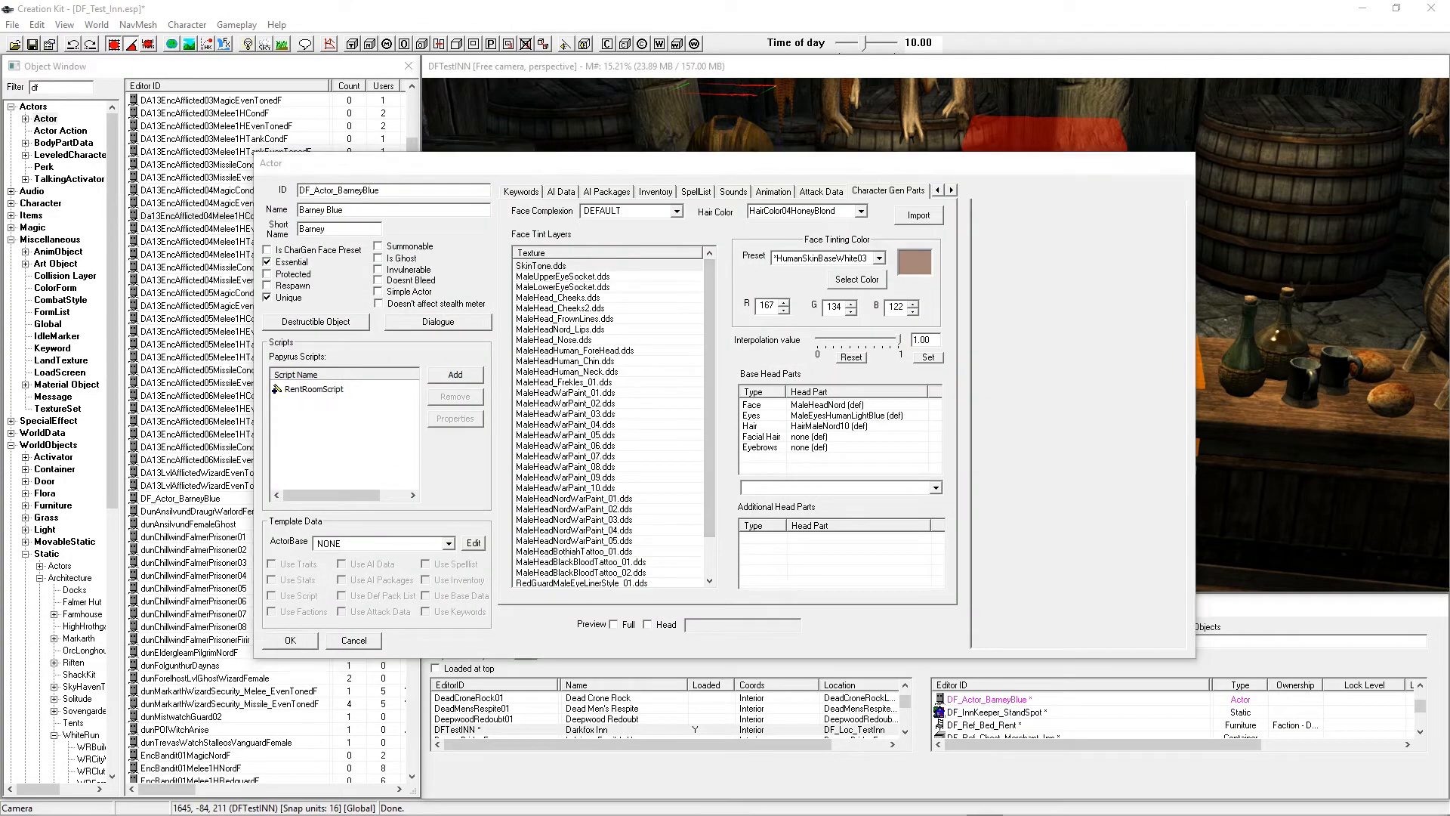
pyautogui.click(346, 390)
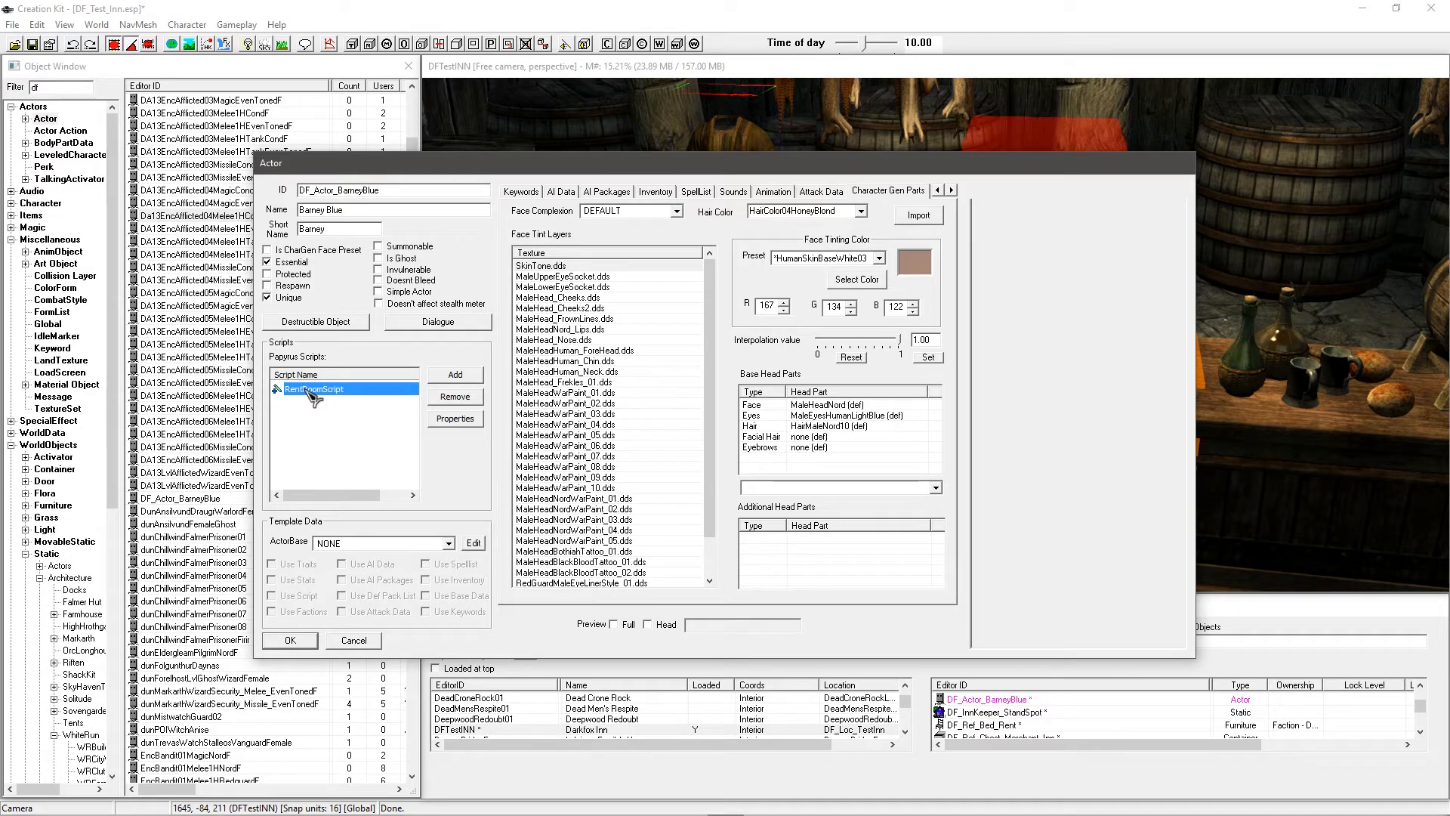
pyautogui.click(446, 398)
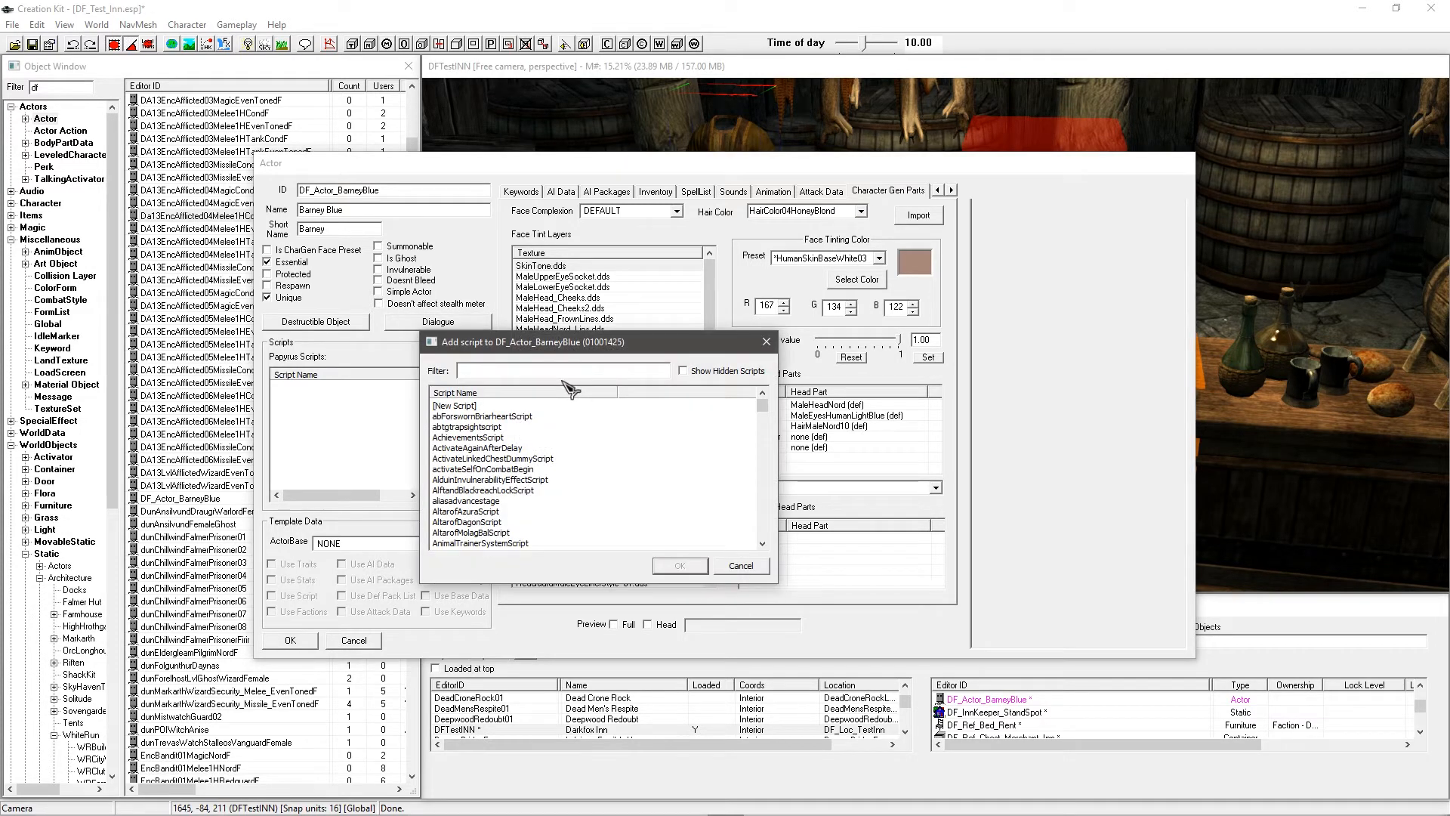
# Step: Attach the DF_Script_RentRoom script to the actor, finding it with the filter rent
pyautogui.write('r')
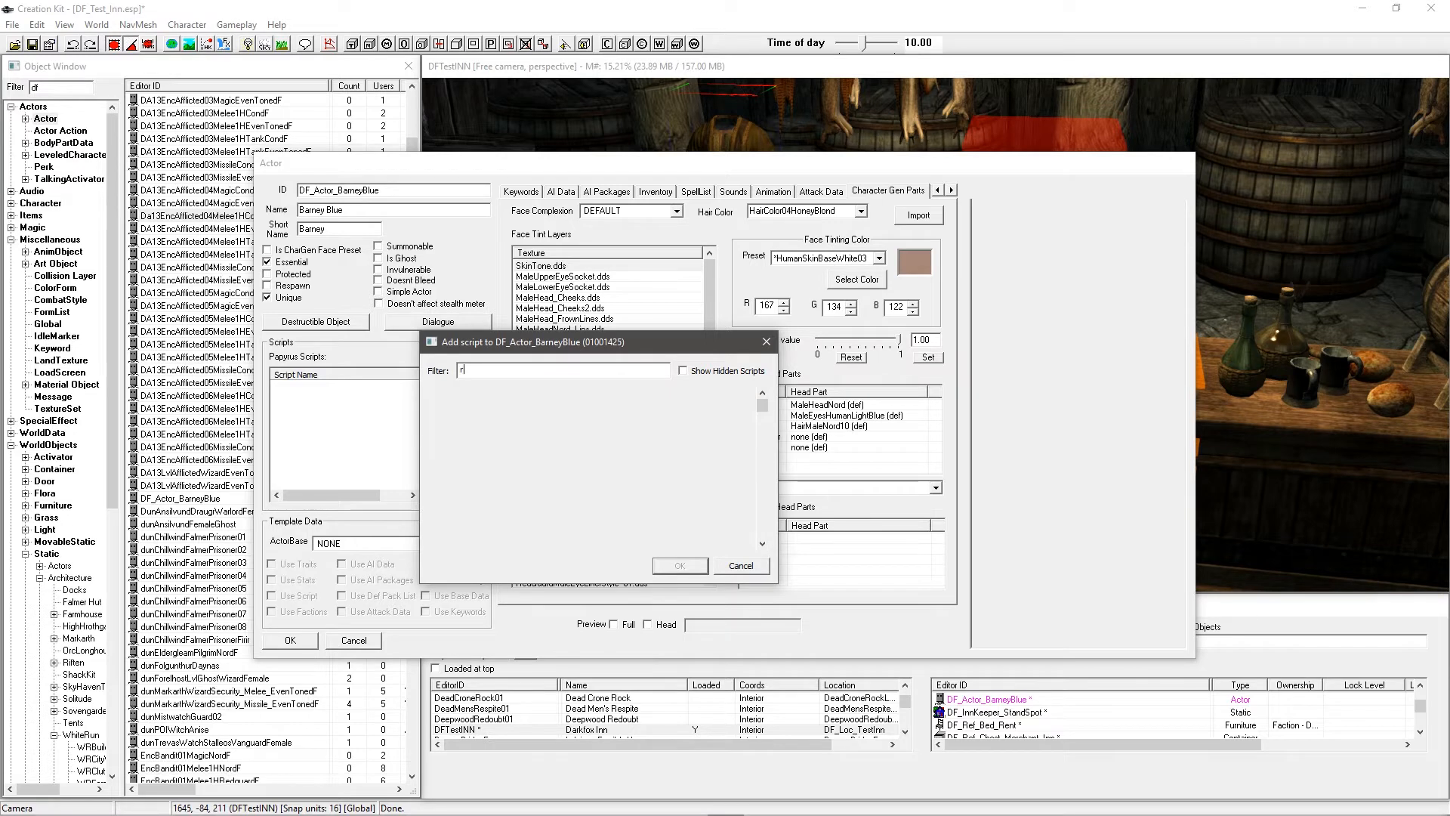
pyautogui.write('ent')
pyautogui.click(494, 459)
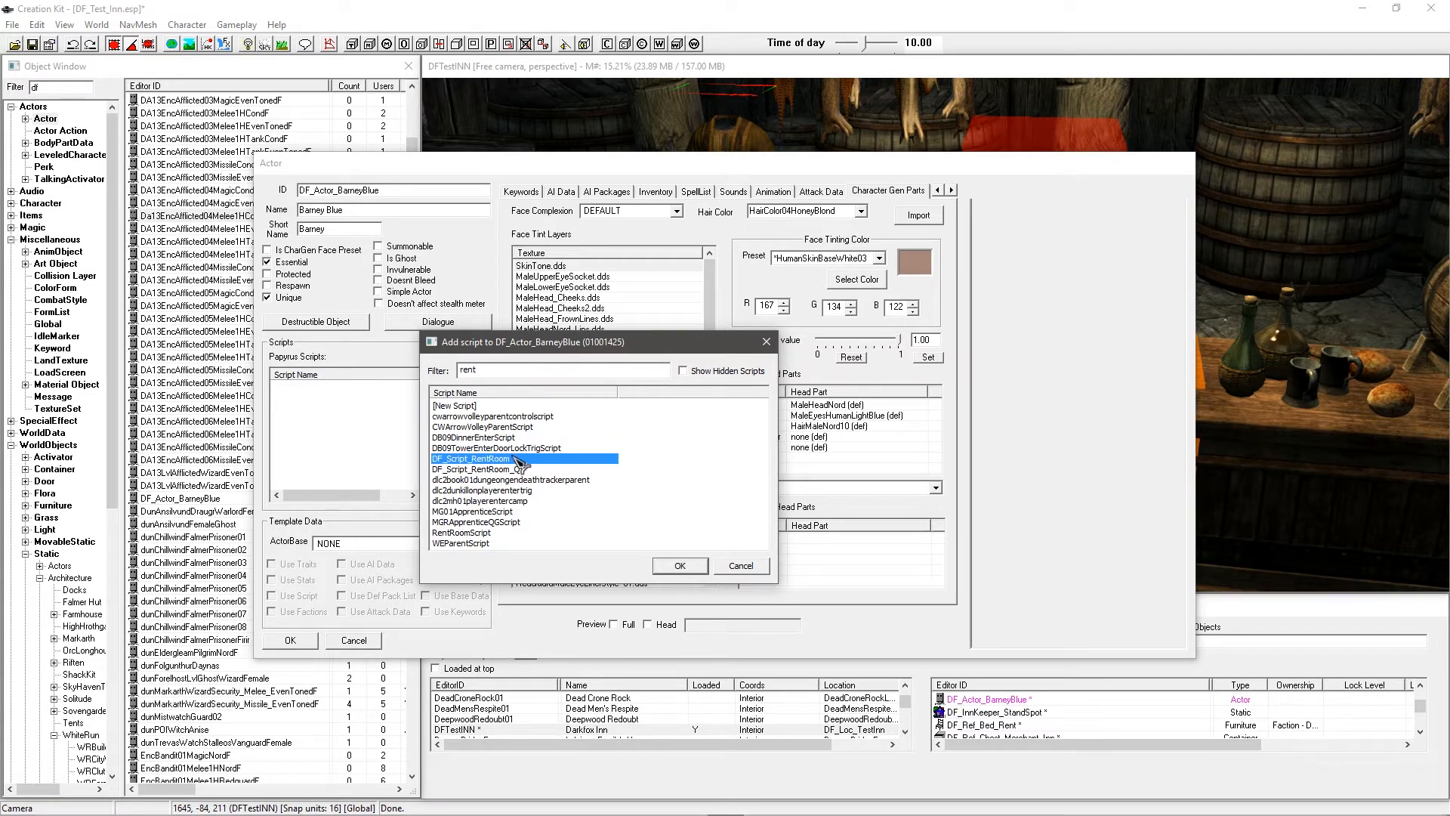
pyautogui.click(679, 566)
pyautogui.click(353, 391)
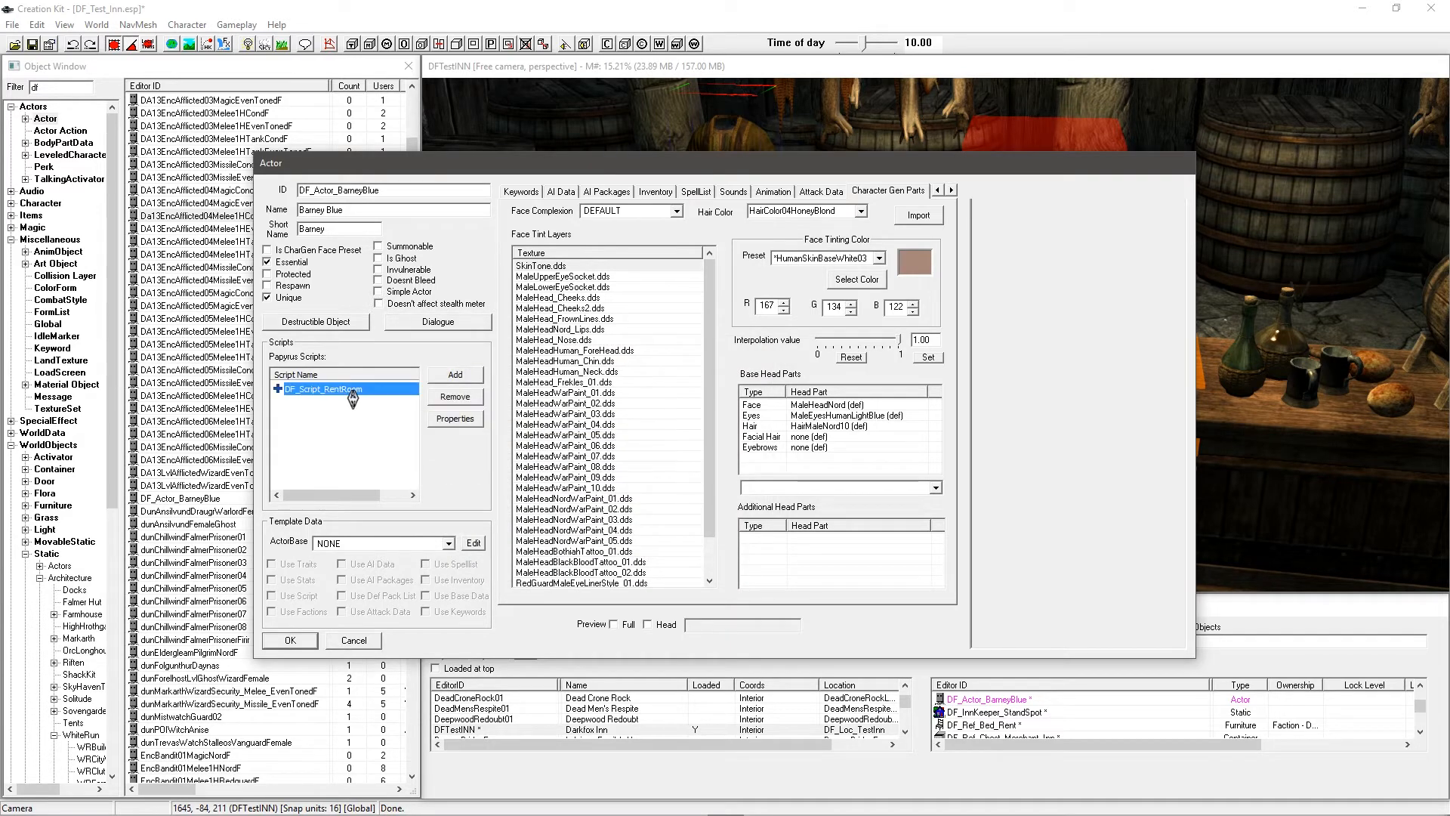
# Step: Open the properties of DF_Script_RentRoom and auto-fill all of them
pyautogui.doubleClick(353, 392)
pyautogui.click(405, 351)
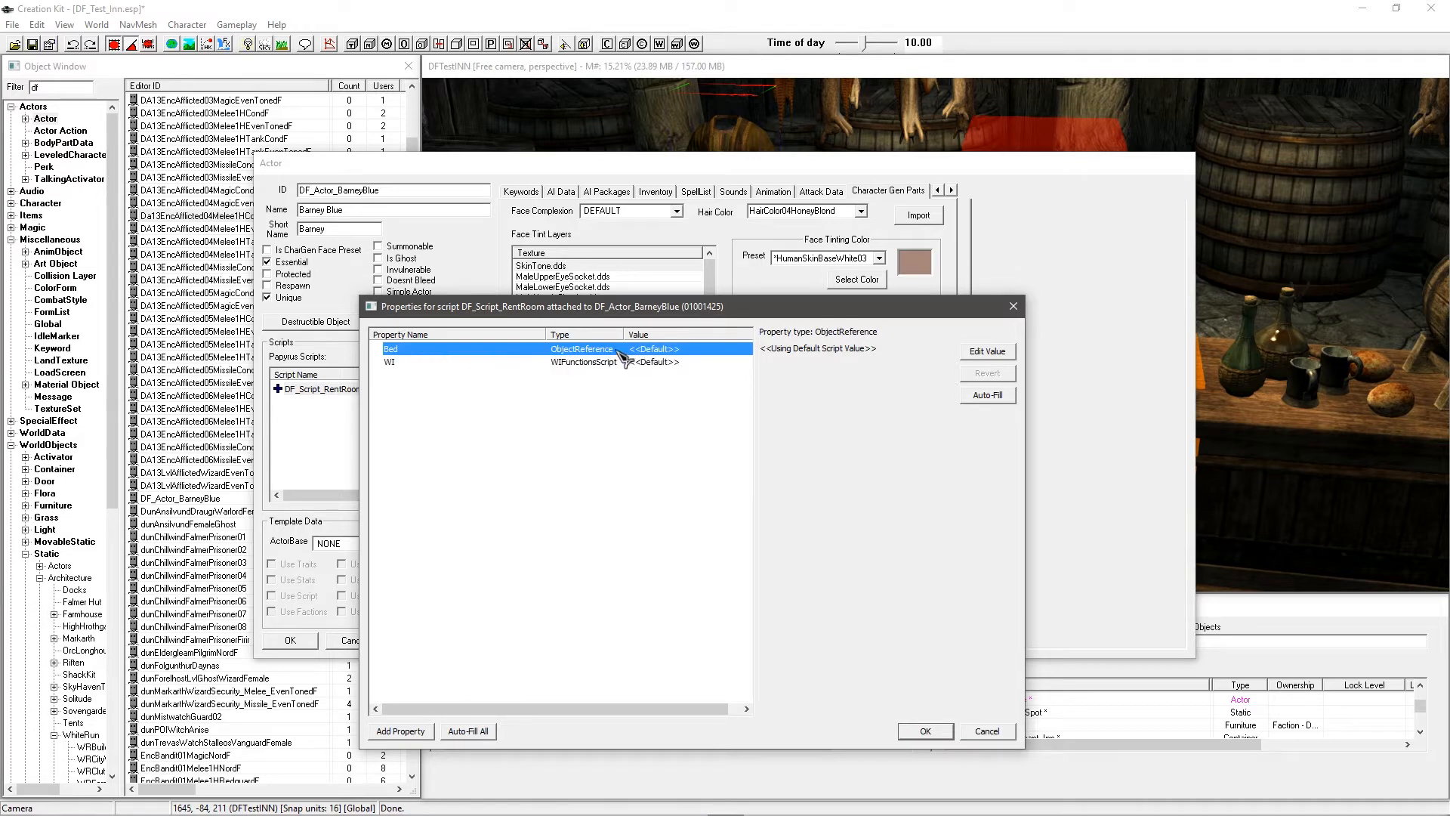
pyautogui.click(550, 362)
pyautogui.click(531, 350)
pyautogui.click(455, 363)
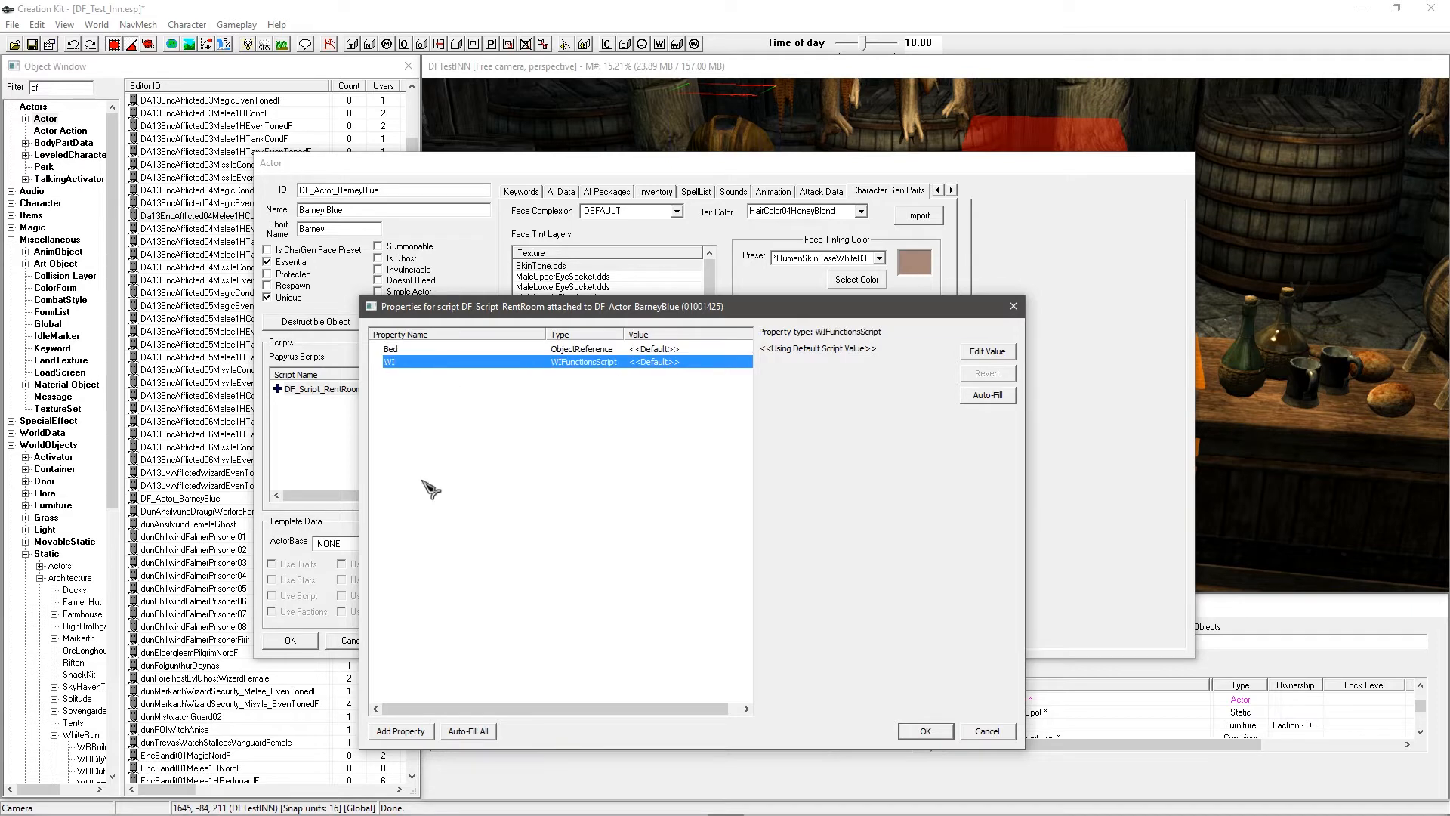
pyautogui.click(468, 732)
pyautogui.click(784, 473)
# Step: Set the script's Bed property to the DF_Ref_Bed_Rent bed picked in the rental room, and save the properties and the actor
pyautogui.click(442, 351)
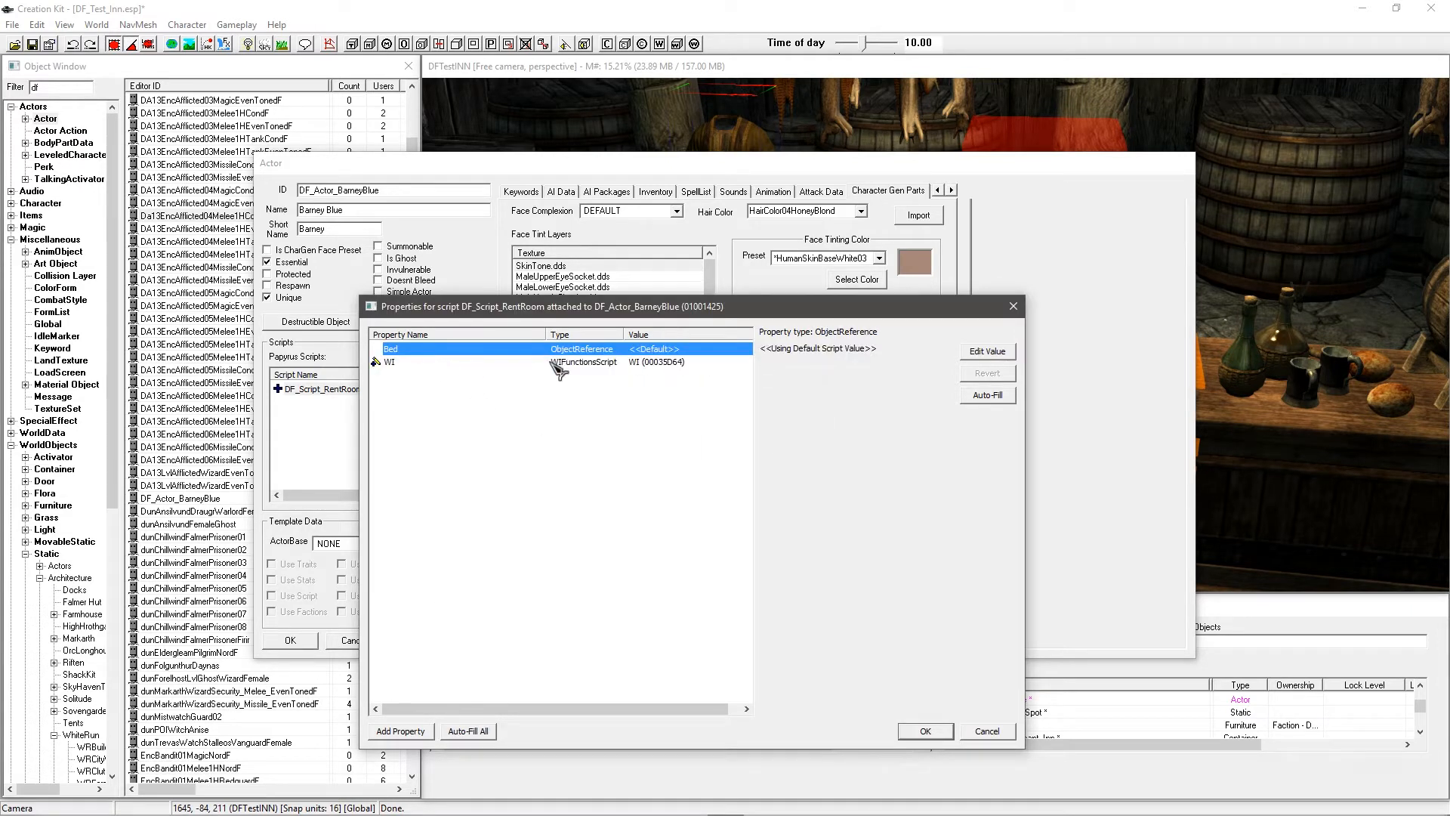
pyautogui.click(988, 353)
pyautogui.click(1407, 300)
pyautogui.scroll(-4, 1348, 302)
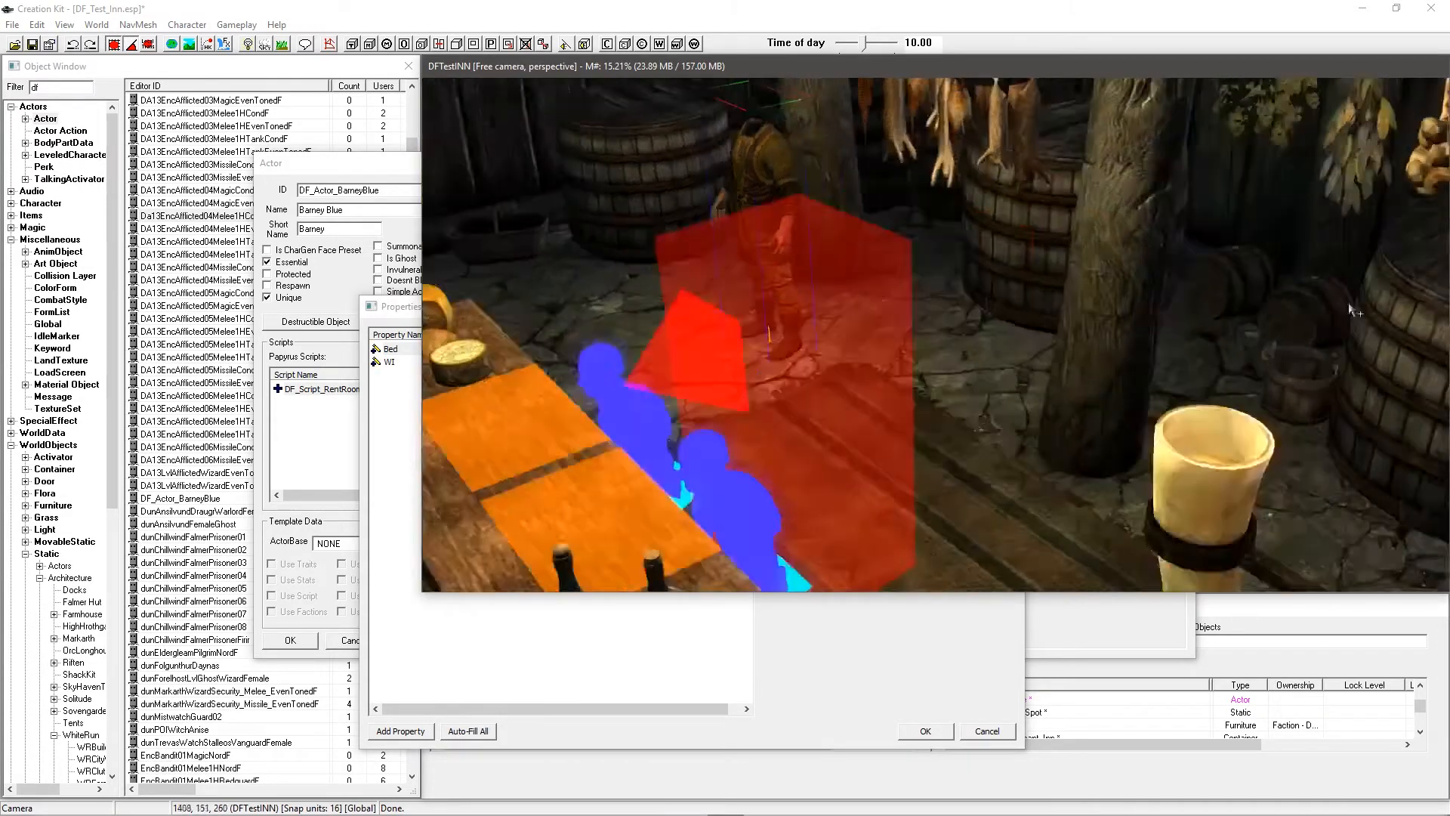
pyautogui.scroll(-4, 1137, 286)
pyautogui.keyDown('shift'); pyautogui.moveTo(1058, 328); pyautogui.dragTo(905, 372, button='middle'); pyautogui.keyUp('shift')
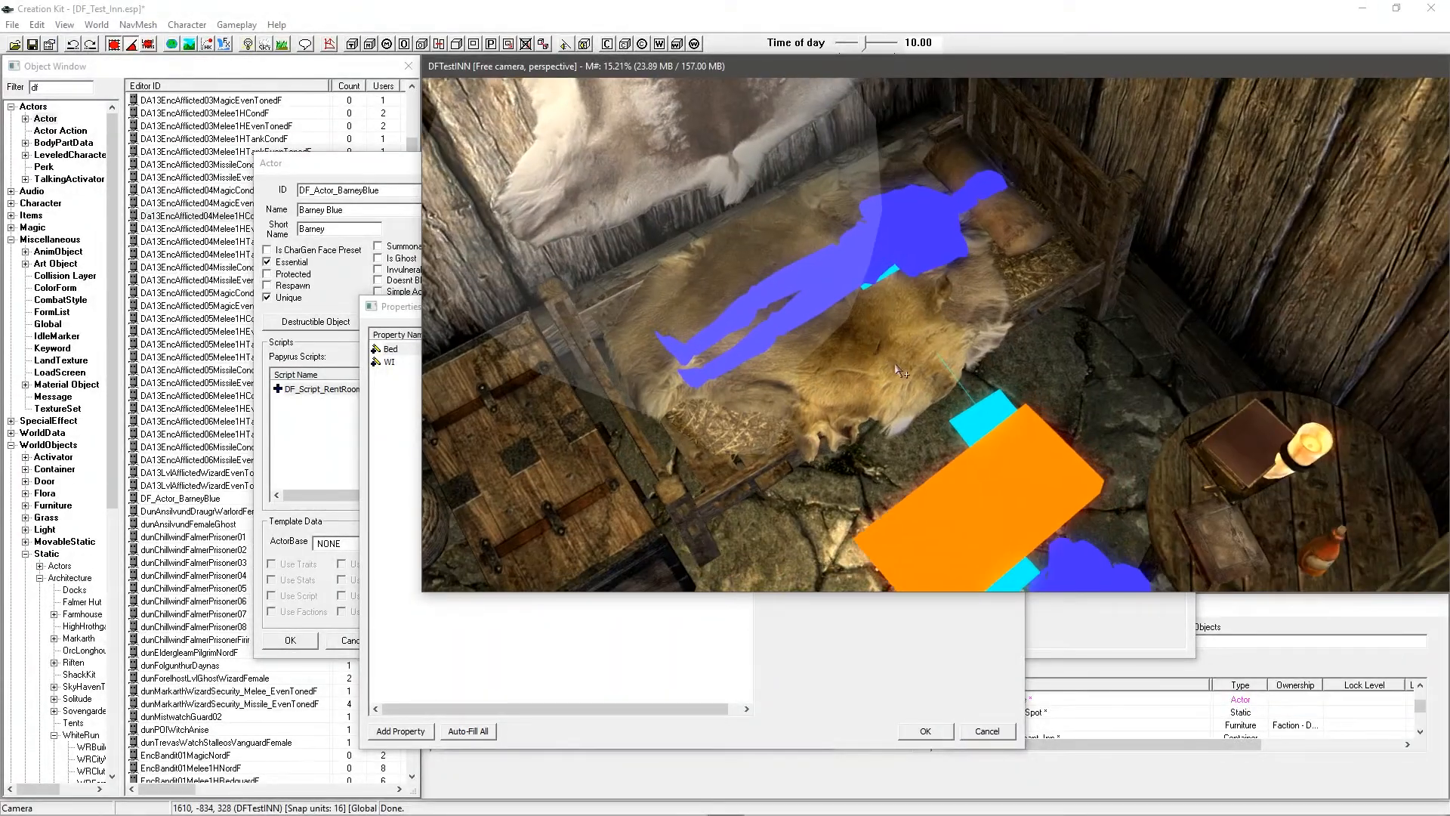
pyautogui.click(400, 362)
pyautogui.click(391, 349)
pyautogui.click(874, 353)
pyautogui.click(393, 381)
pyautogui.click(402, 349)
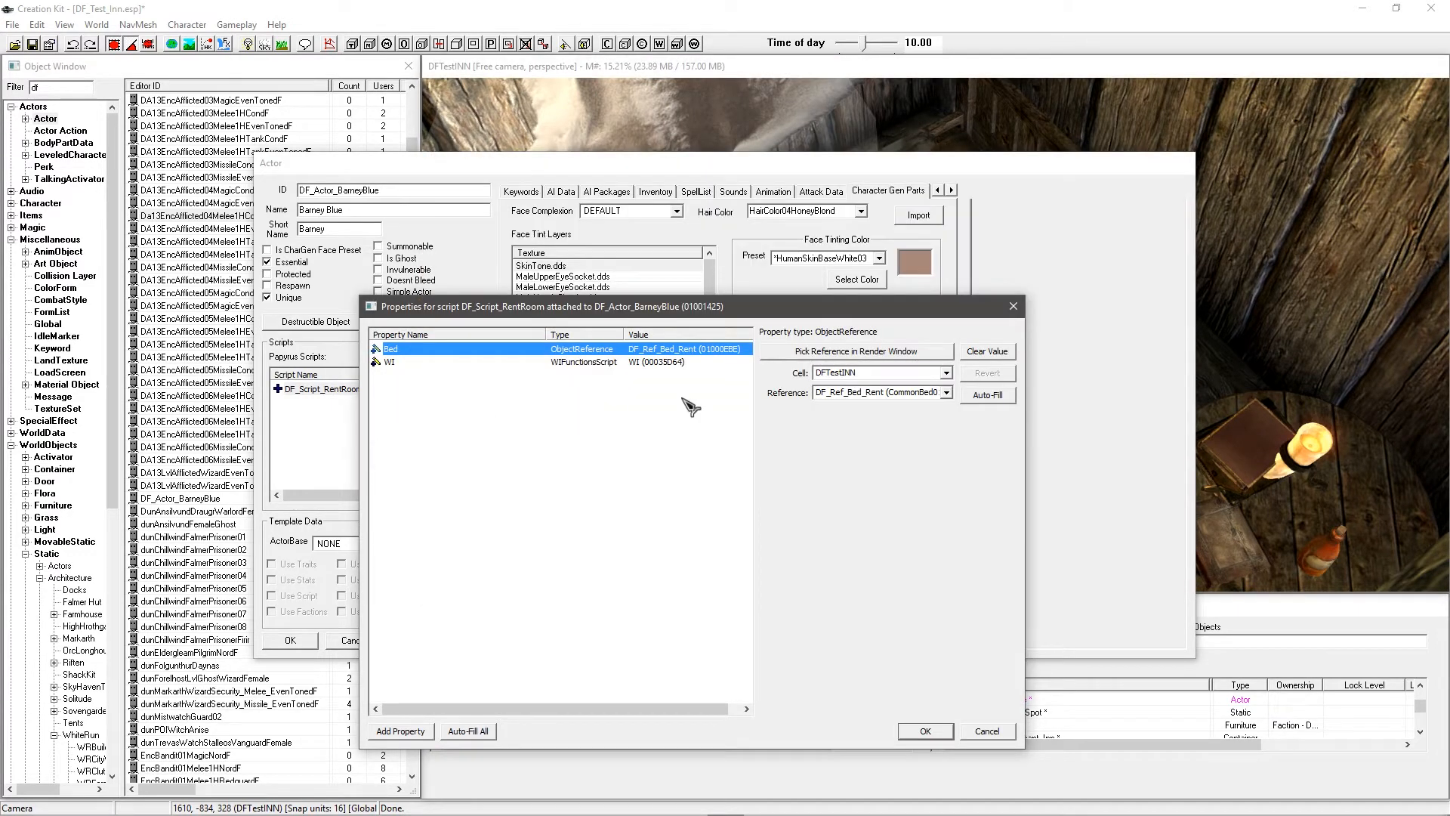
pyautogui.click(926, 731)
pyautogui.click(392, 422)
pyautogui.click(310, 642)
pyautogui.moveTo(310, 320); pyautogui.dragTo(584, 325)
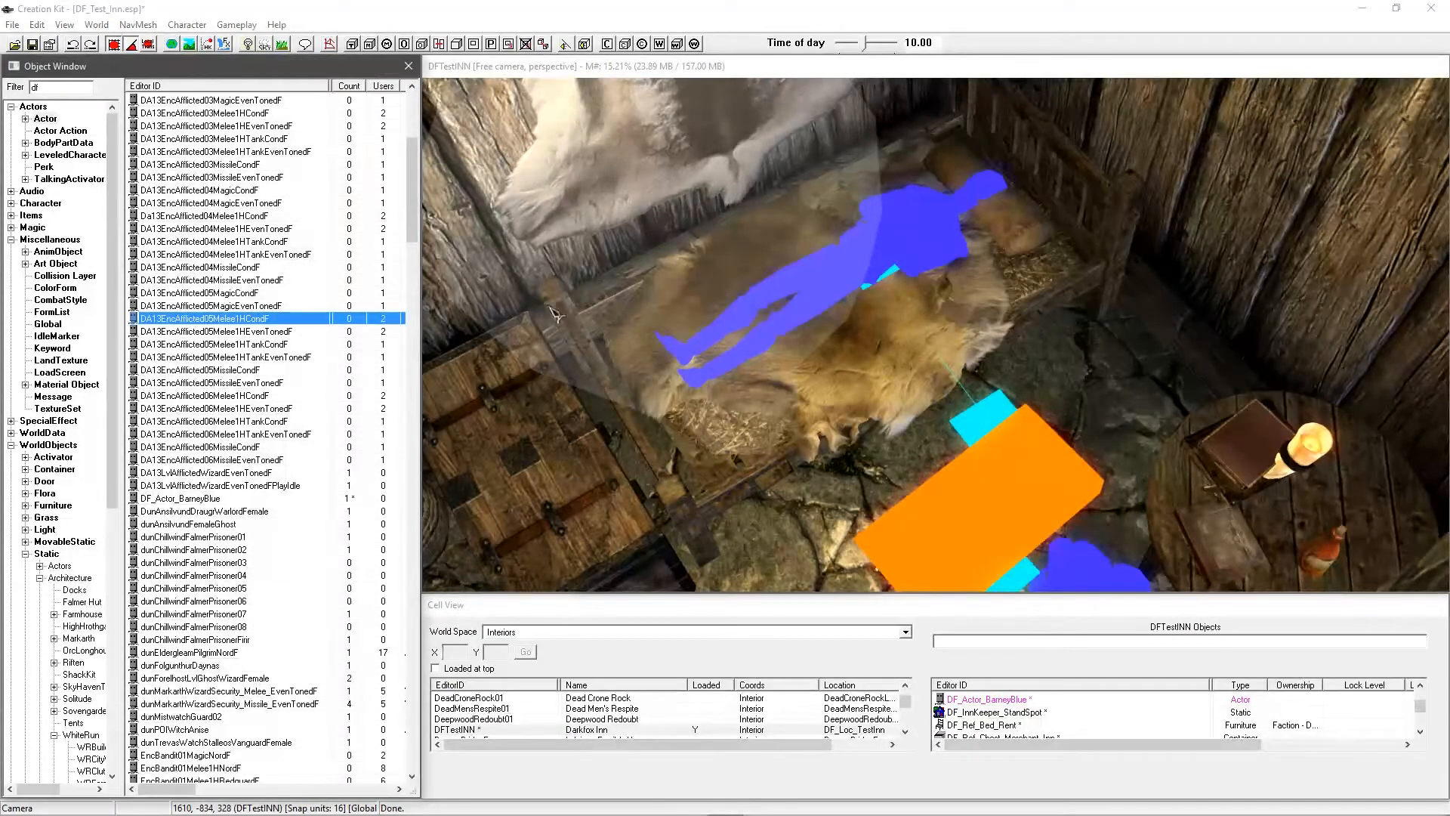
# Step: Filter the global variables by room and select RoomCost
pyautogui.click(60, 324)
pyautogui.doubleClick(48, 87)
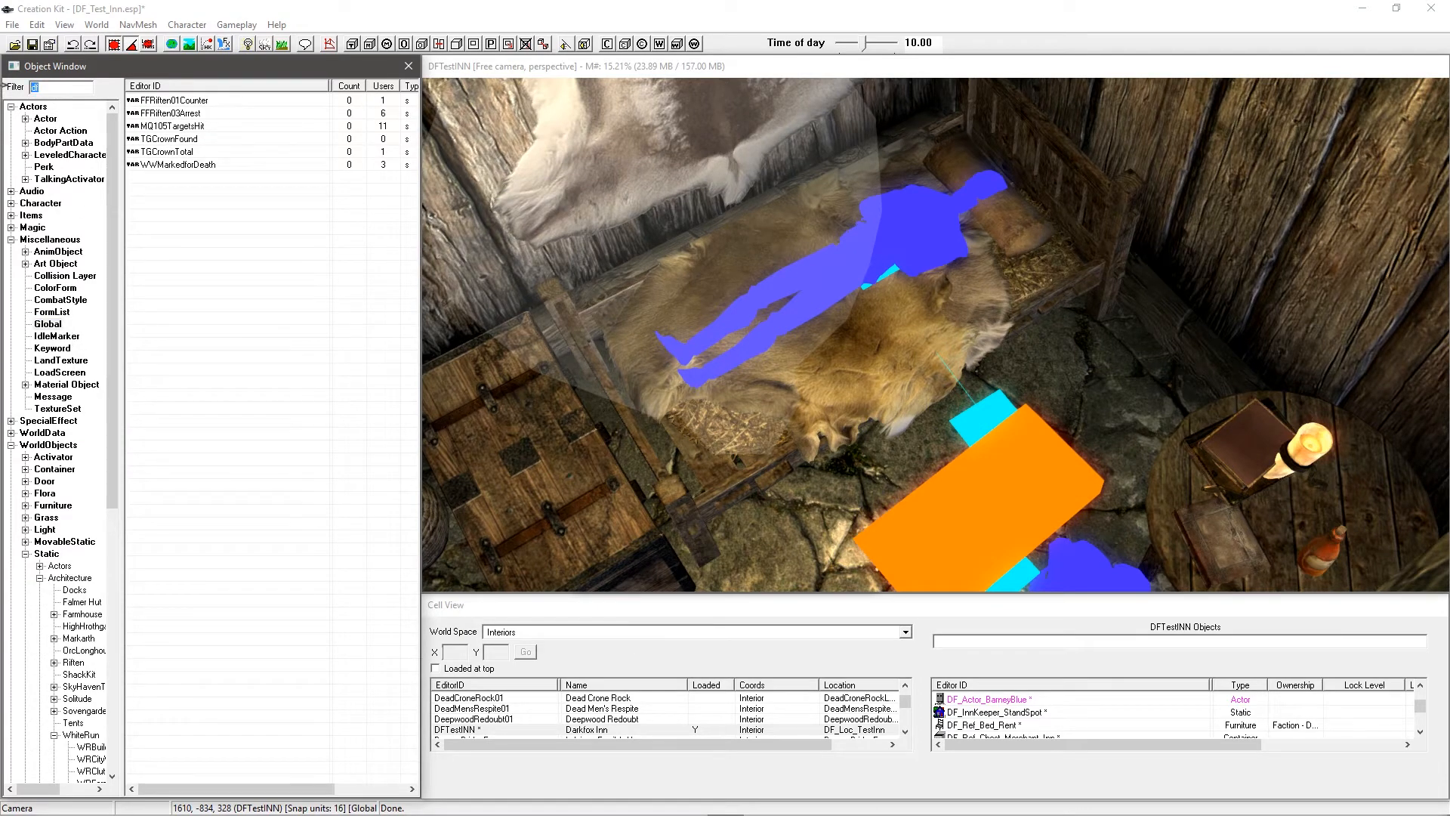
pyautogui.write('room')
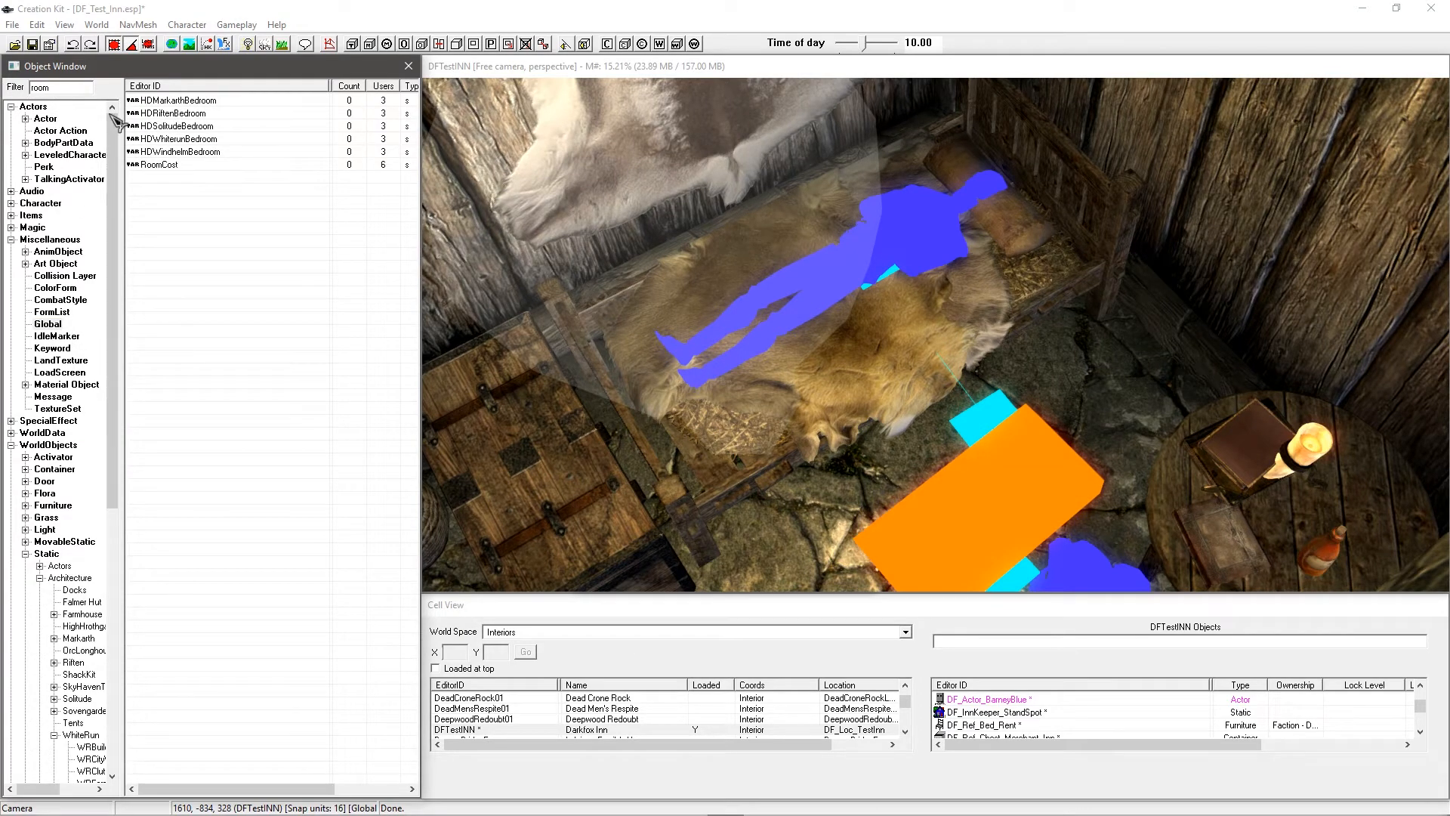
pyautogui.click(159, 165)
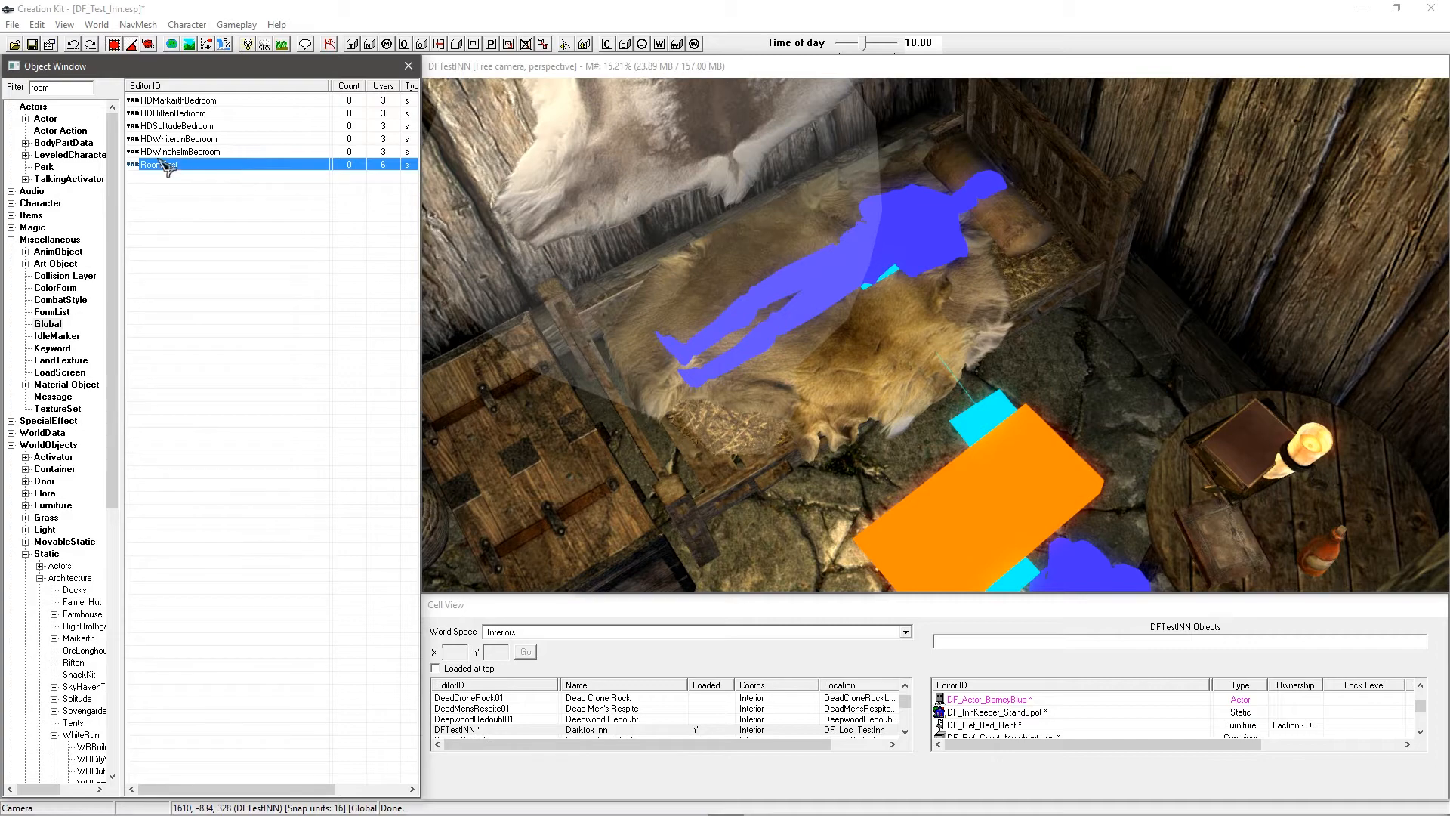
pyautogui.doubleClick(178, 167)
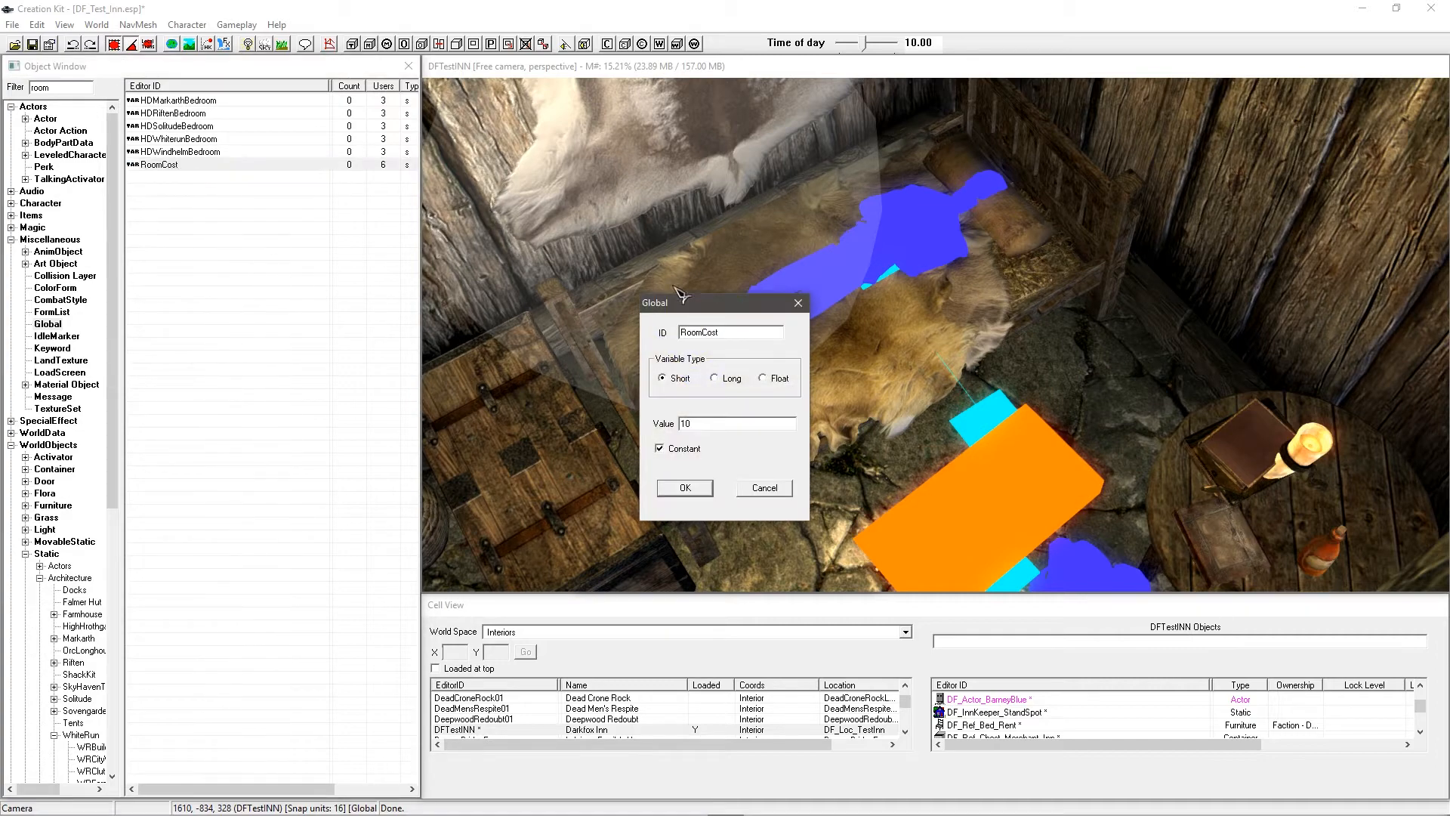
pyautogui.moveTo(701, 309); pyautogui.dragTo(449, 277)
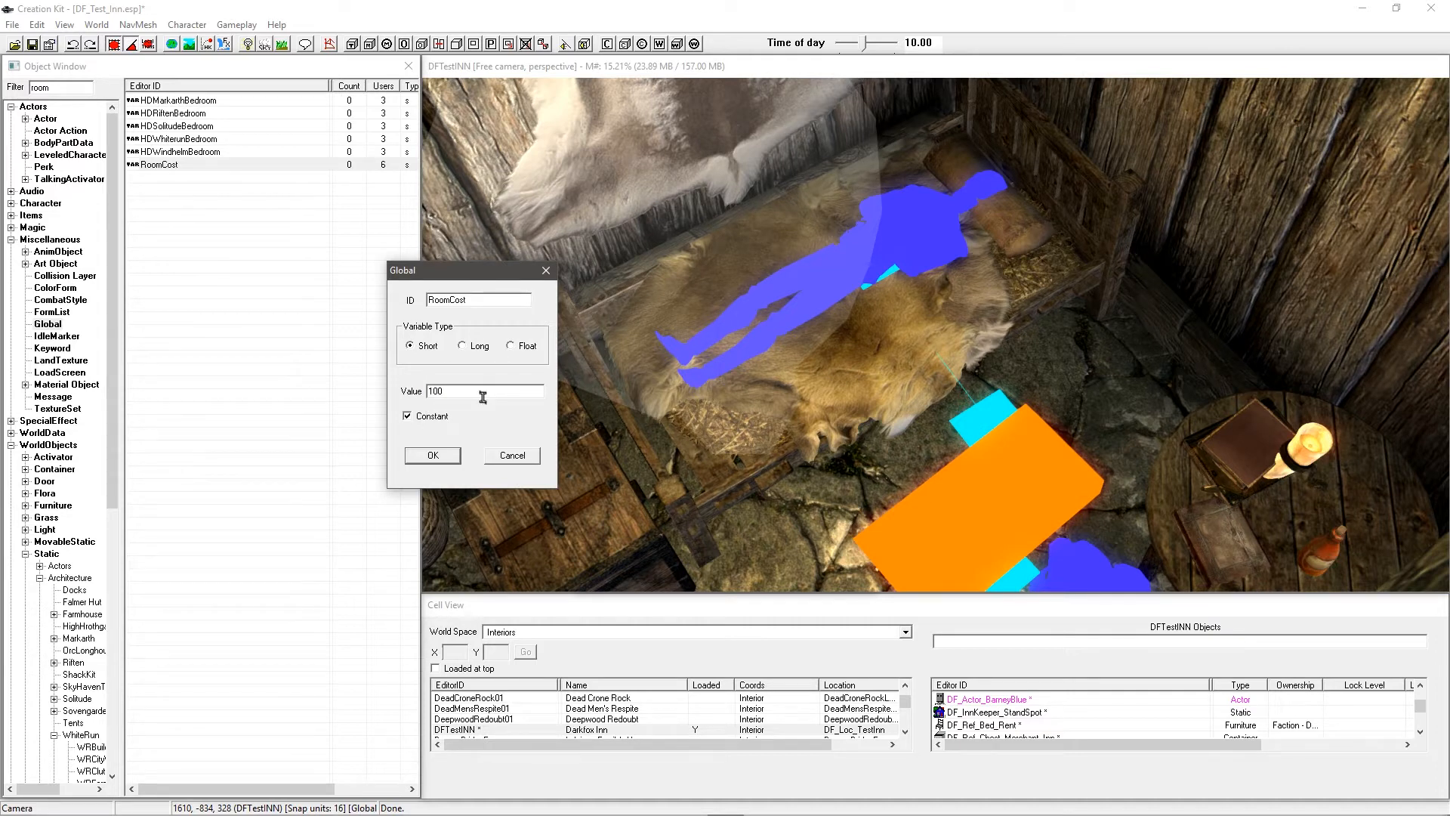
pyautogui.click(508, 456)
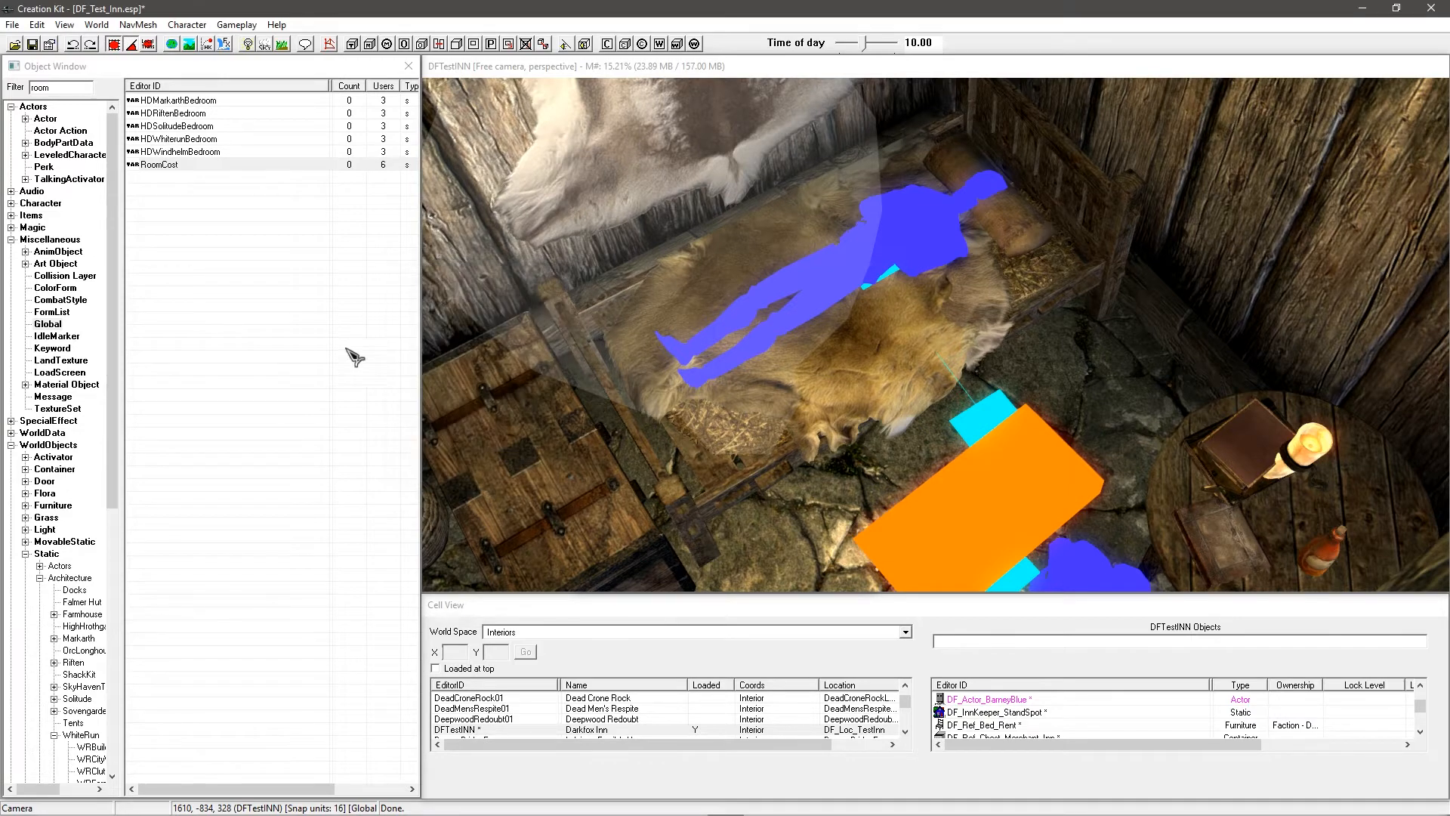
# Step: Edit the RoomCost global with the ID DF_G_RentCost and value 100, and save it as a new form
pyautogui.click(173, 187)
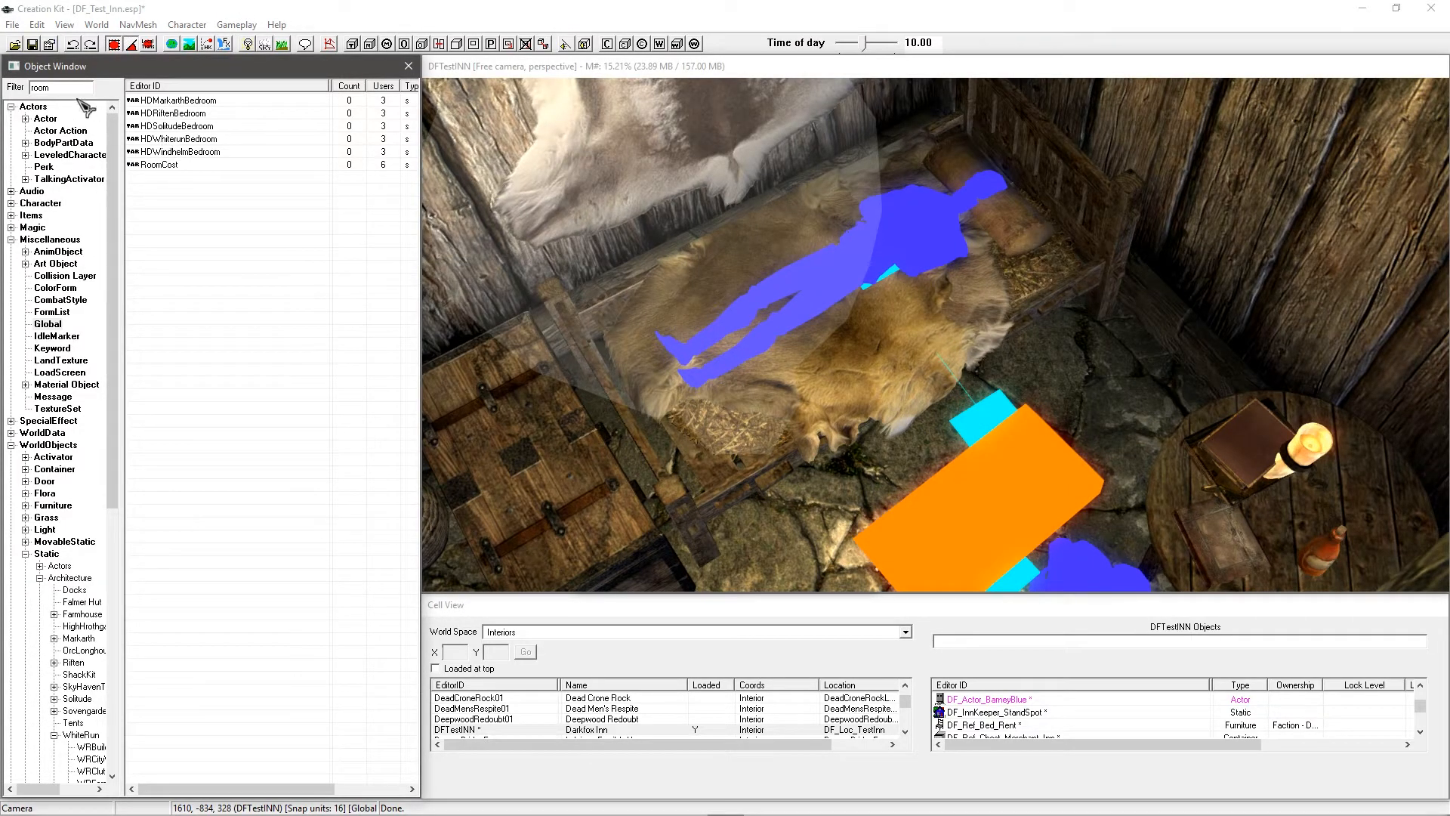
pyautogui.rightClick(183, 201)
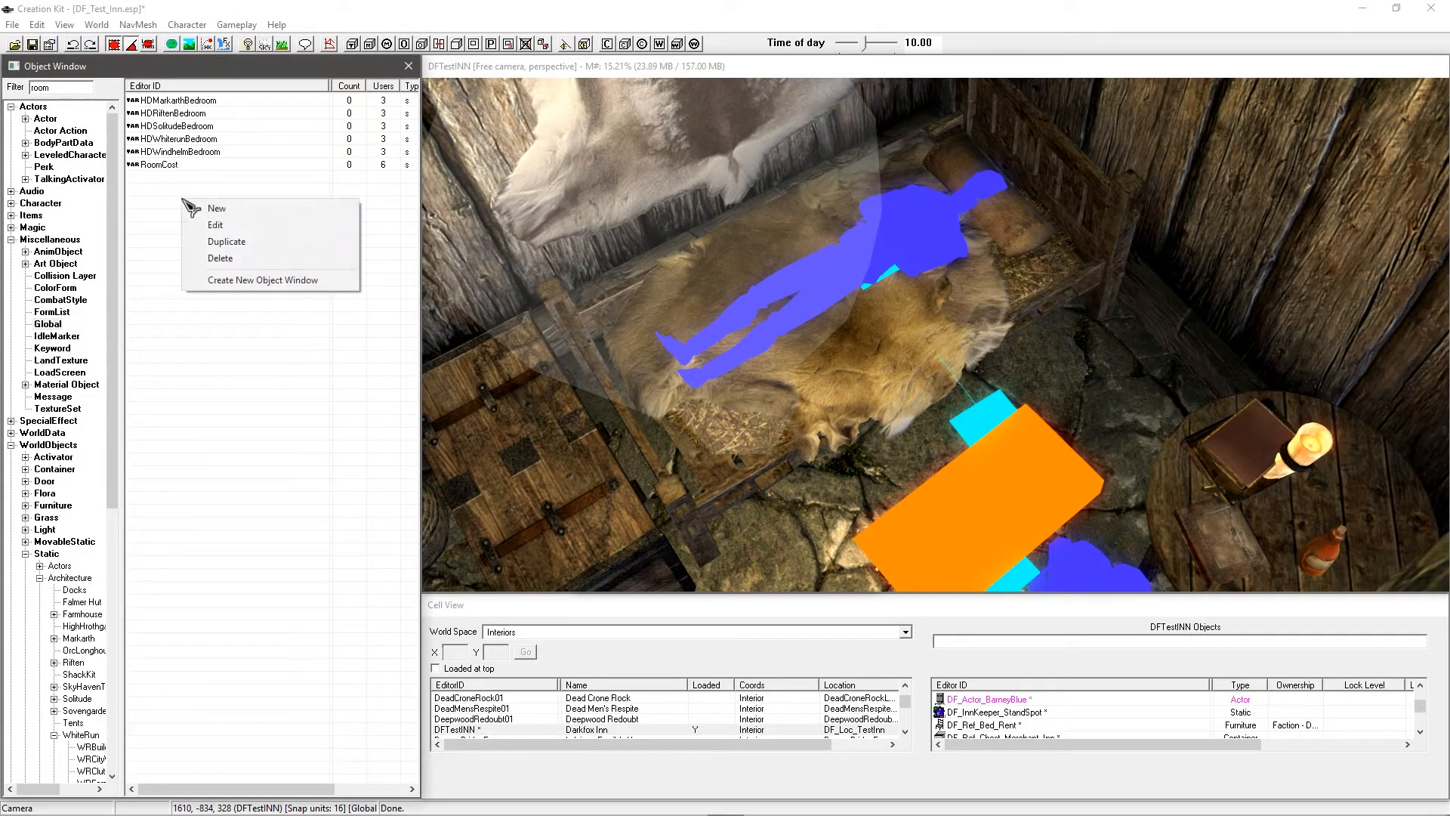
pyautogui.click(216, 225)
pyautogui.moveTo(738, 313); pyautogui.dragTo(382, 313)
pyautogui.doubleClick(389, 334)
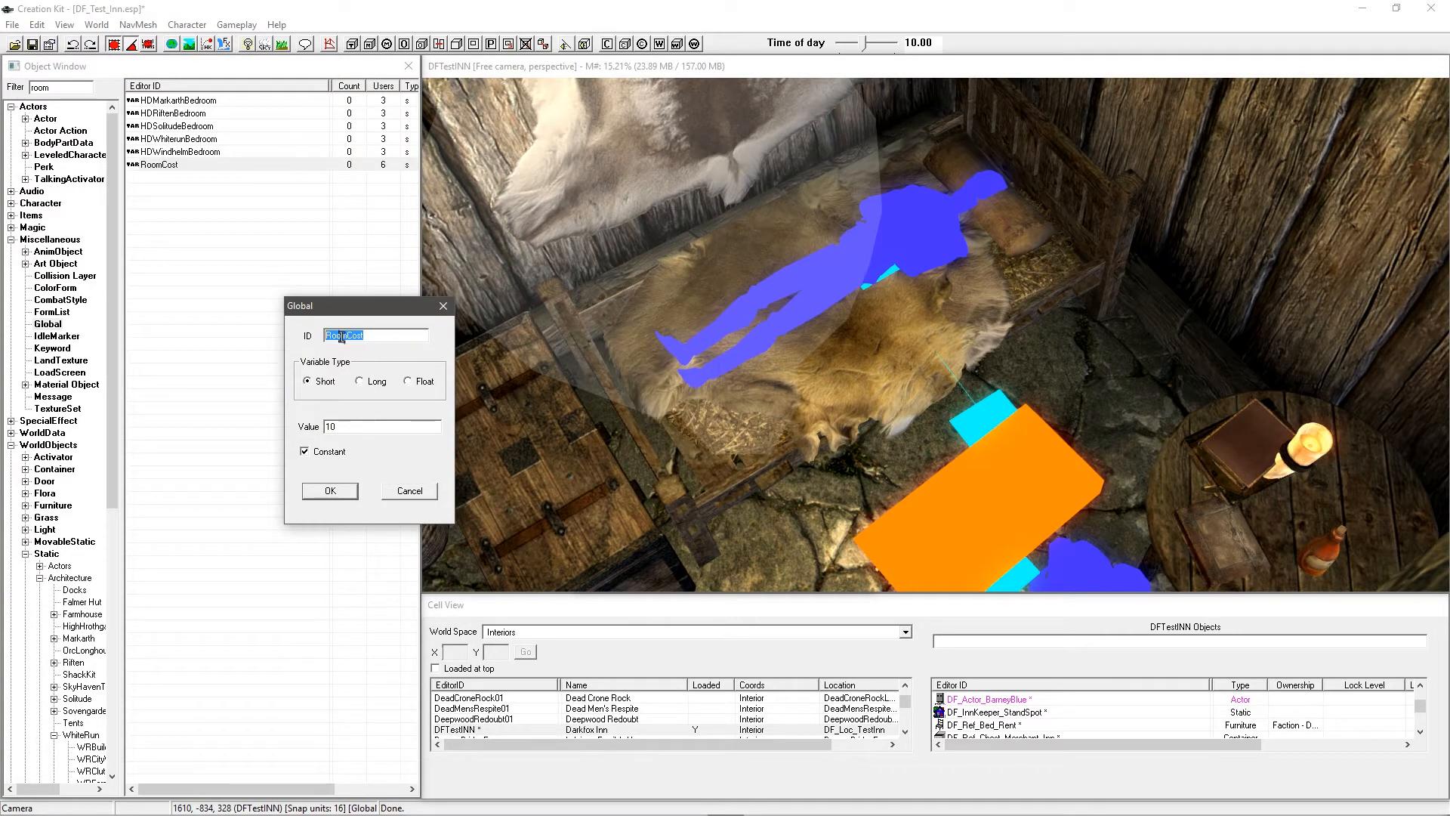
pyautogui.click(365, 427)
pyautogui.doubleClick(351, 337)
pyautogui.write('DF_G_Rent')
pyautogui.moveTo(396, 337); pyautogui.dragTo(313, 335)
pyautogui.click(352, 336)
pyautogui.moveTo(413, 336); pyautogui.dragTo(289, 334)
pyautogui.click(373, 340)
pyautogui.moveTo(361, 306); pyautogui.dragTo(386, 297)
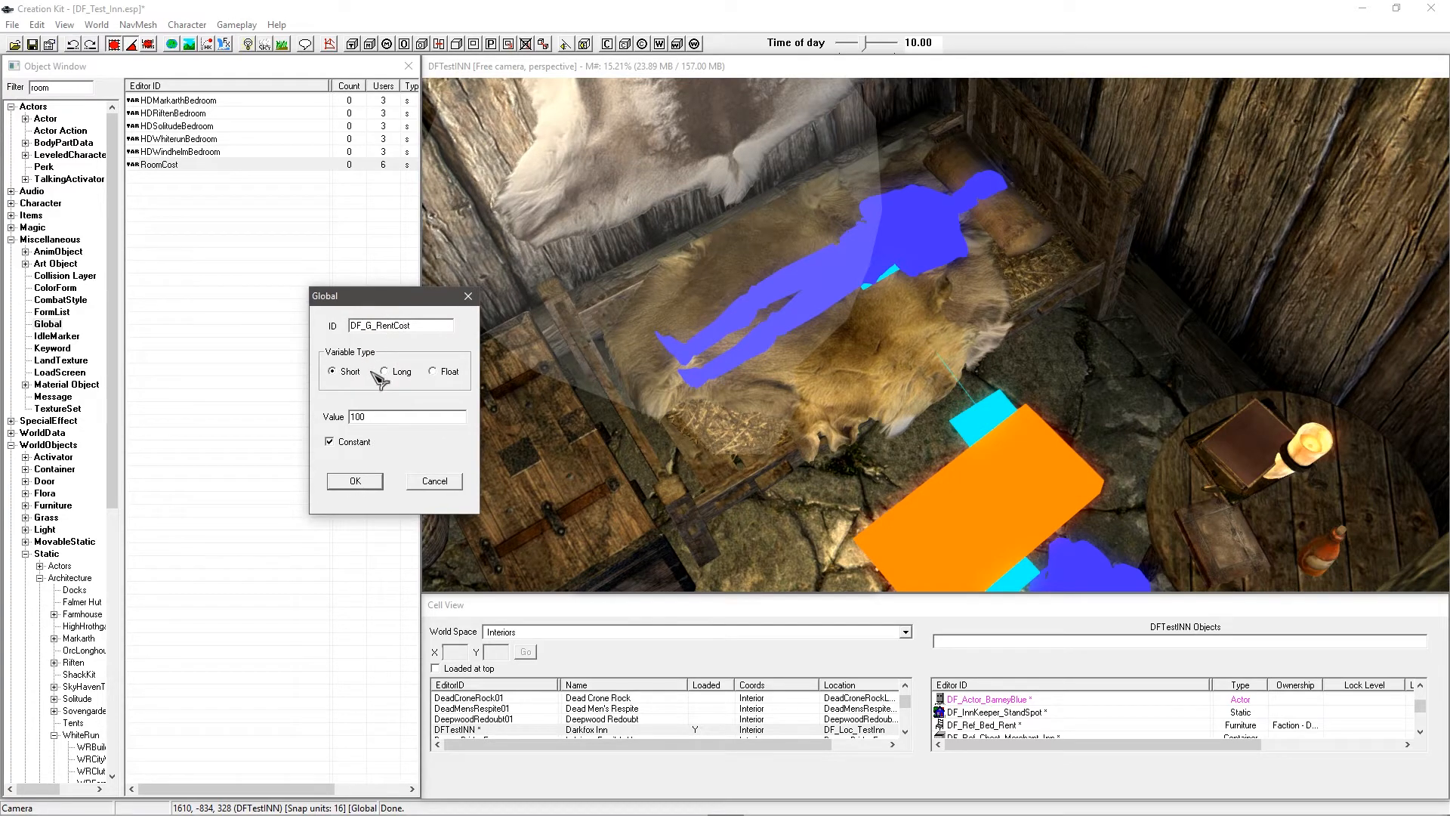
pyautogui.click(376, 414)
pyautogui.click(355, 482)
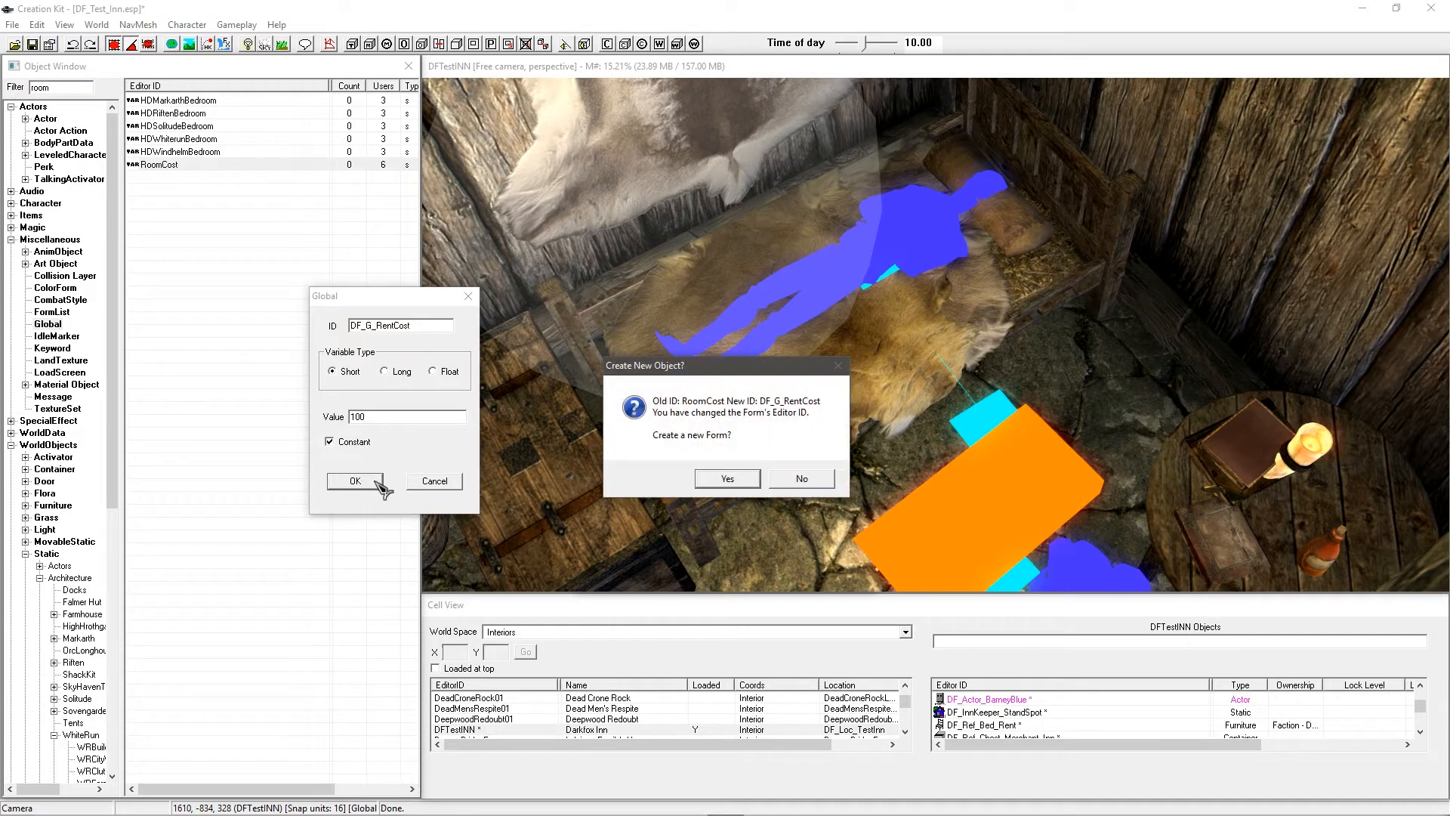
pyautogui.click(723, 487)
# Step: Filter the globals by df and check the DF_G_RentCost entry
pyautogui.doubleClick(49, 88)
pyautogui.write('df')
pyautogui.doubleClick(178, 100)
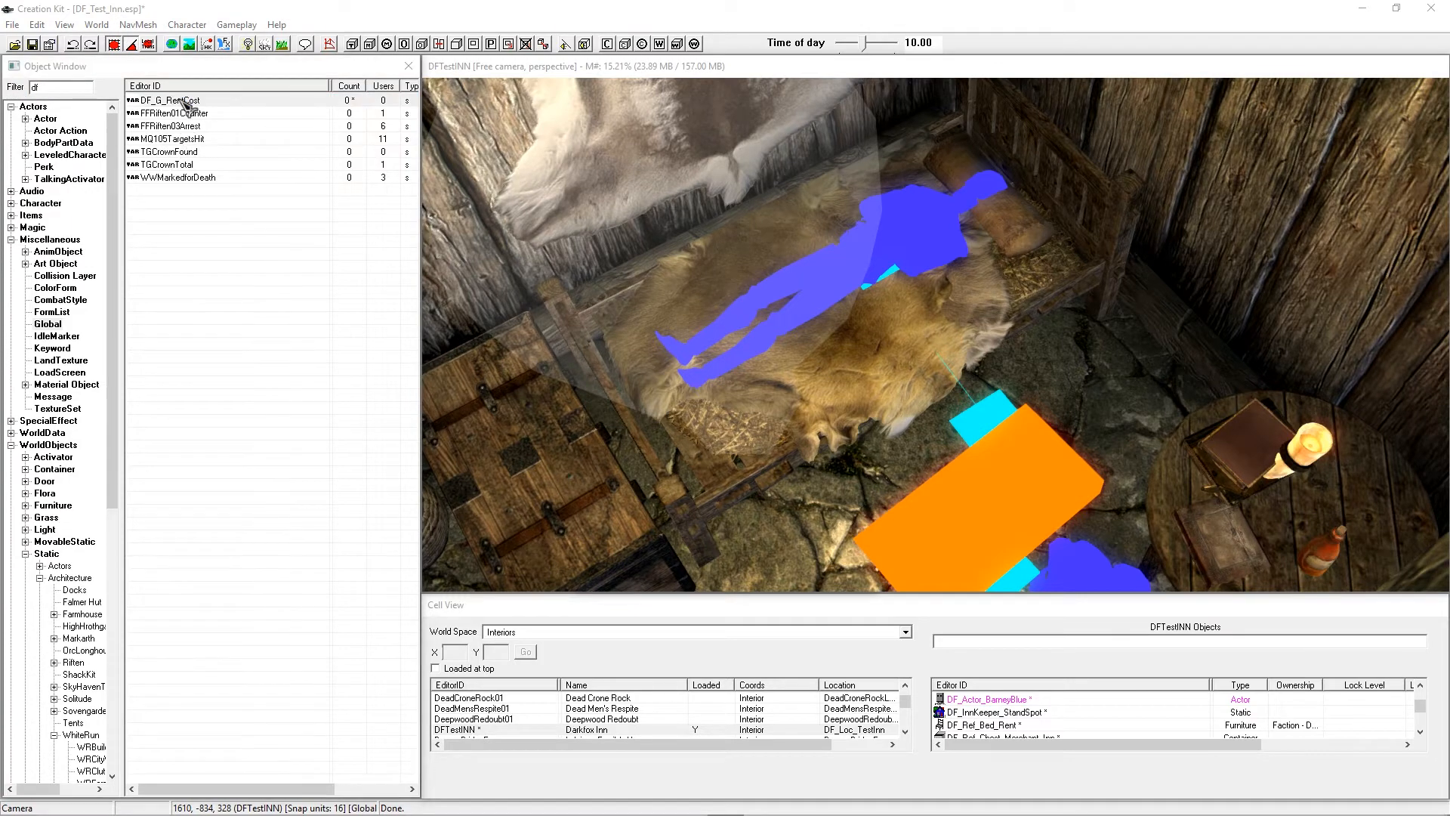
pyautogui.click(704, 491)
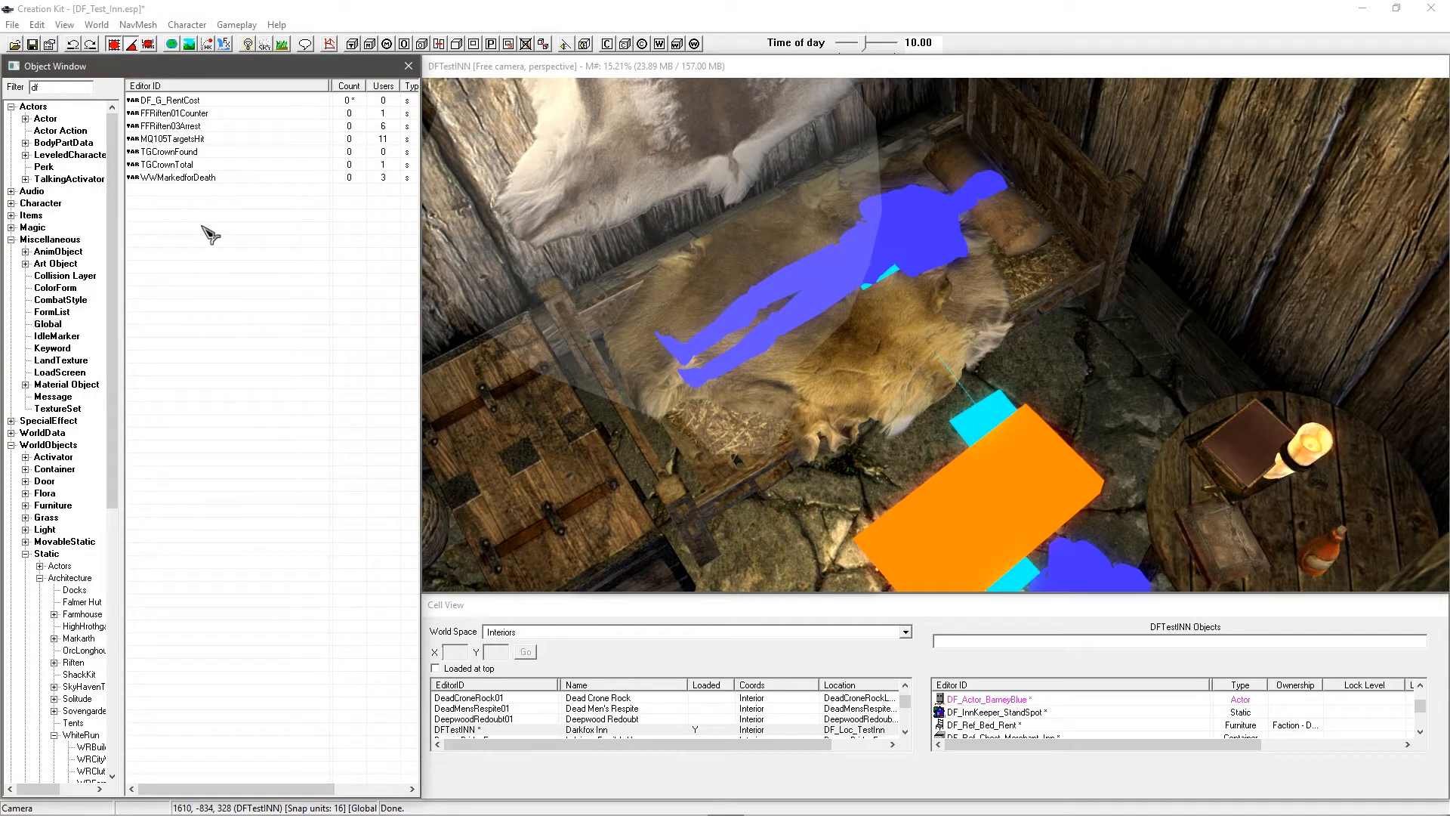
# Step: Start a new quest from the Character quest category and move its window clear of the object list
pyautogui.click(11, 203)
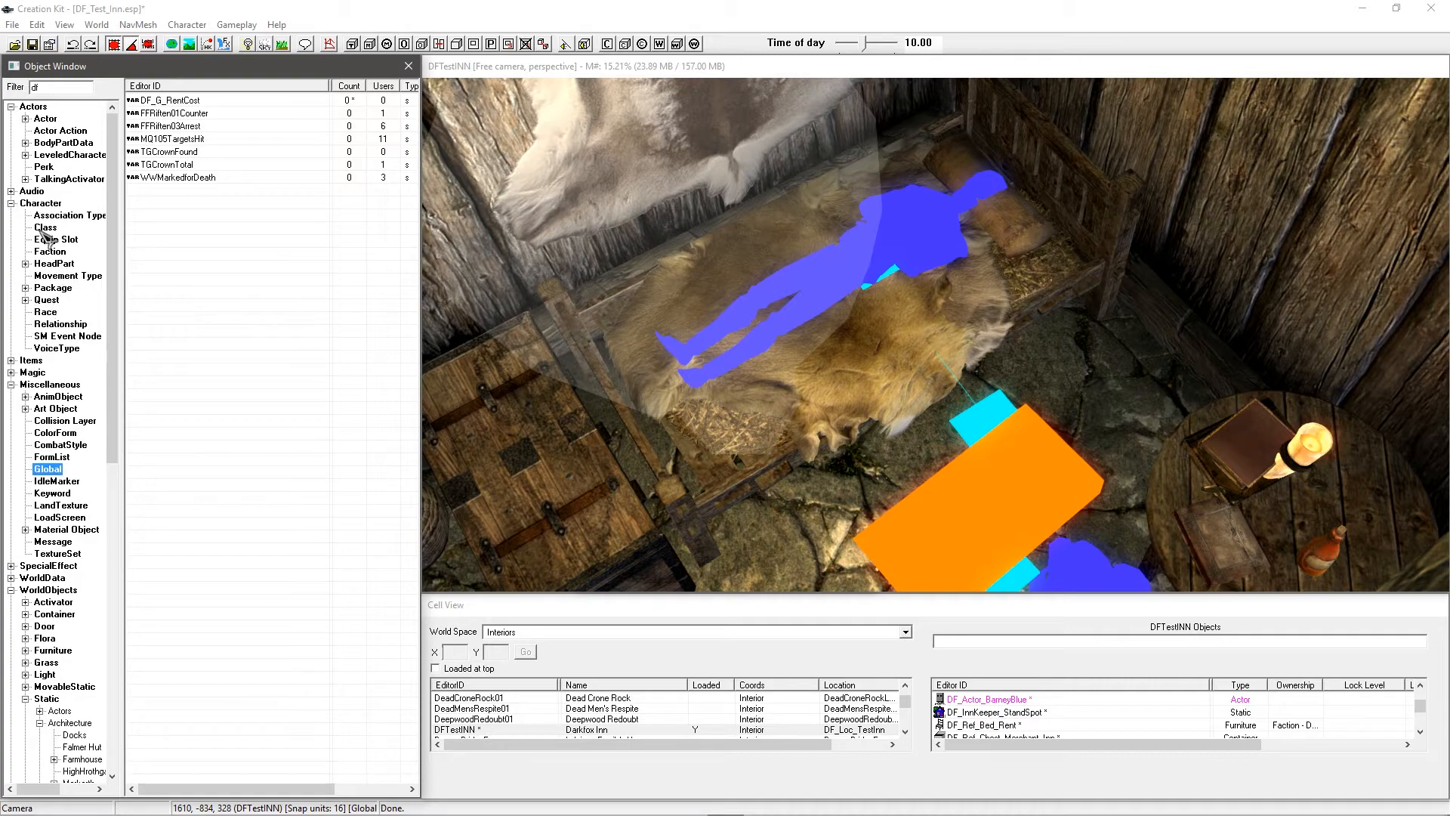
pyautogui.click(49, 300)
pyautogui.rightClick(196, 267)
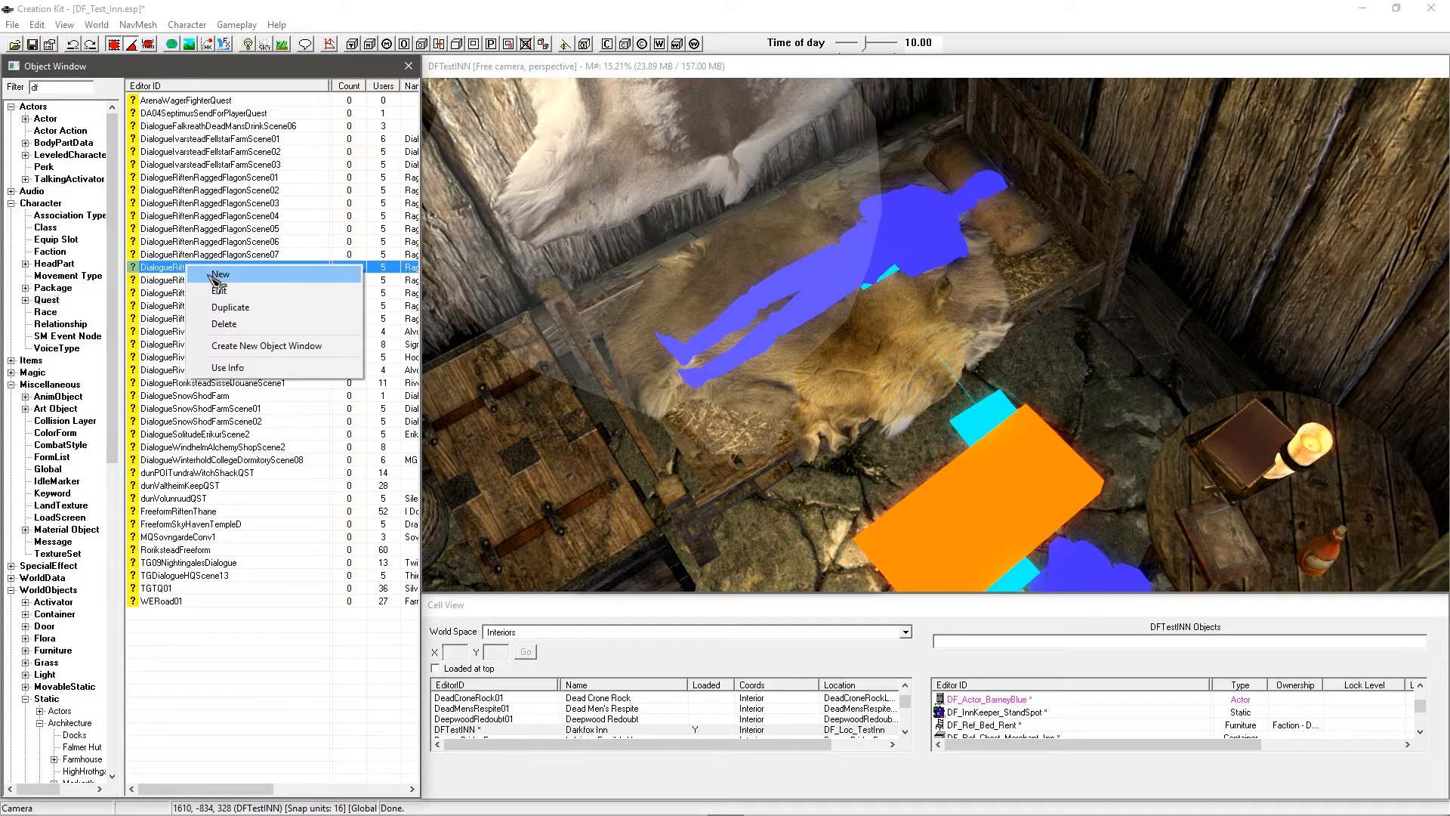
pyautogui.click(212, 278)
pyautogui.moveTo(593, 144); pyautogui.dragTo(608, 183)
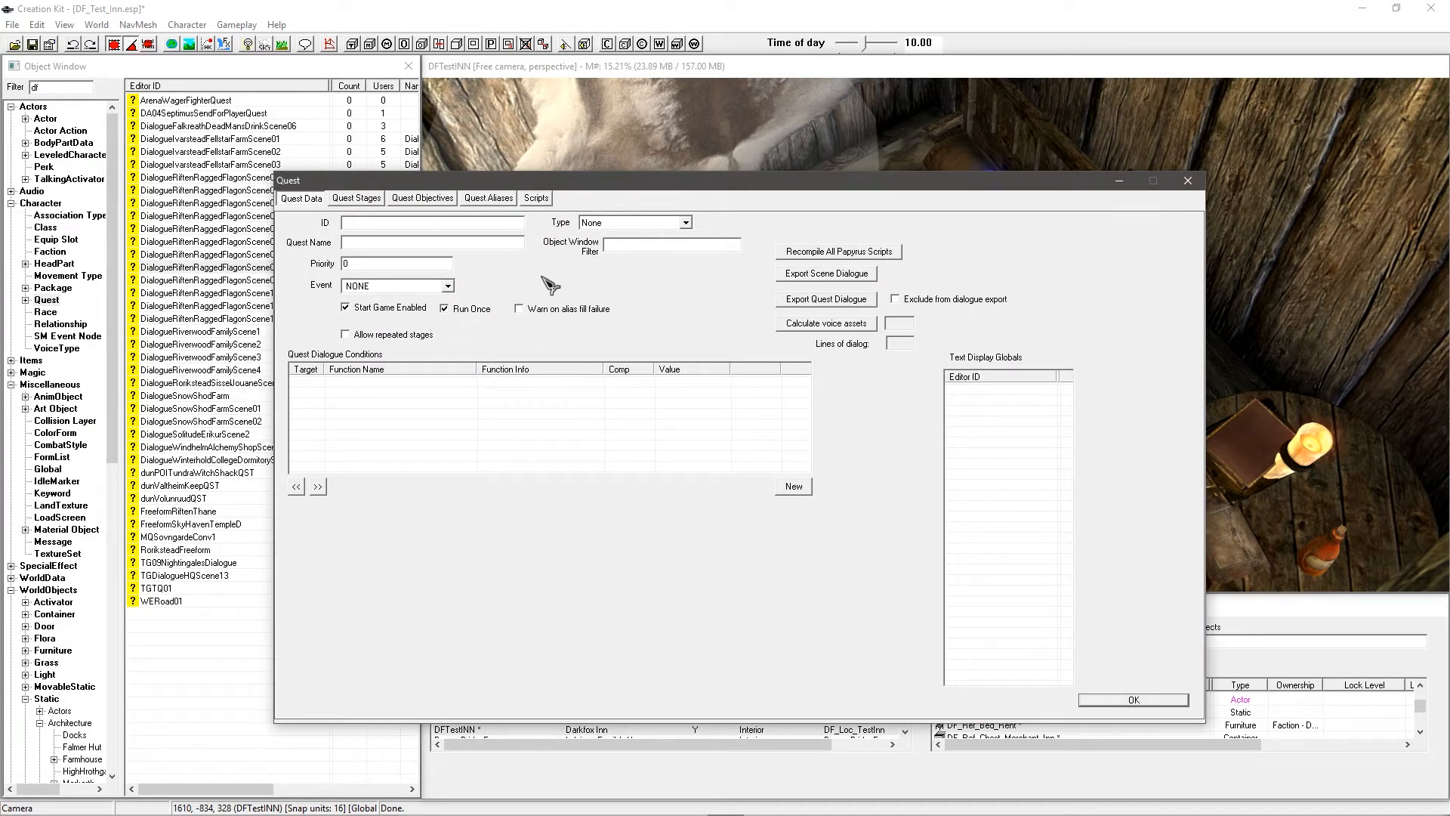
pyautogui.moveTo(508, 189); pyautogui.dragTo(583, 223)
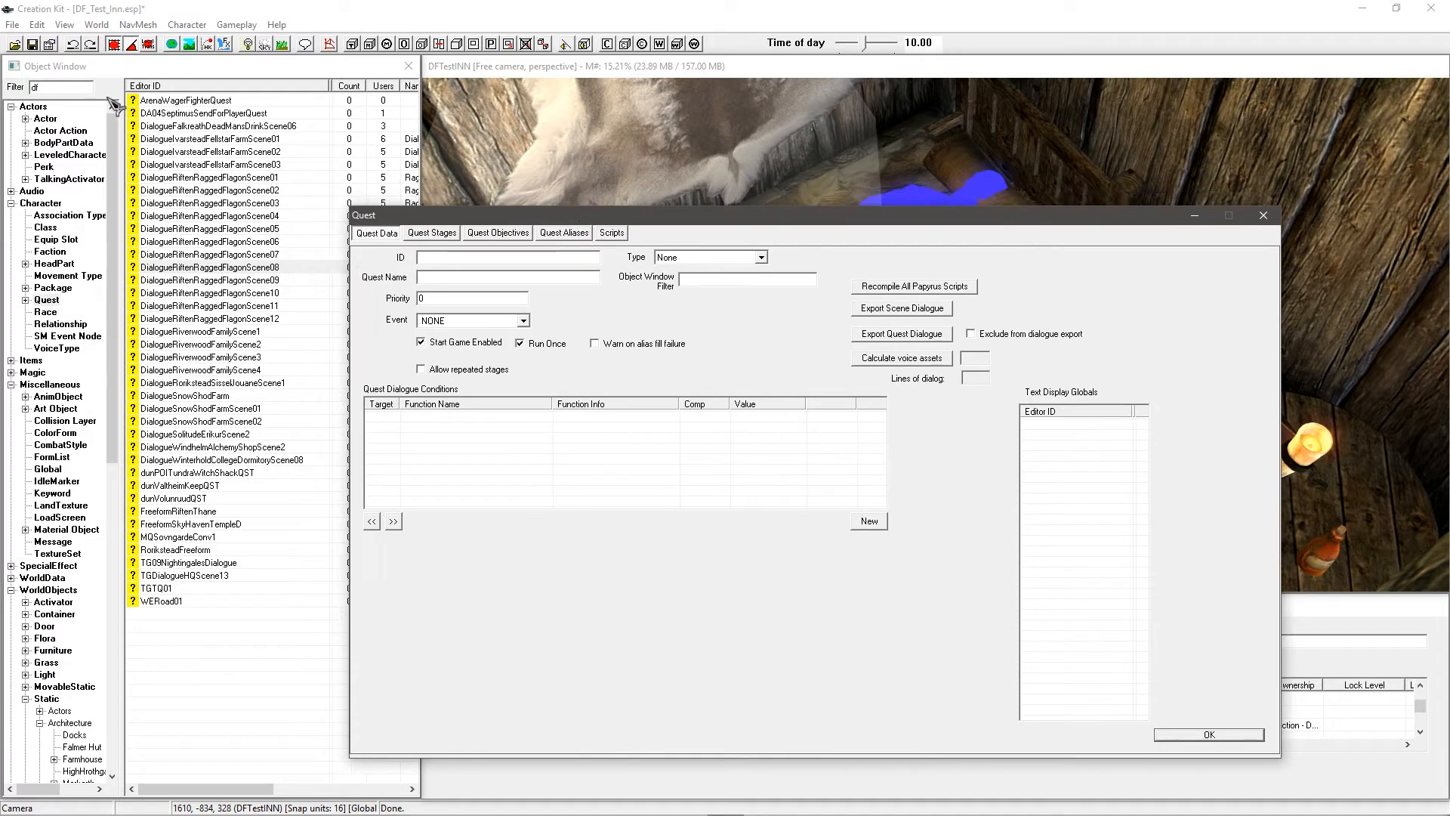
# Step: Filter the quests by dialoguegeneric, open DialogueGeneric, and examine the RentRoomBranch in its DialogueGenericView
pyautogui.click(70, 87)
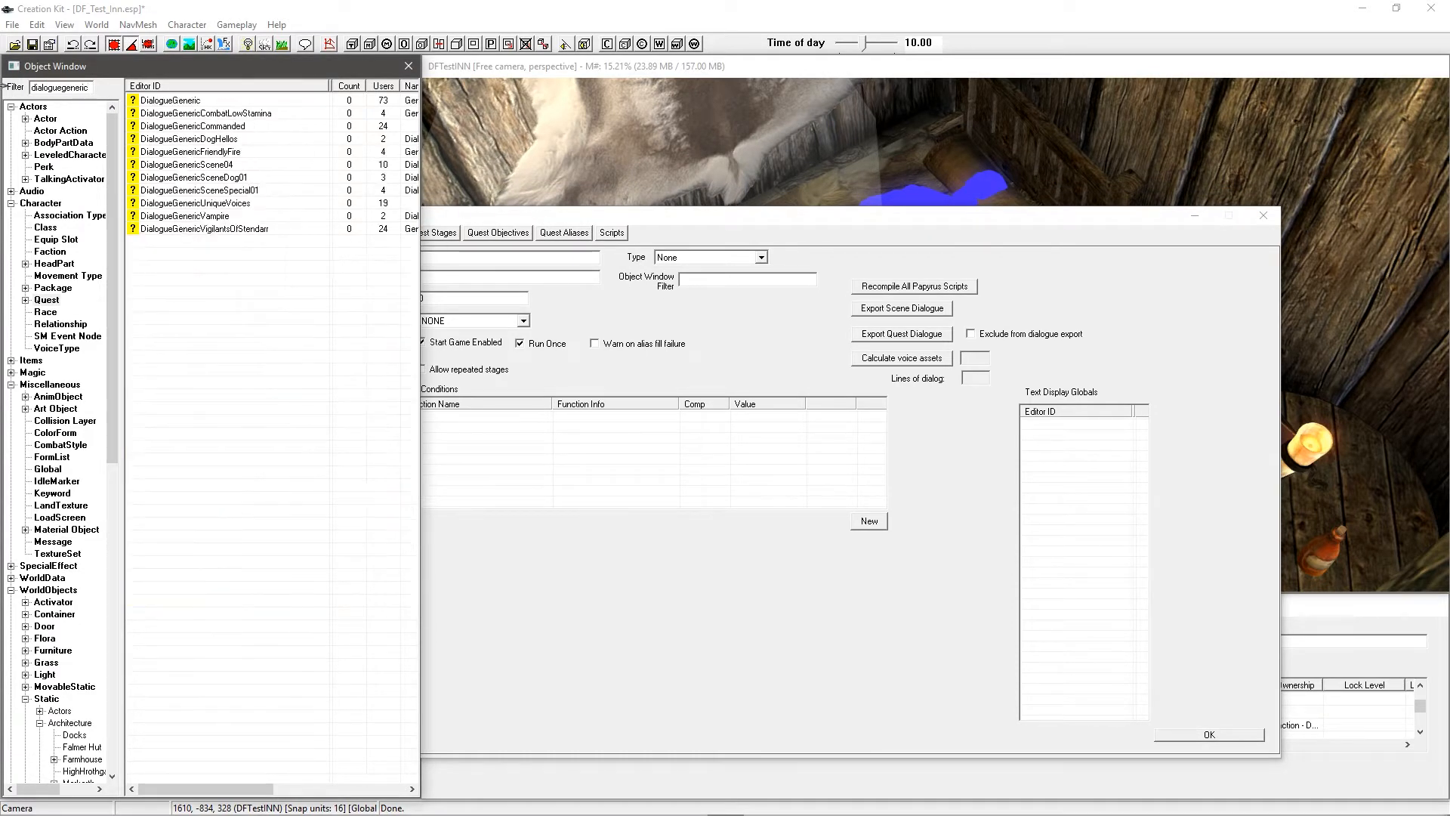
pyautogui.doubleClick(172, 101)
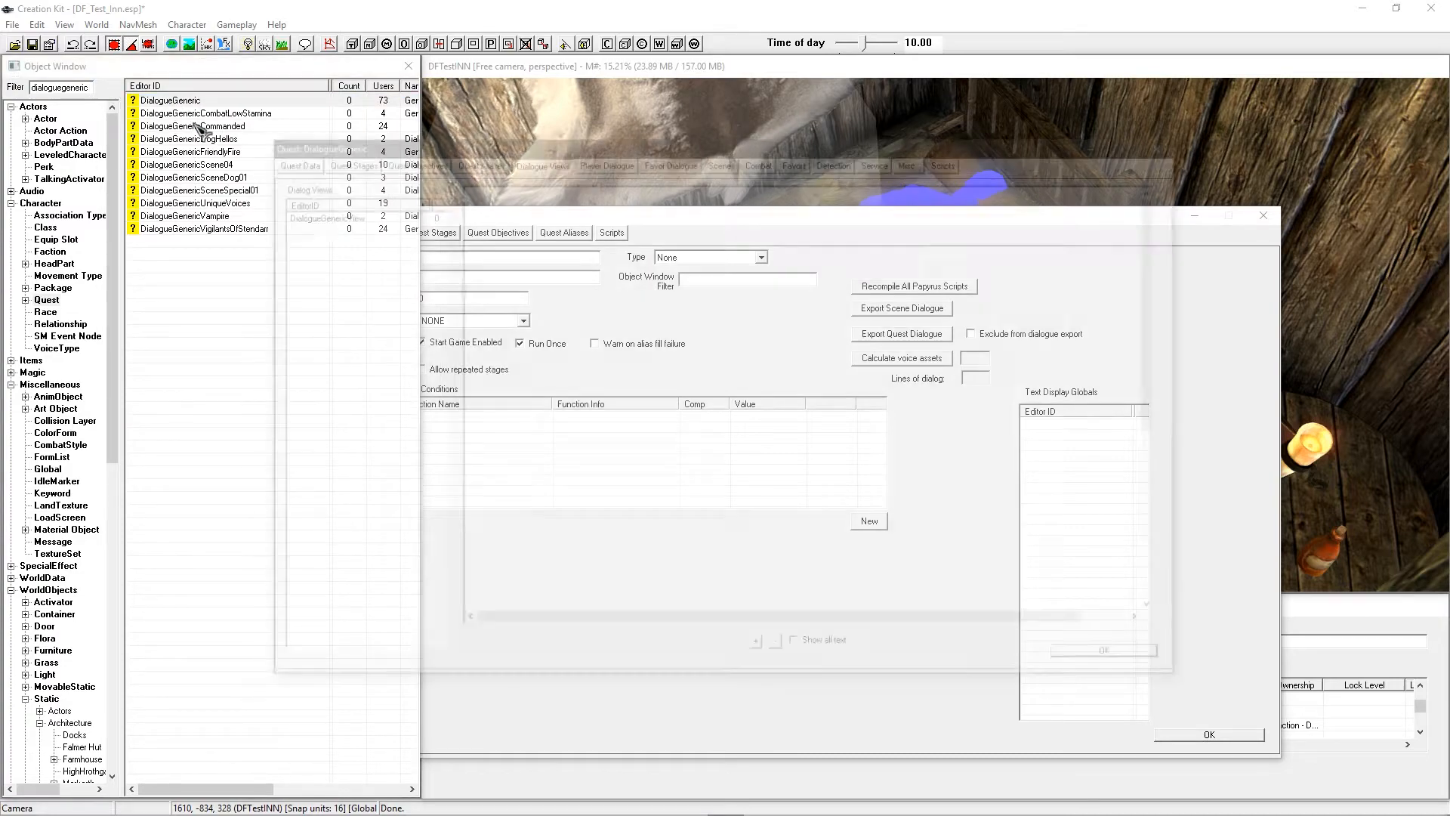
pyautogui.click(362, 212)
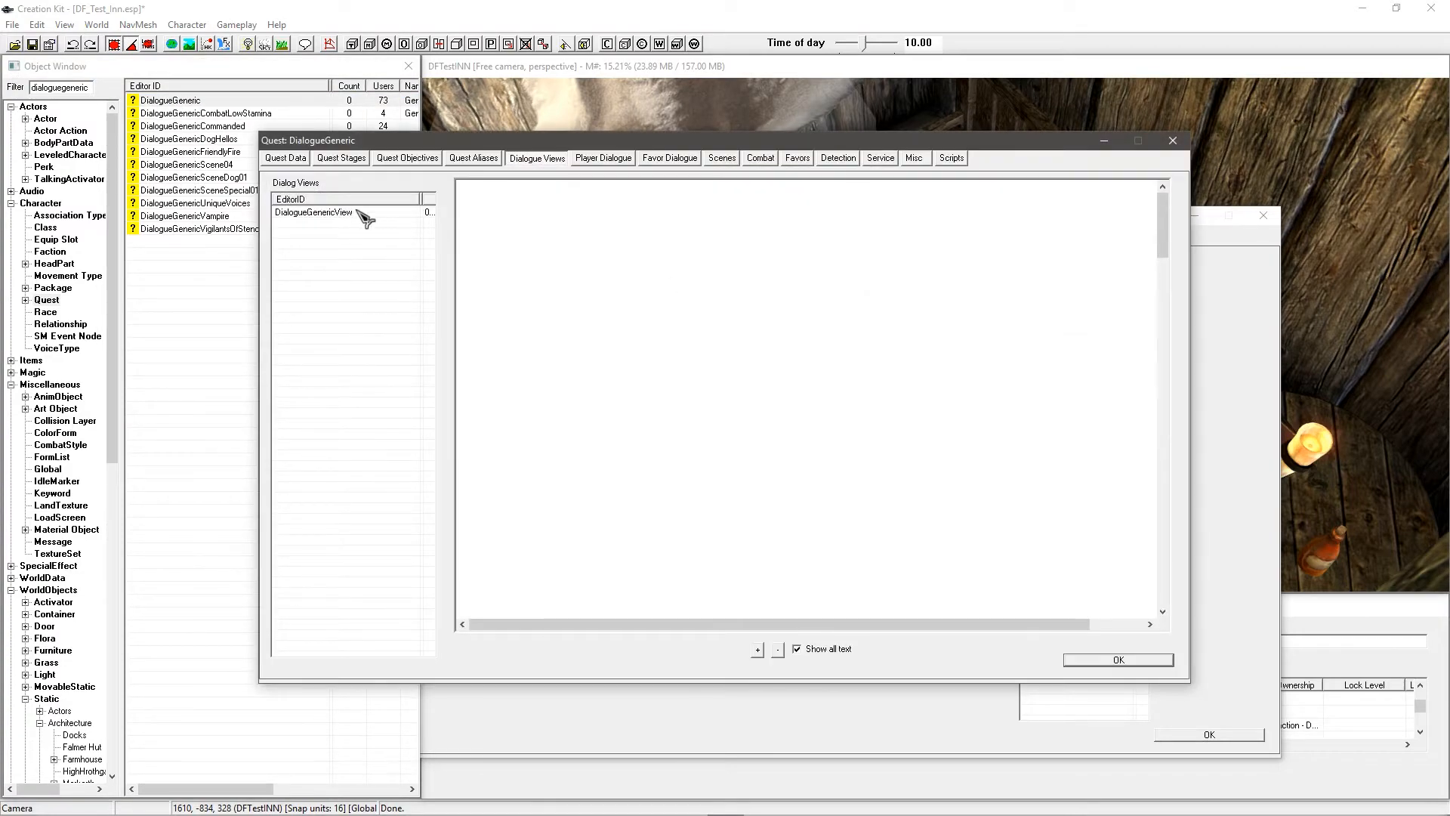
pyautogui.moveTo(1163, 227); pyautogui.dragTo(1168, 373)
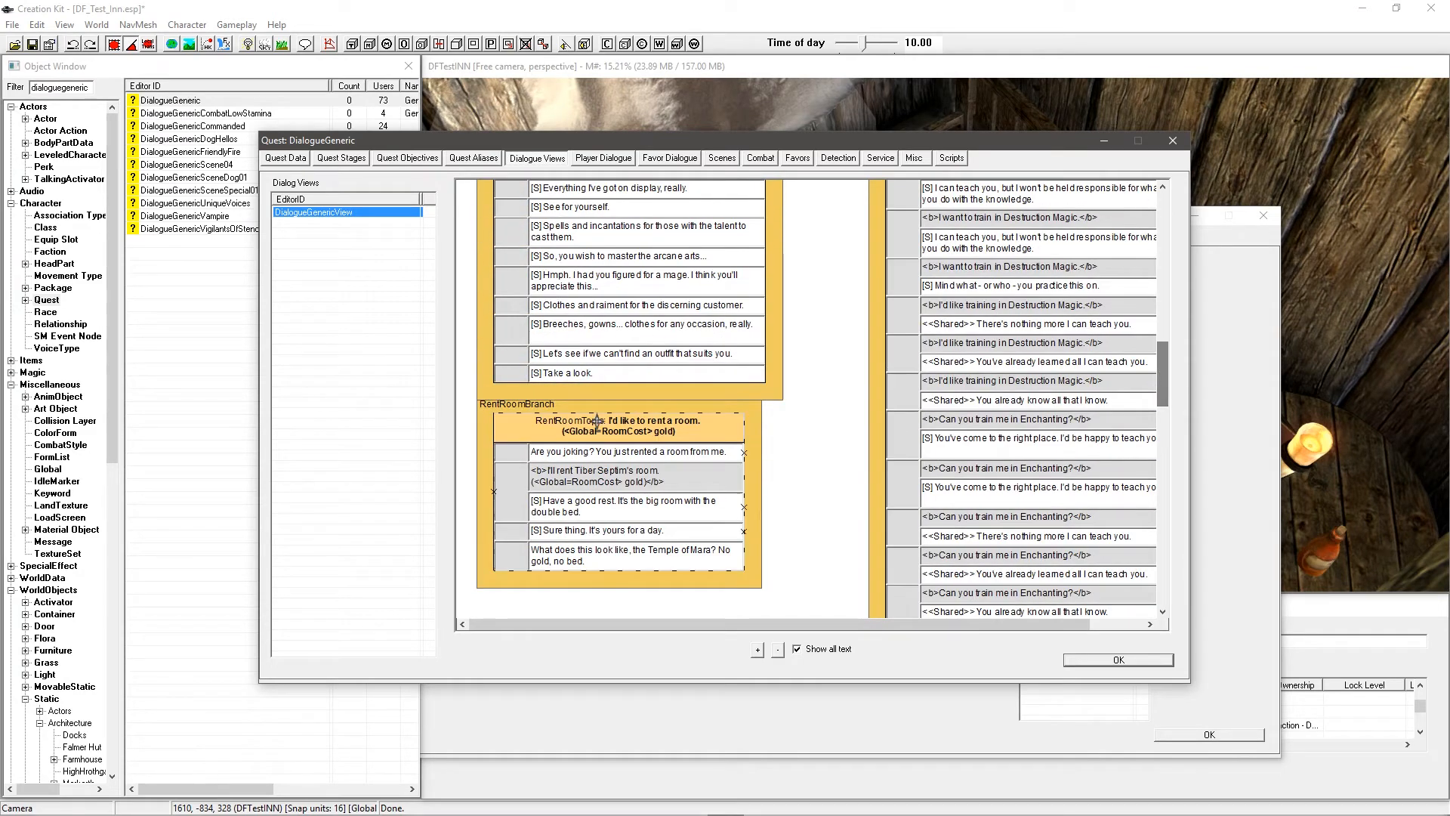
# Step: Examine the RentRoomBranch dialogue and the script attached to the DialogueGeneric quest, and close that quest
pyautogui.click(665, 452)
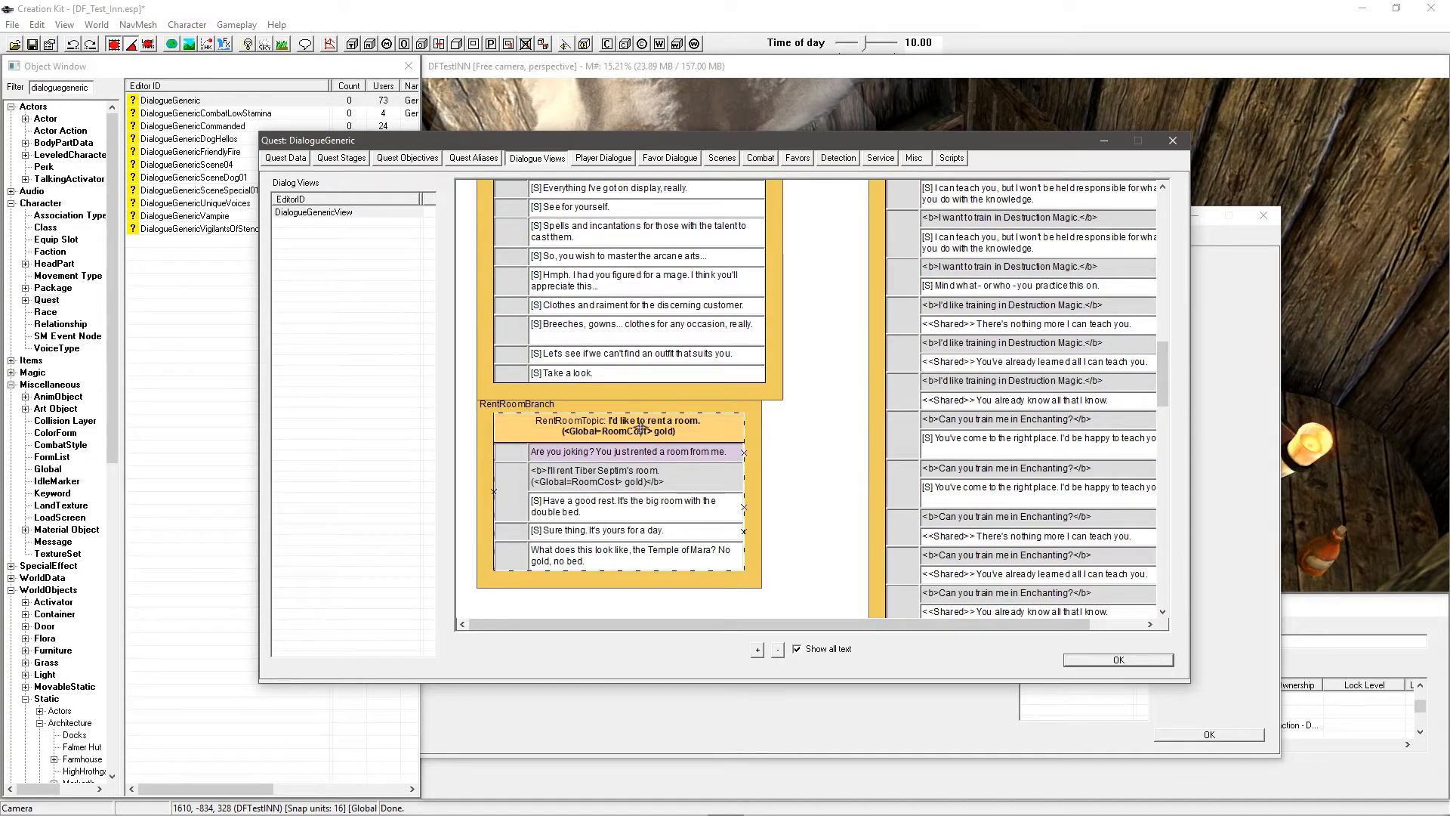
pyautogui.moveTo(1172, 374); pyautogui.dragTo(1170, 198)
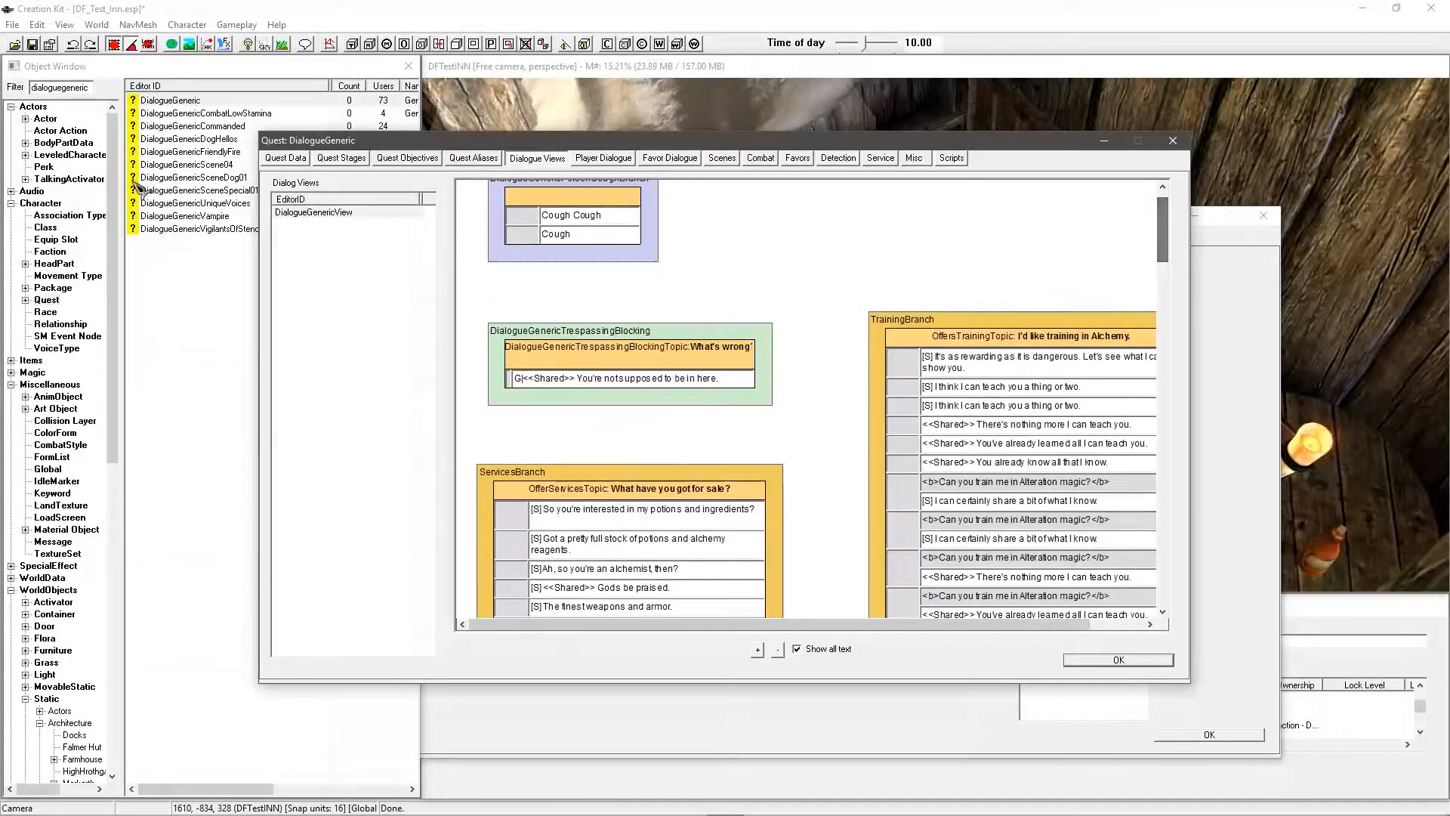
pyautogui.click(950, 158)
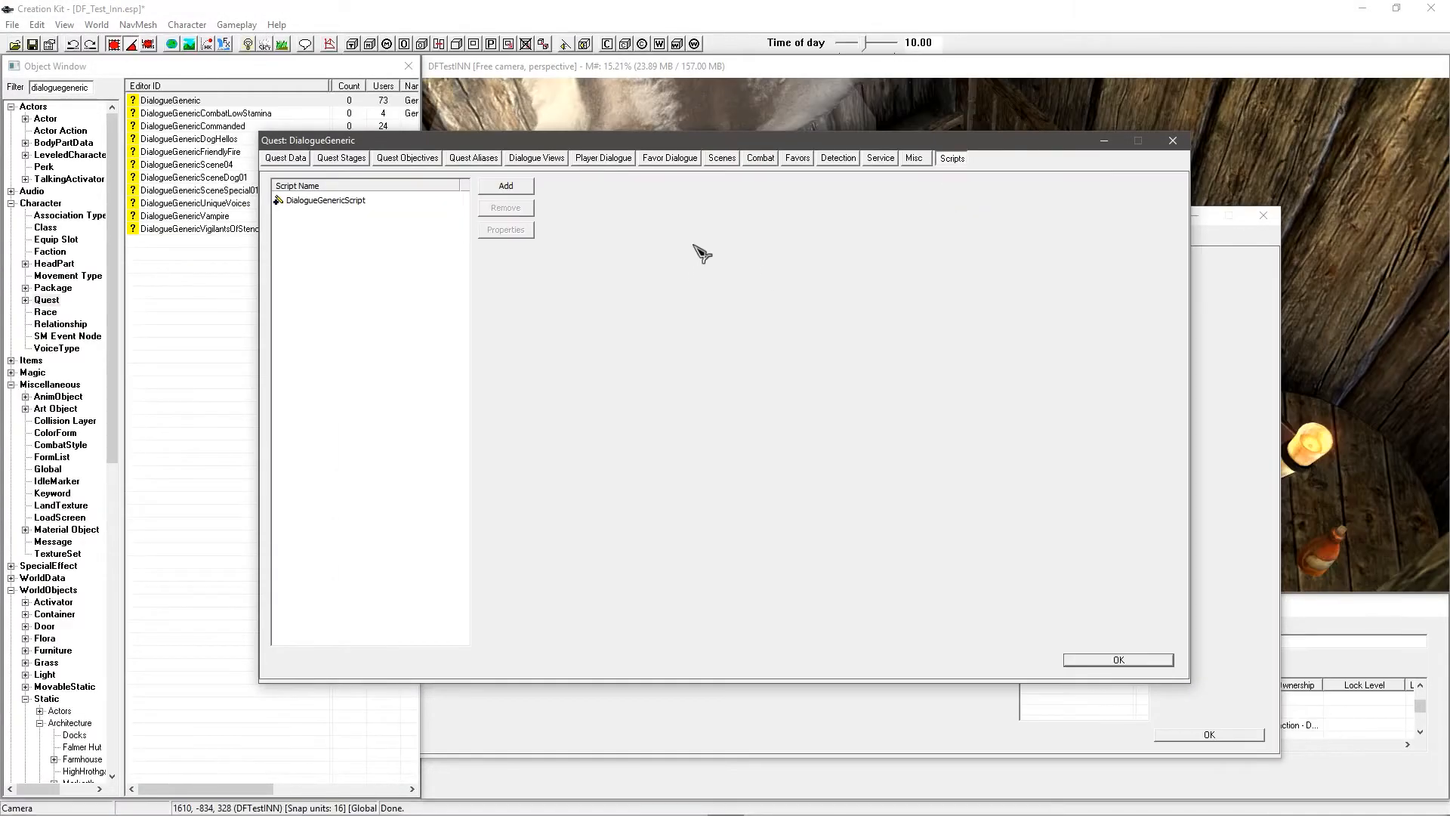
pyautogui.click(332, 200)
pyautogui.click(343, 214)
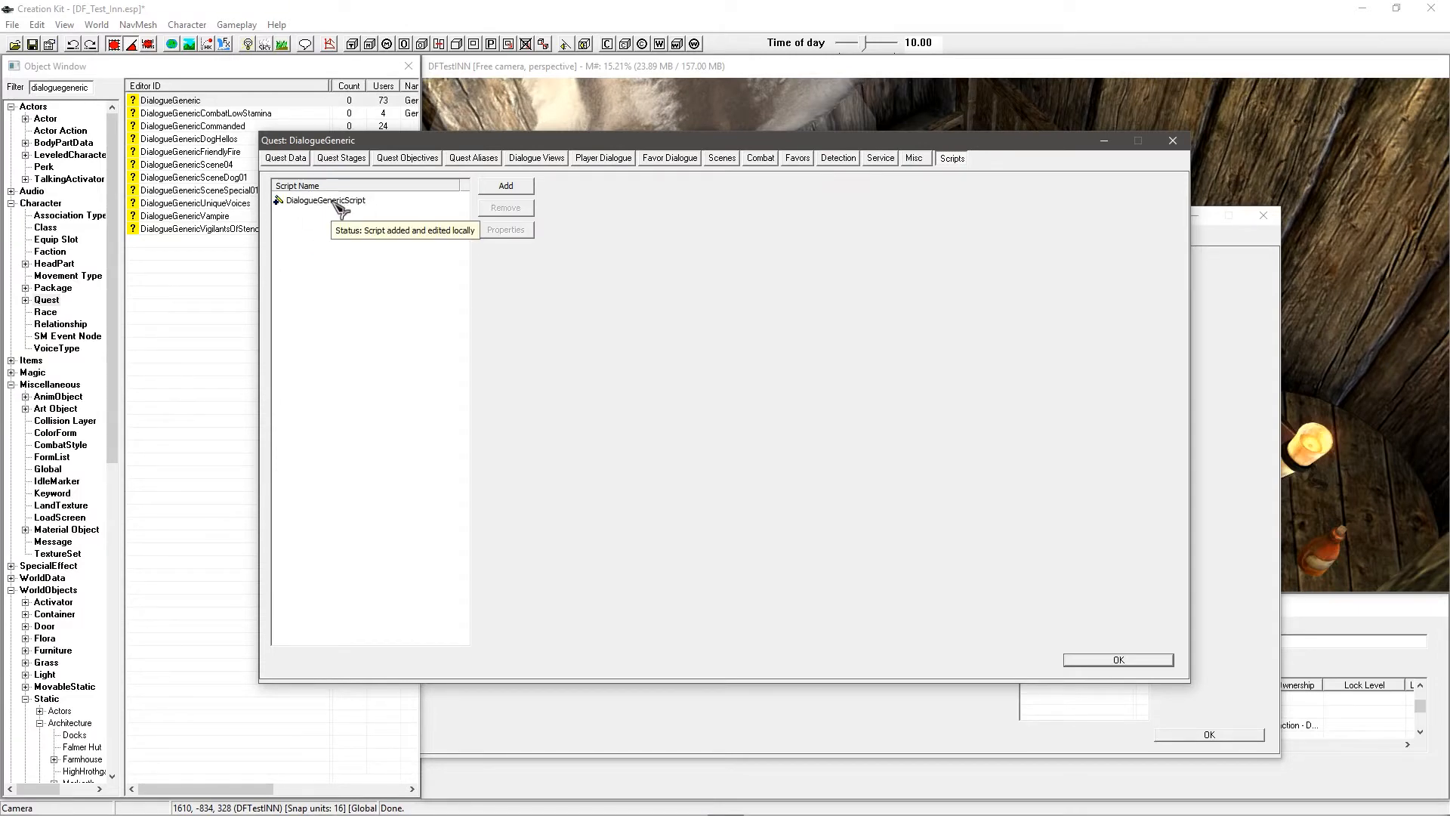
pyautogui.click(339, 206)
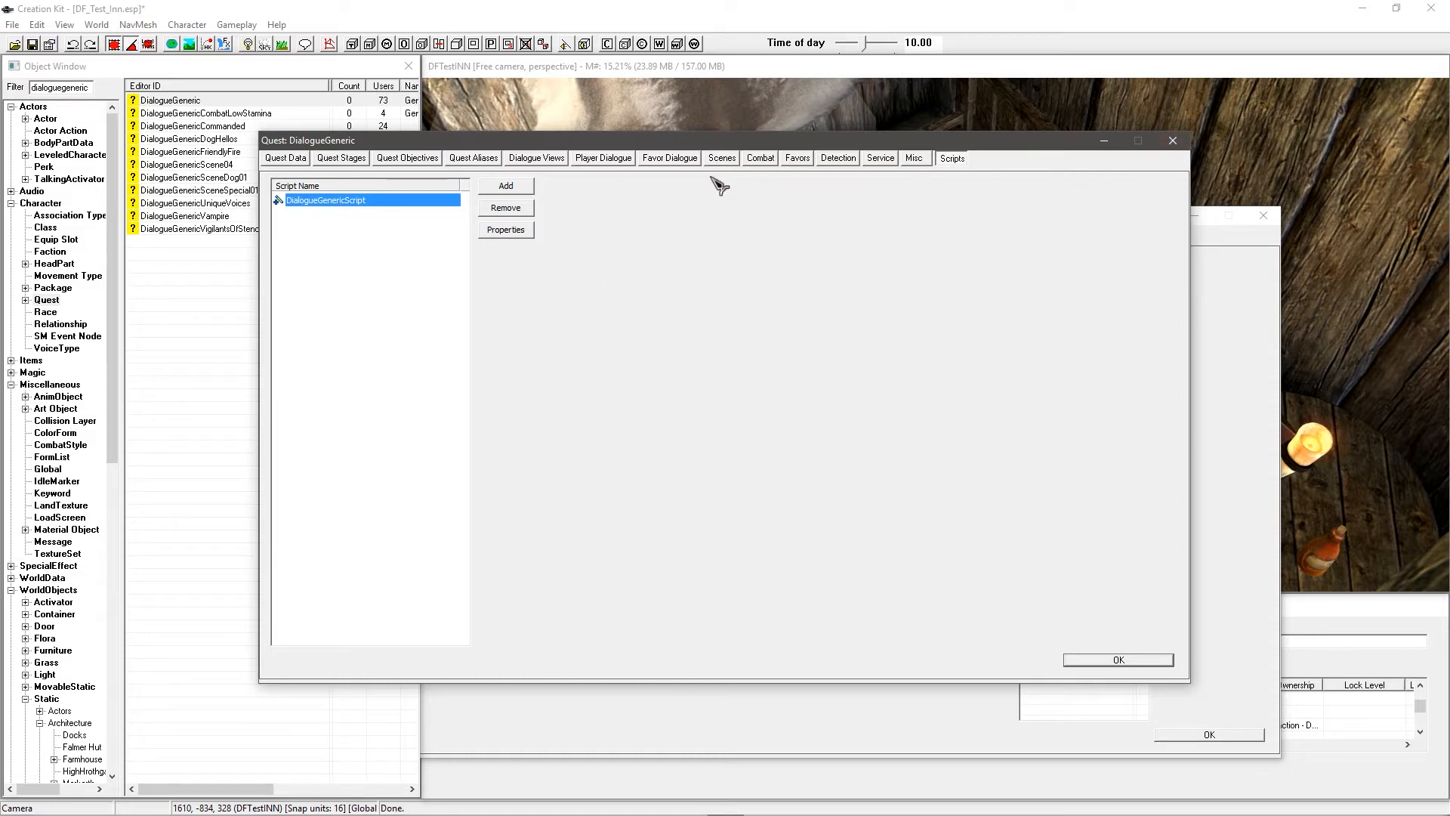
pyautogui.click(537, 159)
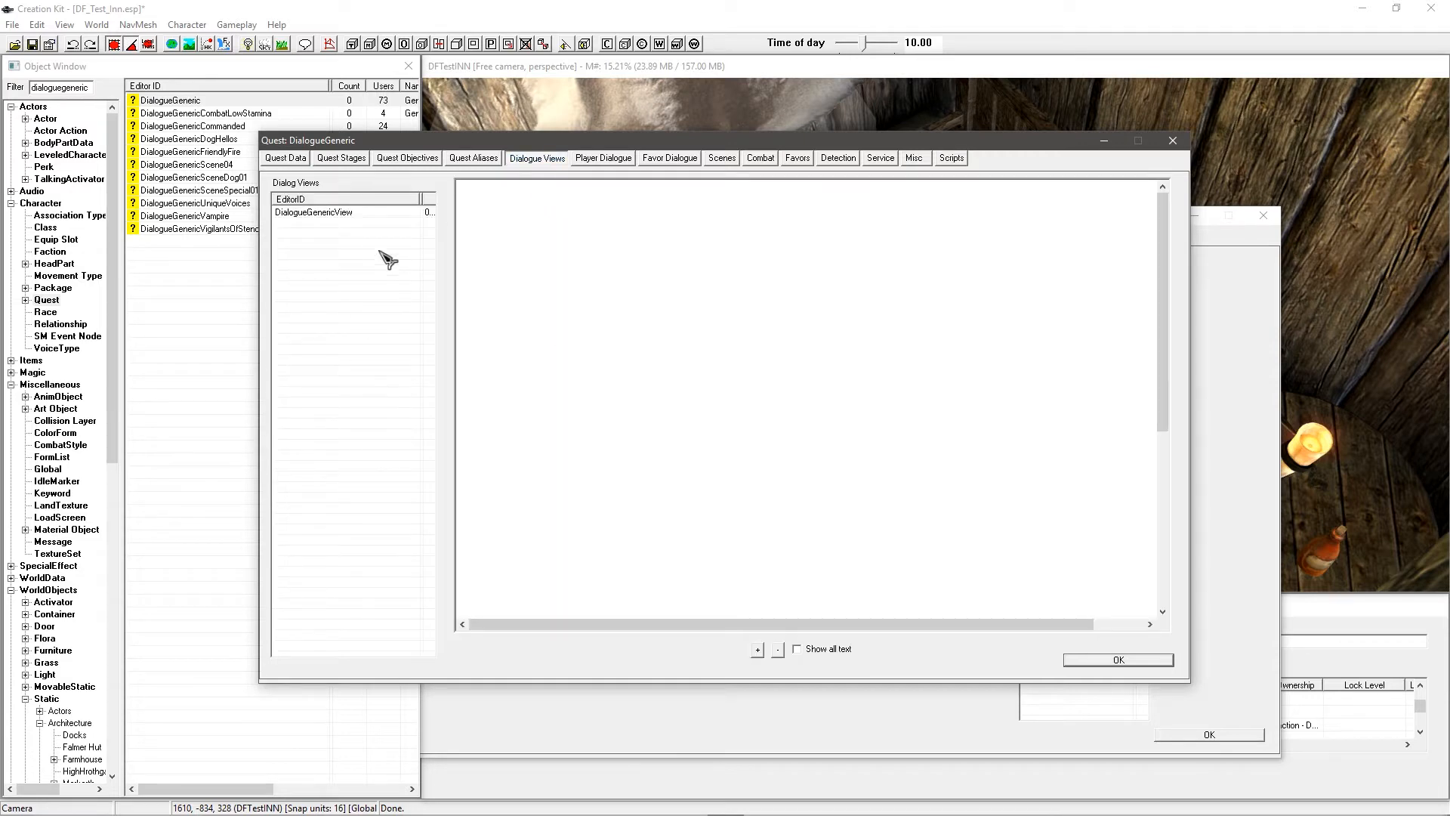
pyautogui.click(1173, 140)
# Step: Save the new quest with ID DF_Quest_InnKeeper, name Inn Keeper, priority 30, and Run Once disabled
pyautogui.click(657, 229)
pyautogui.moveTo(654, 223); pyautogui.dragTo(684, 198)
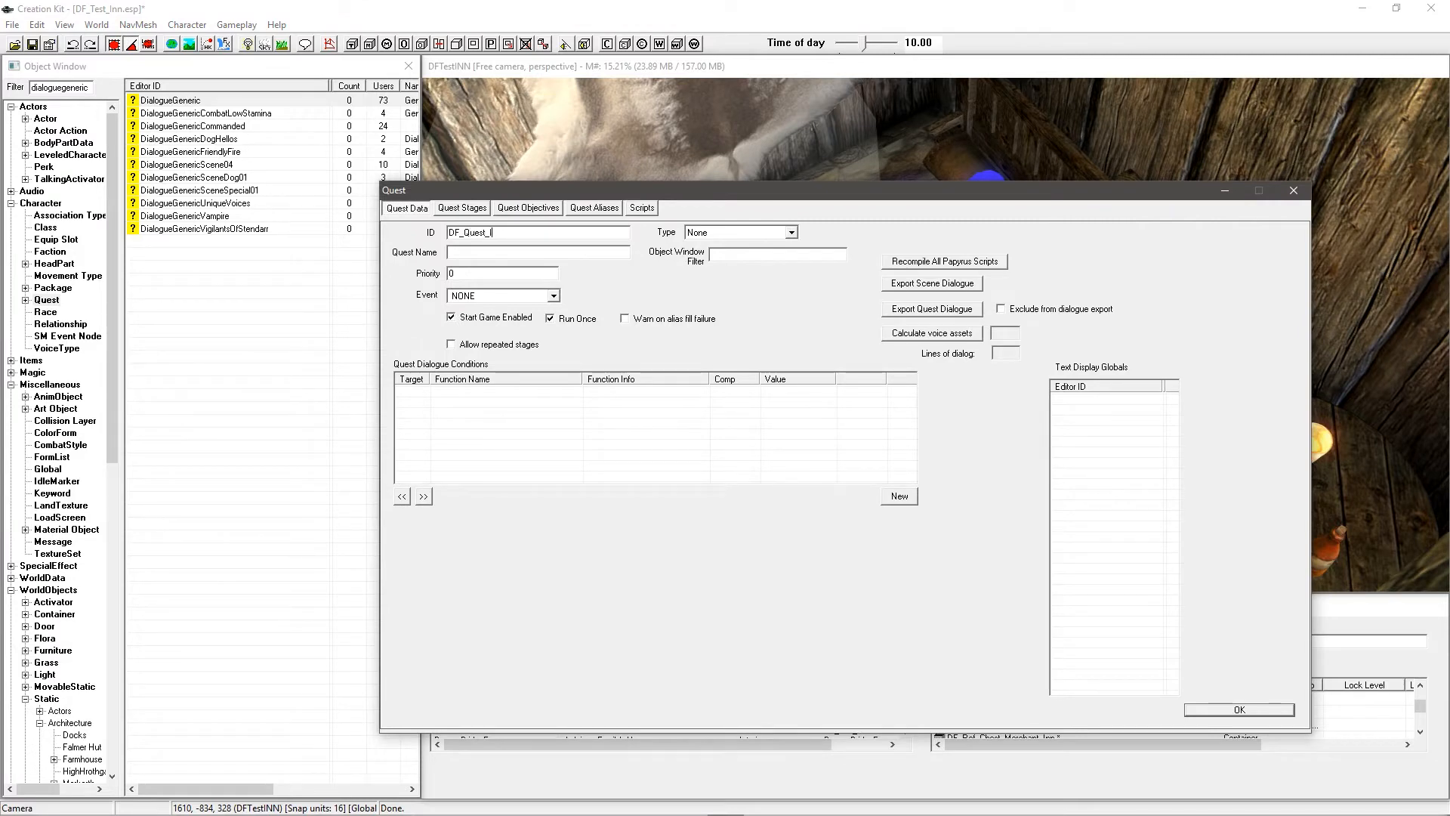
pyautogui.write('er')
pyautogui.moveTo(520, 272); pyautogui.dragTo(438, 279)
pyautogui.write('30')
pyautogui.click(551, 319)
pyautogui.click(1245, 712)
# Step: Reopen the DF_Quest_InnKeeper quest using the filter innk, and attach the existing script DF_Script_RentRoom_Q to it
pyautogui.doubleClick(89, 87)
pyautogui.press('BackSpace')
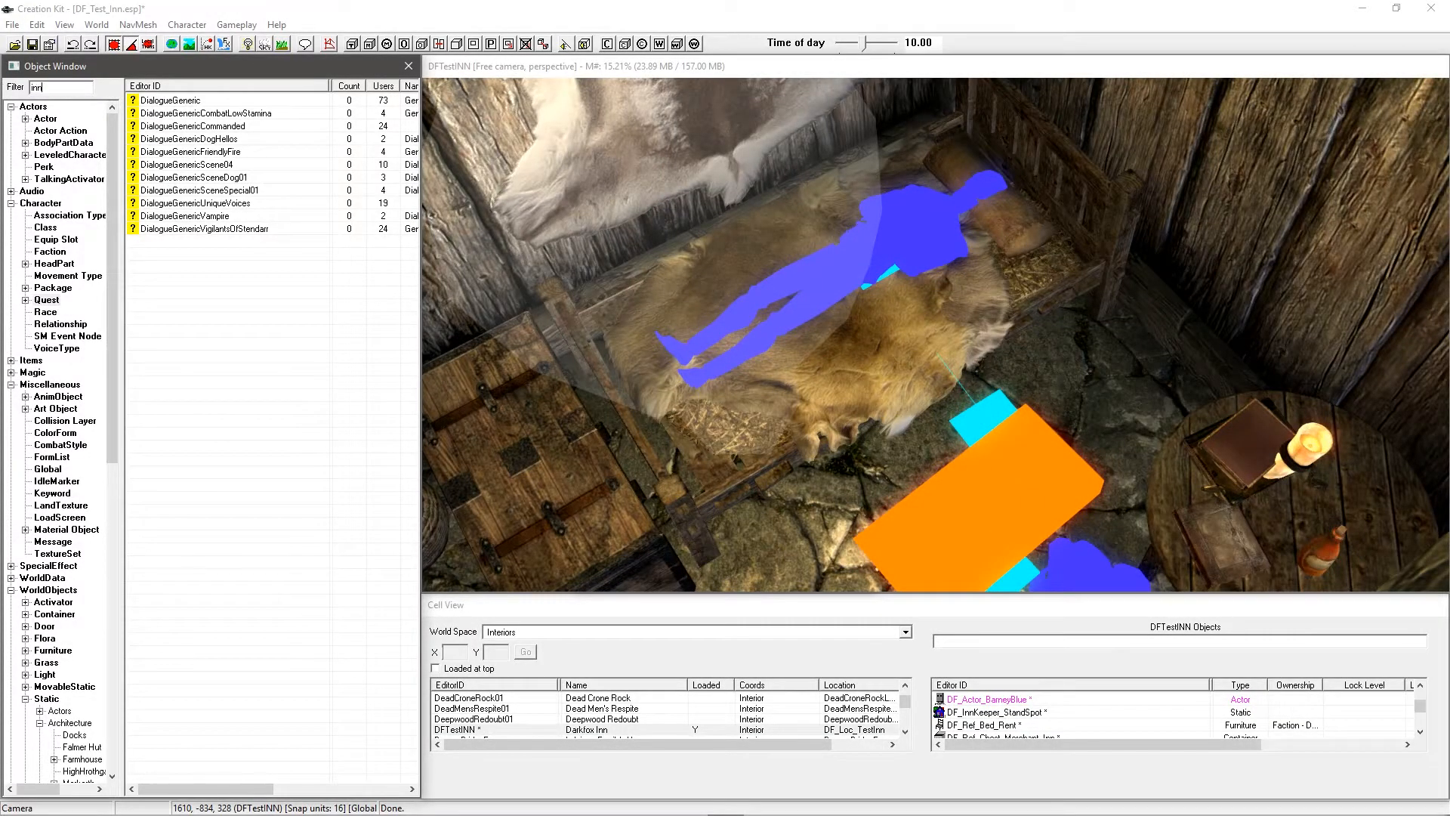
pyautogui.doubleClick(159, 101)
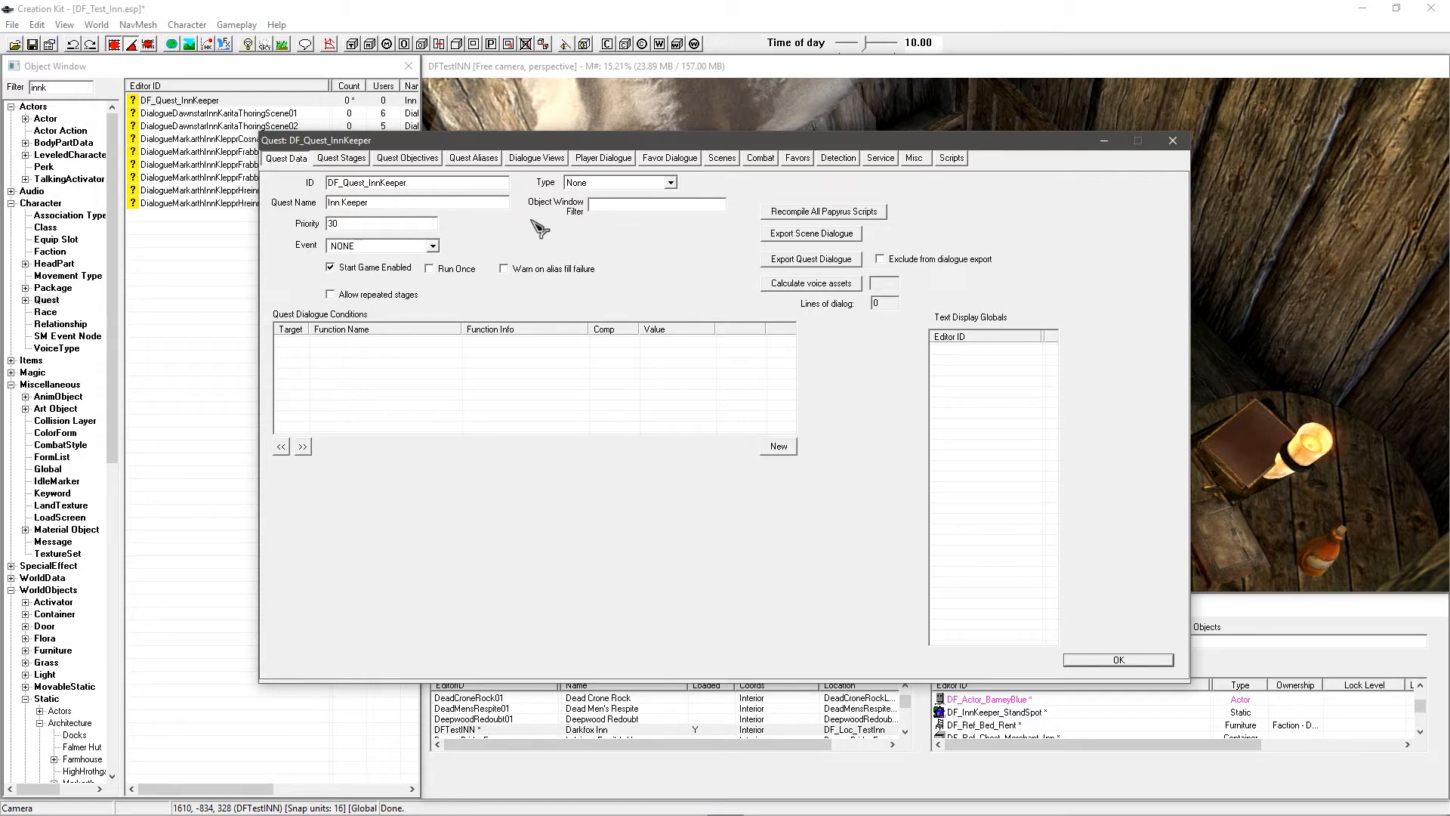
pyautogui.click(955, 158)
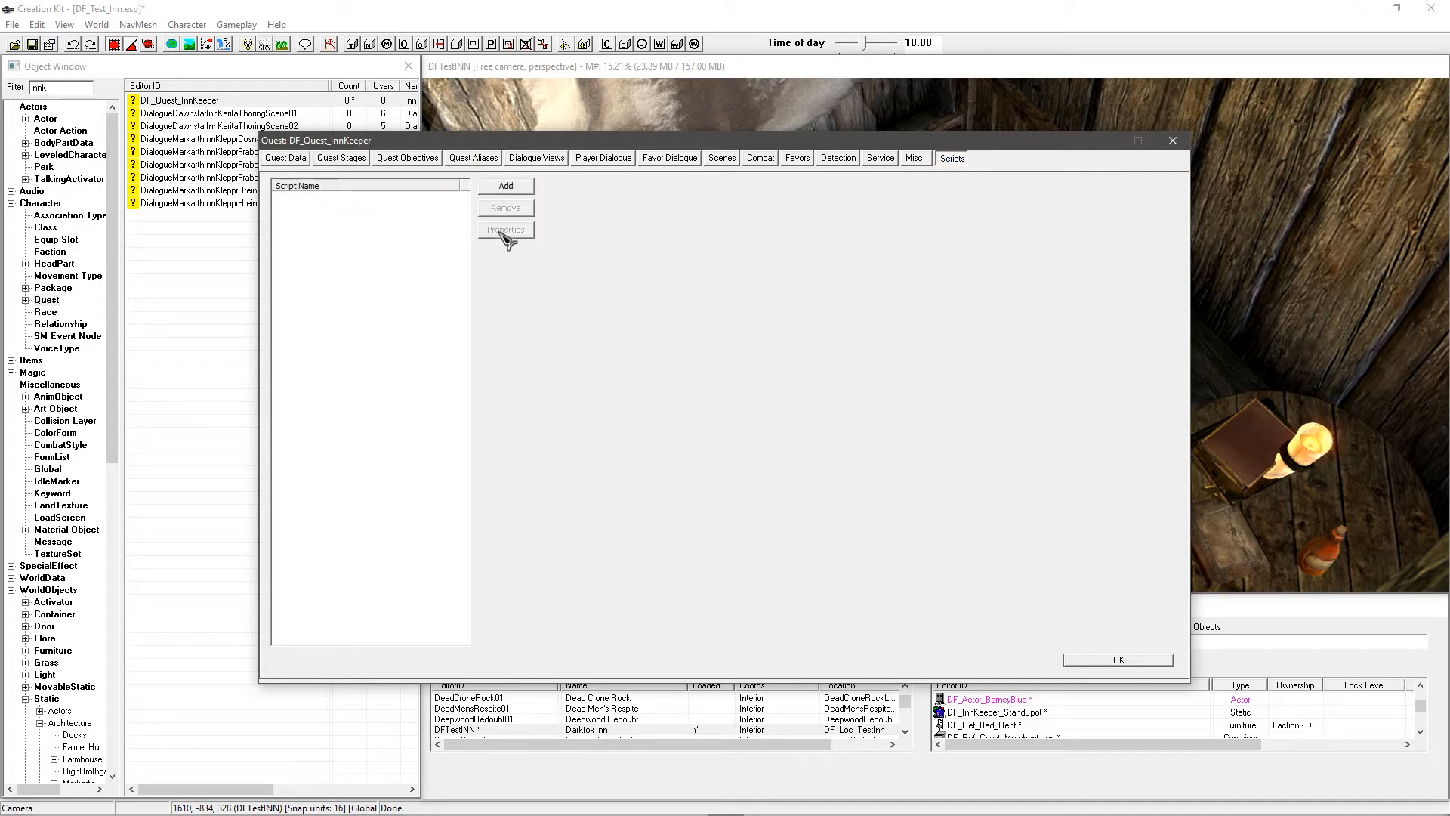
pyautogui.click(503, 190)
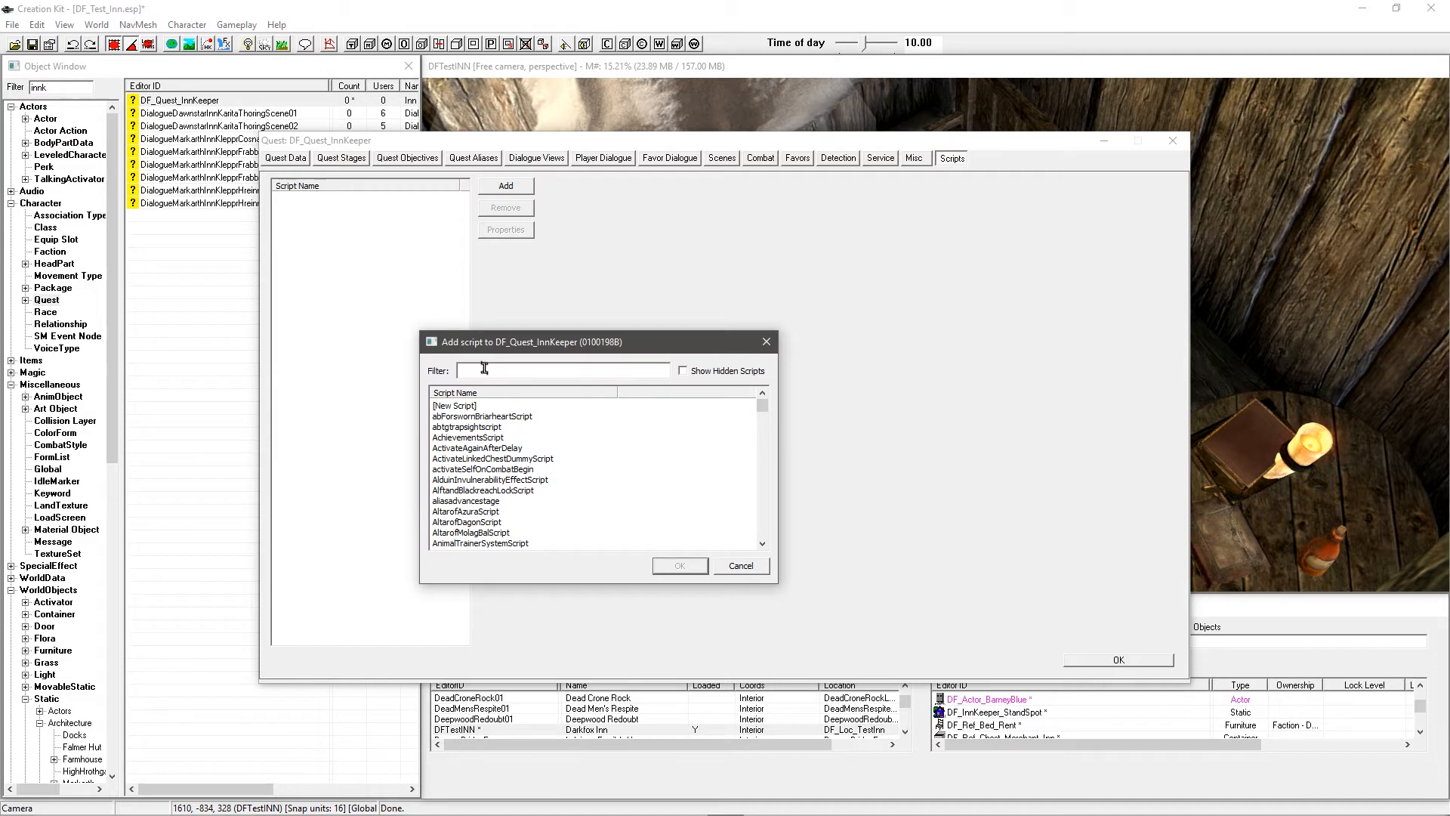
pyautogui.write('df_')
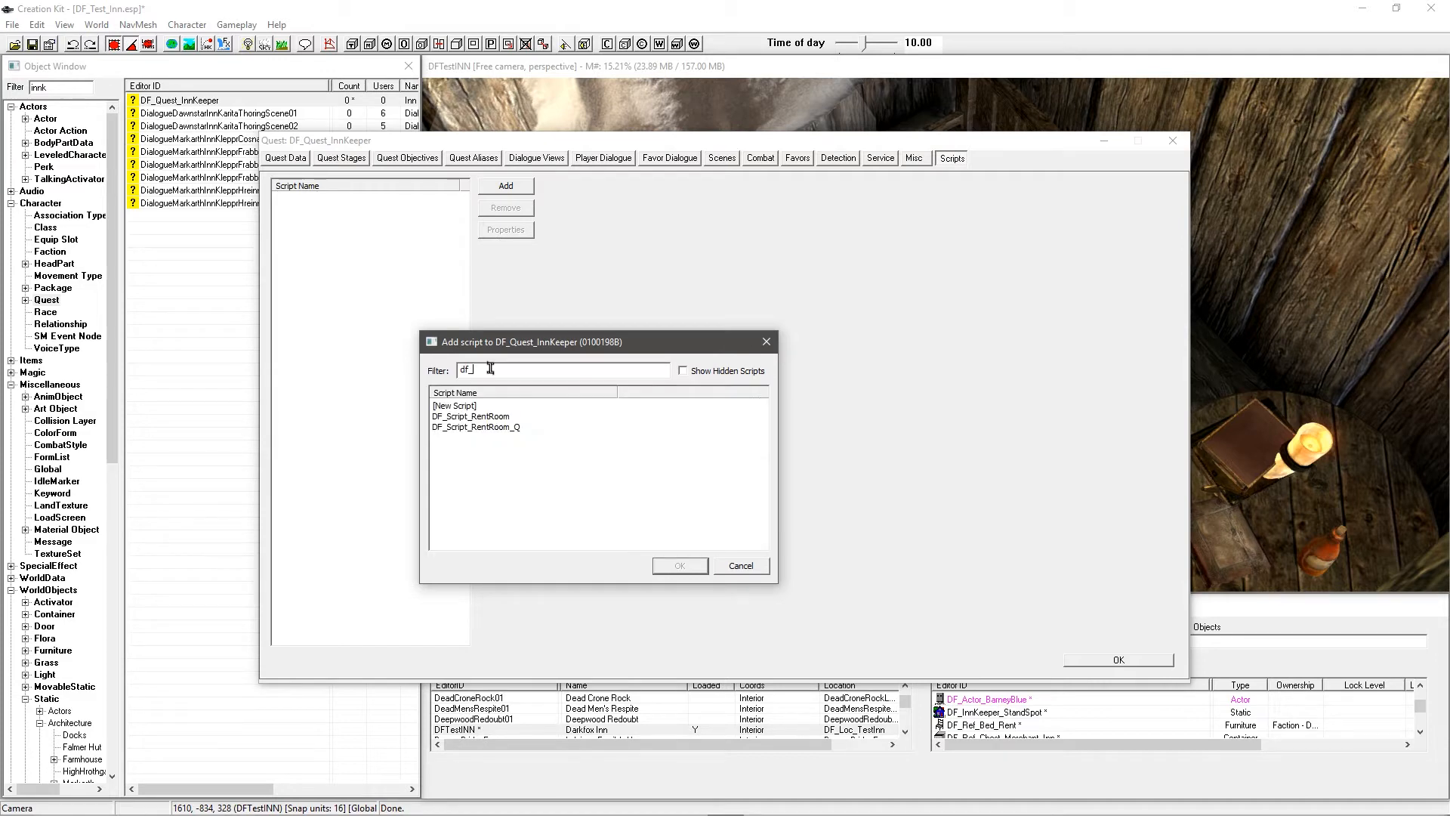
pyautogui.click(489, 417)
pyautogui.click(487, 428)
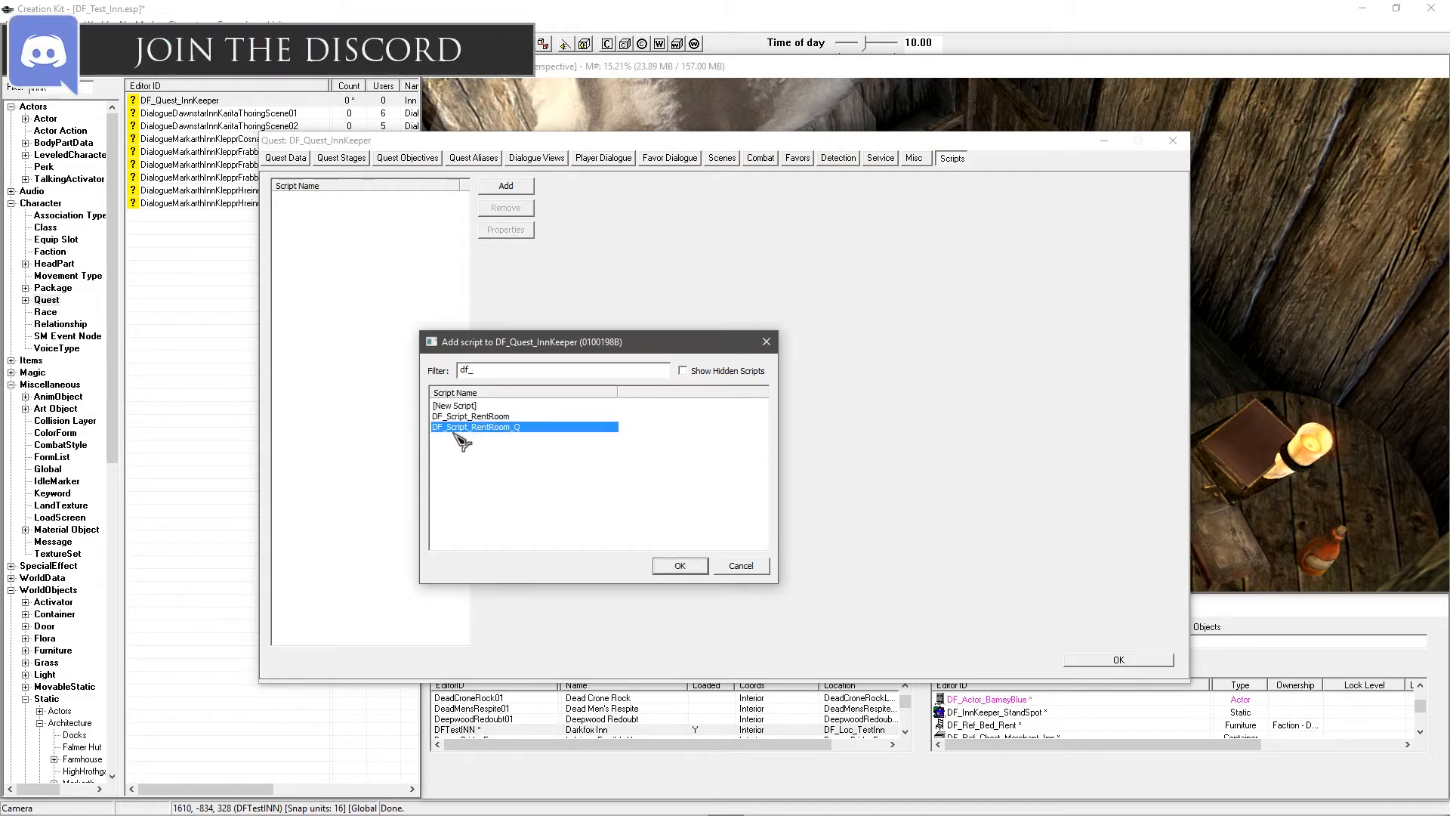
pyautogui.click(679, 567)
# Step: Auto-fill the properties of DF_Script_RentRoom_Q and assign the DF_G_RentCost global to its RentGlobal property
pyautogui.doubleClick(363, 201)
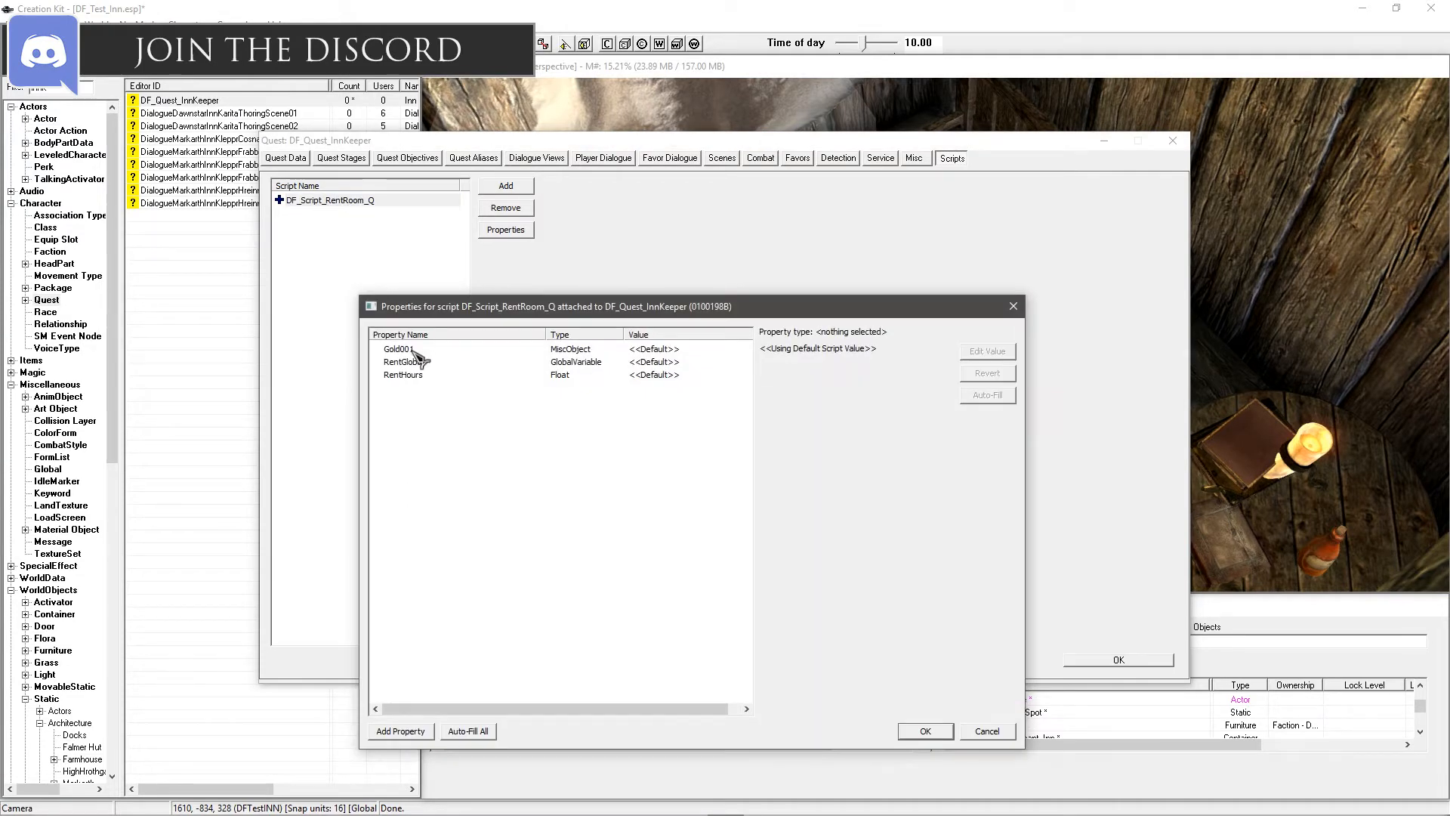
pyautogui.click(469, 731)
pyautogui.click(756, 470)
pyautogui.click(398, 349)
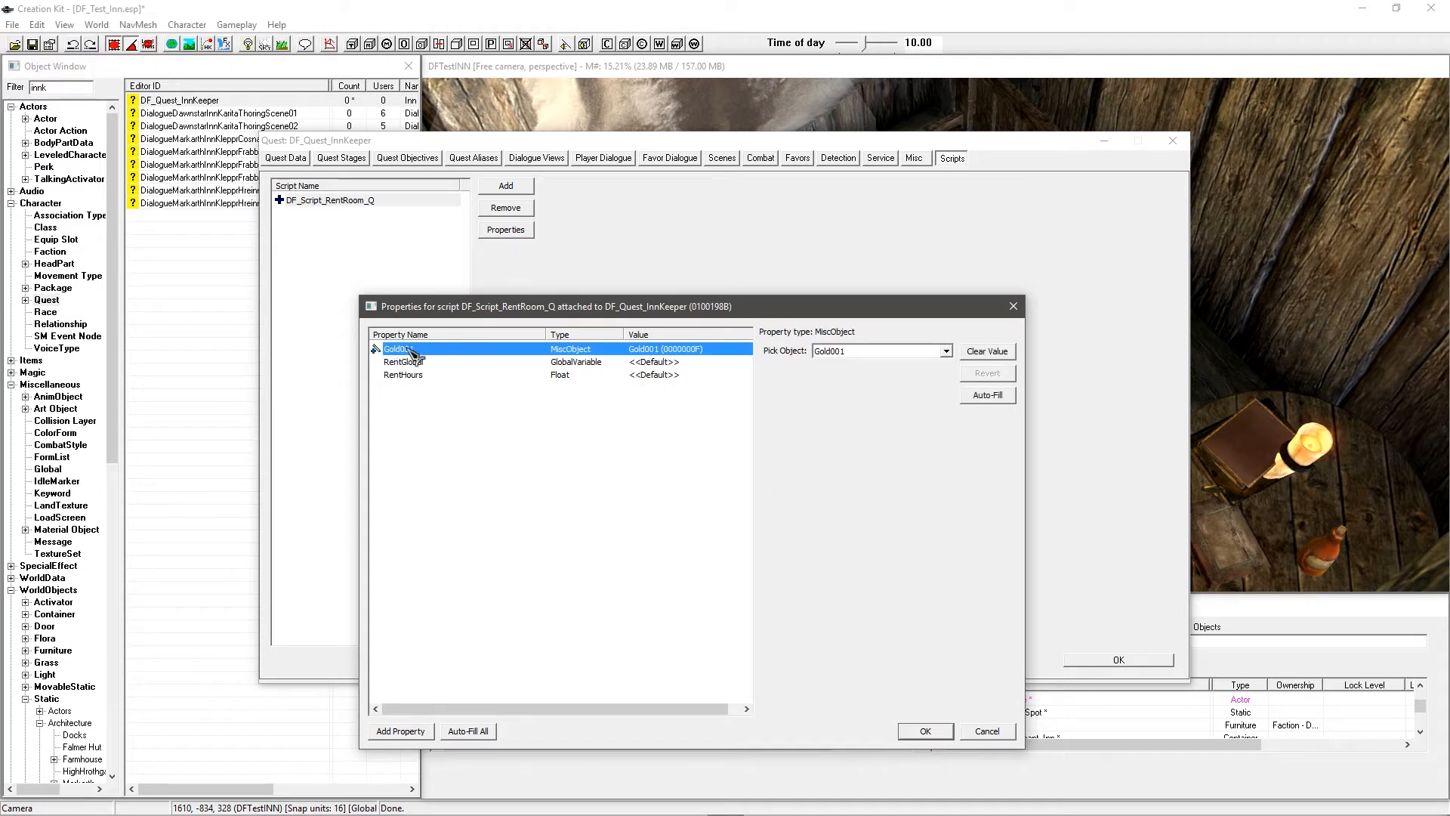
pyautogui.click(432, 362)
pyautogui.click(447, 375)
pyautogui.click(443, 365)
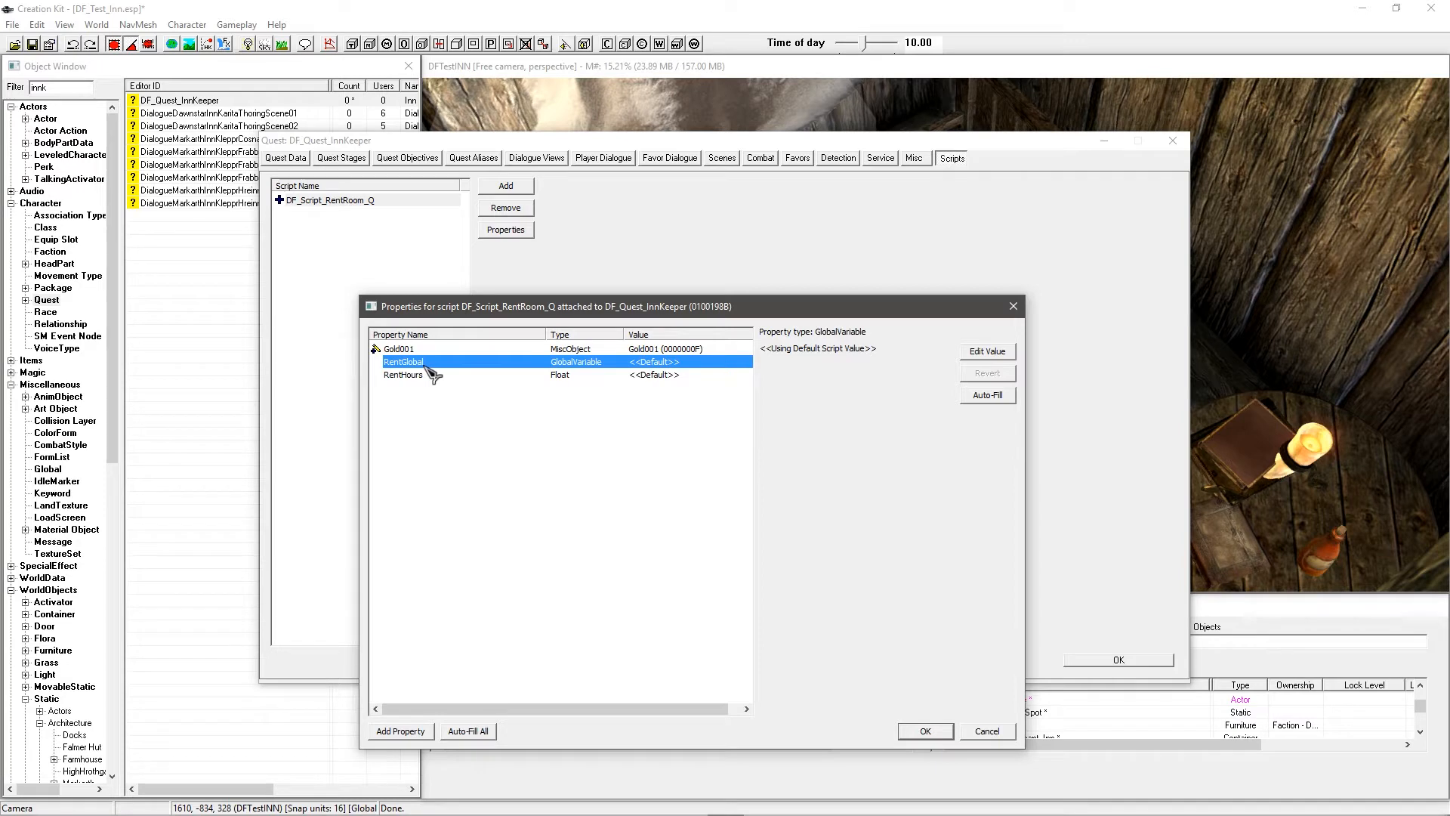
pyautogui.click(987, 352)
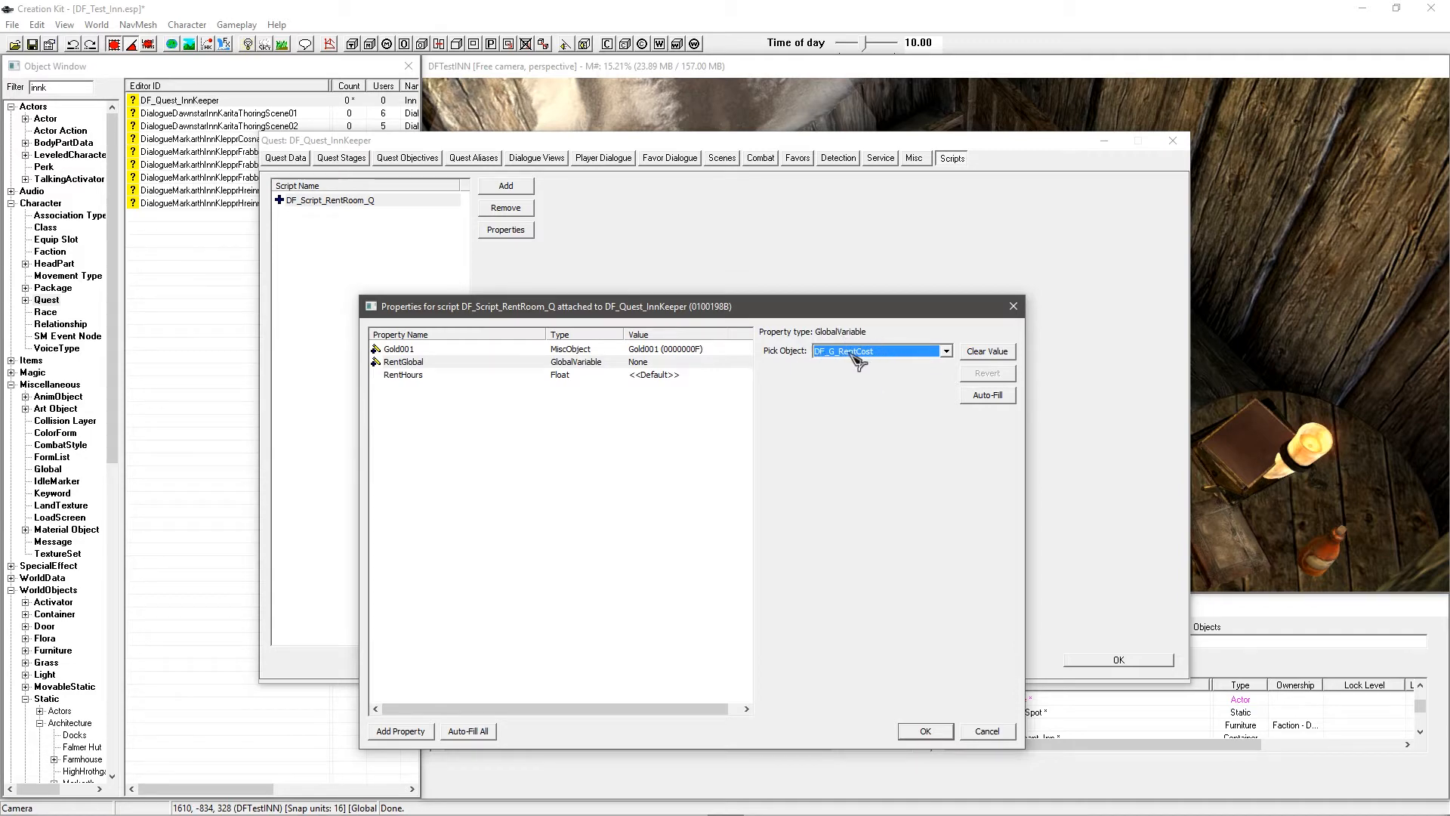
# Step: Check the description of the RentHours property and try a value of 48 for it
pyautogui.click(595, 375)
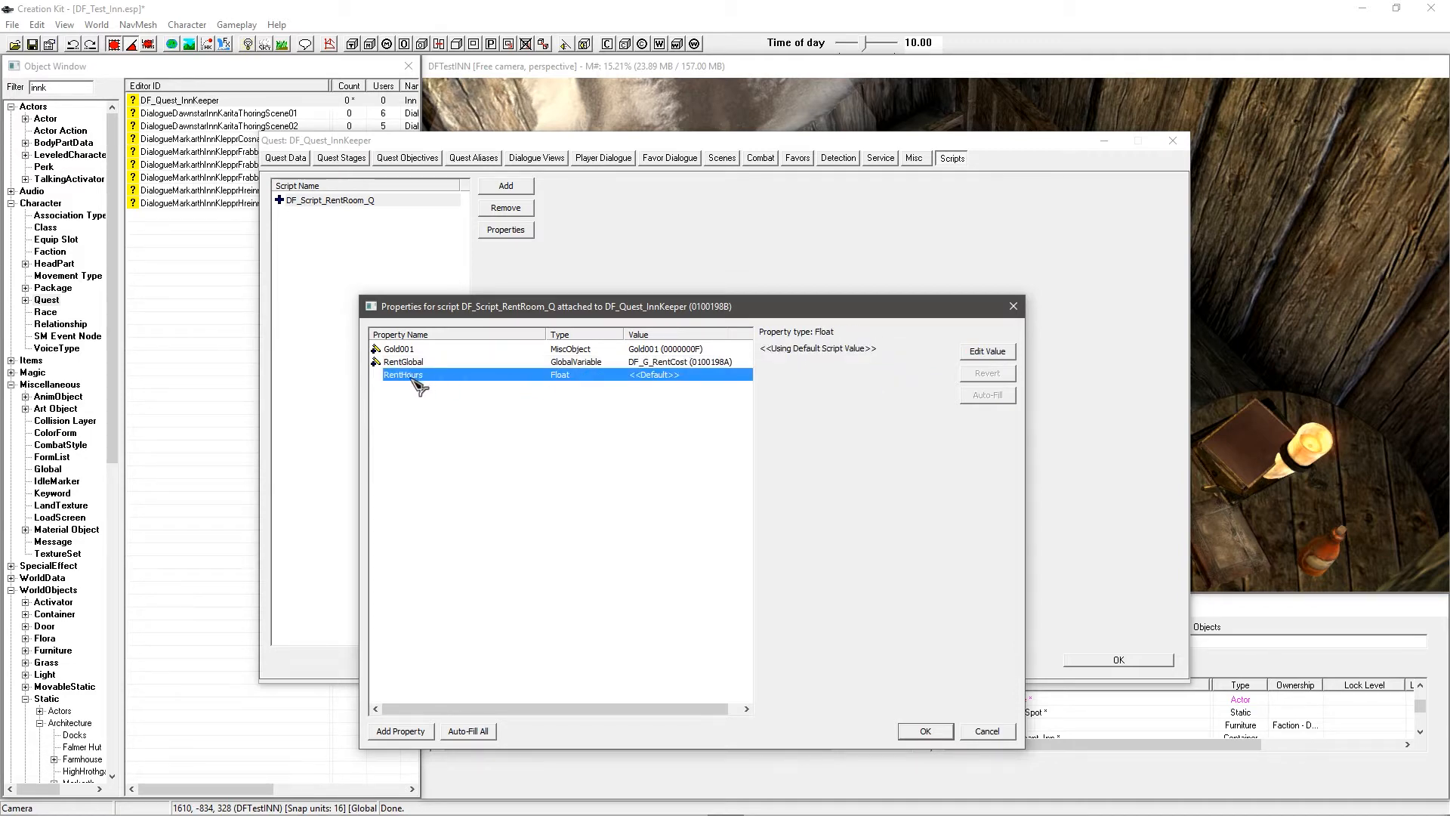
pyautogui.moveTo(417, 383)
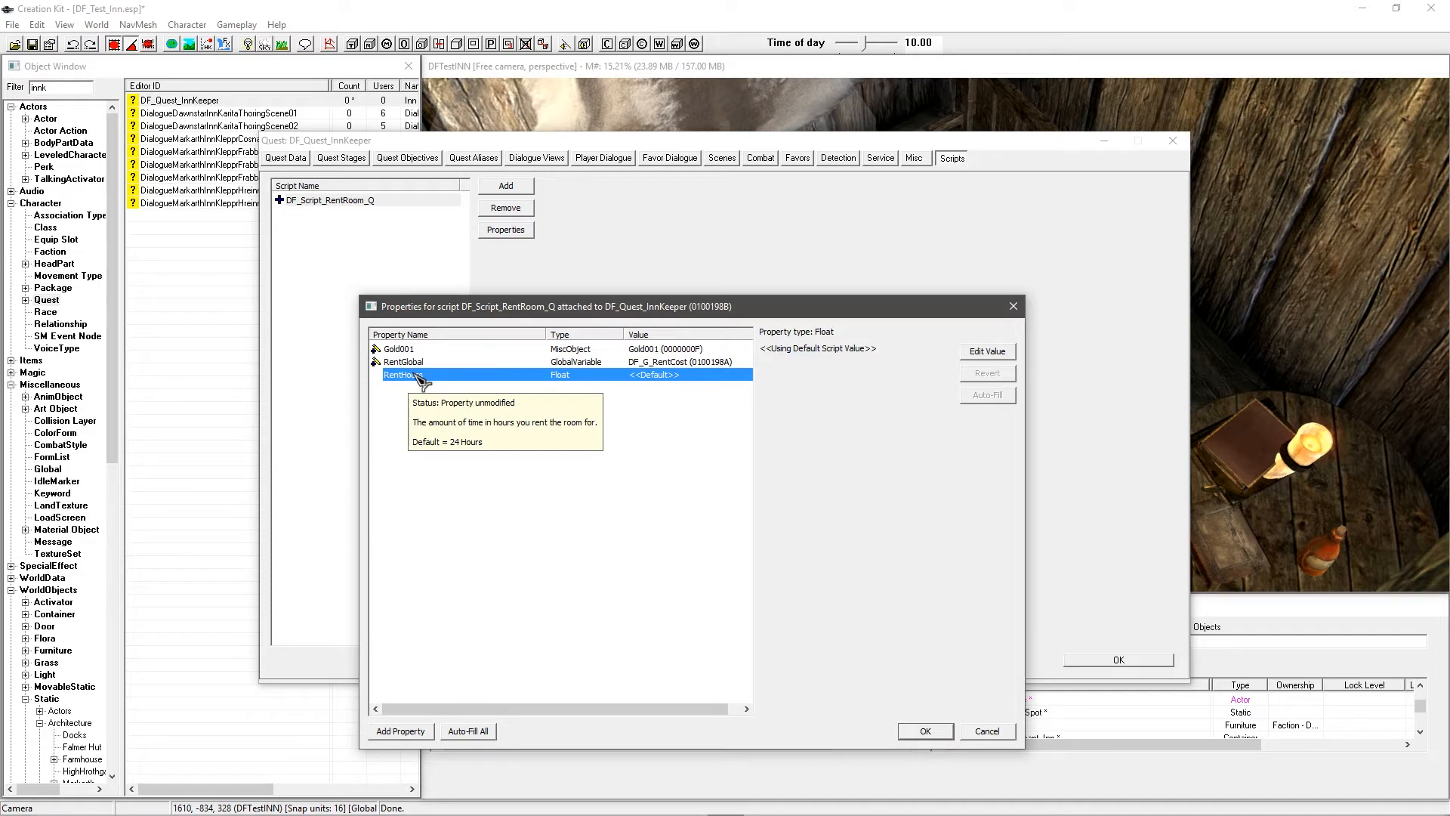
pyautogui.click(408, 407)
pyautogui.click(414, 379)
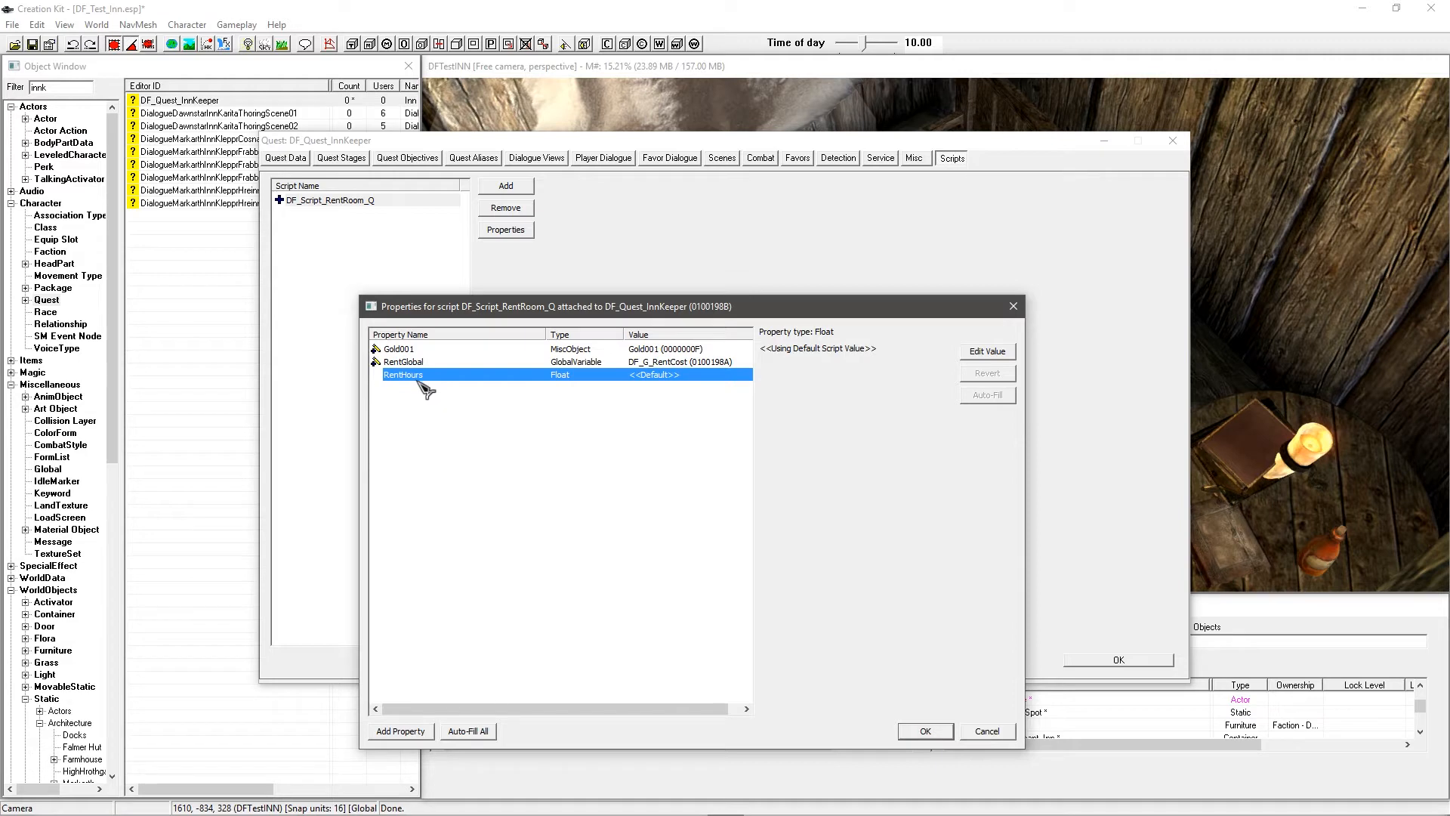
pyautogui.moveTo(424, 385)
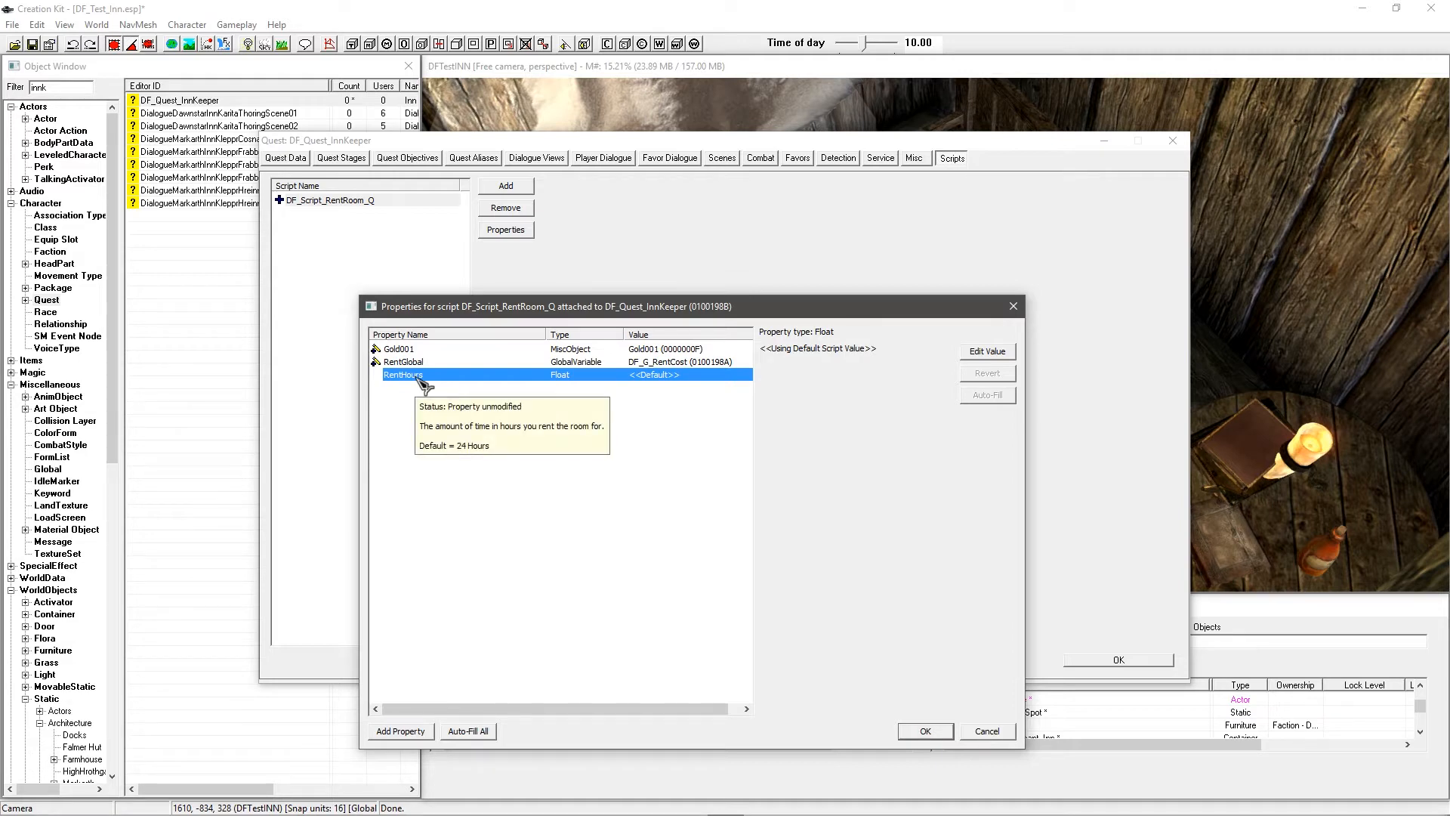
pyautogui.click(438, 396)
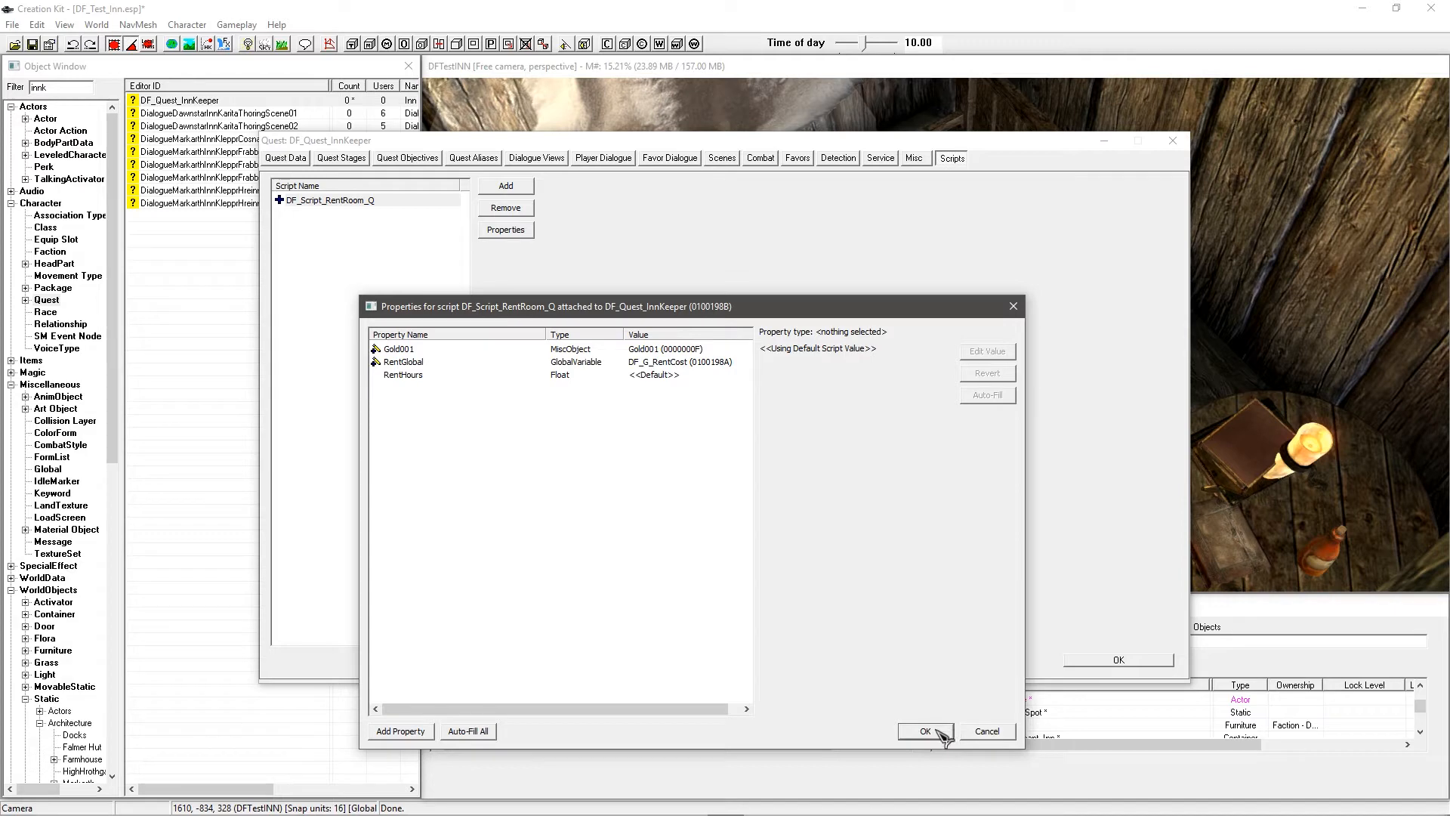
pyautogui.click(550, 376)
pyautogui.click(982, 354)
pyautogui.moveTo(863, 347); pyautogui.dragTo(714, 346)
pyautogui.write('4')
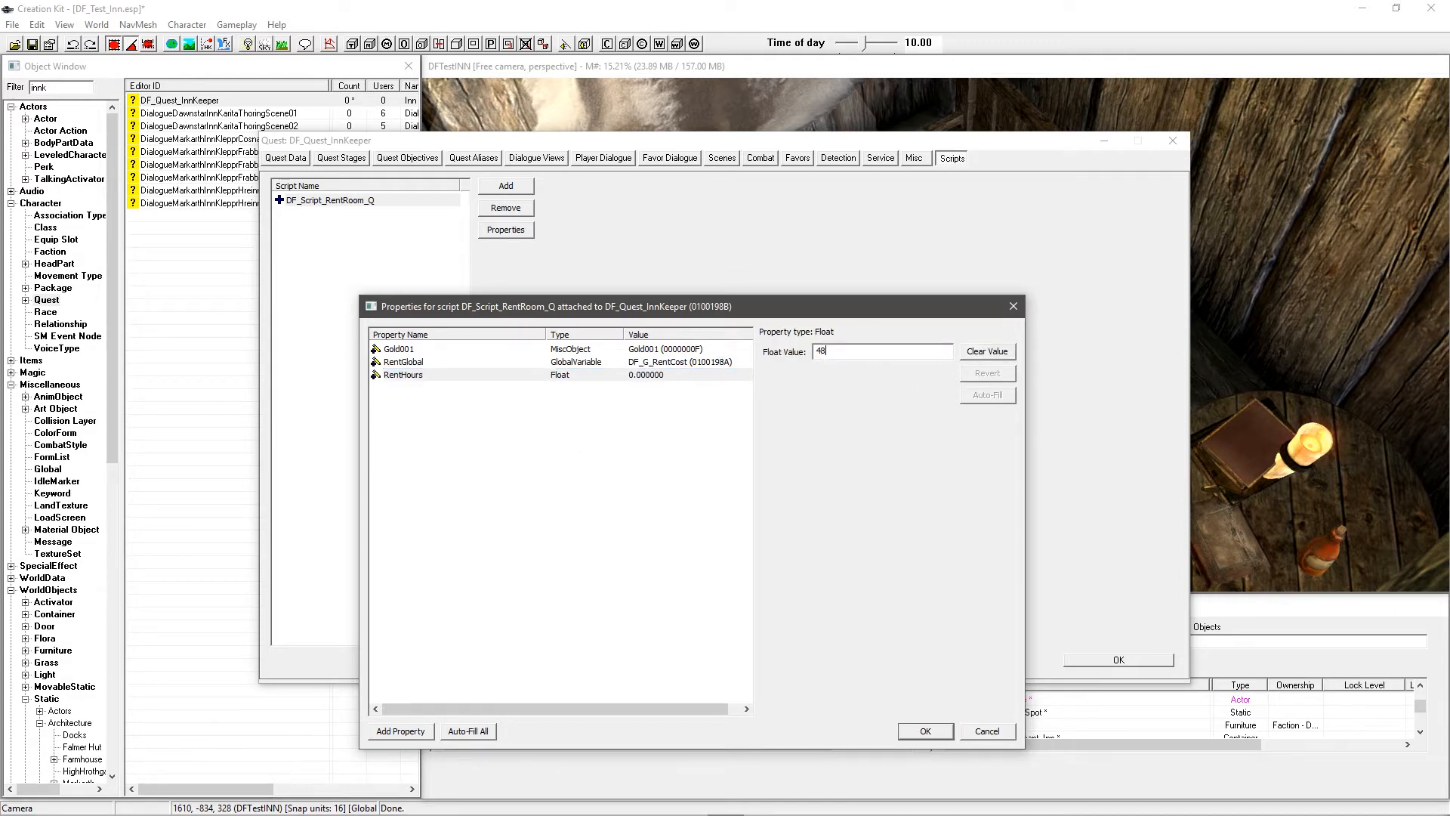
pyautogui.write('8')
pyautogui.click(601, 376)
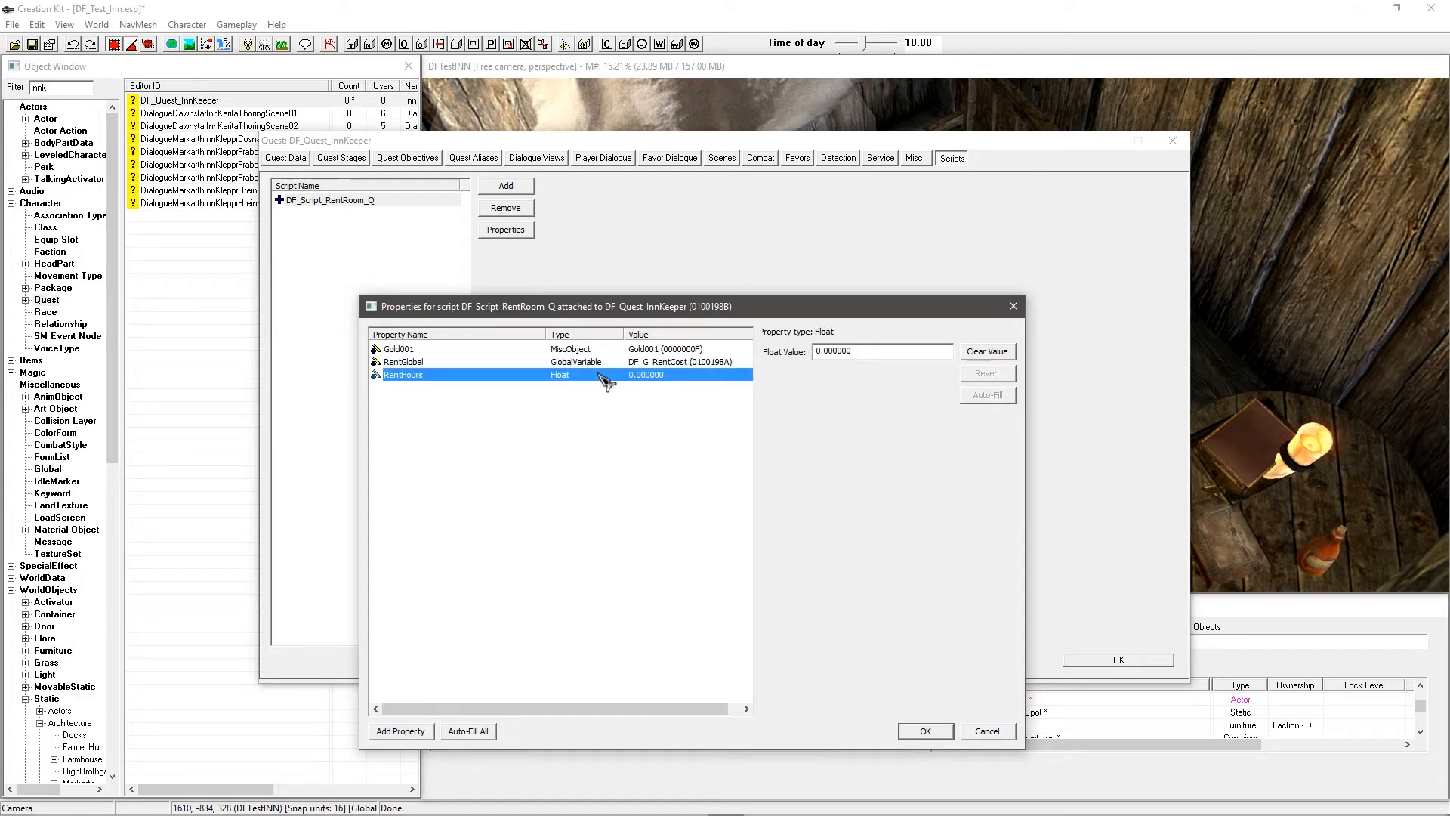
pyautogui.click(986, 371)
pyautogui.click(648, 363)
pyautogui.click(627, 375)
# Step: Accept the script properties and create a dialogue view with the ID DF_Quest_InnKeeper_BB_DV
pyautogui.click(923, 731)
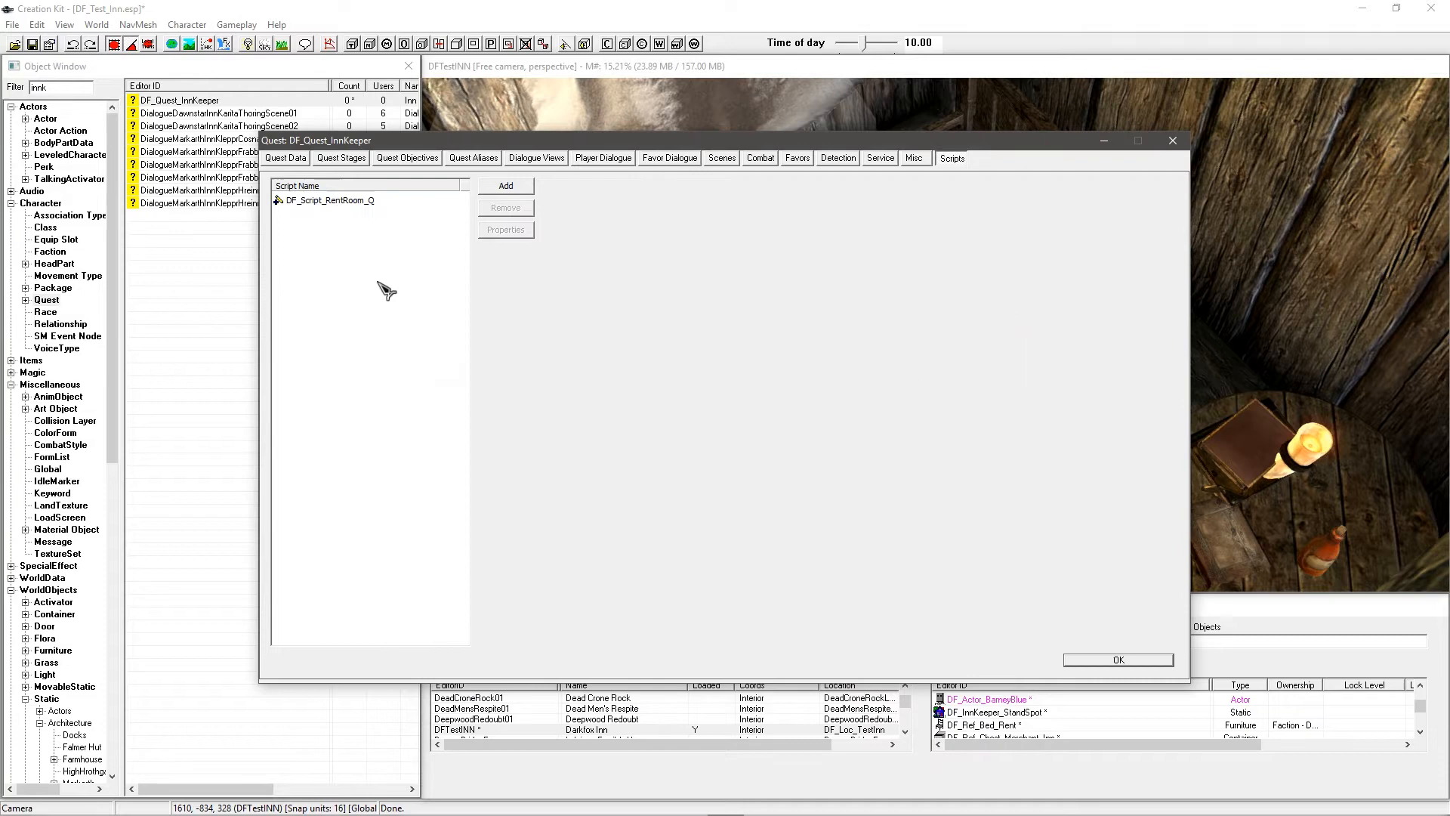
pyautogui.click(549, 159)
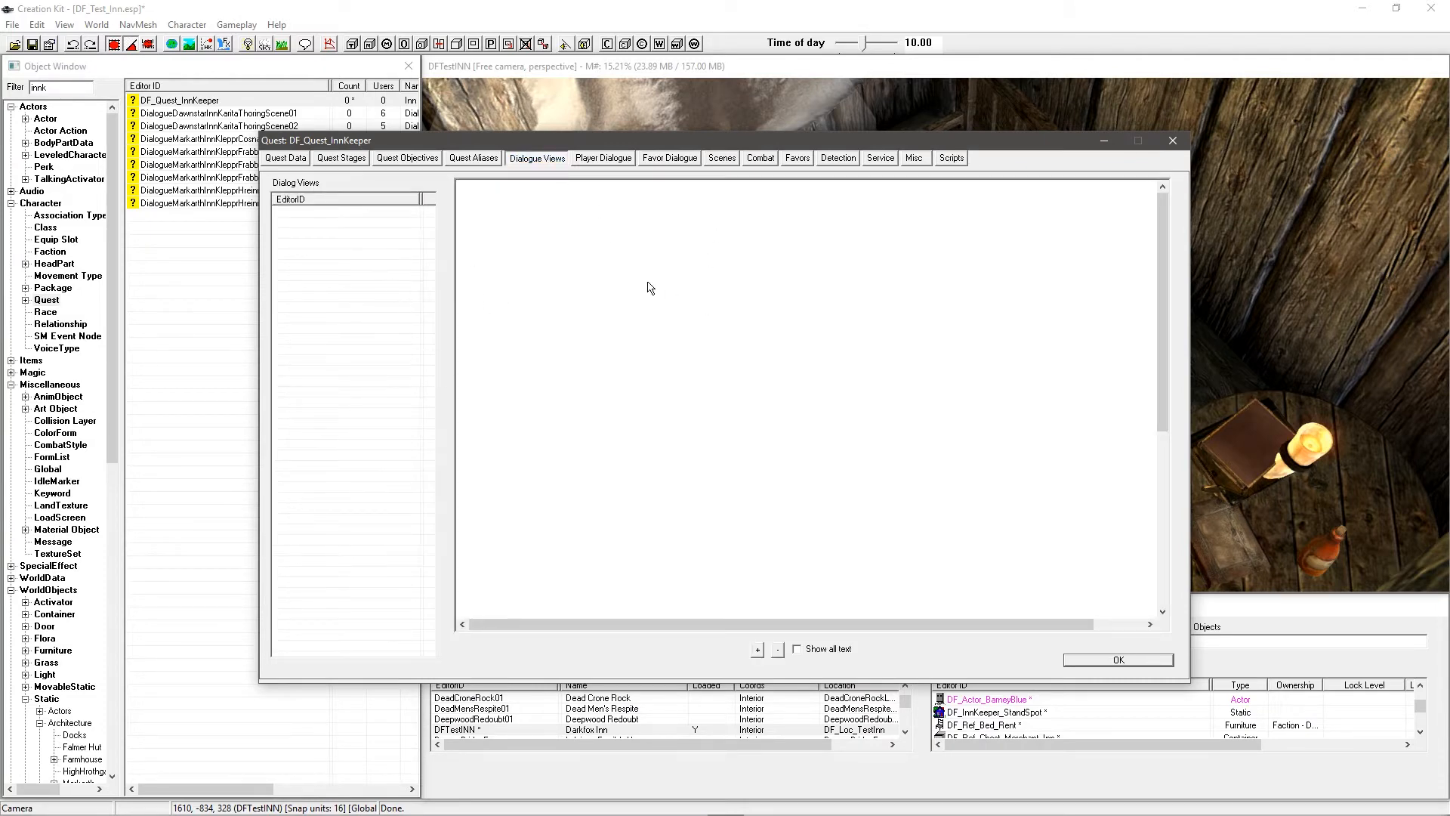
pyautogui.rightClick(366, 262)
pyautogui.click(385, 272)
pyautogui.click(374, 186)
pyautogui.moveTo(338, 166); pyautogui.dragTo(536, 298)
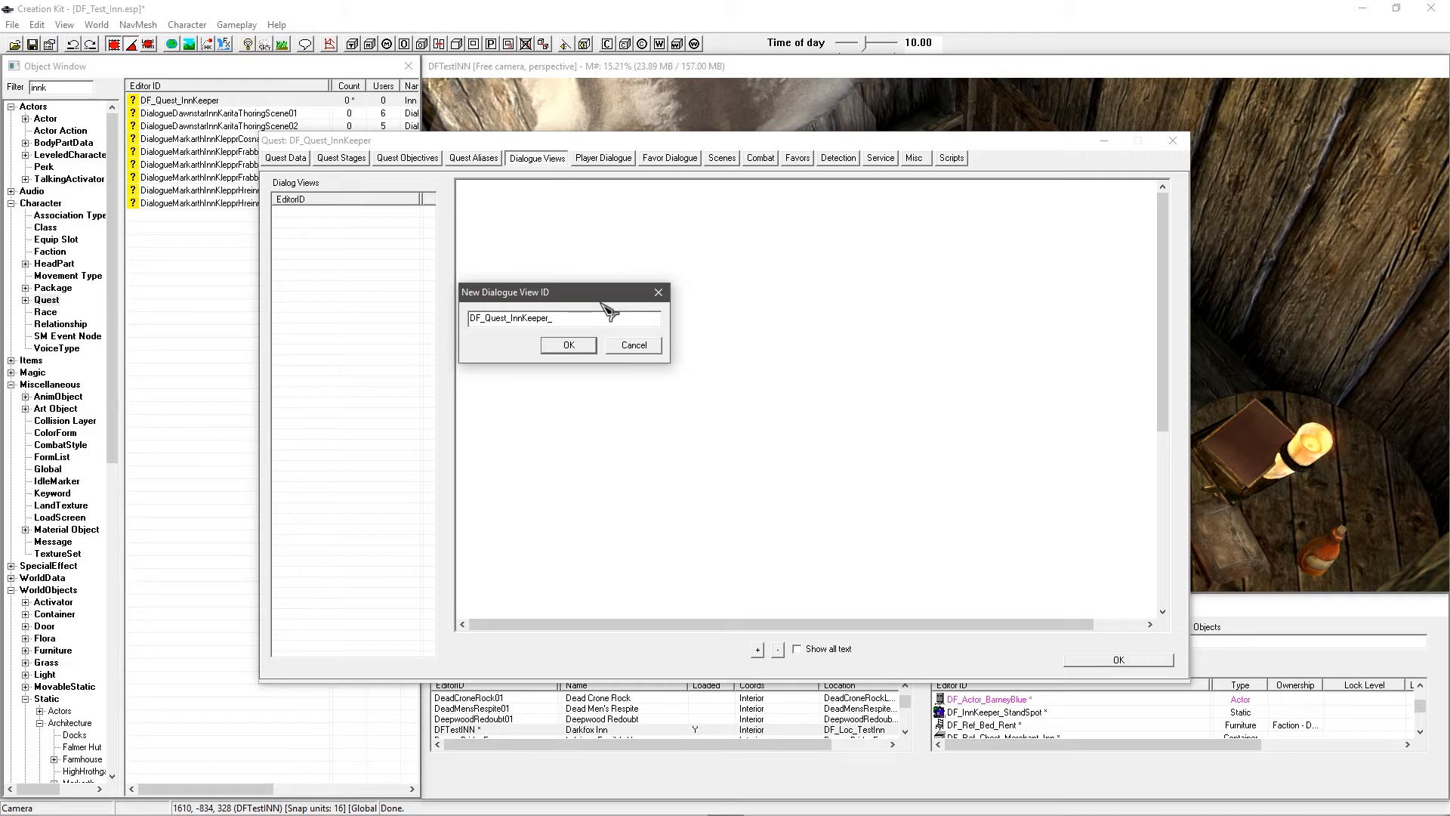
pyautogui.write('BB_DV')
pyautogui.click(577, 347)
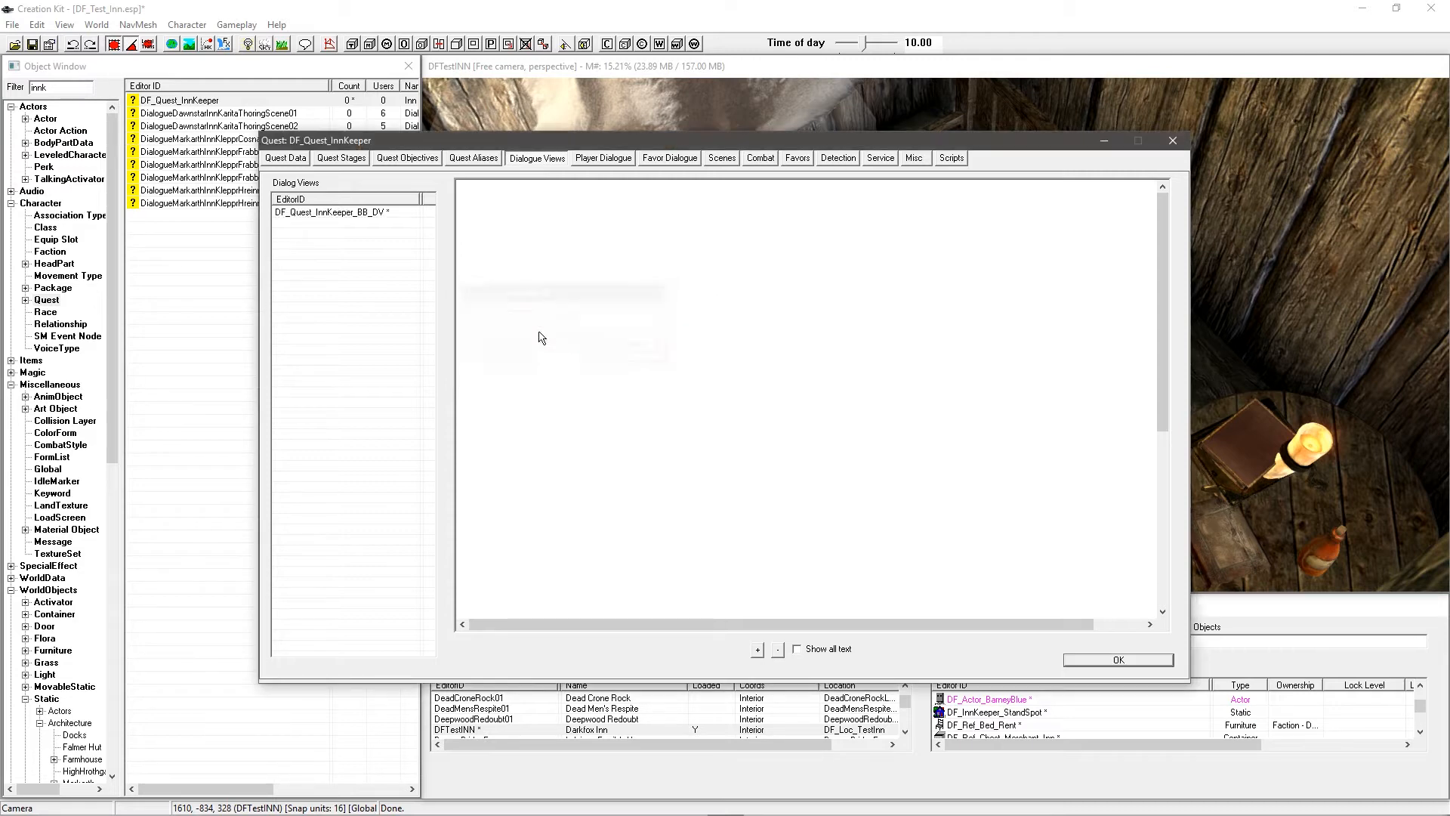
# Step: Create a branch with the ID DF_Quest_InnKeeper_Branch_01 in the DF_Quest_InnKeeper_BB_DV dialogue view
pyautogui.click(340, 214)
pyautogui.rightClick(598, 264)
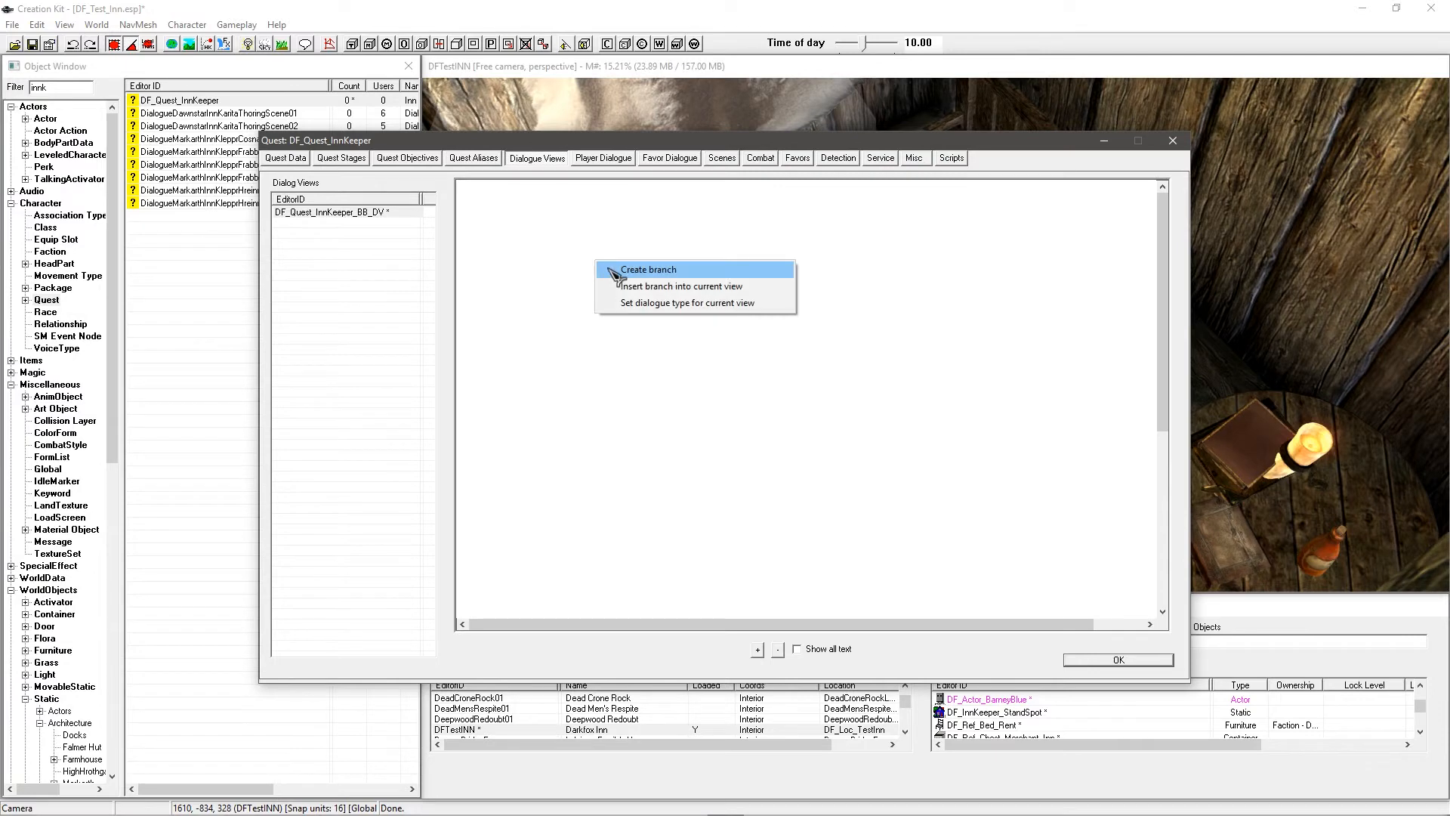
pyautogui.click(652, 278)
pyautogui.click(424, 190)
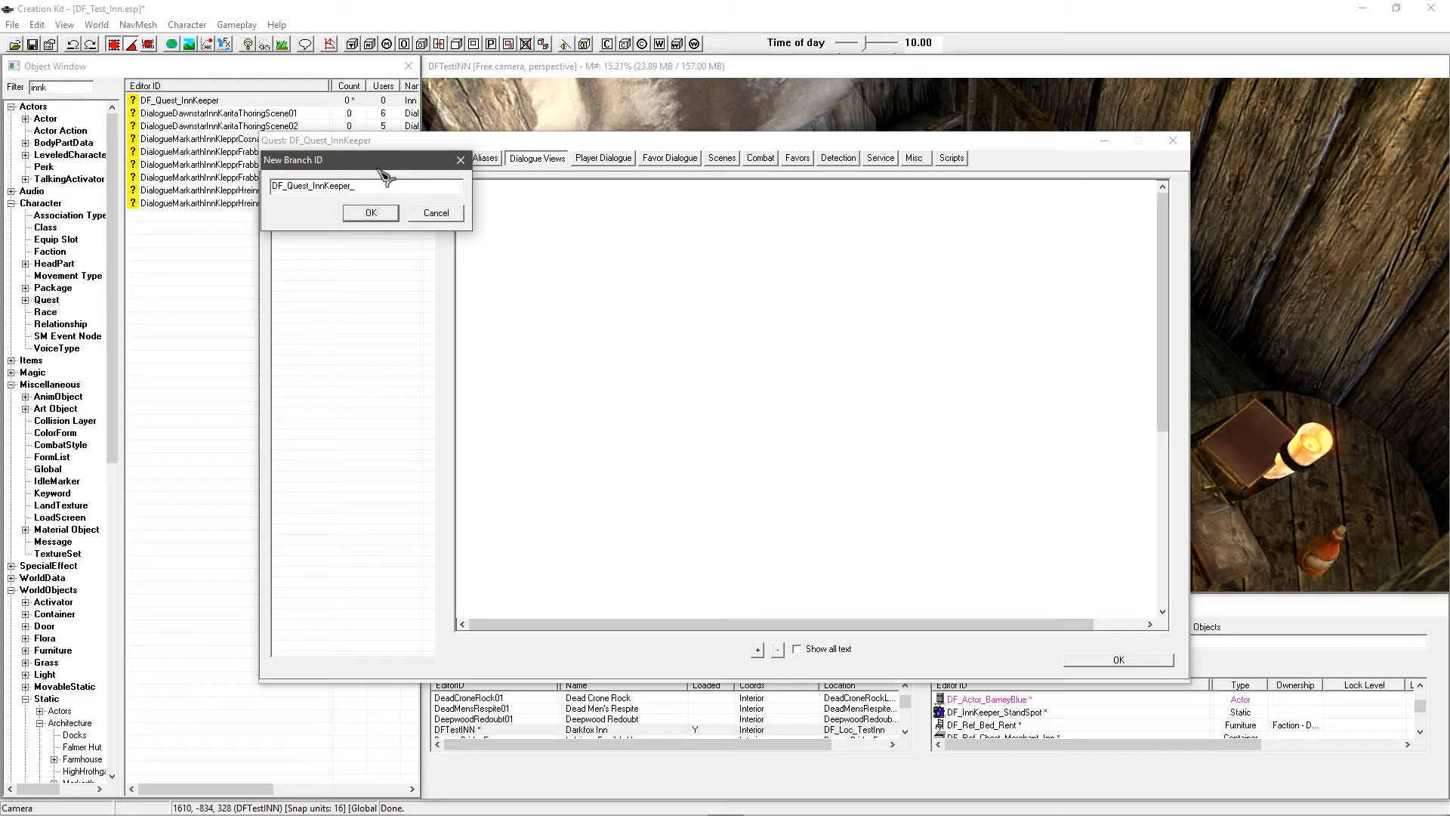
pyautogui.moveTo(381, 165); pyautogui.dragTo(533, 303)
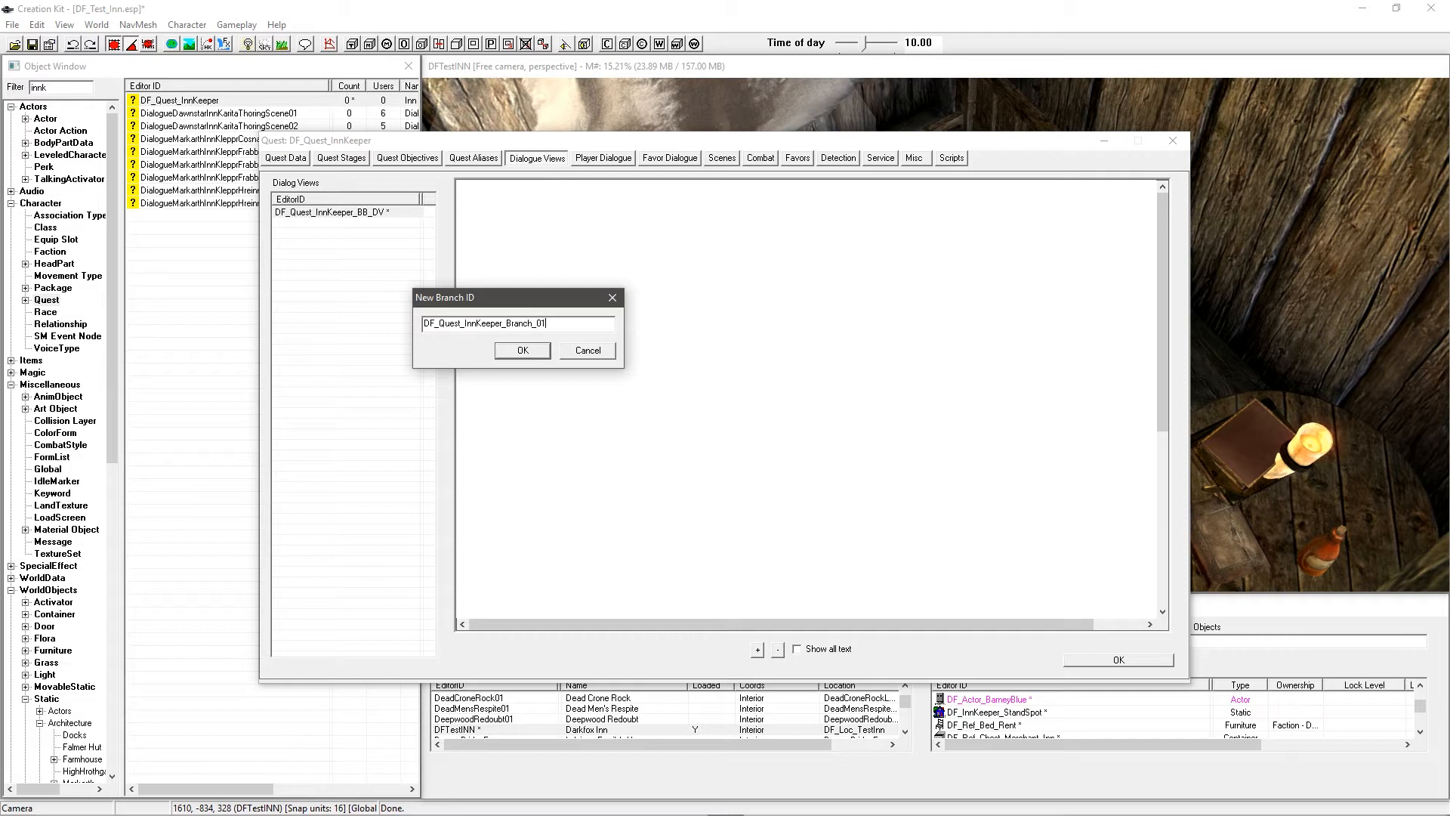
pyautogui.press('Return')
# Step: Accept DF_Quest_InnKeeper_Branch_01Topic as the ID of the branch's starting topic
pyautogui.click(423, 188)
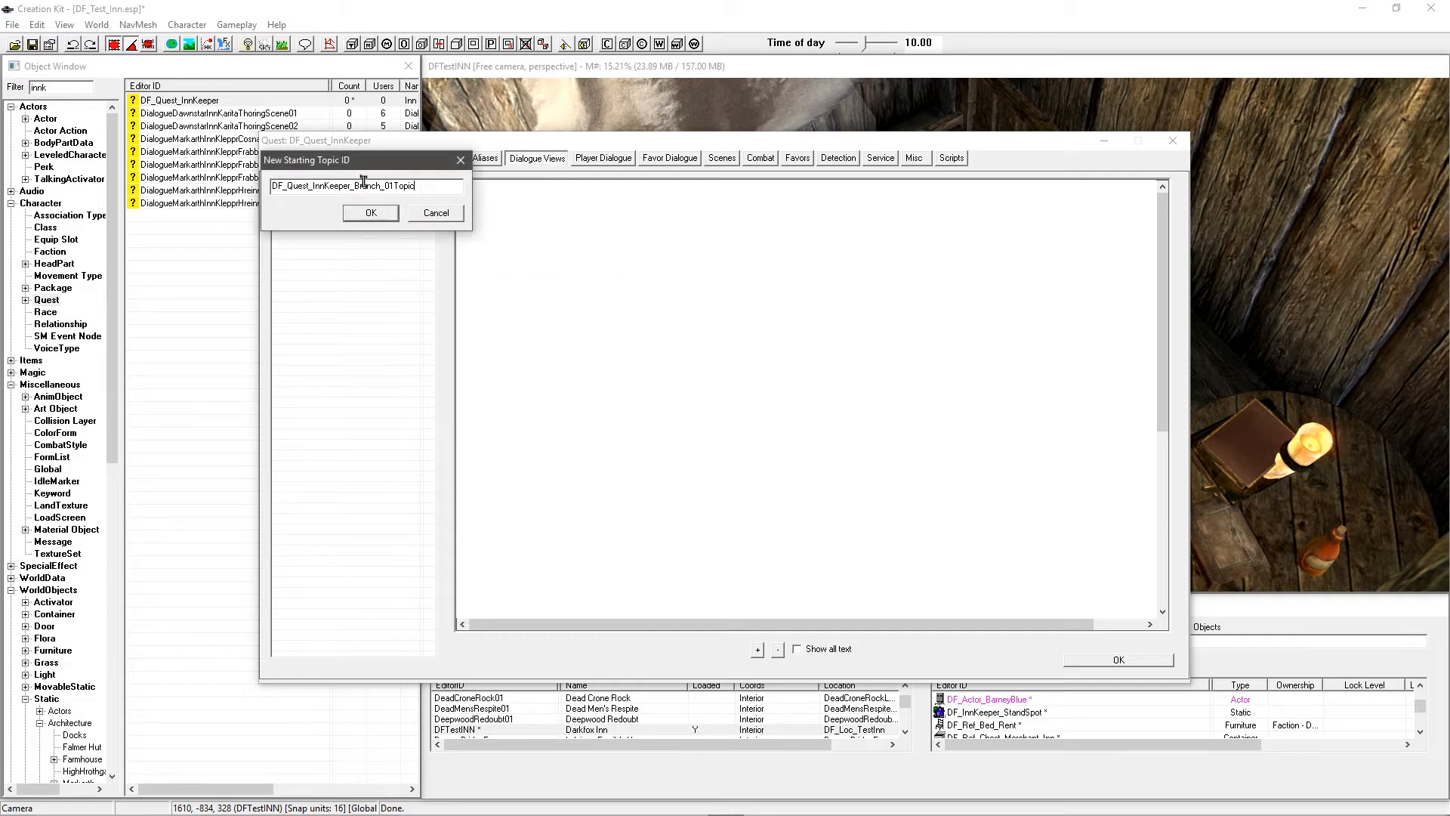
pyautogui.moveTo(413, 186); pyautogui.dragTo(240, 189)
pyautogui.click(449, 185)
pyautogui.moveTo(426, 187); pyautogui.dragTo(382, 187)
pyautogui.click(425, 187)
pyautogui.click(384, 216)
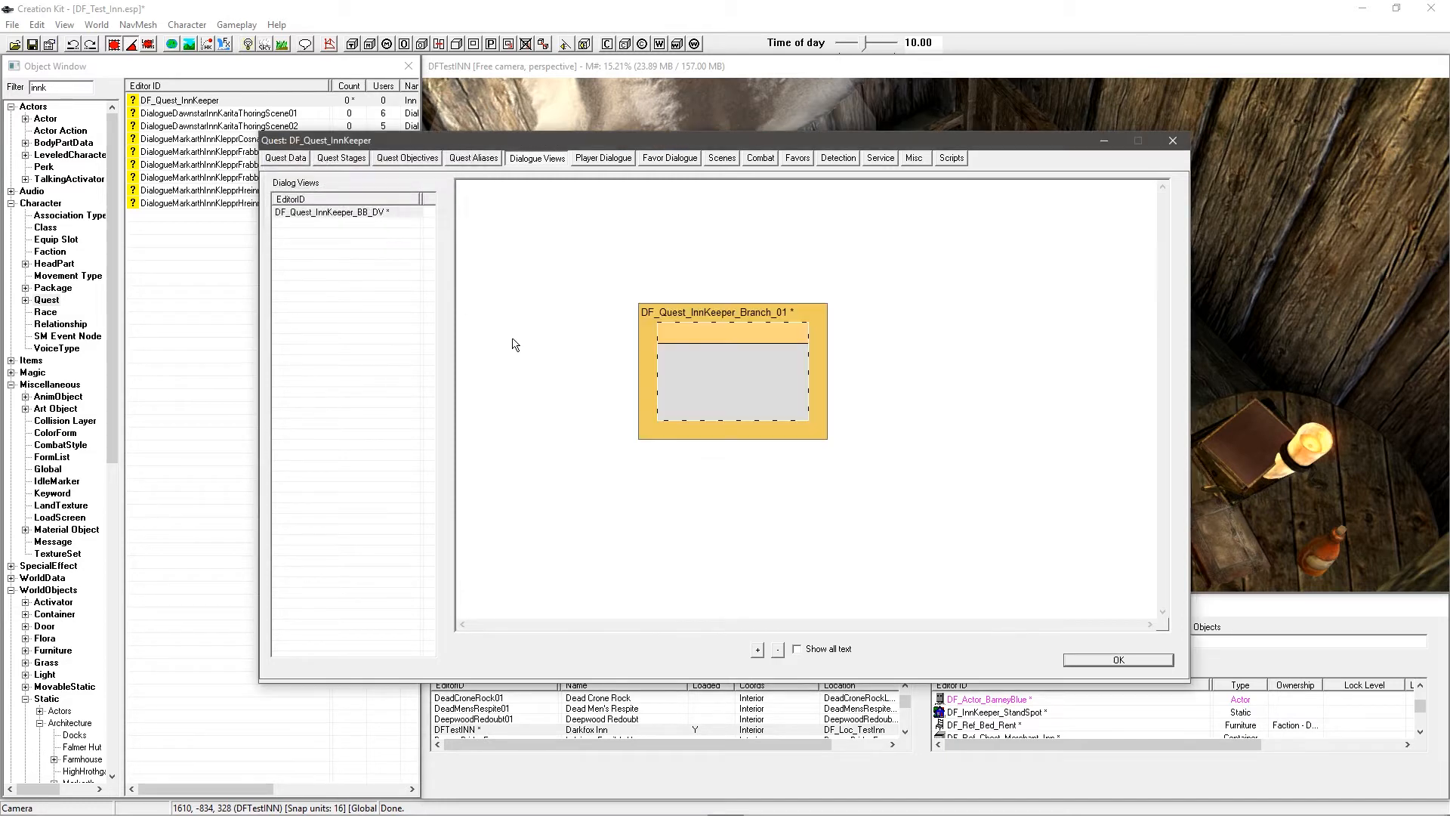
# Step: Set the topic text of the branch's starting topic to "I'd like to rent a room (<Global=DF_G_RentCost> Gold)"
pyautogui.moveTo(720, 333); pyautogui.dragTo(563, 230)
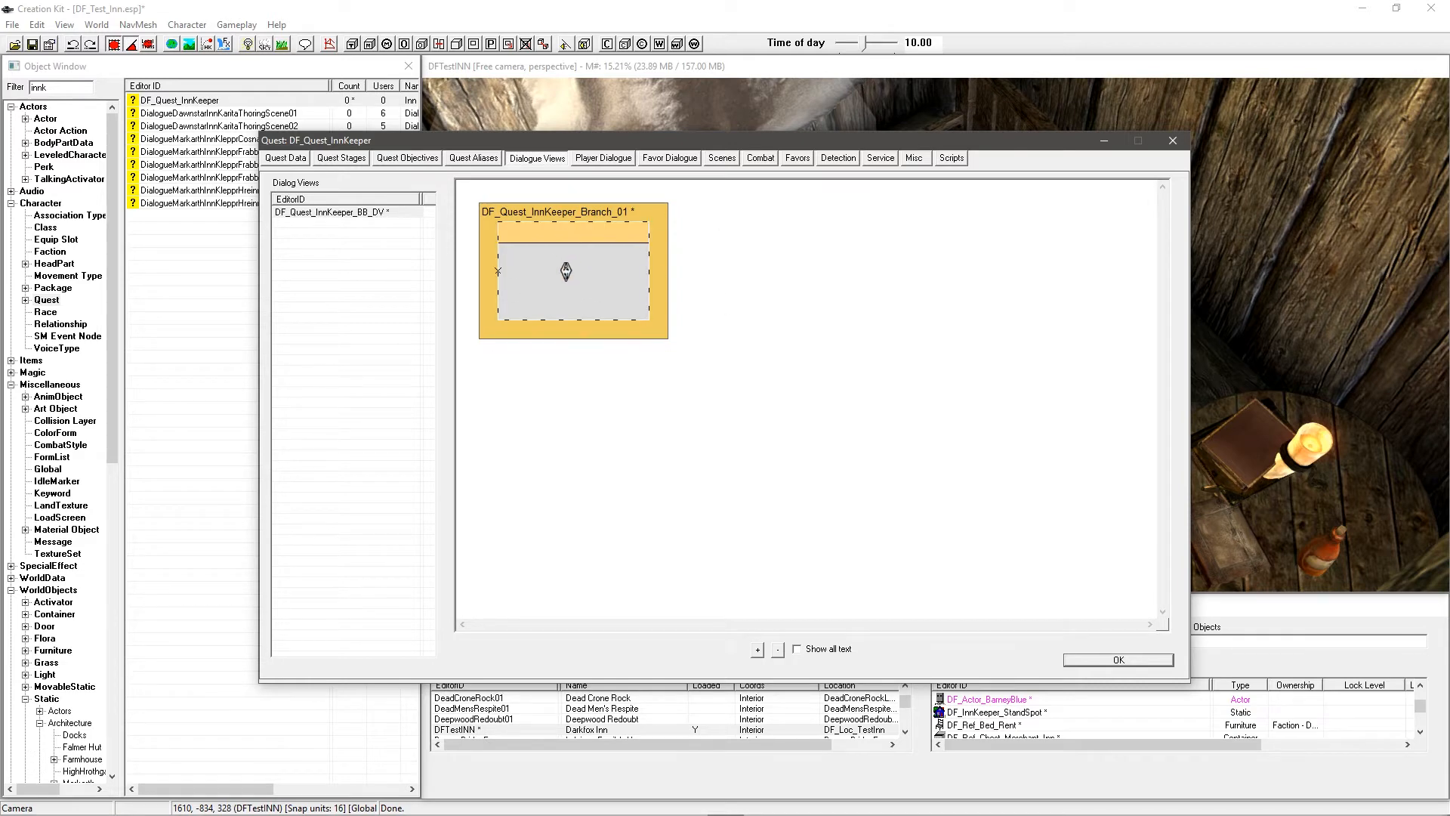
pyautogui.doubleClick(586, 231)
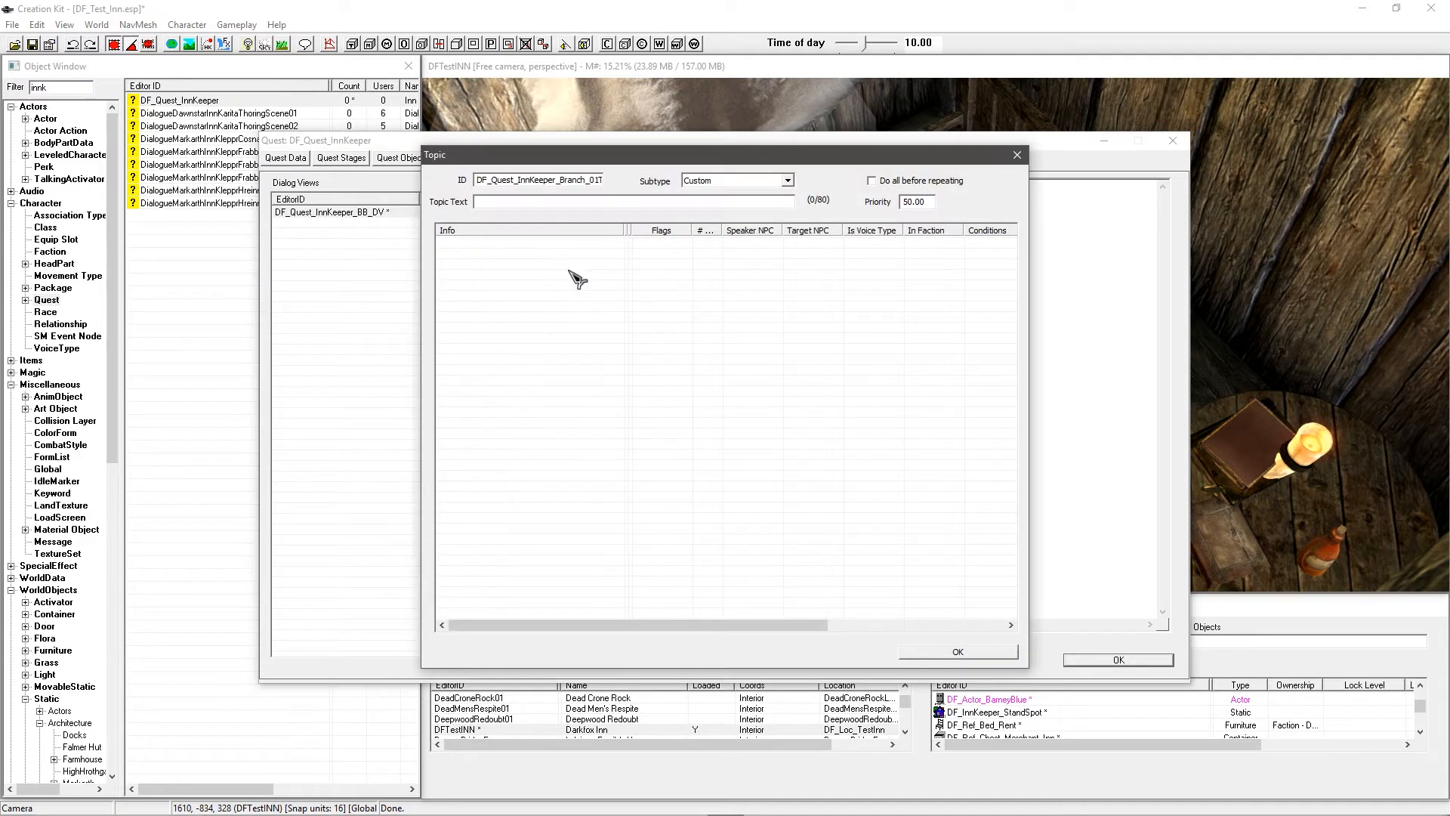
pyautogui.moveTo(595, 160); pyautogui.dragTo(569, 206)
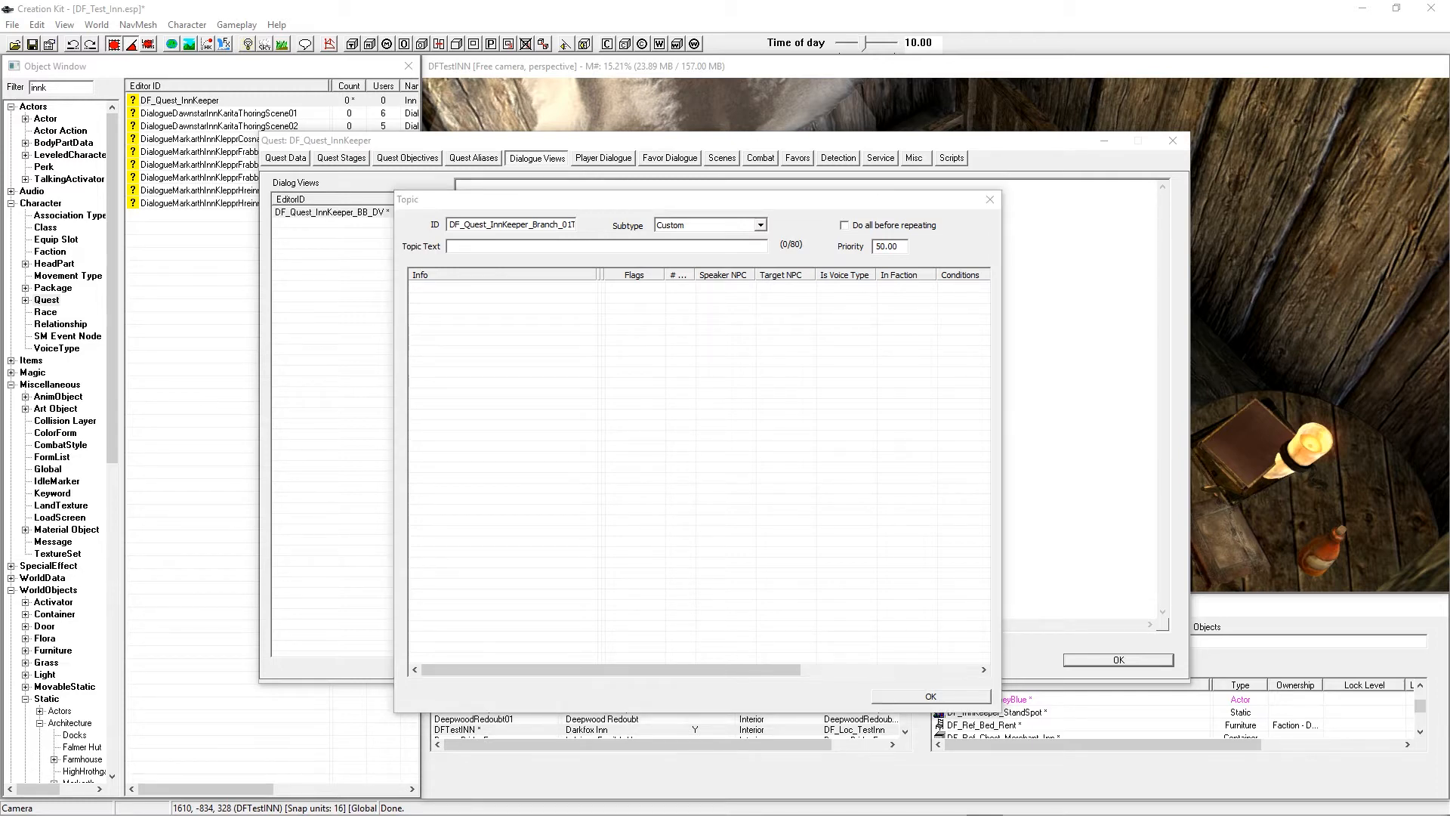
pyautogui.rightClick(556, 246)
pyautogui.click(593, 317)
pyautogui.click(473, 247)
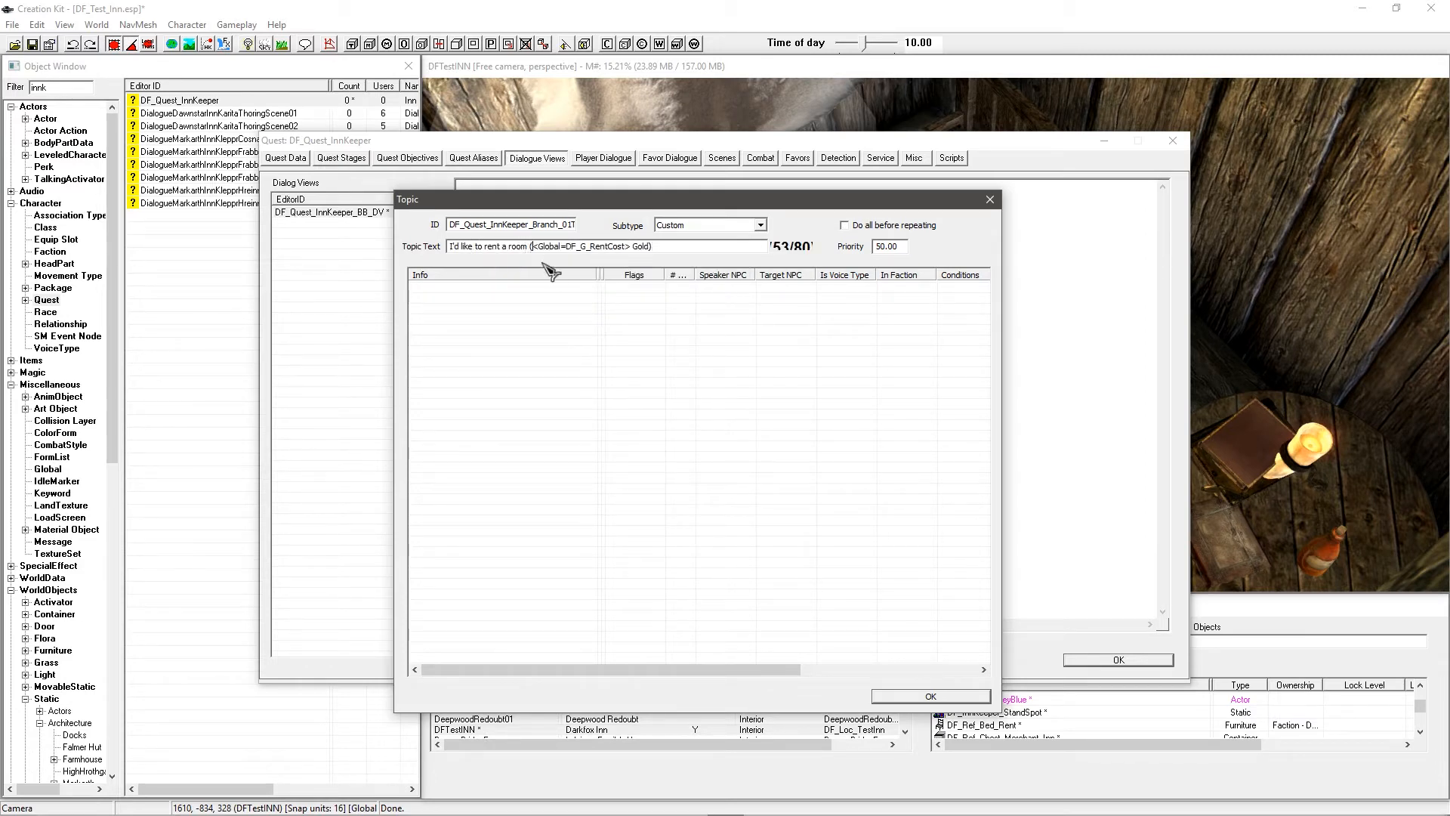
# Step: Examine the <Global=DF_G_RentCost> tag and the surrounding parentheses in the topic text
pyautogui.moveTo(532, 246); pyautogui.dragTo(634, 246)
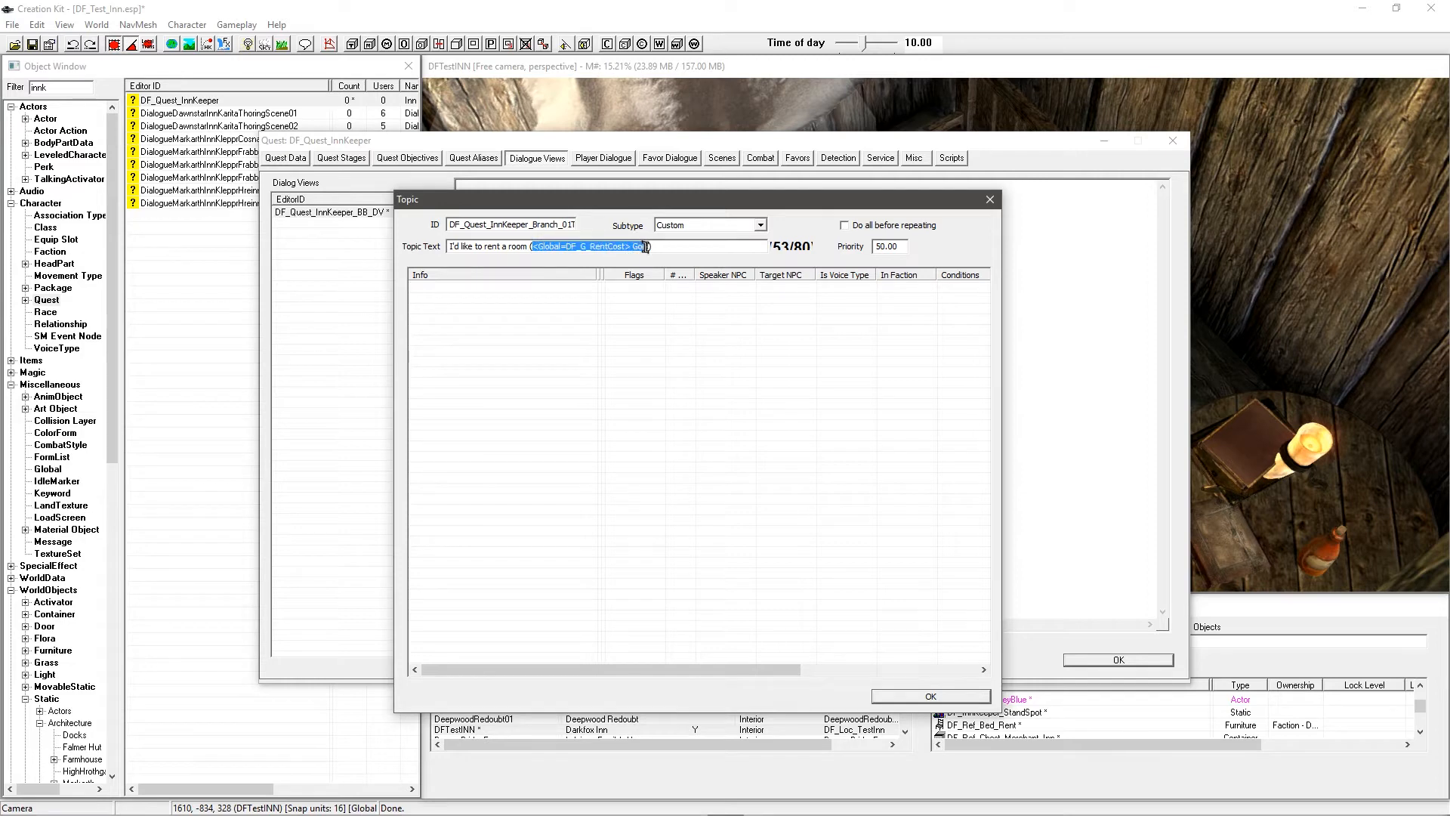
pyautogui.click(650, 248)
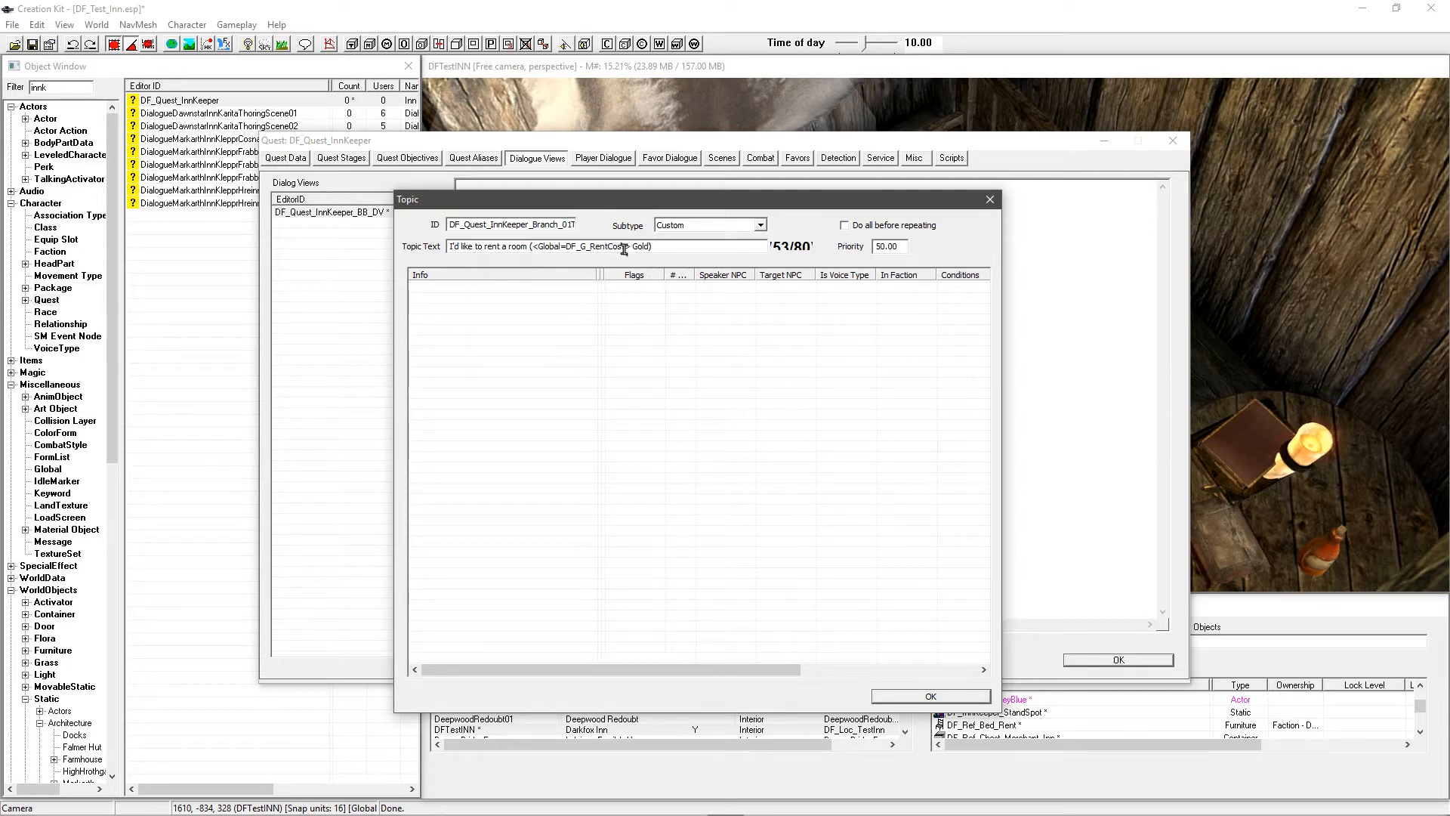
pyautogui.click(586, 246)
pyautogui.moveTo(622, 248); pyautogui.dragTo(573, 248)
pyautogui.click(626, 246)
pyautogui.write(')')
pyautogui.doubleClick(648, 245)
pyautogui.click(664, 249)
# Step: Dismiss the spelling check and add a response to the topic reading "Sure thing, it's yours for a day."
pyautogui.rightClick(525, 358)
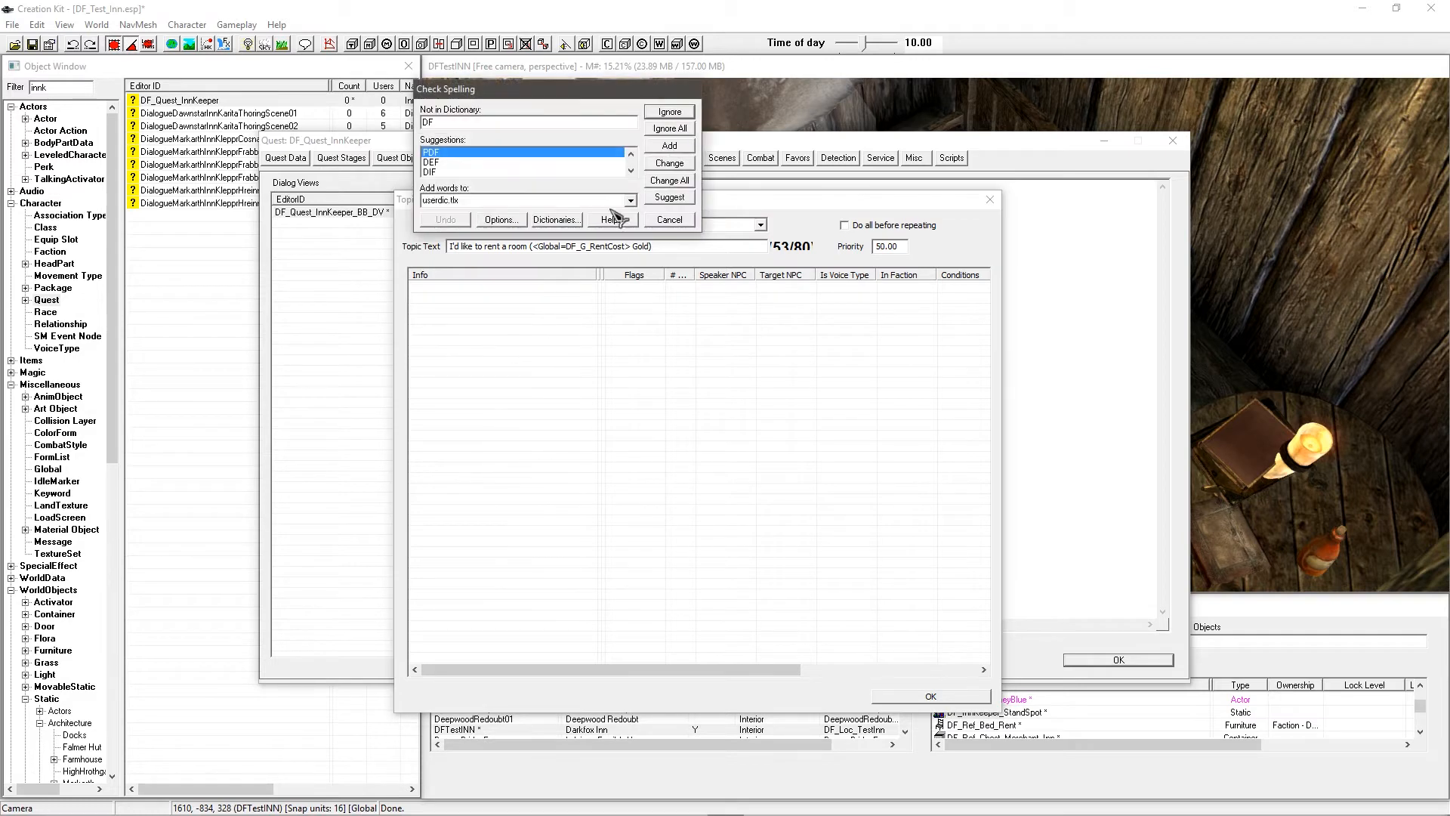
pyautogui.click(671, 221)
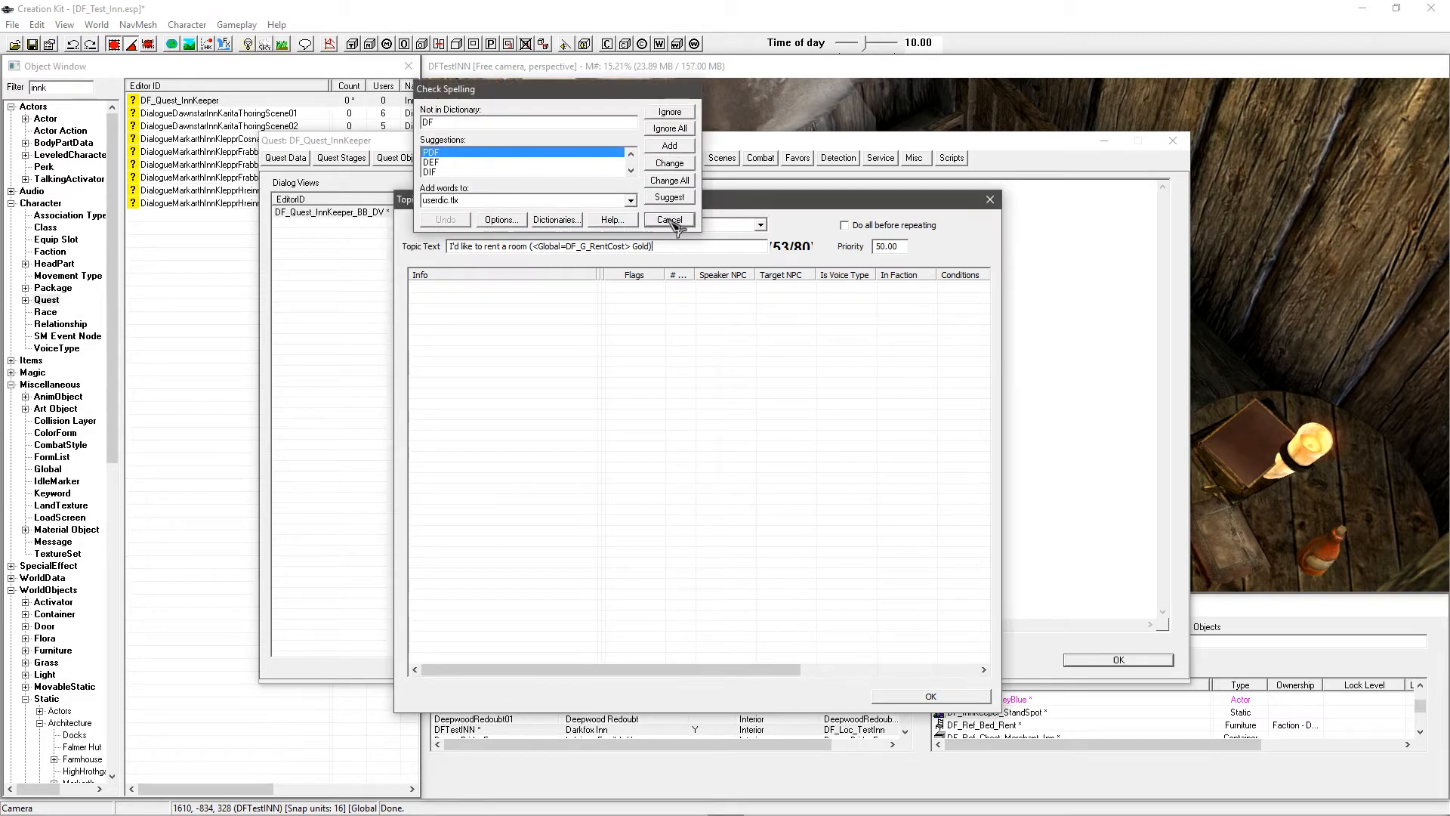
pyautogui.rightClick(534, 324)
pyautogui.click(556, 330)
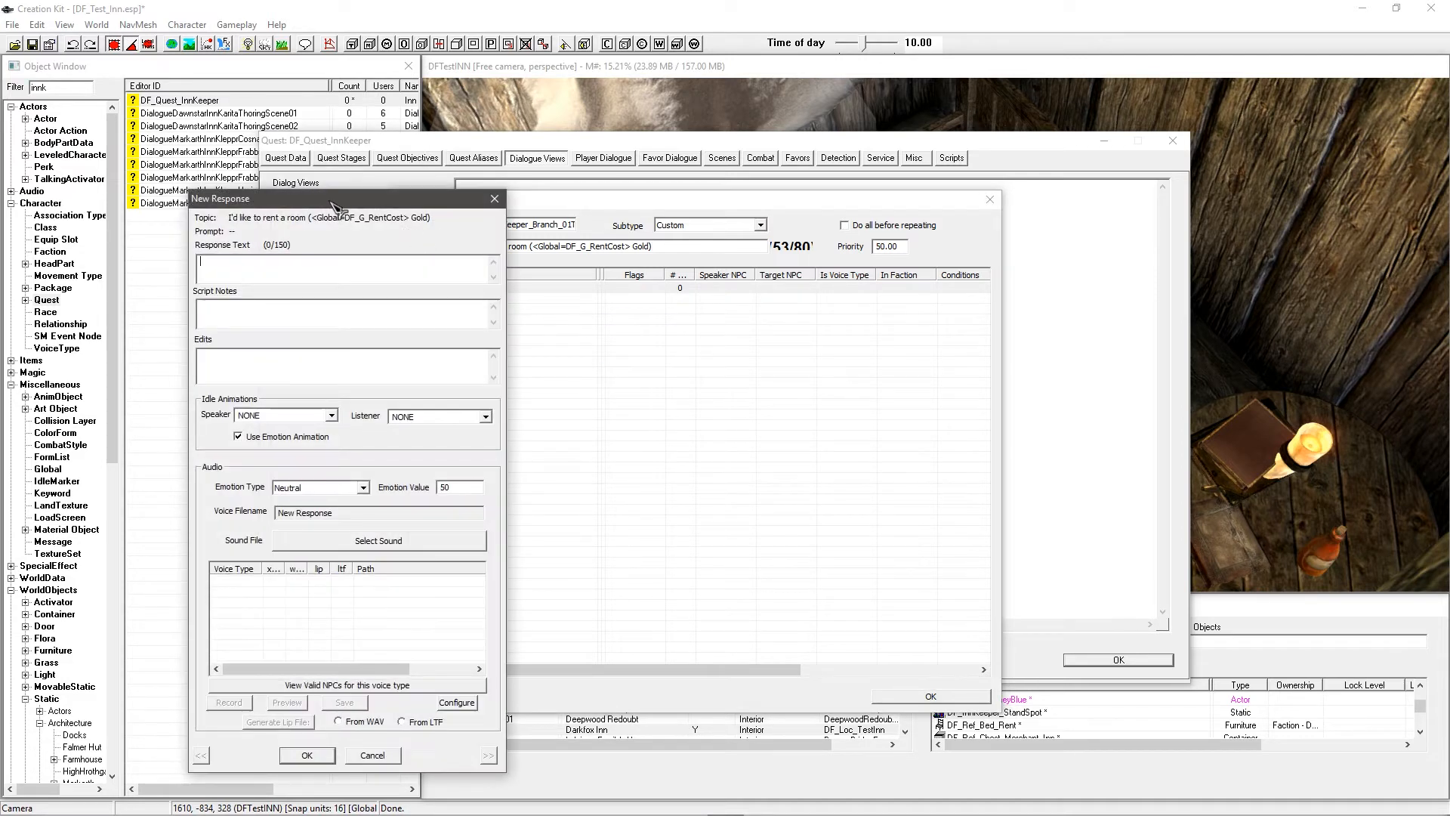
pyautogui.moveTo(333, 201); pyautogui.dragTo(322, 187)
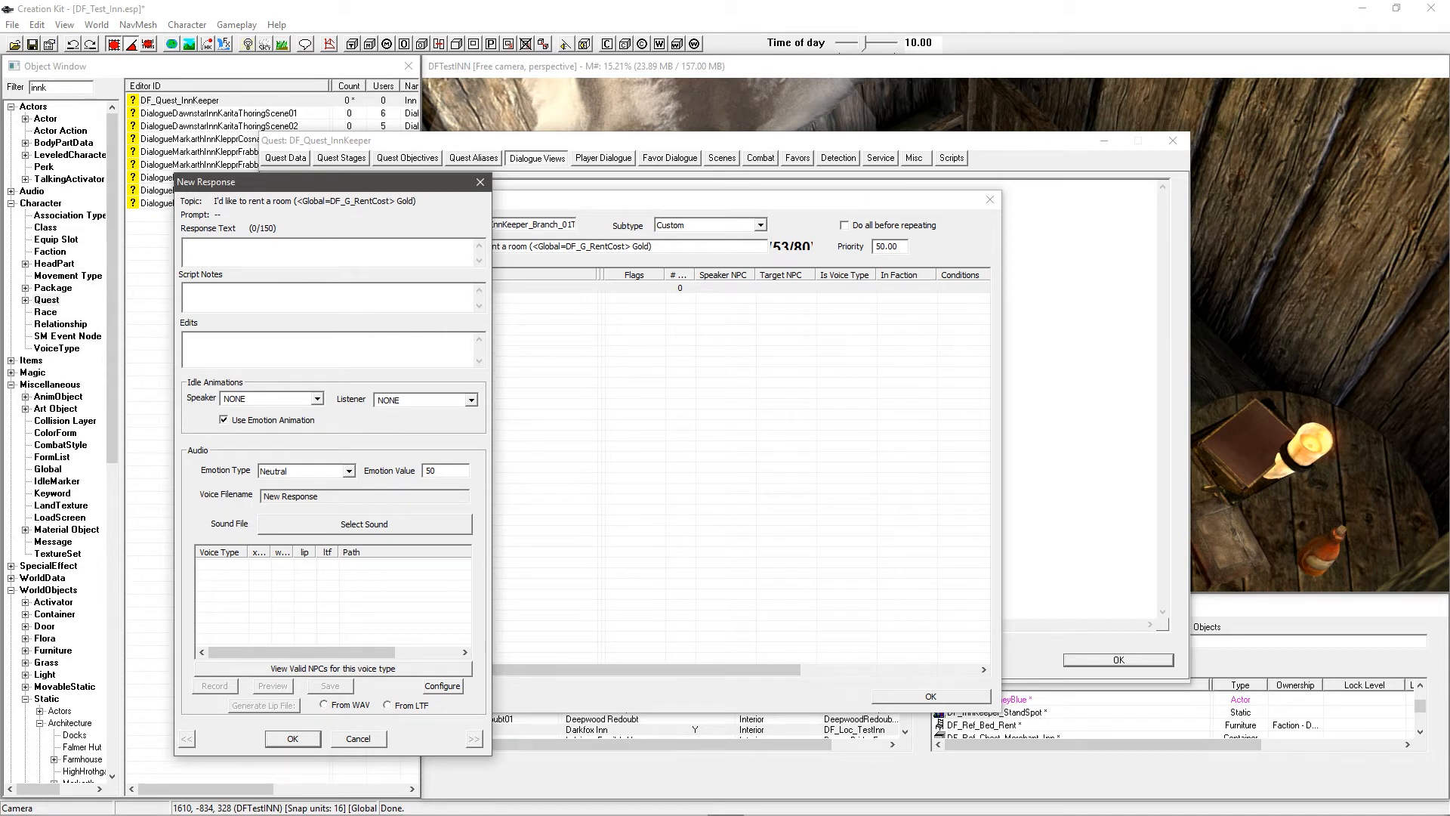
pyautogui.hotkey('alt', 'Tab')
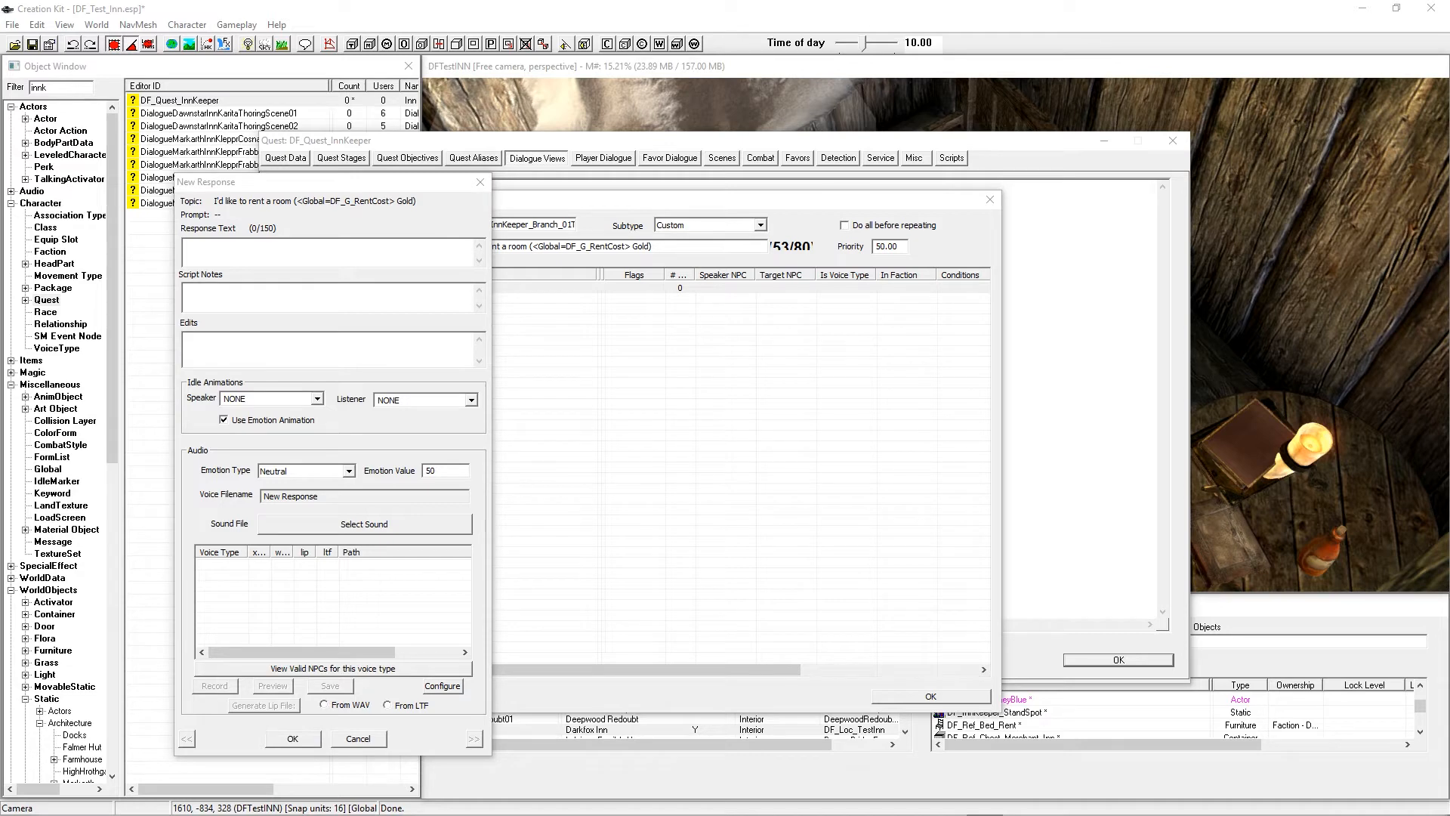
pyautogui.click(431, 249)
pyautogui.write("Sure thing, it's yours for a day")
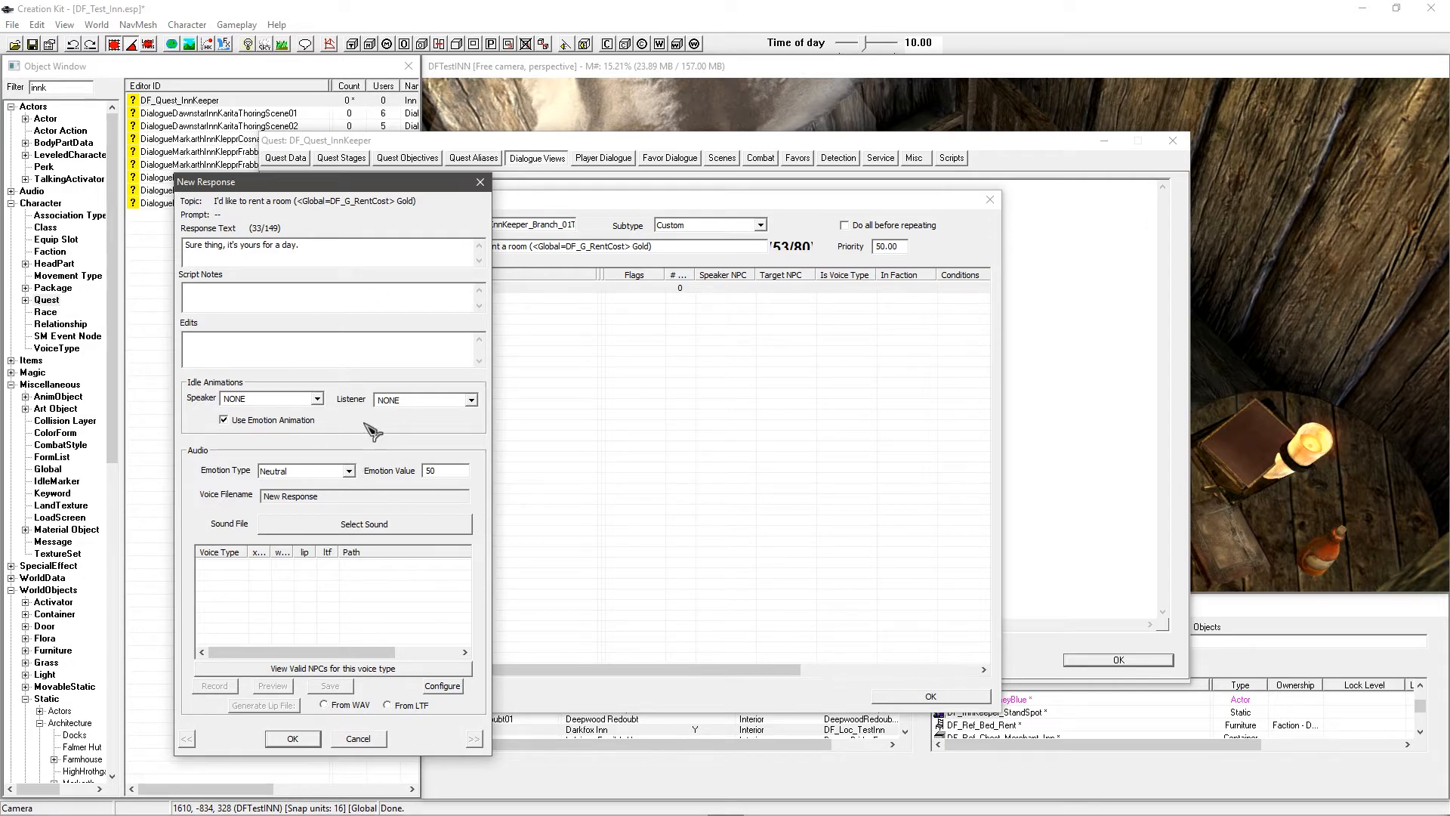
# Step: Give the response the Happy emotion with a value of 25 and accept it
pyautogui.click(297, 473)
pyautogui.click(272, 534)
pyautogui.doubleClick(438, 470)
pyautogui.write('2')
pyautogui.click(293, 739)
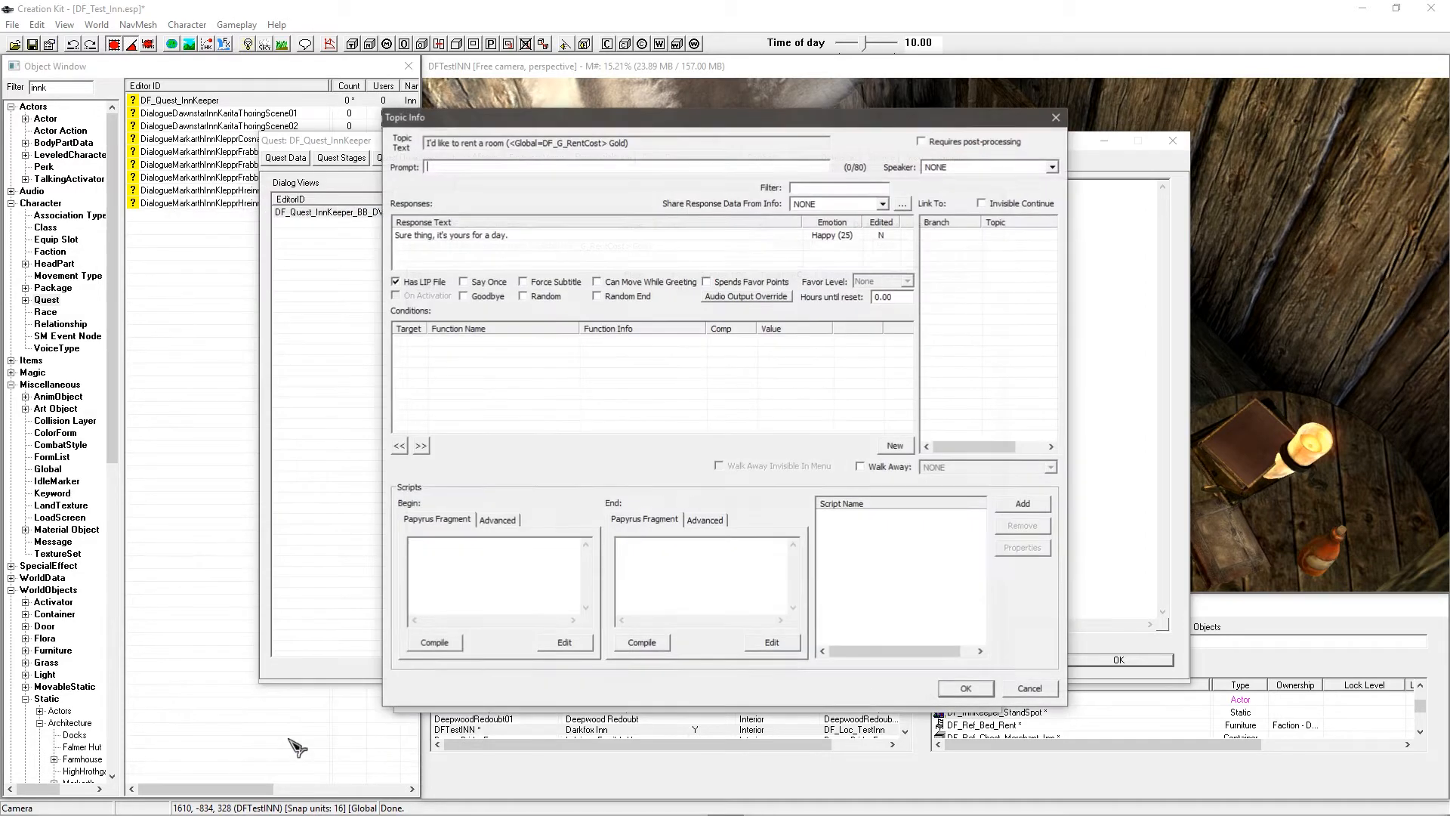
# Step: Add a GetIsID condition to the topic info requiring the actor DF_Actor_BarneyBlue to equal 1
pyautogui.moveTo(618, 127); pyautogui.dragTo(571, 156)
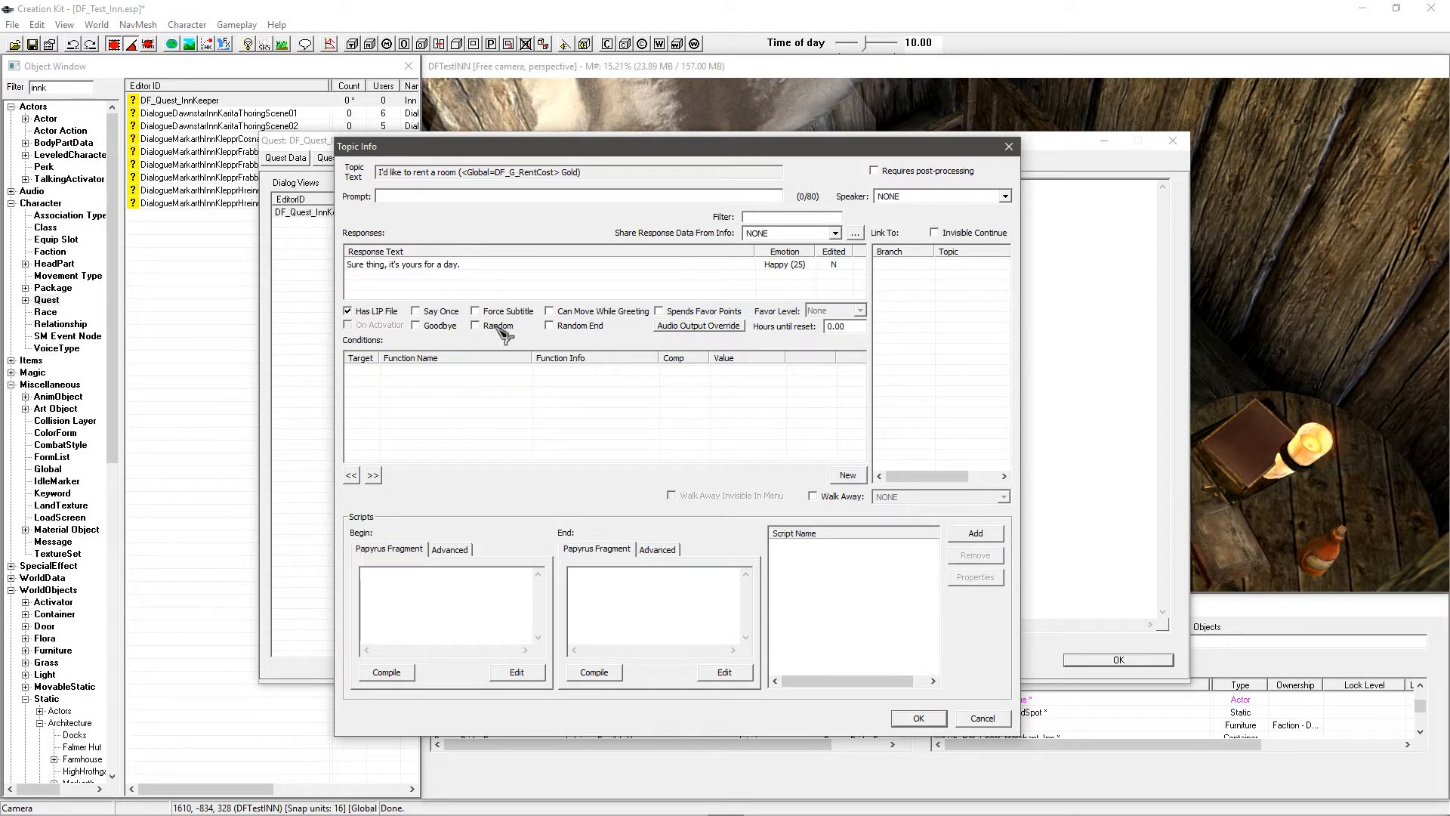
pyautogui.rightClick(550, 402)
pyautogui.click(574, 411)
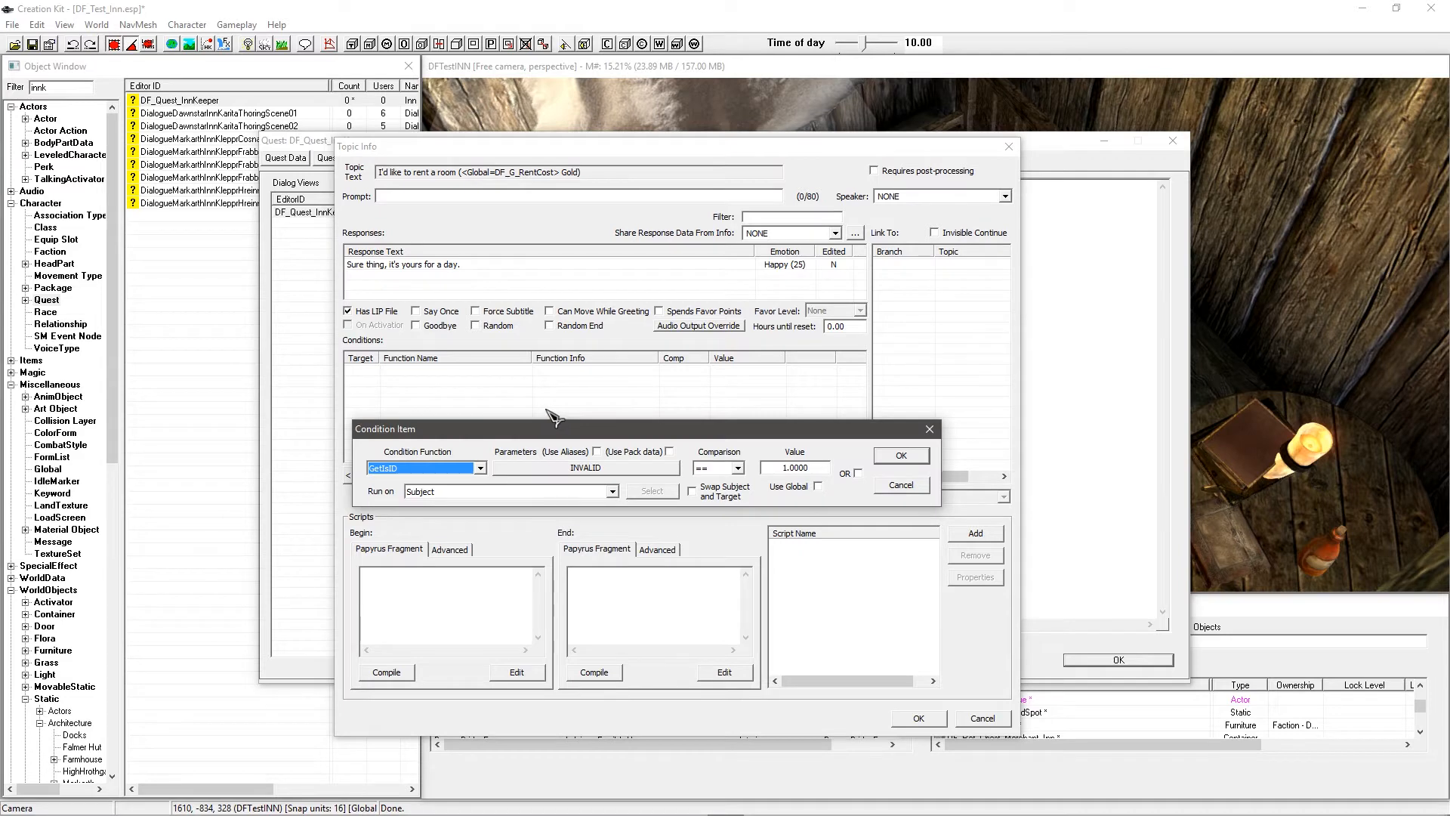
pyautogui.moveTo(555, 431); pyautogui.dragTo(432, 475)
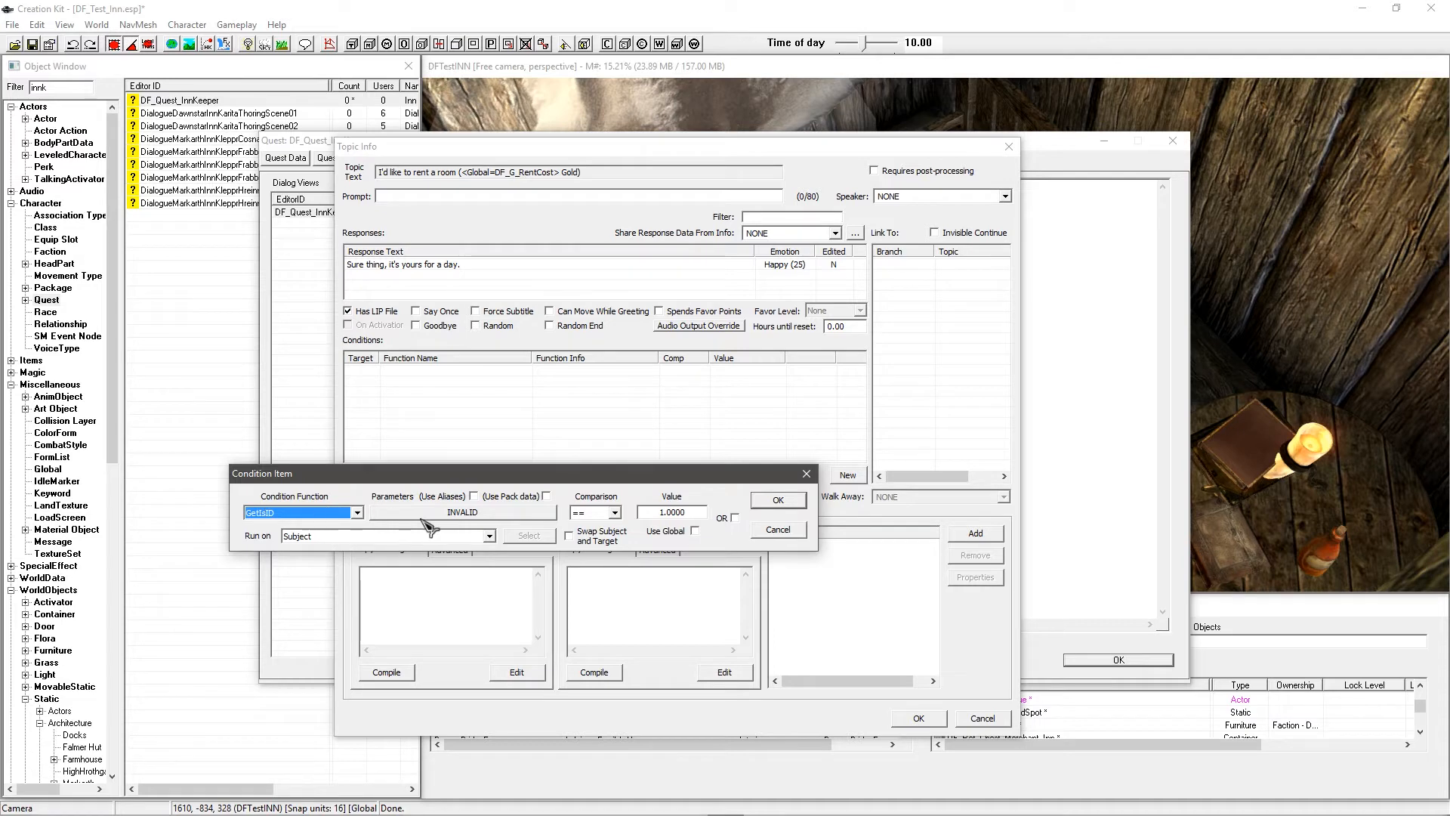
pyautogui.click(473, 514)
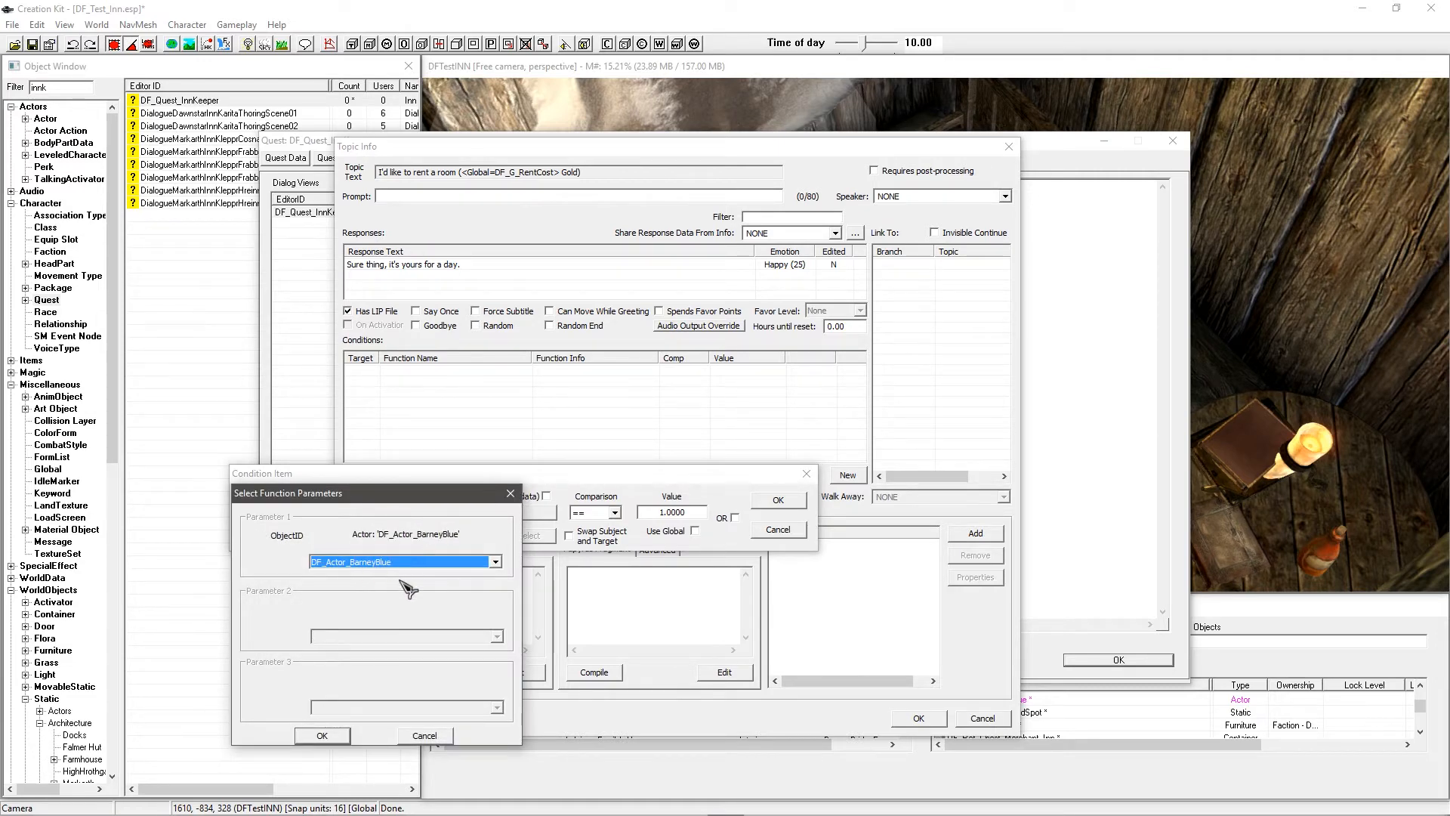
pyautogui.click(317, 737)
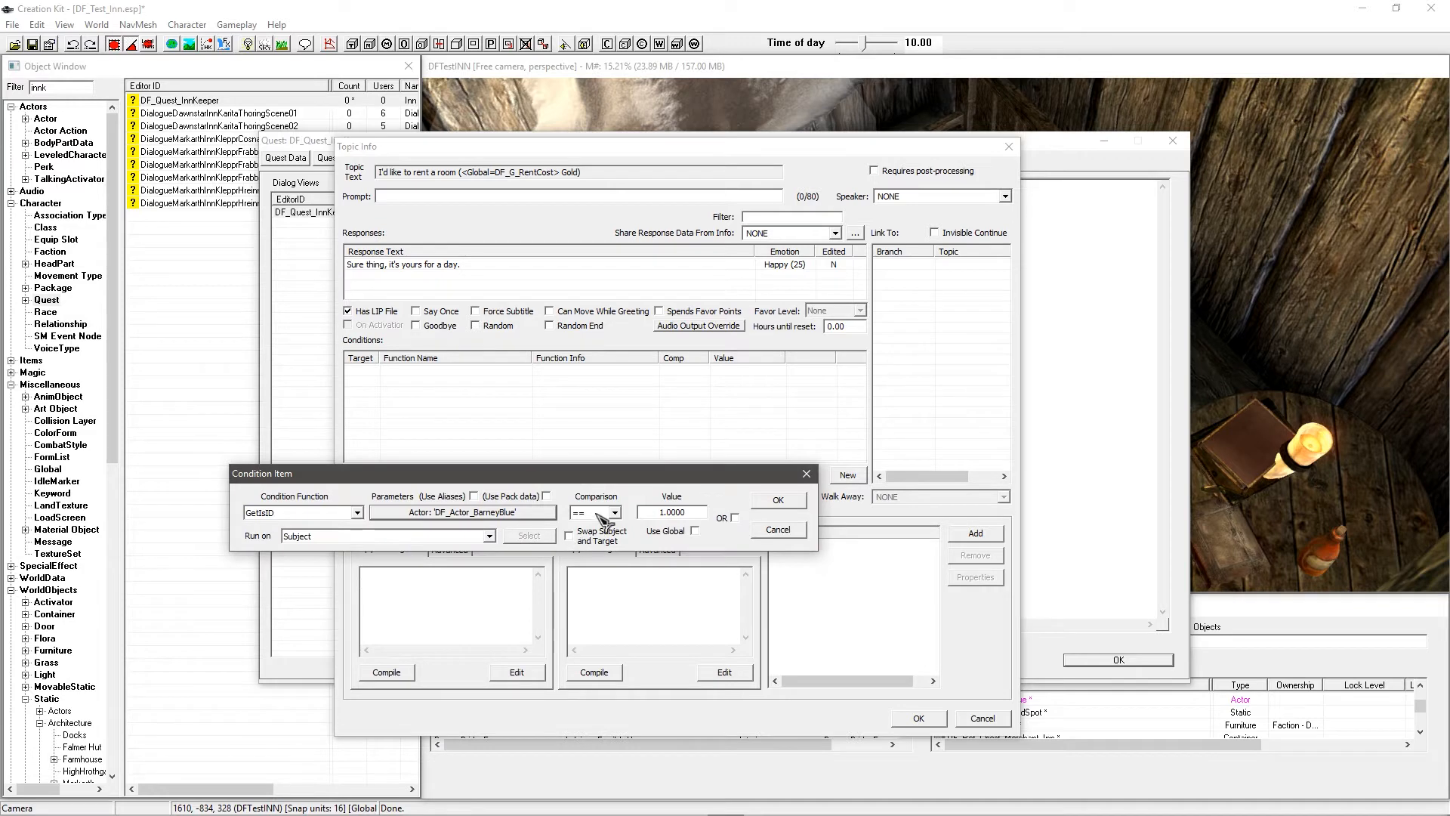
pyautogui.click(691, 511)
pyautogui.click(778, 500)
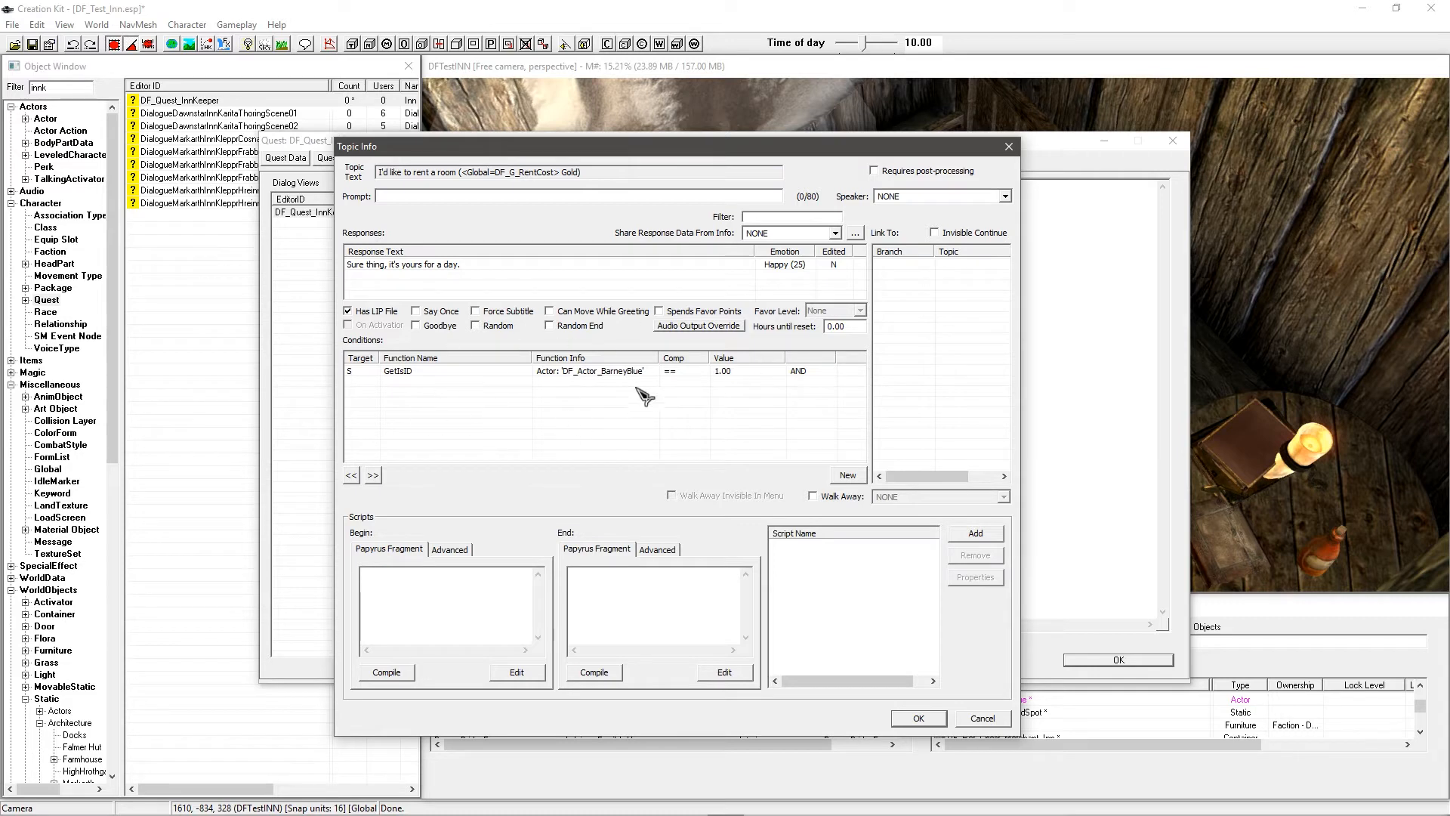
# Step: Create a second condition using the GetActorValue function with Variable09 as its parameter
pyautogui.rightClick(564, 400)
pyautogui.click(580, 411)
pyautogui.write('getactorv')
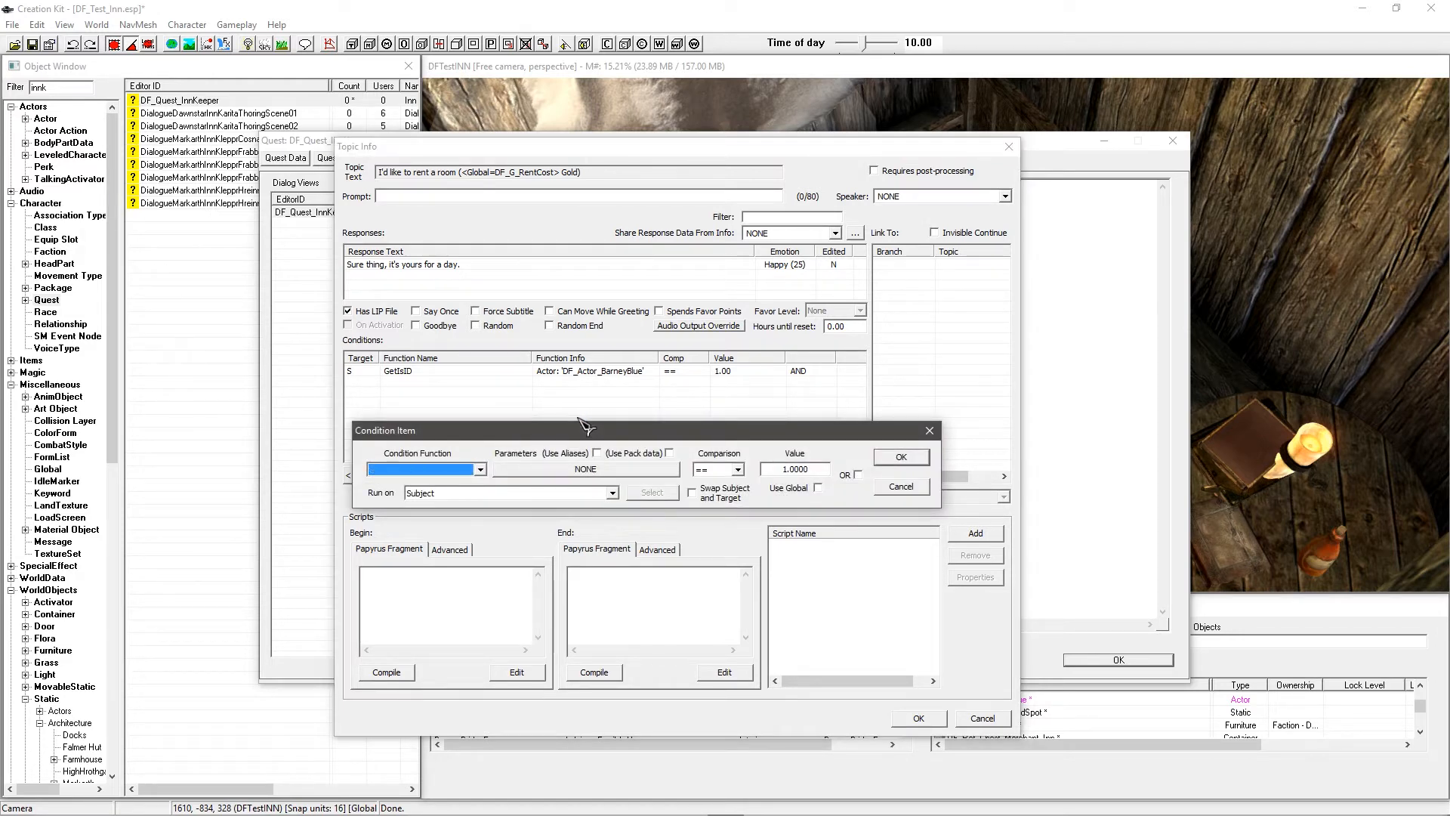
pyautogui.click(553, 469)
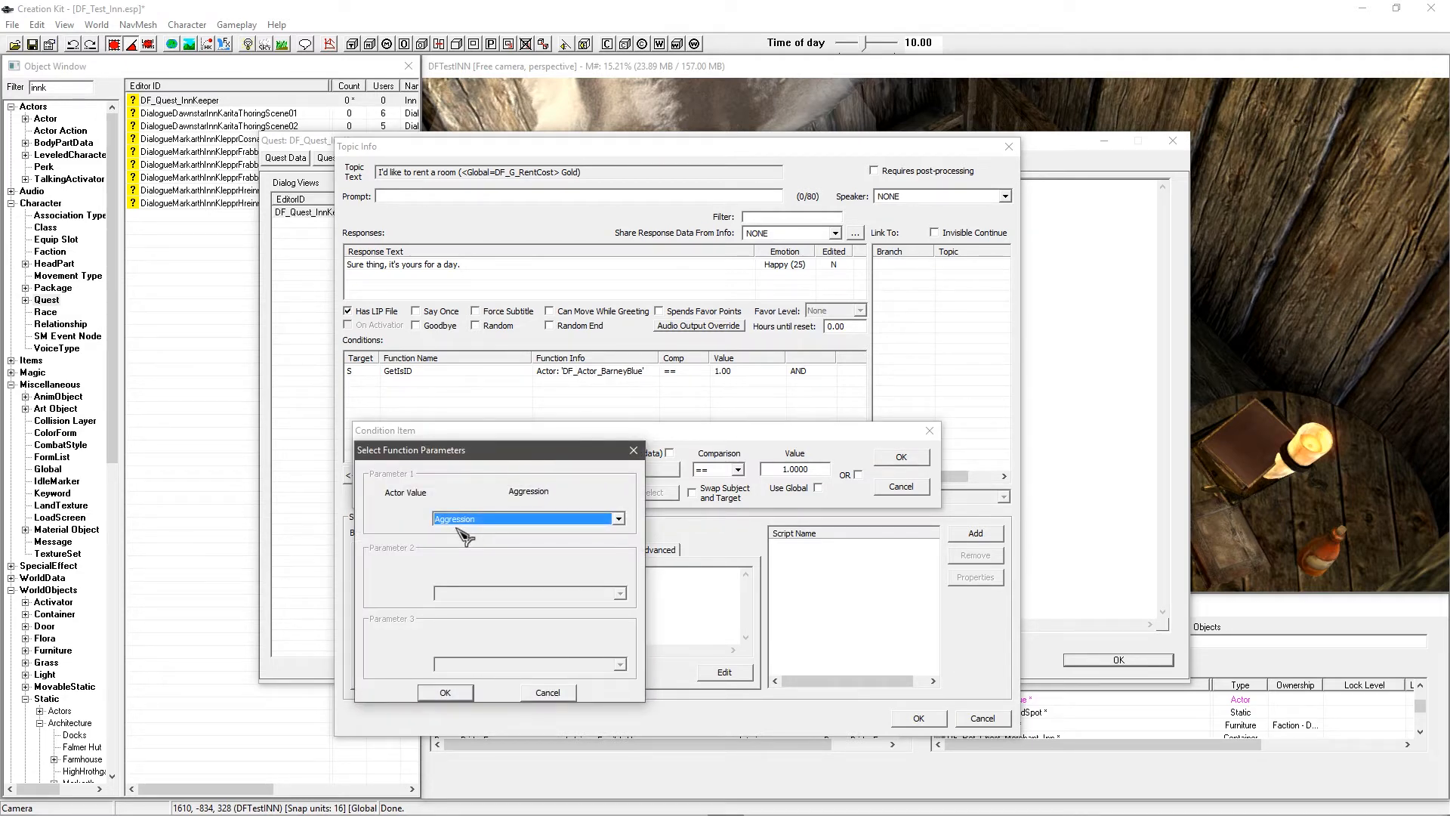
pyautogui.write('var')
pyautogui.click(555, 519)
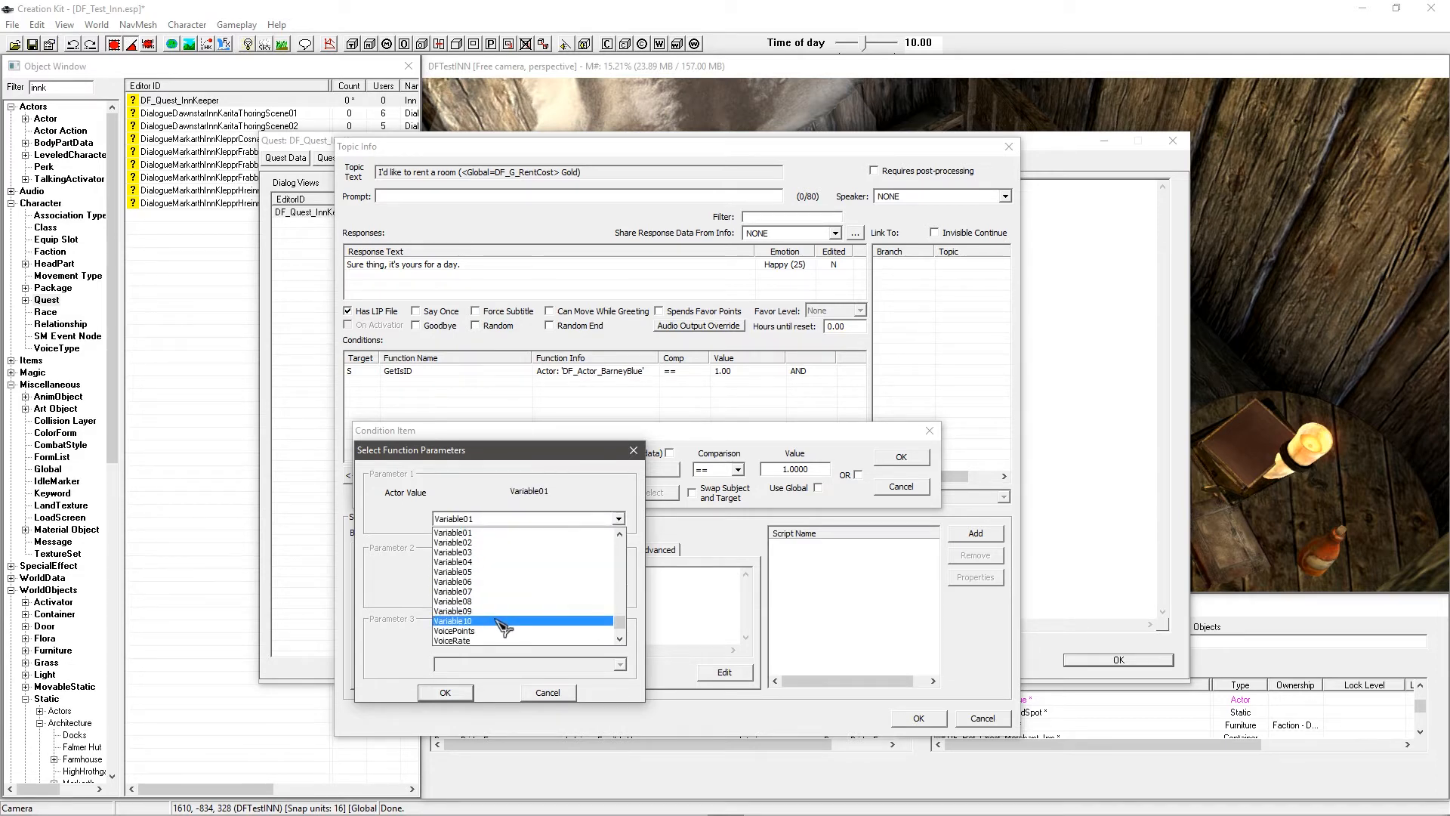
pyautogui.scroll(1, 500, 615)
pyautogui.scroll(-1, 483, 594)
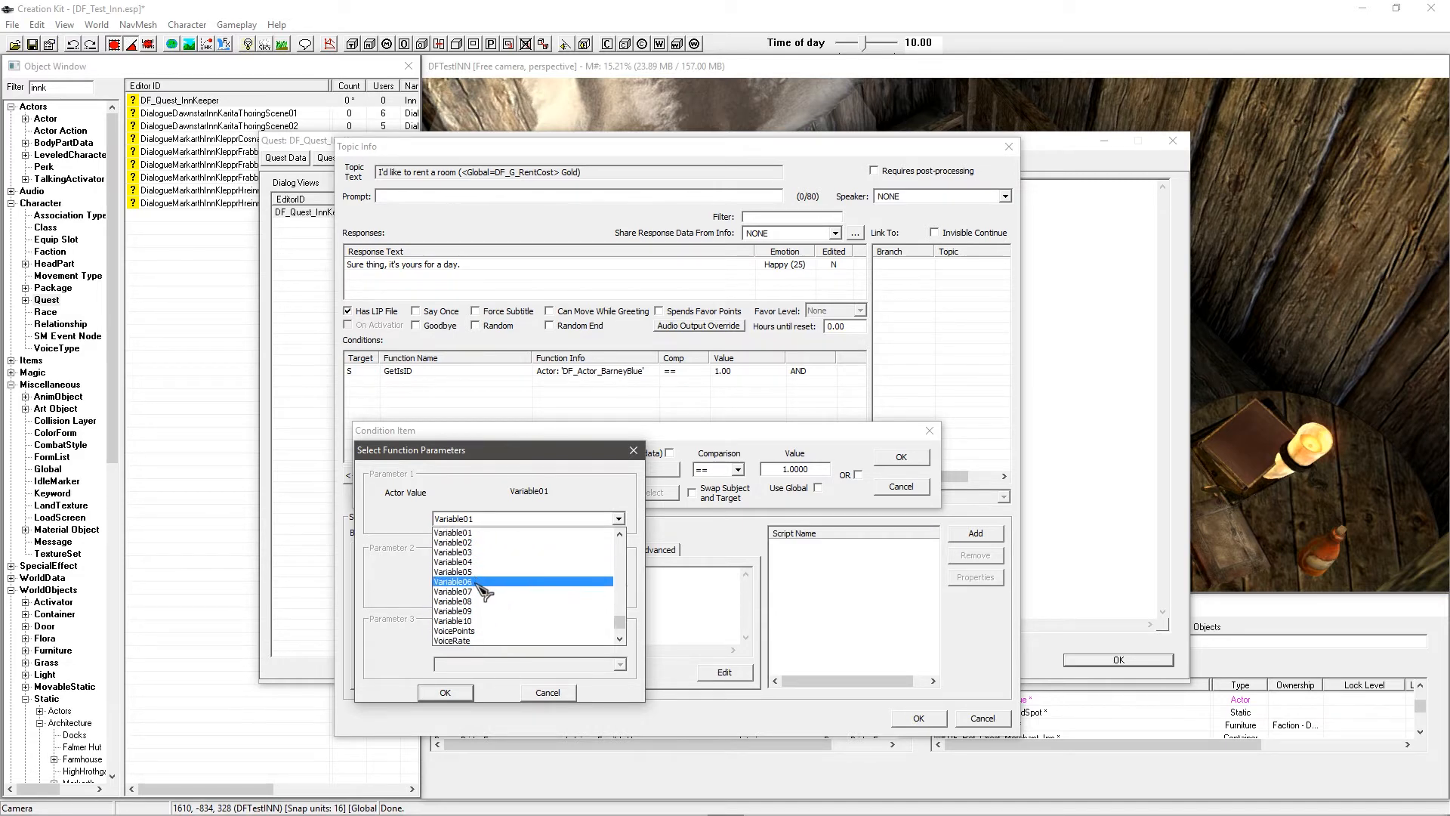
pyautogui.click(508, 611)
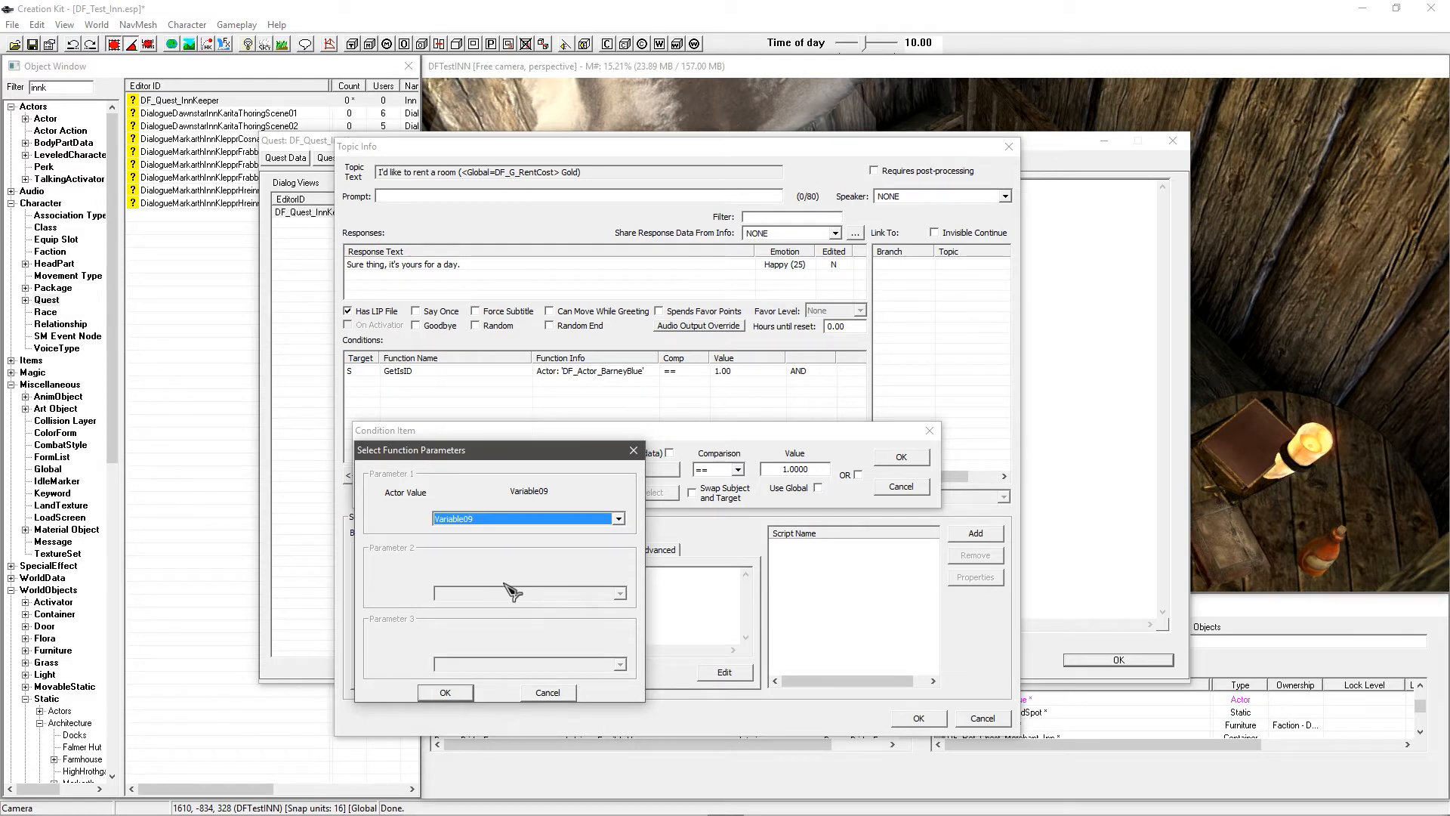
pyautogui.click(451, 692)
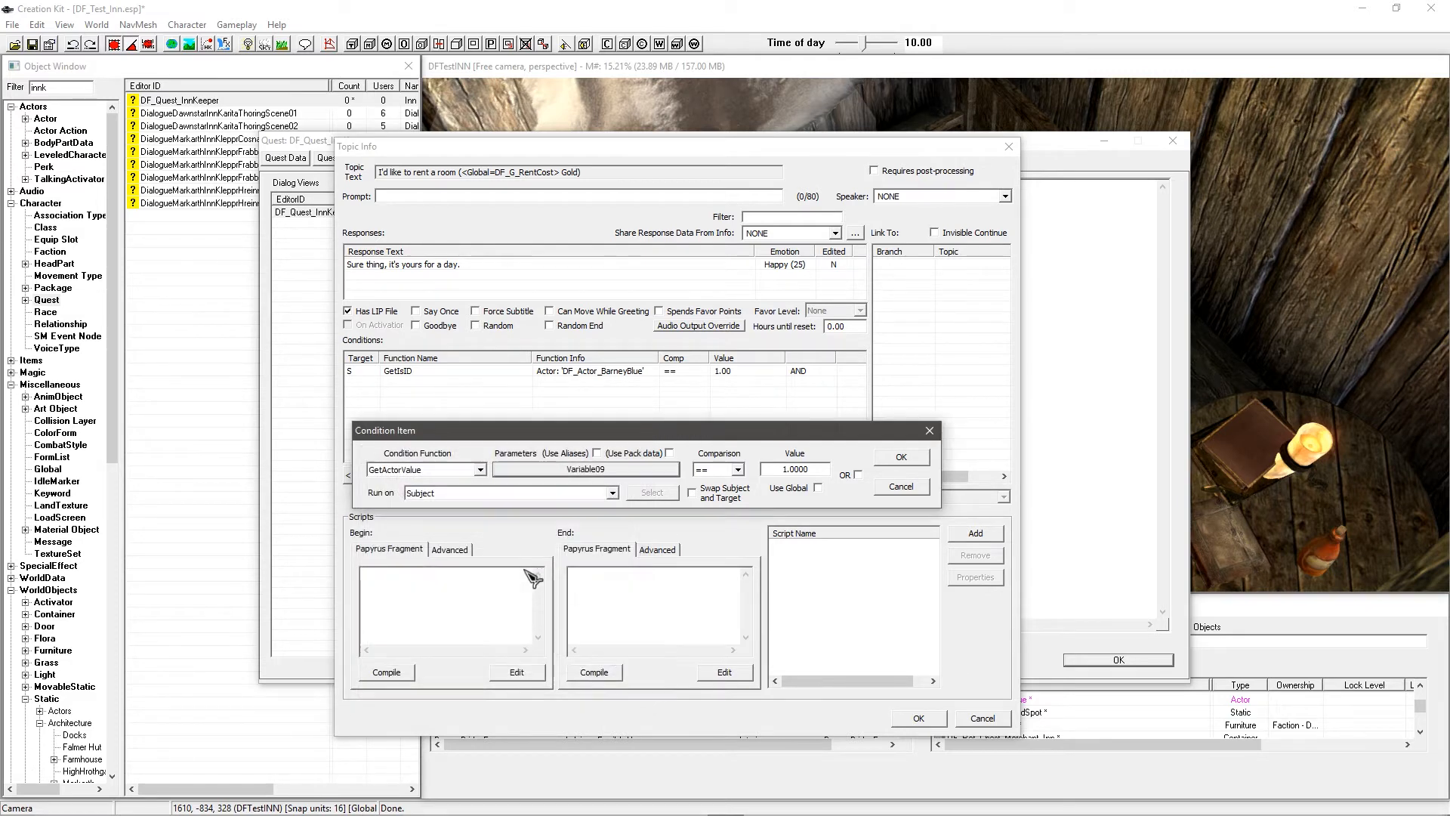
# Step: Set the comparison value of the Variable09 condition to 0 and accept it
pyautogui.moveTo(608, 430); pyautogui.dragTo(546, 446)
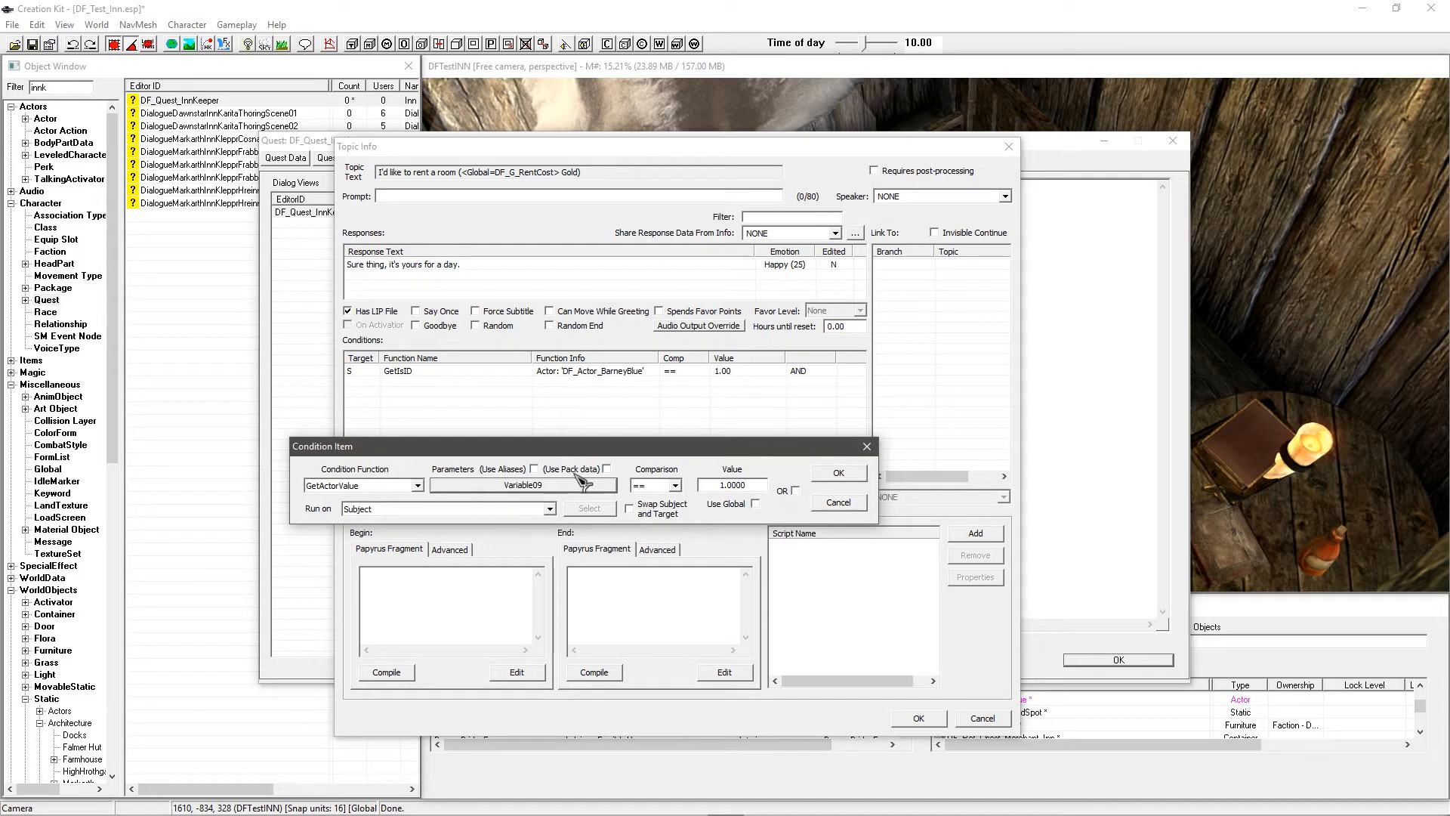
pyautogui.click(745, 485)
pyautogui.moveTo(759, 485); pyautogui.dragTo(716, 485)
pyautogui.write('0')
pyautogui.click(838, 474)
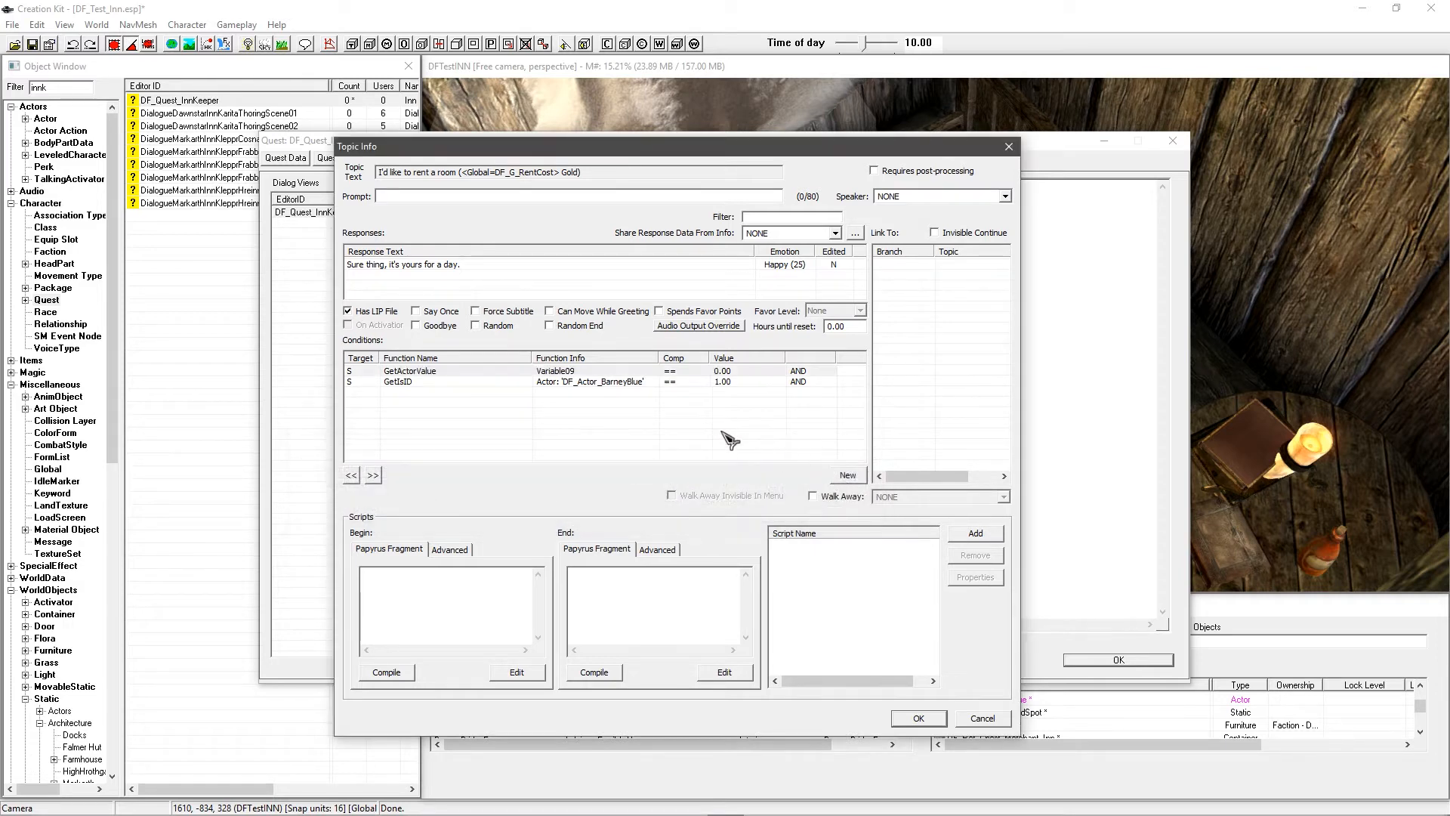
# Step: Create a third condition using the GetItemCount function with the misc item Gold001 as its parameter
pyautogui.rightClick(602, 415)
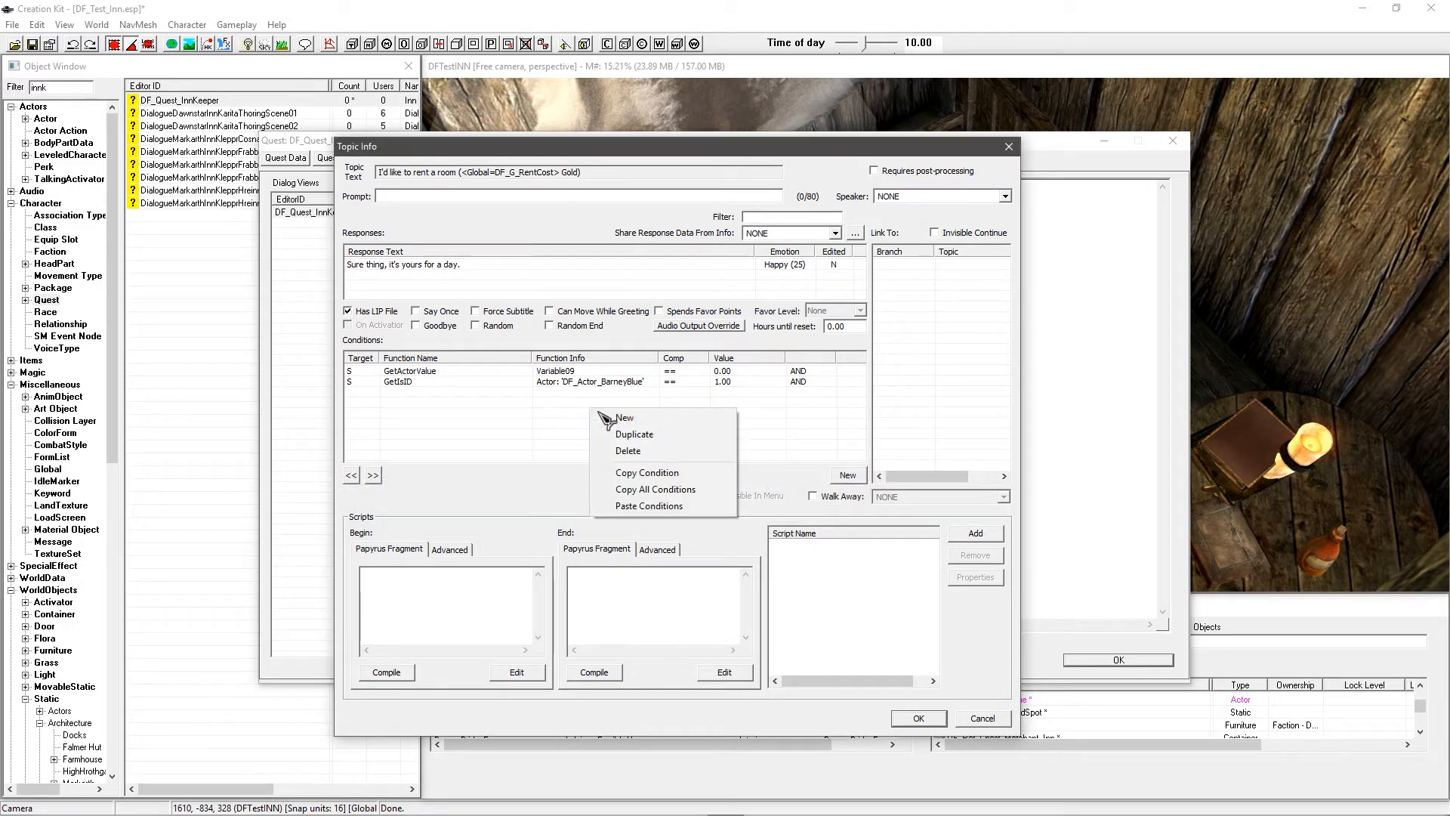
pyautogui.click(614, 423)
pyautogui.write('getitem')
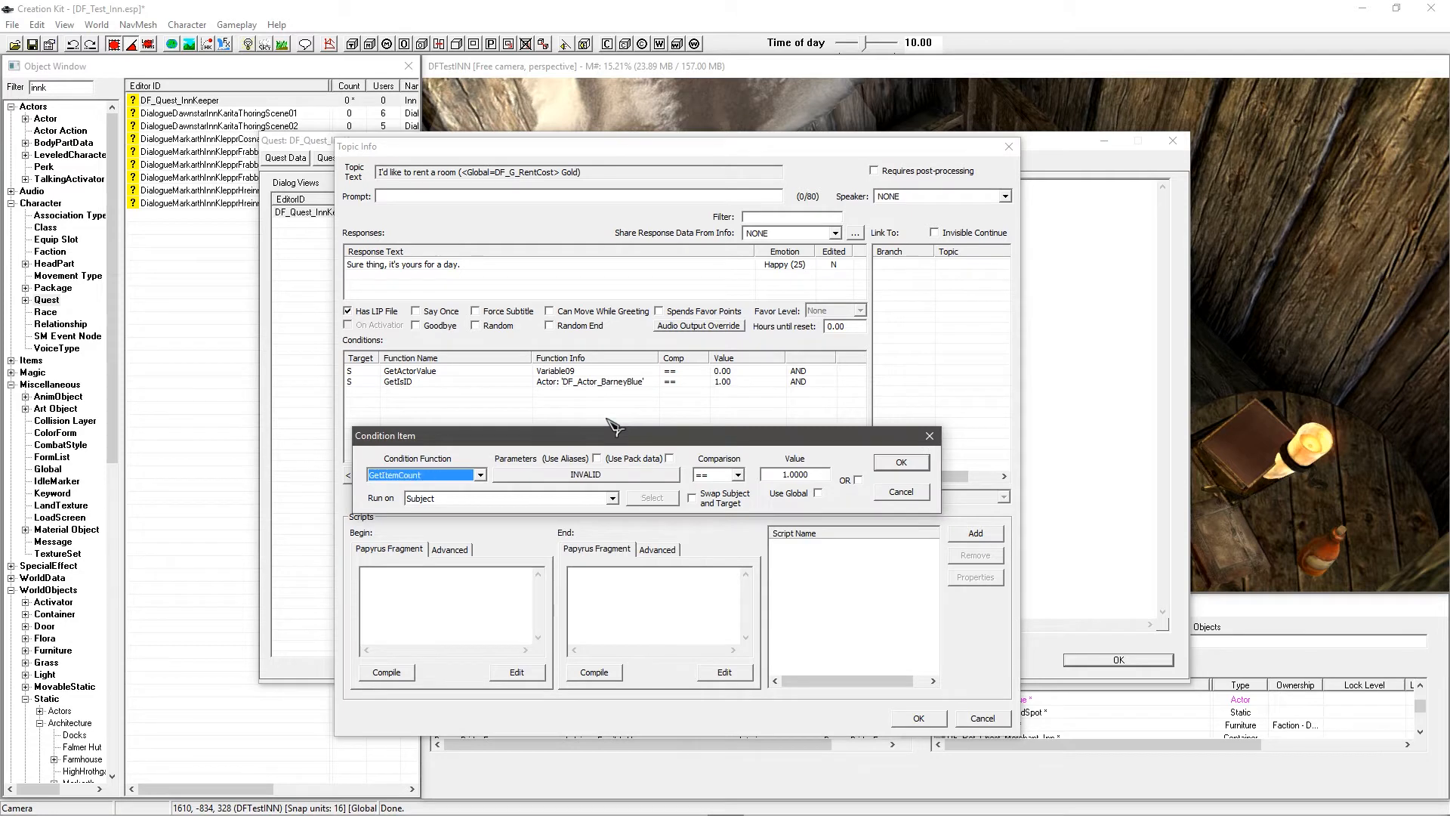
pyautogui.click(526, 479)
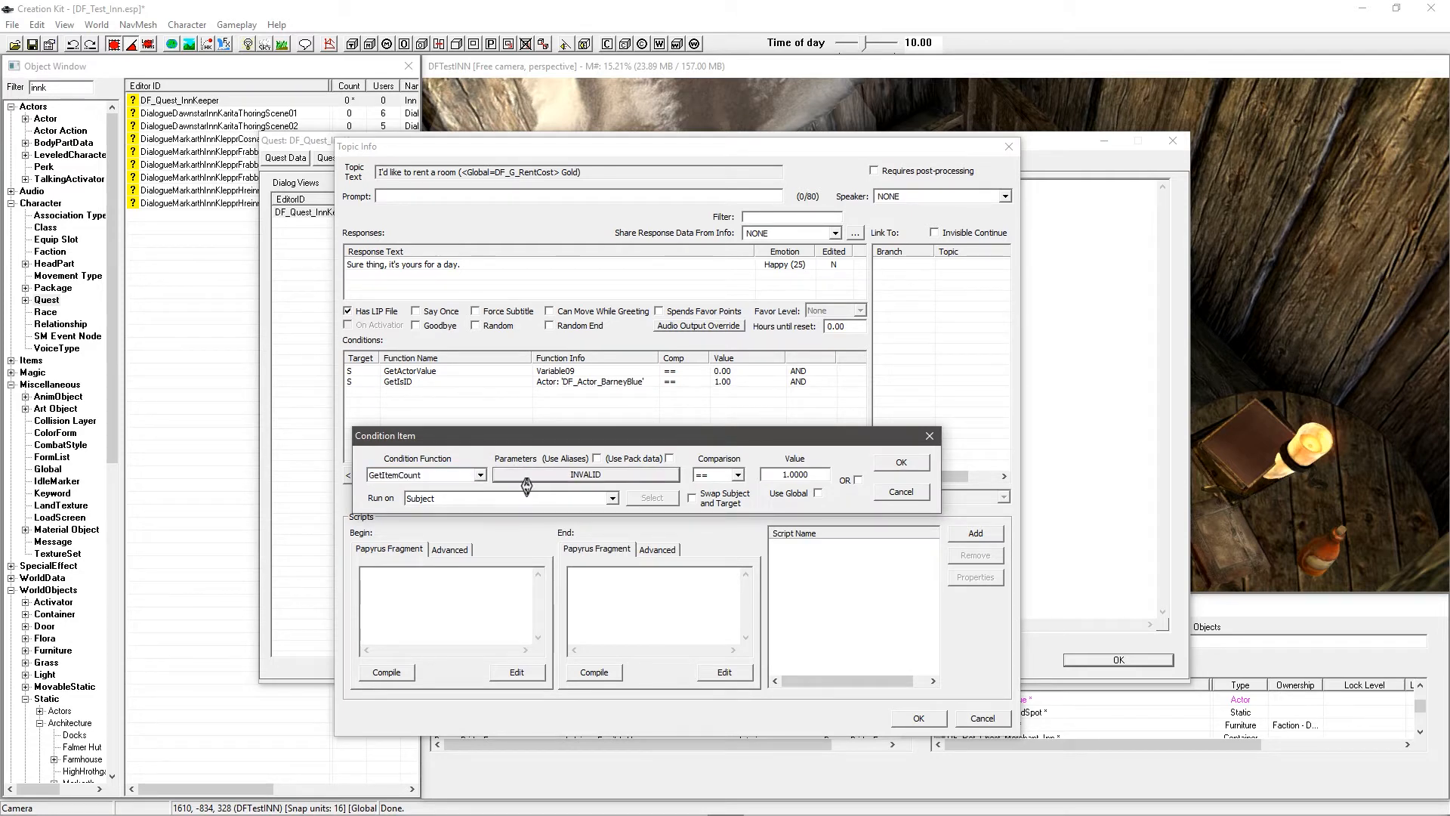
pyautogui.moveTo(517, 472); pyautogui.dragTo(424, 473)
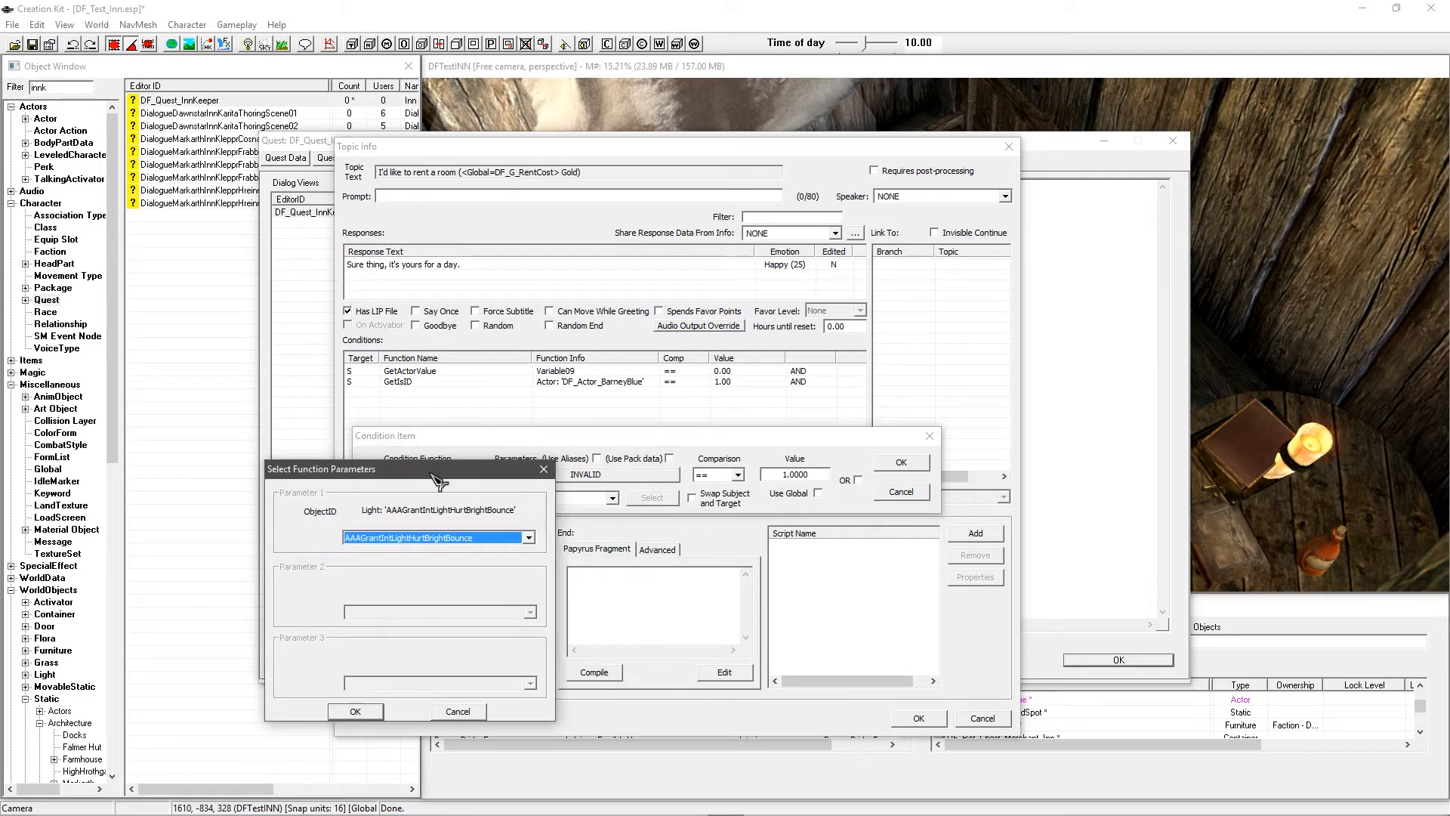
pyautogui.write('gold')
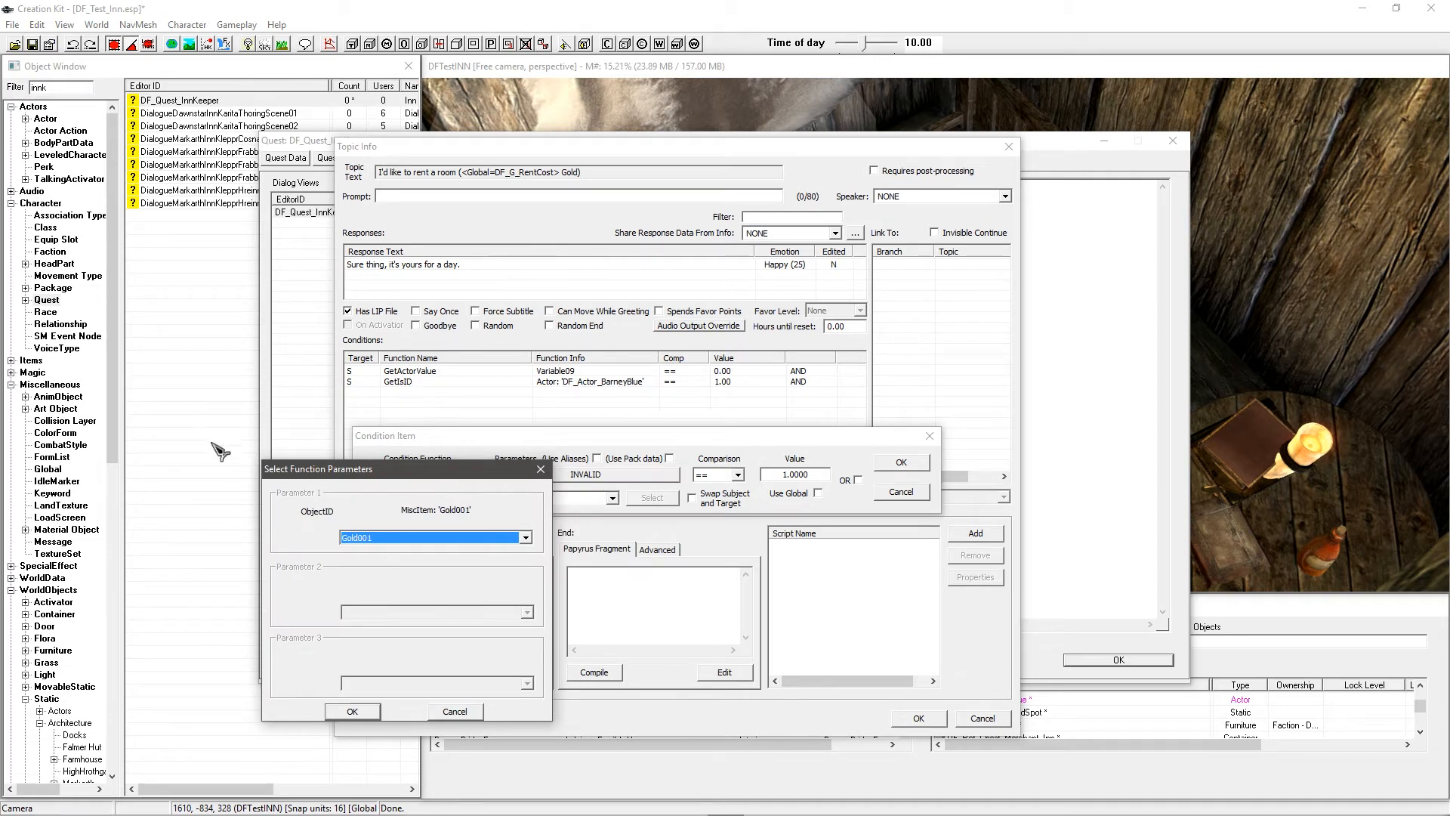
pyautogui.click(353, 711)
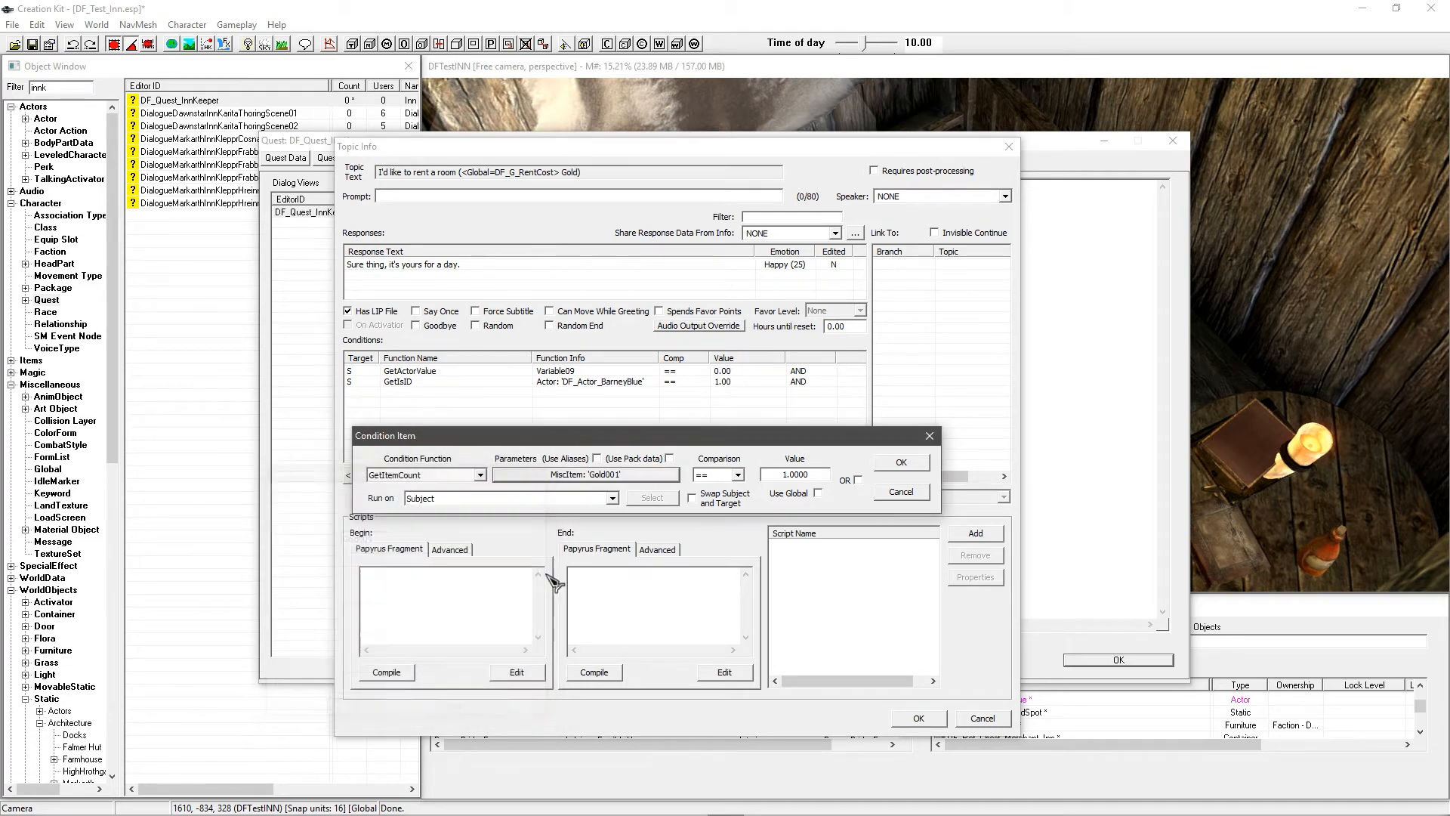
# Step: Set the gold condition's comparison to >=, make it compare against a global, and run it on Target
pyautogui.click(715, 476)
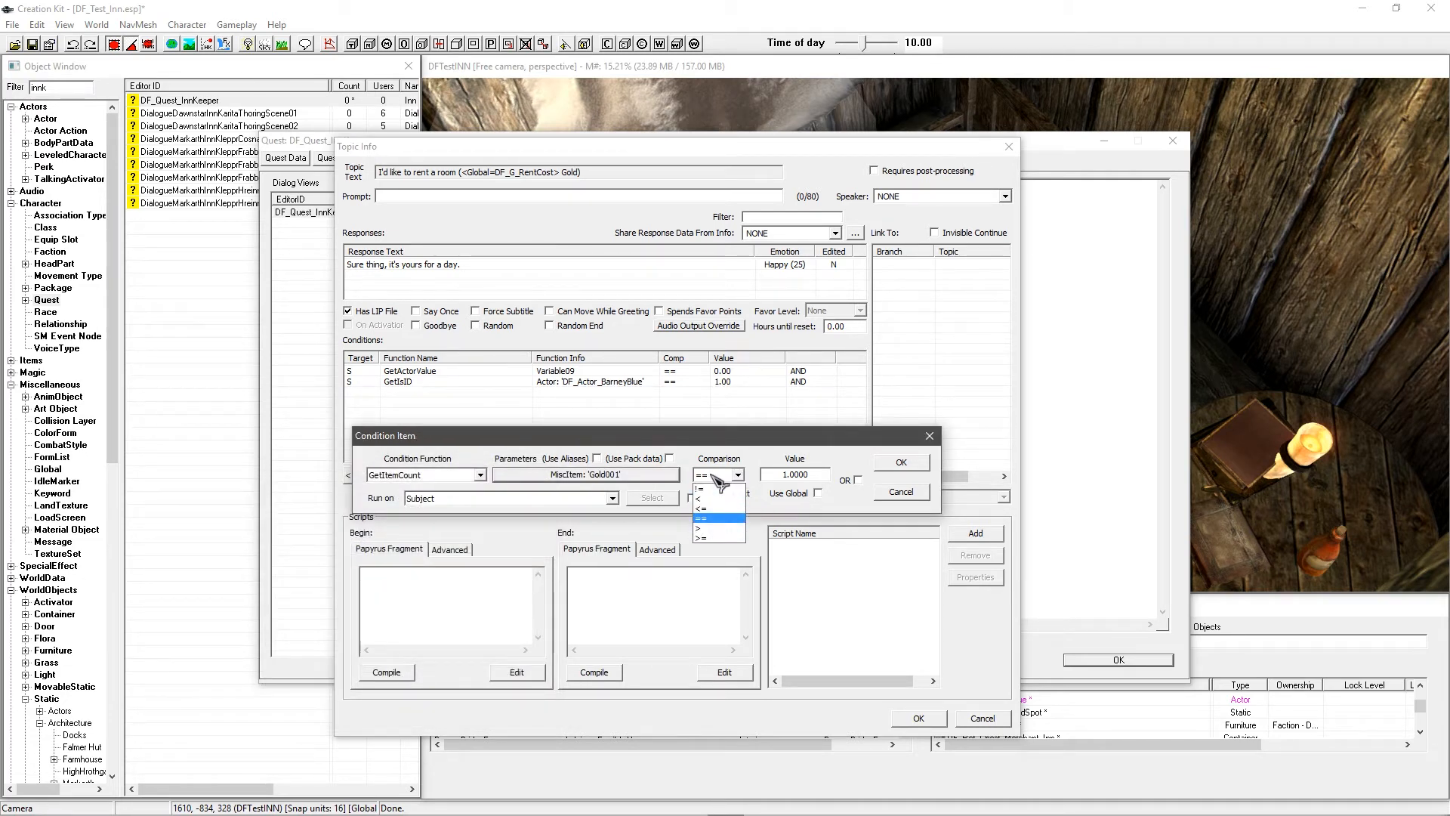
pyautogui.click(718, 537)
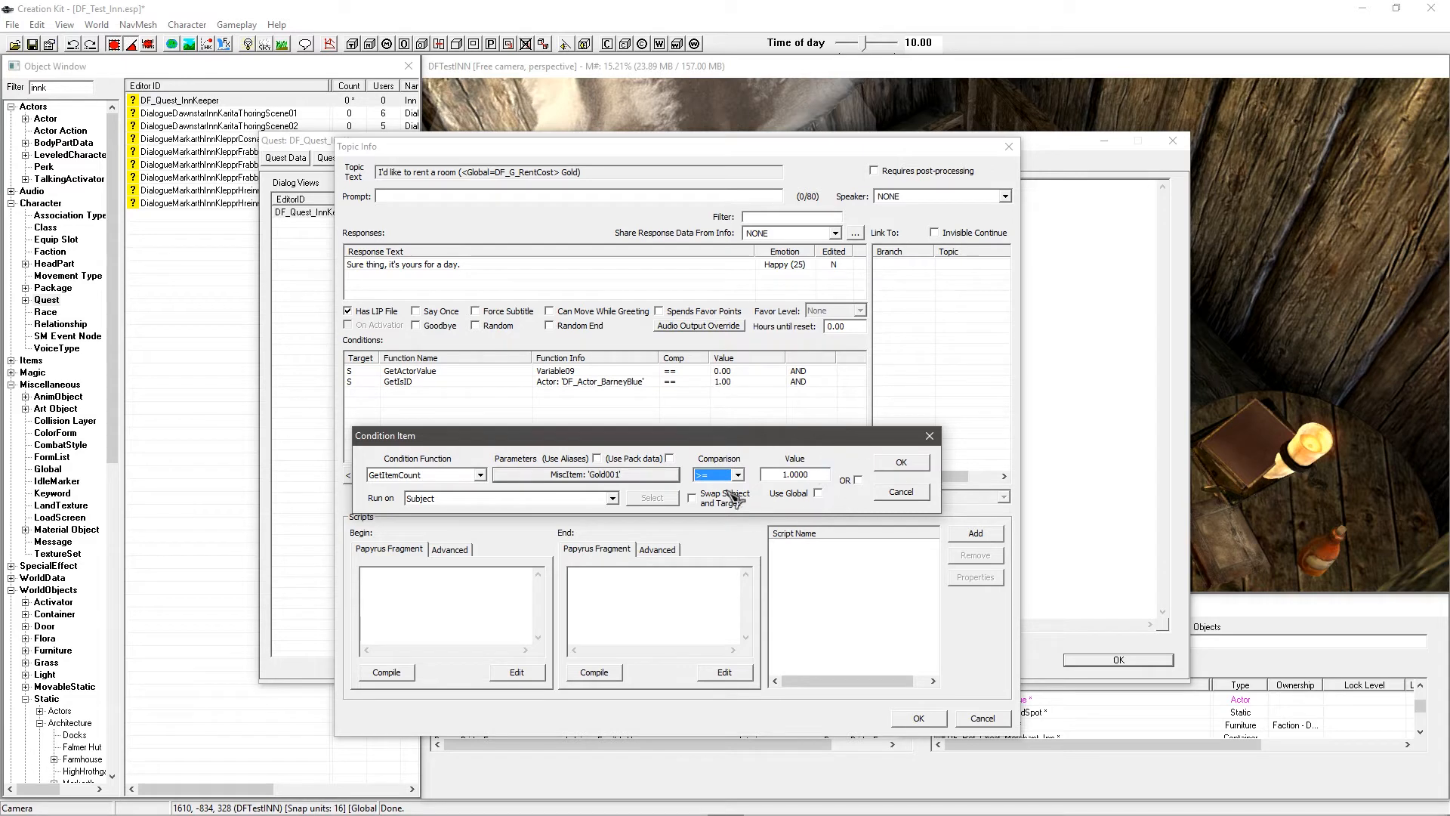
pyautogui.click(818, 493)
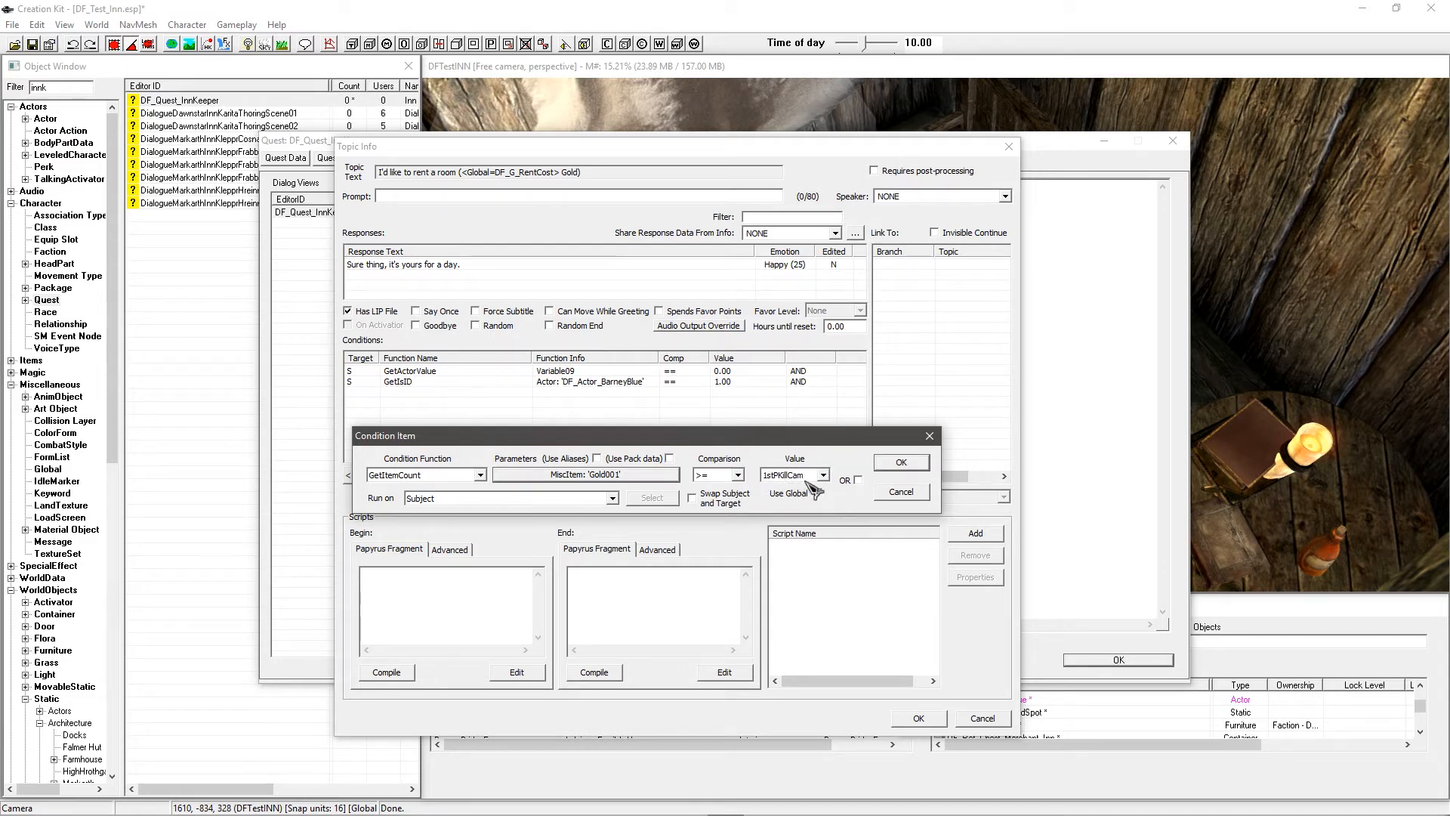
pyautogui.click(545, 498)
pyautogui.click(491, 522)
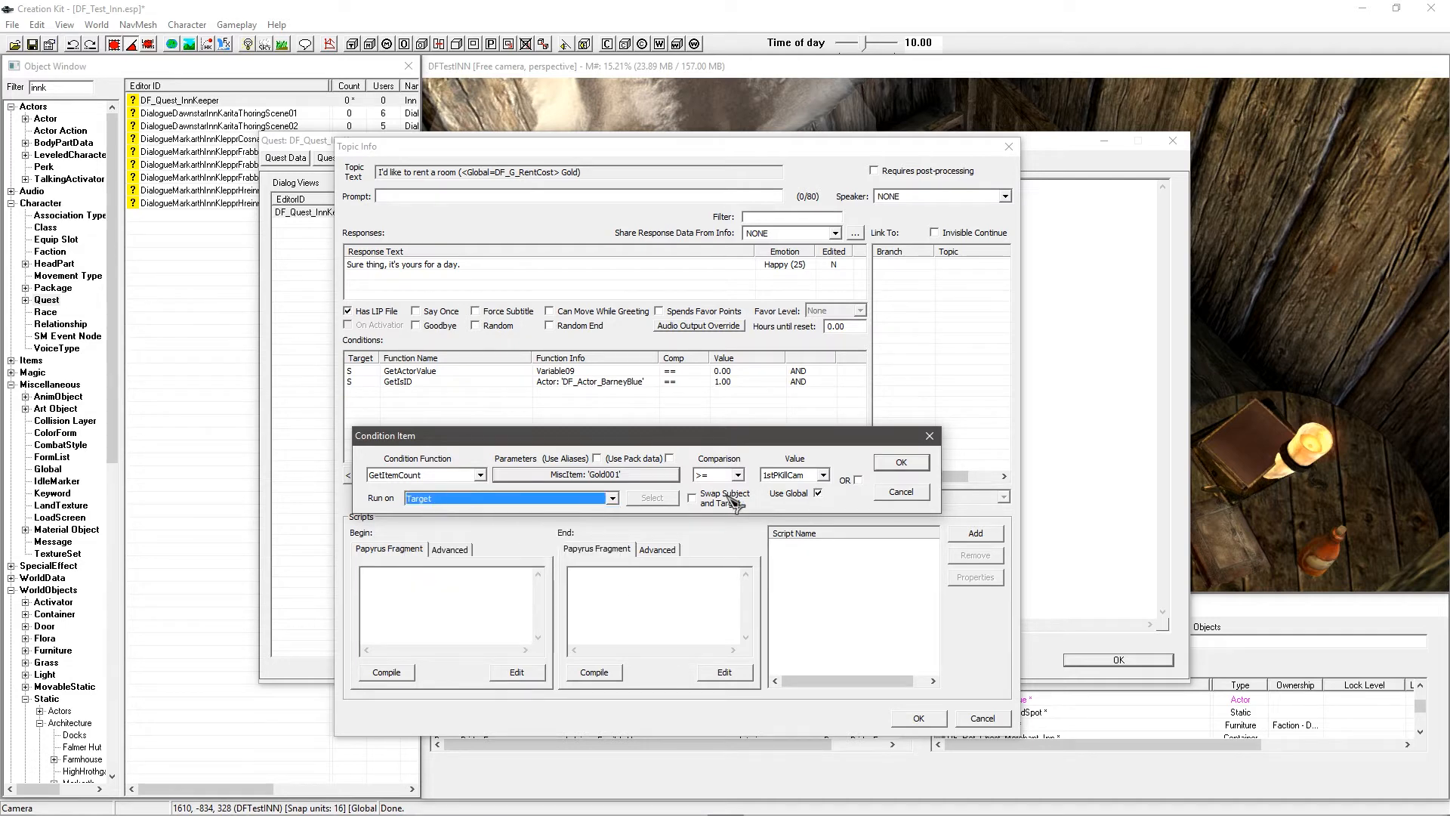
# Step: Choose the global DF_G_RentCost as the gold condition's comparison value and accept the condition
pyautogui.click(823, 475)
pyautogui.scroll(-6, 818, 510)
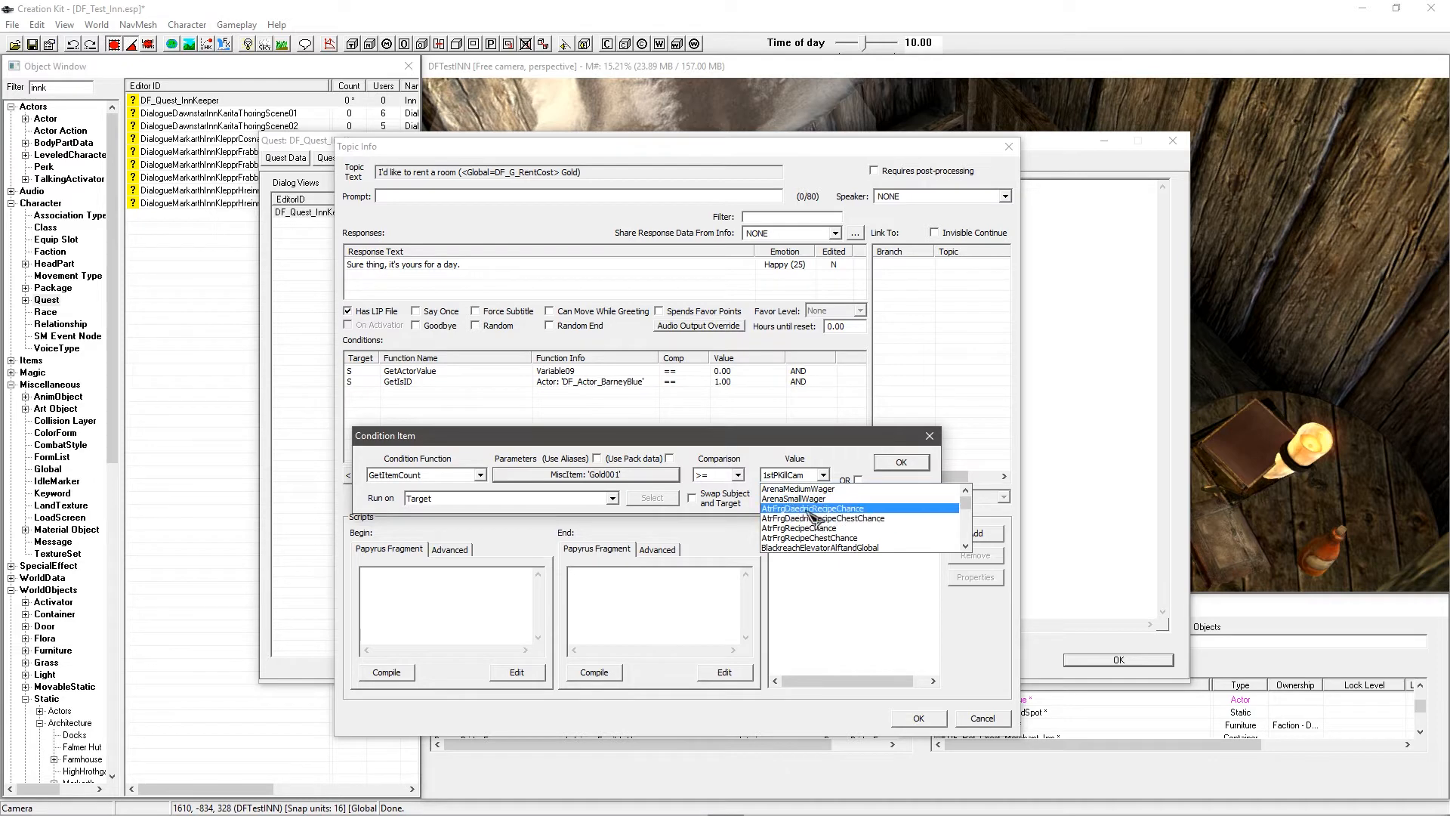
pyautogui.scroll(-5, 816, 522)
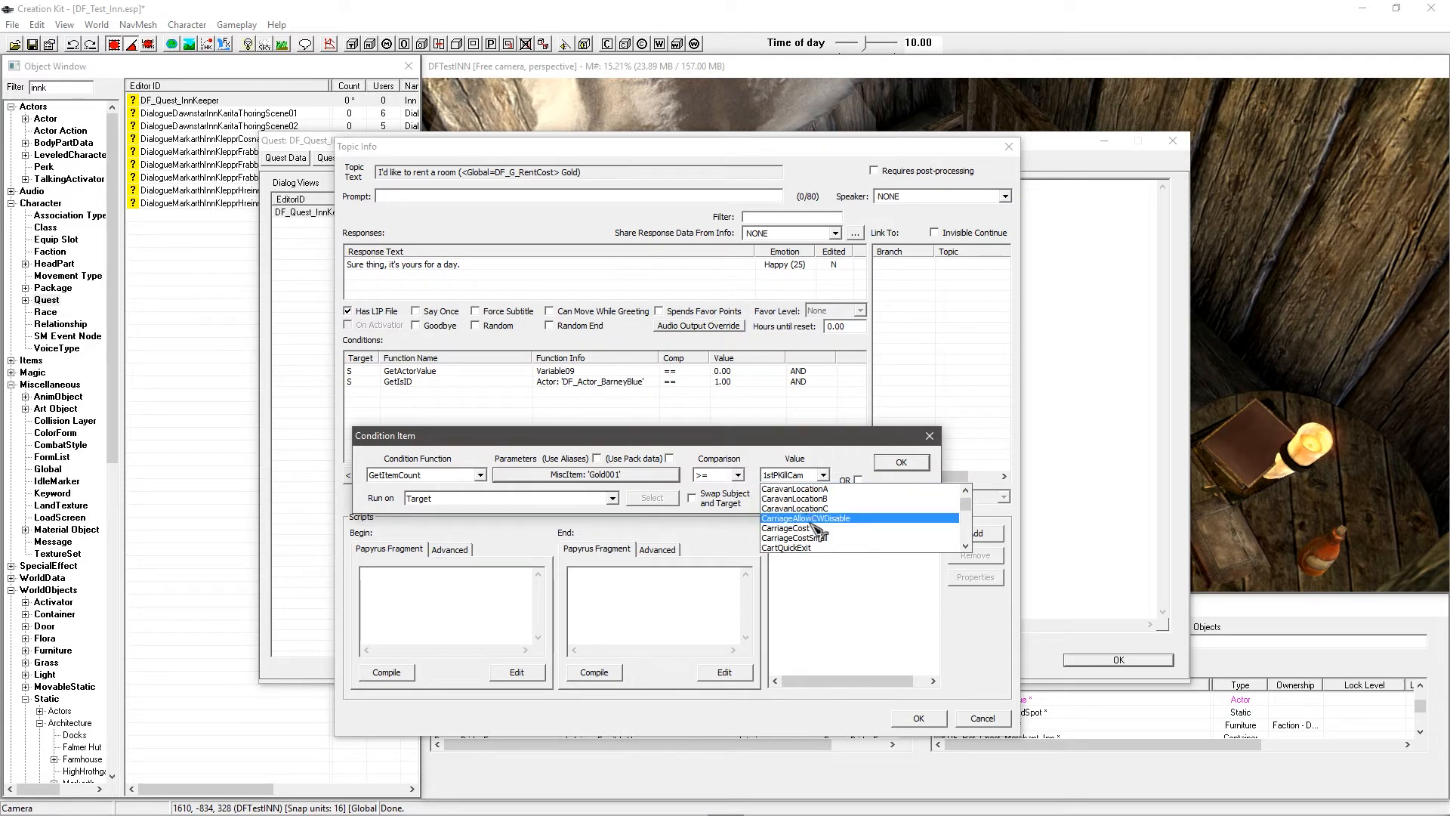
pyautogui.write('df')
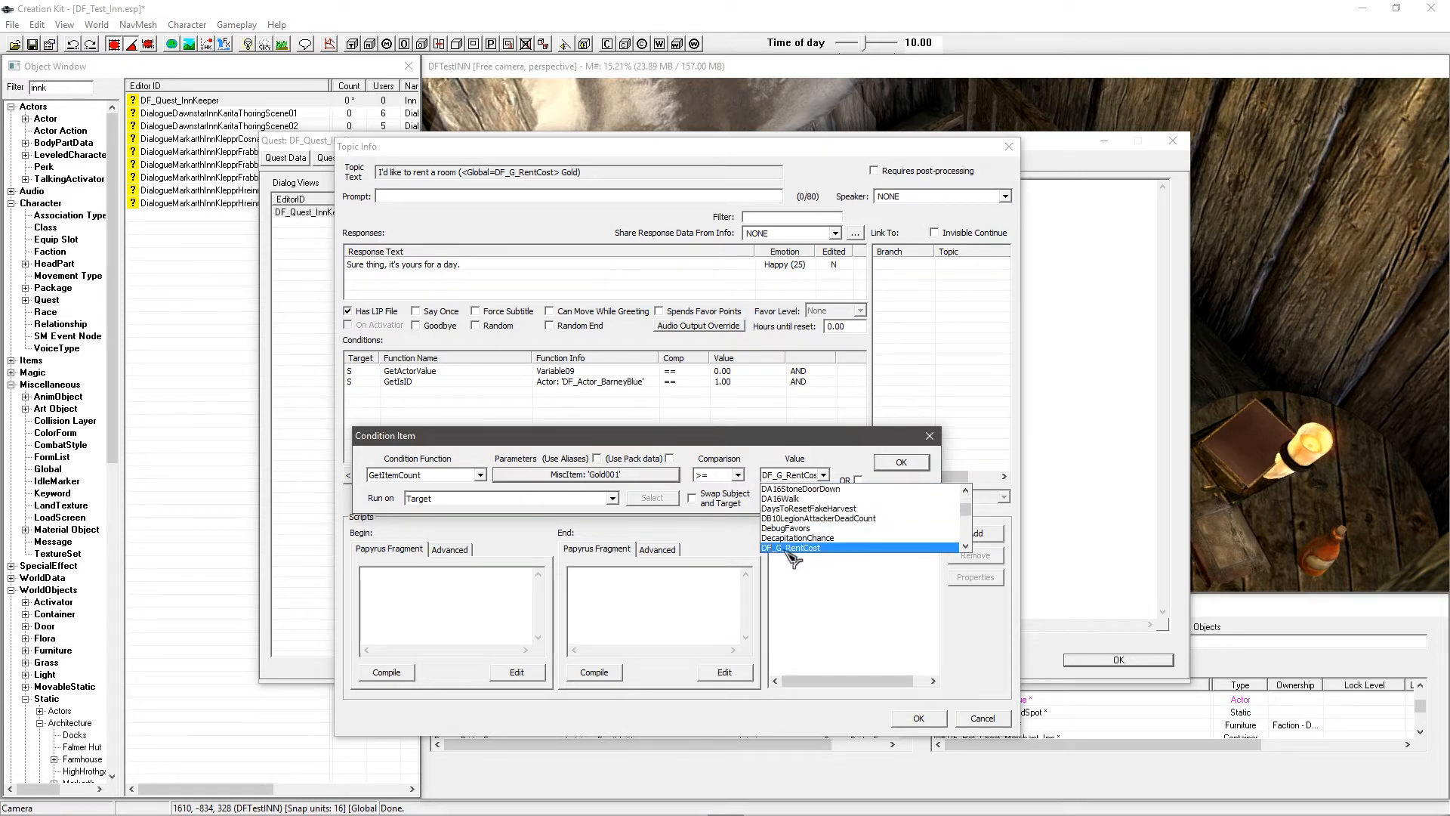
pyautogui.click(799, 548)
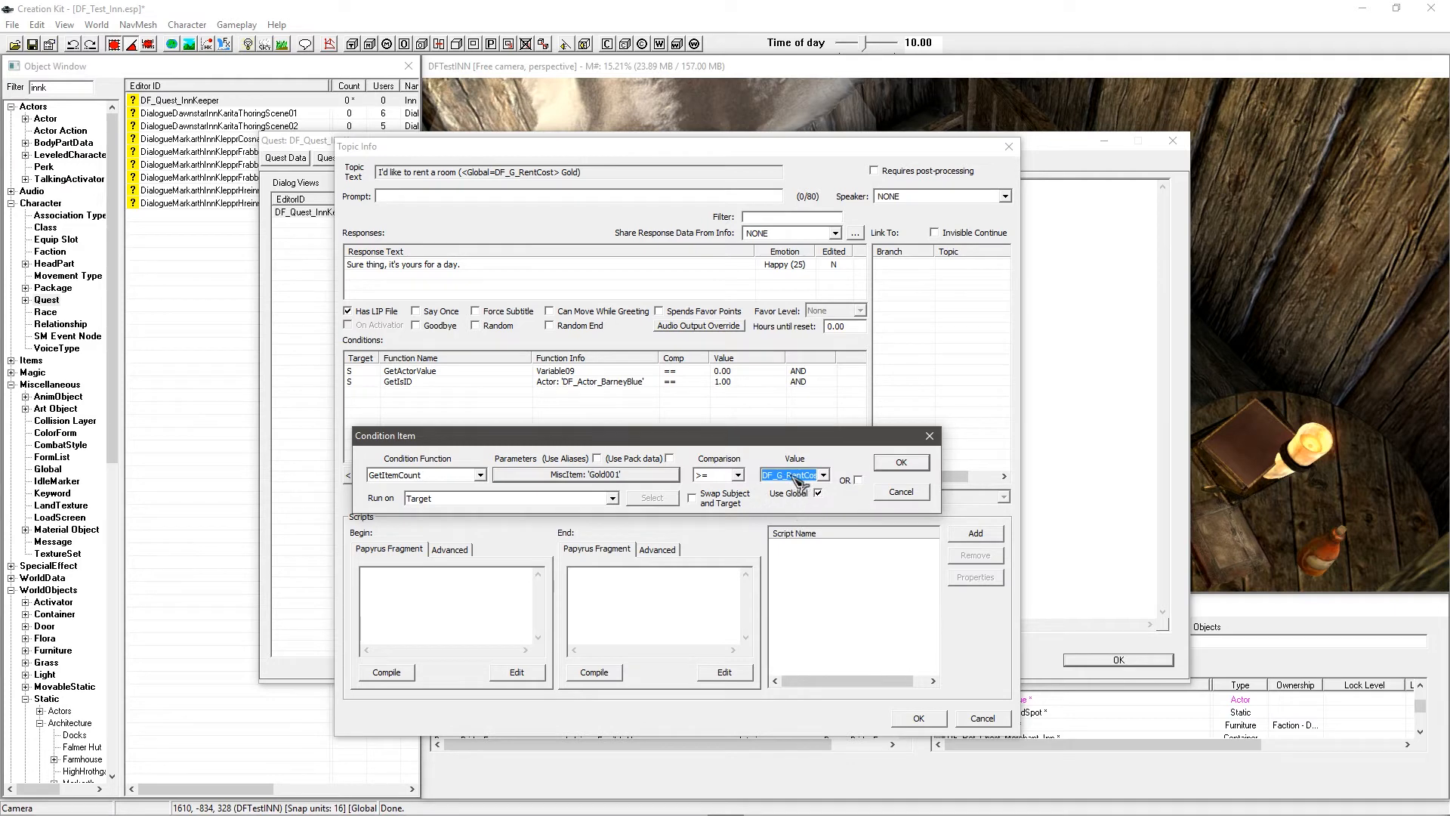
pyautogui.click(900, 462)
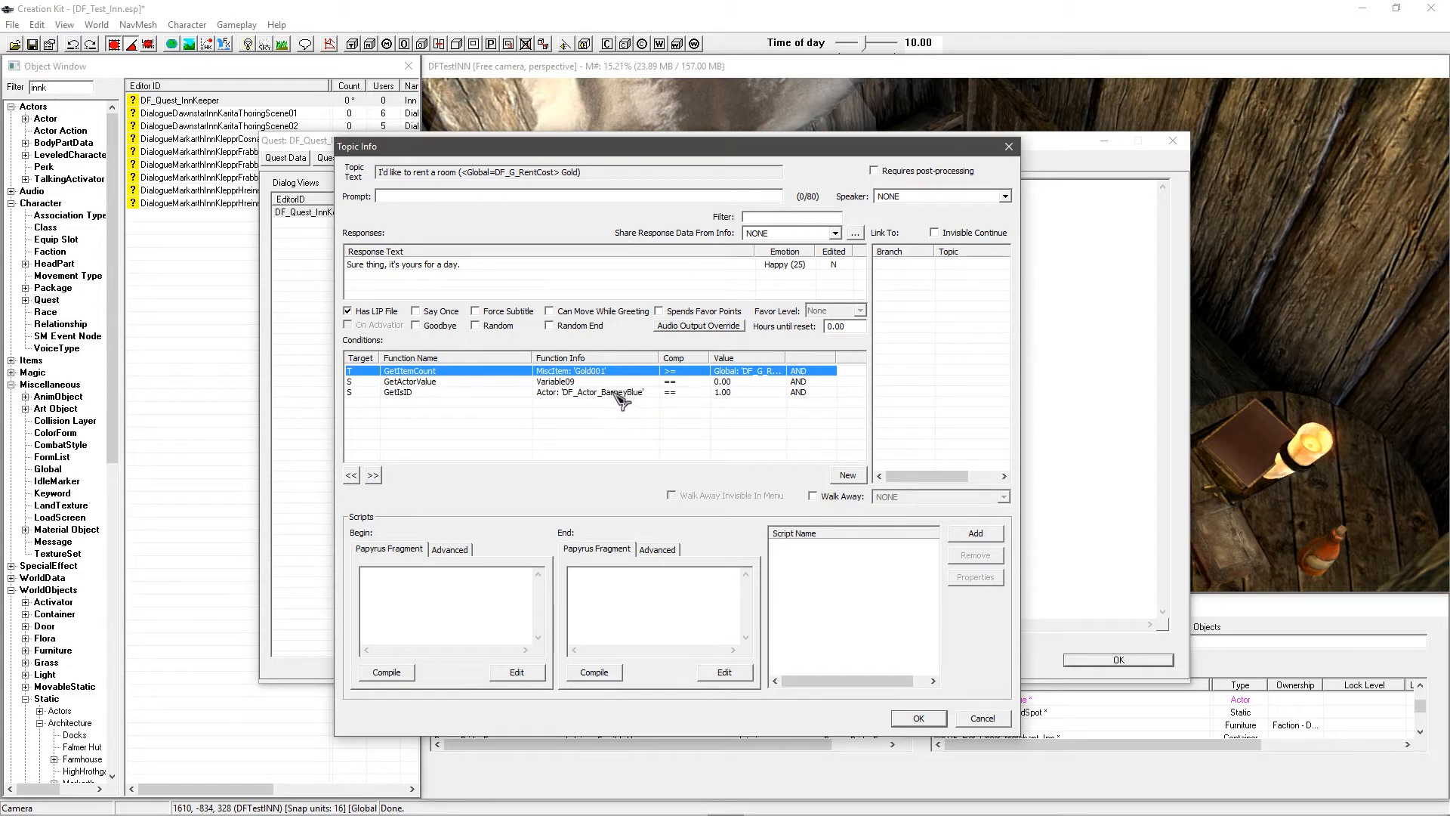
# Step: Paste the copied RentRoom call, which casts akspeaker as DF_Script_RentRoom, into the topic info's end Papyrus fragment
pyautogui.click(590, 588)
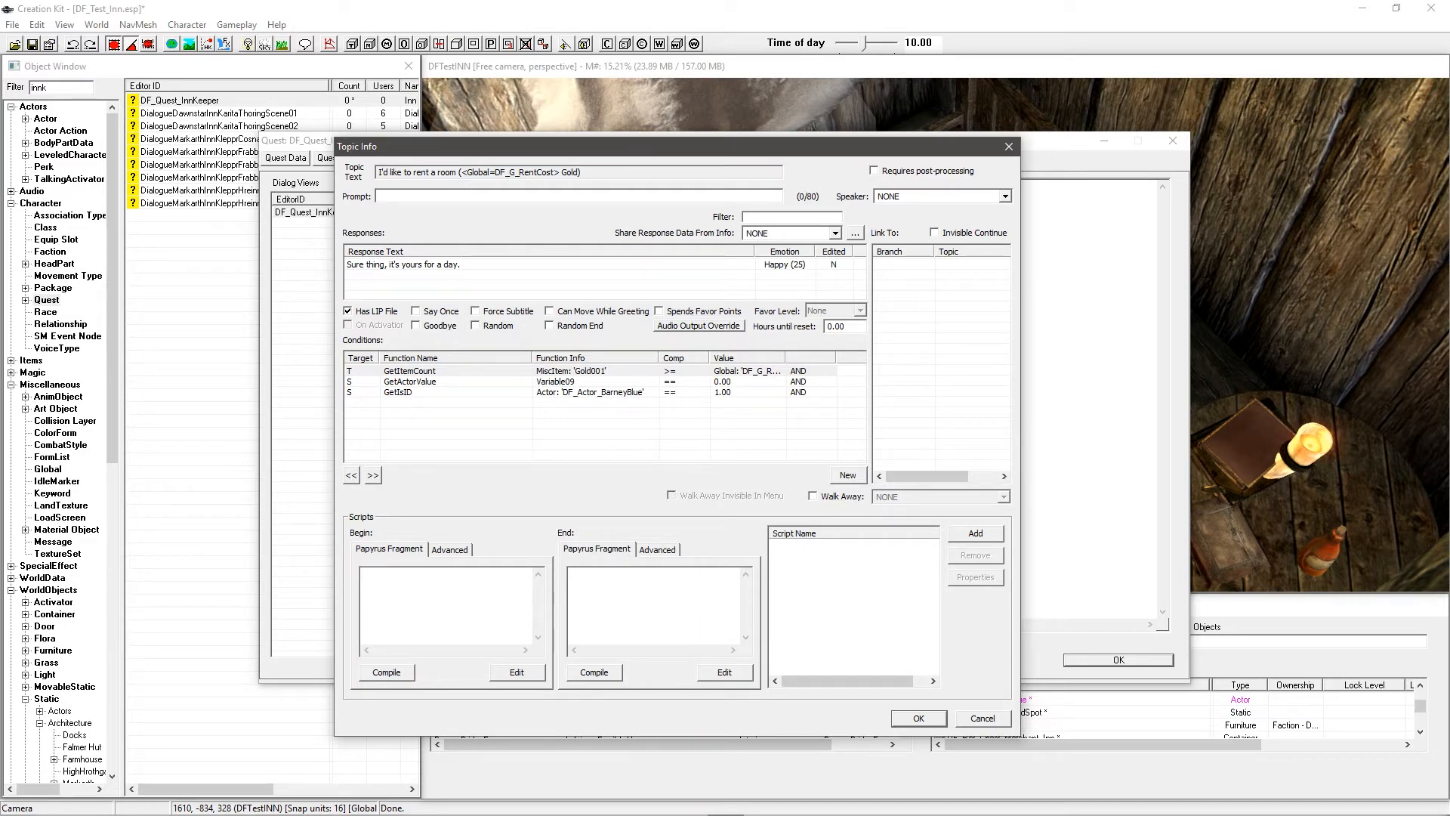
pyautogui.hotkey('alt', 'Tab')
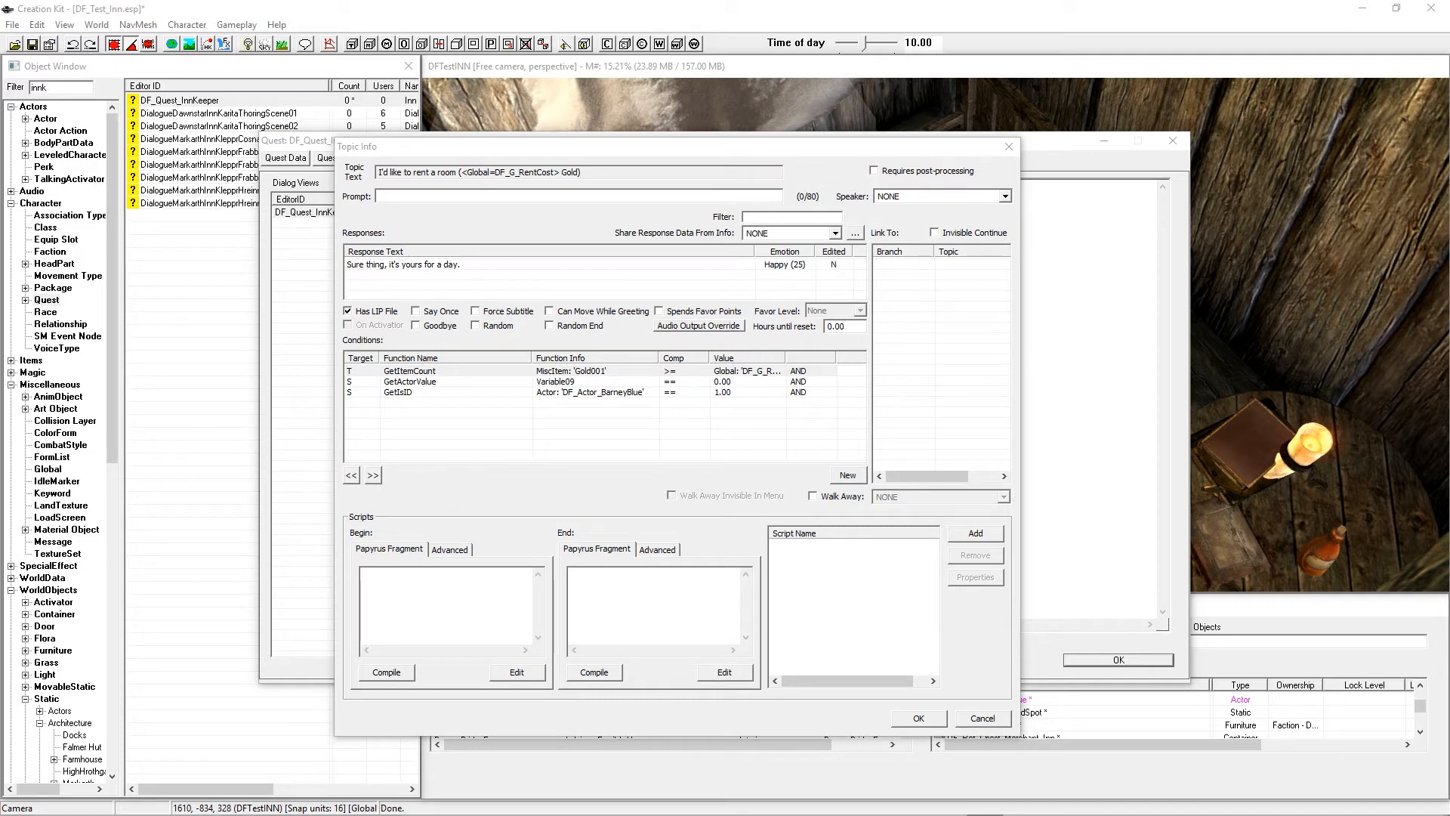
pyautogui.click(624, 595)
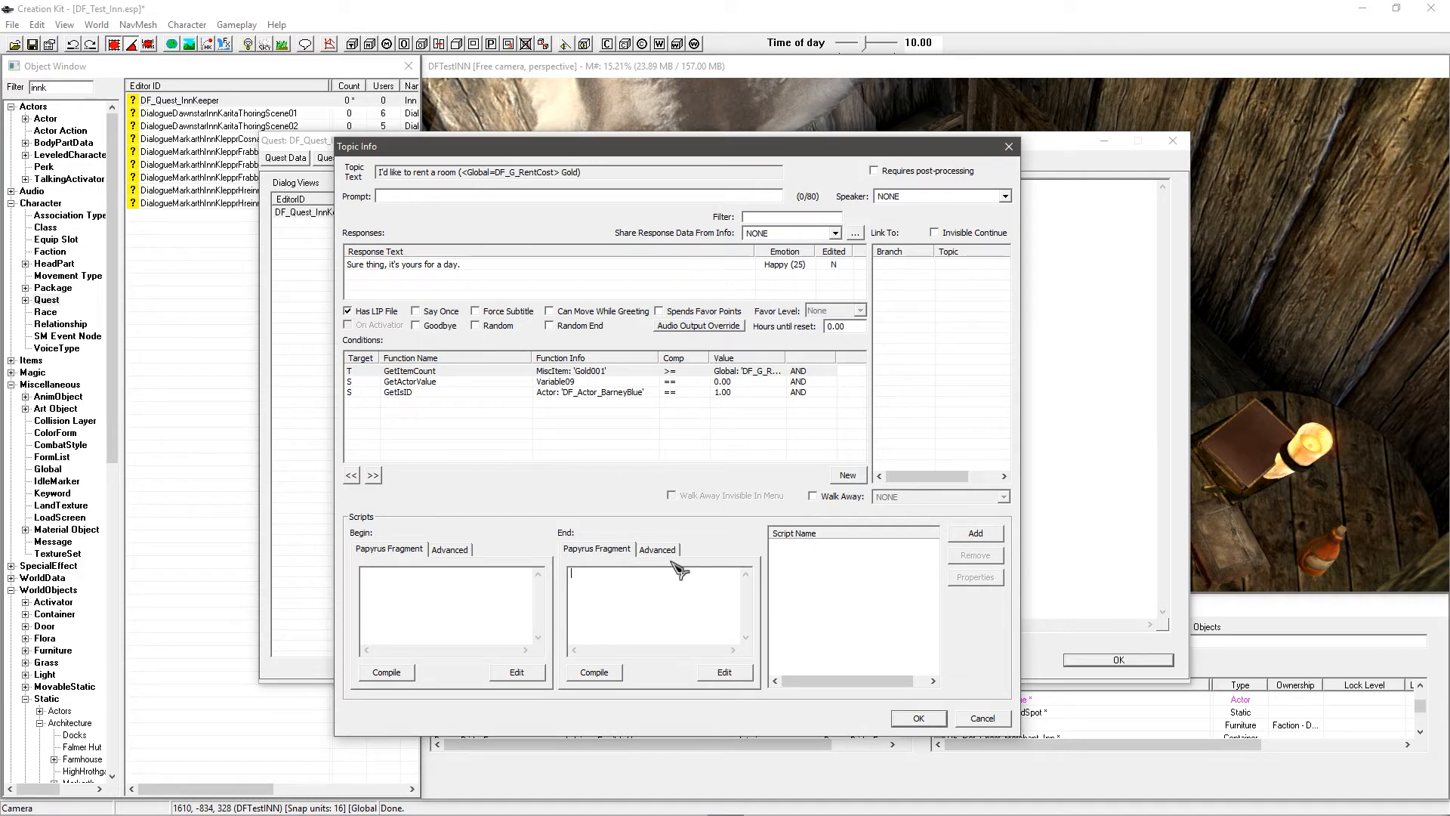
pyautogui.hotkey('ctrl', 'v')
# Step: Examine the whole RentRoom line in the end fragment, checking the script names used for the speaker and the owning quest
pyautogui.moveTo(678, 653); pyautogui.dragTo(594, 650)
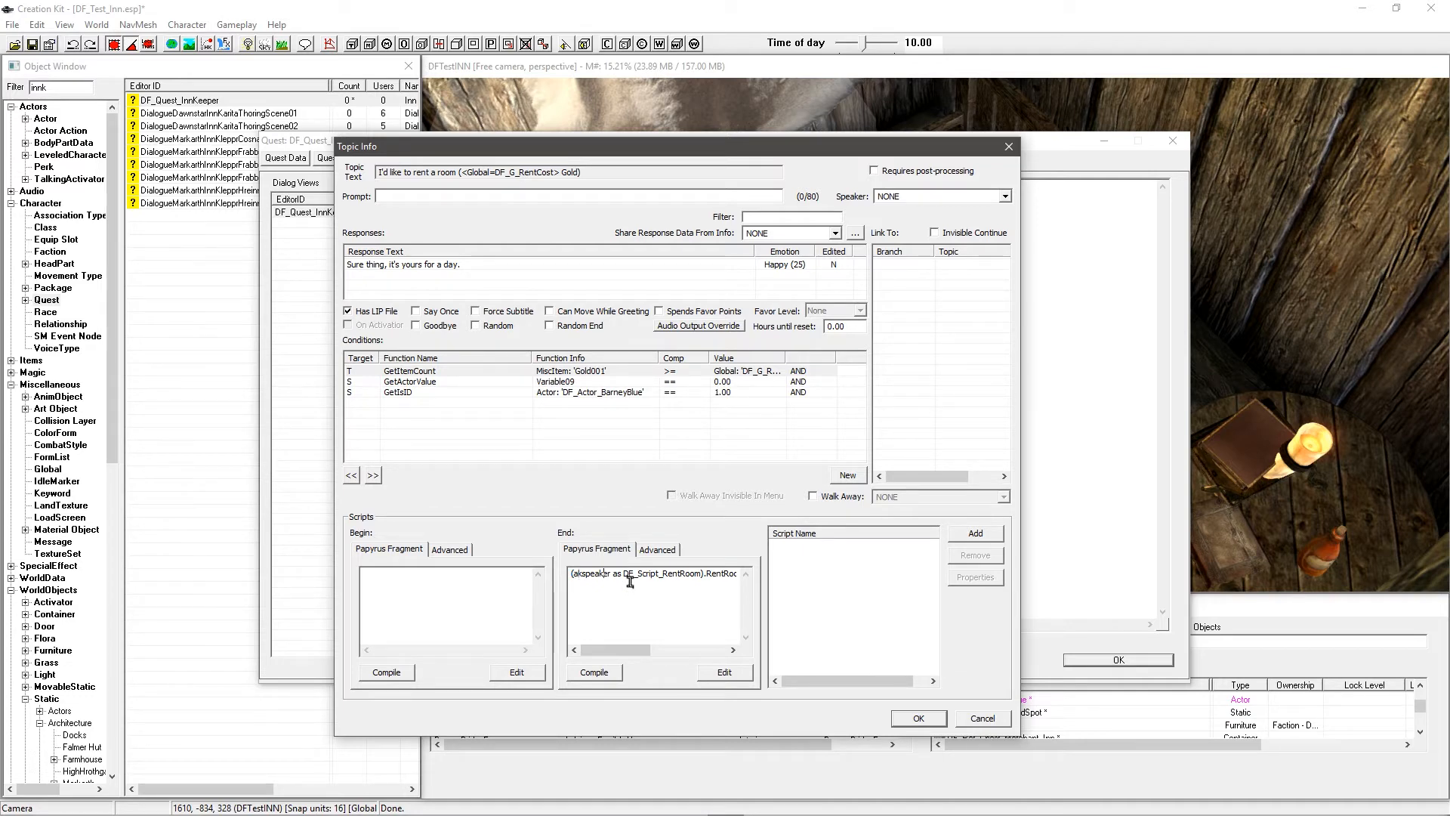
pyautogui.moveTo(624, 651); pyautogui.dragTo(633, 650)
pyautogui.moveTo(687, 575); pyautogui.dragTo(609, 575)
pyautogui.click(662, 574)
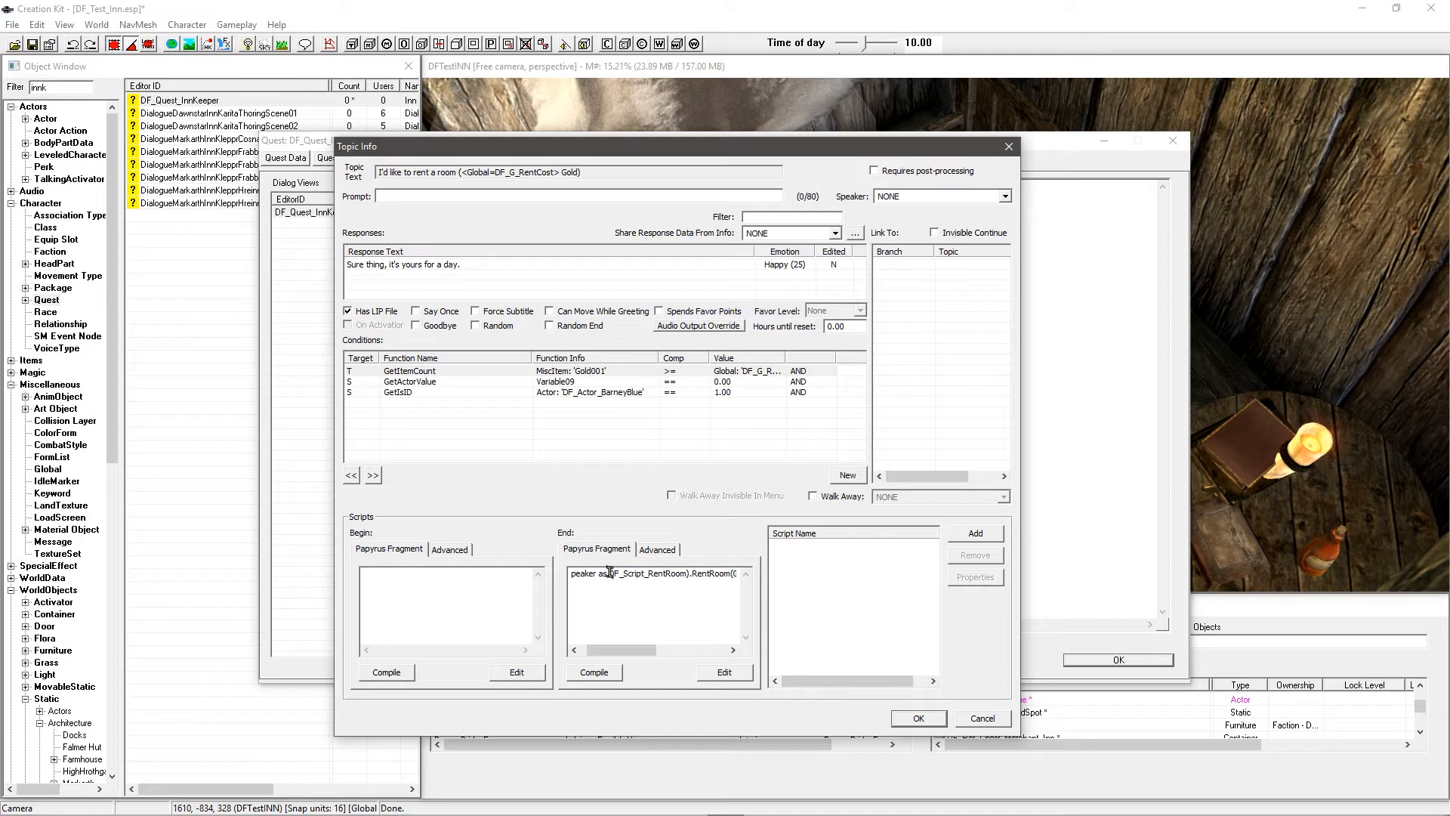
pyautogui.moveTo(610, 574); pyautogui.dragTo(643, 574)
pyautogui.moveTo(630, 650); pyautogui.dragTo(722, 660)
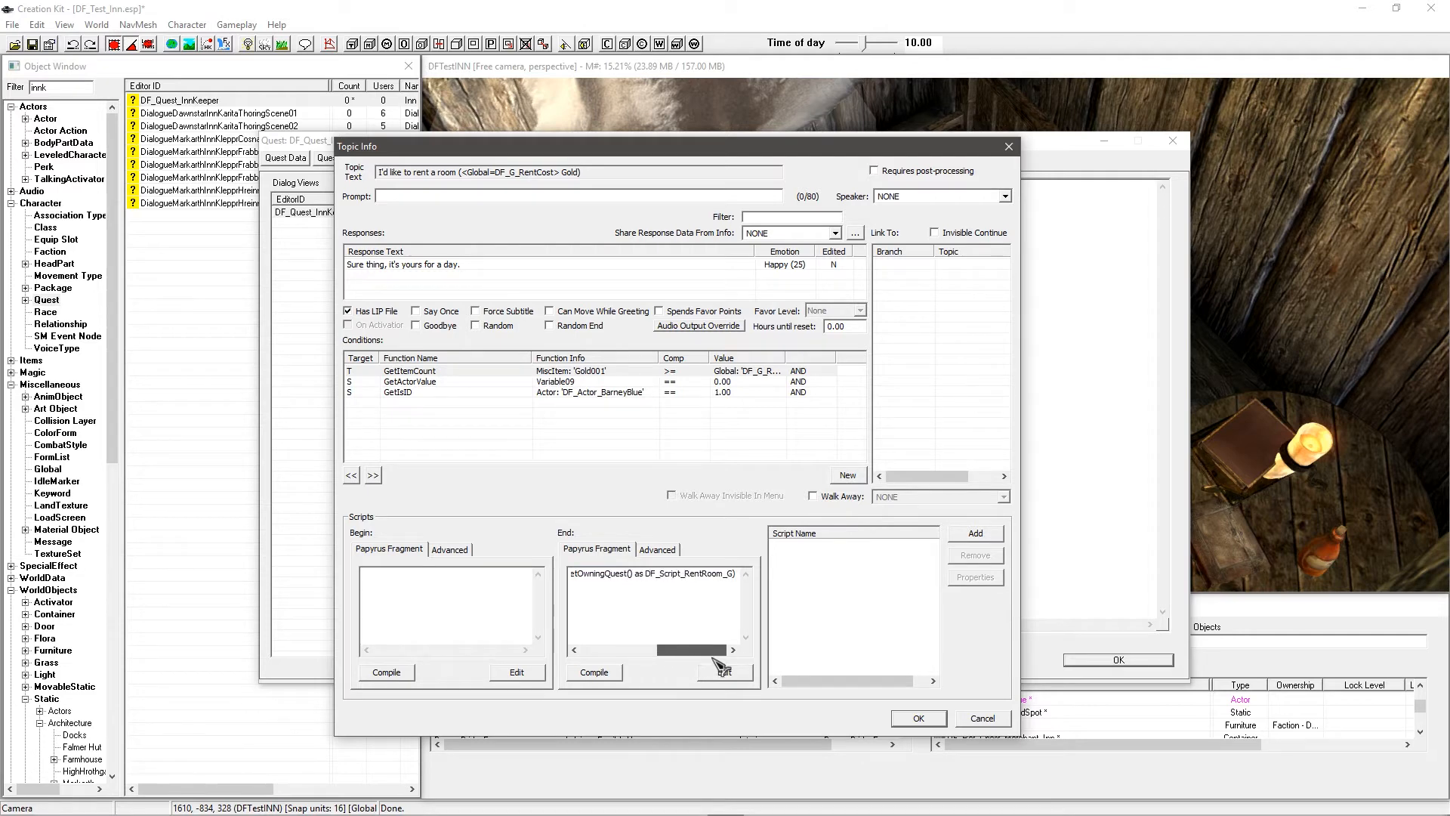
pyautogui.moveTo(646, 574); pyautogui.dragTo(730, 578)
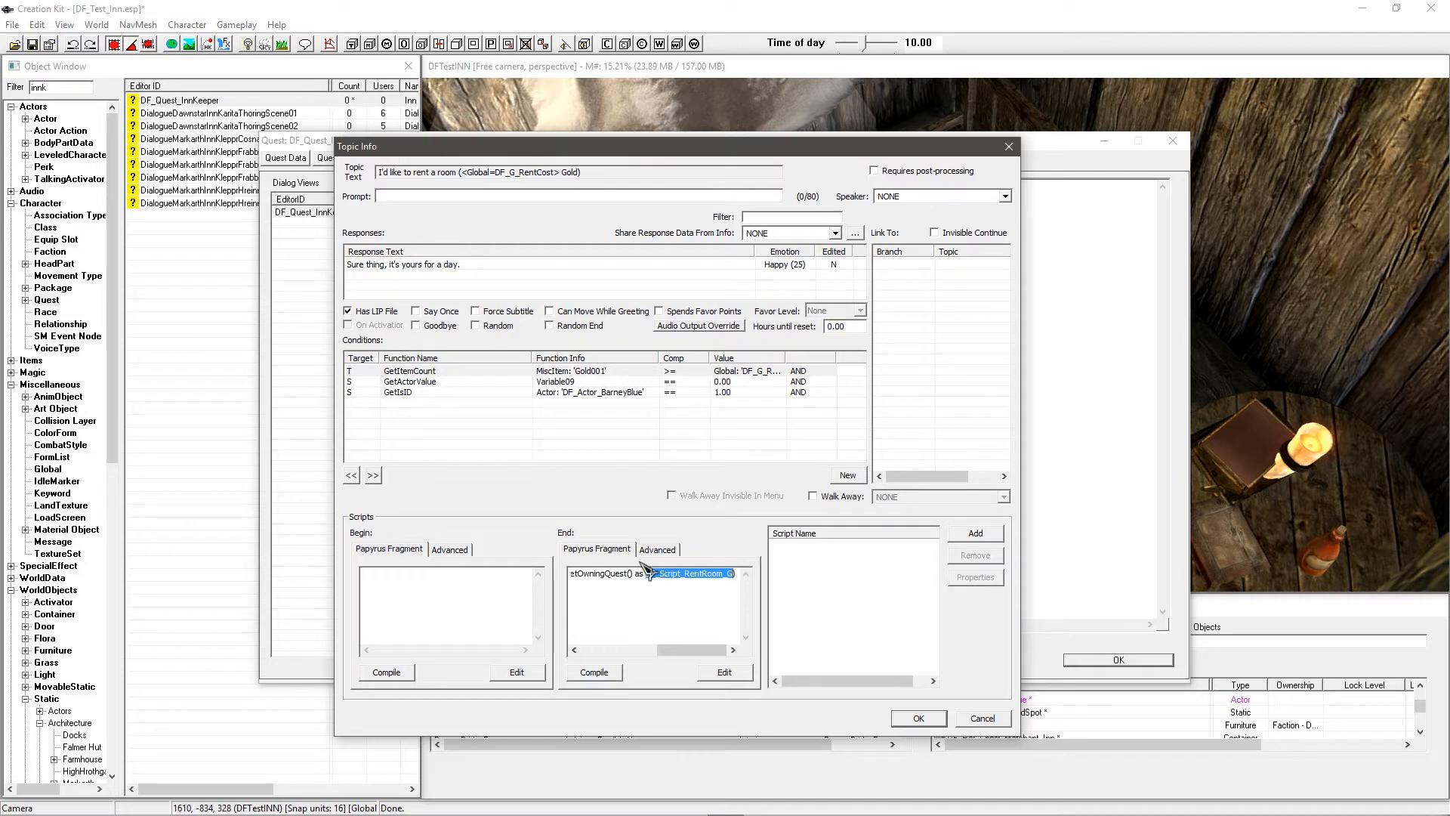
pyautogui.click(739, 603)
pyautogui.click(691, 610)
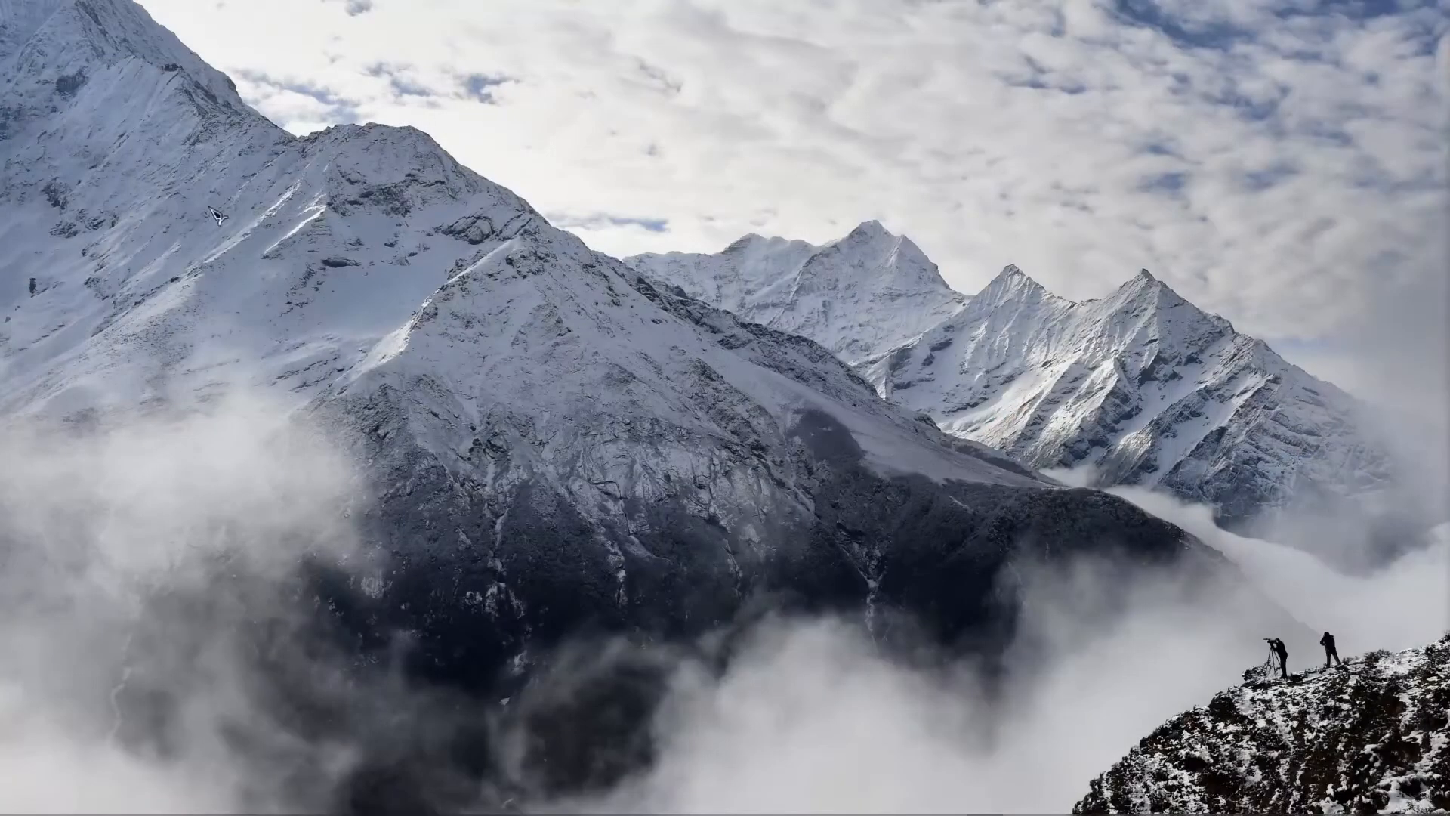
# Step: Check the name of the rent room quest script file on the desktop, then return to the Creation Kit
pyautogui.doubleClick(152, 212)
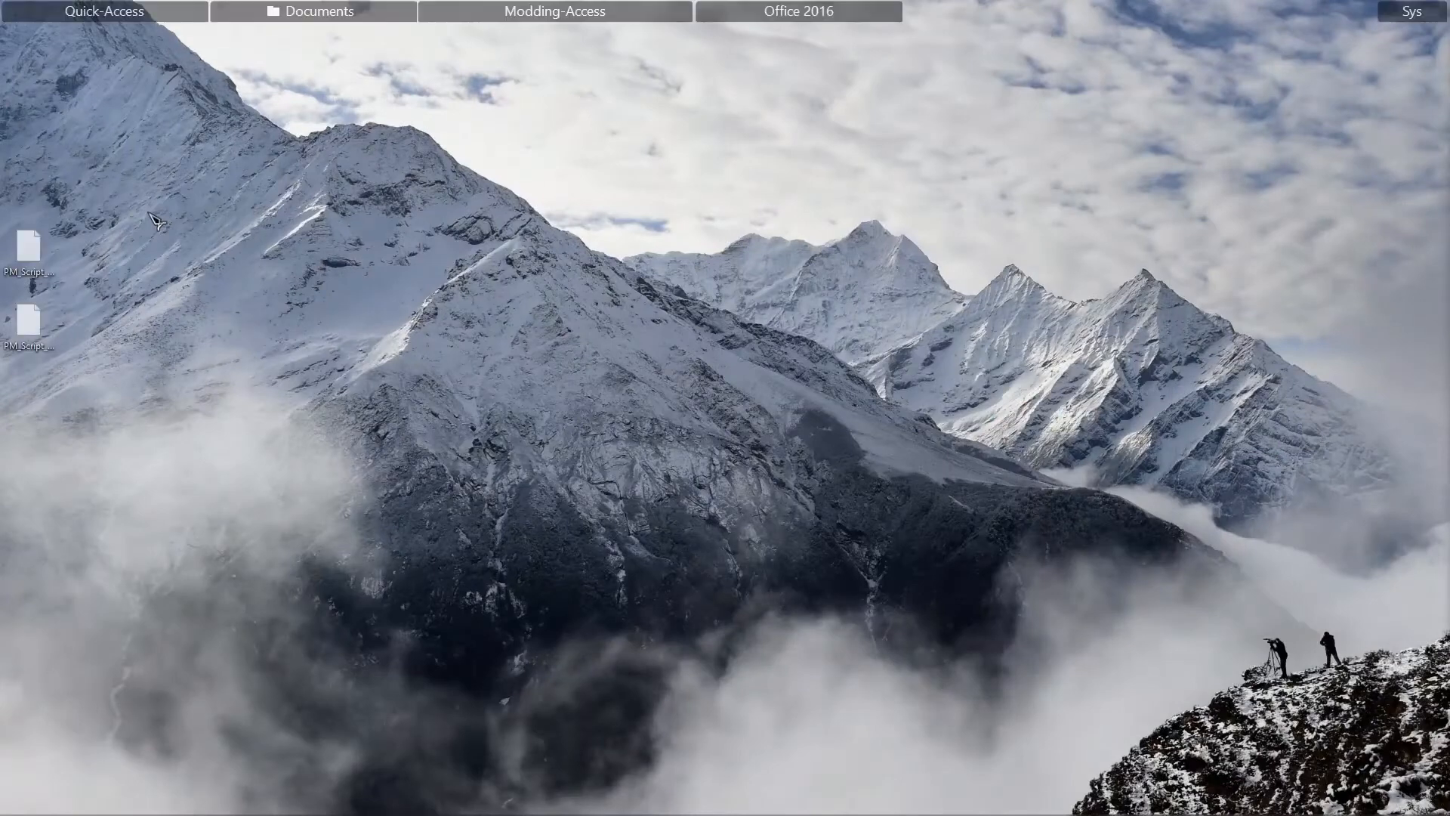
pyautogui.click(34, 318)
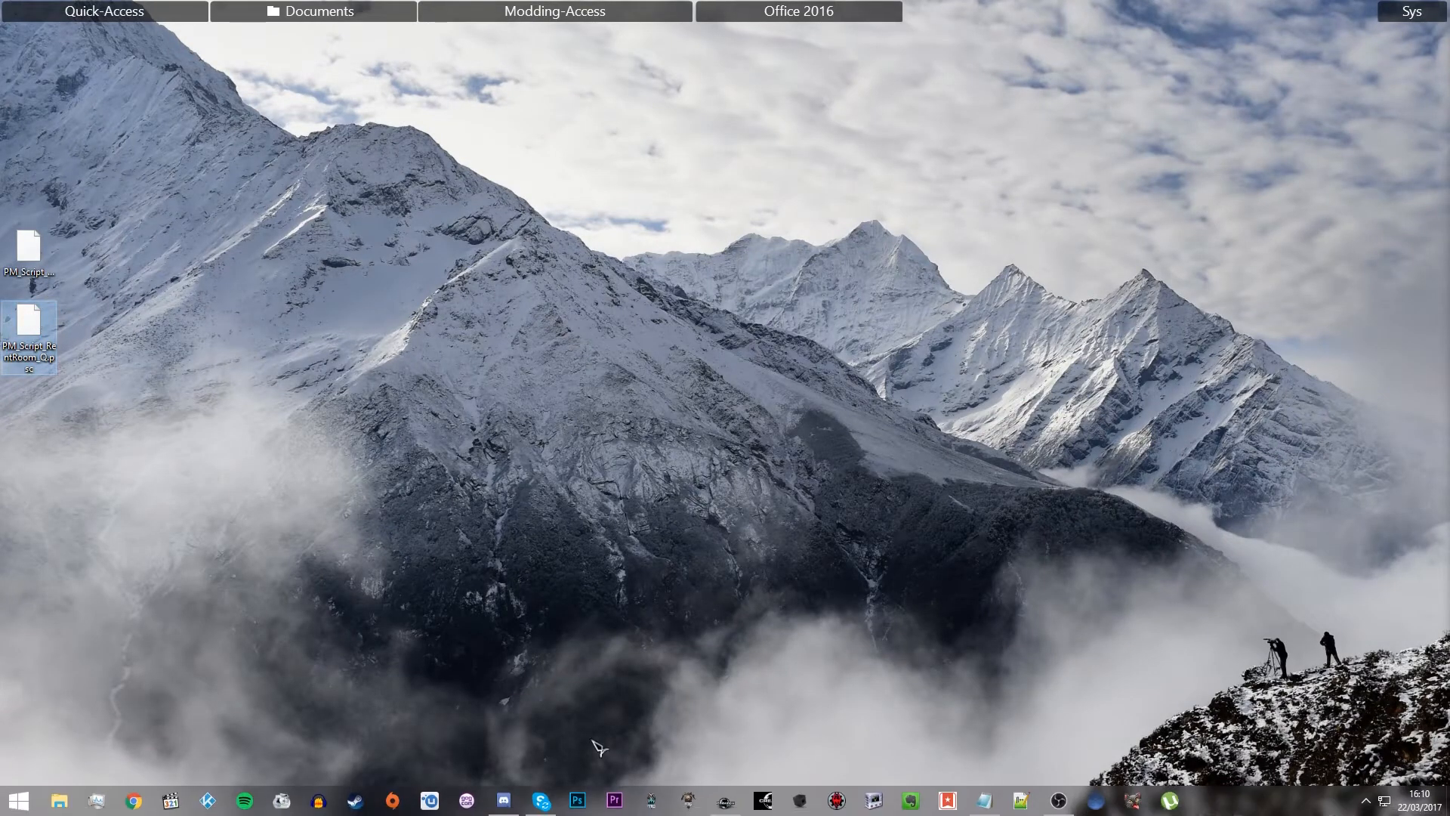
pyautogui.click(727, 801)
# Step: Recheck both script names in the end fragment's RentRoom line and compile the fragment
pyautogui.moveTo(693, 650); pyautogui.dragTo(617, 650)
pyautogui.click(611, 594)
pyautogui.click(591, 575)
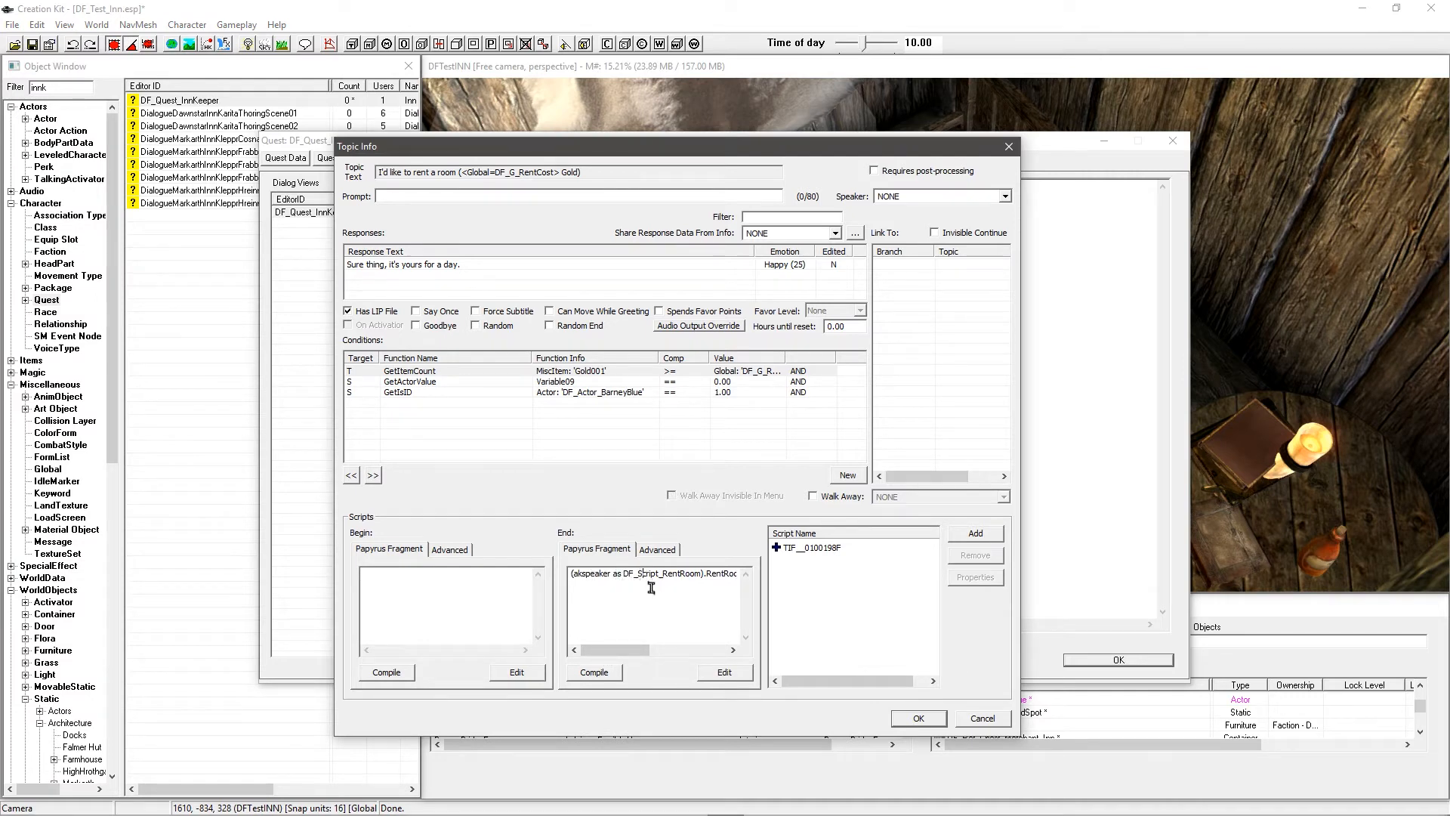
pyautogui.moveTo(615, 650); pyautogui.dragTo(716, 650)
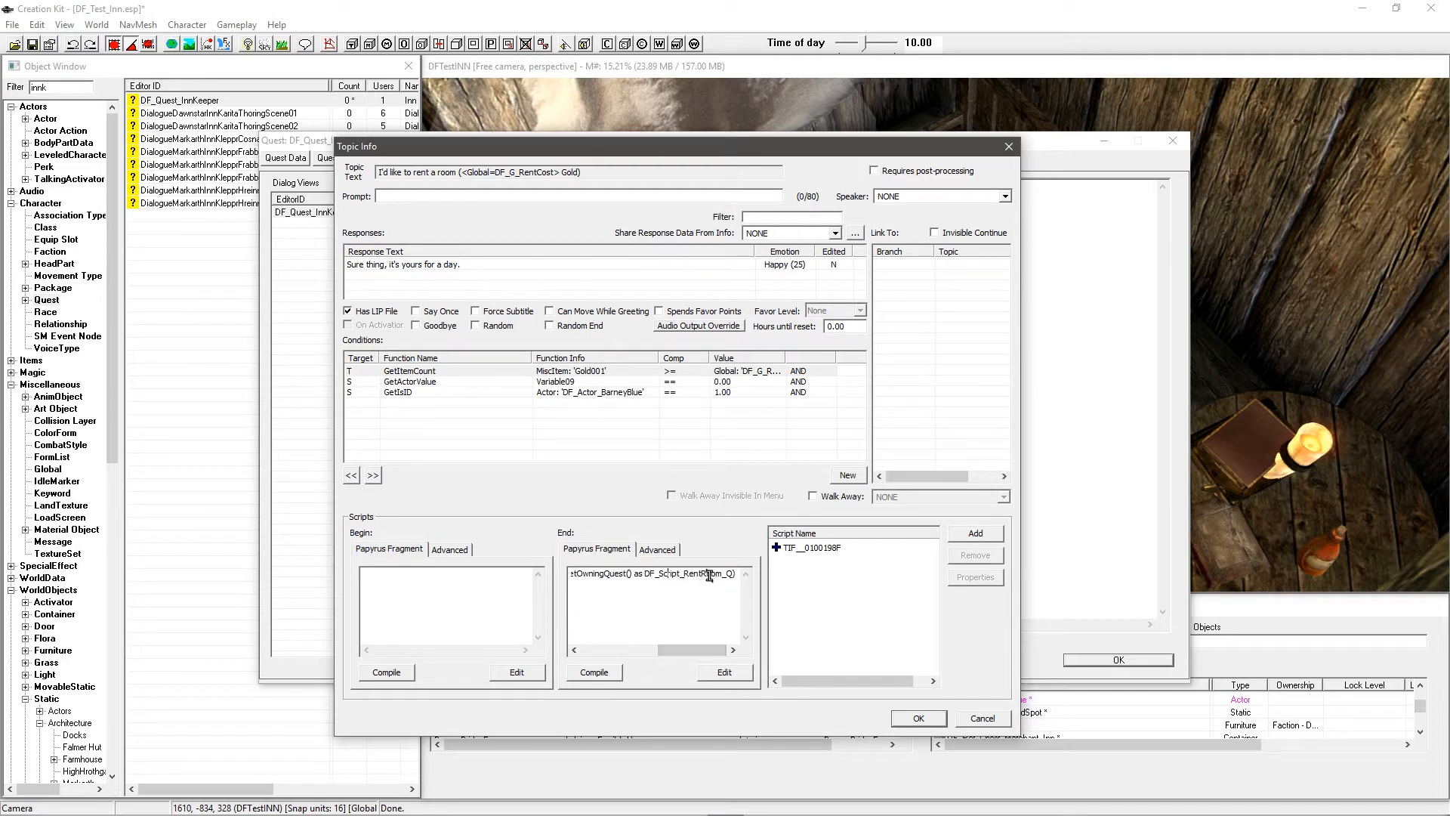
pyautogui.moveTo(693, 651); pyautogui.dragTo(610, 650)
pyautogui.click(664, 590)
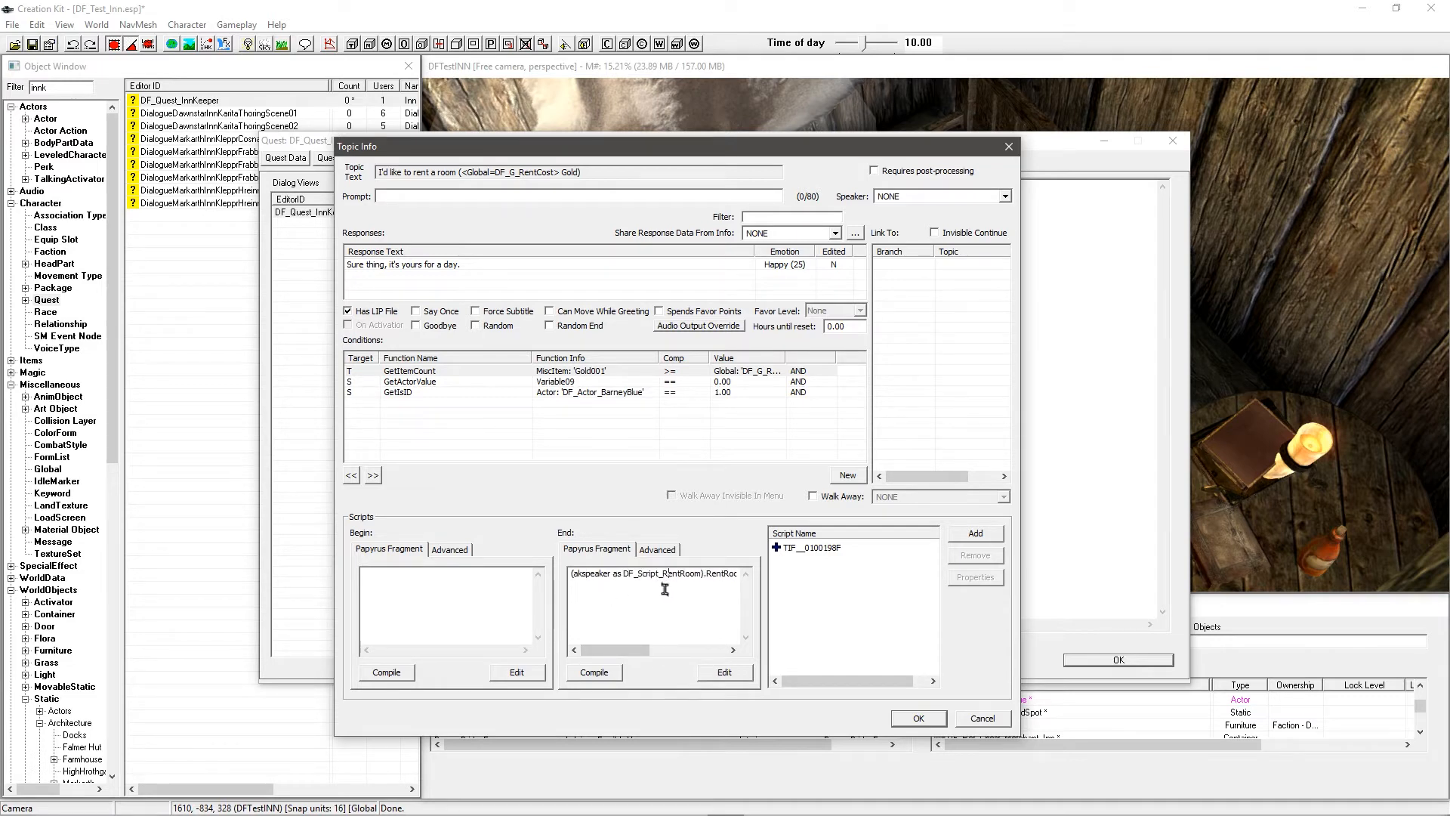
pyautogui.click(594, 671)
# Step: Rename the end fragment's script TIF__0100198F to DF_Scrifpt_RentFrag
pyautogui.click(818, 549)
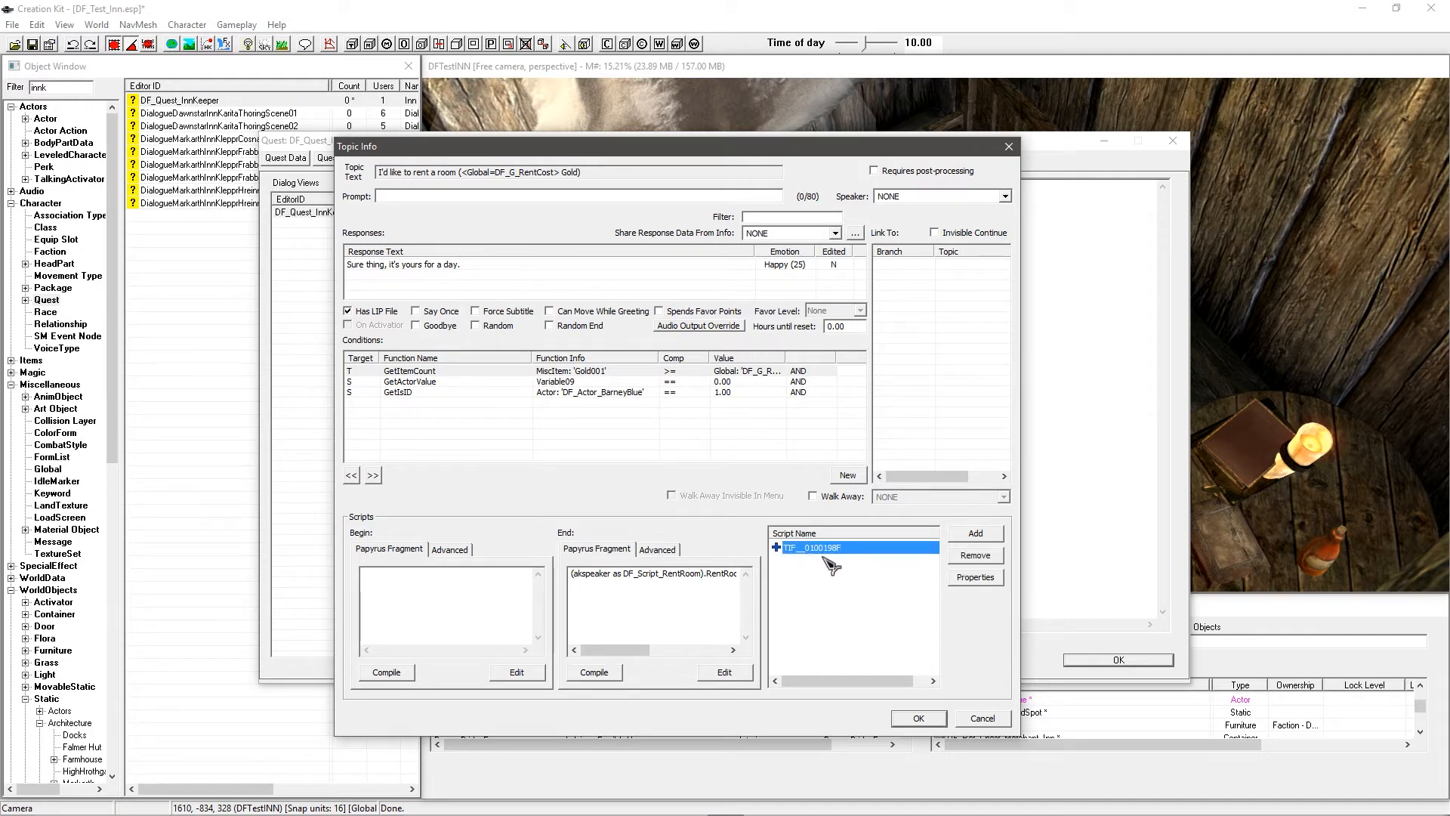
pyautogui.click(663, 550)
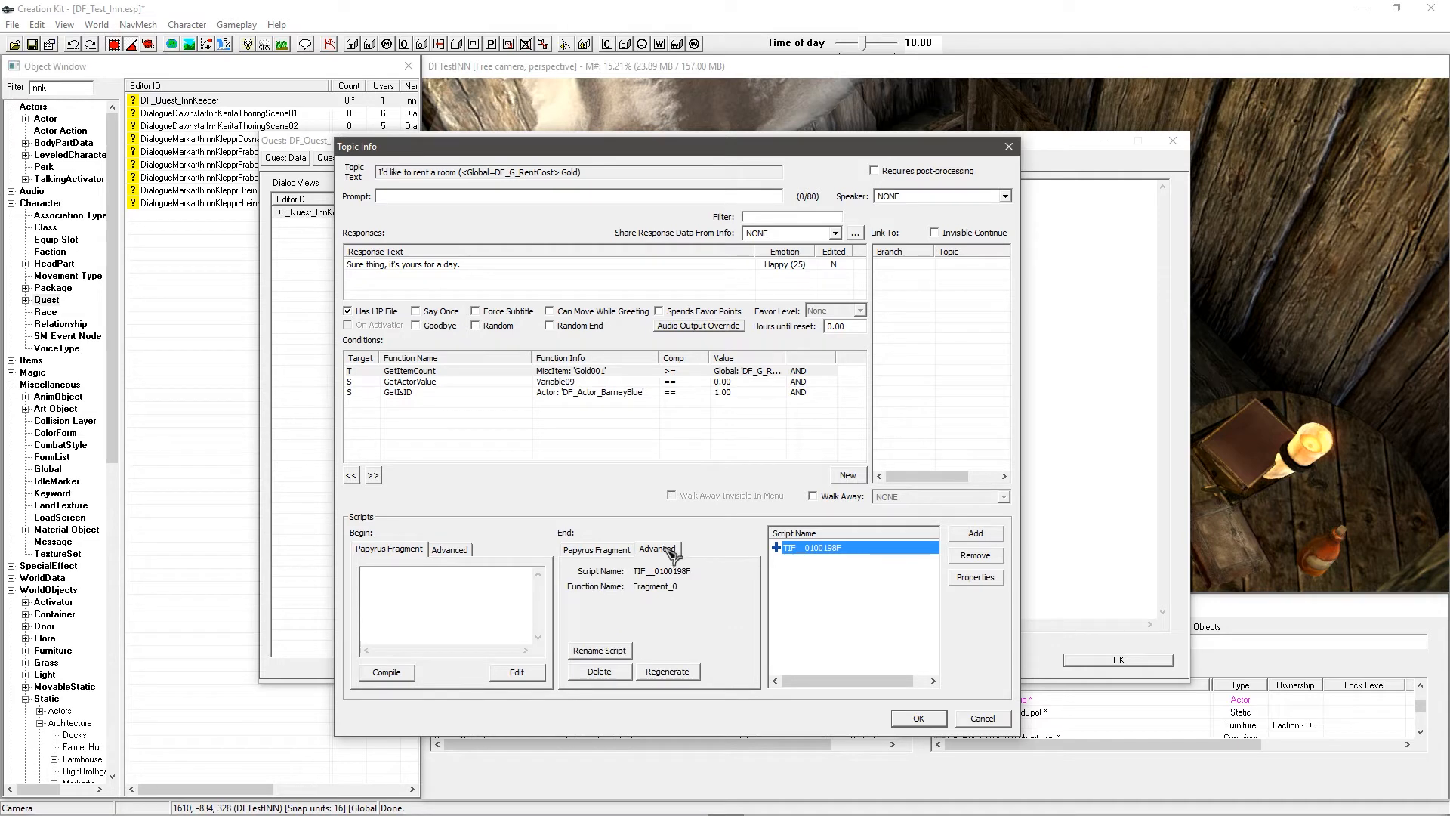
pyautogui.click(610, 654)
pyautogui.moveTo(454, 173); pyautogui.dragTo(269, 397)
pyautogui.write('DF_Scrifpt_RentFrag')
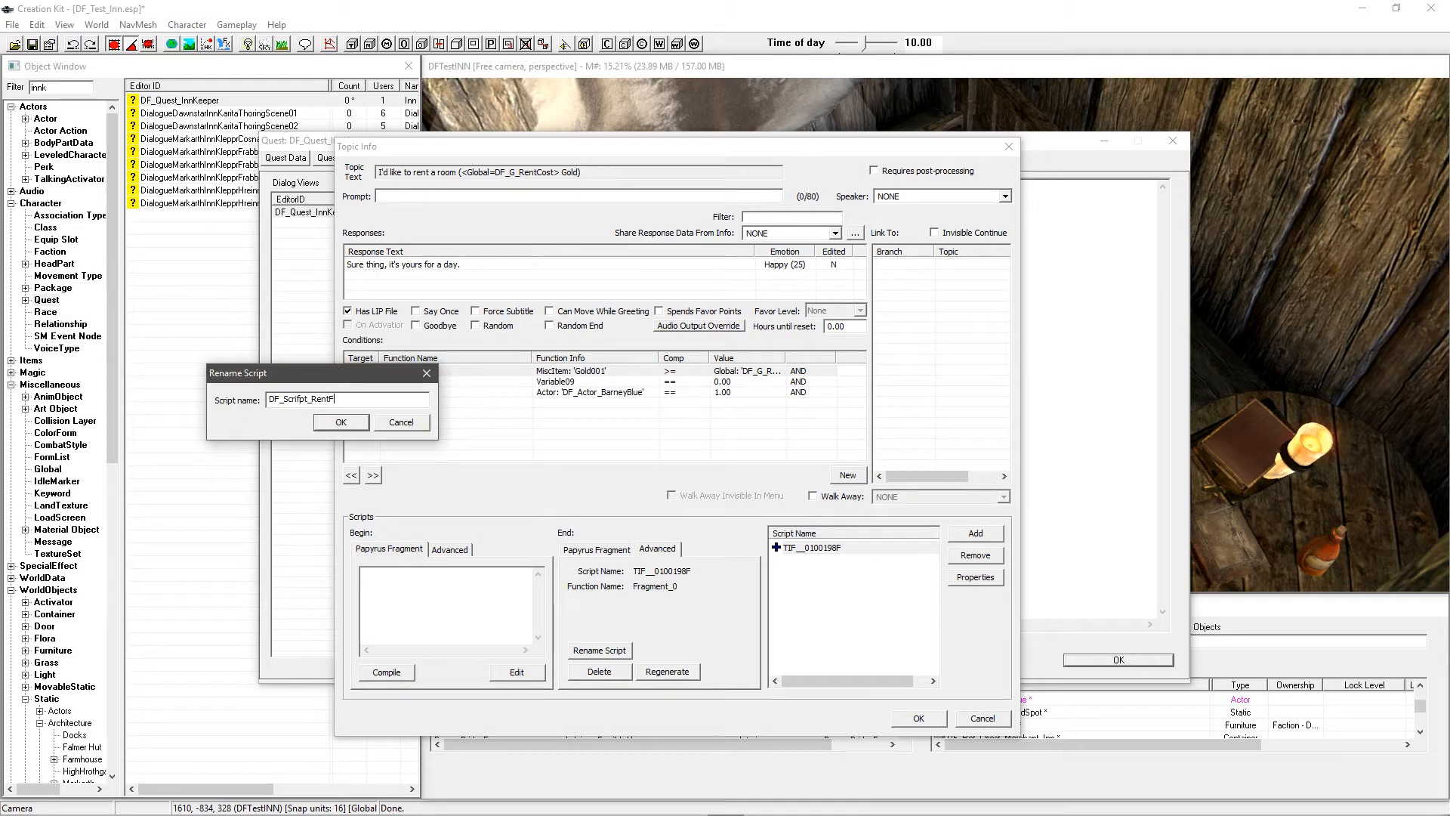
pyautogui.click(336, 427)
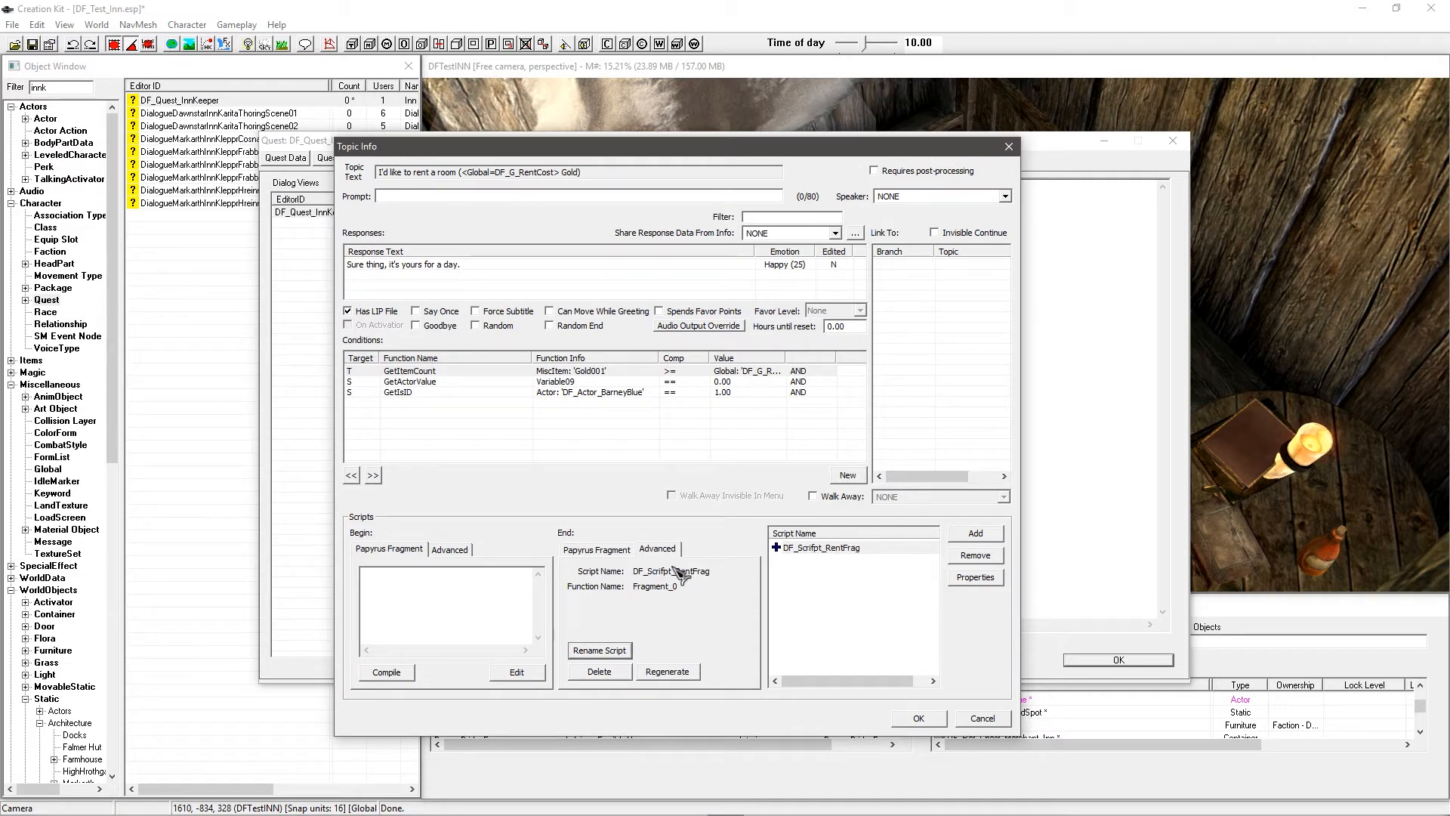
# Step: Recompile the end fragment under its renamed script DF_Scrifpt_RentFrag
pyautogui.click(823, 547)
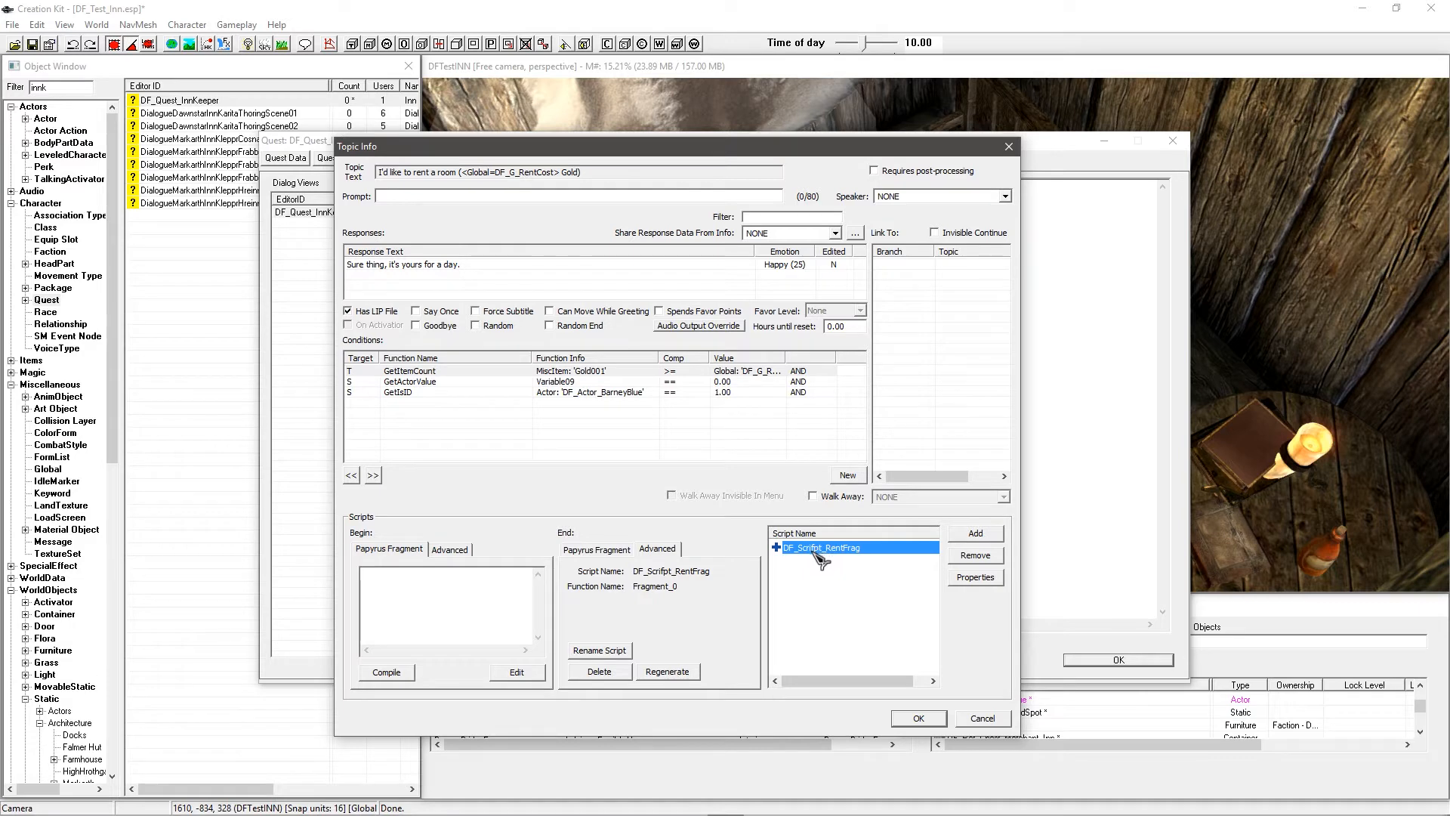
pyautogui.click(597, 550)
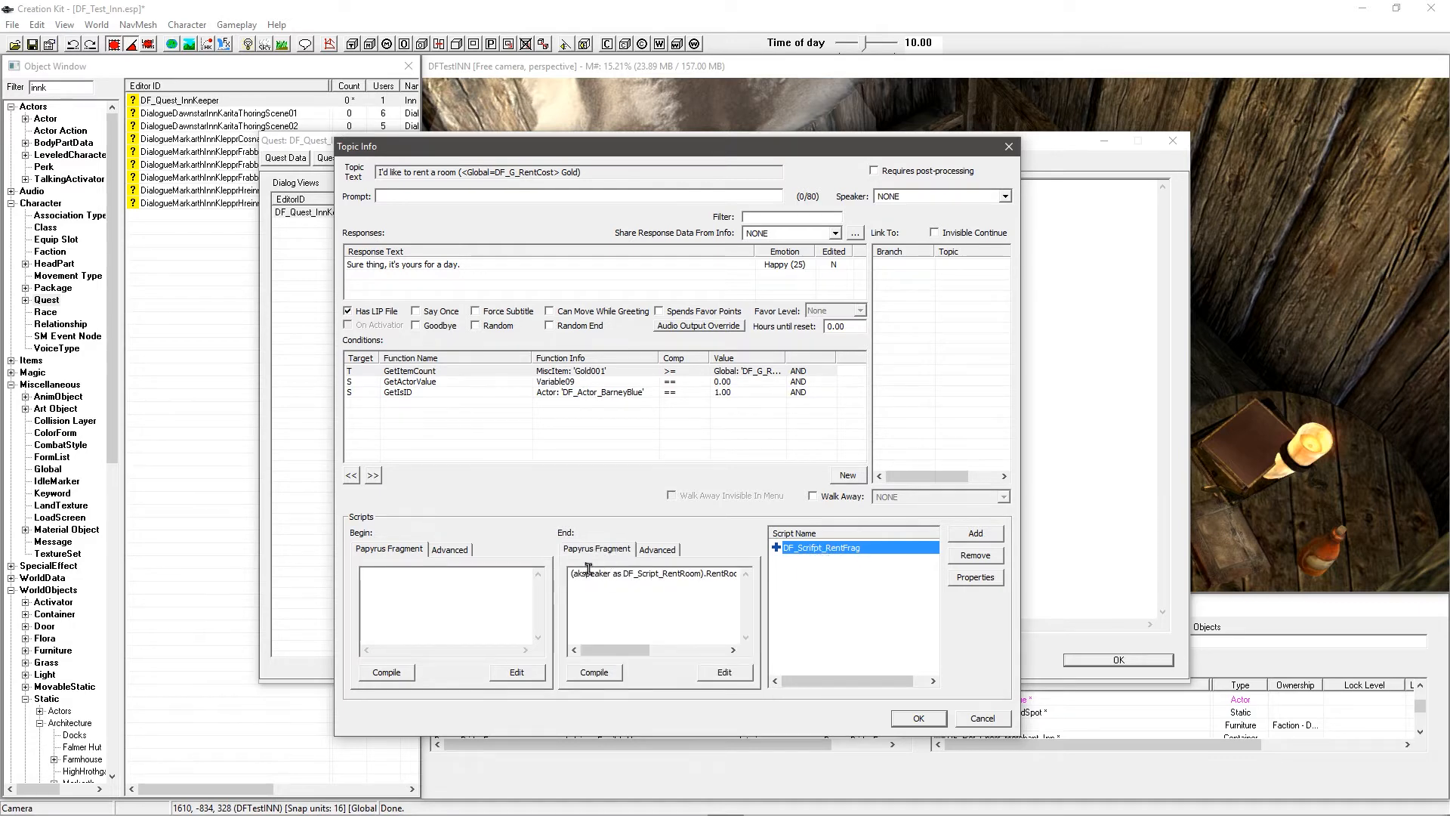
pyautogui.click(594, 672)
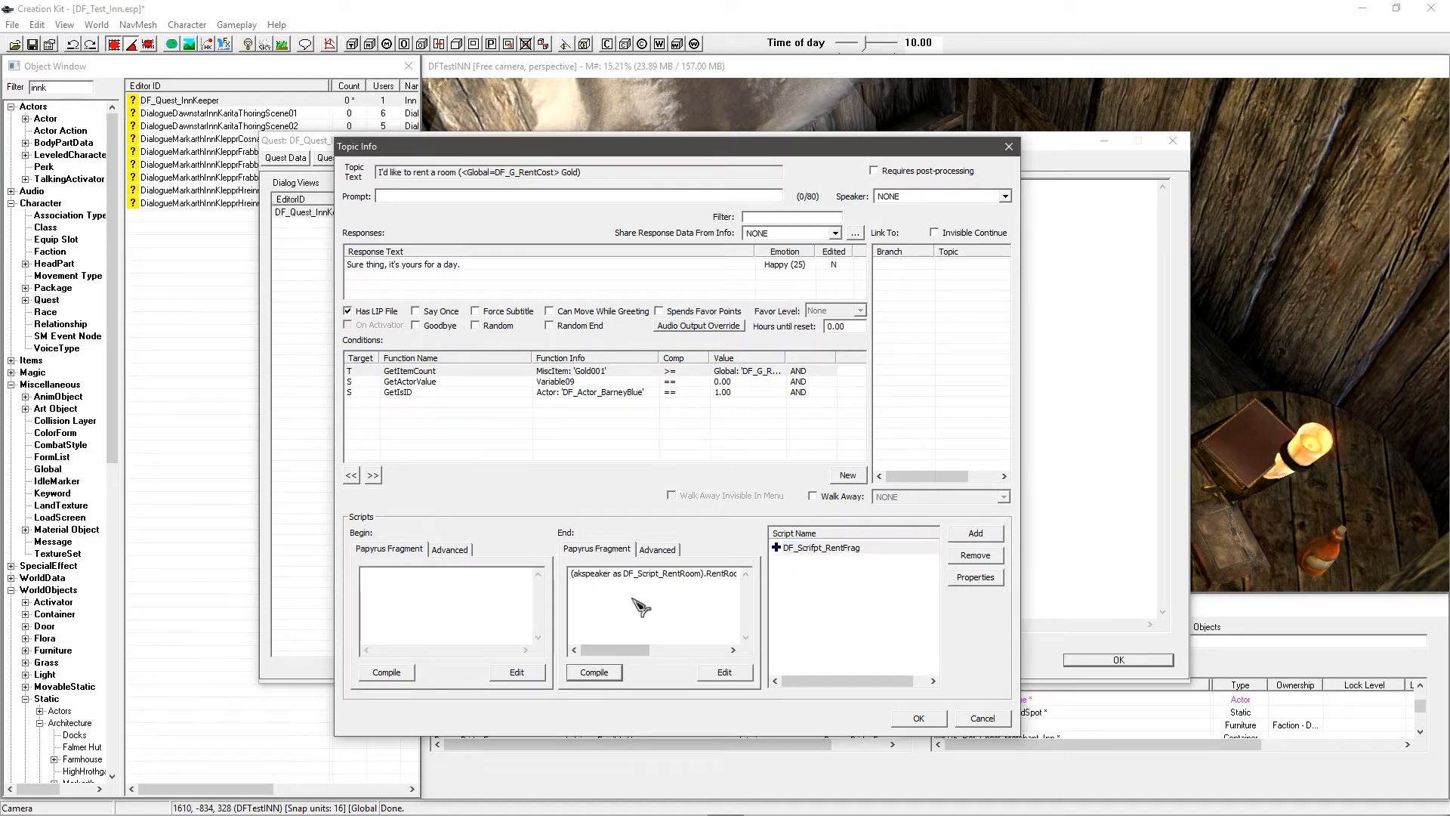
# Step: Inspect the source code of the fragment script DF_Scrifpt_RentFrag and close it
pyautogui.rightClick(831, 548)
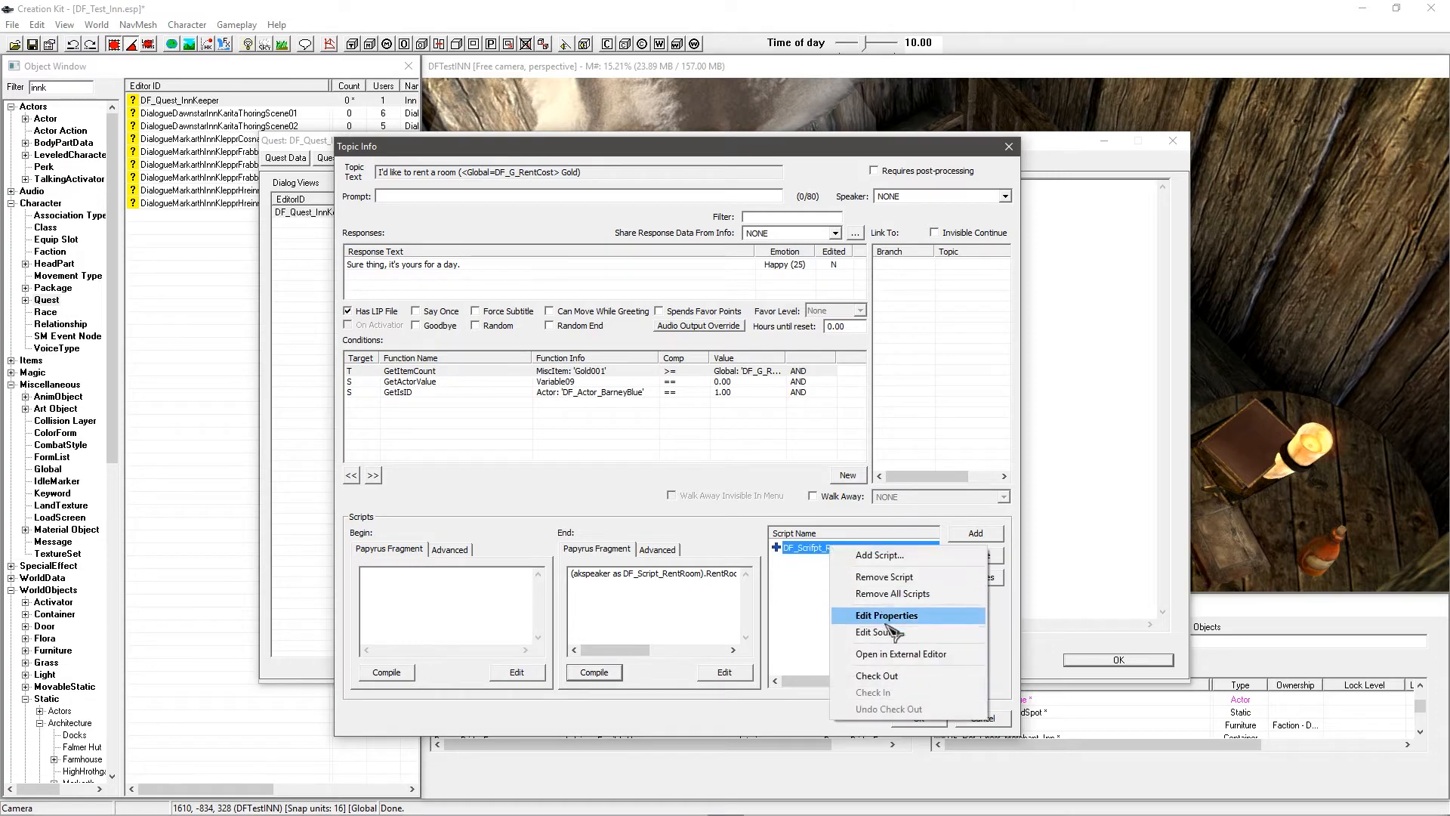
pyautogui.click(850, 632)
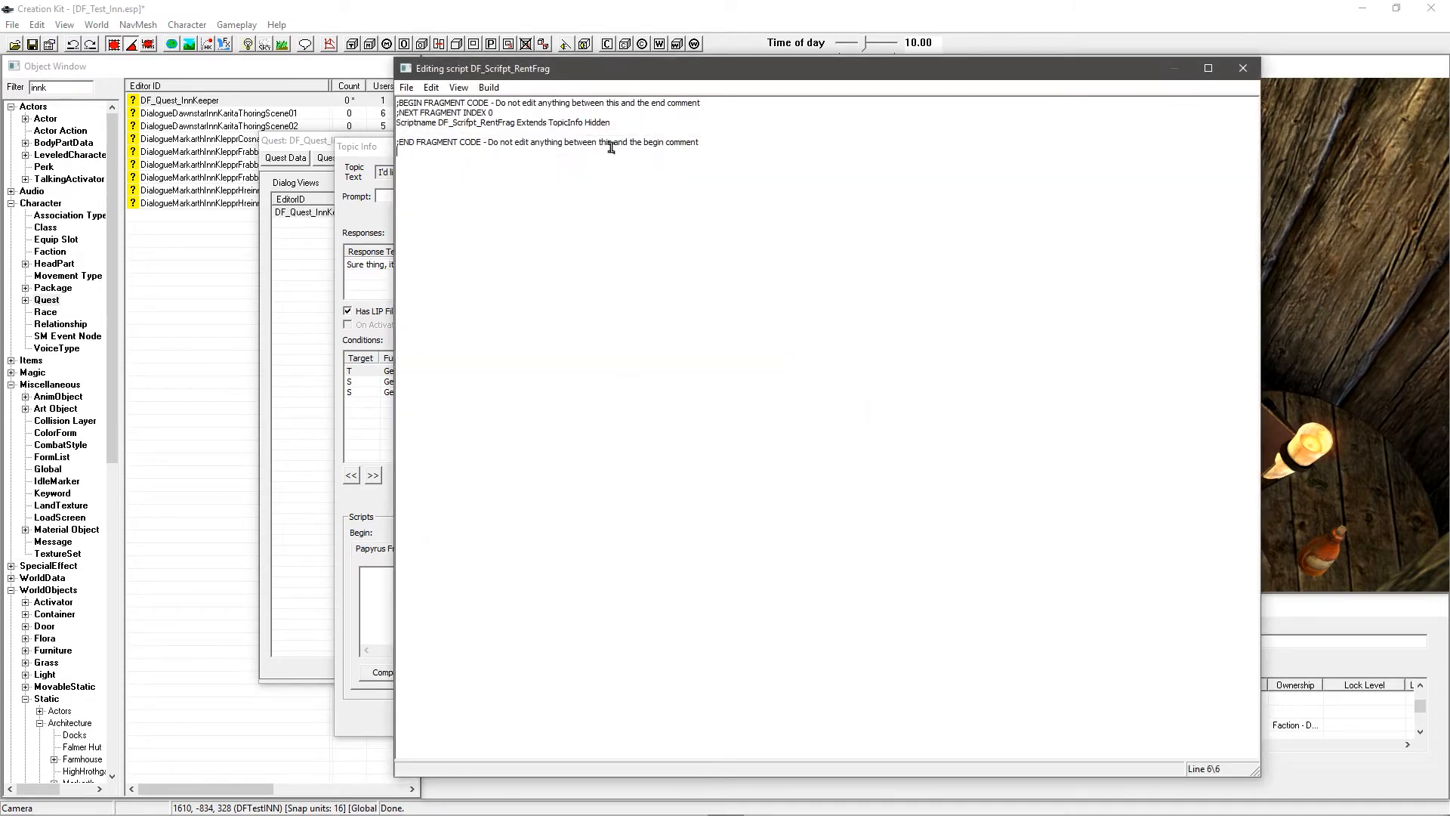
pyautogui.click(1243, 68)
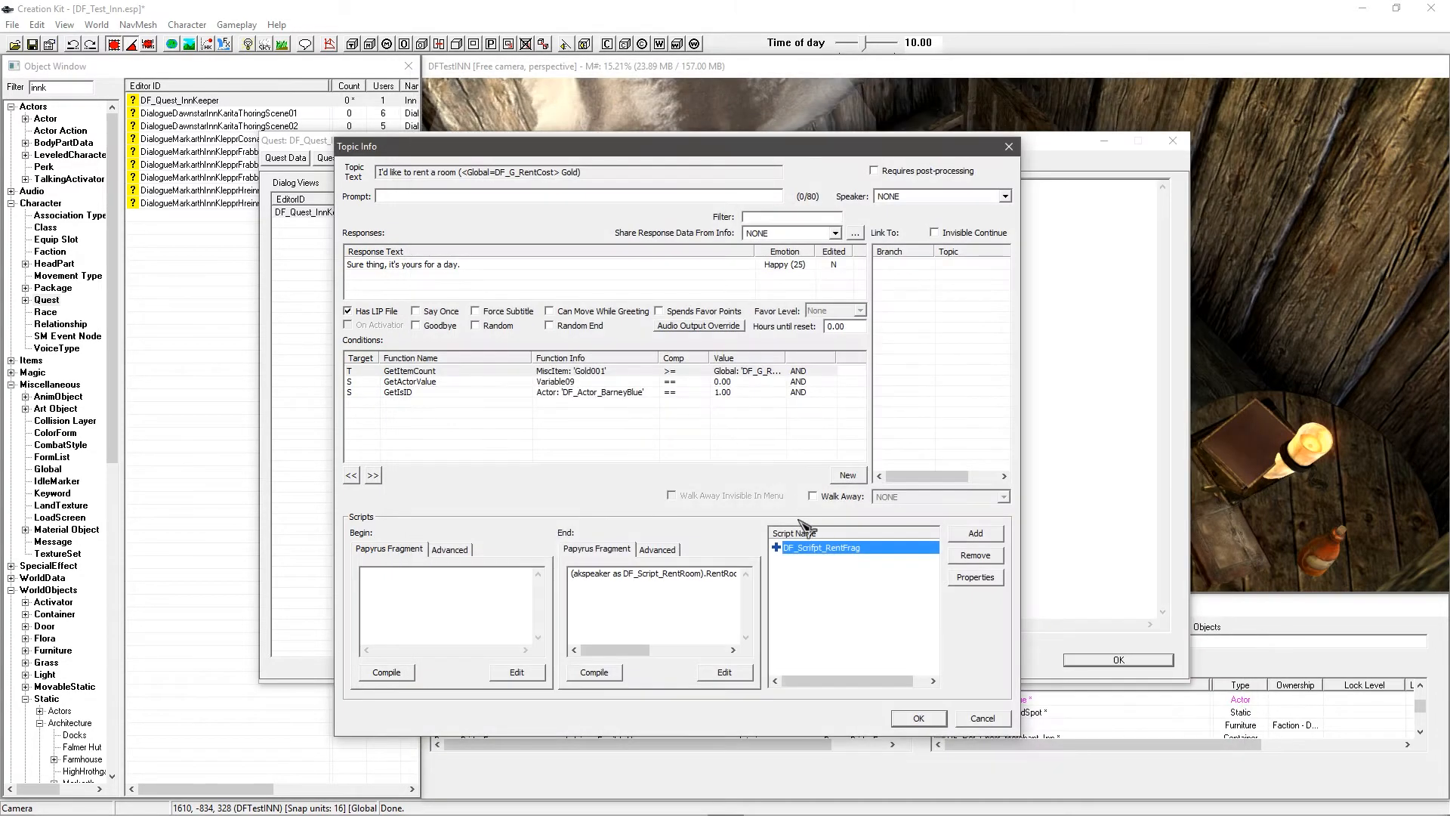
# Step: Accept the topic info, reopen the "Sure thing, it's yours for a day." response and check the fragment code in DF_Scrifpt_RentFrag's source
pyautogui.click(680, 594)
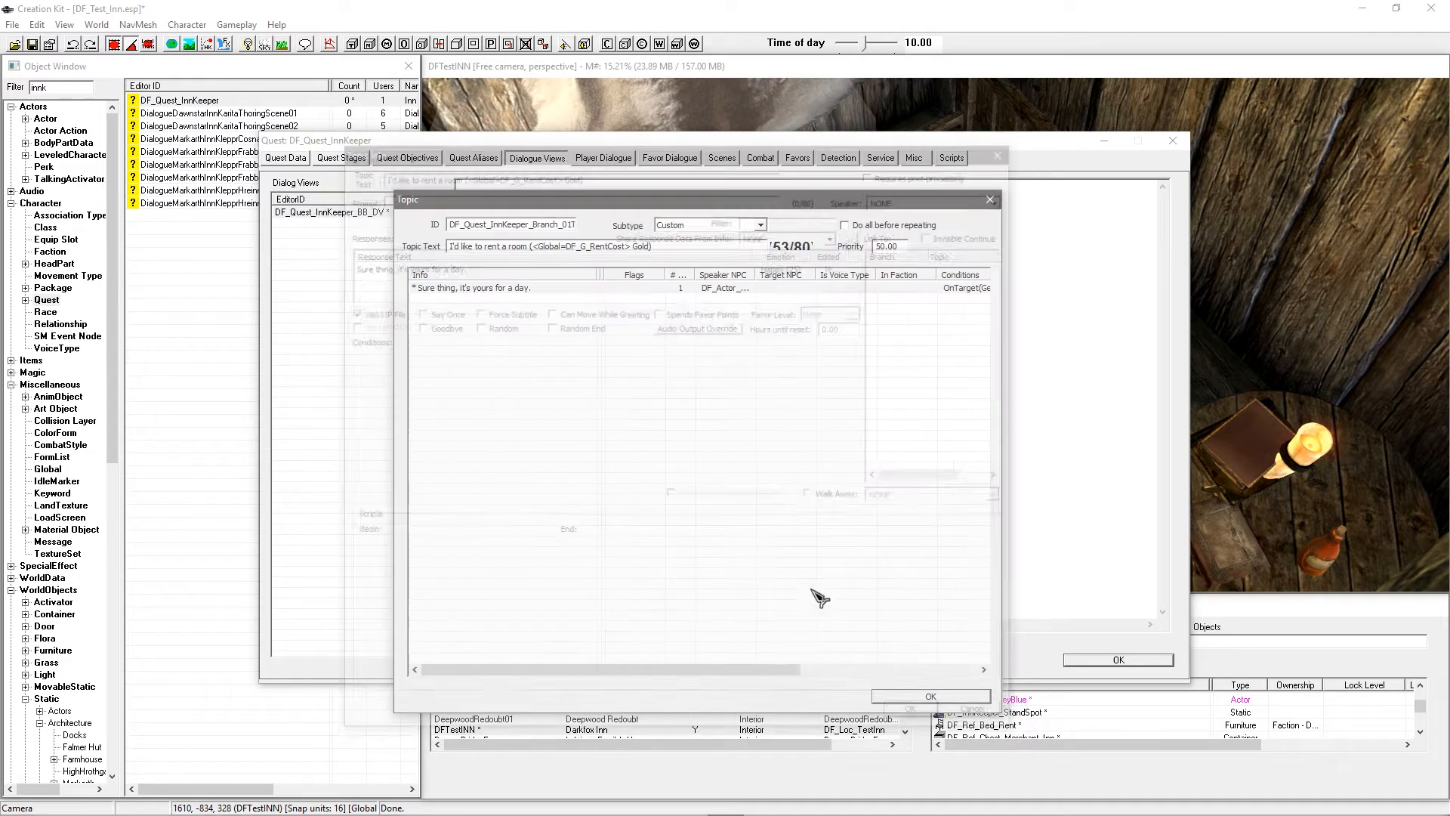
pyautogui.doubleClick(576, 290)
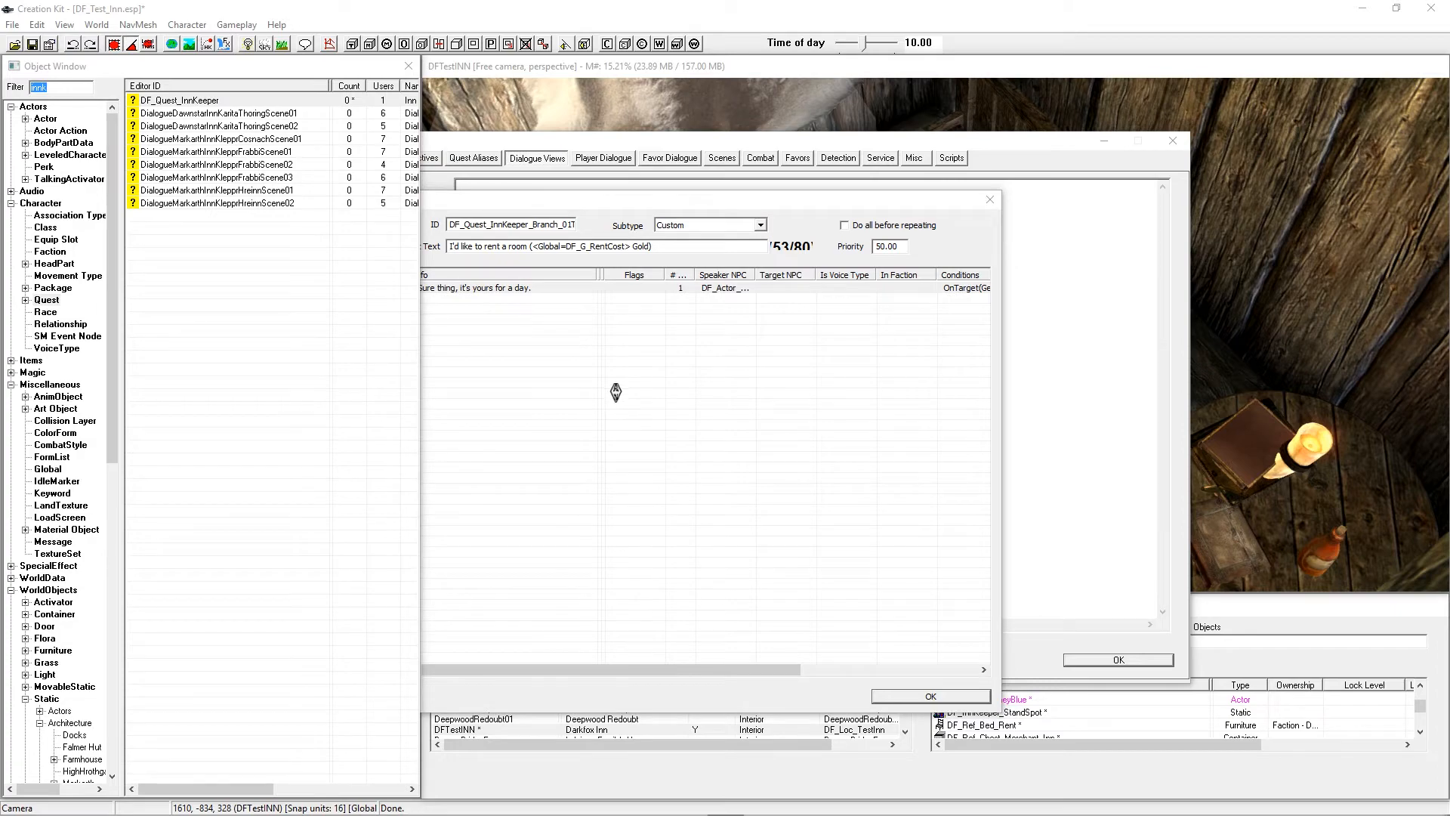
pyautogui.rightClick(869, 518)
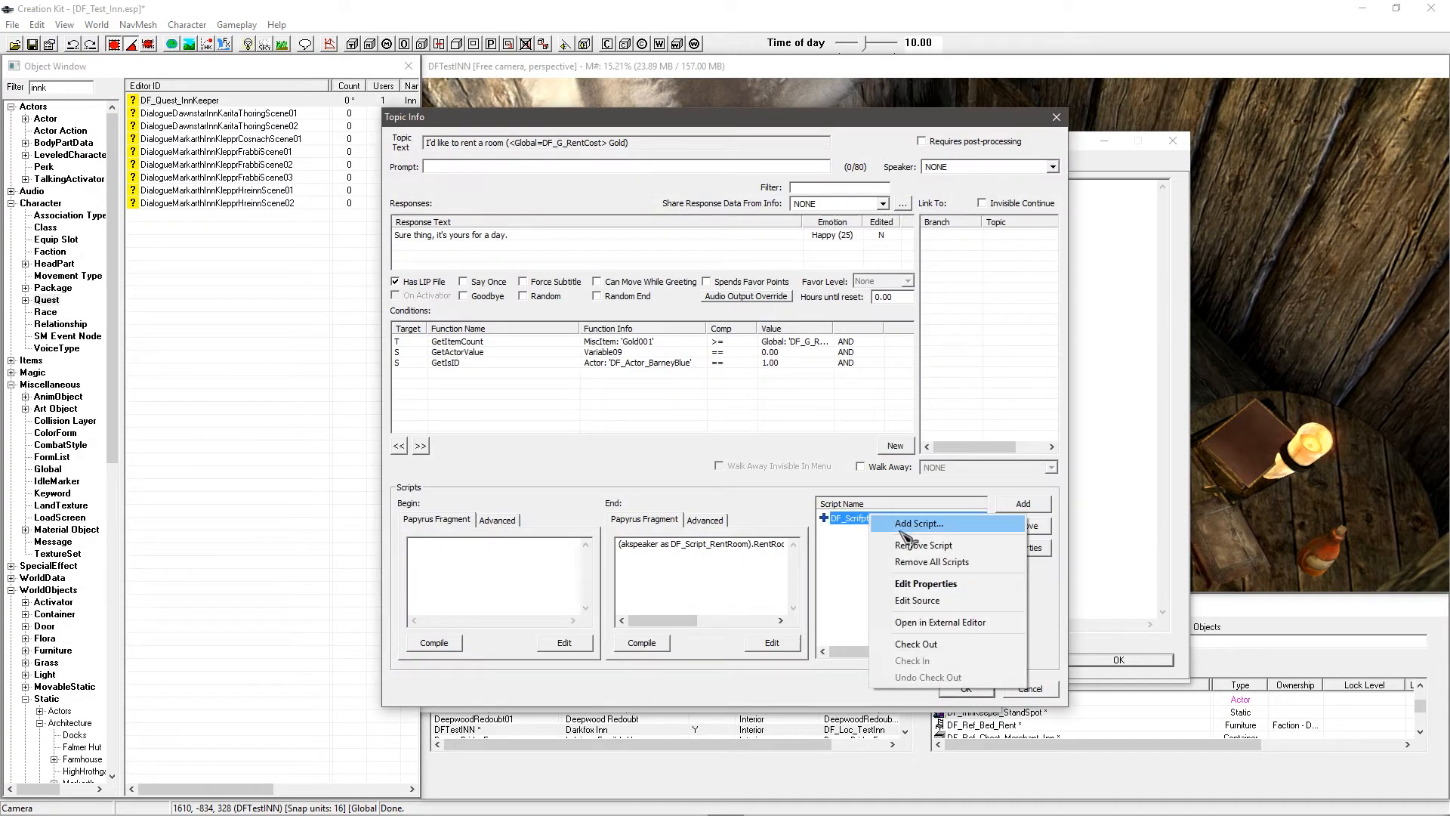
pyautogui.click(935, 601)
pyautogui.click(459, 201)
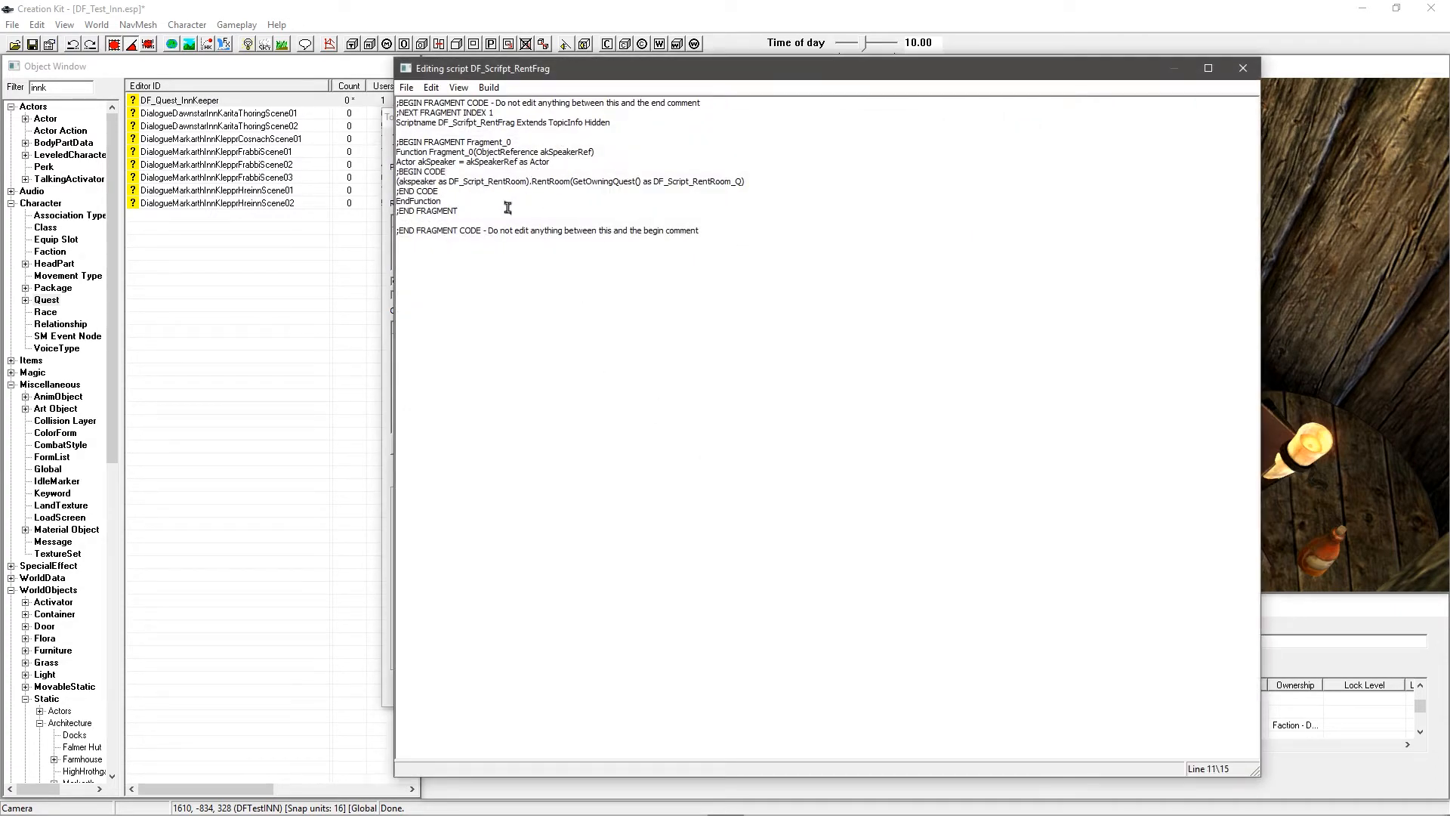
pyautogui.moveTo(753, 241); pyautogui.dragTo(407, 99)
pyautogui.click(561, 183)
pyautogui.click(1244, 68)
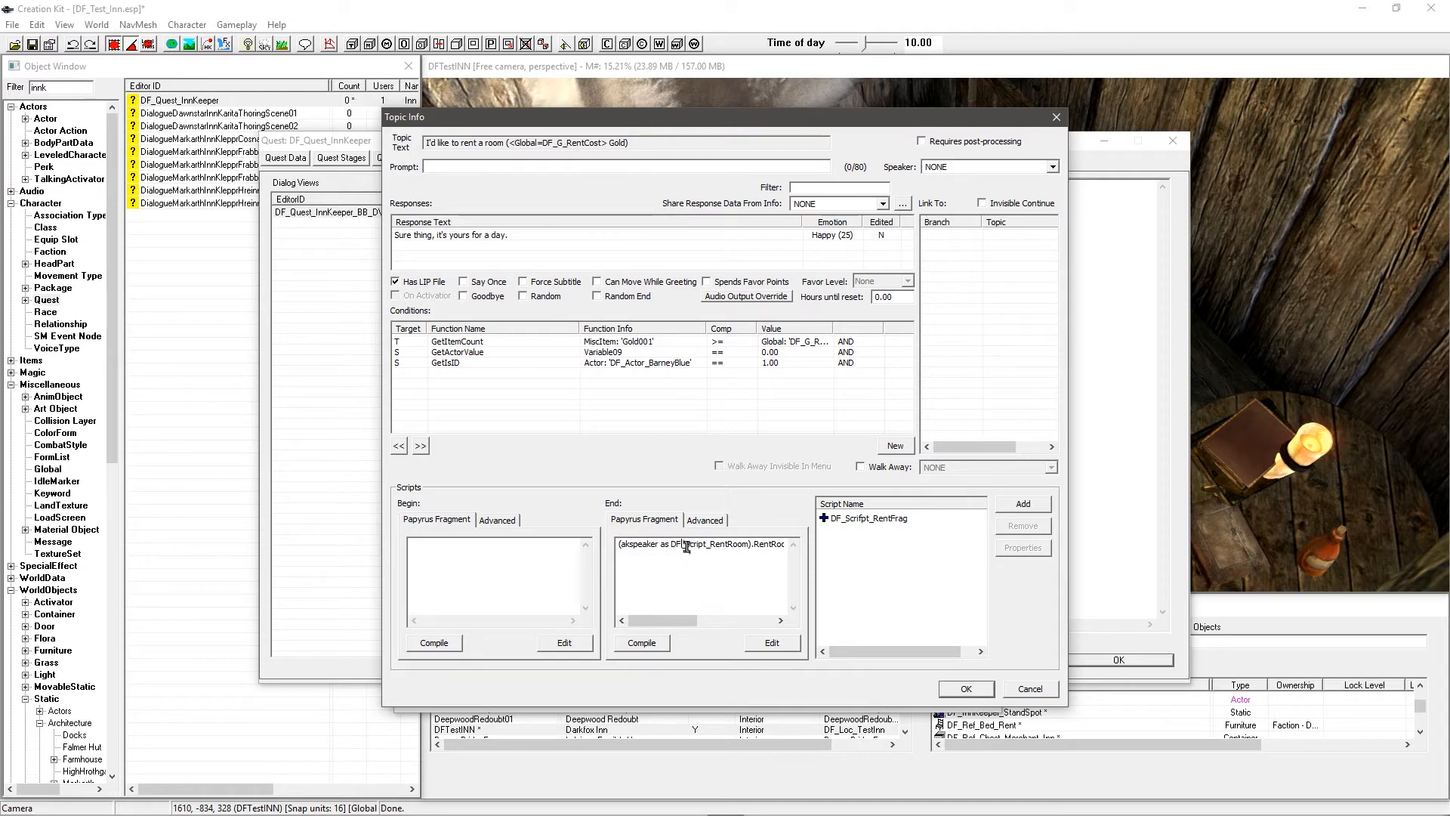
# Step: Accept the topic info, topic, quest and the innkeeper's reference, and save the DF_Test_Inn plugin
pyautogui.click(964, 688)
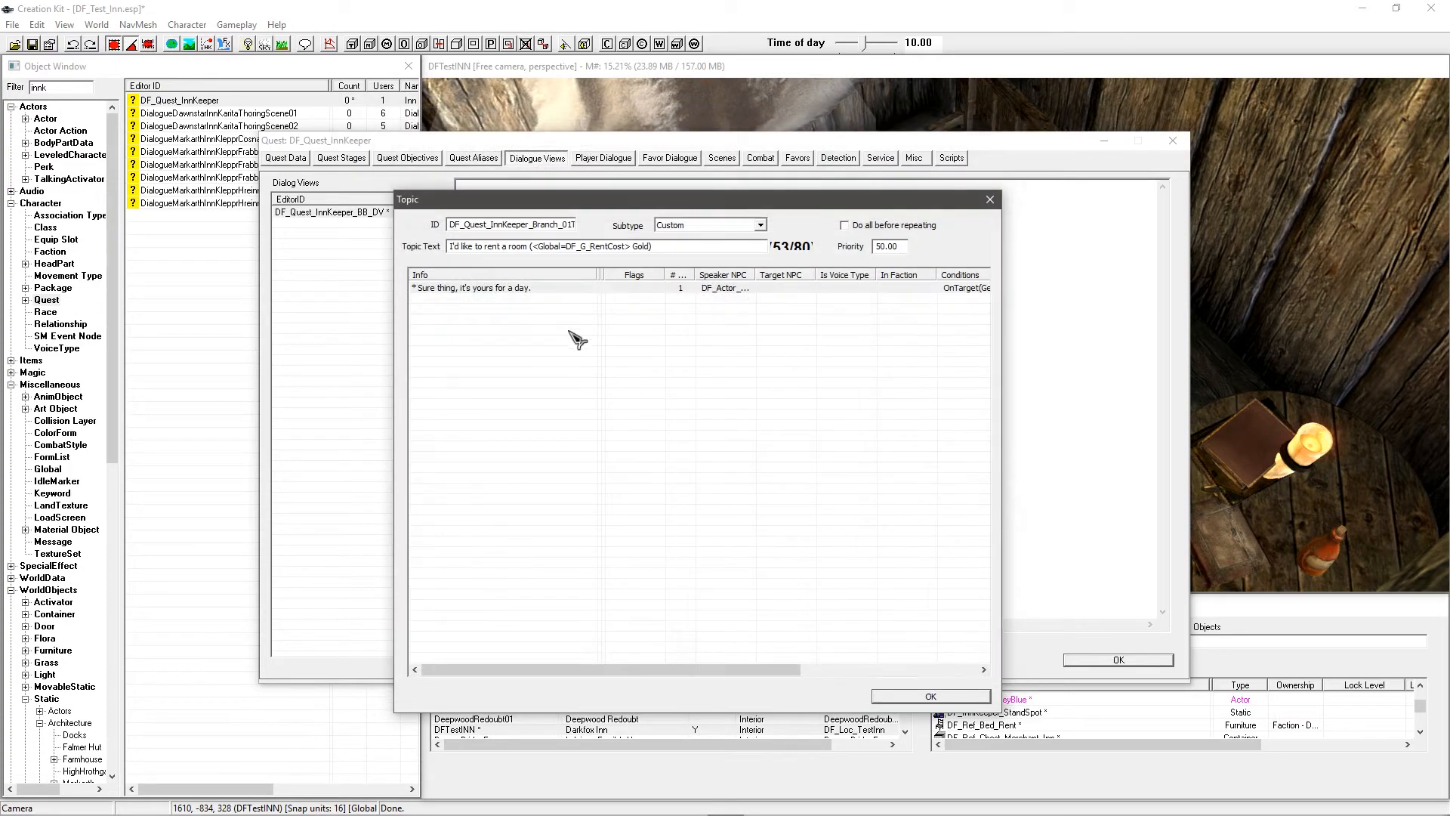
pyautogui.click(917, 697)
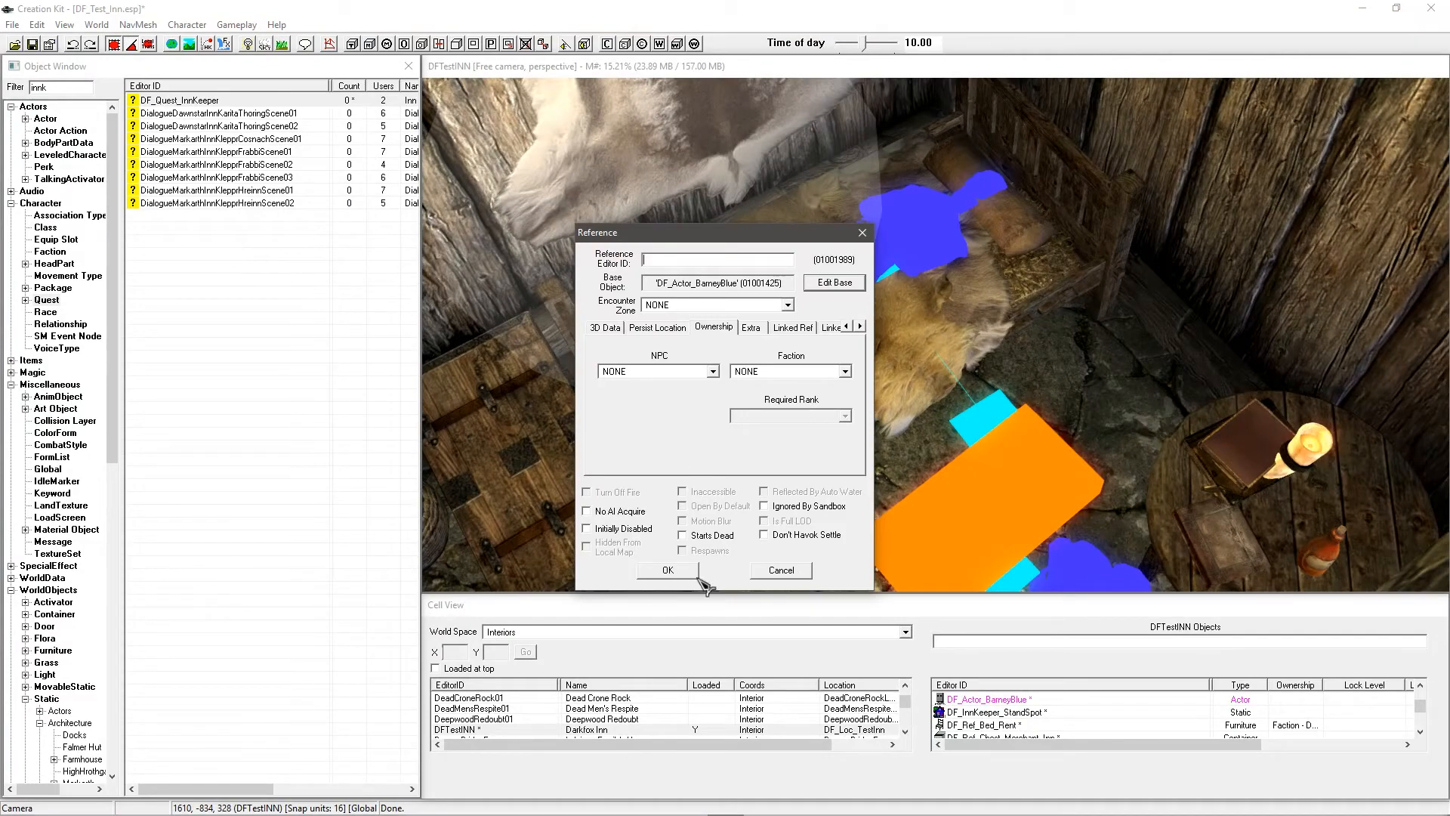
pyautogui.click(698, 573)
pyautogui.click(33, 44)
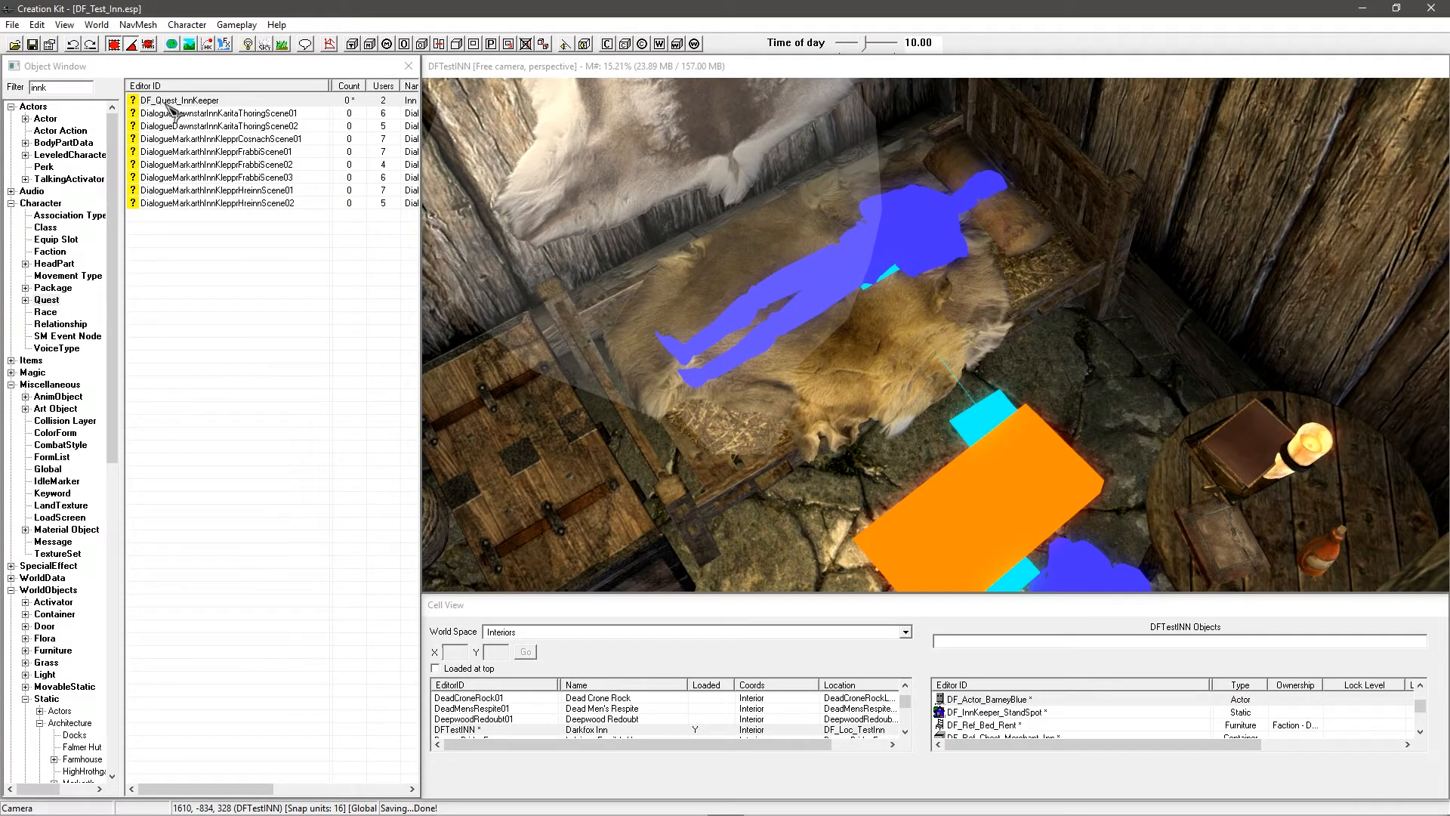
# Step: In DF_Quest_InnKeeper's dialogue view, open the response text "Sure thing, it's yours for a day." and widen its Voice Type column
pyautogui.doubleClick(170, 102)
pyautogui.click(317, 212)
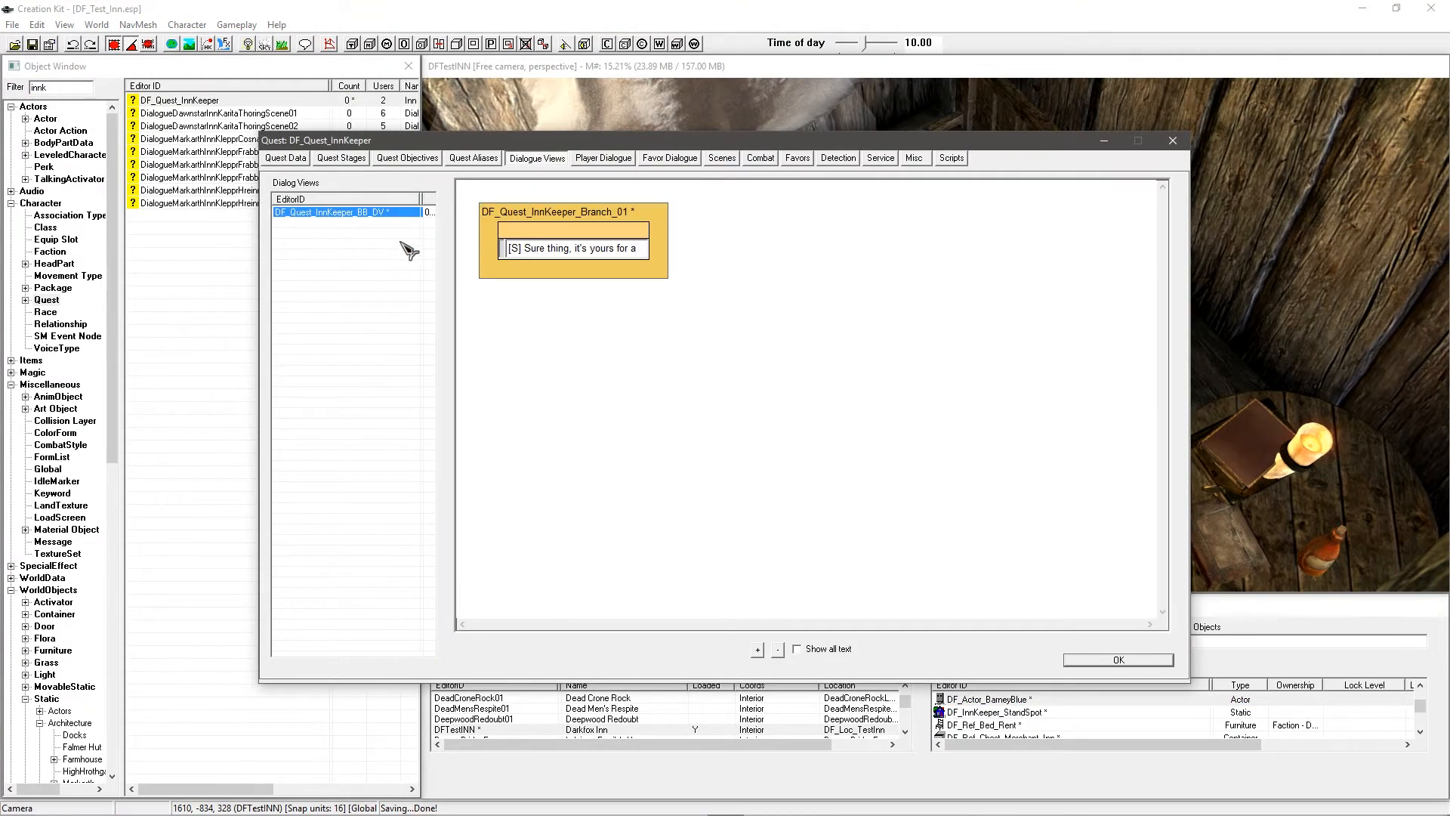
pyautogui.doubleClick(572, 243)
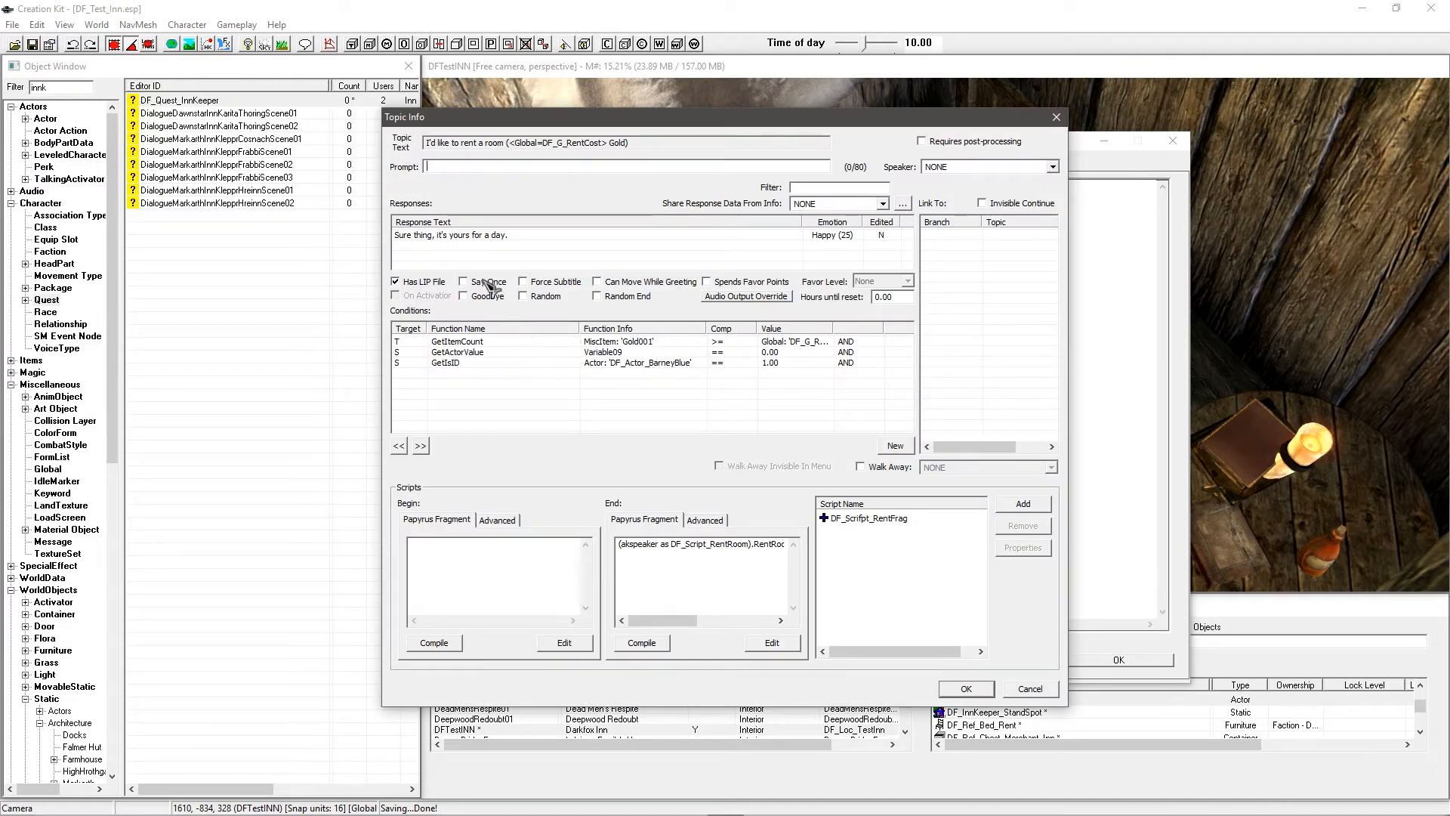
pyautogui.click(460, 235)
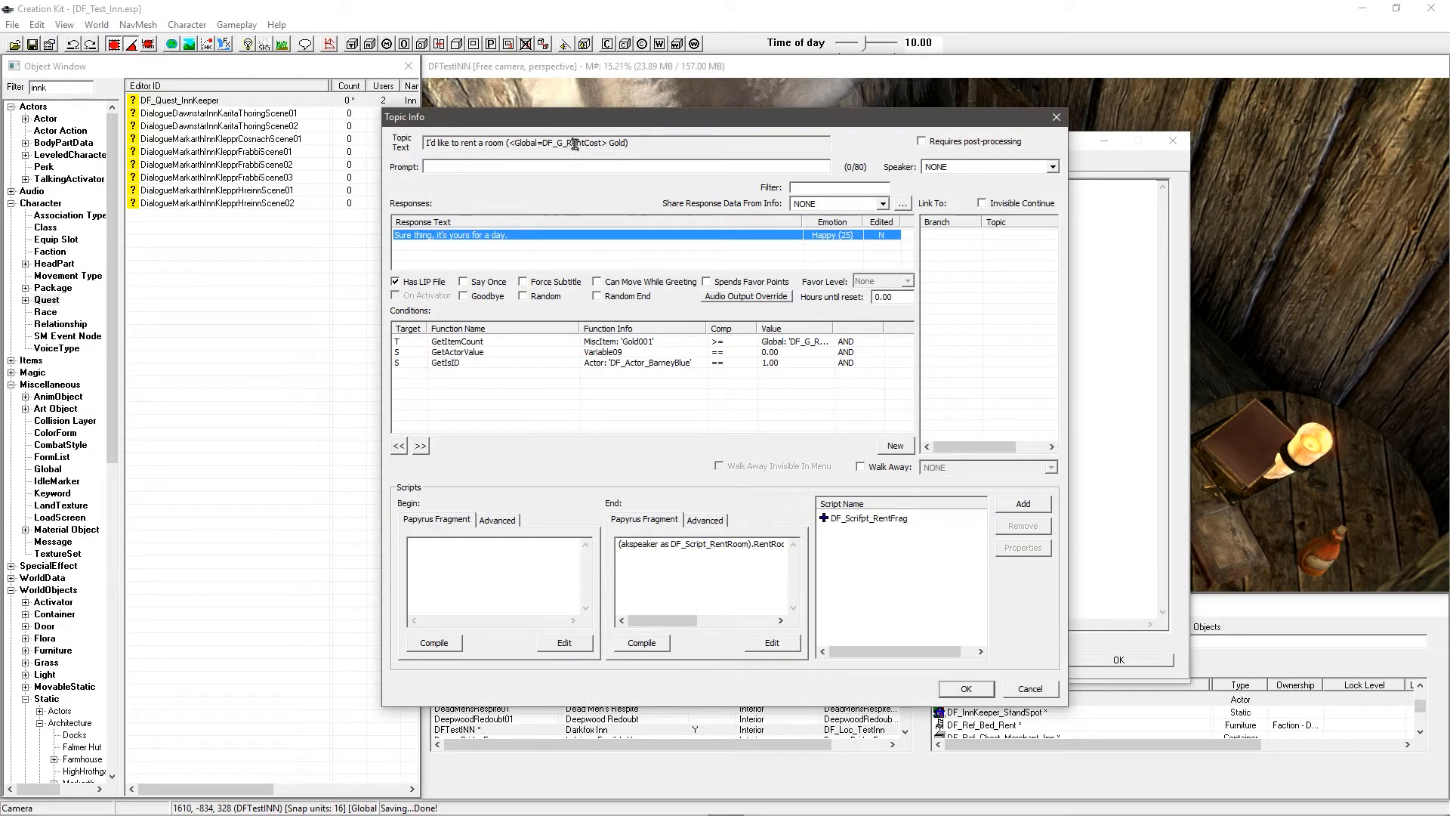
pyautogui.moveTo(593, 125); pyautogui.dragTo(592, 143)
pyautogui.doubleClick(467, 253)
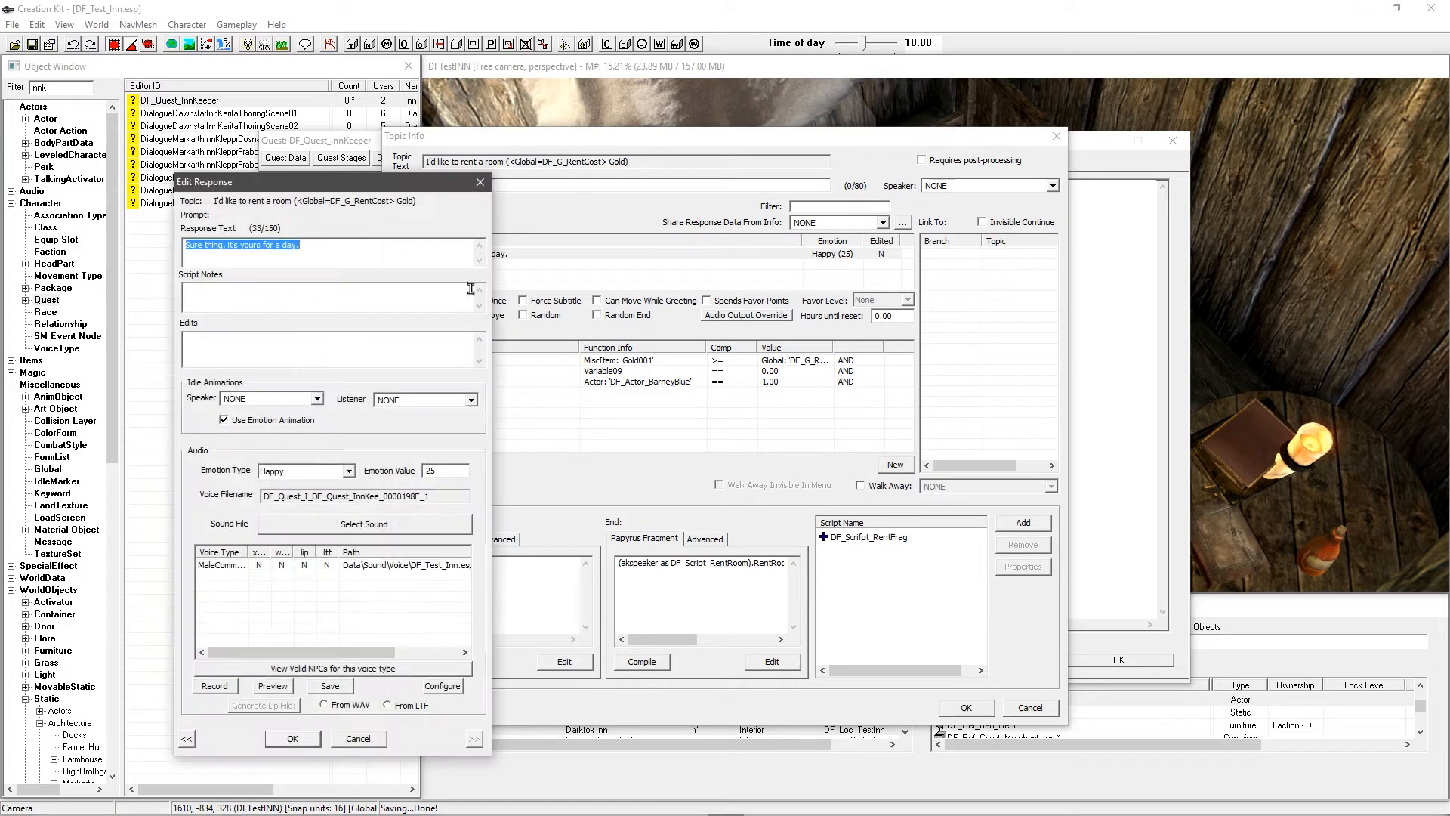
pyautogui.click(340, 259)
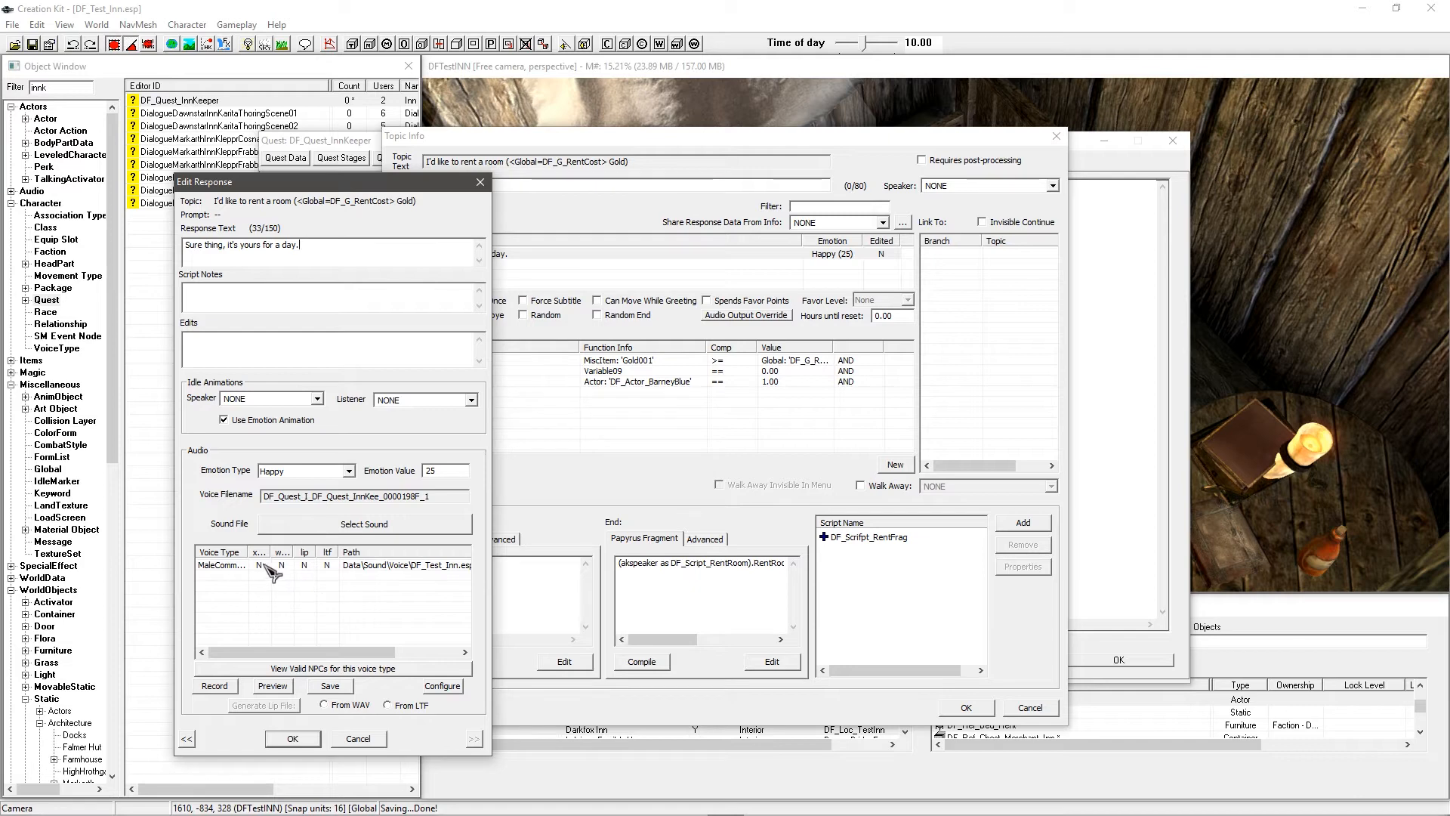
pyautogui.moveTo(249, 551); pyautogui.dragTo(294, 552)
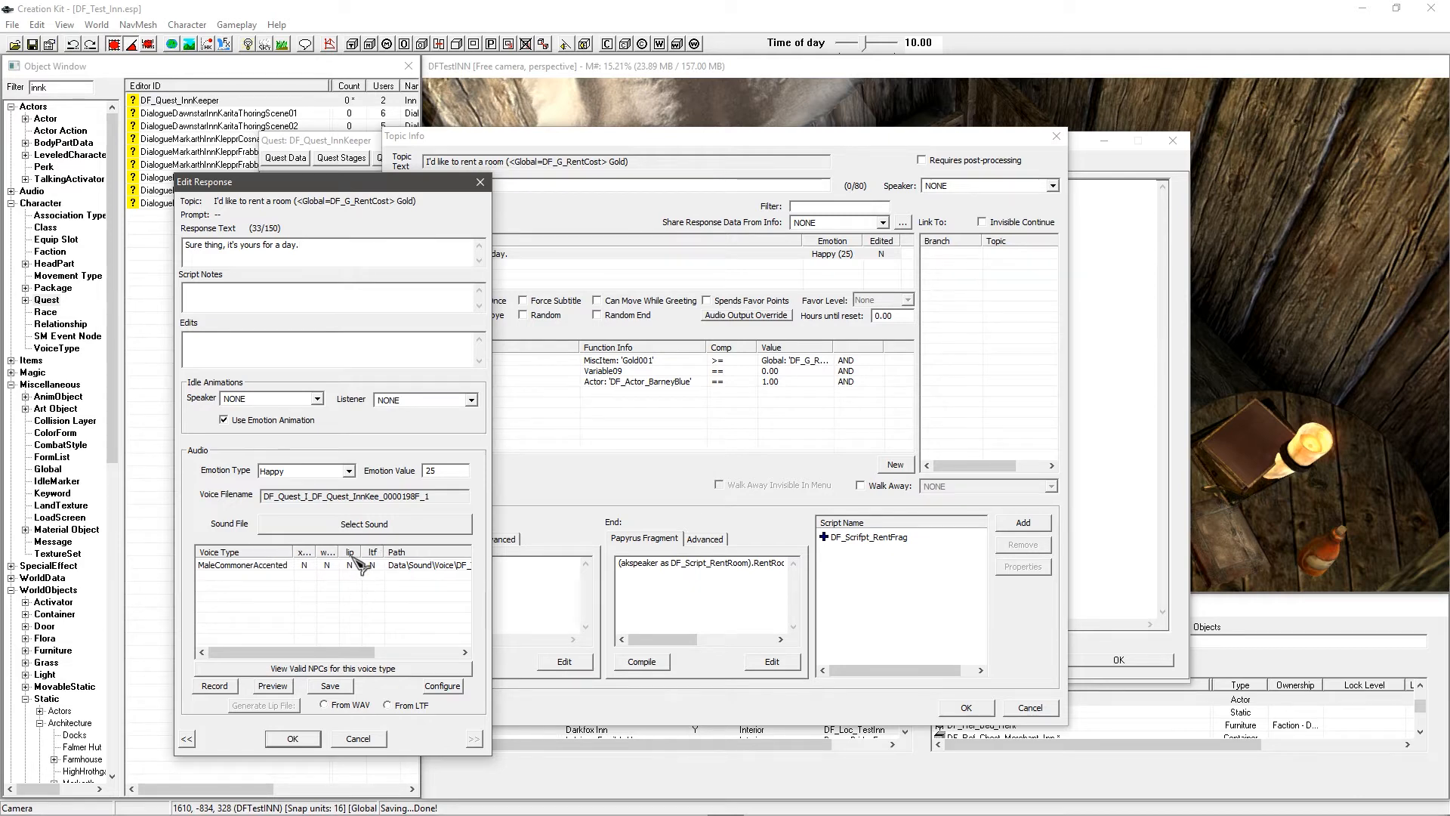
pyautogui.moveTo(310, 183); pyautogui.dragTo(385, 183)
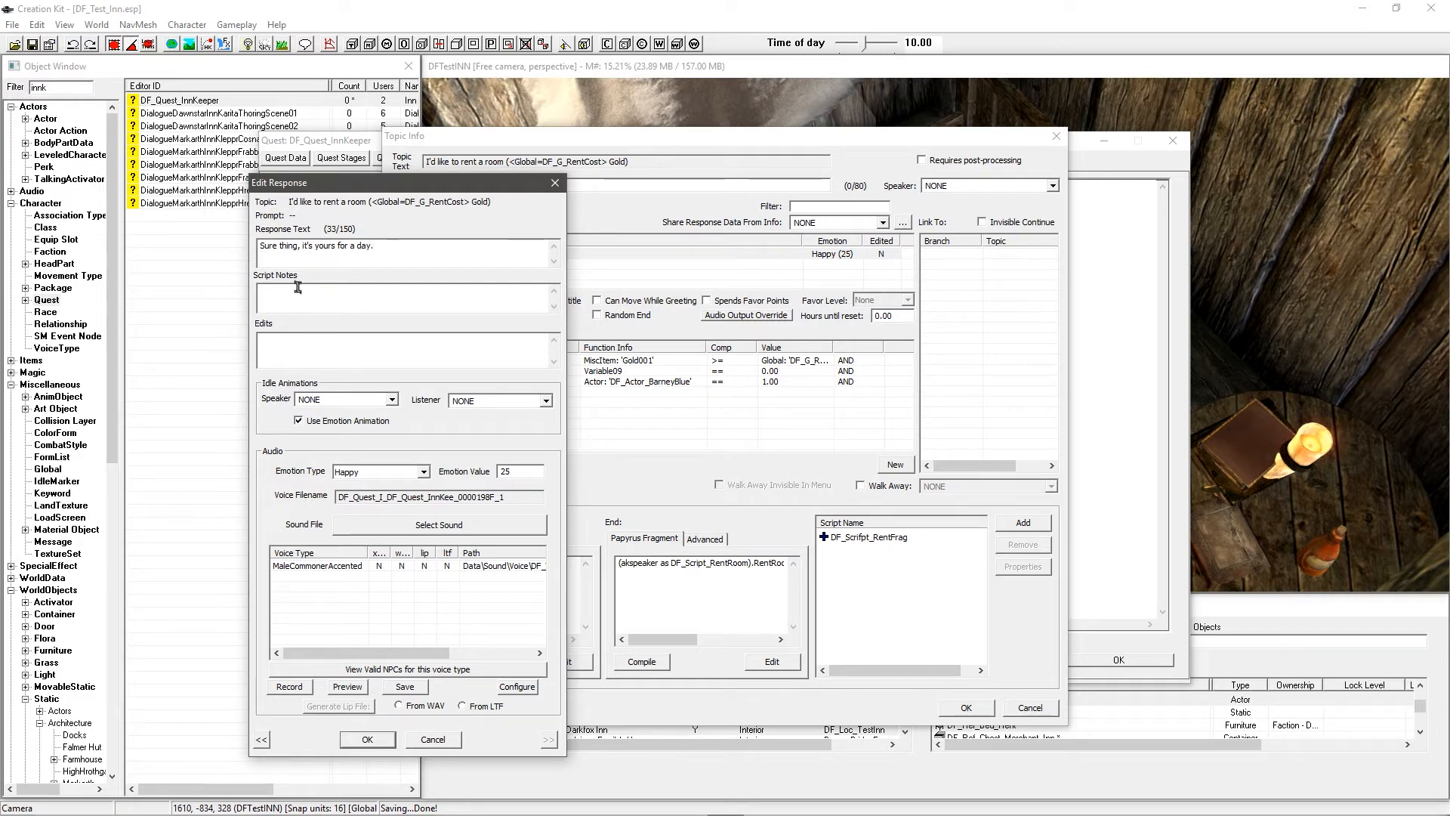
pyautogui.click(65, 349)
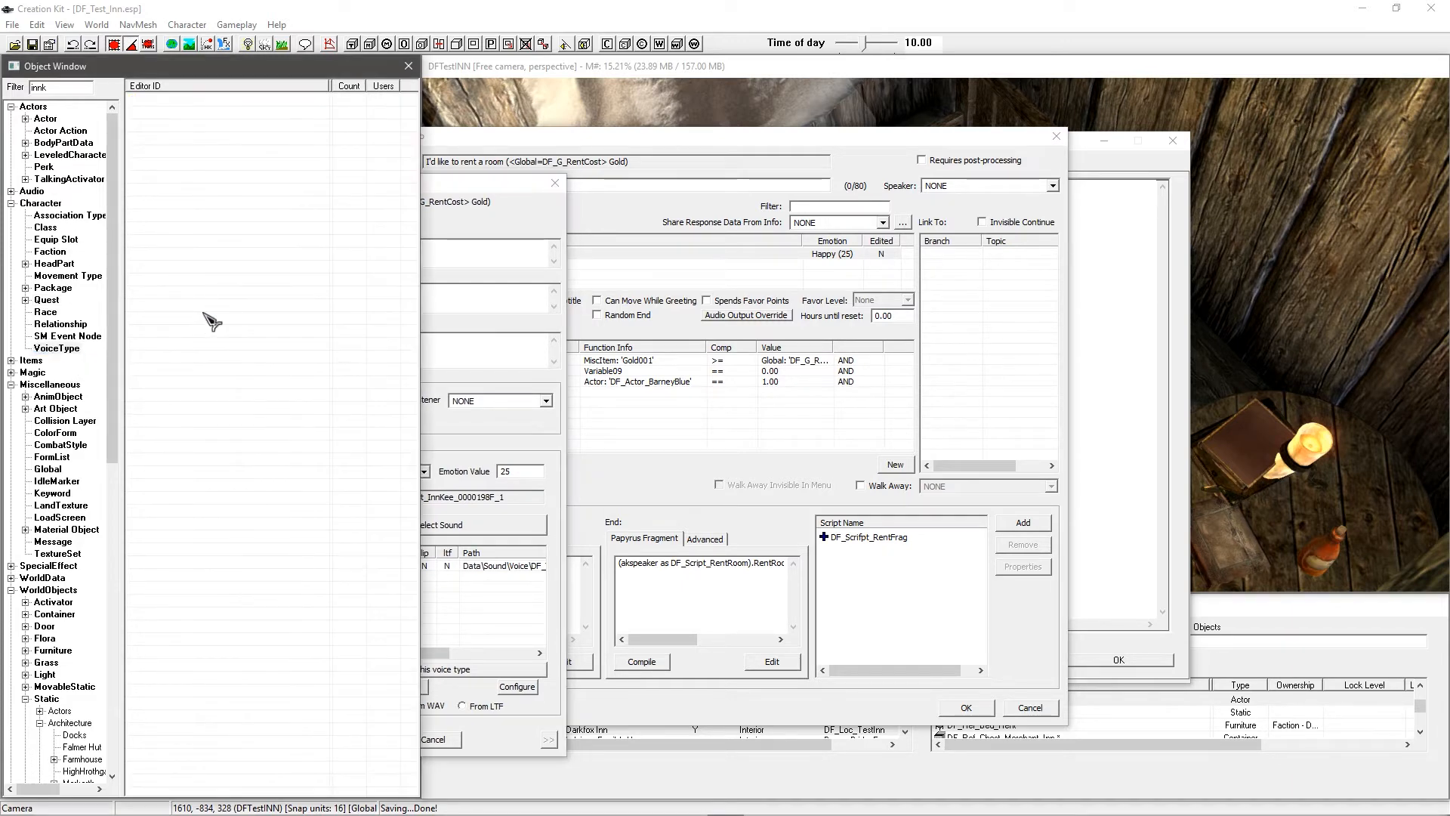
pyautogui.rightClick(212, 321)
pyautogui.click(234, 324)
pyautogui.moveTo(94, 43); pyautogui.dragTo(148, 70)
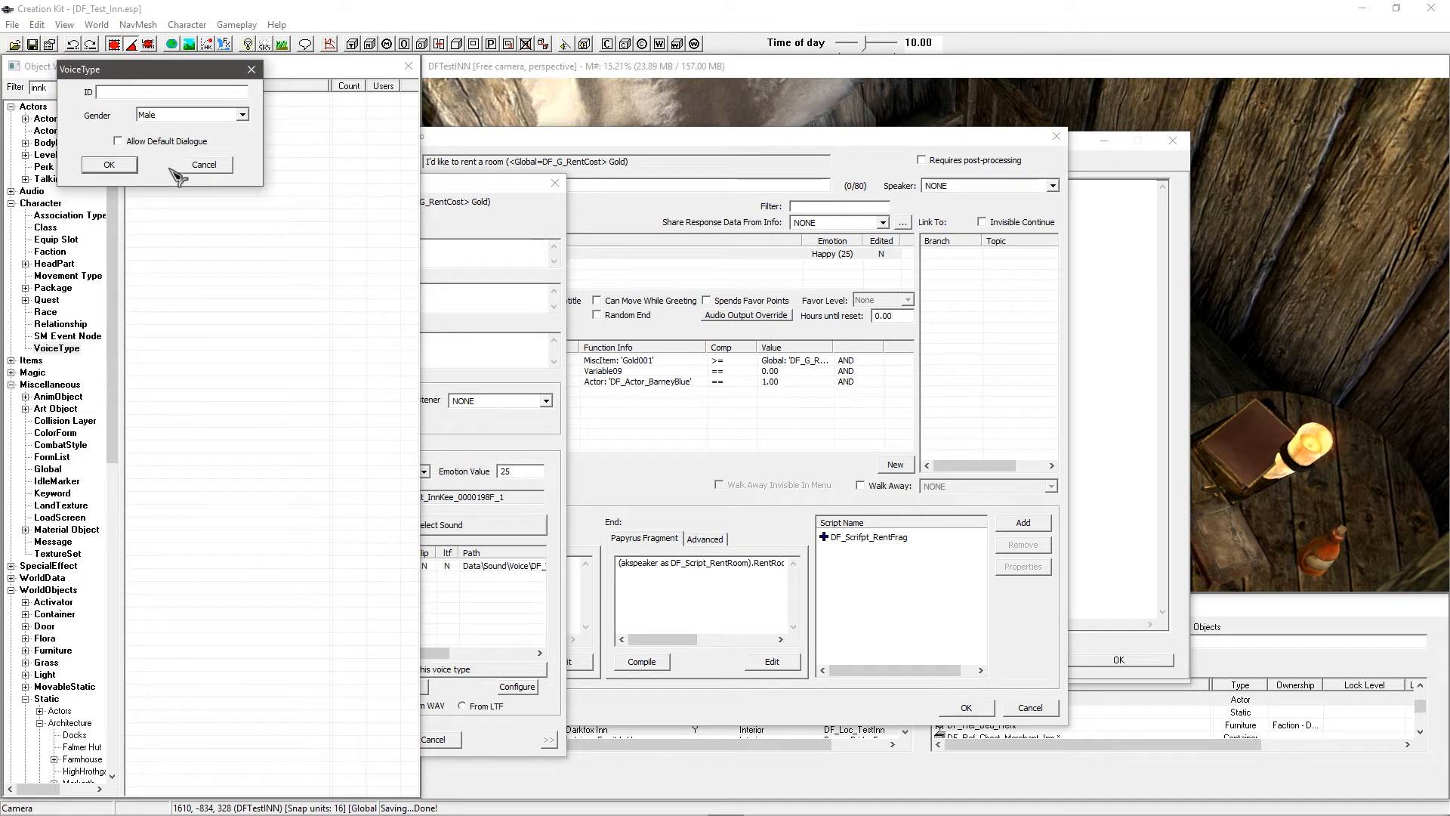
pyautogui.click(198, 166)
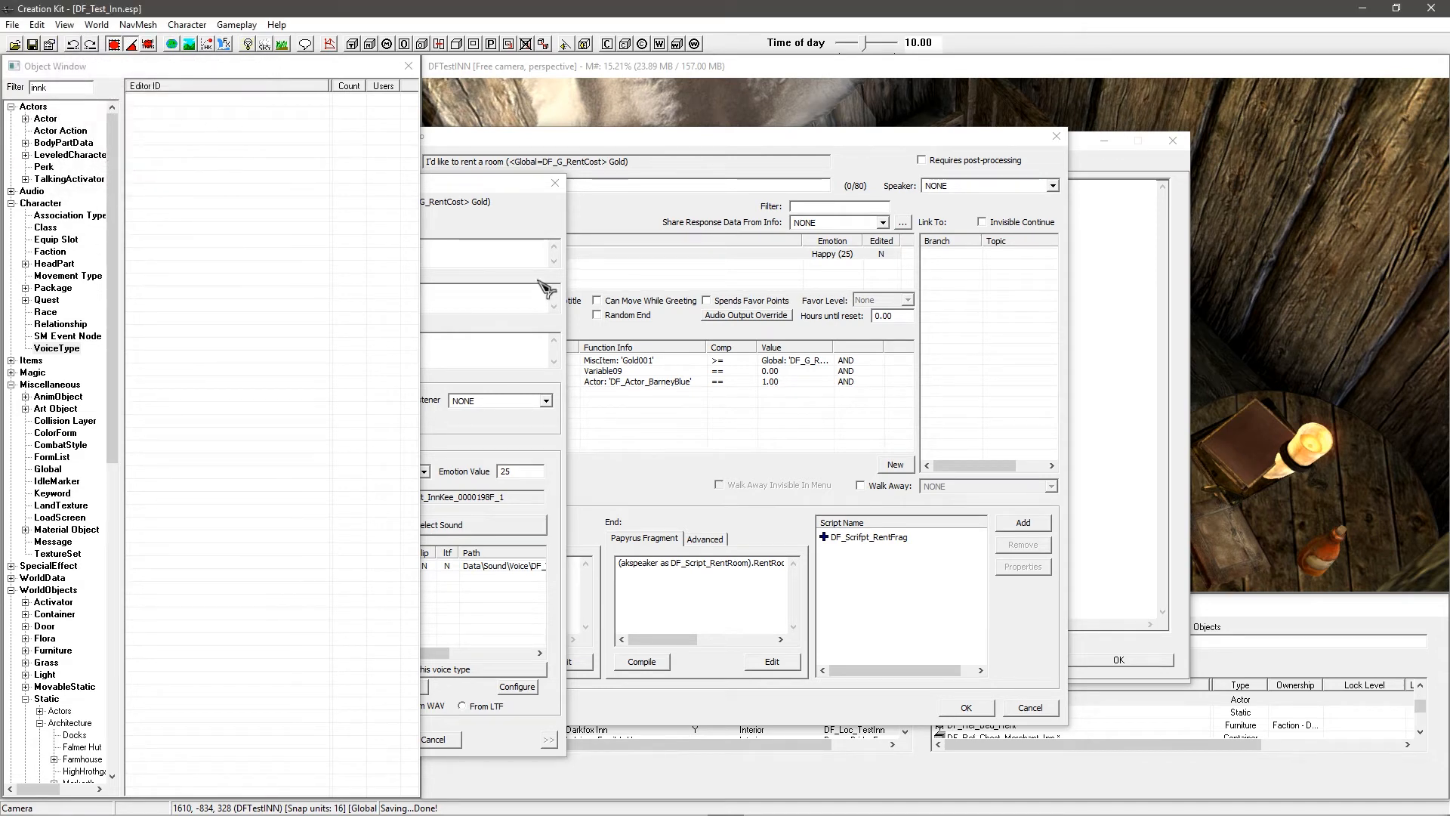
pyautogui.click(432, 266)
pyautogui.moveTo(459, 185); pyautogui.dragTo(443, 188)
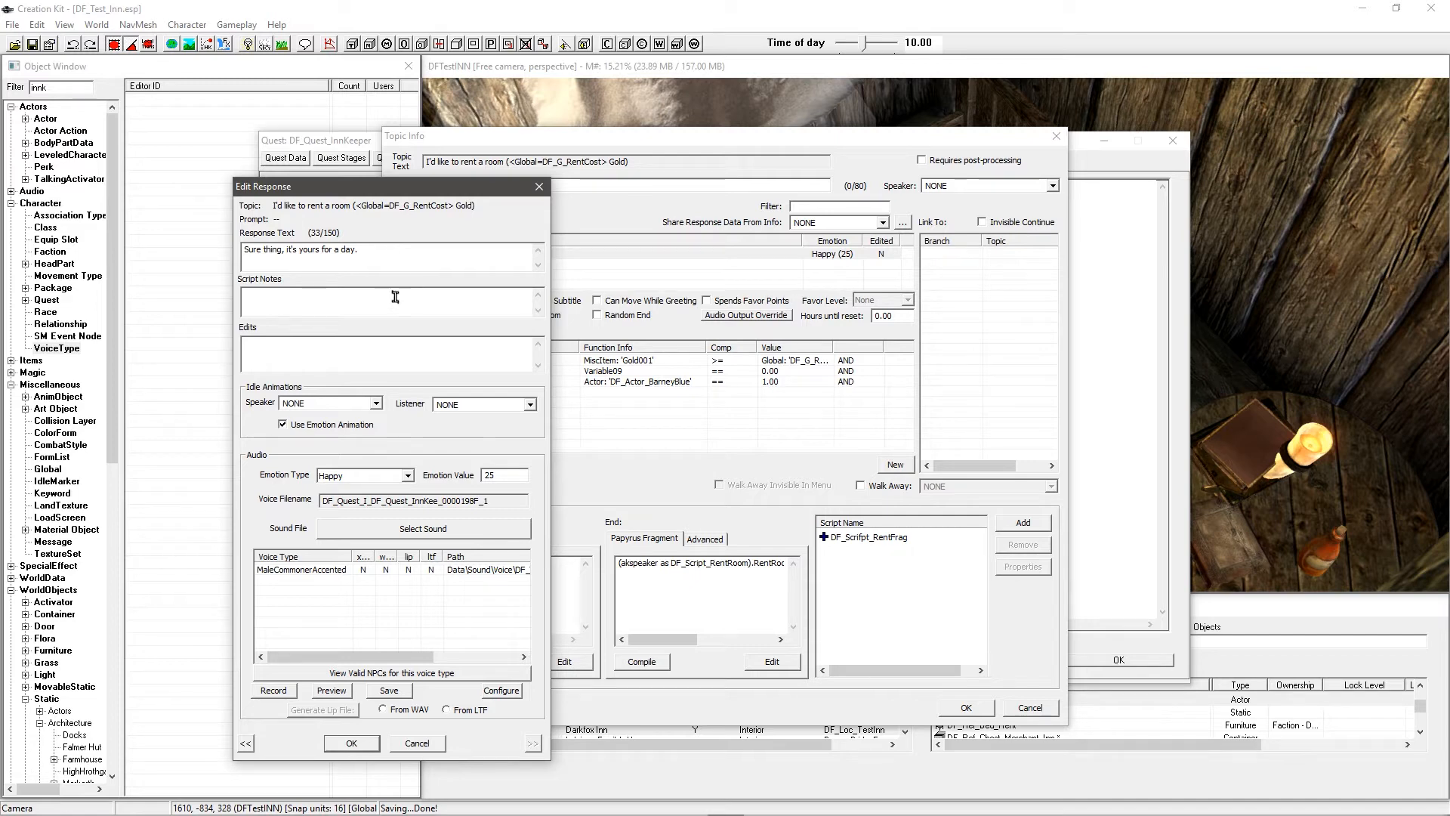
# Step: Configure voice recording with the Blue Yet Mic (2- USB Advanced Audio Device) as capture device and the 44100 Hz, 16-bit Mono input format
pyautogui.click(327, 570)
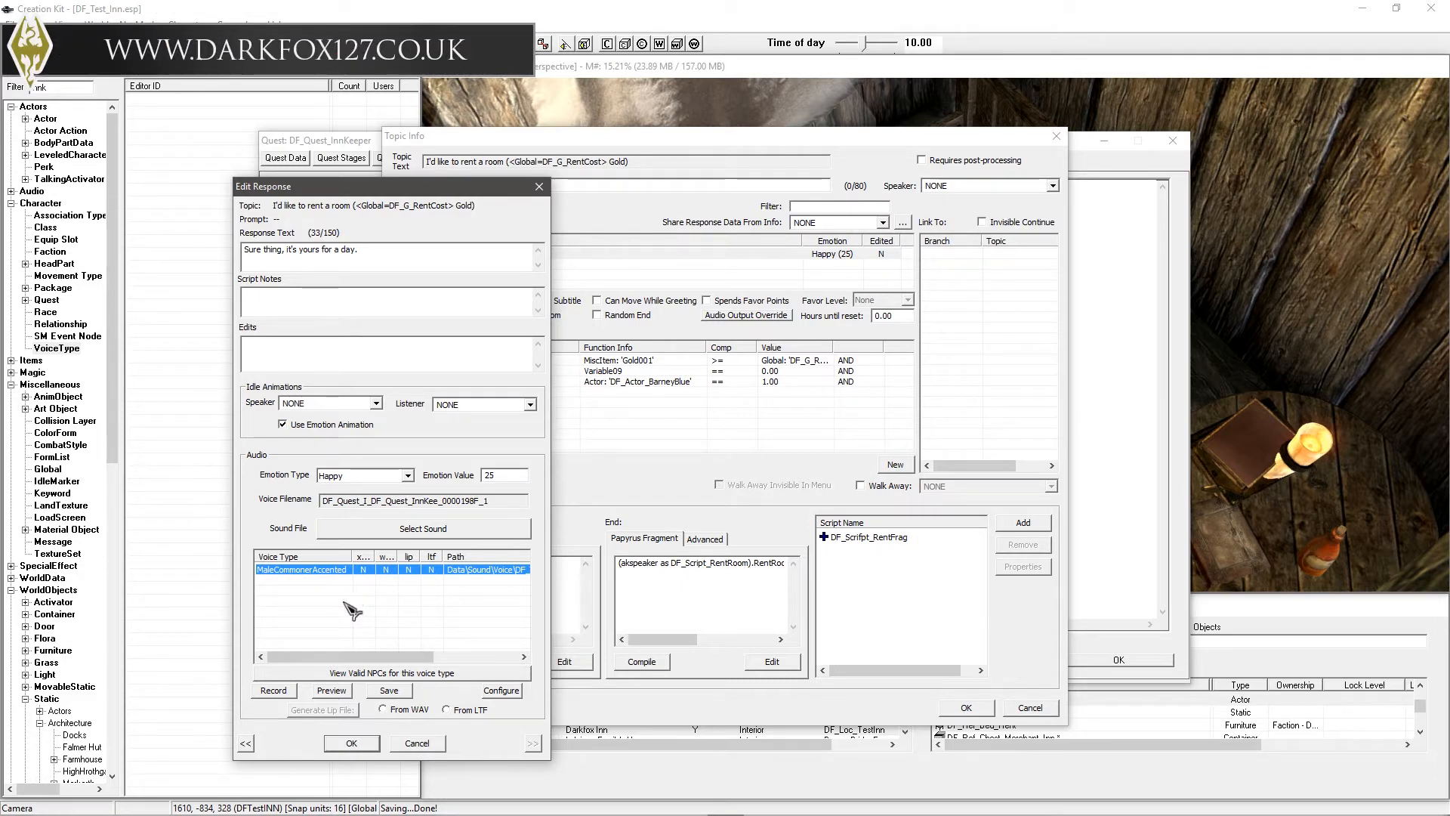
pyautogui.click(371, 617)
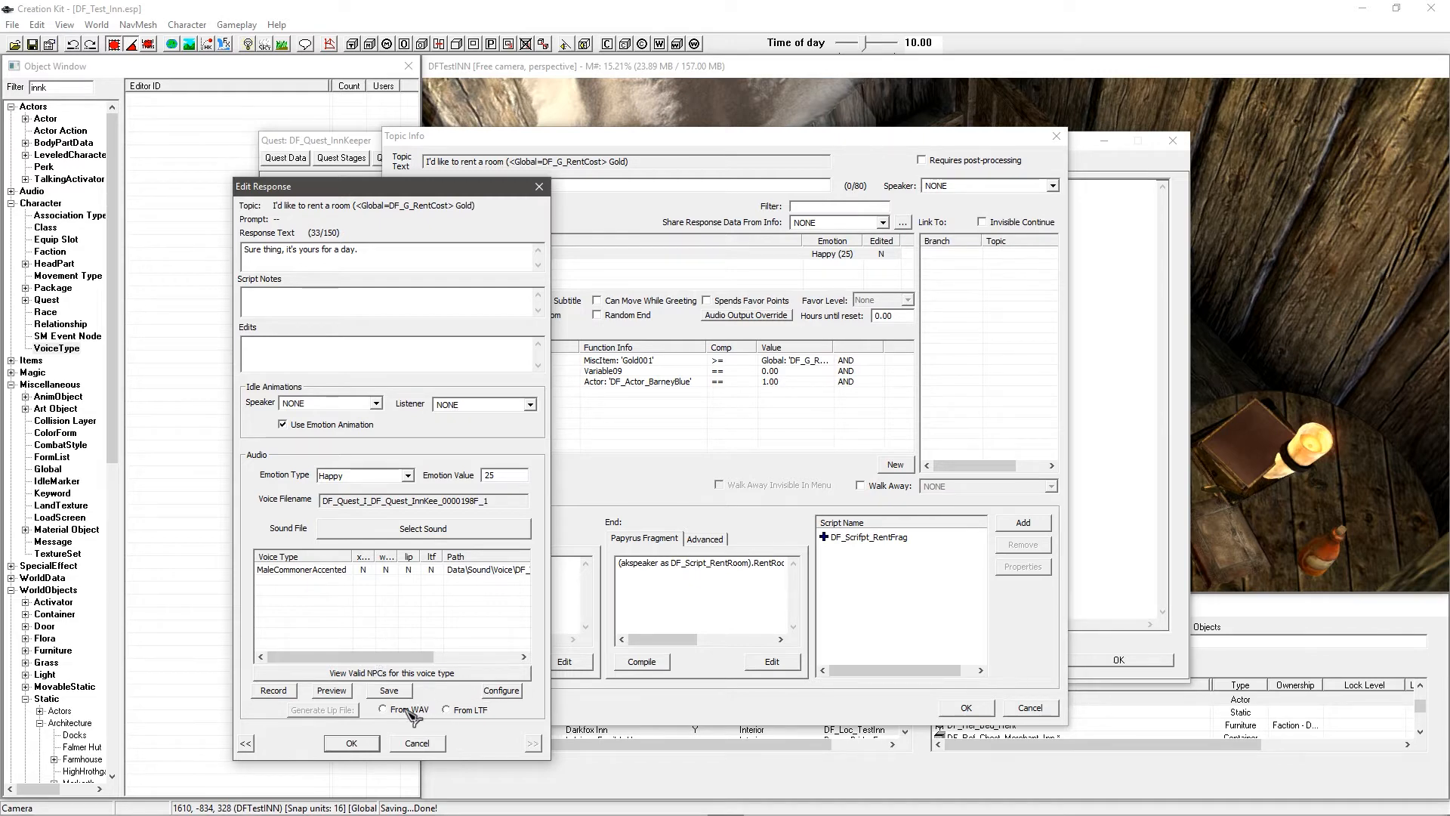
pyautogui.click(501, 690)
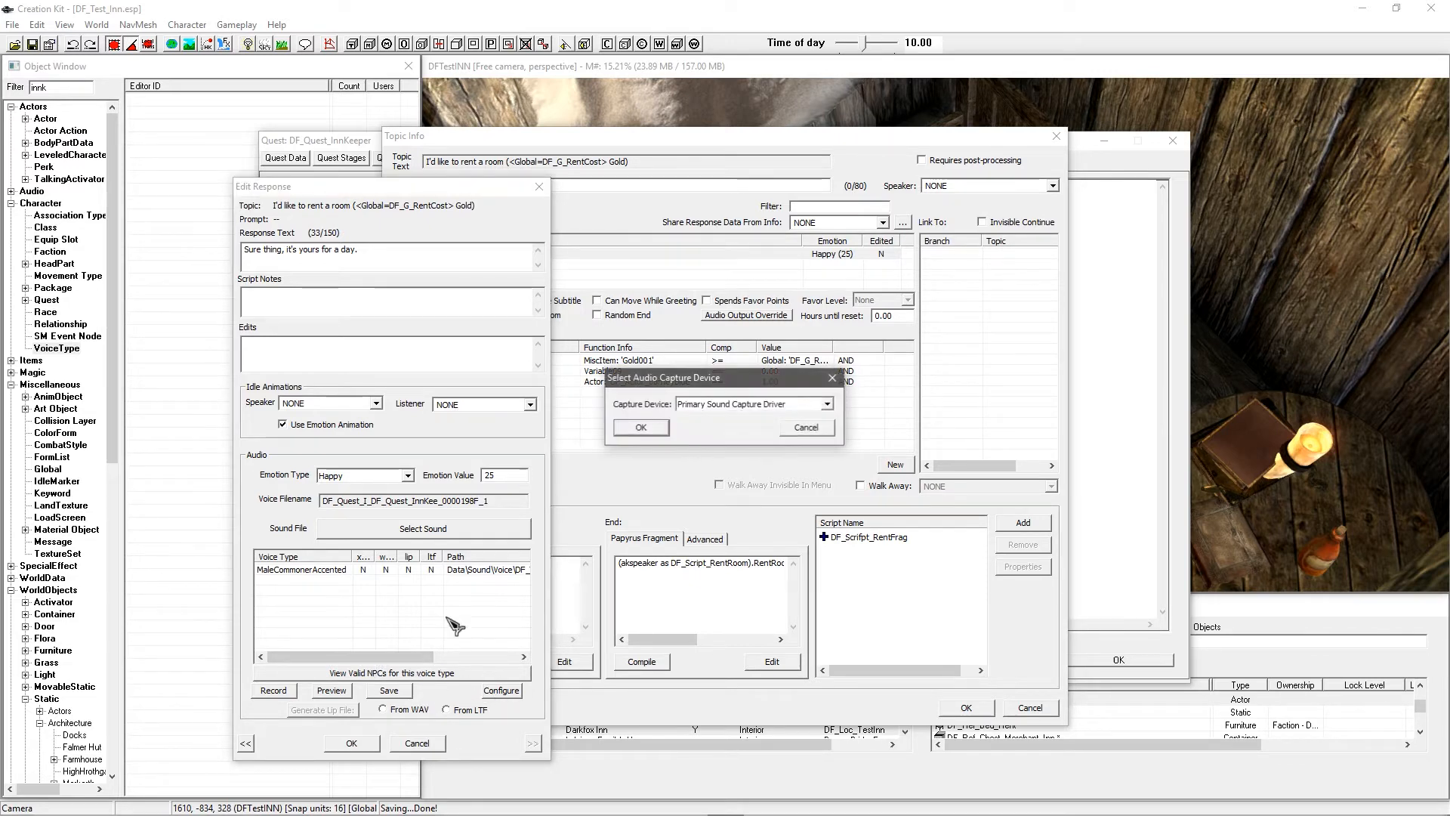
pyautogui.click(828, 404)
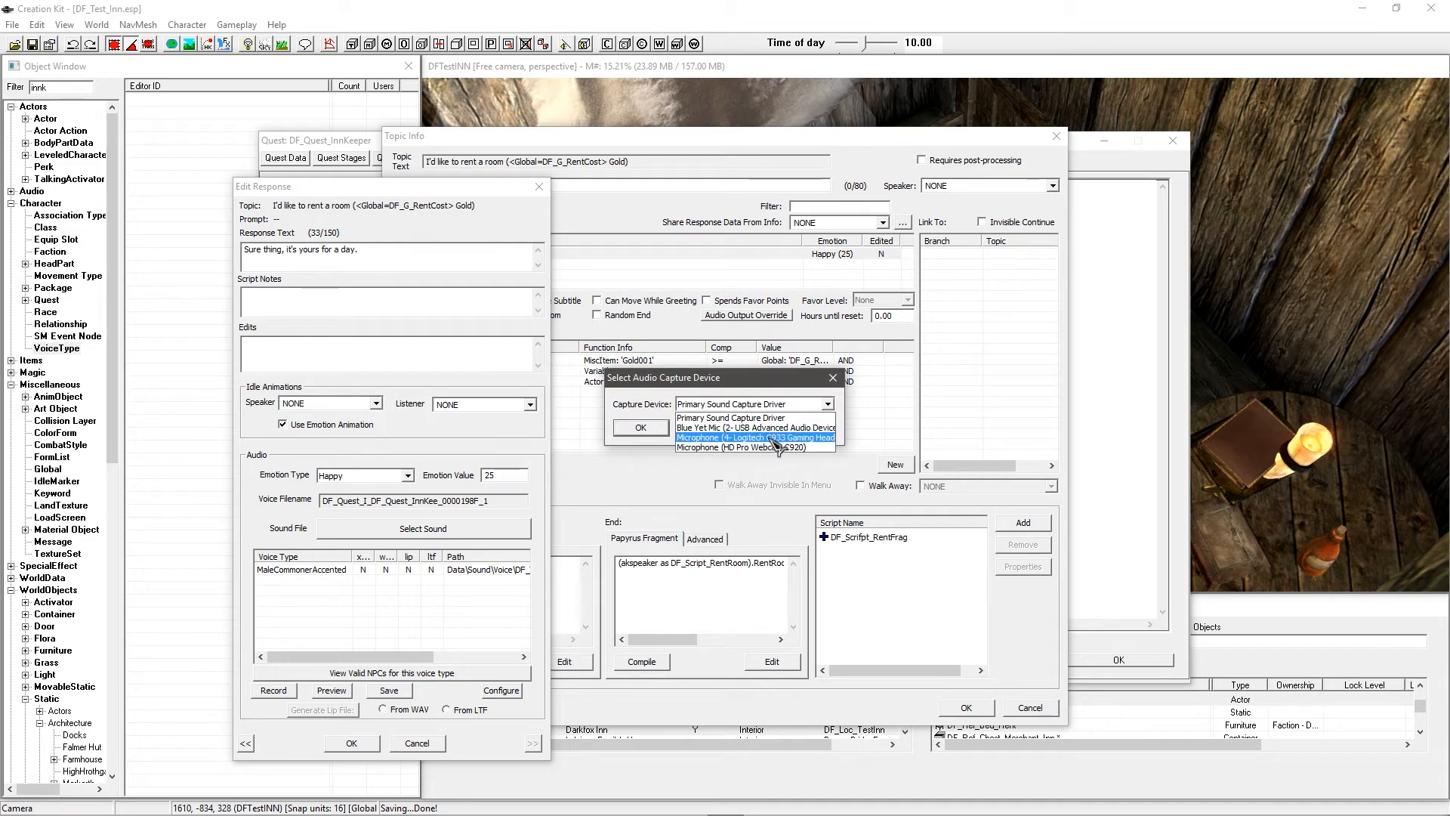
pyautogui.click(747, 428)
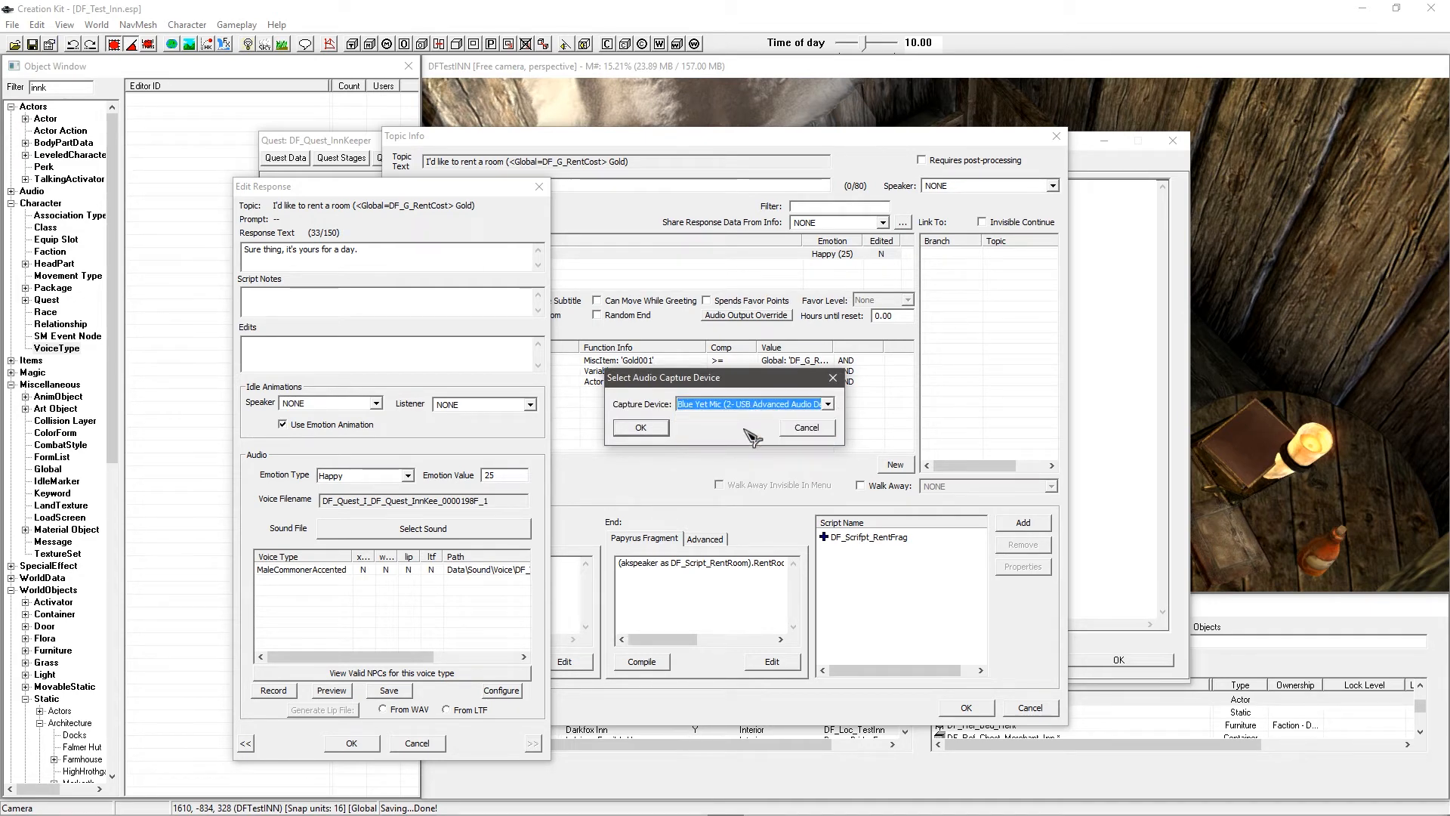
pyautogui.click(659, 427)
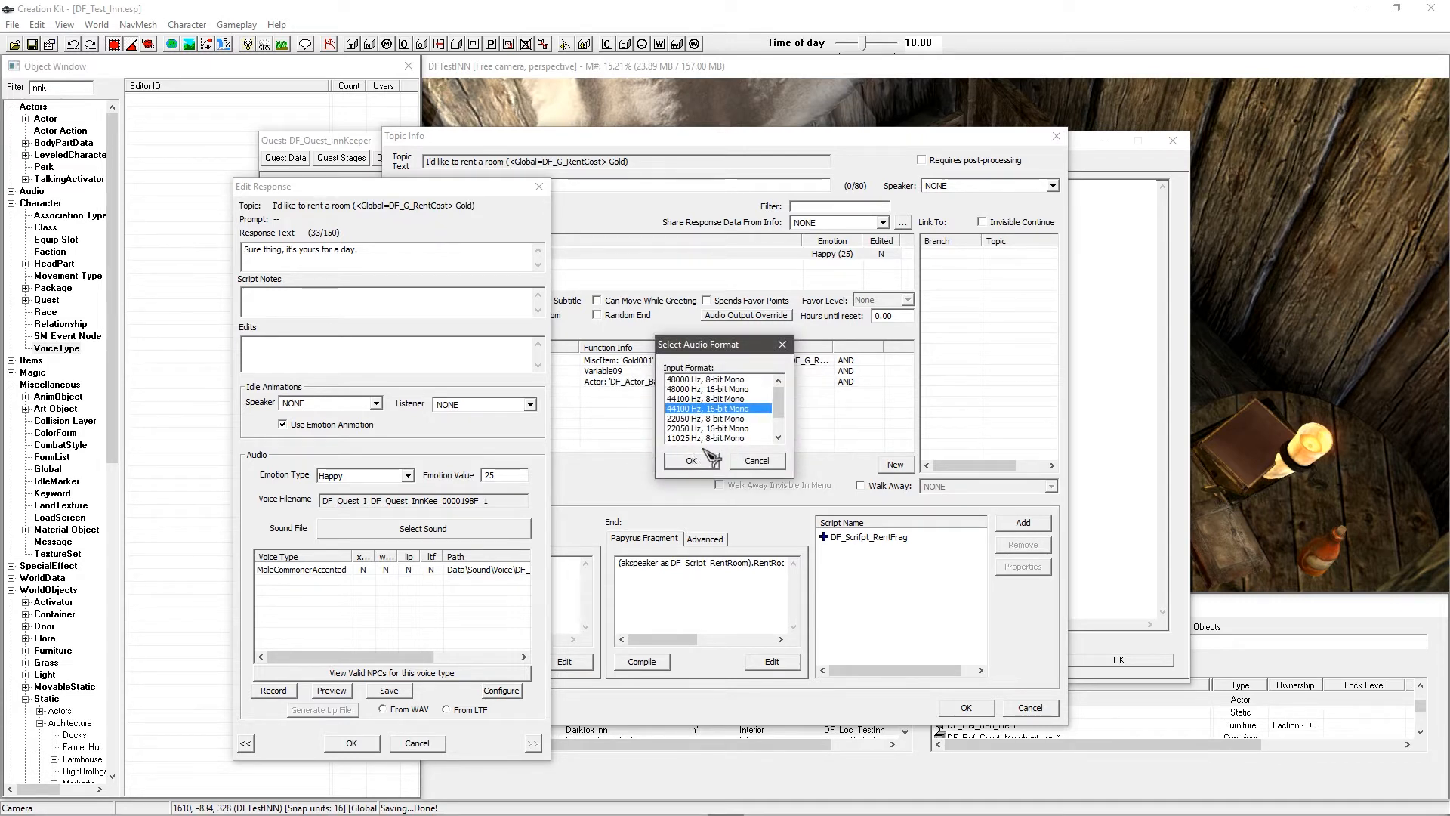
pyautogui.click(705, 460)
# Step: Record and save a voice clip for the response's MaleCommonerAccented voice type, then accept the response and topic info
pyautogui.click(317, 571)
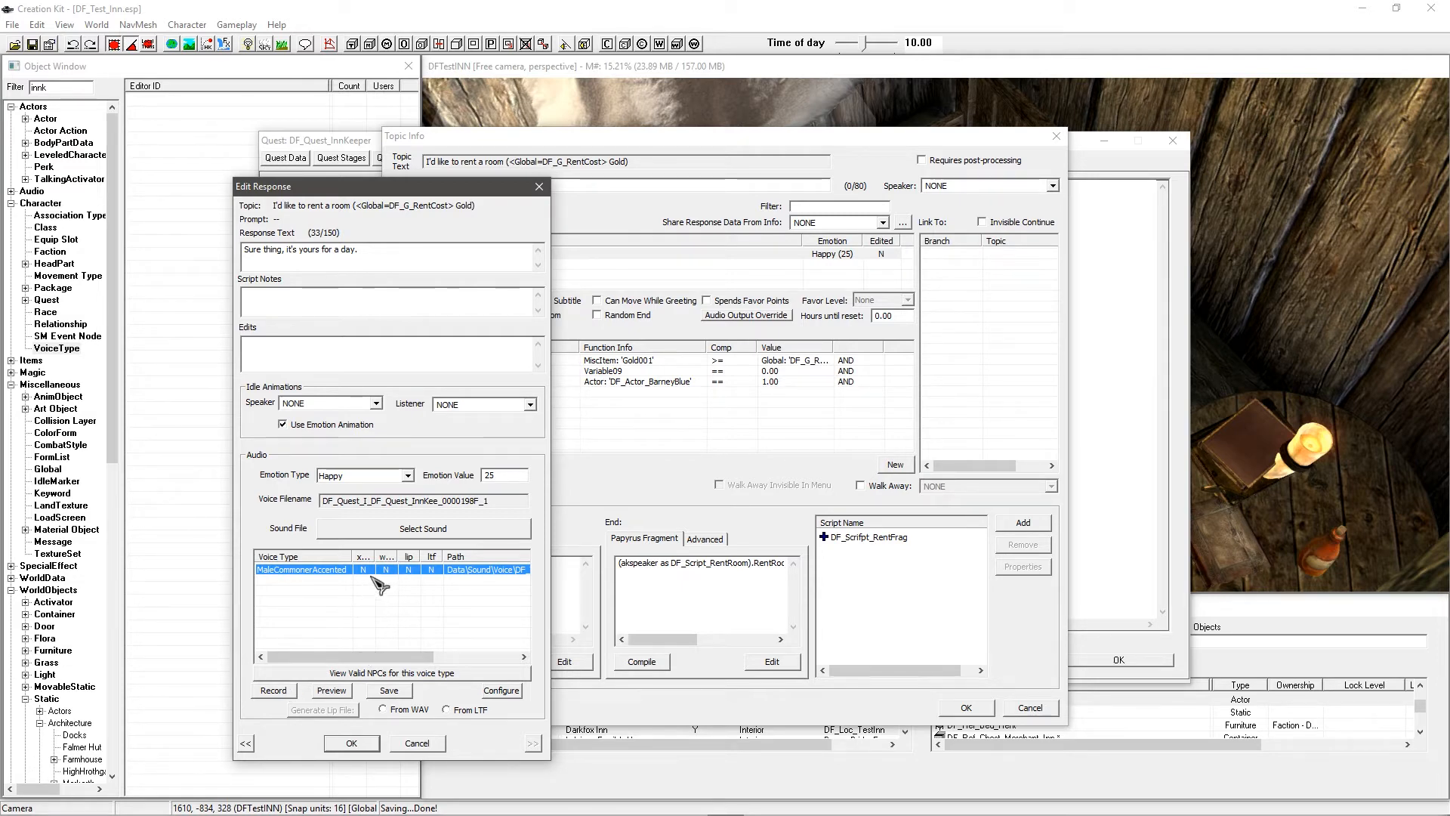
pyautogui.click(275, 691)
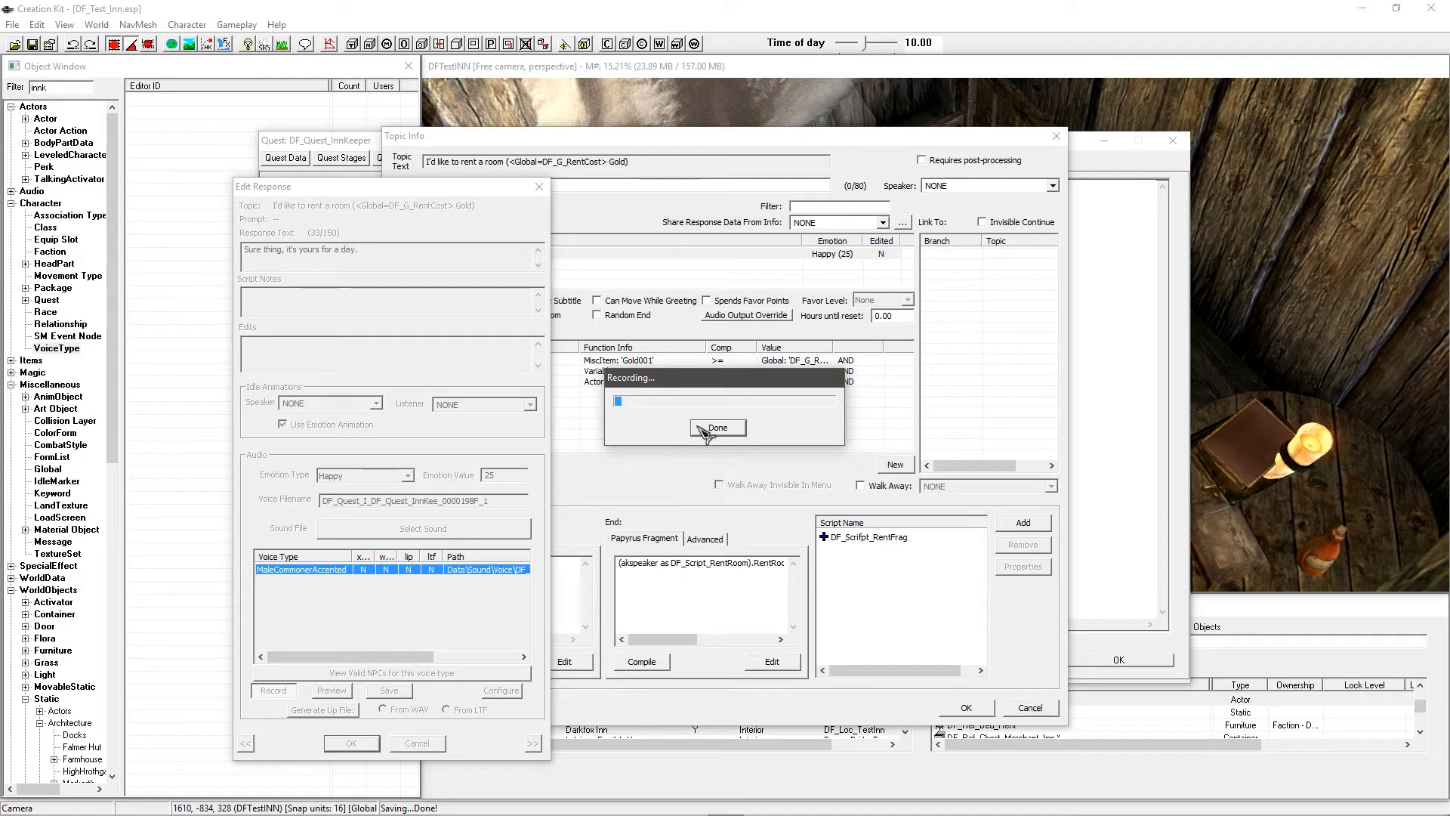
pyautogui.click(713, 431)
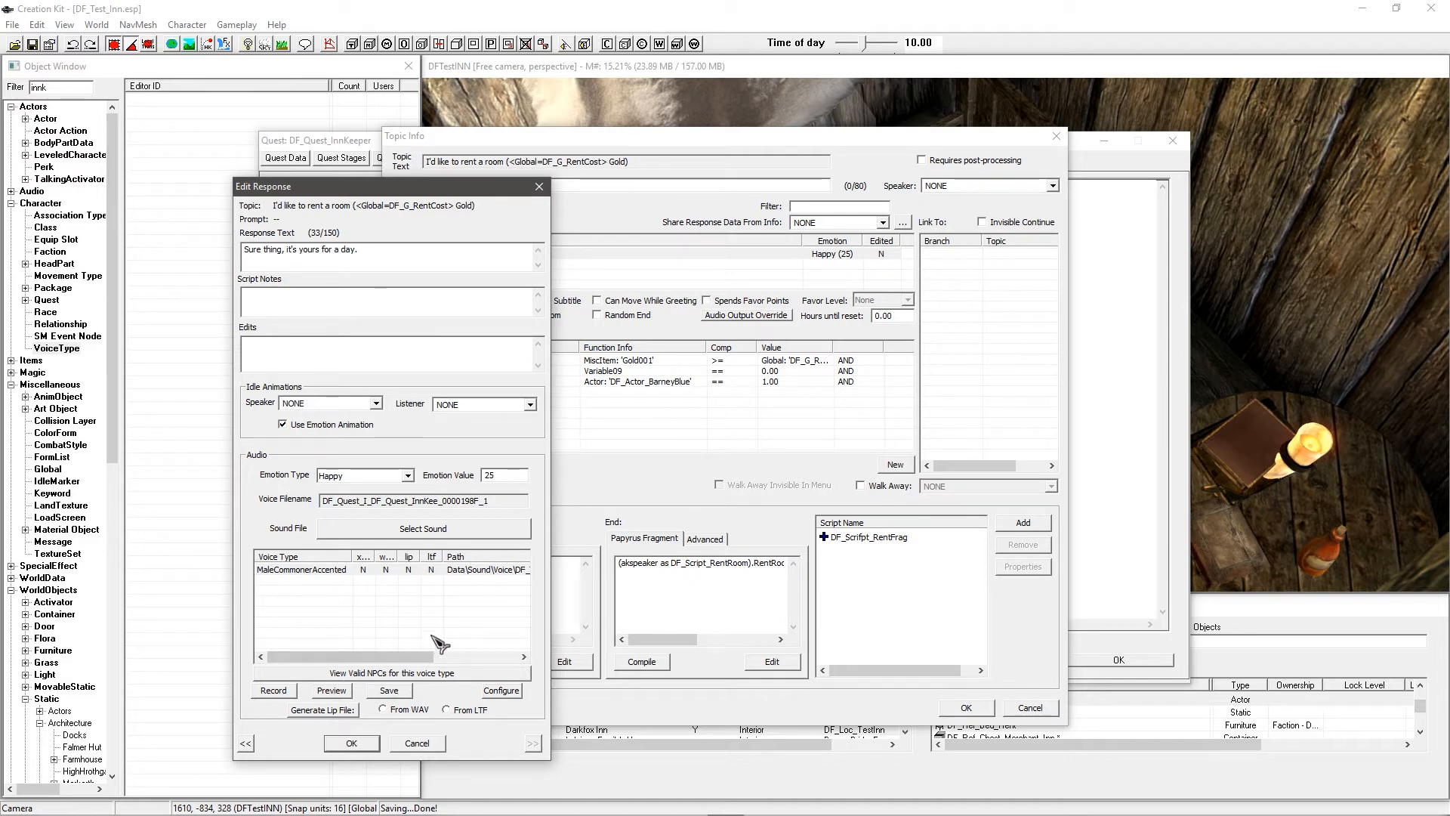
pyautogui.click(390, 691)
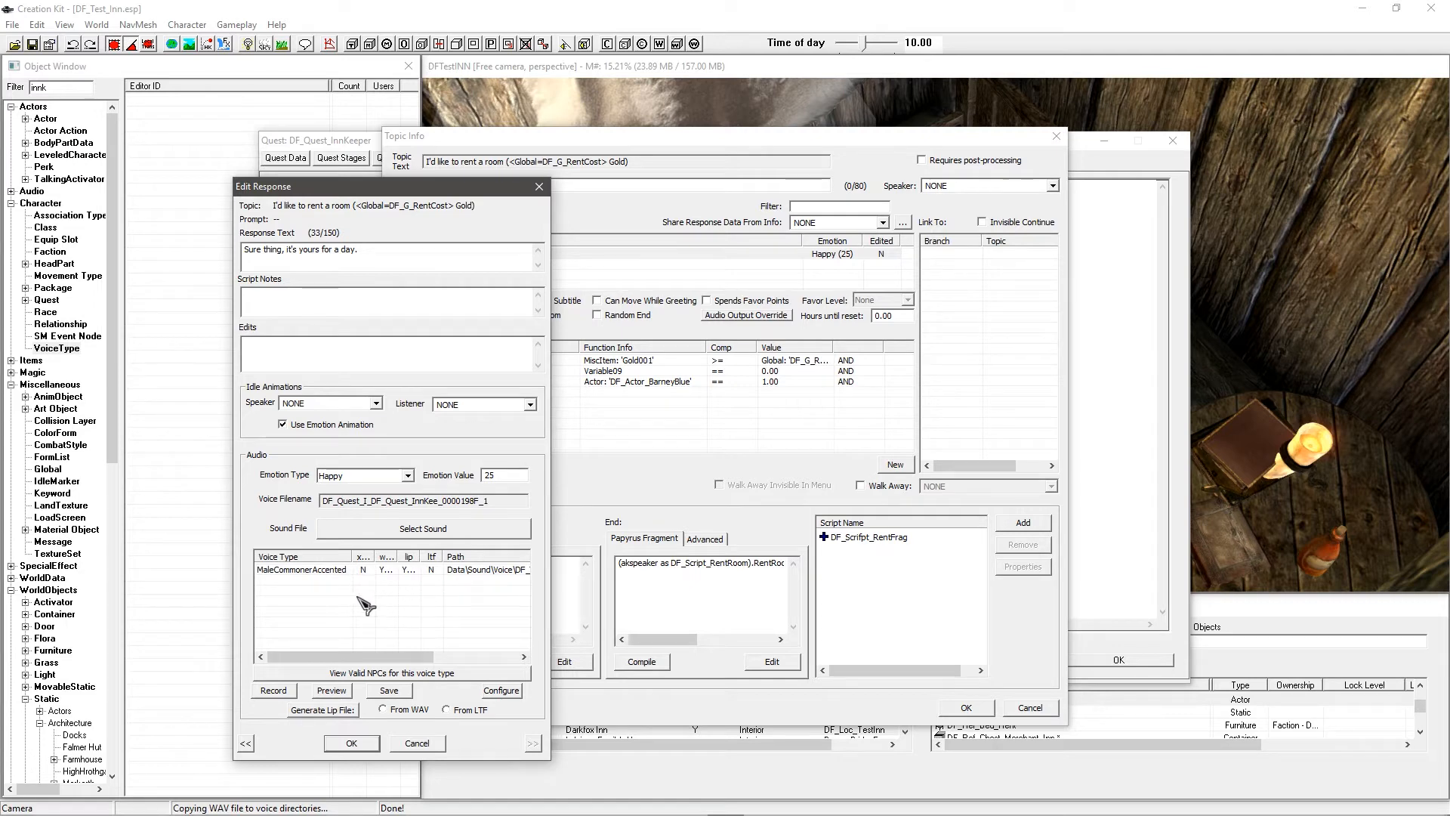
pyautogui.click(352, 744)
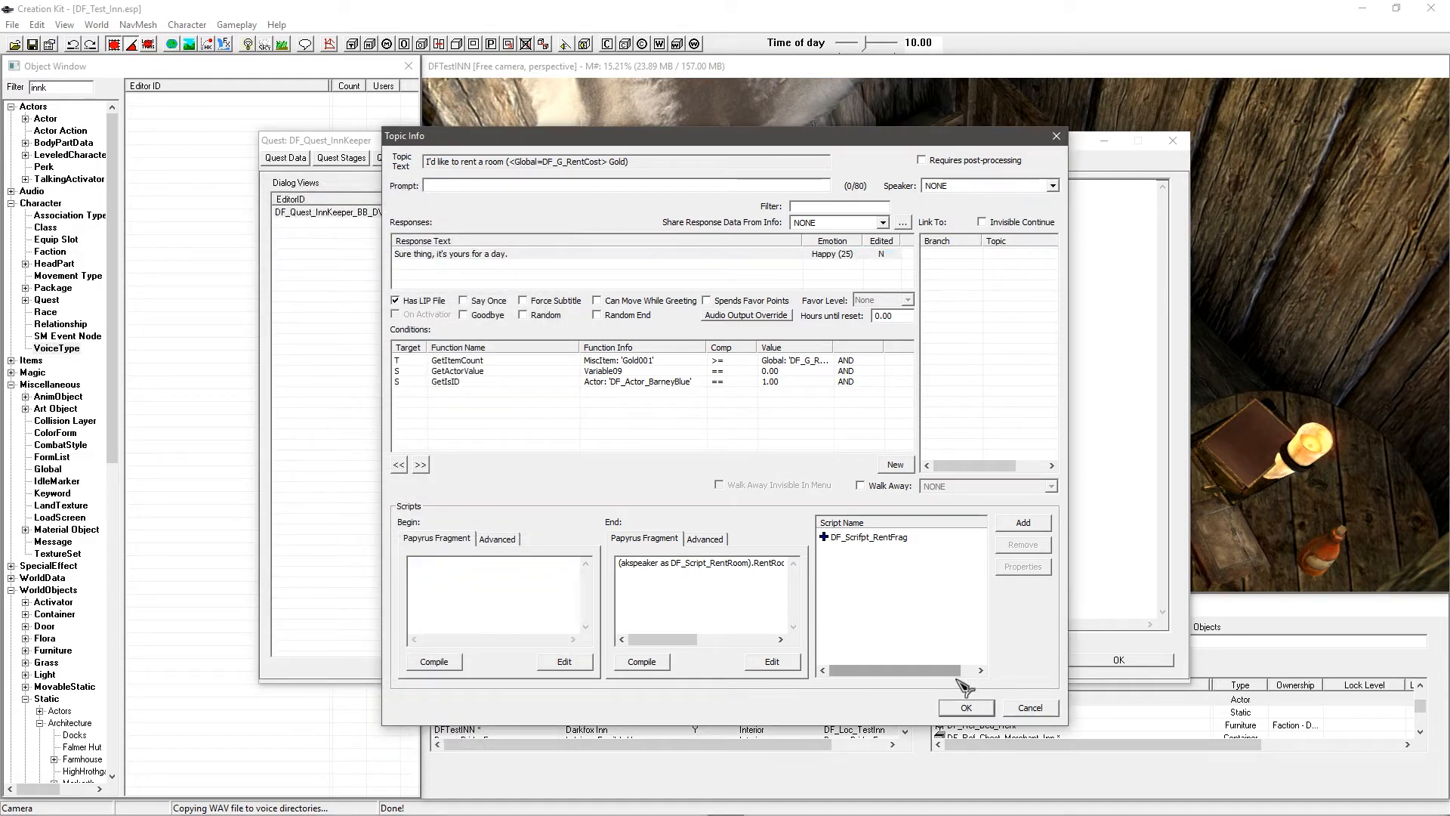
pyautogui.click(967, 708)
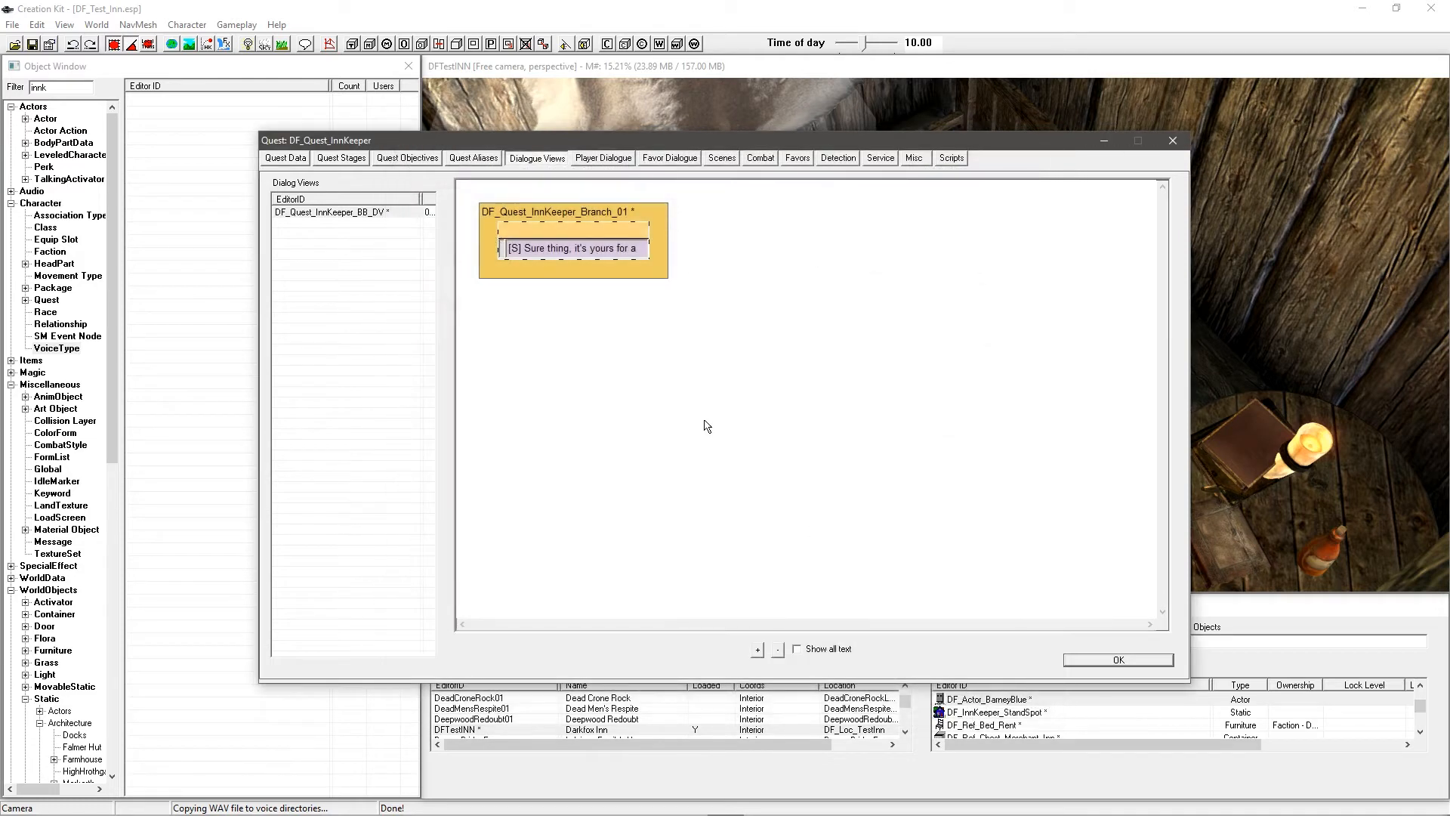
# Step: Add a new info to the room-rental topic with the response text "What does this look like, the Temple of Mara? No gold, no bed."
pyautogui.doubleClick(560, 235)
pyautogui.moveTo(595, 163); pyautogui.dragTo(382, 235)
pyautogui.rightClick(339, 372)
pyautogui.click(307, 364)
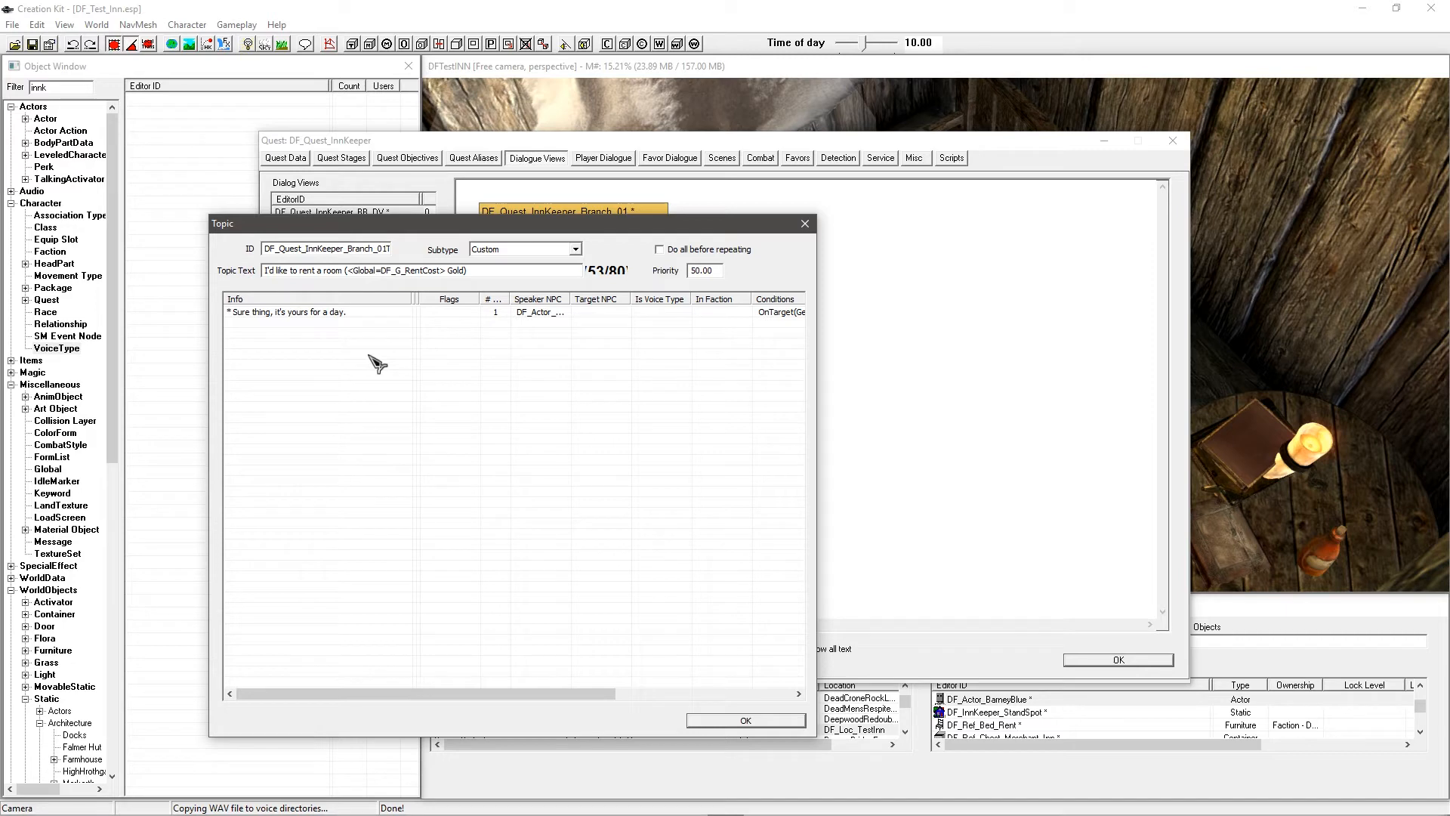
pyautogui.rightClick(443, 380)
pyautogui.click(491, 390)
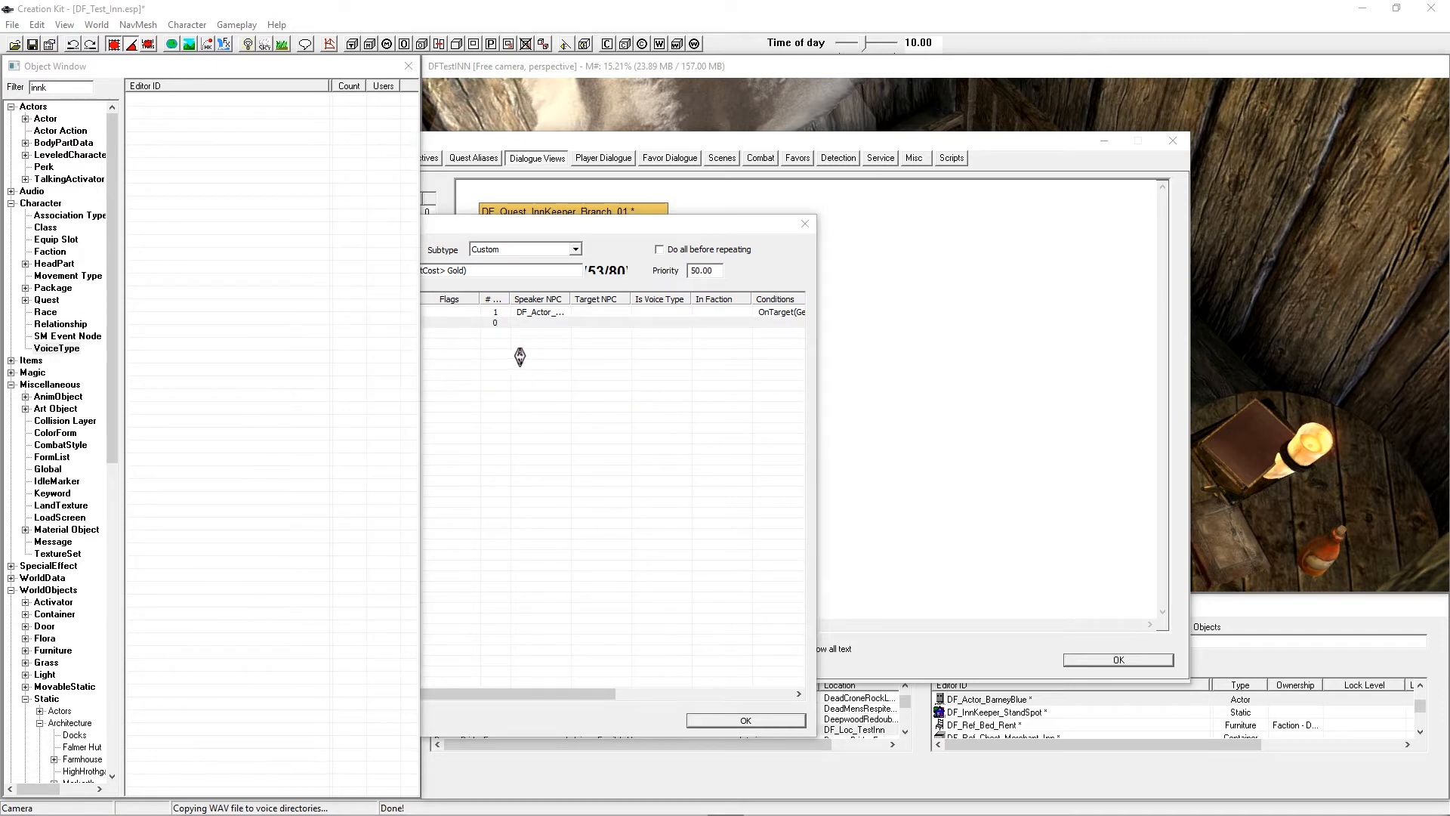
pyautogui.moveTo(457, 189); pyautogui.dragTo(886, 174)
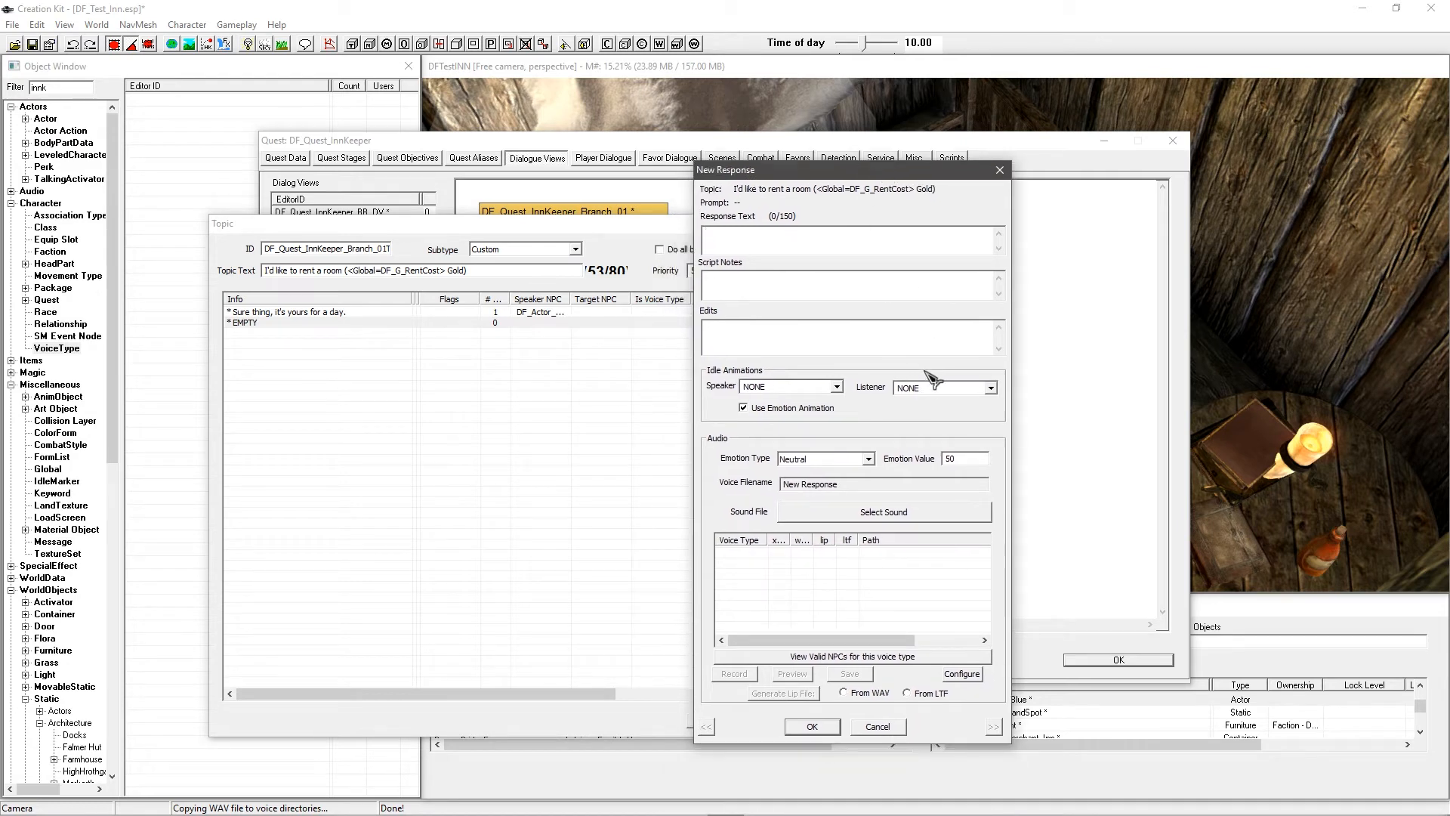
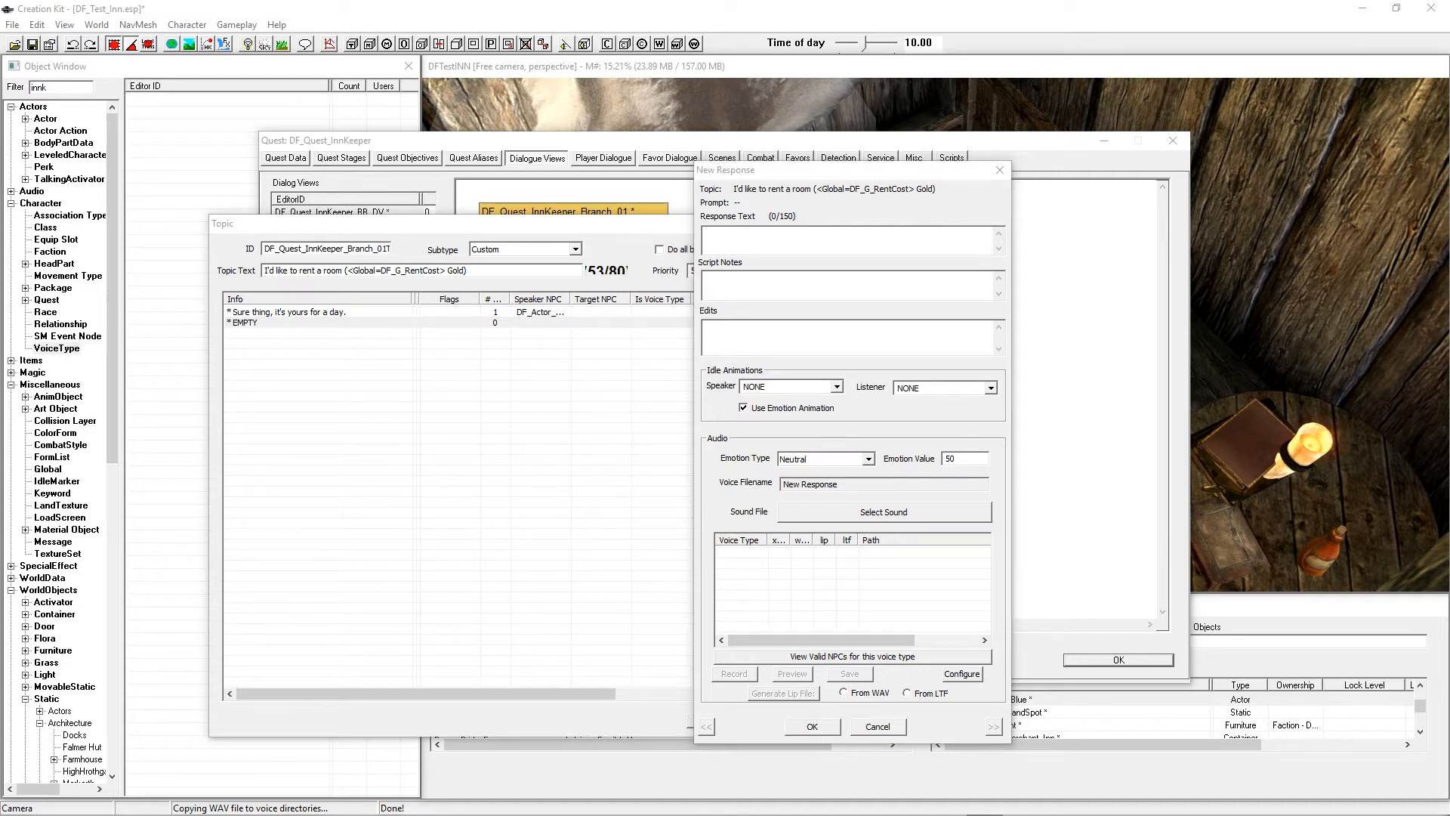
pyautogui.click(910, 235)
pyautogui.write('What does this look like, the Temple of Mara? No gold, no bed.')
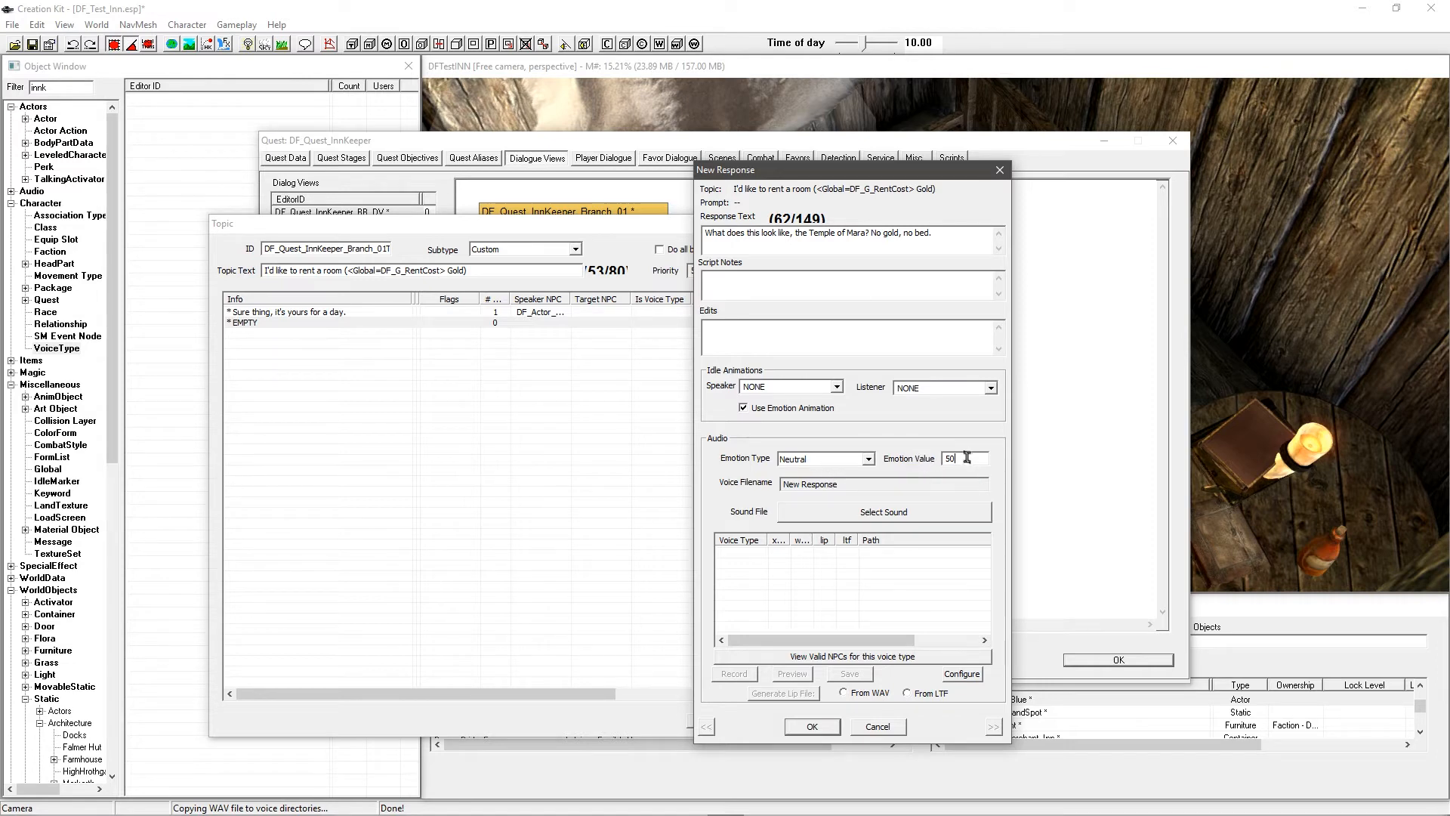
# Step: Set the new response's emotion type to Disgust and accept the response
pyautogui.click(831, 463)
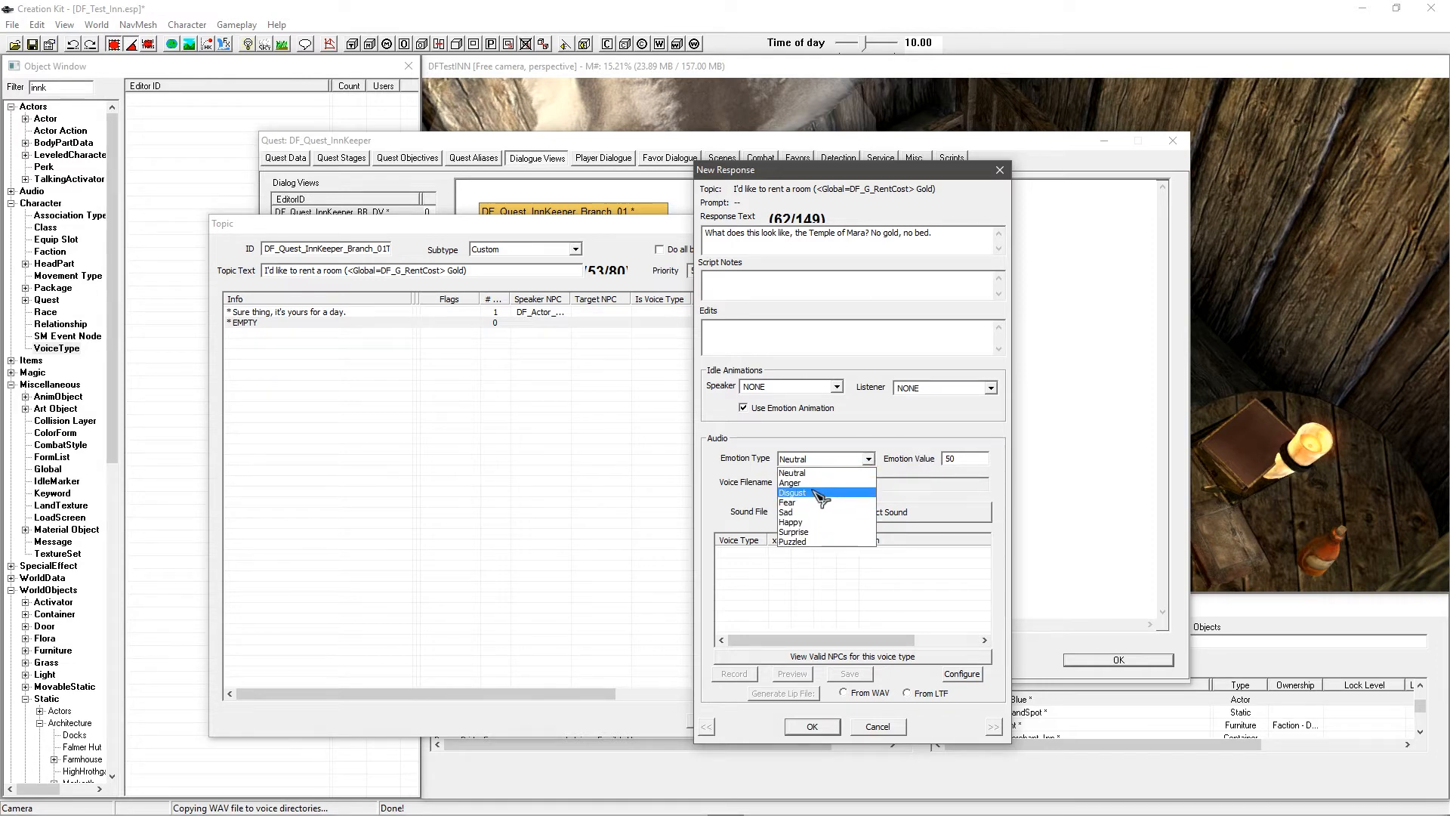
pyautogui.click(819, 493)
pyautogui.click(958, 462)
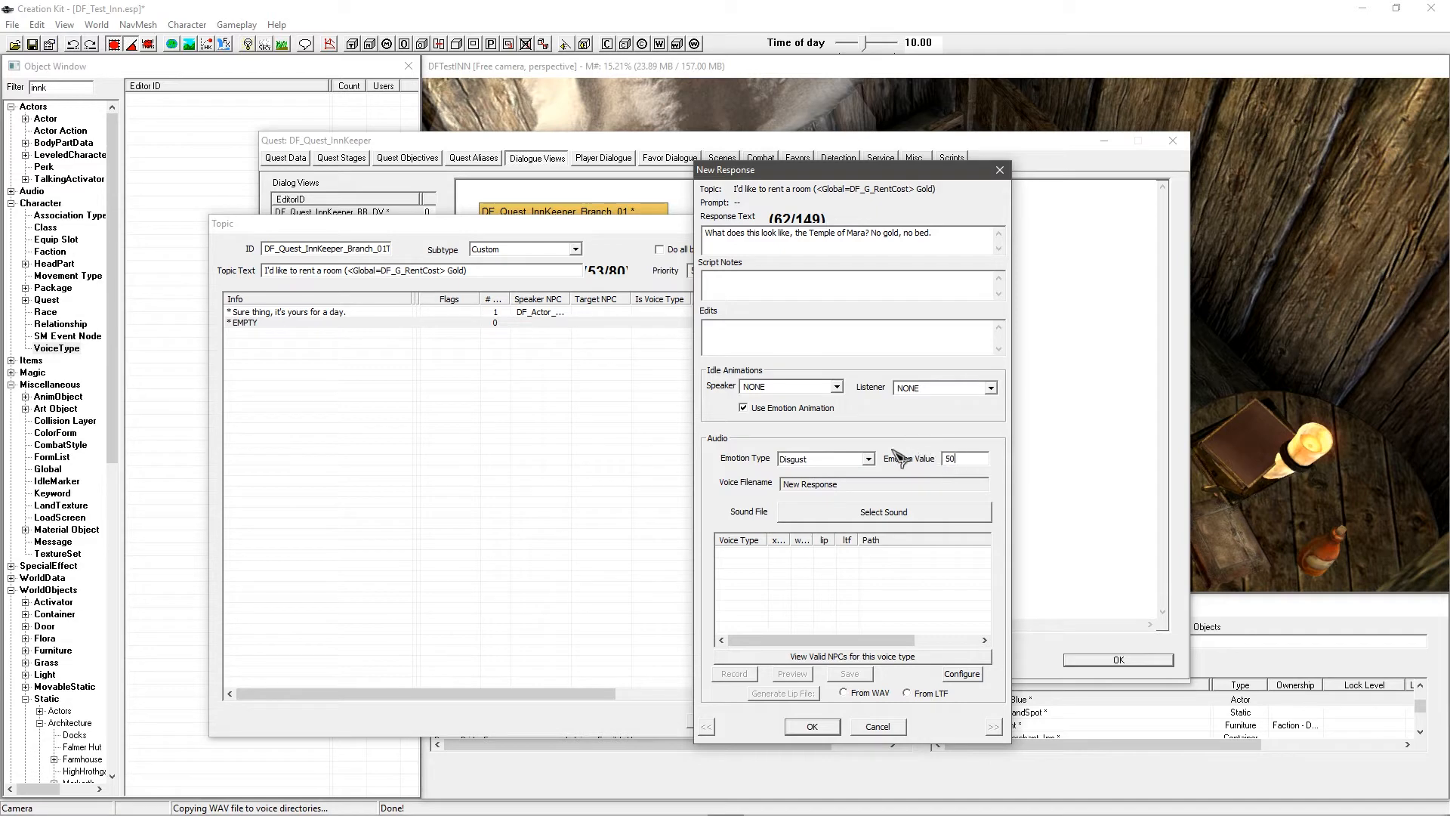
pyautogui.click(787, 387)
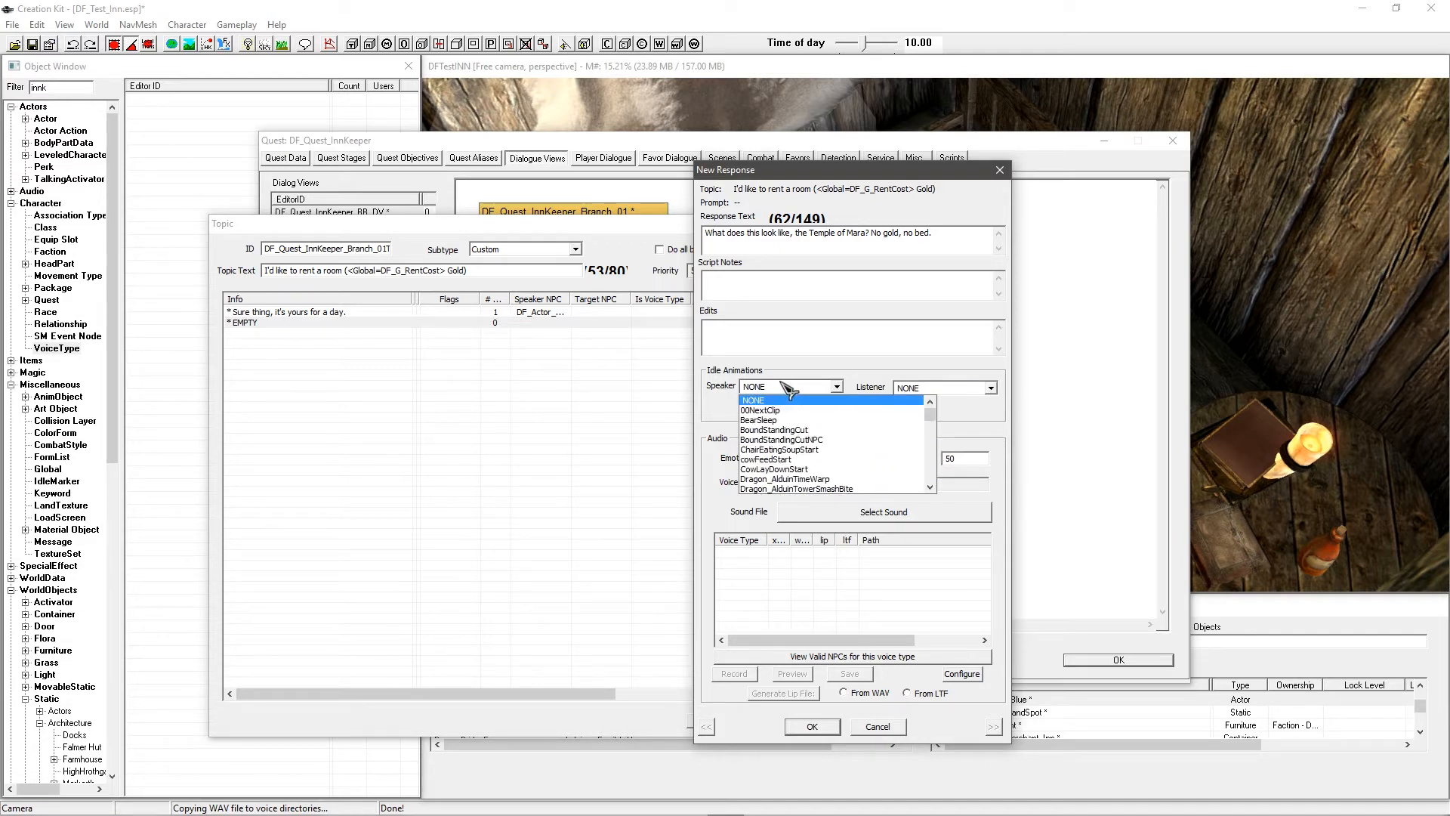
pyautogui.click(787, 388)
pyautogui.click(766, 289)
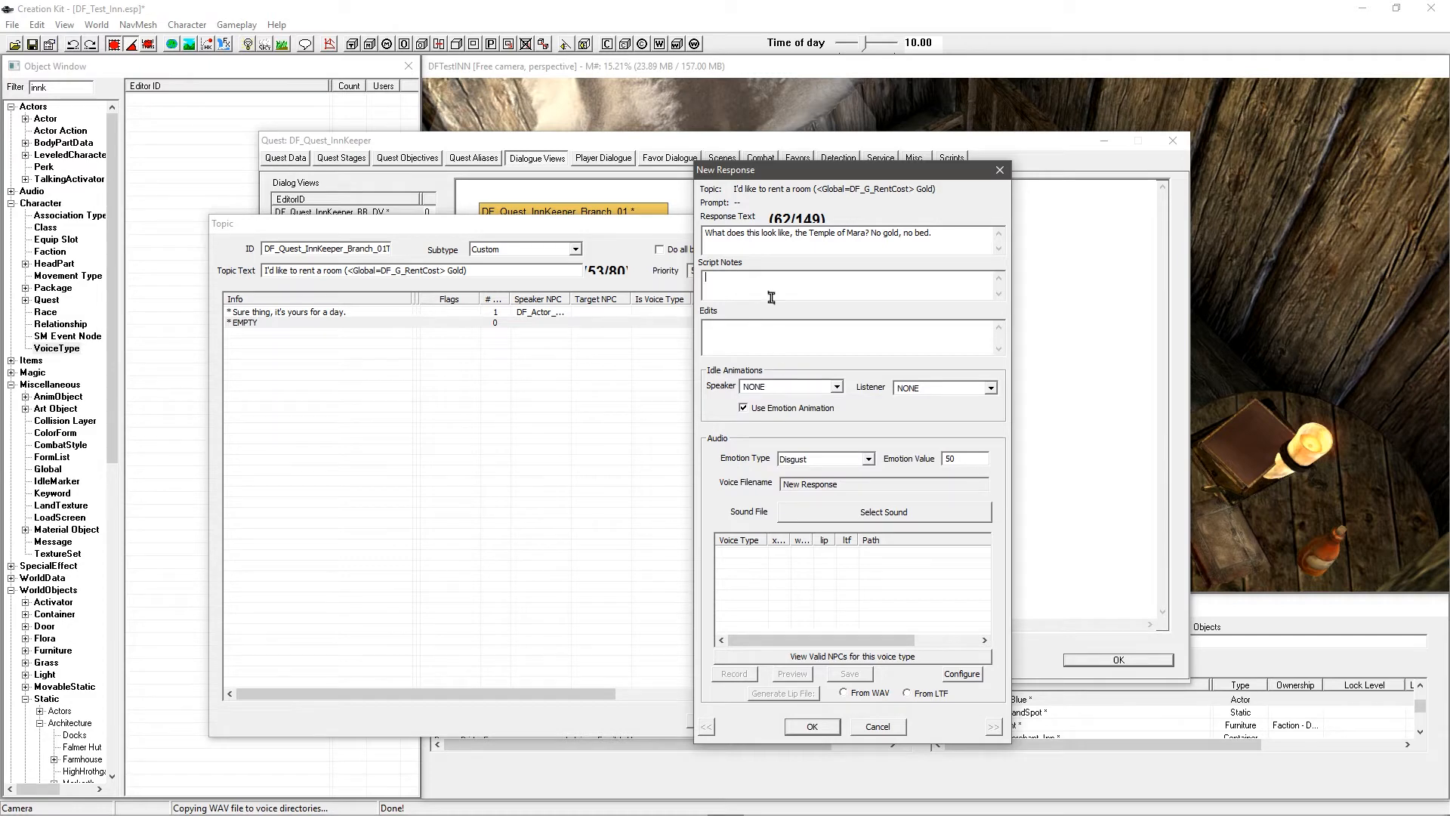
pyautogui.click(822, 726)
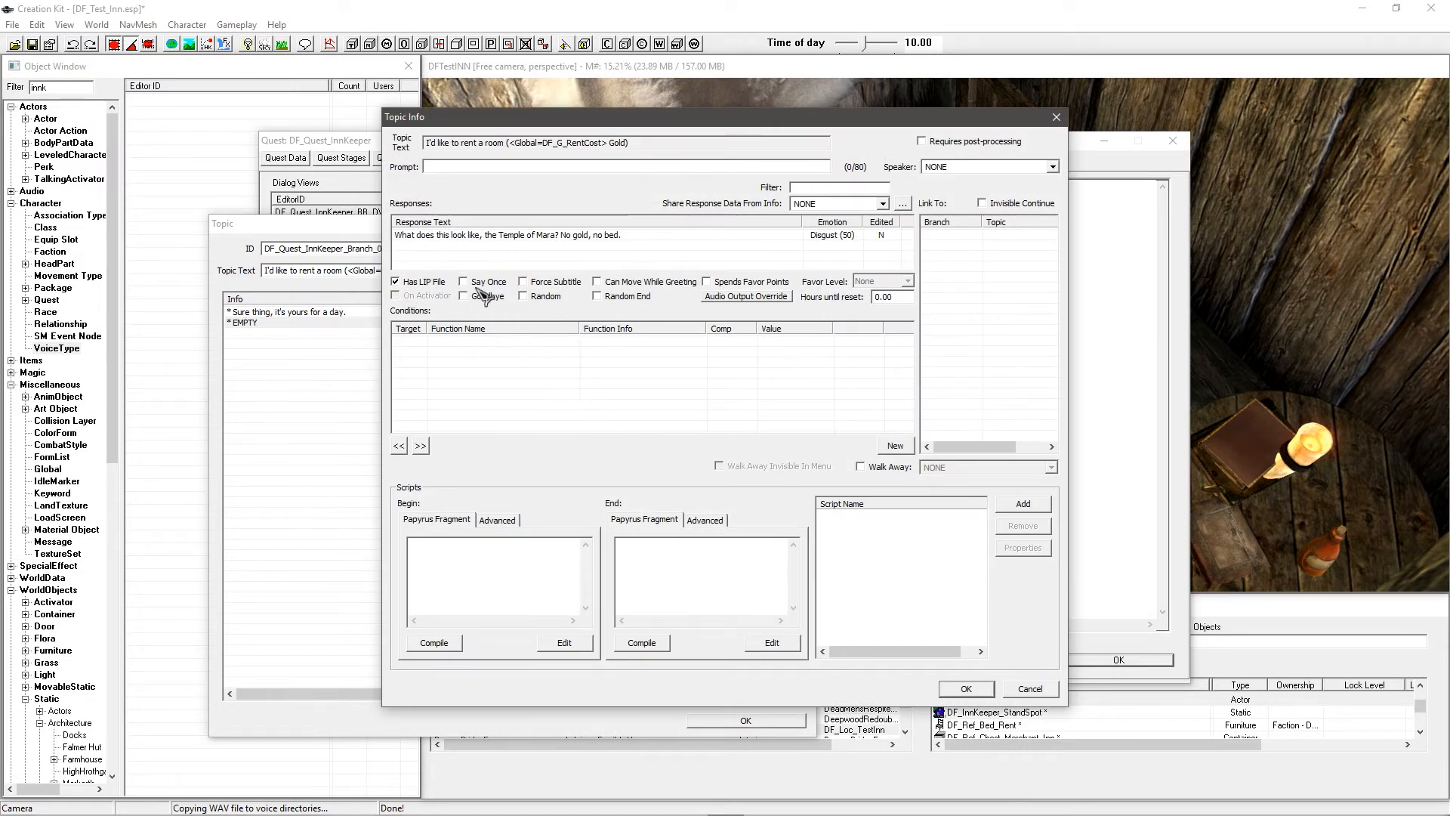
# Step: Add a GetIsID condition for actor DF_Actor_BarneyBlue equal to 1 on the Temple of Mara topic info
pyautogui.rightClick(520, 365)
pyautogui.click(559, 375)
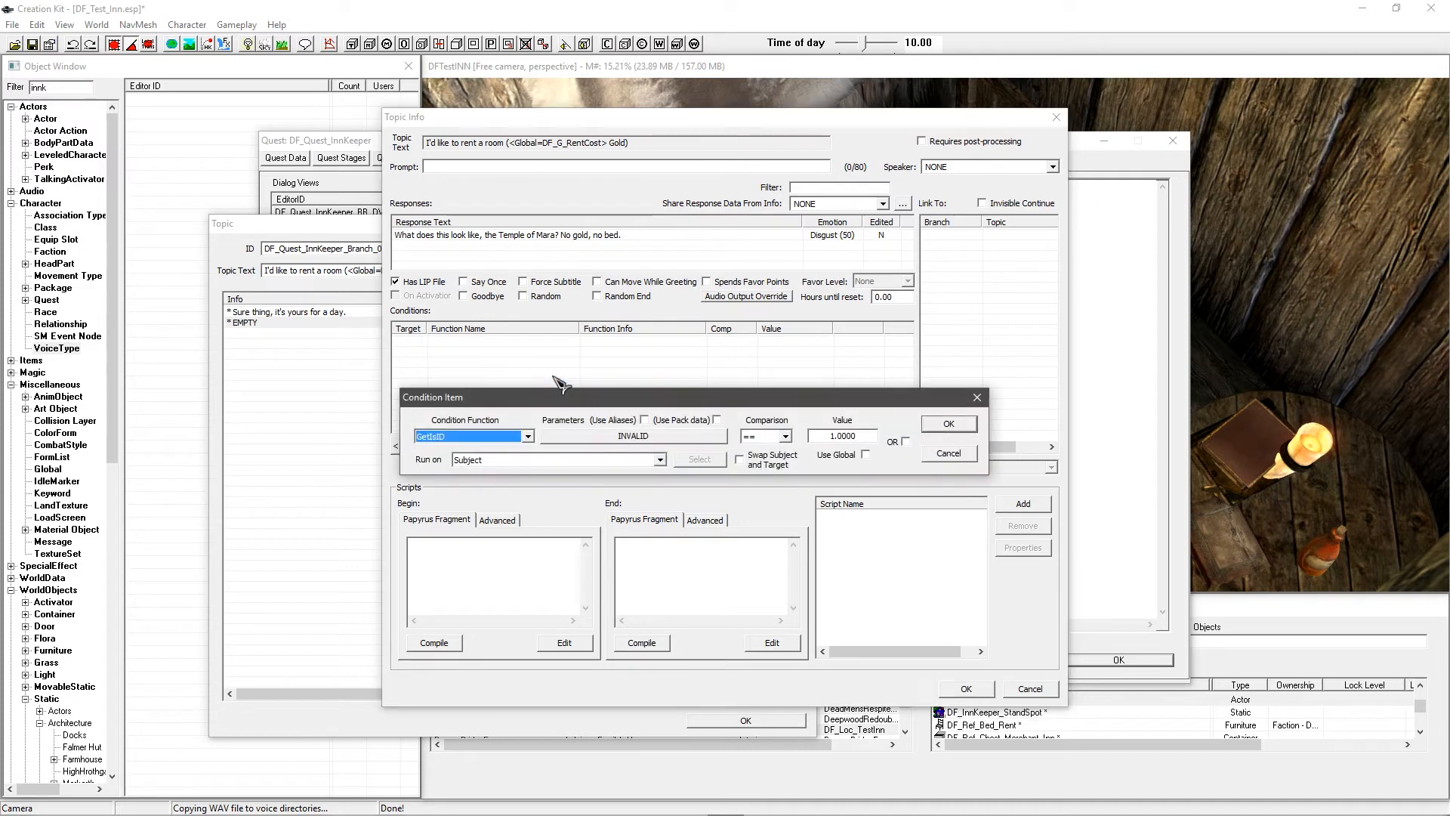
pyautogui.write('getisid')
pyautogui.click(589, 440)
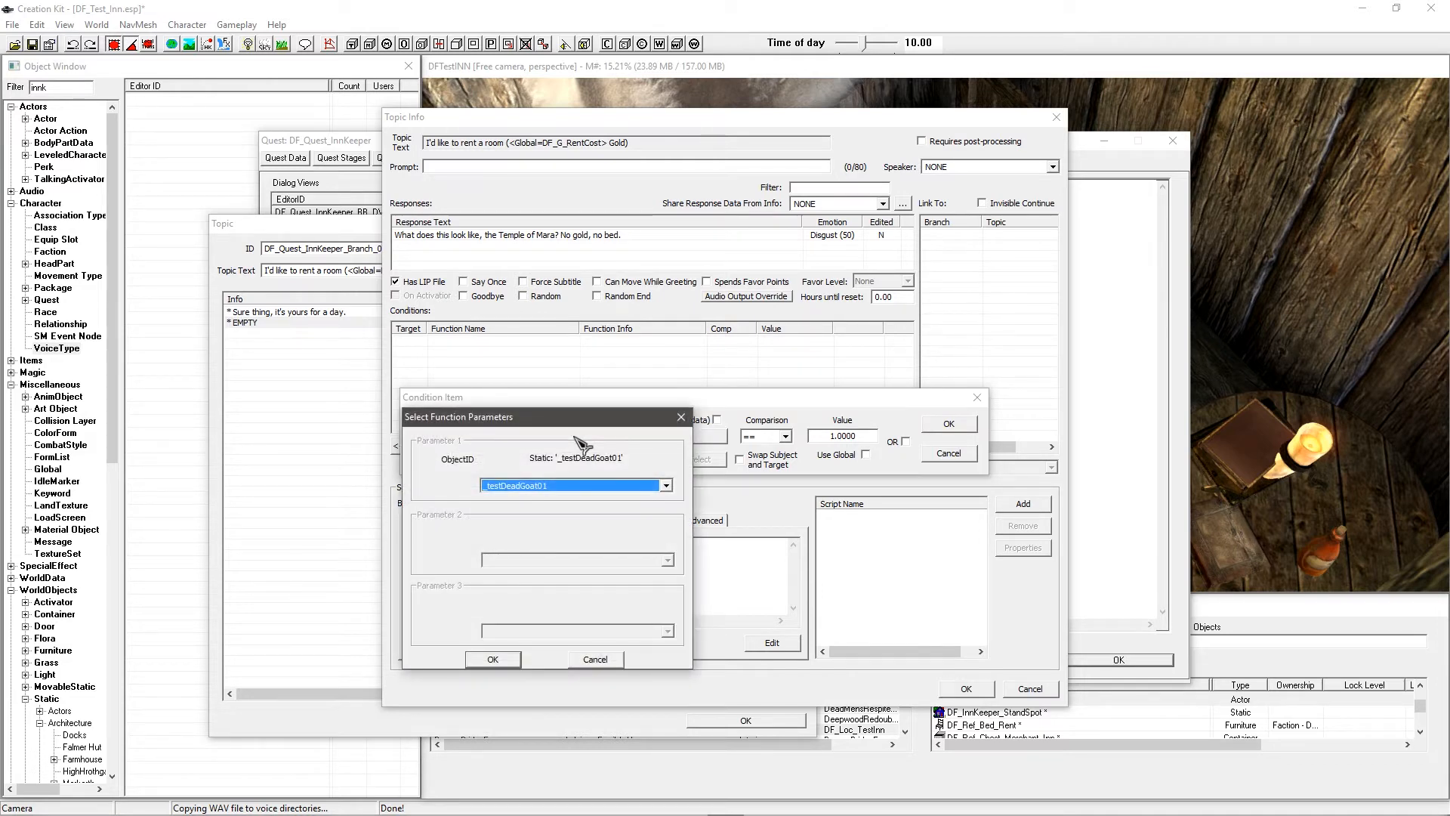
pyautogui.write('df')
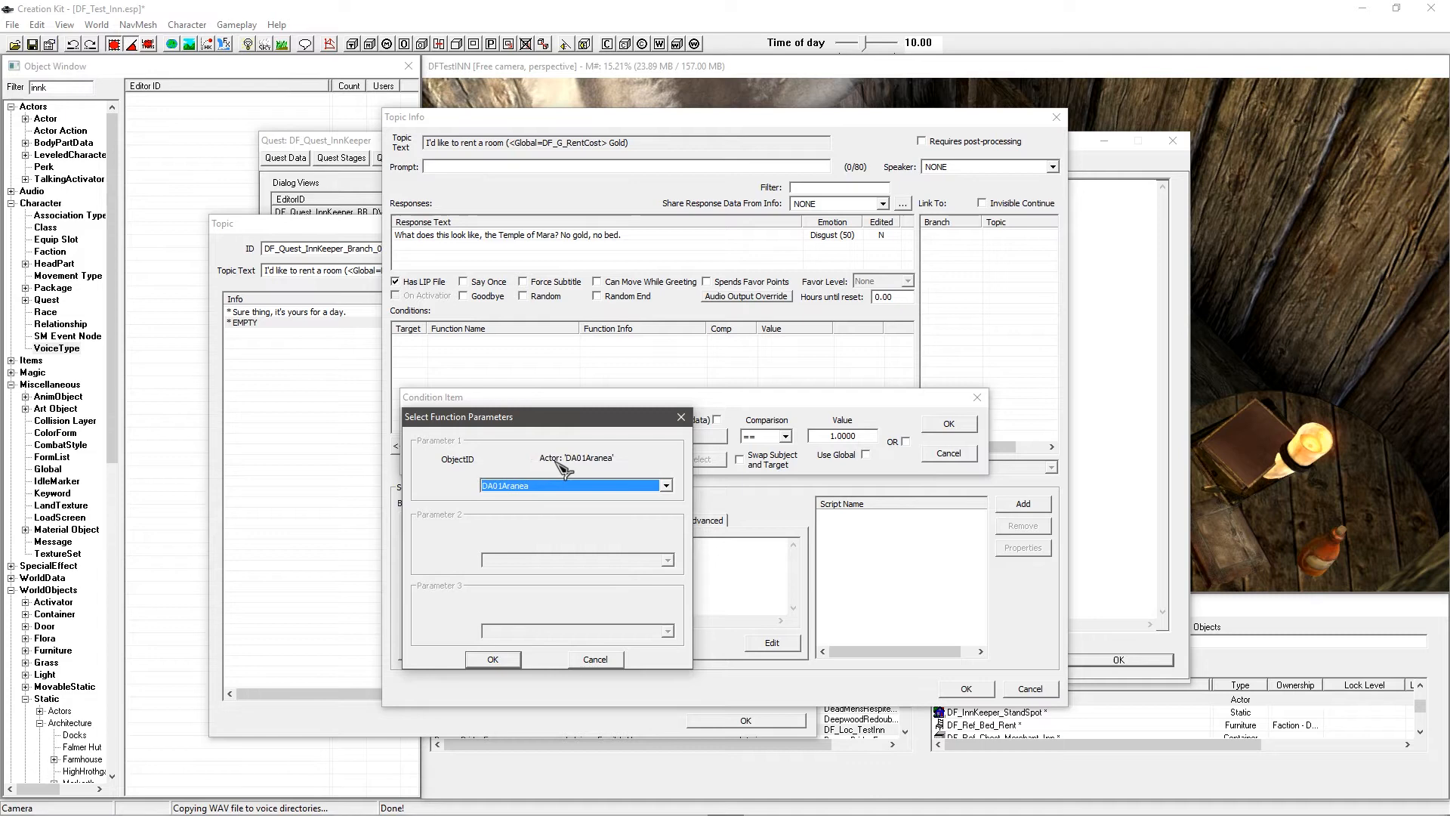
pyautogui.click(492, 658)
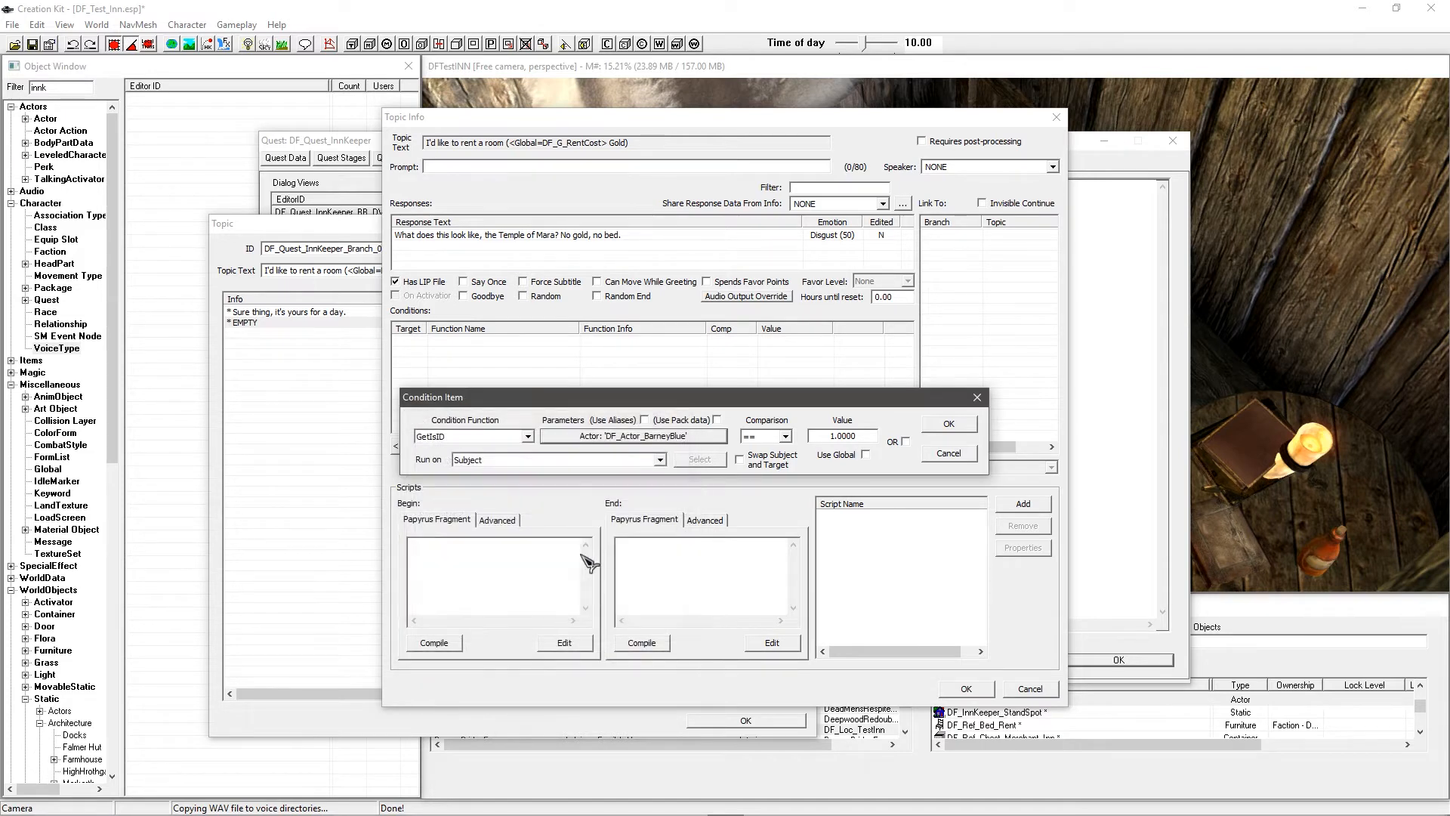
pyautogui.click(949, 424)
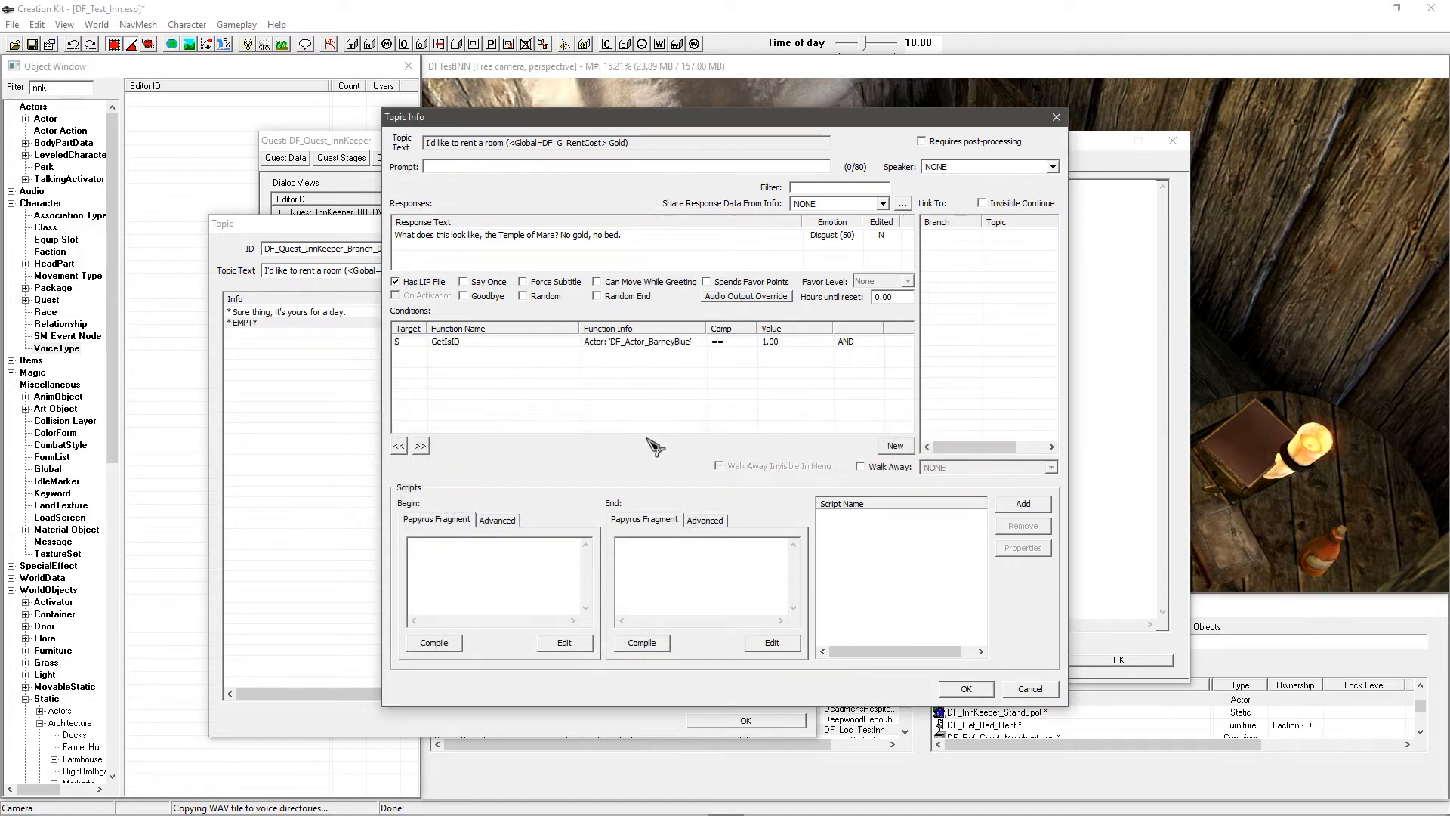
# Step: Add a GetActorValue condition requiring Variable09 to equal 1
pyautogui.rightClick(631, 386)
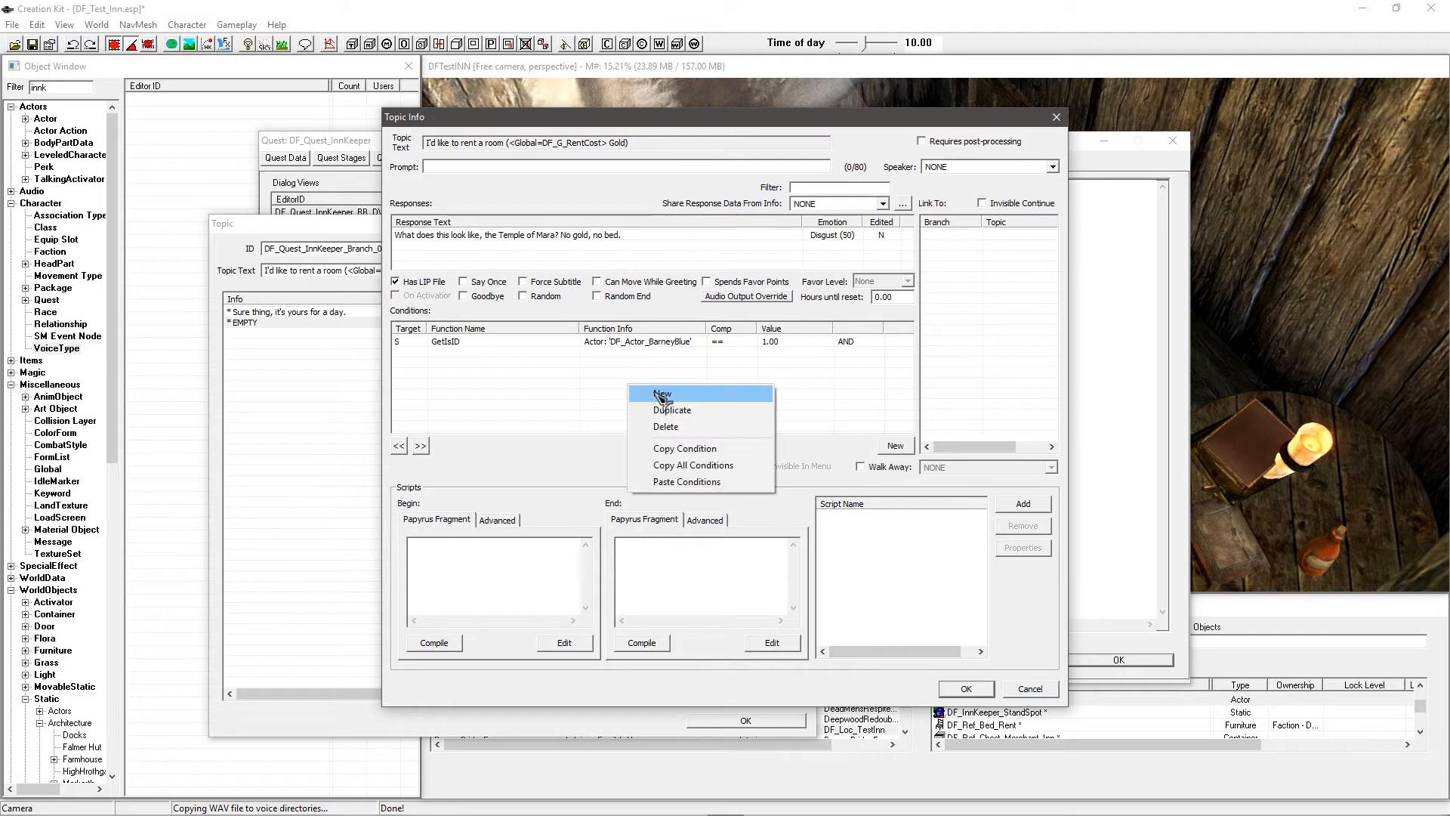
pyautogui.click(654, 393)
pyautogui.write('getactorv')
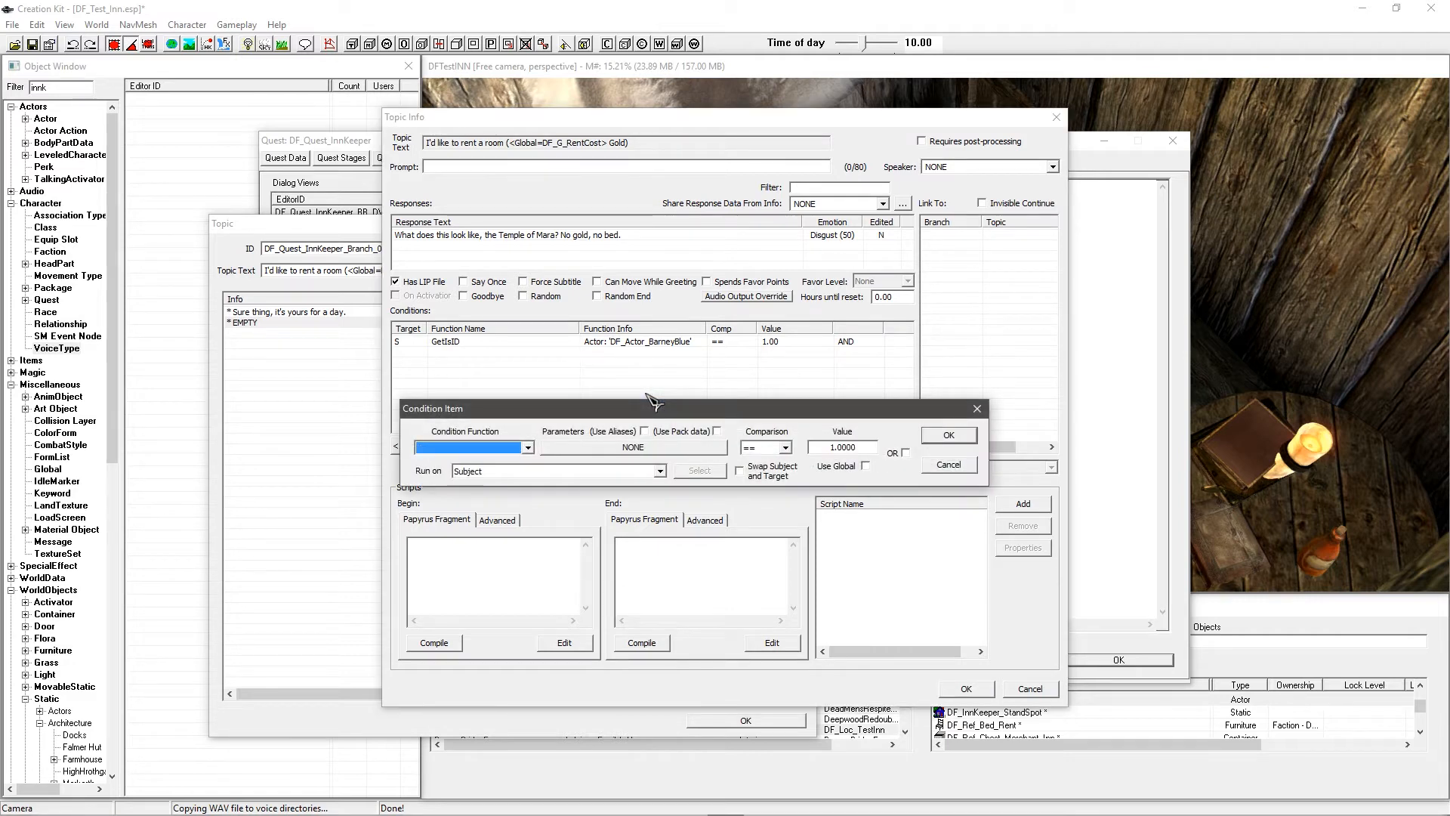
pyautogui.click(578, 447)
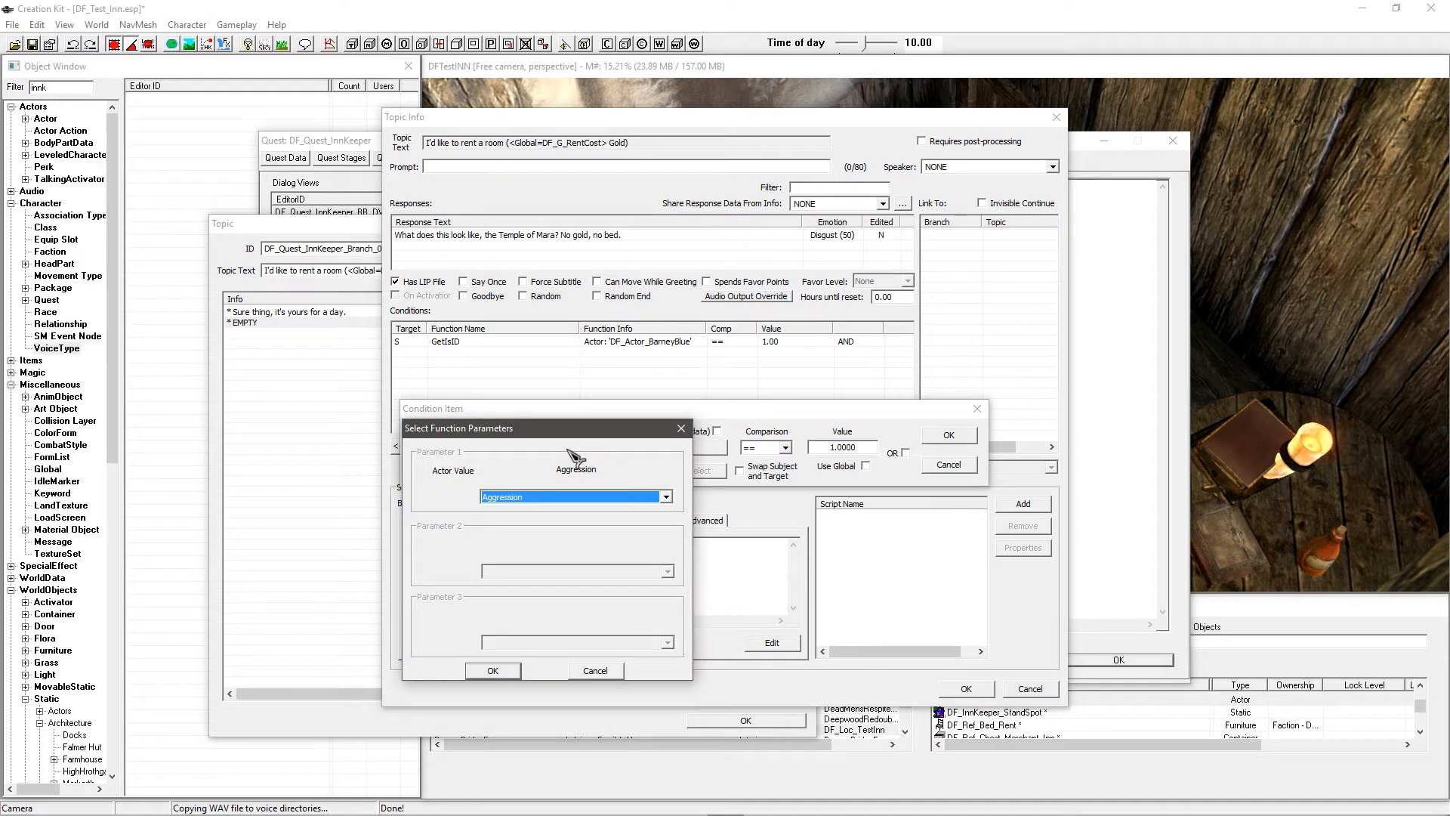
pyautogui.press('v')
pyautogui.click(505, 497)
pyautogui.click(557, 594)
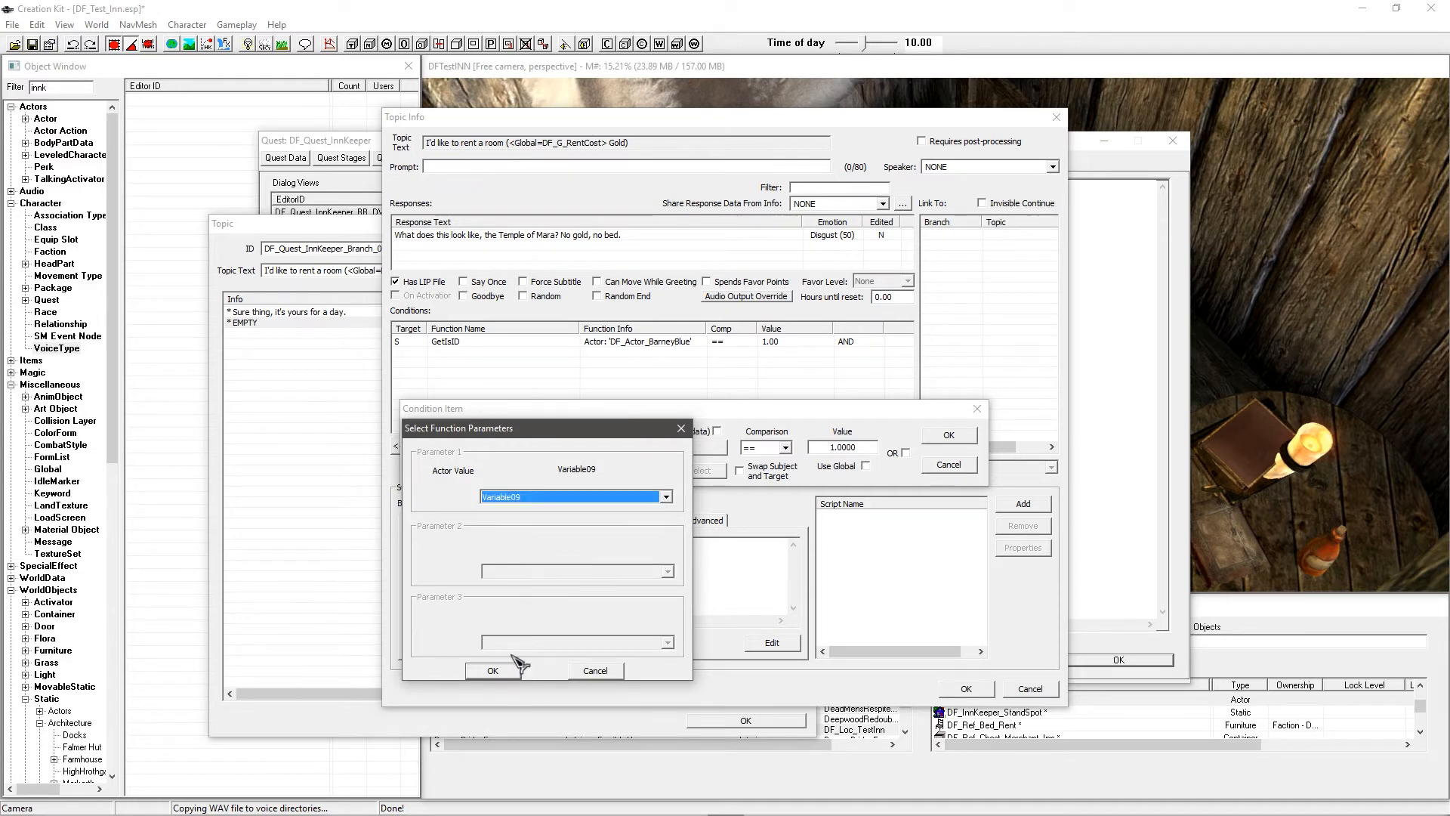
pyautogui.click(493, 670)
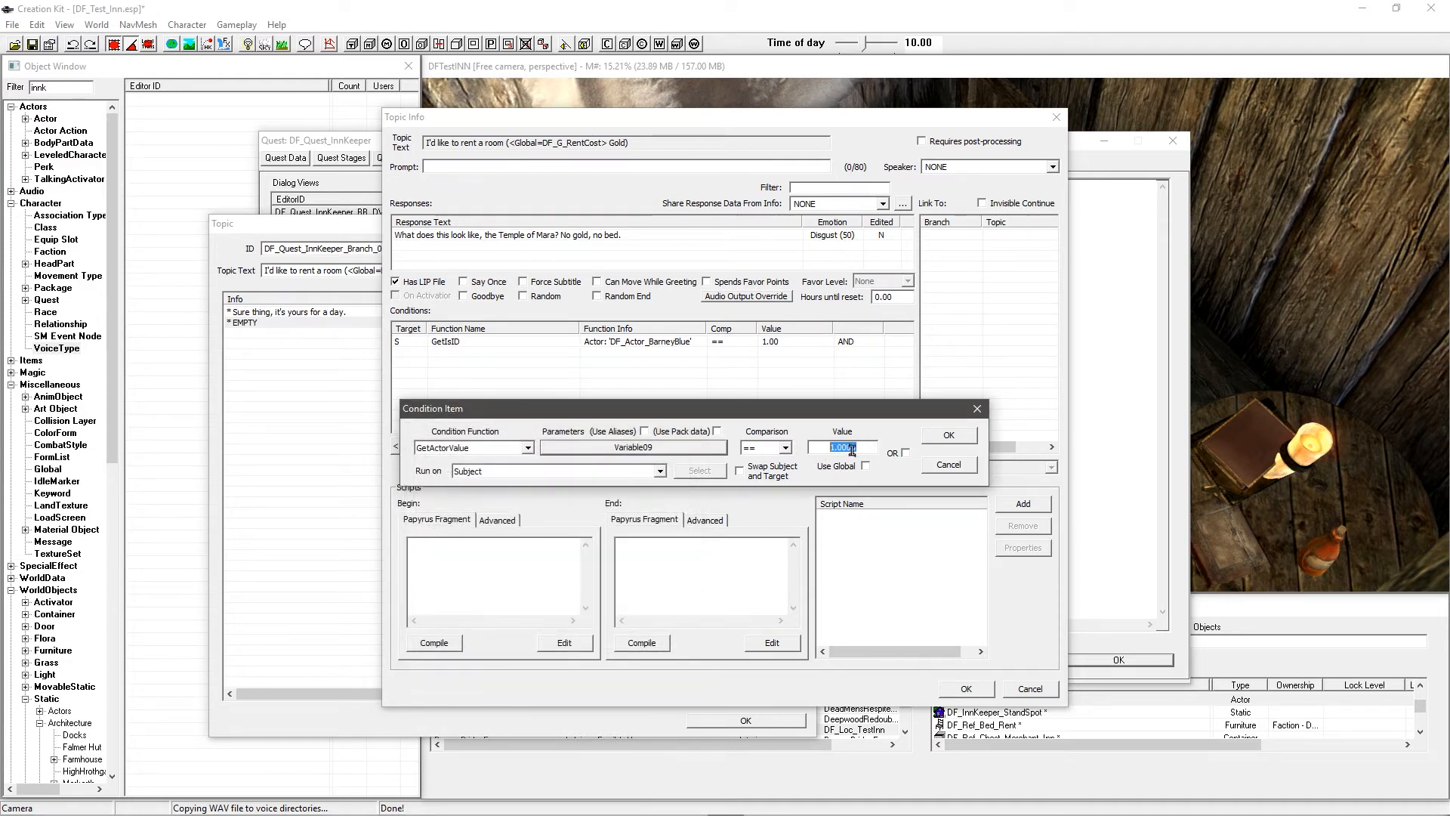
pyautogui.click(950, 437)
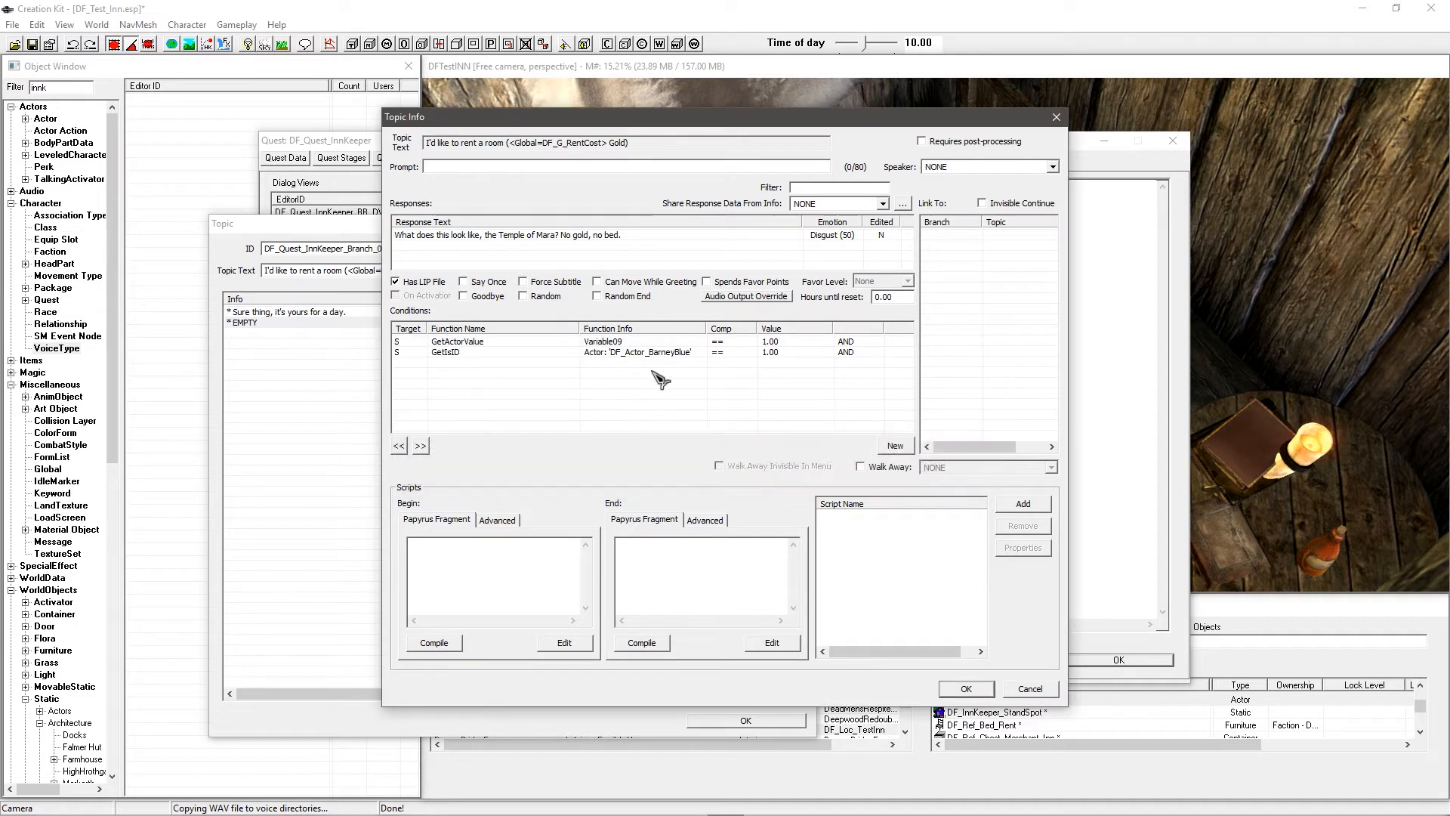
# Step: Create a GetItemCount condition with Gold001 as its item parameter
pyautogui.rightClick(608, 376)
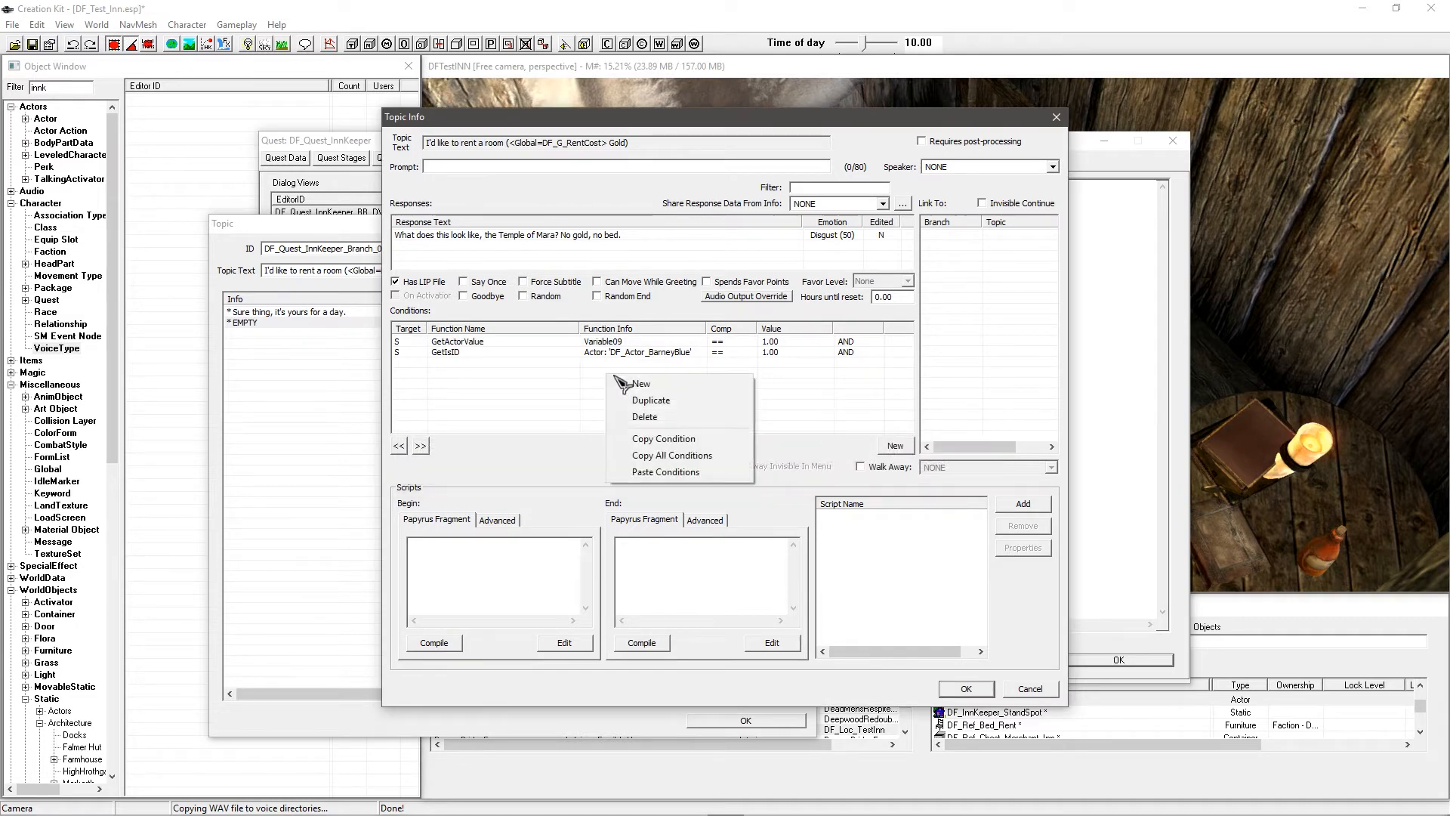
pyautogui.click(631, 381)
pyautogui.press('Down')
pyautogui.press('Down')
pyautogui.press('Down')
pyautogui.press('Down')
pyautogui.press('Down')
pyautogui.press('Down')
pyautogui.press('Down')
pyautogui.press('Down')
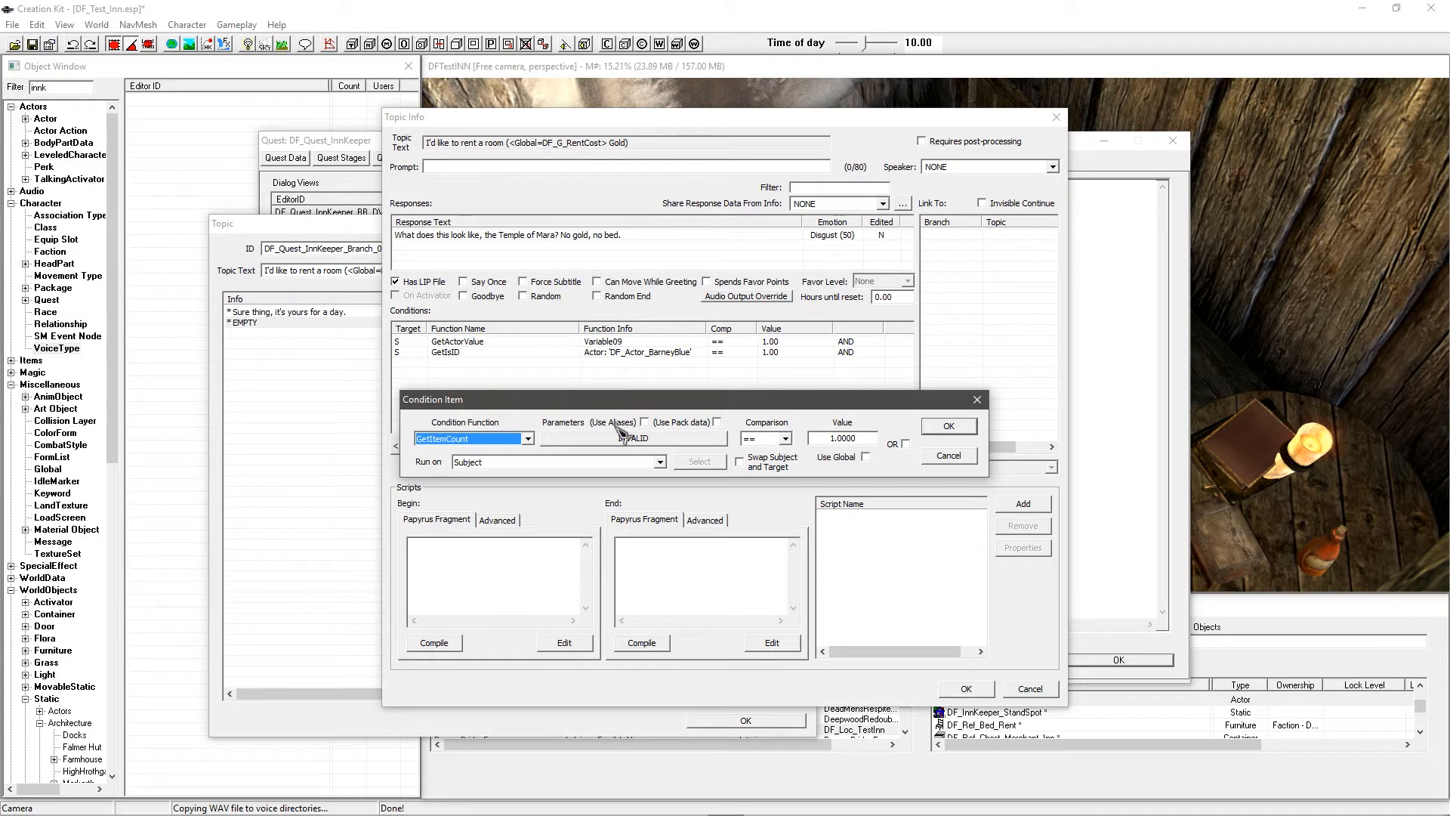
pyautogui.click(582, 441)
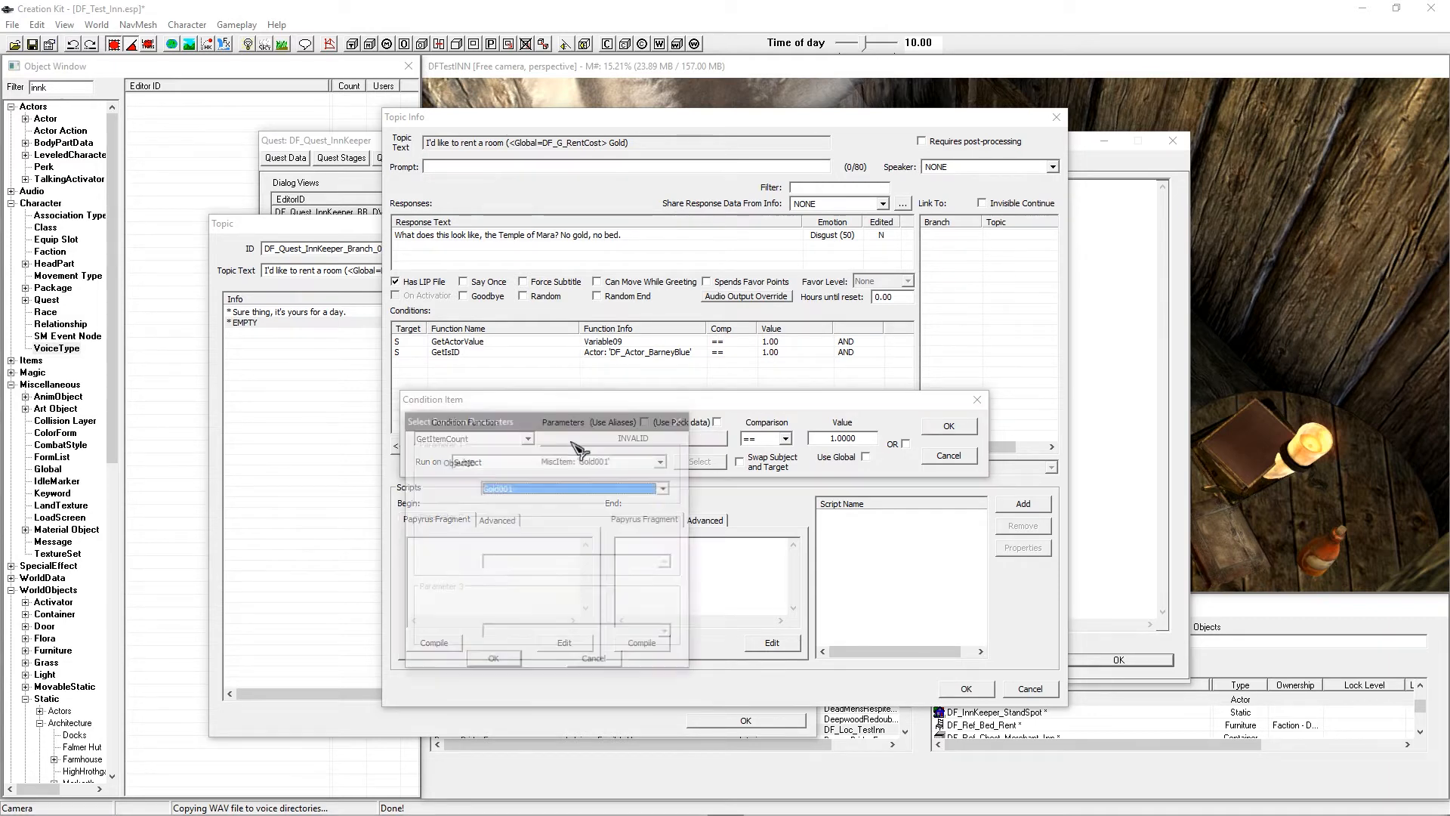
pyautogui.click(494, 663)
# Step: Make the gold count condition require less than the global DF_G_RentCost, run it on Target, and accept it
pyautogui.click(765, 438)
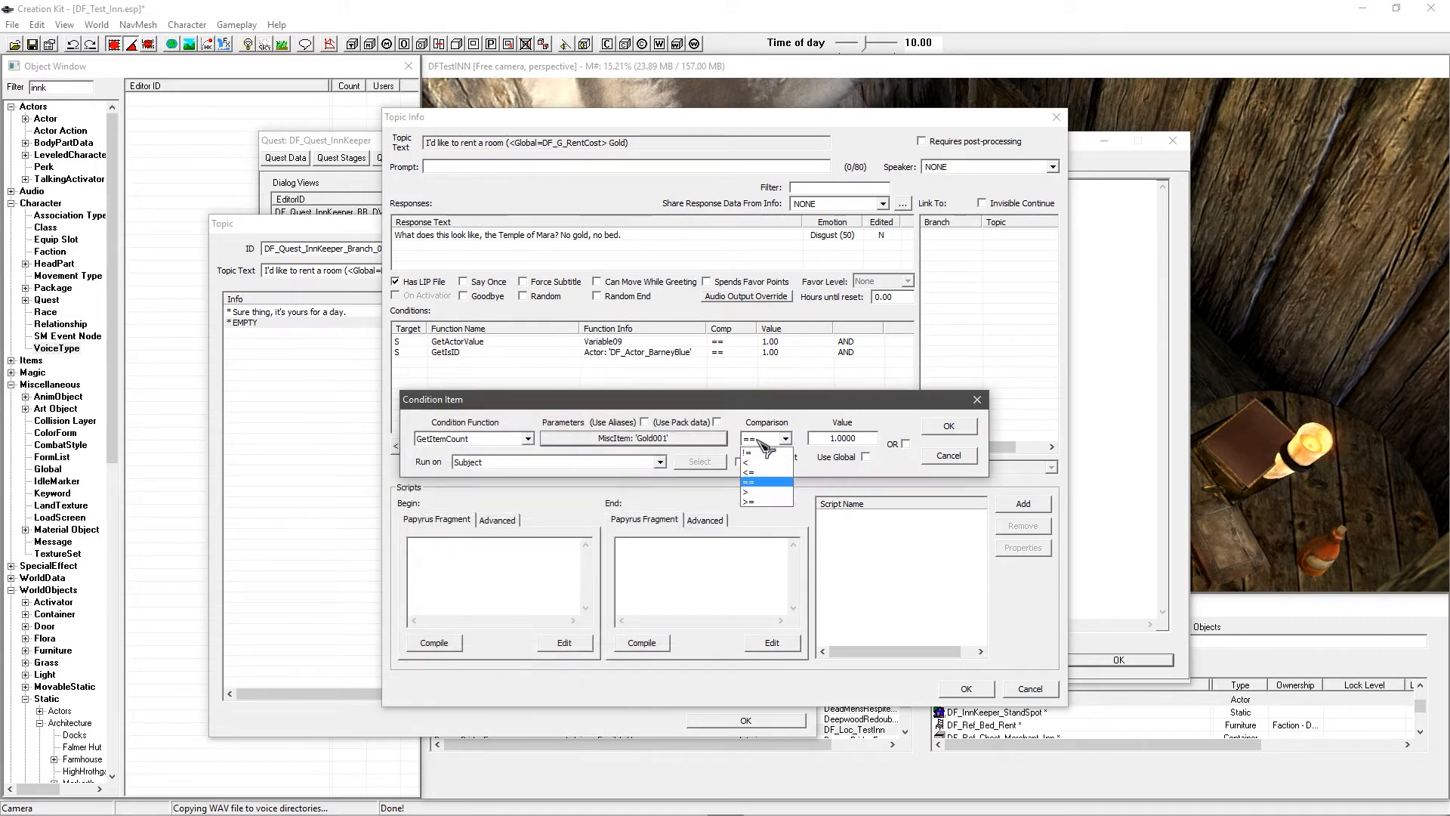
pyautogui.click(759, 487)
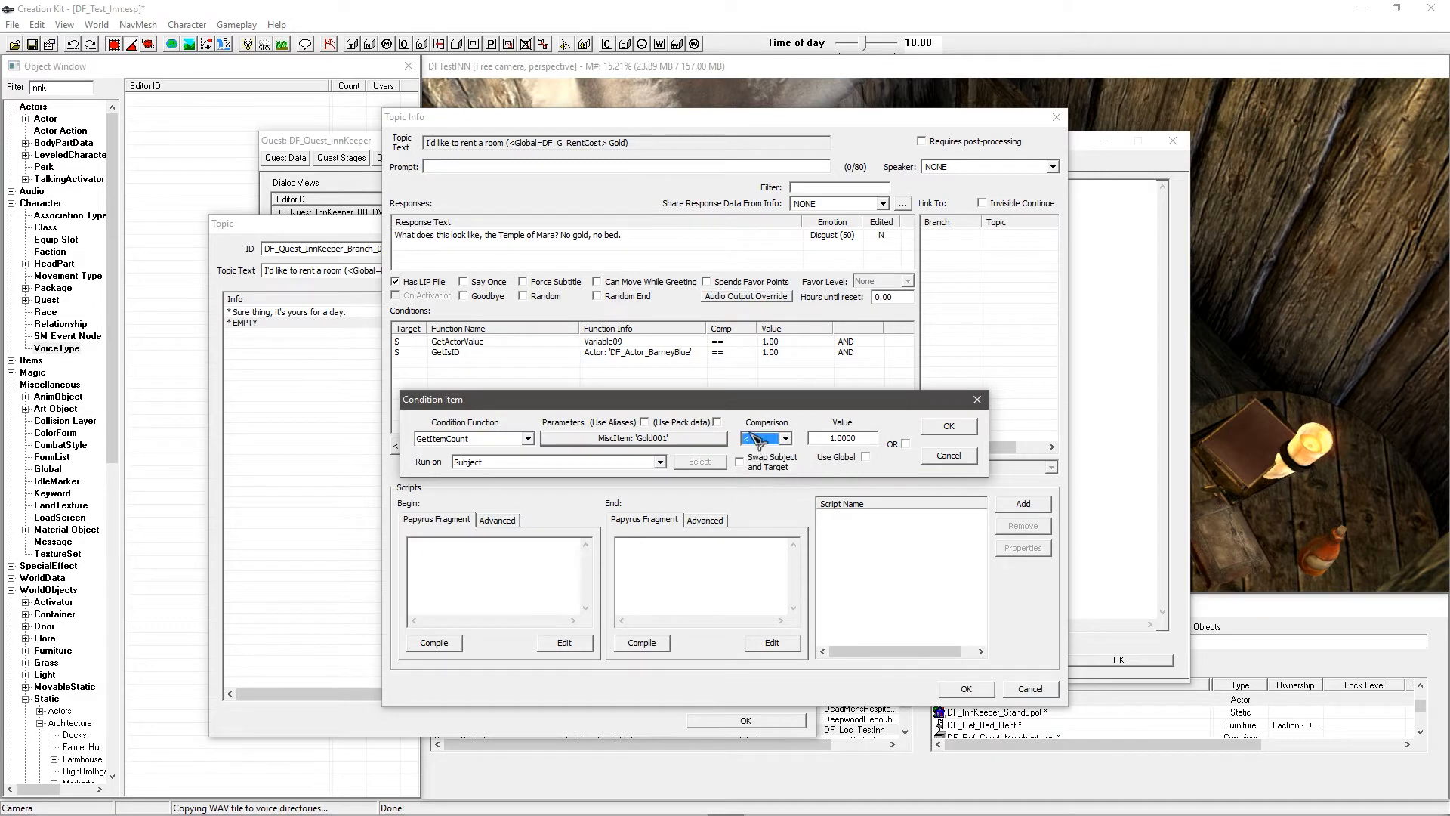
pyautogui.click(865, 456)
pyautogui.click(856, 438)
pyautogui.click(860, 441)
pyautogui.write('df')
pyautogui.click(854, 439)
pyautogui.click(857, 440)
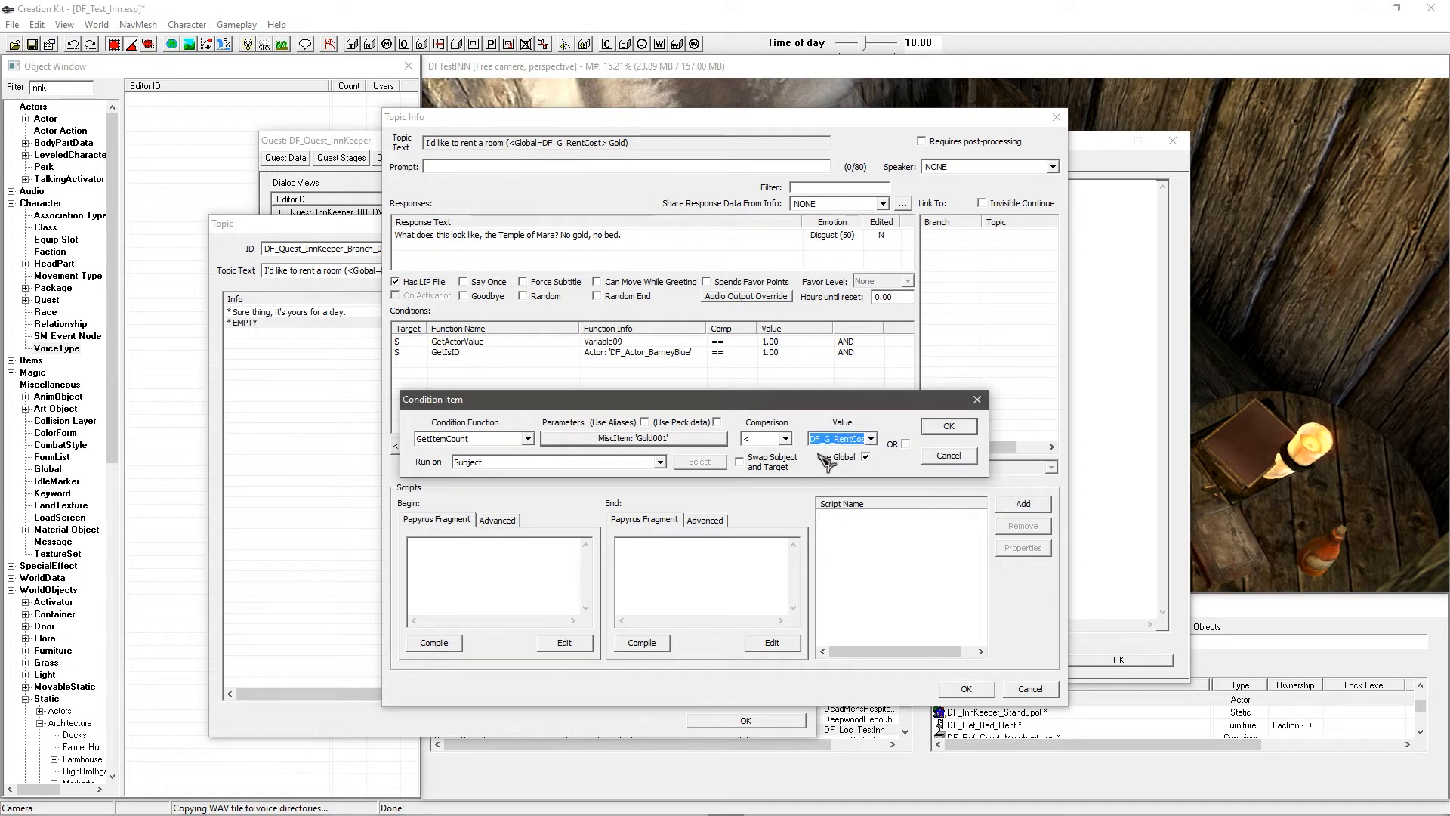
pyautogui.click(597, 462)
pyautogui.click(529, 484)
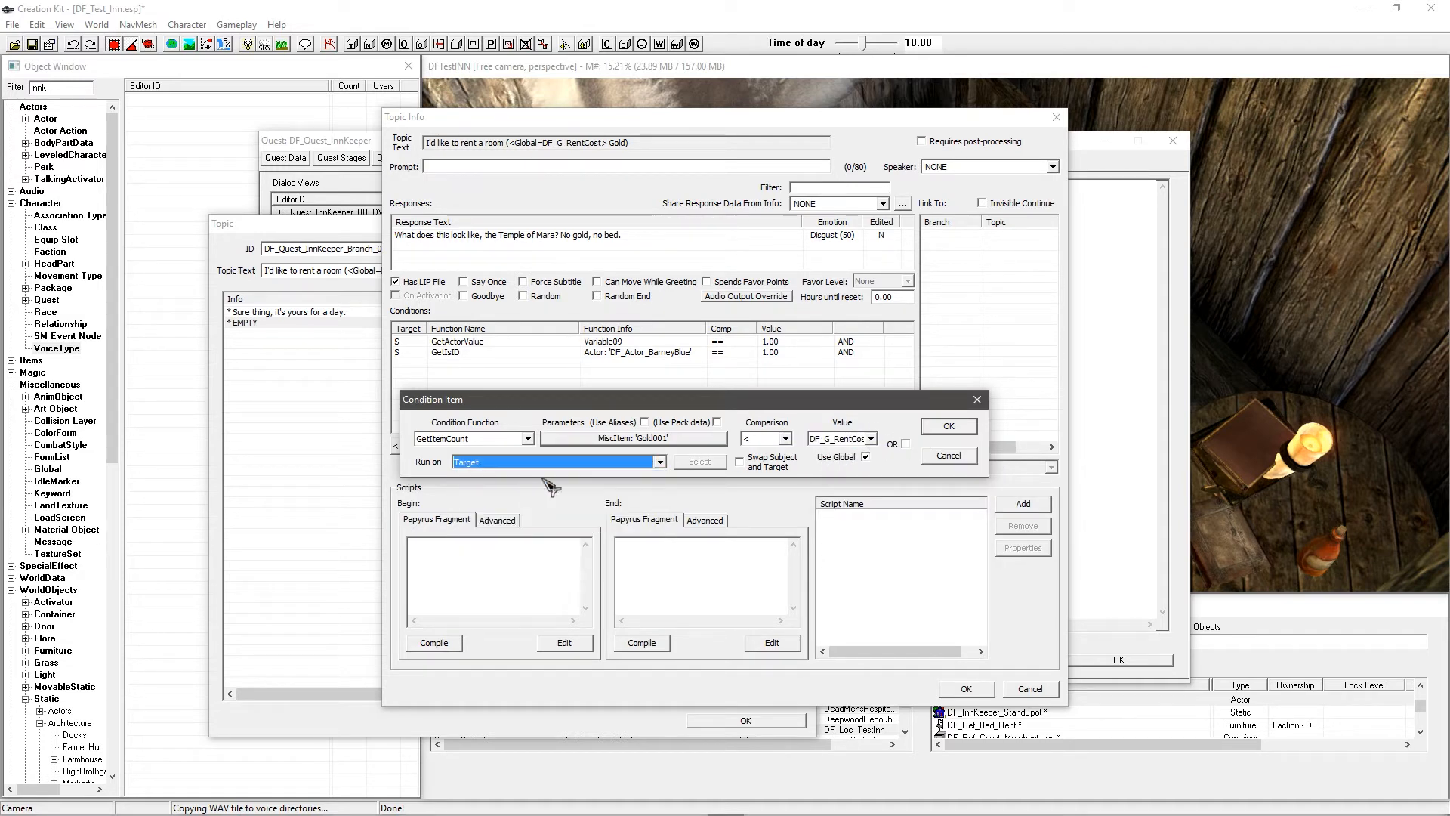
pyautogui.click(948, 426)
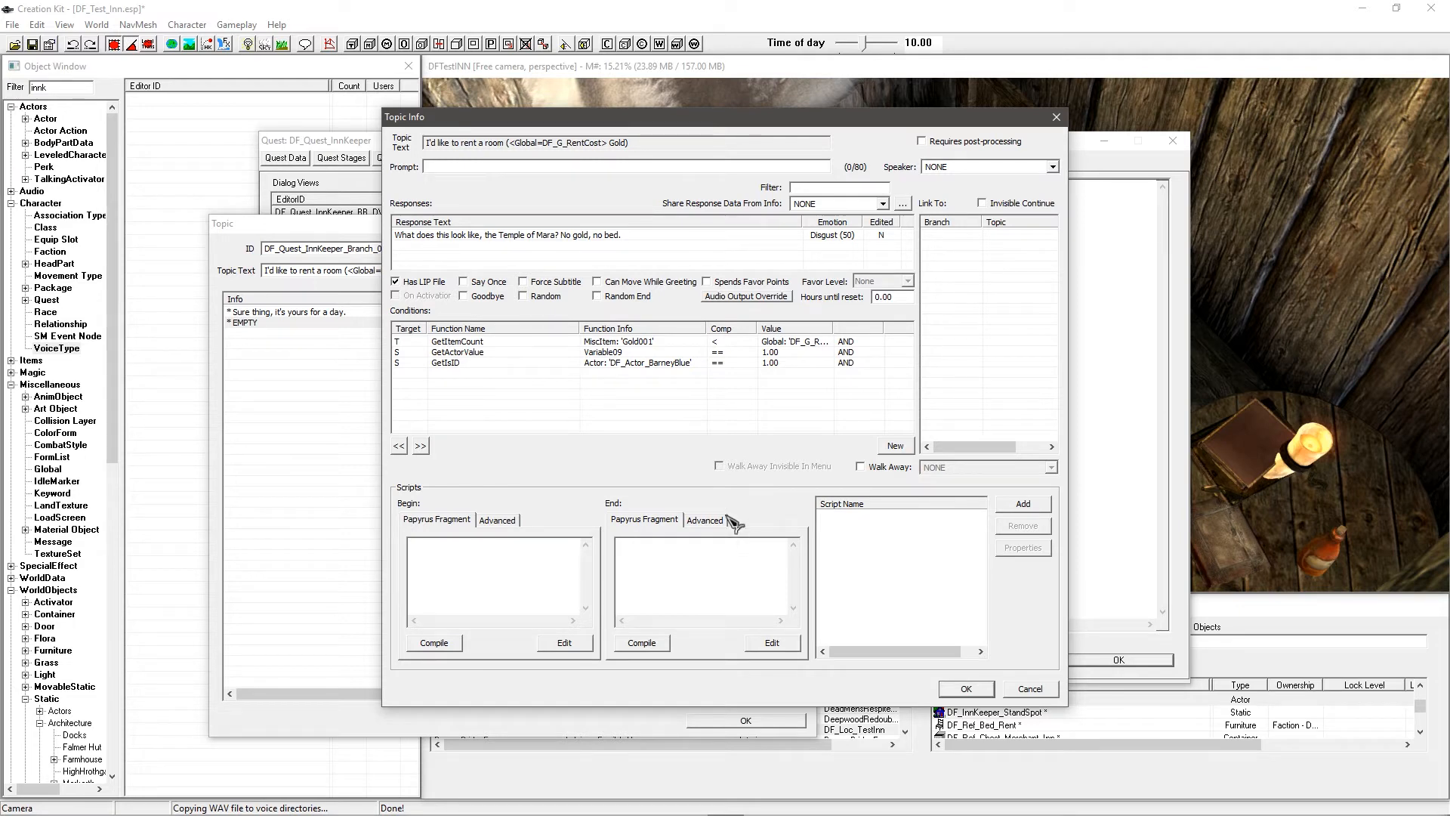
# Step: Go over the three conditions and the response text, and accept the topic info
pyautogui.click(602, 364)
pyautogui.click(603, 352)
pyautogui.click(604, 344)
pyautogui.click(604, 352)
pyautogui.click(609, 389)
pyautogui.click(465, 236)
pyautogui.click(966, 688)
# Step: Add another info to the topic with the response "Are you joking? You just rented a room from me." and accept it
pyautogui.rightClick(350, 375)
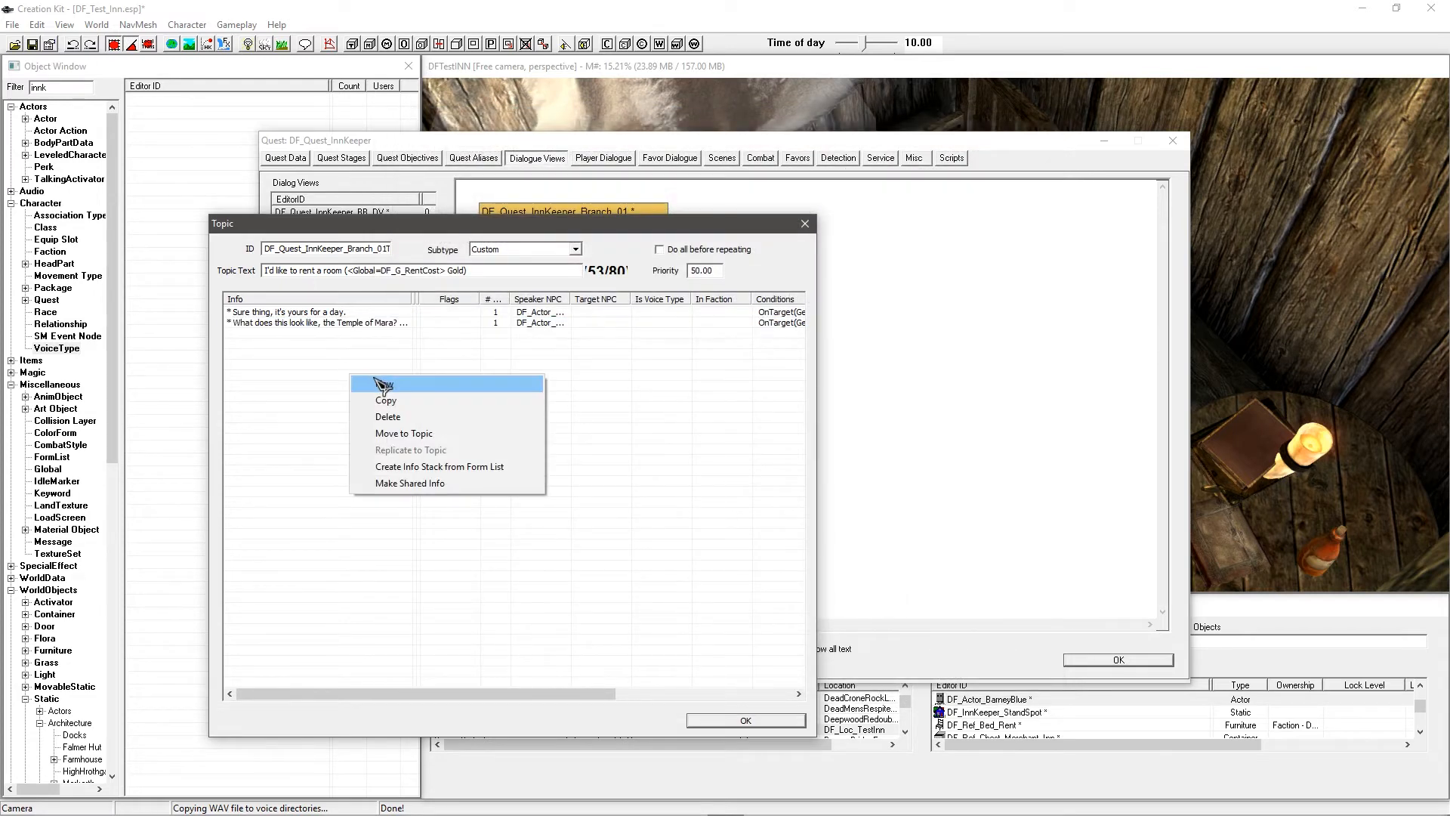
pyautogui.click(378, 383)
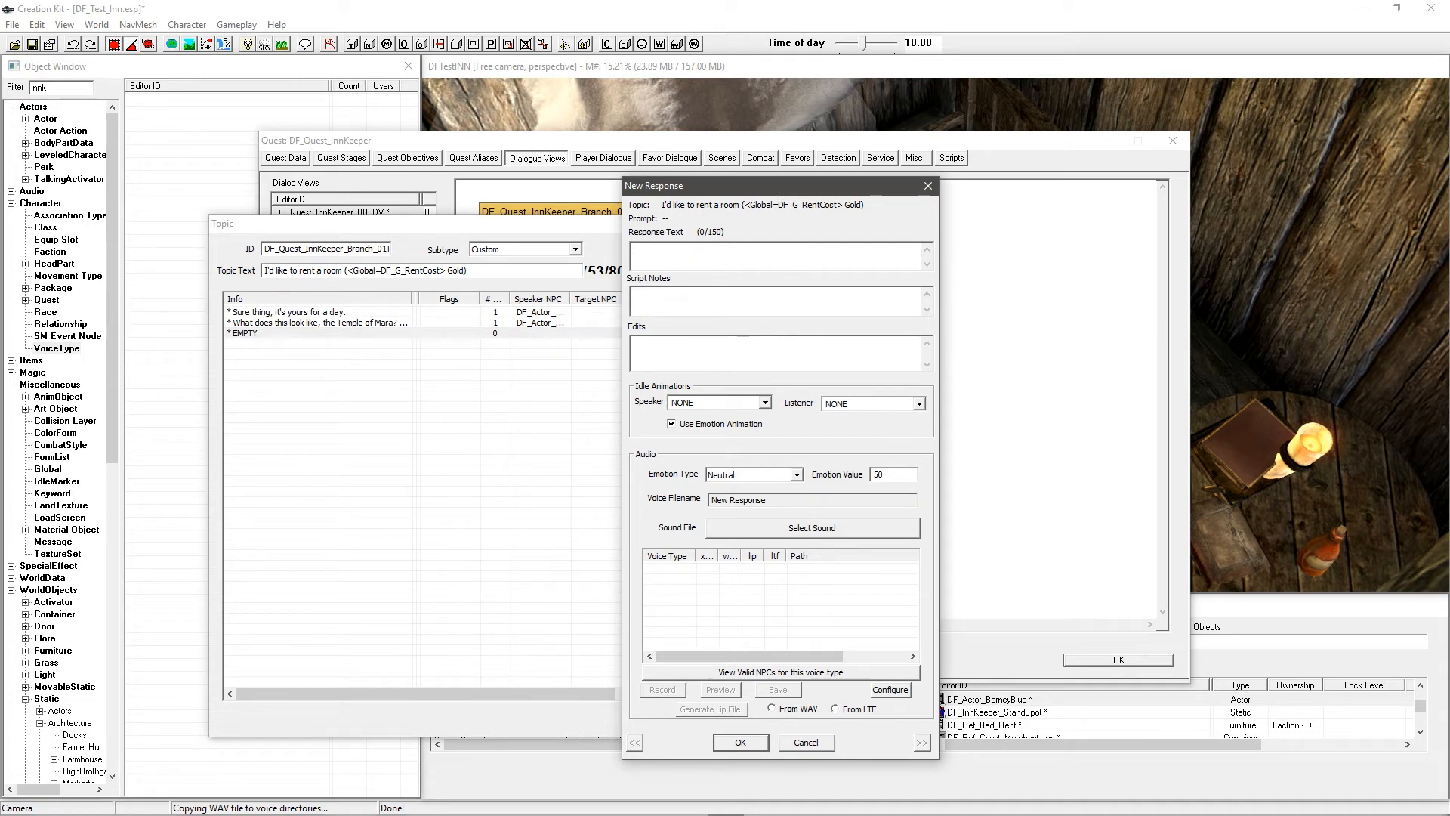
pyautogui.hotkey('alt', 'Tab')
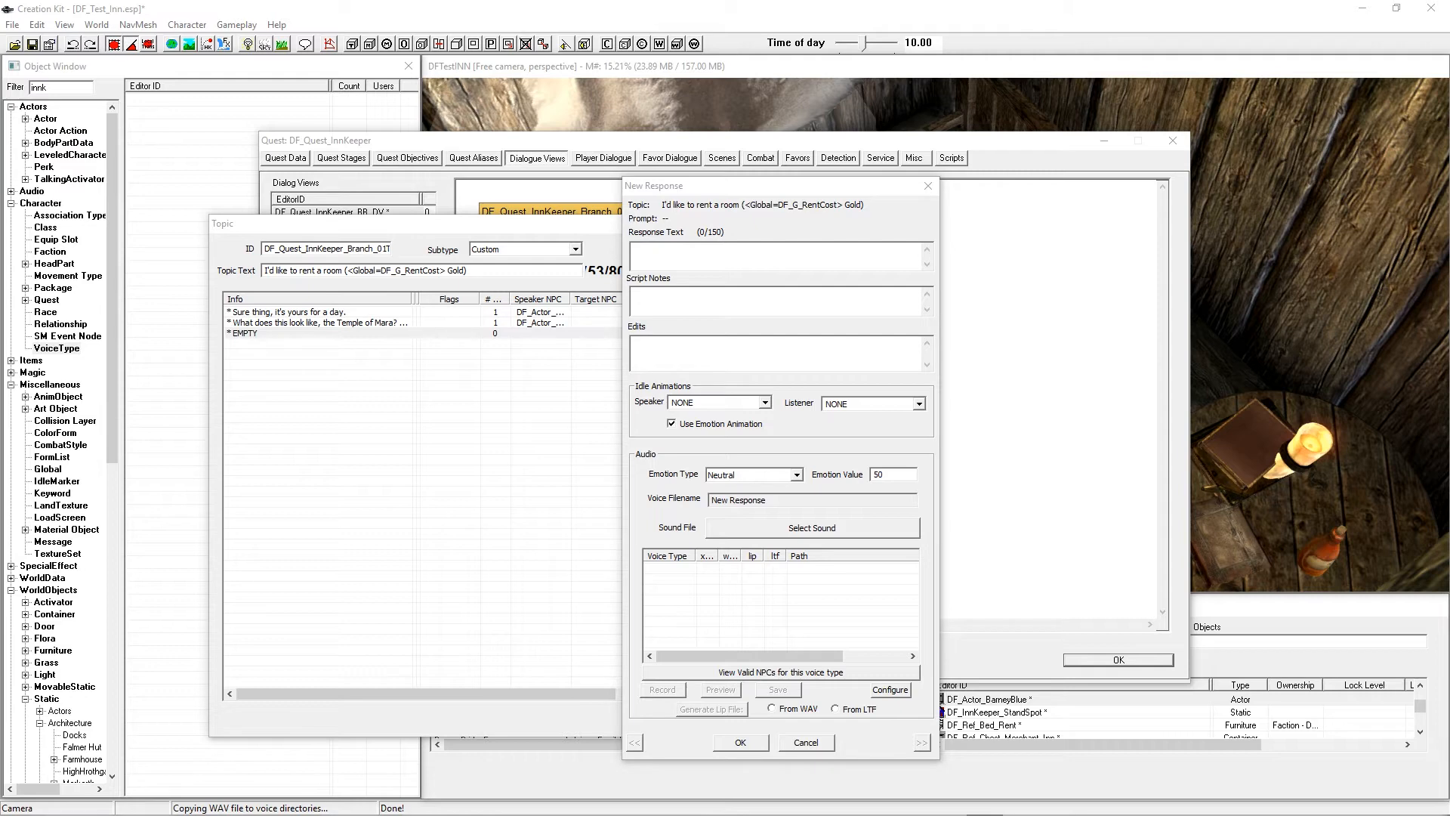
pyautogui.rightClick(722, 255)
pyautogui.click(714, 302)
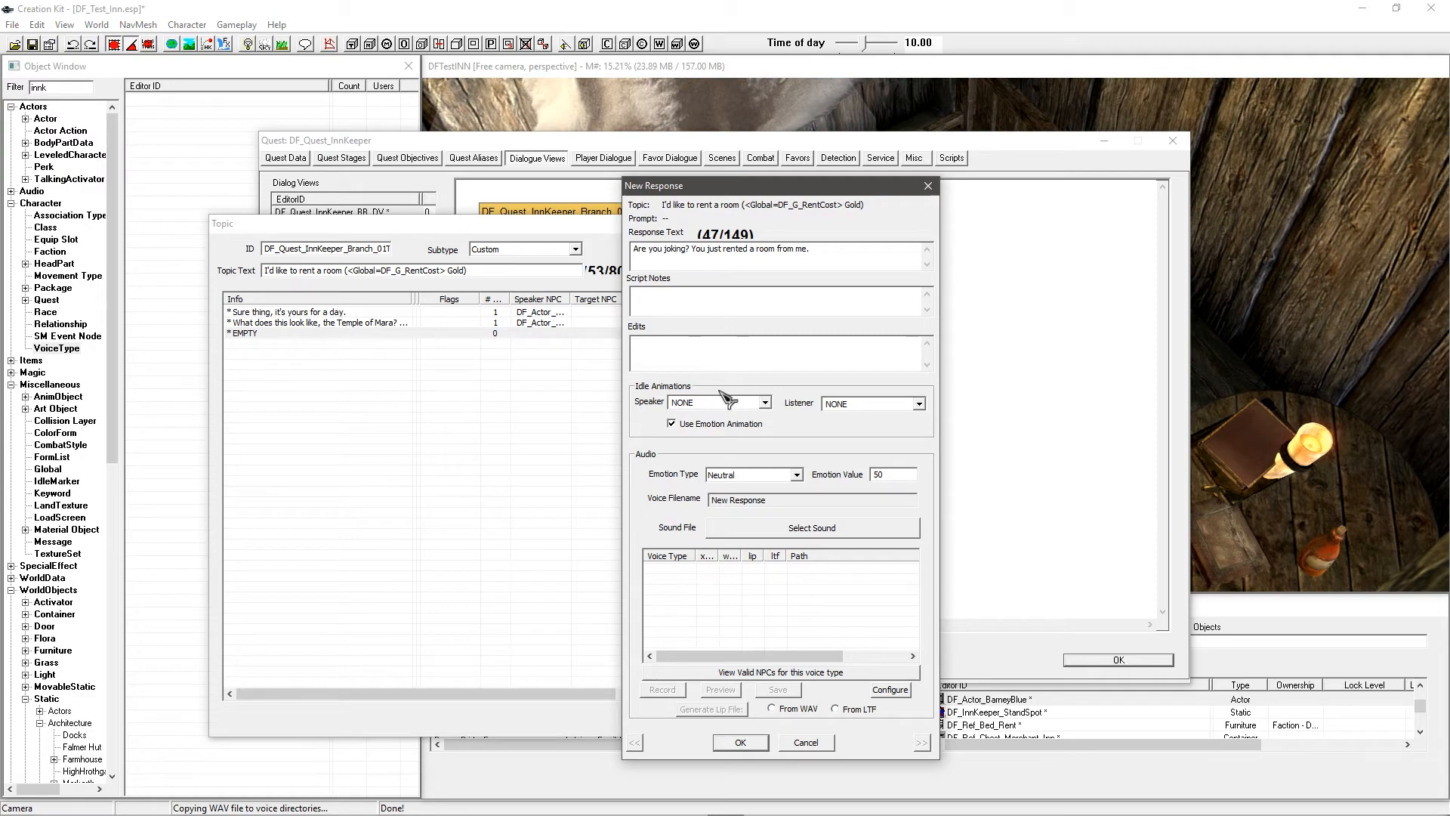
pyautogui.click(739, 742)
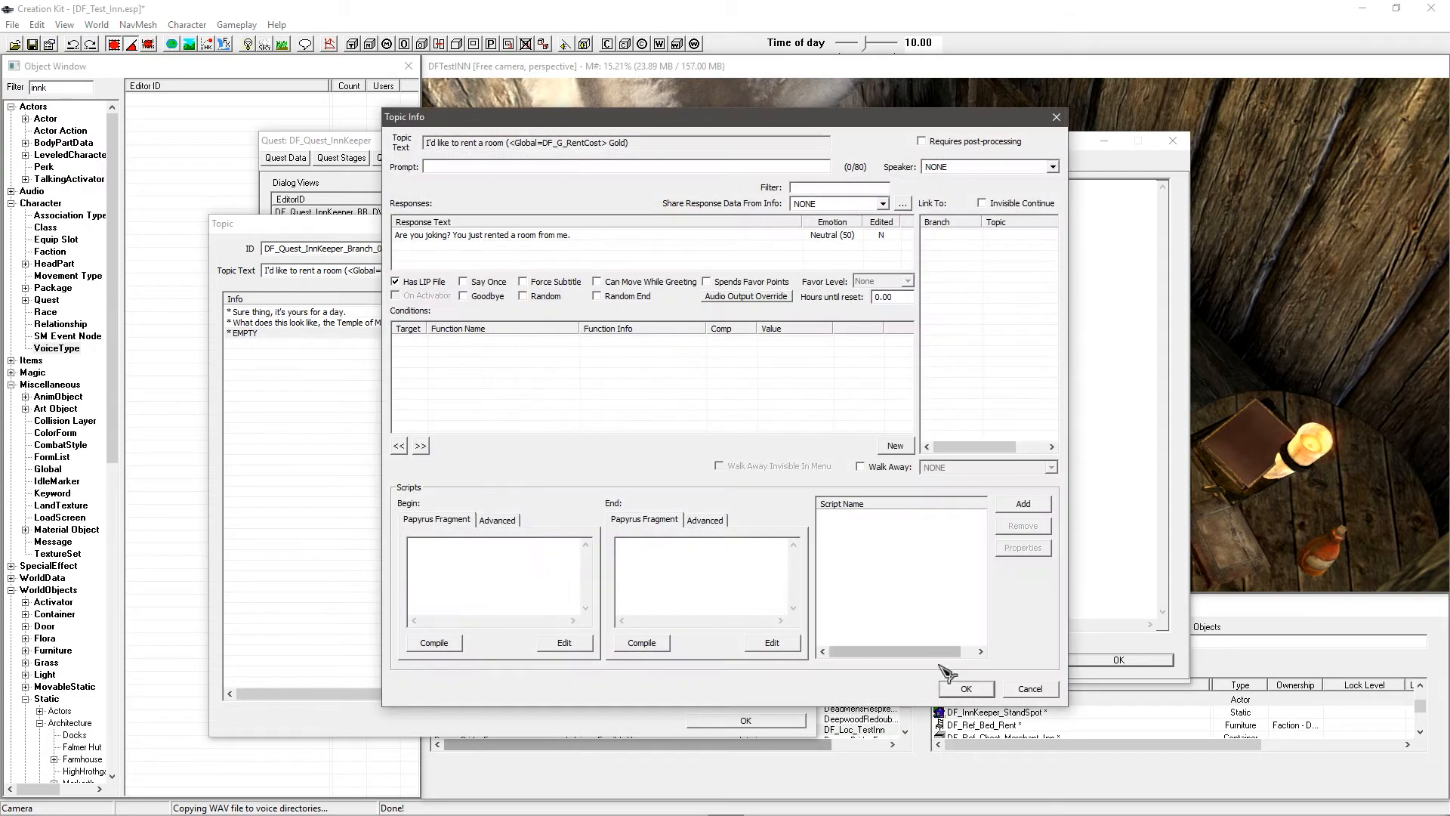
pyautogui.click(958, 683)
# Step: In the "No gold, no bed" info, set the Variable09 condition's value to 0 and accept the info
pyautogui.doubleClick(294, 324)
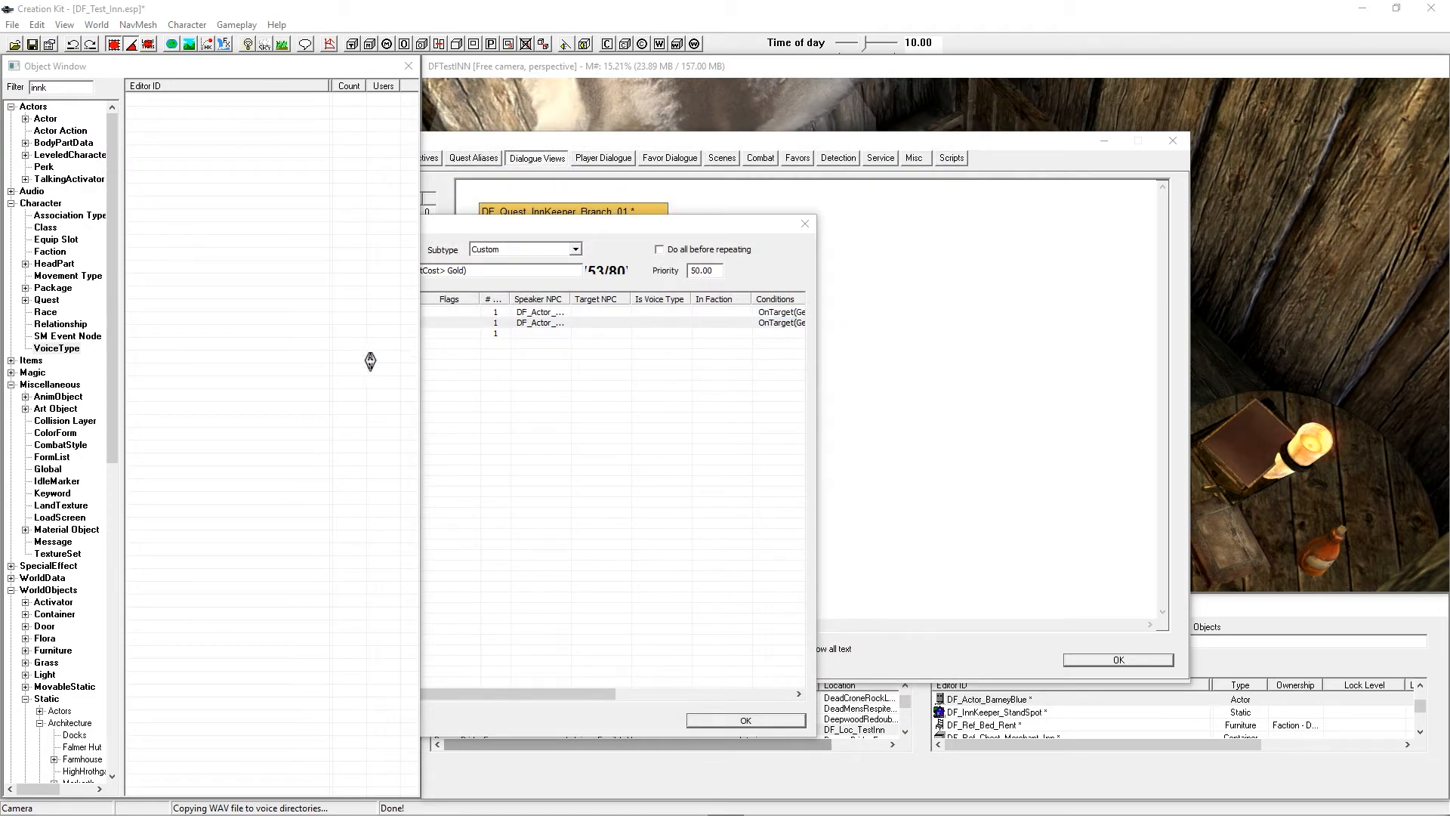
pyautogui.click(631, 353)
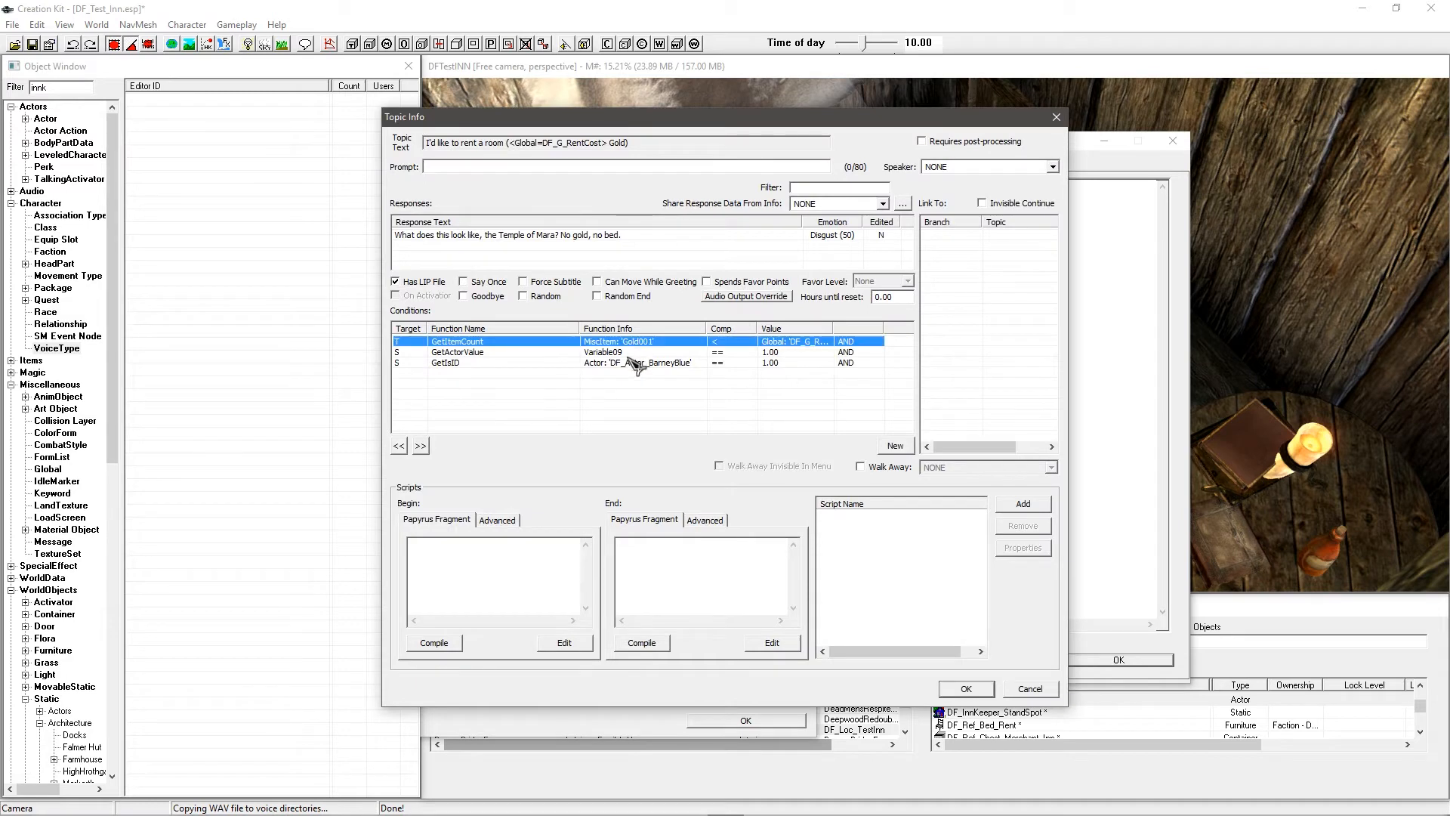
pyautogui.doubleClick(606, 353)
pyautogui.doubleClick(868, 406)
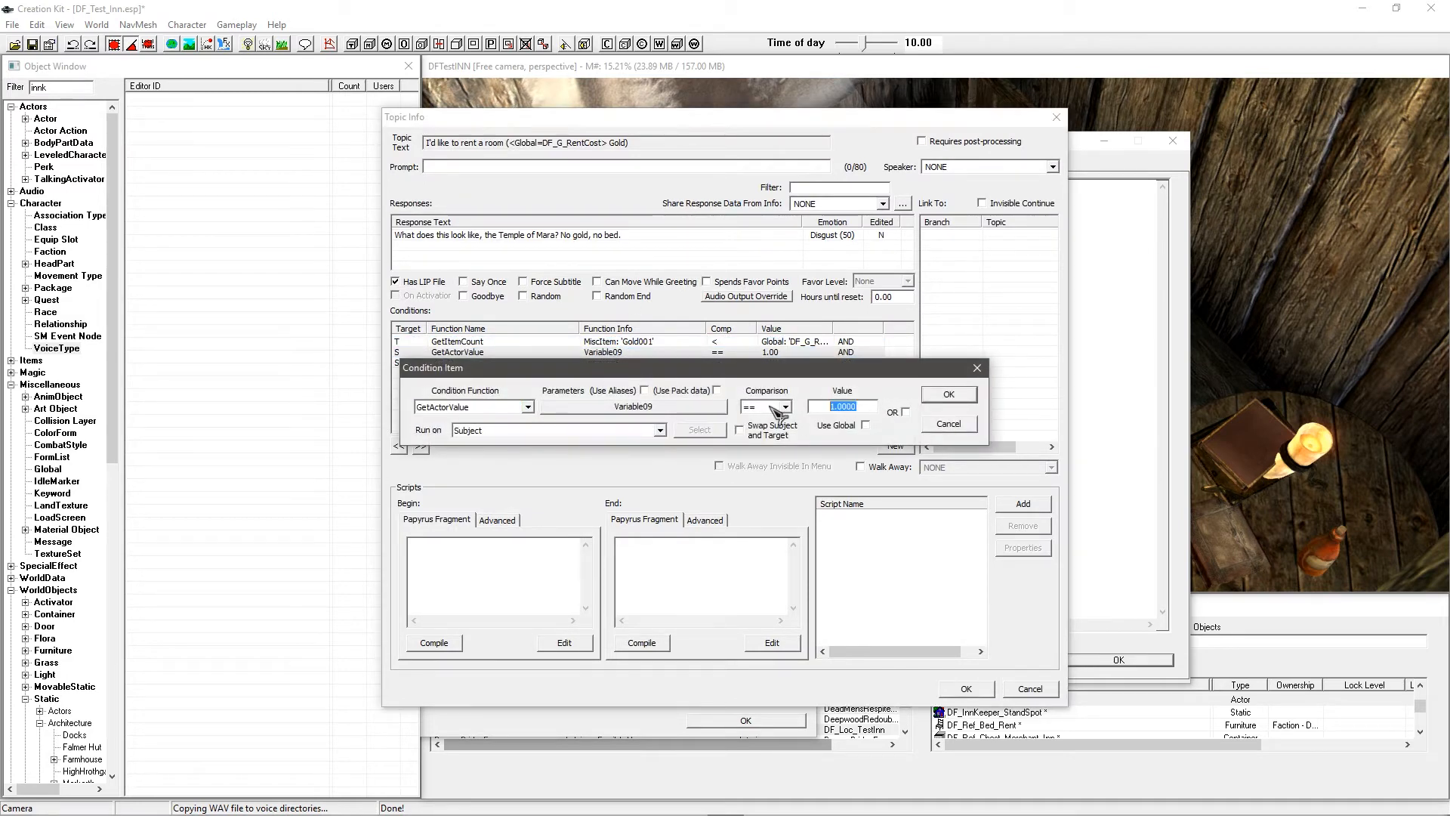
pyautogui.write('0')
pyautogui.click(947, 395)
pyautogui.click(710, 363)
pyautogui.click(966, 689)
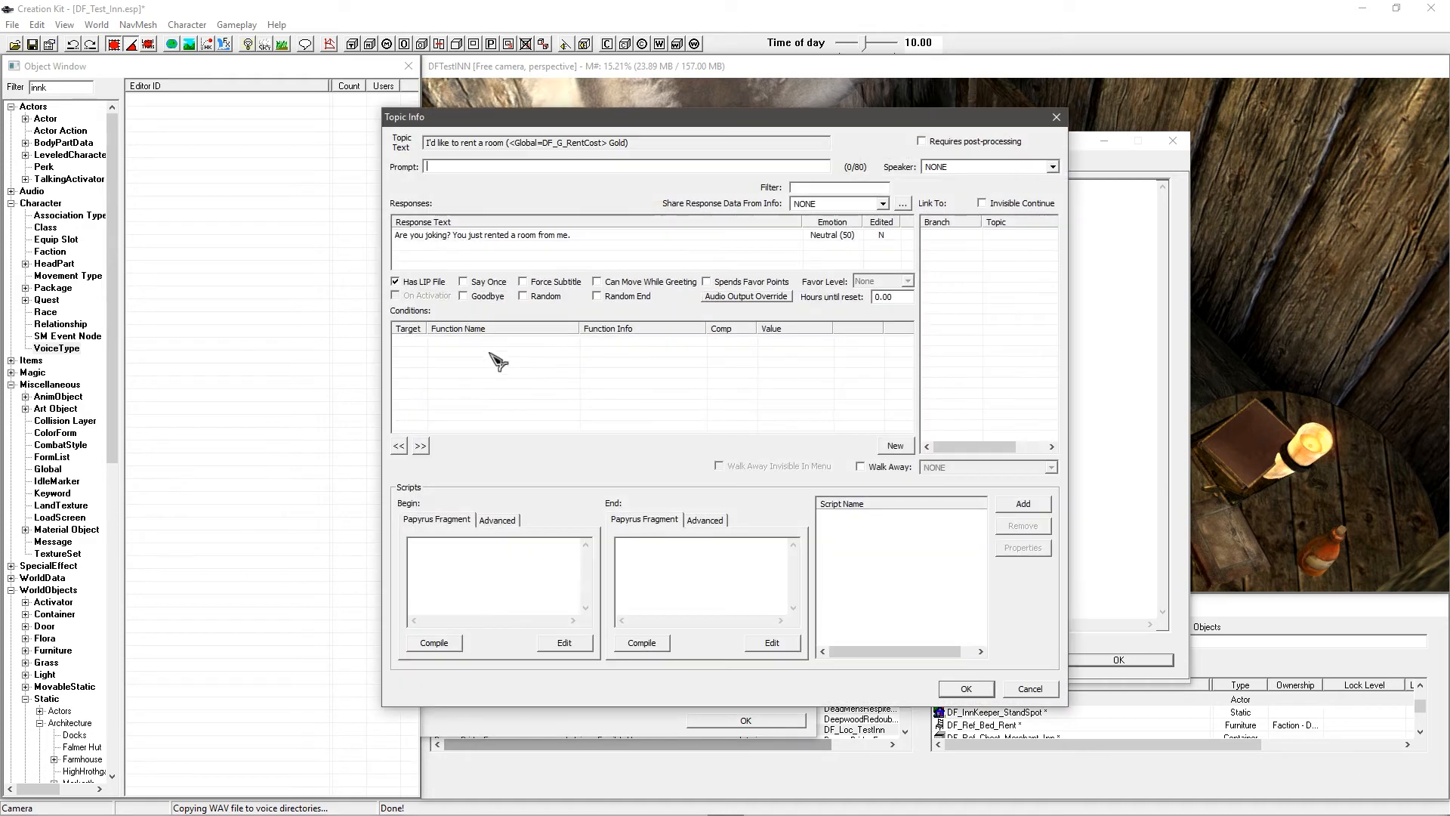
# Step: Add a GetIsID condition for DF_Actor_BarneyBlue to the "You just rented a room from me" info
pyautogui.rightClick(581, 360)
pyautogui.click(609, 368)
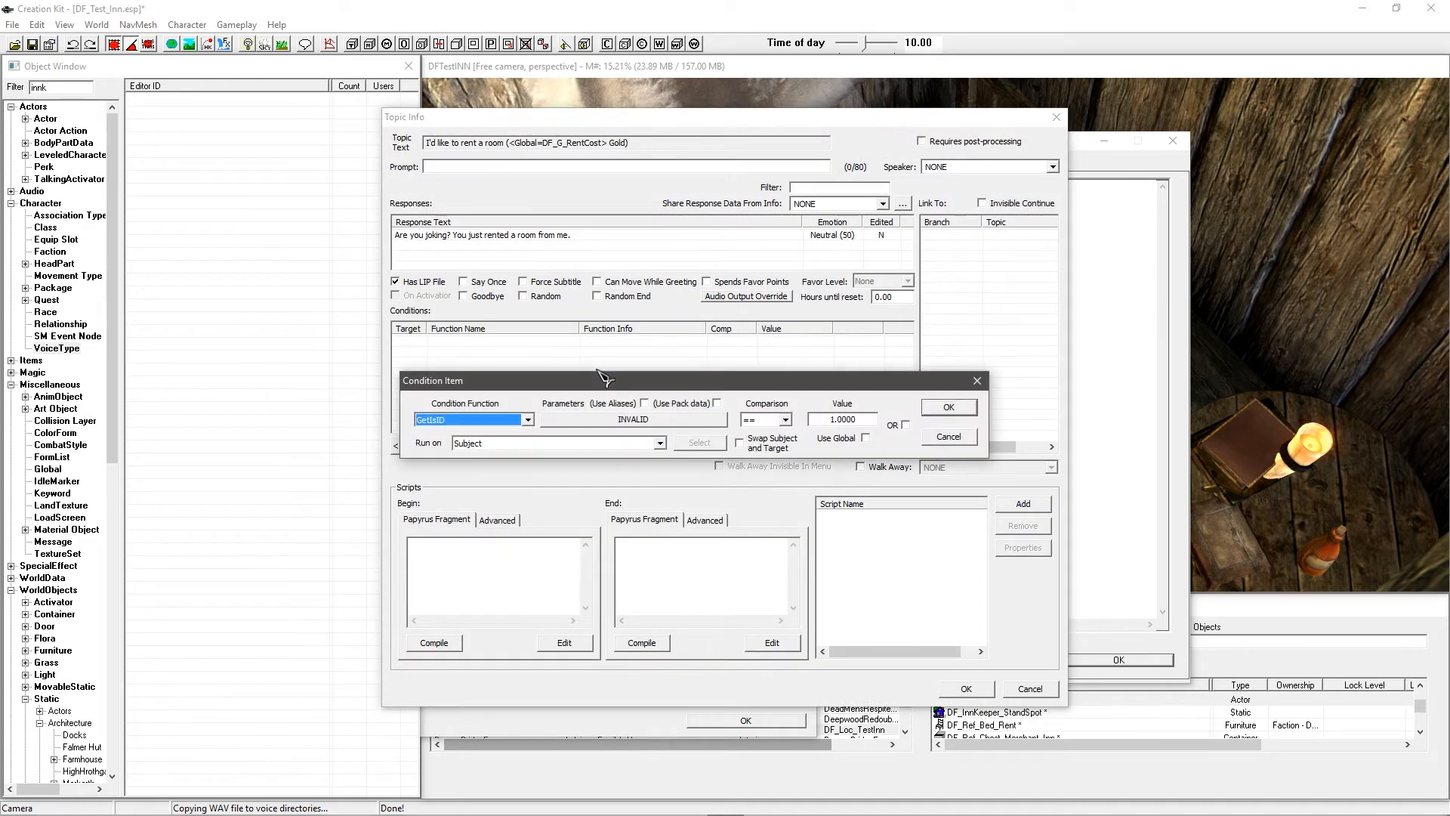
pyautogui.write('GetIsID')
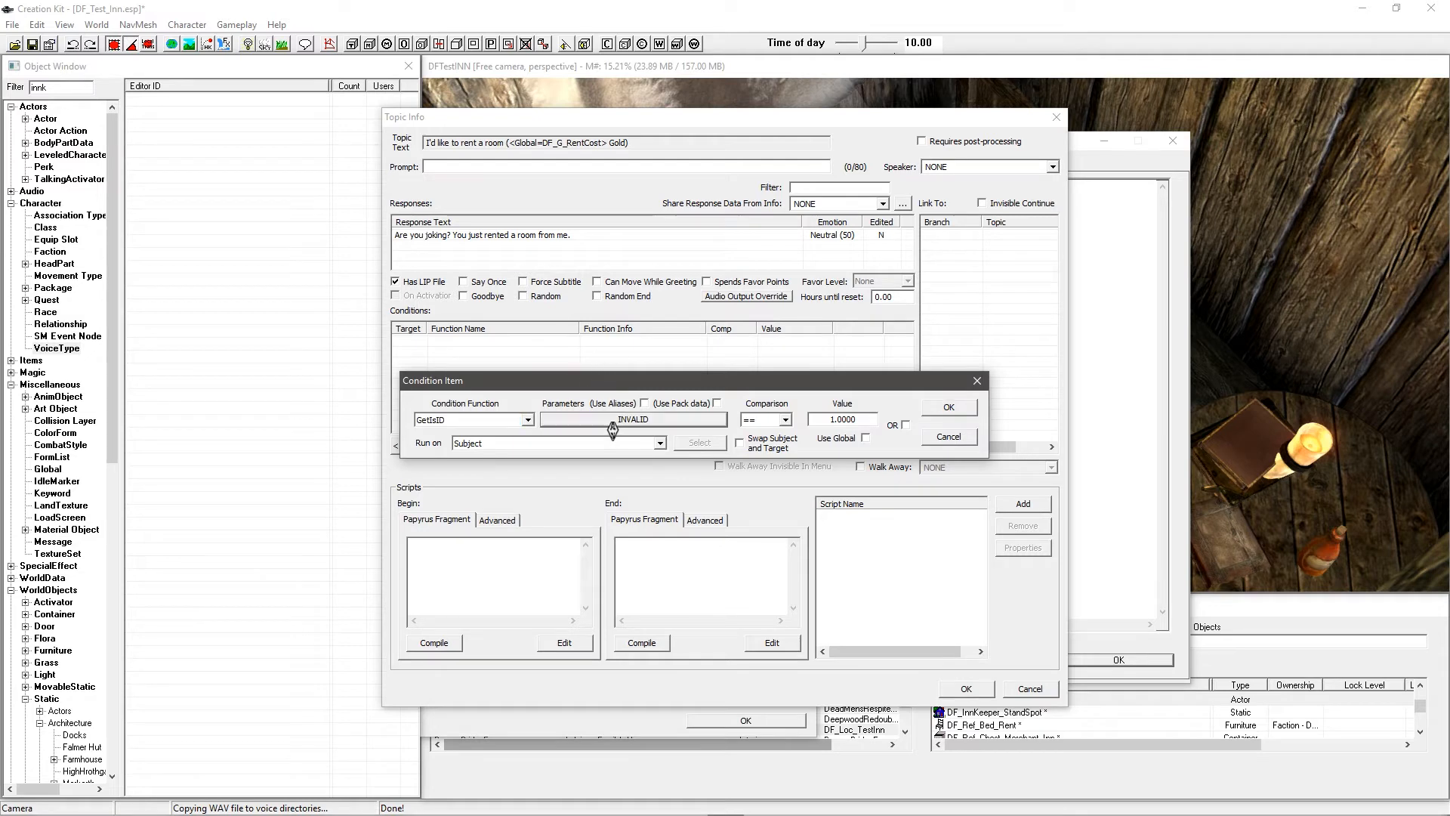
pyautogui.click(562, 420)
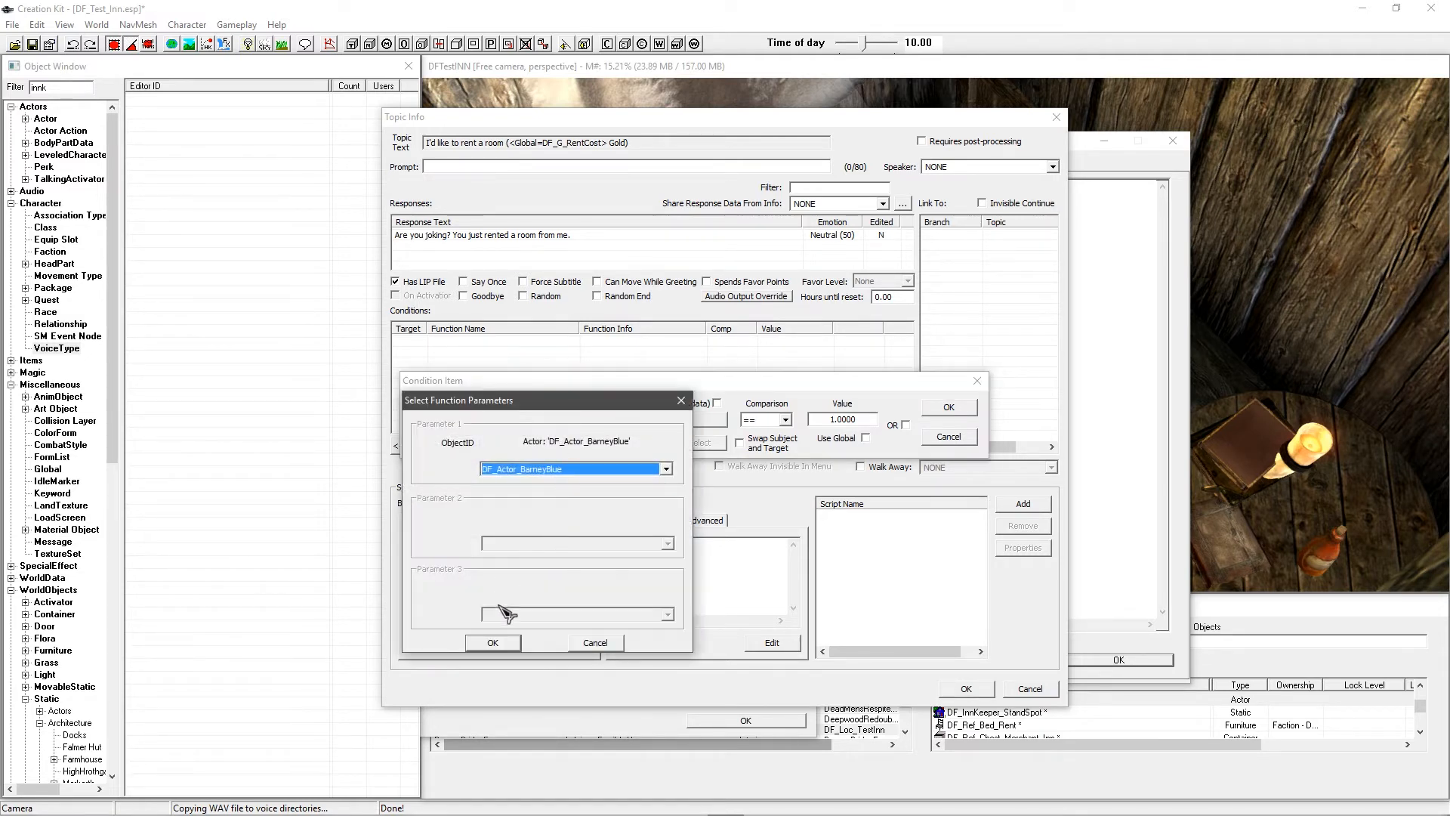
pyautogui.click(503, 642)
pyautogui.click(949, 407)
# Step: Start another condition in this info using the GetActorValue function
pyautogui.rightClick(652, 378)
pyautogui.click(672, 383)
pyautogui.press('e')
pyautogui.press('g')
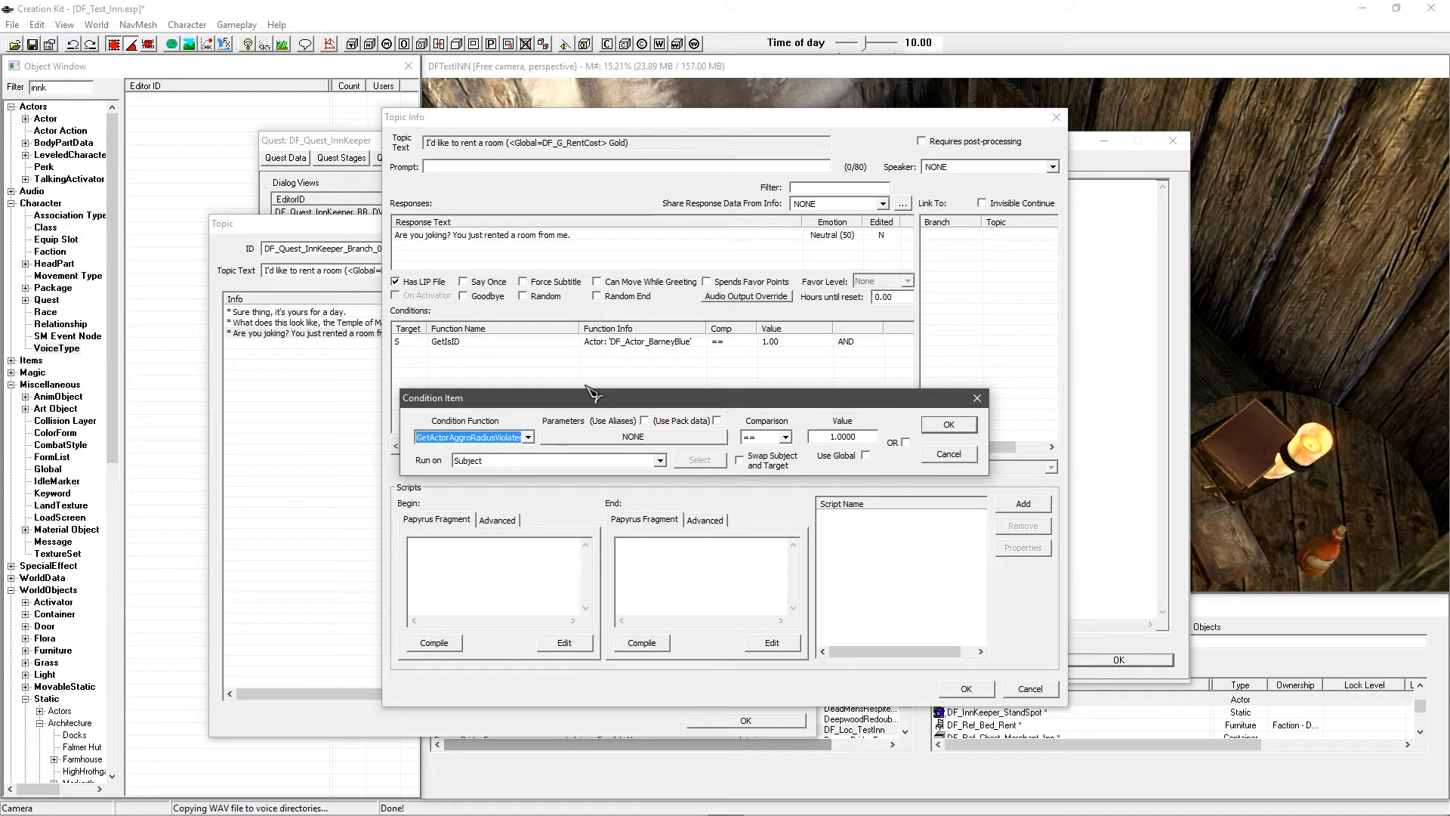
pyautogui.press('e')
pyautogui.press('g')
pyautogui.write('etactorv')
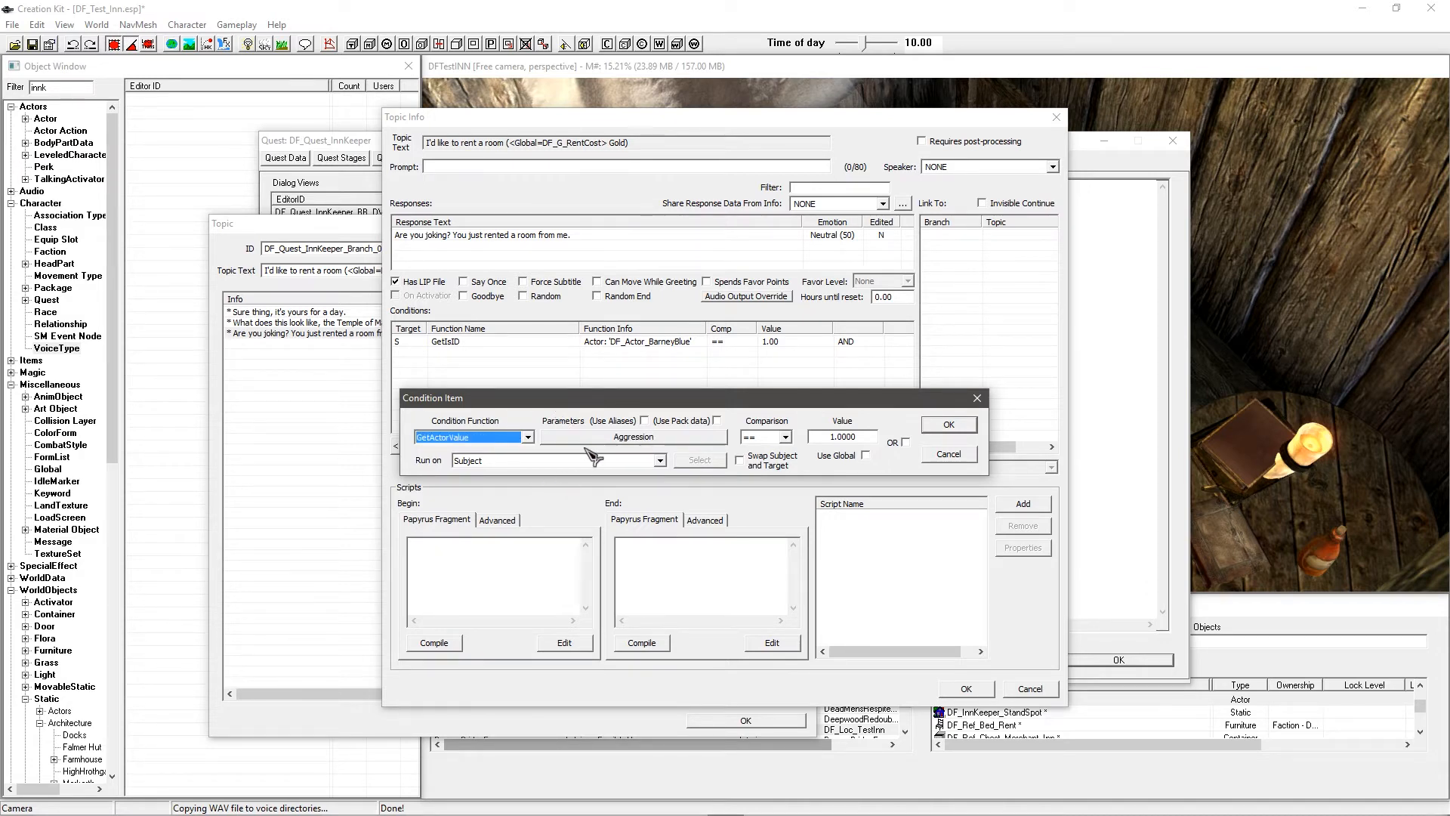
# Step: Choose Variable09 as the GetActorValue parameter, set the comparison value to 0, and accept the condition
pyautogui.click(587, 443)
pyautogui.press('v')
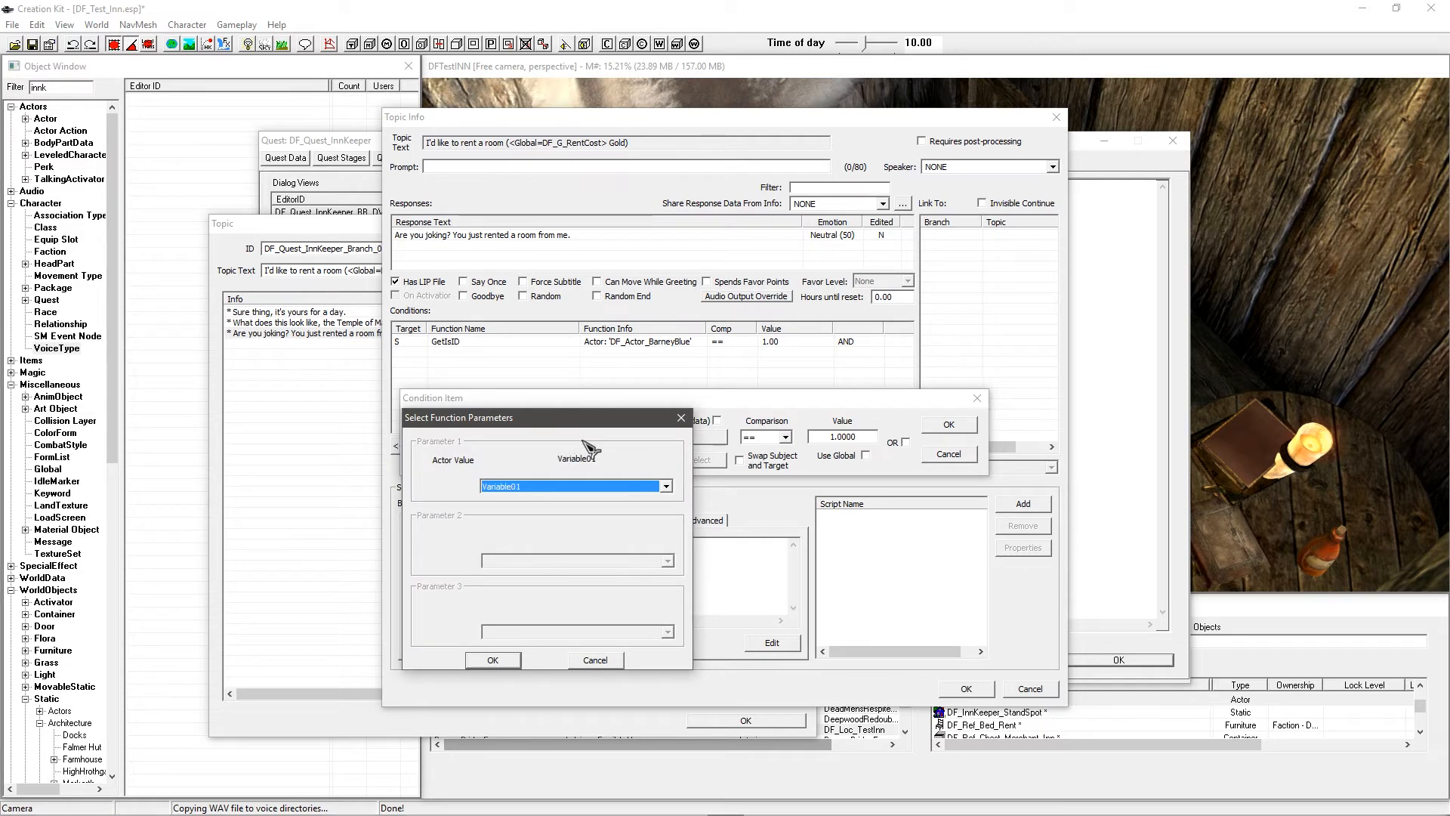
pyautogui.click(546, 486)
pyautogui.click(550, 575)
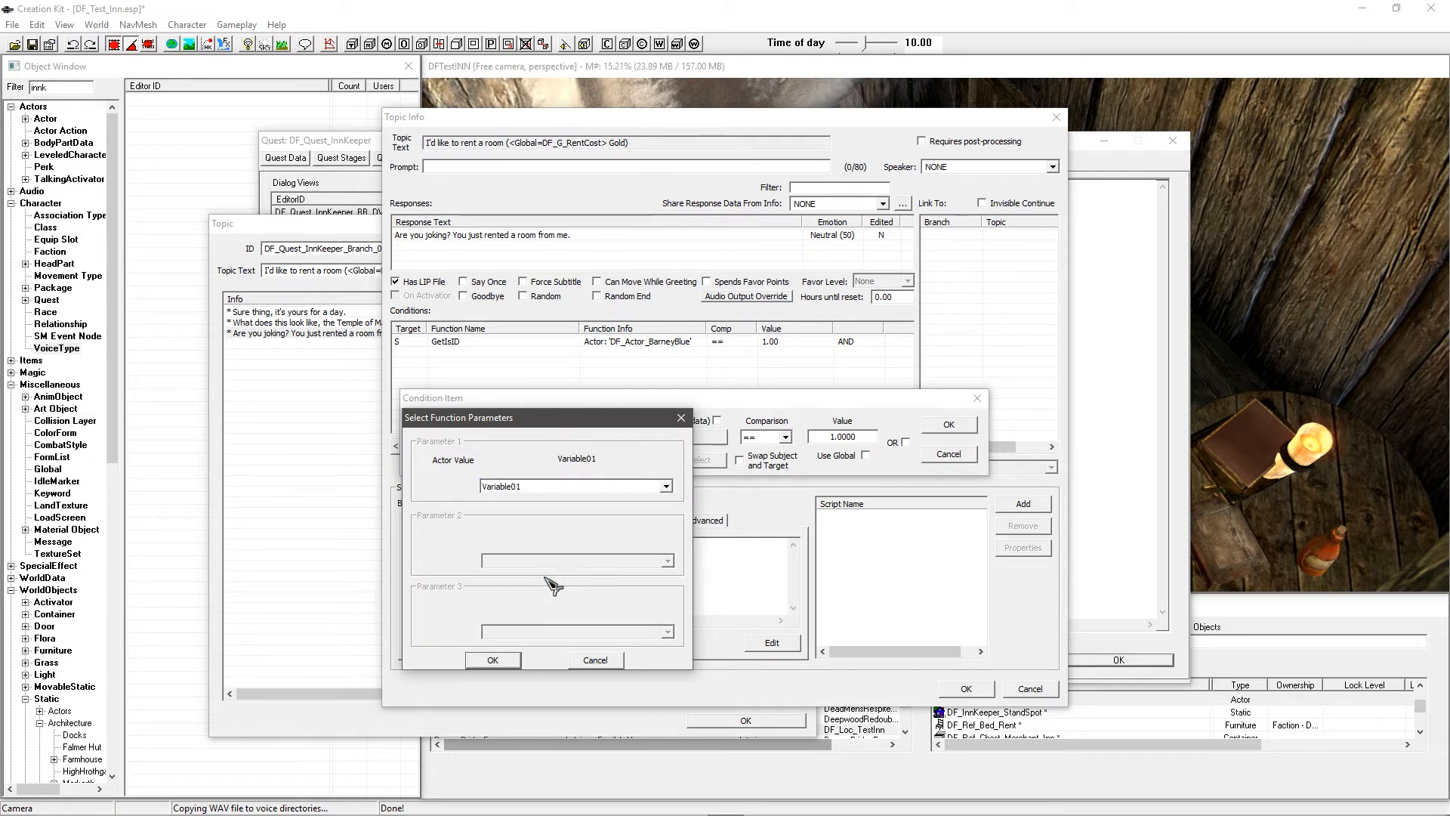
pyautogui.click(492, 659)
pyautogui.doubleClick(844, 437)
pyautogui.write('0')
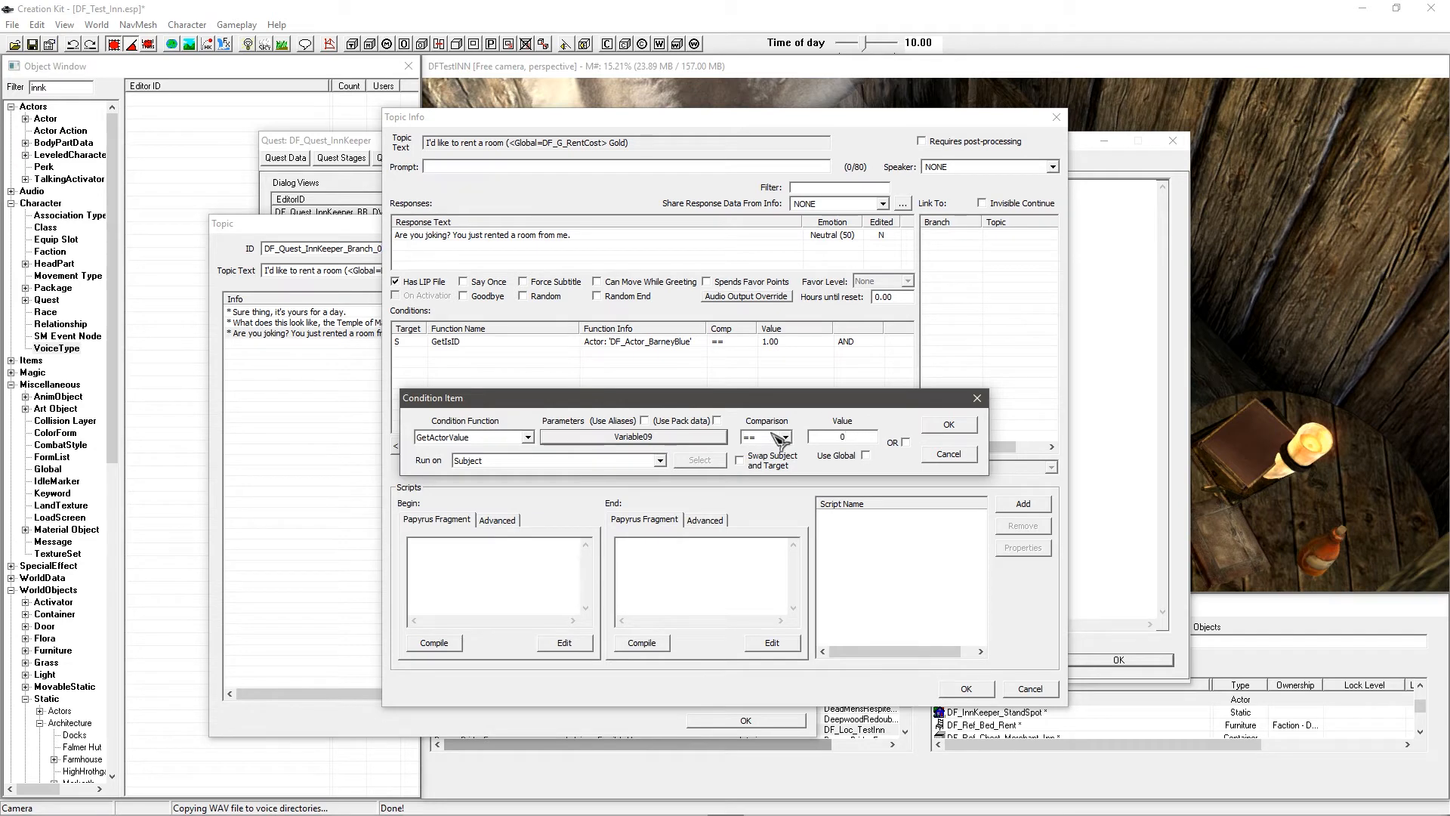
pyautogui.click(949, 424)
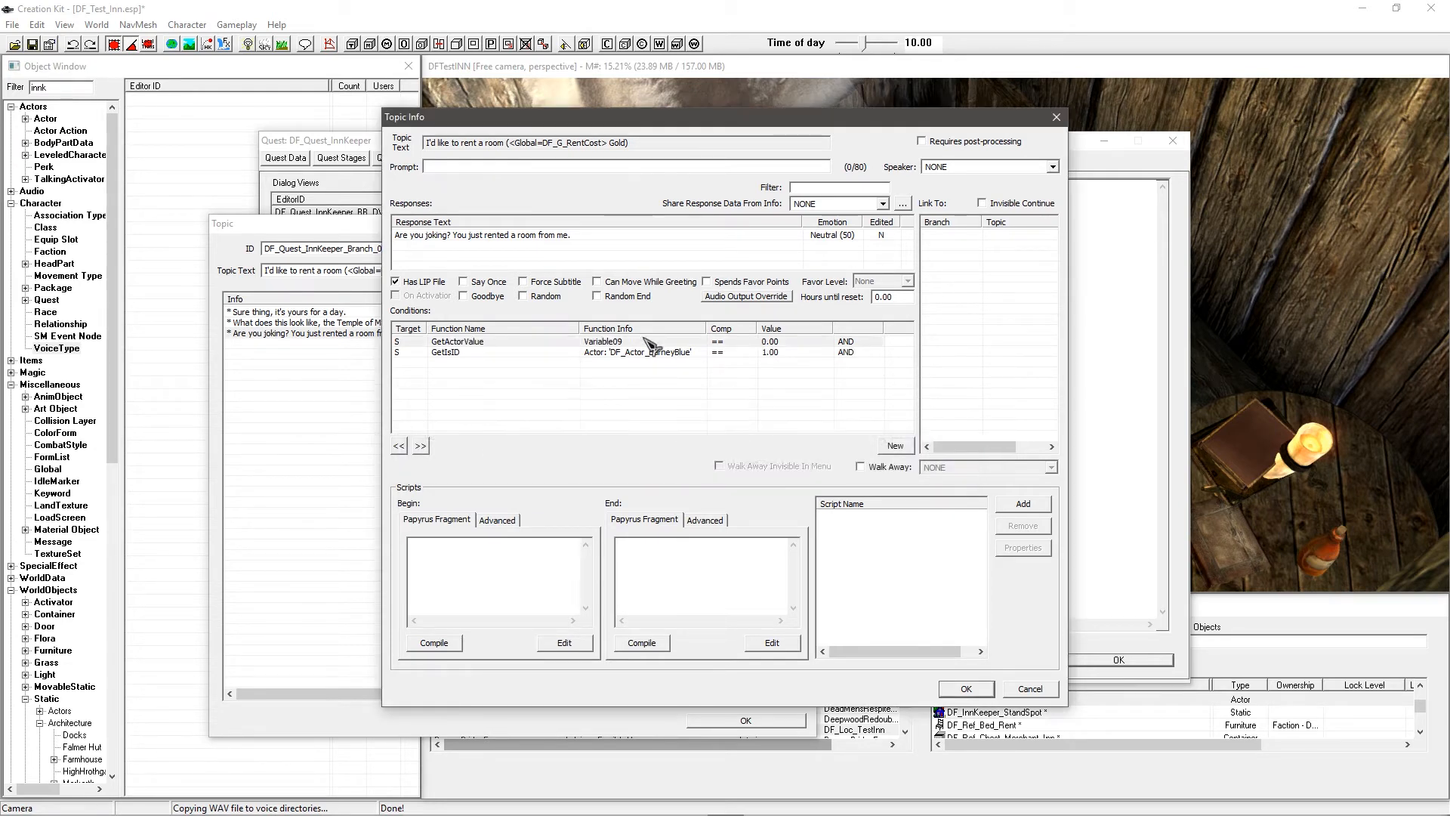
# Step: Set the Variable09 condition's value to 1, go over both conditions, and accept the topic info
pyautogui.click(464, 236)
pyautogui.click(572, 342)
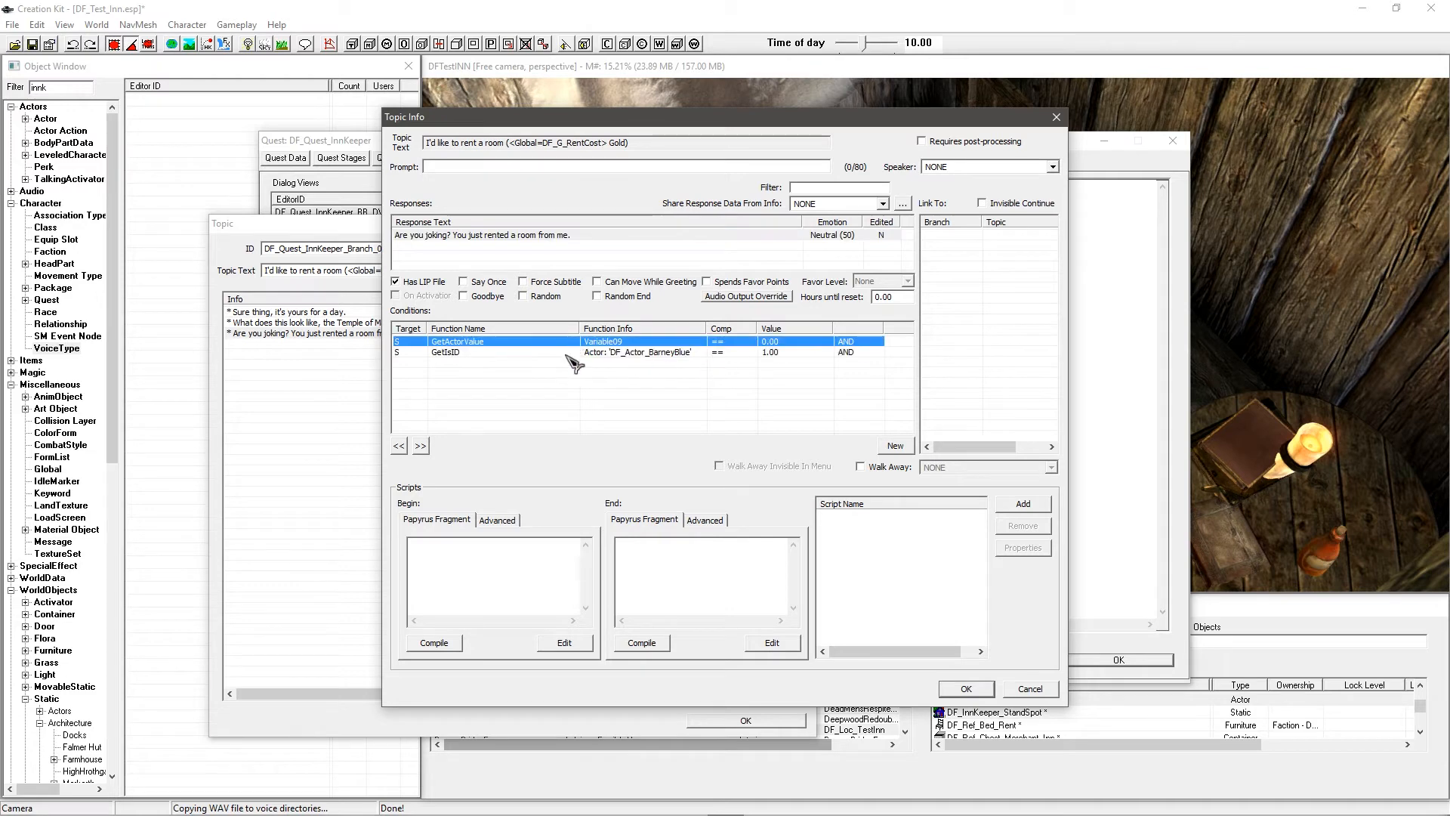
pyautogui.doubleClick(604, 342)
pyautogui.doubleClick(842, 396)
pyautogui.write('1')
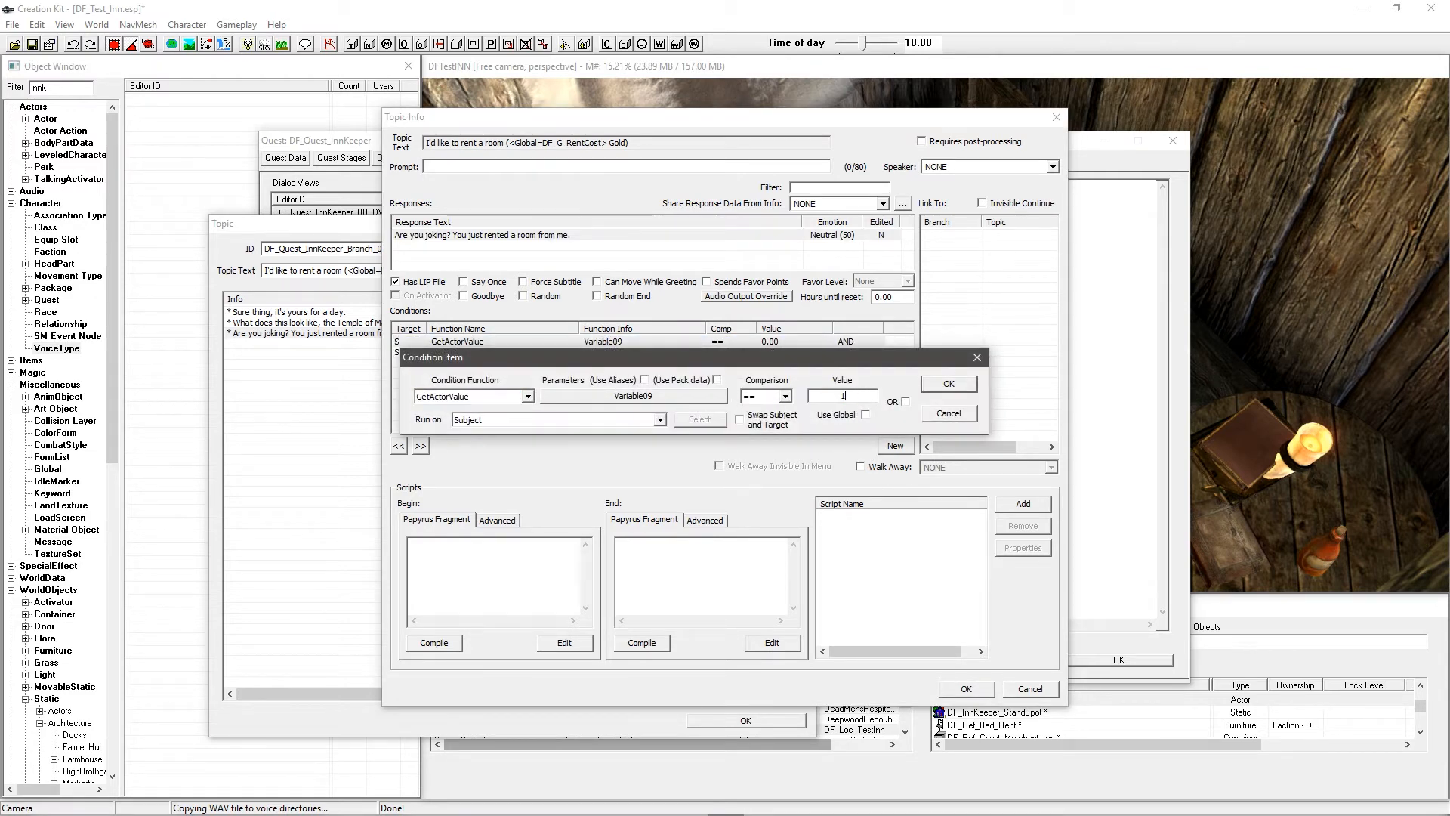
pyautogui.click(948, 383)
pyautogui.click(710, 352)
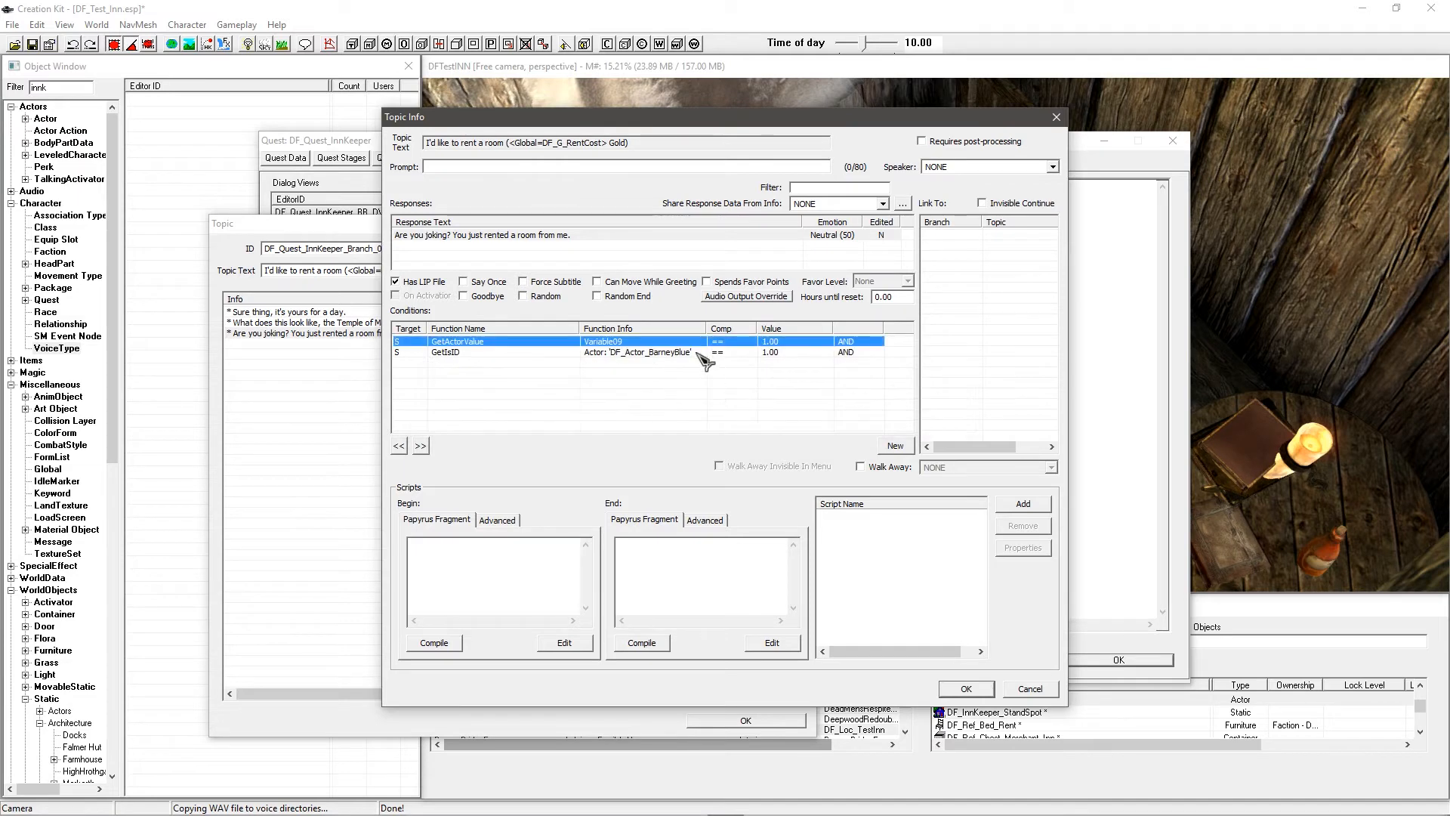
pyautogui.moveTo(604, 120); pyautogui.dragTo(566, 142)
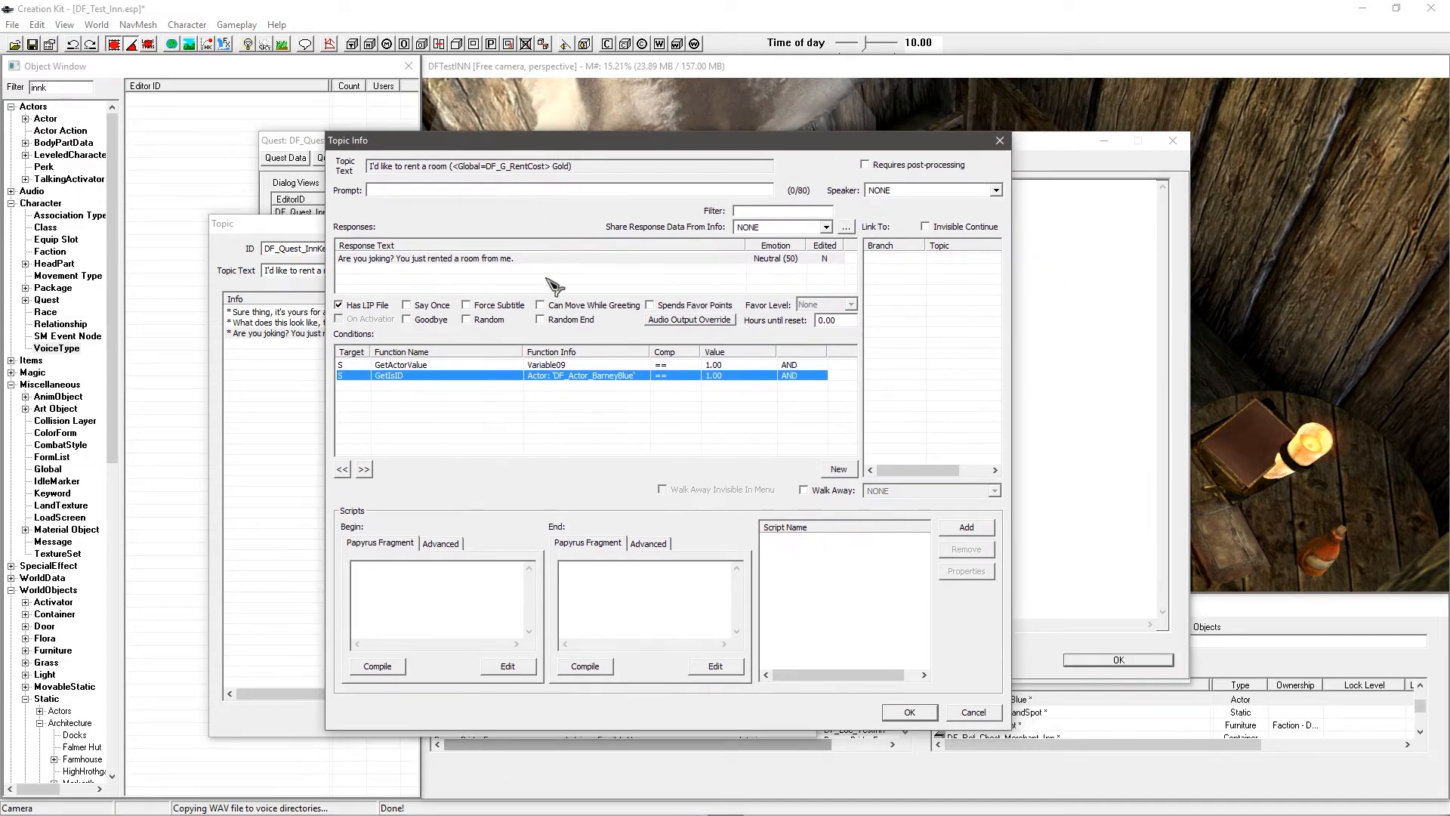
pyautogui.click(497, 412)
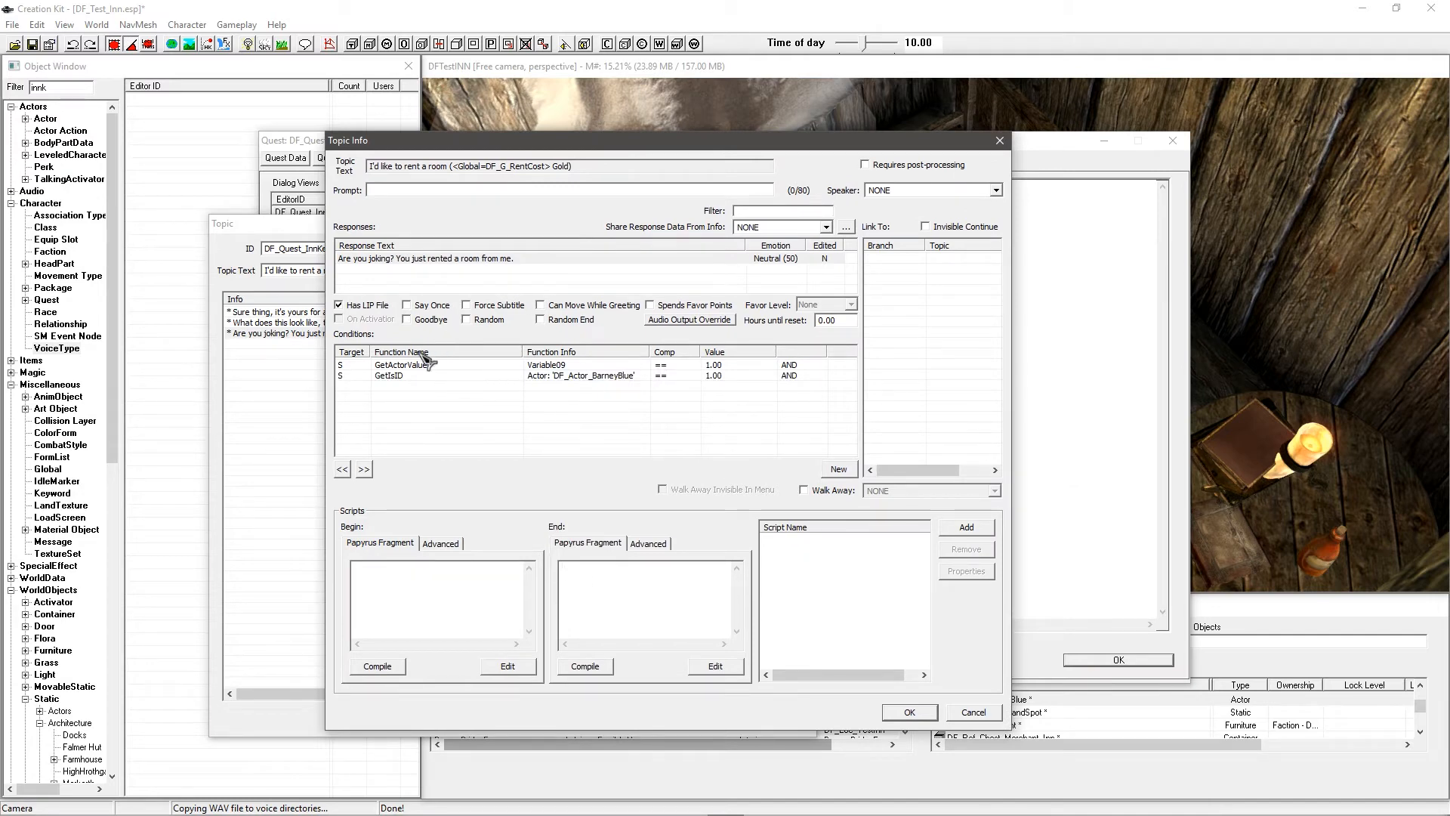
pyautogui.click(909, 712)
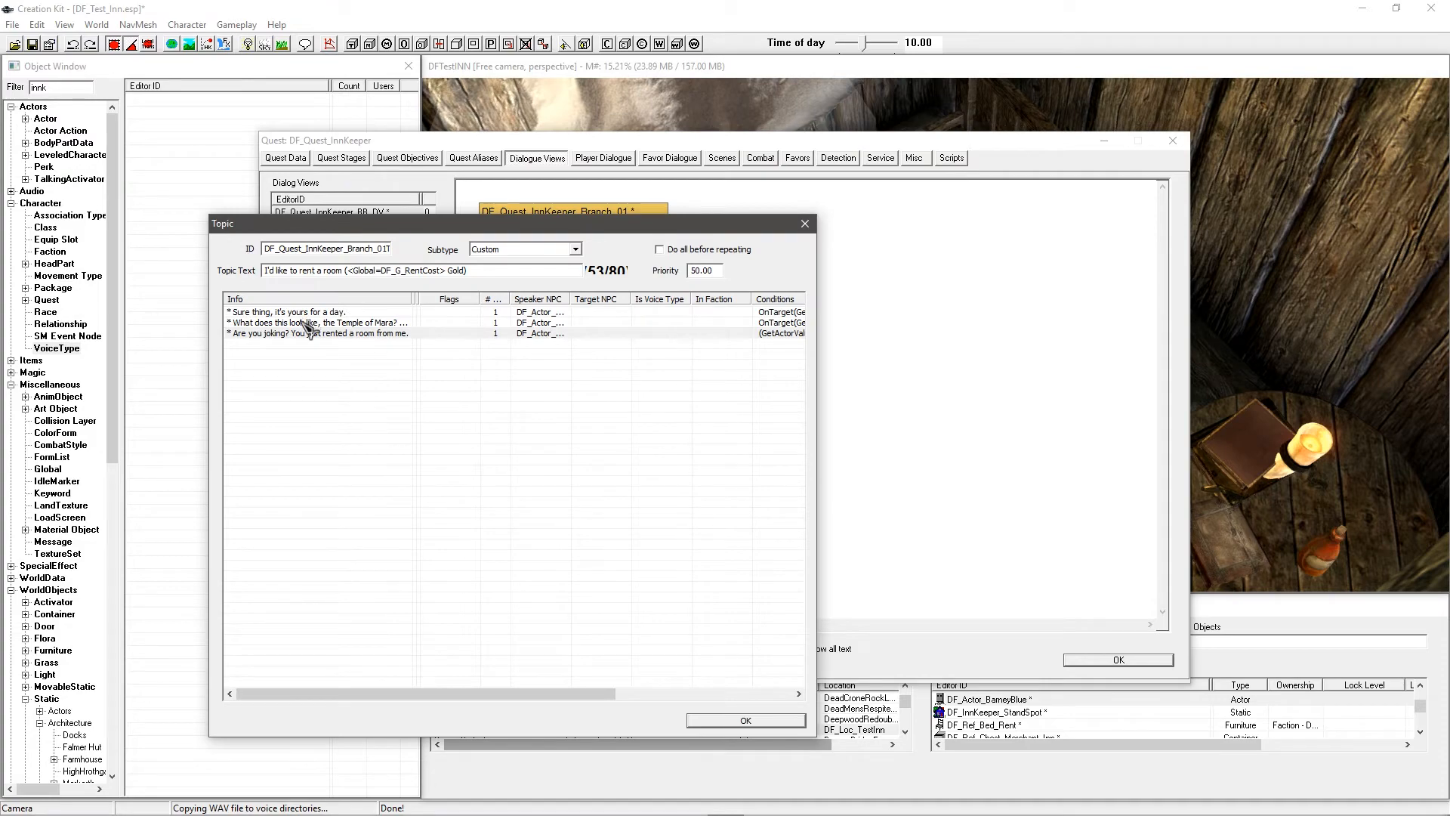
# Step: For the "No gold, no bed" response, configure audio capture to the Blue Yeti microphone at 44100 Hz, 16-bit Mono
pyautogui.click(312, 330)
pyautogui.doubleClick(451, 325)
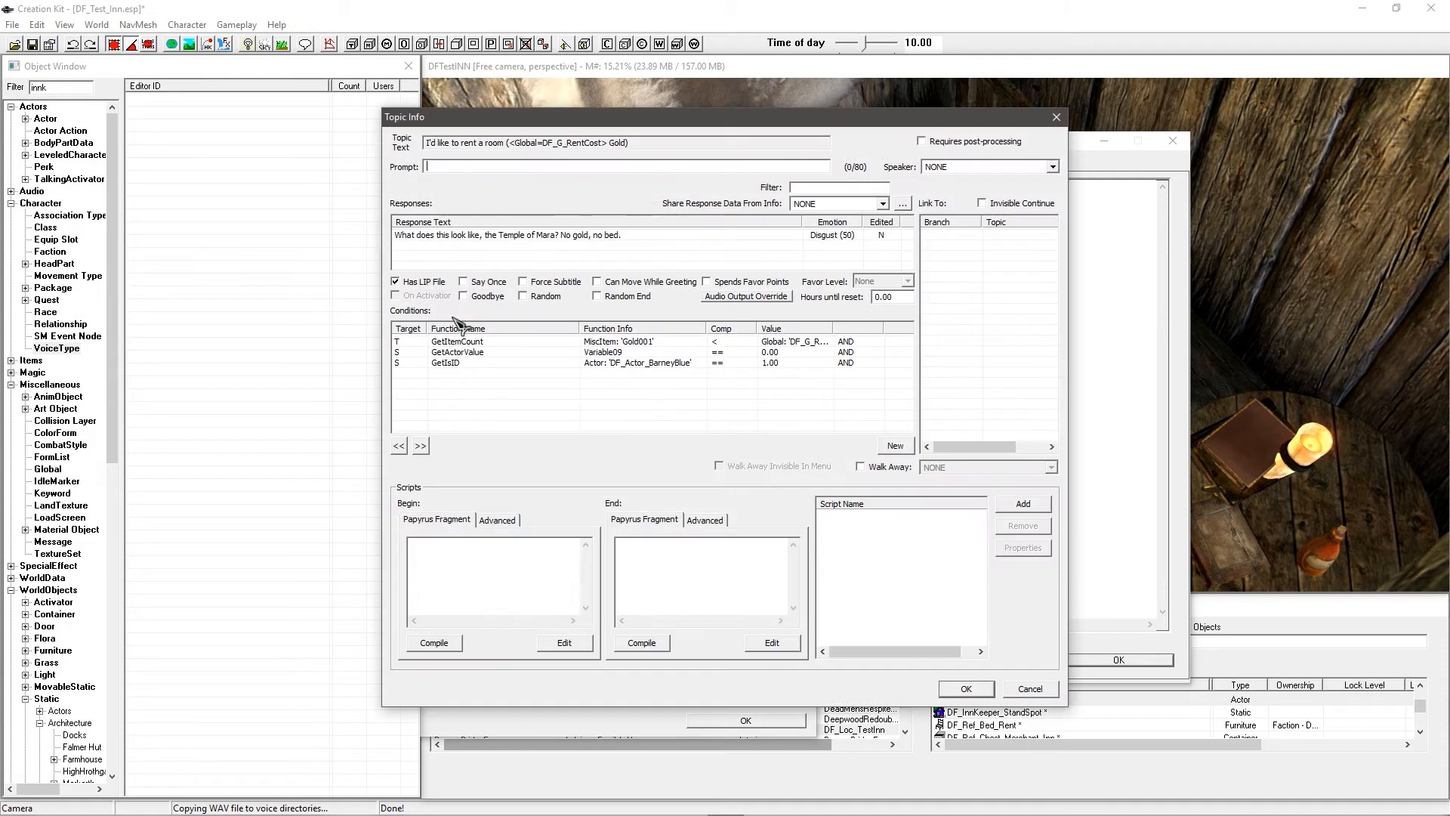
pyautogui.doubleClick(492, 240)
pyautogui.moveTo(760, 191); pyautogui.dragTo(330, 195)
pyautogui.click(271, 568)
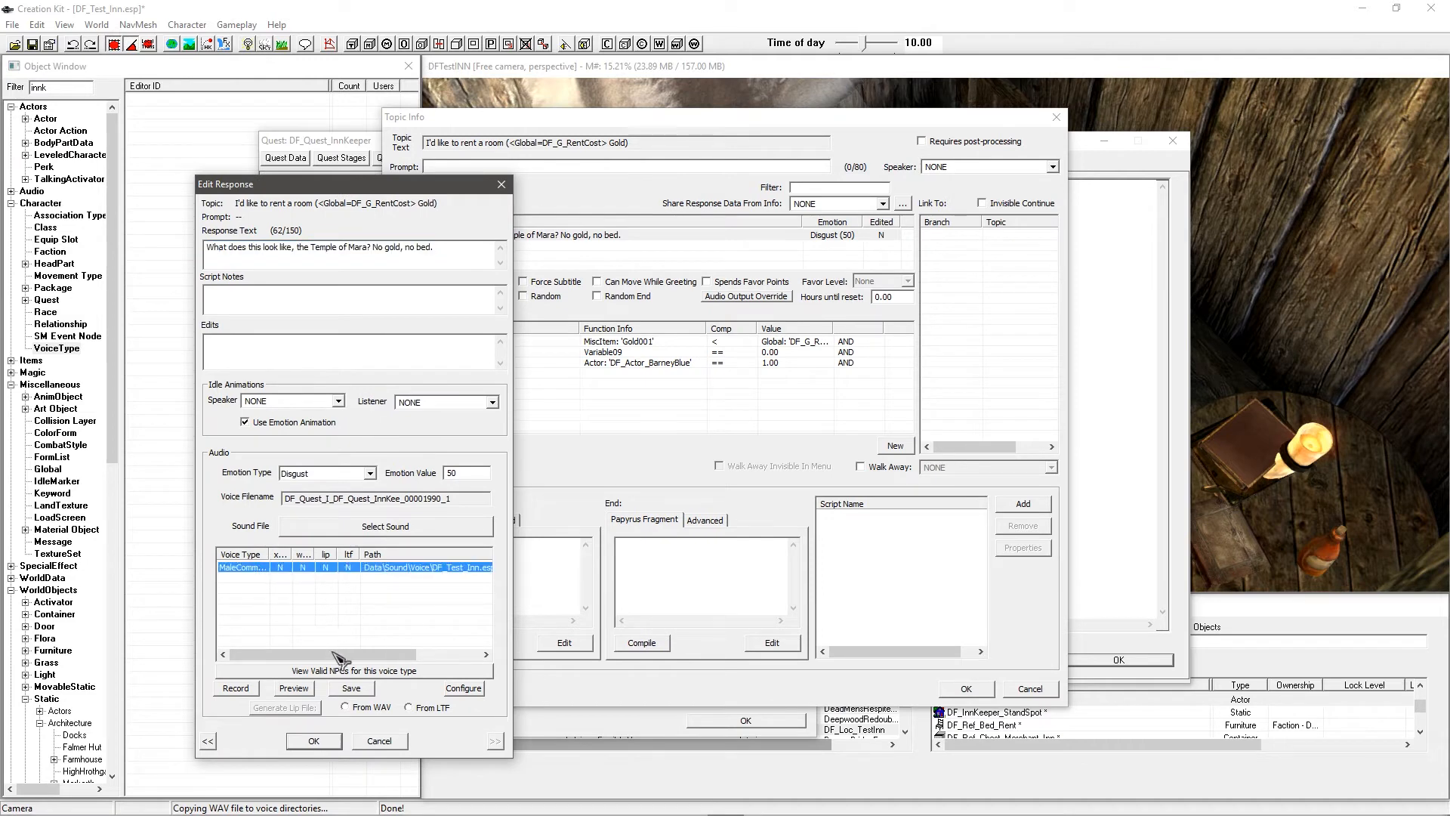
pyautogui.click(456, 688)
pyautogui.click(828, 404)
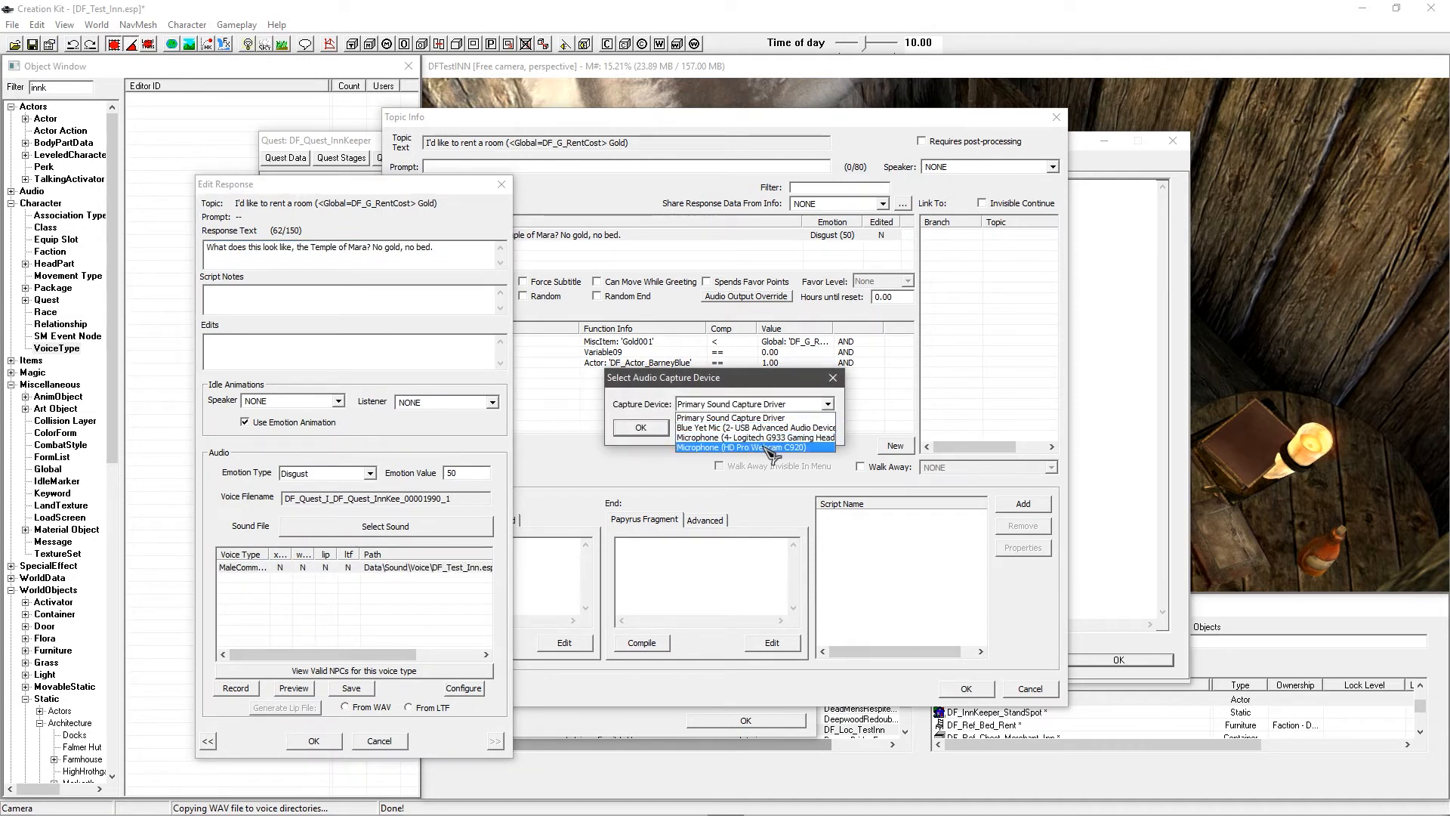
pyautogui.click(756, 427)
pyautogui.click(651, 429)
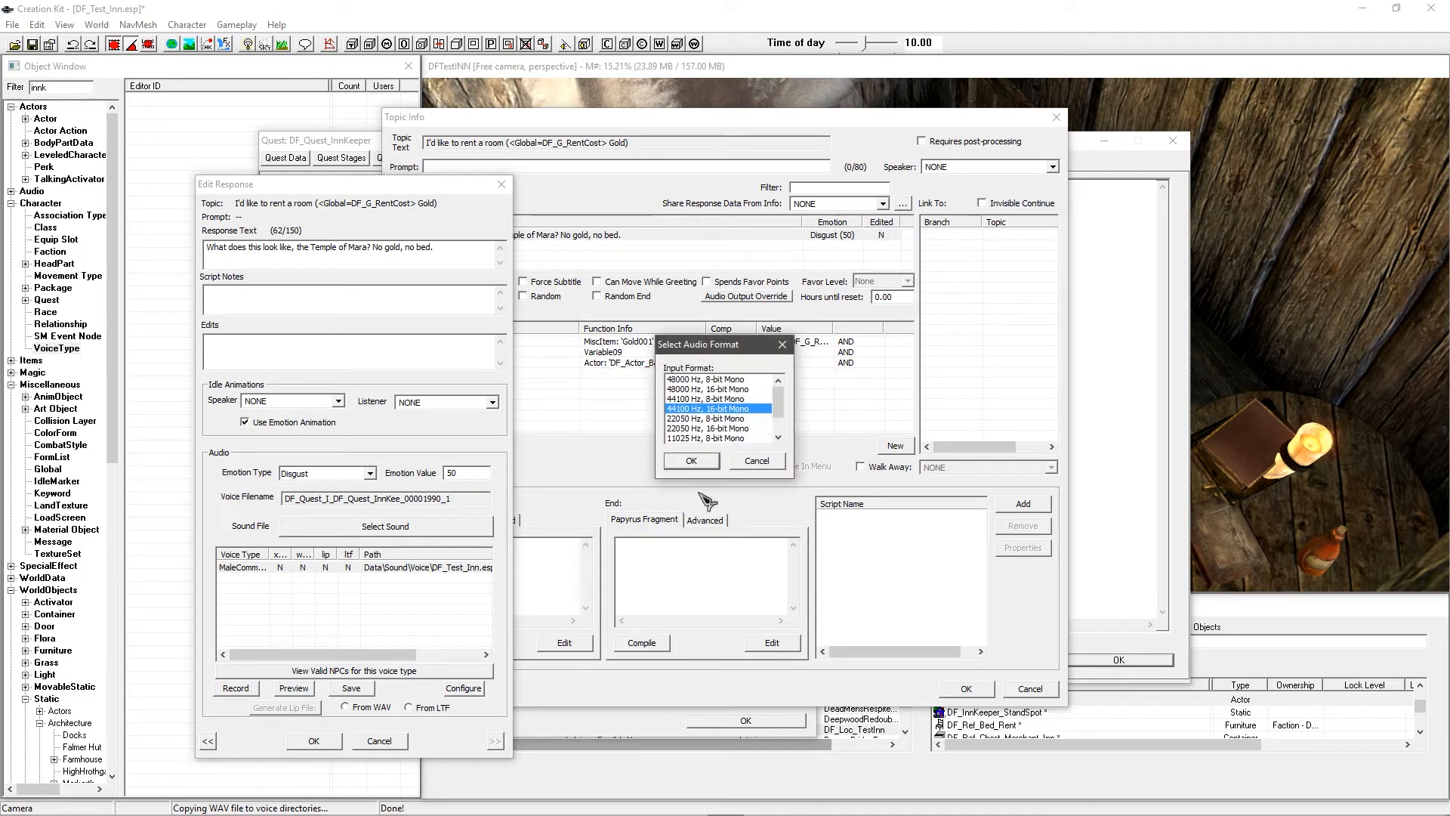
pyautogui.click(690, 459)
# Step: Record and save the voice line for the "No gold, no bed" response, and accept the response and its info
pyautogui.click(278, 568)
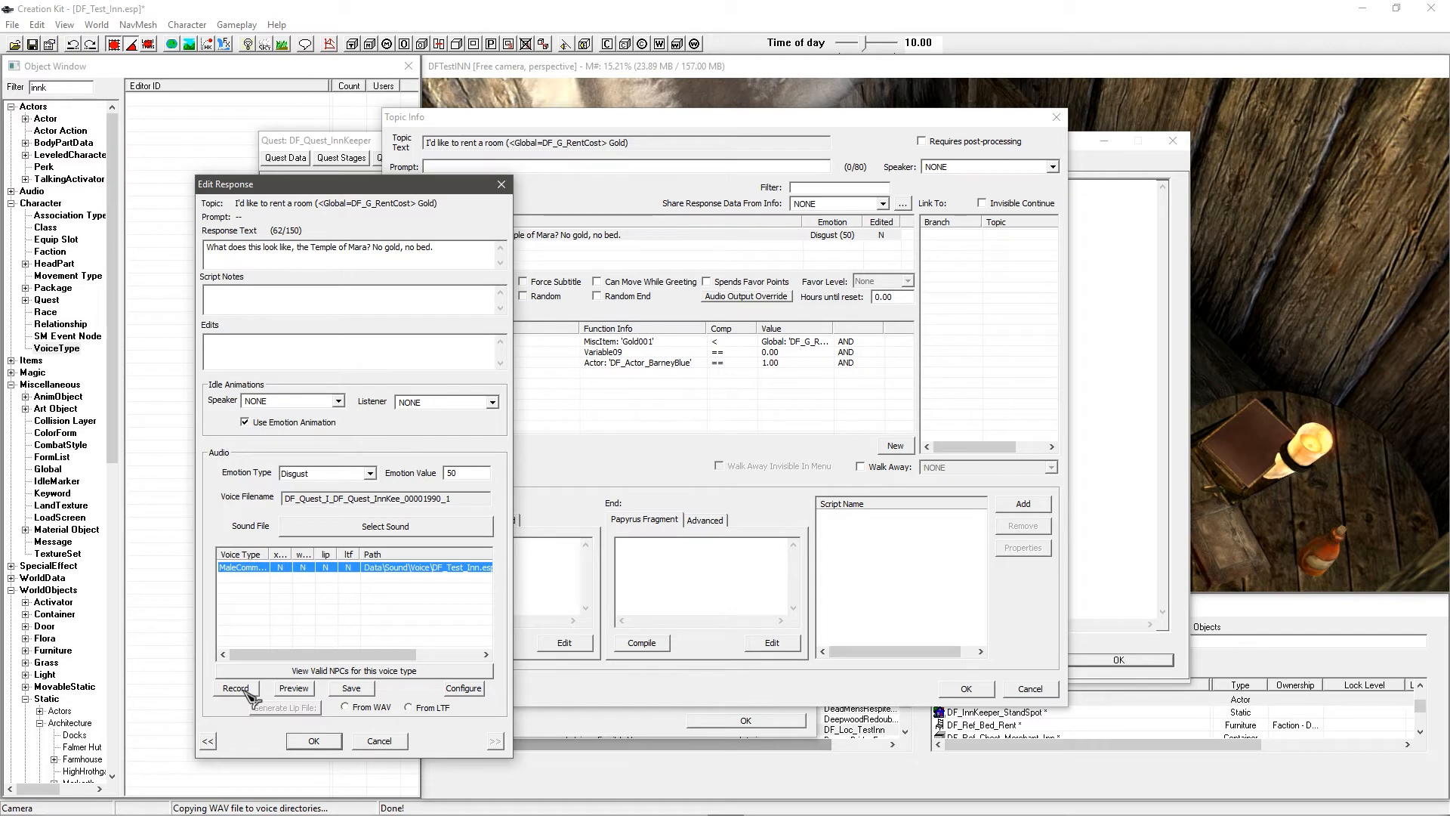
pyautogui.click(247, 690)
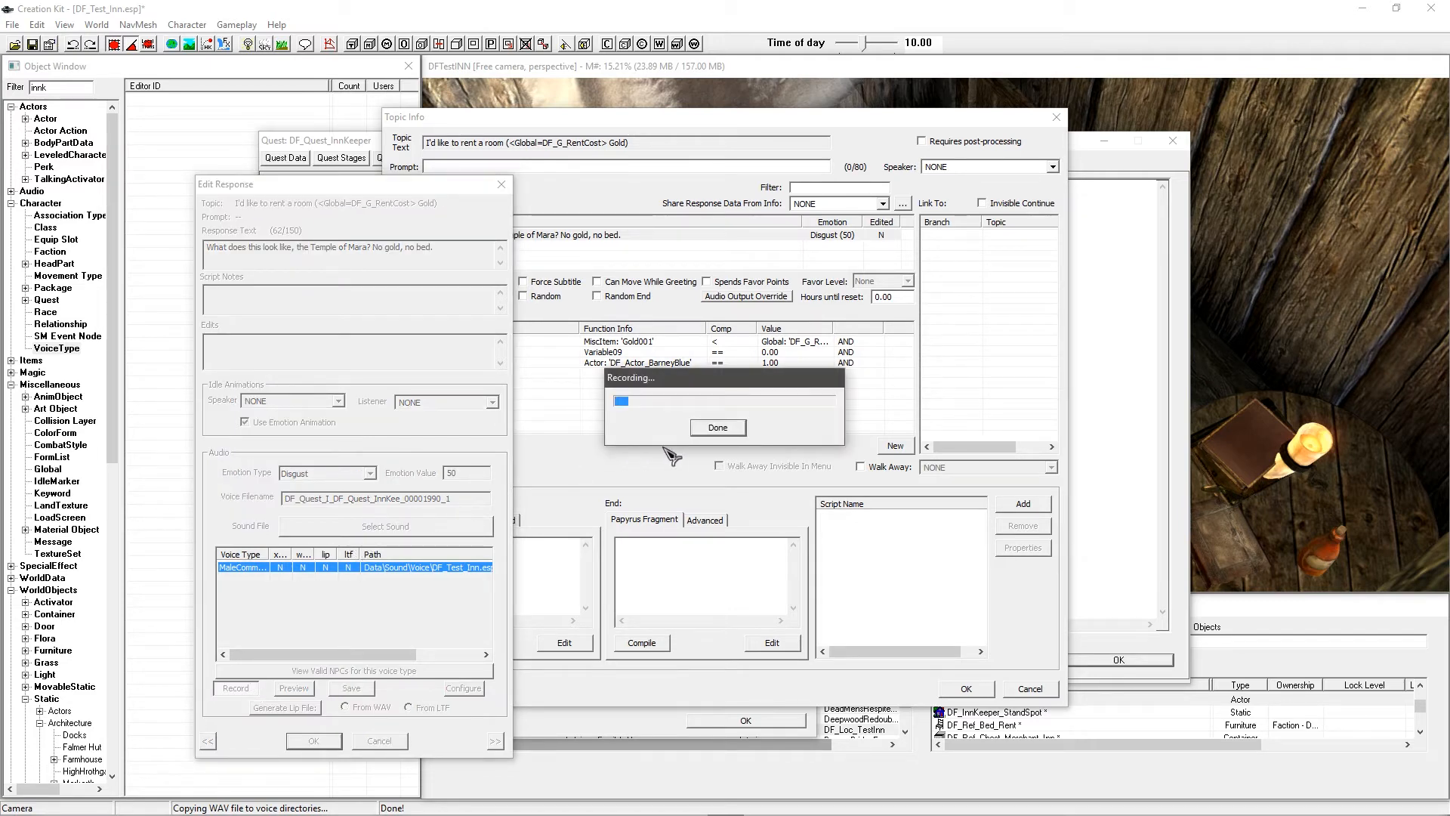
pyautogui.click(708, 428)
pyautogui.click(341, 689)
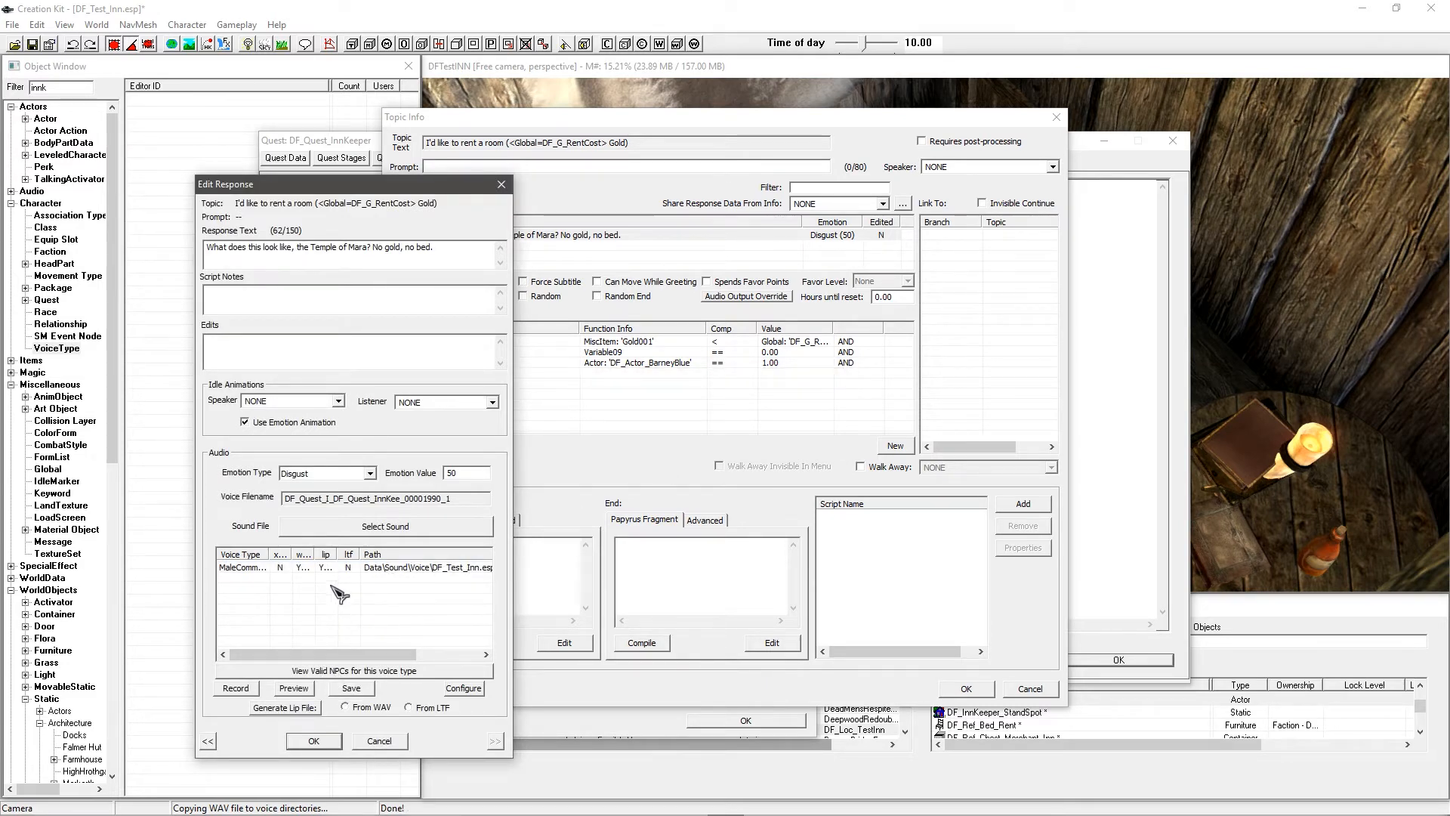
pyautogui.click(317, 567)
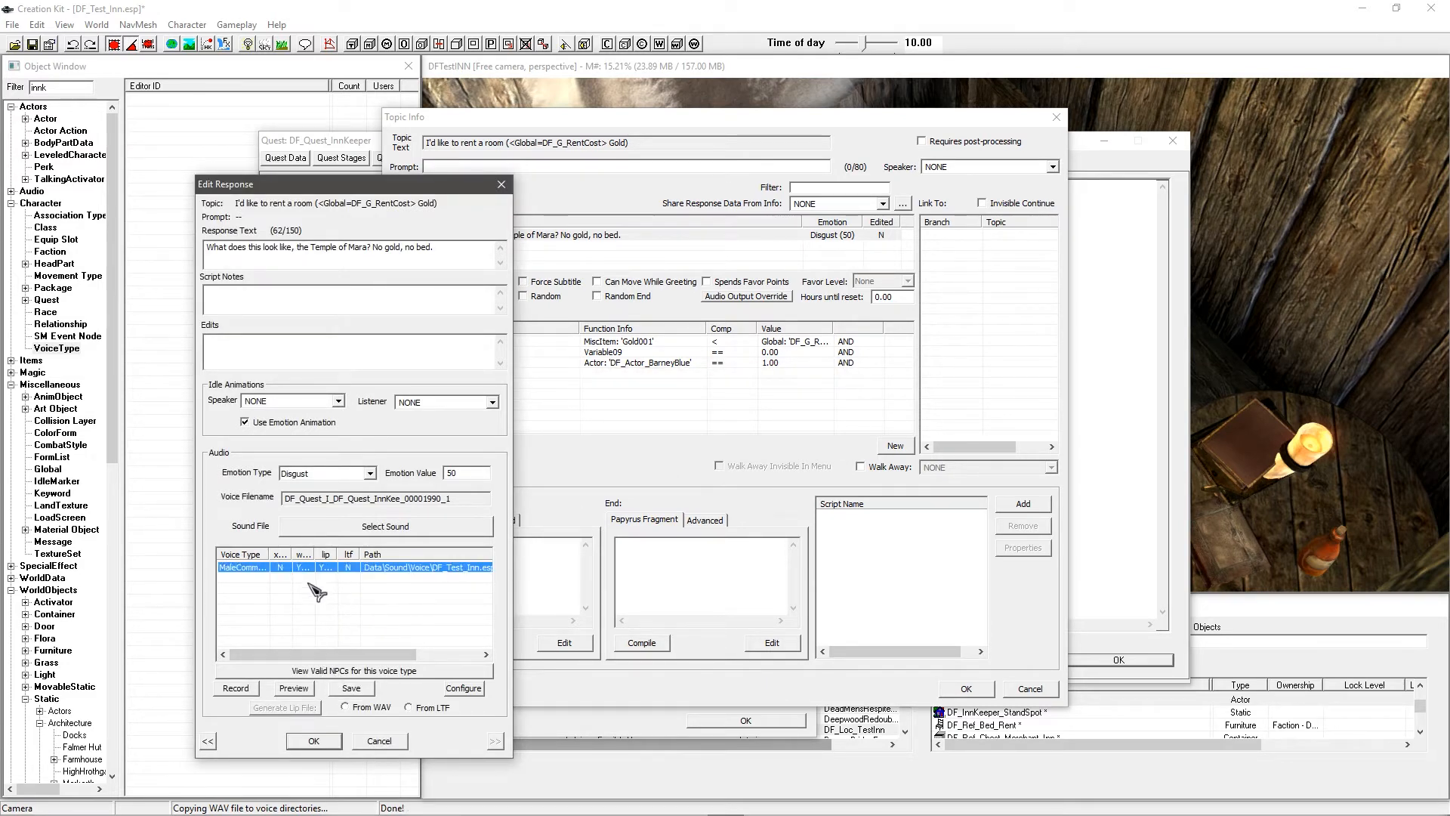
pyautogui.click(313, 741)
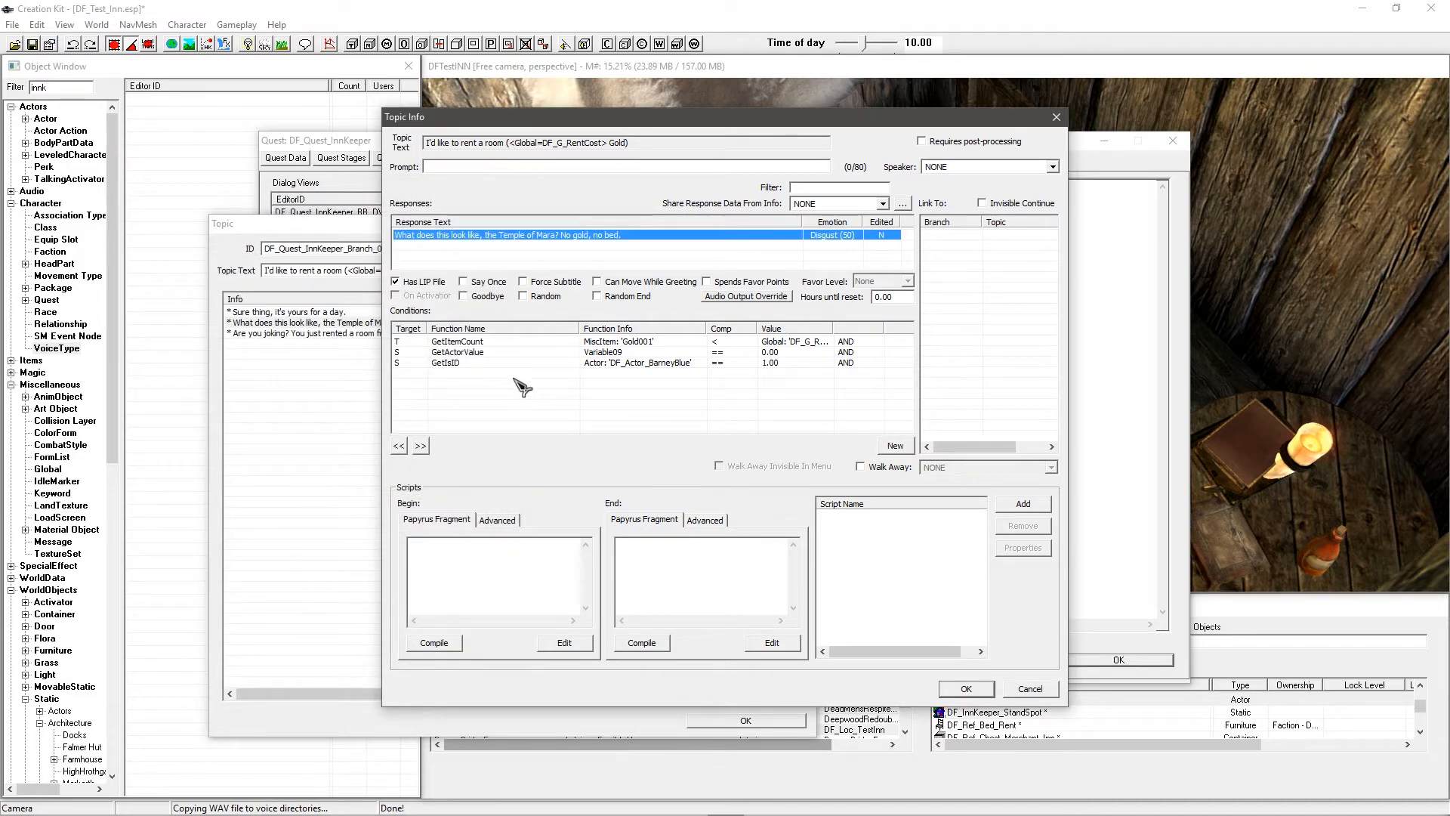
pyautogui.click(961, 688)
# Step: Record and save the voice line for the "Are you joking? You just rented a room from me." response and accept it
pyautogui.click(315, 336)
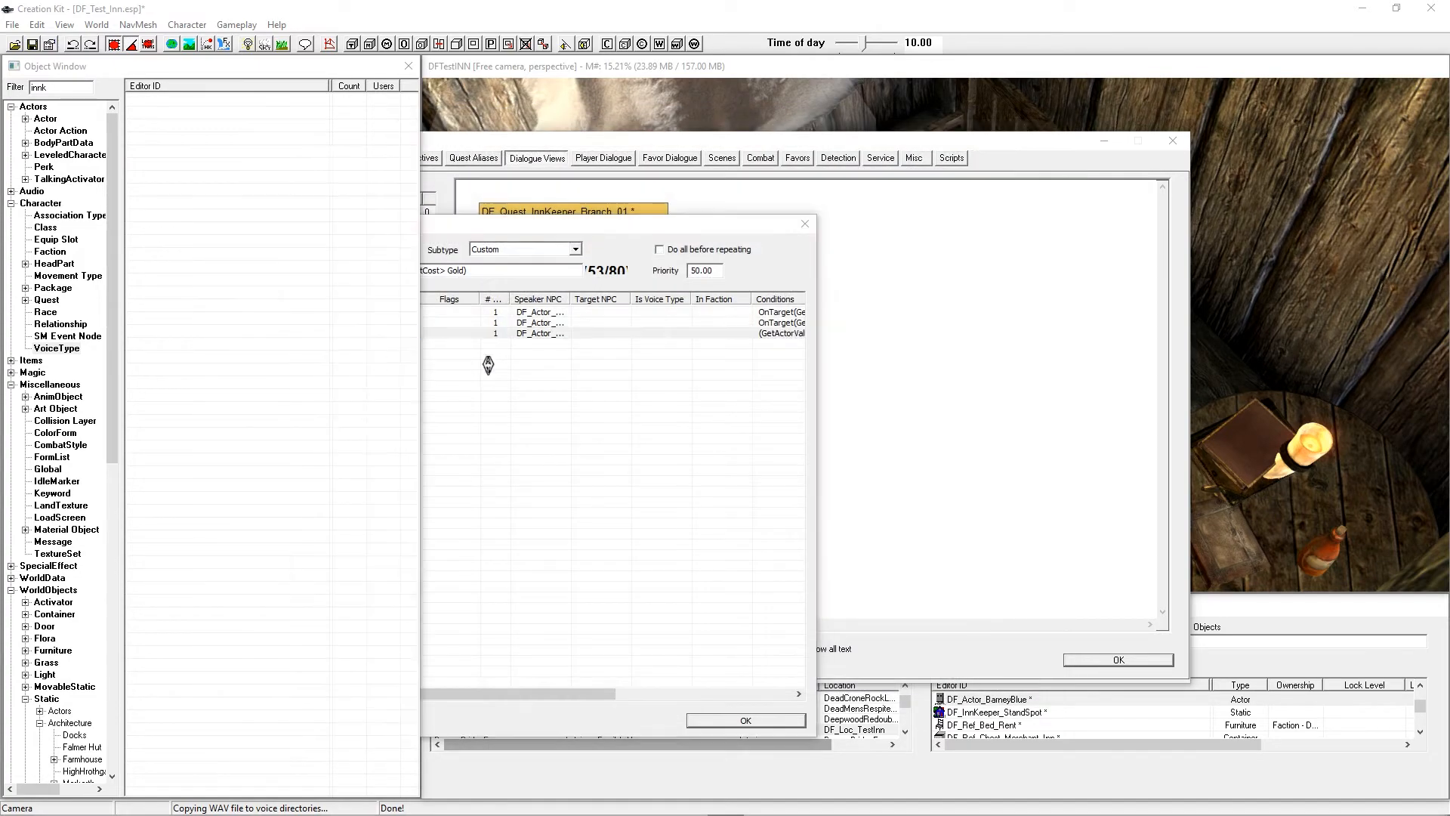
pyautogui.doubleClick(494, 333)
pyautogui.doubleClick(467, 235)
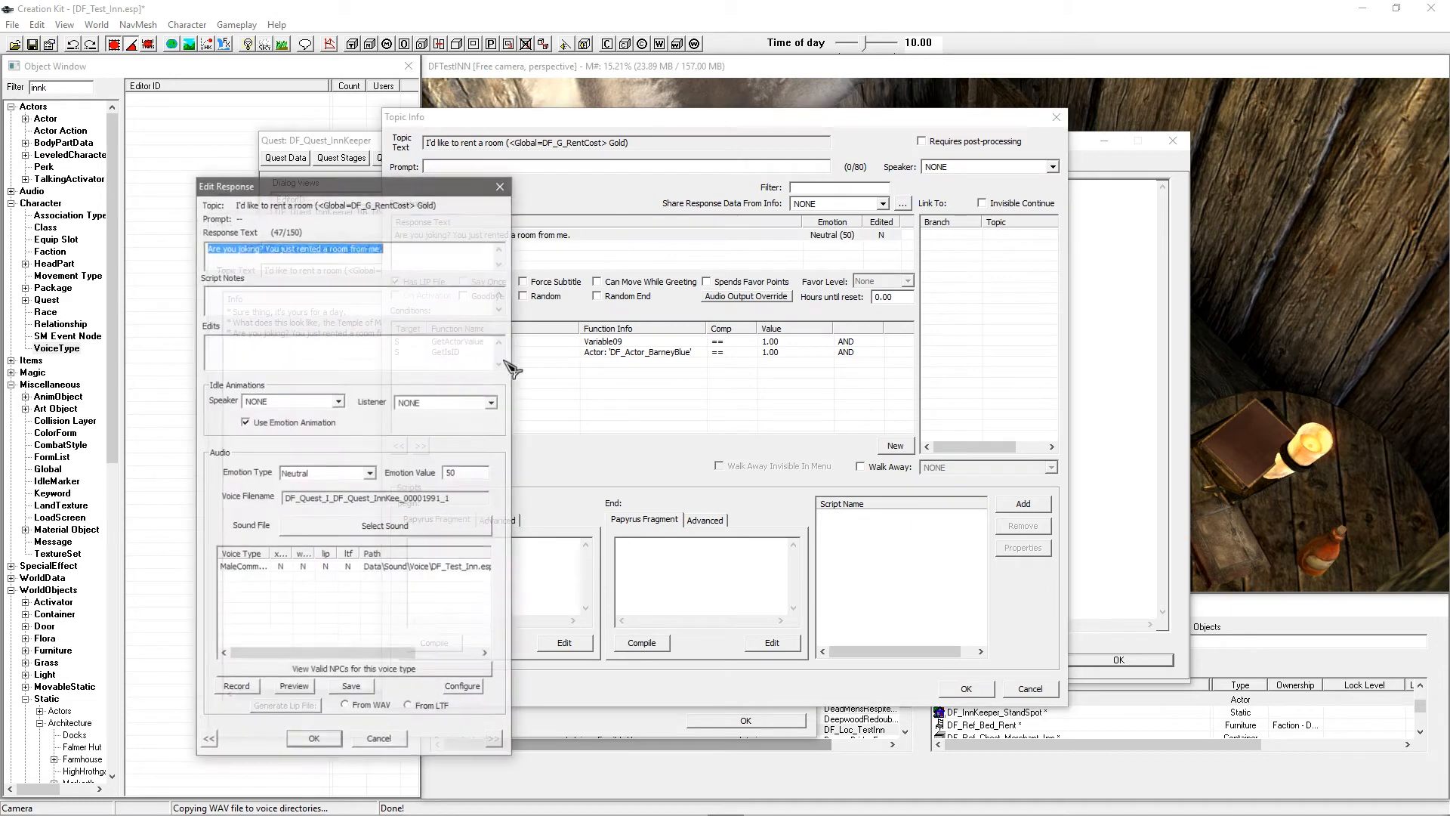
pyautogui.click(281, 568)
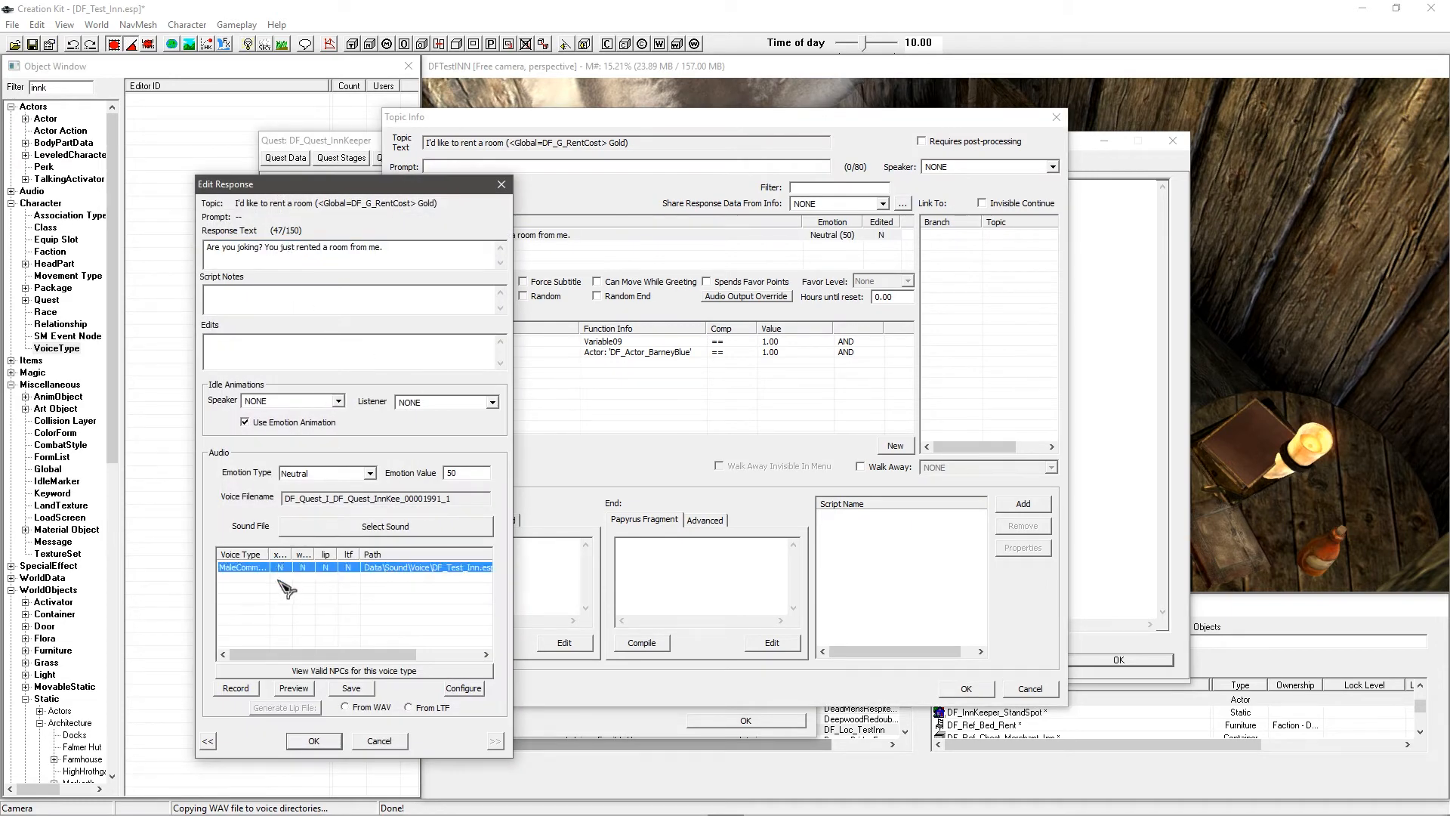
pyautogui.click(252, 687)
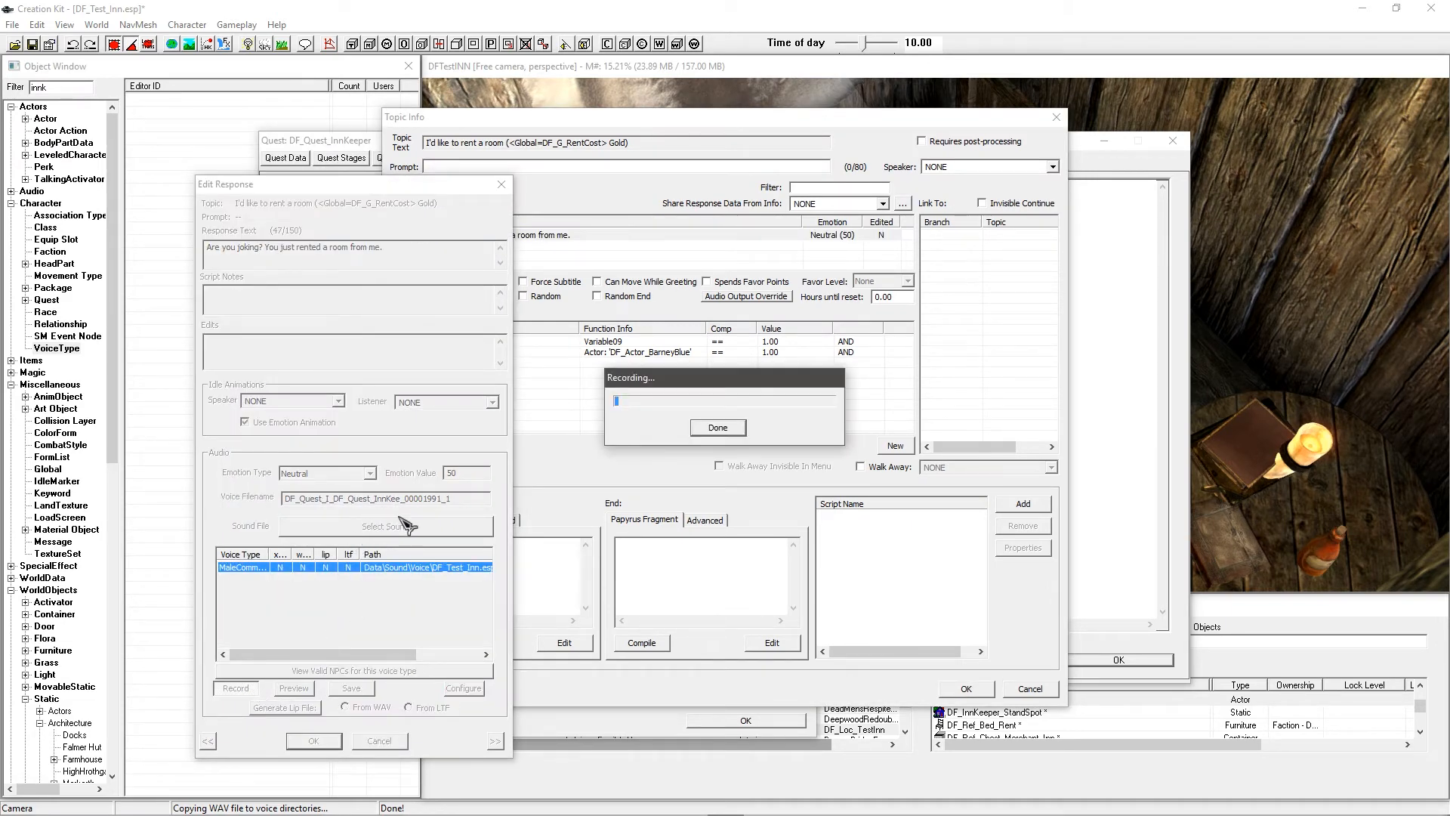
pyautogui.click(716, 429)
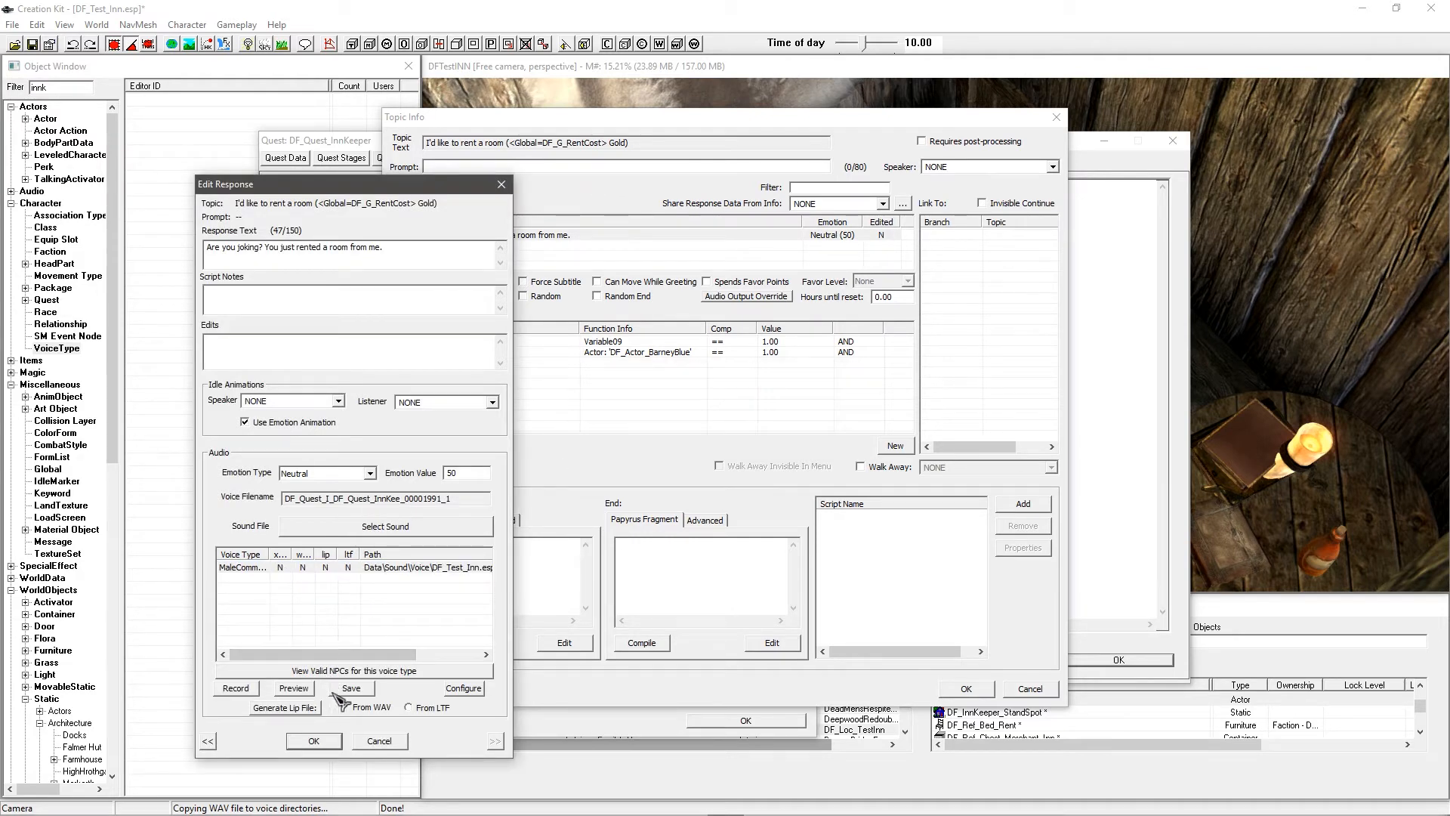
pyautogui.click(314, 740)
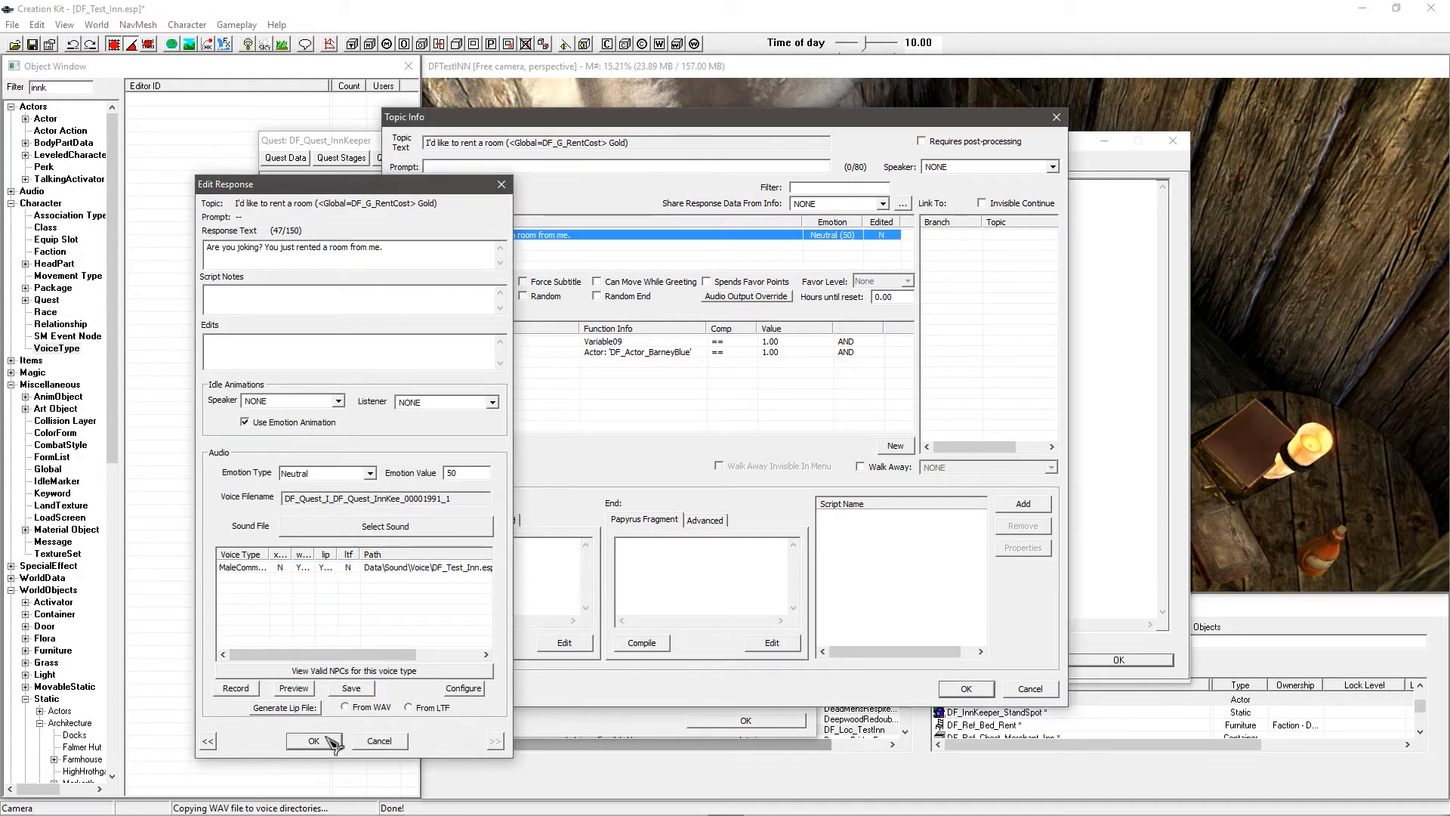
pyautogui.click(627, 342)
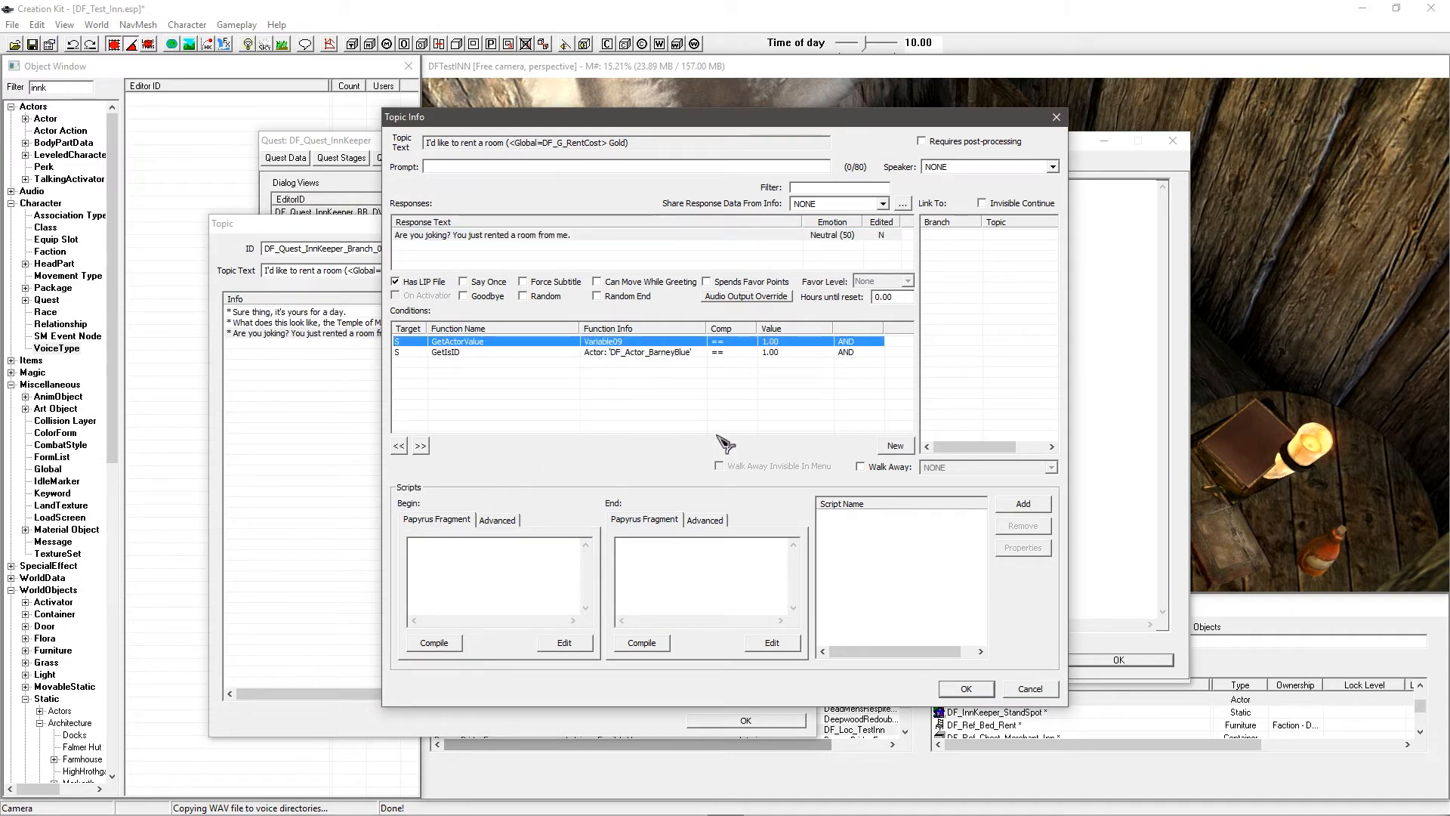
# Step: Accept the topic info, the "I'd like to rent a room" topic and the DF_Quest_InnKeeper quest
pyautogui.click(966, 689)
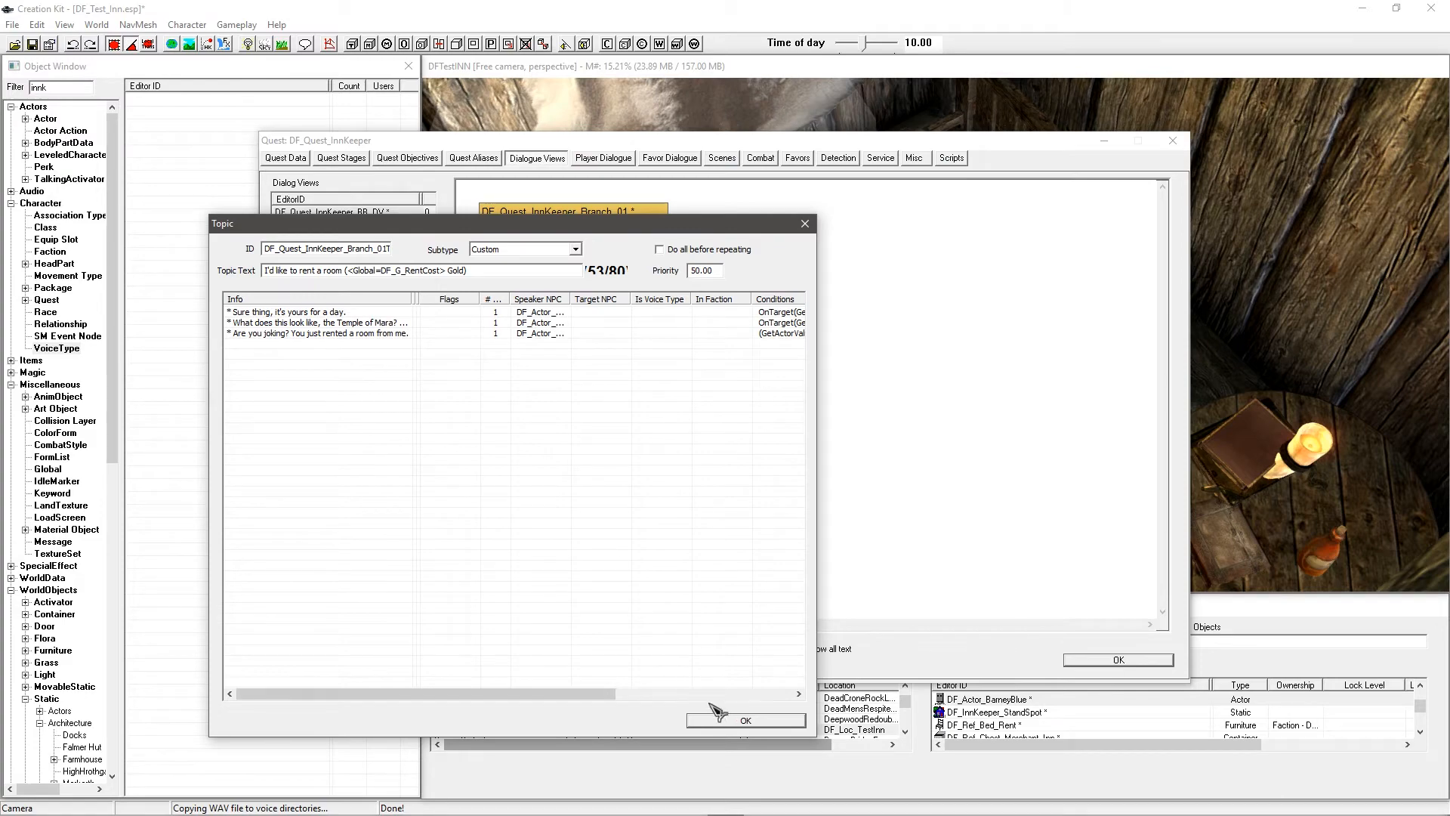
pyautogui.click(716, 720)
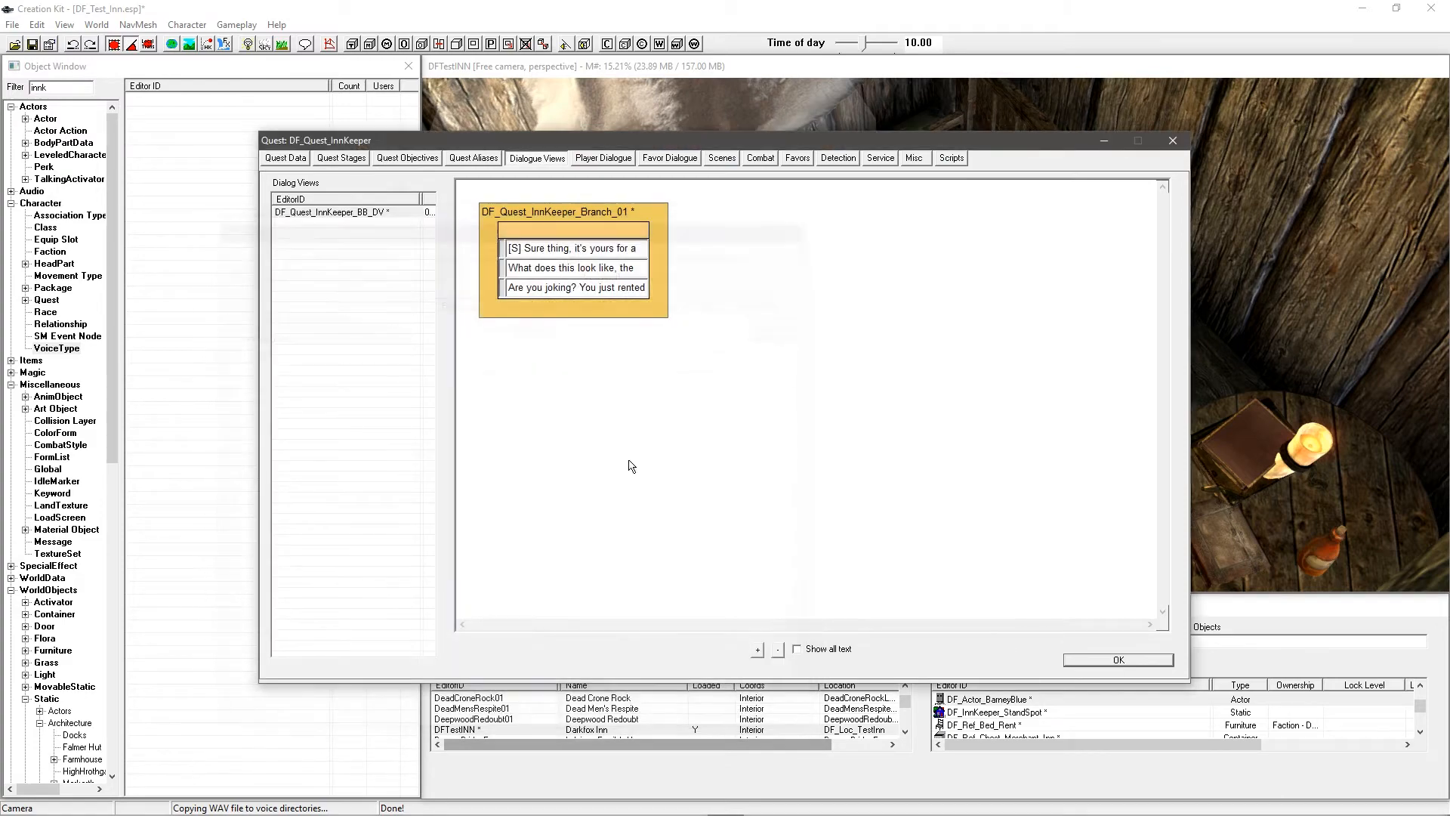
pyautogui.click(1158, 660)
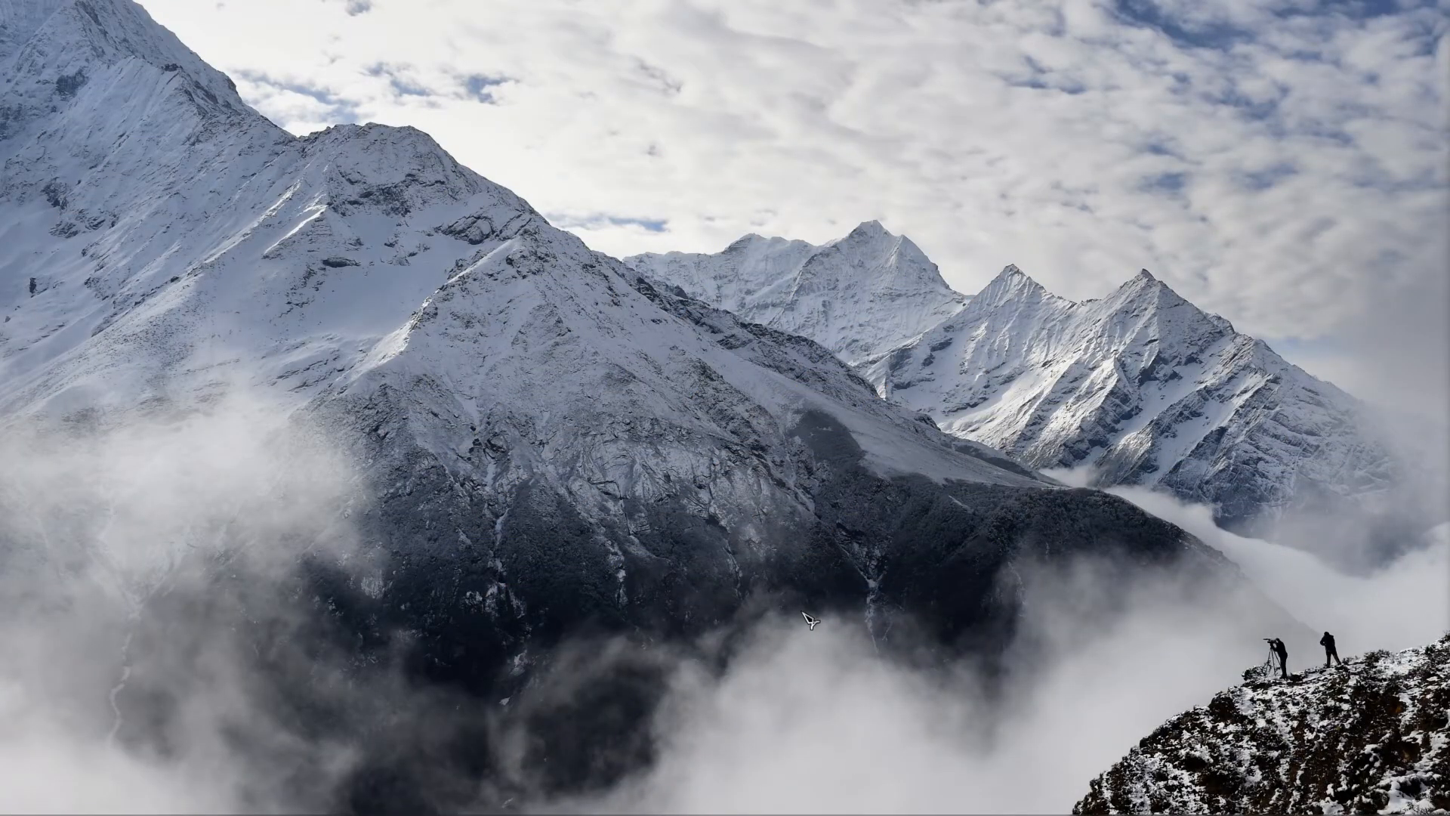
# Step: Launch TES5Edit and load only the DF_Test_Inn.esp plugin
pyautogui.moveTo(850, 811)
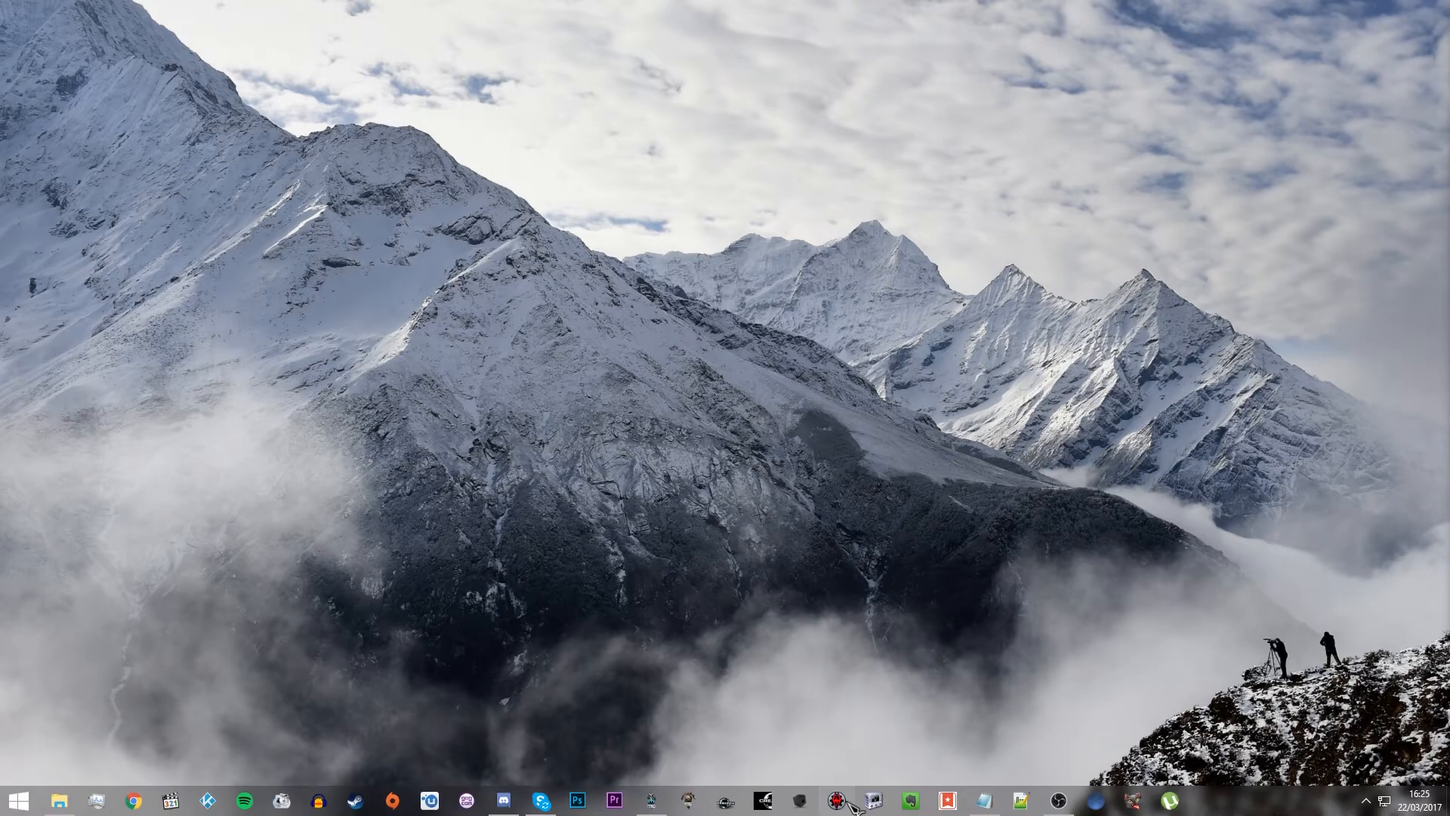
pyautogui.click(847, 804)
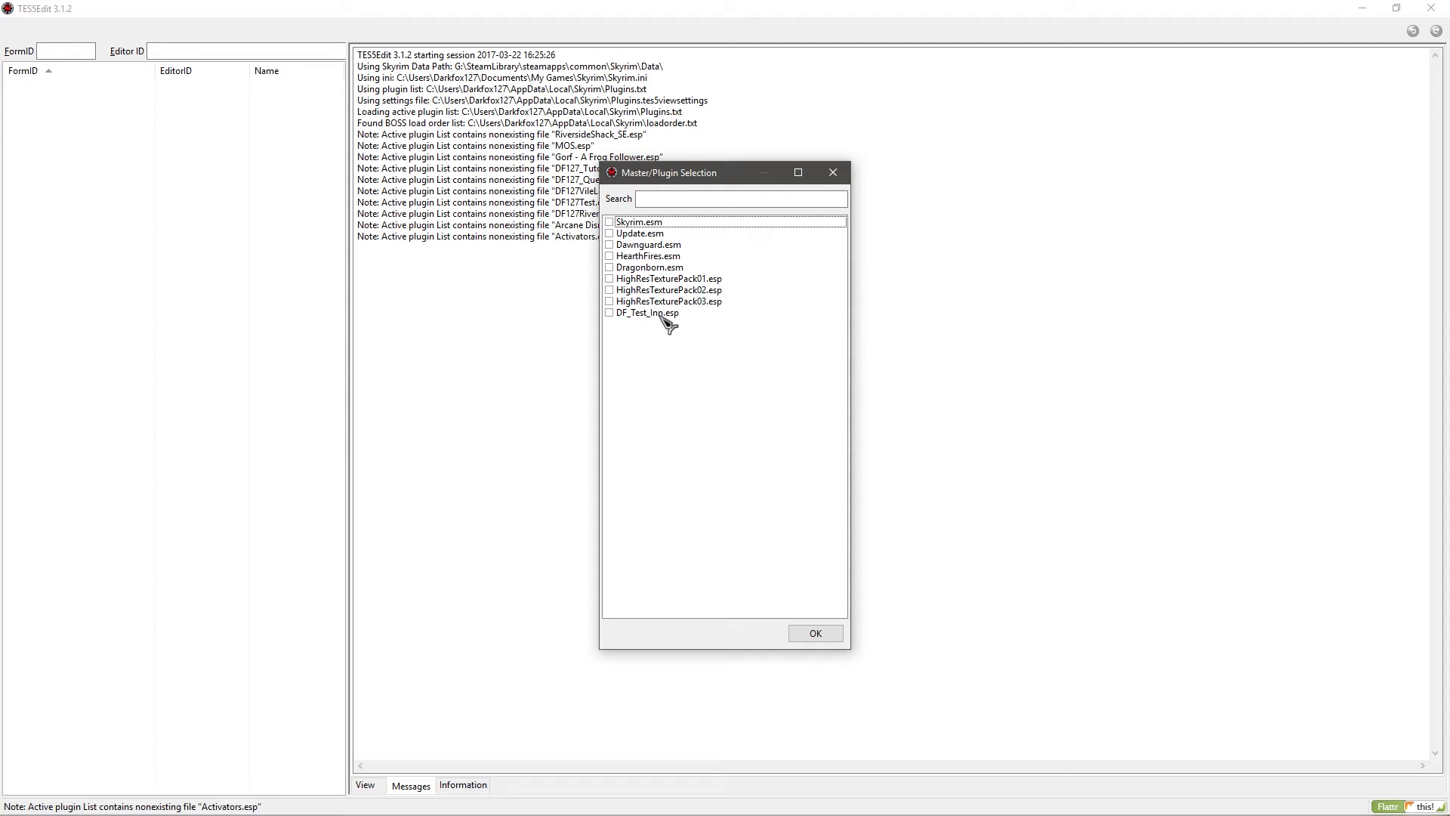
pyautogui.click(654, 313)
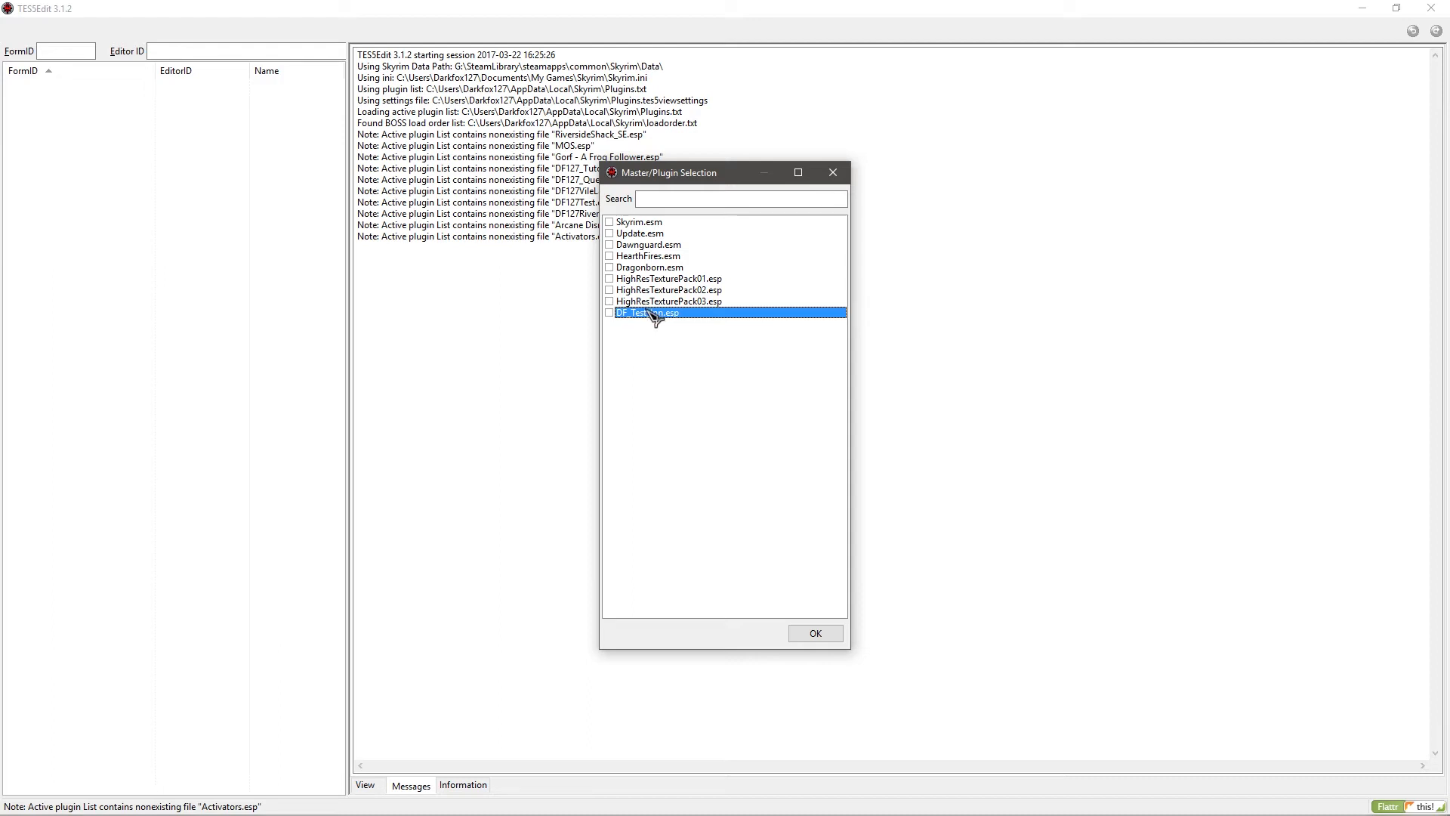
pyautogui.click(609, 313)
pyautogui.rightClick(660, 306)
pyautogui.click(693, 327)
pyautogui.click(808, 633)
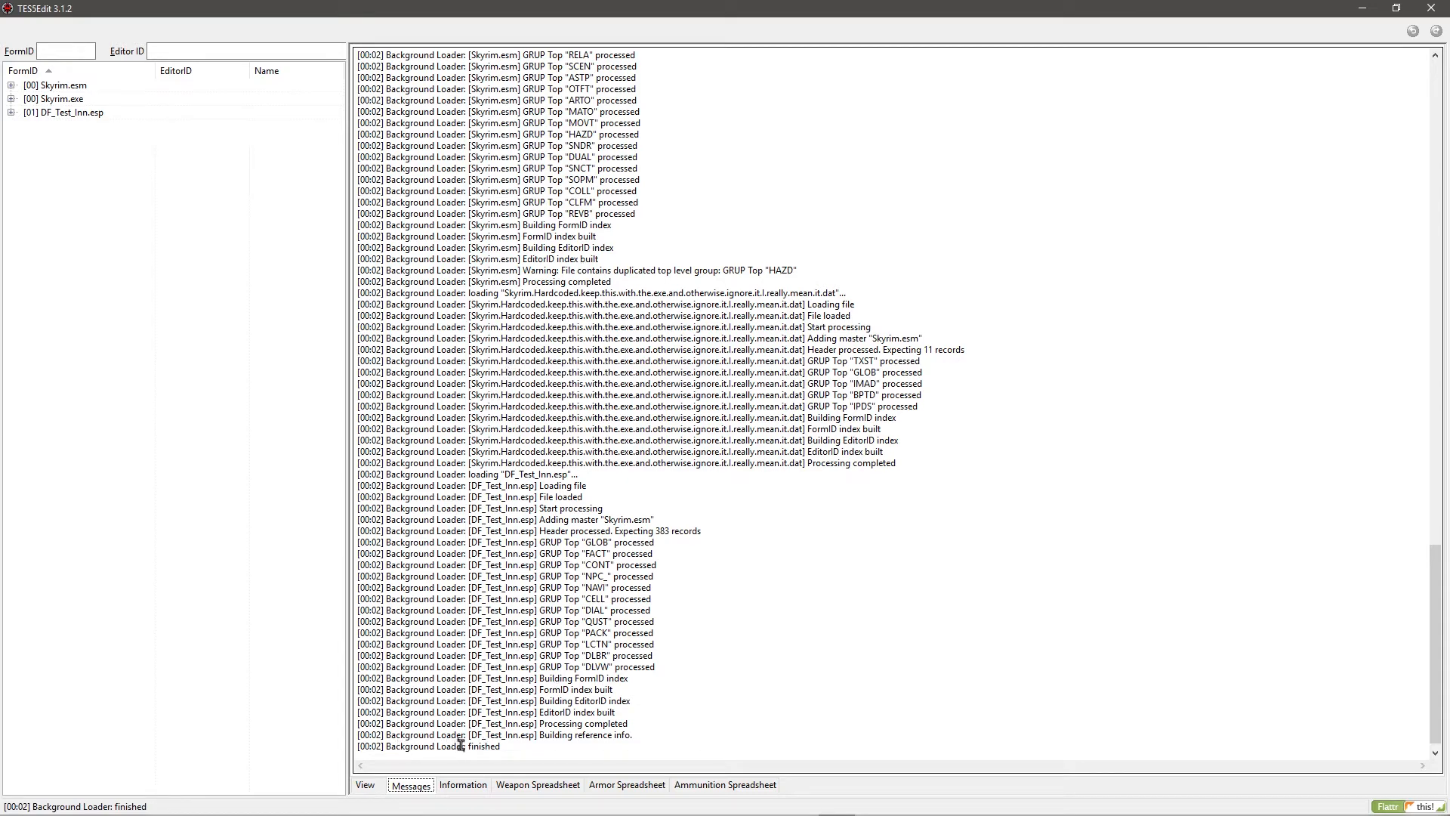
# Step: Create a SEQ file for DF_Test_Inn.esp and close TES5Edit
pyautogui.click(75, 113)
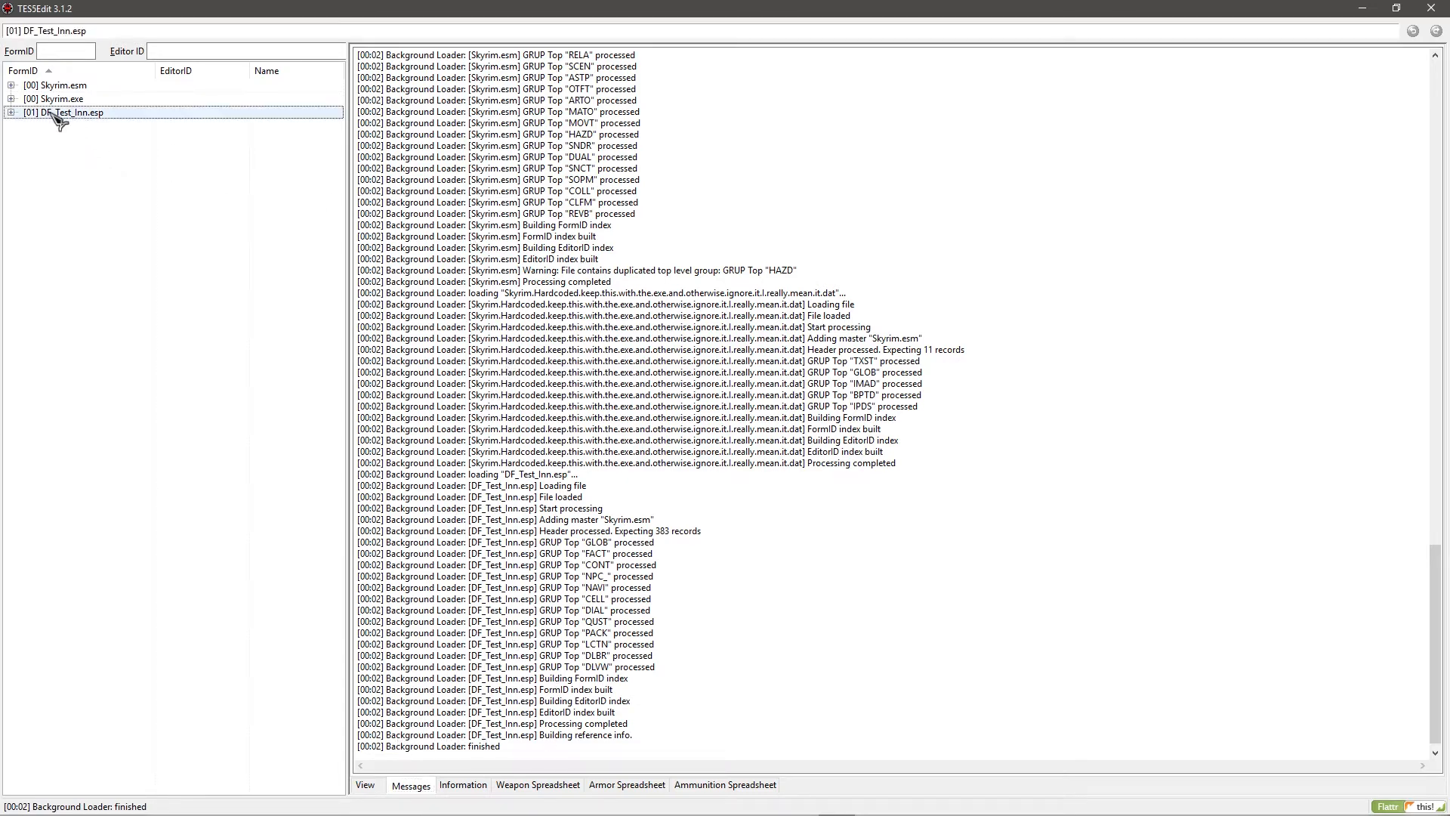
pyautogui.rightClick(68, 114)
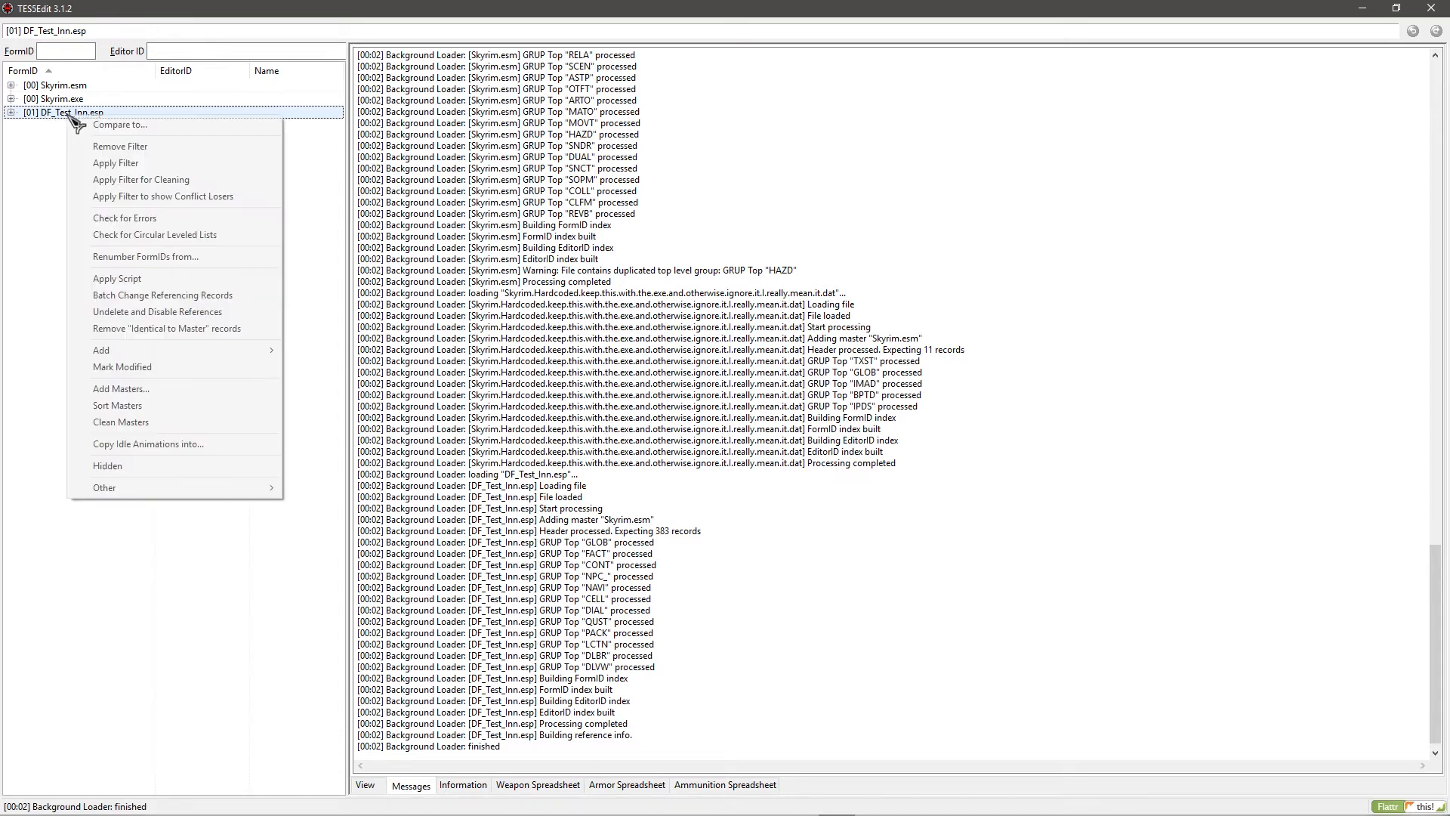
pyautogui.moveTo(142, 491)
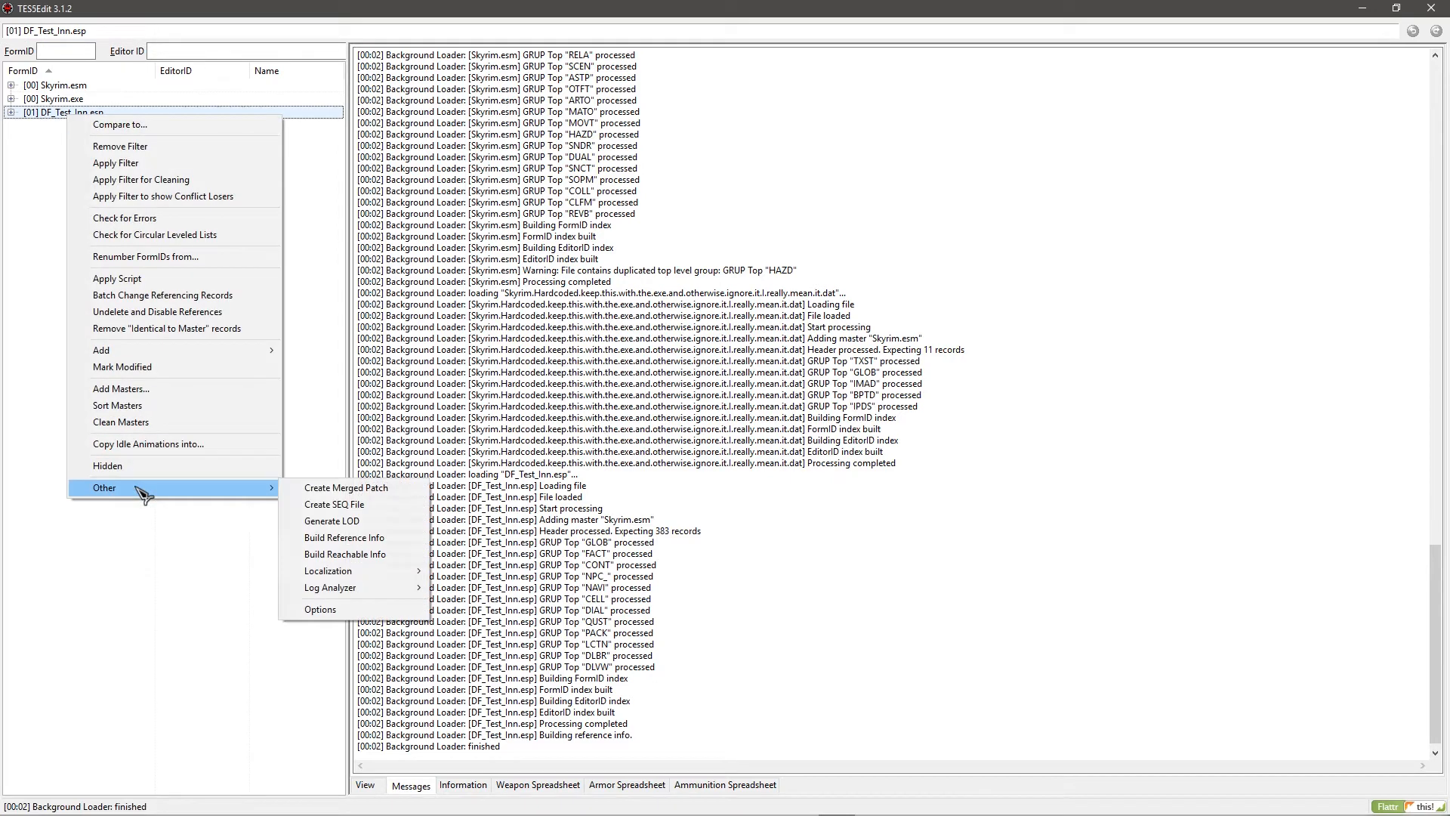
pyautogui.click(350, 506)
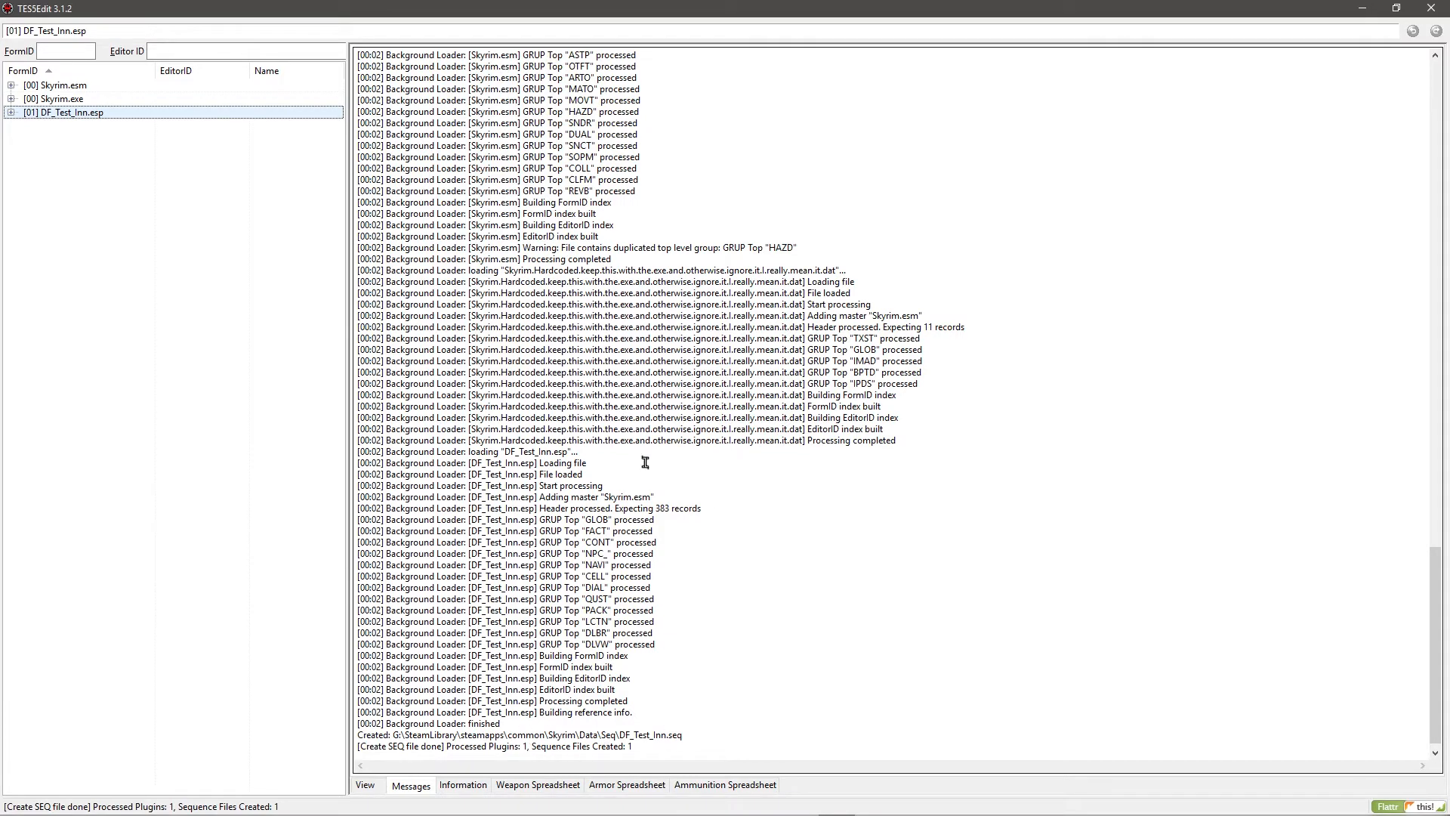
pyautogui.click(1441, 5)
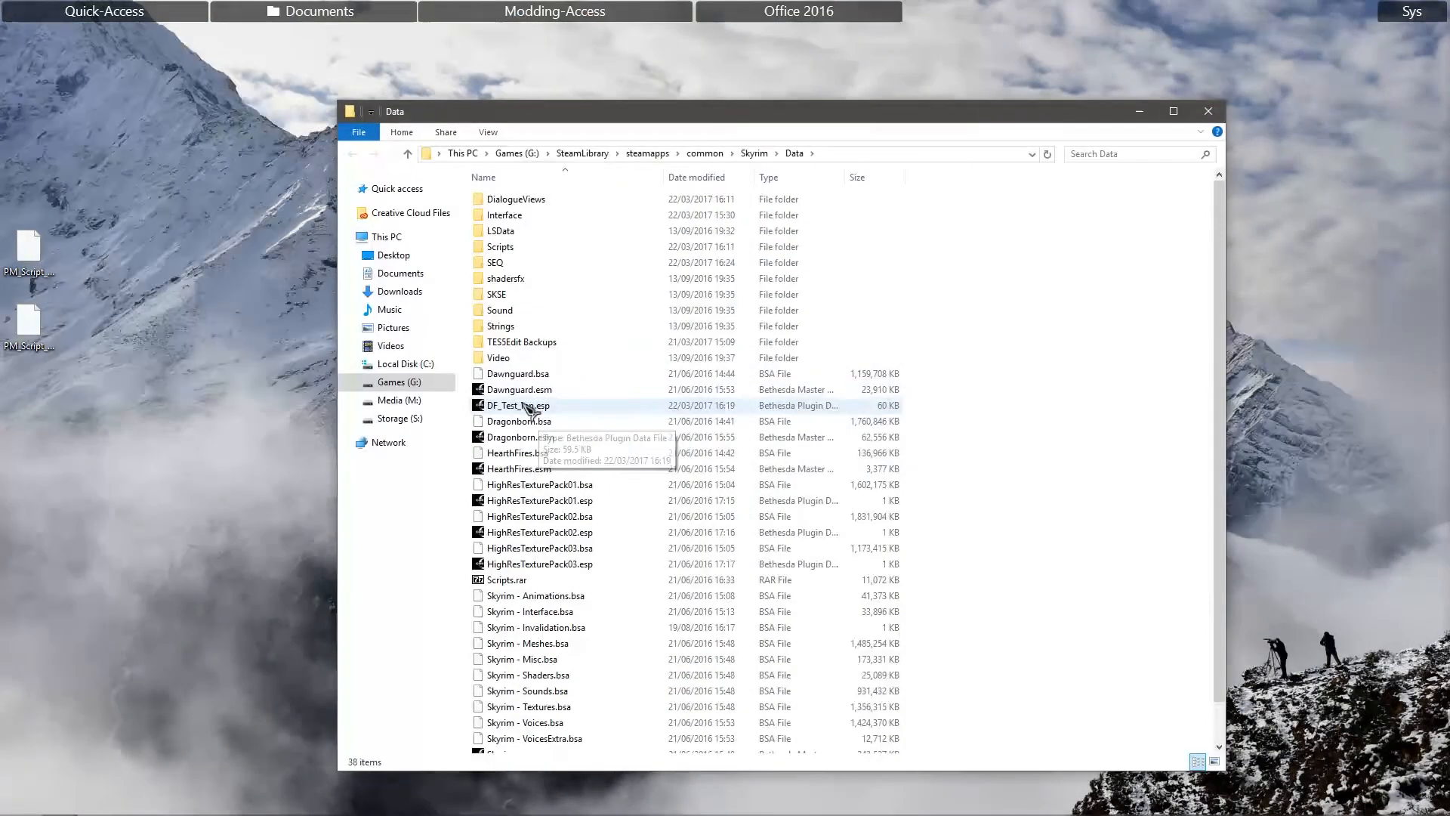
# Step: In File Explorer, check Skyrim's Data\SEQ folder for DF_Test_Inn.seq and close the window
pyautogui.click(504, 263)
pyautogui.doubleClick(504, 265)
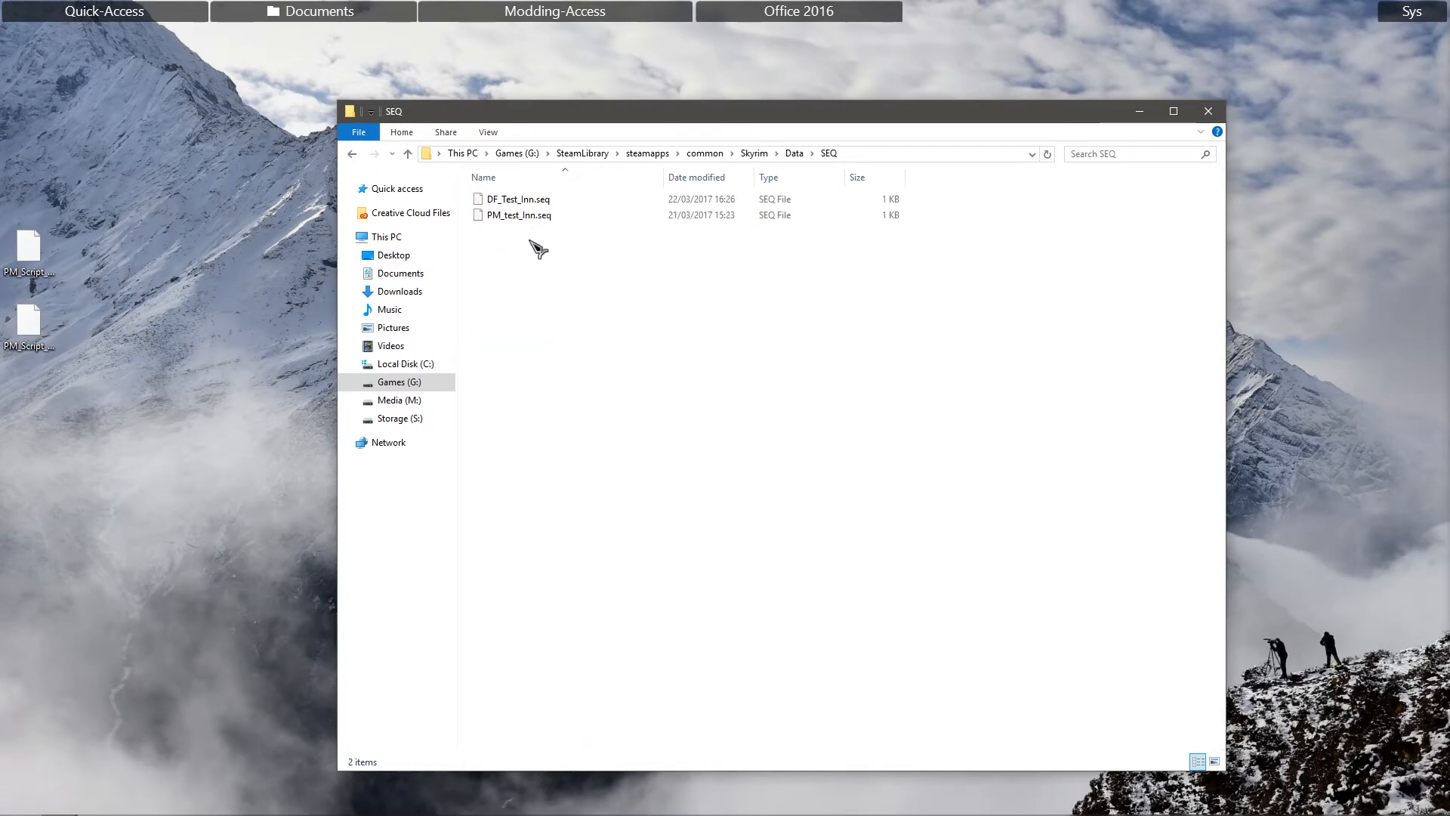
pyautogui.click(525, 200)
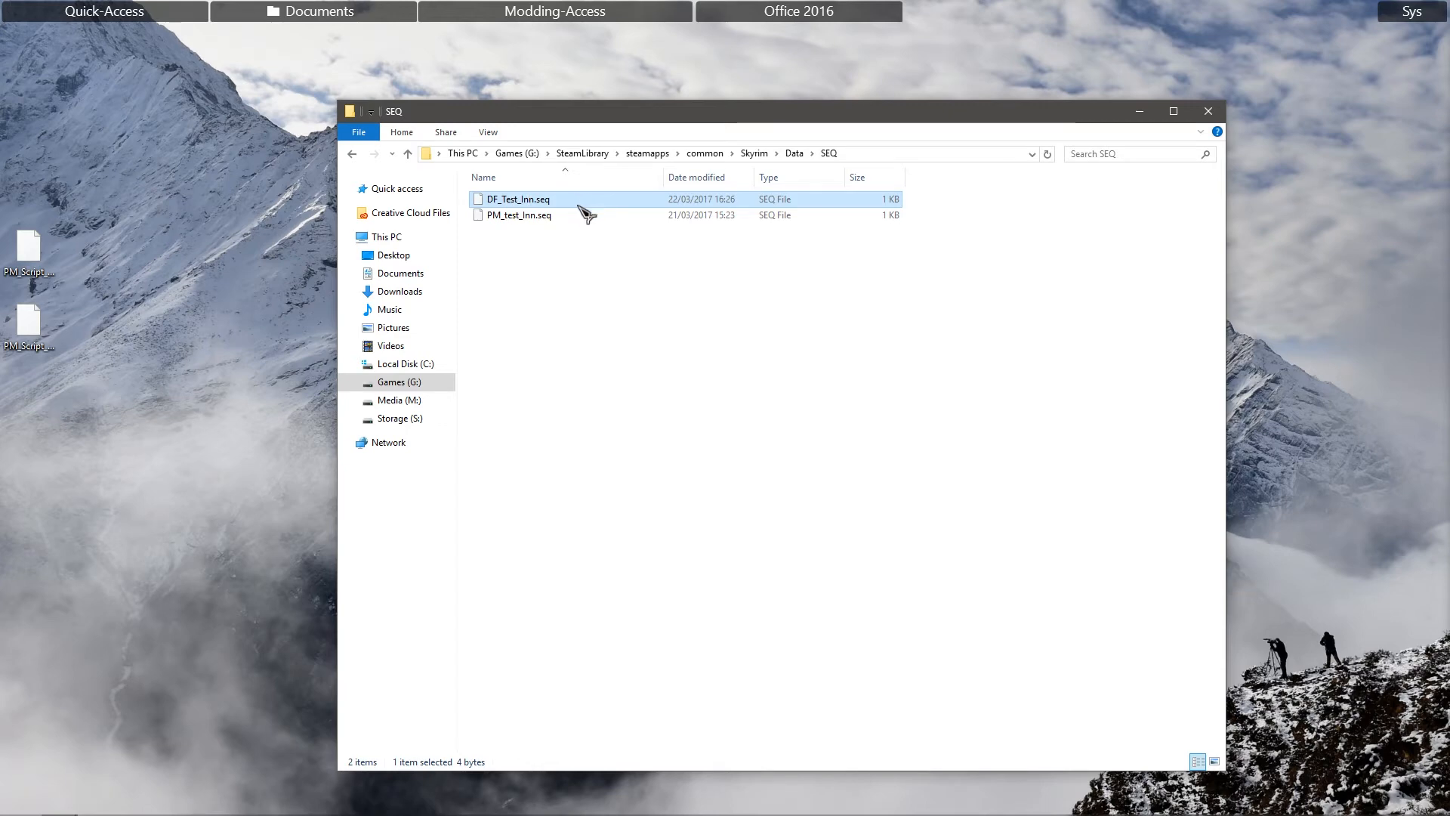
pyautogui.click(532, 272)
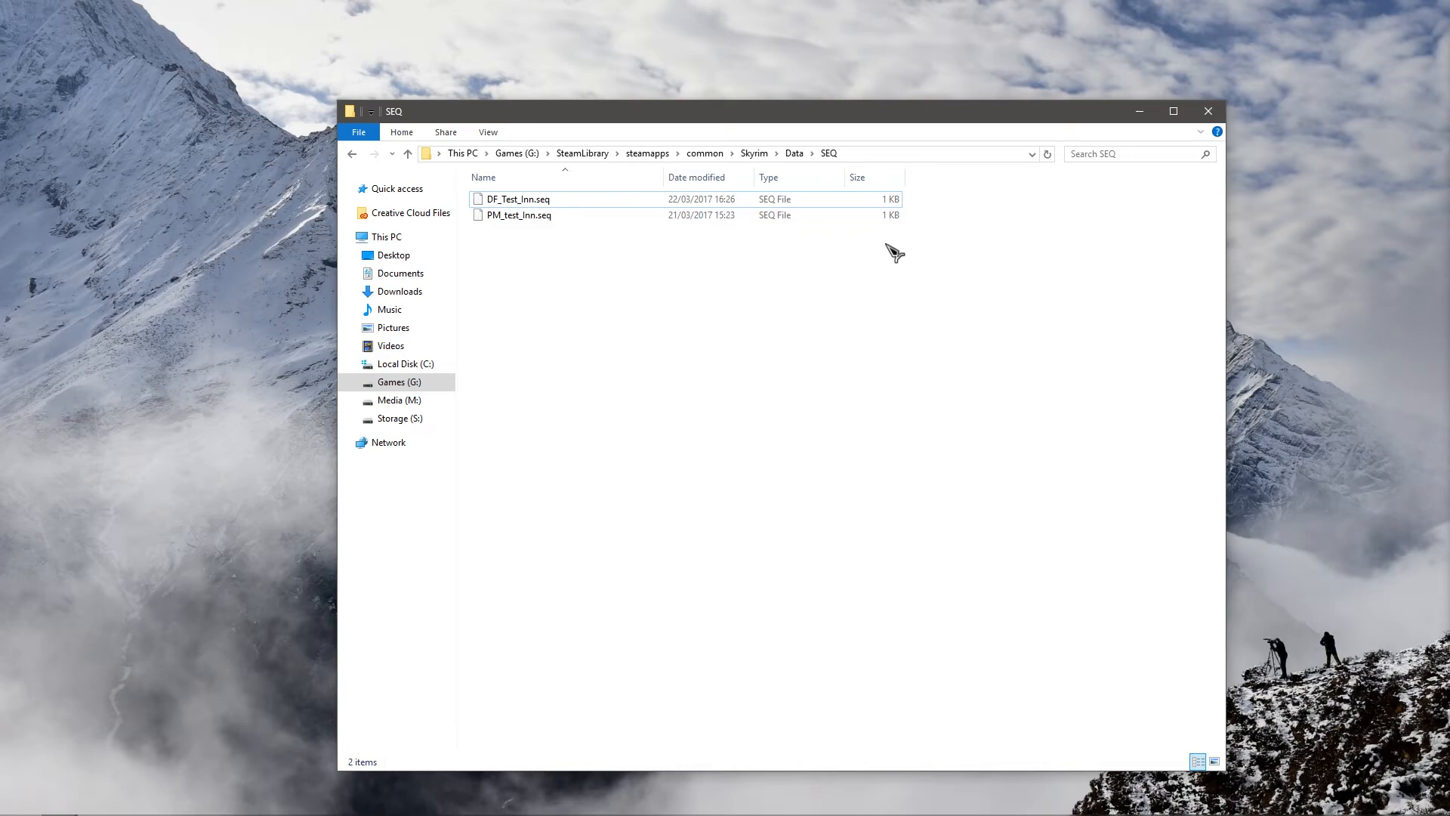
pyautogui.click(1208, 111)
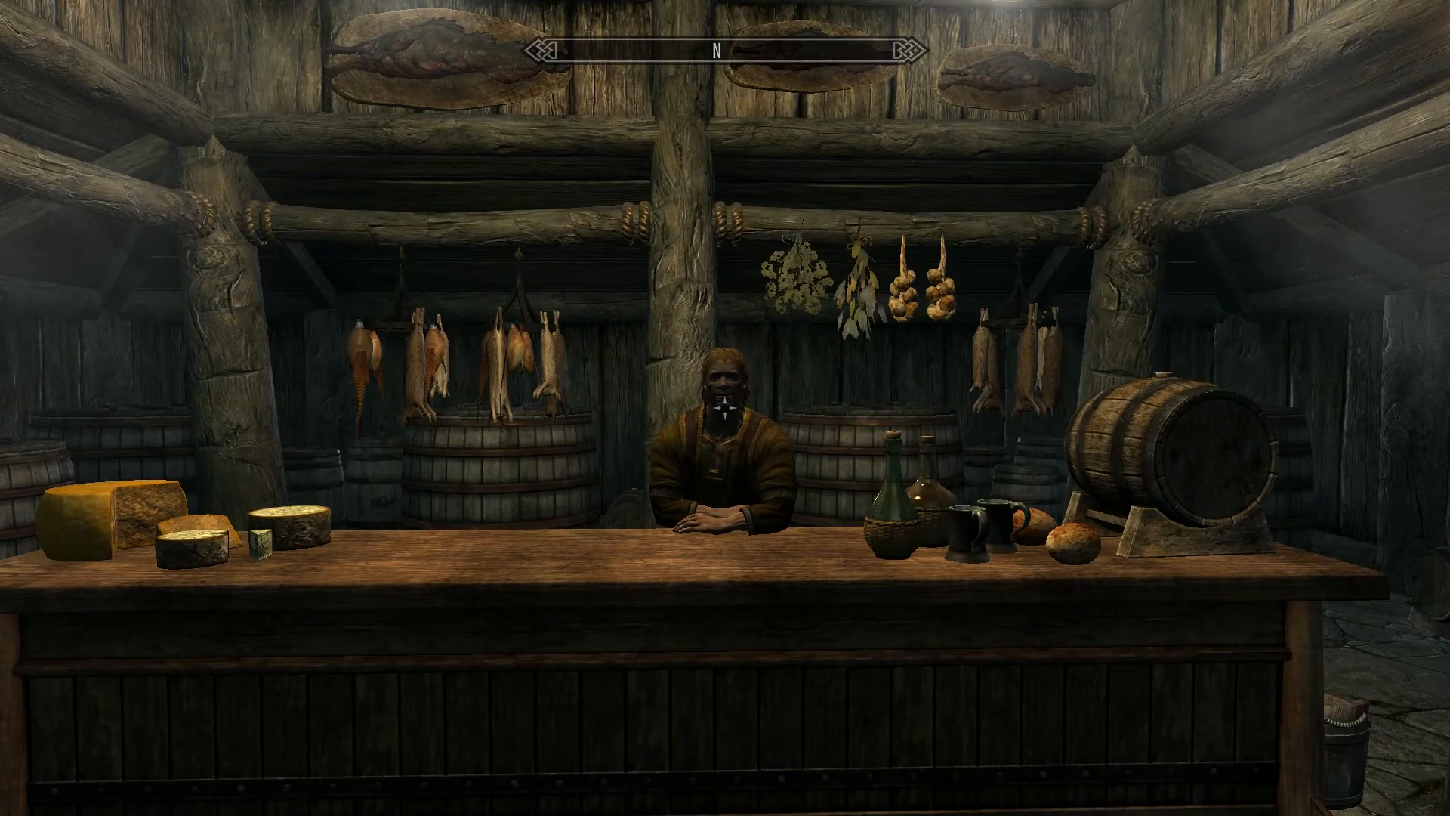
# Step: In Skyrim, approach the innkeeper at the counter and ask to rent a room without having enough gold
pyautogui.press('w')
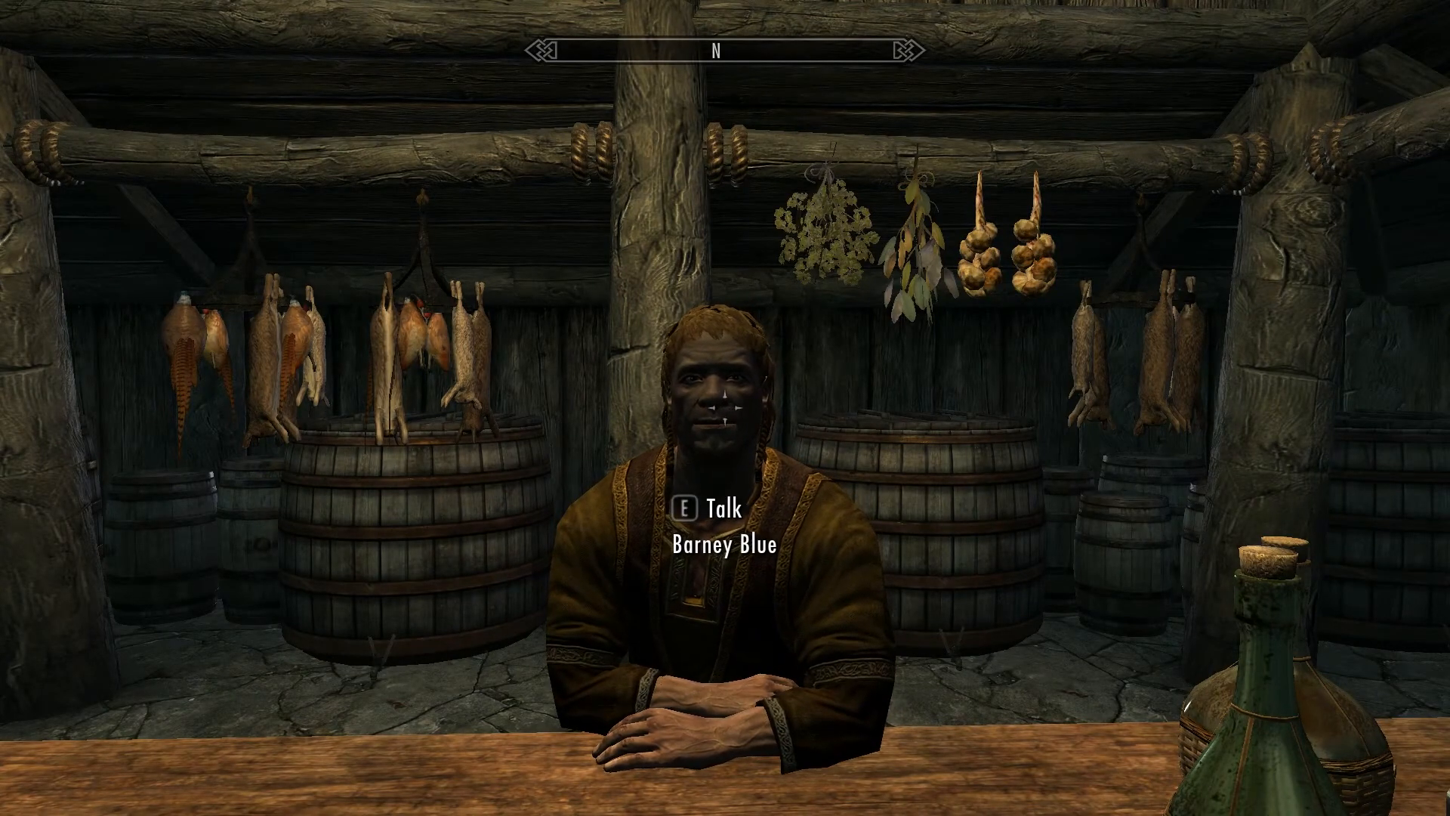
pyautogui.press('e')
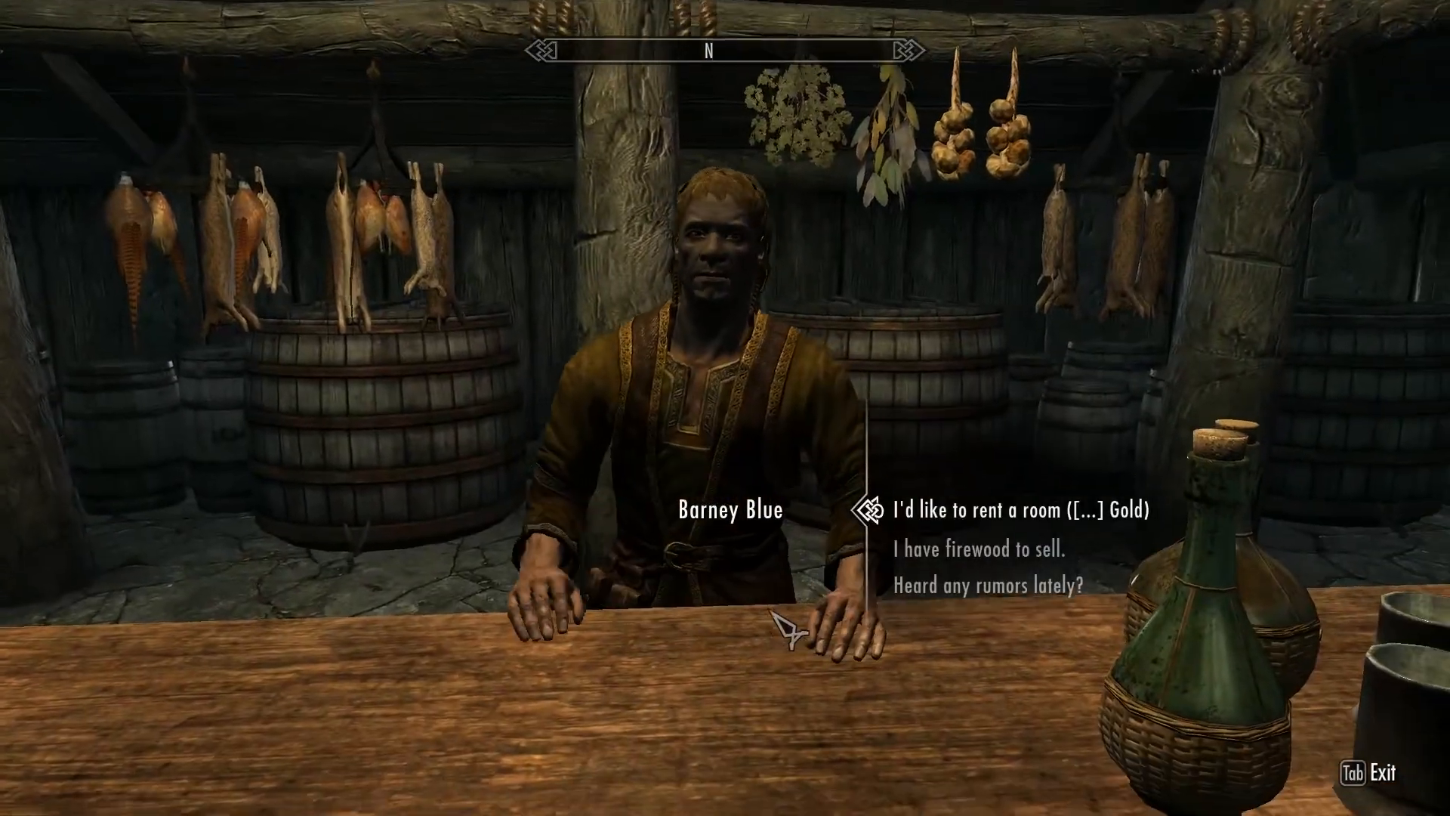
pyautogui.scroll(-1, 990, 554)
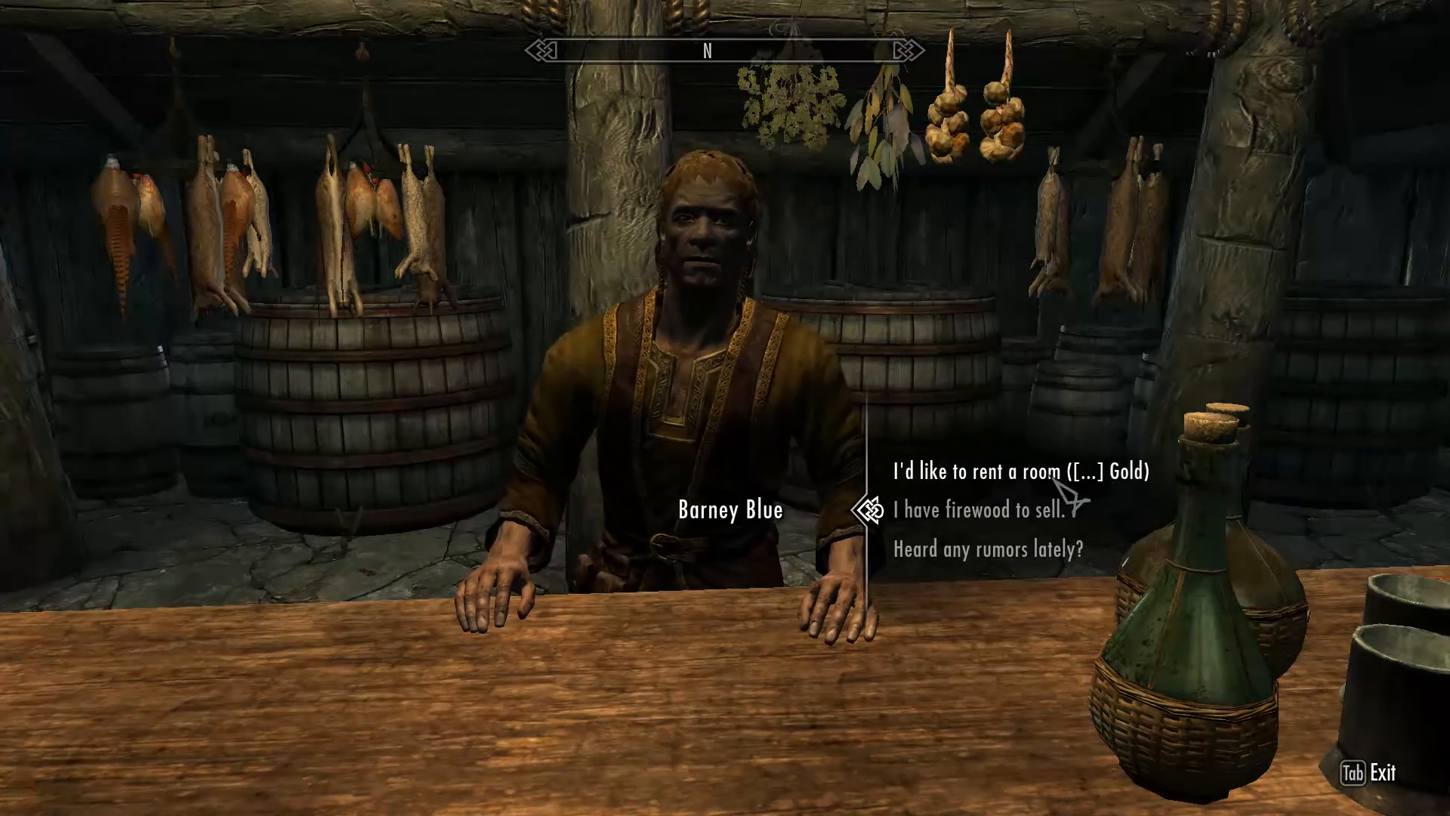
pyautogui.click(956, 471)
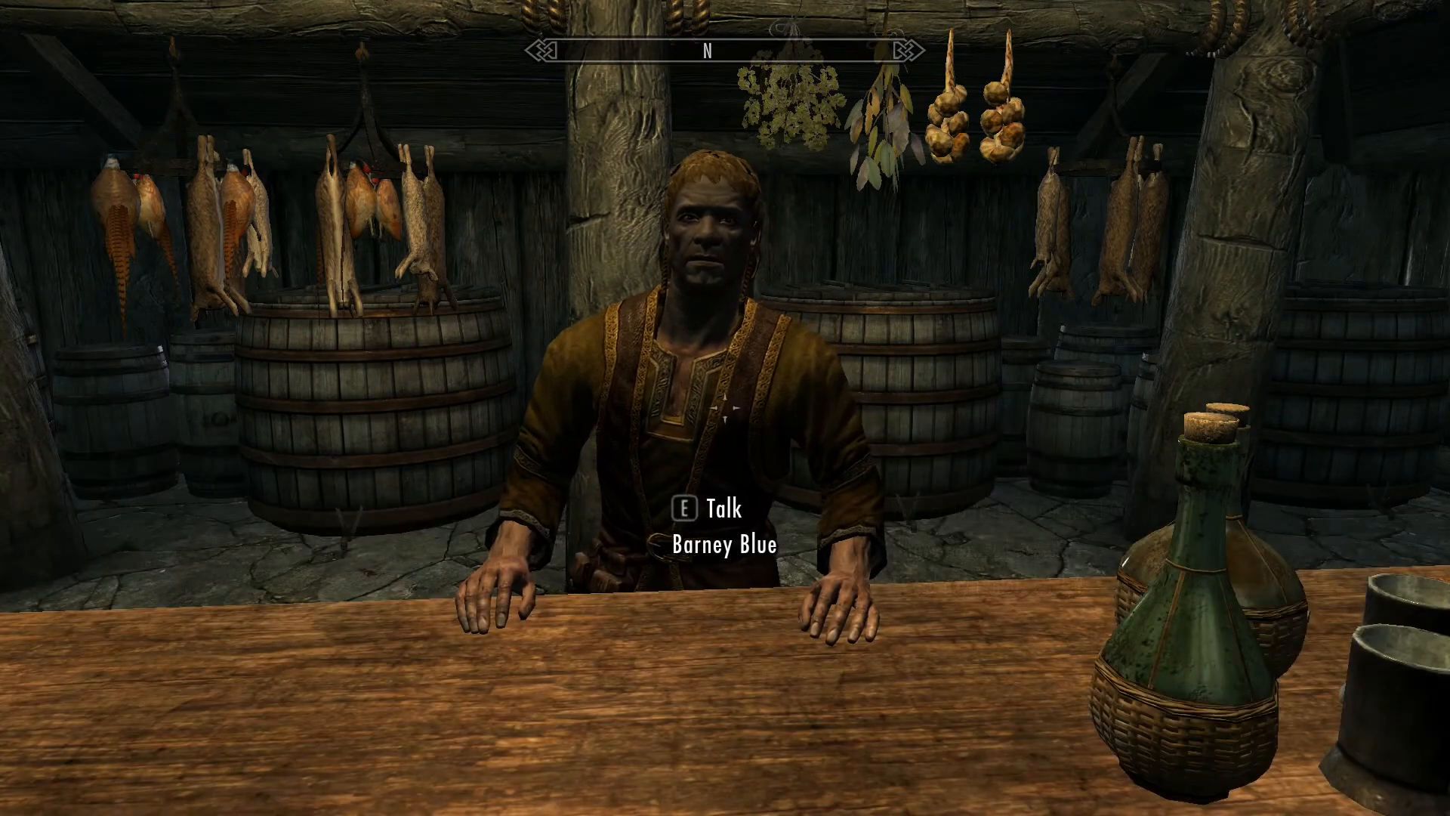
# Step: Give the player 300 gold with the console command player.additem f 300
pyautogui.write('player.additemm')
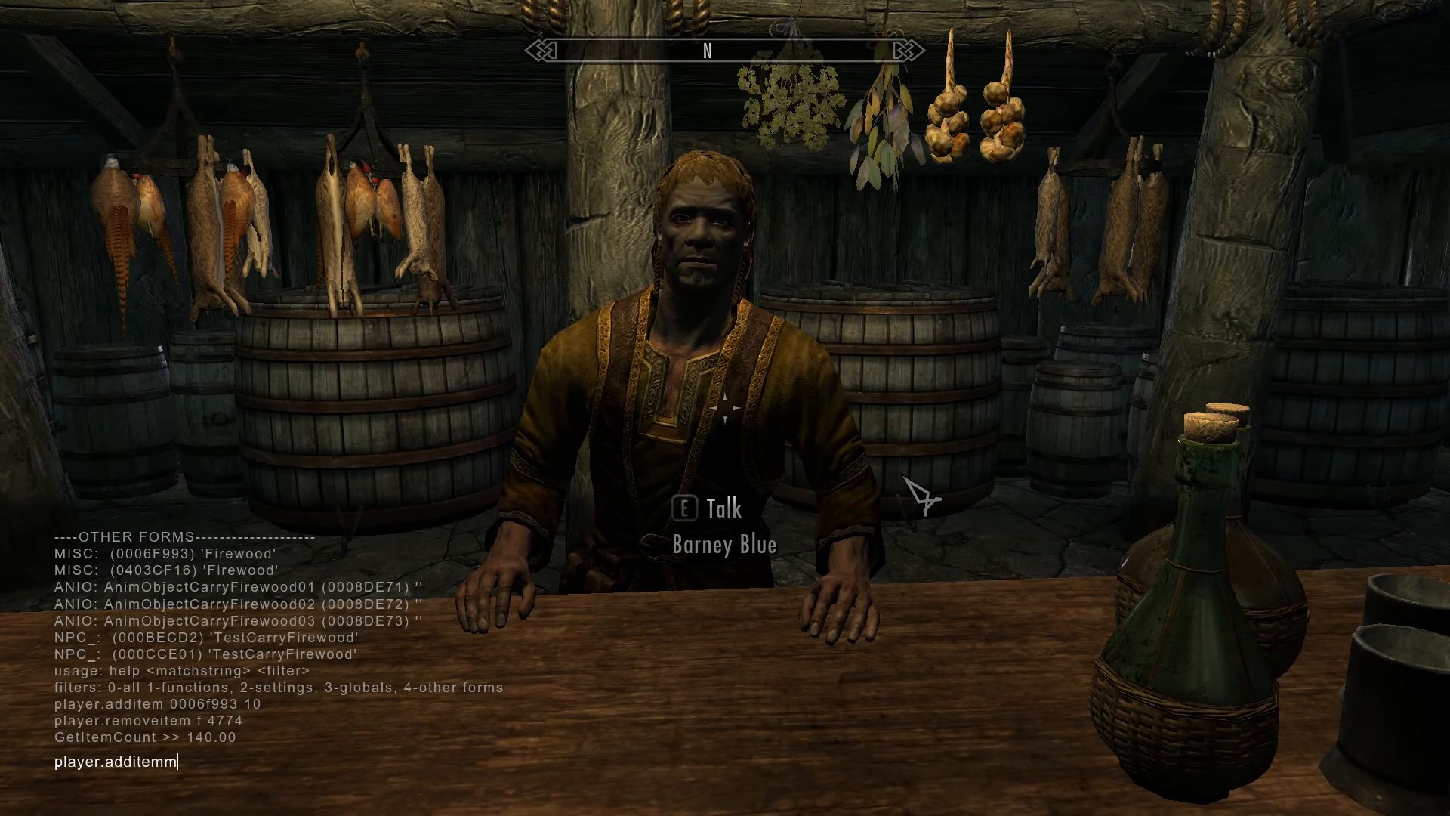
pyautogui.press('BackSpace')
pyautogui.write('f 300')
pyautogui.press('Return')
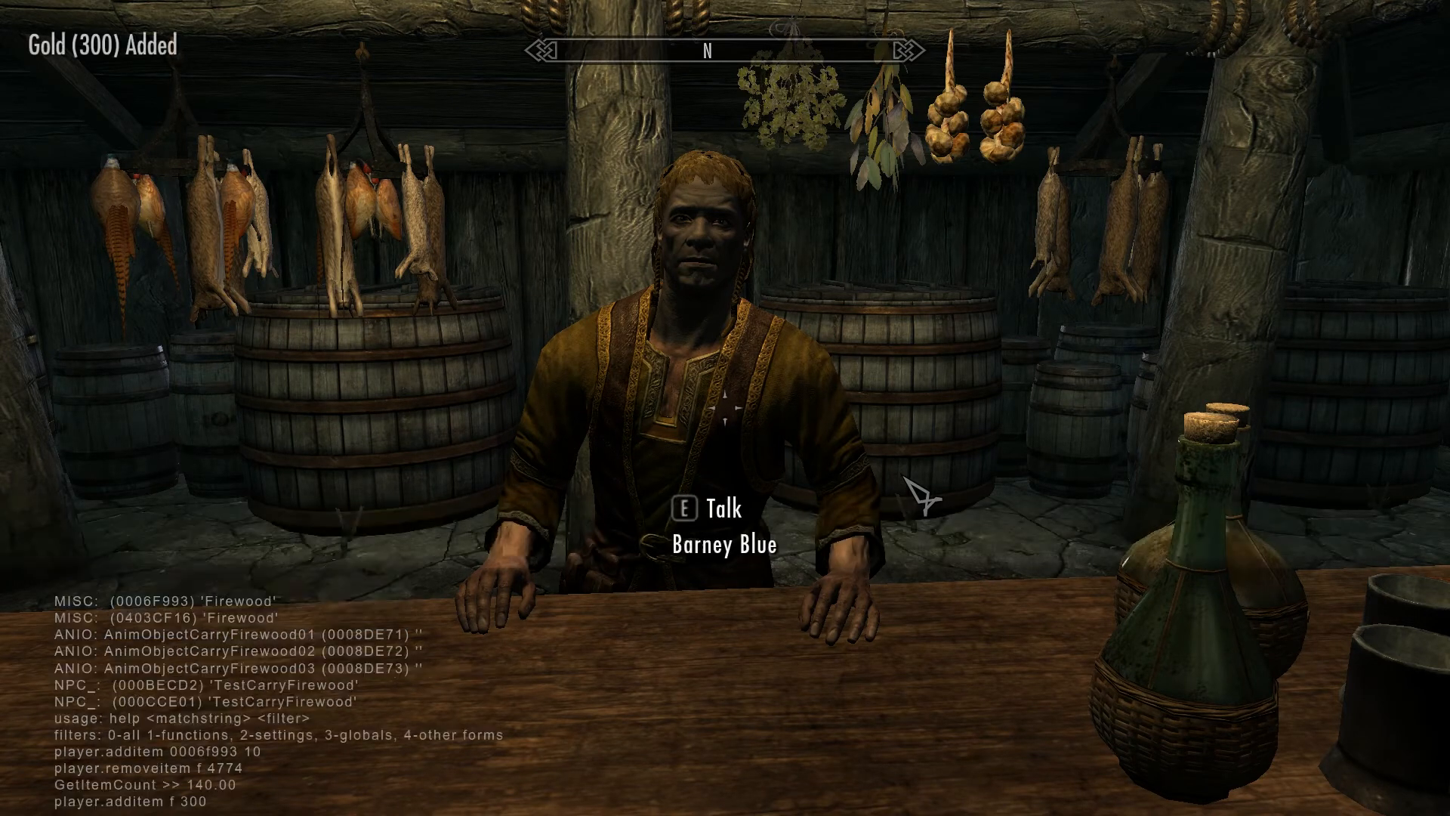
pyautogui.press('`')
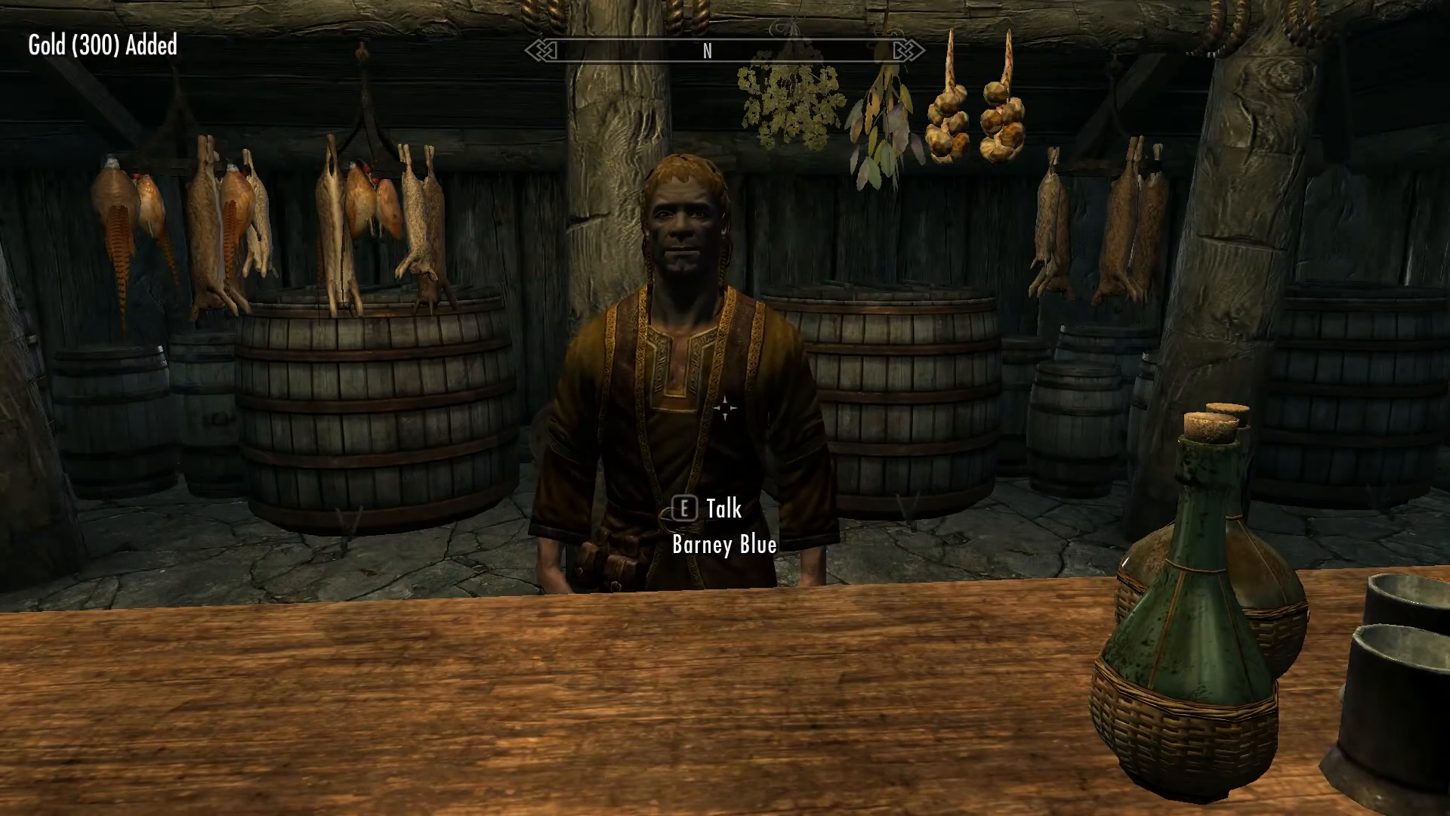
# Step: Rent a room from the innkeeper and walk to the rented bed
pyautogui.press('e')
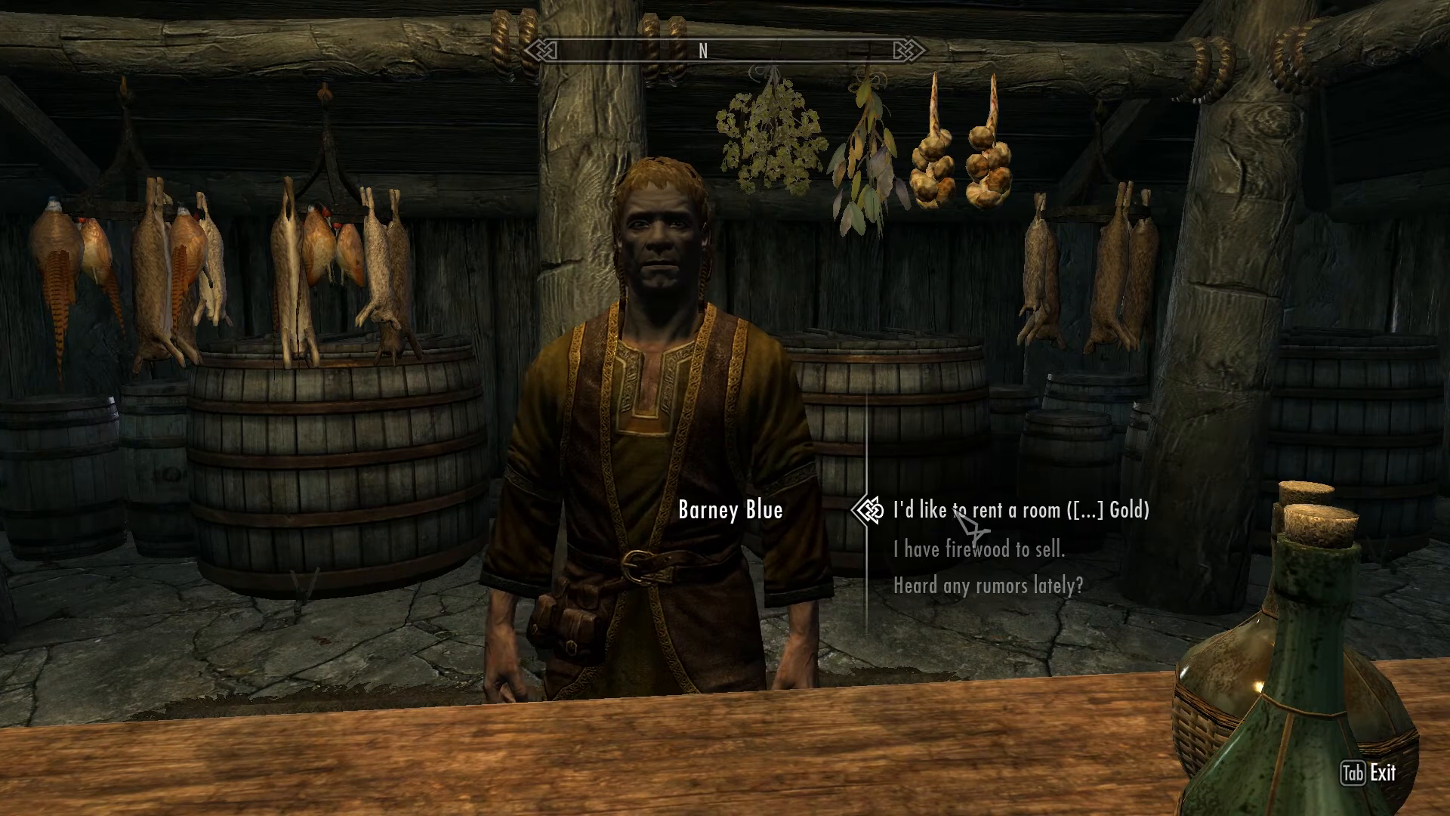
pyautogui.click(948, 511)
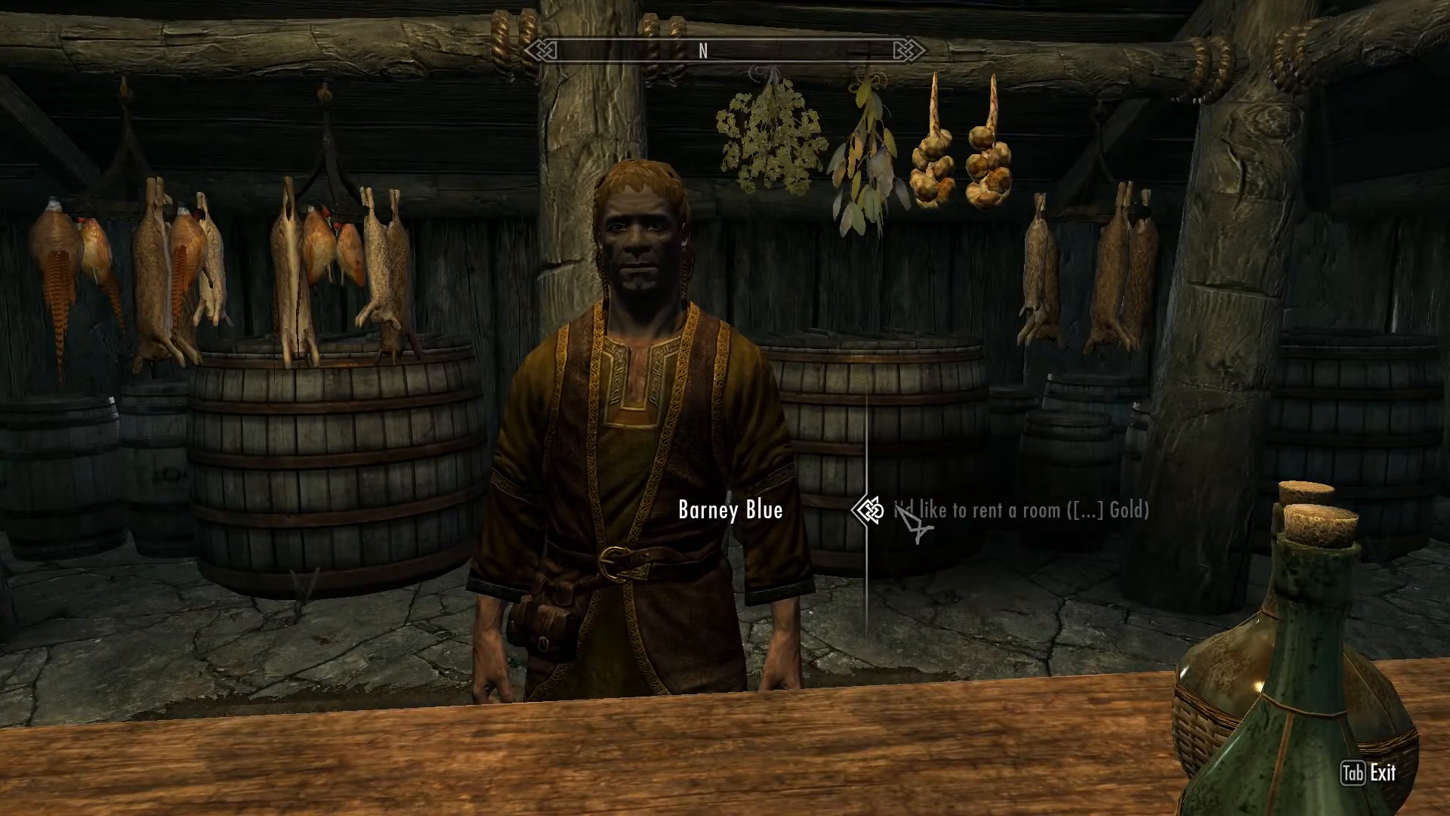
pyautogui.press('s')
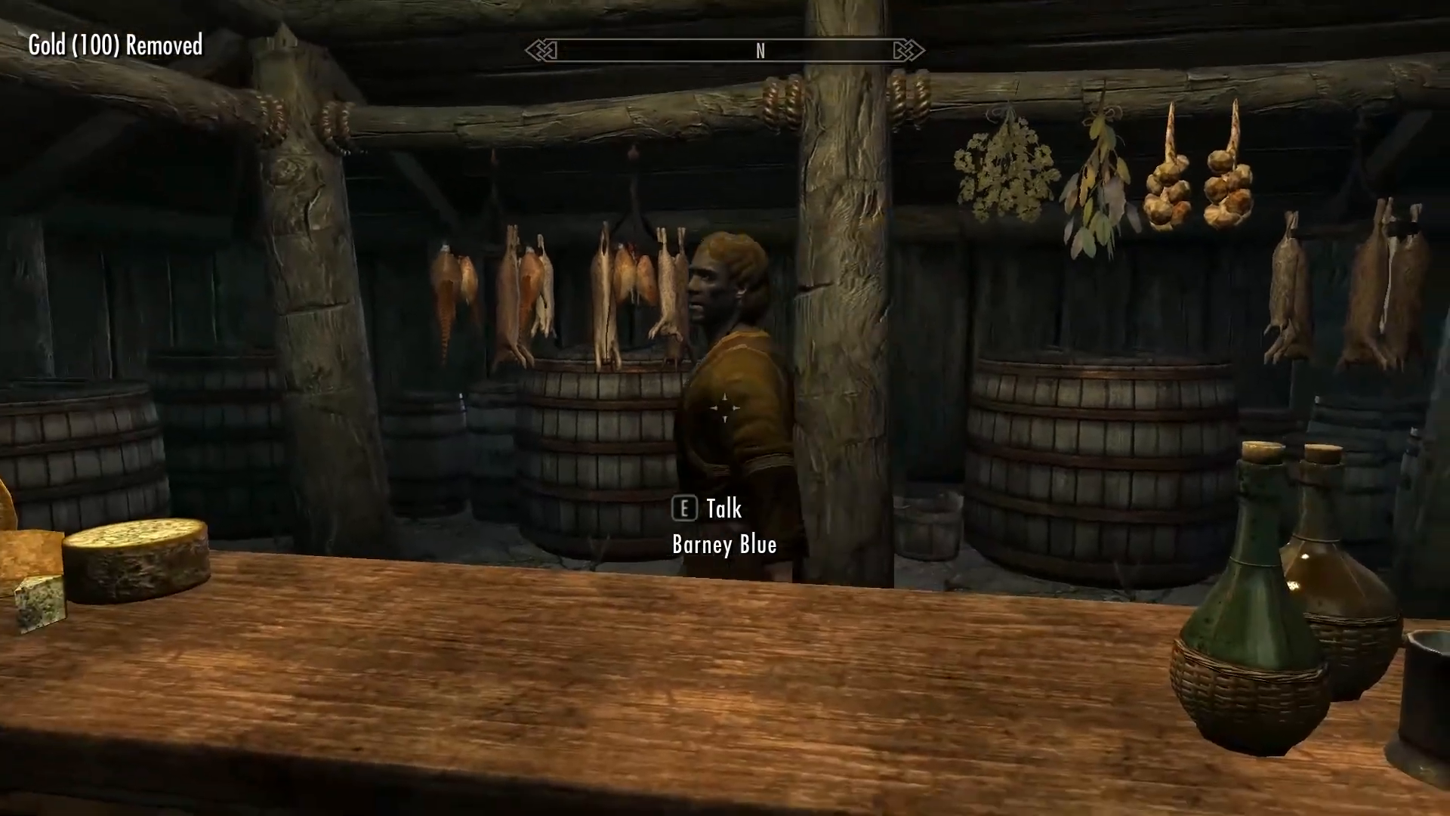
pyautogui.press('w')
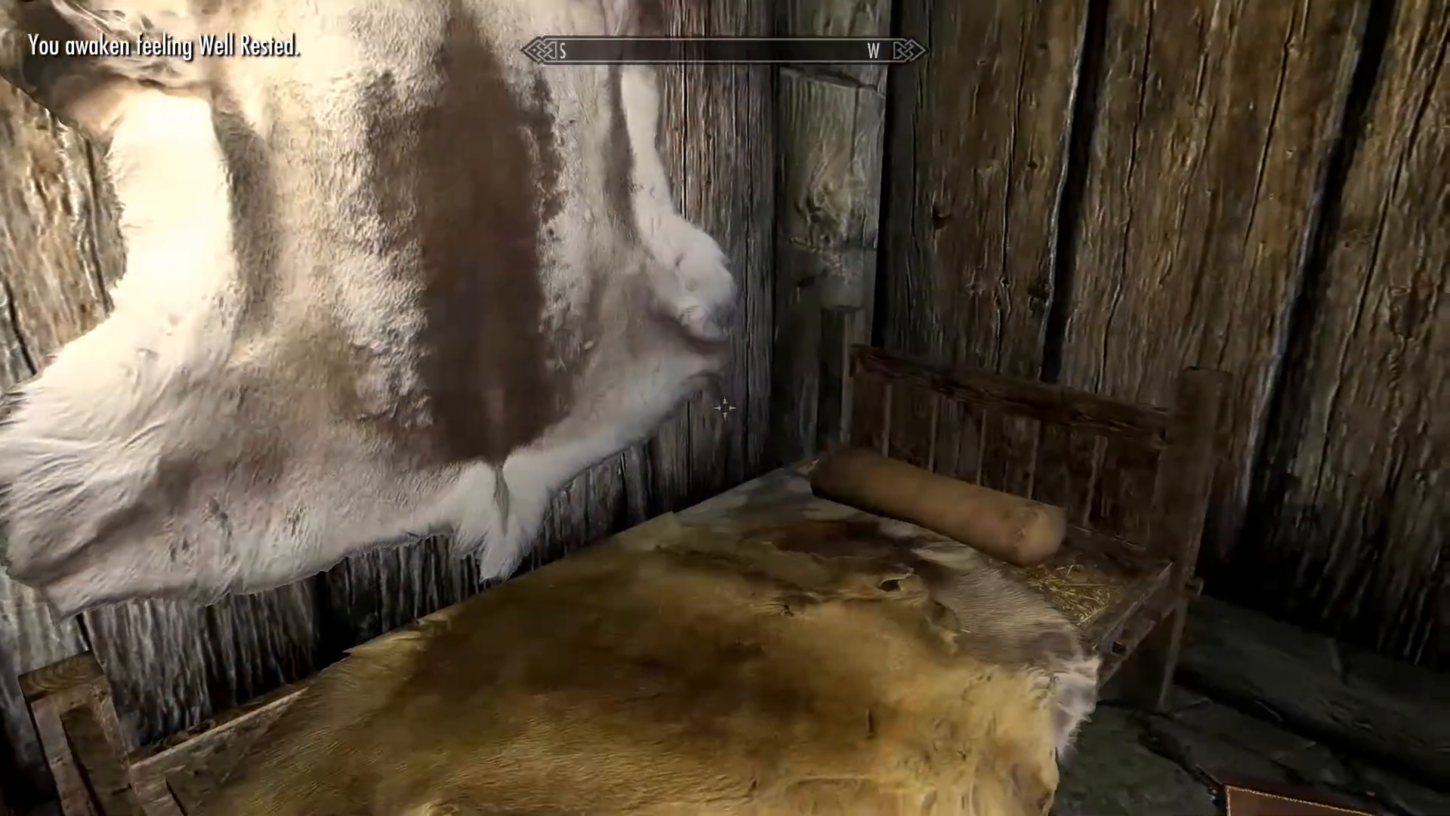
# Step: Try to sleep in the owned bed, and return to the counter to talk to the innkeeper again
pyautogui.moveTo(726, 680)
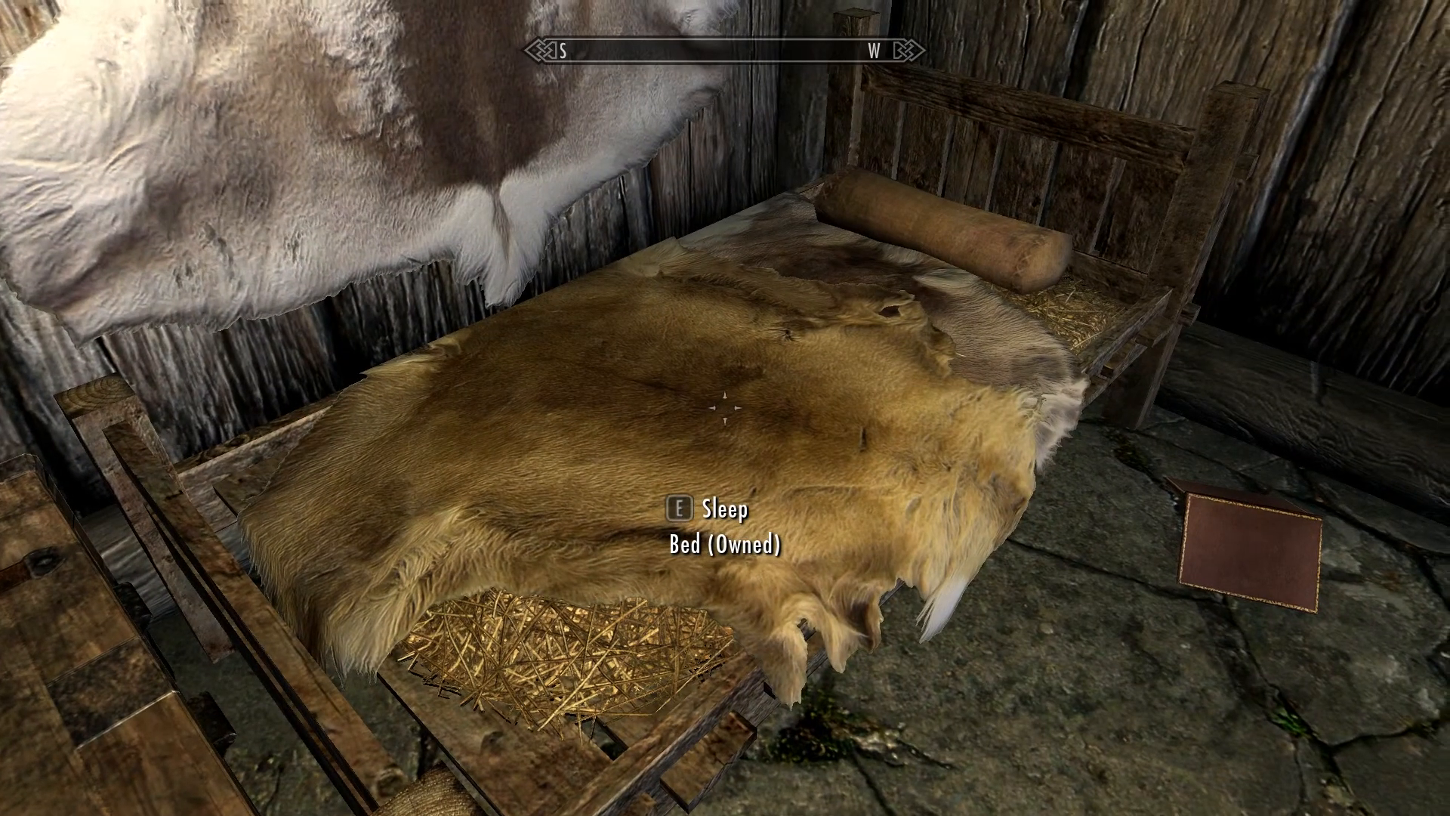
pyautogui.press('e')
pyautogui.moveTo(724, 409)
pyautogui.press('w')
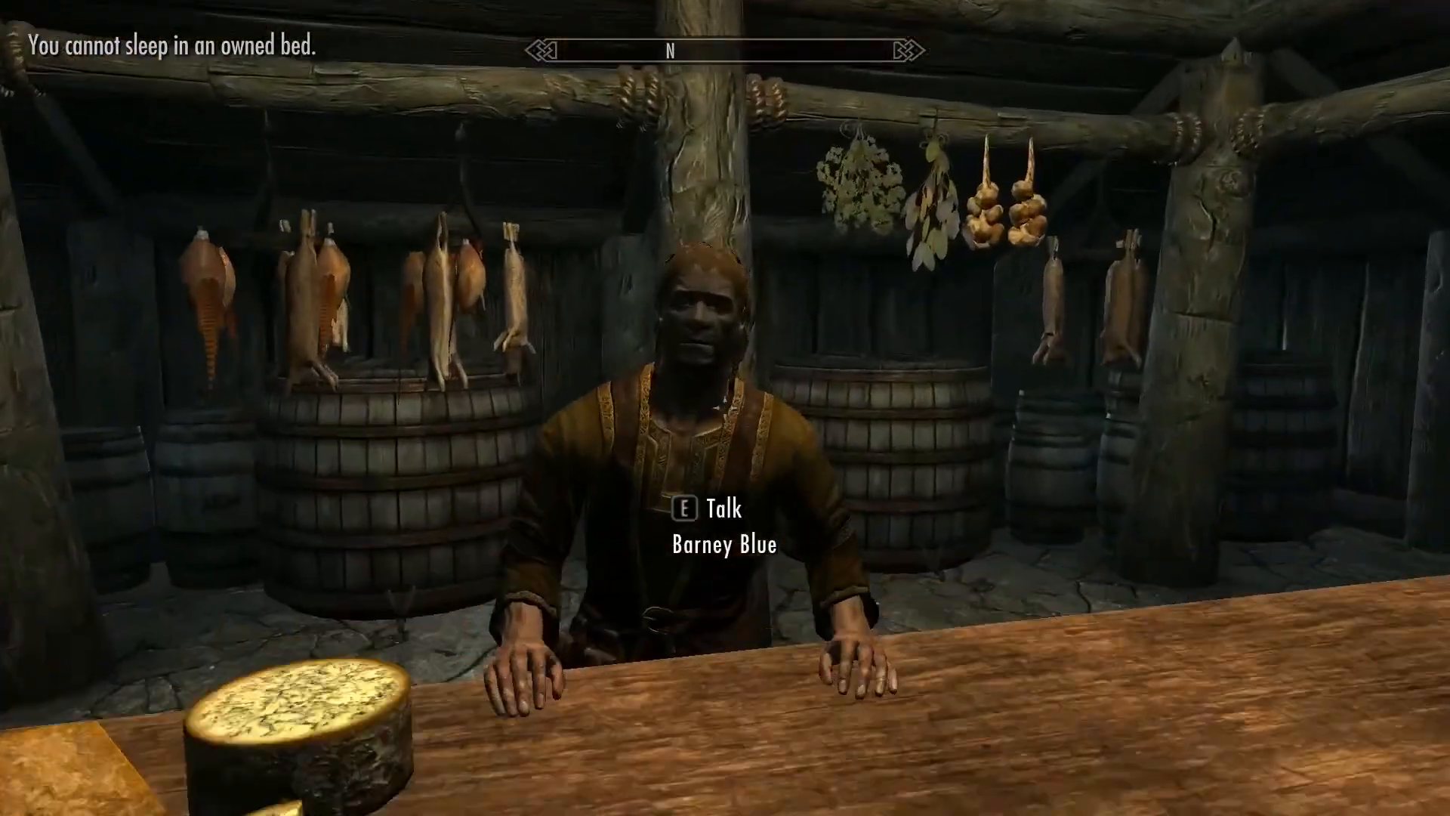
pyautogui.press('e')
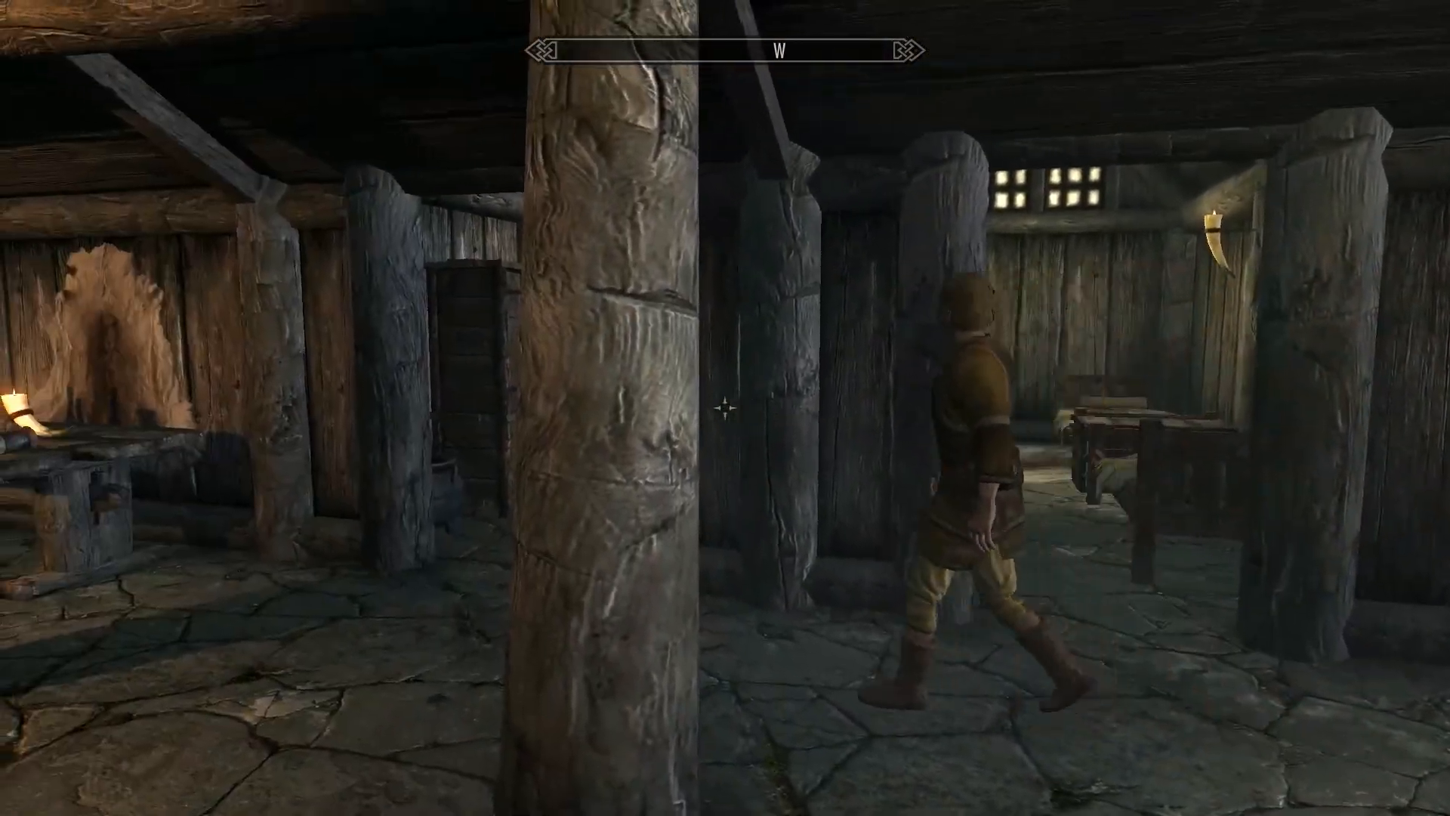
# Step: Follow the innkeeper into the bedroom and sell him the firewood
pyautogui.press('w')
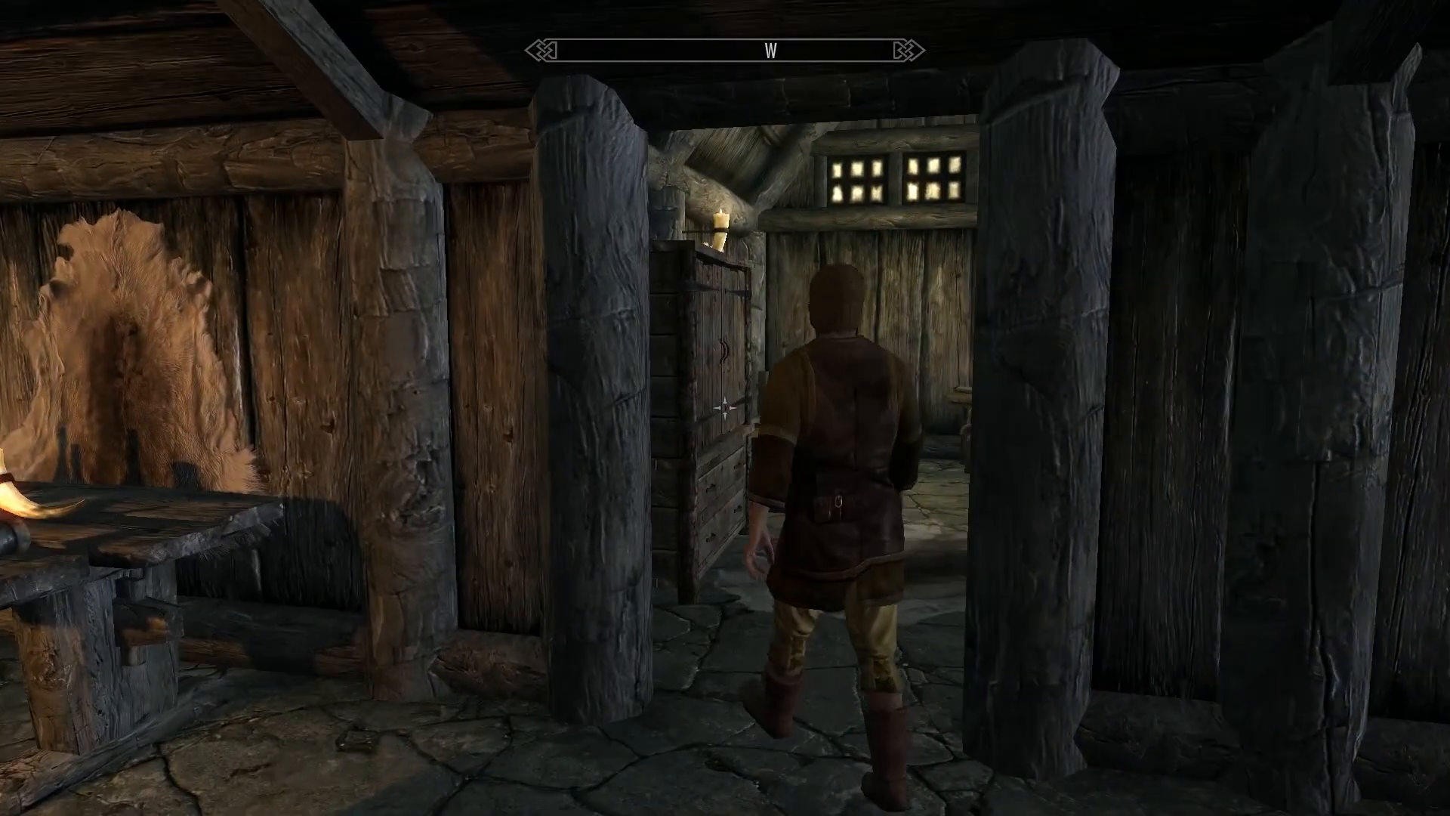
pyautogui.press('w')
pyautogui.press('w')
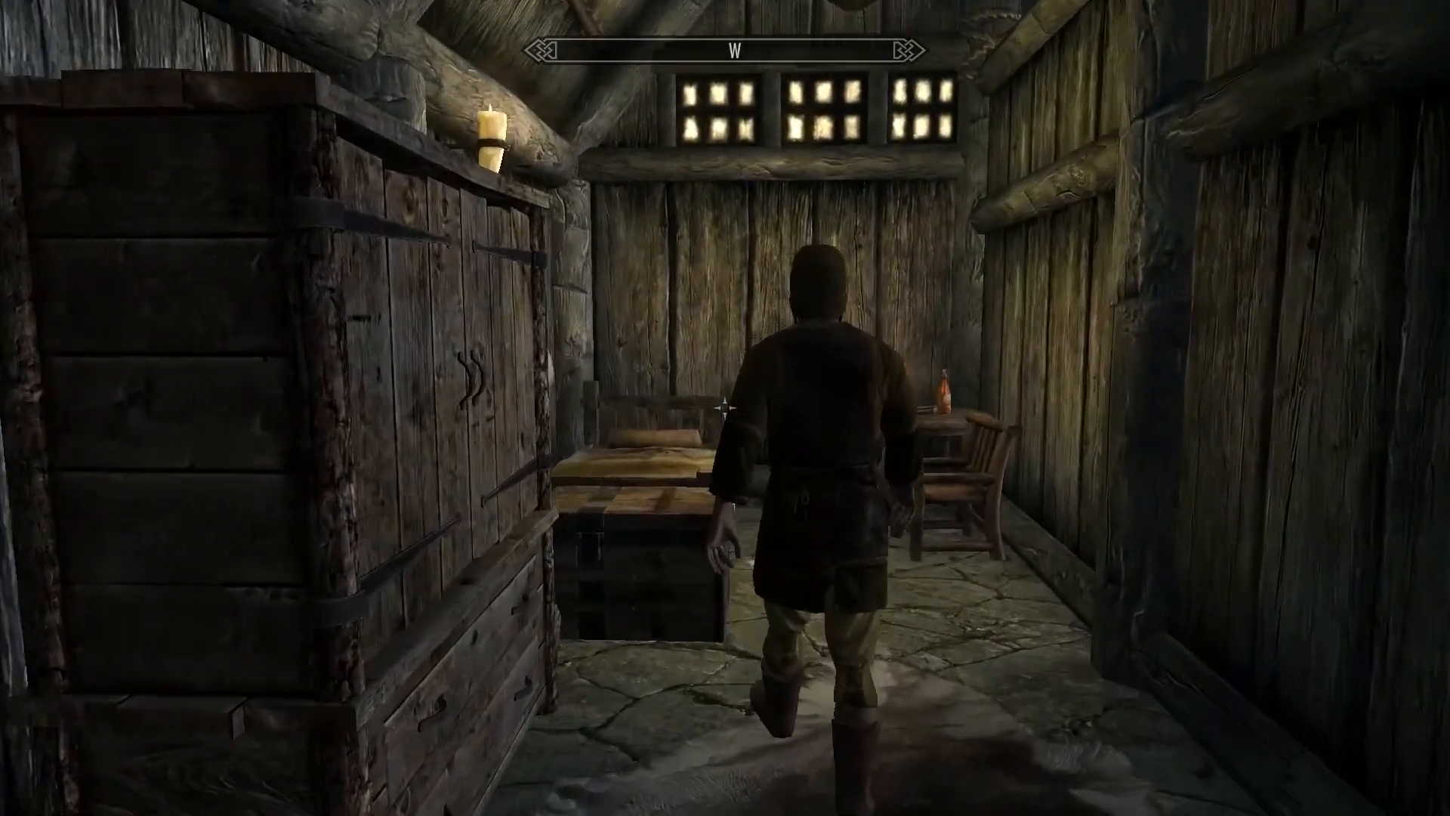
pyautogui.press('e')
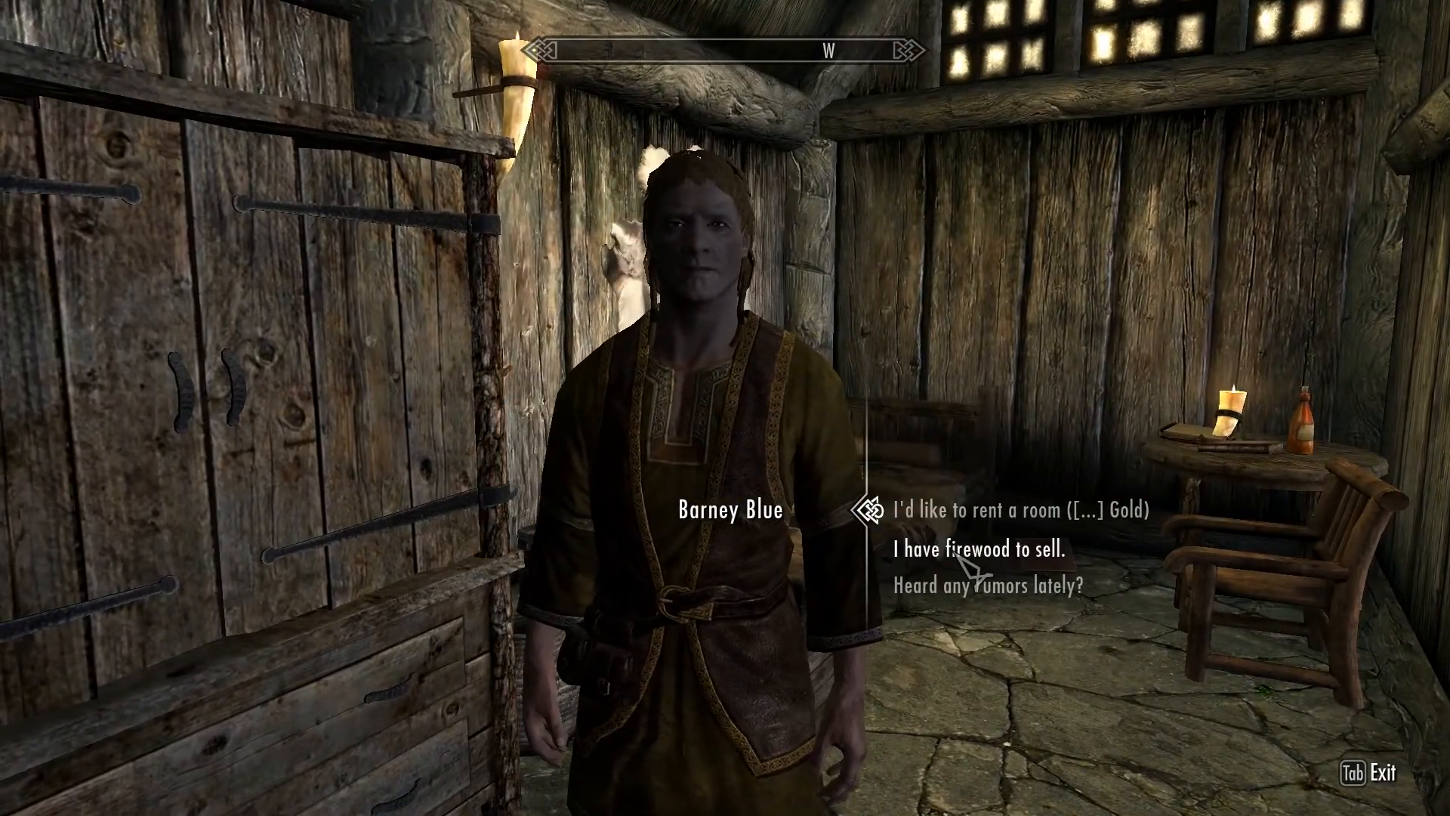
pyautogui.click(961, 558)
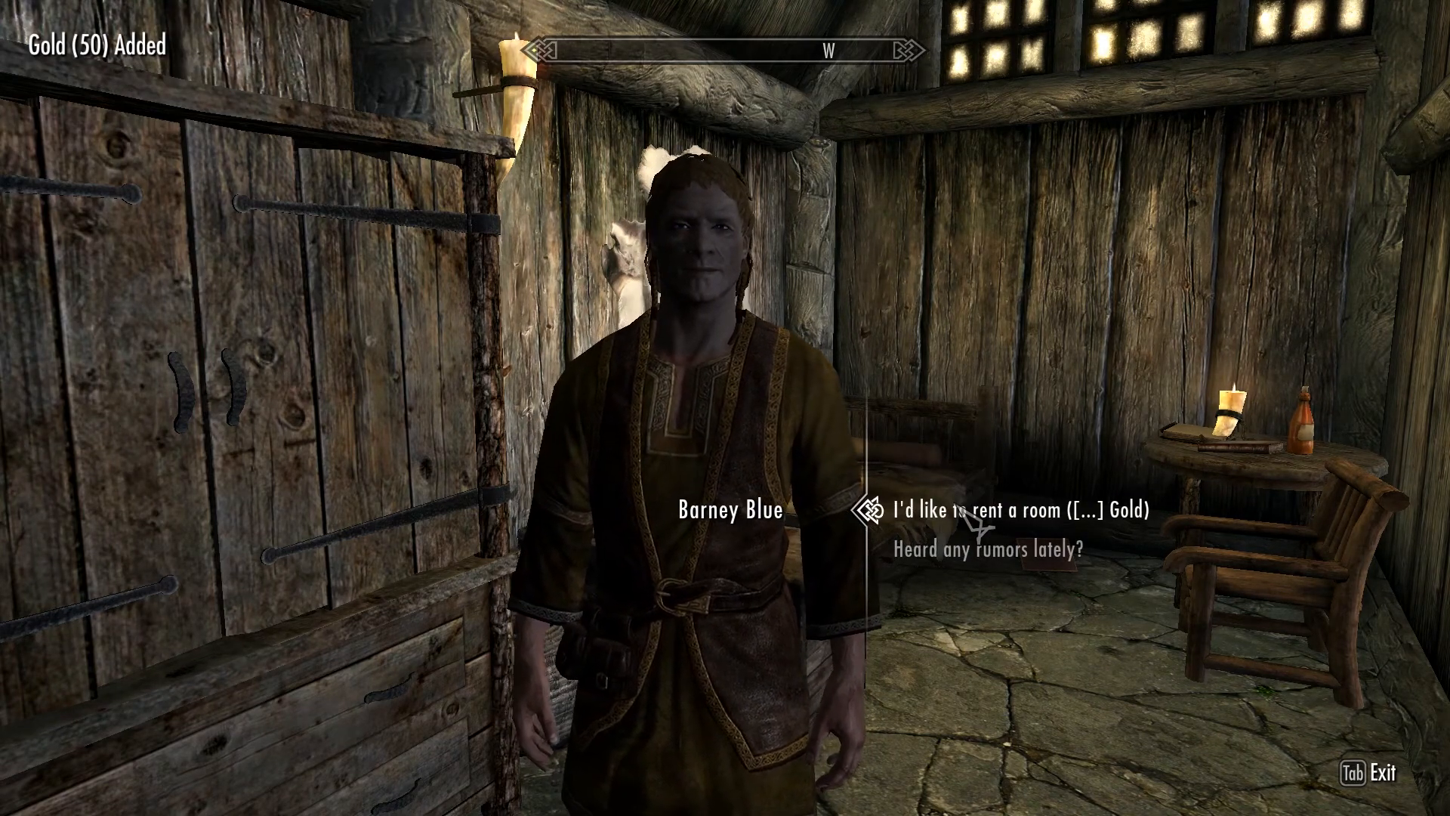
# Step: Ask the innkeeper to rent a room, end the conversation and walk around the rented bedroom
pyautogui.click(967, 521)
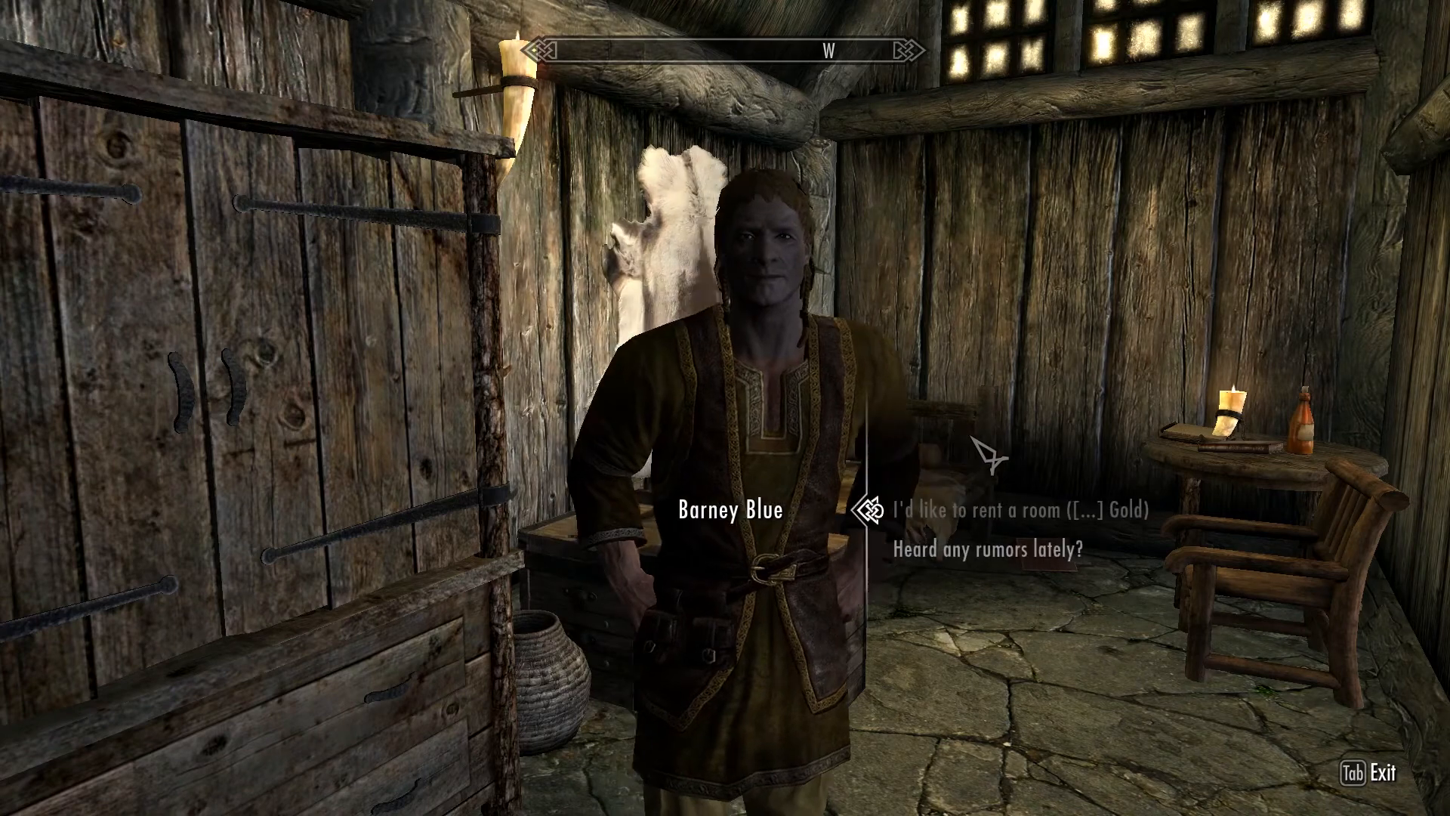
pyautogui.press('Tab')
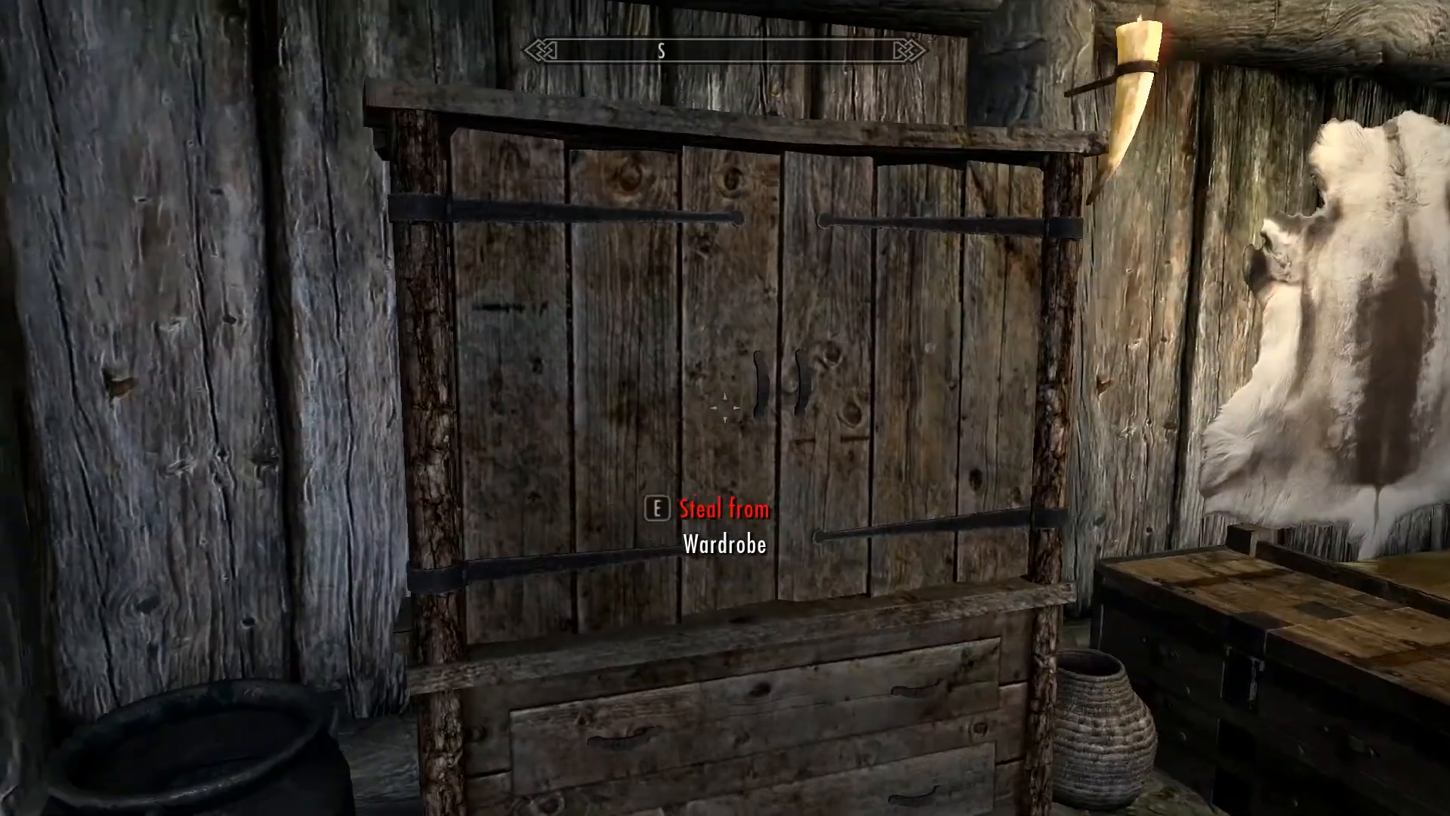
pyautogui.press('w')
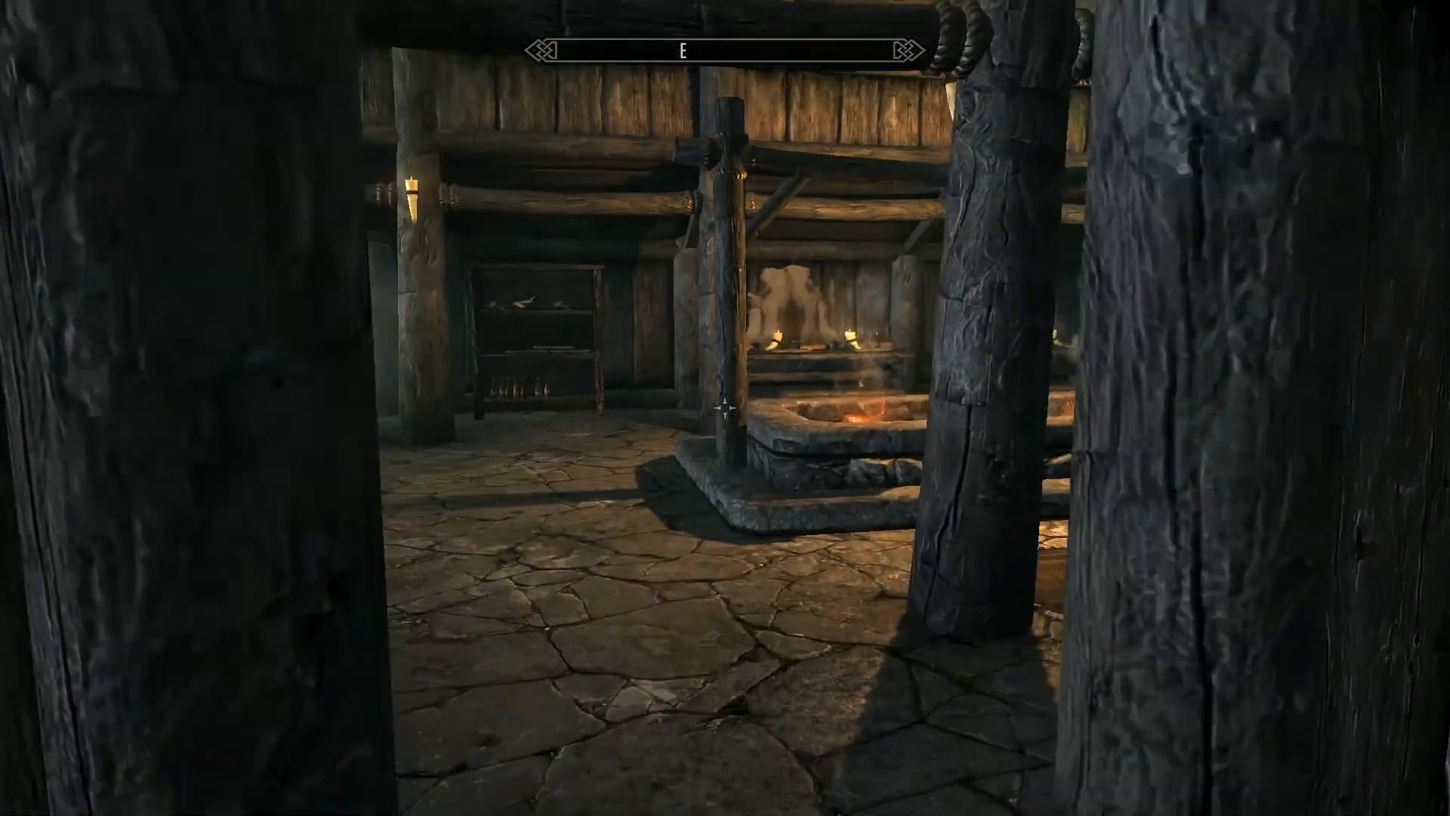
pyautogui.press('w')
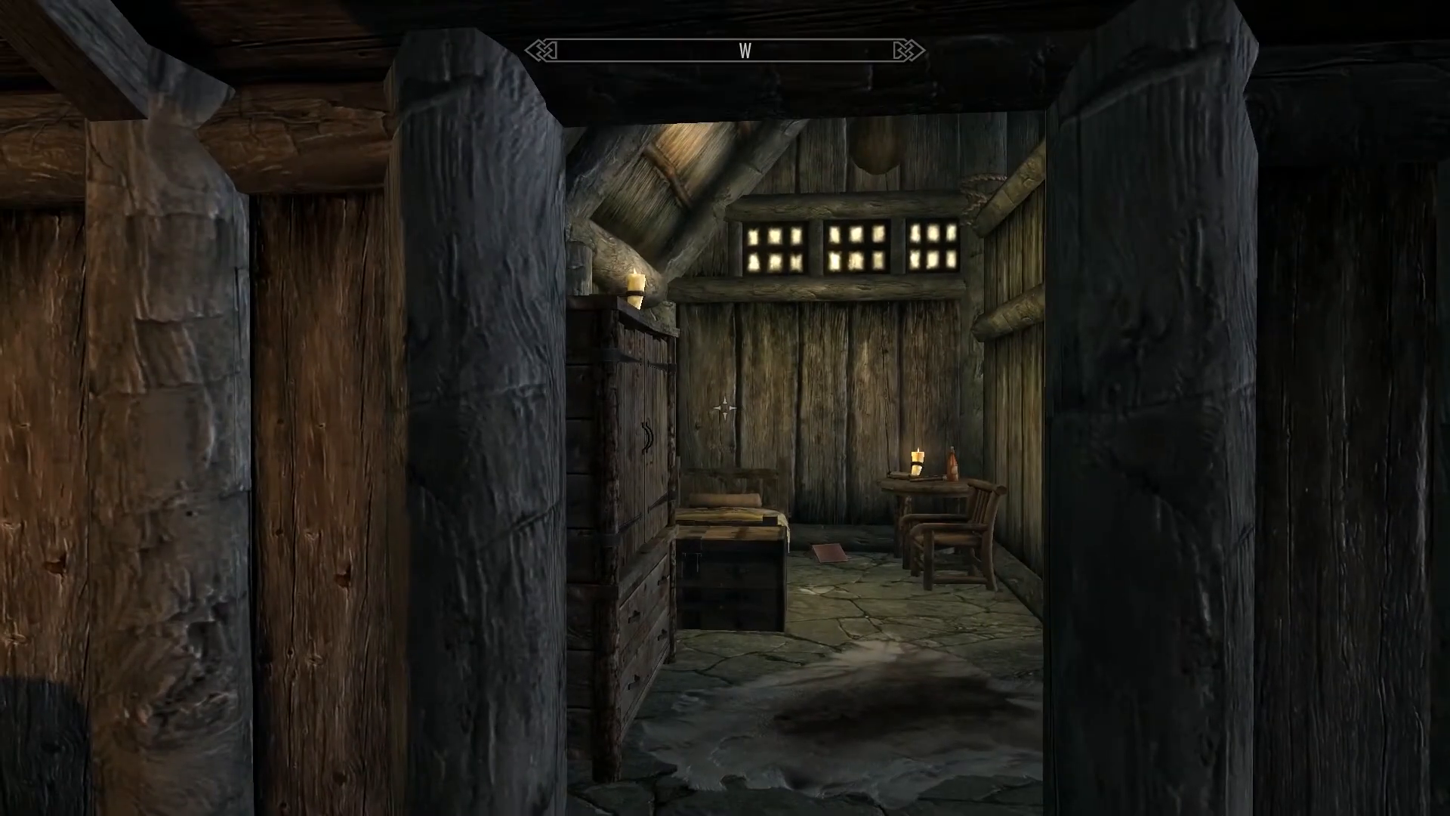
pyautogui.press('s')
pyautogui.press('a')
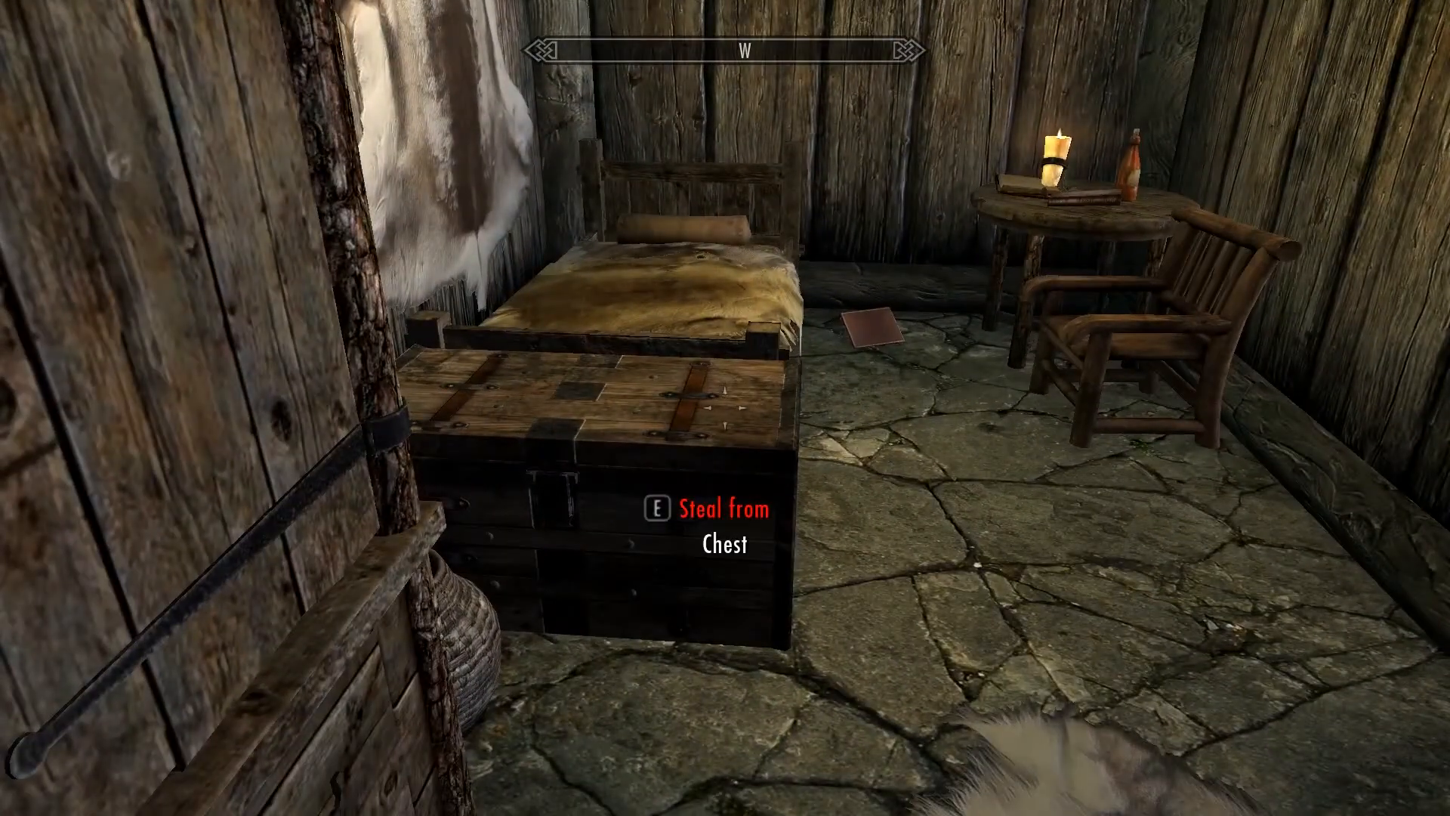
pyautogui.press('s')
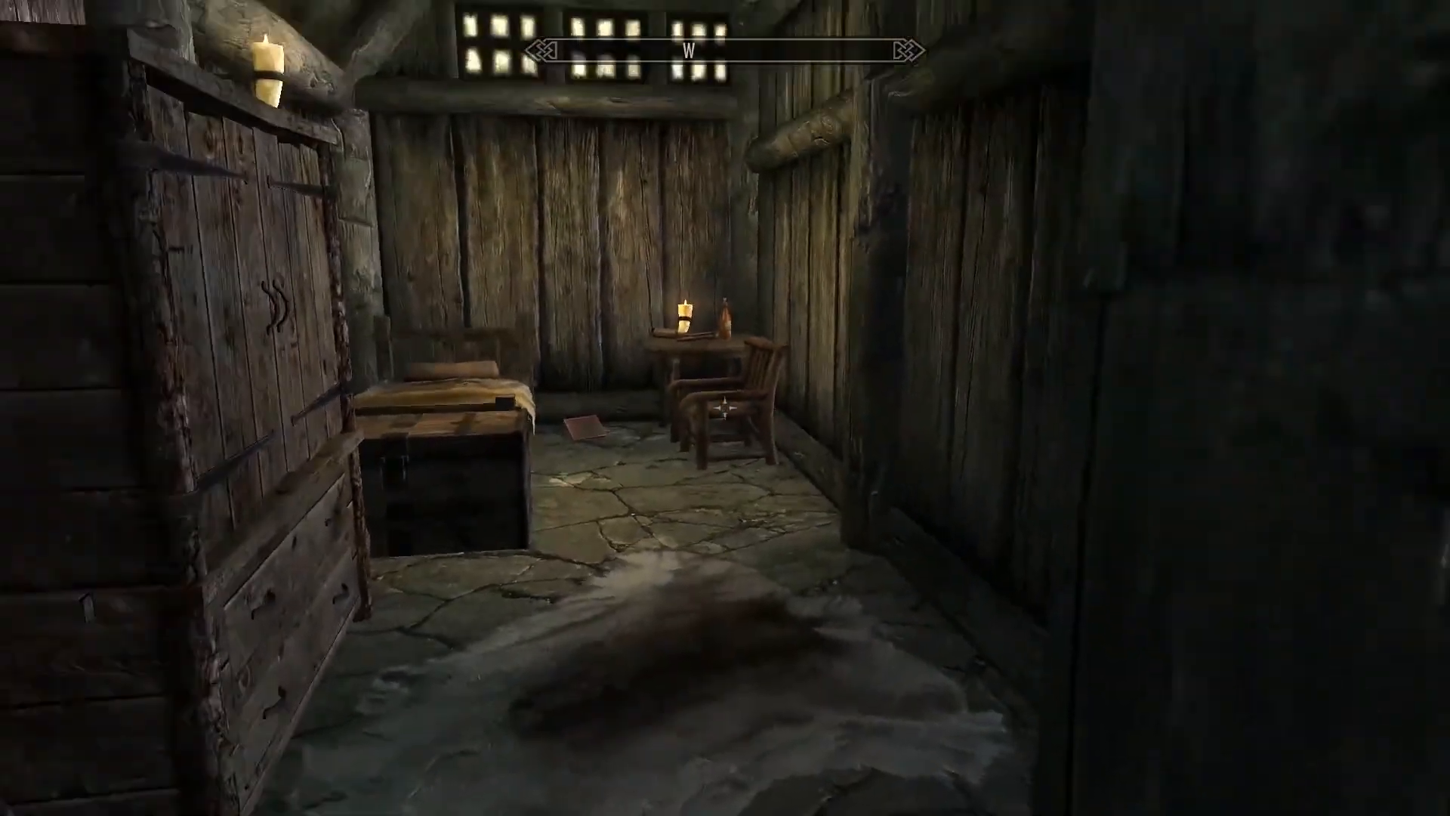
# Step: Return to the innkeeper at the bar counter, check the available dialogue options and end the conversation
pyautogui.press('w')
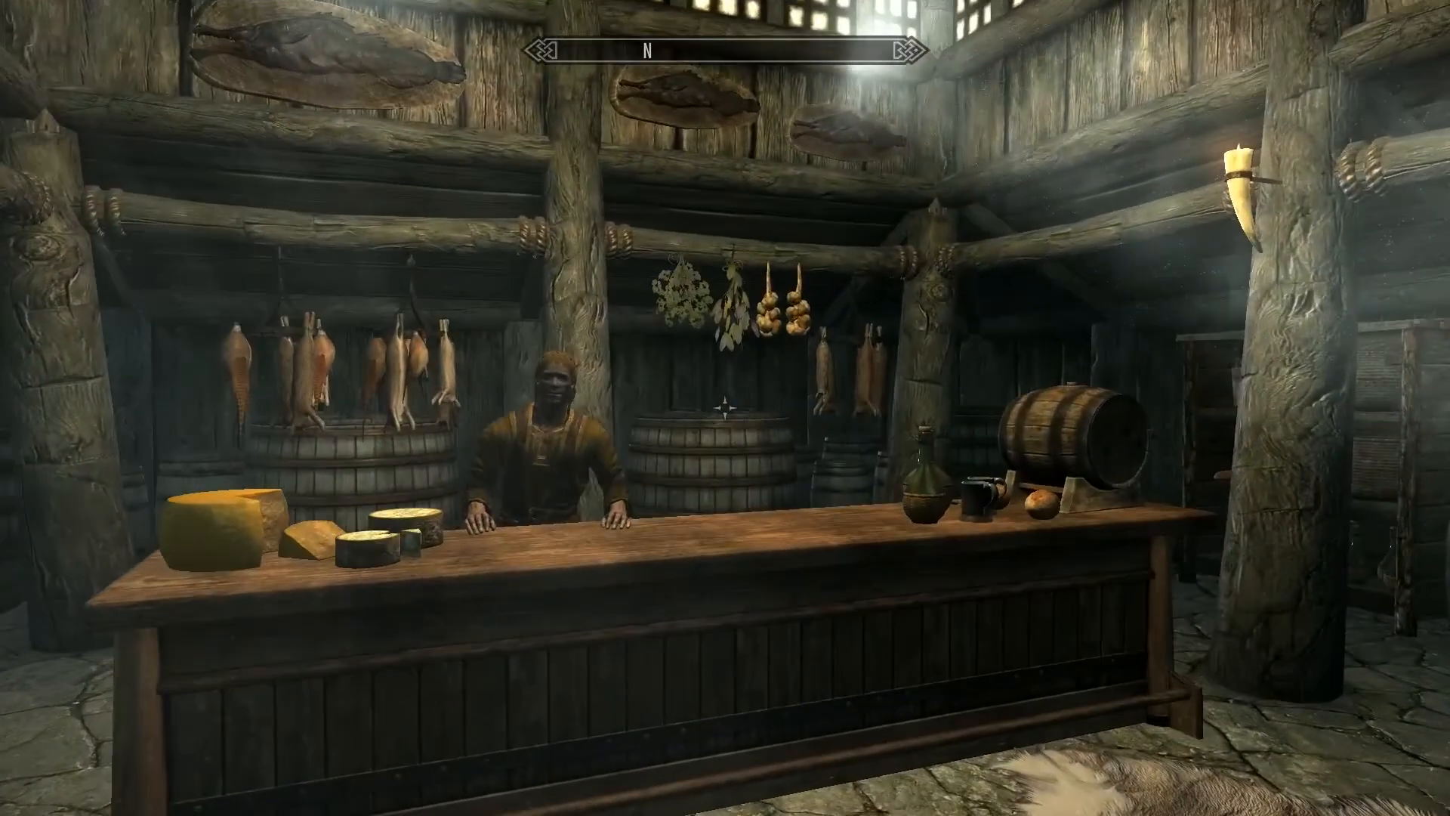
pyautogui.press('w')
pyautogui.press('e')
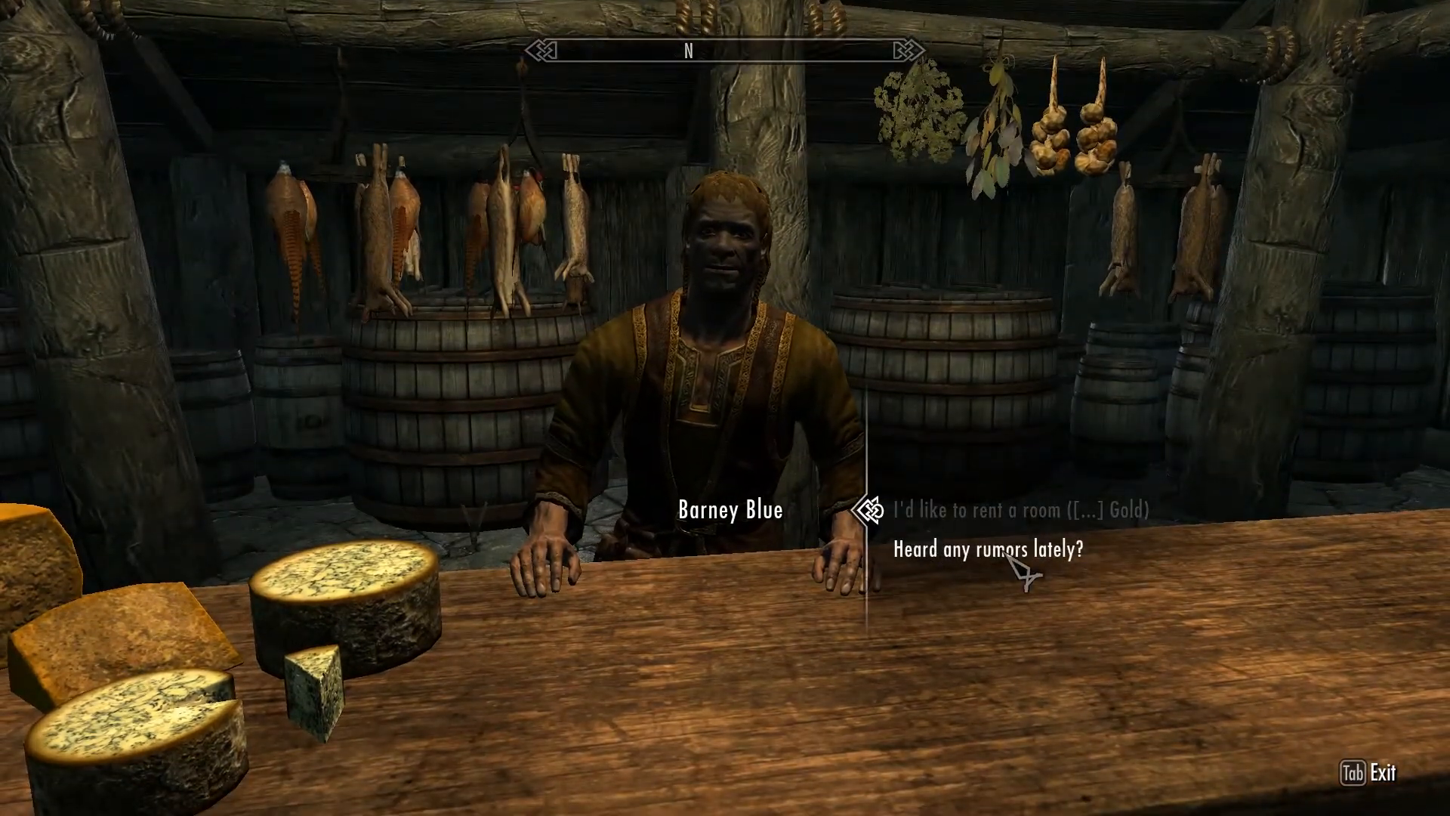
pyautogui.press('Tab')
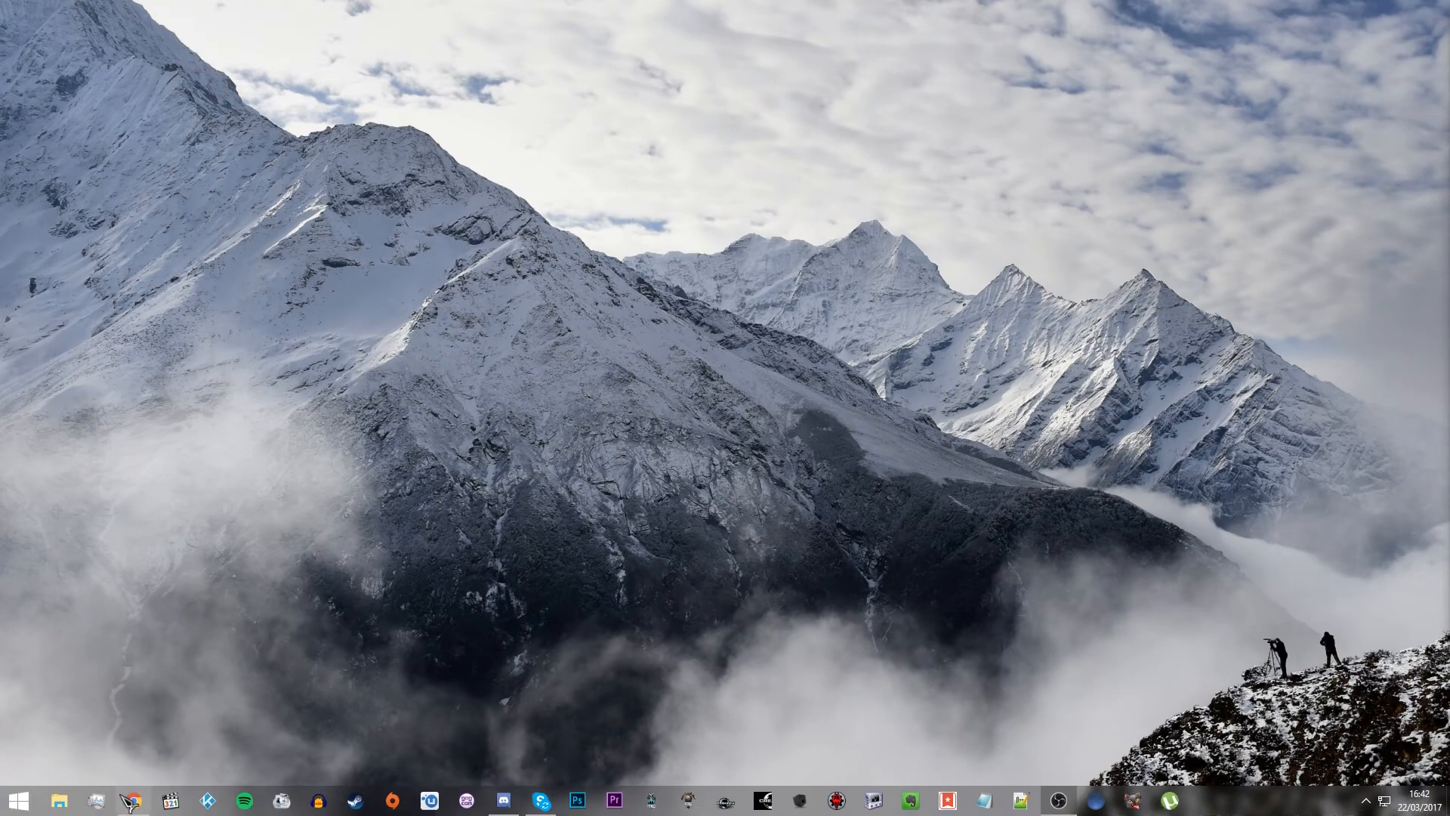
# Step: Switch to Chrome and view the screenshot on the BSAopt mod page at full size
pyautogui.click(133, 800)
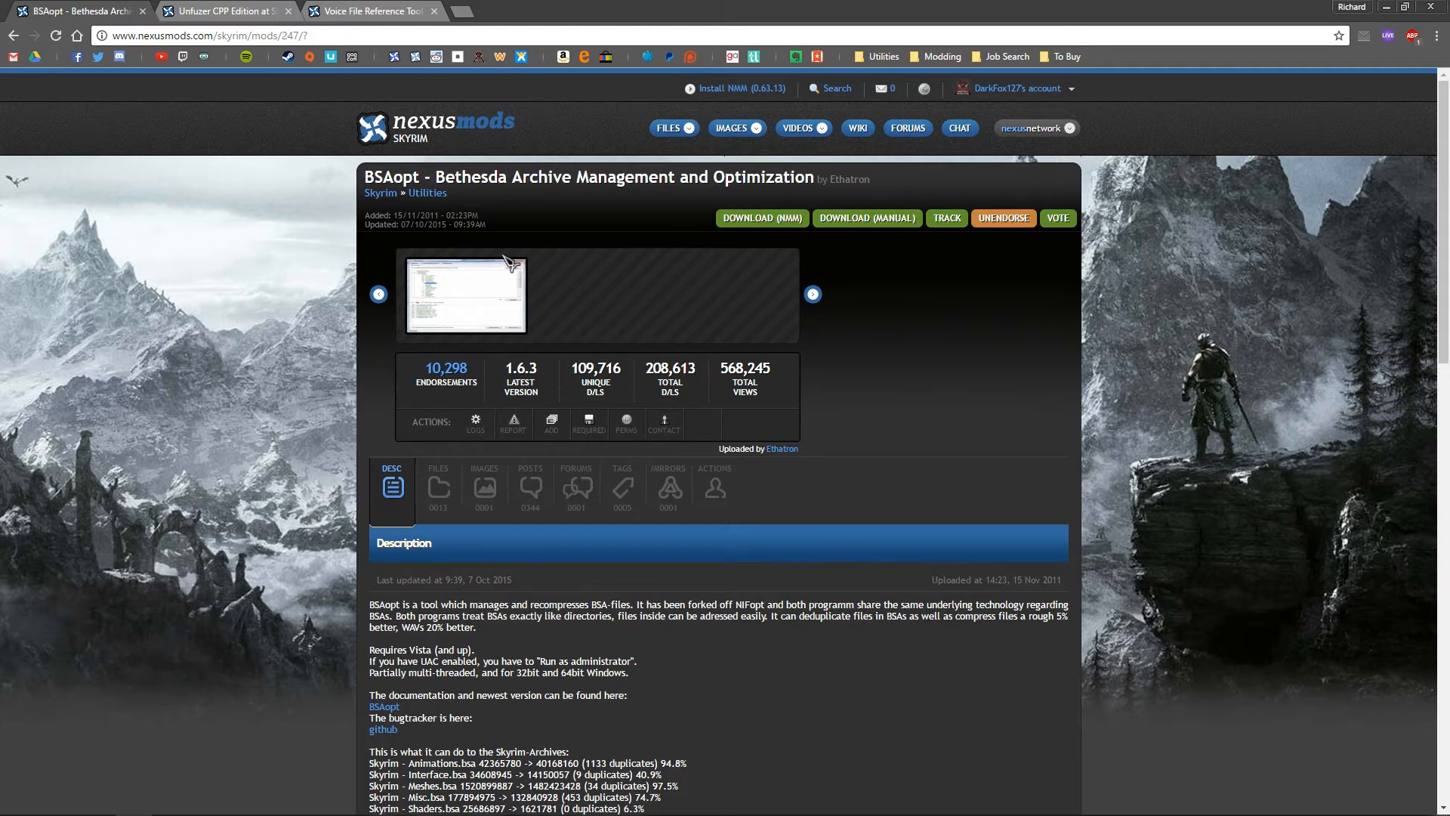
pyautogui.click(487, 275)
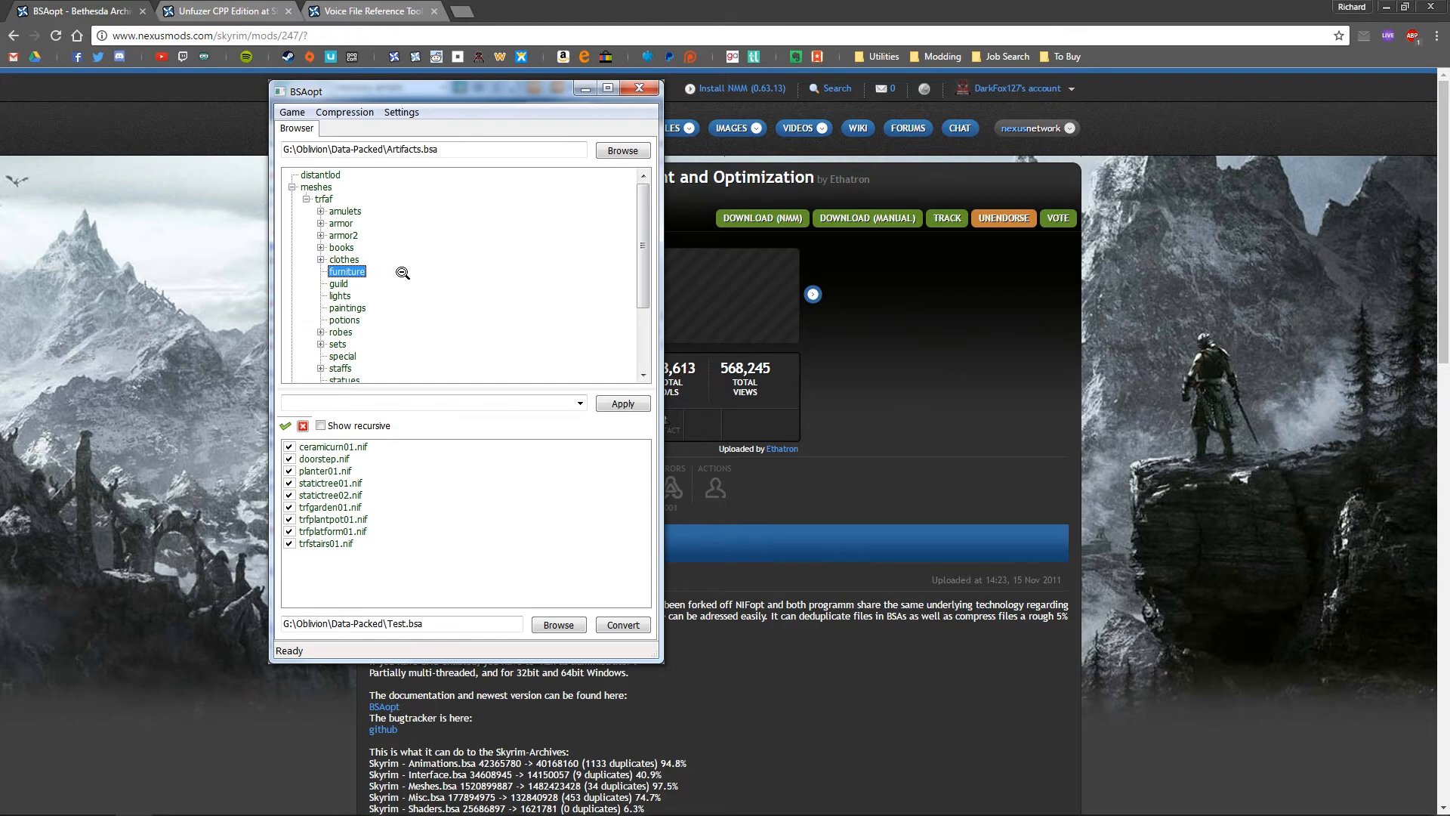
pyautogui.click(404, 277)
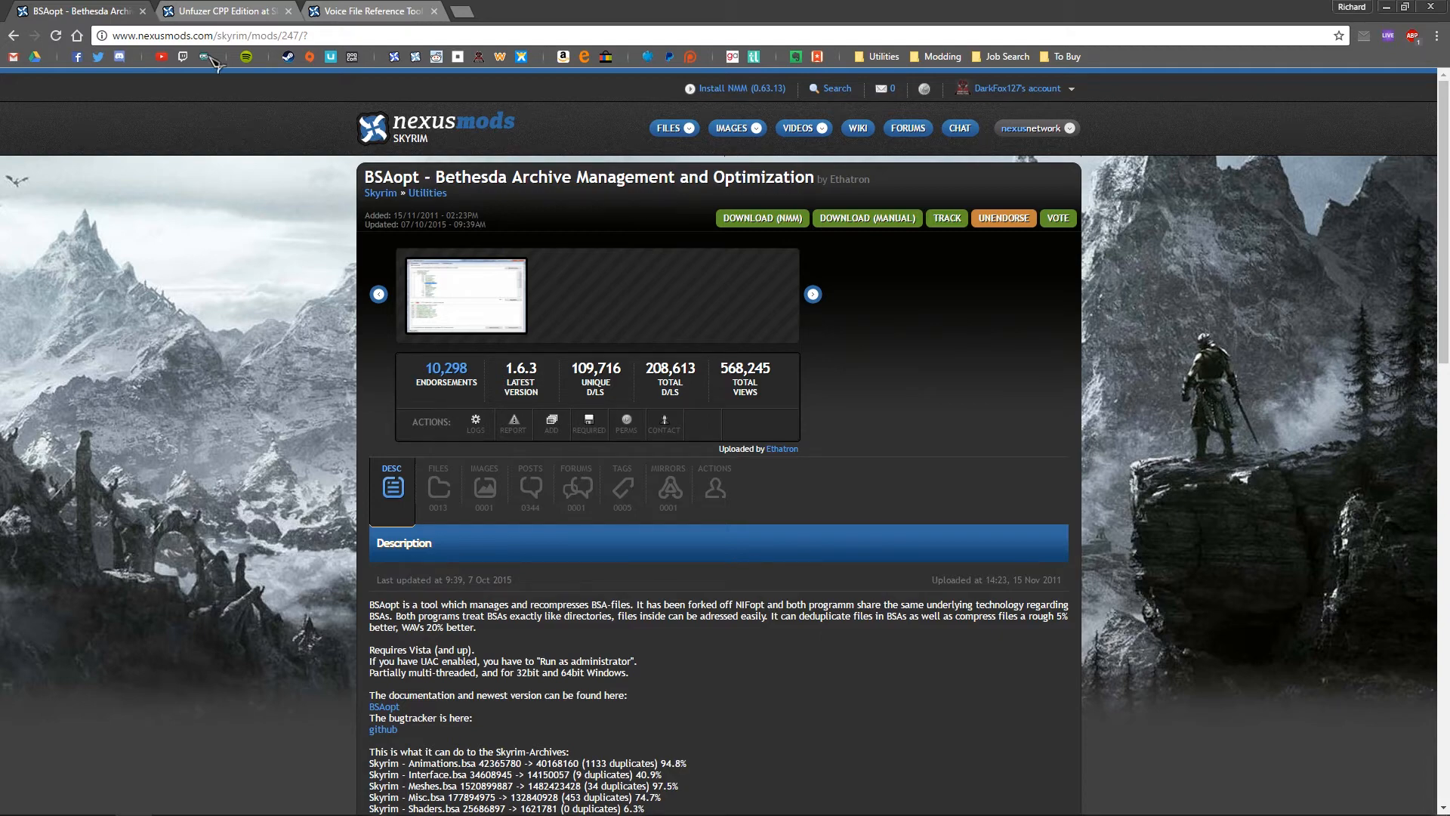
# Step: Show the Unfuzer CPP Edition mod page and view its first screenshot enlarged
pyautogui.click(219, 11)
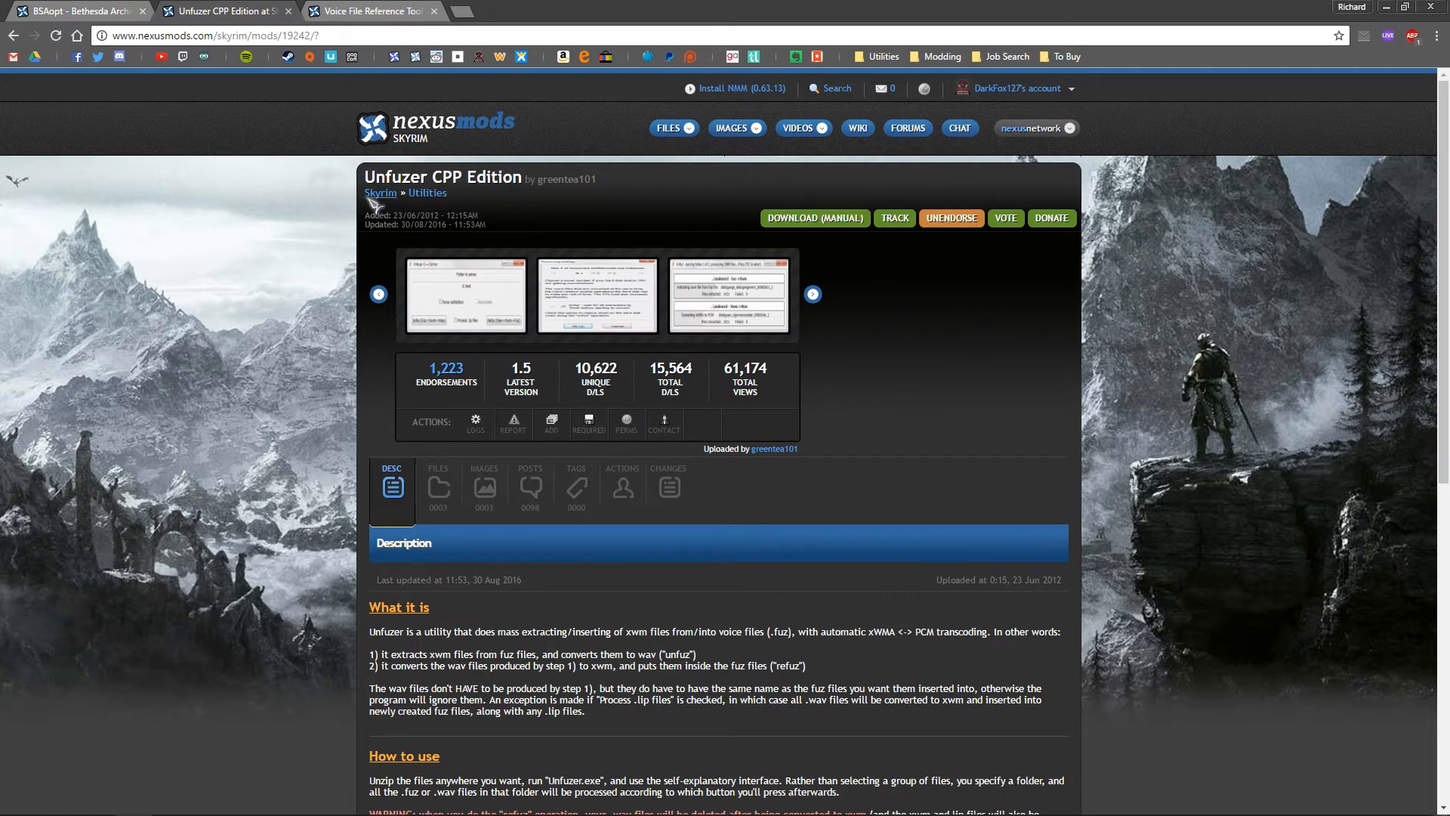
pyautogui.click(462, 283)
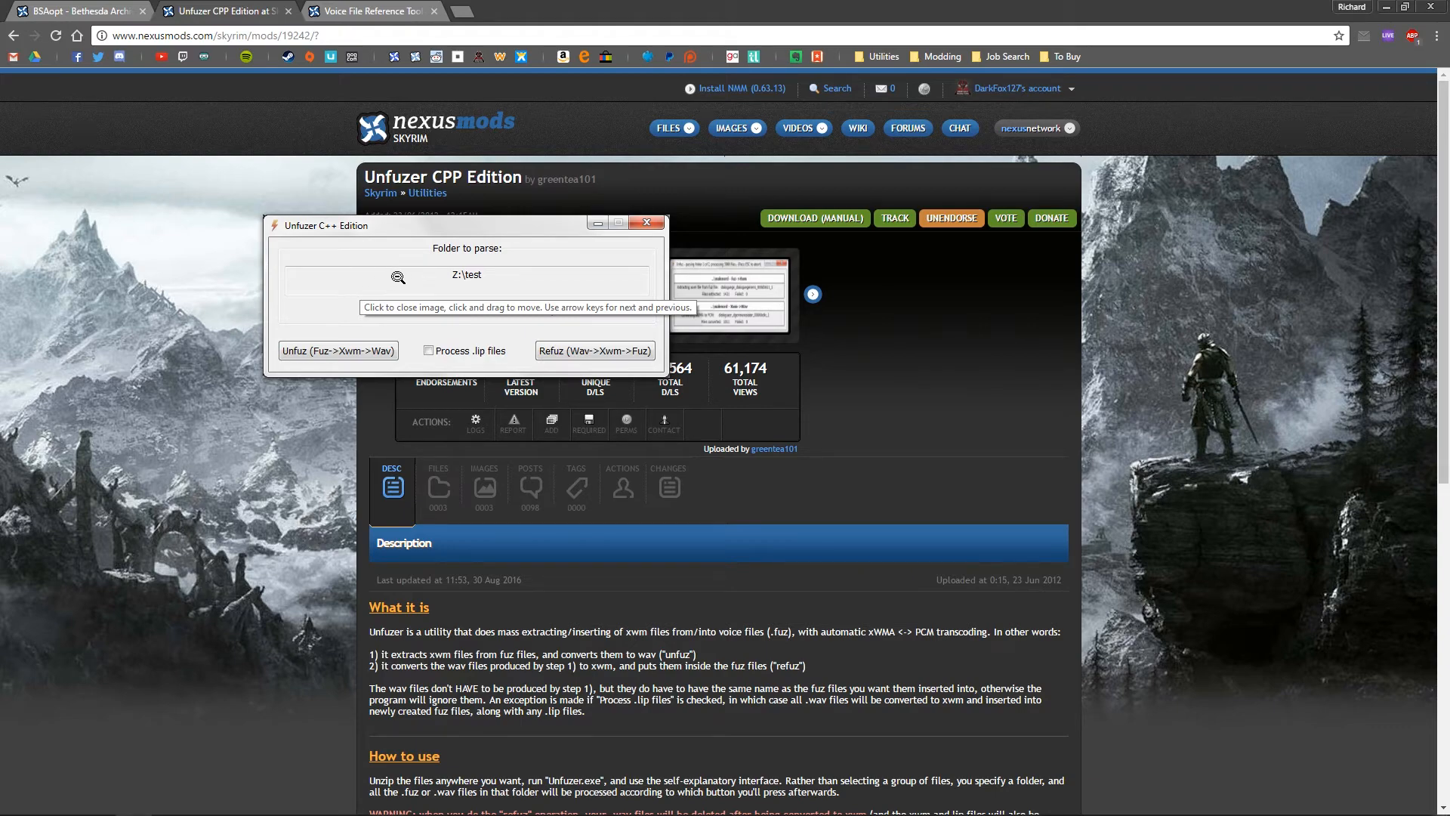
pyautogui.click(403, 278)
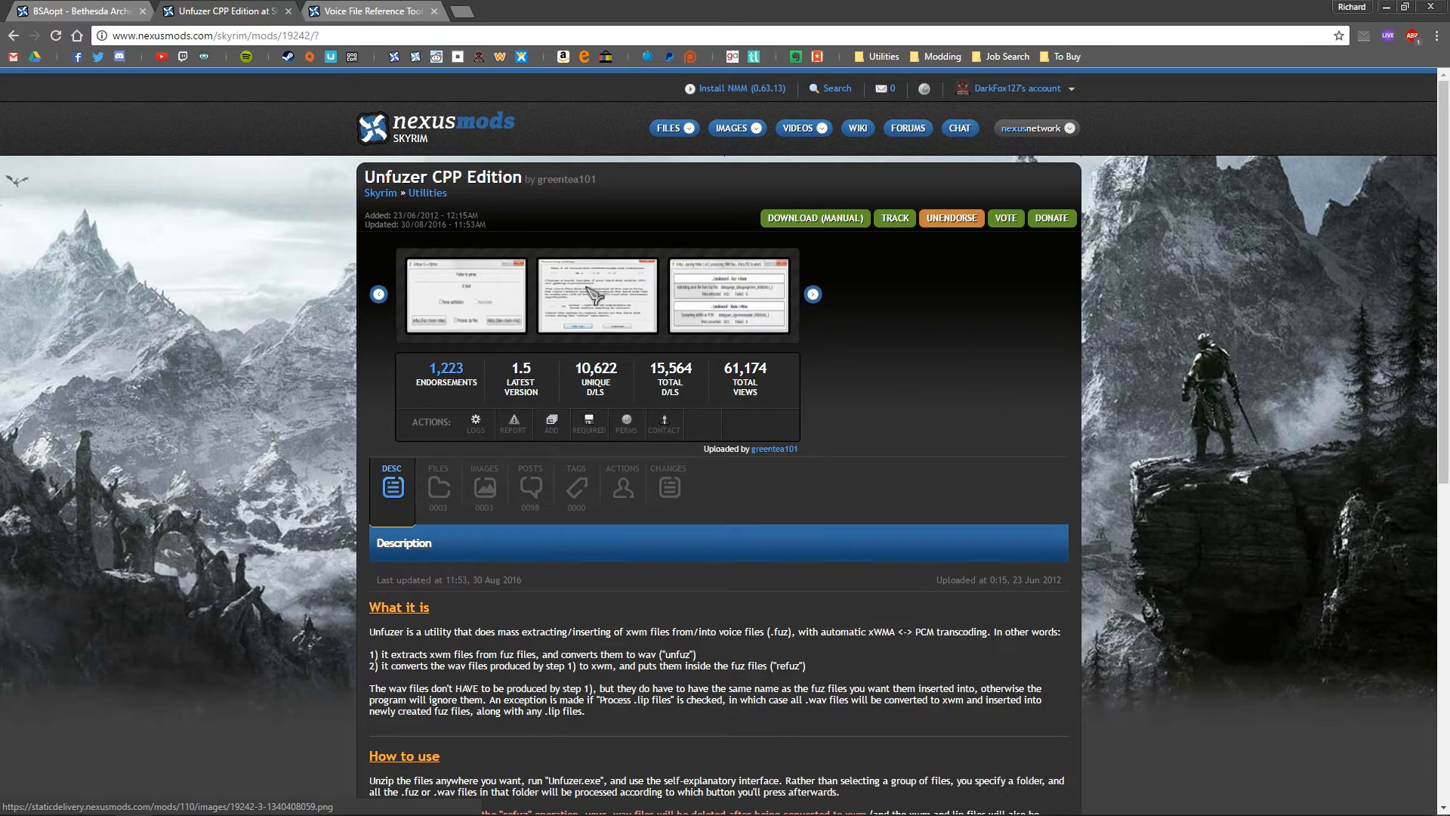
# Step: Show the Voice File Reference Tool mod page and look through its enlarged screenshots, including the filtered dialogue list
pyautogui.click(408, 19)
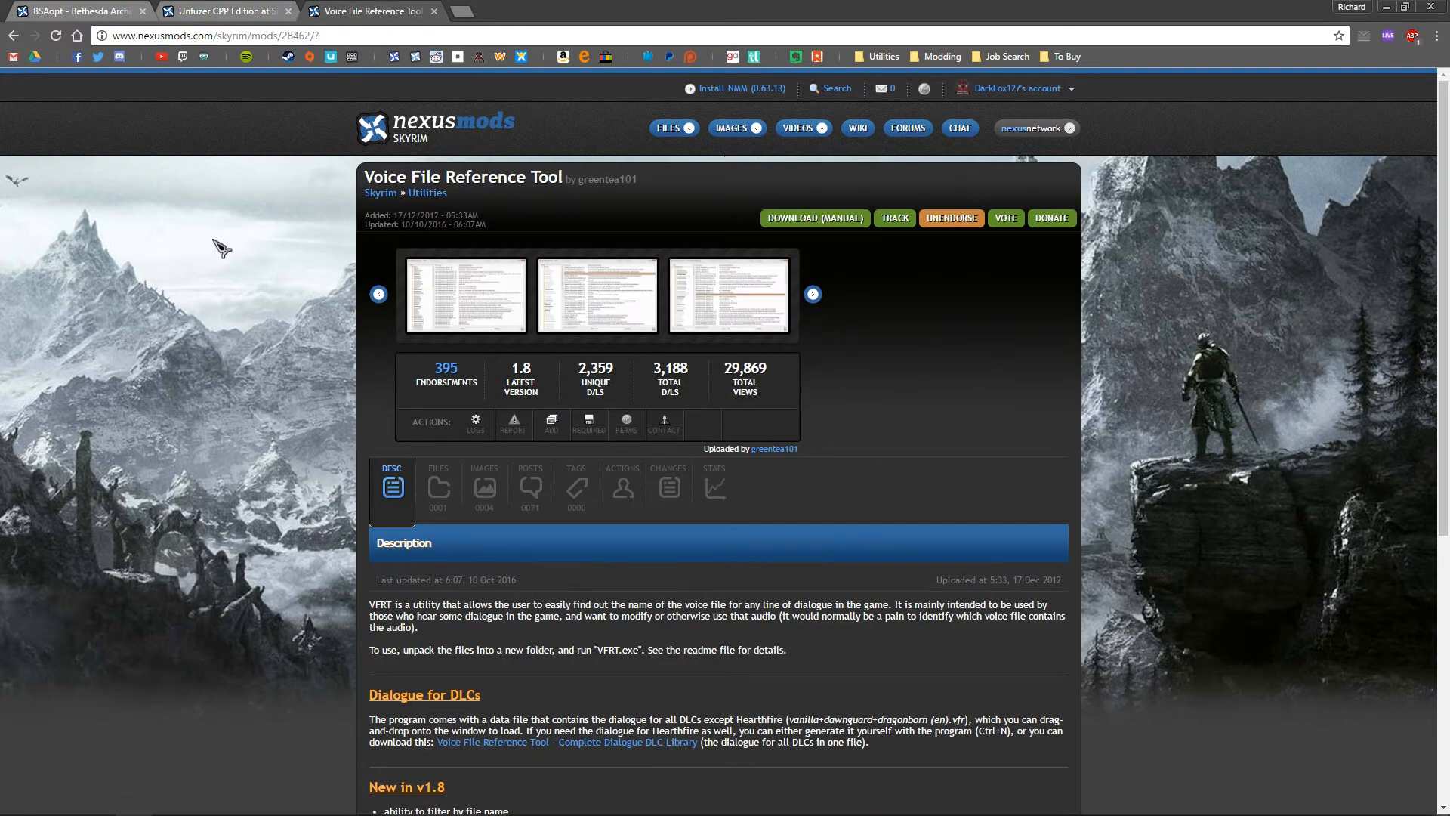
pyautogui.click(461, 304)
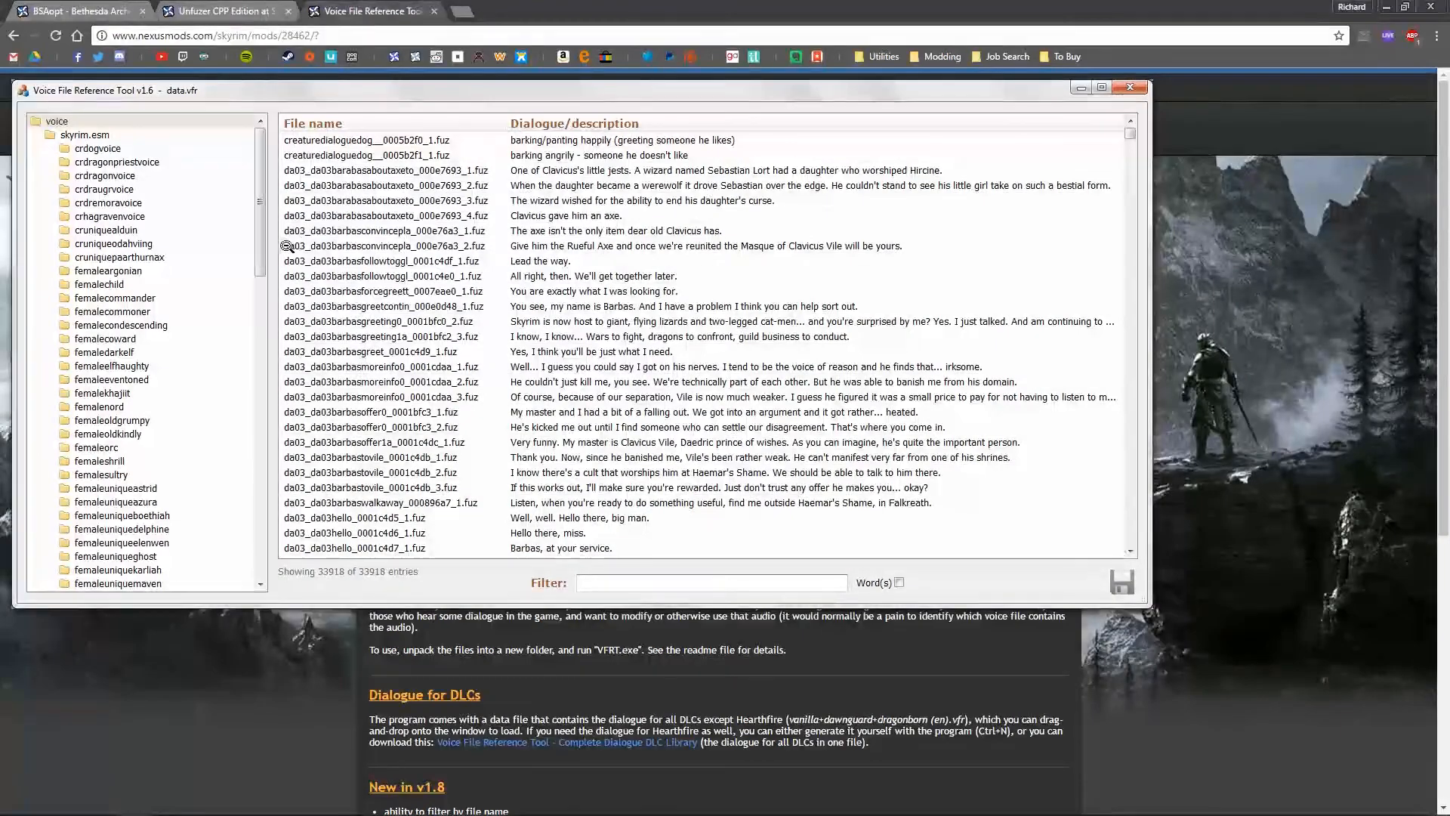
pyautogui.press('Right')
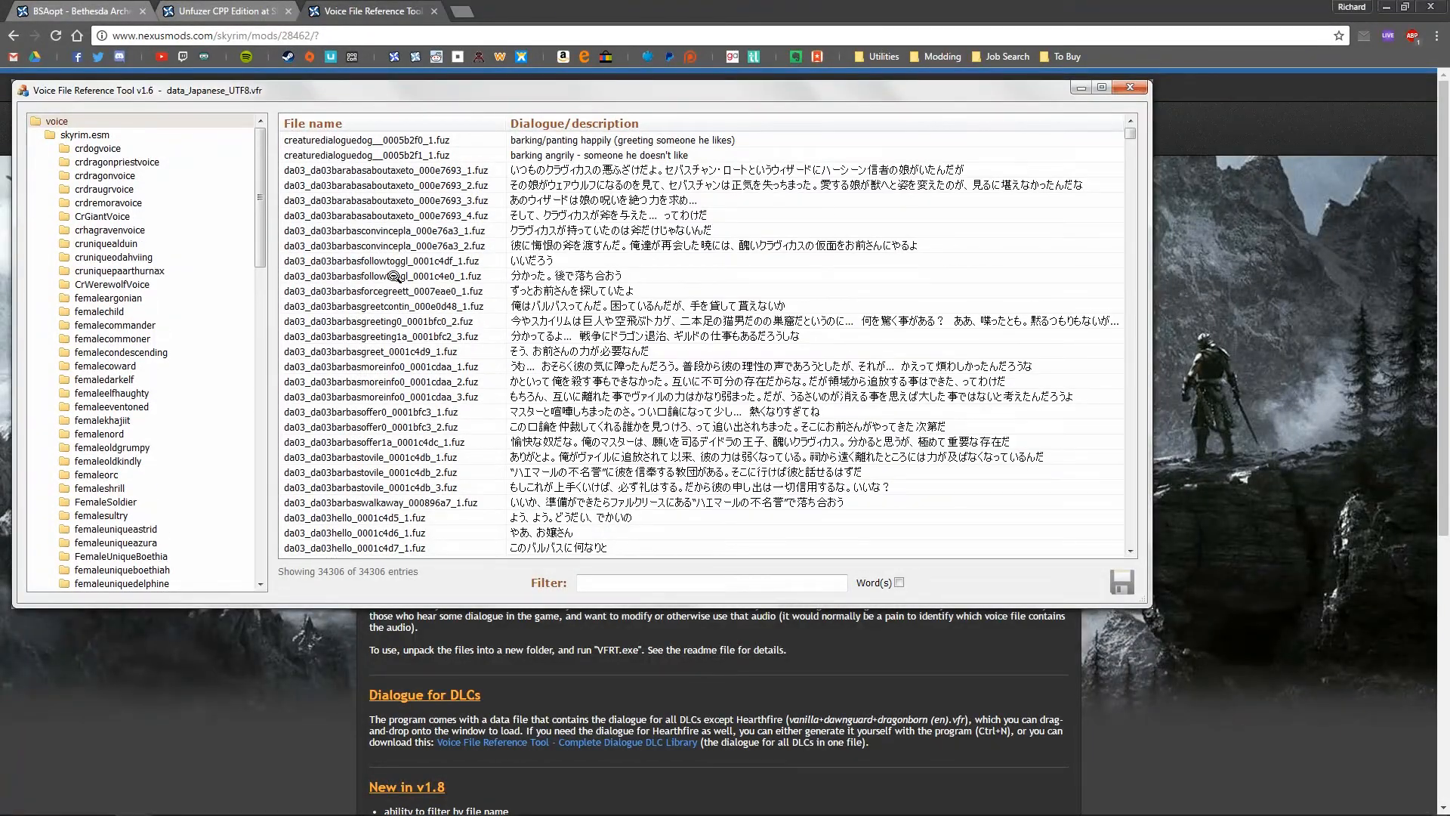
pyautogui.press('Right')
pyautogui.press('Escape')
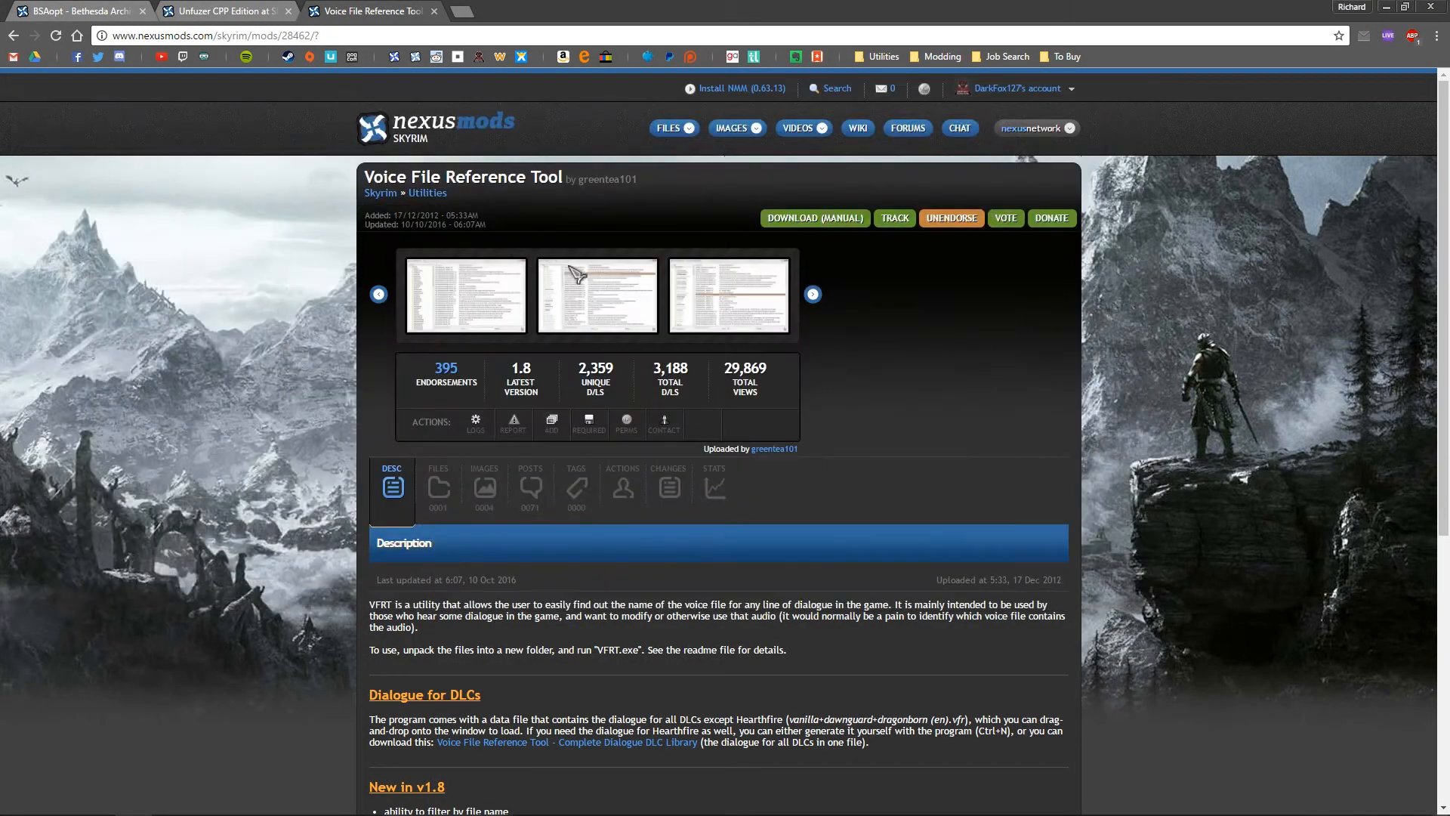
pyautogui.click(510, 279)
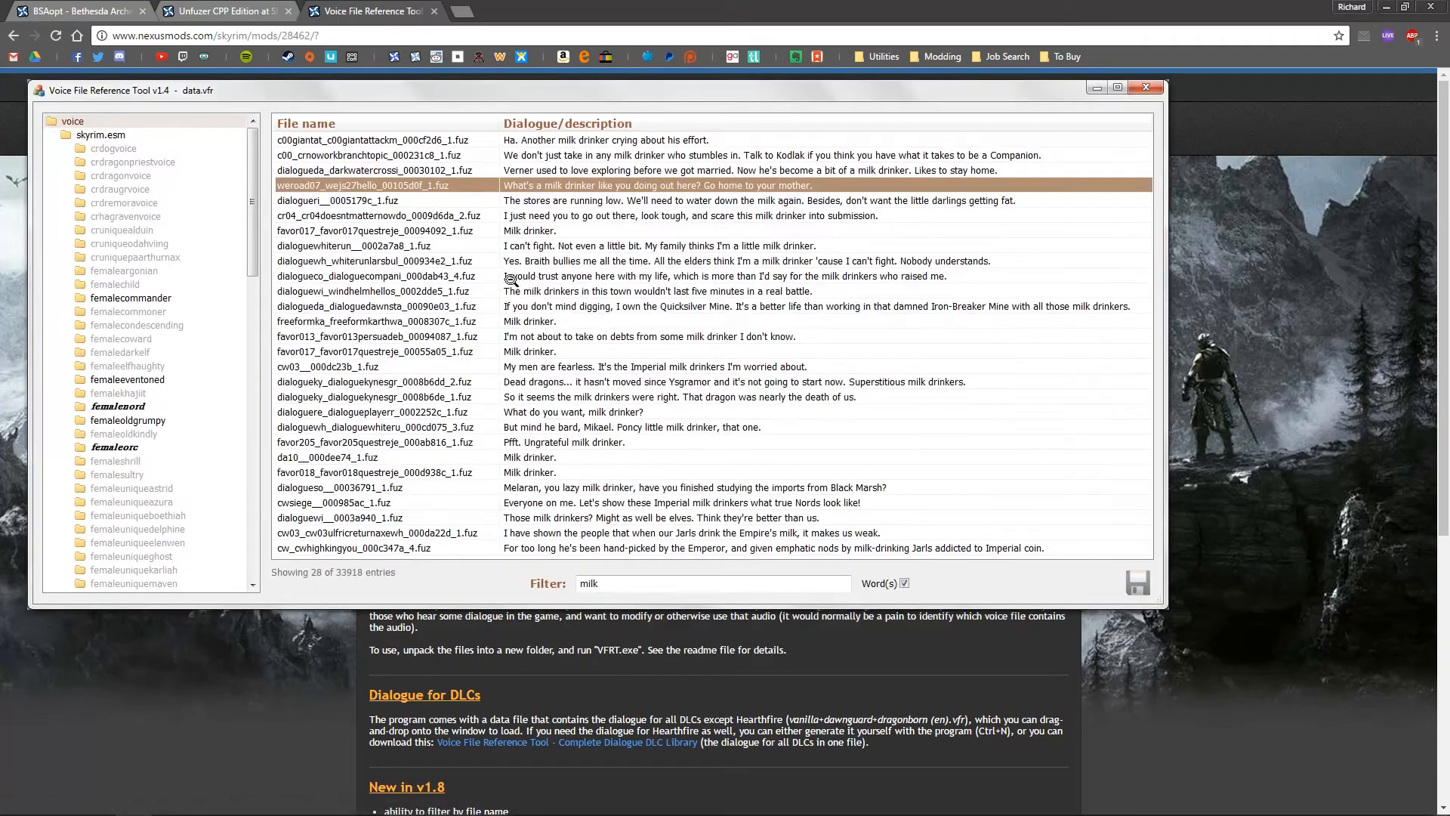
pyautogui.click(471, 284)
pyautogui.click(719, 290)
pyautogui.click(683, 286)
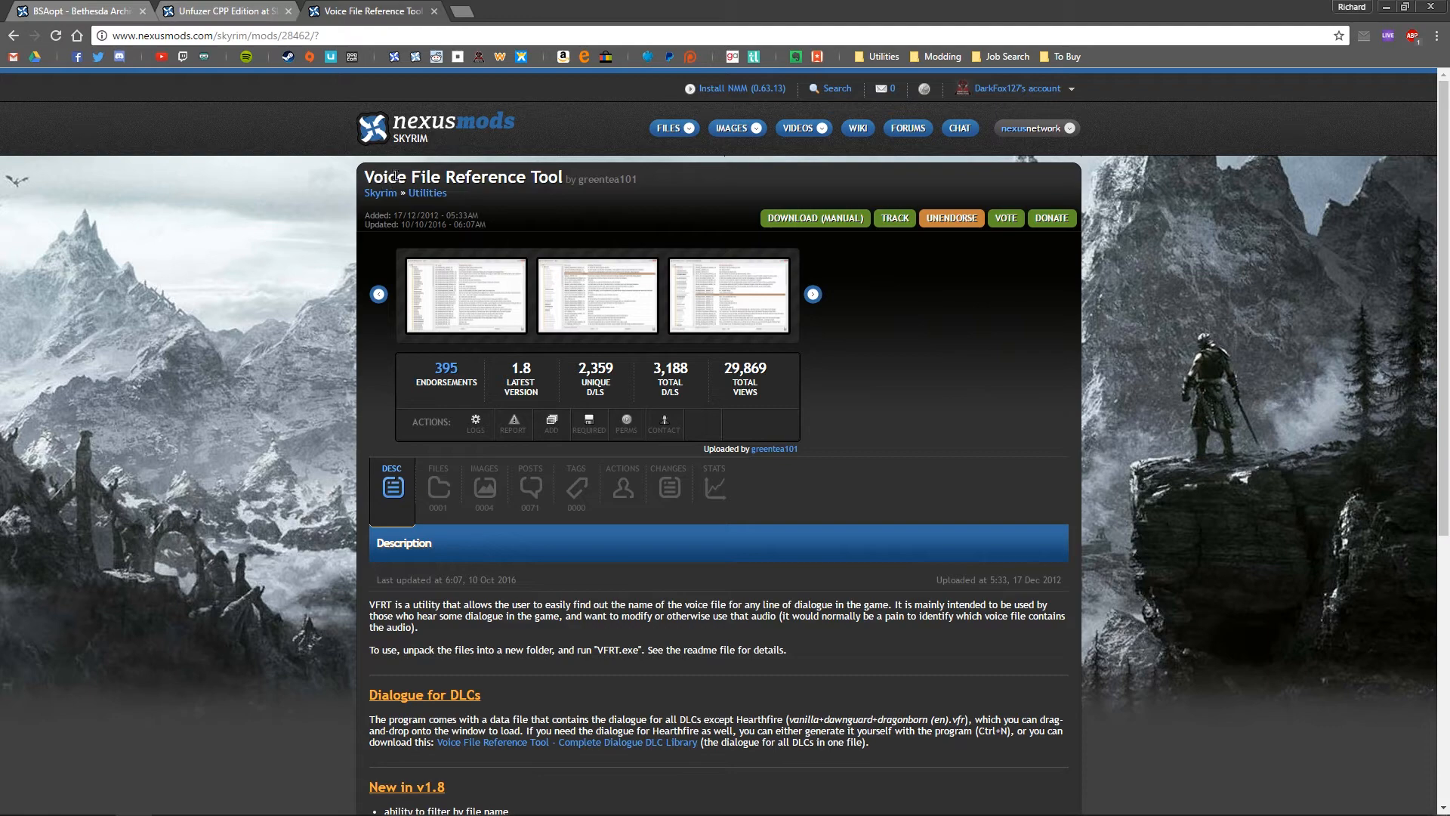
# Step: Return to the BSAopt page, minimise the browser and open the Tools folder of the Skyrim installation in File Explorer
pyautogui.click(91, 10)
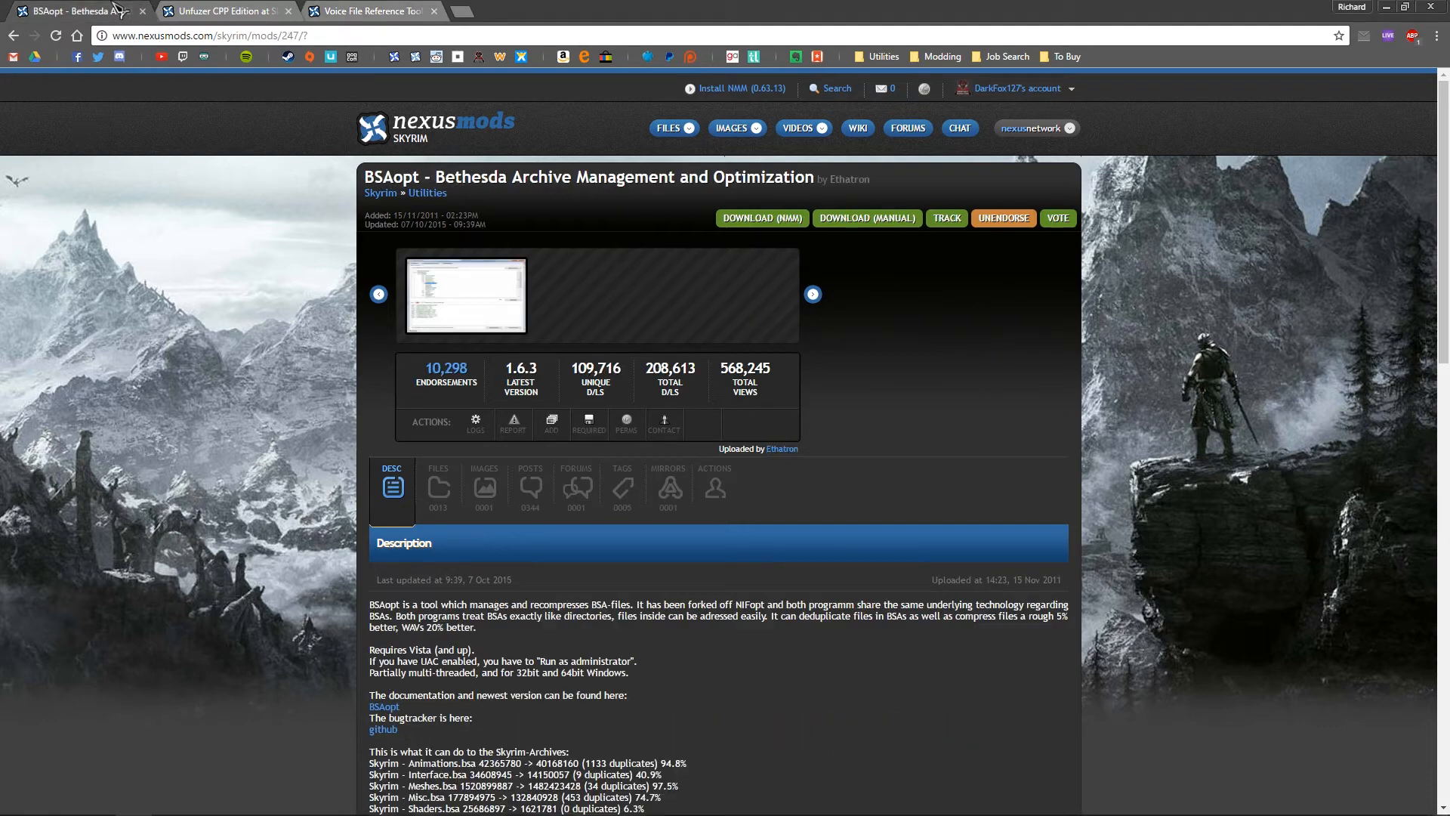
pyautogui.click(1388, 9)
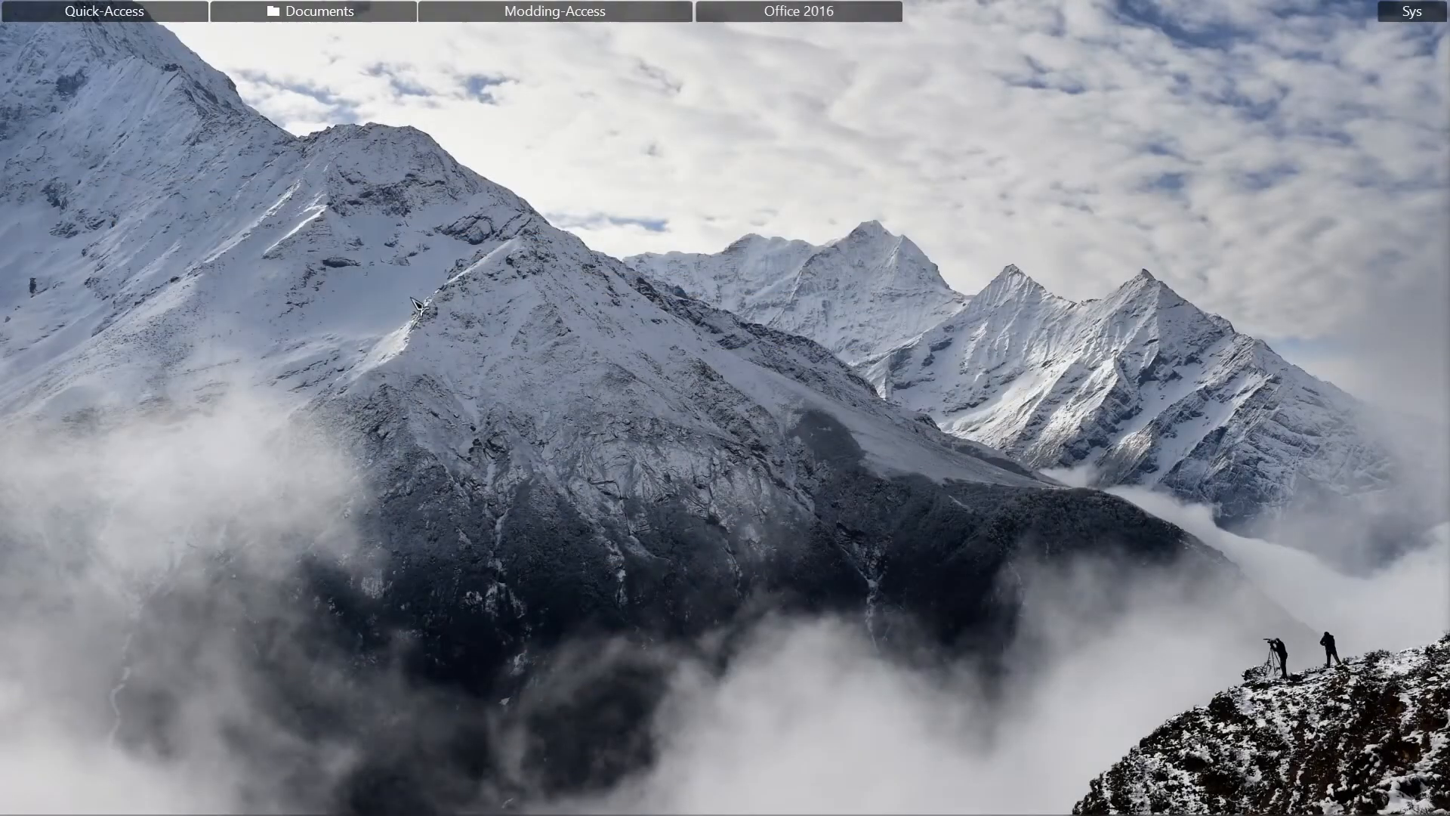
pyautogui.moveTo(555, 11)
pyautogui.doubleClick(453, 96)
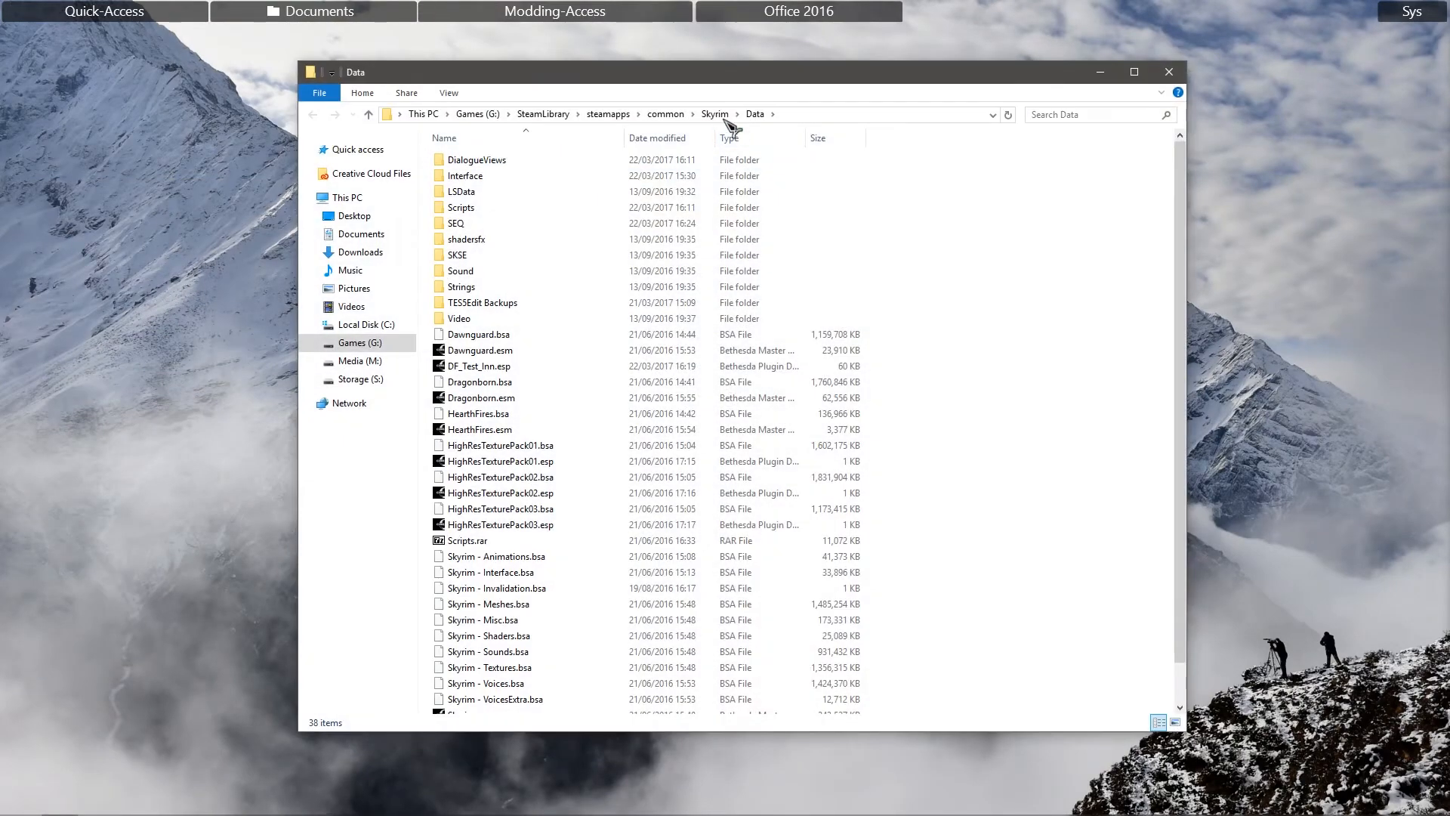
pyautogui.click(715, 113)
pyautogui.click(491, 225)
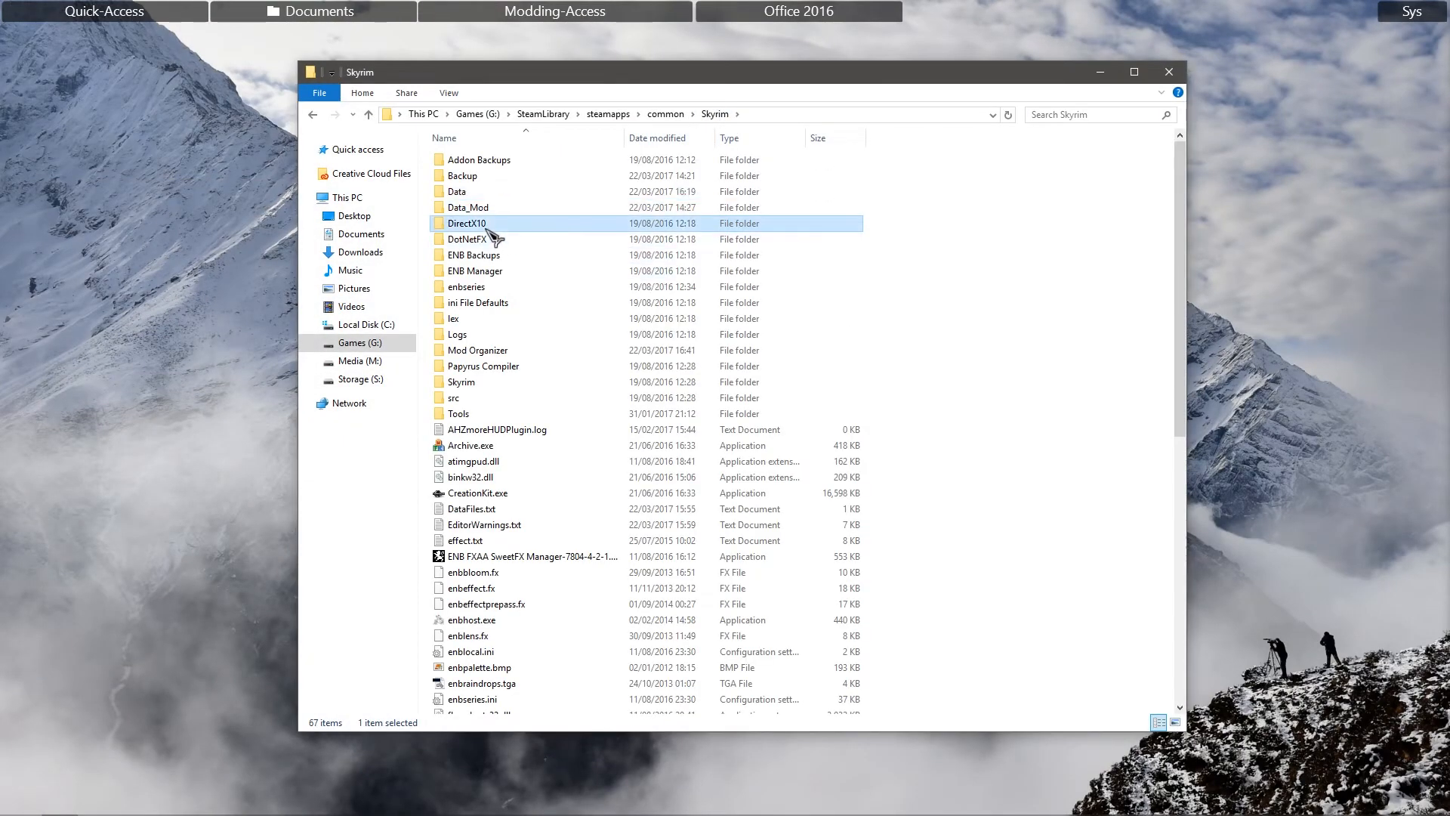
pyautogui.doubleClick(469, 416)
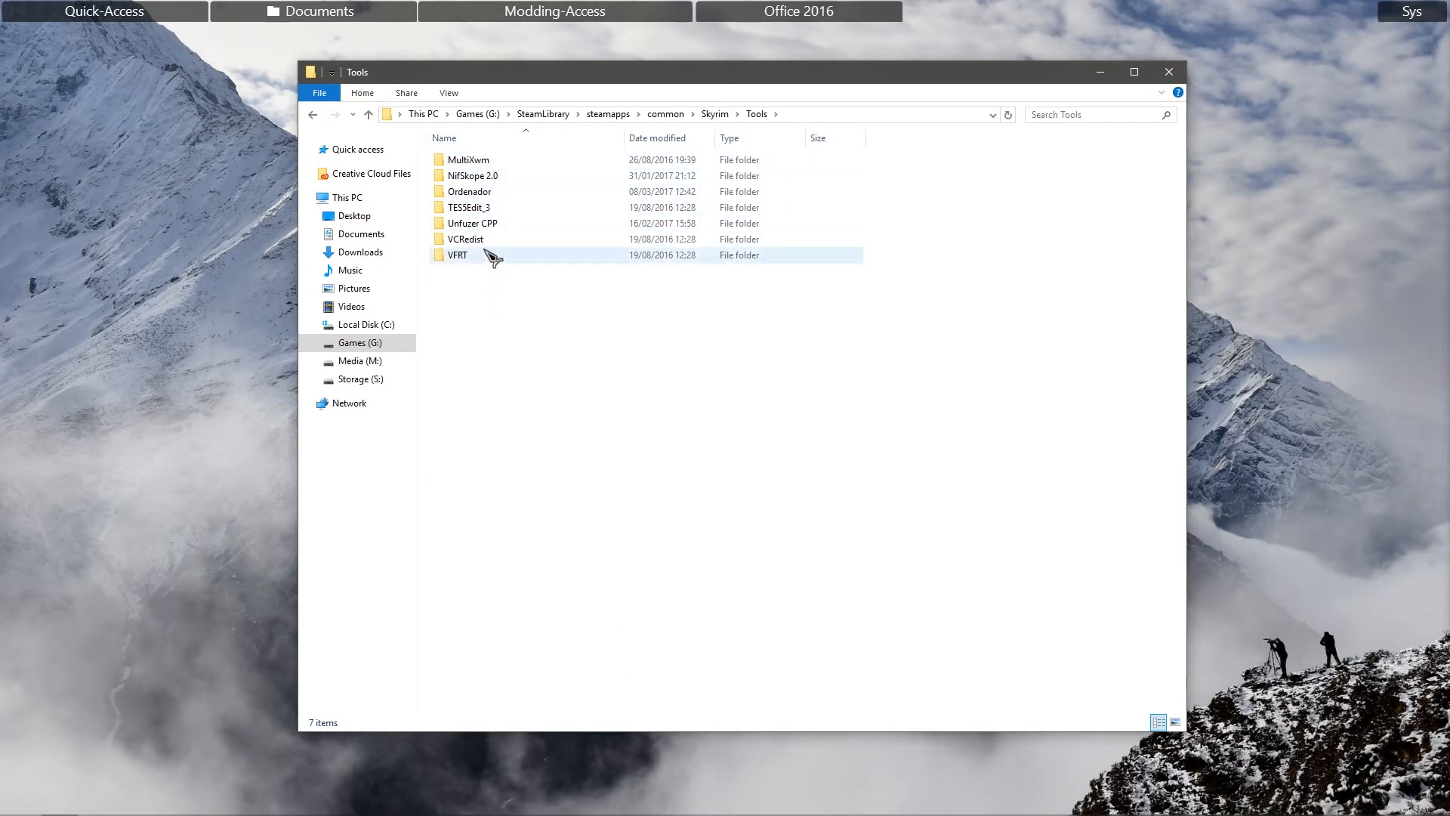
# Step: Point out the installed tool folders, including Unfuzer CPP and VFRT, in the Tools folder
pyautogui.click(496, 209)
pyautogui.click(504, 179)
pyautogui.click(495, 194)
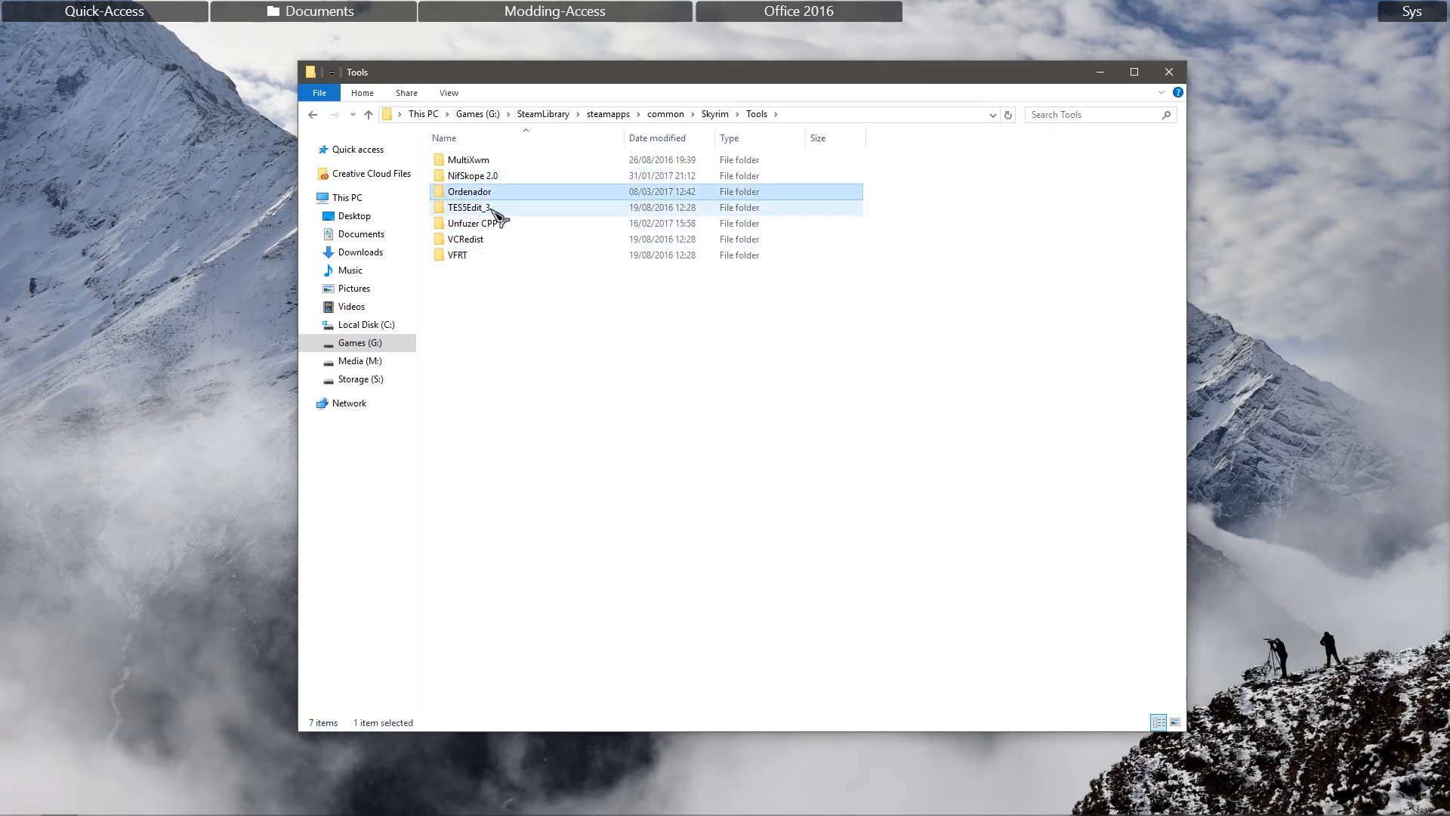
pyautogui.click(500, 225)
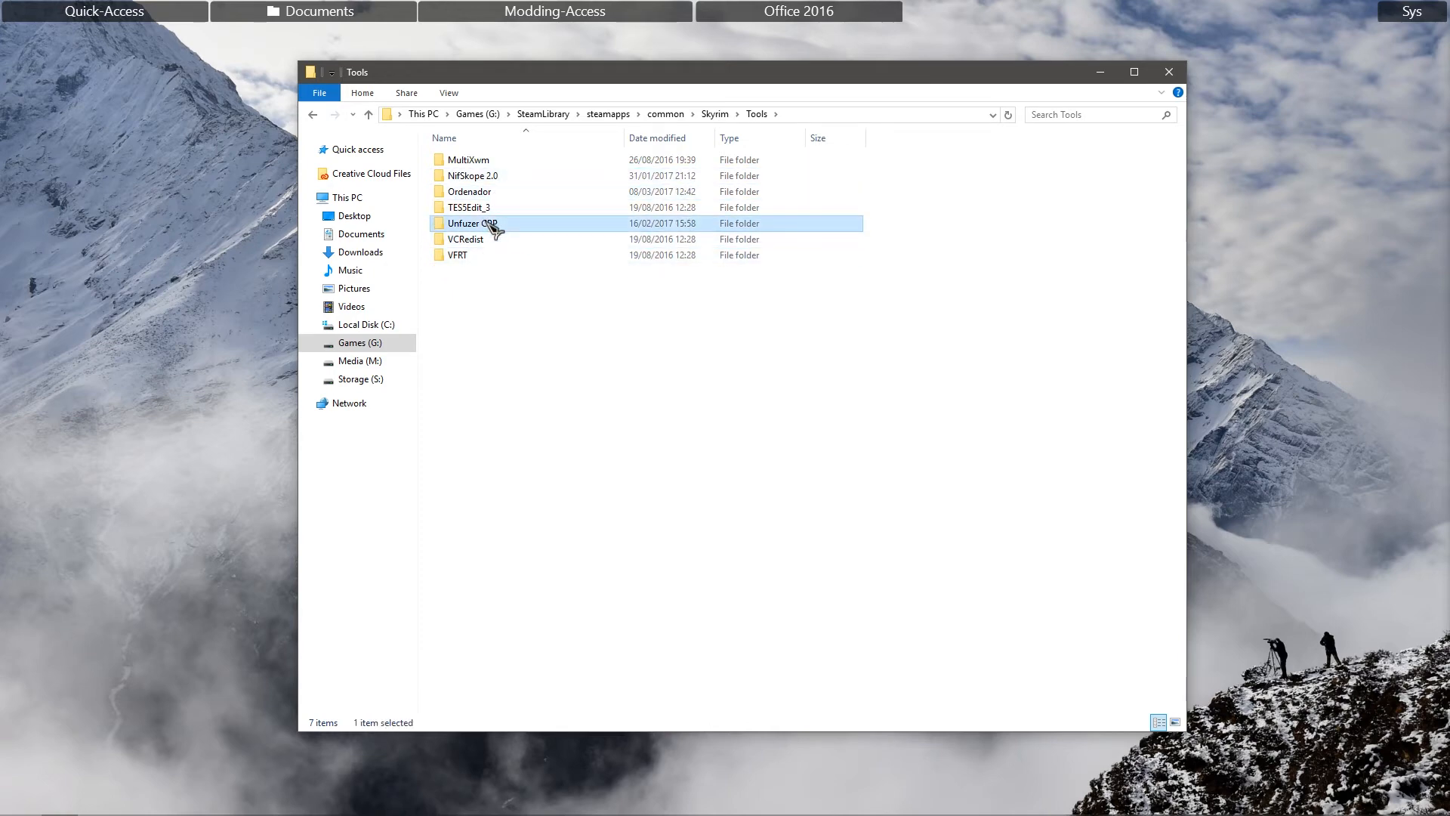
pyautogui.click(476, 261)
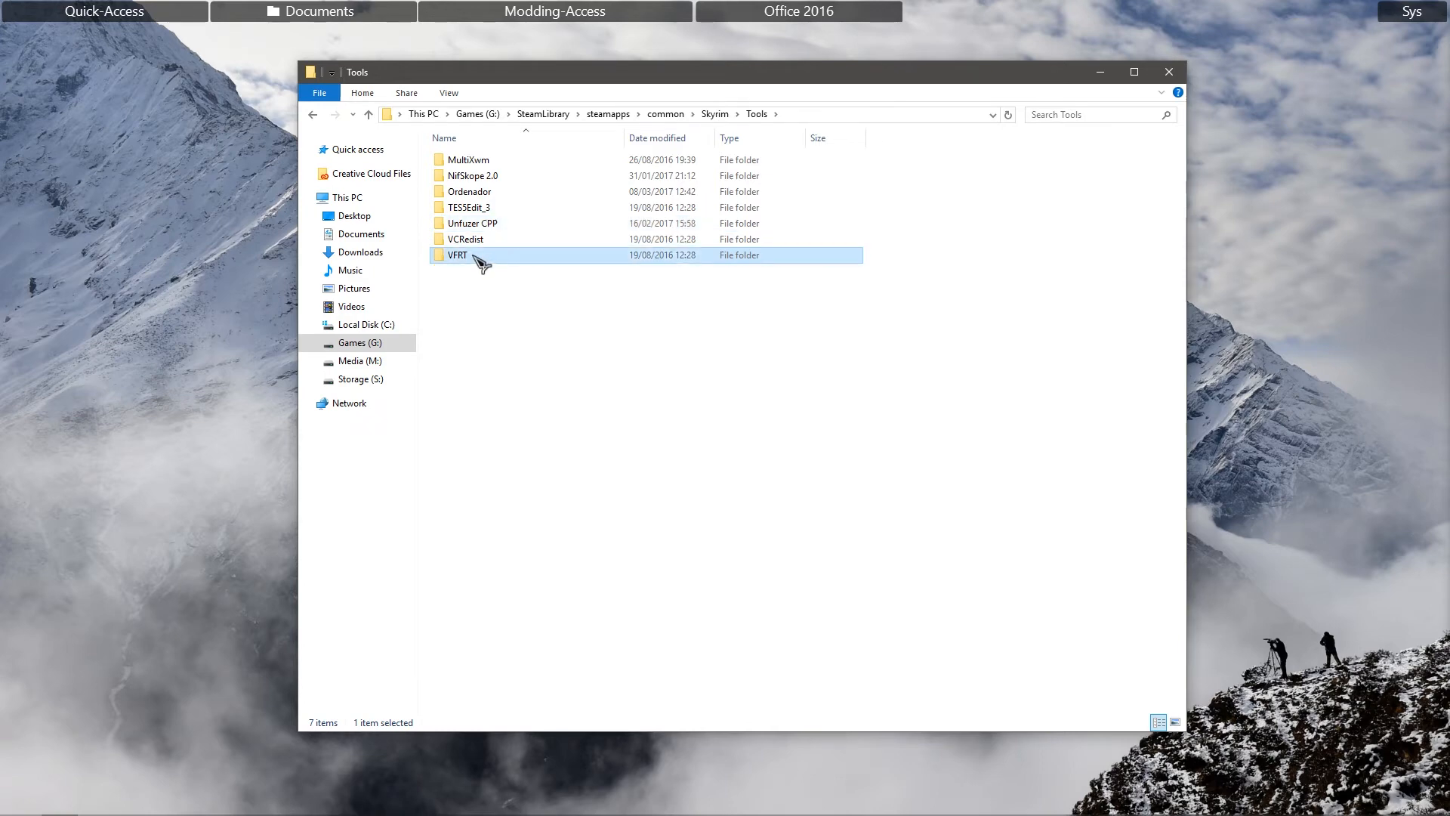
# Step: Go up to the Steam common folder, look inside the Skyrim_Unpacked folder and return to common
pyautogui.click(715, 113)
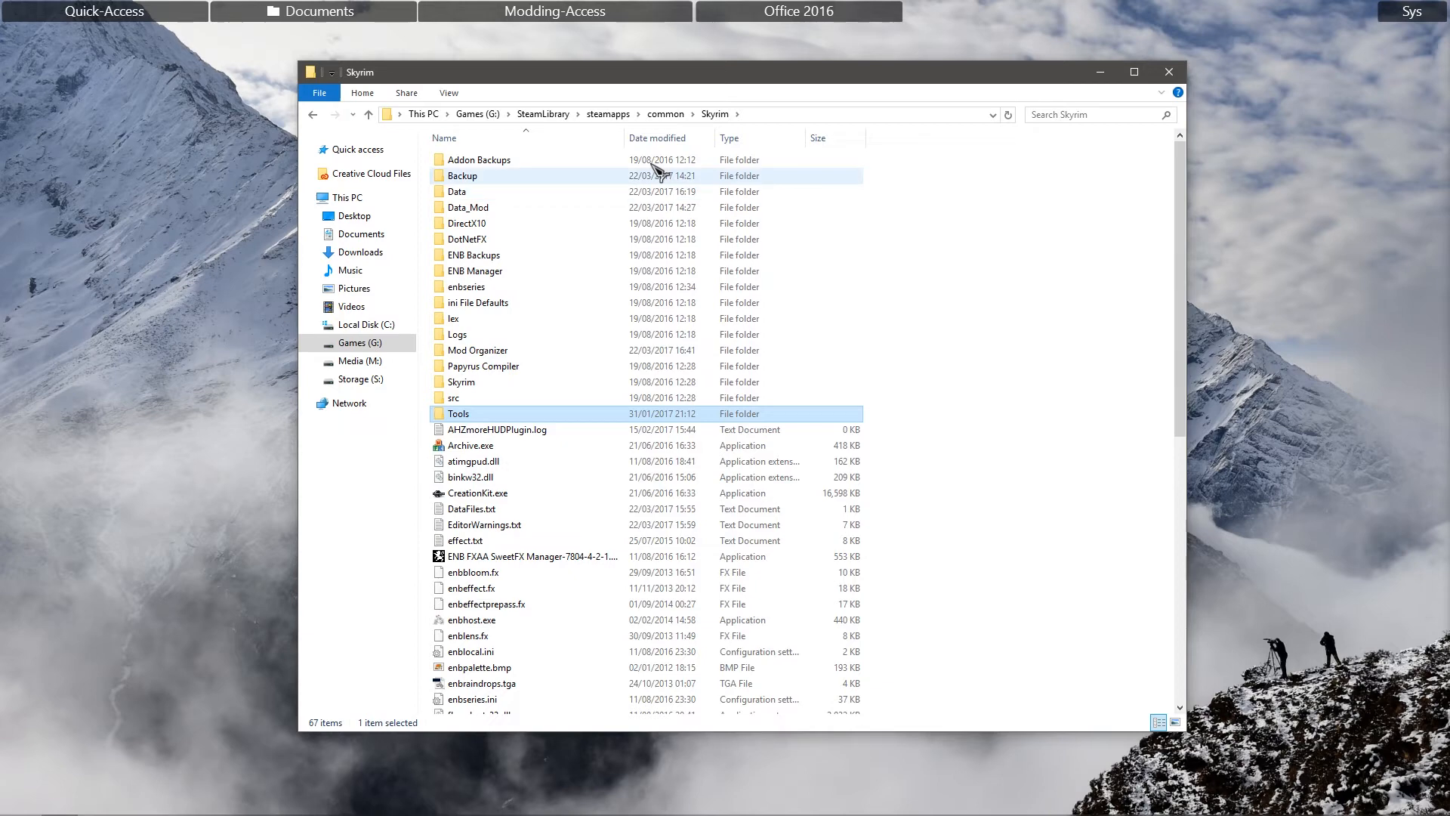
pyautogui.click(666, 113)
pyautogui.scroll(-1, 519, 566)
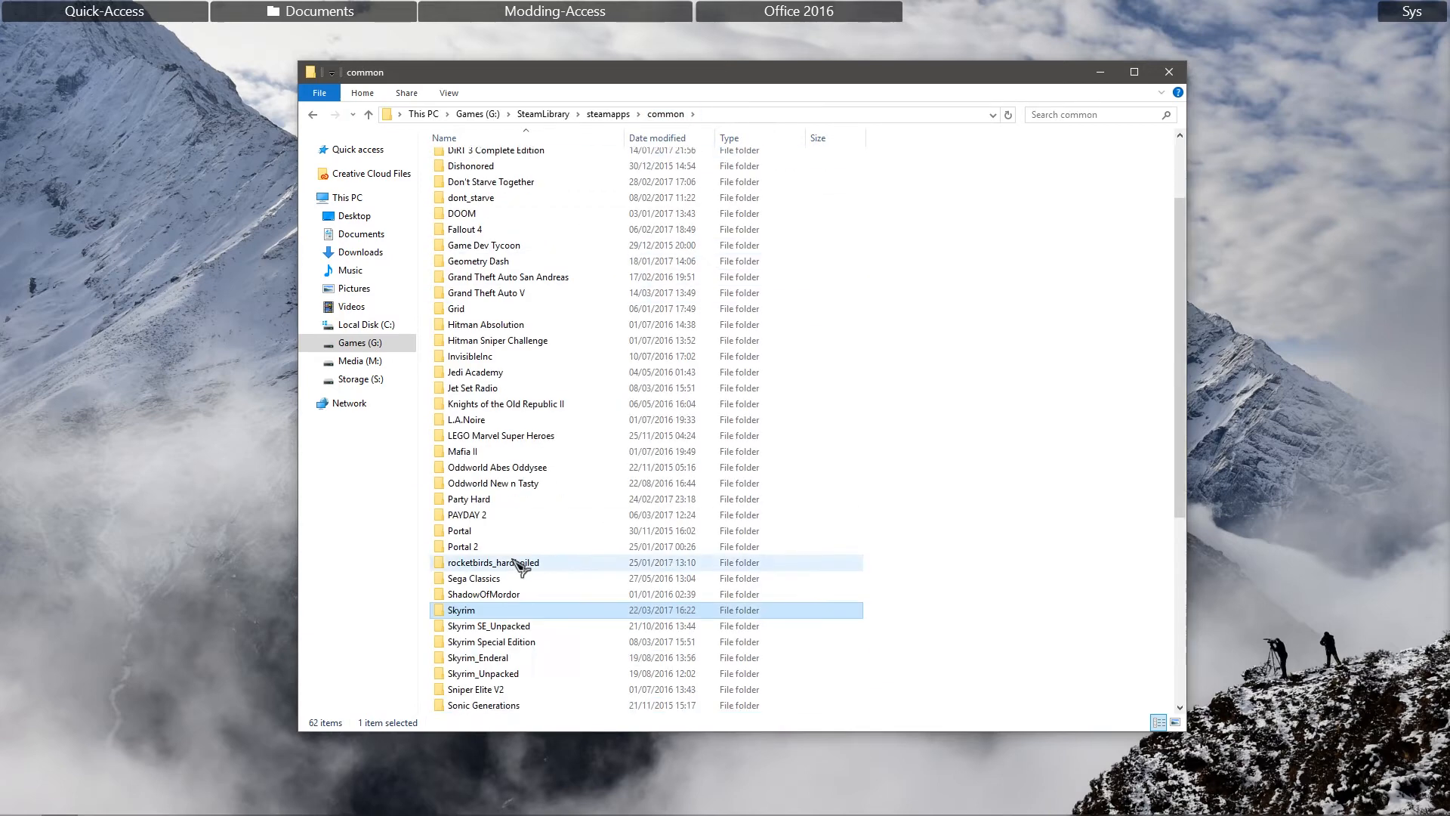
pyautogui.scroll(-3, 514, 570)
pyautogui.click(487, 579)
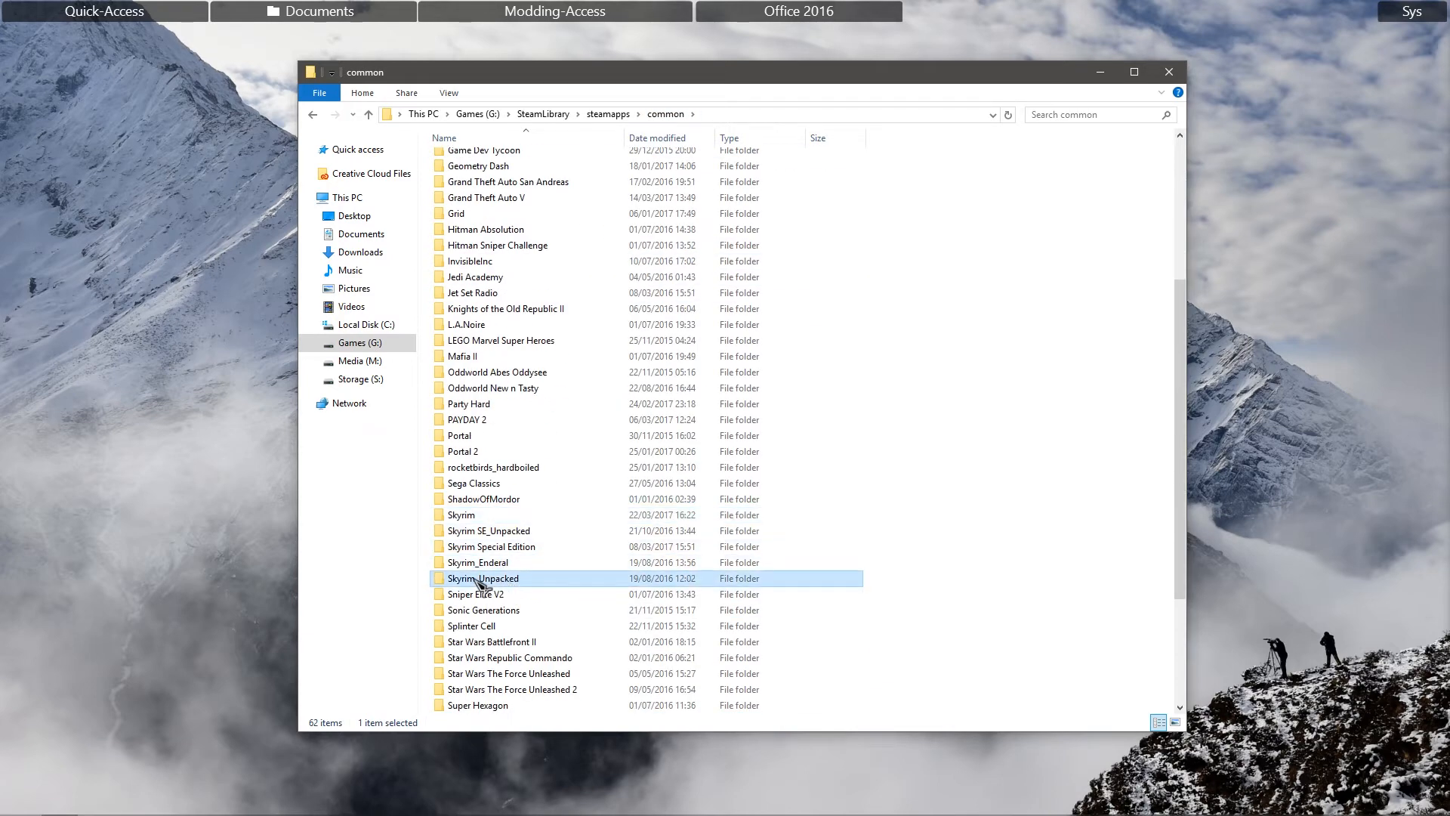
pyautogui.doubleClick(477, 583)
pyautogui.doubleClick(461, 161)
pyautogui.doubleClick(330, 118)
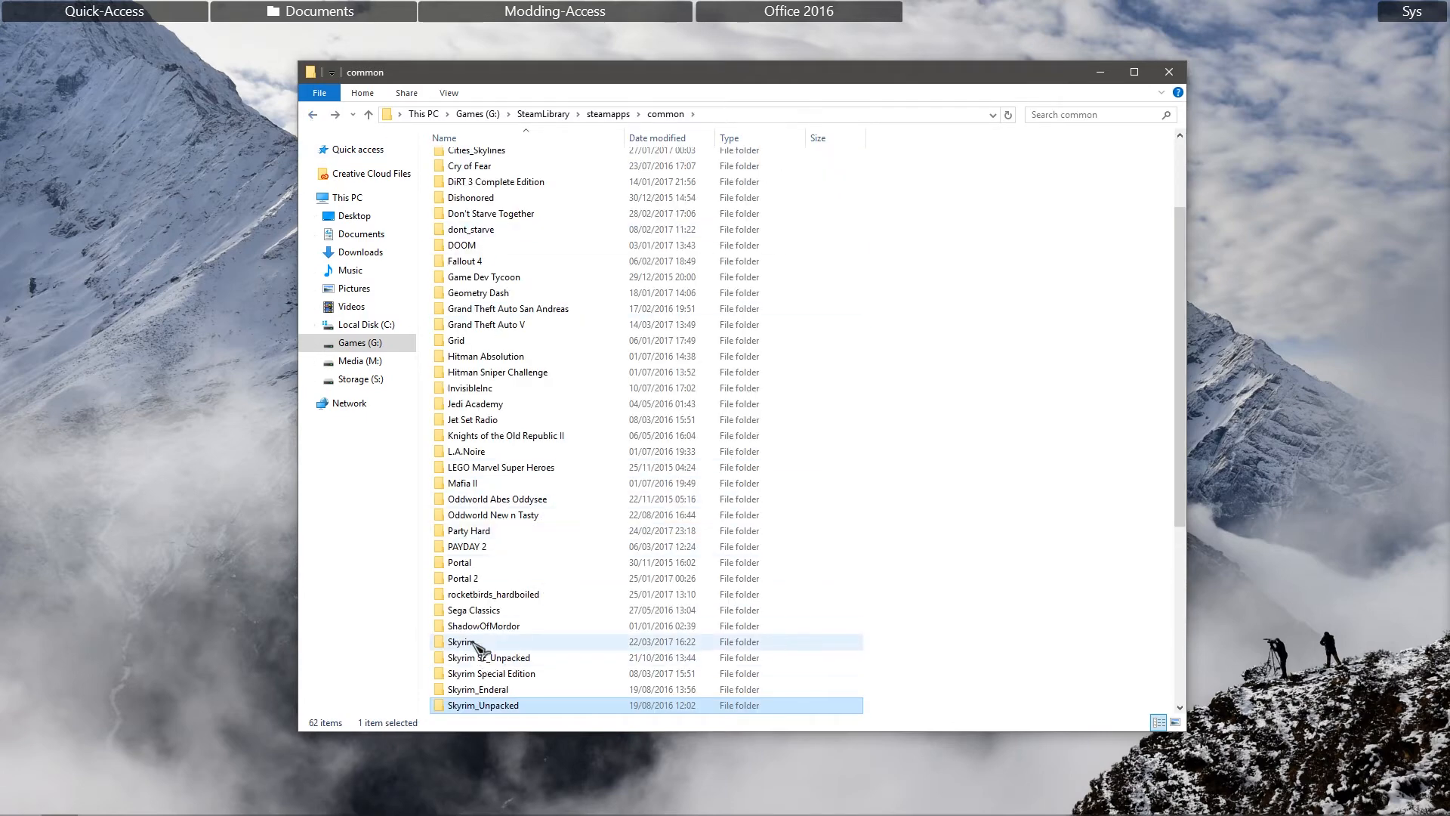
# Step: Reopen the Tools folder inside the Skyrim folder and move its window off to one side of the desktop
pyautogui.doubleClick(473, 642)
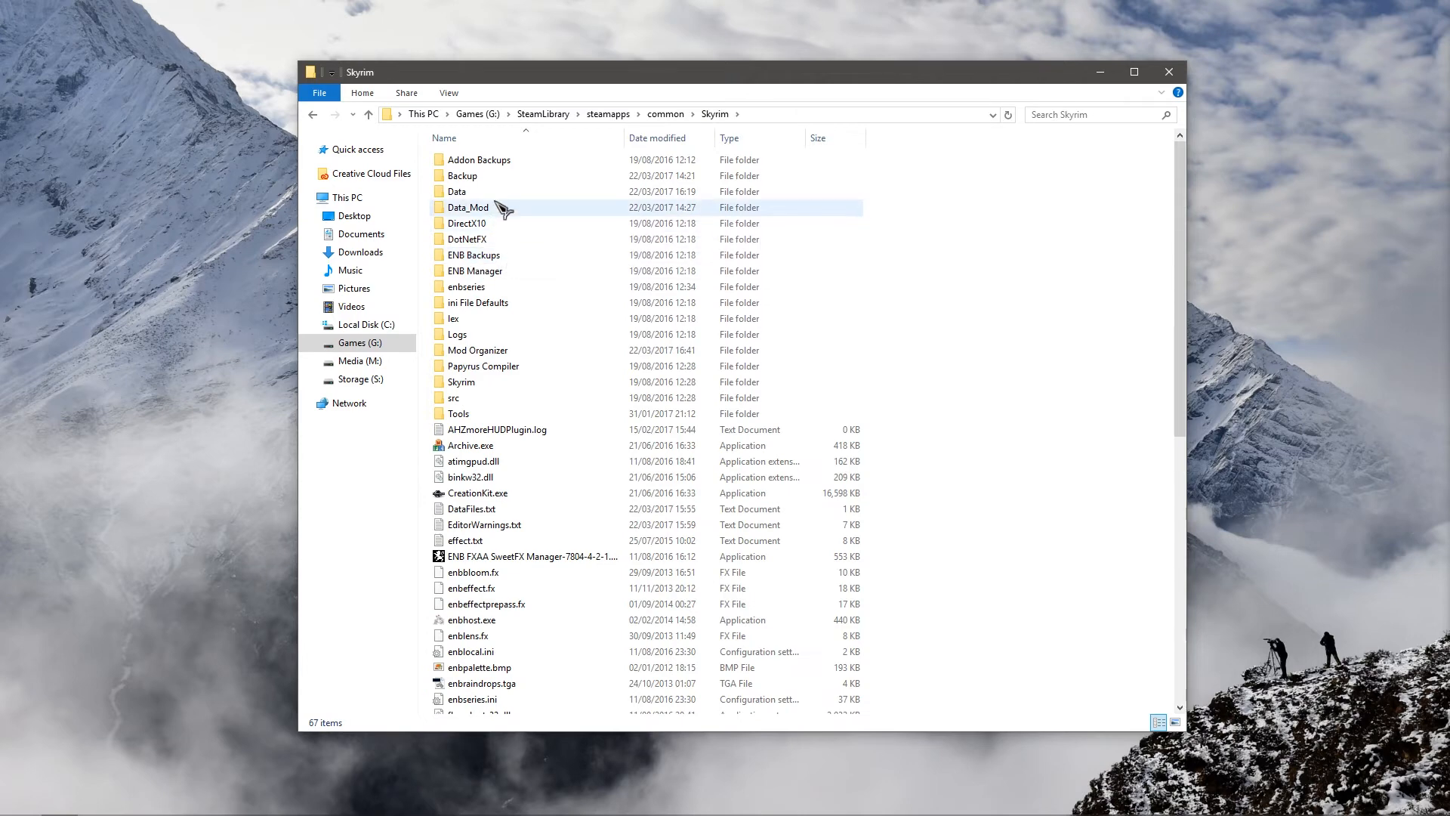
pyautogui.doubleClick(458, 413)
pyautogui.moveTo(540, 75); pyautogui.dragTo(770, 40)
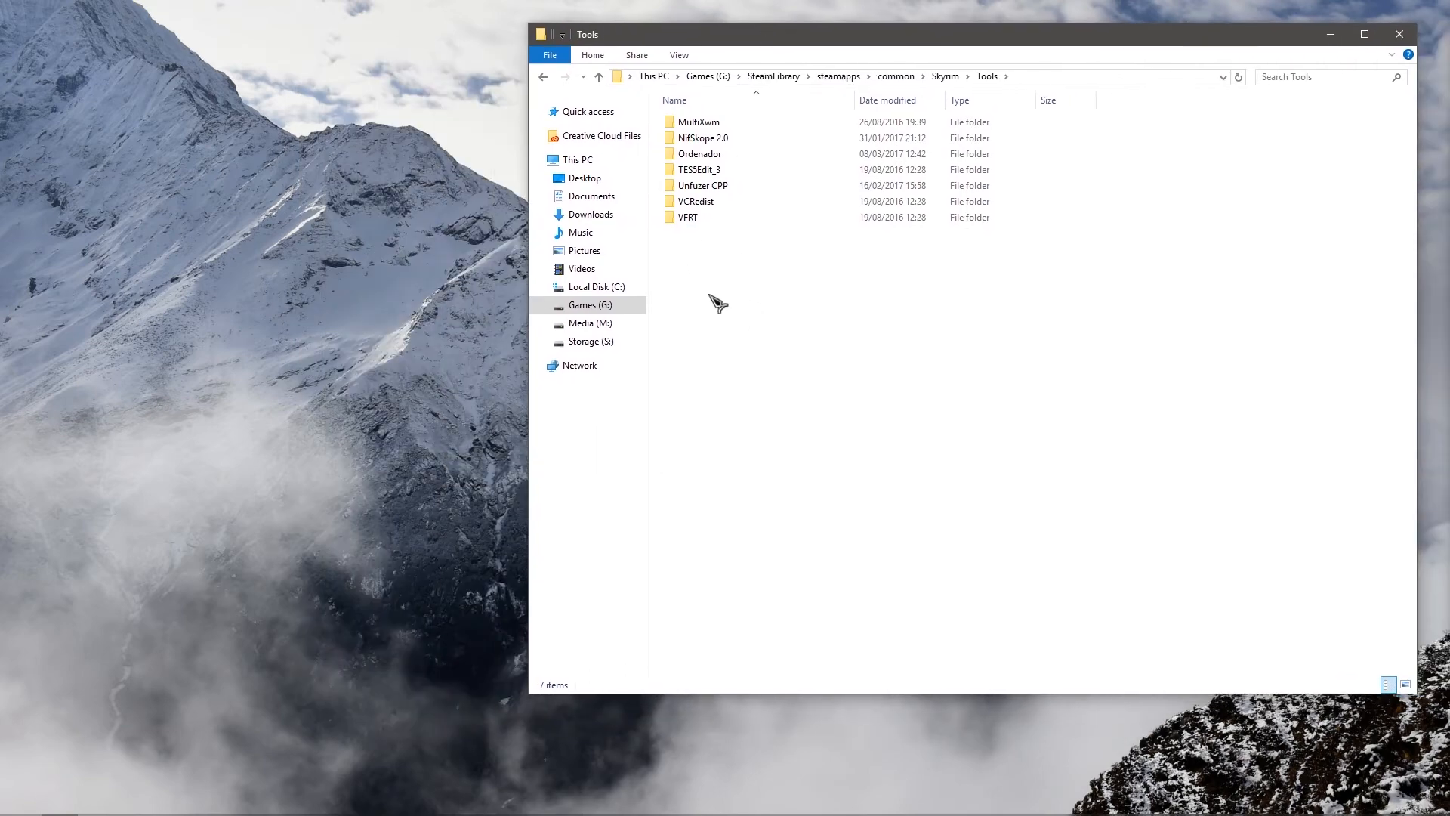
# Step: Launch BSAopt and move its window partly clear of the File Explorer window
pyautogui.doubleClick(284, 453)
pyautogui.moveTo(505, 810)
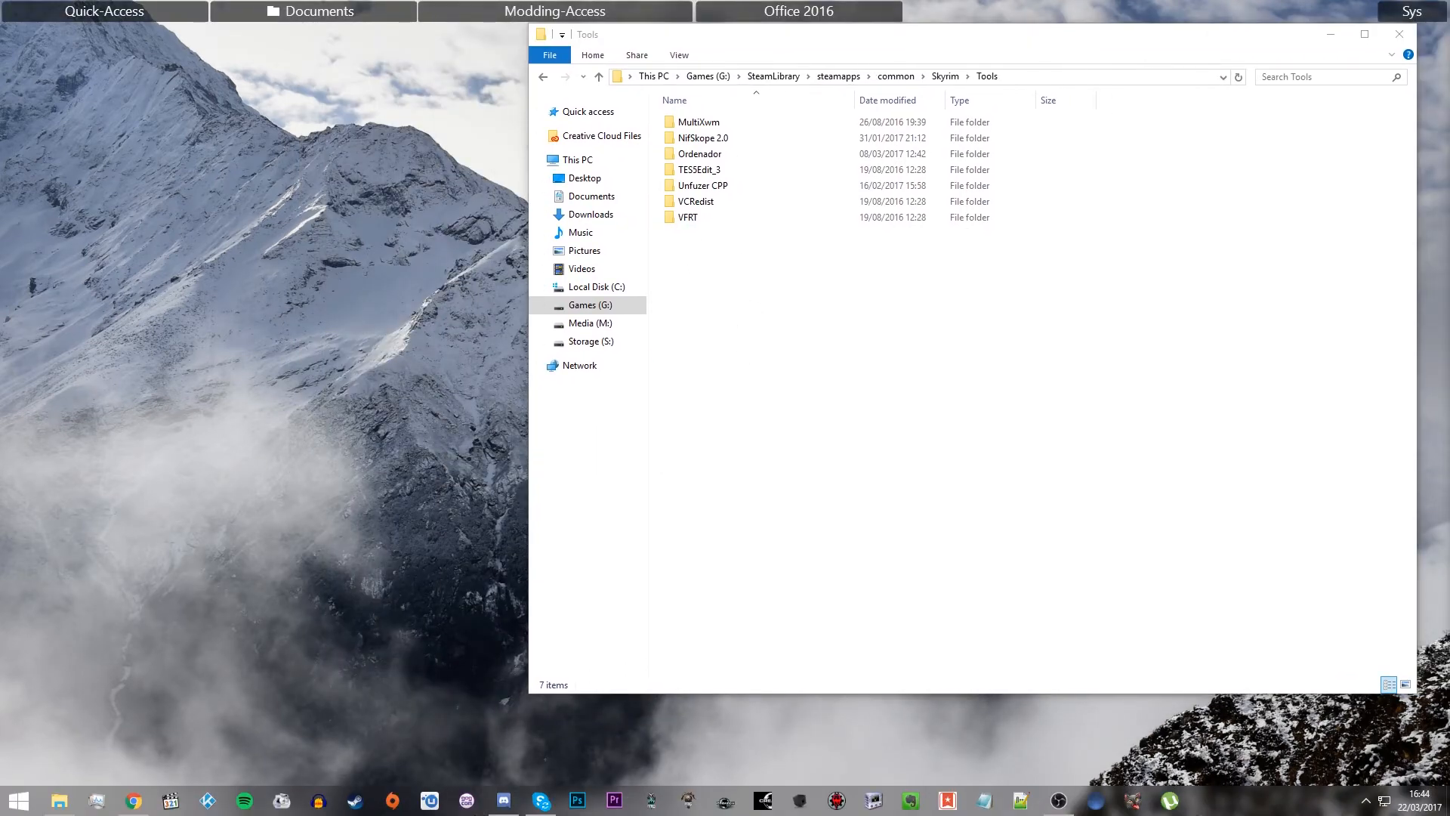
pyautogui.click(801, 807)
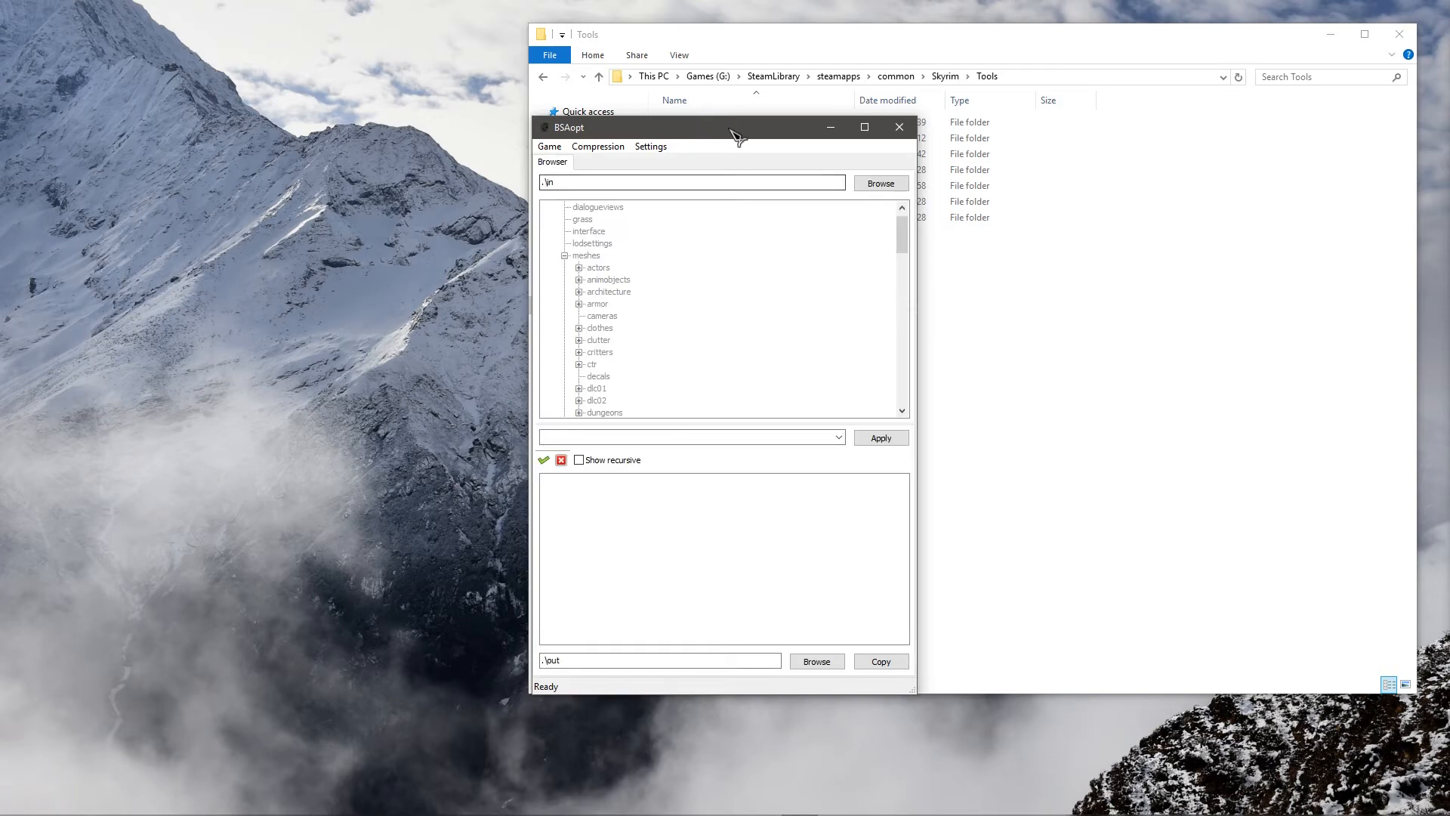
pyautogui.moveTo(737, 134); pyautogui.dragTo(500, 166)
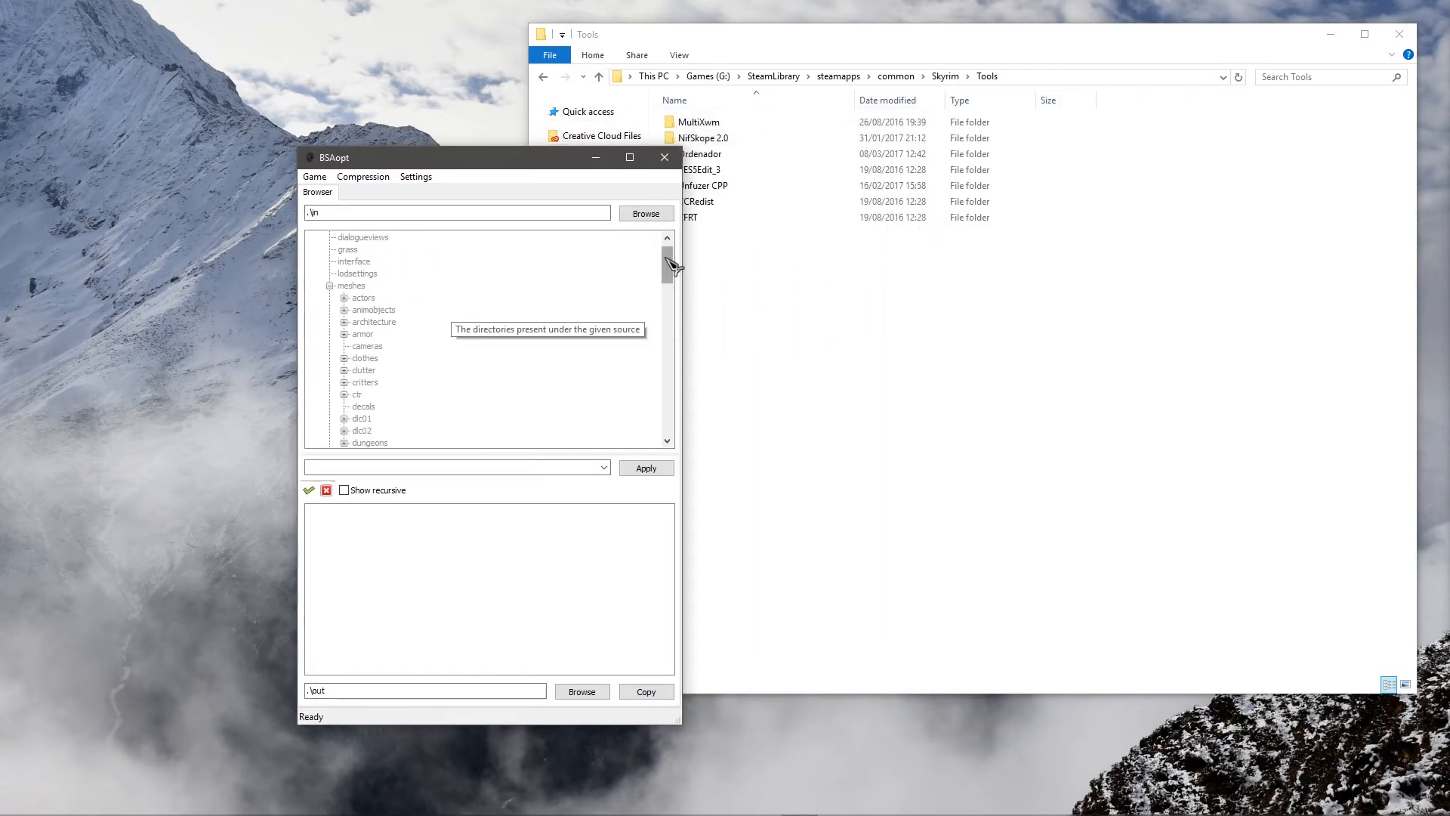
# Step: Load the archive Skyrim - Voices.bsa from the Skyrim Data folder as the BSAopt source
pyautogui.click(645, 213)
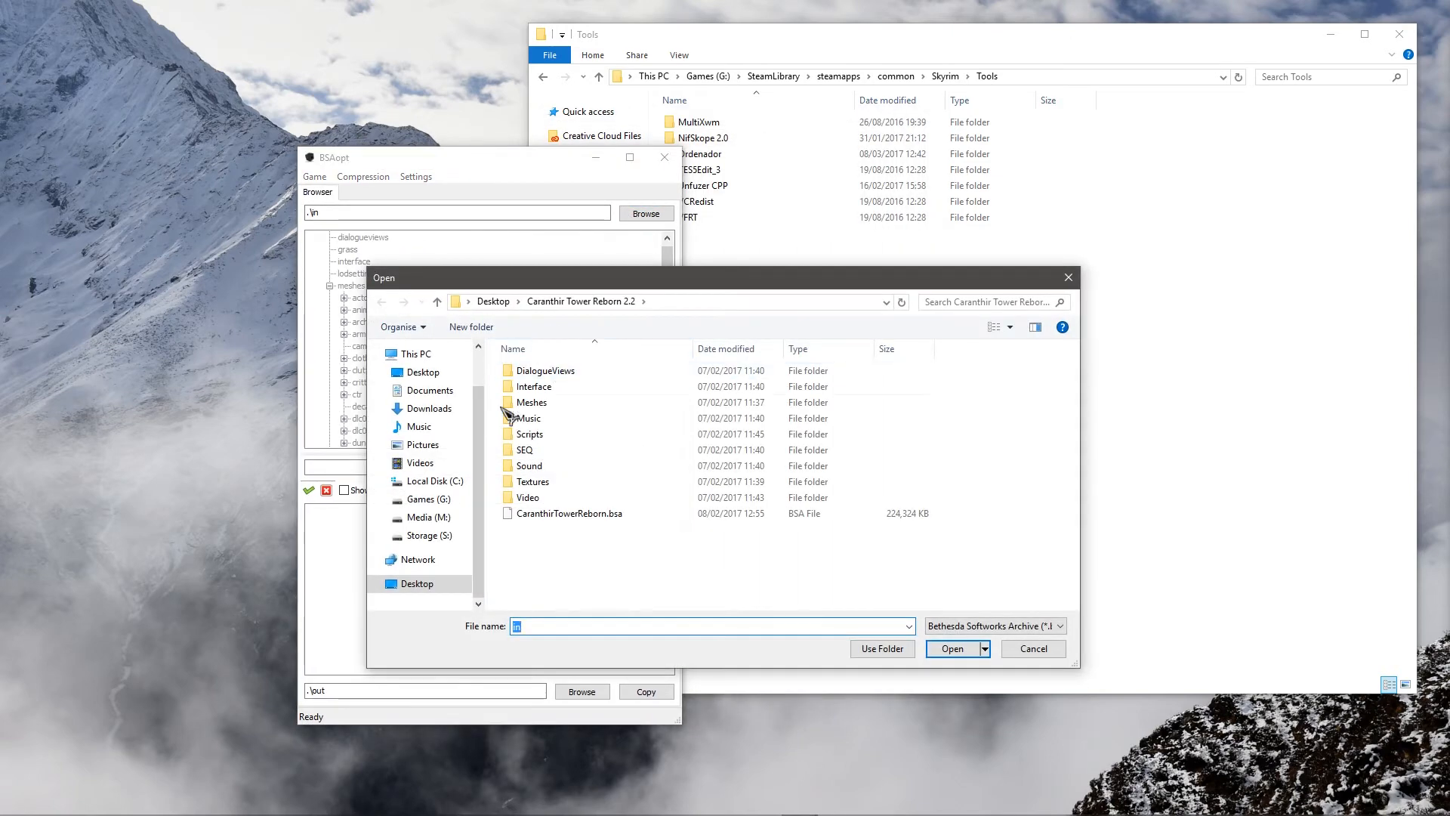
pyautogui.click(447, 374)
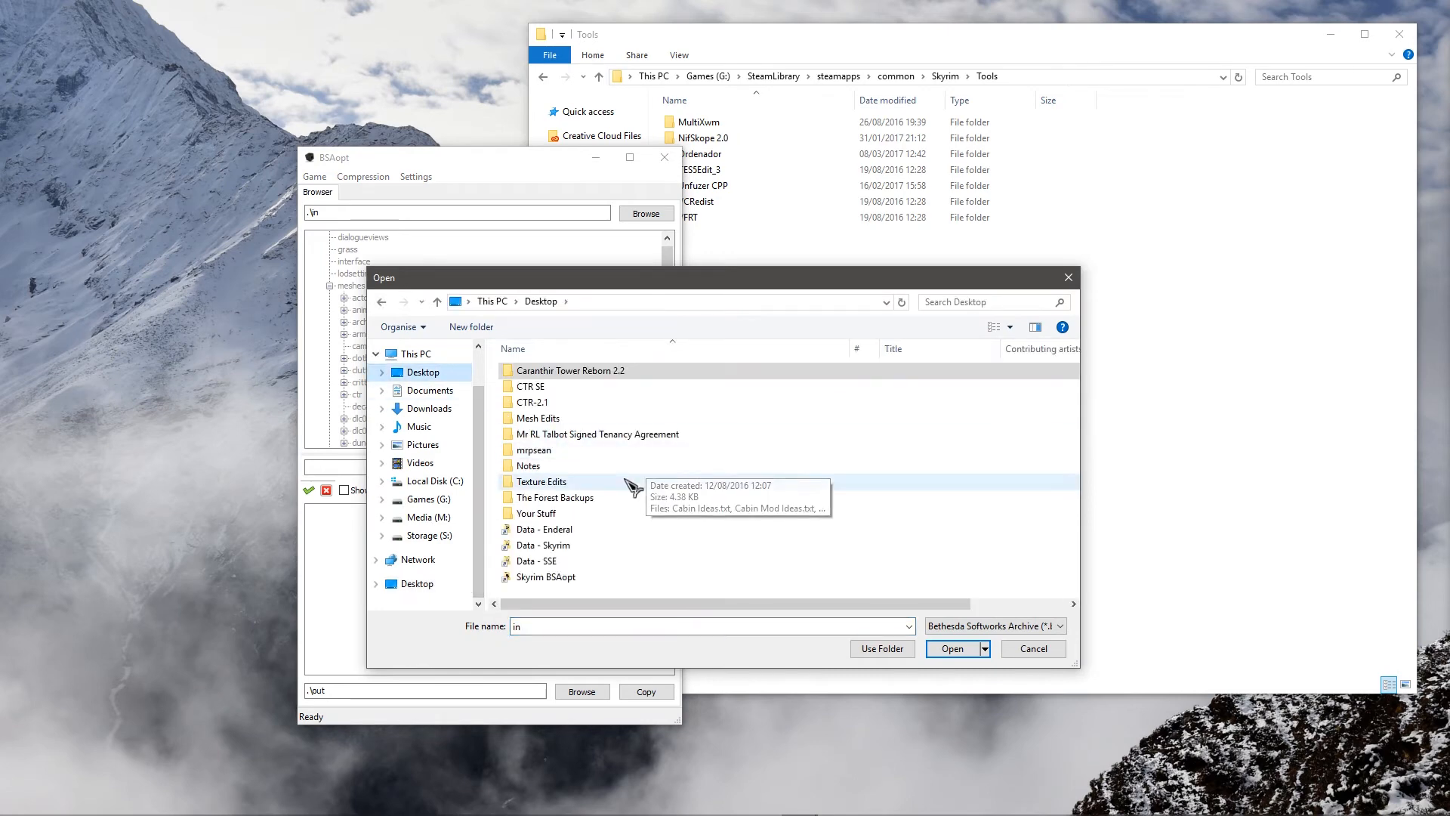
pyautogui.click(561, 558)
pyautogui.doubleClick(557, 545)
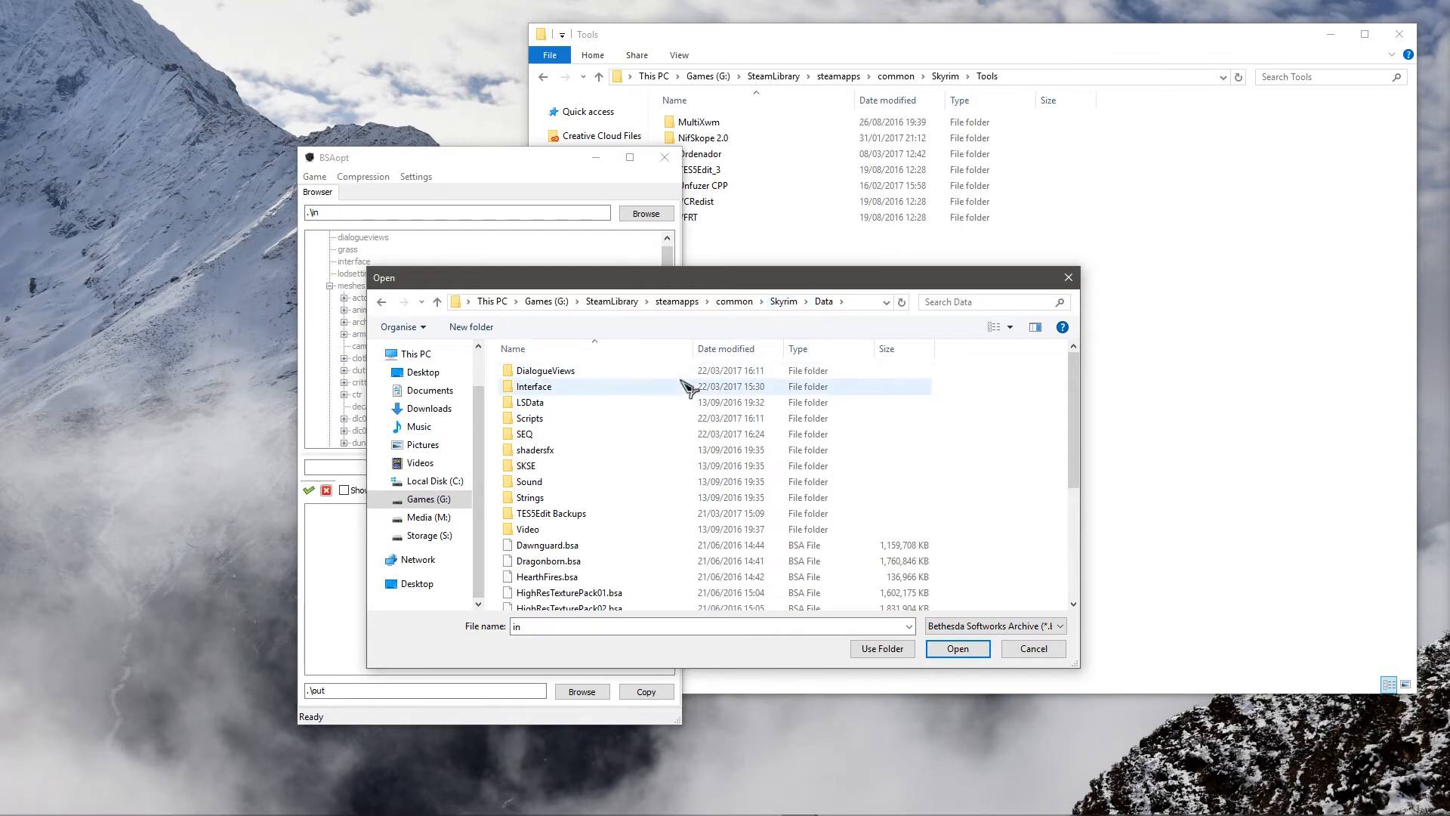
pyautogui.scroll(-4, 637, 414)
pyautogui.scroll(-1, 594, 557)
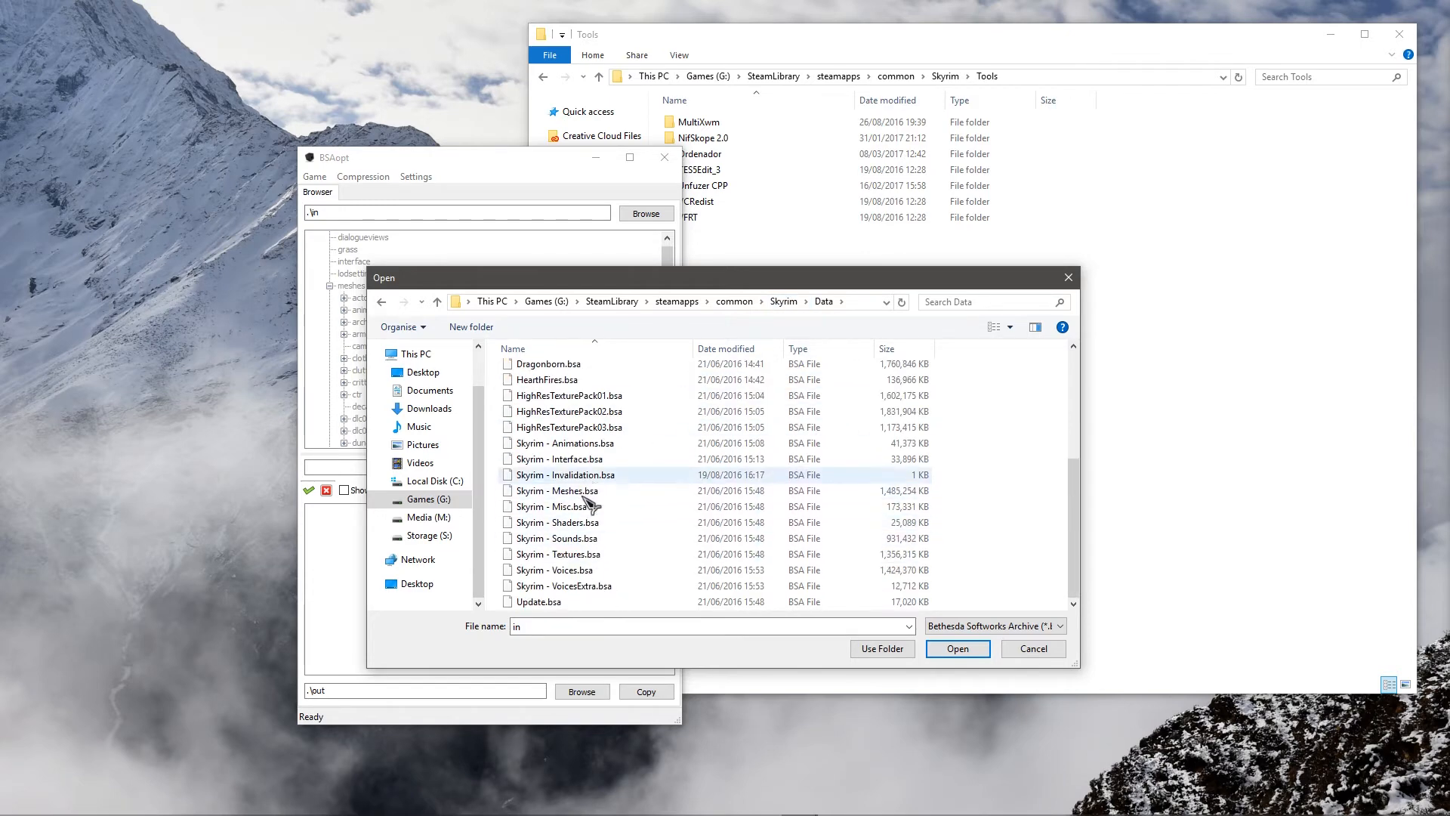
pyautogui.click(596, 572)
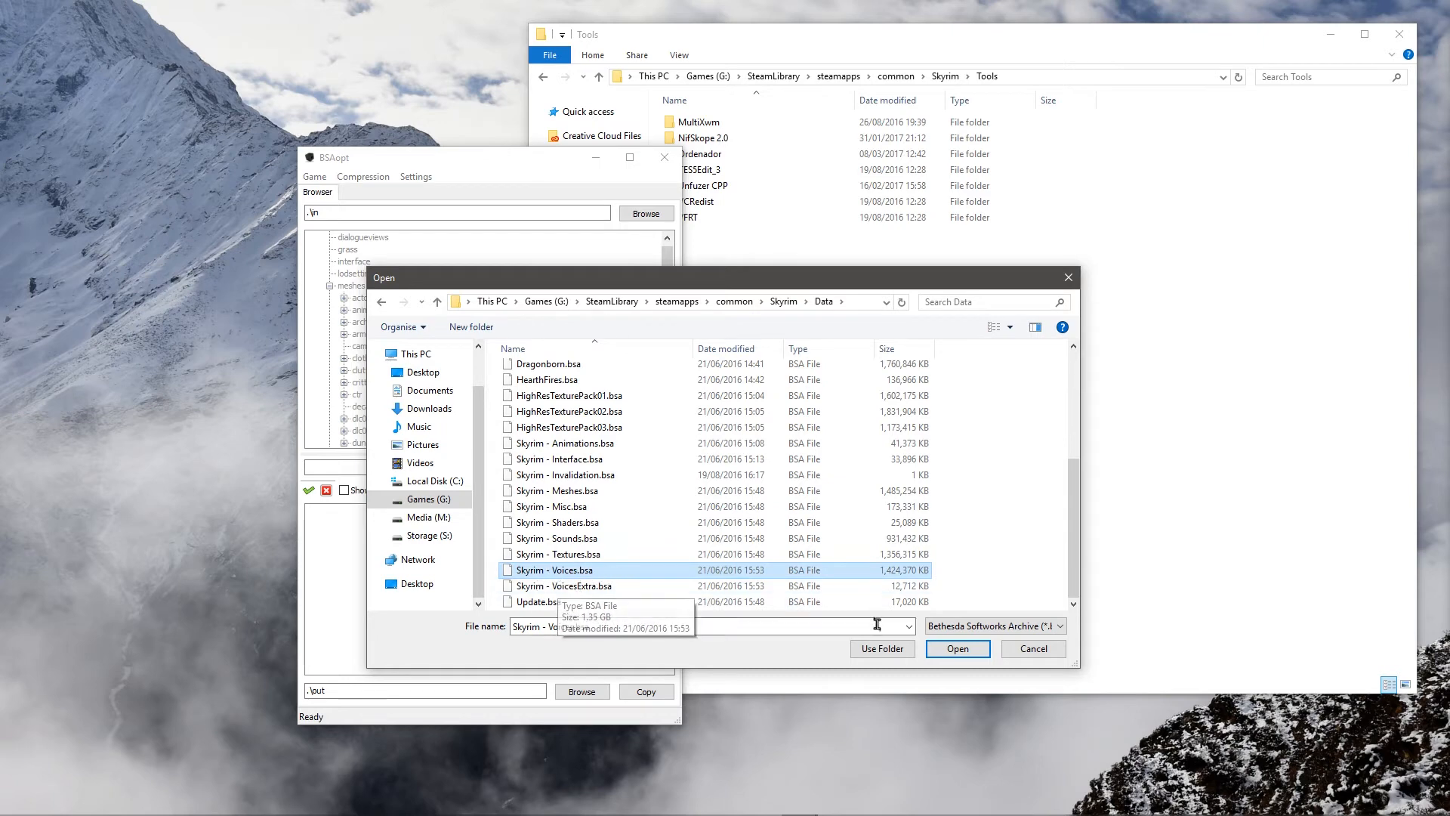
pyautogui.click(898, 651)
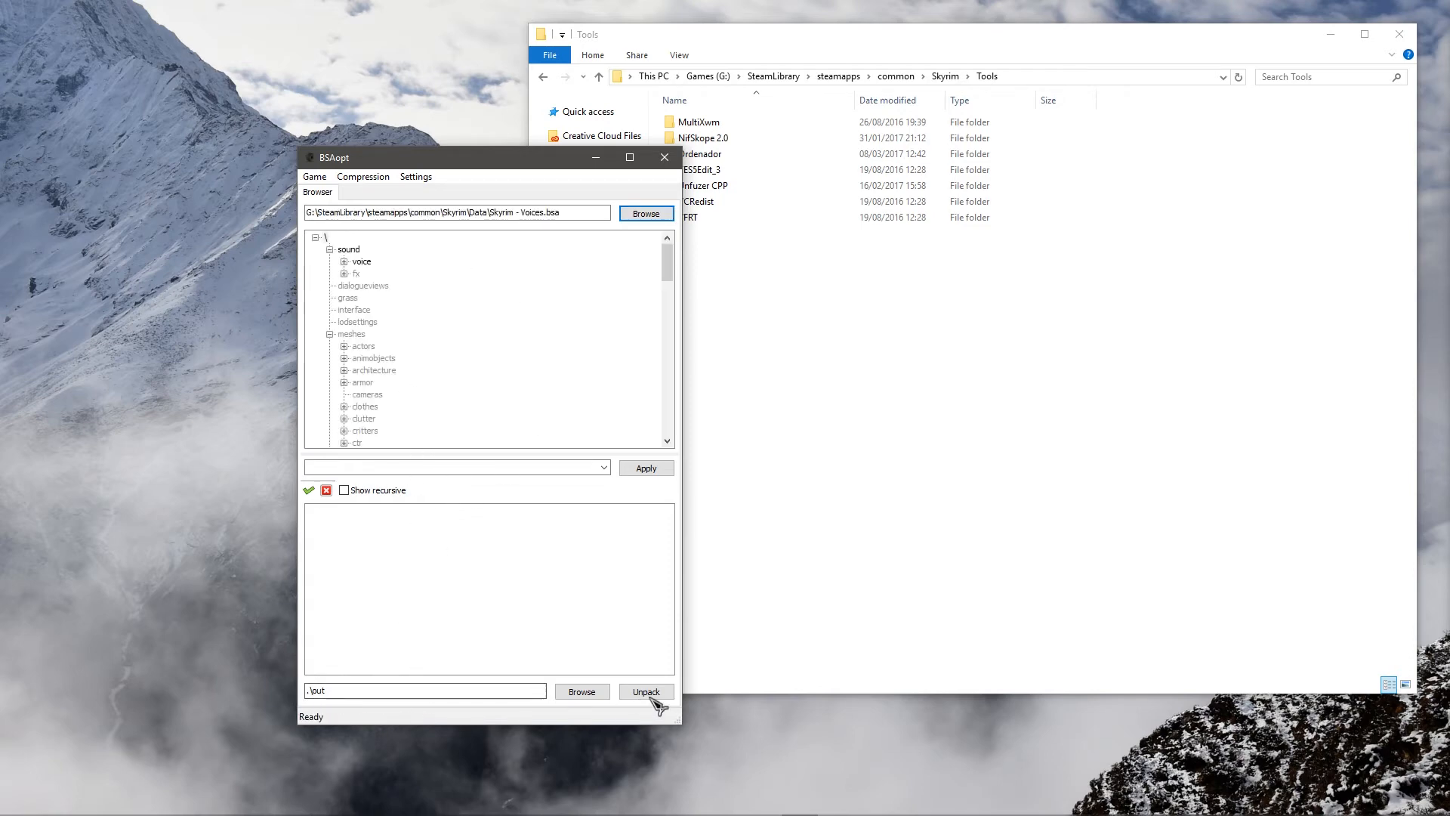
# Step: Expand the archive's sound folder down through voice to its plugin subfolders and their voice types
pyautogui.click(329, 249)
pyautogui.moveTo(670, 271)
pyautogui.mouseDown()
pyautogui.moveTo(670, 420)
pyautogui.moveTo(668, 261)
pyautogui.mouseUp()
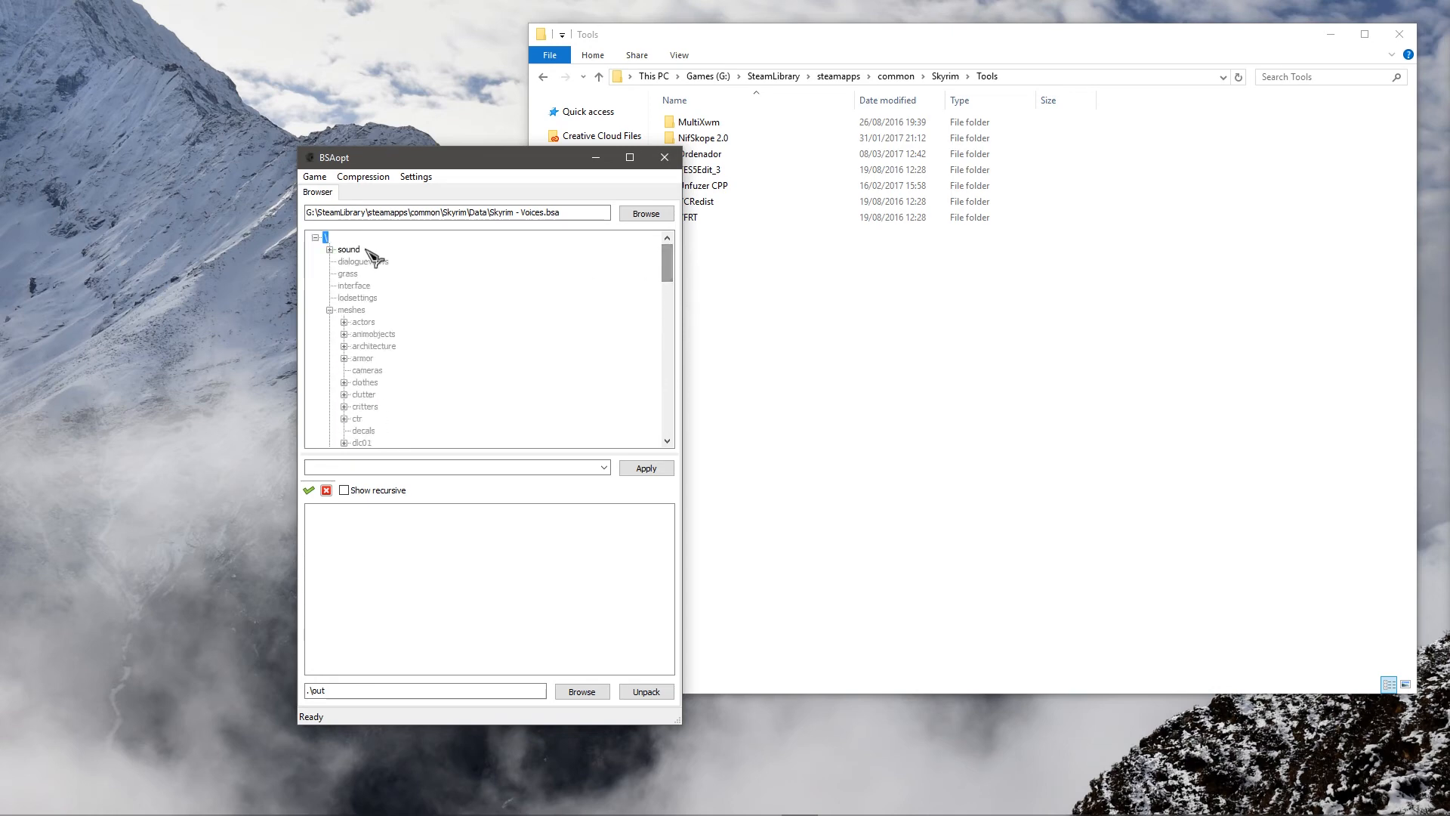
pyautogui.click(344, 251)
pyautogui.click(330, 250)
pyautogui.click(344, 261)
pyautogui.doubleClick(385, 274)
# Step: Look through the female and male voice type folders in the archive, then close BSAopt
pyautogui.scroll(-10, 388, 314)
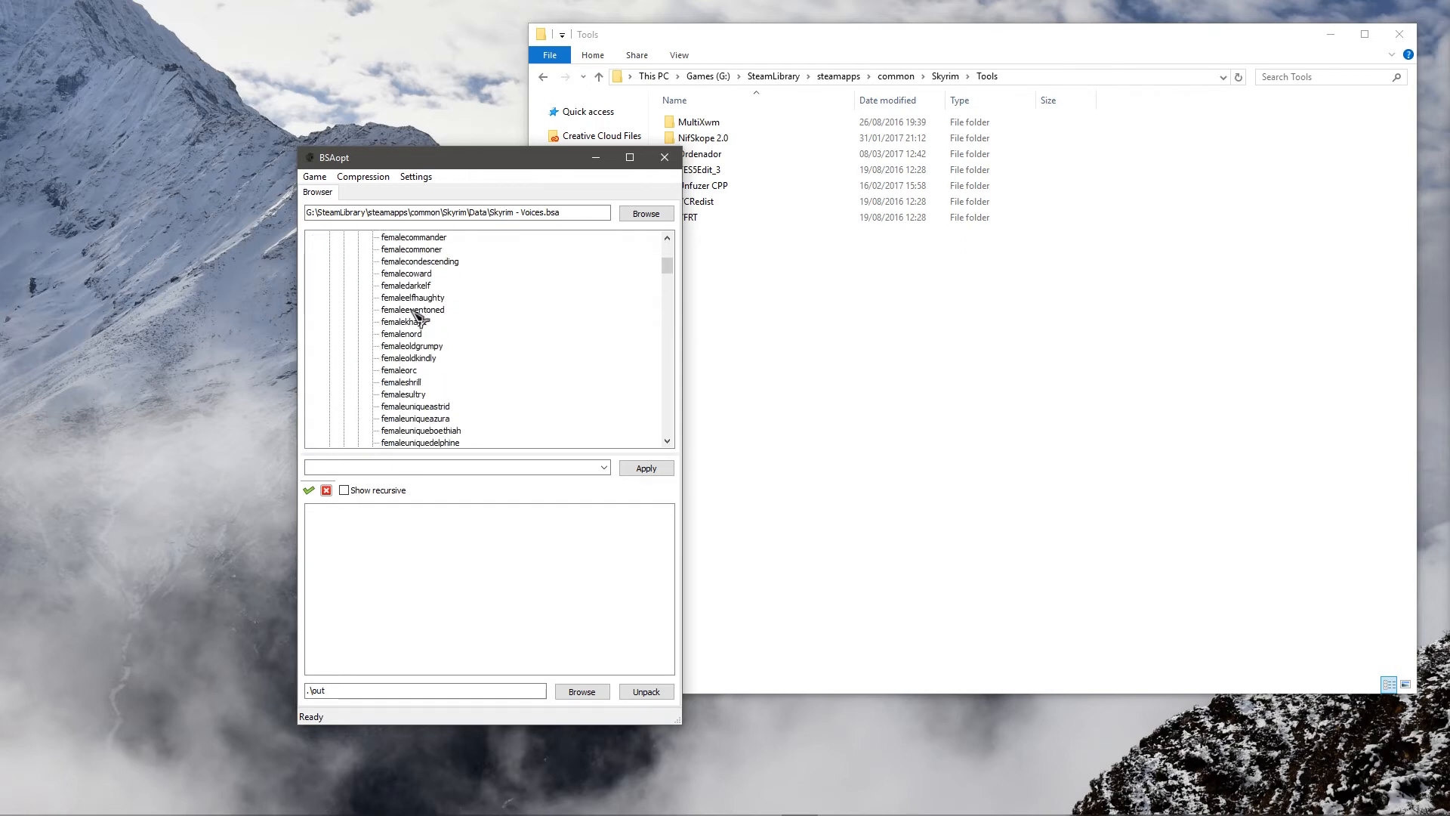
pyautogui.scroll(-7, 417, 315)
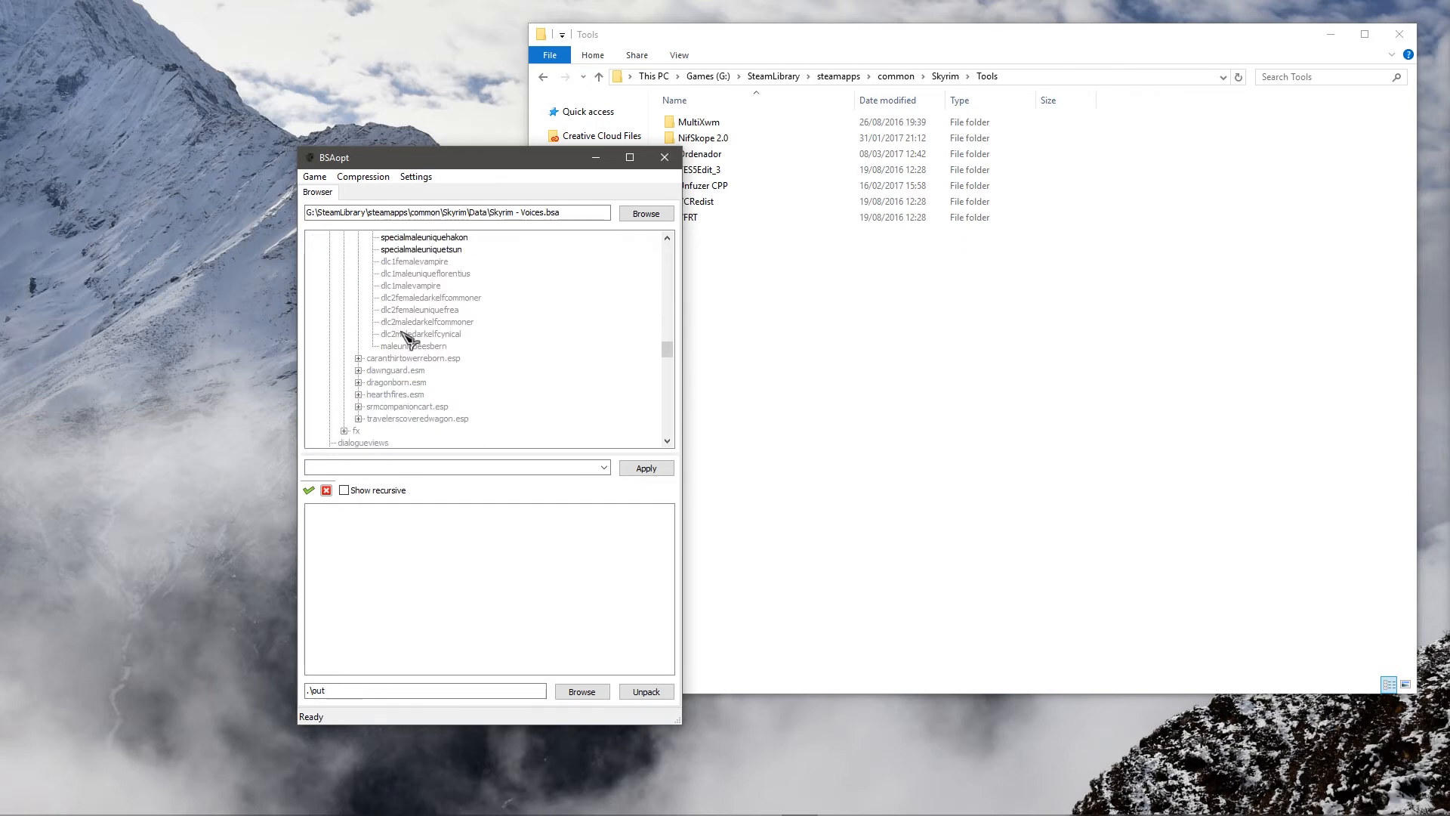
pyautogui.click(425, 337)
pyautogui.scroll(7, 428, 344)
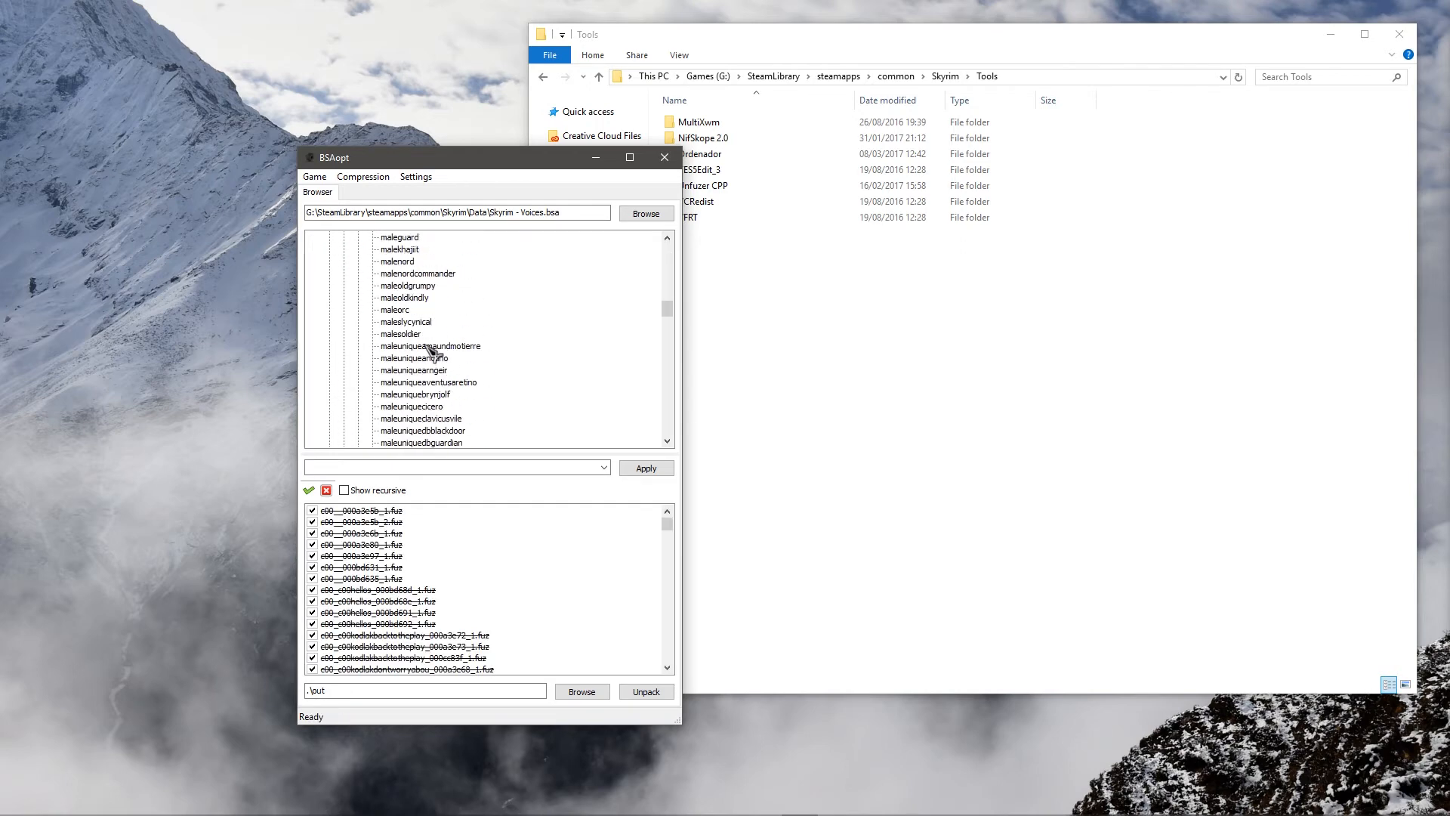
pyautogui.scroll(4, 453, 359)
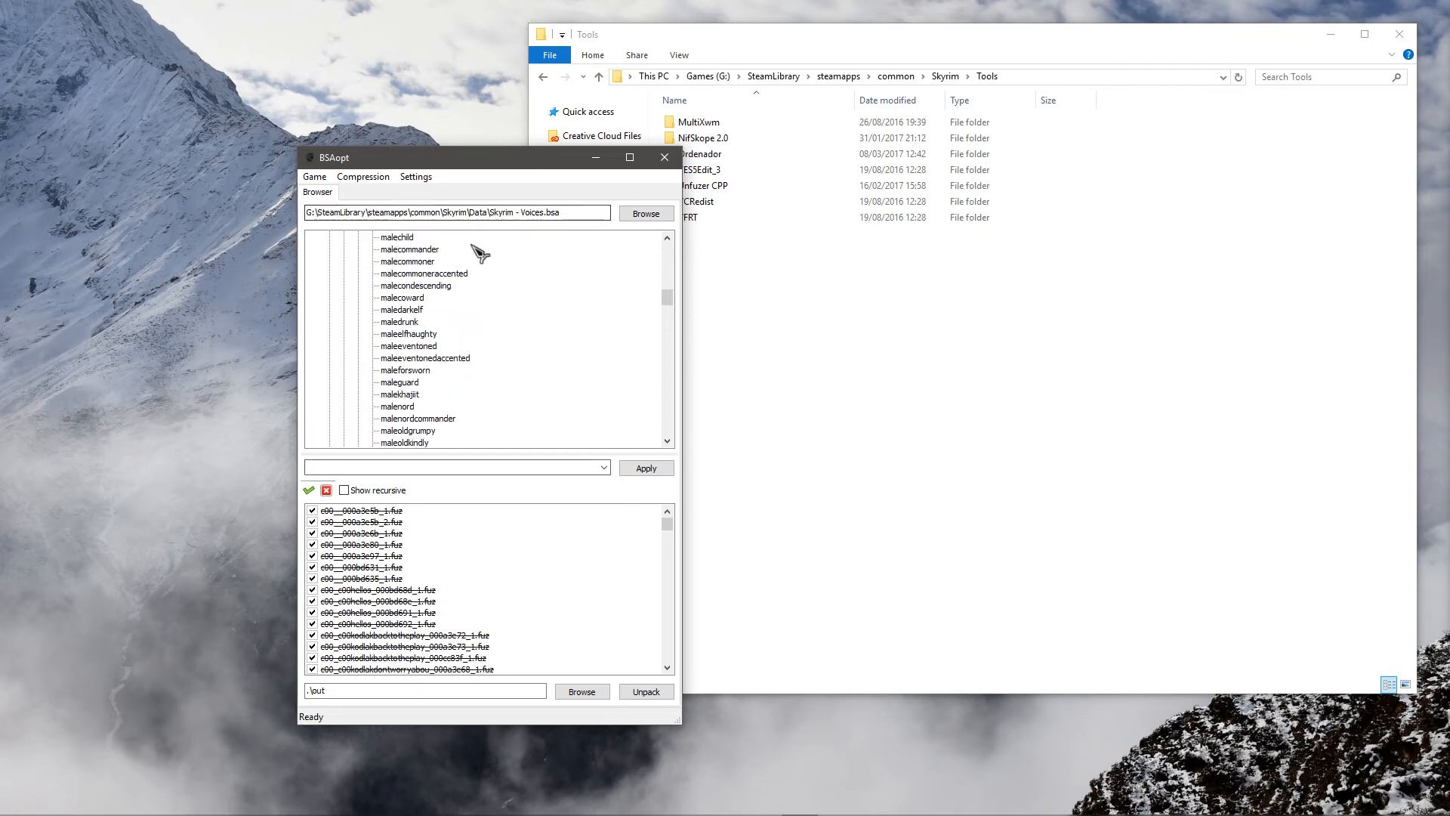
pyautogui.click(665, 158)
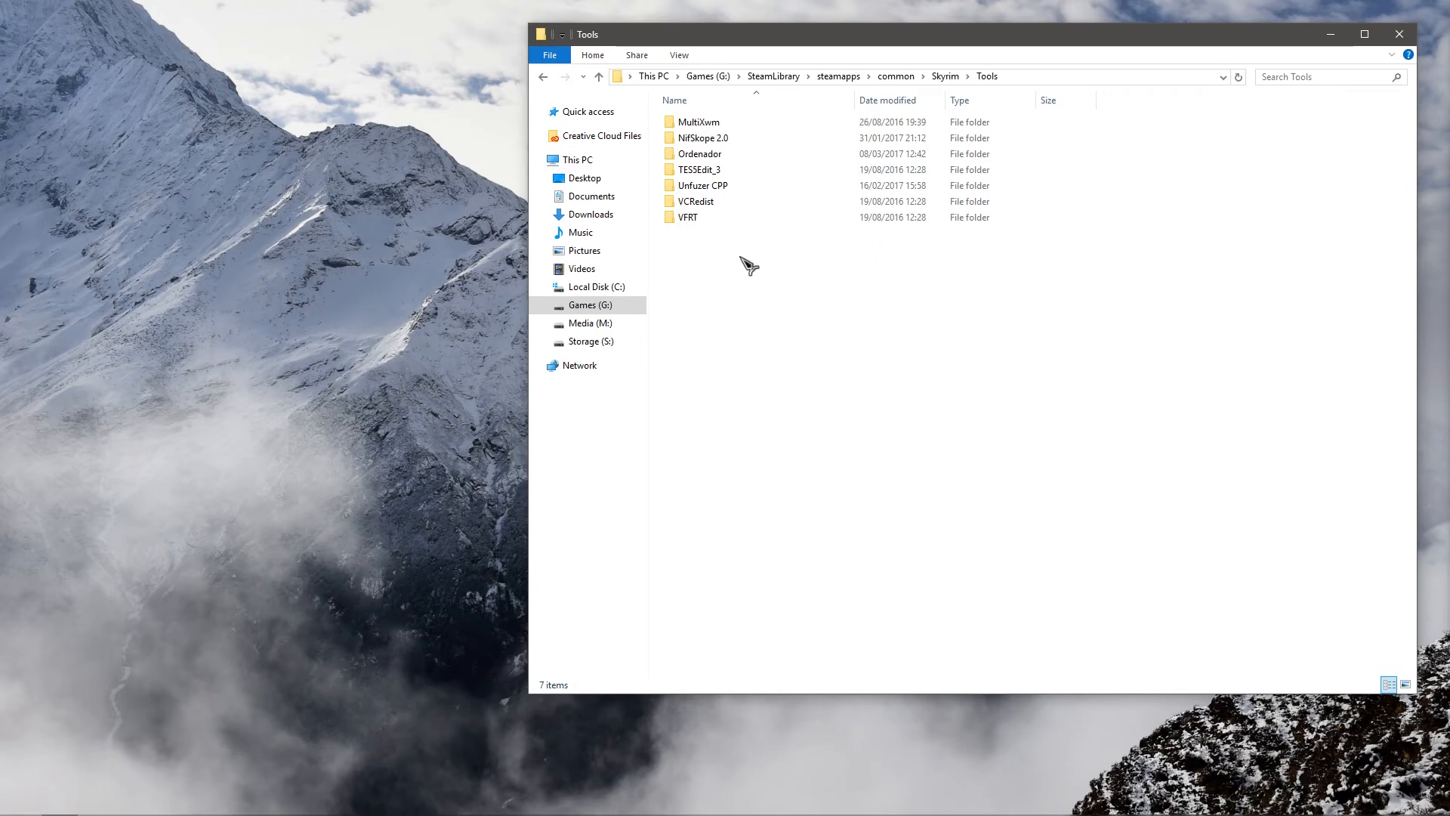
# Step: Open the Unfuzer CPP folder, launch Unfuzer.exe and move its window aside
pyautogui.doubleClick(703, 185)
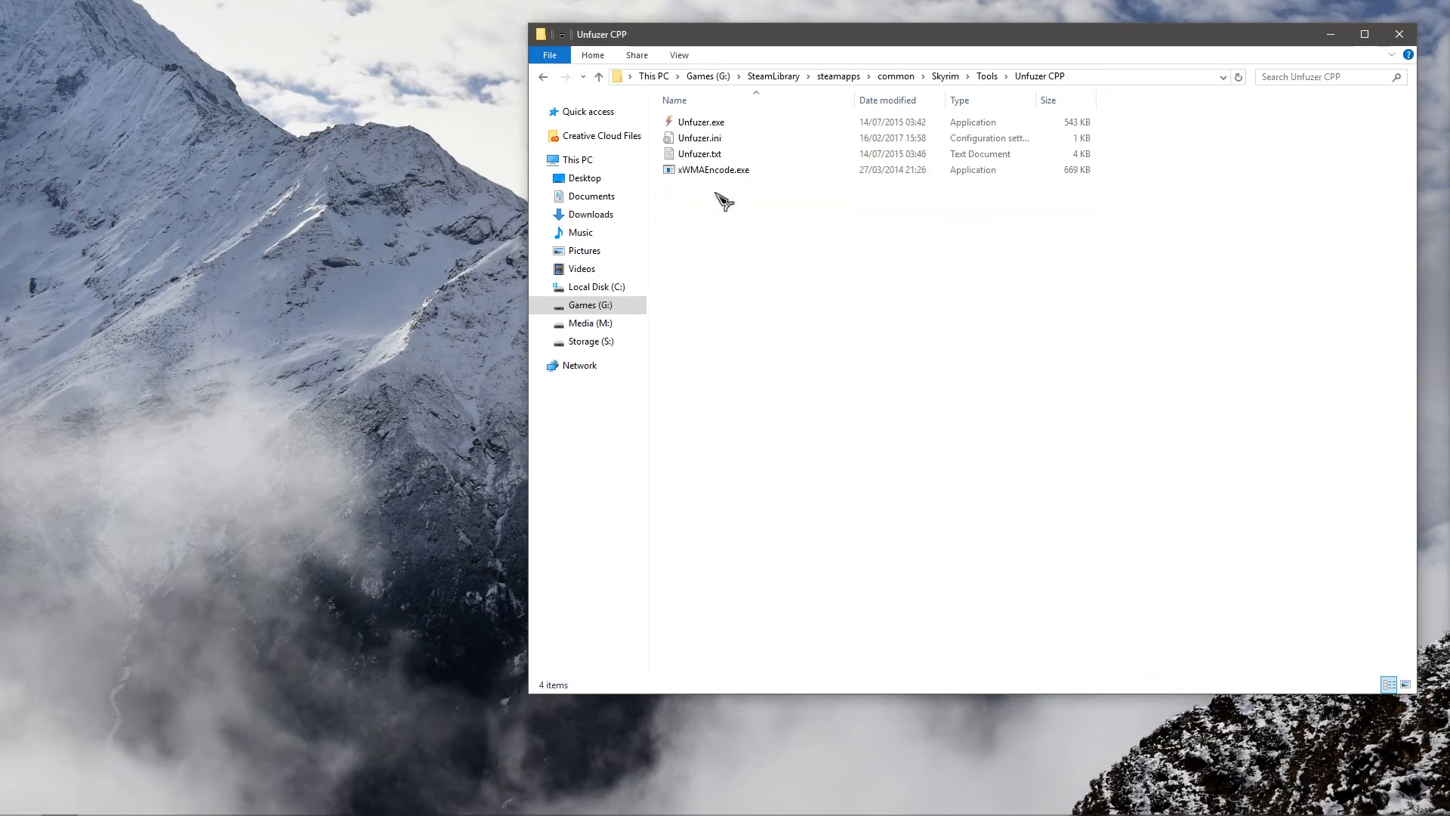
pyautogui.doubleClick(710, 122)
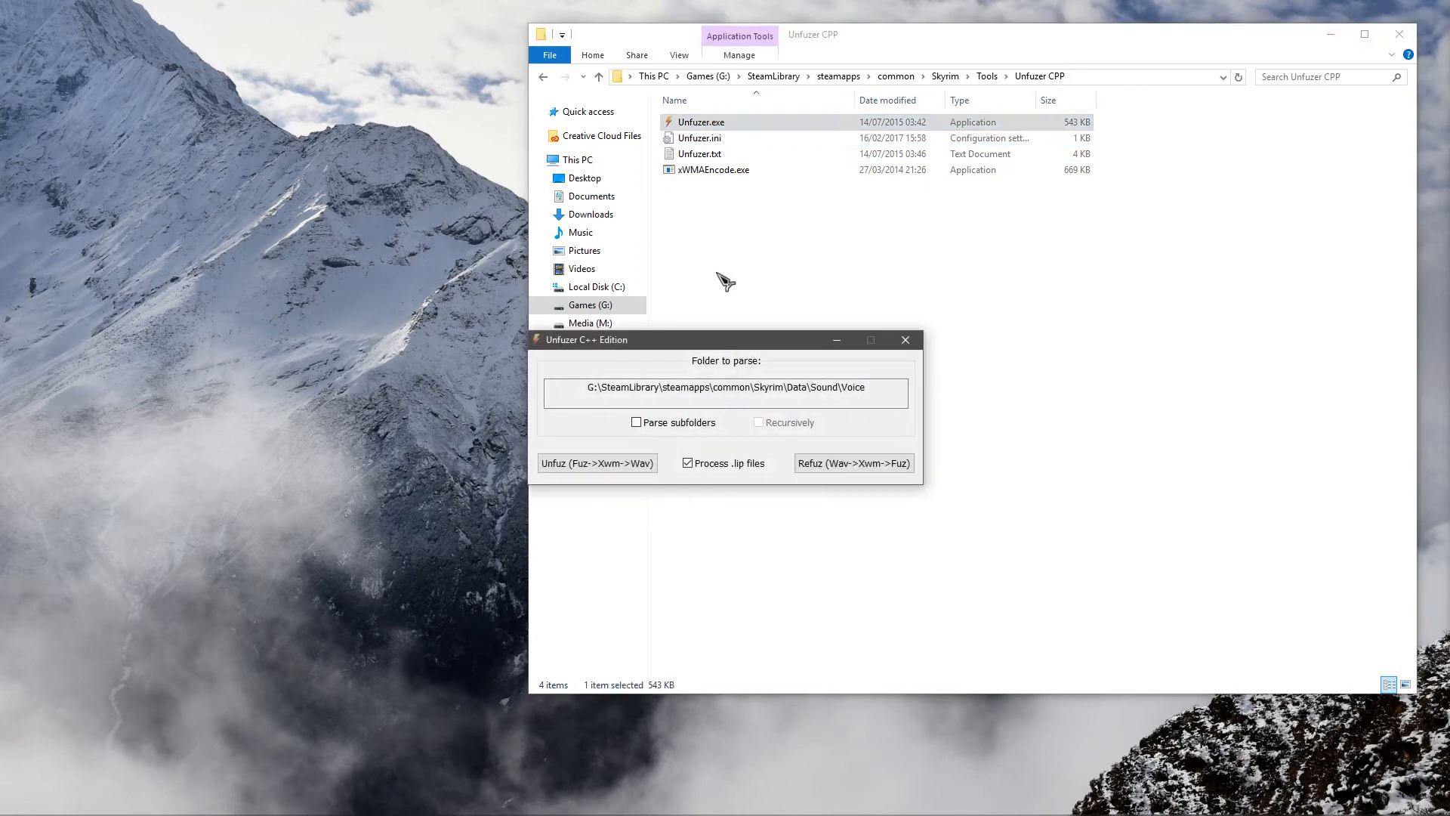
pyautogui.moveTo(718, 347); pyautogui.dragTo(491, 284)
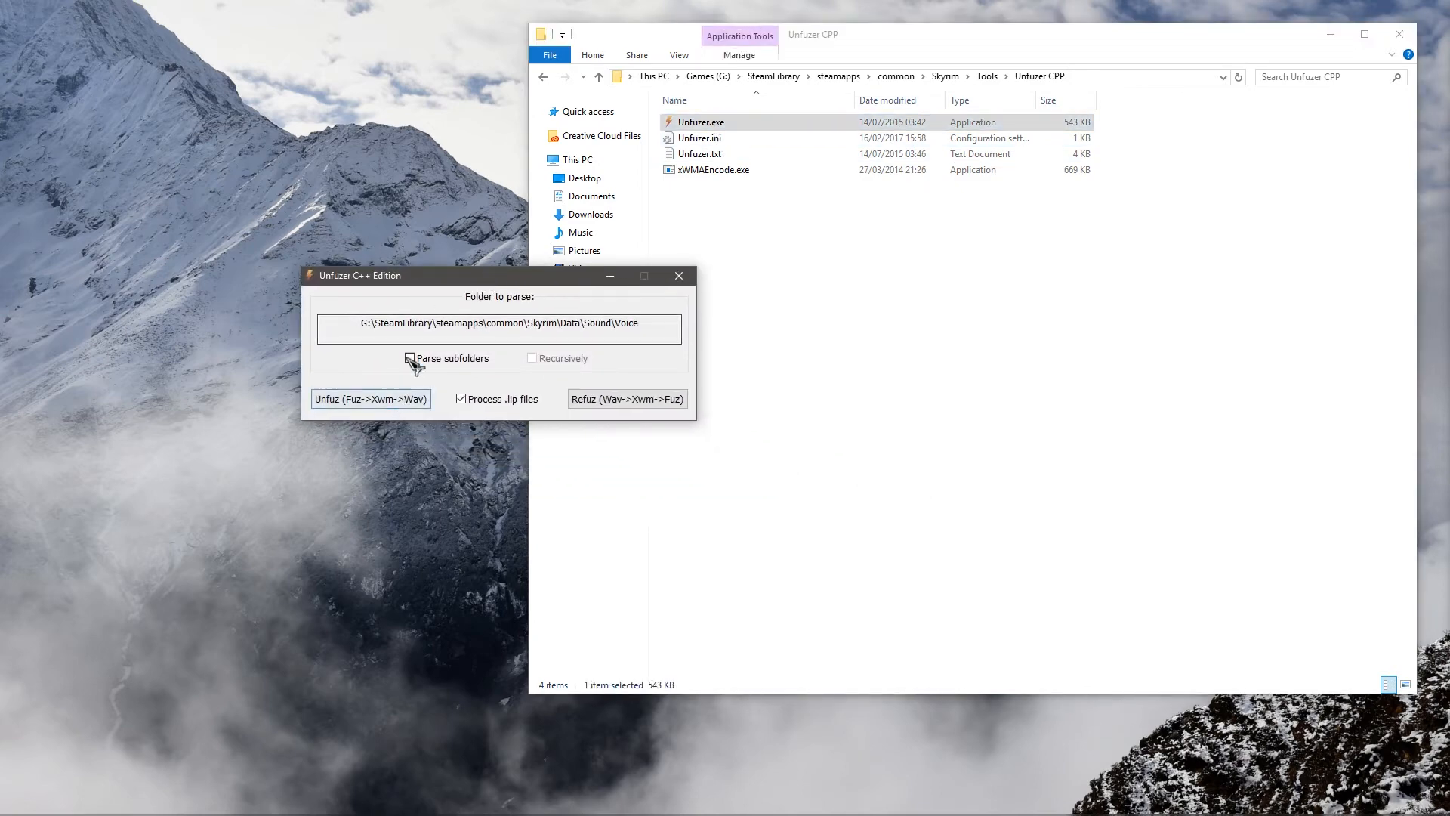
# Step: Start choosing the folder to parse and navigate from Skyrim's Data\Sound folder to Skyrim_Unpacked under common
pyautogui.click(415, 323)
pyautogui.moveTo(495, 234); pyautogui.dragTo(280, 361)
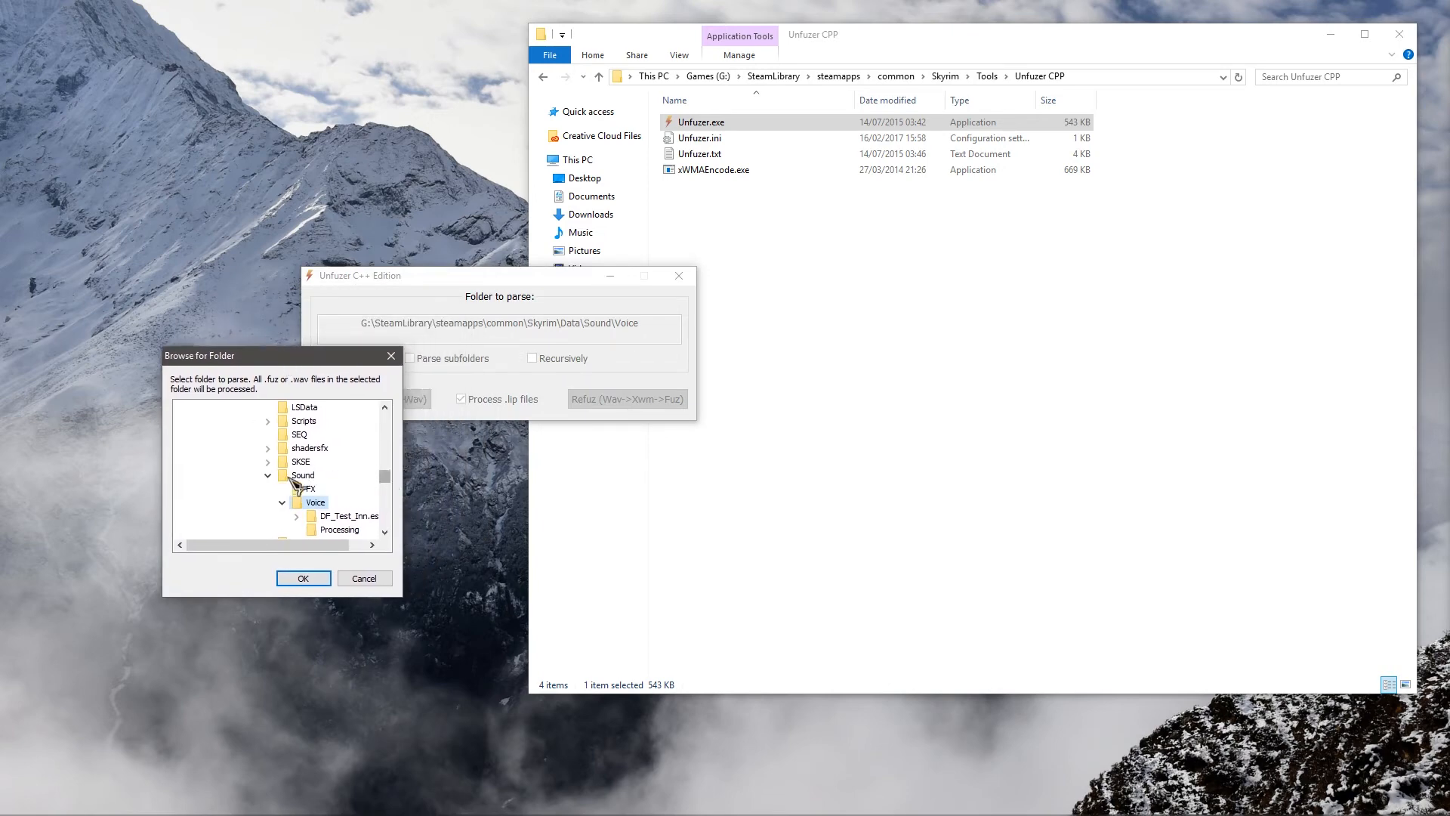
pyautogui.click(267, 475)
pyautogui.scroll(2, 321, 478)
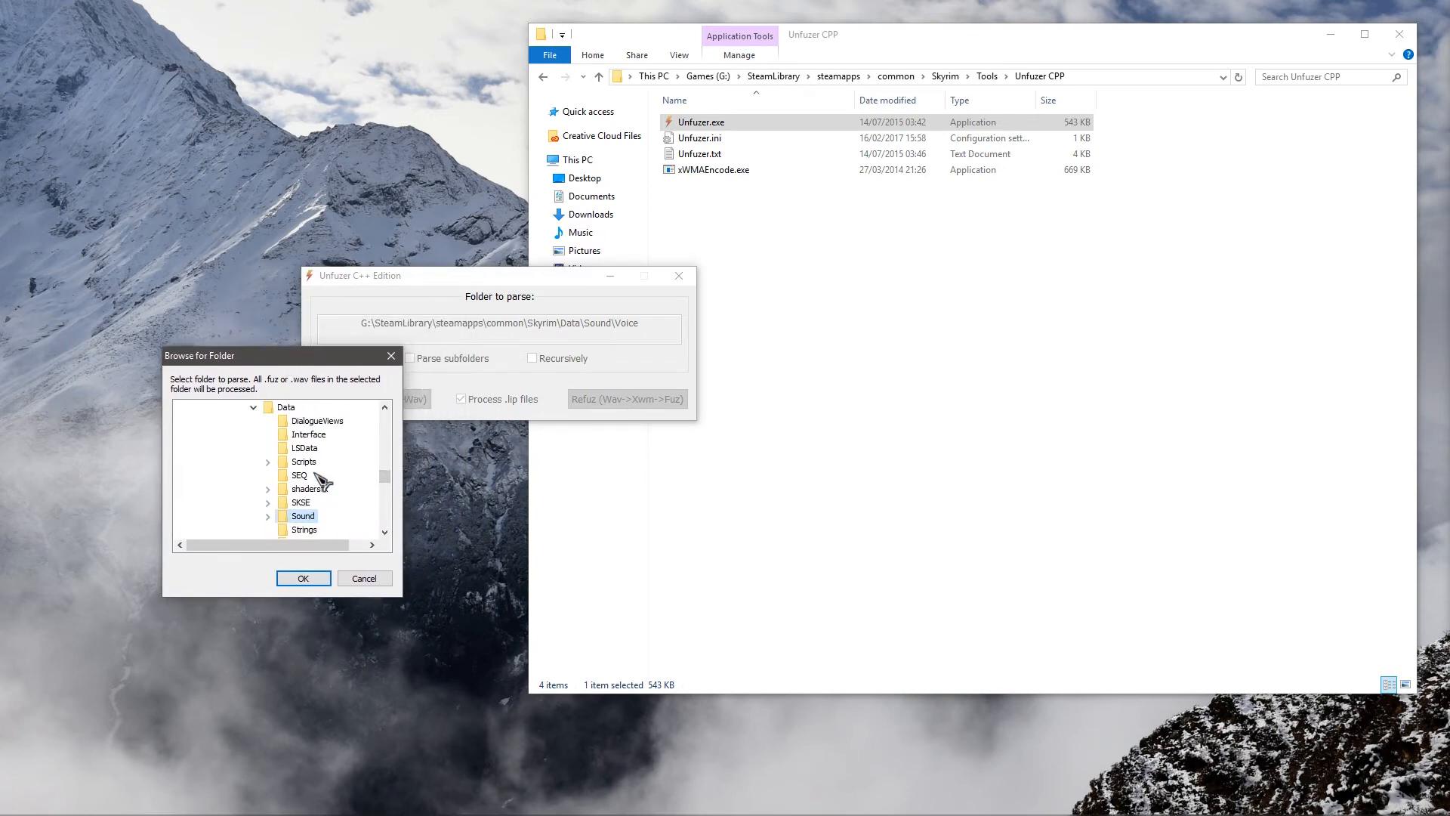
pyautogui.scroll(-1, 325, 477)
pyautogui.scroll(1, 332, 478)
pyautogui.click(254, 449)
pyautogui.scroll(2, 258, 458)
pyautogui.click(240, 488)
pyautogui.scroll(-1, 265, 483)
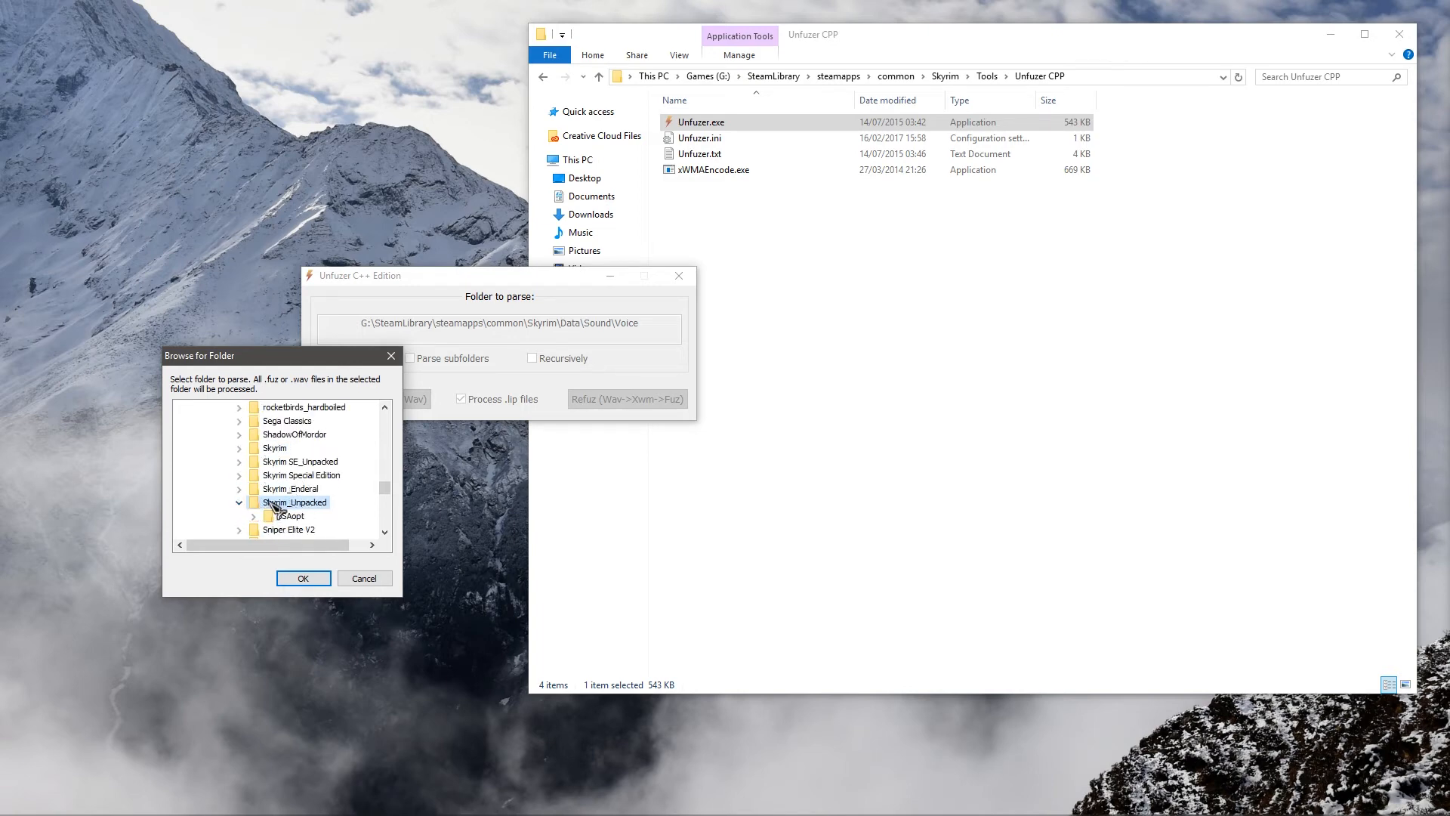
# Step: Expand the BSAopt\out\sound\voice path inside Skyrim_Unpacked down to the skyrim.esm voice folders
pyautogui.click(254, 515)
pyautogui.scroll(-1, 289, 508)
pyautogui.click(268, 489)
pyautogui.scroll(-1, 302, 497)
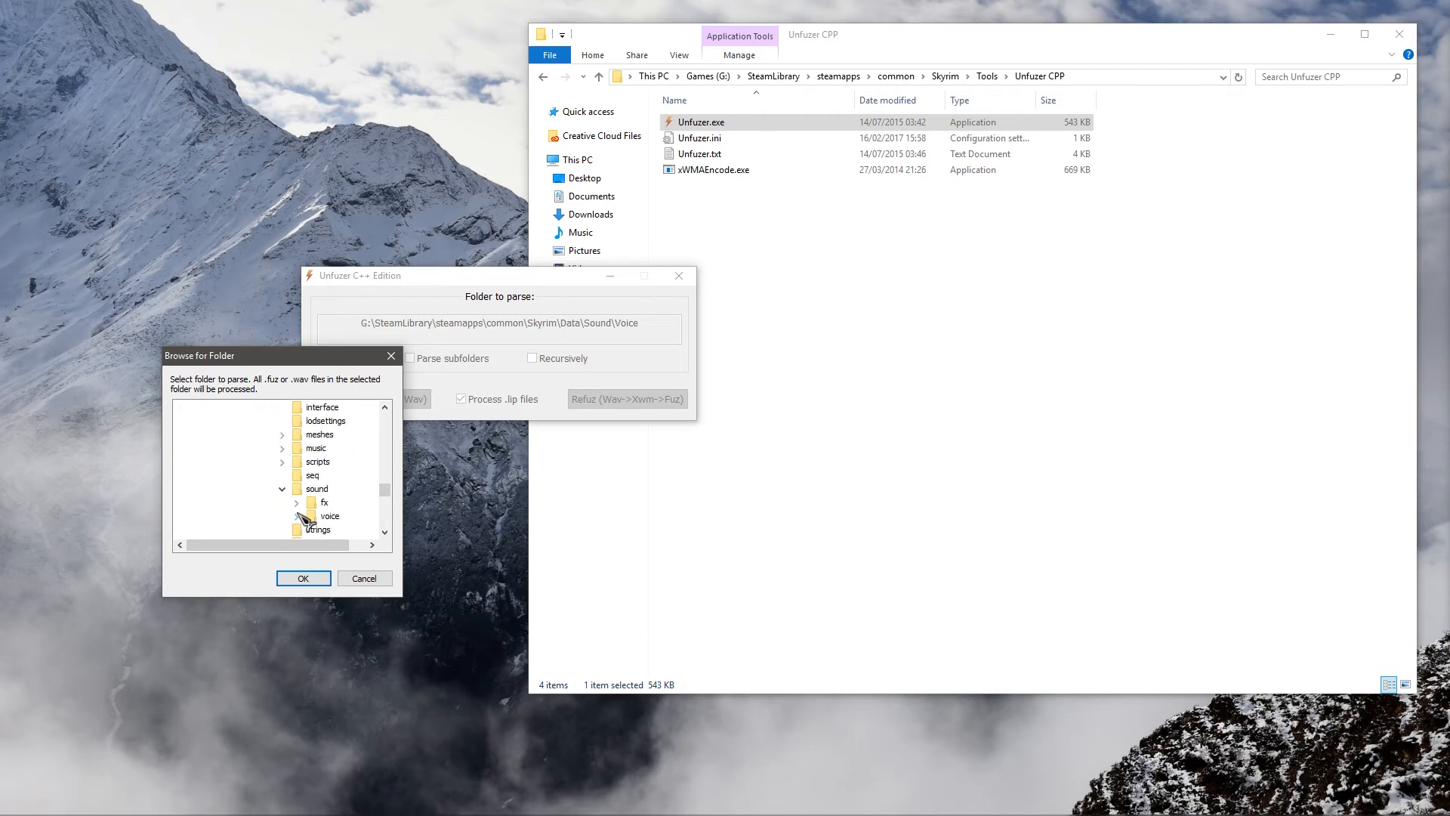
pyautogui.click(297, 516)
pyautogui.moveTo(312, 545); pyautogui.dragTo(352, 546)
pyautogui.click(269, 434)
pyautogui.scroll(-1, 321, 480)
pyautogui.click(251, 475)
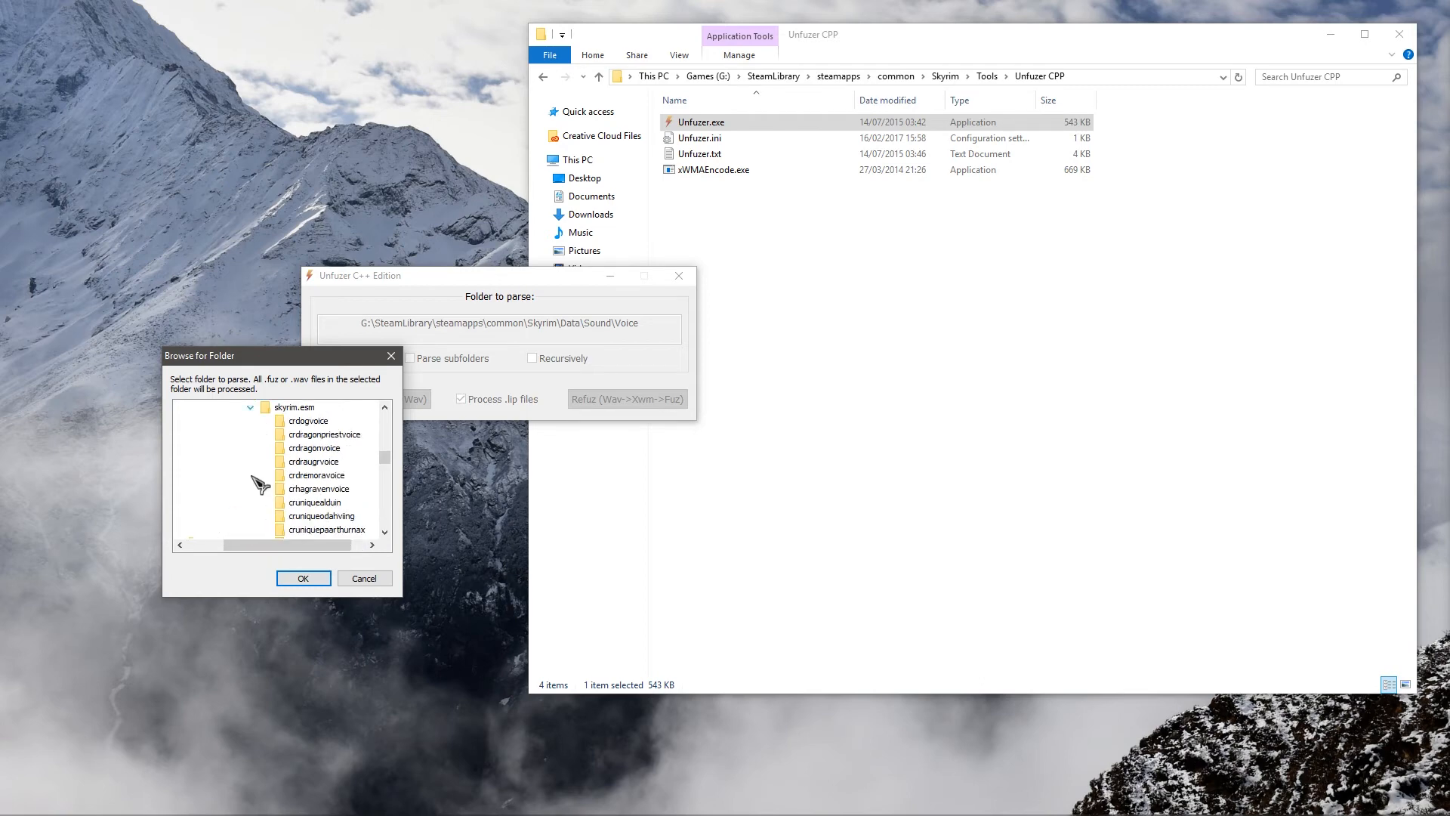
# Step: Set malecommoneraccented as the folder to parse and unfuz its voice files to WAV
pyautogui.scroll(-10, 306, 468)
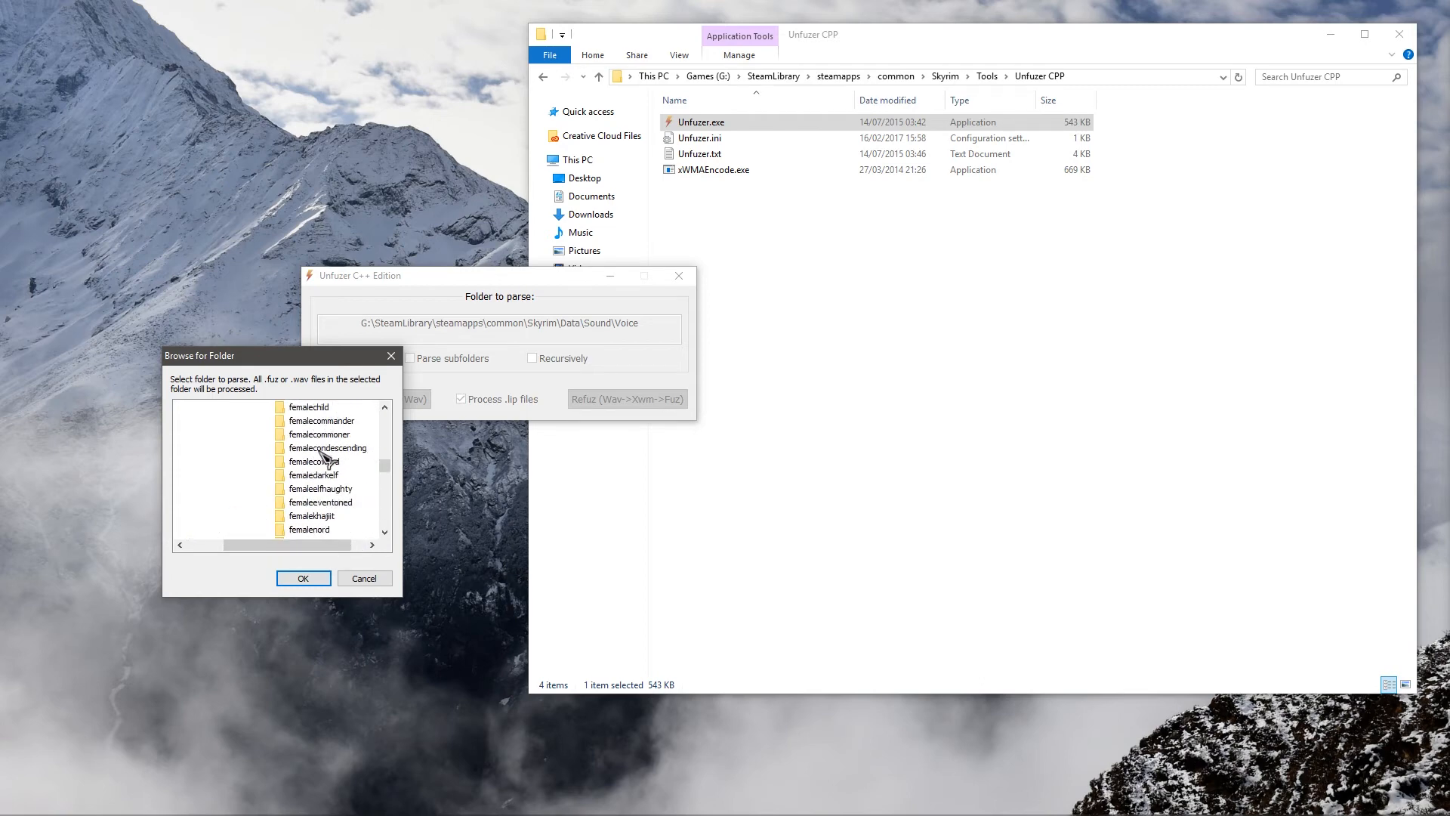
pyautogui.scroll(-8, 326, 465)
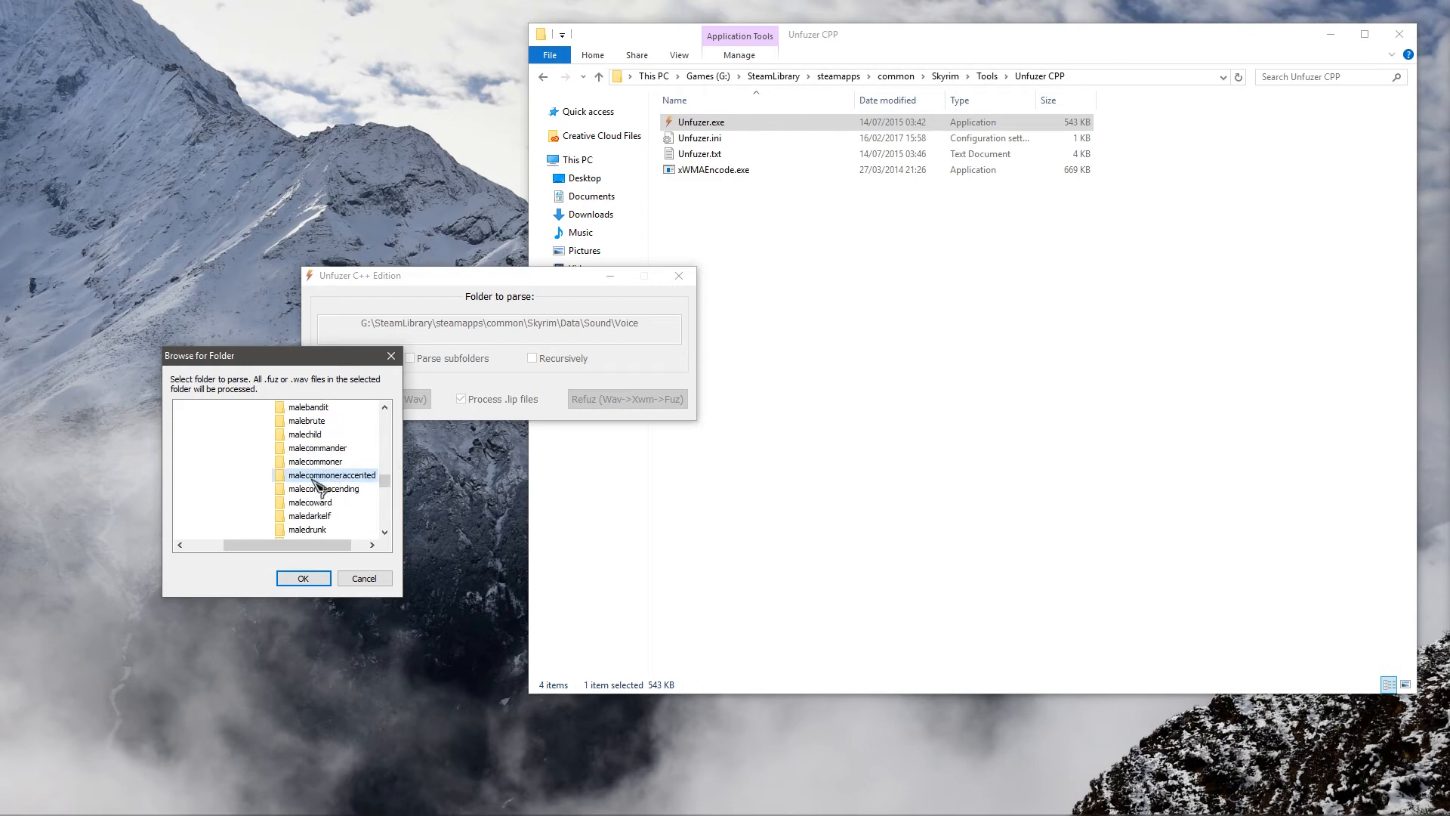
pyautogui.click(304, 578)
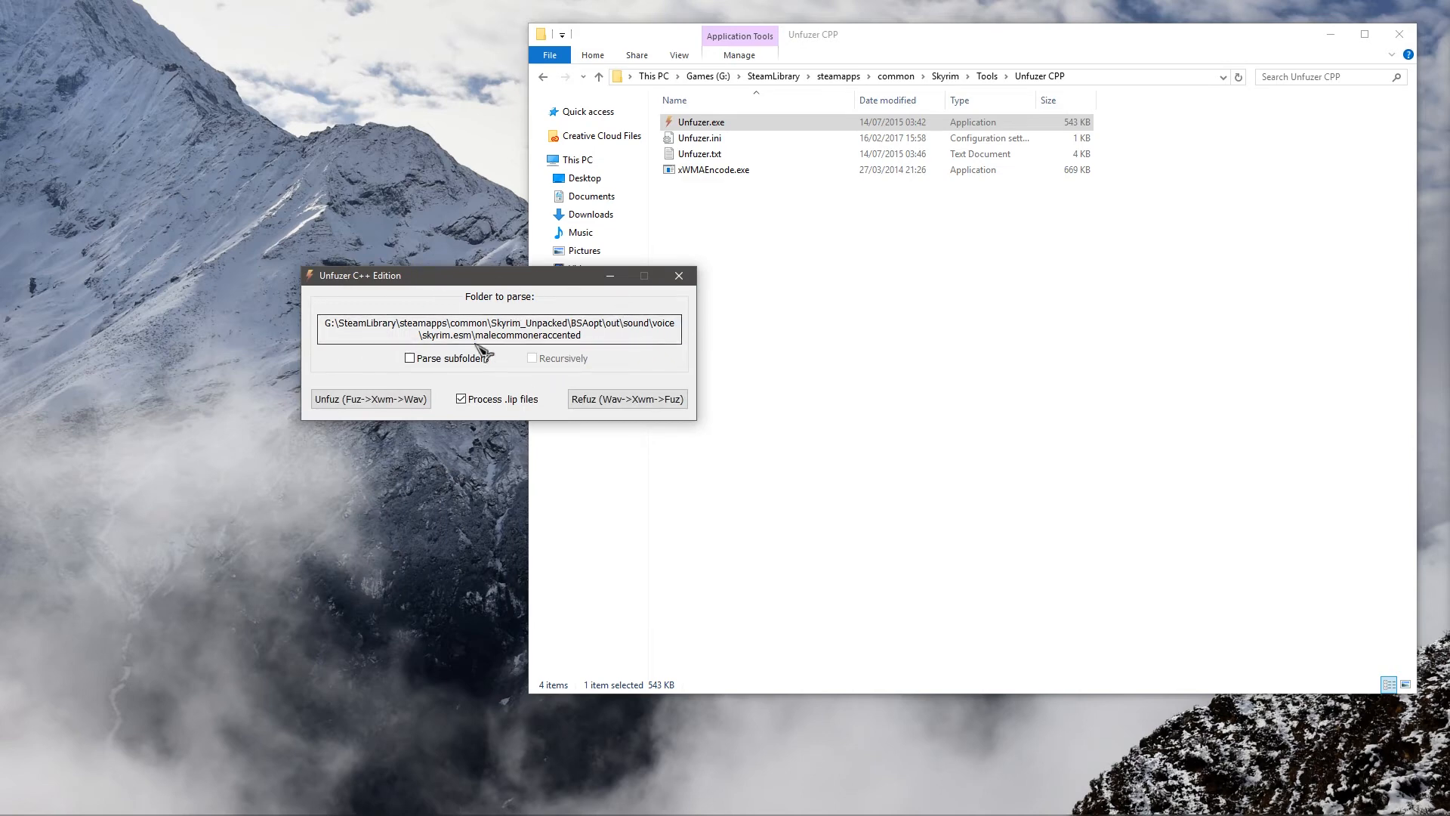
pyautogui.click(401, 407)
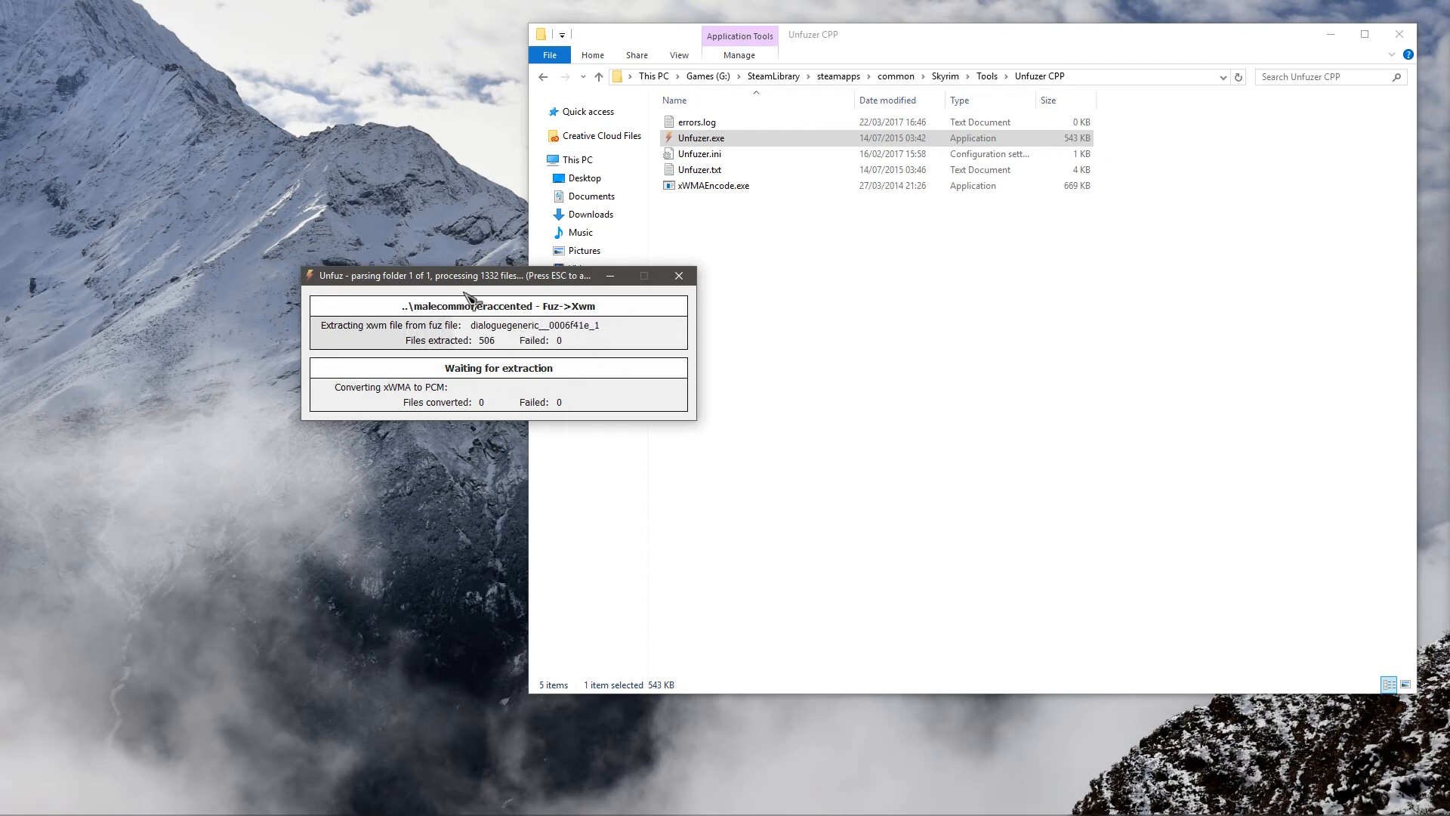
# Step: In File Explorer, follow the Data - Skyrim desktop shortcut, go up to common and open the Skyrim_Unpacked folder
pyautogui.click(939, 346)
pyautogui.click(585, 178)
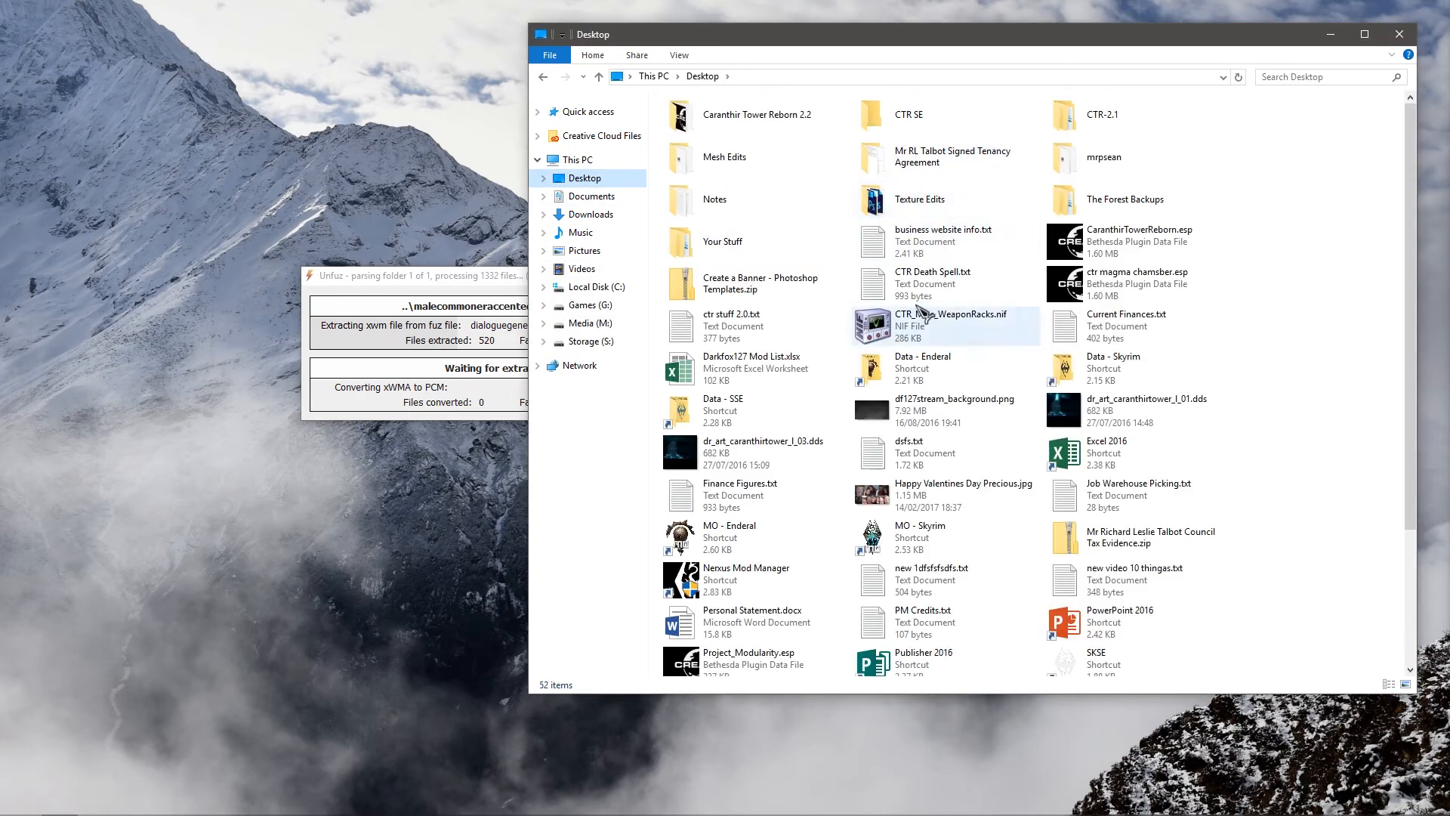
pyautogui.doubleClick(1099, 363)
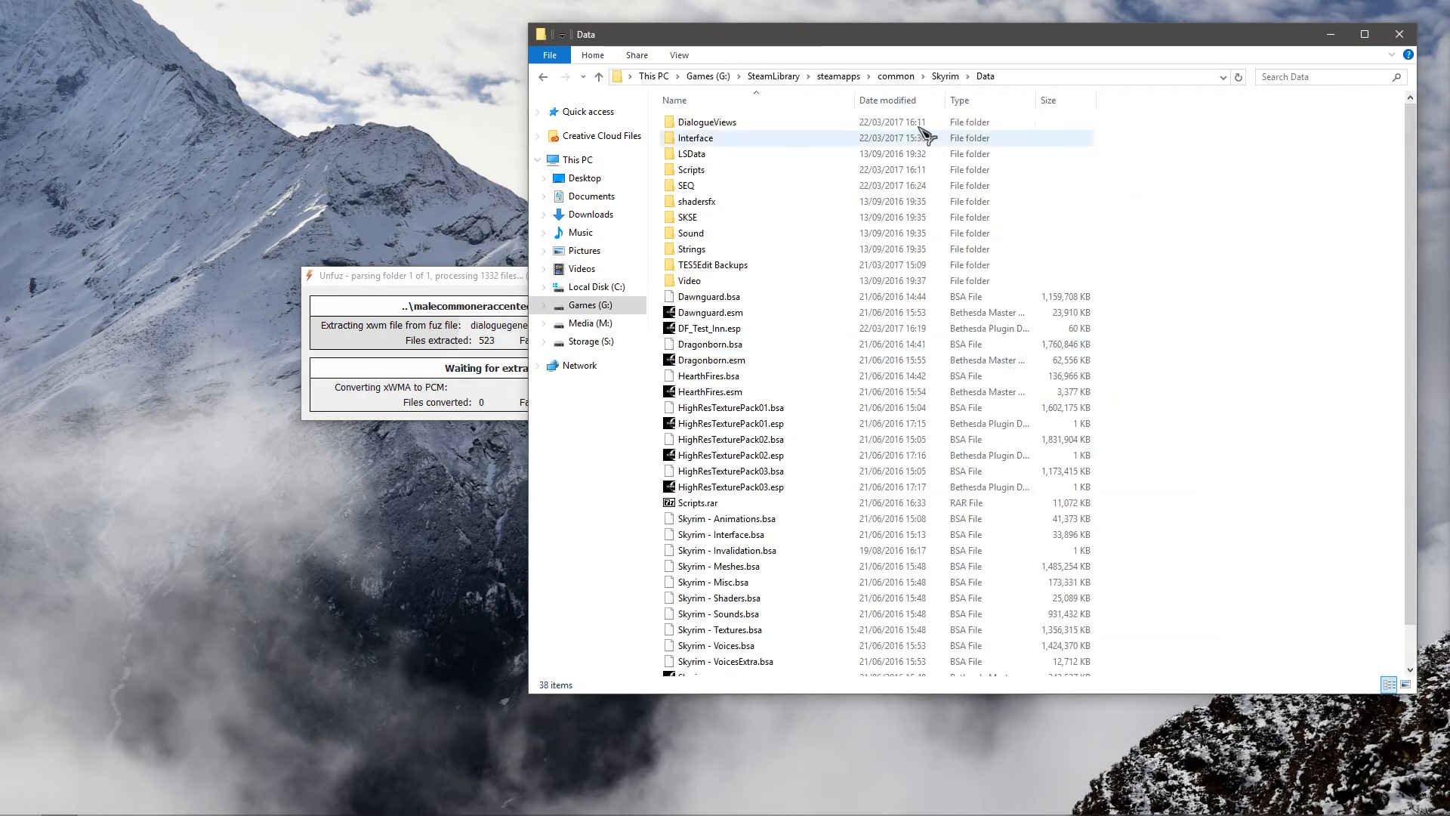
pyautogui.click(944, 77)
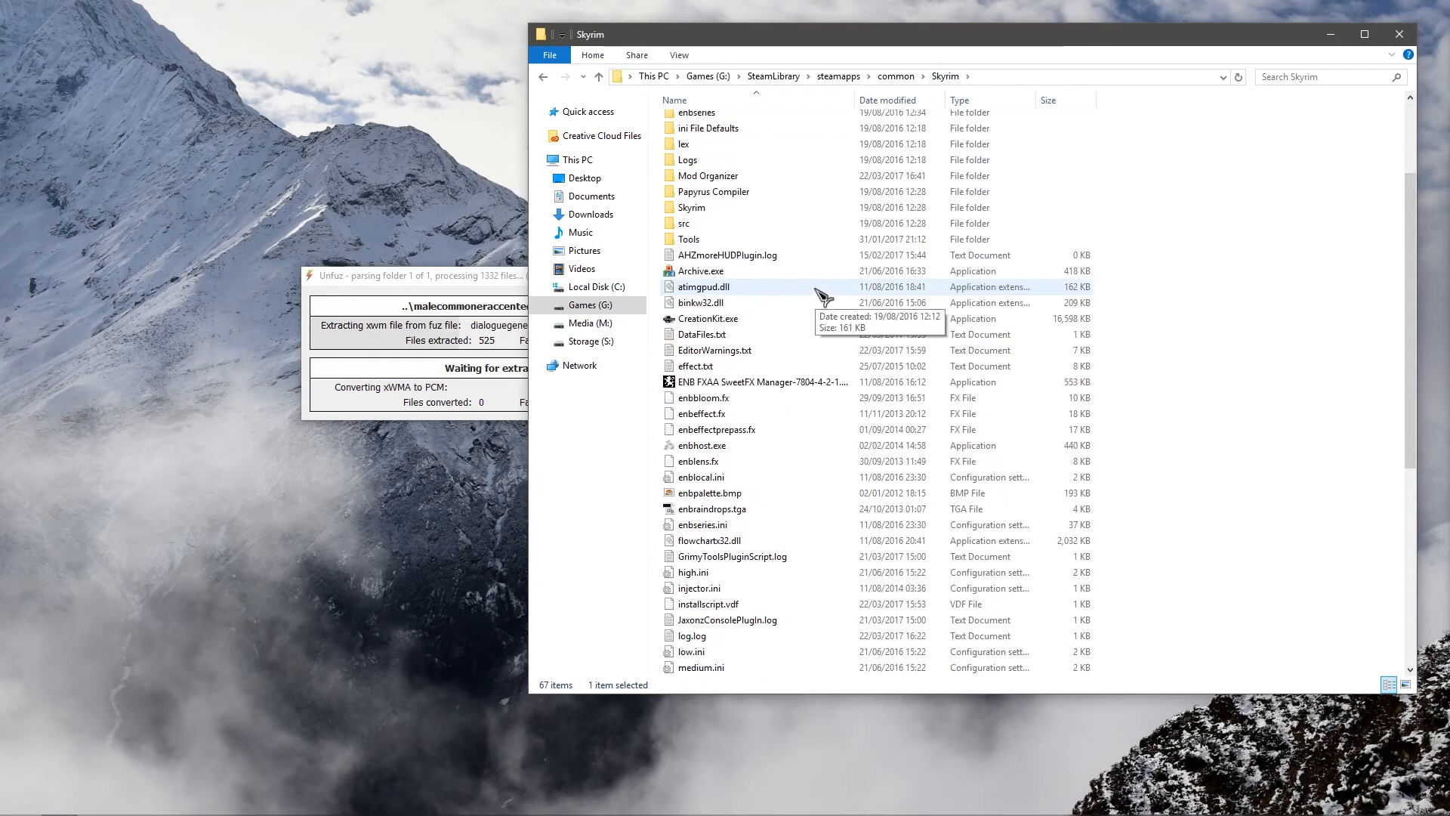
pyautogui.click(897, 76)
pyautogui.doubleClick(721, 446)
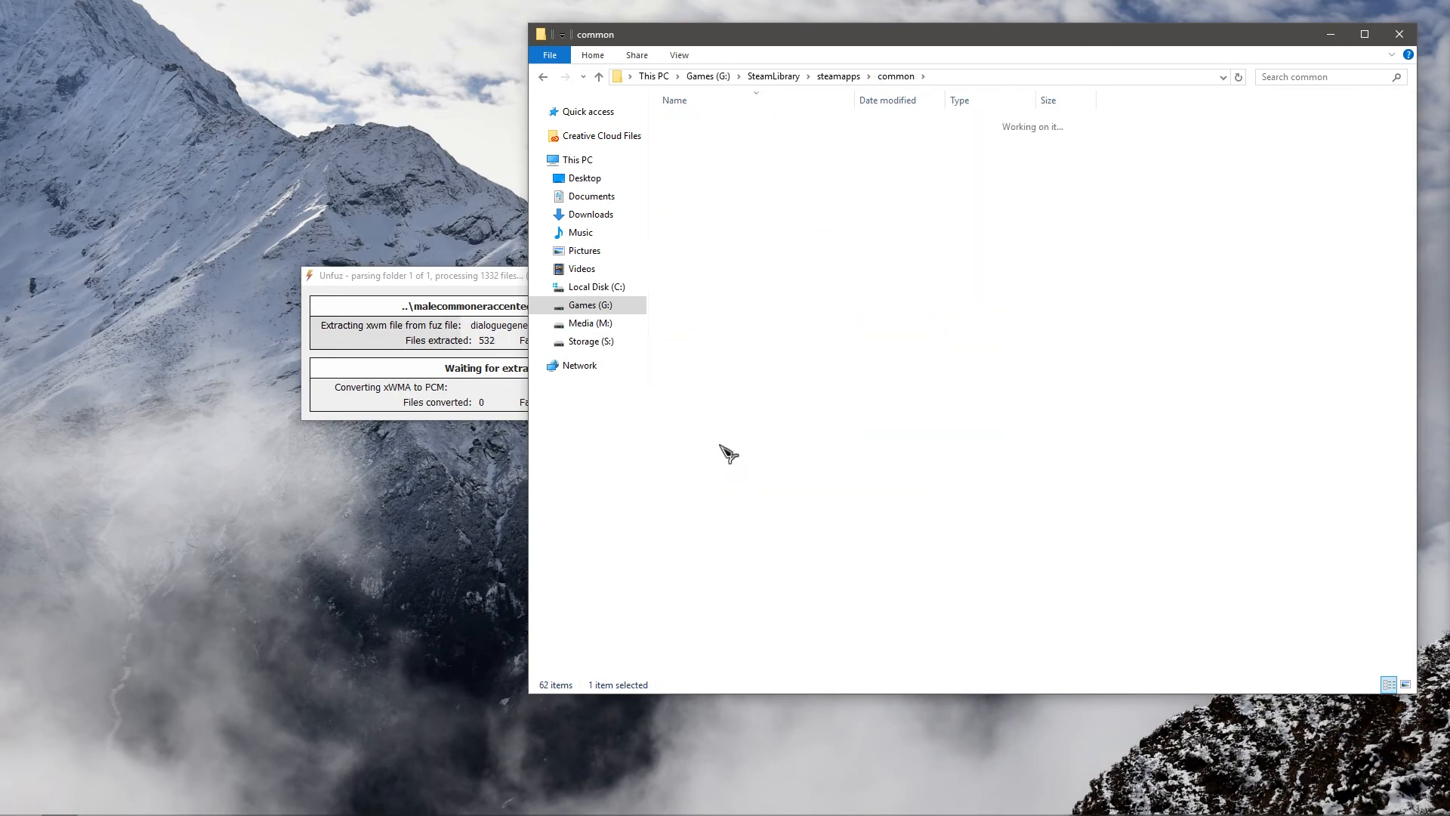
# Step: Open the BSAopt\out\sound\voice\skyrim.esm folder inside Skyrim_Unpacked
pyautogui.doubleClick(712, 123)
pyautogui.doubleClick(699, 122)
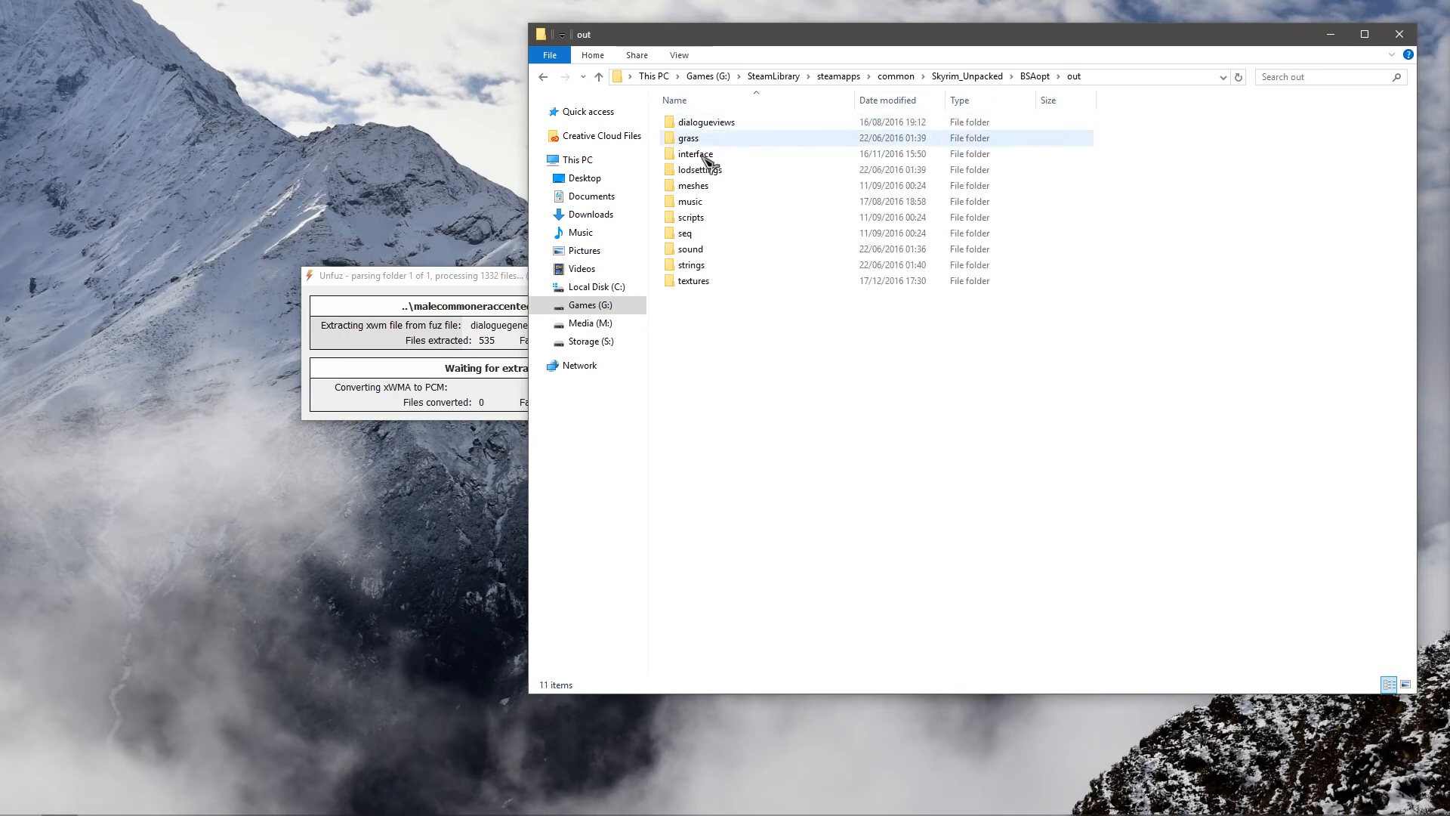
pyautogui.doubleClick(691, 250)
pyautogui.click(701, 140)
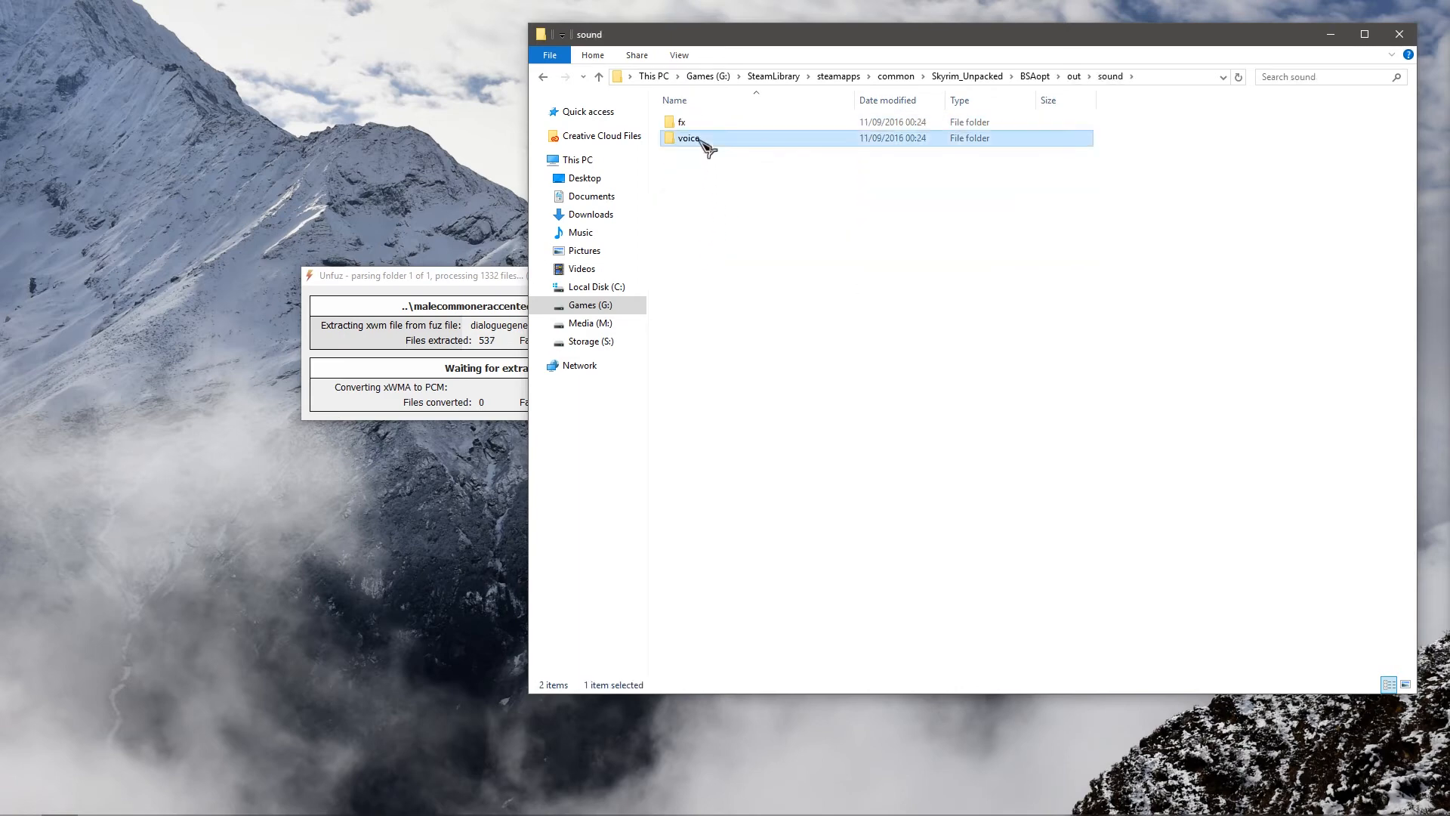
pyautogui.doubleClick(695, 139)
pyautogui.doubleClick(718, 185)
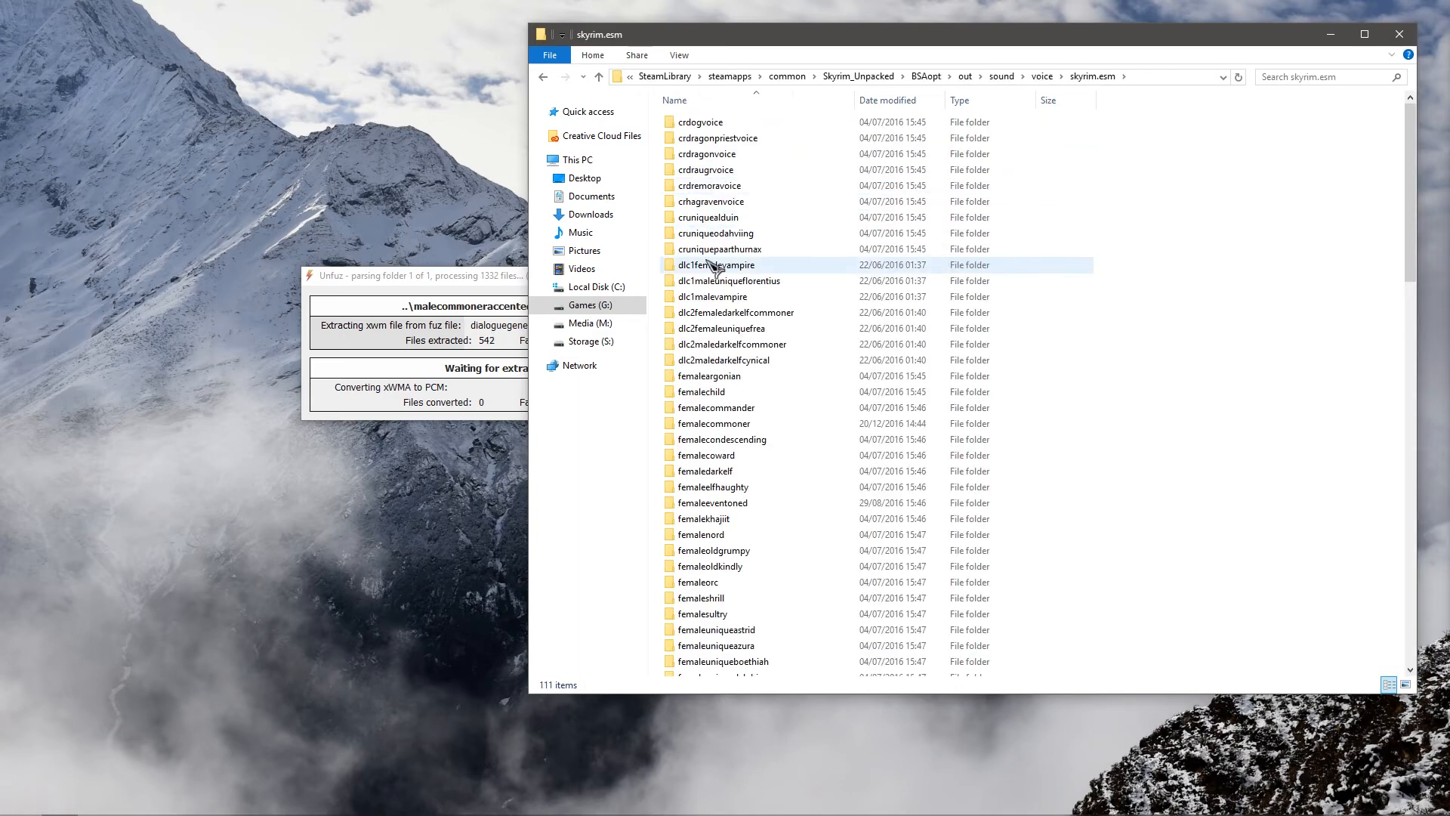
# Step: Open the femaleuniquedelphine folder and look through its FUZ voice files
pyautogui.scroll(-8, 732, 287)
pyautogui.doubleClick(751, 314)
pyautogui.scroll(-5, 816, 316)
pyautogui.scroll(-5, 812, 318)
pyautogui.moveTo(1410, 179); pyautogui.dragTo(1329, 193)
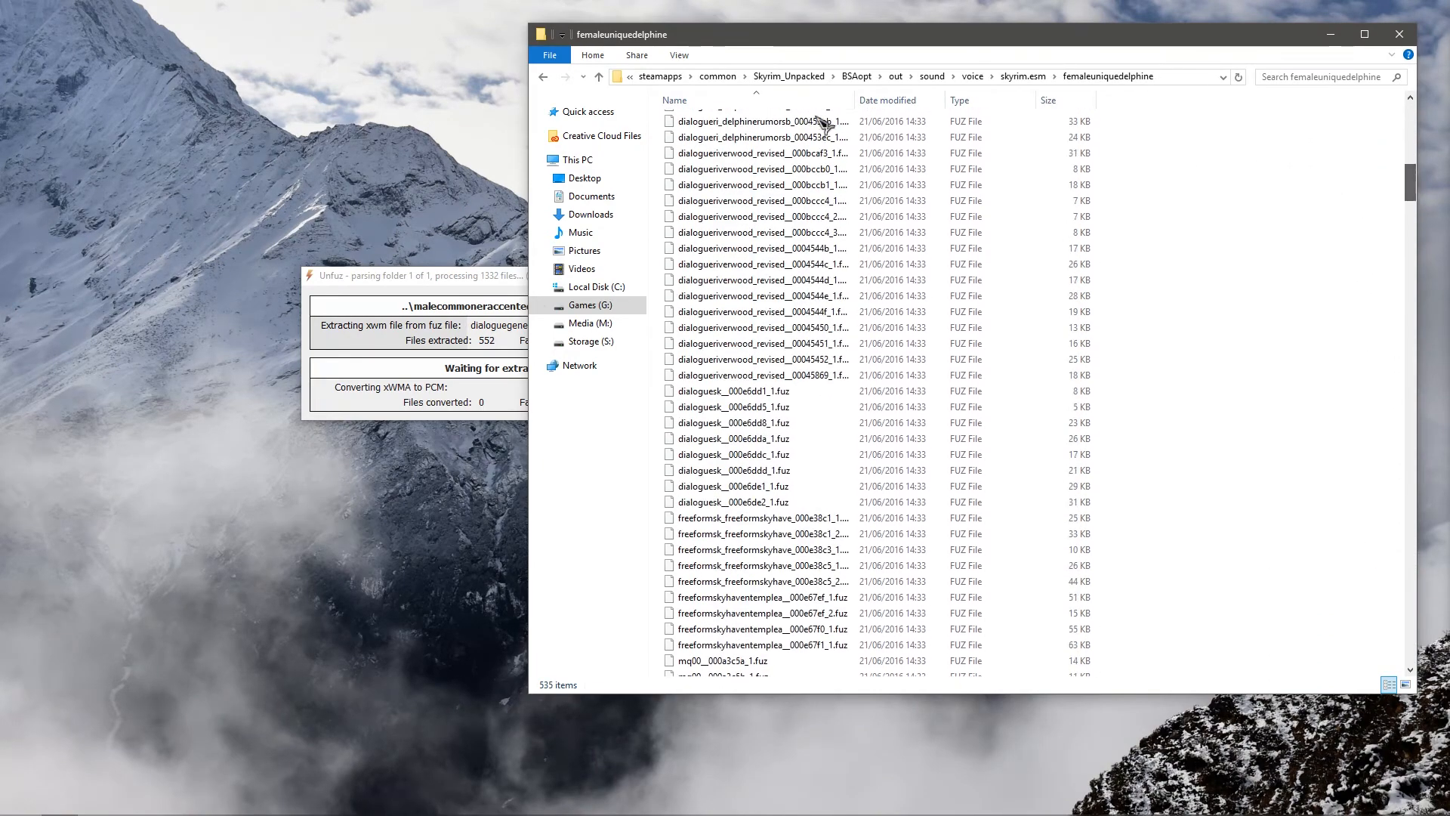
# Step: Go back to skyrim.esm, open the malecommoneraccented folder and place the Explorer and Unfuz windows side by side
pyautogui.click(545, 77)
pyautogui.scroll(-10, 755, 408)
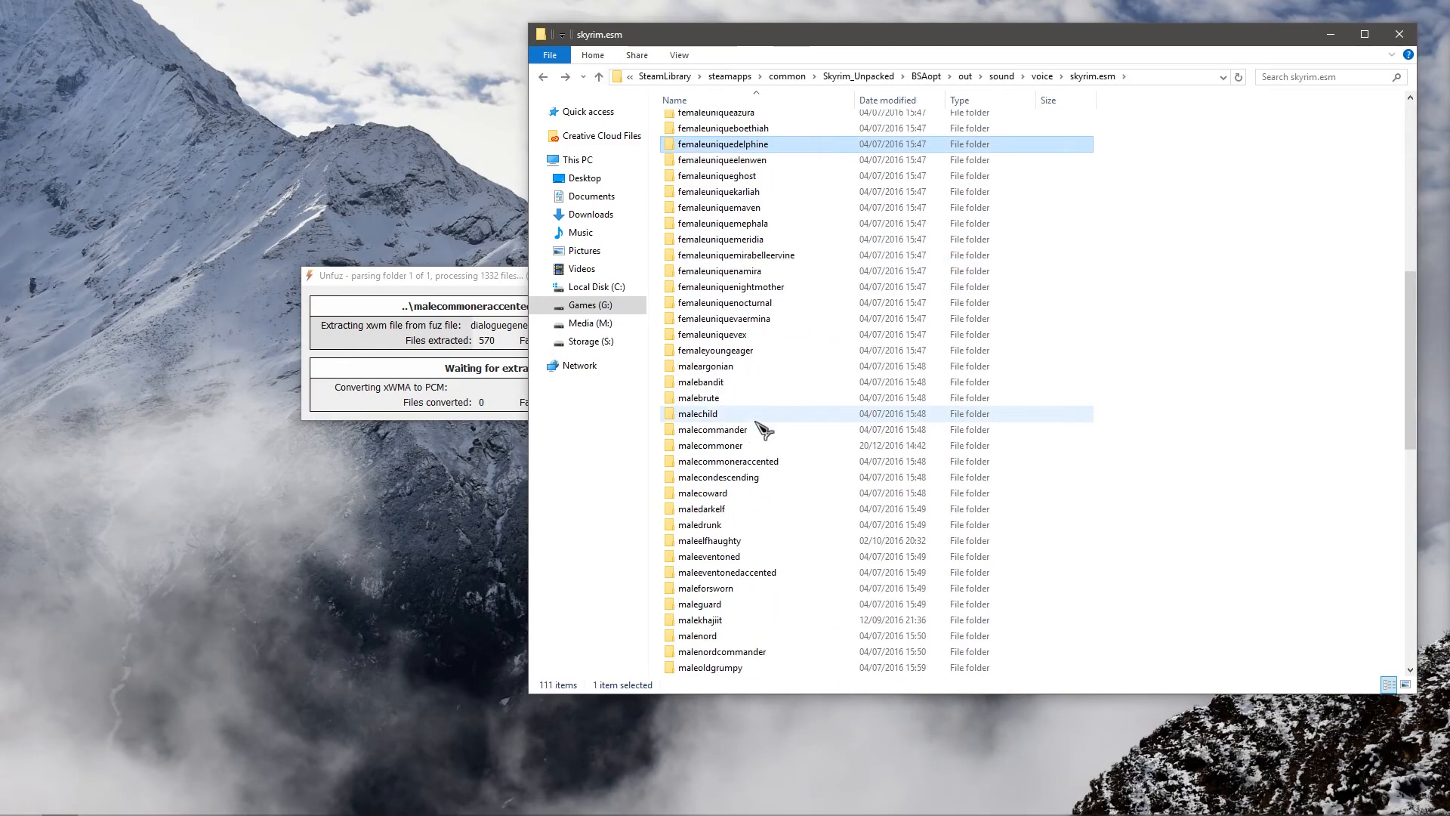
pyautogui.doubleClick(764, 461)
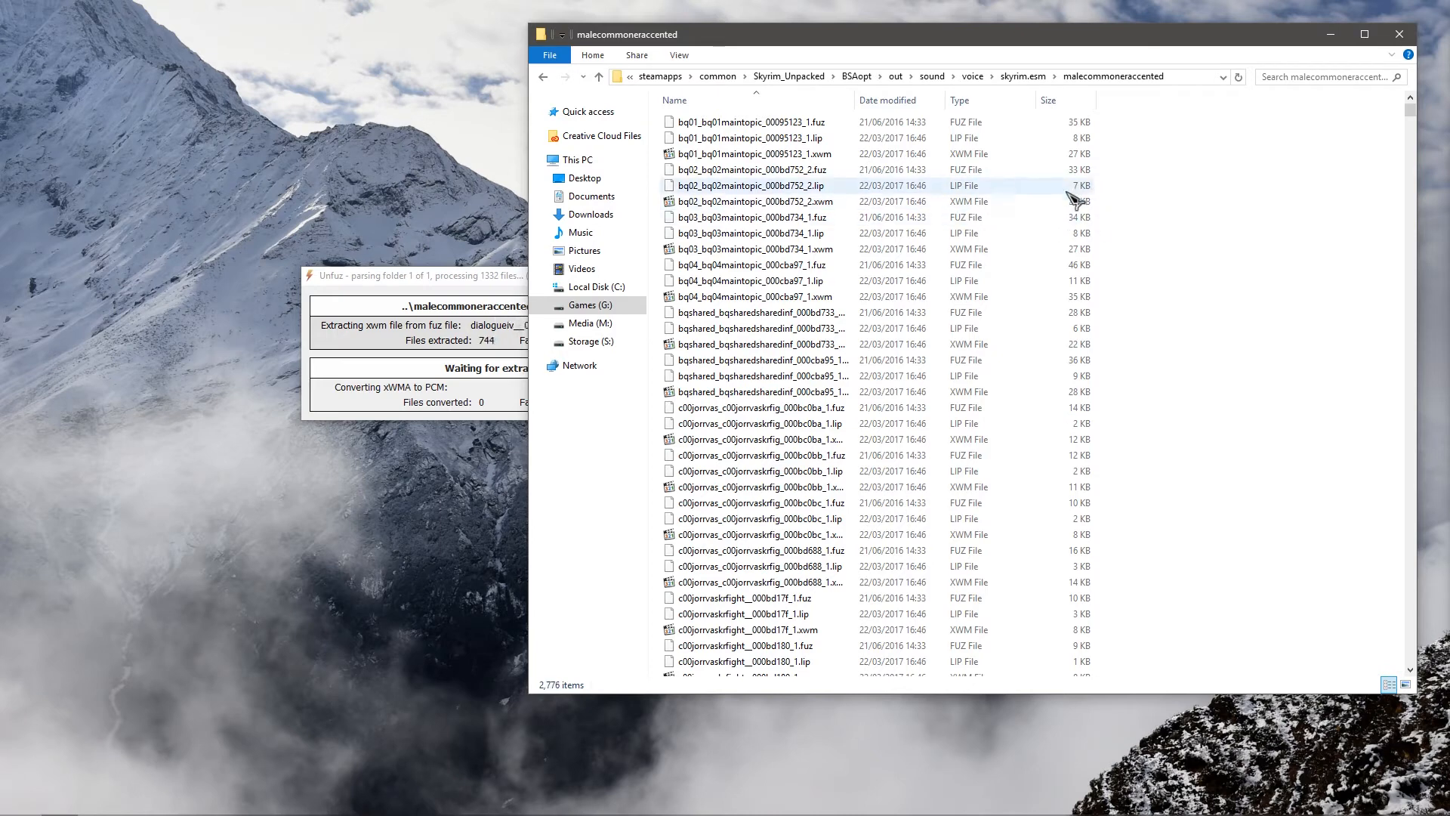
pyautogui.moveTo(937, 39)
pyautogui.mouseDown()
pyautogui.moveTo(916, 60)
pyautogui.moveTo(944, 47)
pyautogui.mouseUp()
pyautogui.moveTo(467, 272); pyautogui.dragTo(245, 143)
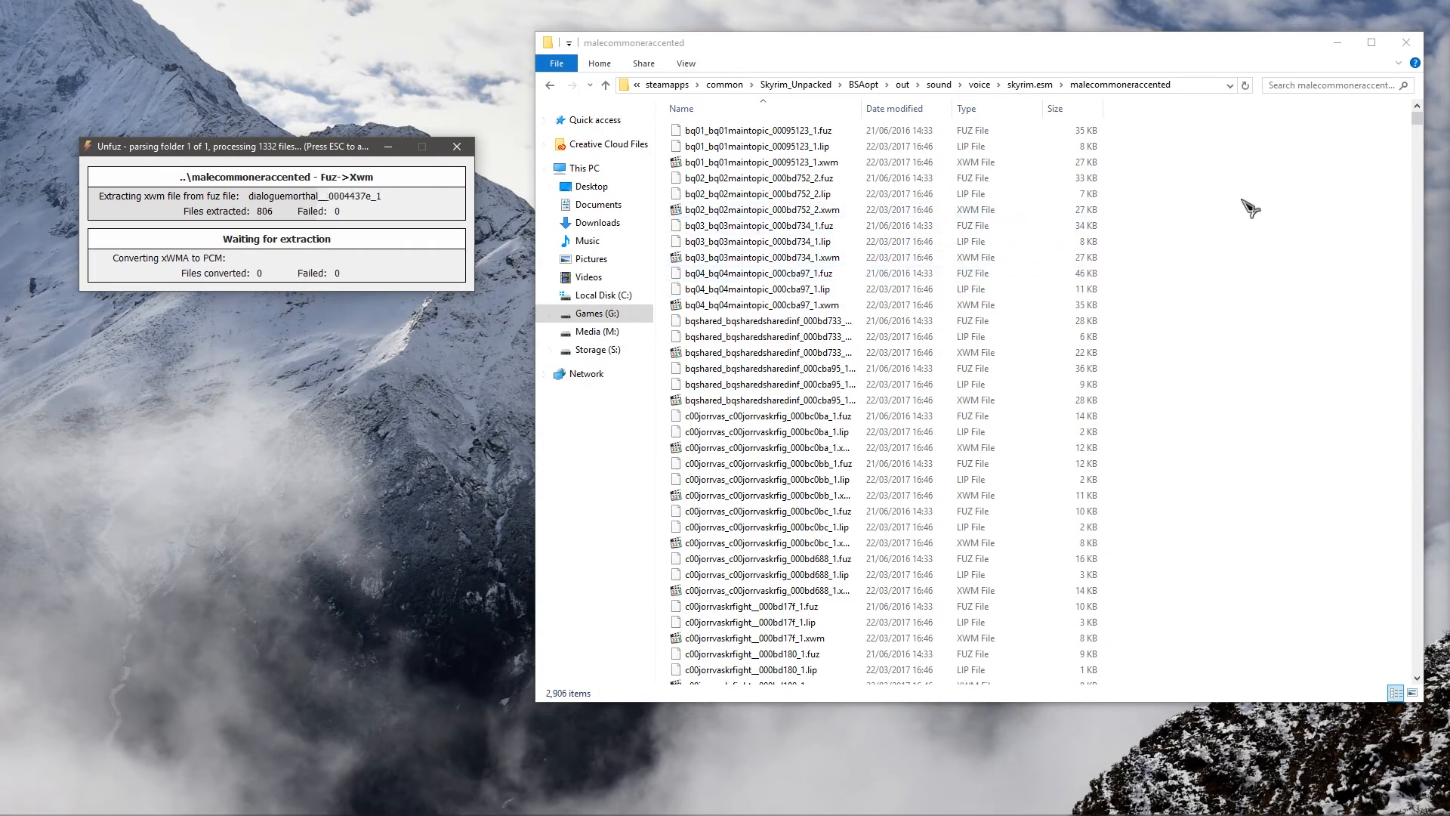
# Step: Sort the malecommoneraccented files by type and look through the extracted XWM files
pyautogui.click(1155, 231)
pyautogui.click(789, 163)
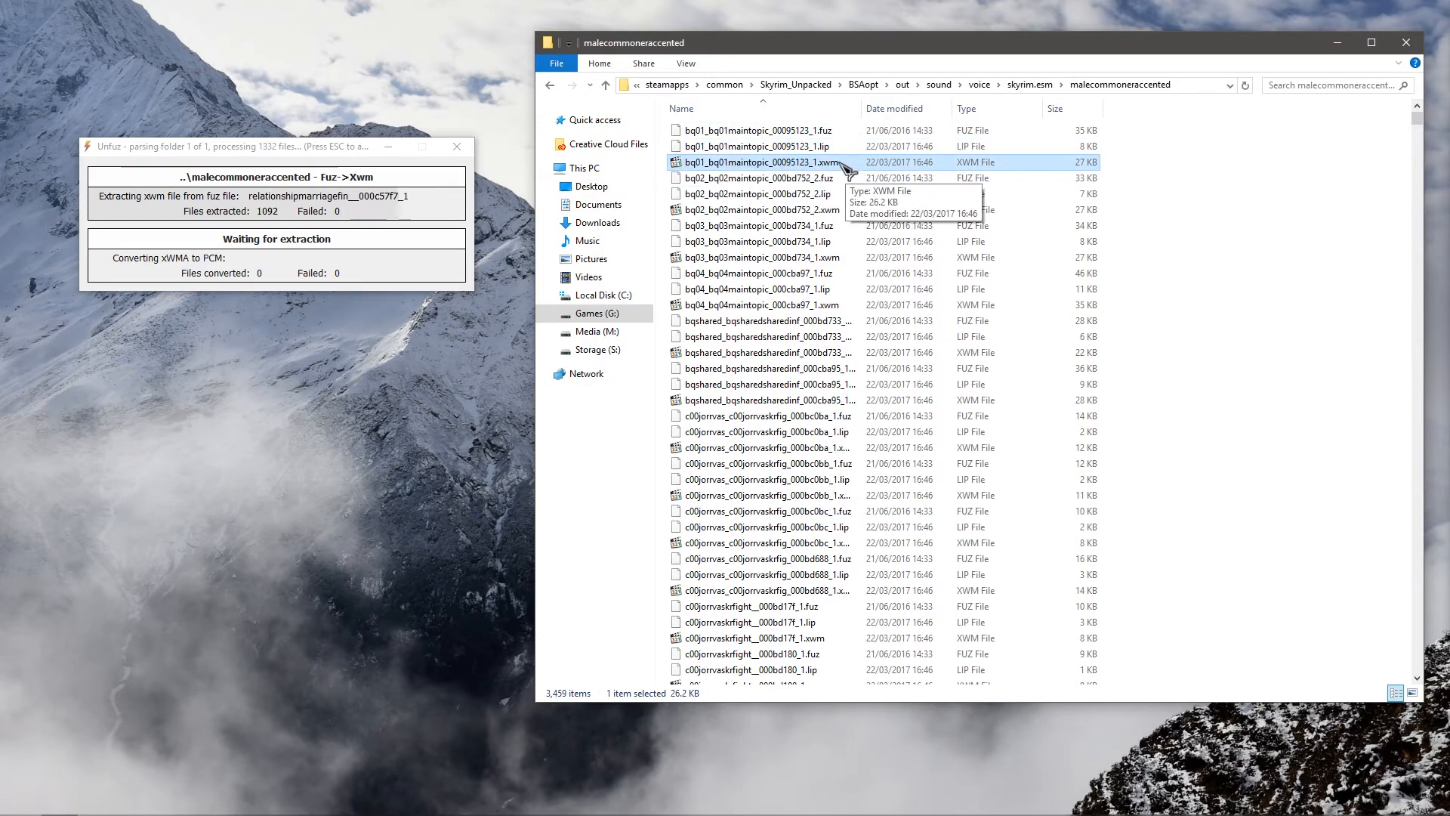
pyautogui.click(1123, 184)
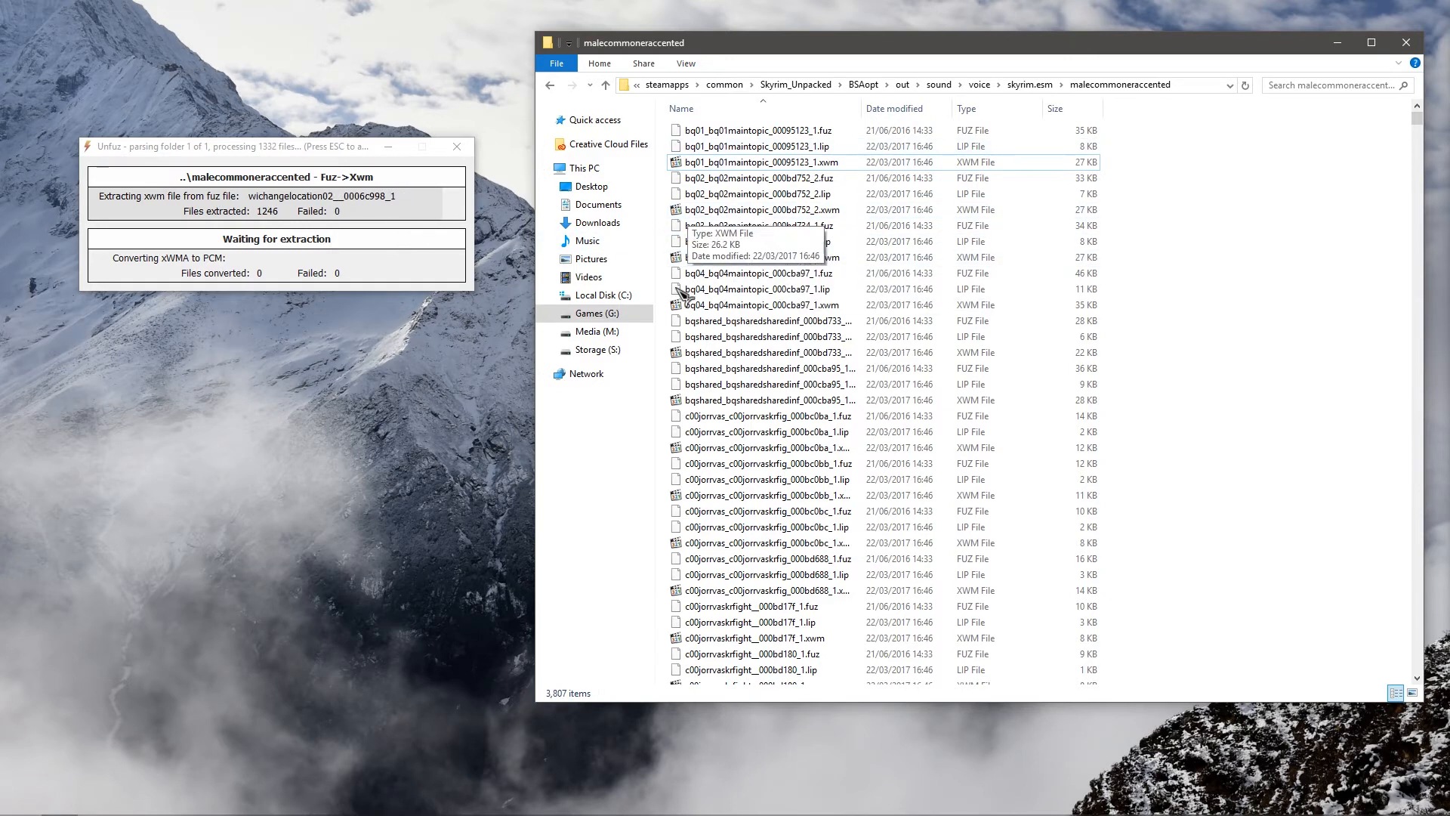
pyautogui.moveTo(918, 45); pyautogui.dragTo(774, 105)
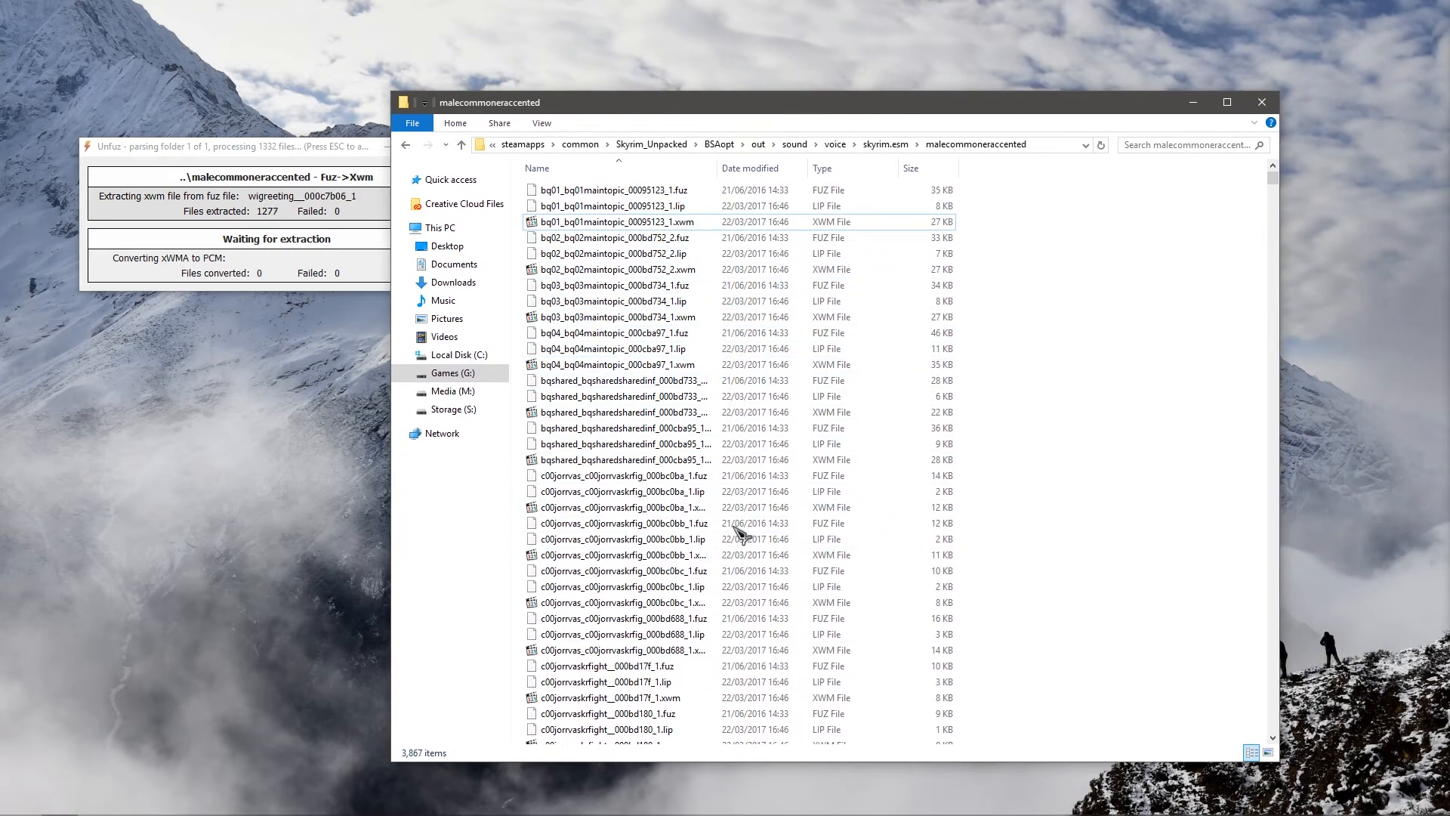
pyautogui.click(845, 172)
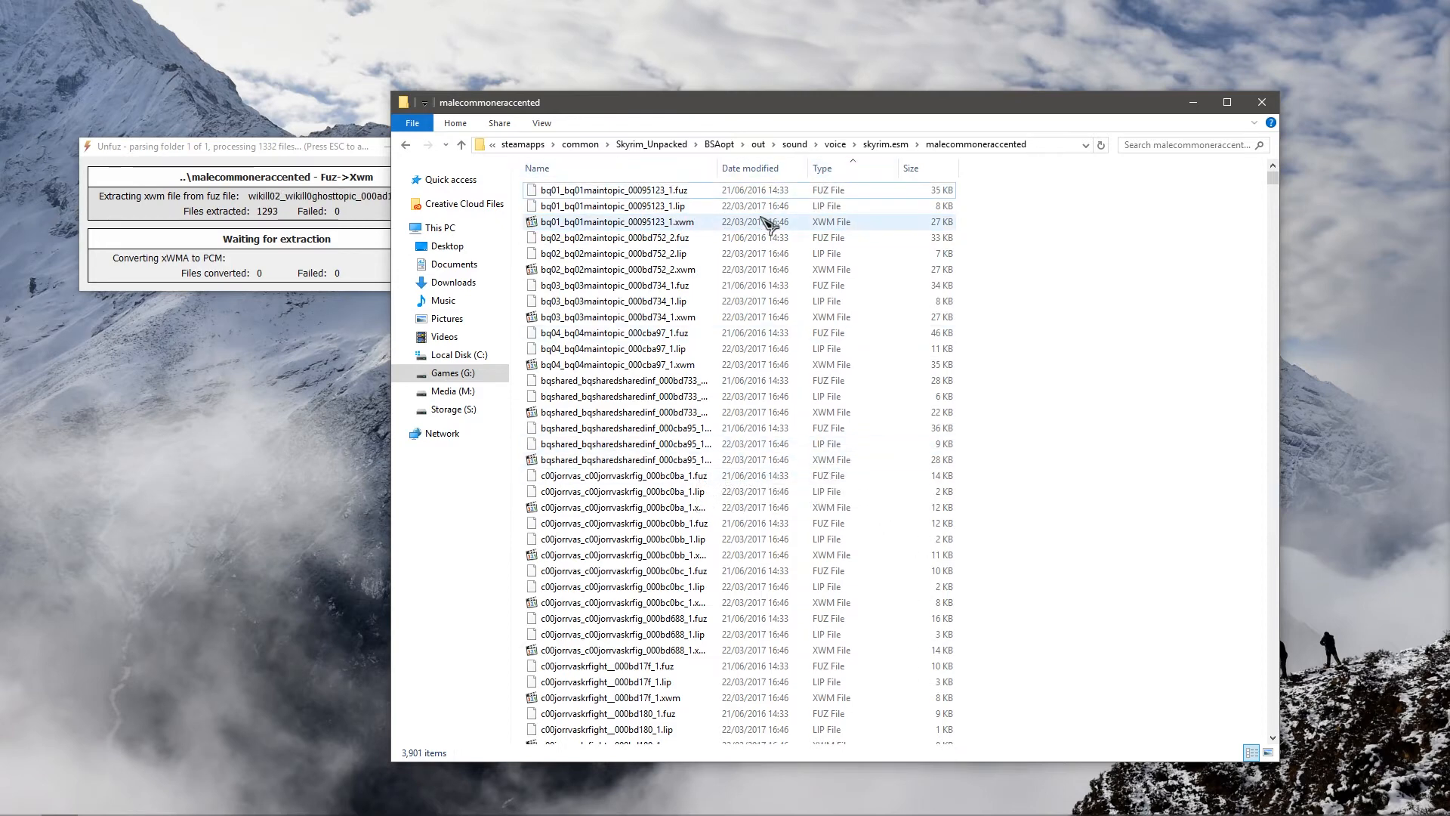
pyautogui.moveTo(1272, 180); pyautogui.dragTo(1251, 593)
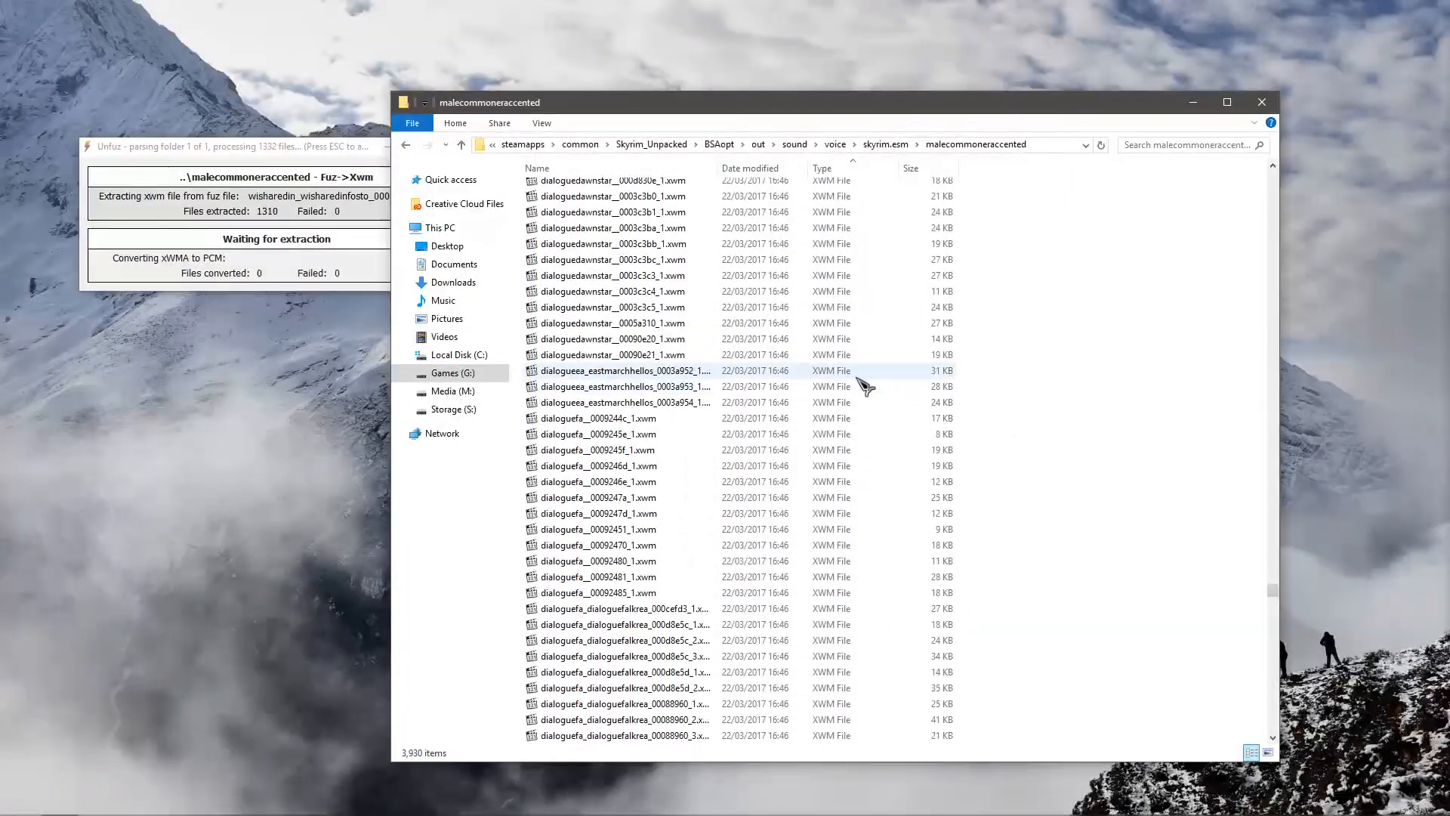
pyautogui.scroll(-5, 706, 425)
pyautogui.scroll(-10, 696, 408)
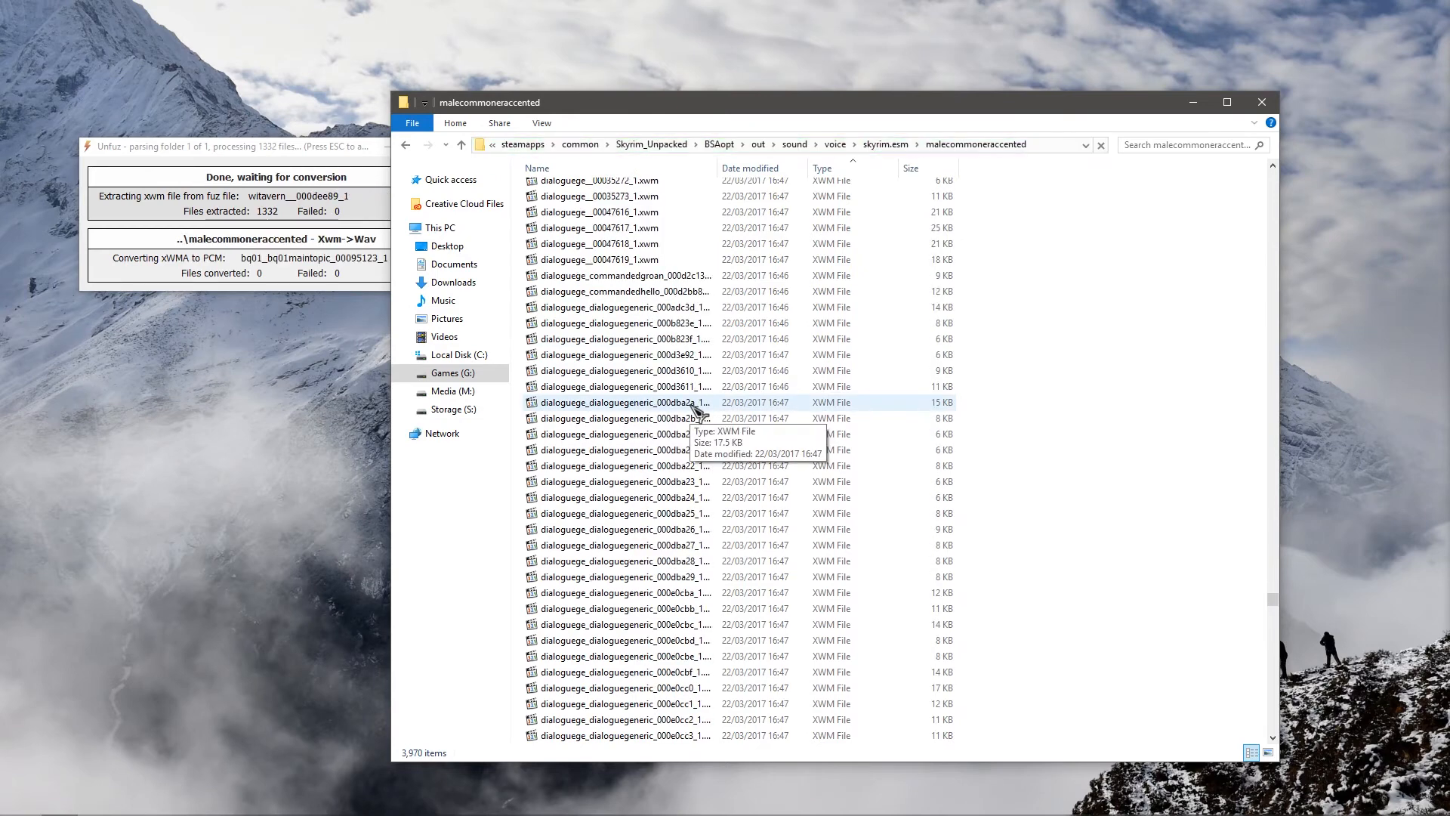
# Step: Open Skyrim's Data folder from its desktop shortcut
pyautogui.click(318, 151)
pyautogui.doubleClick(603, 38)
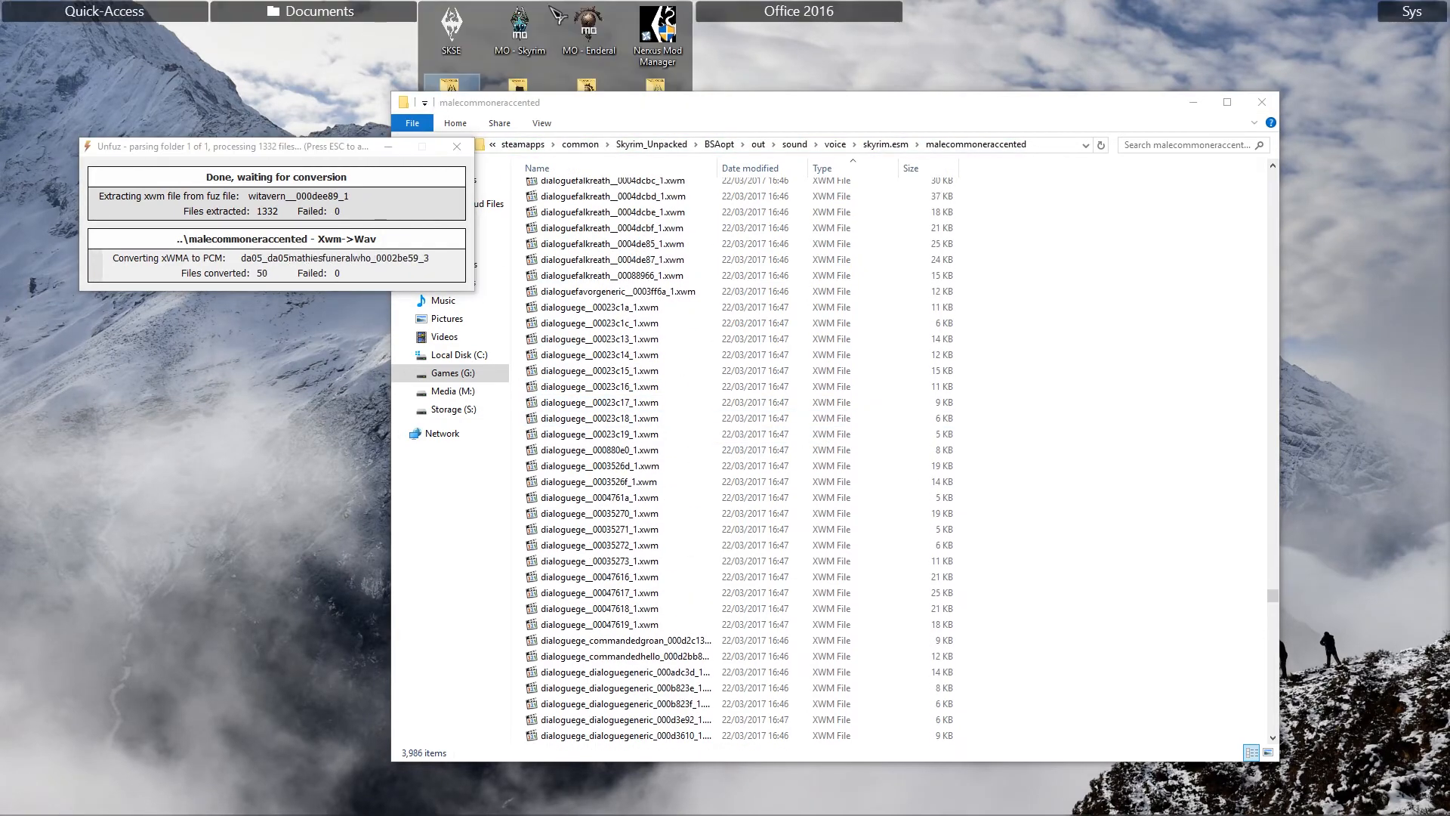
pyautogui.moveTo(151, 815)
pyautogui.click(60, 800)
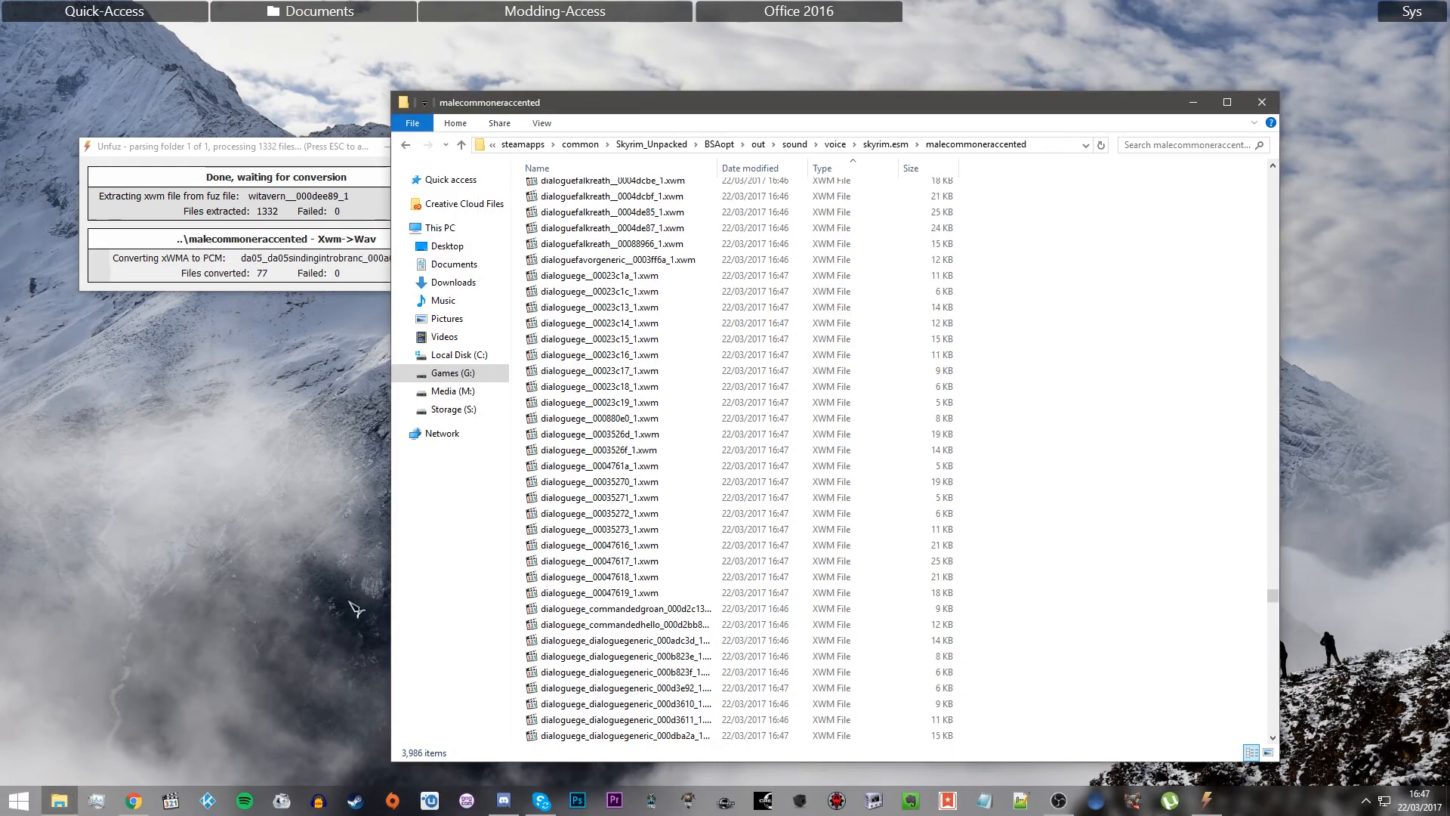
pyautogui.moveTo(540, 11)
pyautogui.moveTo(479, 106); pyautogui.dragTo(474, 150)
pyautogui.doubleClick(451, 94)
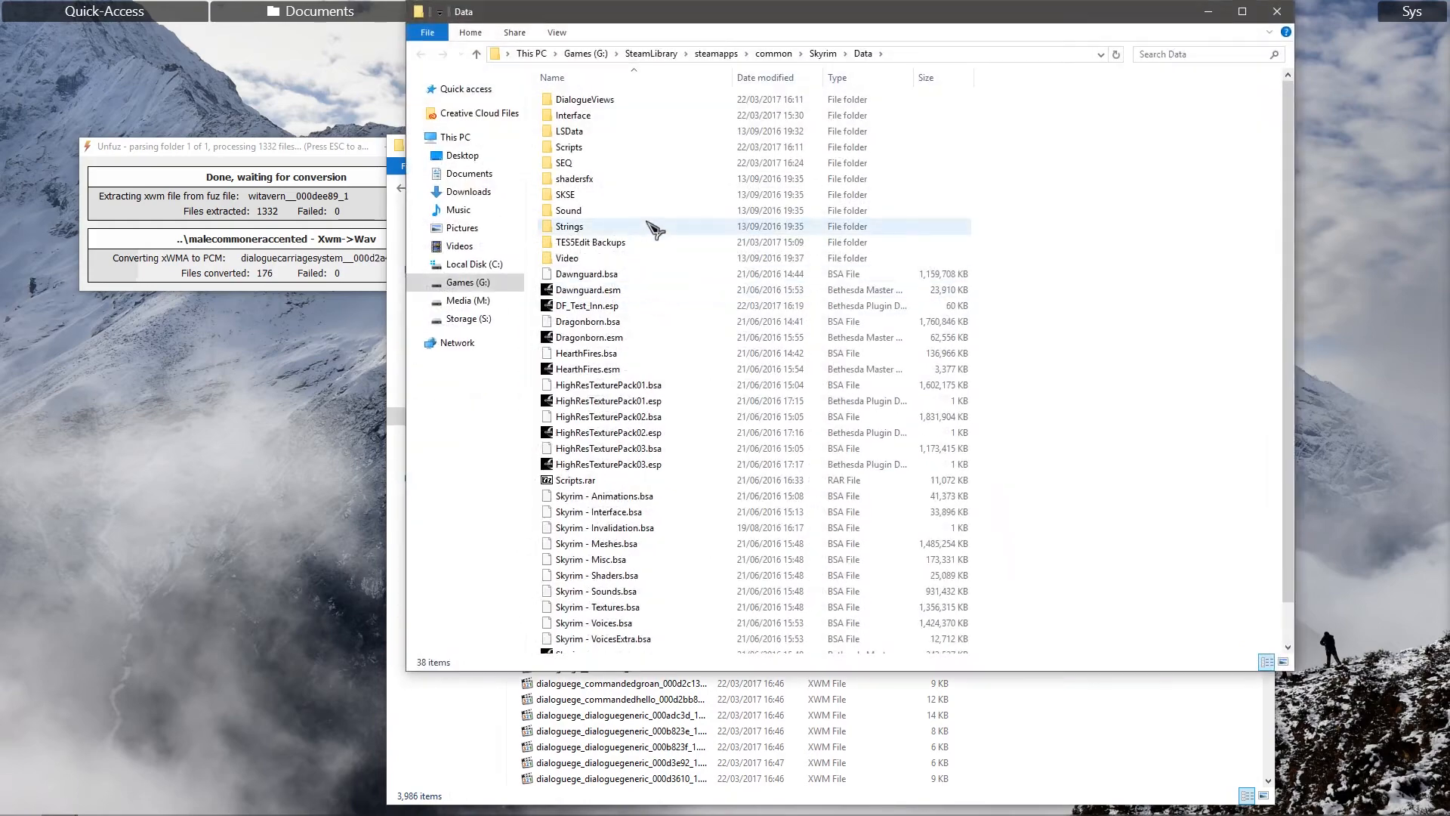
# Step: Go up to the Skyrim folder, open Tools\VFRT and launch VFRT.exe
pyautogui.click(821, 54)
pyautogui.doubleClick(596, 353)
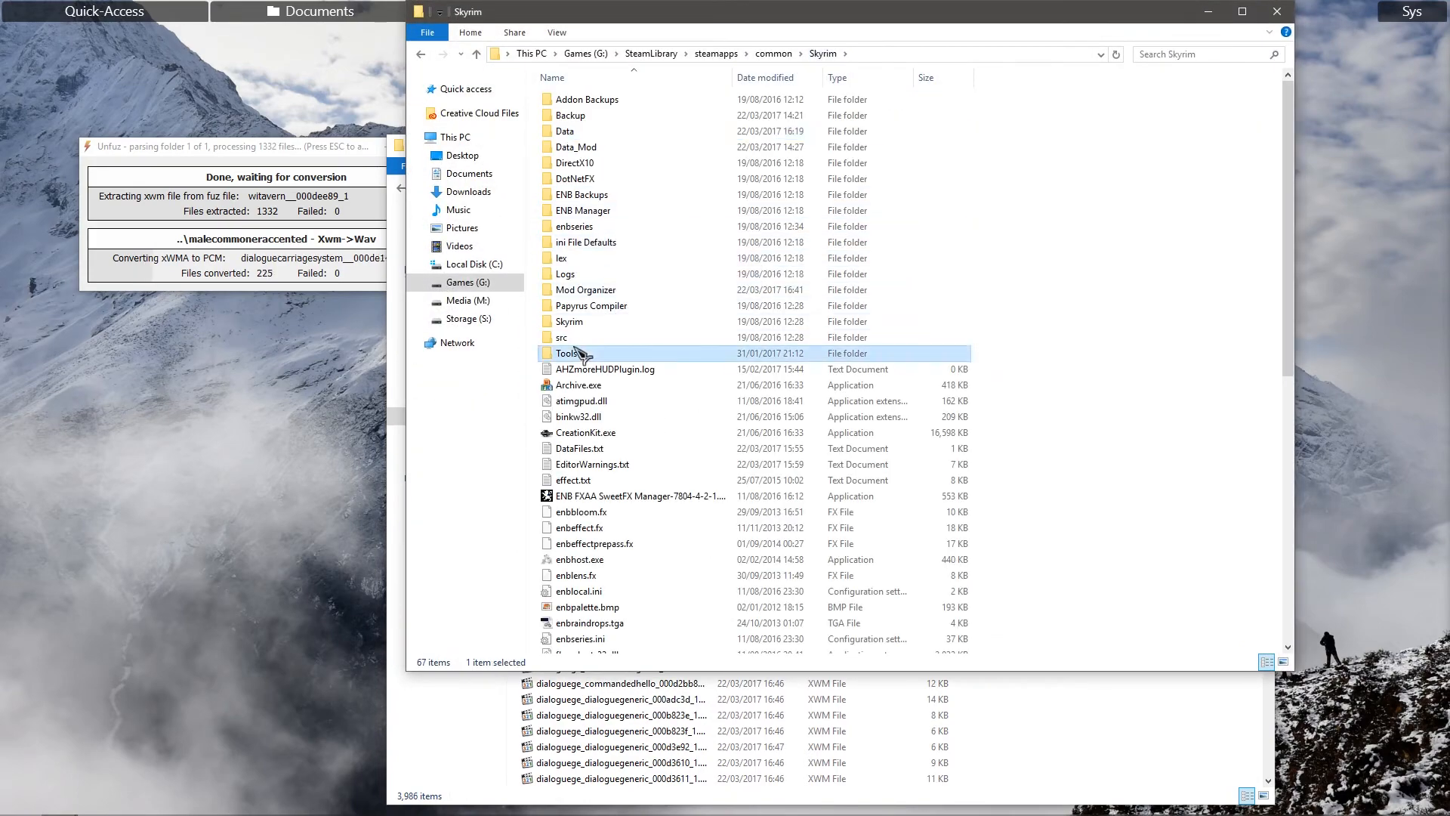
pyautogui.doubleClick(599, 191)
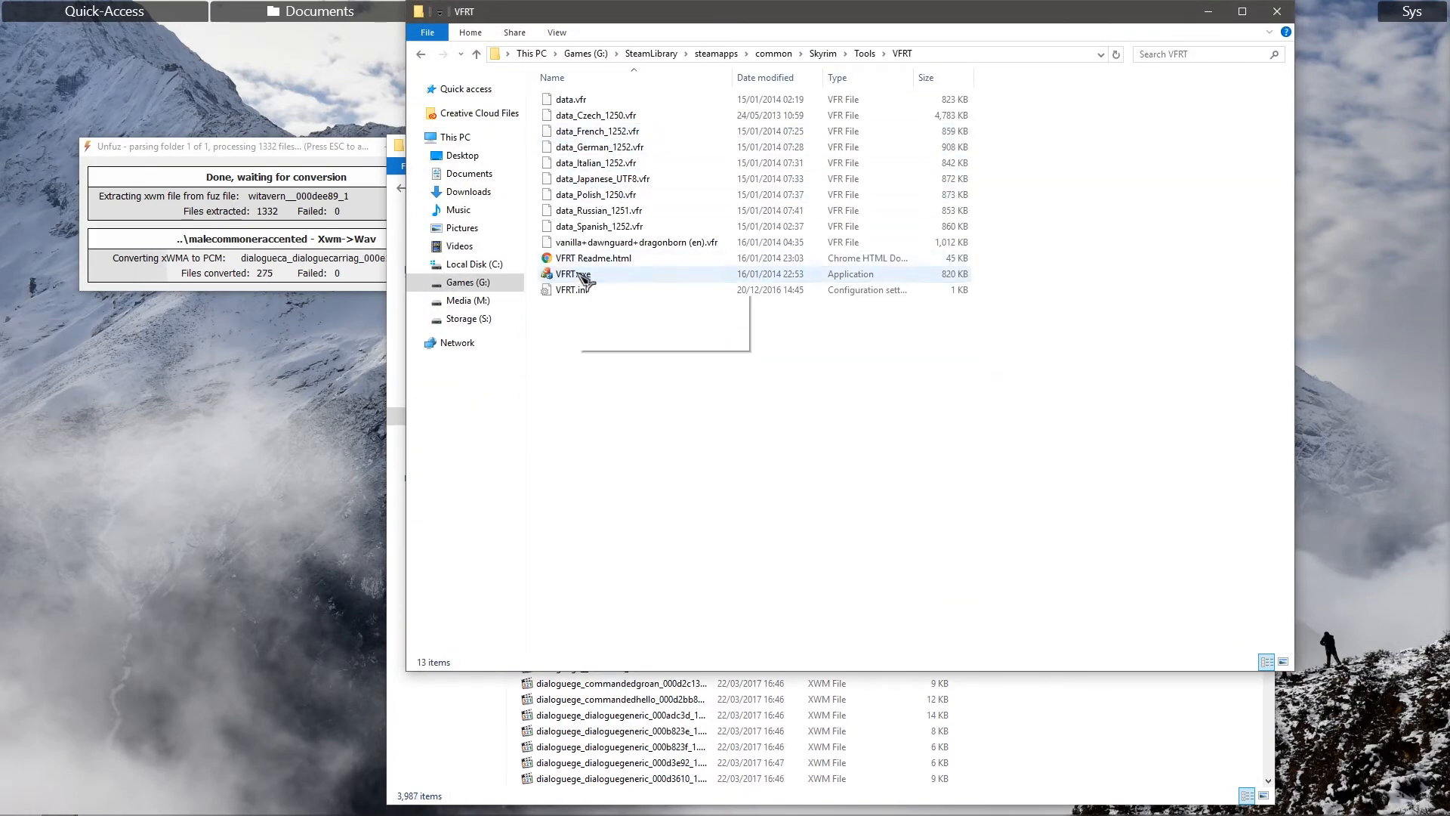
pyautogui.doubleClick(583, 275)
pyautogui.moveTo(792, 115); pyautogui.dragTo(913, 219)
pyautogui.moveTo(1048, 810)
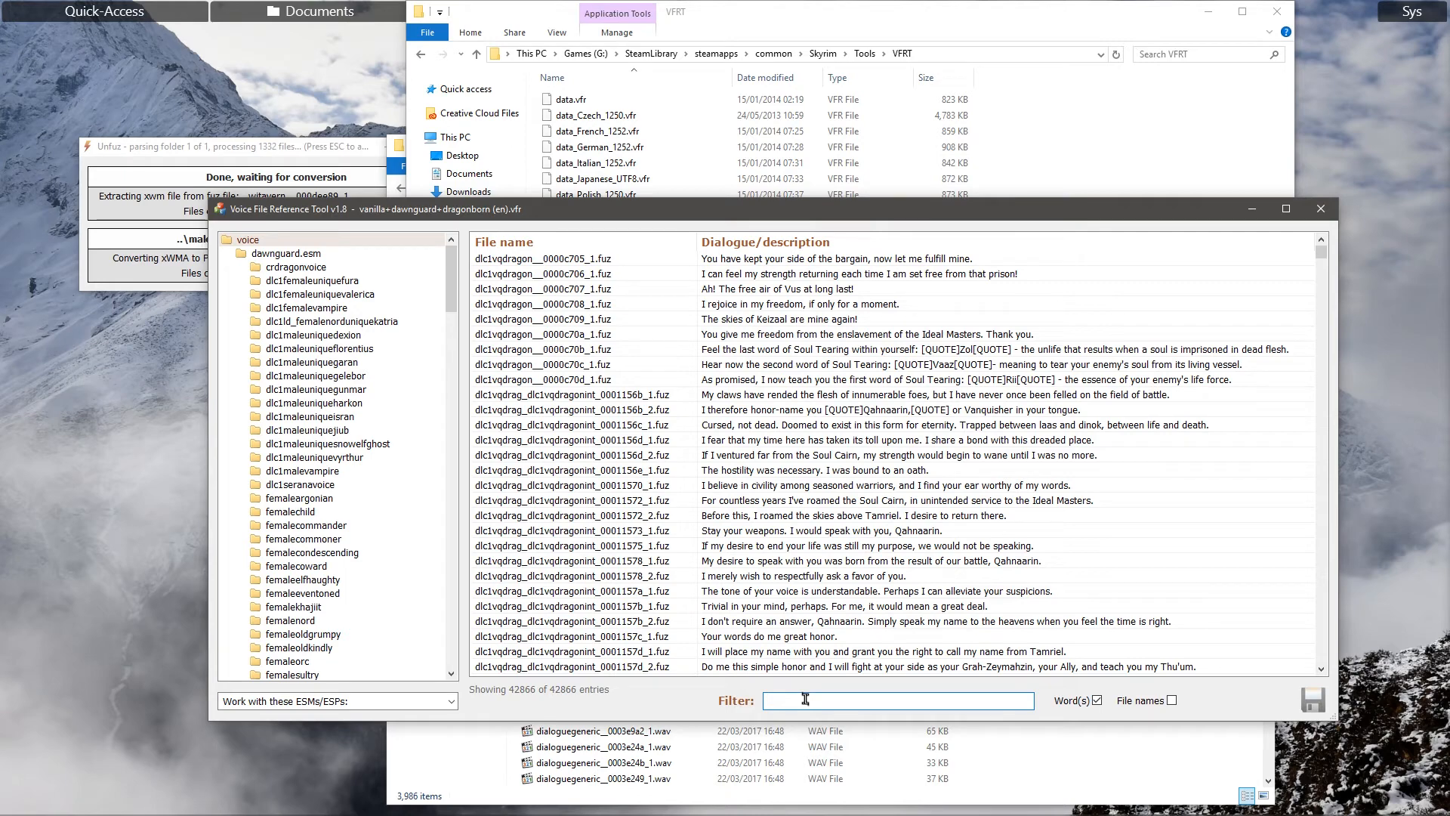
# Step: Filter the dialogue list for "sure thing" and limit it to the malecommoneraccented voice type
pyautogui.write('sure ')
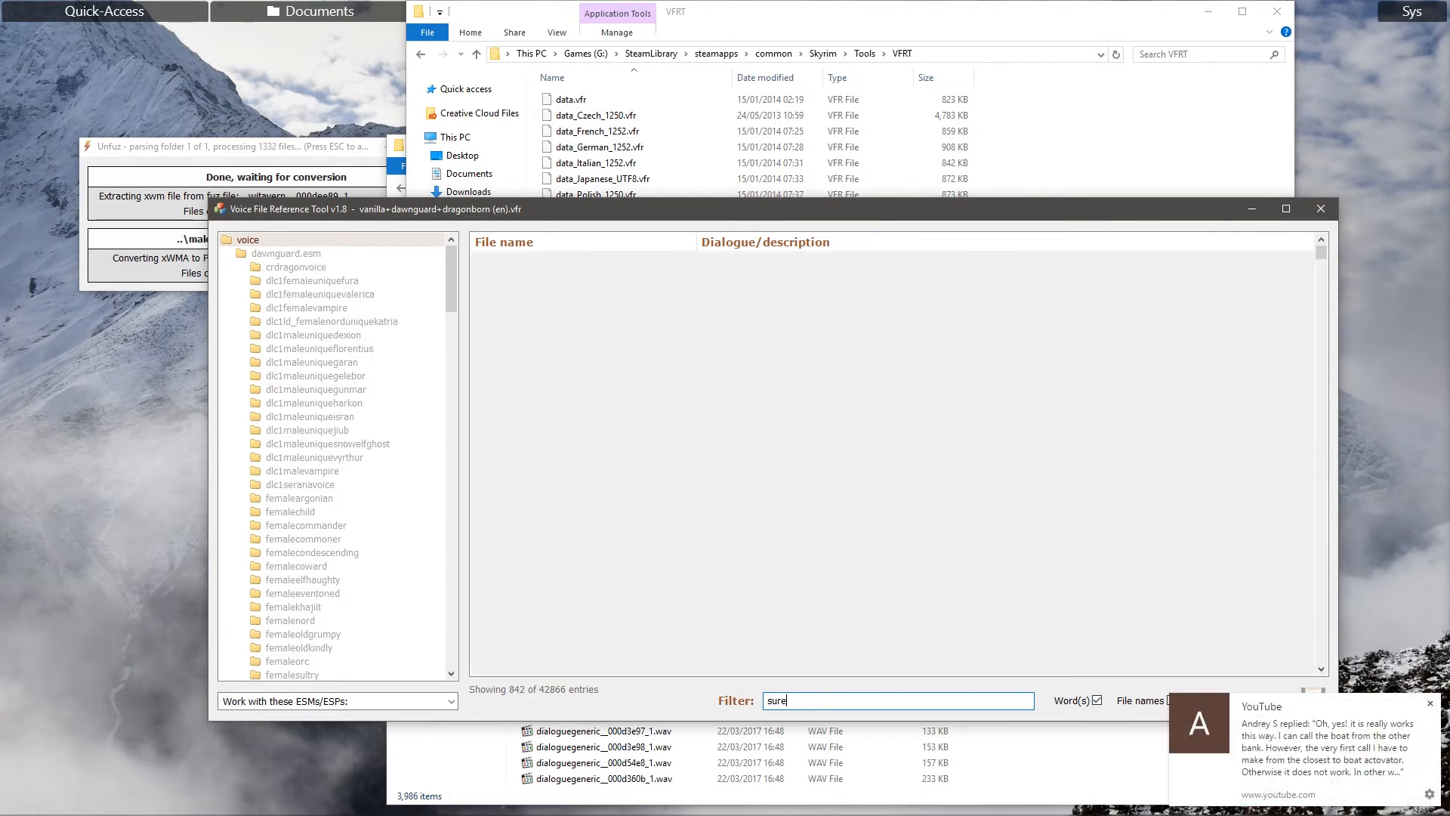
pyautogui.write('thj')
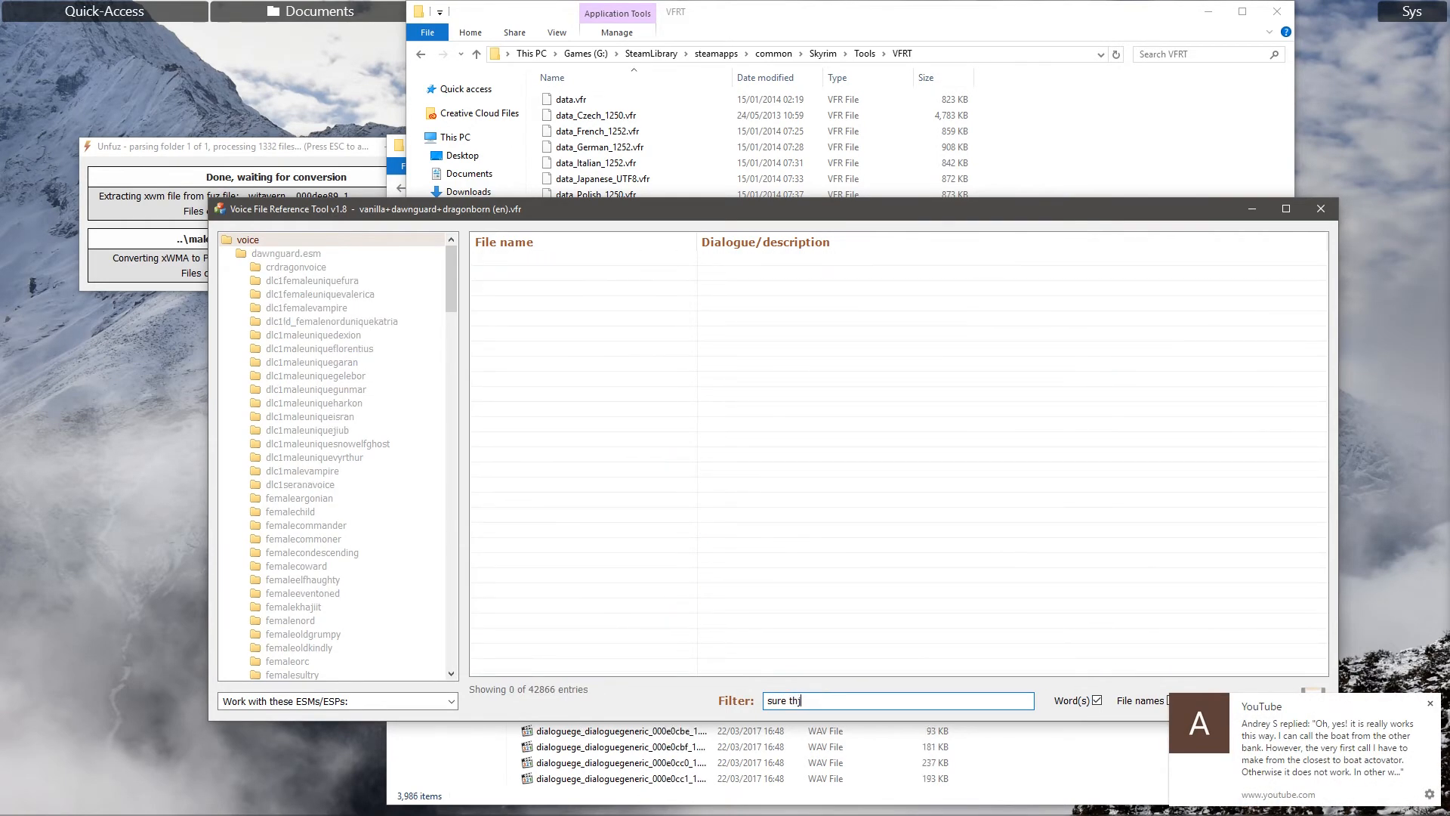
pyautogui.press('BackSpace')
pyautogui.write('ing')
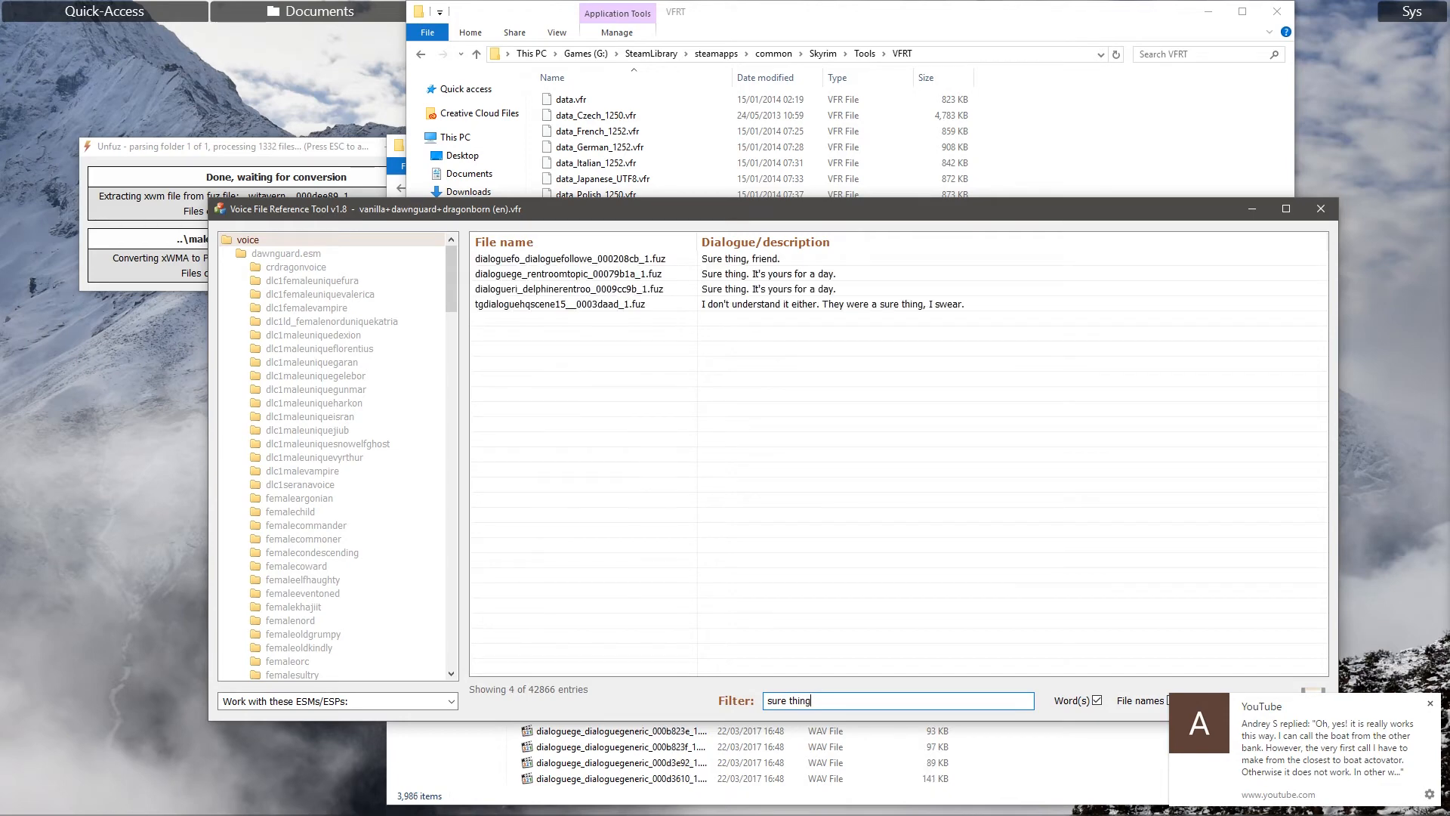
pyautogui.moveTo(453, 278); pyautogui.dragTo(447, 529)
pyautogui.click(351, 526)
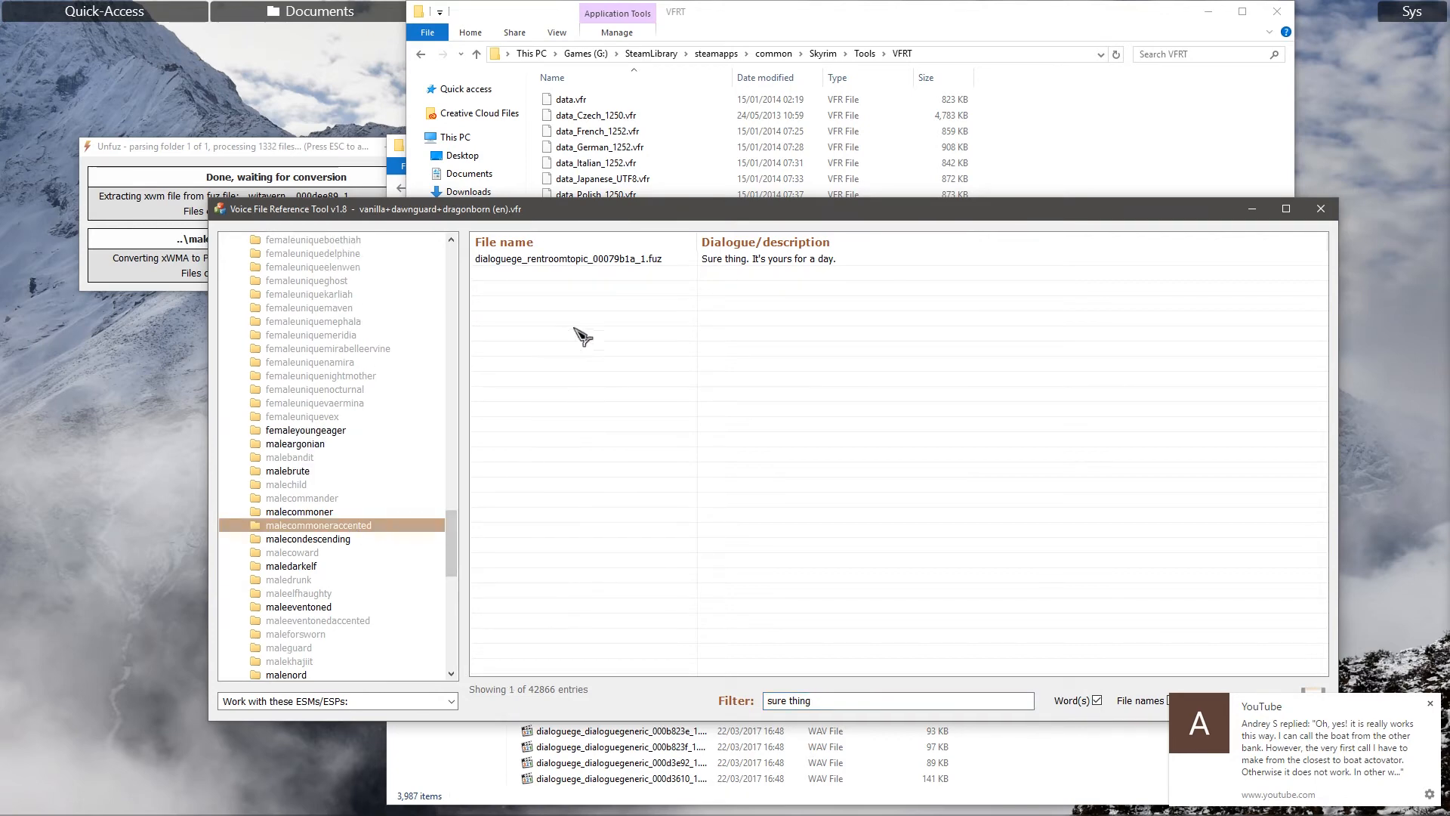
# Step: Copy the file name of the line "Sure thing. It's yours for a day." to the clipboard
pyautogui.click(762, 260)
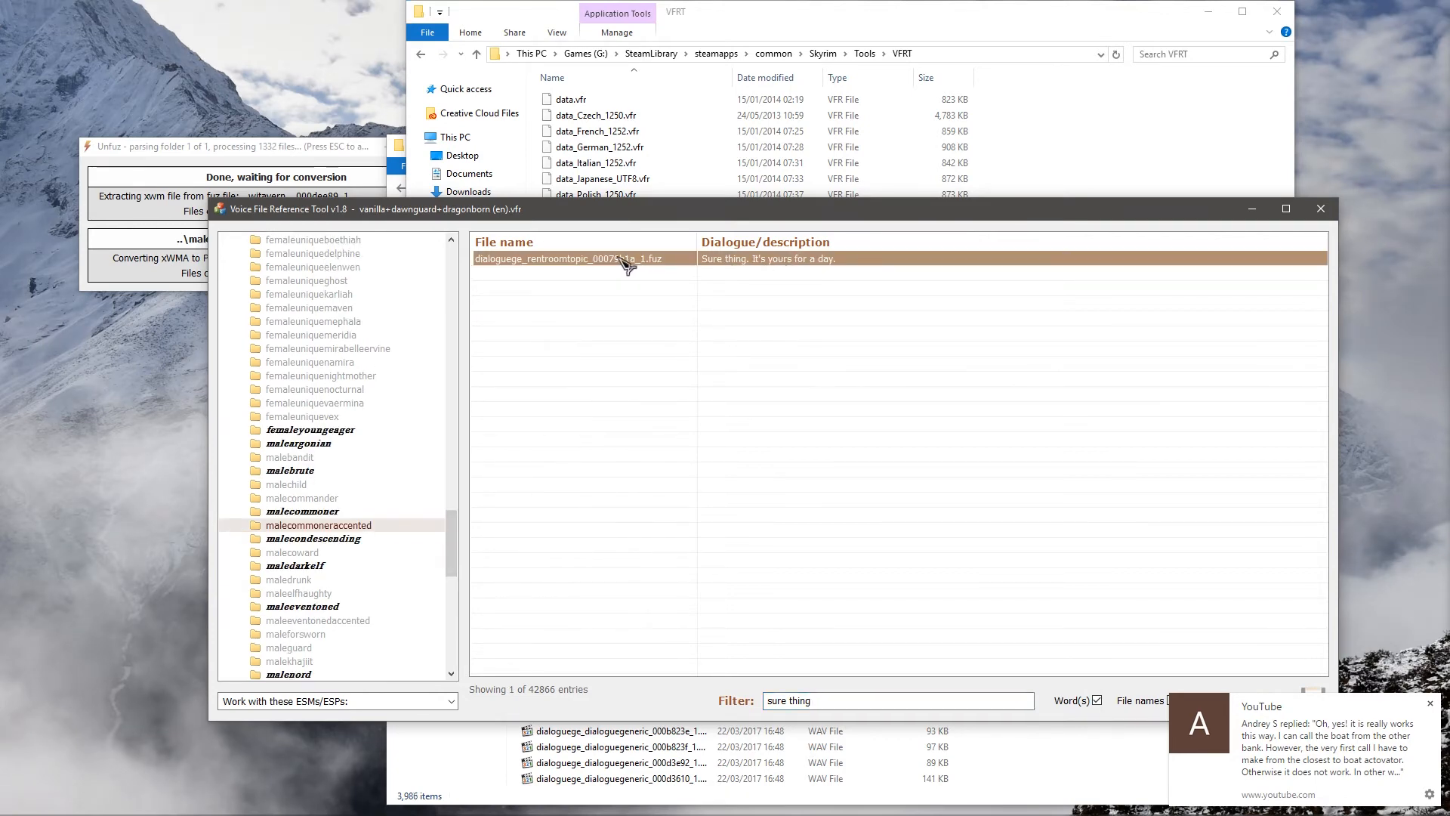
pyautogui.rightClick(493, 260)
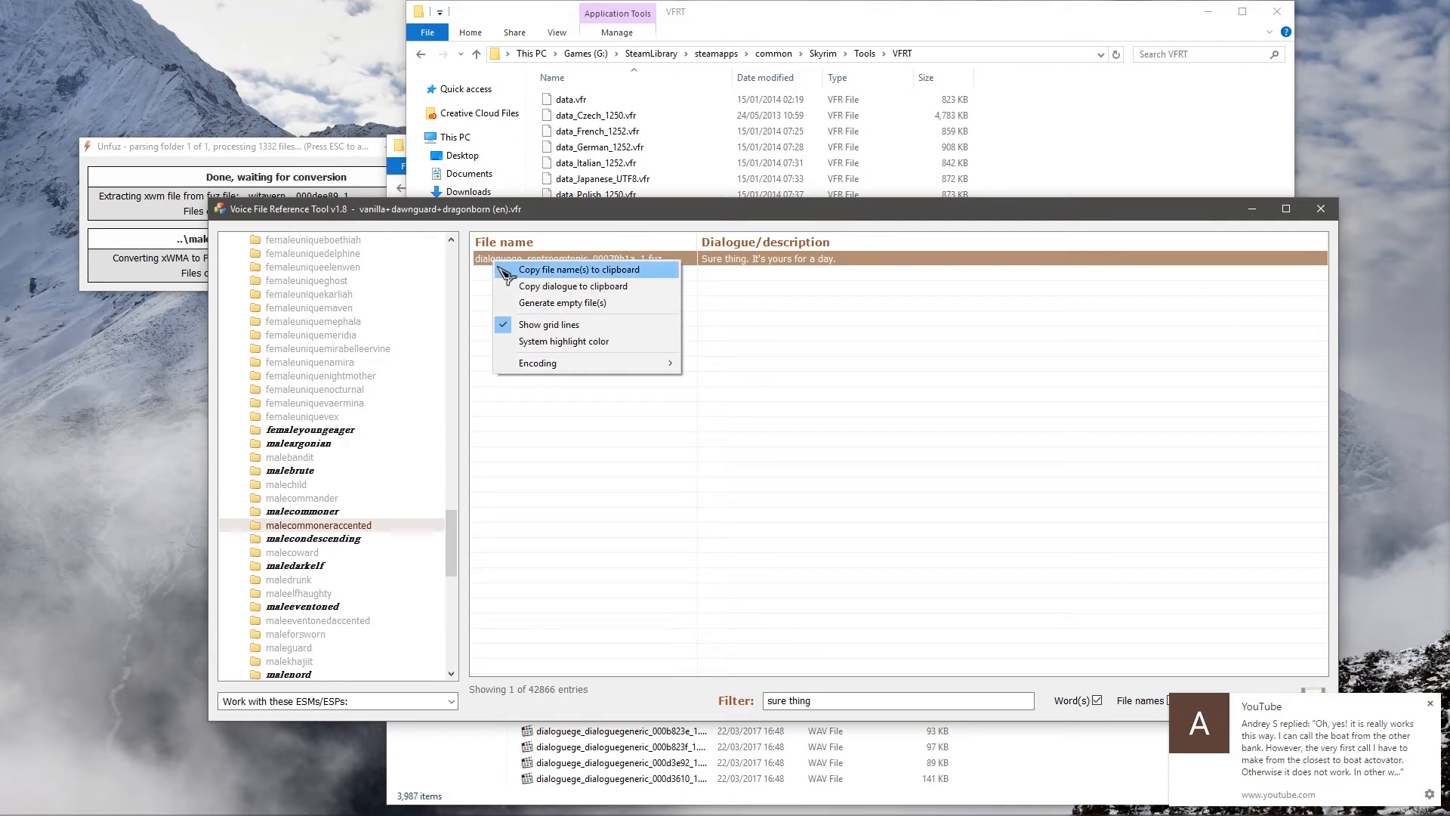
pyautogui.click(557, 270)
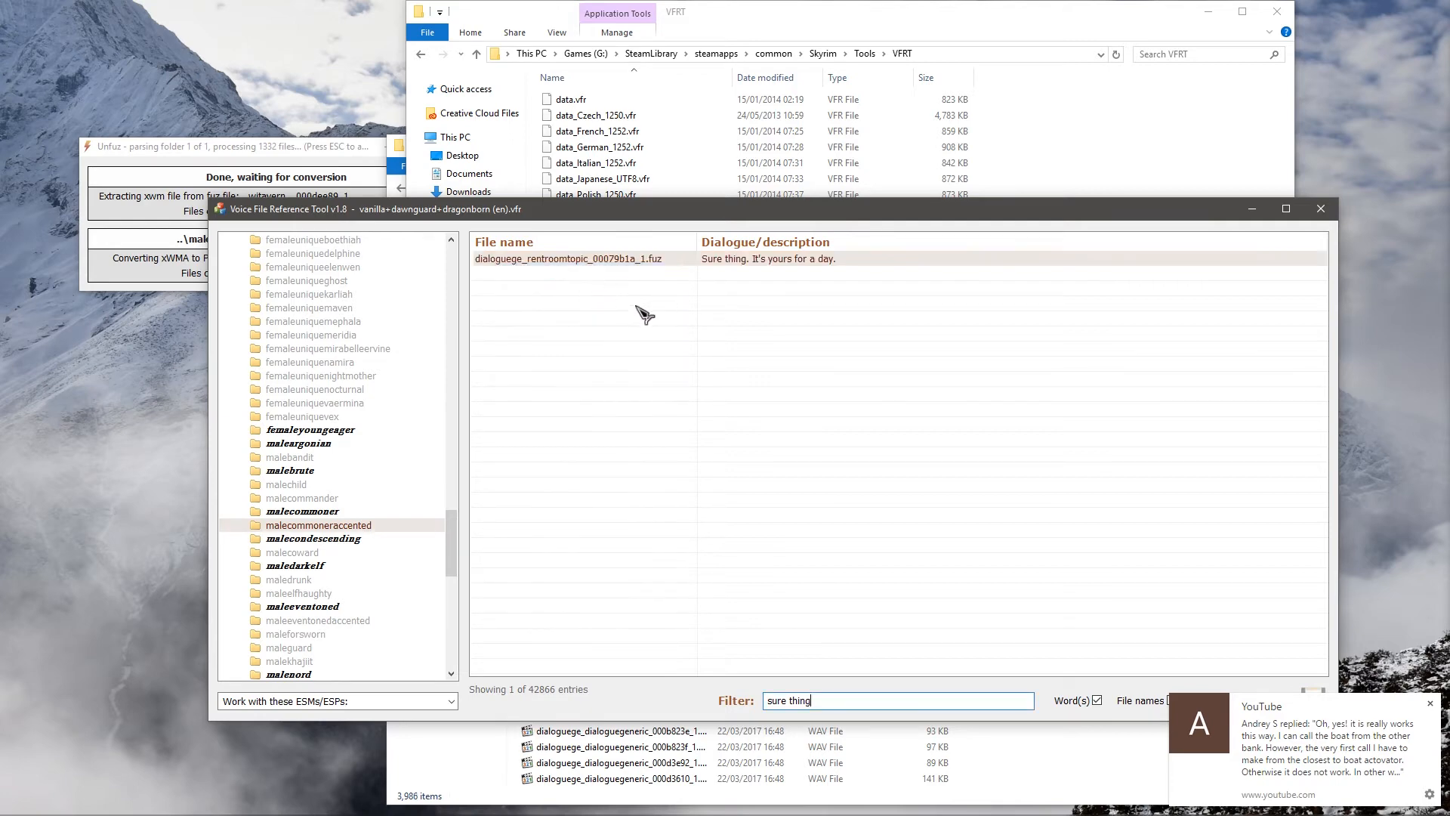
# Step: Try to find the copied file name by searching the VFRT folder in File Explorer
pyautogui.click(1161, 55)
pyautogui.rightClick(1161, 55)
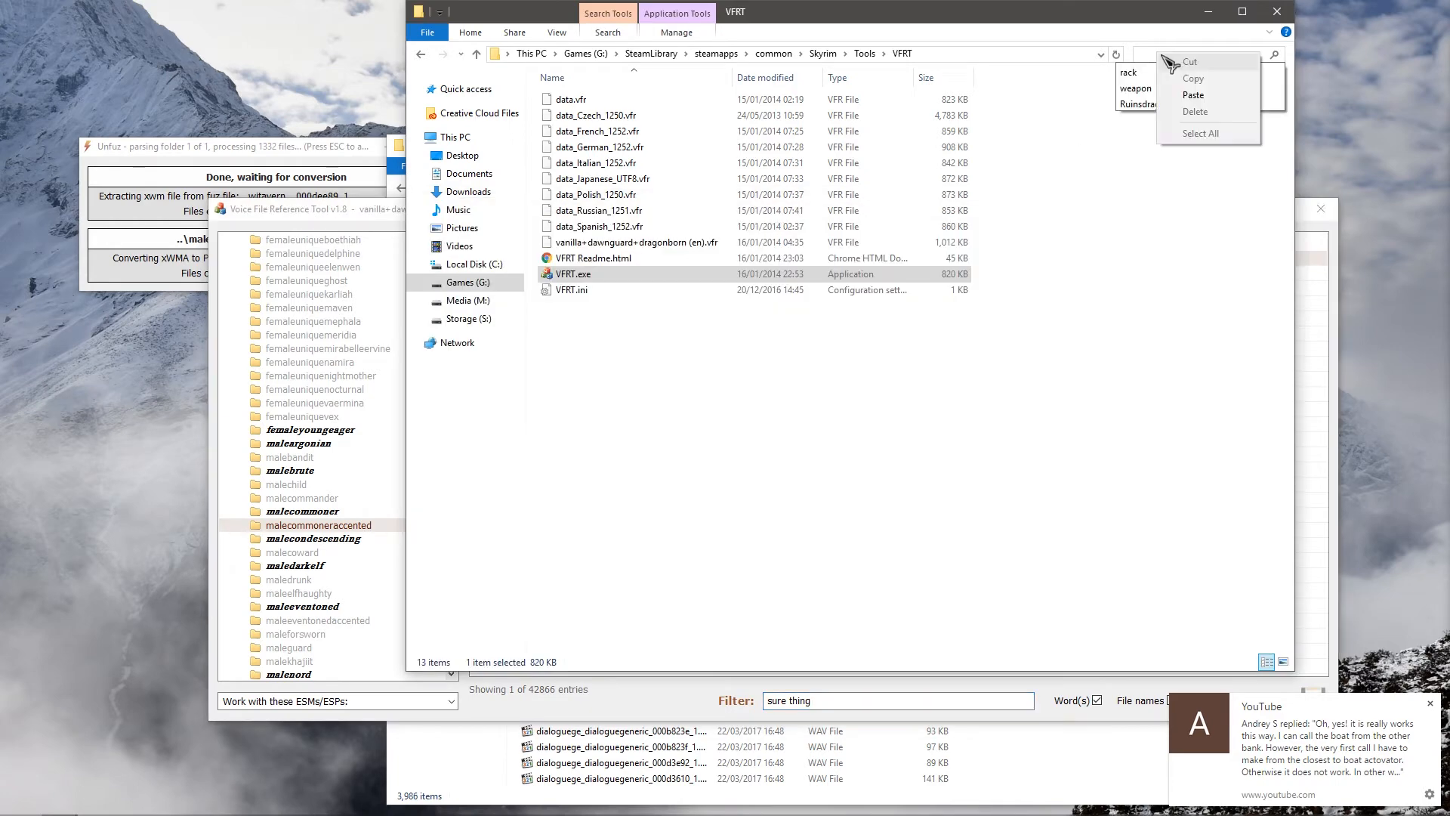
pyautogui.click(1184, 97)
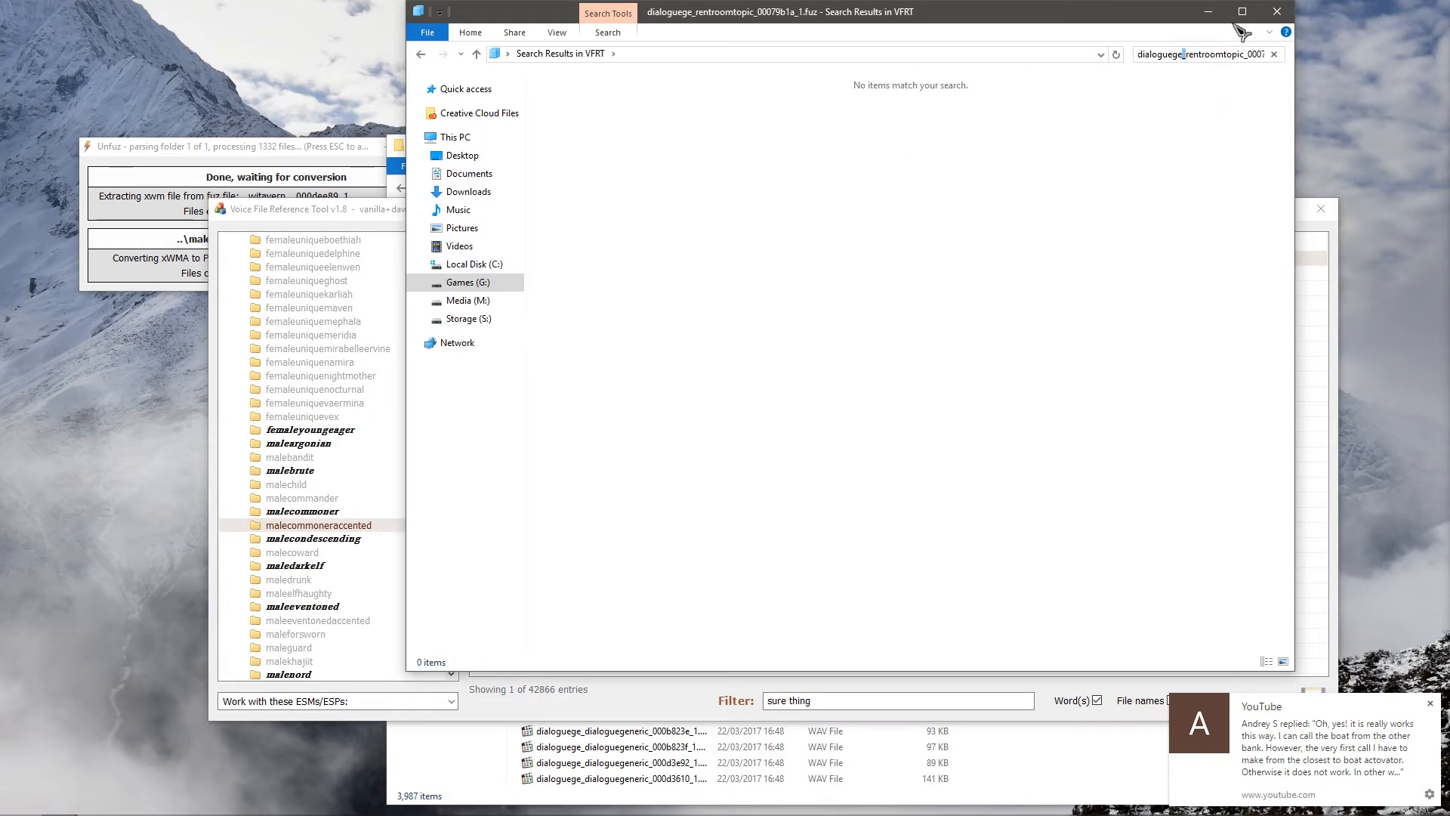
pyautogui.click(1208, 11)
# Step: Search the malecommoneraccented folder for dialoguege_rentroomtopic_00079b1a_1.fuz and check the Unfuz conversion progress
pyautogui.moveTo(829, 161); pyautogui.dragTo(765, 95)
pyautogui.click(1070, 121)
pyautogui.click(1072, 140)
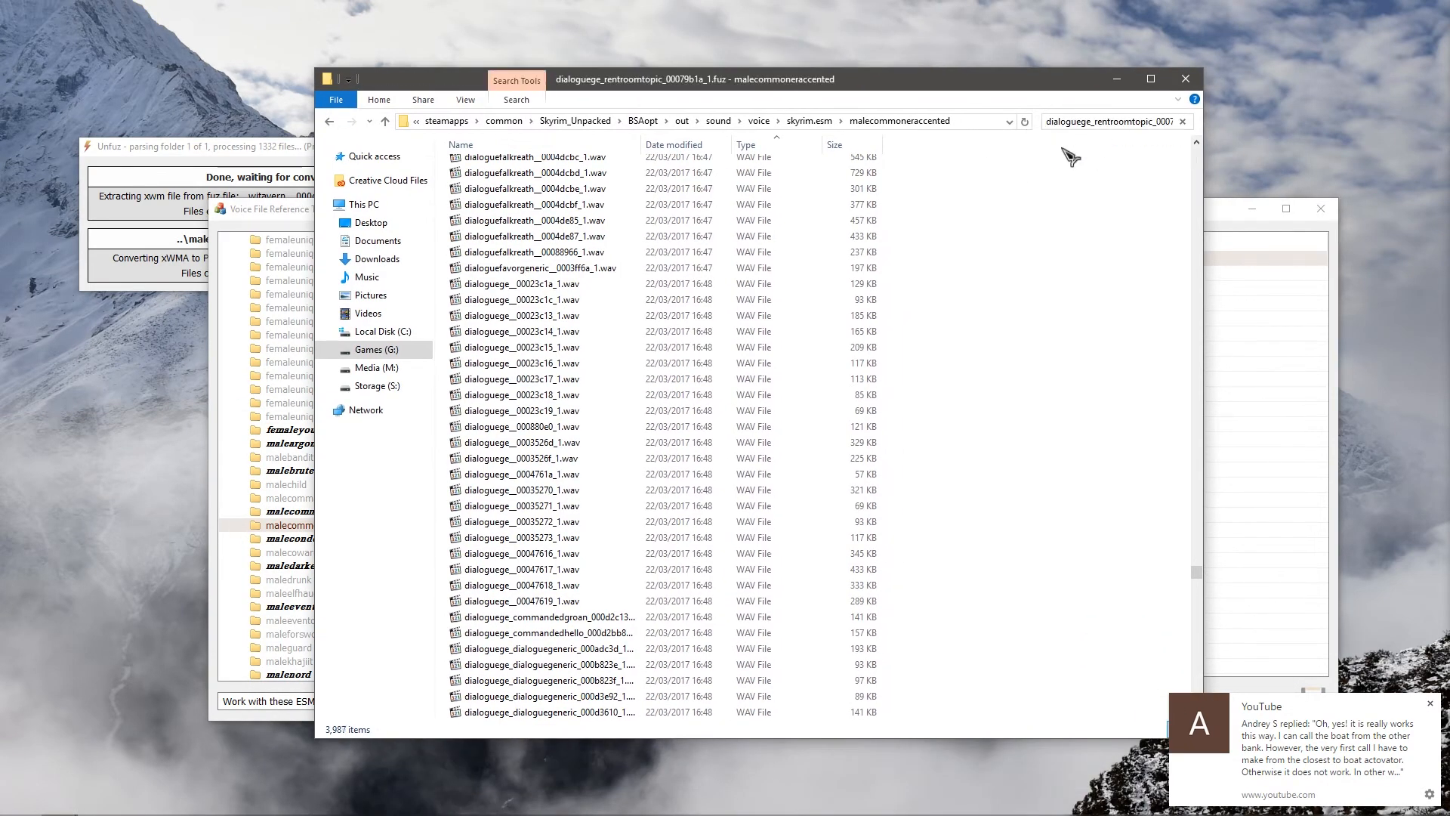
pyautogui.click(636, 167)
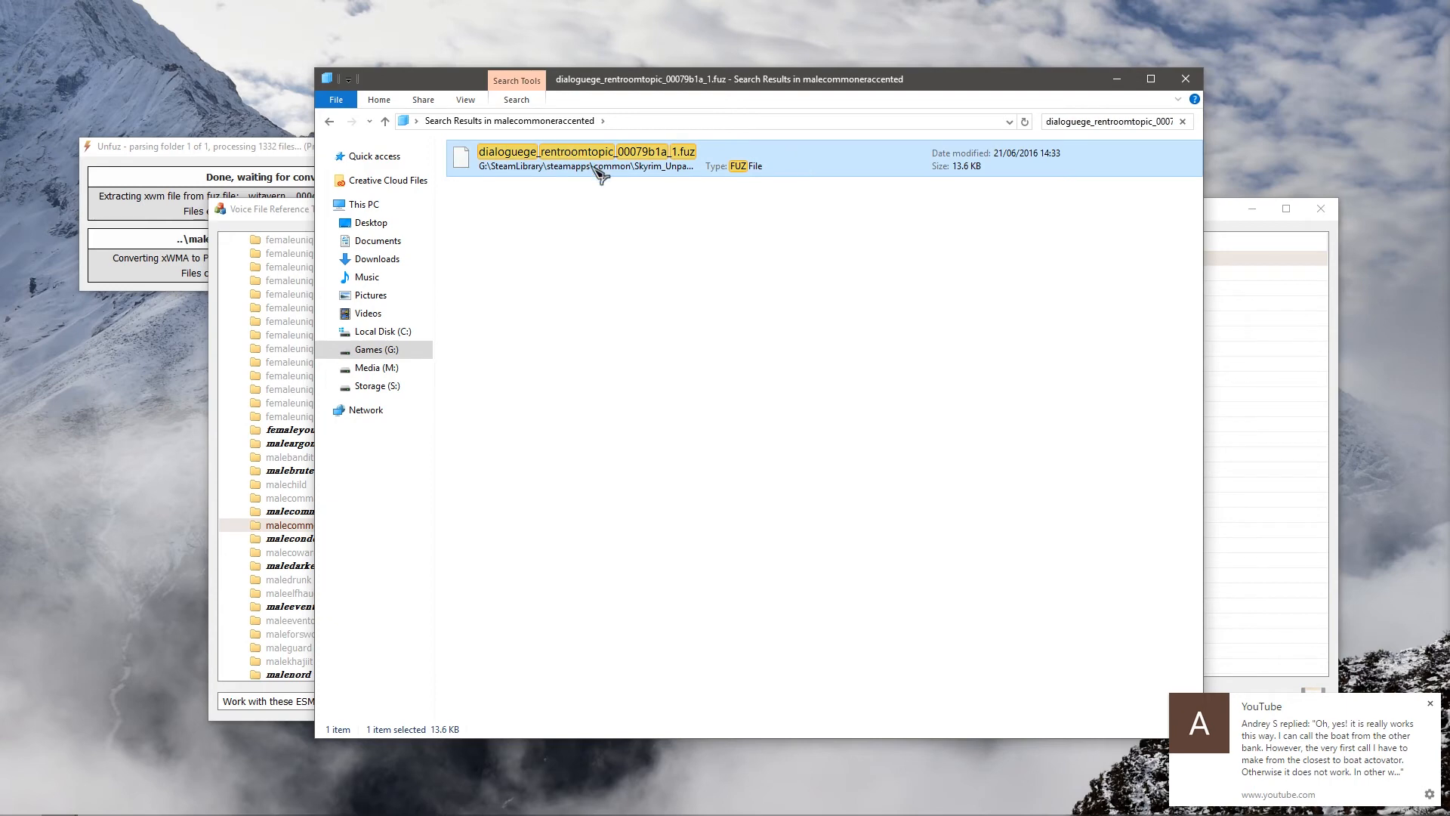
pyautogui.click(604, 205)
pyautogui.click(250, 151)
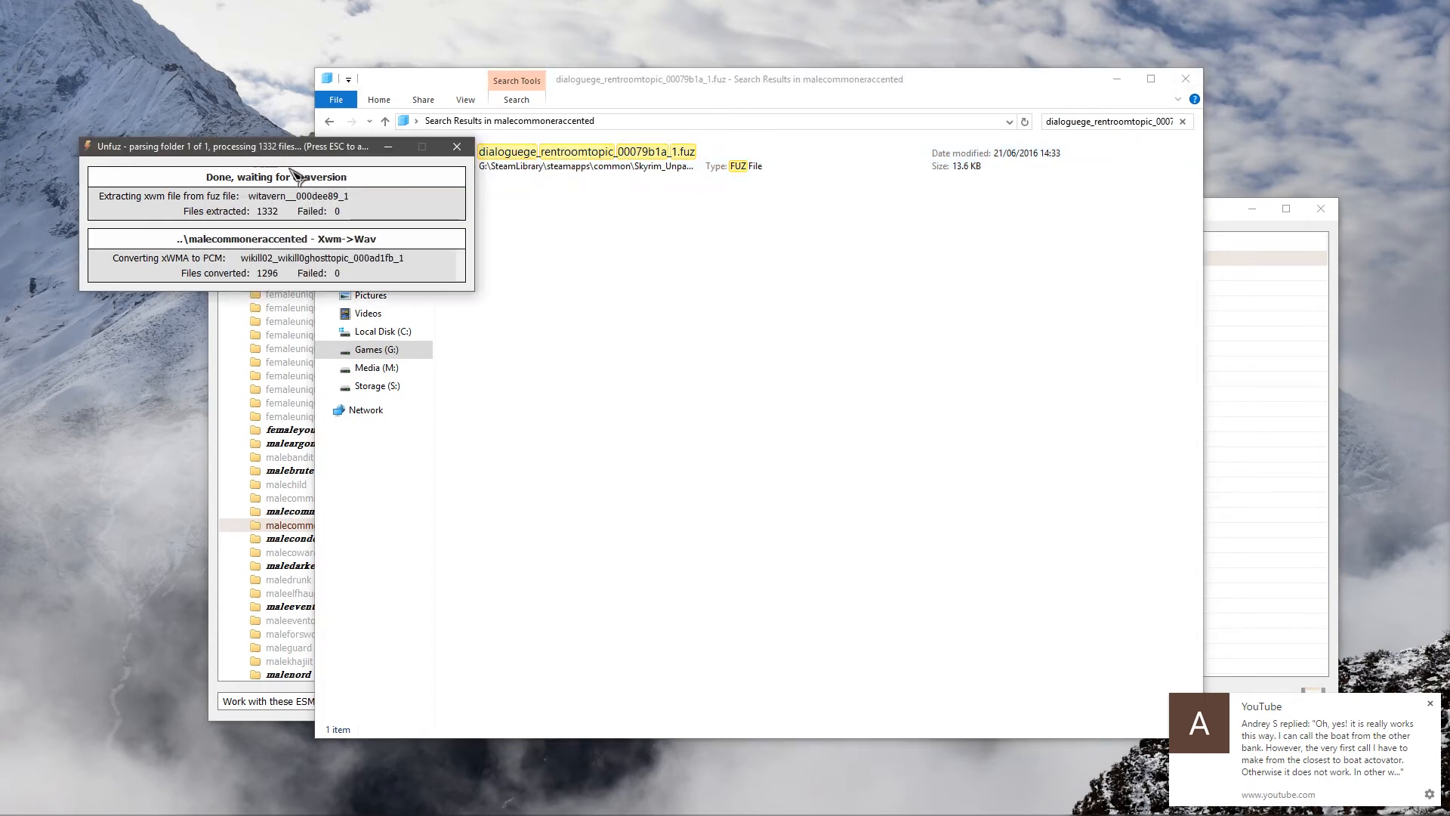
# Step: Remove the .fuz extension from the search term, leaving dialoguege_rentroomtopic_00079b1a_1
pyautogui.click(1156, 121)
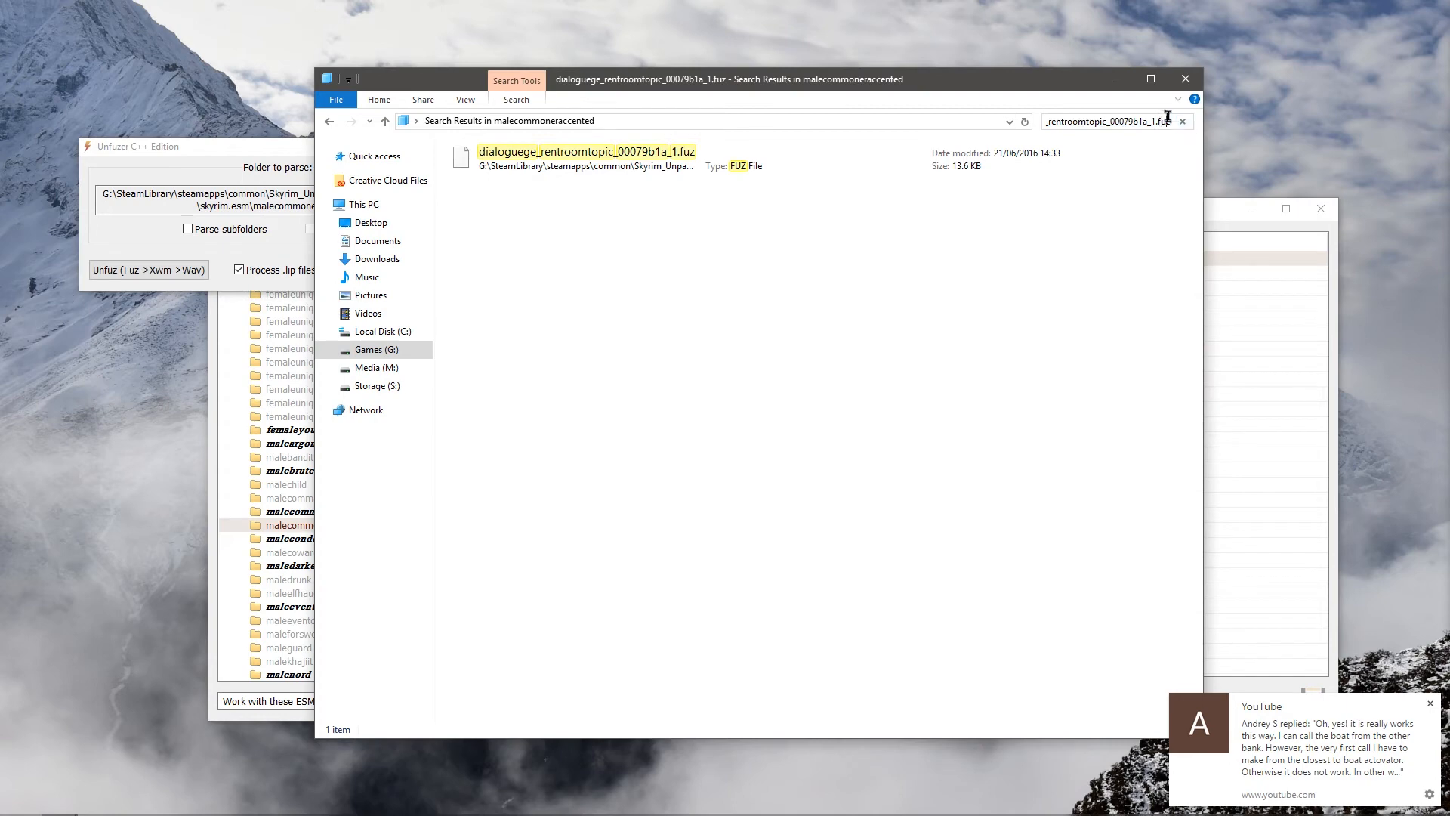
pyautogui.press('BackSpace')
pyautogui.press('BackSpace')
pyautogui.press('BackSpace')
pyautogui.press('BackSpace')
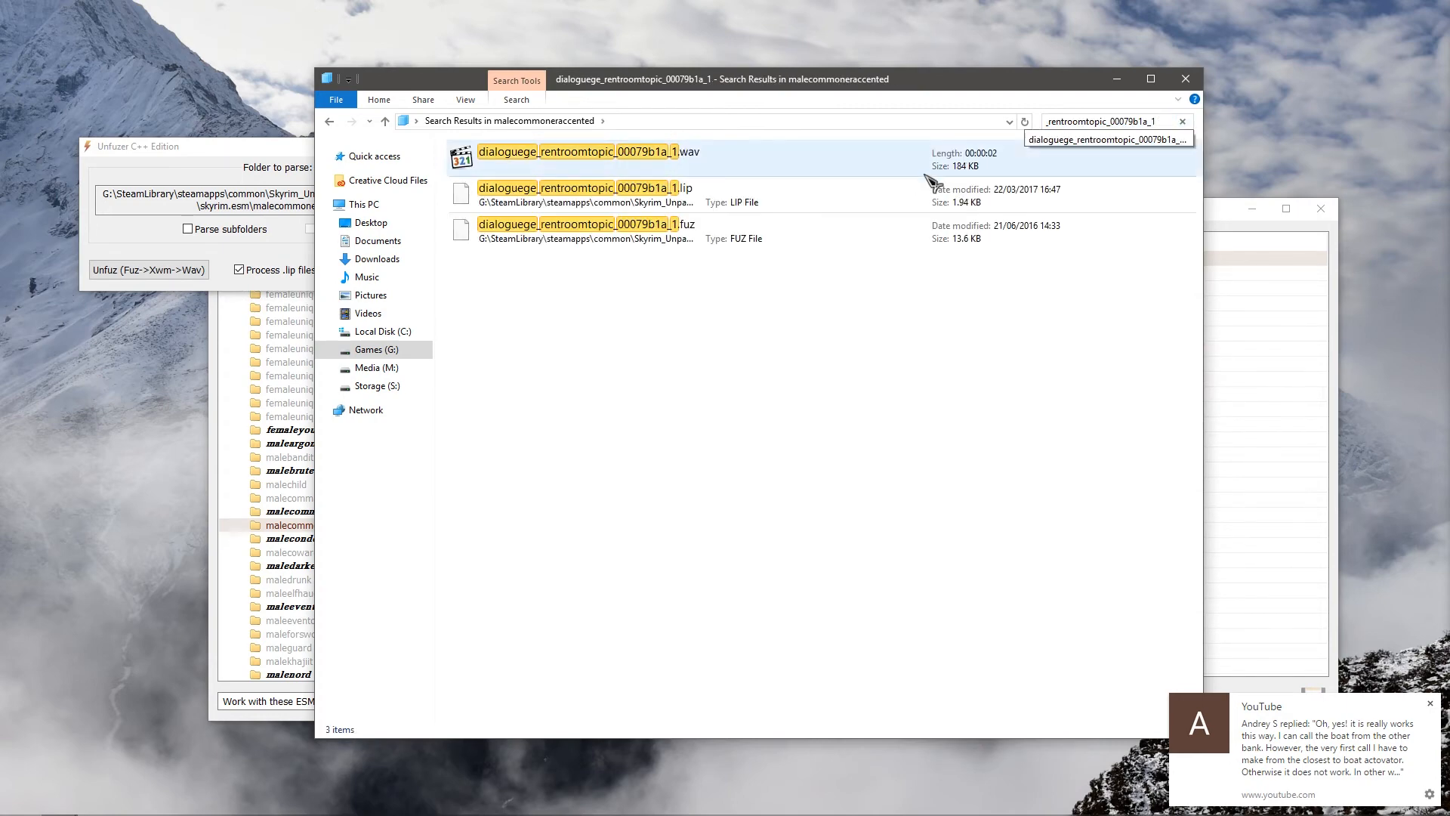
# Step: Copy dialoguege_rentroomtopic_00079b1a_1.wav to the desktop and move the search results window aside
pyautogui.click(642, 152)
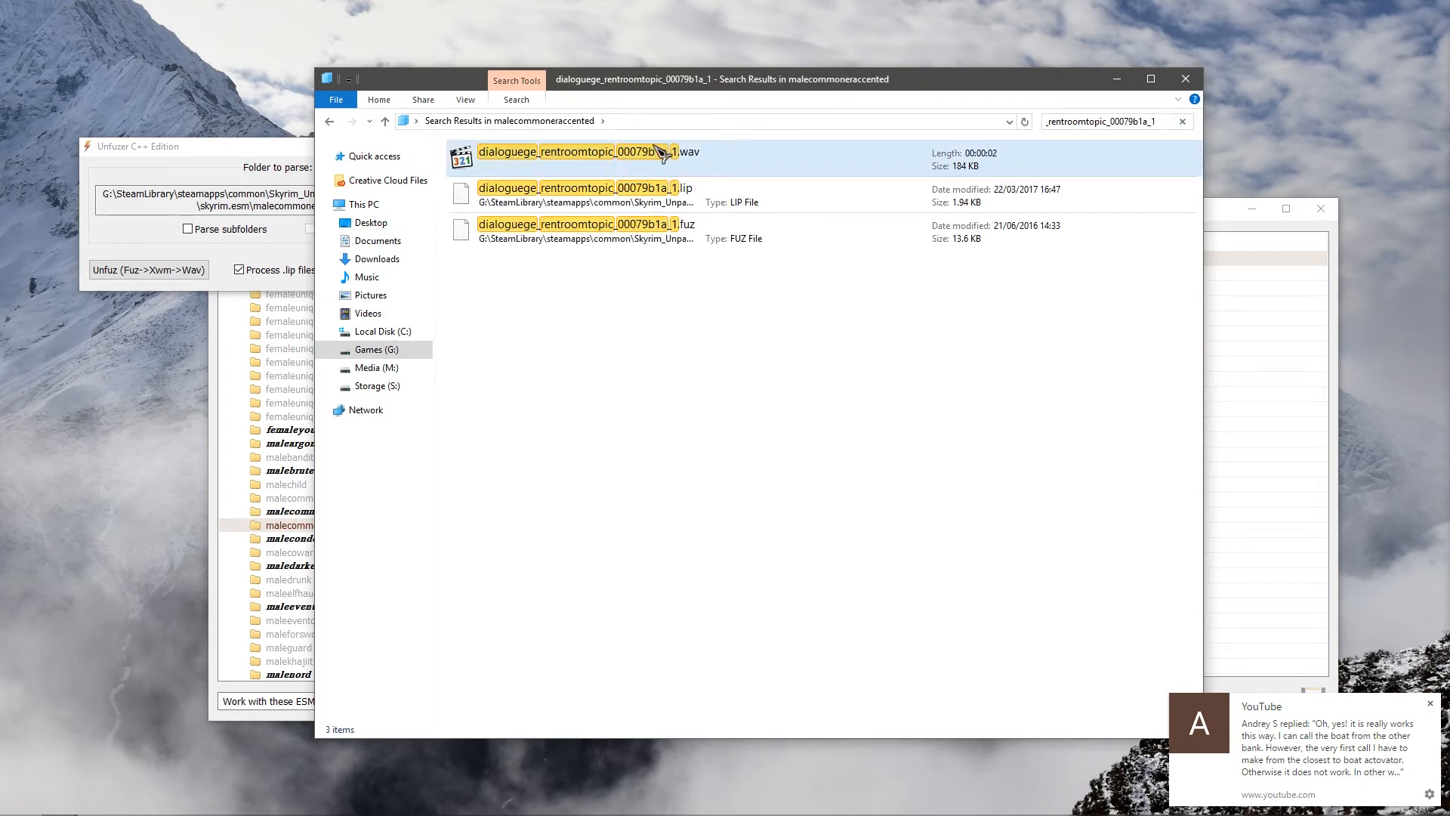
pyautogui.rightClick(563, 151)
pyautogui.click(627, 446)
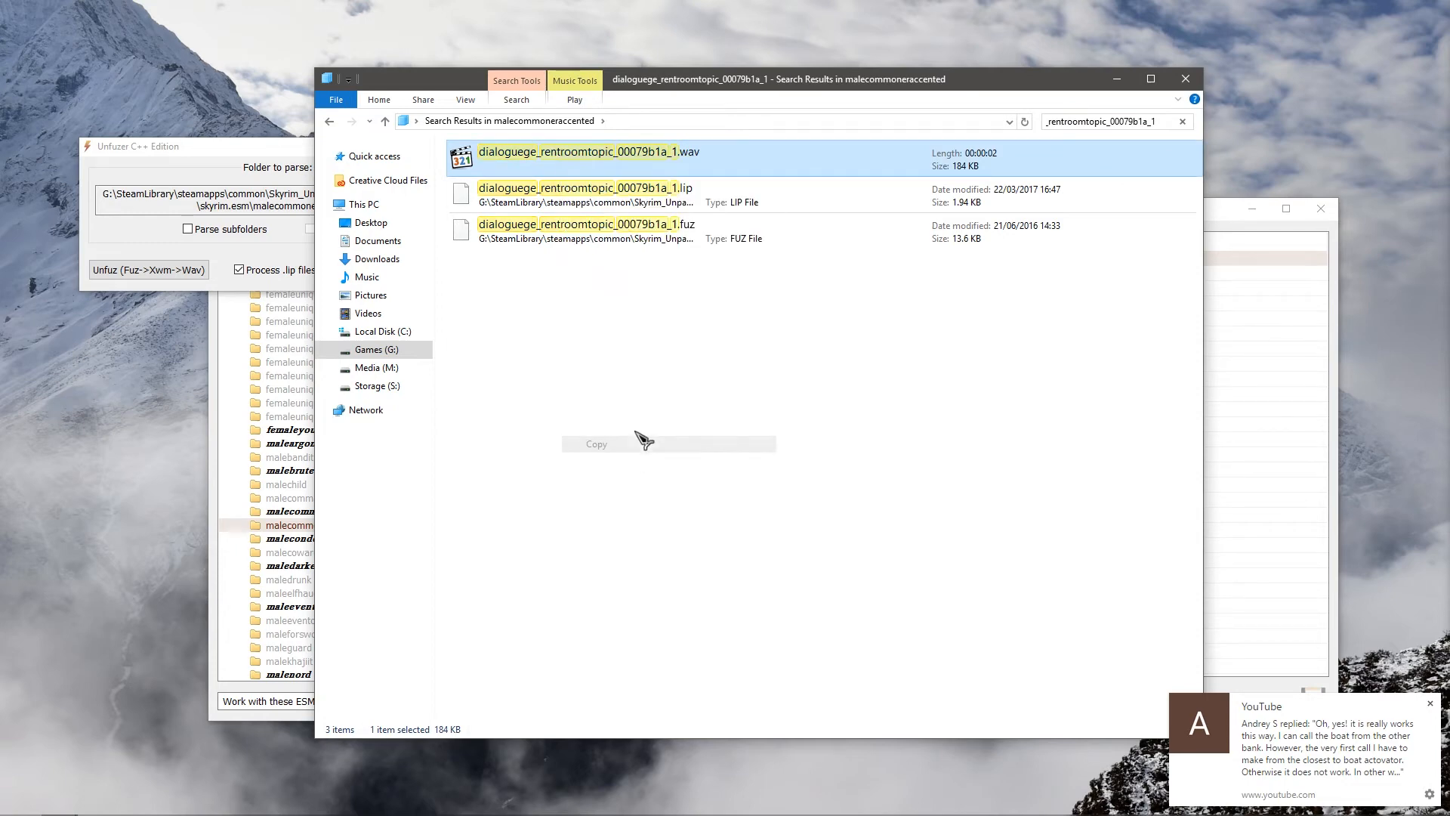
pyautogui.click(115, 361)
pyautogui.rightClick(119, 365)
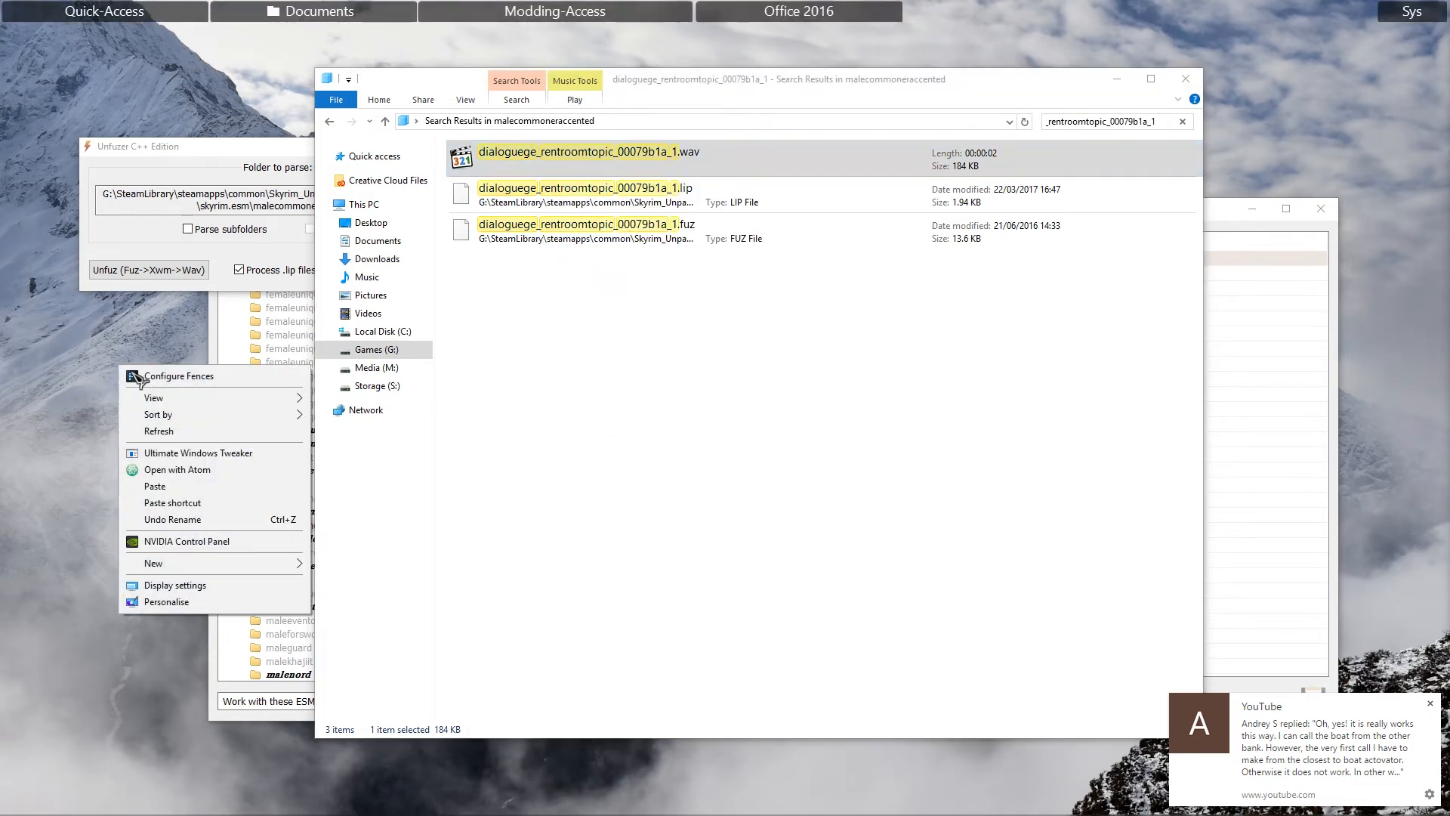
pyautogui.click(171, 487)
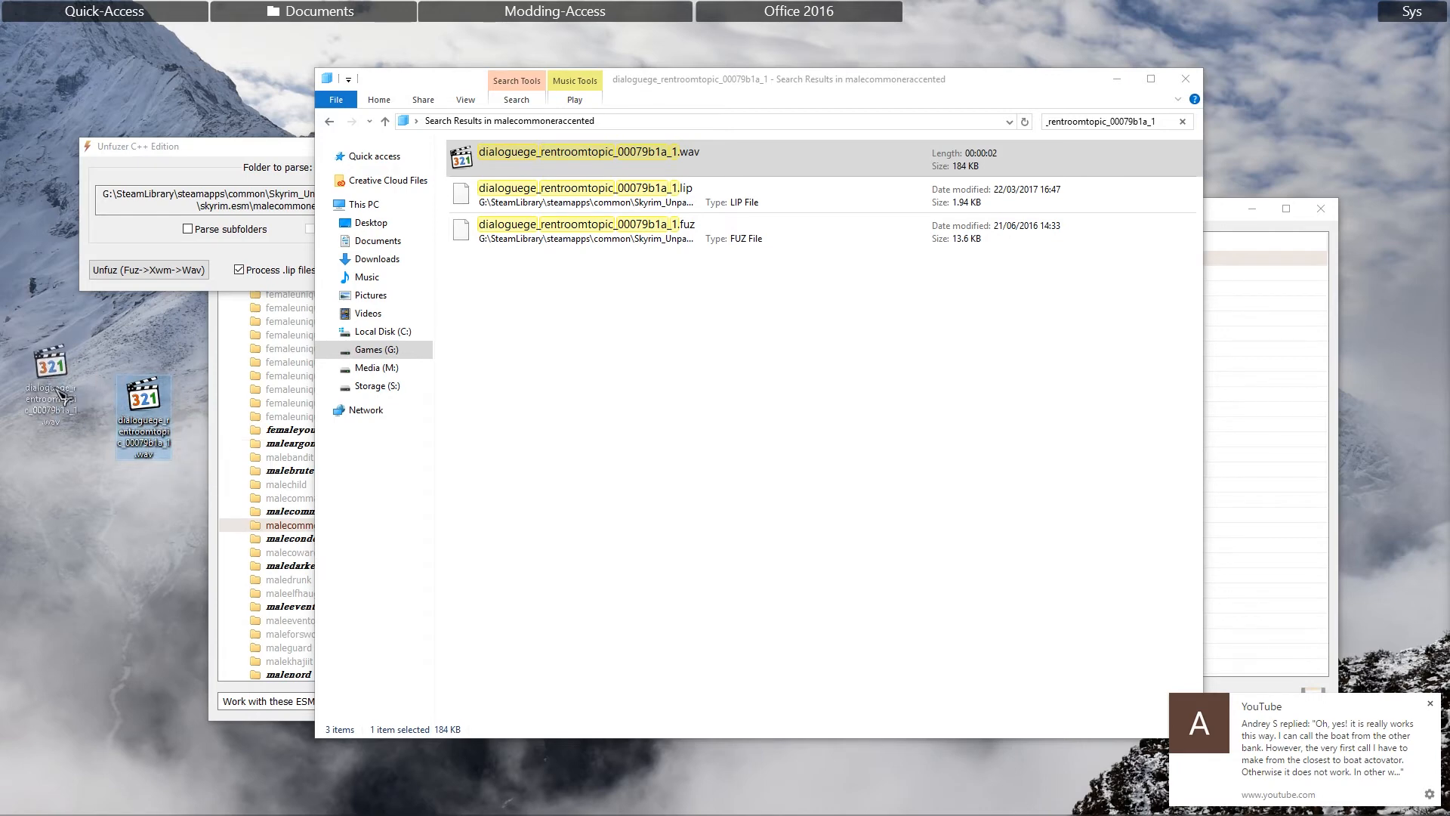
pyautogui.click(483, 364)
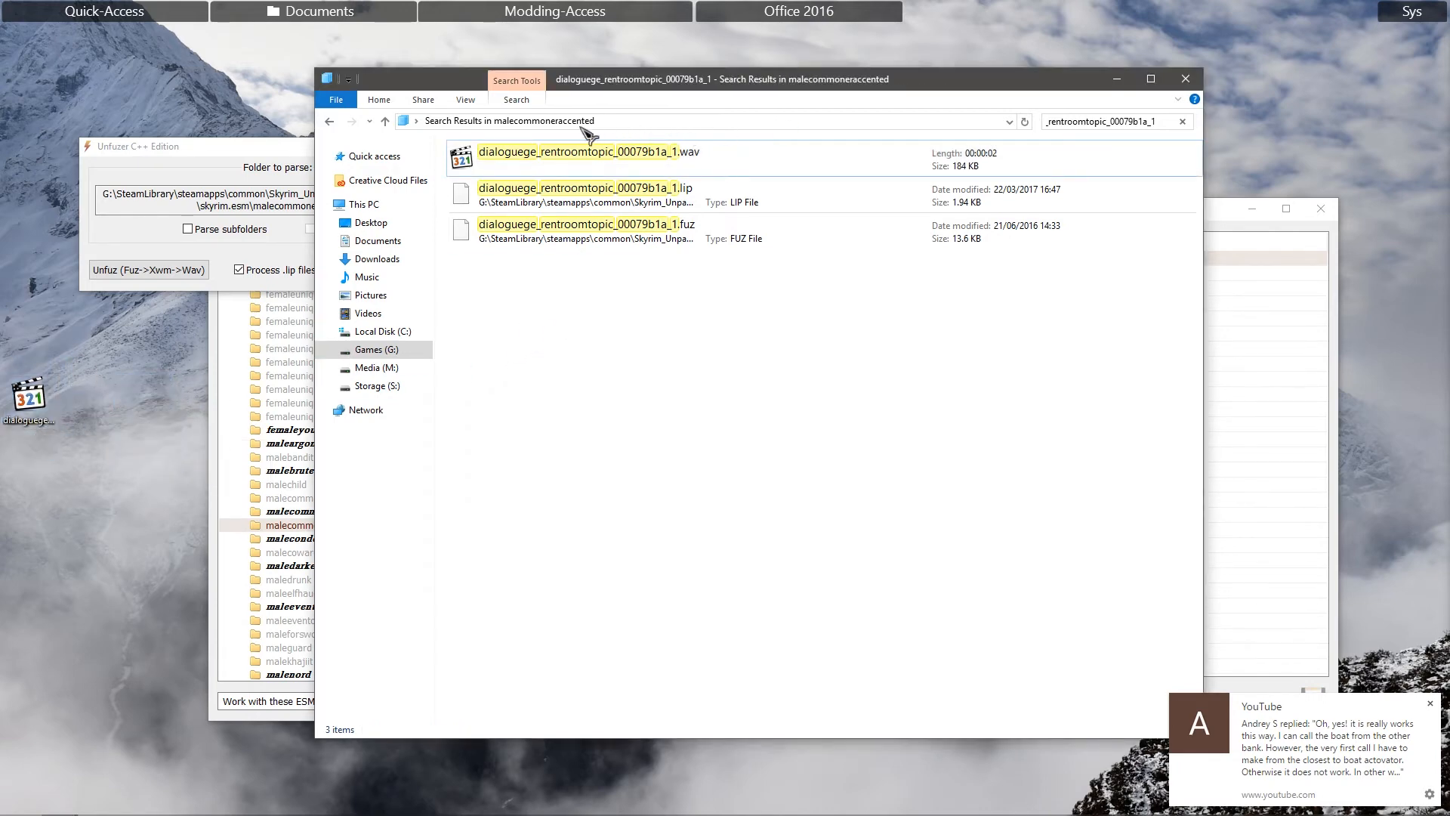
pyautogui.moveTo(768, 89); pyautogui.dragTo(835, 106)
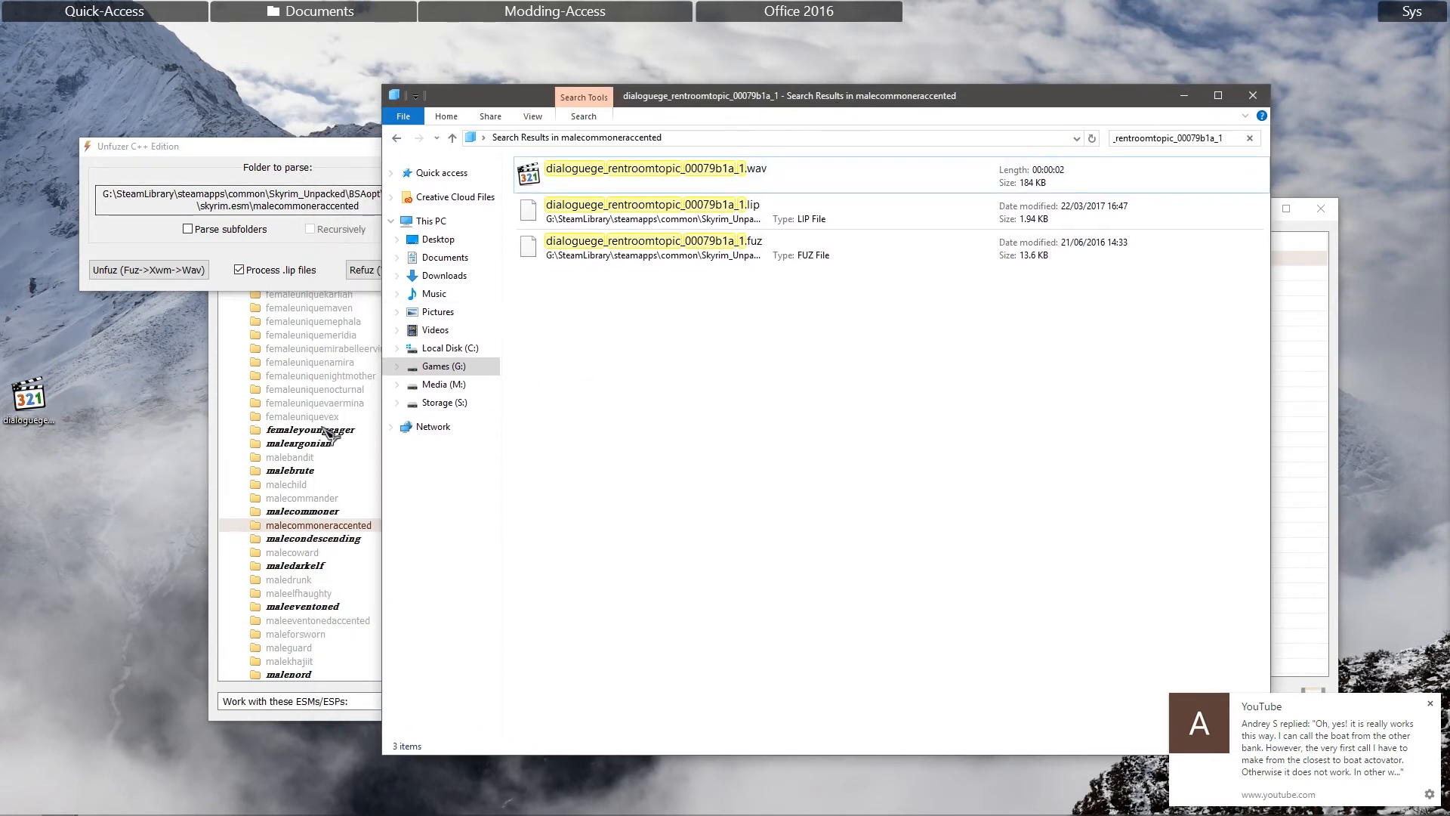
# Step: Filter the malecommoneraccented dialogue by "mara" in Voice File Reference Tool and copy the file name of the "No gold, no bed" line
pyautogui.click(1314, 370)
pyautogui.moveTo(818, 701); pyautogui.dragTo(713, 690)
pyautogui.write('mara')
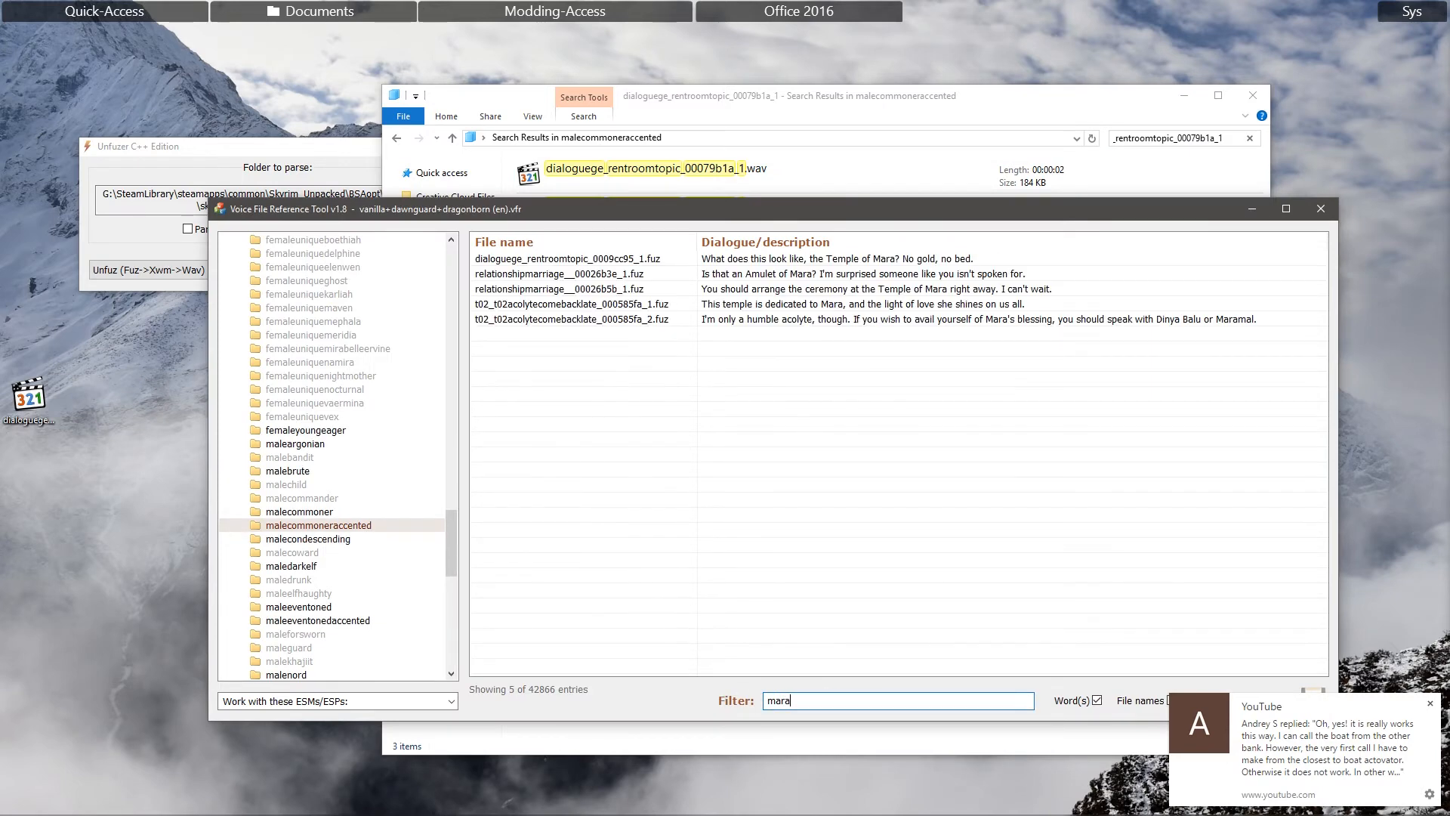
pyautogui.click(740, 275)
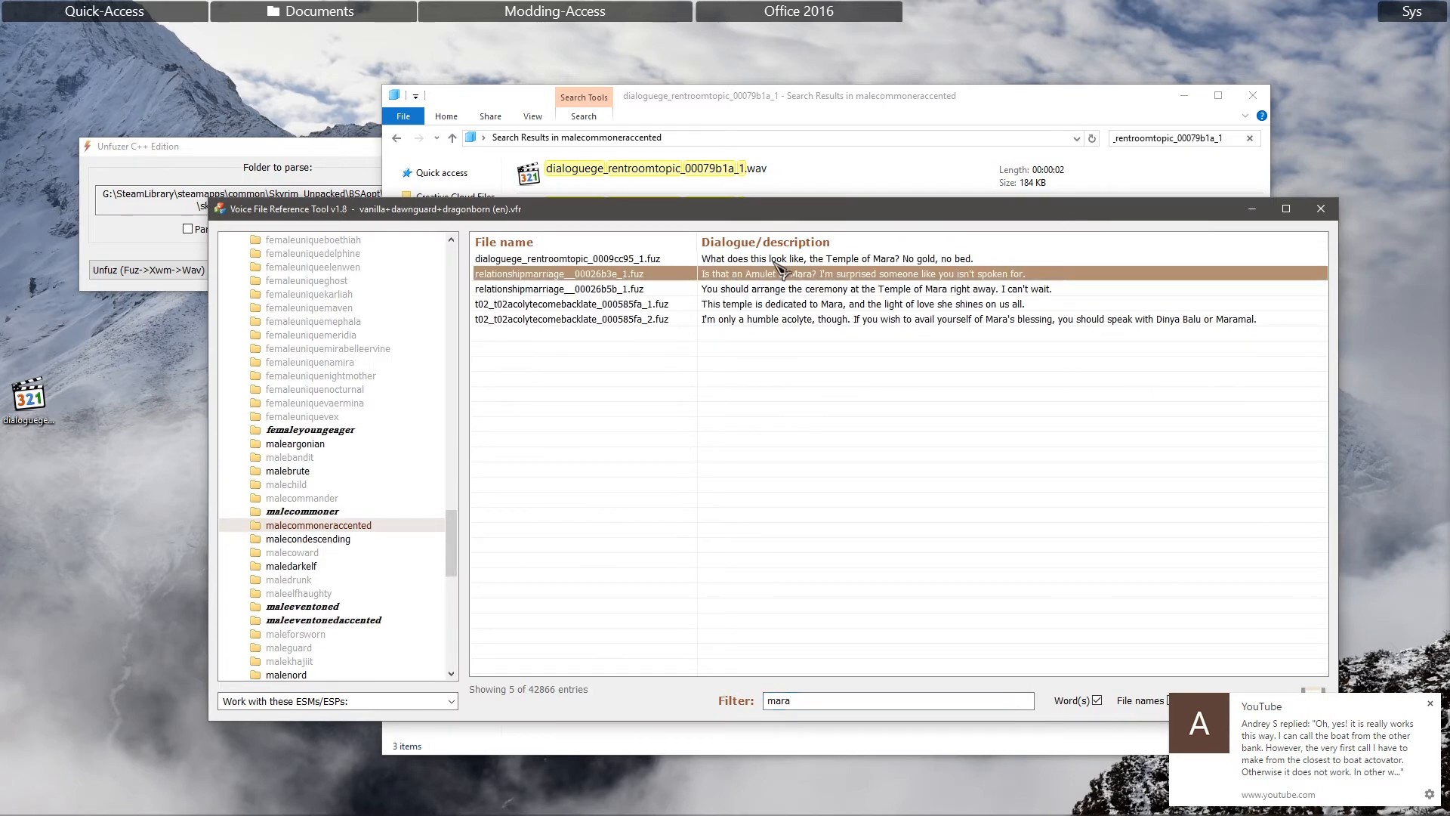
pyautogui.click(744, 293)
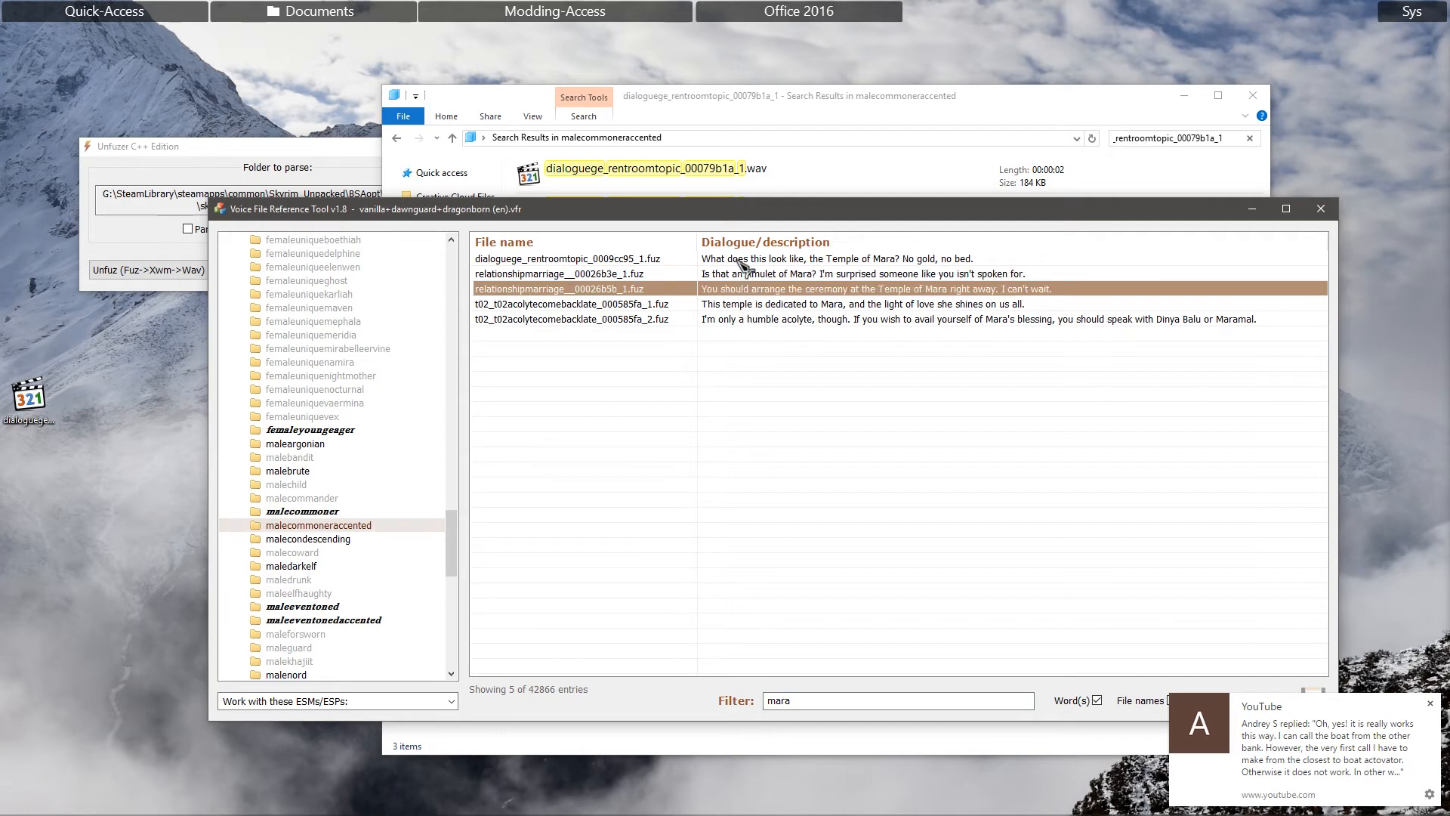
pyautogui.click(769, 261)
pyautogui.rightClick(604, 261)
pyautogui.click(639, 272)
# Step: Search the malecommoneraccented folder for dialoguege_rentroomtopic_0009cc95_1 and copy its .wav file to the desktop
pyautogui.click(1130, 138)
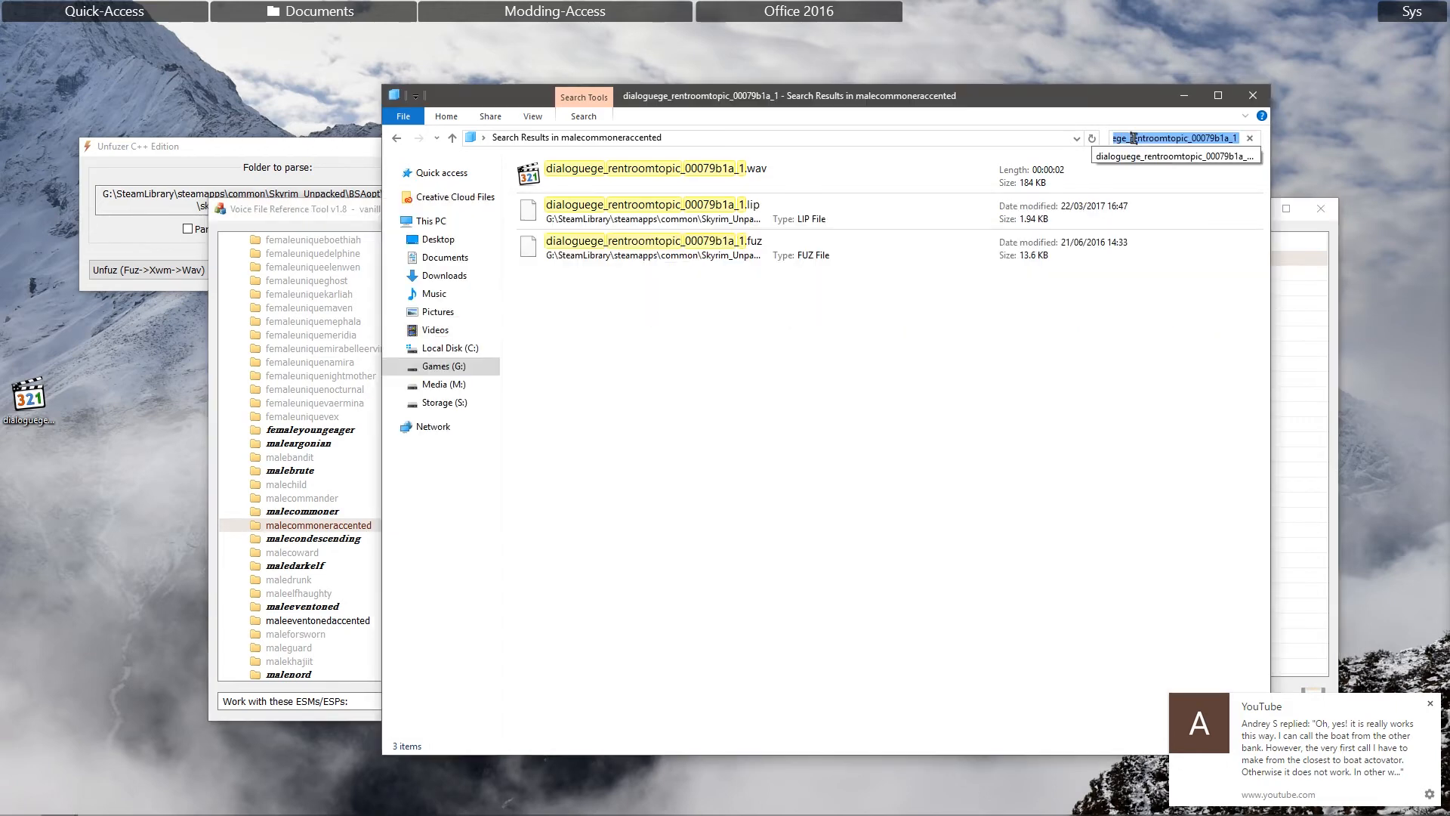
pyautogui.hotkey('ctrl', 'v')
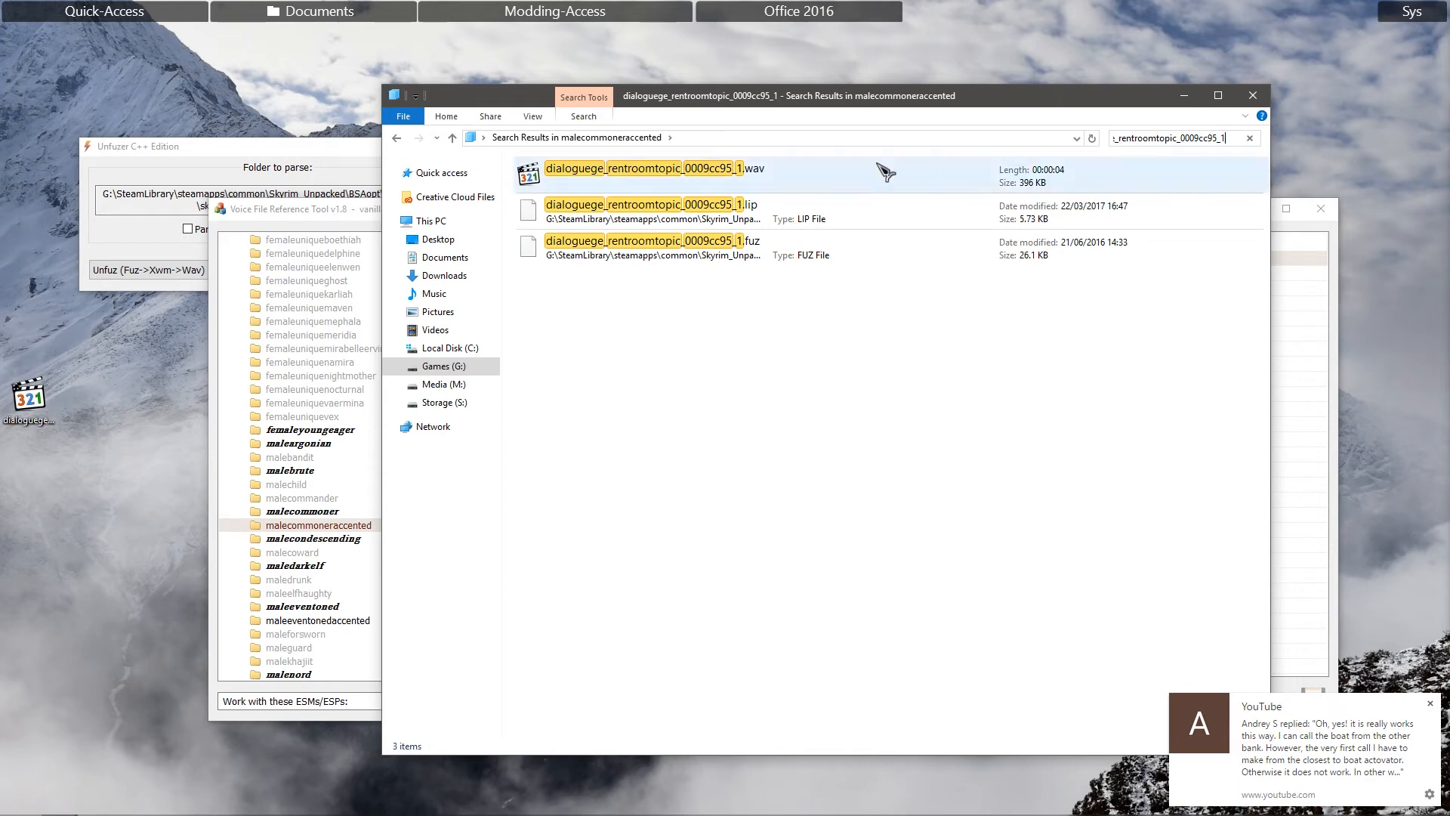
pyautogui.click(690, 179)
pyautogui.rightClick(677, 177)
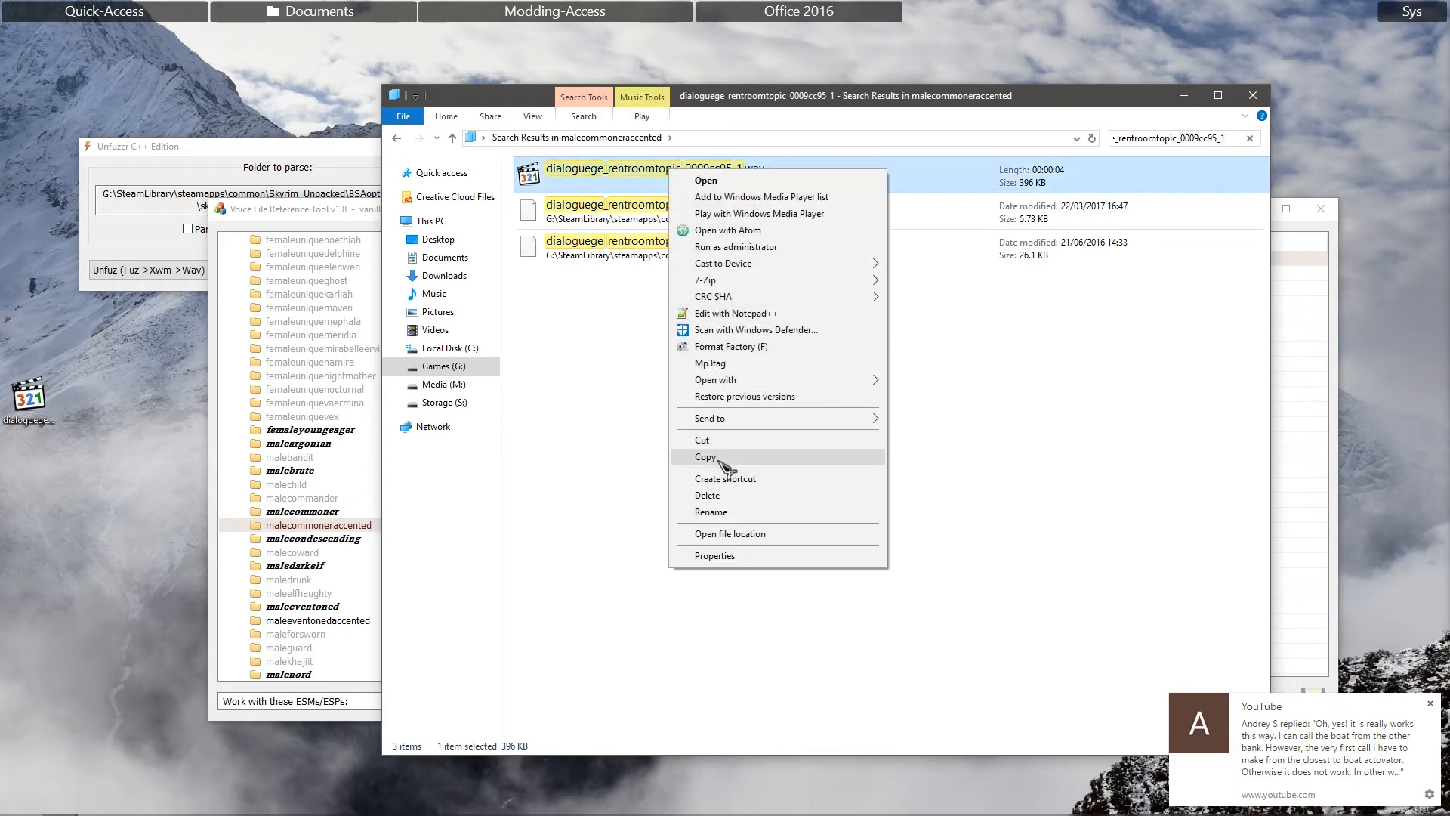
pyautogui.click(790, 460)
pyautogui.click(155, 415)
pyautogui.rightClick(155, 415)
pyautogui.click(203, 528)
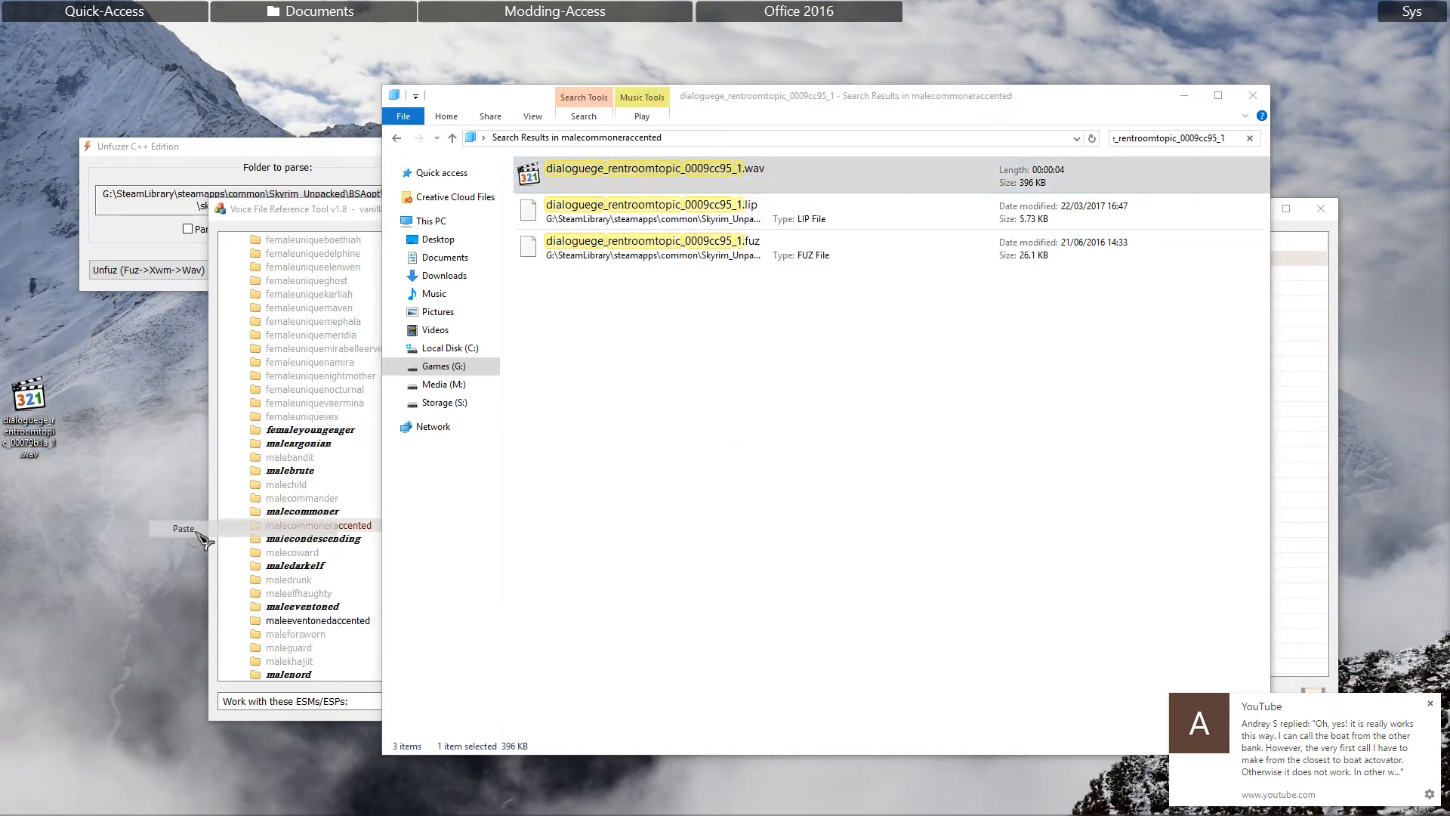
# Step: Dismiss the YouTube desktop notification and check the hidden system tray icons
pyautogui.click(1431, 703)
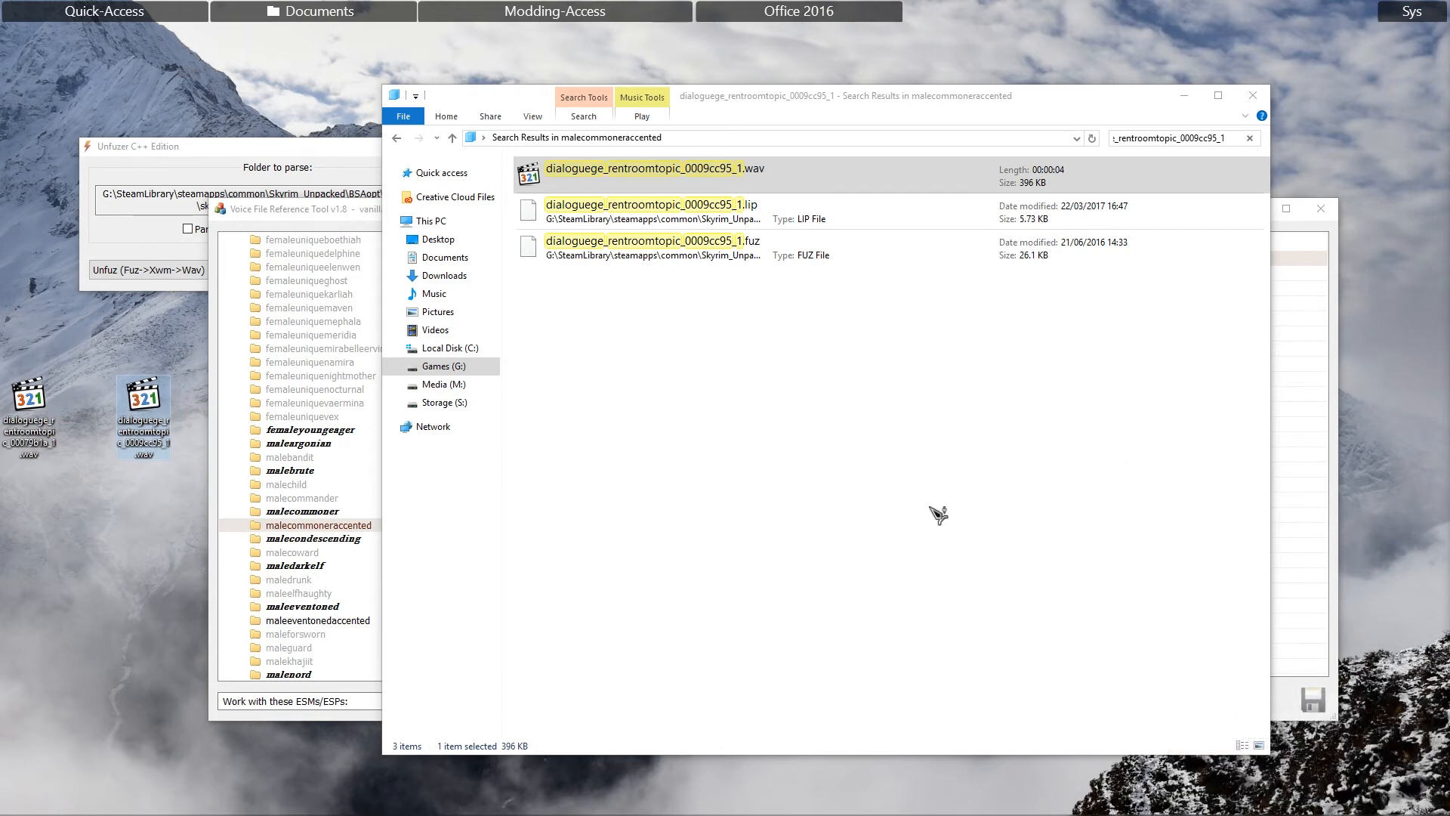
pyautogui.click(1365, 800)
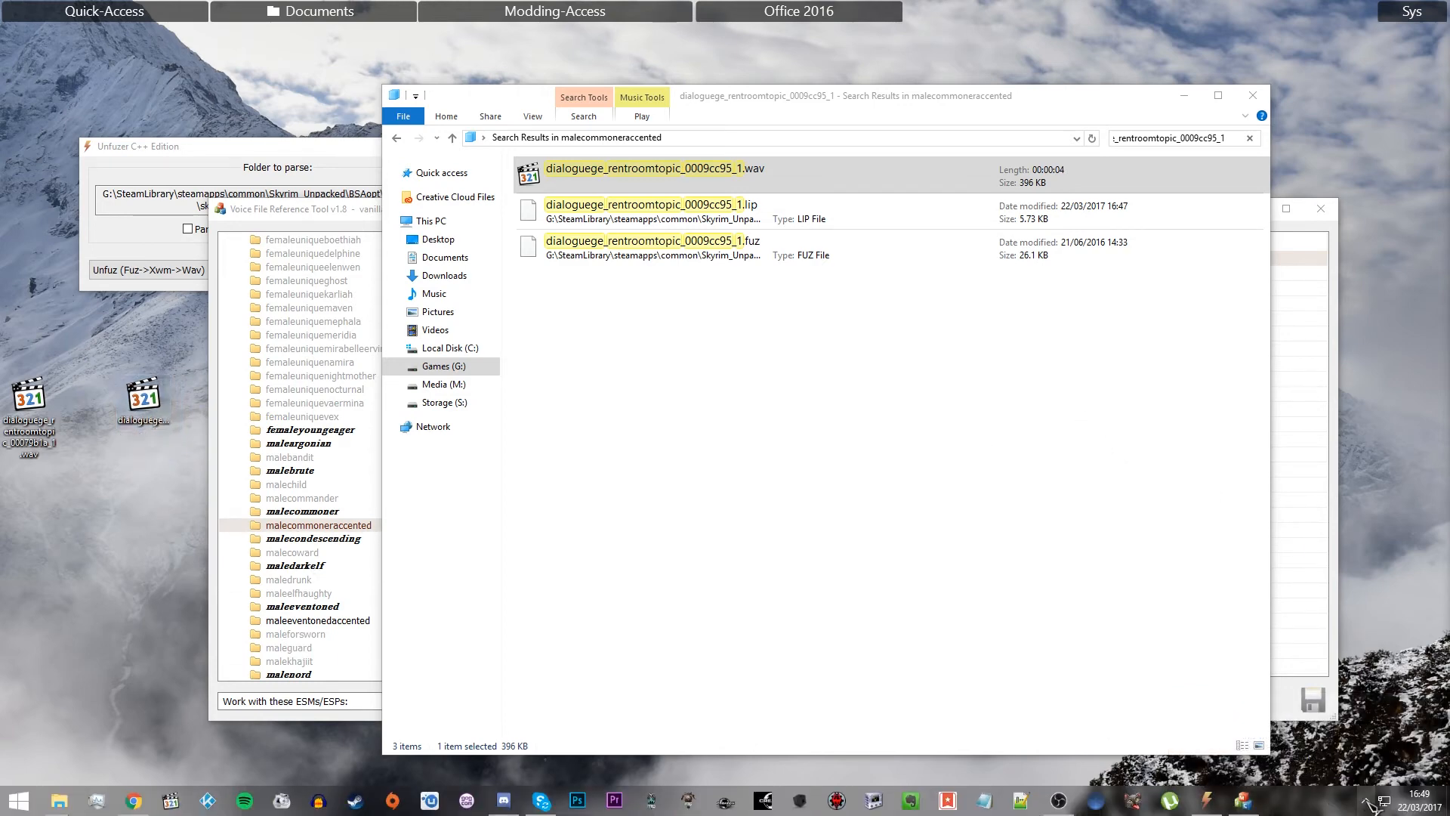
pyautogui.rightClick(1395, 775)
pyautogui.click(1390, 766)
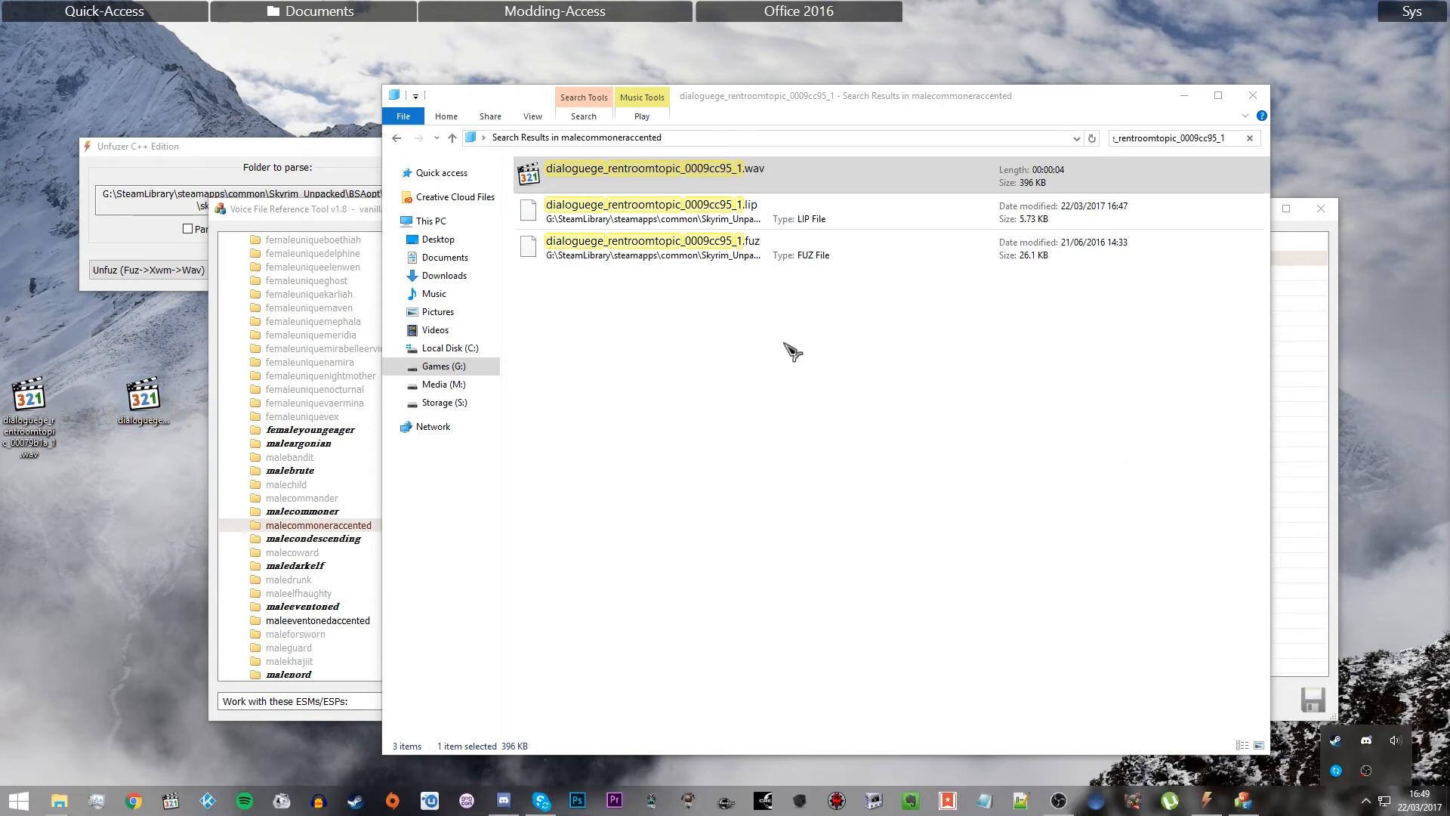
pyautogui.click(568, 315)
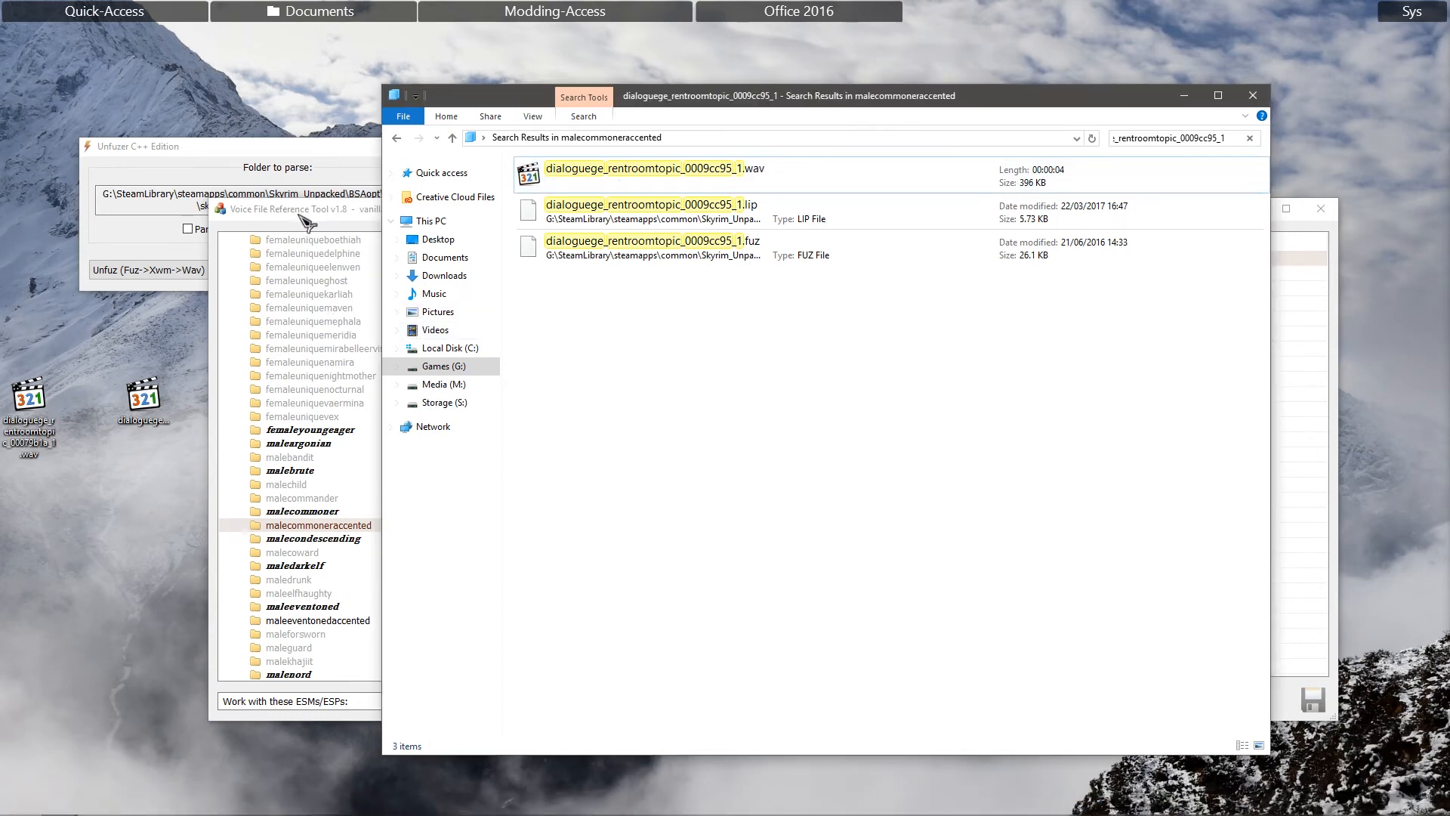
# Step: Filter the dialogue by "you just" in Voice File Reference Tool and copy the file name of the "You just rented a room from me" line
pyautogui.click(302, 216)
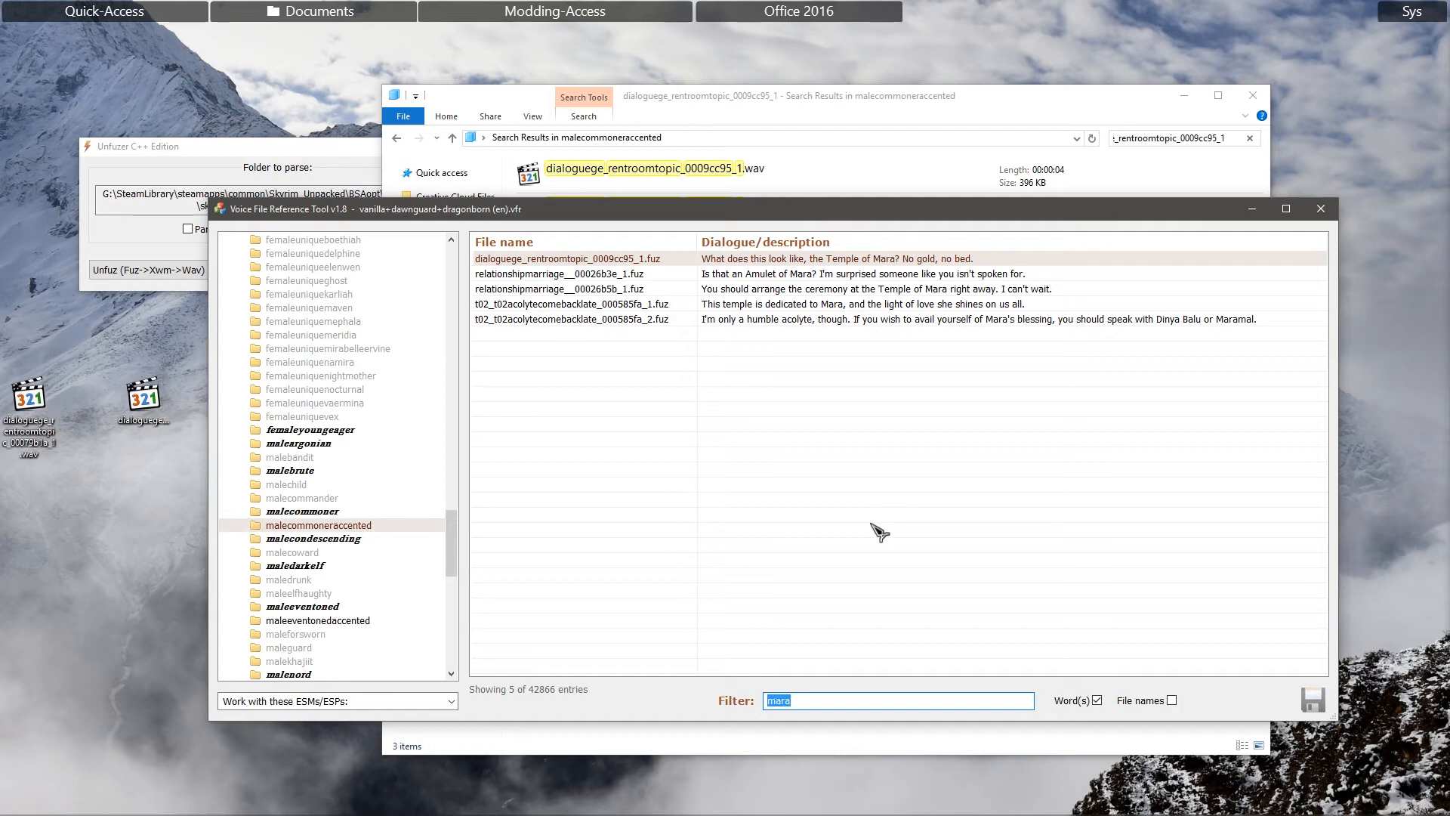
pyautogui.write('you just')
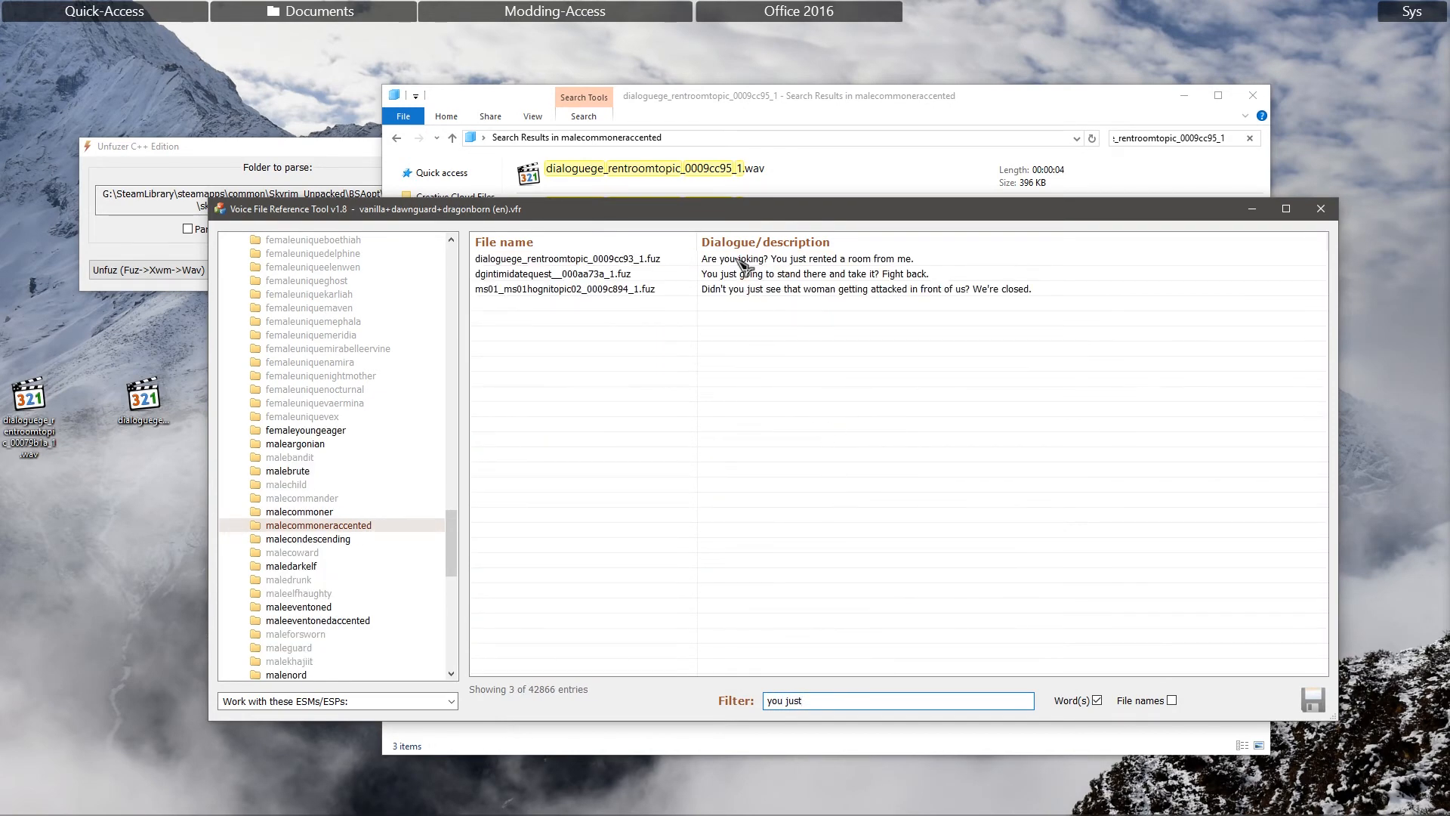
pyautogui.click(739, 261)
pyautogui.rightClick(624, 264)
pyautogui.click(639, 270)
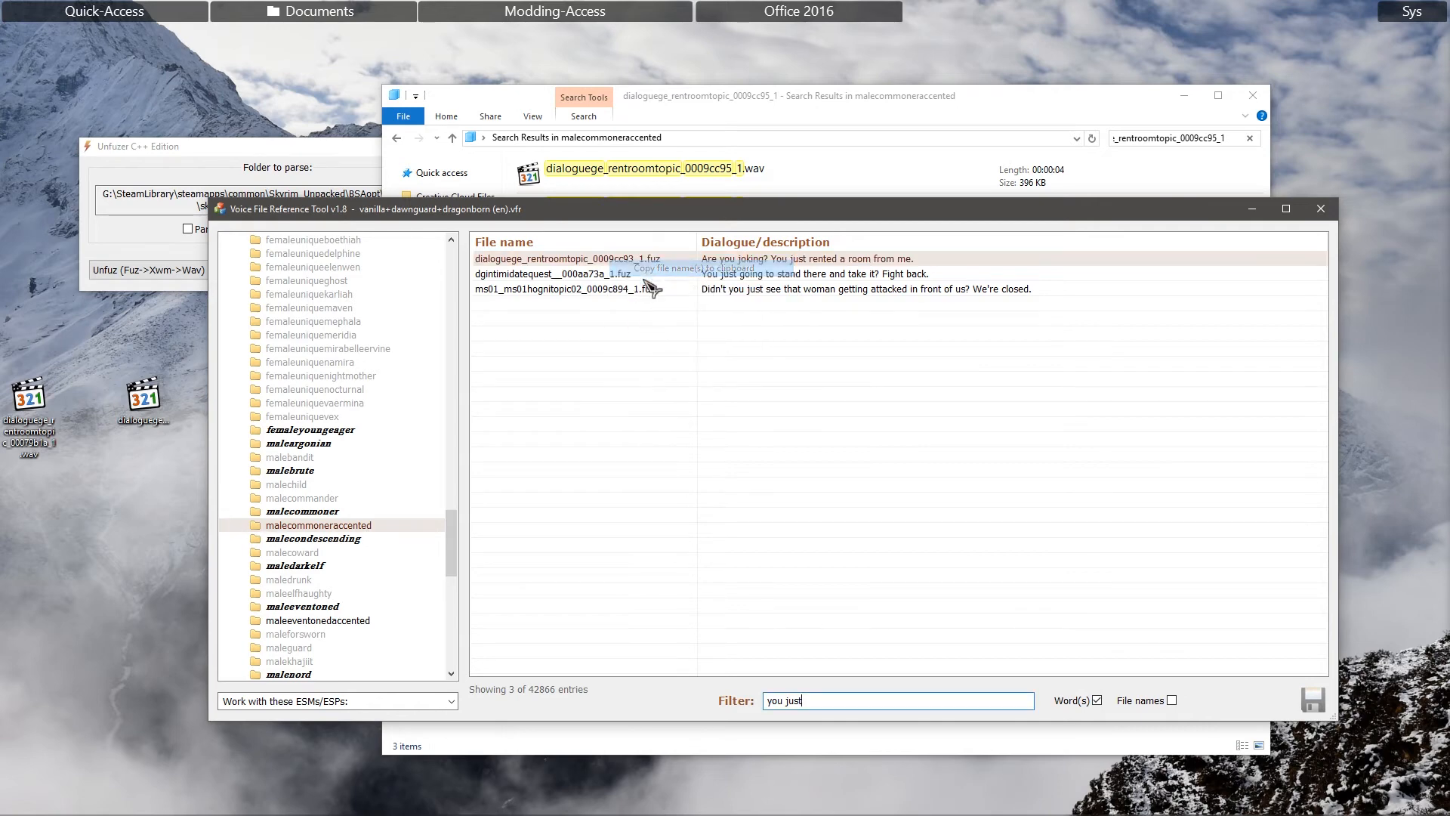
# Step: Search the malecommoneraccented folder for dialoguege_rentroomtopic_0009cc93_1 and copy its .wav file to the desktop below the first one
pyautogui.click(1103, 106)
pyautogui.click(1189, 139)
pyautogui.doubleClick(1189, 139)
pyautogui.hotkey('ctrl', 'v')
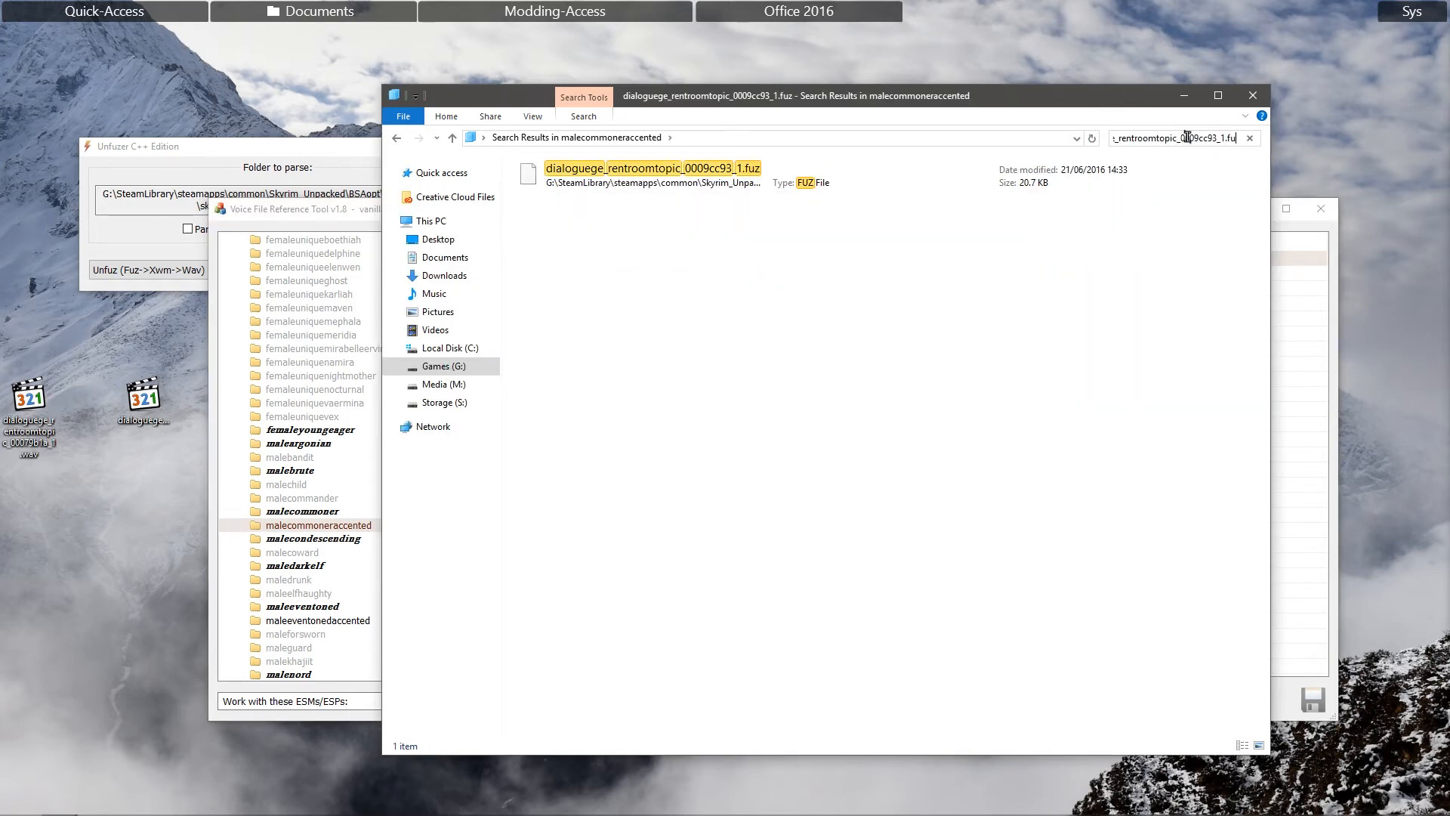
pyautogui.rightClick(628, 160)
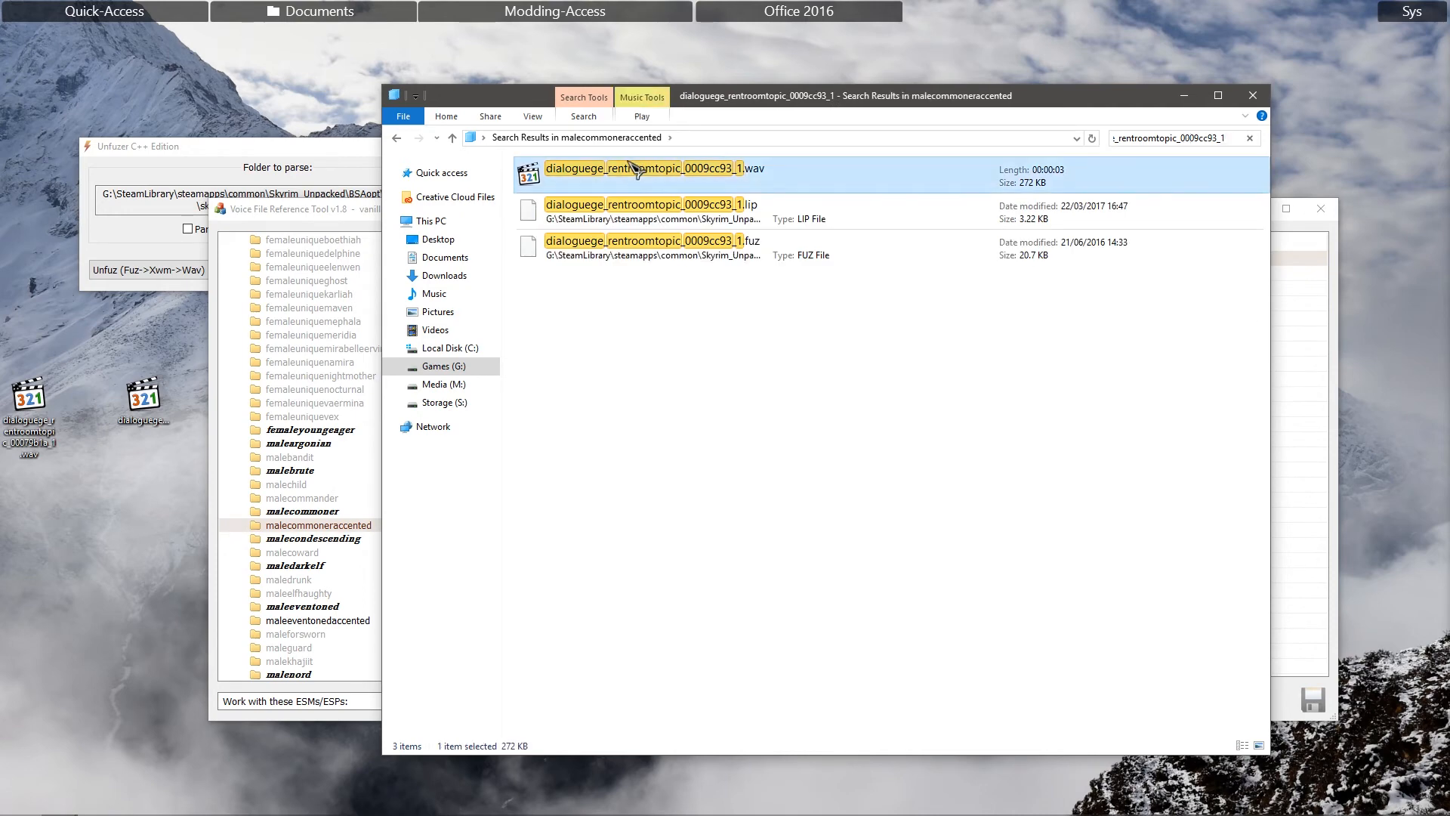
pyautogui.click(673, 450)
pyautogui.rightClick(140, 500)
pyautogui.click(181, 621)
pyautogui.moveTo(142, 492); pyautogui.dragTo(28, 491)
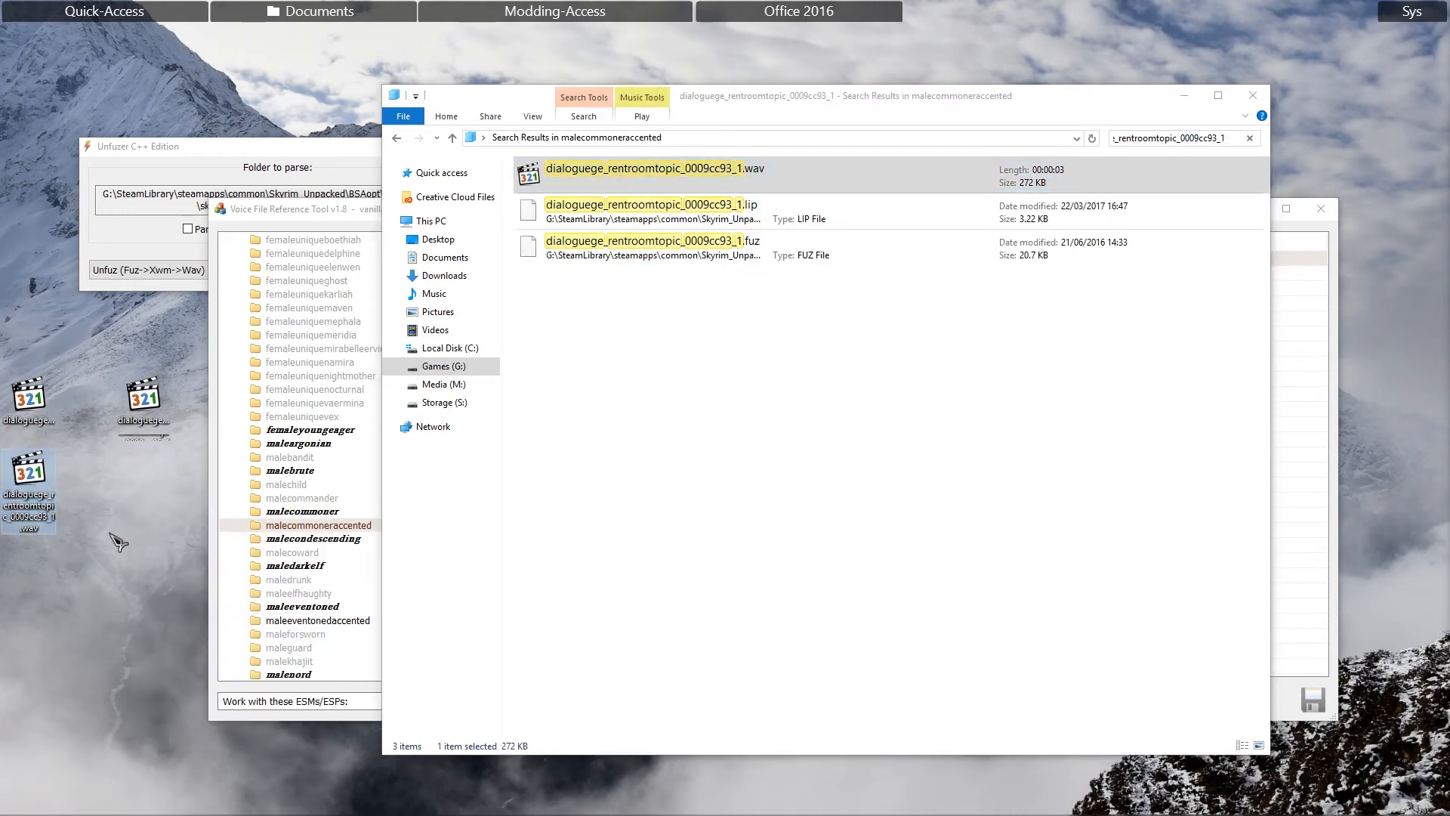
# Step: Clear the search results, Voice File Reference Tool and Unfuzer windows off the desktop and line up the three .wav files in one column
pyautogui.click(1250, 97)
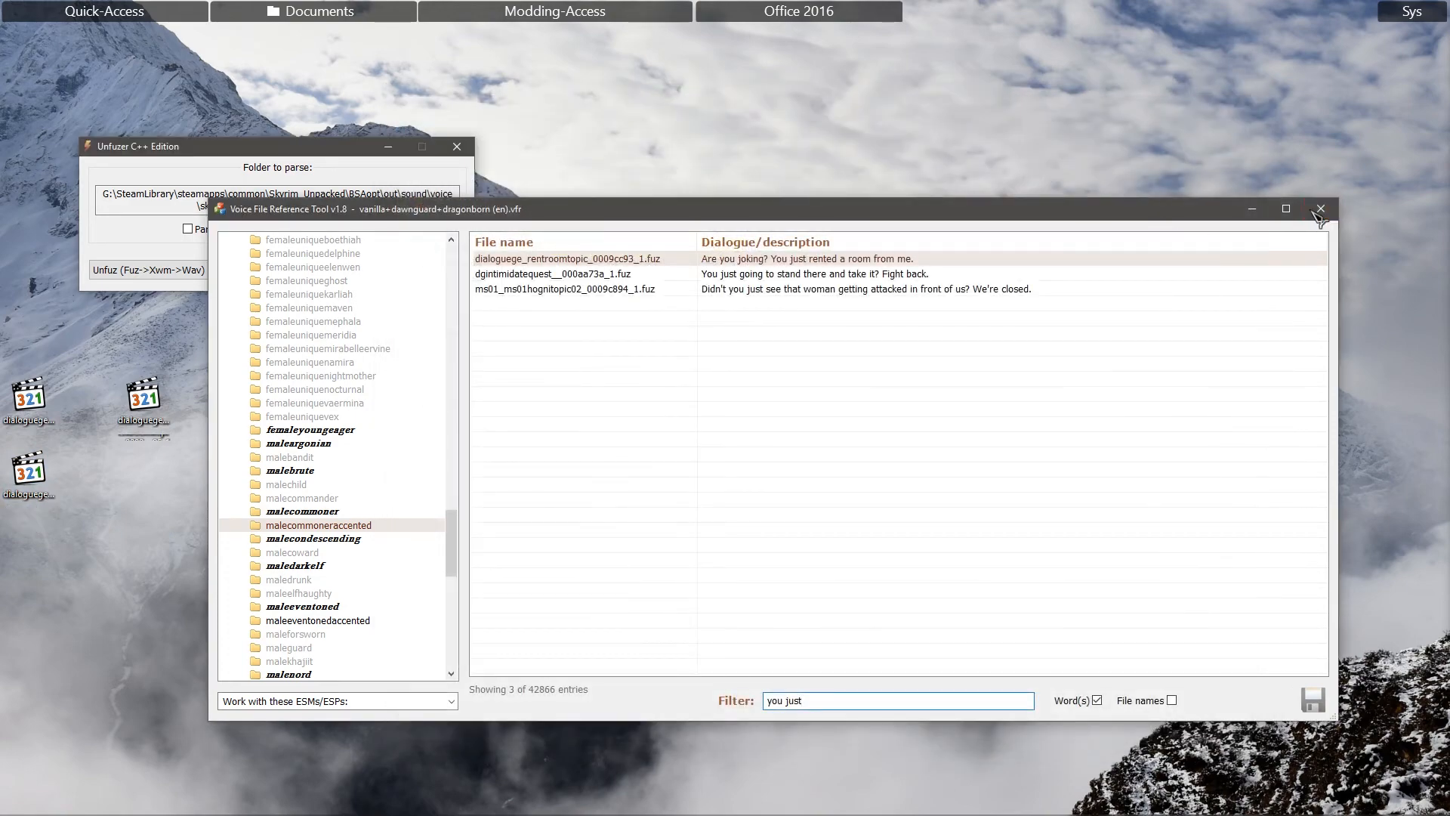
pyautogui.click(1251, 211)
pyautogui.moveTo(281, 151); pyautogui.dragTo(455, 161)
pyautogui.click(631, 156)
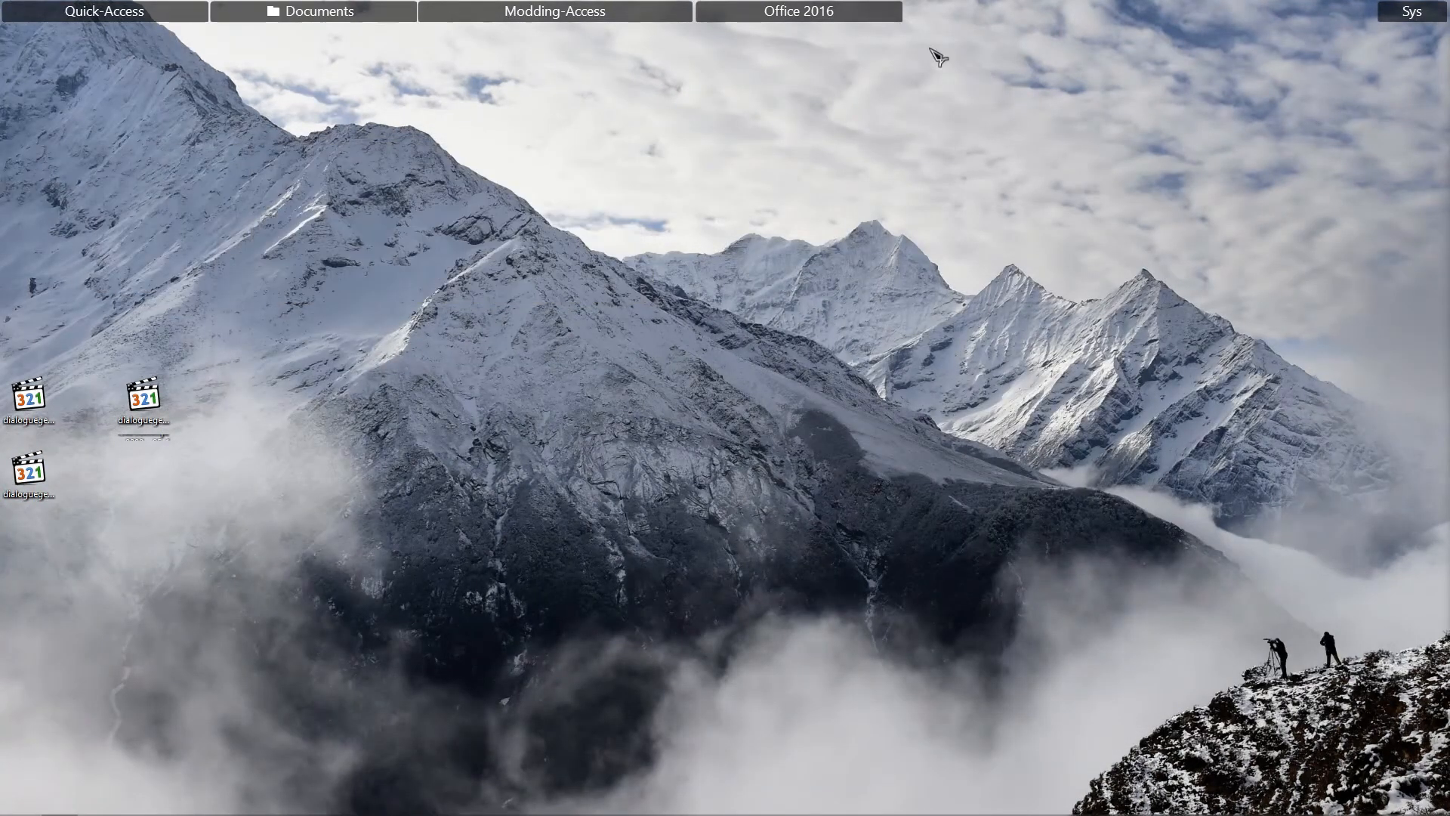
pyautogui.moveTo(146, 403); pyautogui.dragTo(30, 544)
# Step: Play dialoguege_rentroomtopic_00079b1a_1.wav from the desktop, then close the media player
pyautogui.click(52, 422)
pyautogui.doubleClick(50, 408)
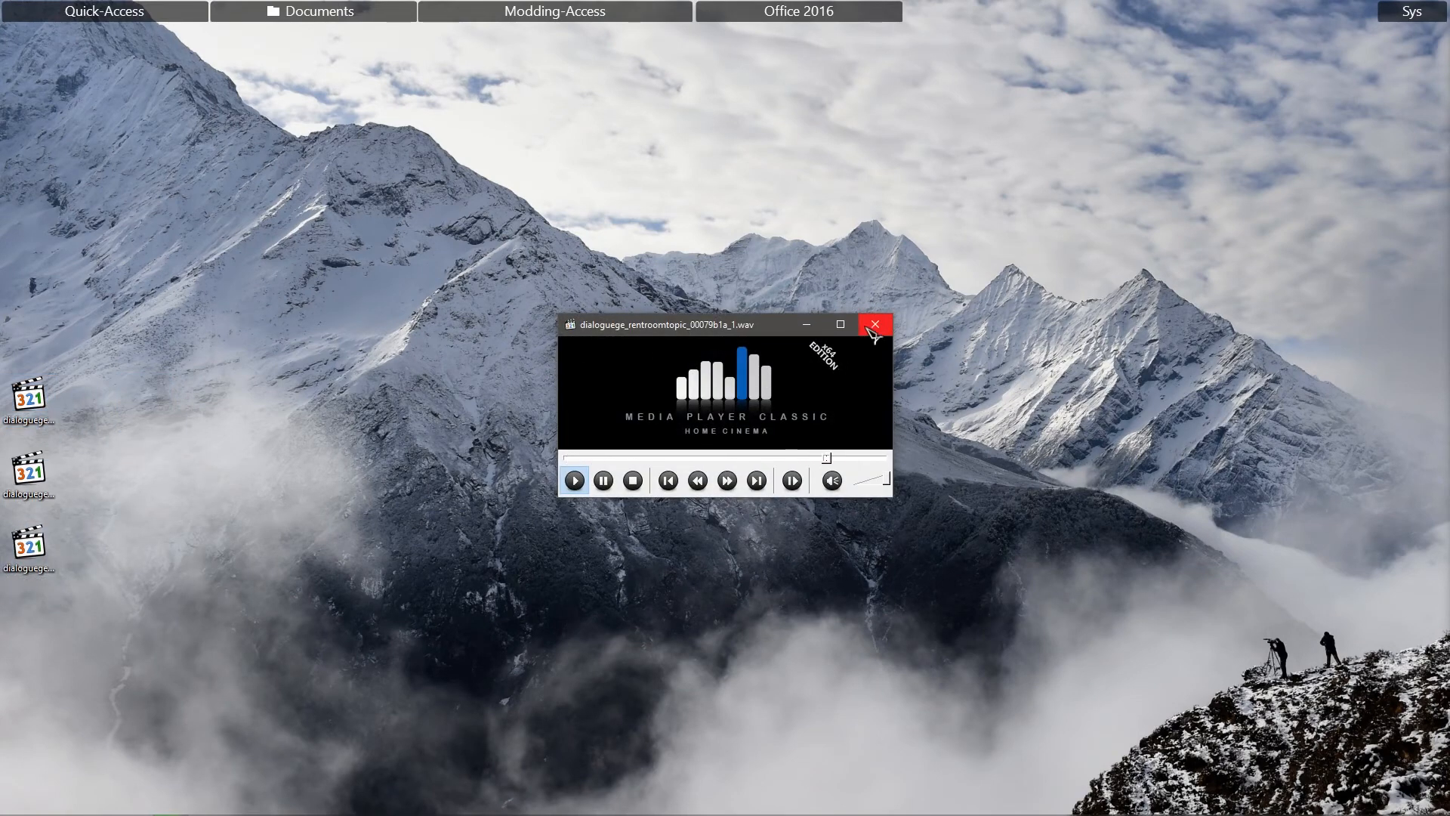
pyautogui.click(875, 324)
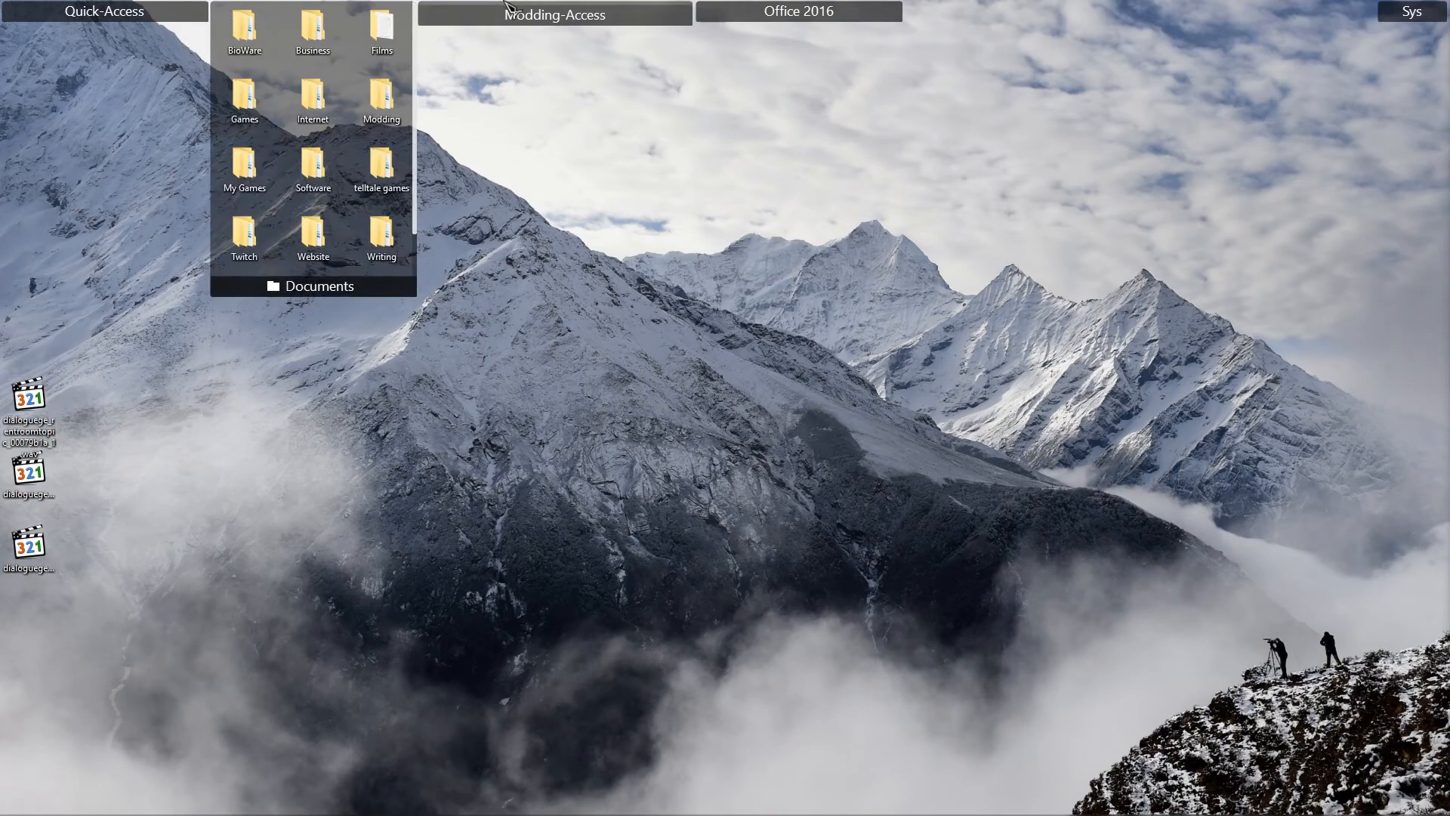
# Step: Open the MaleCommonerAccented folder inside Skyrim's Data\Sound\Voice\DF_Test_Inn.esp folder
pyautogui.moveTo(469, 13)
pyautogui.doubleClick(451, 97)
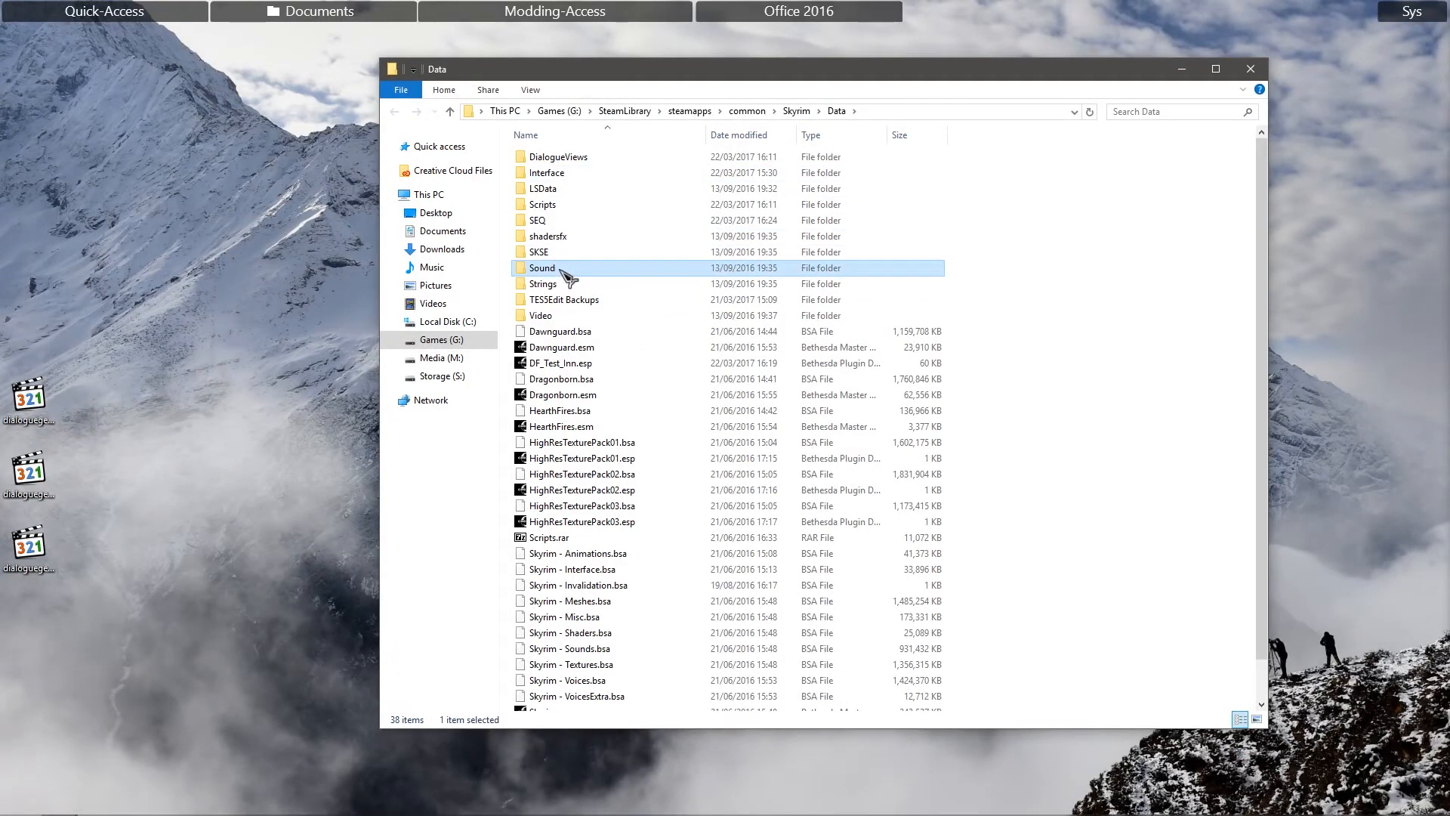
pyautogui.doubleClick(563, 268)
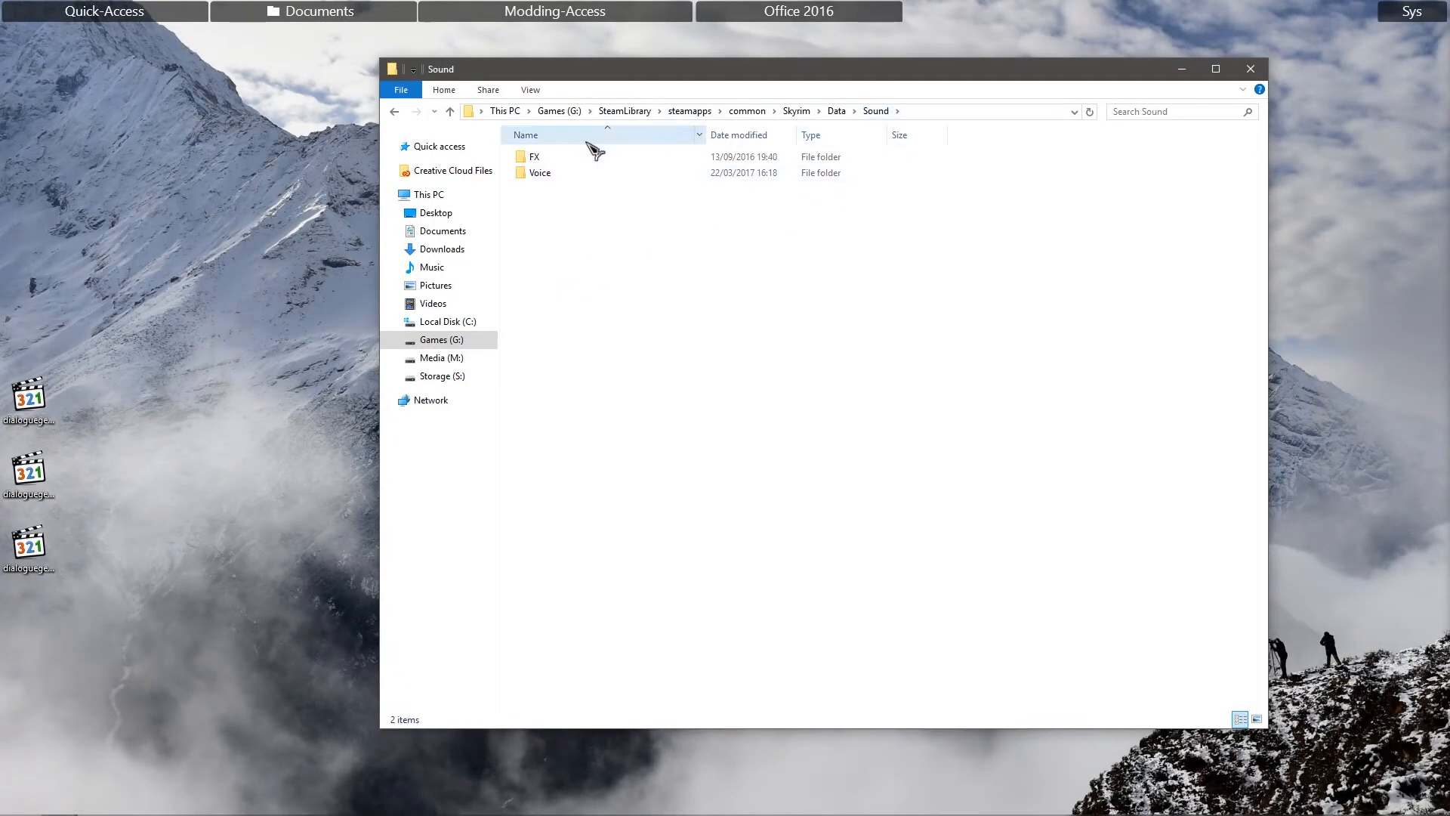
pyautogui.doubleClick(563, 174)
pyautogui.click(576, 156)
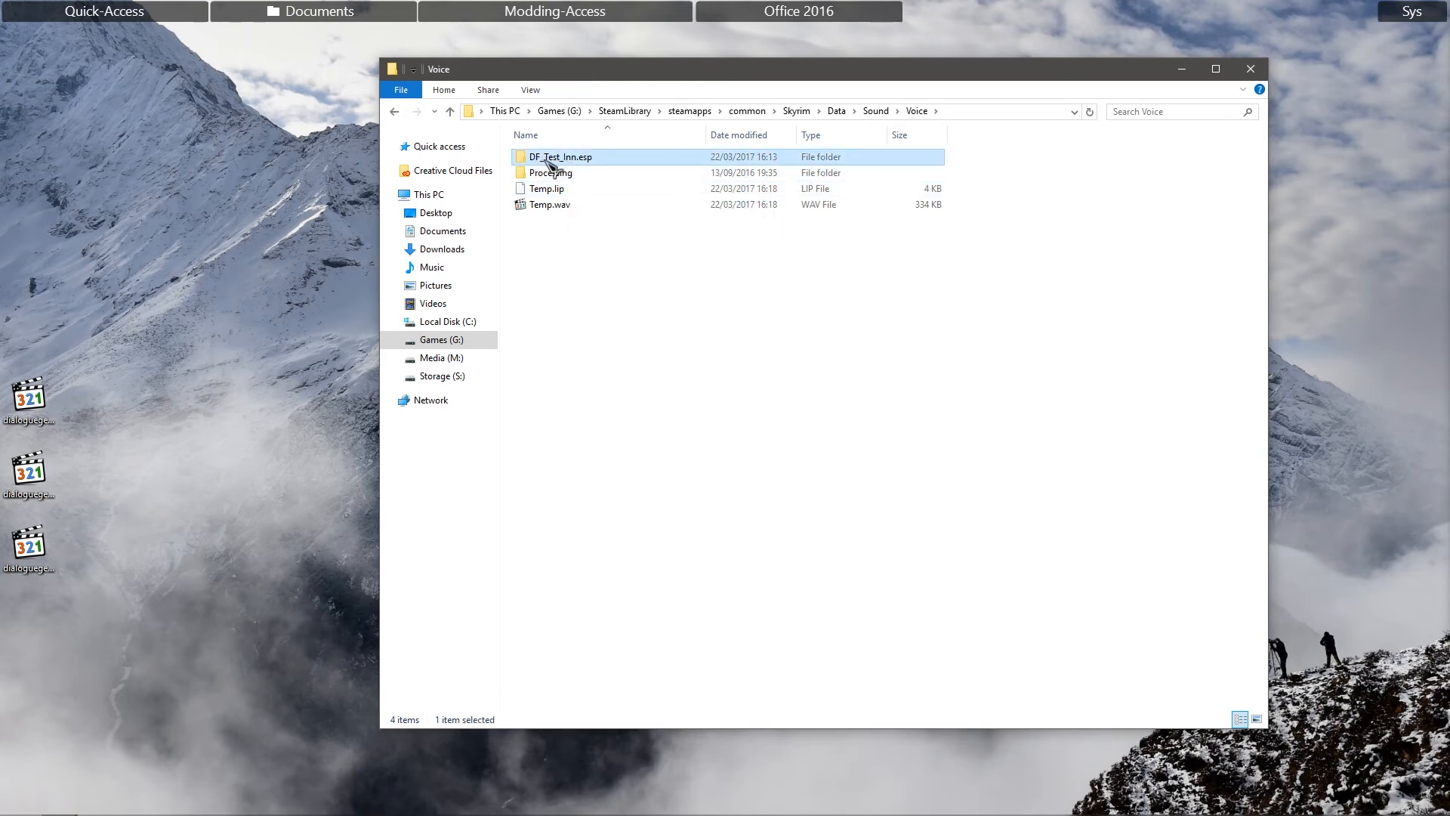
pyautogui.click(568, 161)
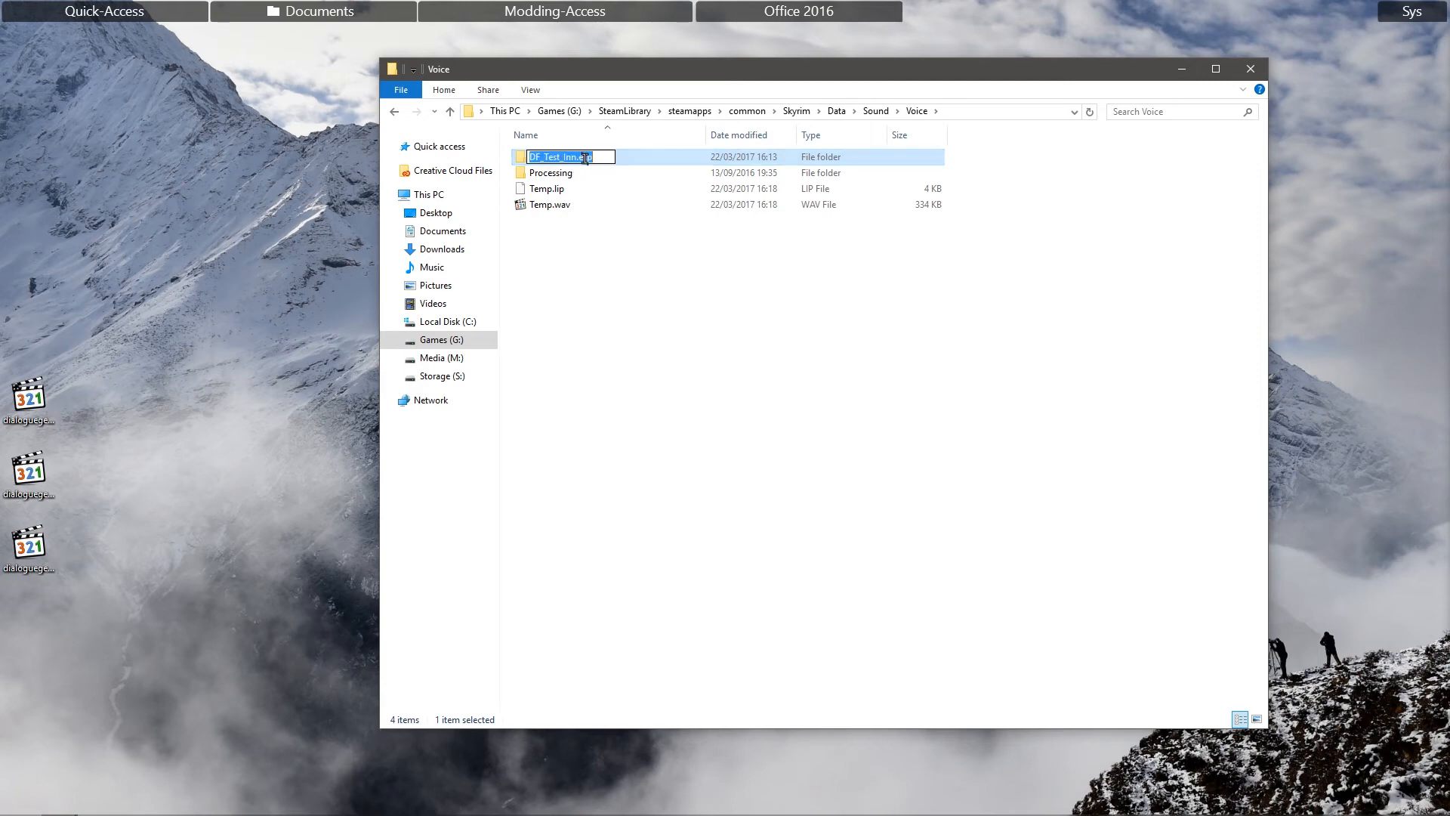
pyautogui.click(575, 174)
pyautogui.doubleClick(578, 158)
pyautogui.click(567, 157)
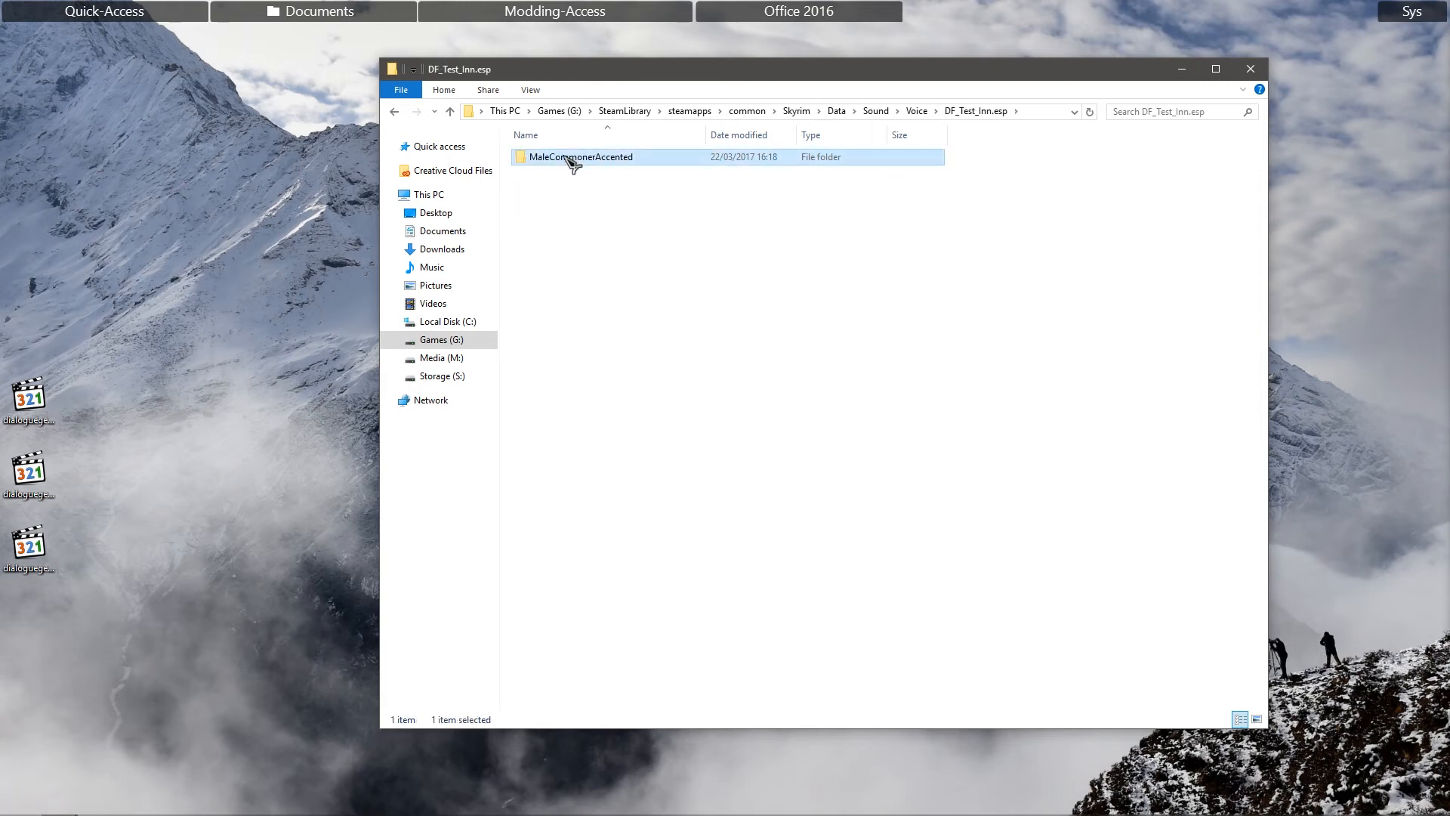
pyautogui.doubleClick(550, 160)
# Step: Look through the DF_Quest innkeeper .lip and .wav files in the MaleCommonerAccented folder
pyautogui.click(583, 174)
pyautogui.click(581, 189)
pyautogui.click(581, 205)
pyautogui.click(578, 221)
pyautogui.click(577, 237)
pyautogui.click(622, 300)
pyautogui.click(668, 188)
pyautogui.click(672, 204)
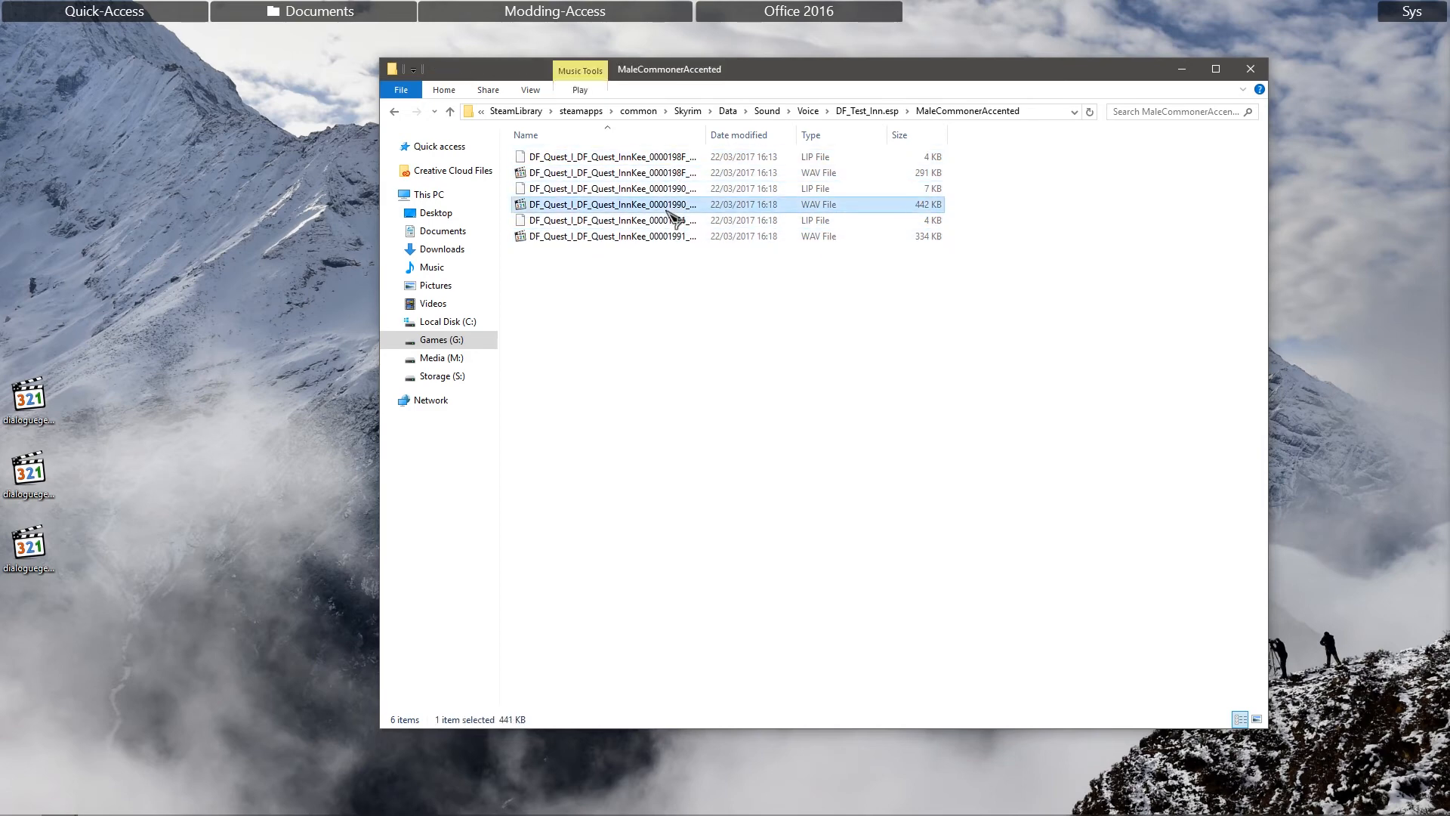
pyautogui.click(676, 236)
pyautogui.click(698, 220)
pyautogui.click(701, 203)
pyautogui.click(706, 173)
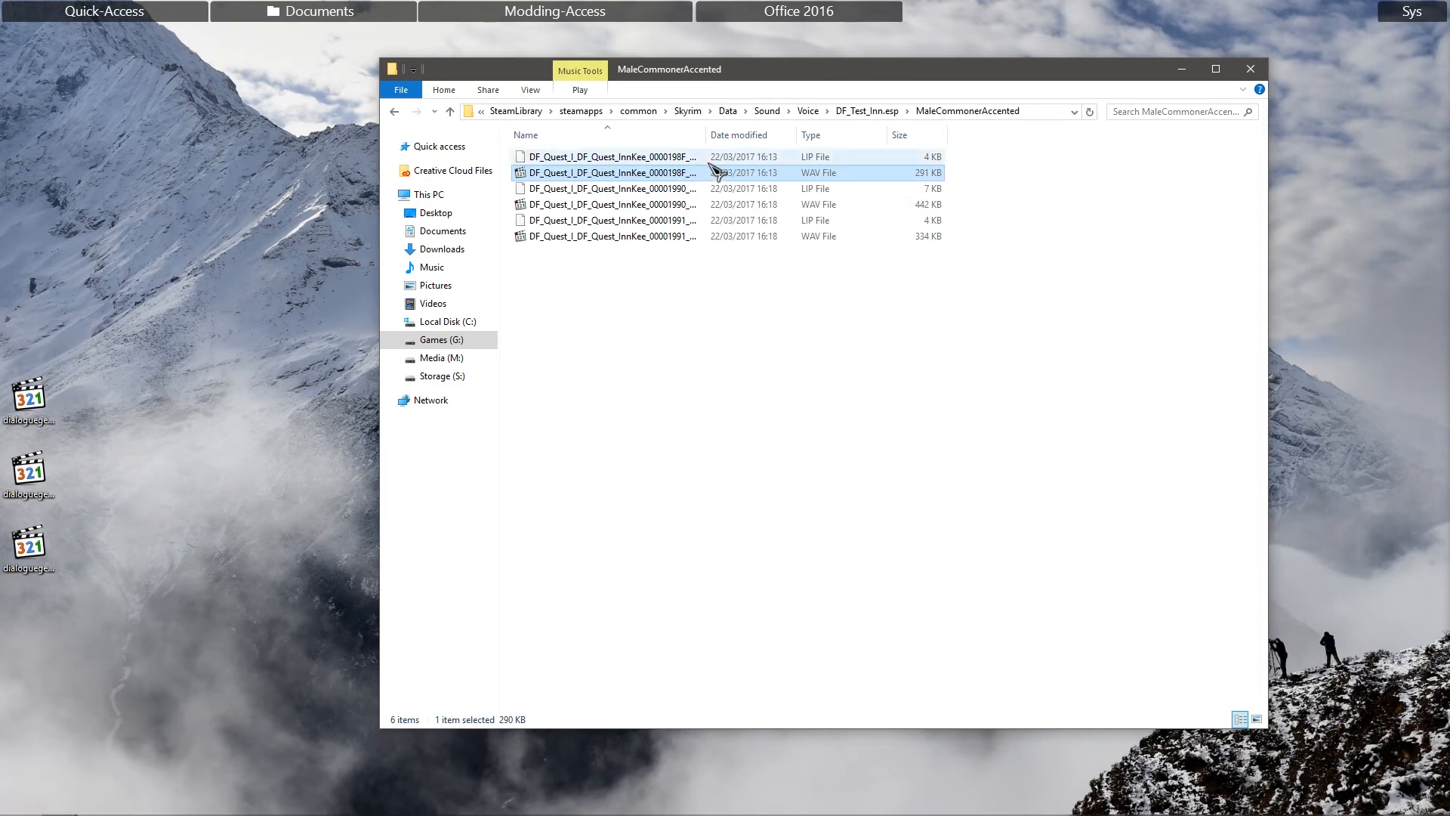
pyautogui.click(706, 157)
pyautogui.click(704, 173)
pyautogui.click(698, 187)
pyautogui.click(694, 173)
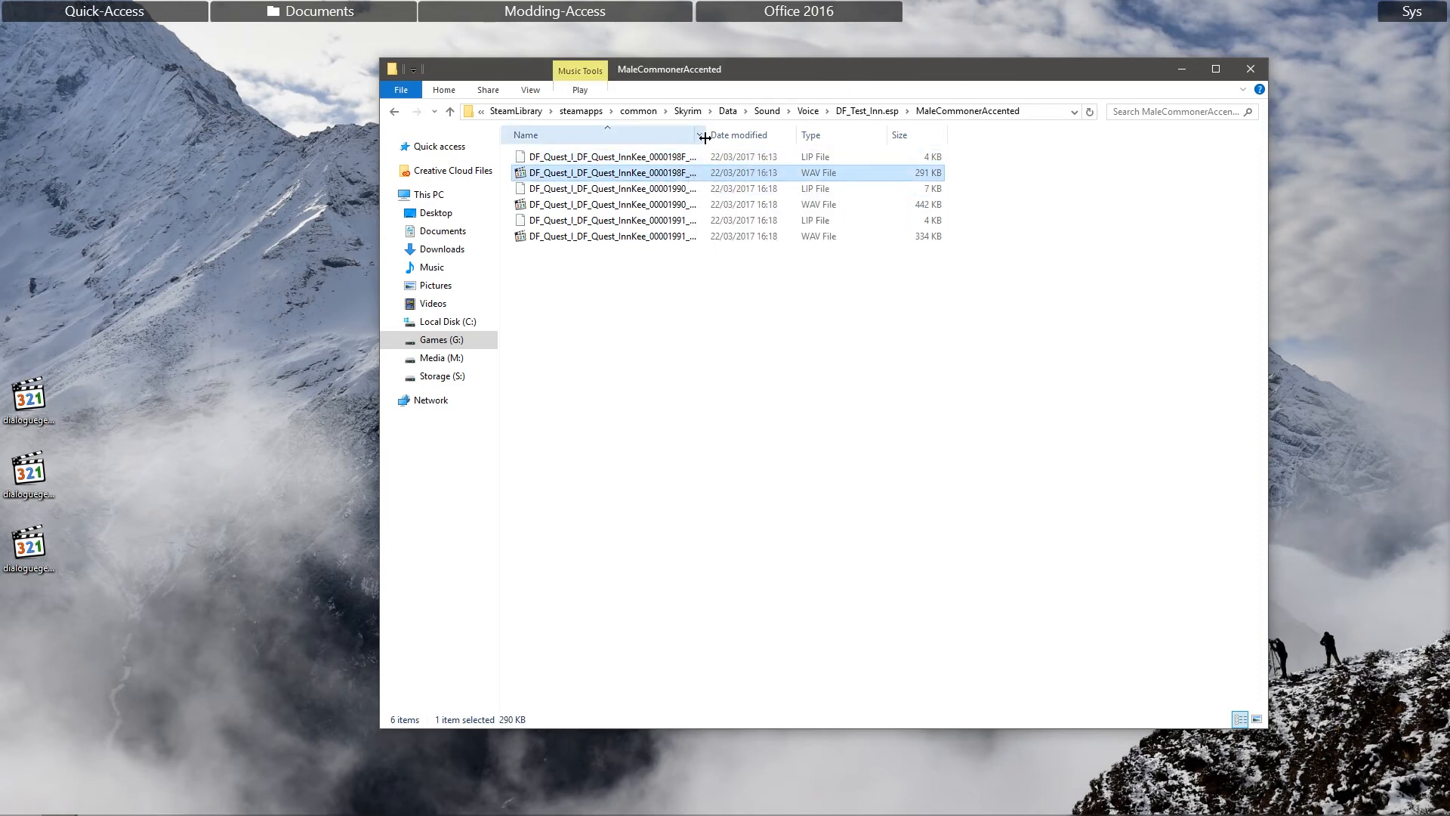
# Step: Widen the Name column to show the full file names and play DF_Quest_I_DF_Quest_InnKee_0000198F_1.wav, then close the player
pyautogui.doubleClick(705, 135)
pyautogui.click(637, 269)
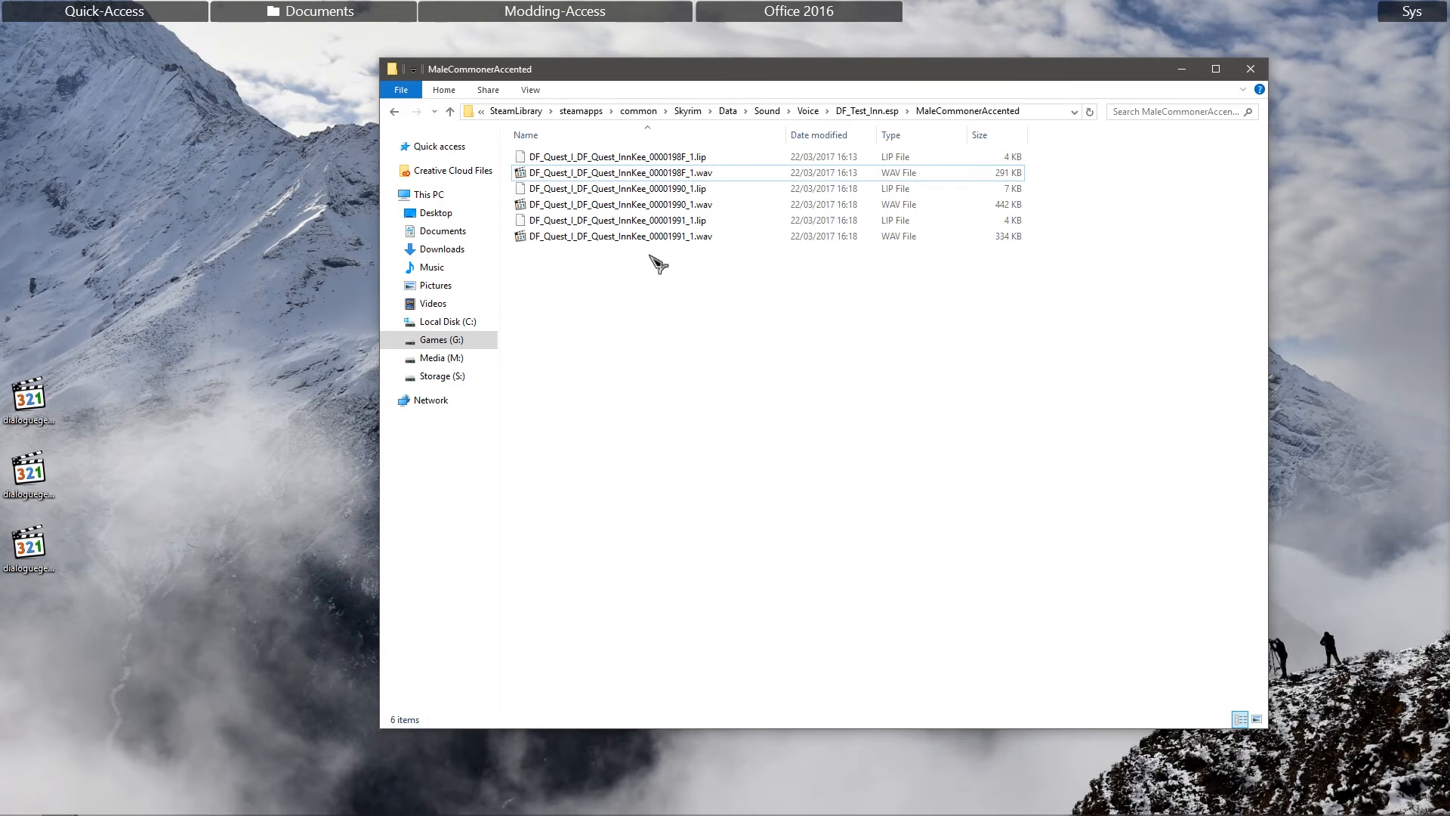
pyautogui.click(577, 174)
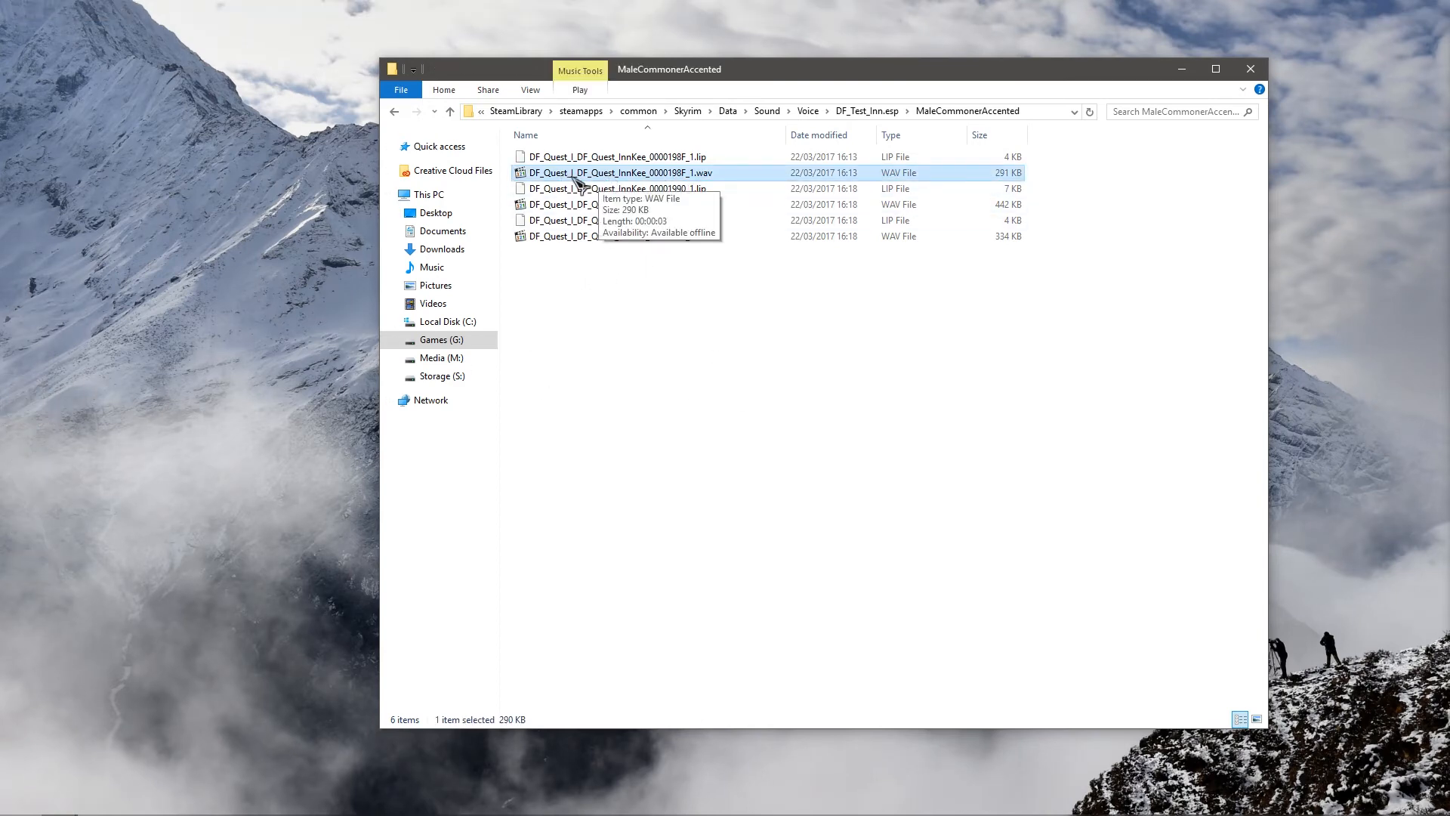
pyautogui.doubleClick(576, 176)
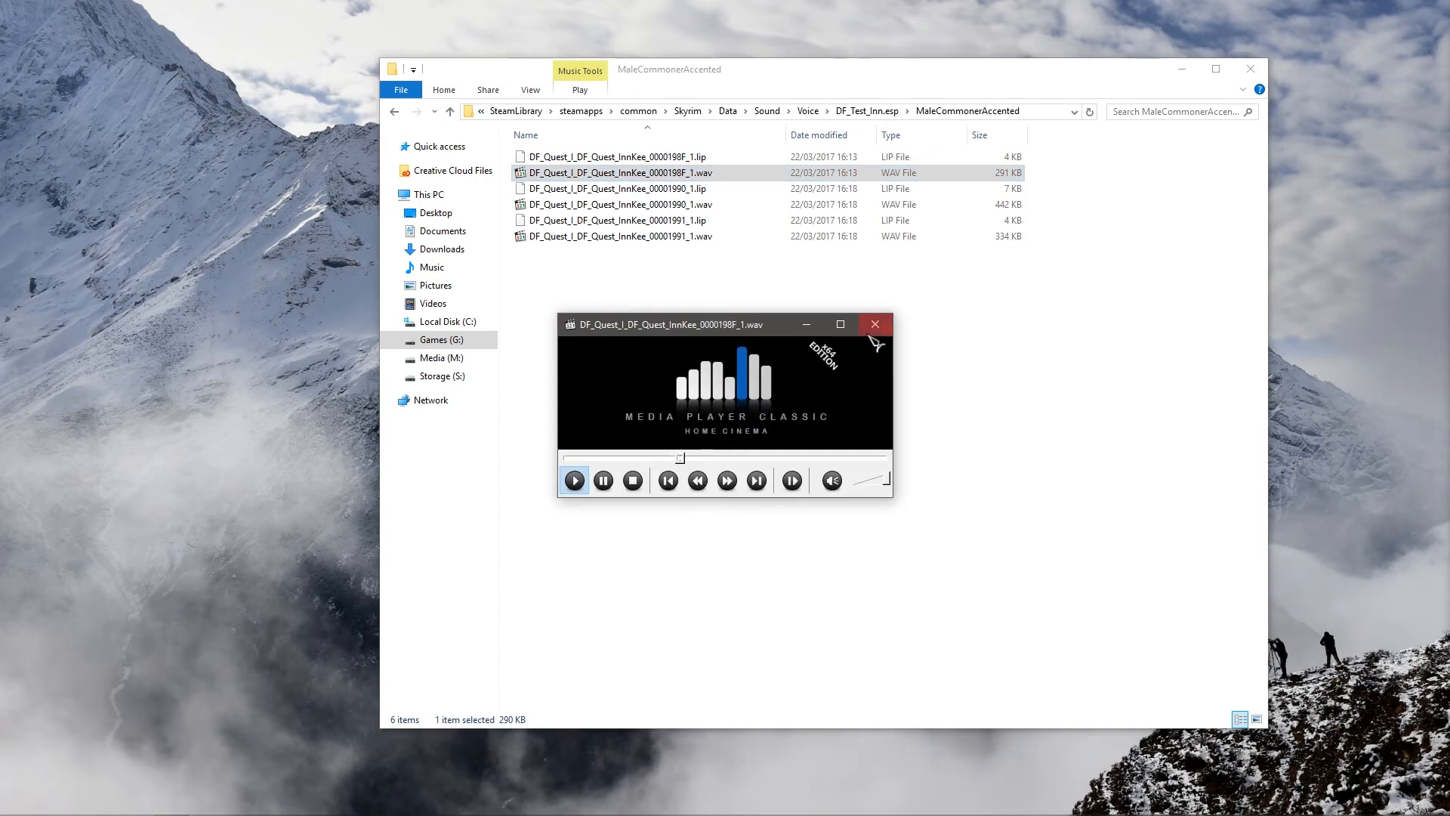
pyautogui.click(875, 324)
# Step: Play the desktop copy of dialoguege_rentroomtopic_00079b1a_1.wav to compare it with the innkeeper recording
pyautogui.rightClick(632, 174)
pyautogui.click(592, 314)
pyautogui.click(592, 314)
pyautogui.click(156, 408)
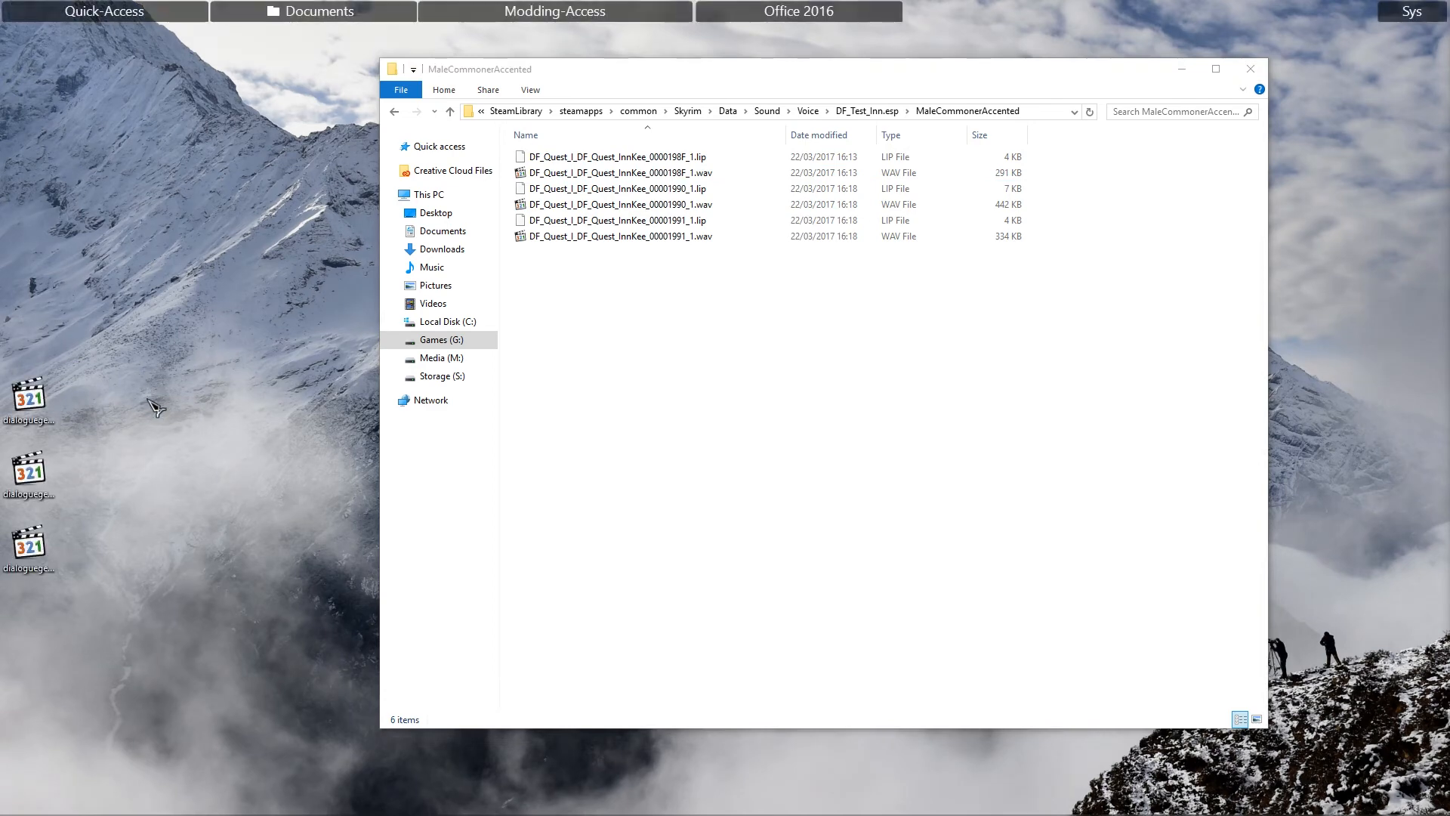
pyautogui.click(38, 427)
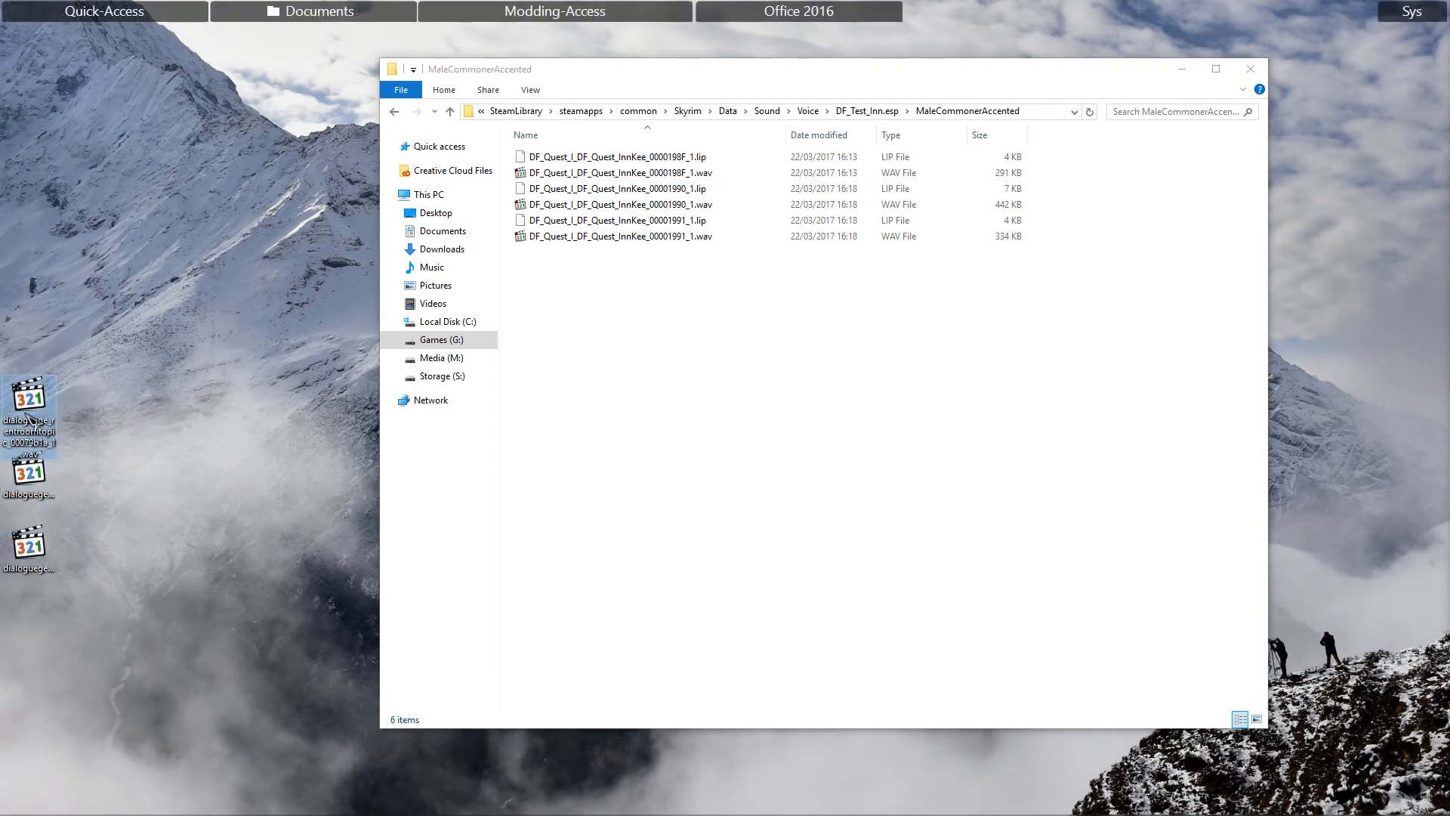
pyautogui.doubleClick(30, 421)
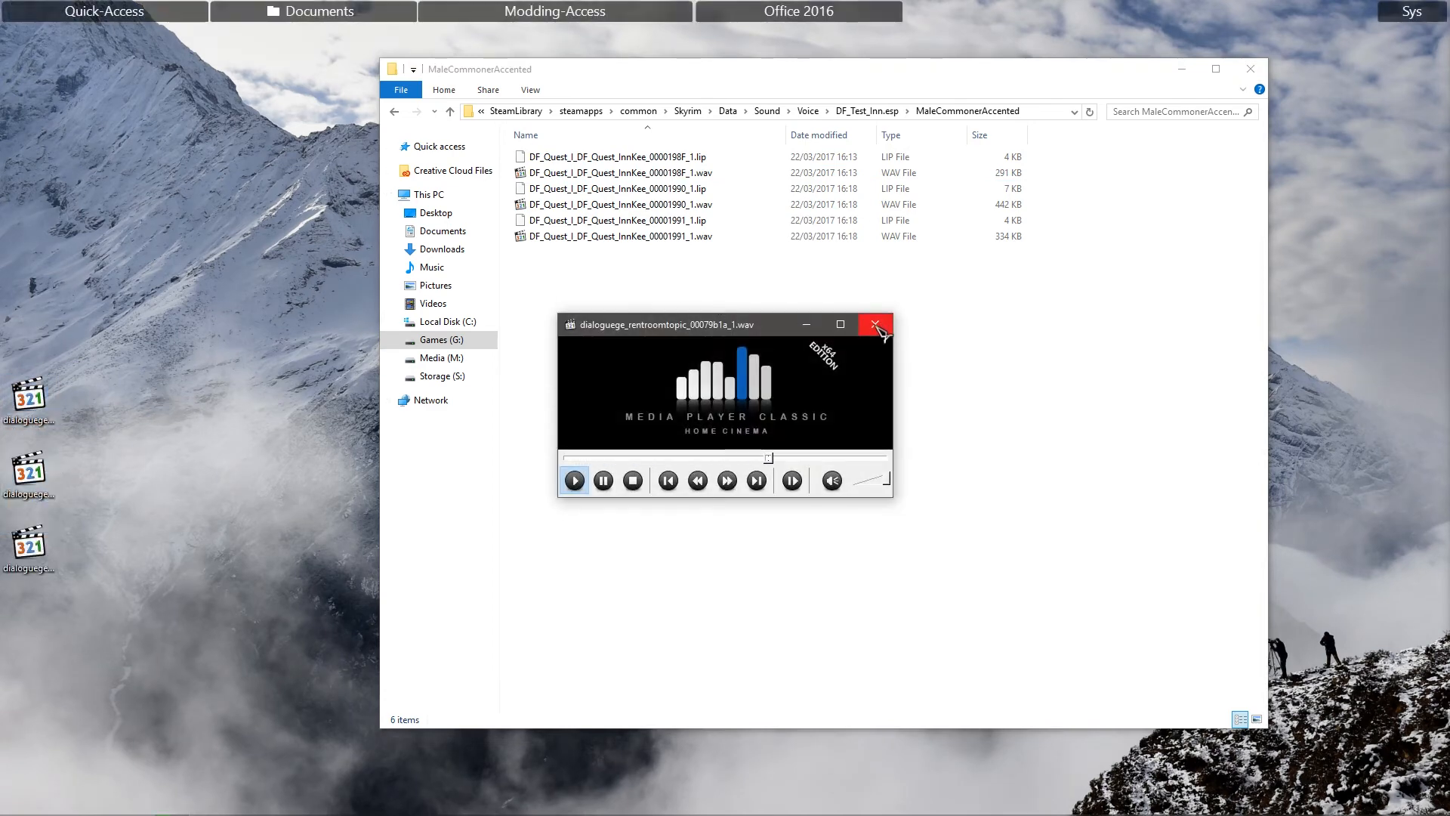
# Step: Close the player and rename the first desktop voice file as DF_Quest_I_DF_Quest_InnKee_0000198F_1.wav, copying the name from the matching innkeeper recording
pyautogui.click(876, 325)
pyautogui.rightClick(42, 392)
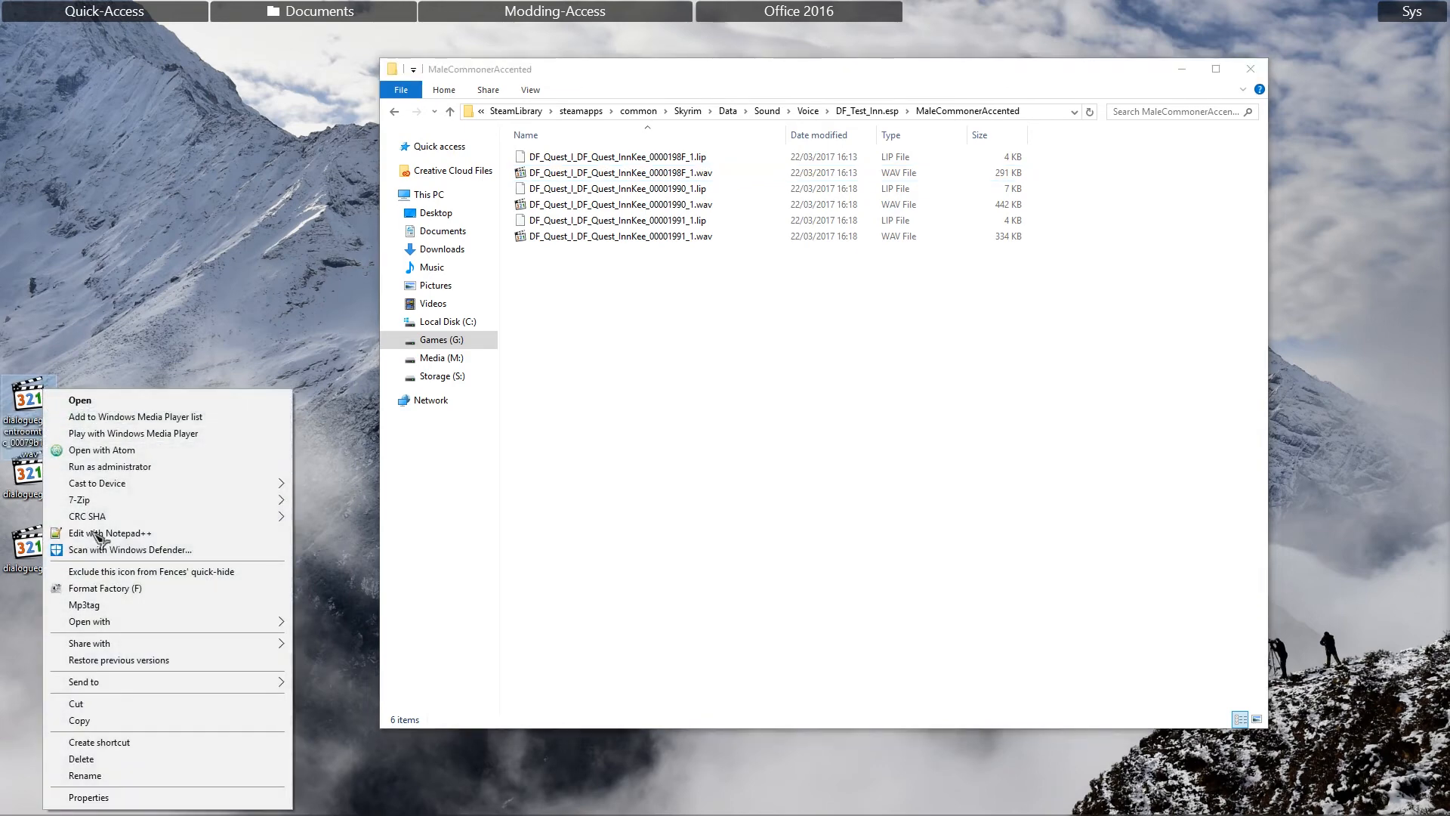
pyautogui.click(340, 444)
pyautogui.click(535, 173)
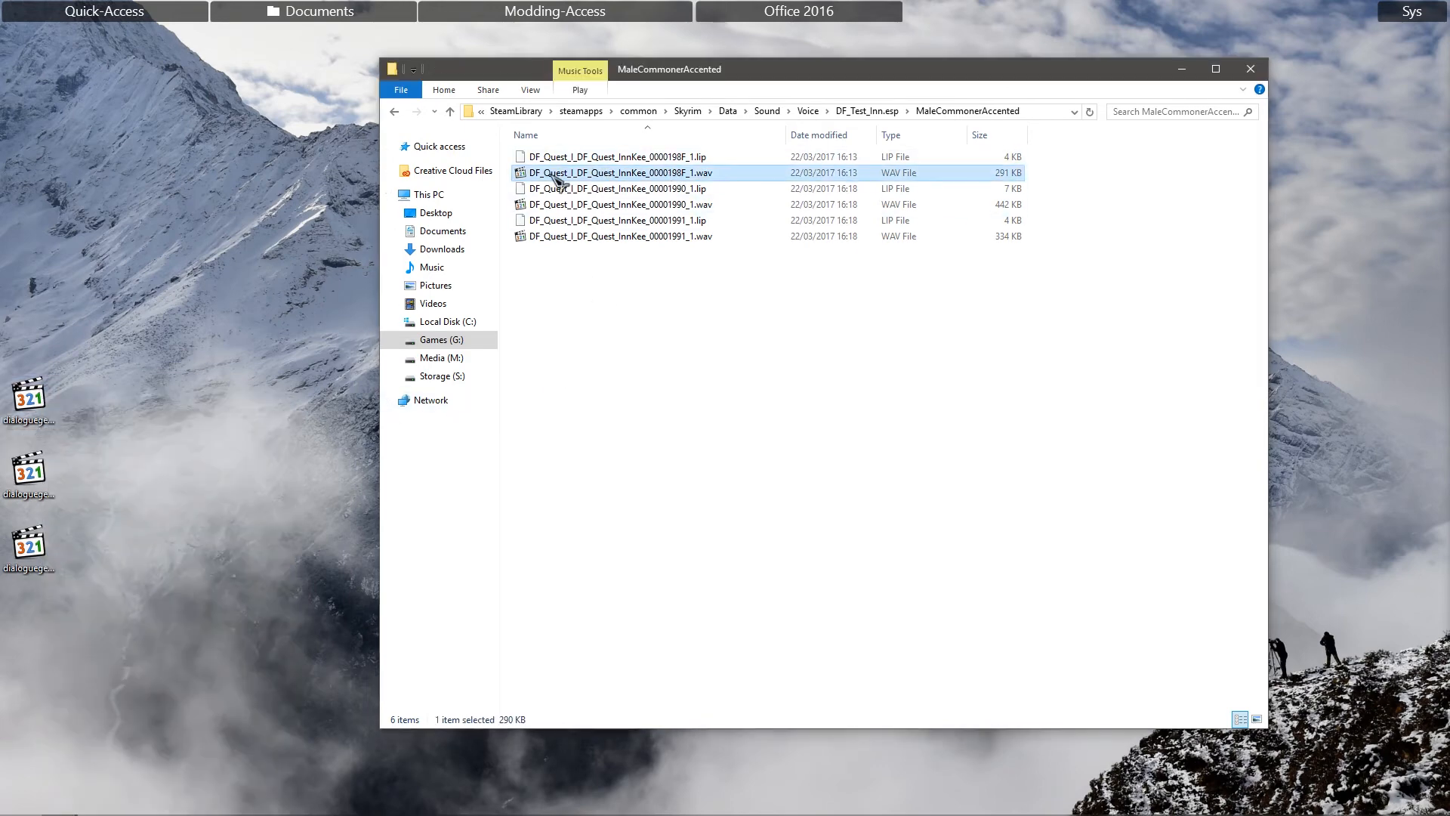
pyautogui.rightClick(587, 175)
pyautogui.click(647, 510)
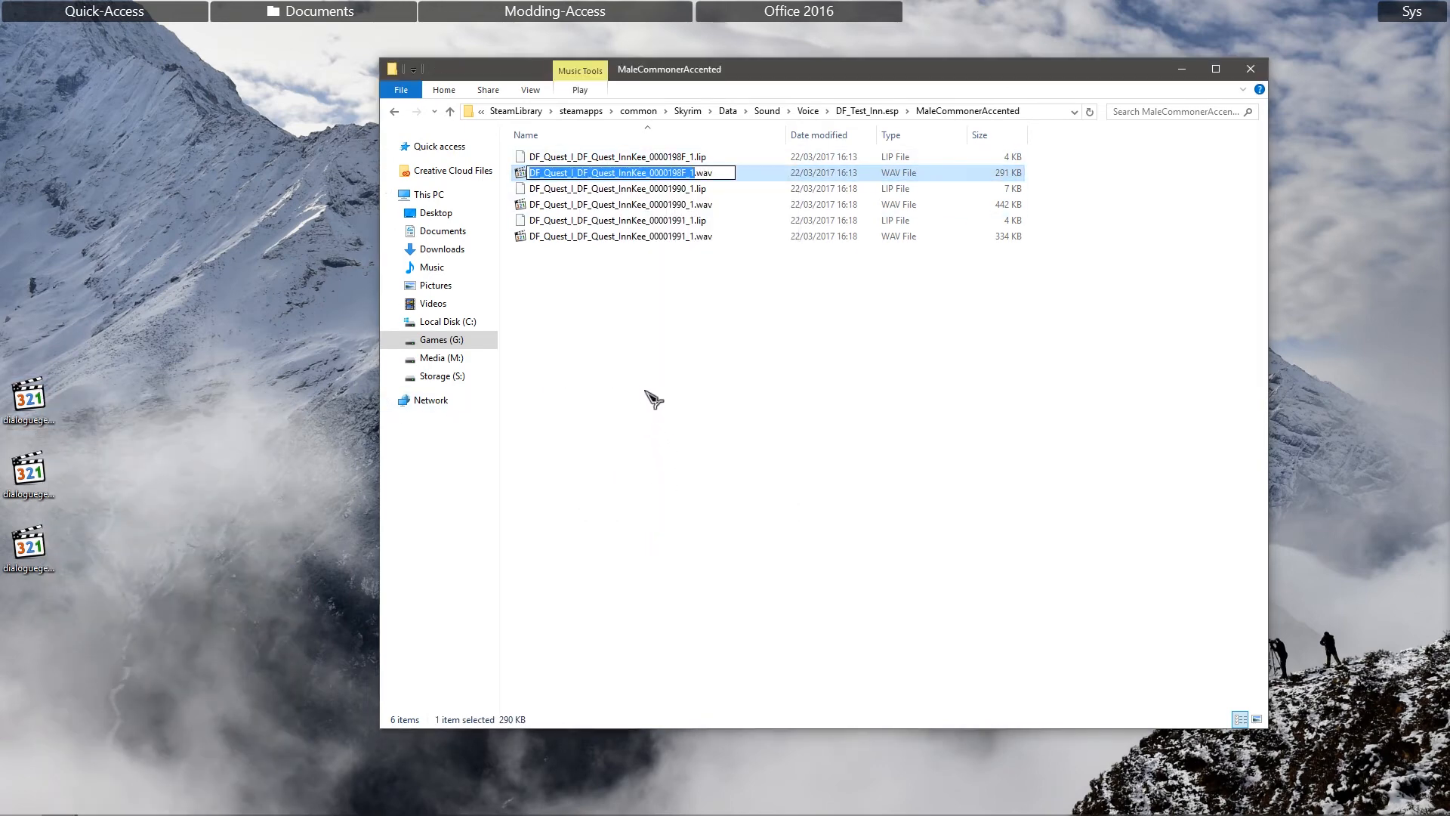
pyautogui.click(661, 362)
pyautogui.rightClick(29, 389)
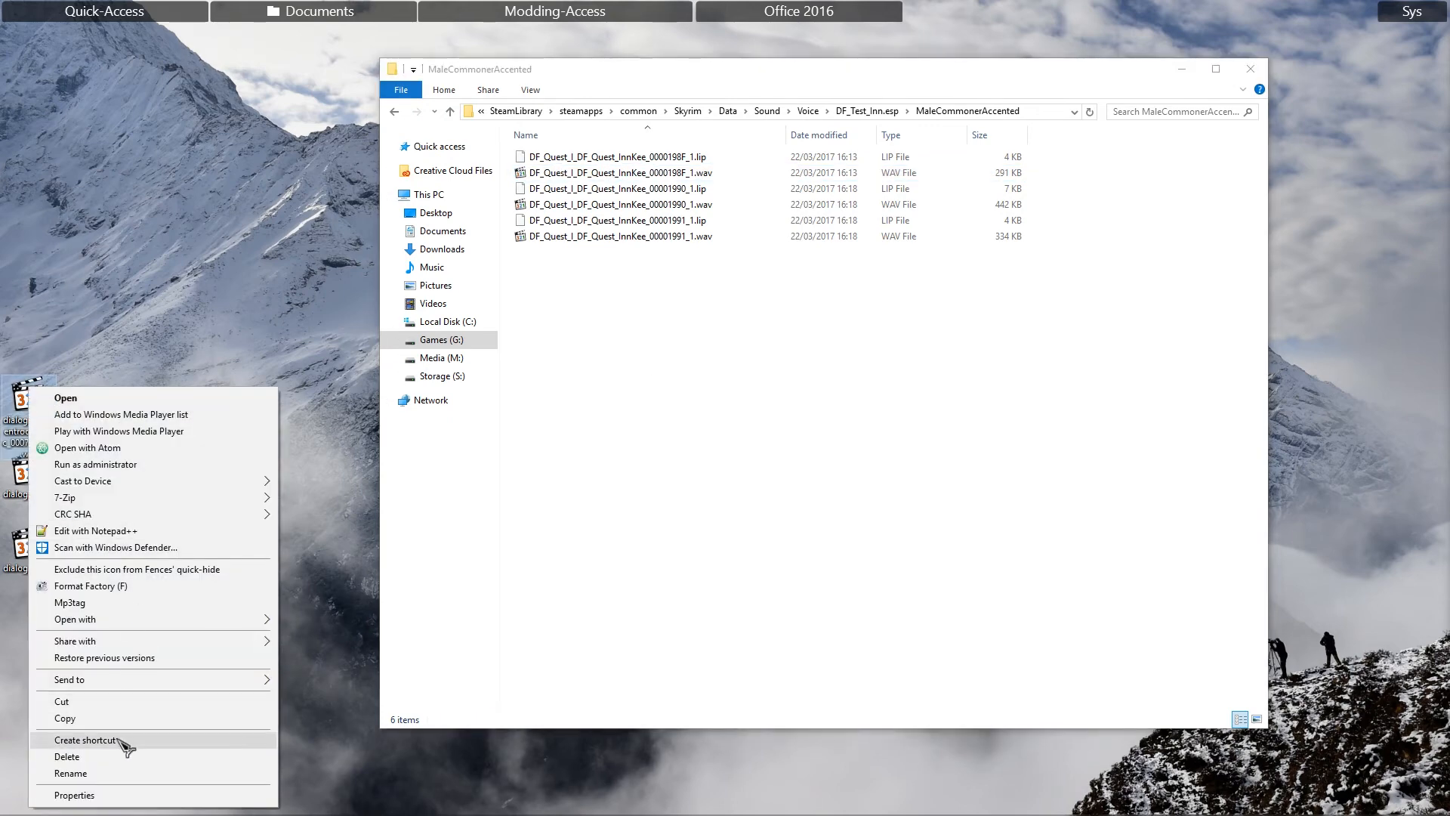
pyautogui.click(70, 772)
pyautogui.hotkey('ctrl', 'v')
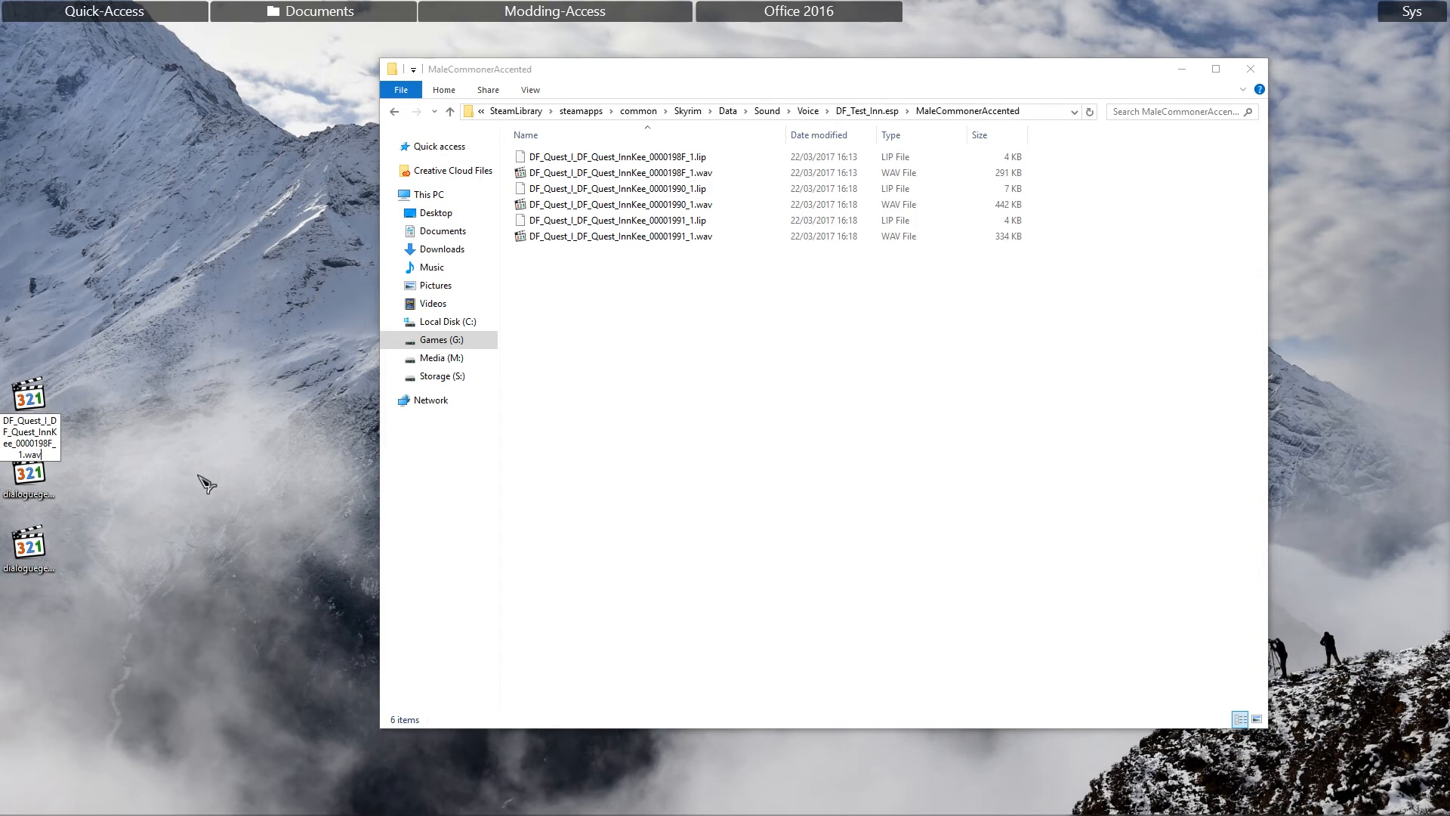
pyautogui.press('Return')
# Step: Play the second desktop voice file, then innkeeper recordings 00001990_1.wav and 00001991_1.wav, to find its match
pyautogui.click(44, 484)
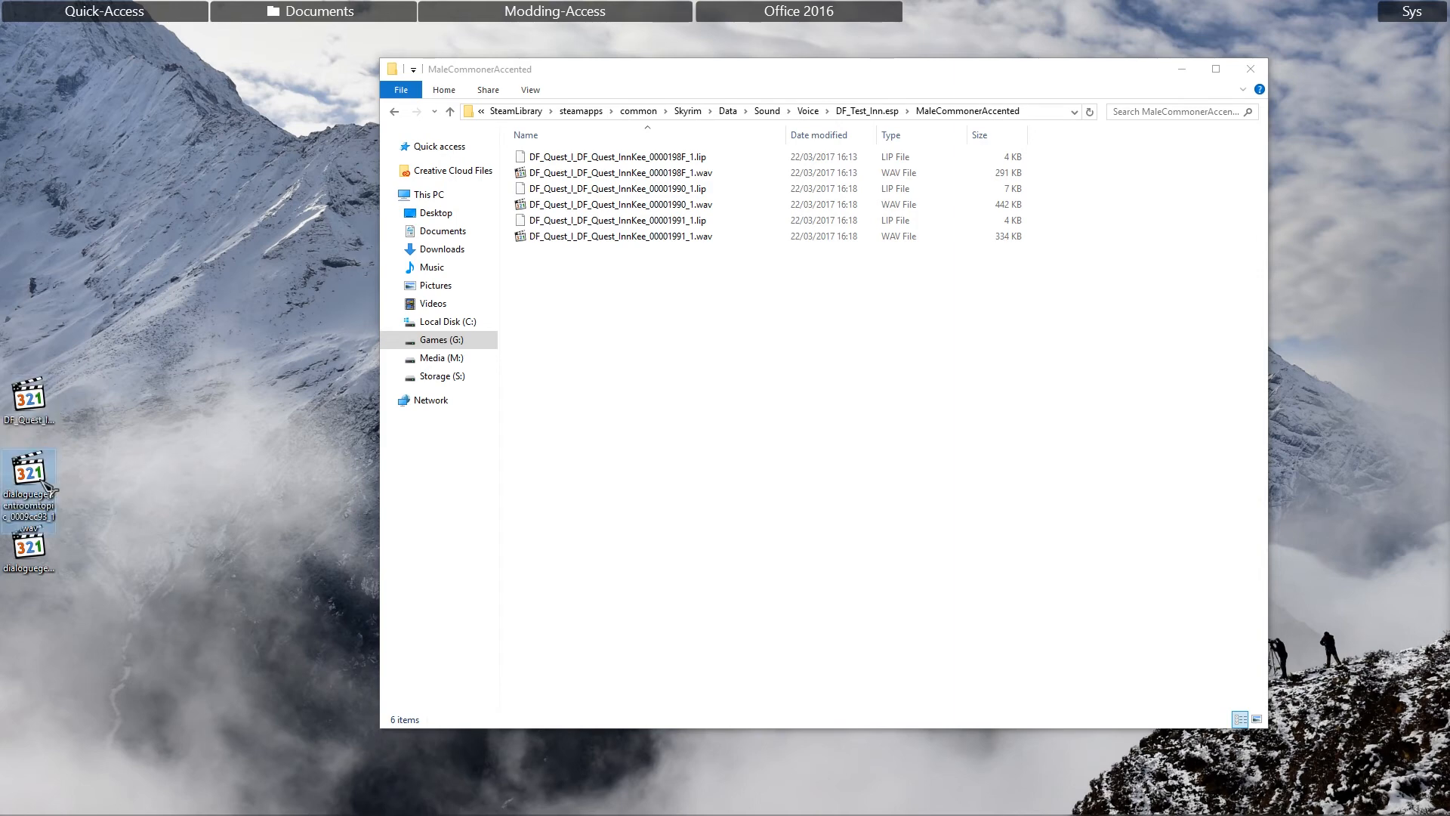
pyautogui.press('Return')
pyautogui.click(883, 321)
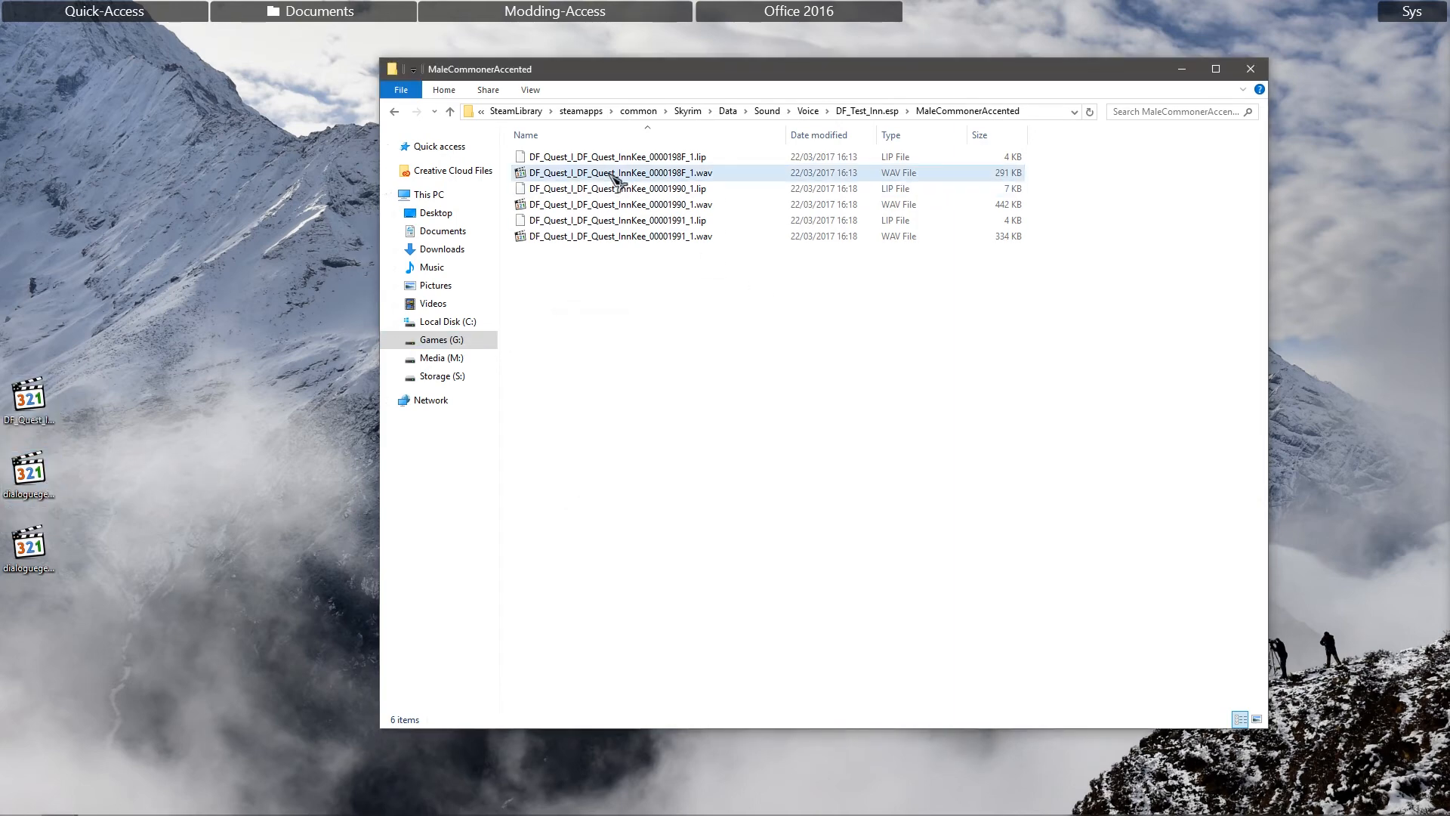
pyautogui.doubleClick(572, 205)
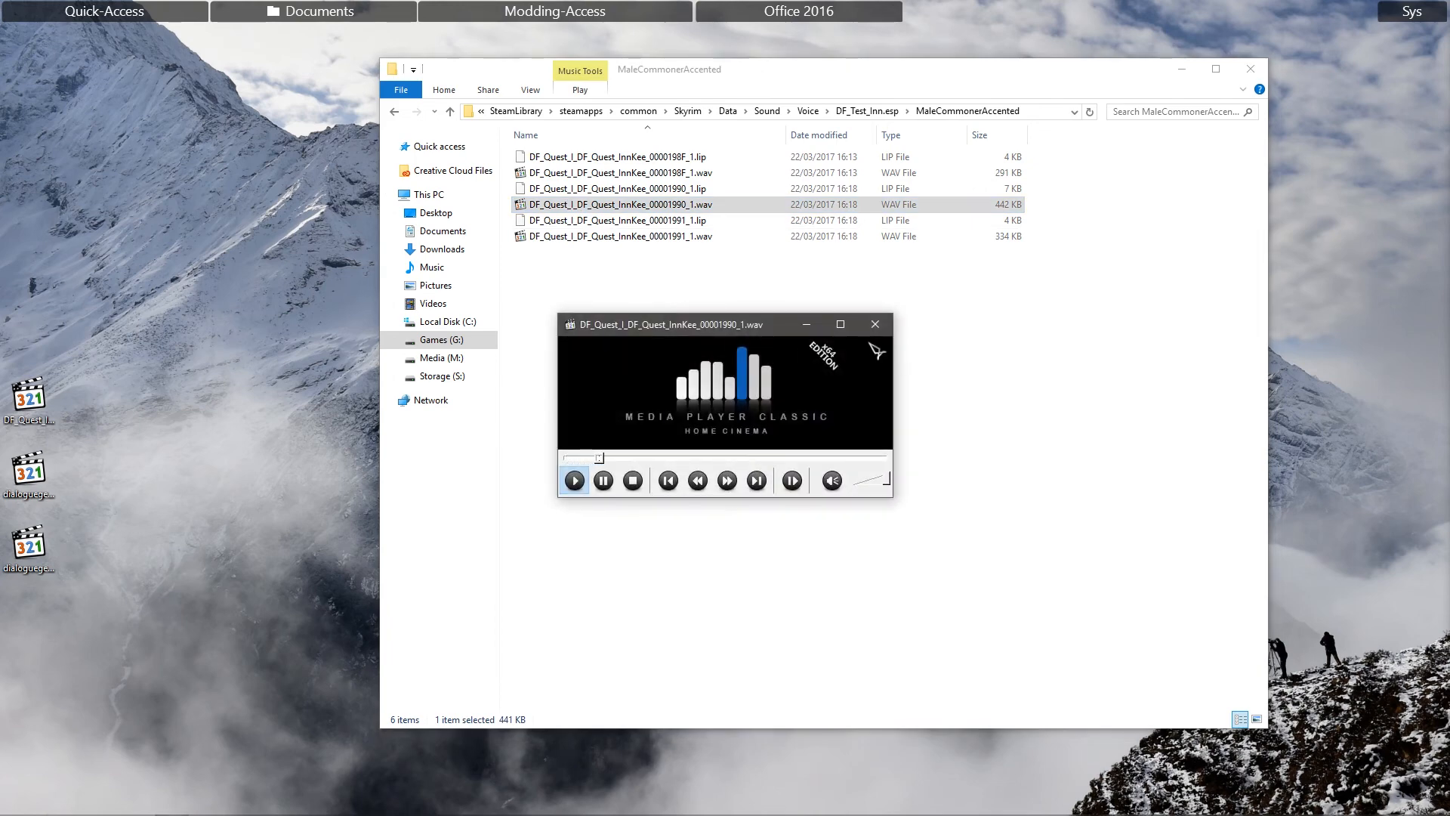
pyautogui.click(874, 324)
pyautogui.doubleClick(586, 237)
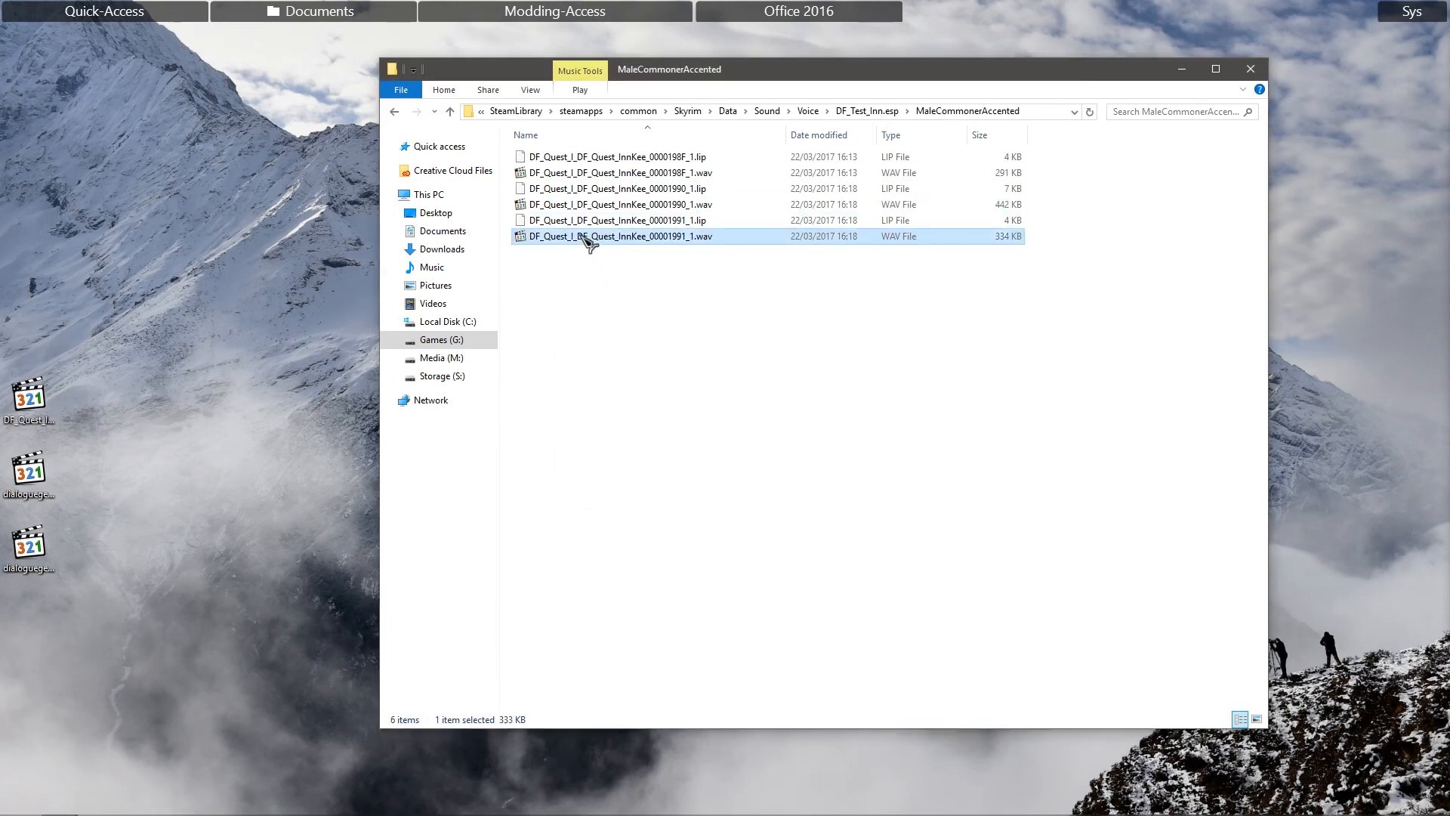
pyautogui.click(874, 324)
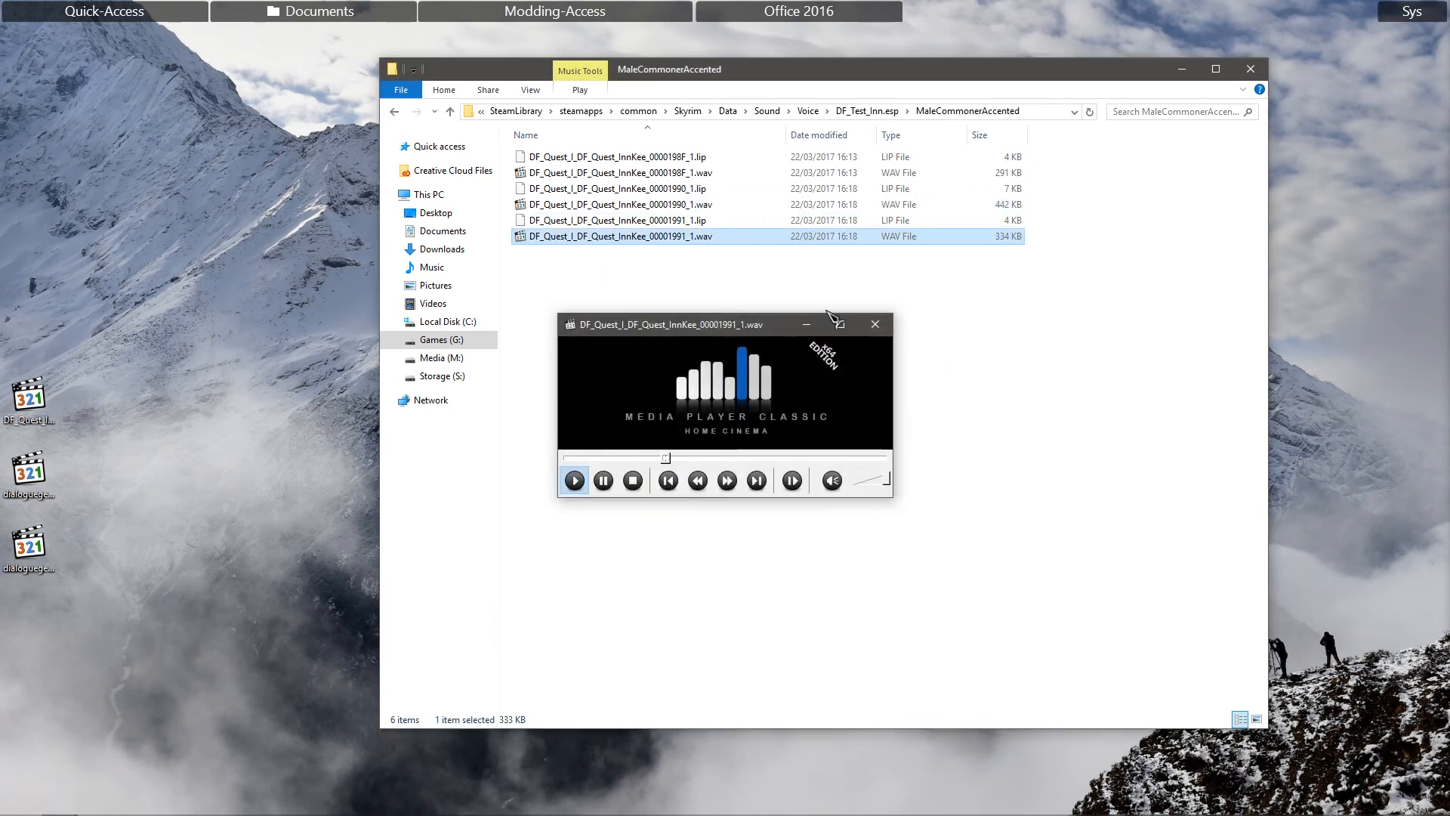
# Step: Rename the second desktop voice file as DF_Quest_I_DF_Quest_InnKee_00001991_1.wav, copying the name from the matching innkeeper recording
pyautogui.rightClick(640, 236)
pyautogui.click(715, 582)
pyautogui.hotkey('ctrl', 'c')
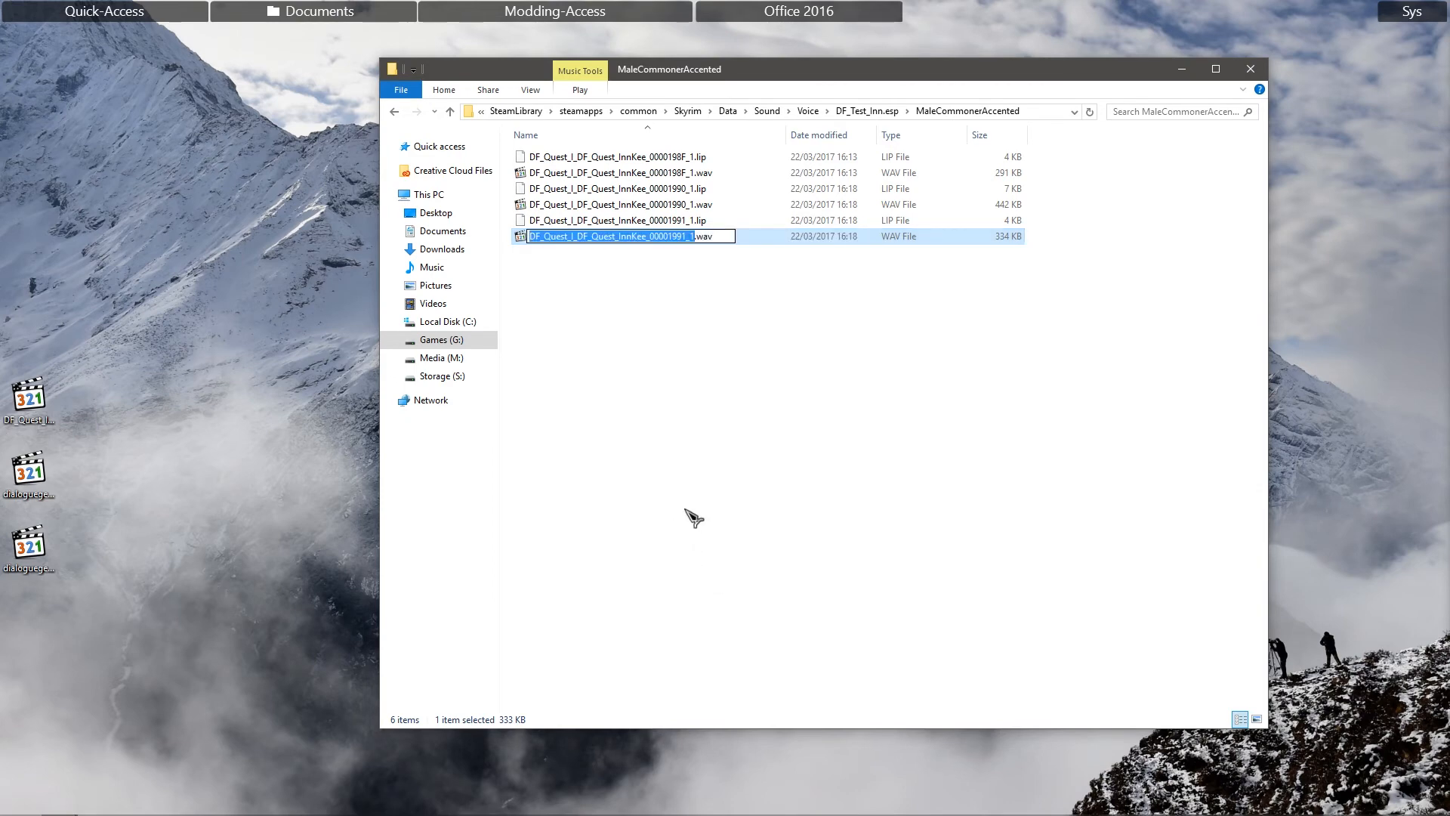
pyautogui.click(635, 470)
pyautogui.rightClick(34, 464)
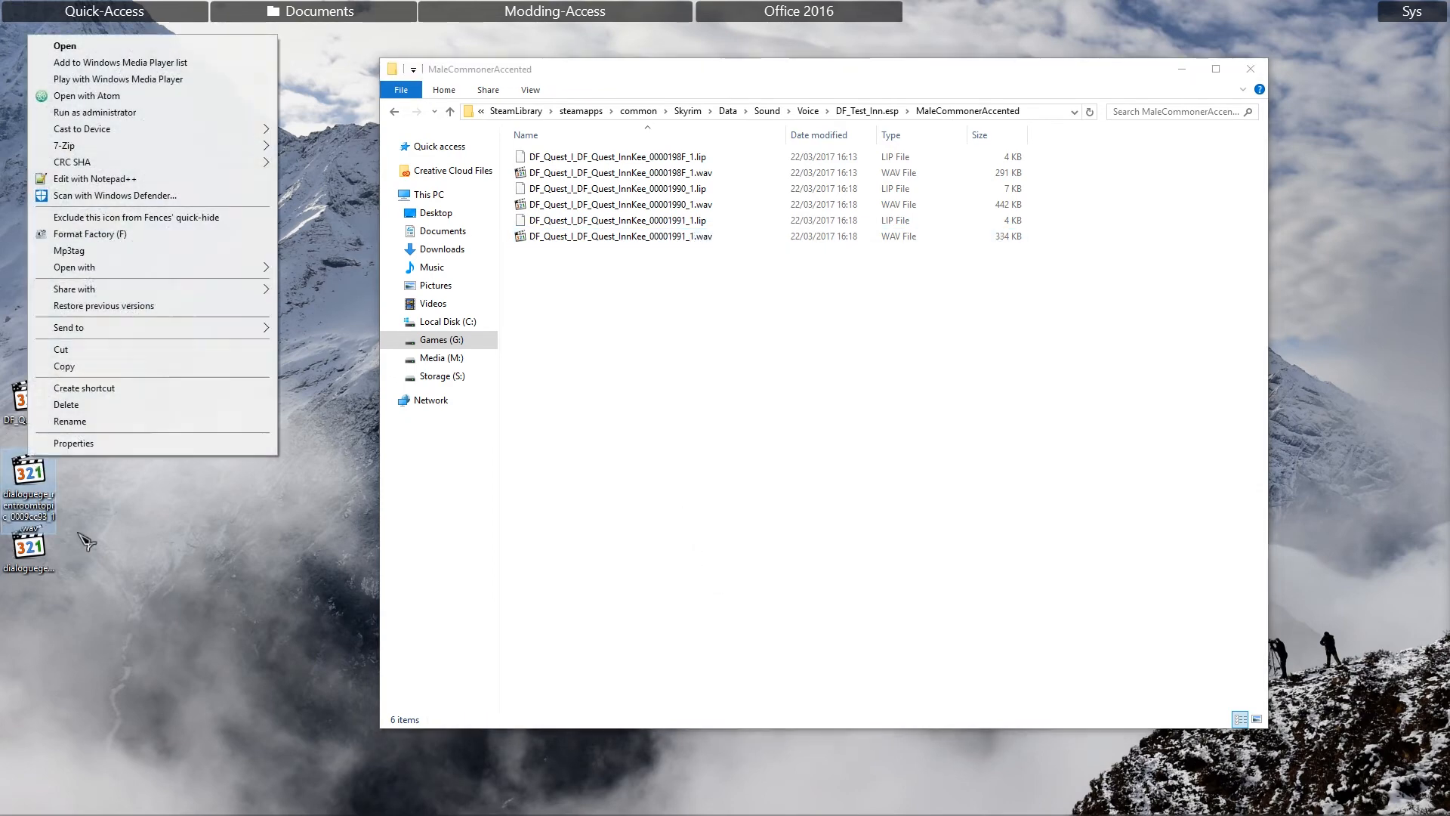
pyautogui.click(80, 421)
pyautogui.hotkey('ctrl', 'v')
pyautogui.press('Return')
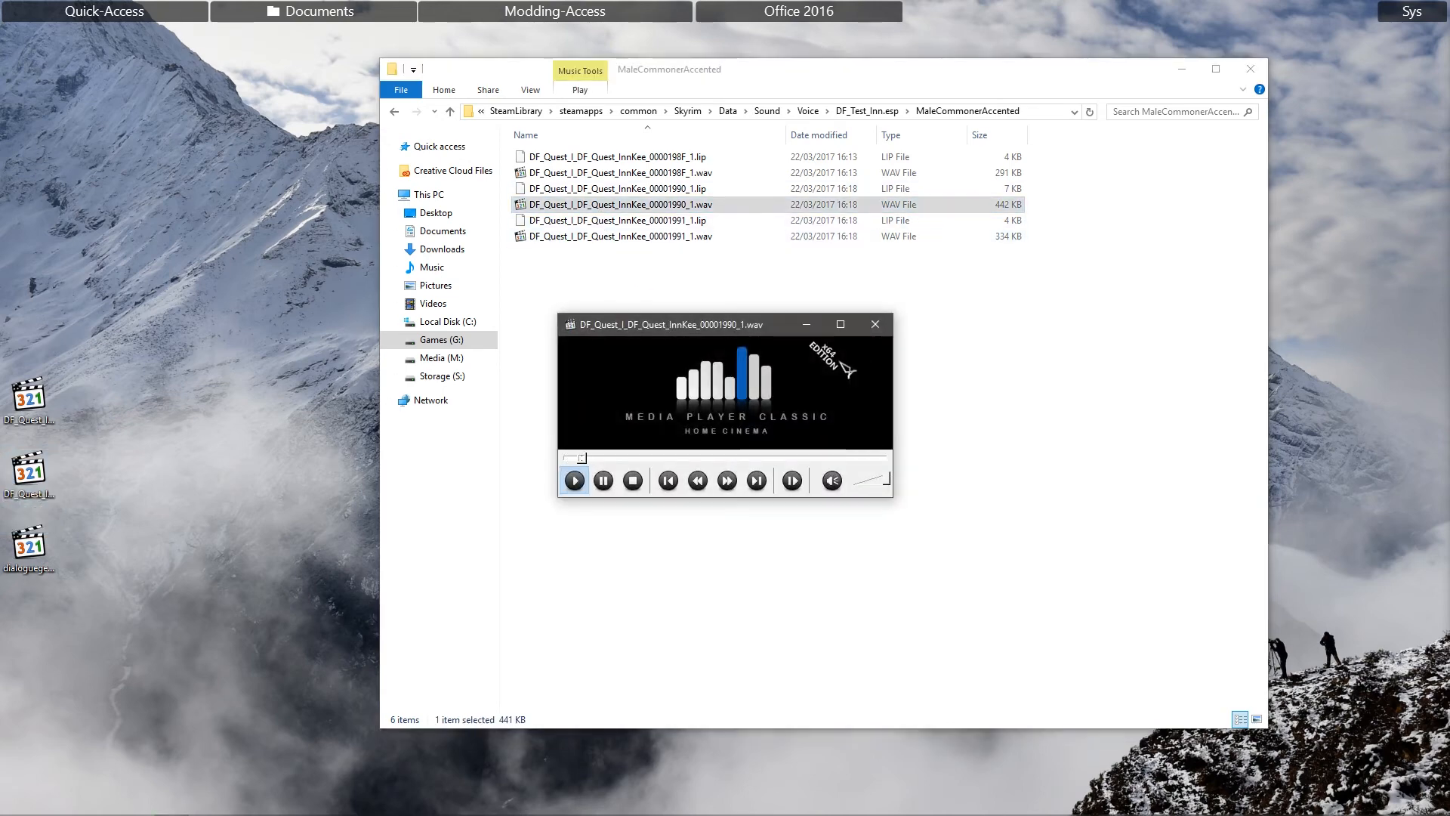
# Step: Close the player and rename the third desktop voice file as DF_Quest_I_DF_Quest_InnKee_00001990_1.wav, copying the name from the innkeeper recording
pyautogui.click(875, 324)
pyautogui.rightClick(597, 201)
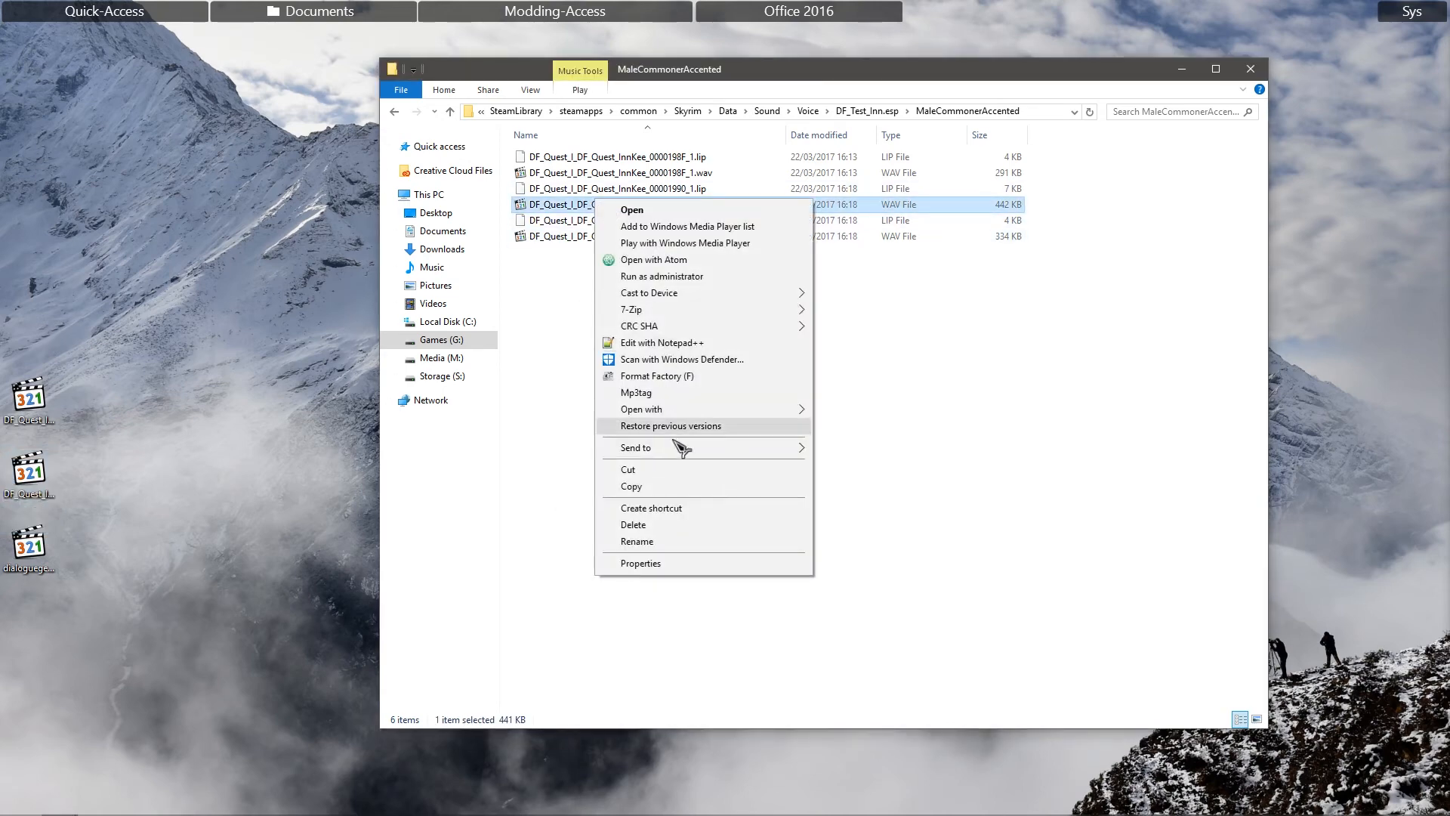
pyautogui.click(665, 542)
pyautogui.hotkey('ctrl', 'c')
pyautogui.click(35, 497)
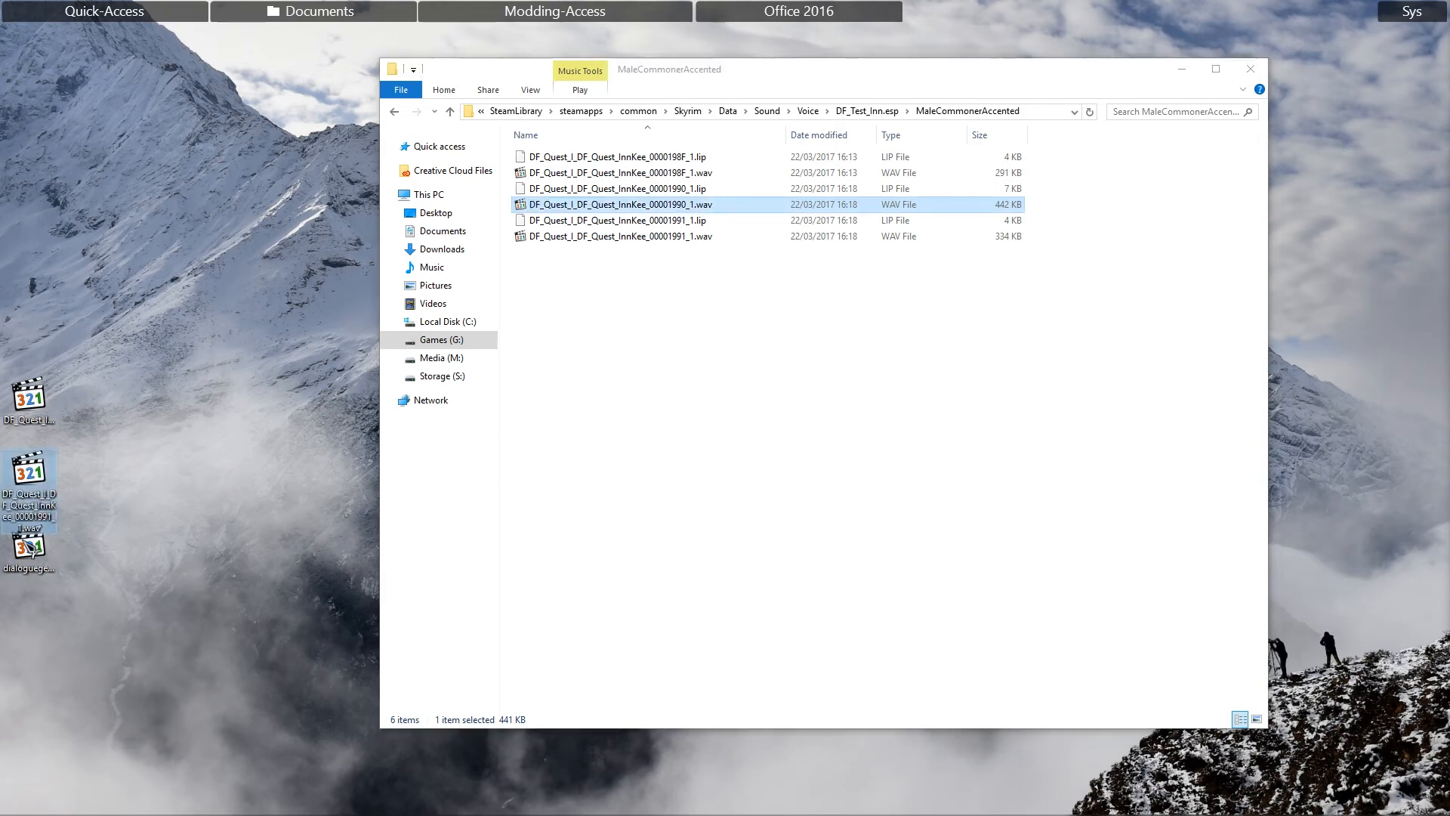
pyautogui.rightClick(22, 543)
pyautogui.click(64, 509)
pyautogui.hotkey('ctrl', 'v')
pyautogui.press('Return')
# Step: Copy the three renamed desktop voice files into the MaleCommonerAccented folder, replacing the existing recordings, and close the folder window
pyautogui.click(29, 472)
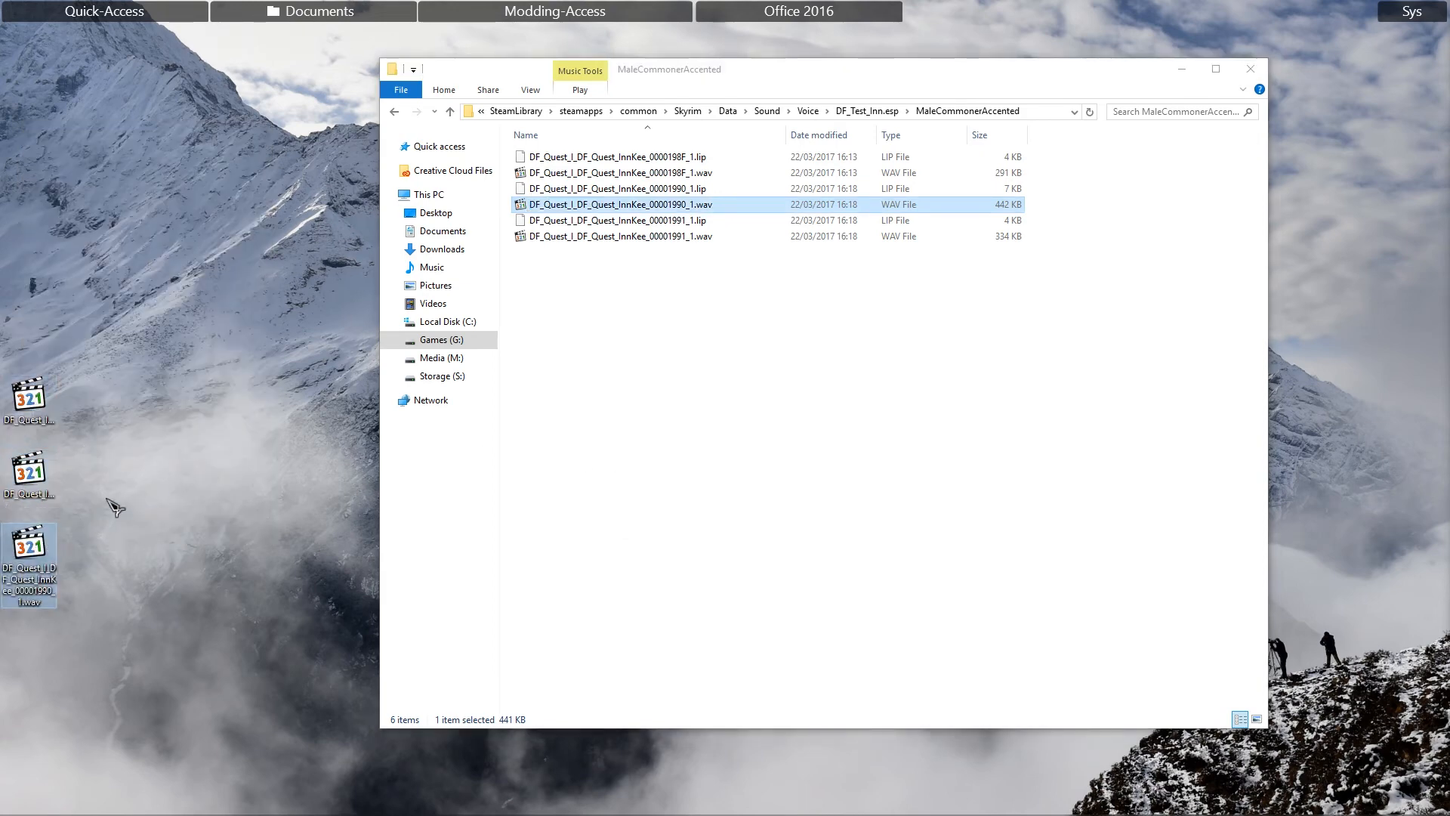
pyautogui.click(32, 537)
pyautogui.click(34, 472)
pyautogui.click(31, 400)
pyautogui.click(39, 481)
pyautogui.click(31, 538)
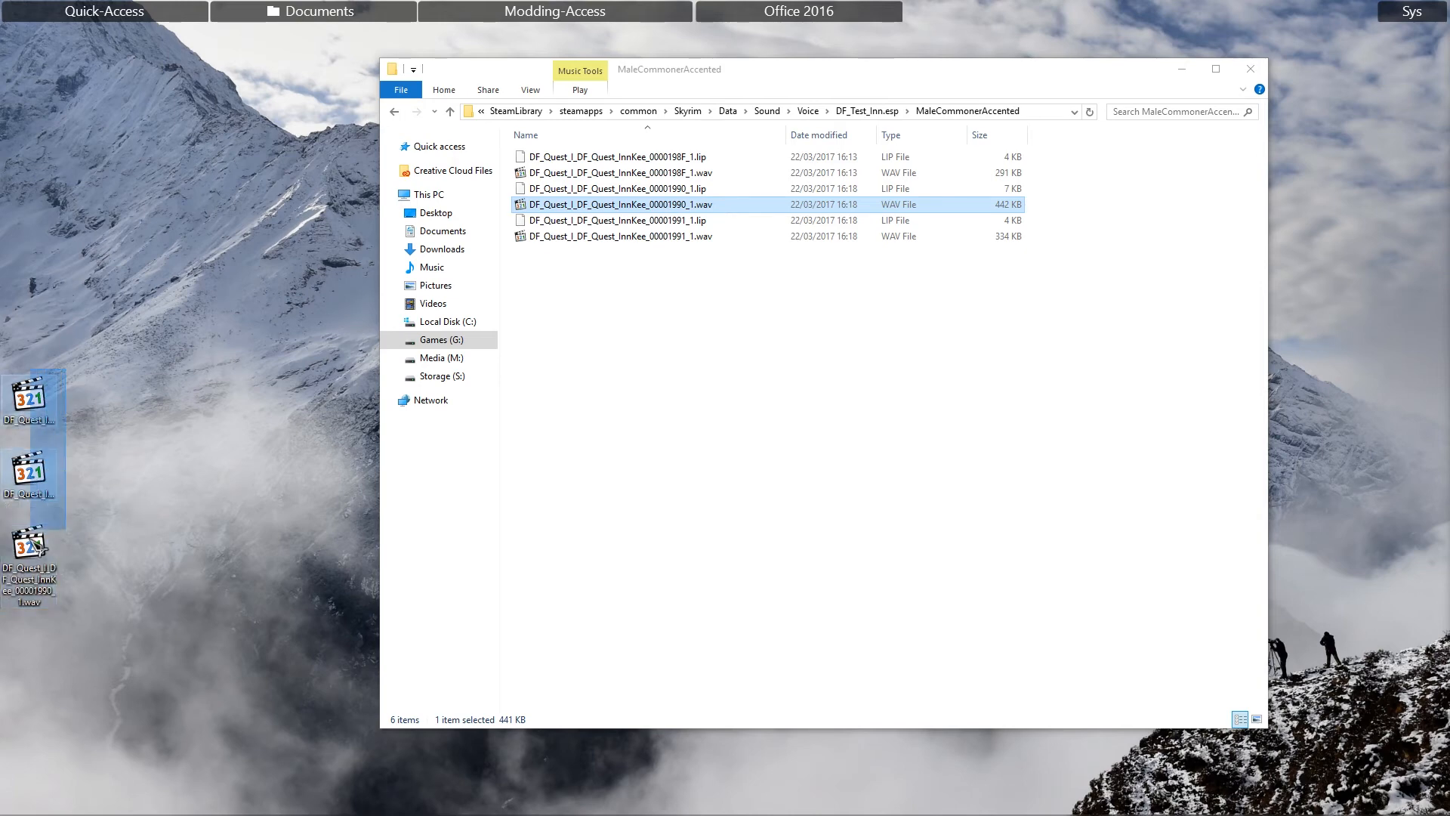
pyautogui.rightClick(33, 550)
pyautogui.click(98, 462)
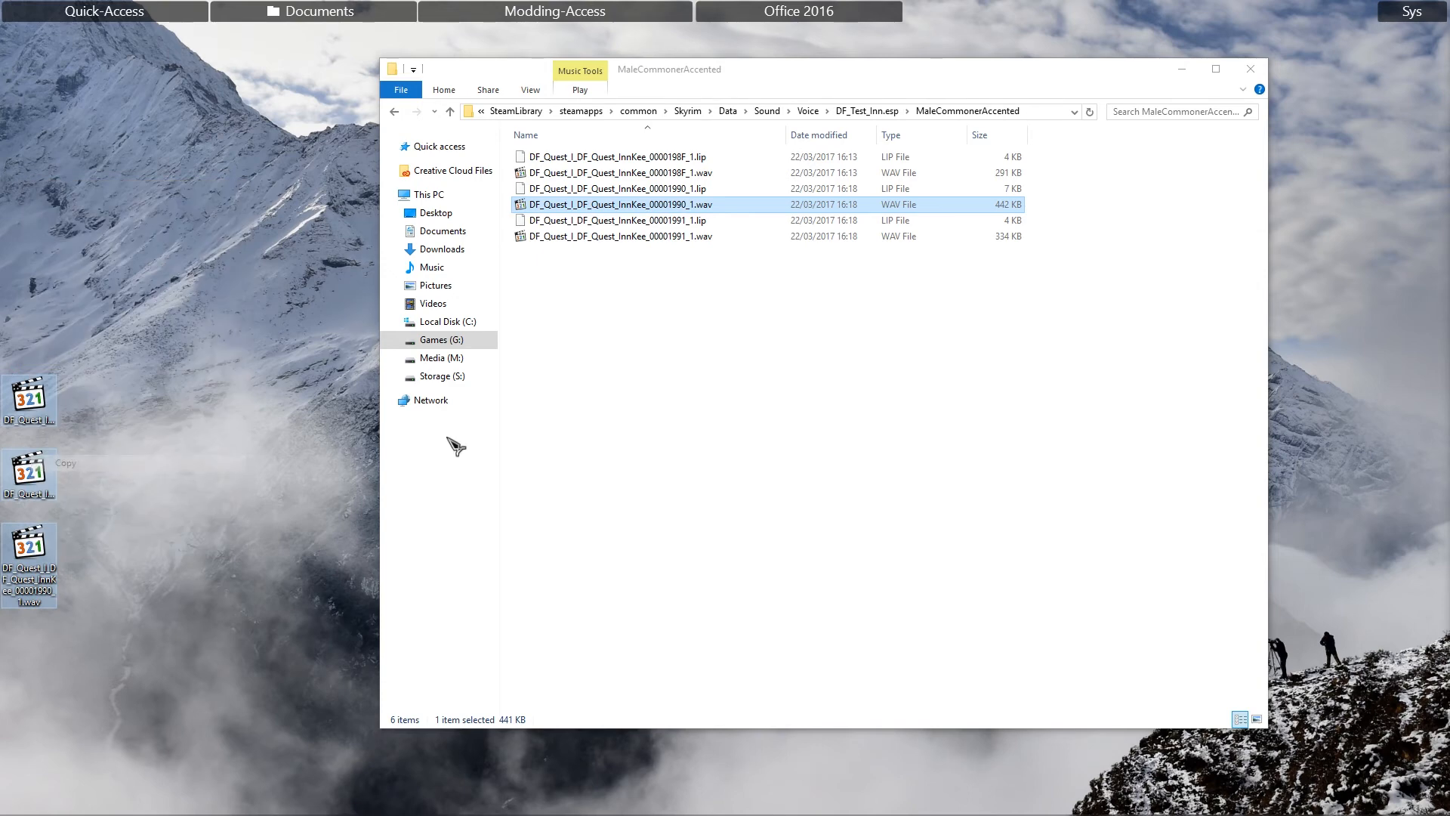
pyautogui.click(640, 348)
pyautogui.rightClick(647, 306)
pyautogui.click(679, 482)
pyautogui.click(670, 293)
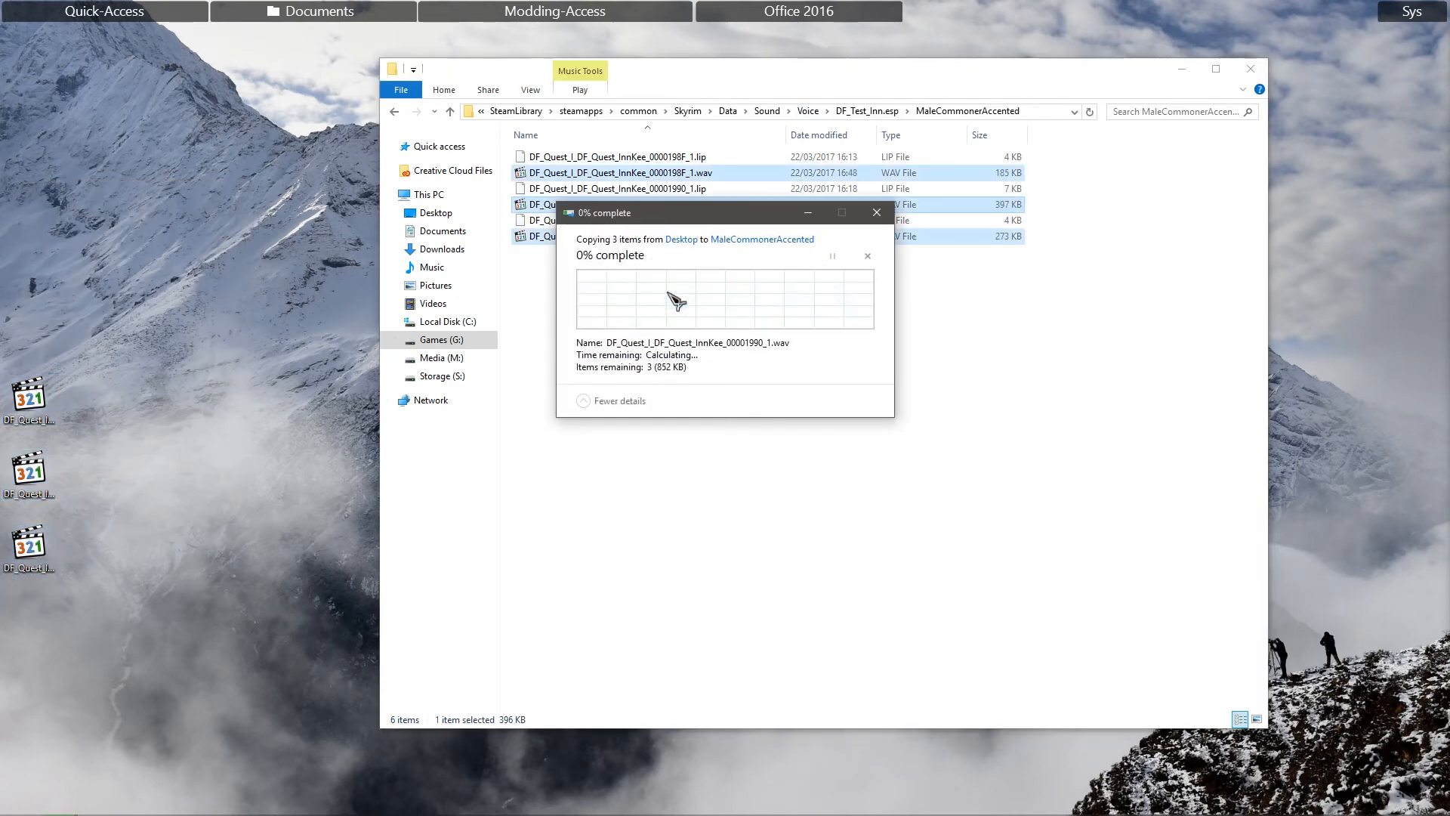
pyautogui.click(626, 293)
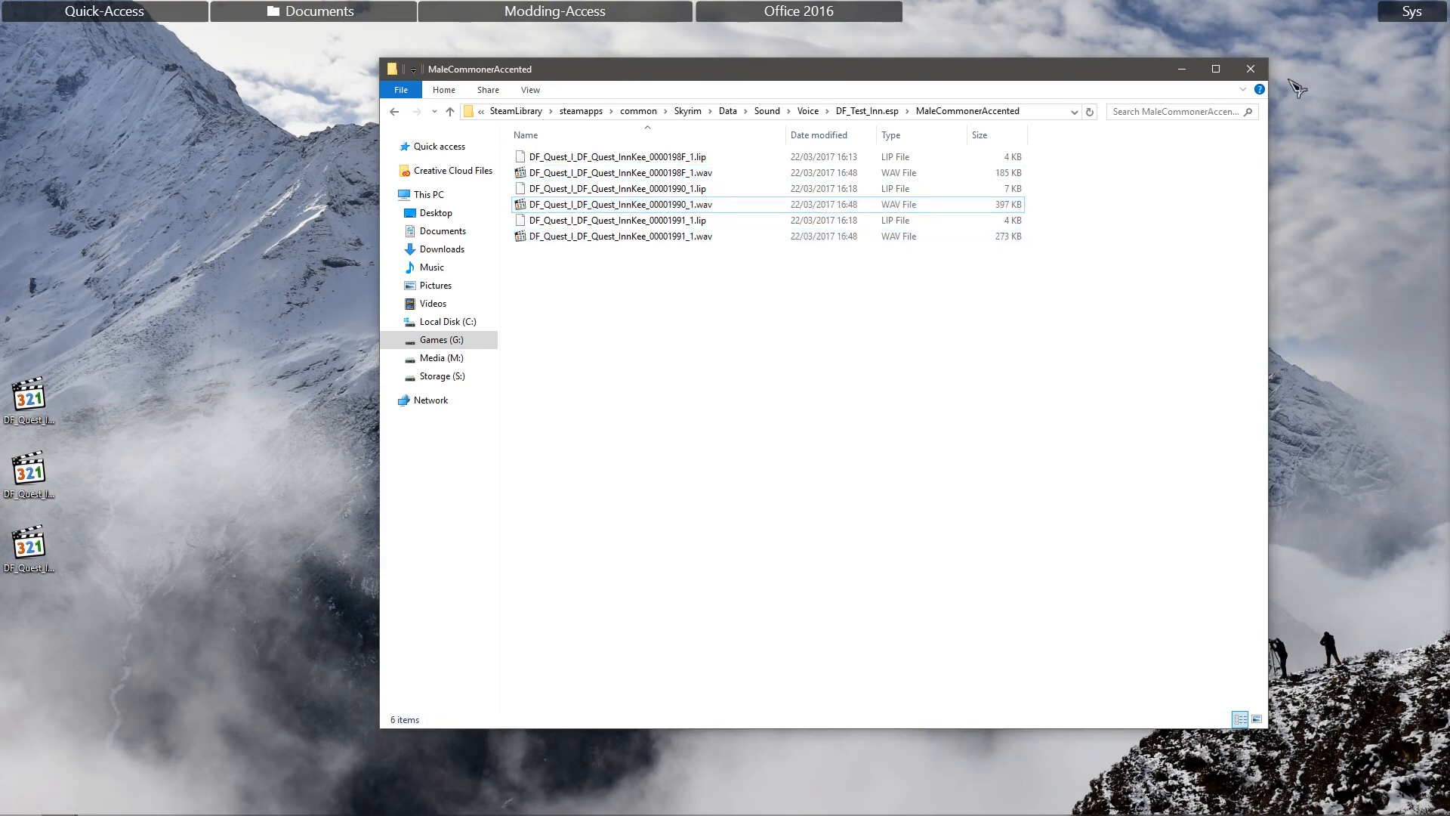
pyautogui.click(1250, 69)
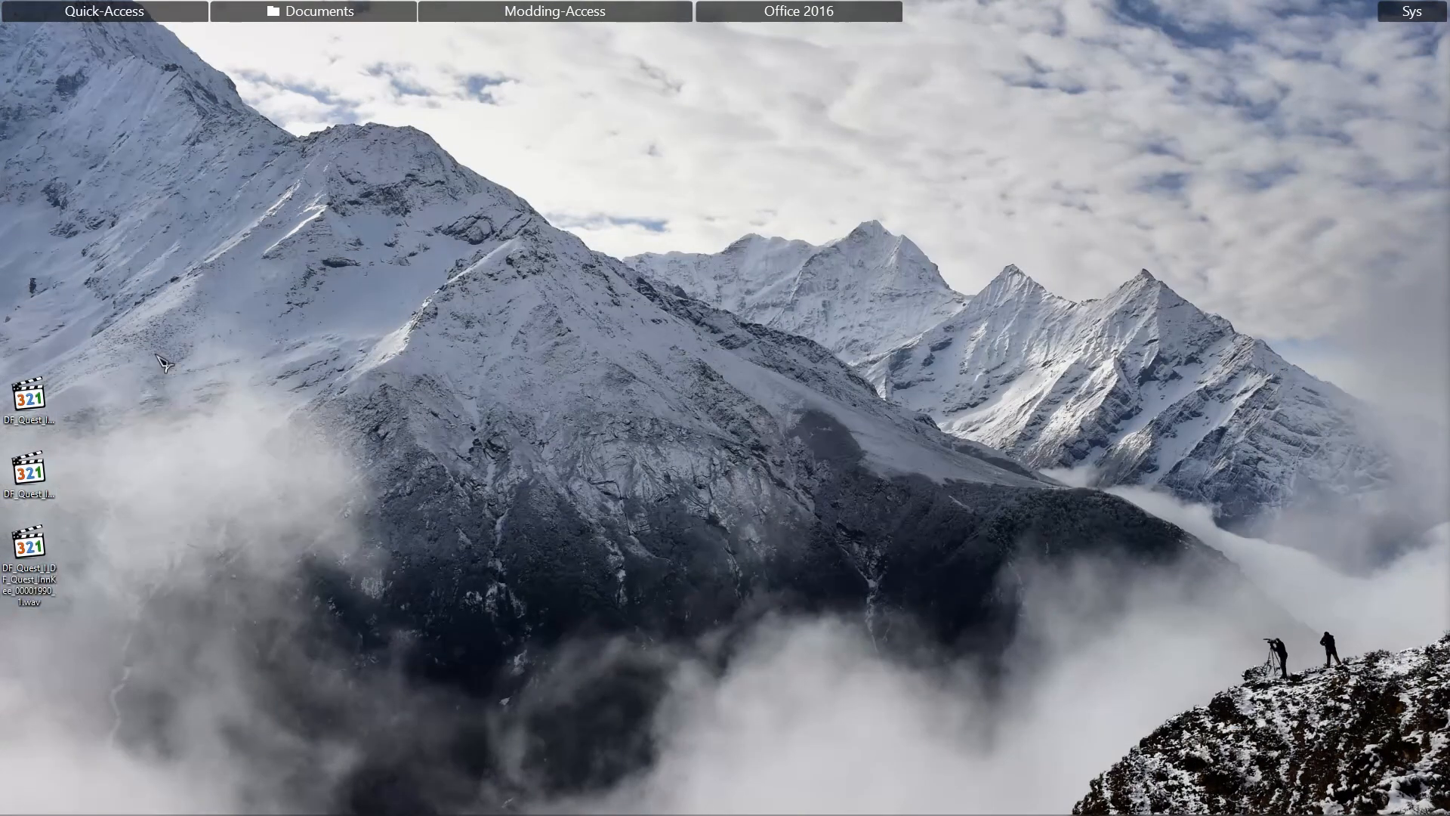
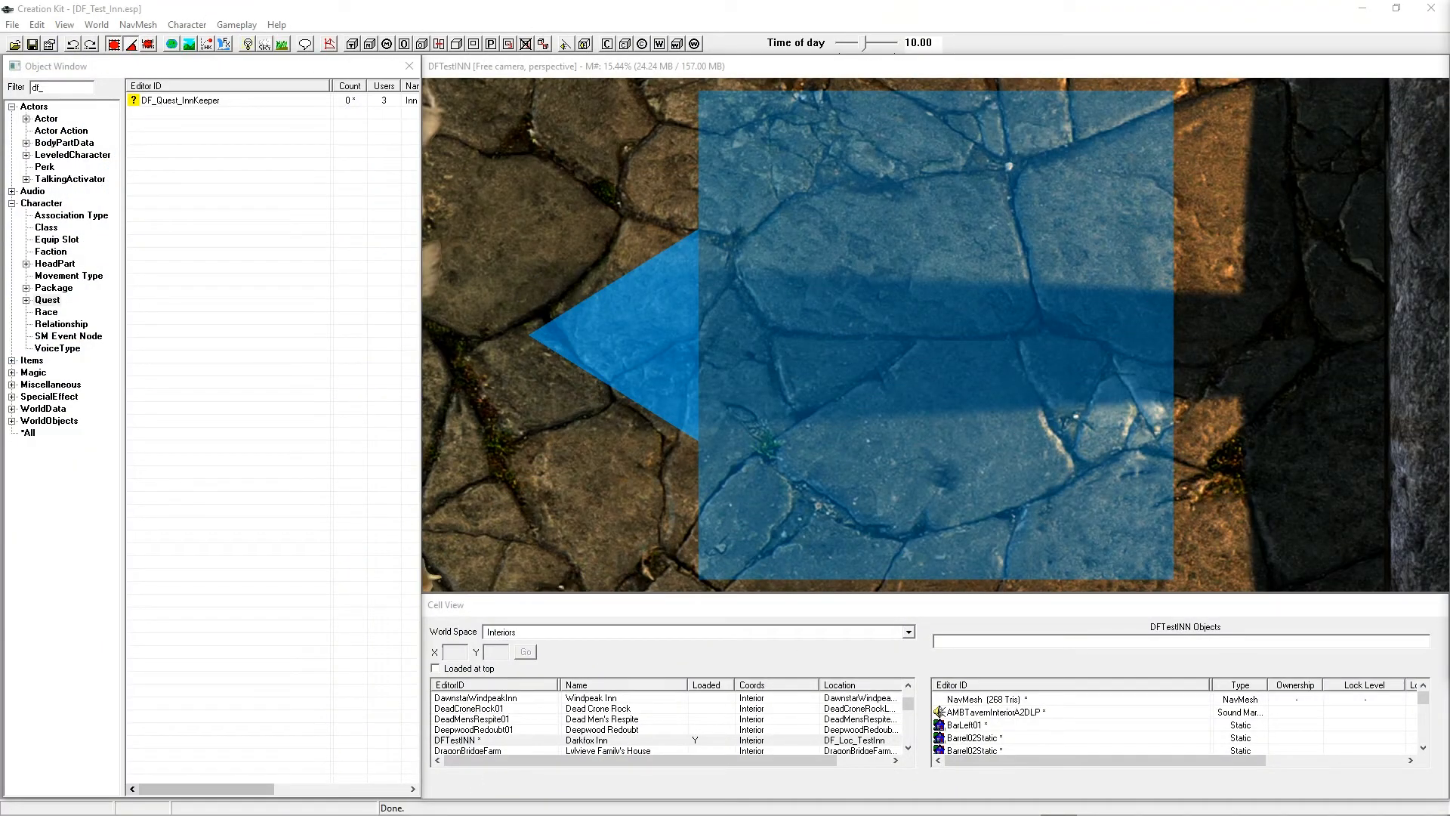
# Step: Switch to the Creation Kit and open the DF_Quest_InnKeeper_BB_DV dialogue view of the DF_Quest_InnKeeper quest
pyautogui.click(239, 174)
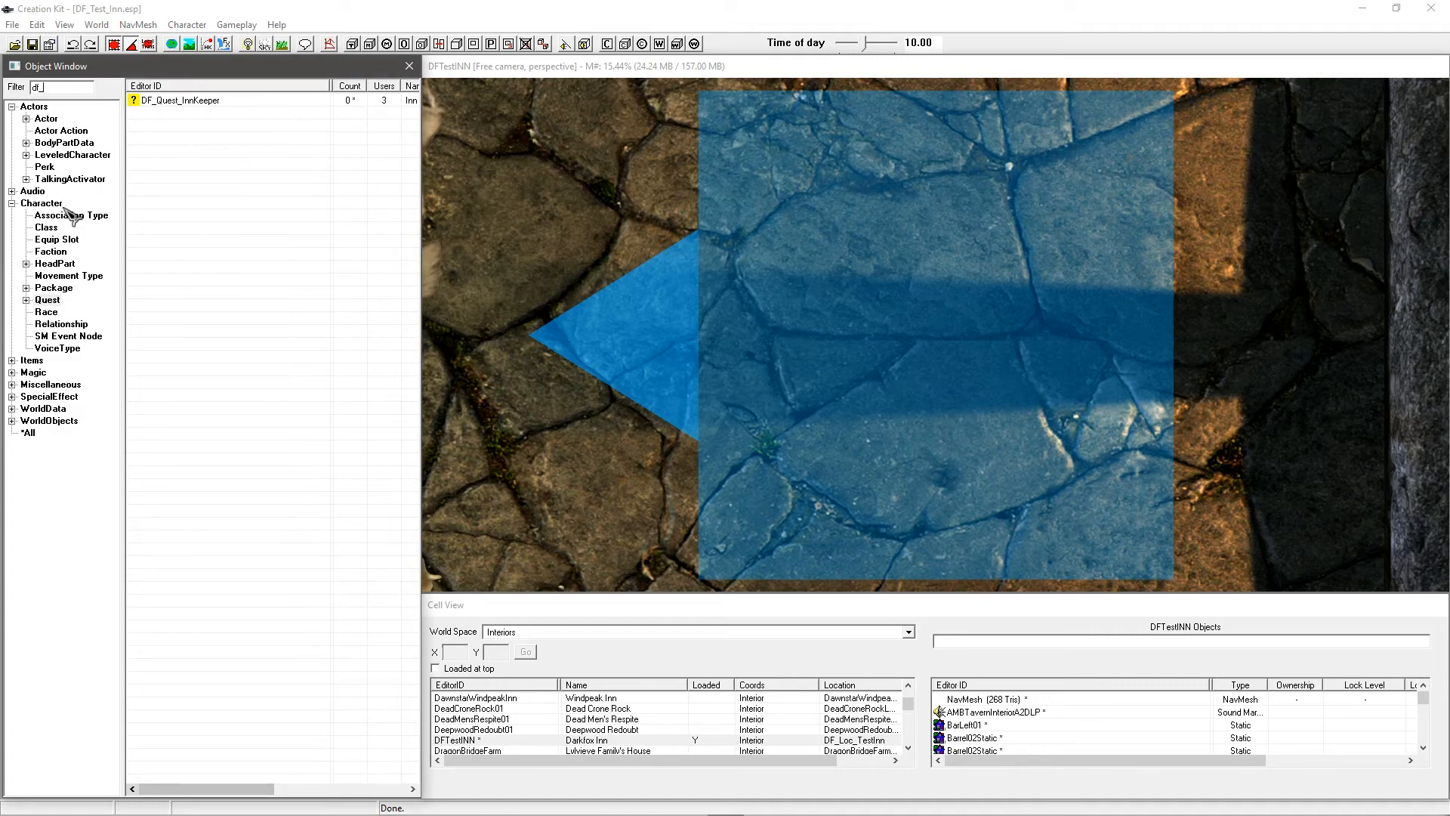
pyautogui.doubleClick(180, 101)
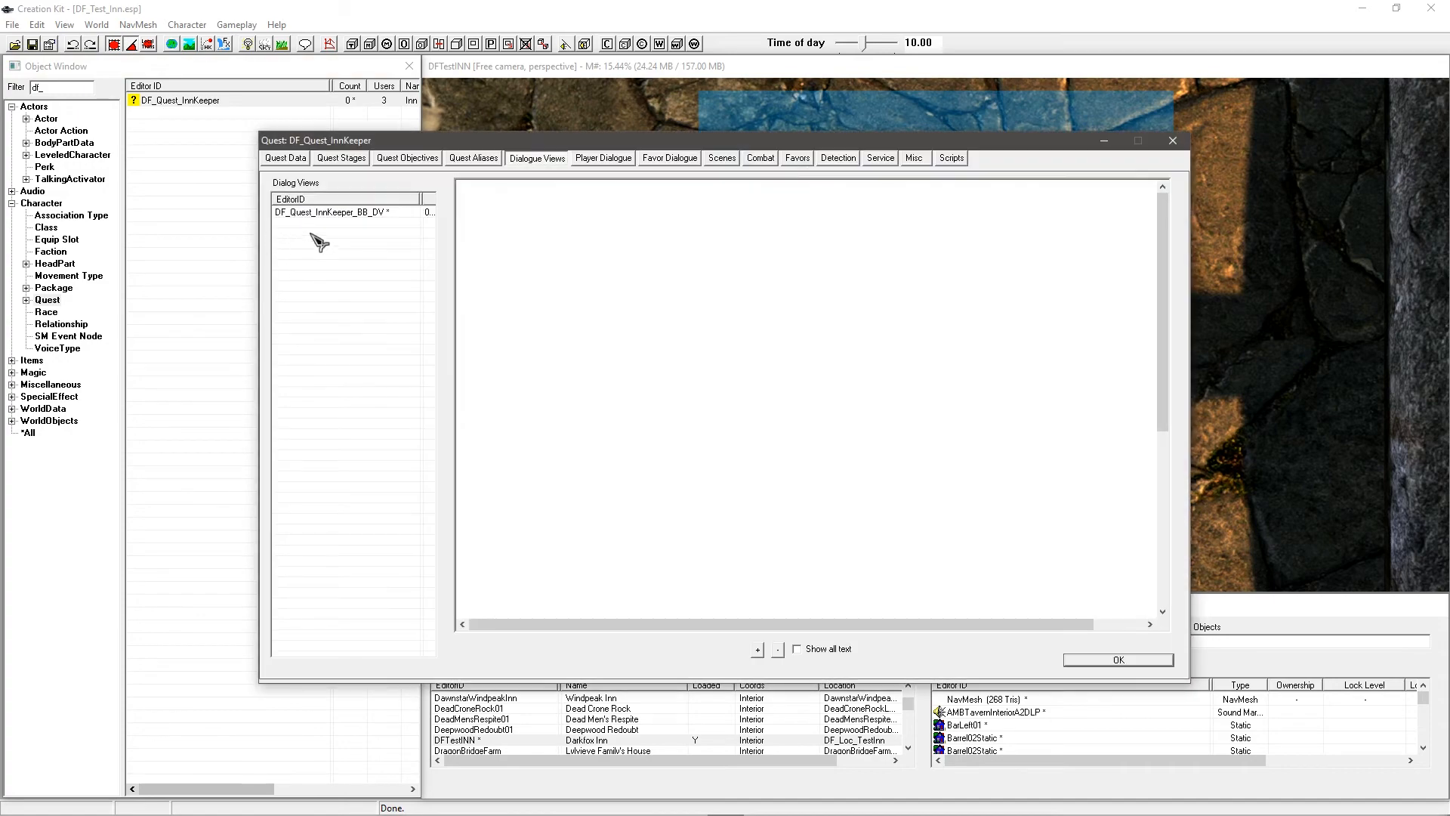
pyautogui.click(324, 212)
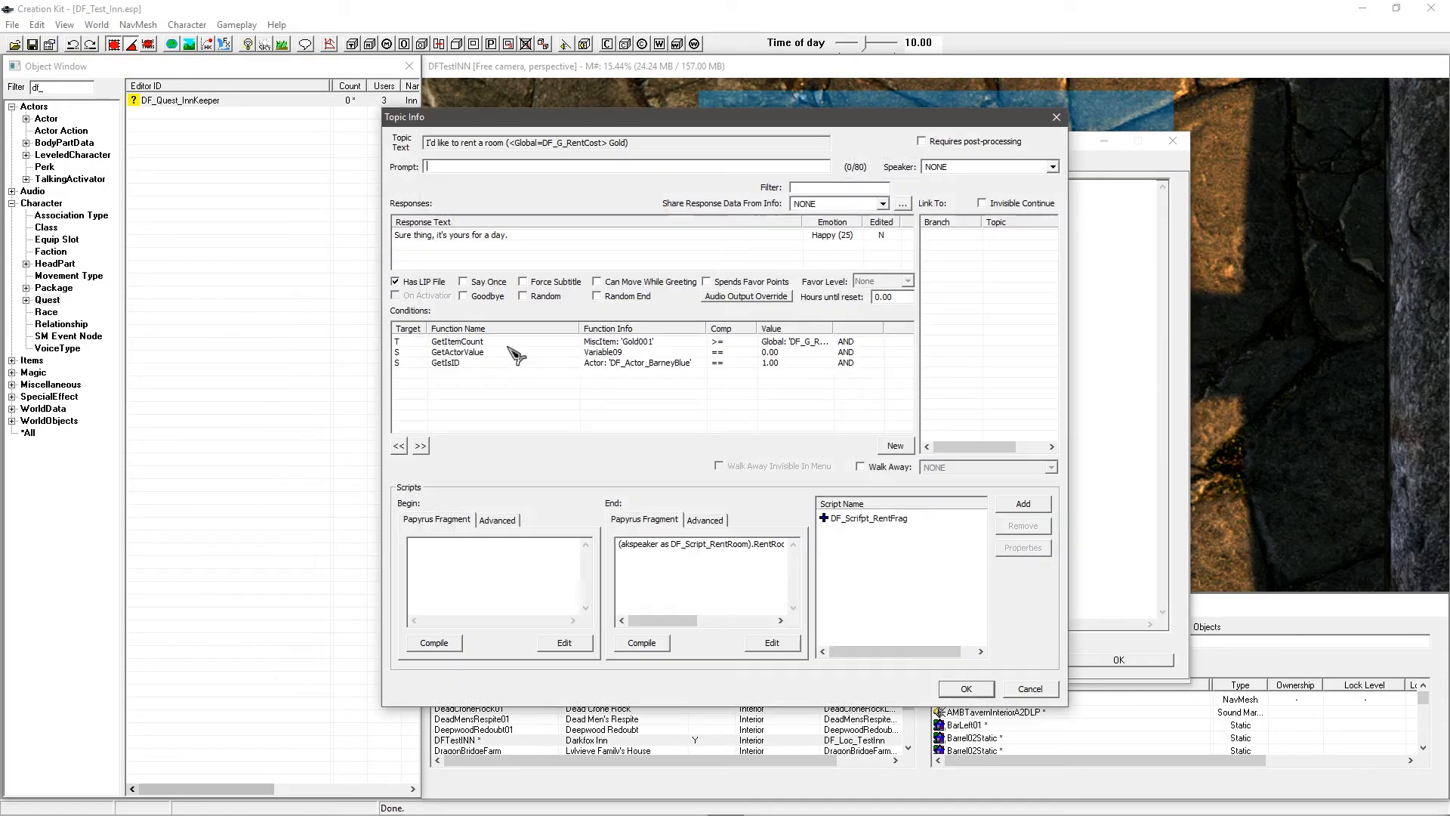
# Step: Generate the lip file from WAV for the "Sure thing, it's yours for a day." response and accept the topic info
pyautogui.doubleClick(475, 235)
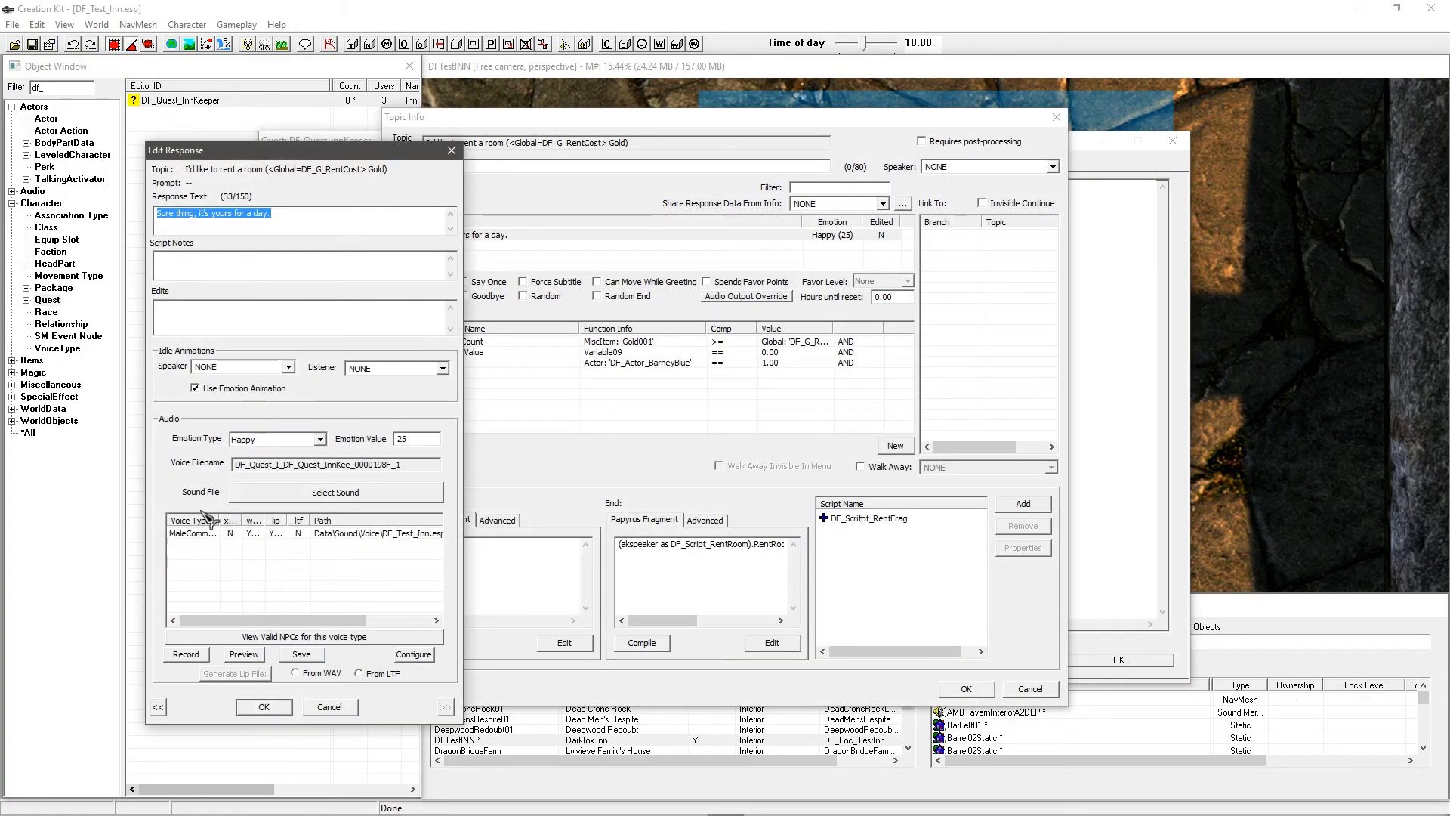
pyautogui.click(195, 538)
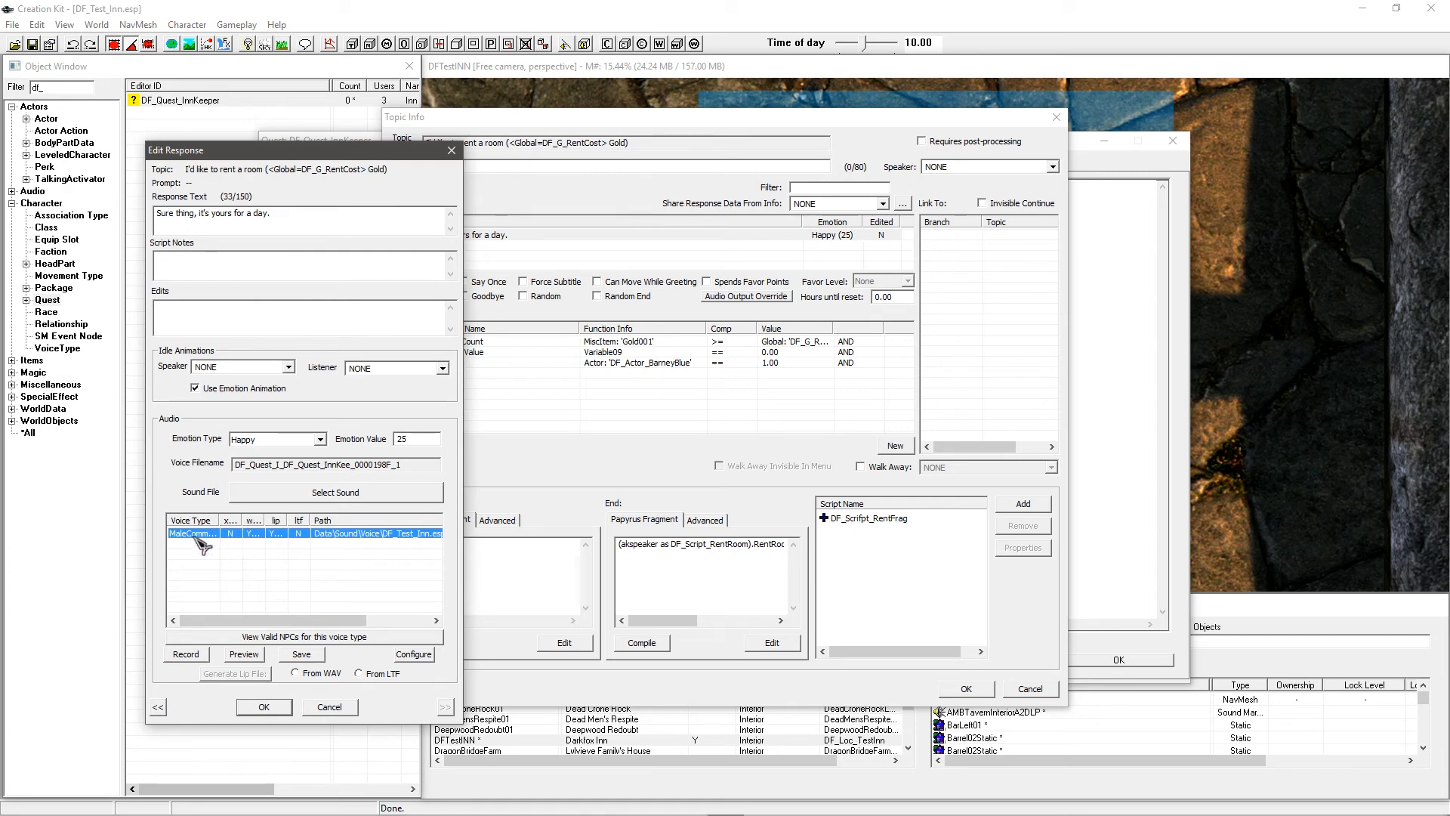
pyautogui.click(304, 673)
pyautogui.click(232, 677)
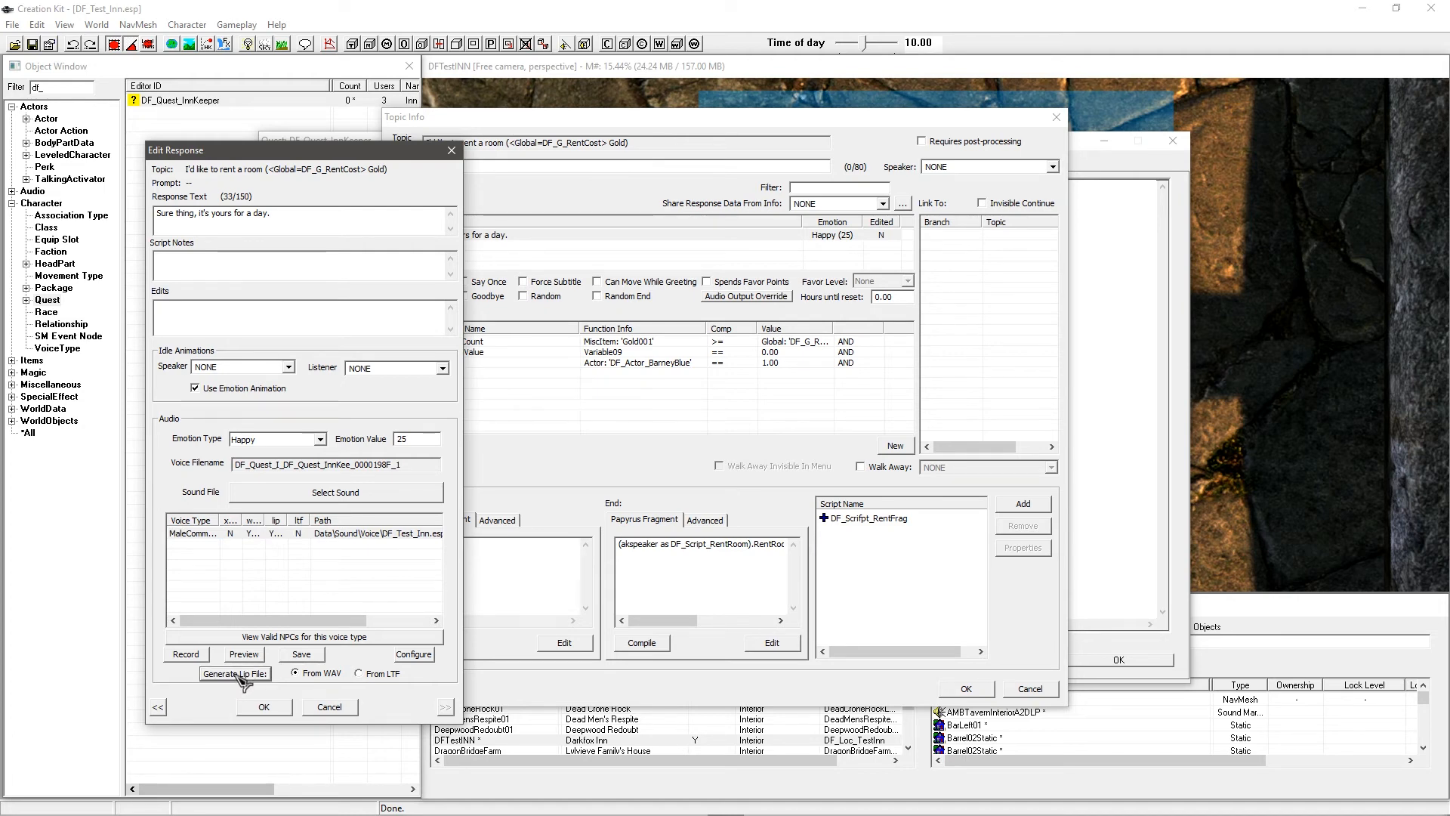
pyautogui.click(264, 706)
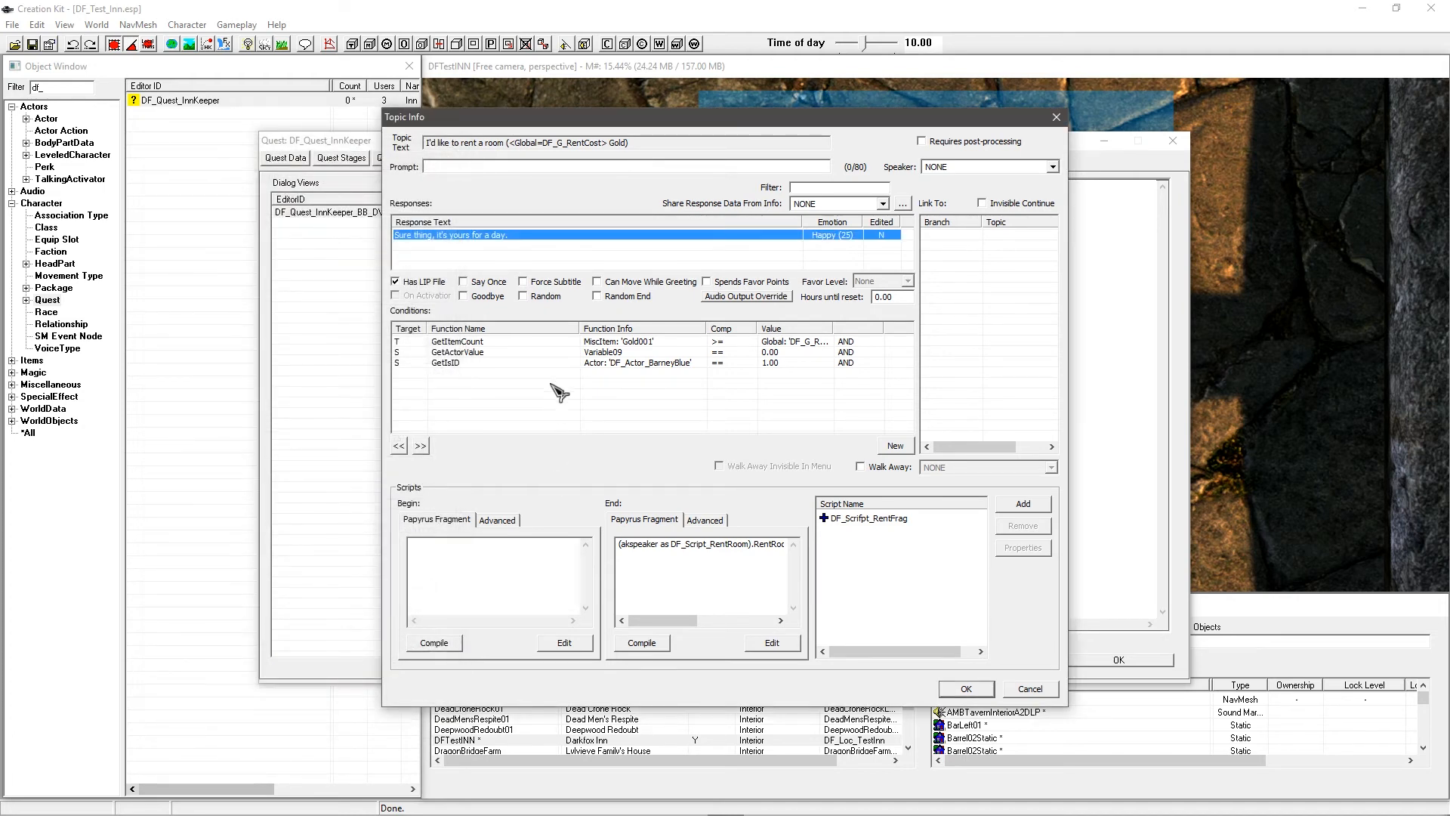
pyautogui.click(964, 687)
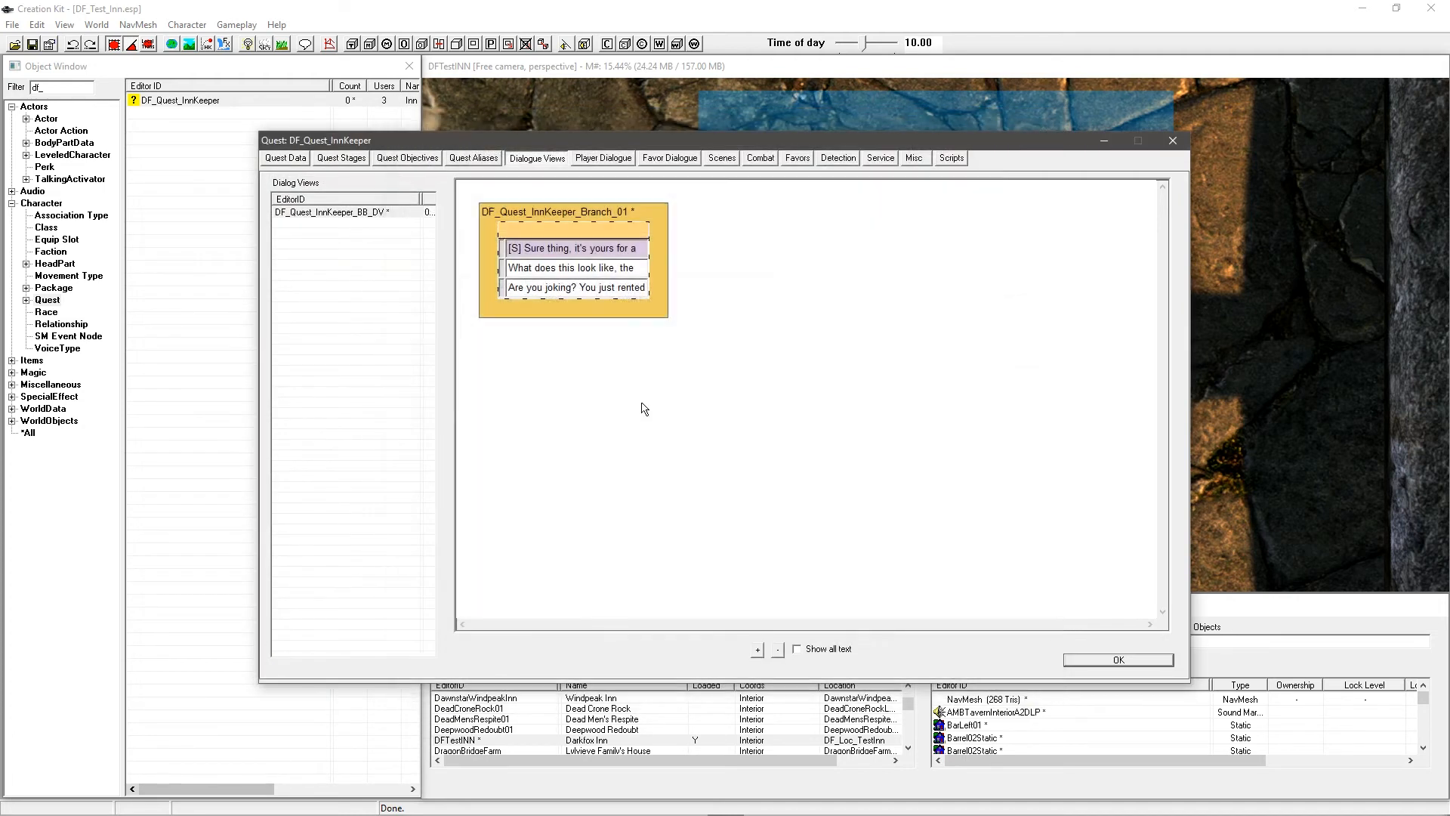
# Step: Generate the lip file from WAV for the "What does this look like, the Temple of Mara? No gold, no bed." response and accept it
pyautogui.doubleClick(555, 269)
pyautogui.doubleClick(476, 236)
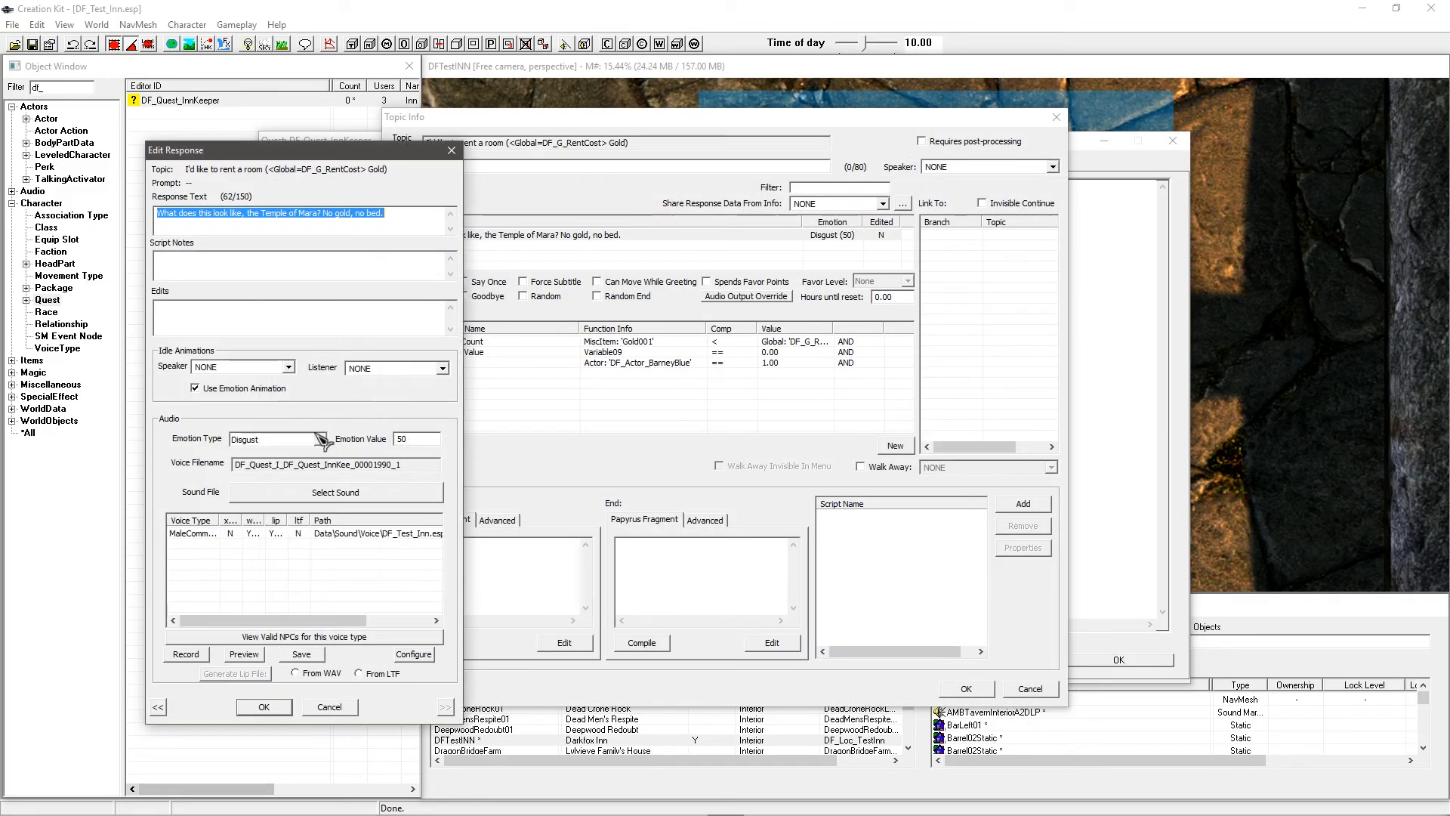
pyautogui.click(249, 534)
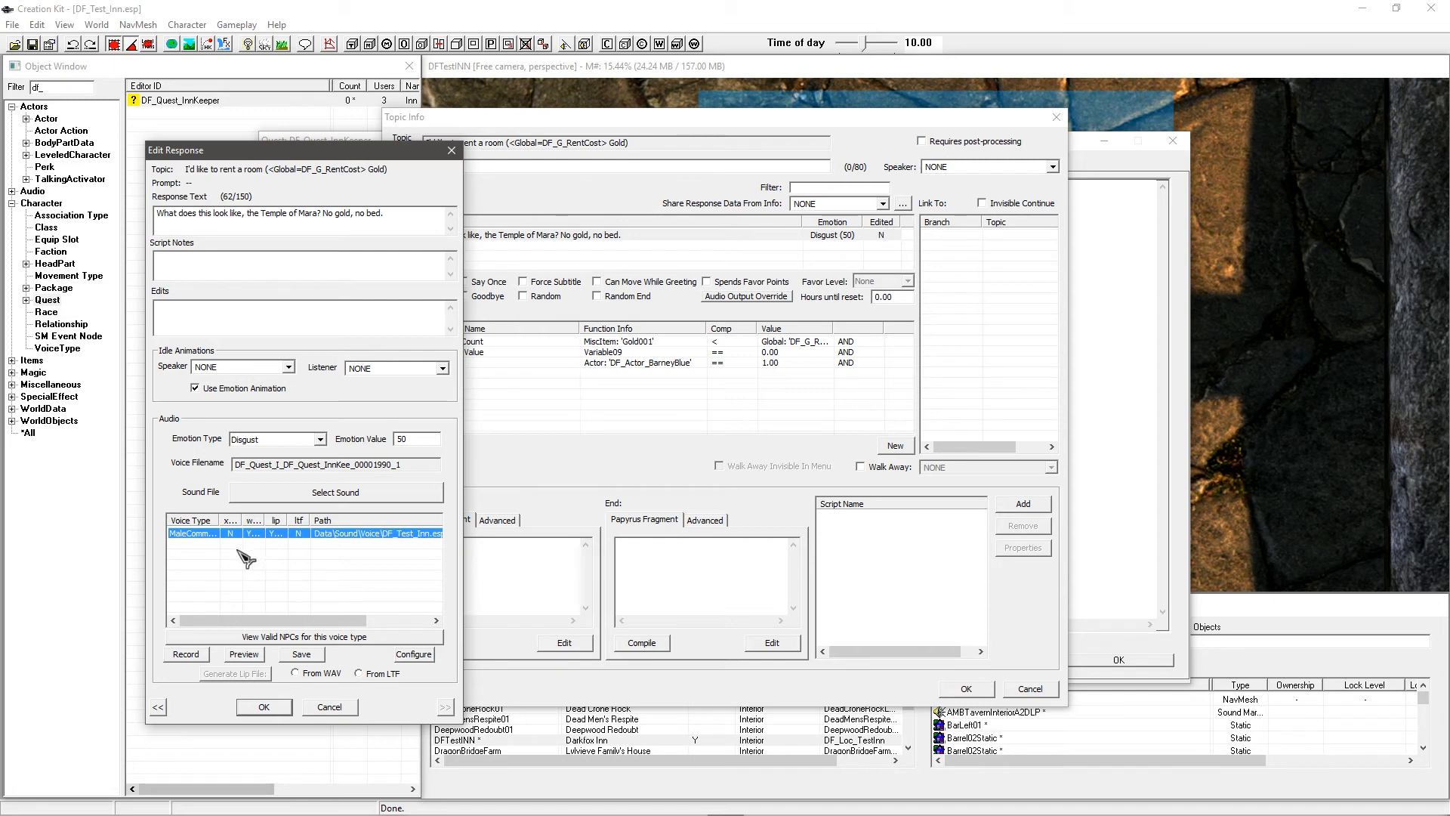
pyautogui.click(306, 672)
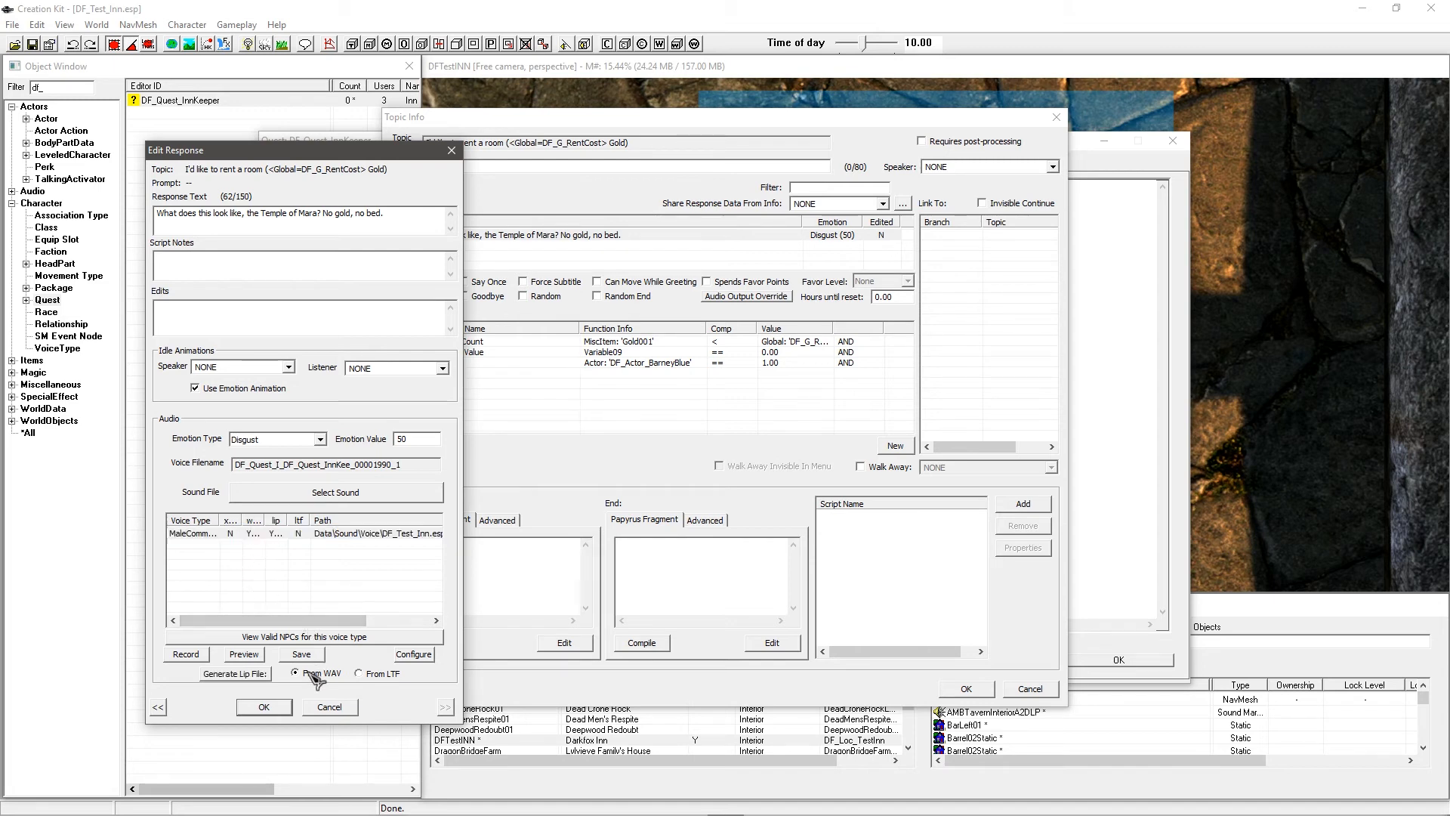
pyautogui.click(231, 674)
pyautogui.click(265, 708)
pyautogui.click(967, 689)
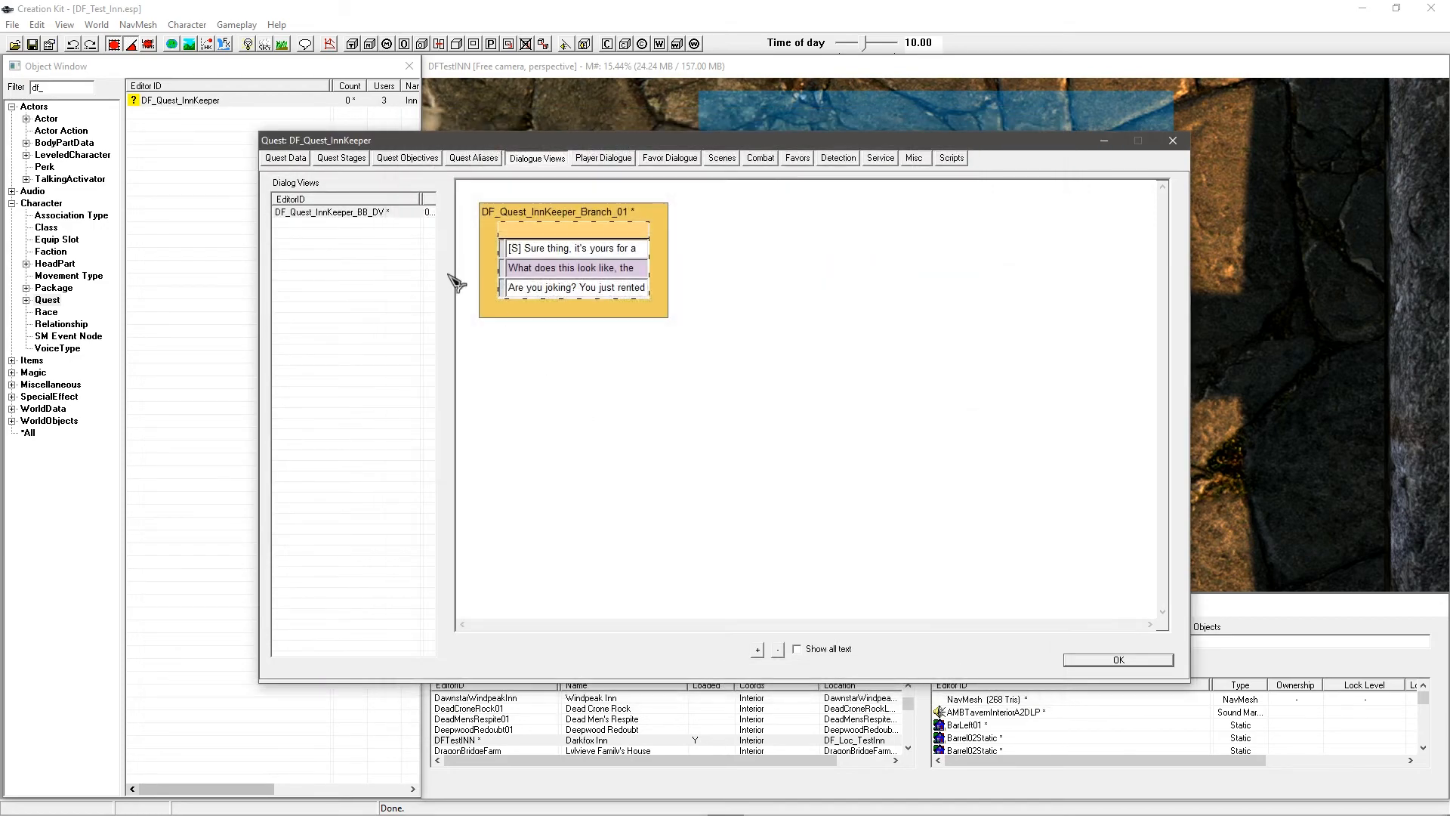
# Step: Generate the lip file from WAV for the "Are you joking? You just rented a room from me." response and accept the topic info
pyautogui.doubleClick(556, 287)
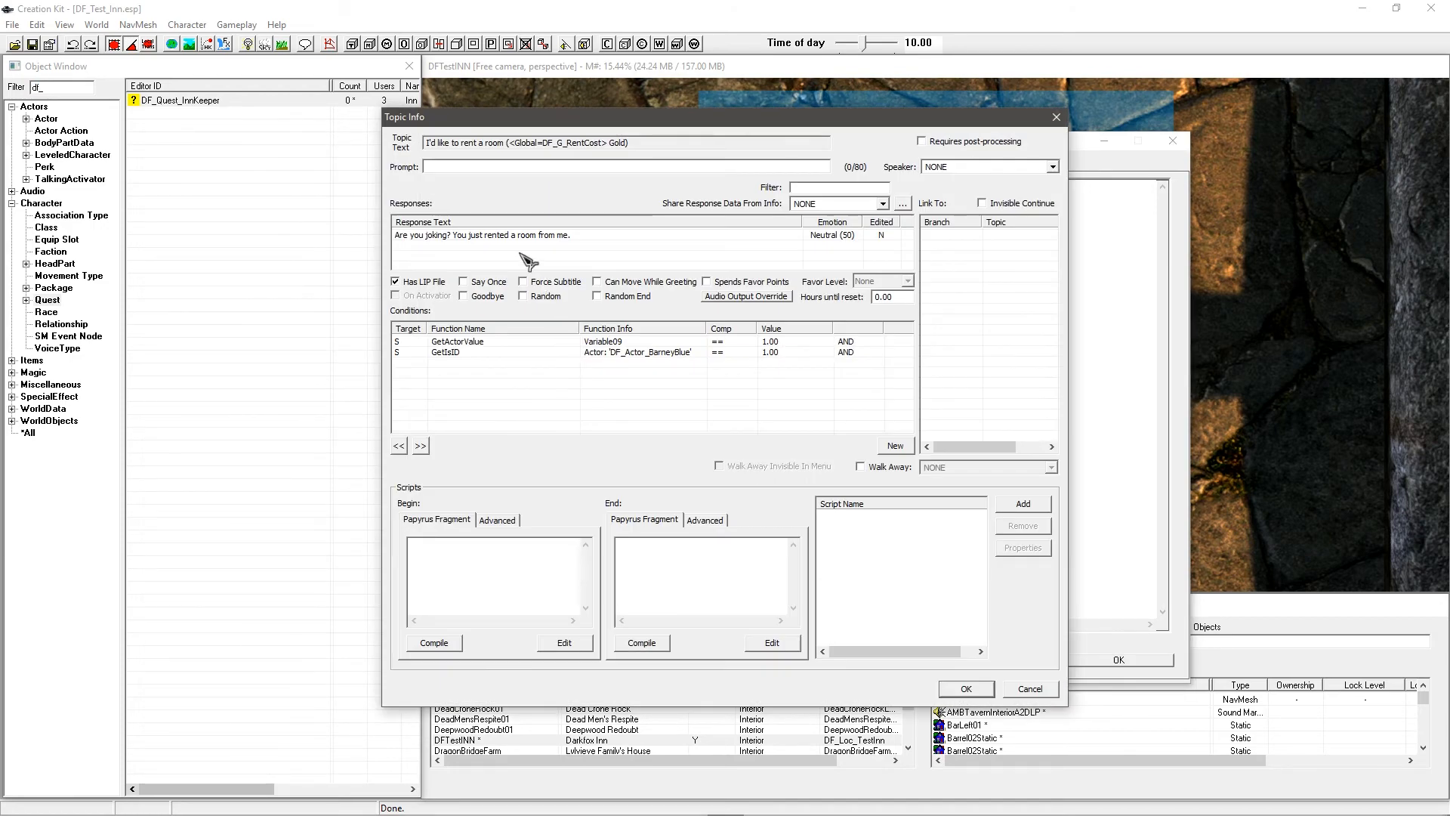
pyautogui.doubleClick(521, 238)
pyautogui.click(249, 536)
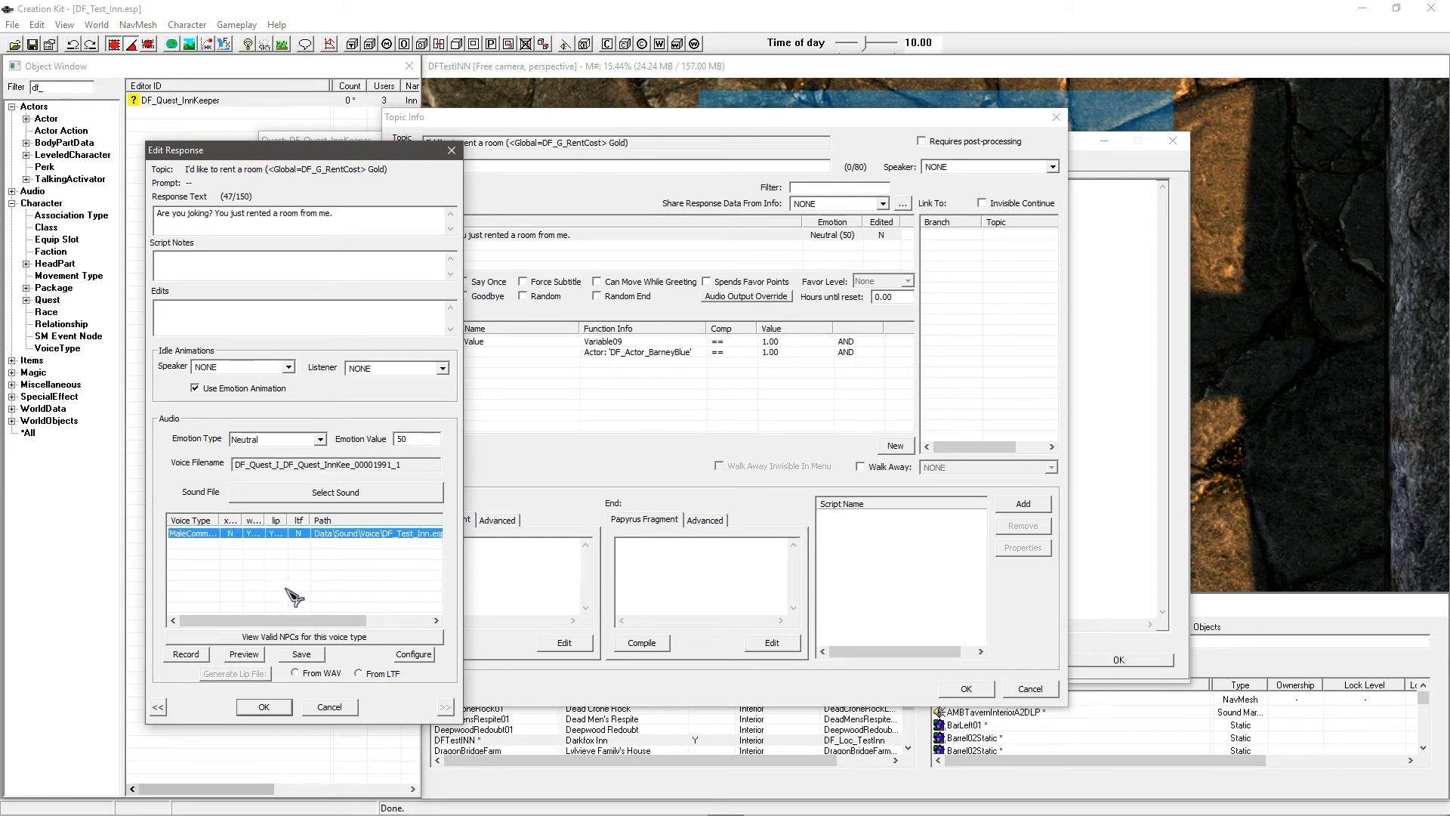
pyautogui.click(298, 674)
pyautogui.click(243, 674)
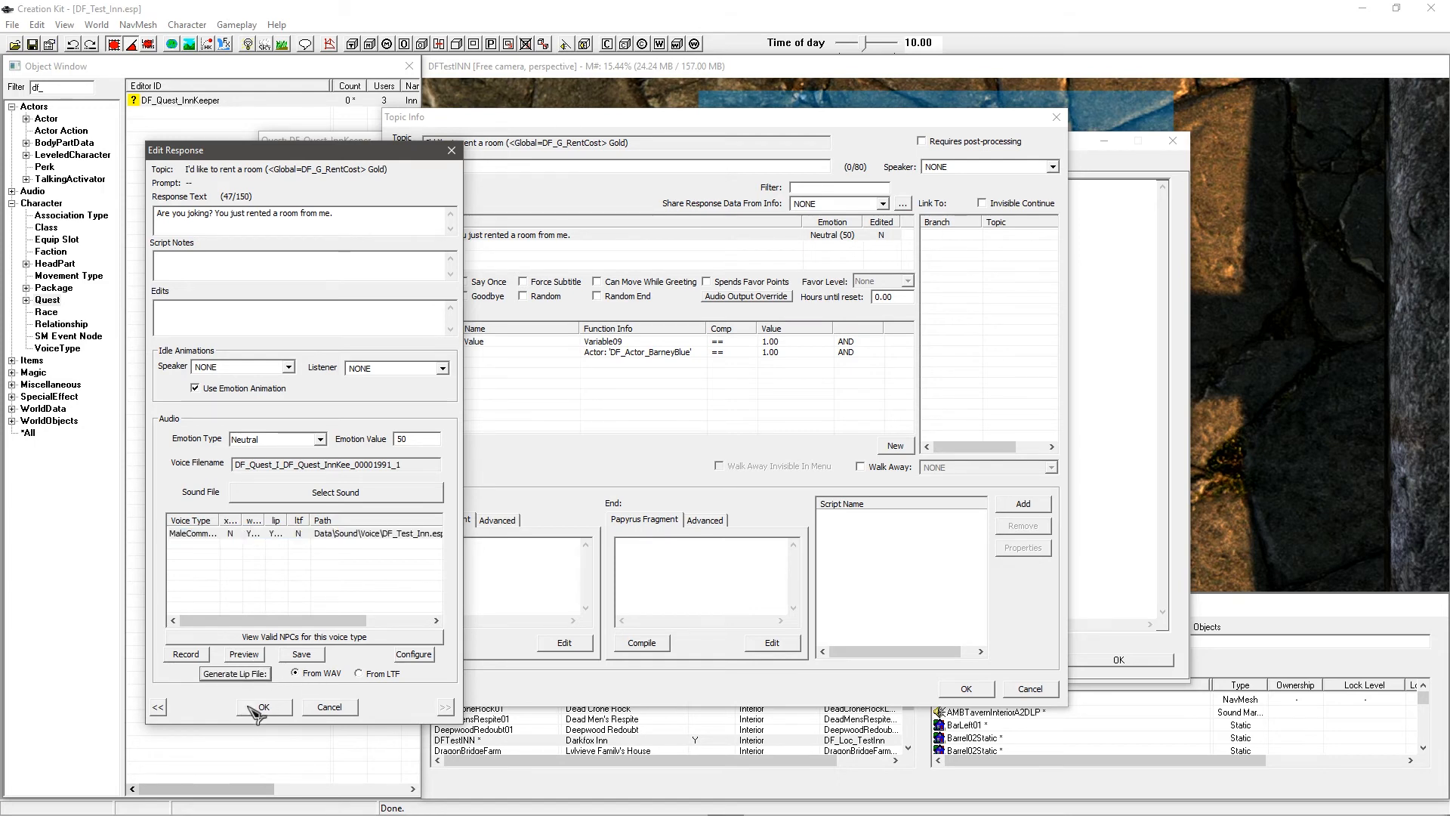
pyautogui.click(261, 707)
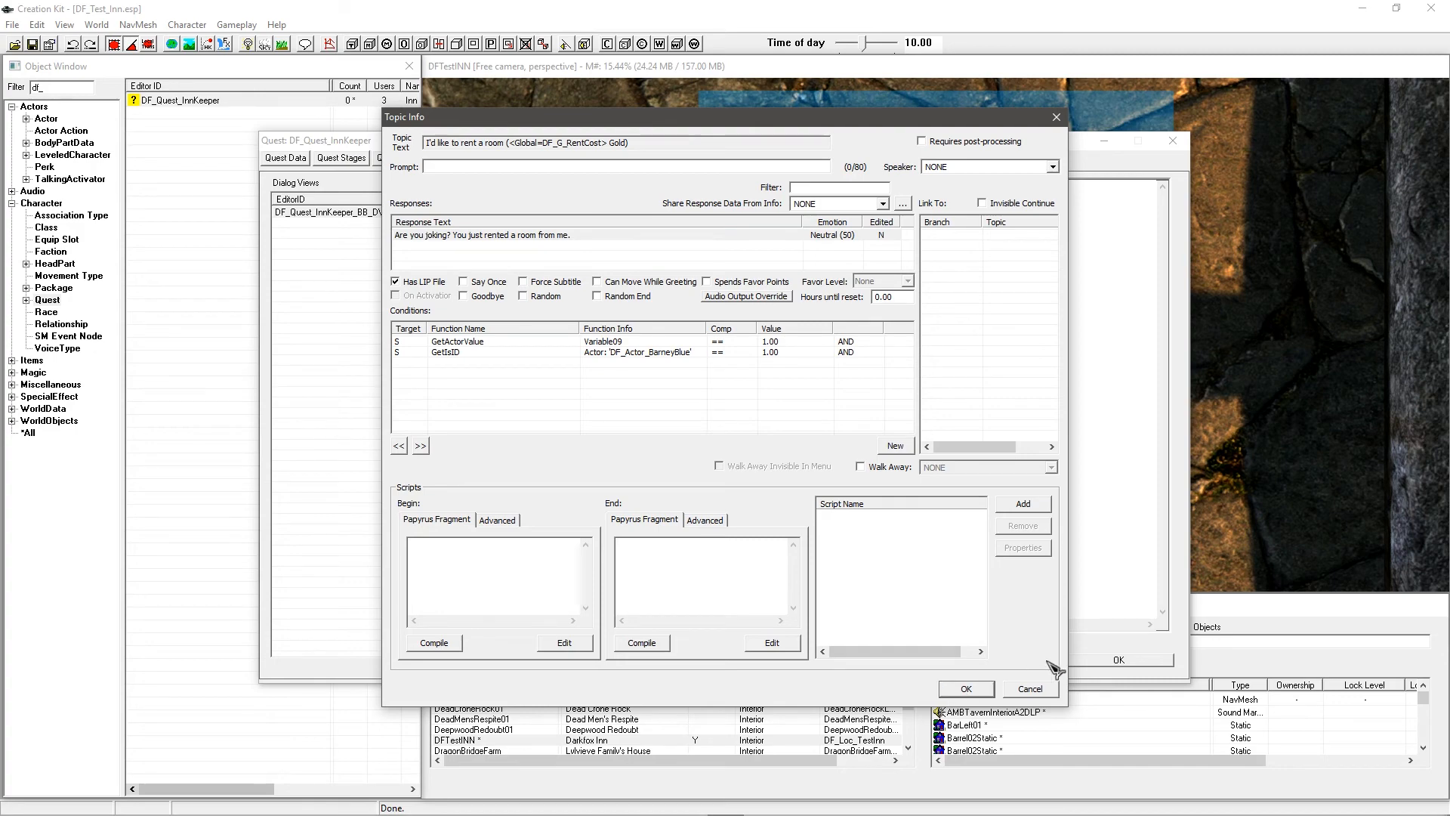
pyautogui.click(969, 687)
# Step: Accept the quest, save the DF_Test_Inn.esp plugin and minimize the Creation Kit
pyautogui.click(1103, 659)
pyautogui.hotkey('ctrl', 's')
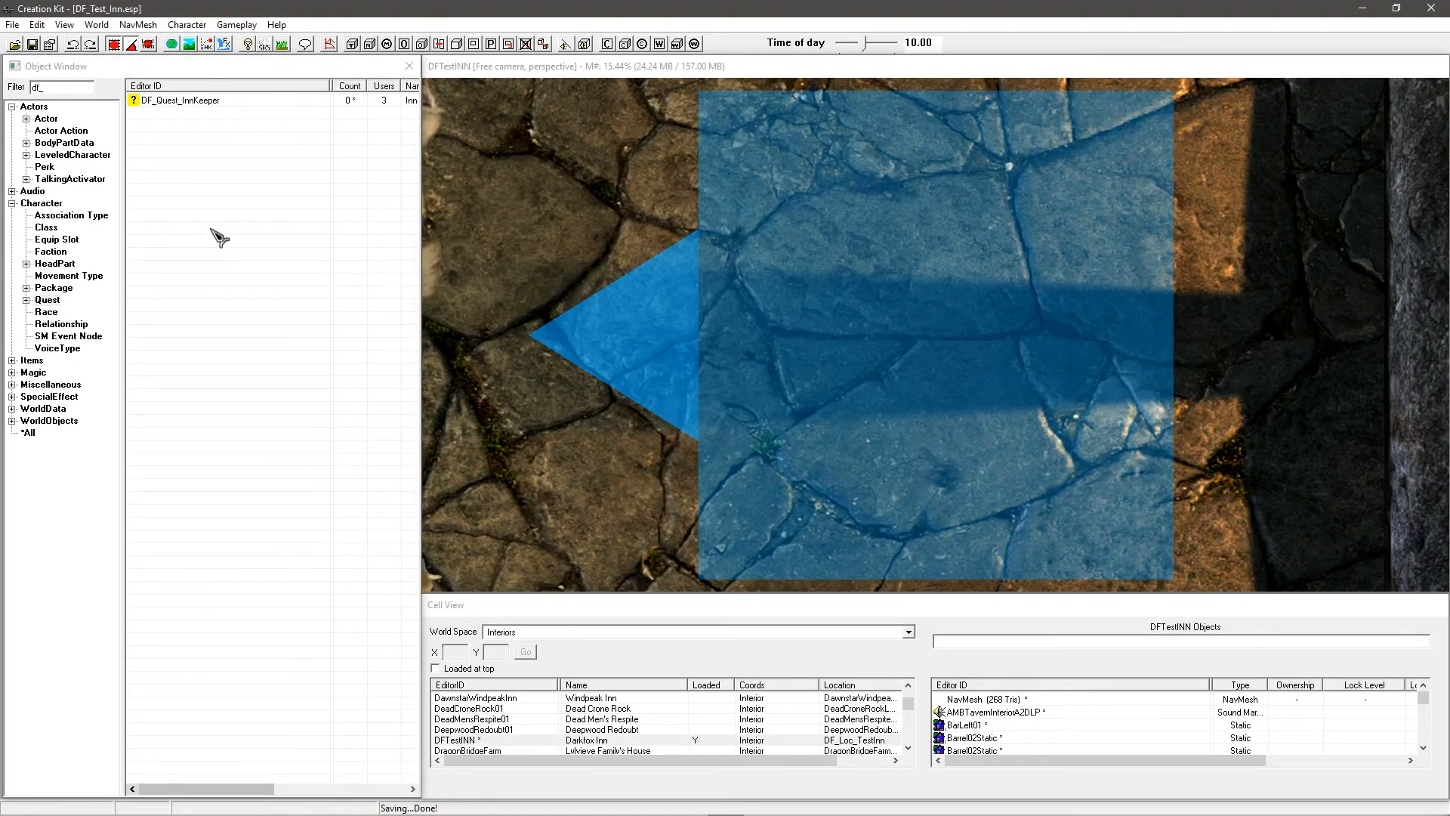
pyautogui.click(1363, 8)
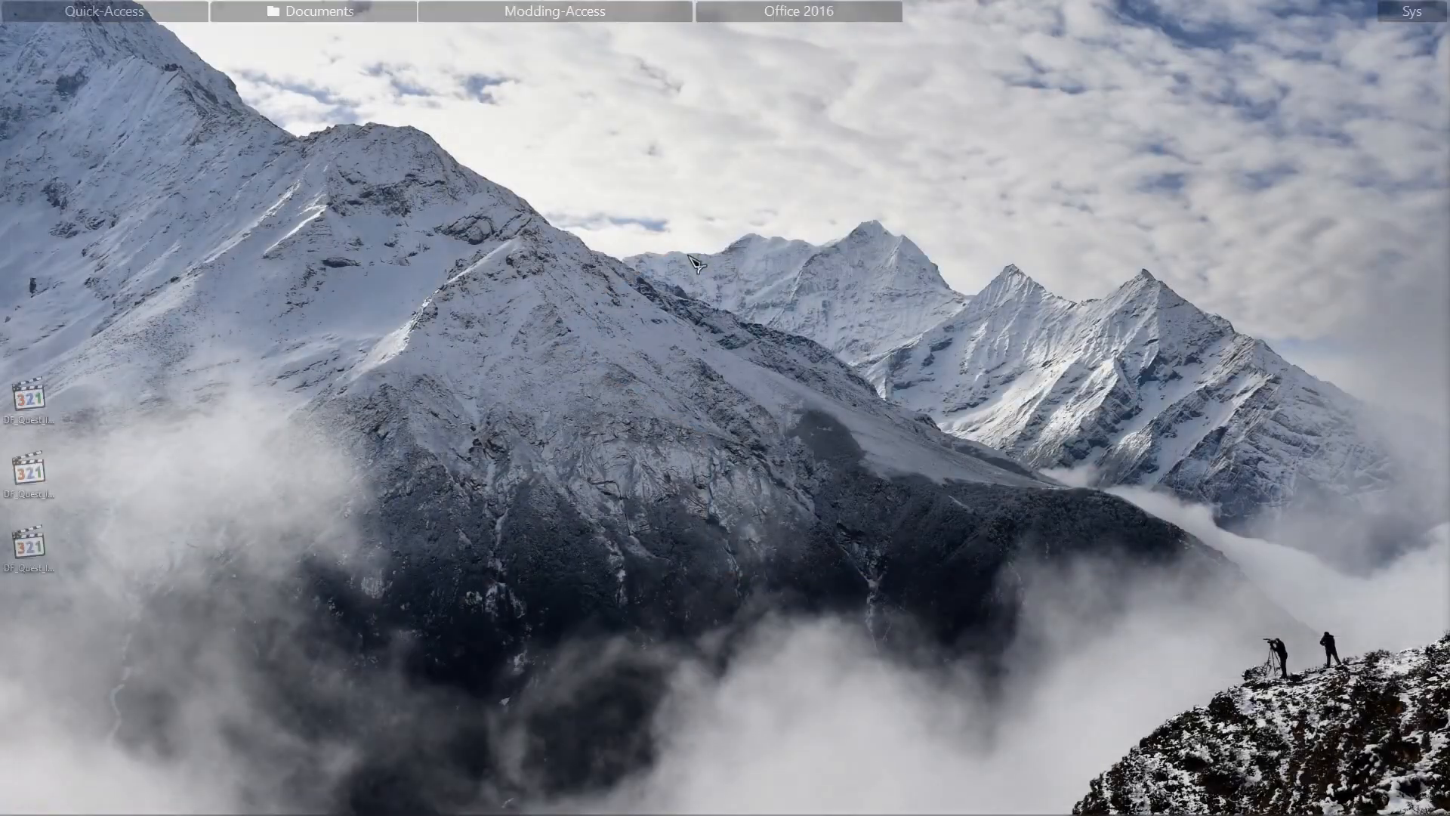
# Step: Launch Unfuzer.exe from the Unfuzer CPP folder inside Skyrim's Tools folder
pyautogui.moveTo(554, 4)
pyautogui.doubleClick(454, 94)
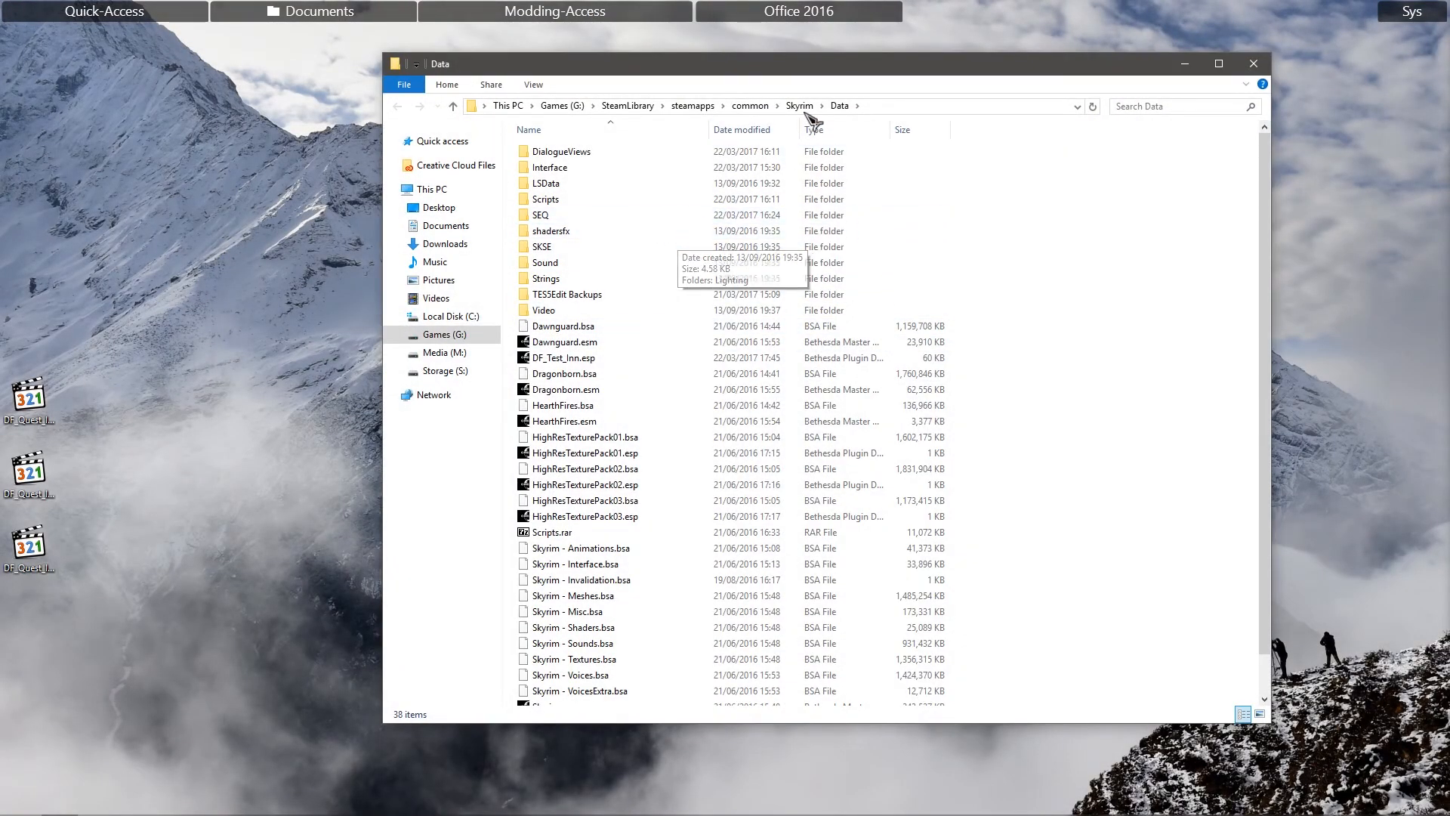
pyautogui.hotkey('alt', 'Up')
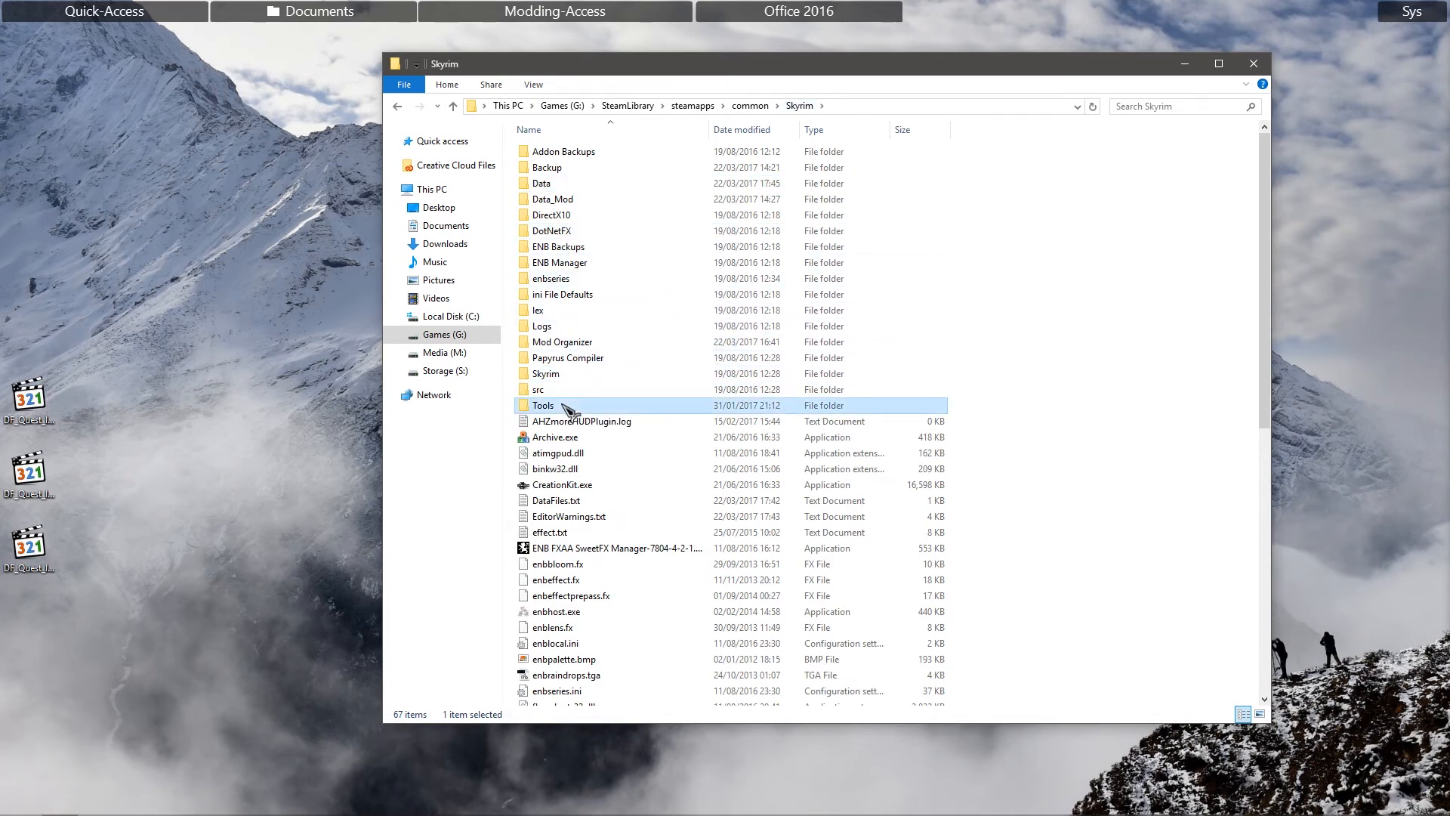
pyautogui.doubleClick(597, 404)
pyautogui.click(581, 200)
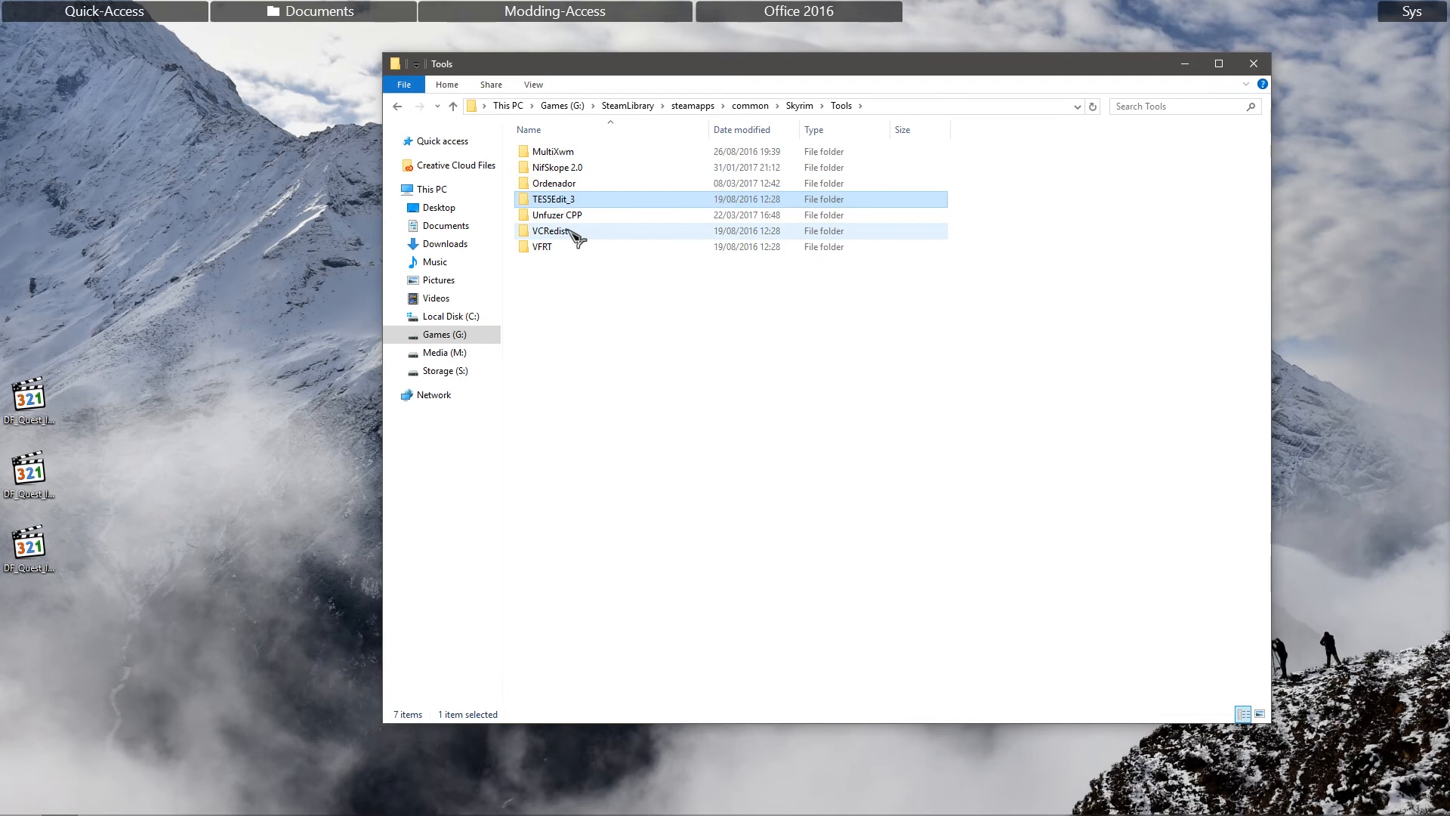
pyautogui.doubleClick(563, 215)
pyautogui.doubleClick(559, 152)
# Step: Set Unfuzer's folder to parse to Skyrim\Data\Sound\Voice\DF_Test_Inn.esp\MaleCommonerAccented
pyautogui.click(689, 404)
pyautogui.moveTo(749, 489); pyautogui.dragTo(789, 490)
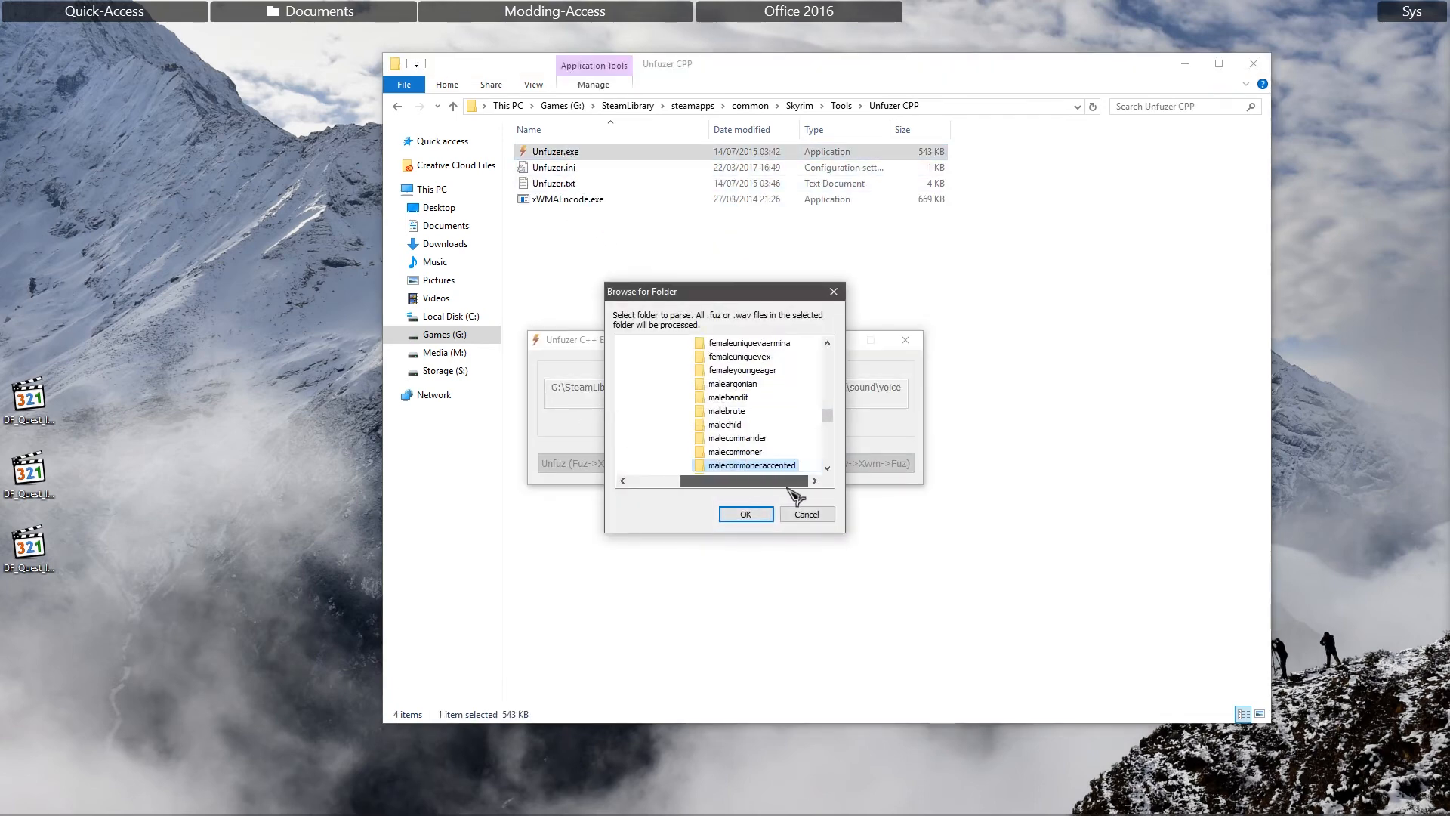
pyautogui.moveTo(829, 411); pyautogui.dragTo(830, 396)
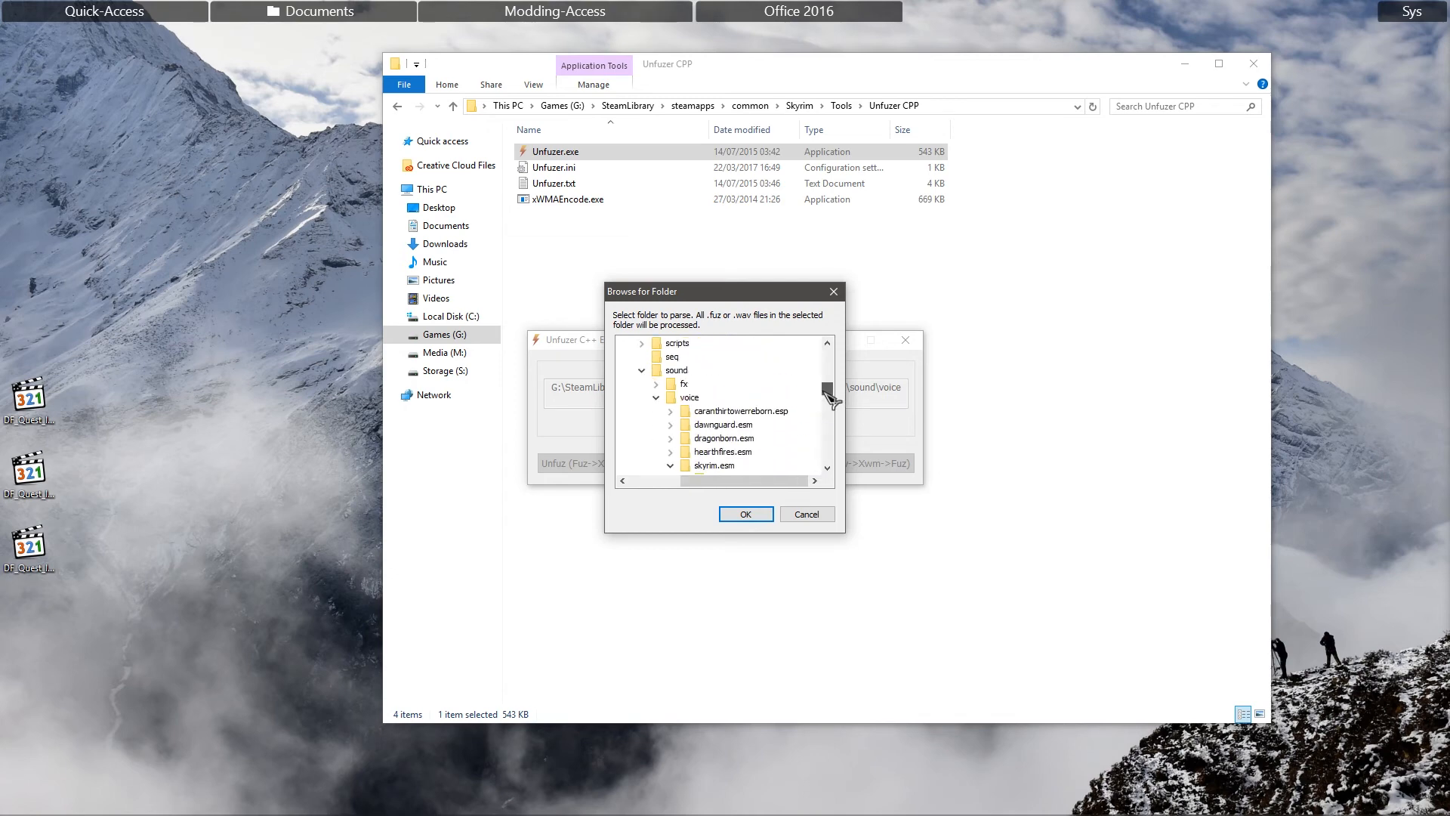
pyautogui.click(656, 397)
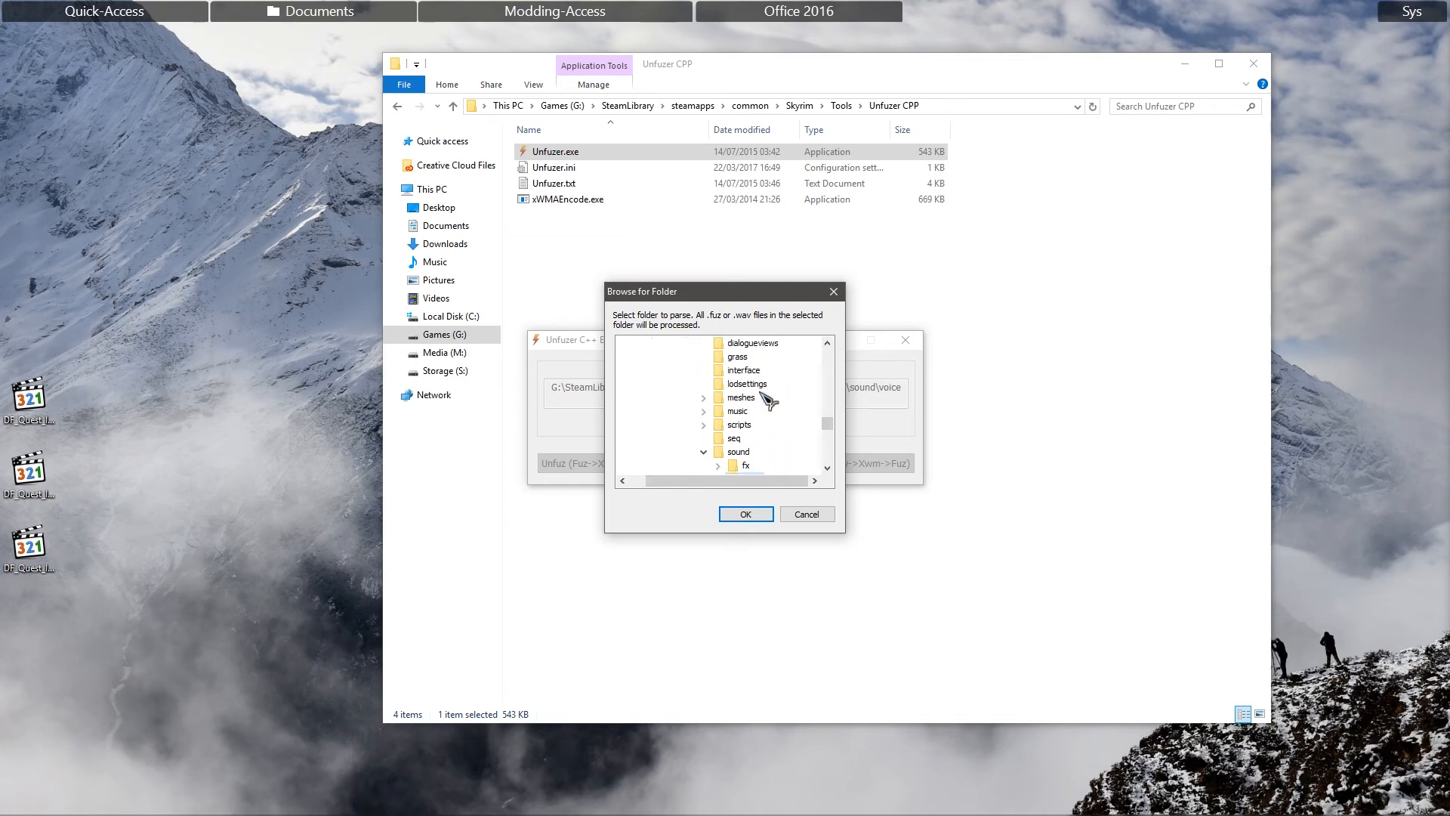
pyautogui.scroll(2, 763, 398)
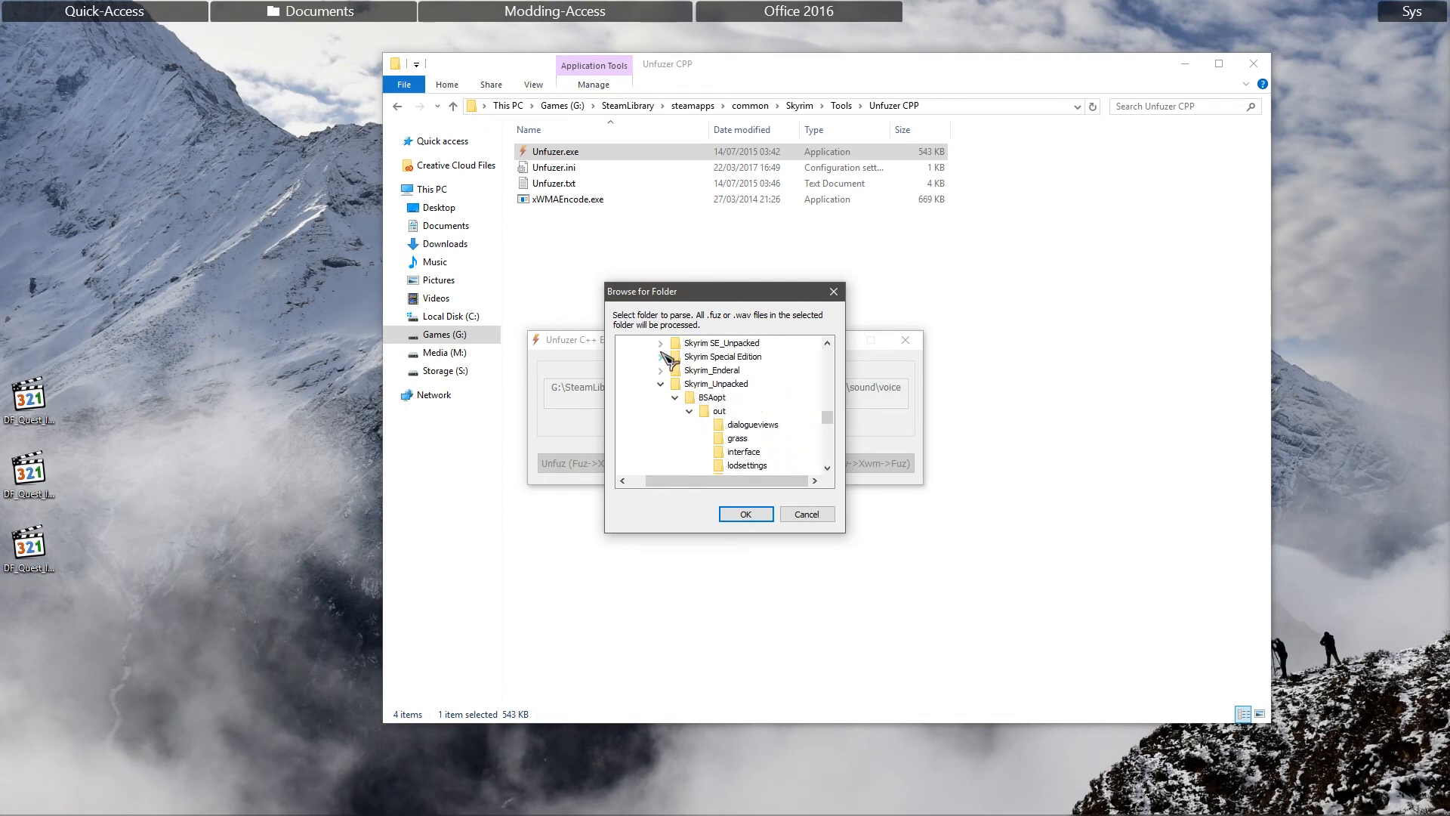
pyautogui.scroll(5, 668, 361)
pyautogui.click(675, 383)
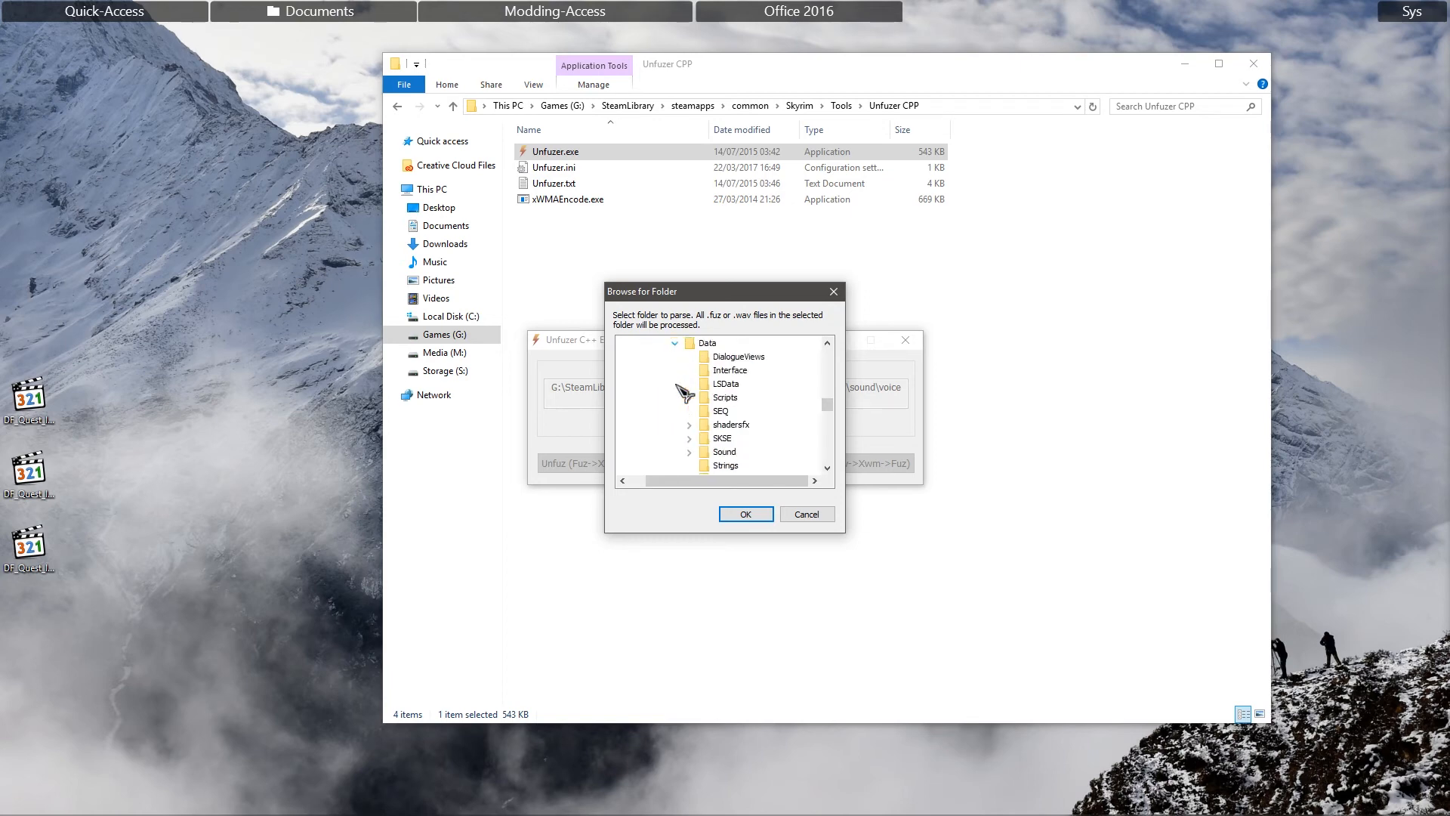
pyautogui.scroll(-1, 740, 423)
pyautogui.click(689, 411)
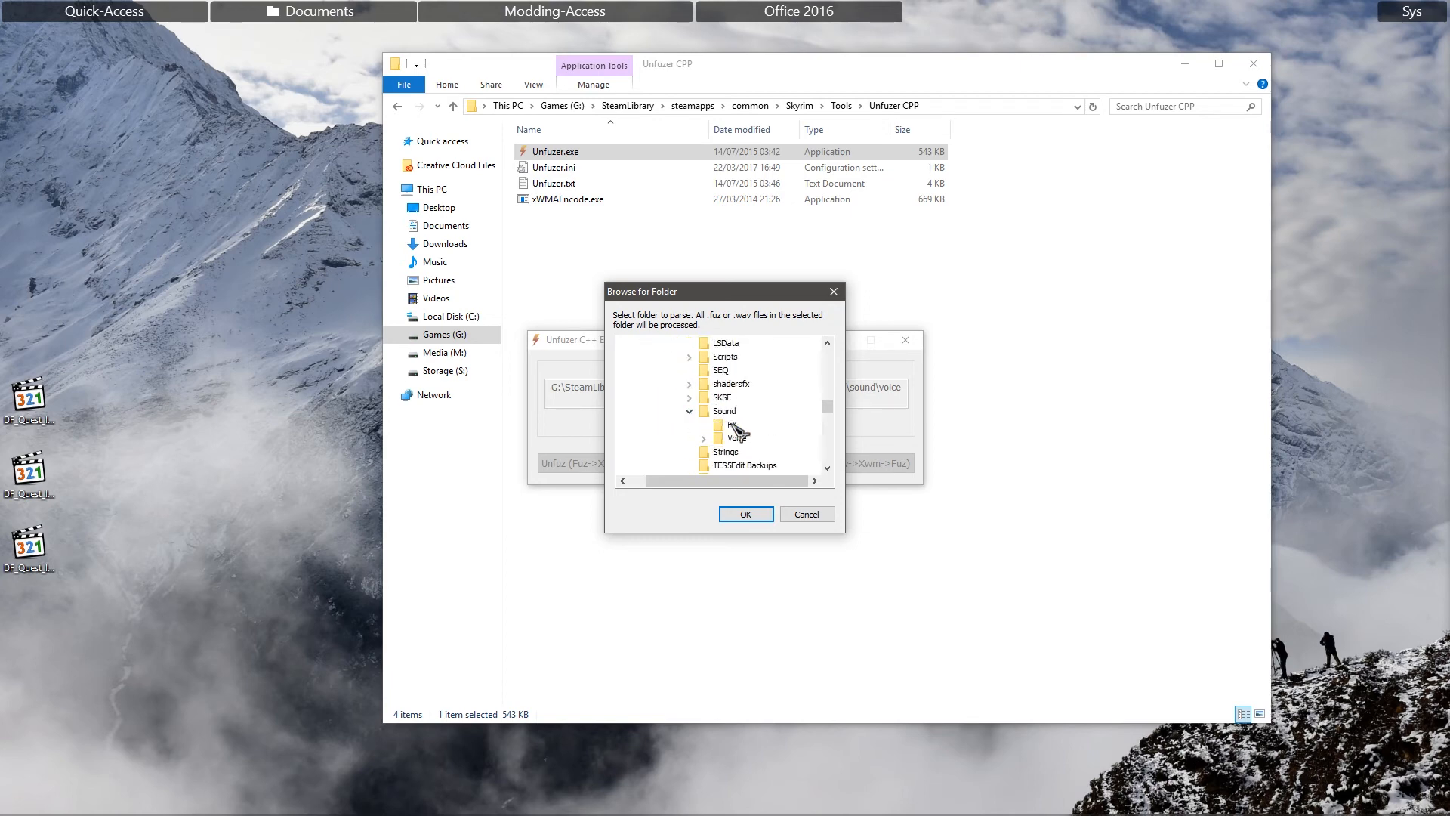
pyautogui.click(703, 438)
pyautogui.doubleClick(771, 452)
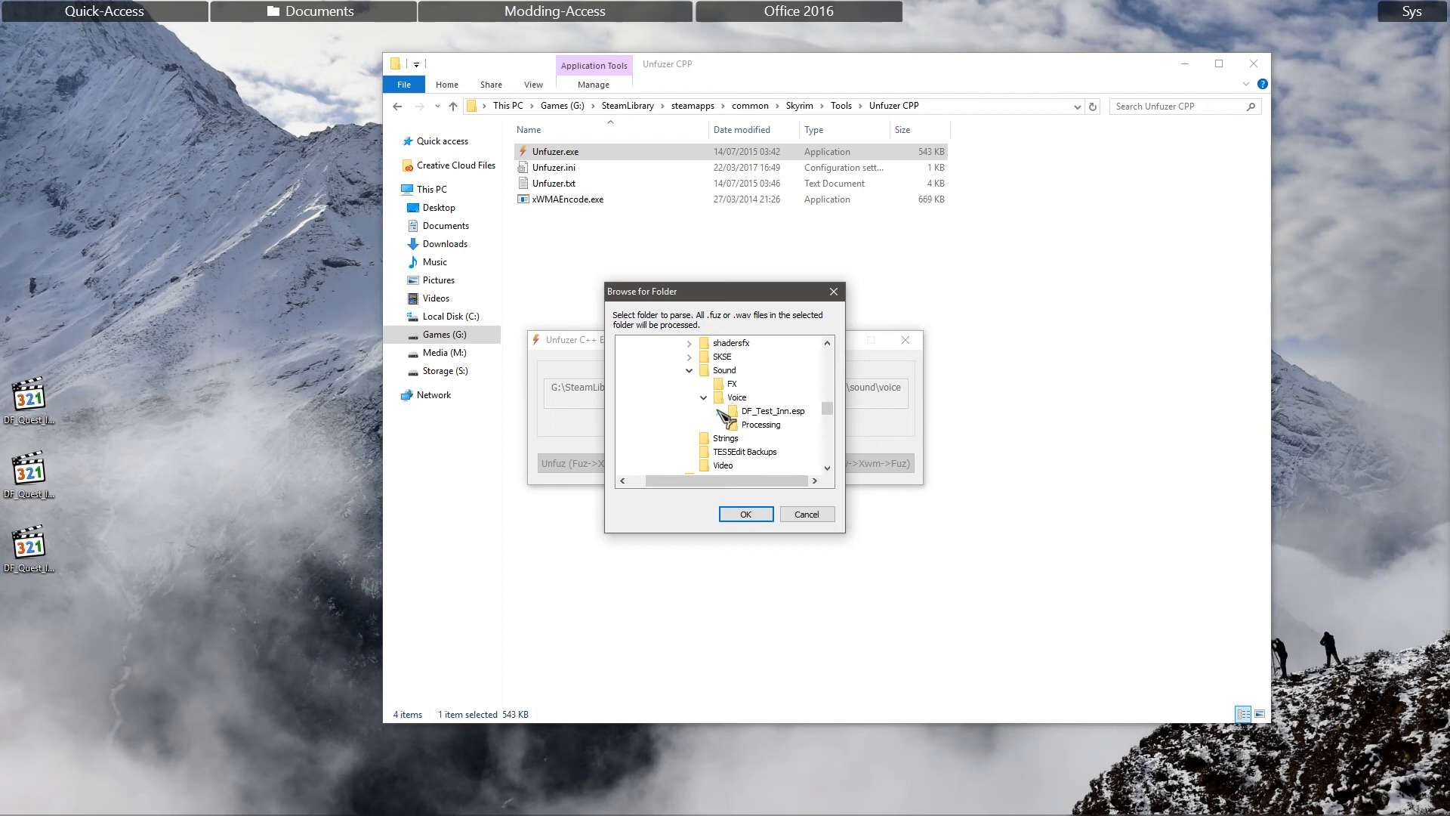
pyautogui.scroll(-2, 775, 412)
pyautogui.click(782, 384)
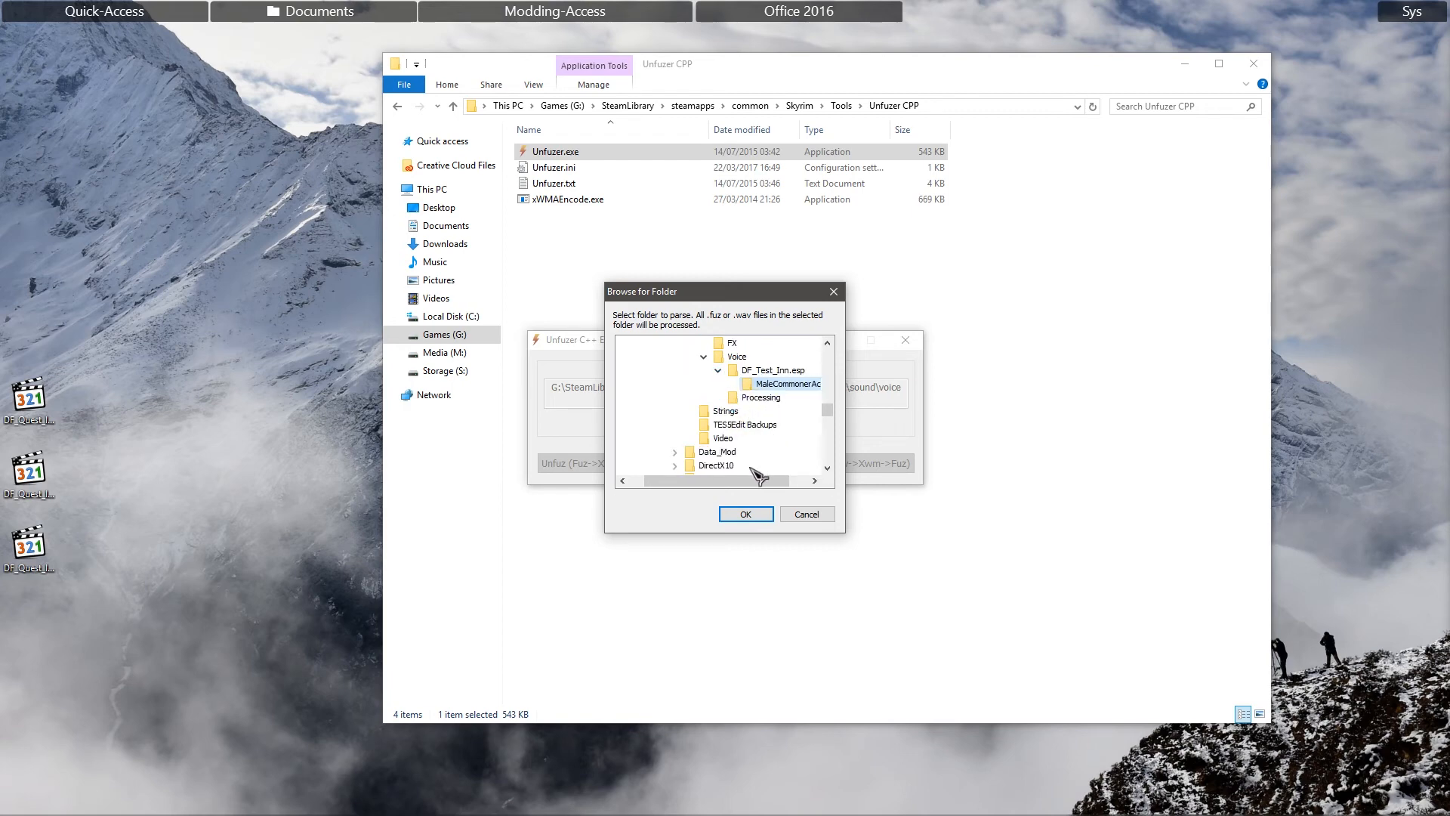
pyautogui.click(745, 514)
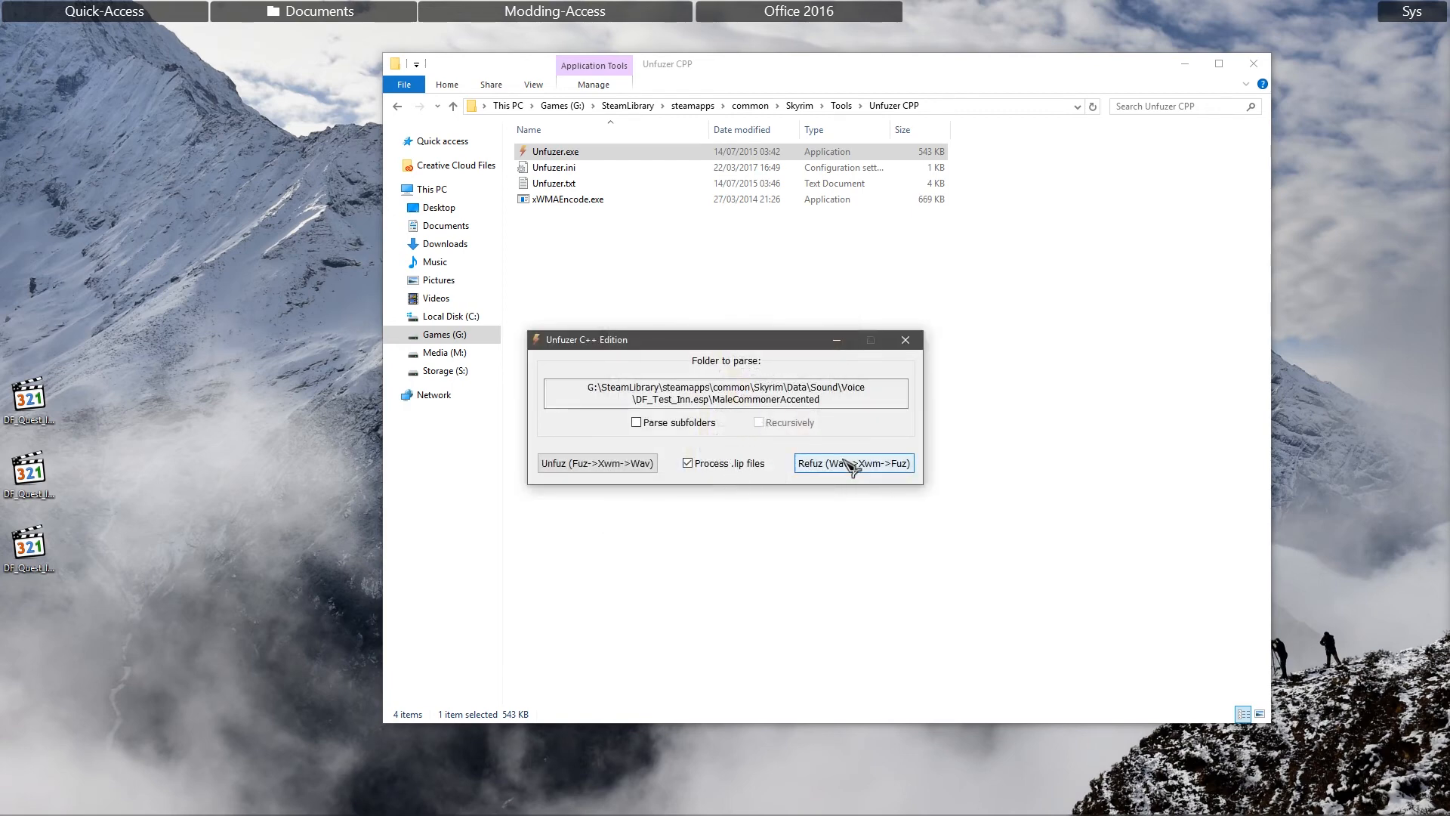
# Step: Refuz the folder's WAV and lip files into FUZ files and close Unfuzer
pyautogui.click(852, 464)
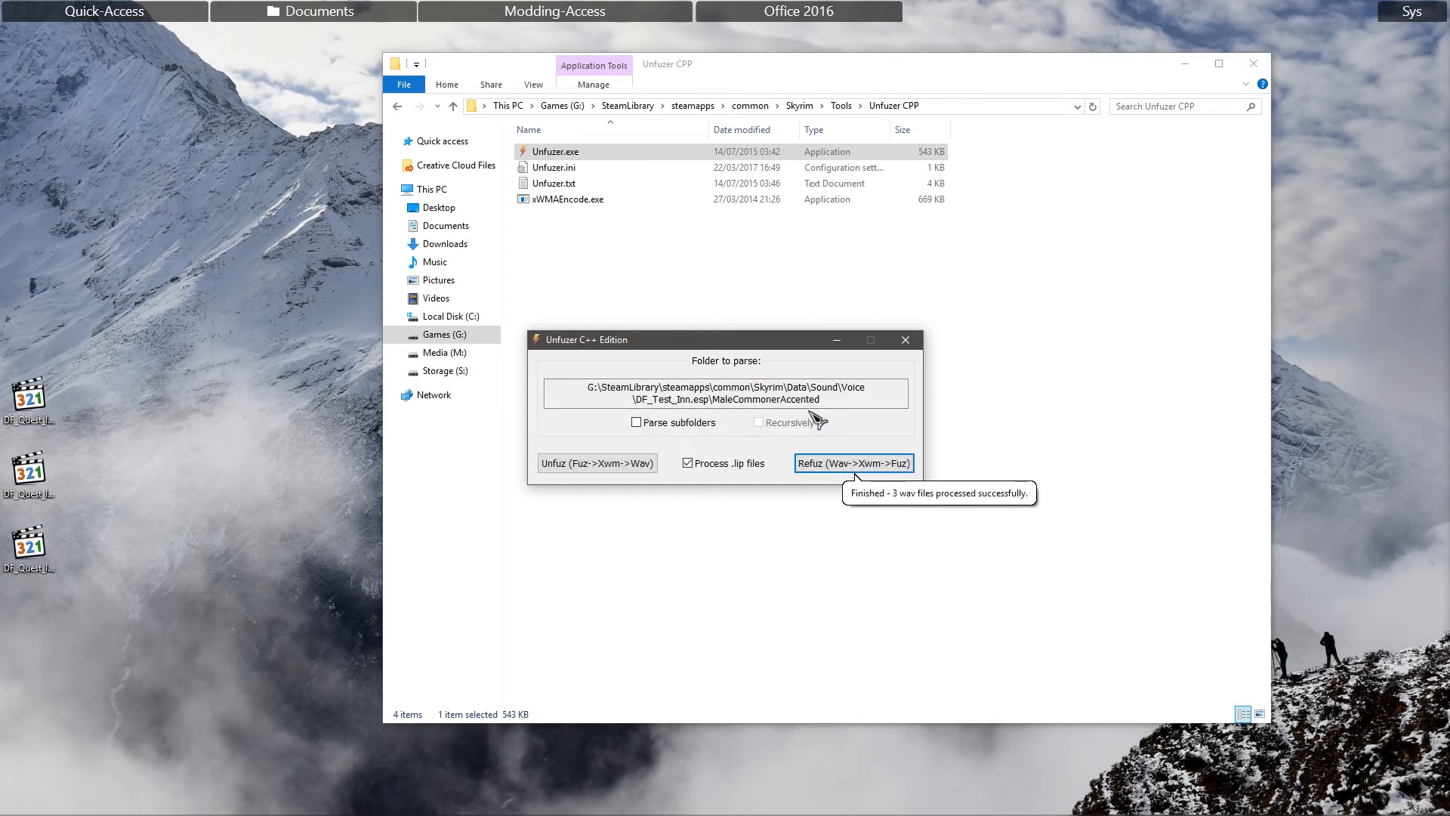
pyautogui.click(906, 341)
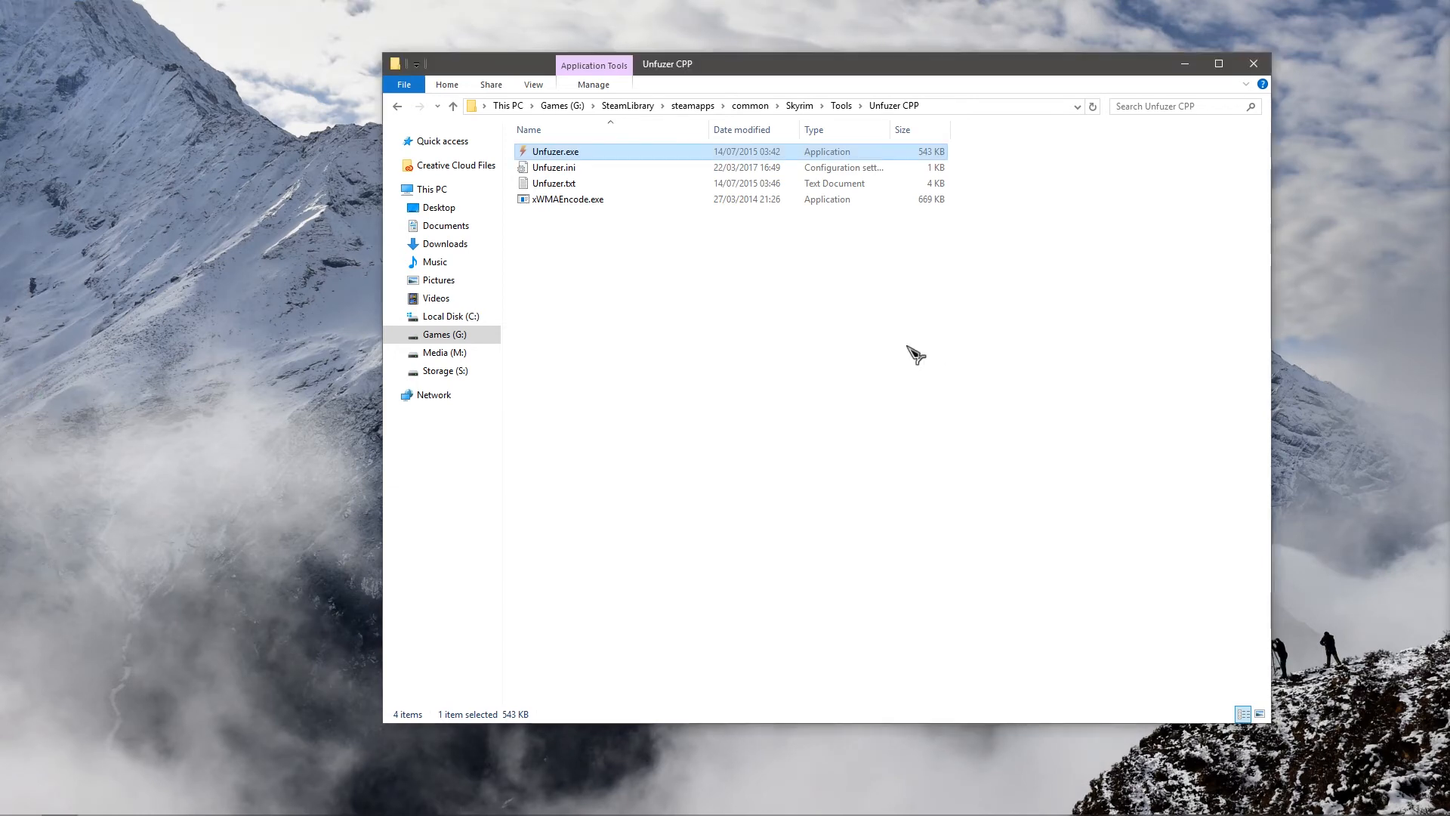
# Step: Browse to Skyrim's Data\Sound\Voice\DF_Test_Inn.esp\MaleCommonerAccented folder
pyautogui.click(799, 105)
pyautogui.doubleClick(576, 183)
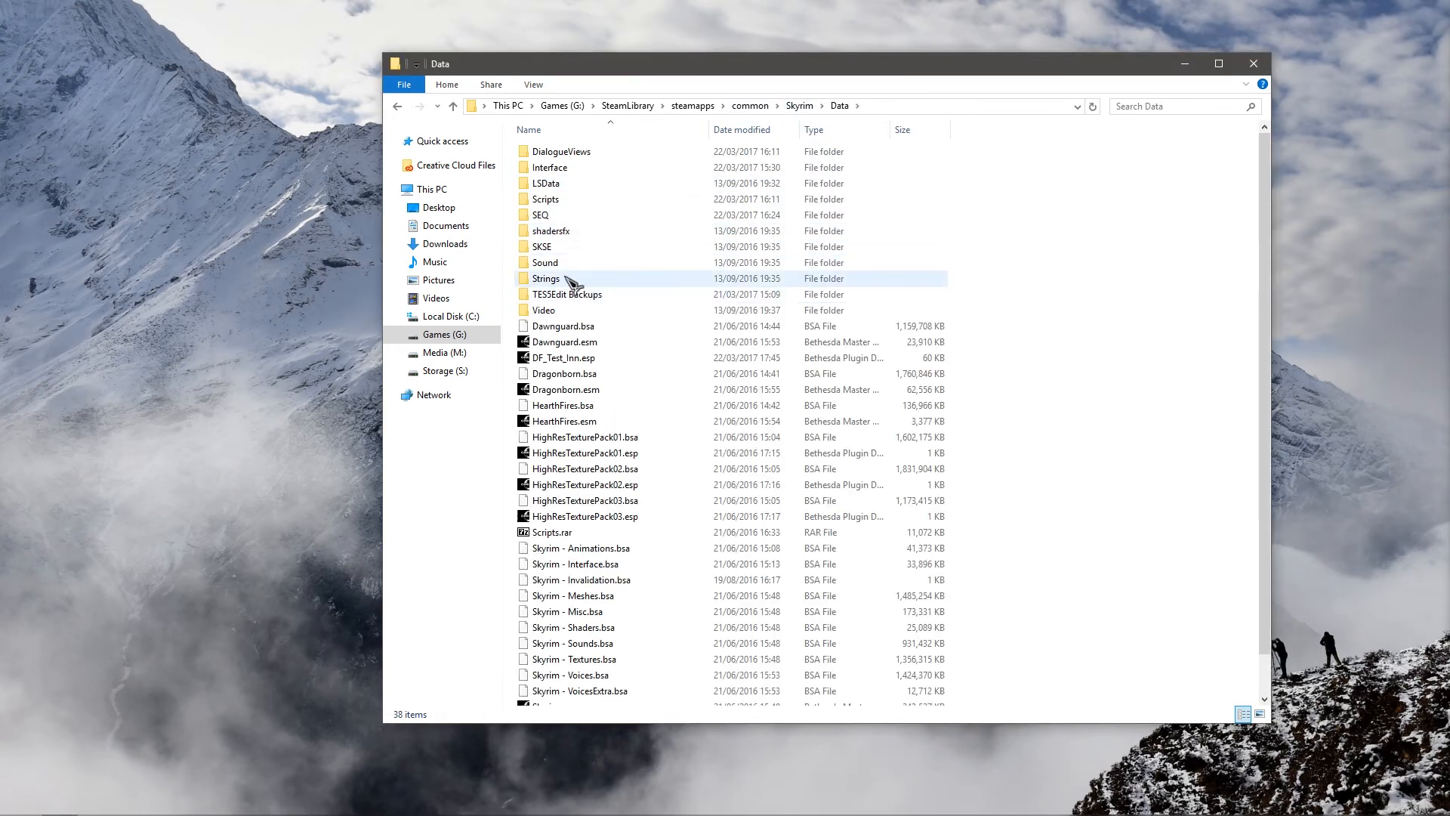
pyautogui.doubleClick(576, 278)
pyautogui.click(565, 167)
pyautogui.doubleClick(565, 167)
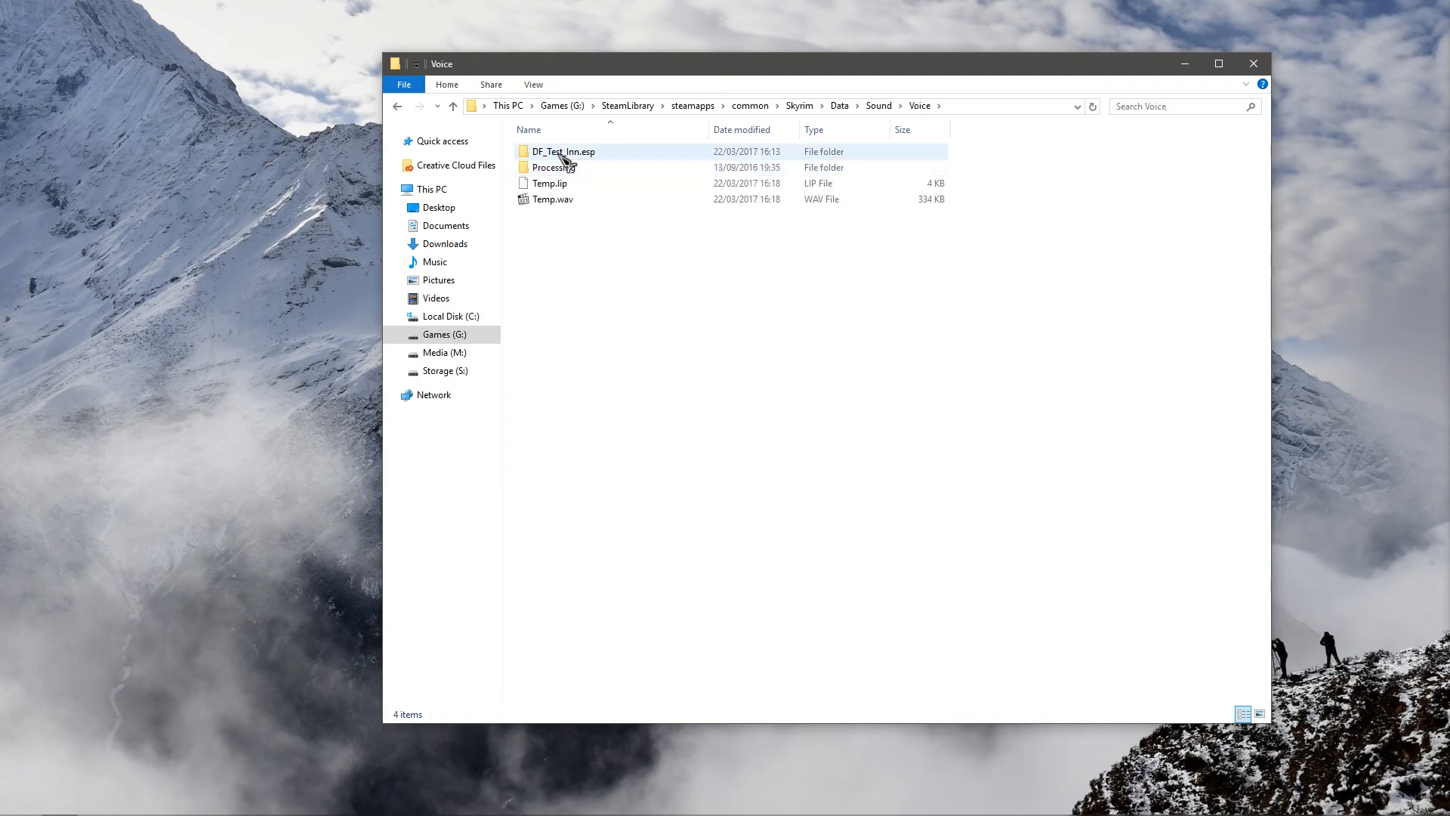
pyautogui.doubleClick(559, 152)
pyautogui.click(578, 155)
pyautogui.doubleClick(577, 155)
# Step: Check the generated FUZ files in the MaleCommonerAccented folder and close the folder window
pyautogui.click(646, 151)
pyautogui.click(649, 168)
pyautogui.click(648, 183)
pyautogui.click(651, 219)
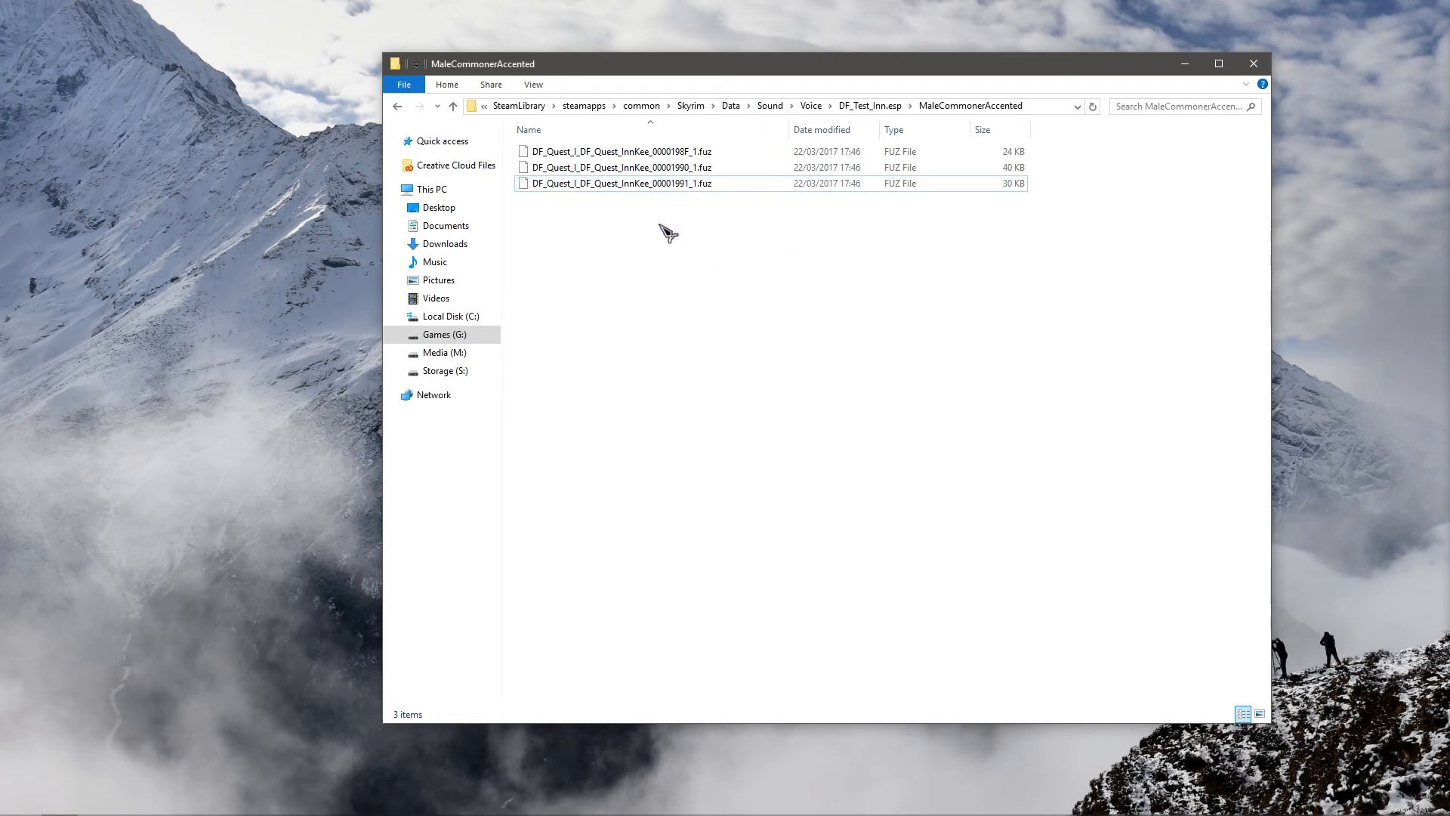
pyautogui.click(702, 185)
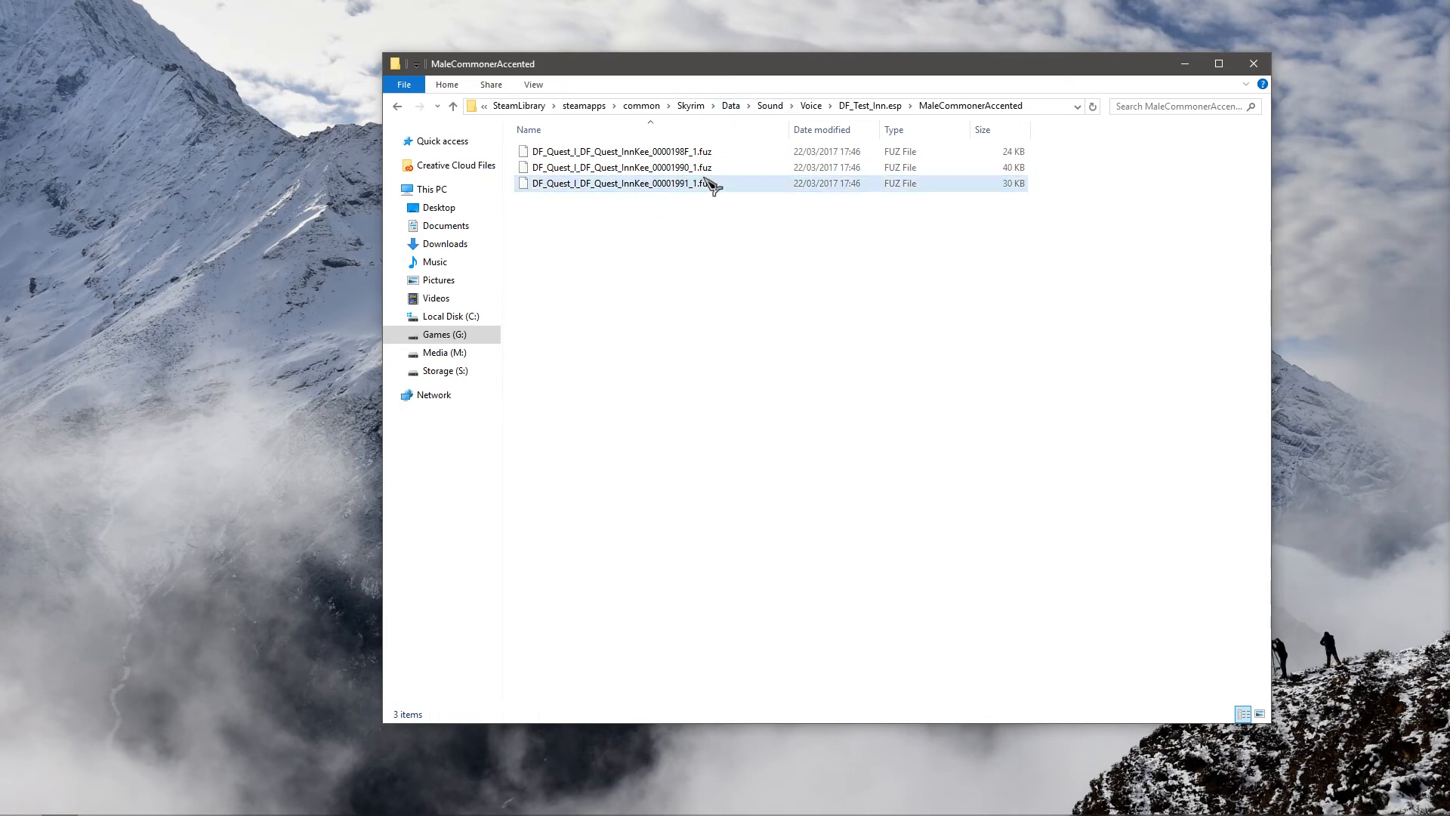
pyautogui.click(686, 227)
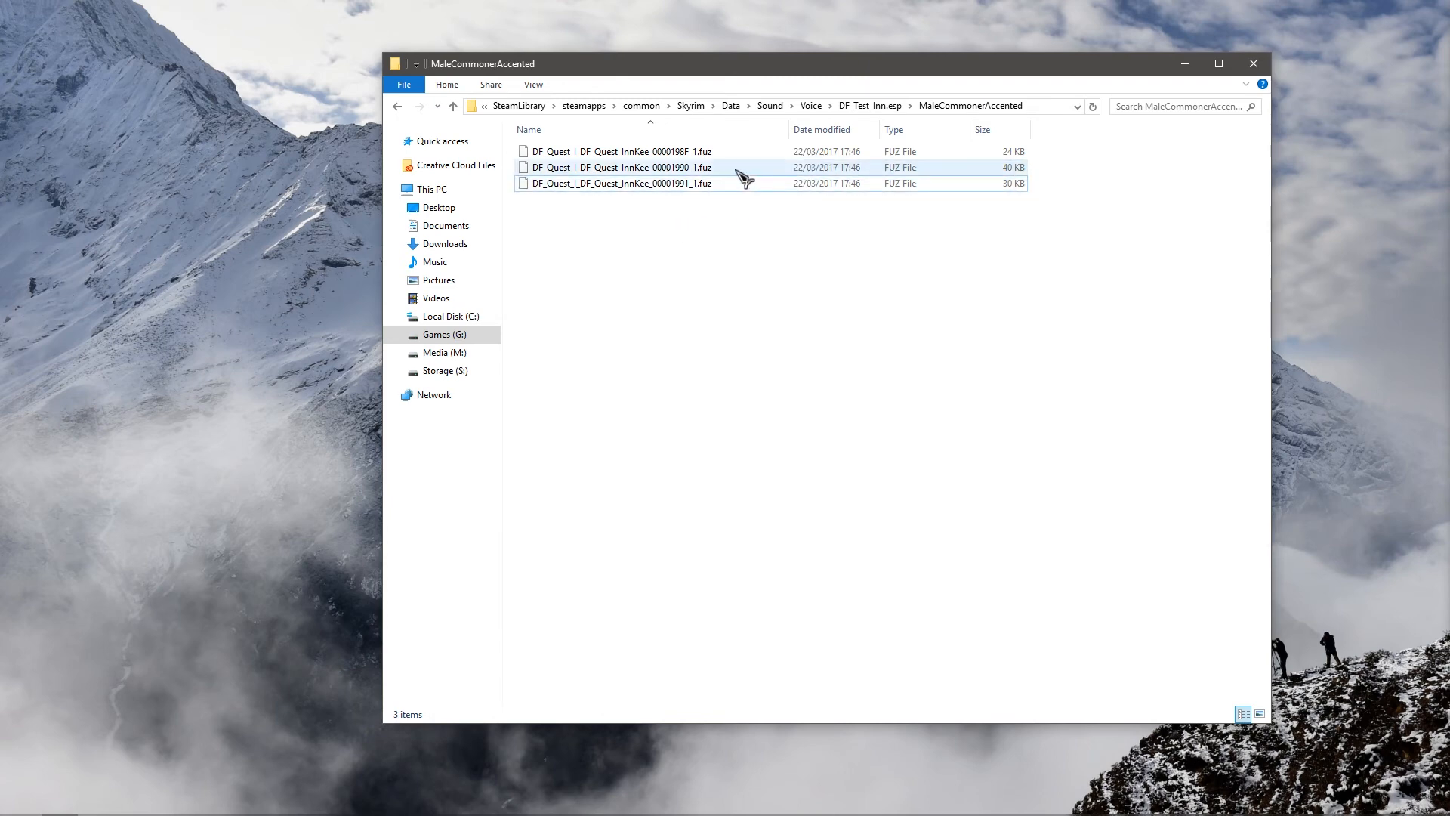
pyautogui.click(706, 153)
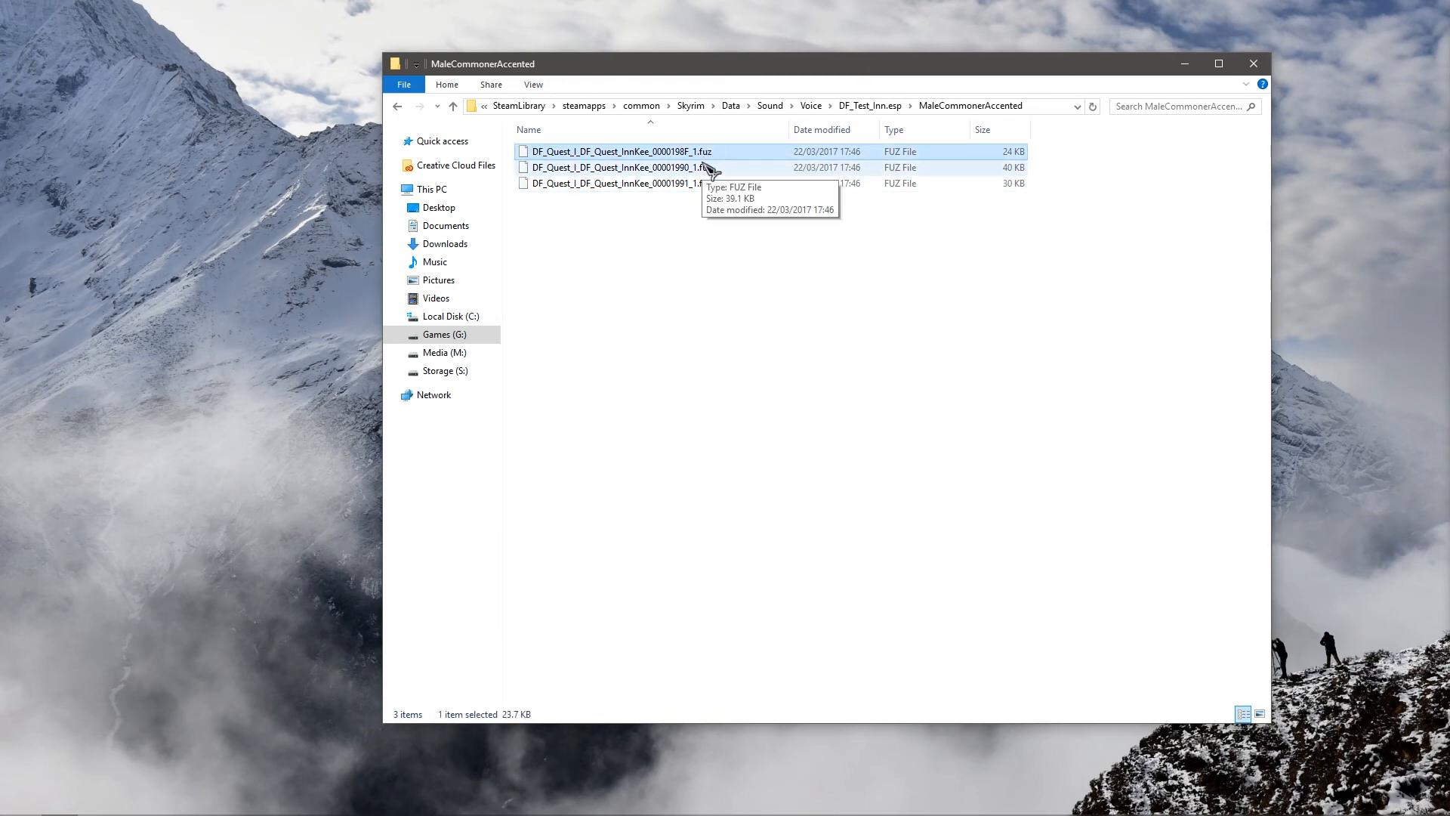
pyautogui.click(1253, 65)
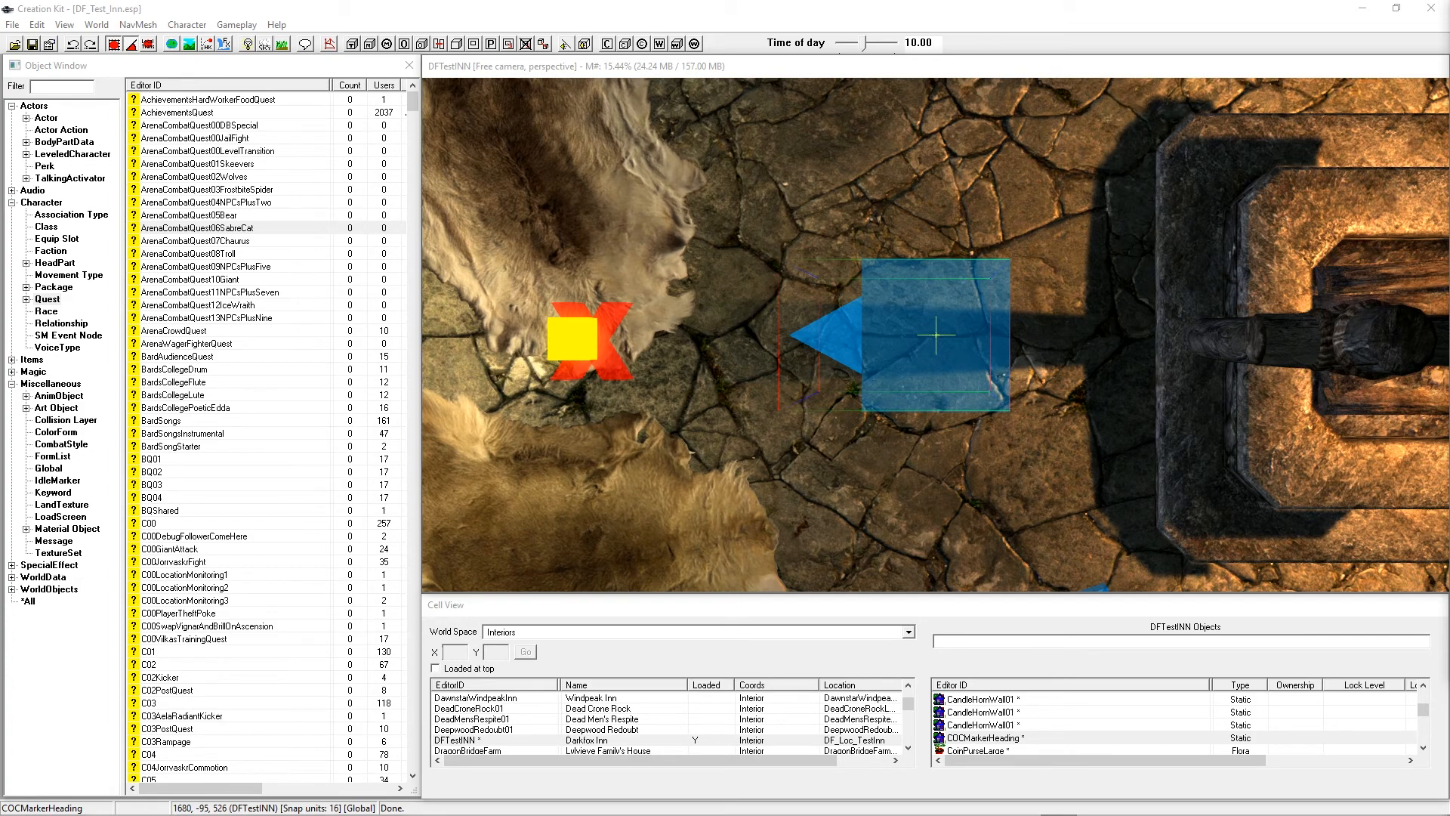
# Step: In the Creation Kit, filter the quests by "df" and open the DF_Quest_InnKeeper_BB_DV dialogue view of DF_Quest_InnKeeper
pyautogui.click(192, 126)
pyautogui.click(51, 84)
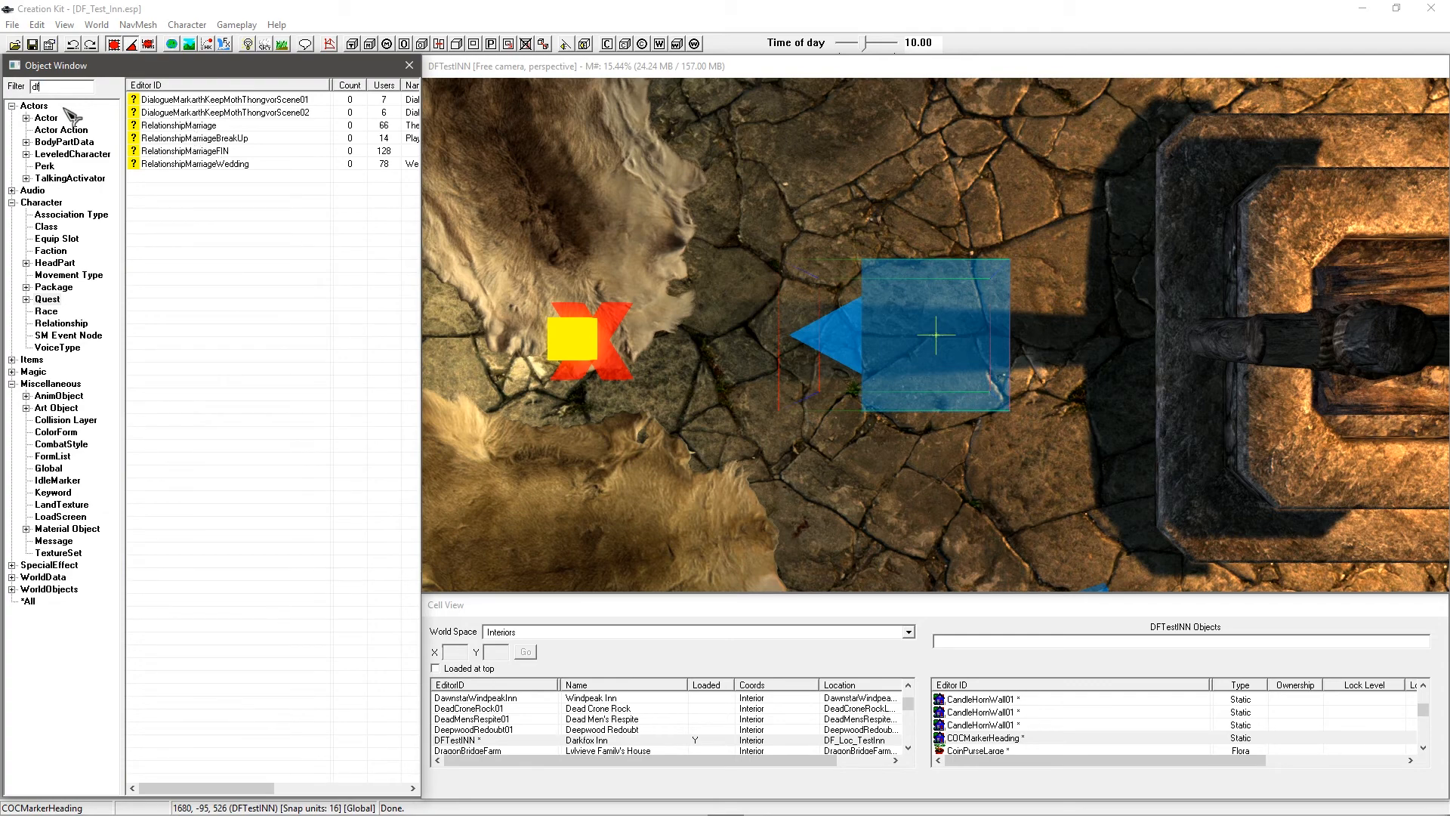
pyautogui.doubleClick(164, 125)
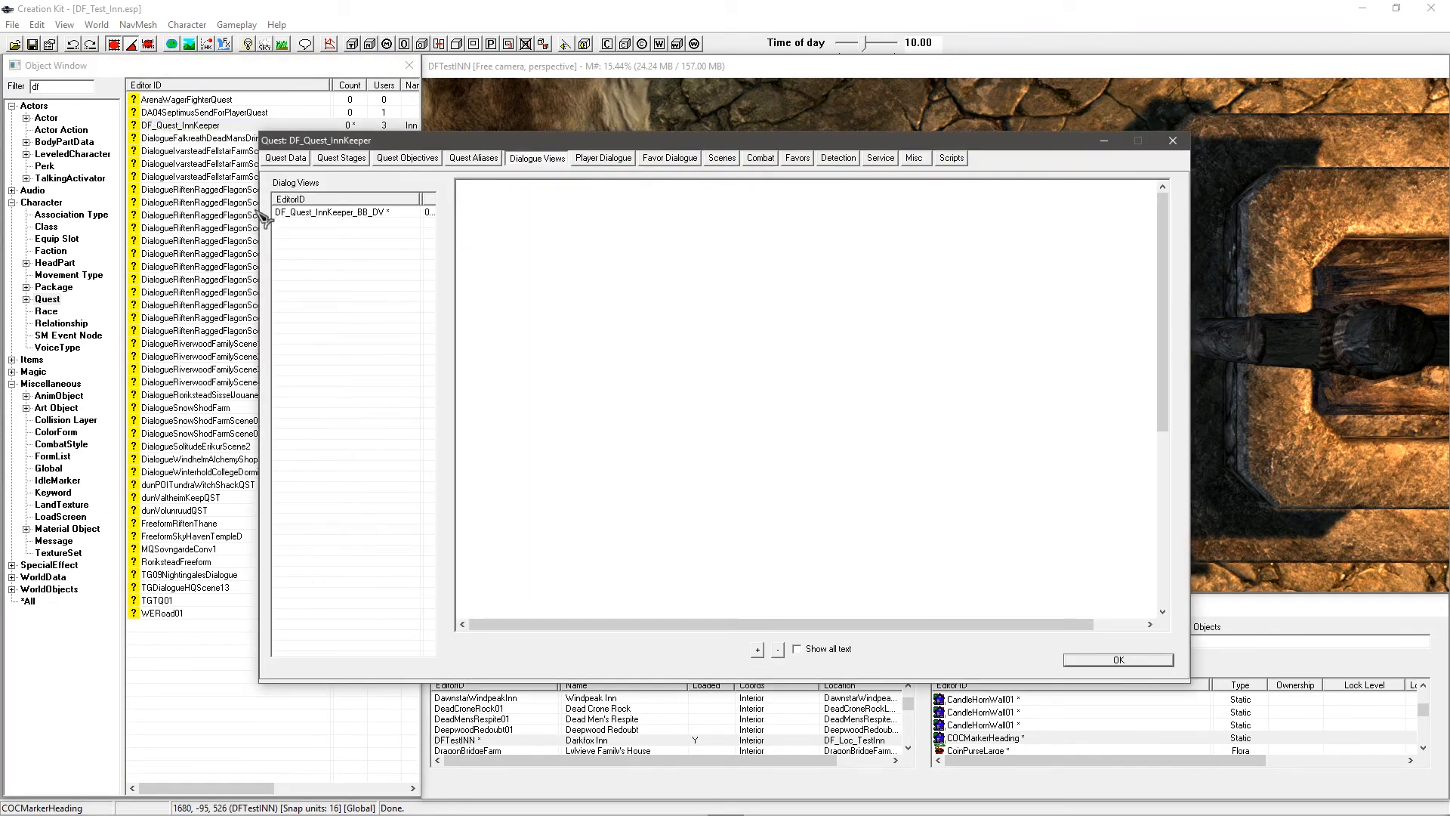
pyautogui.click(371, 215)
# Step: Create the branch DF_Quest_InnKeeper_Firewood with the default starting topic ID and place it directly beneath DF_Quest_InnKeeper_Branch_01
pyautogui.rightClick(598, 353)
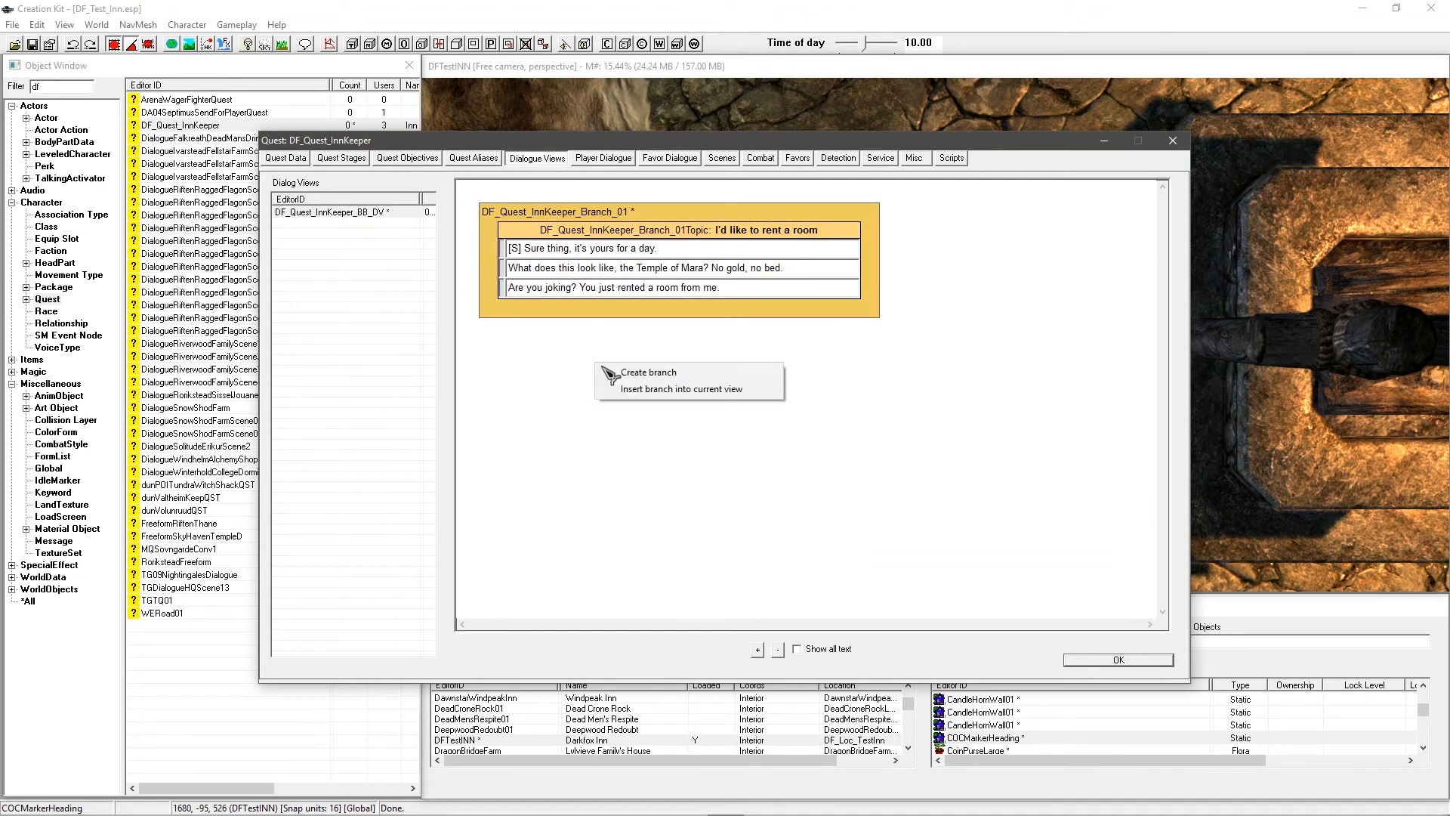
pyautogui.click(635, 374)
pyautogui.click(415, 187)
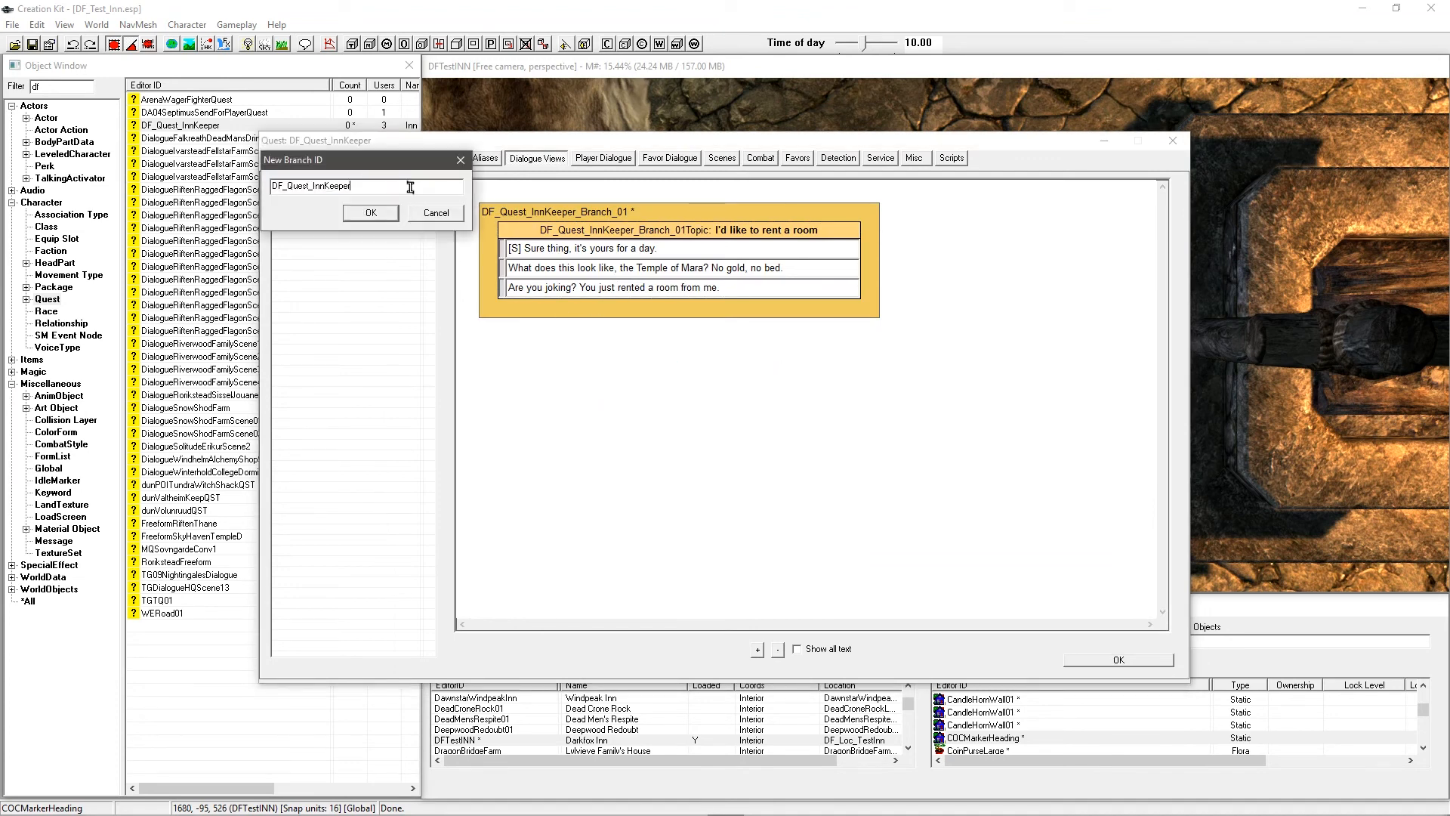
pyautogui.write('ood')
pyautogui.press('Return')
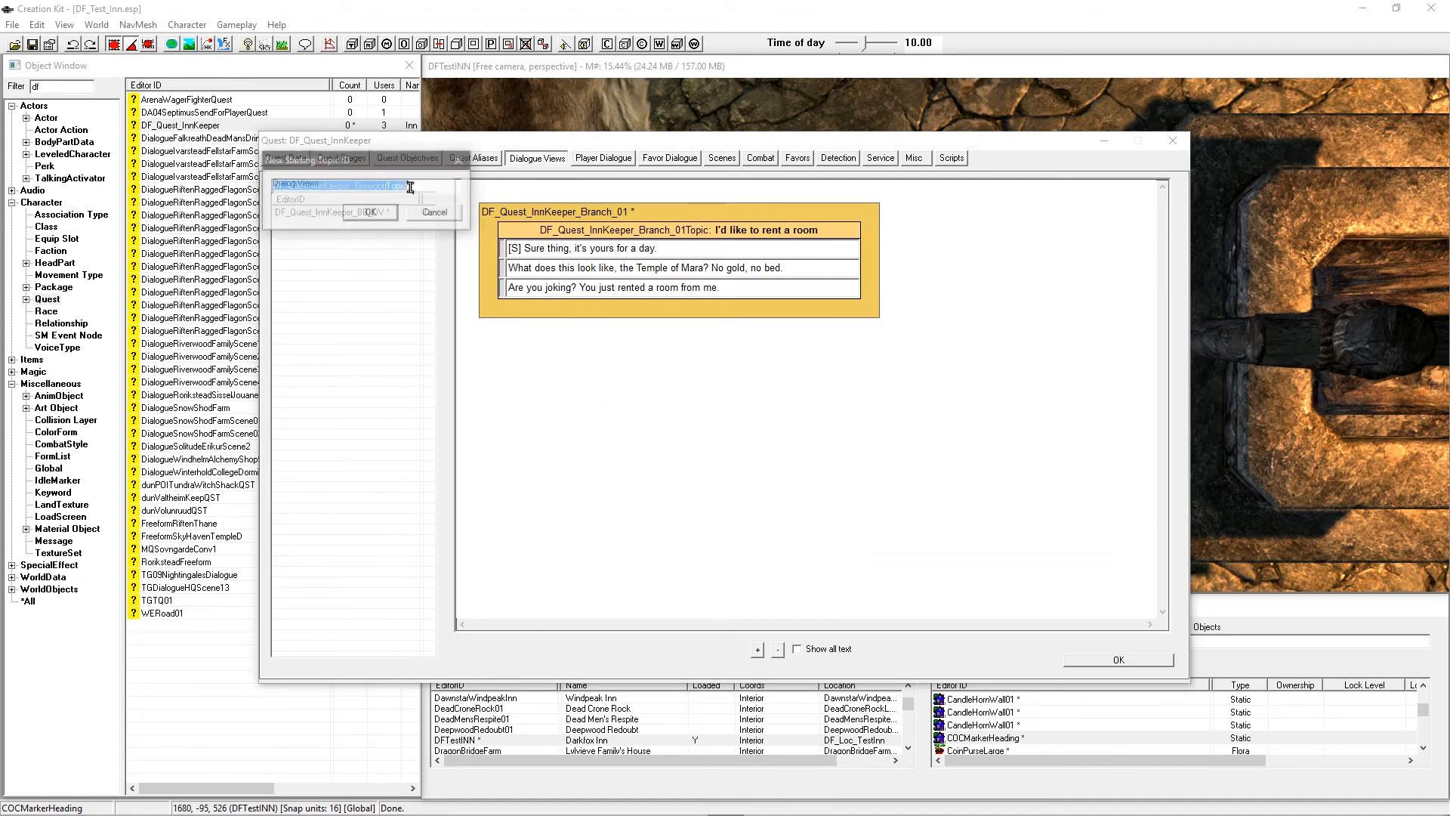
pyautogui.press('Return')
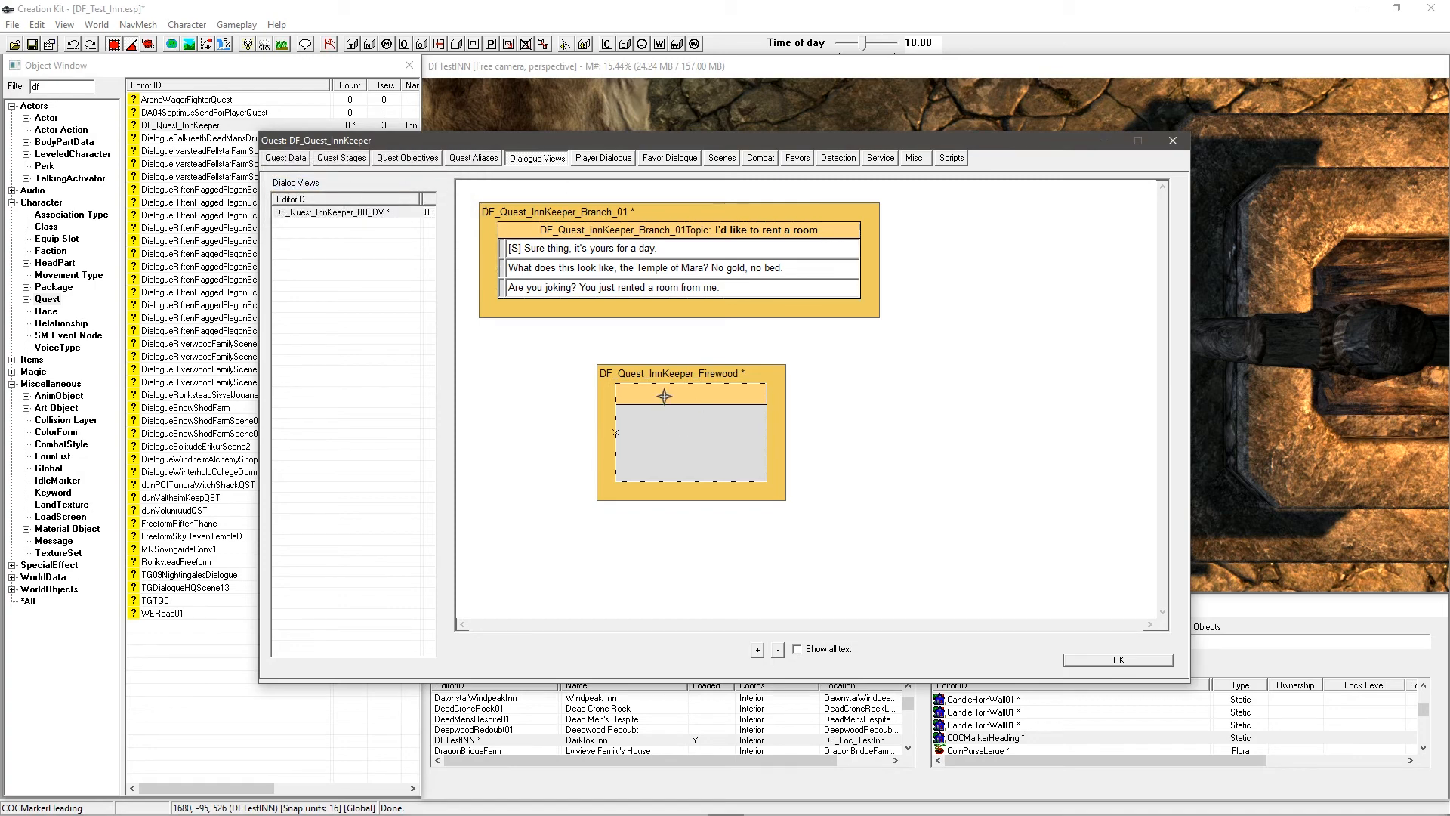
pyautogui.moveTo(664, 396); pyautogui.dragTo(547, 366)
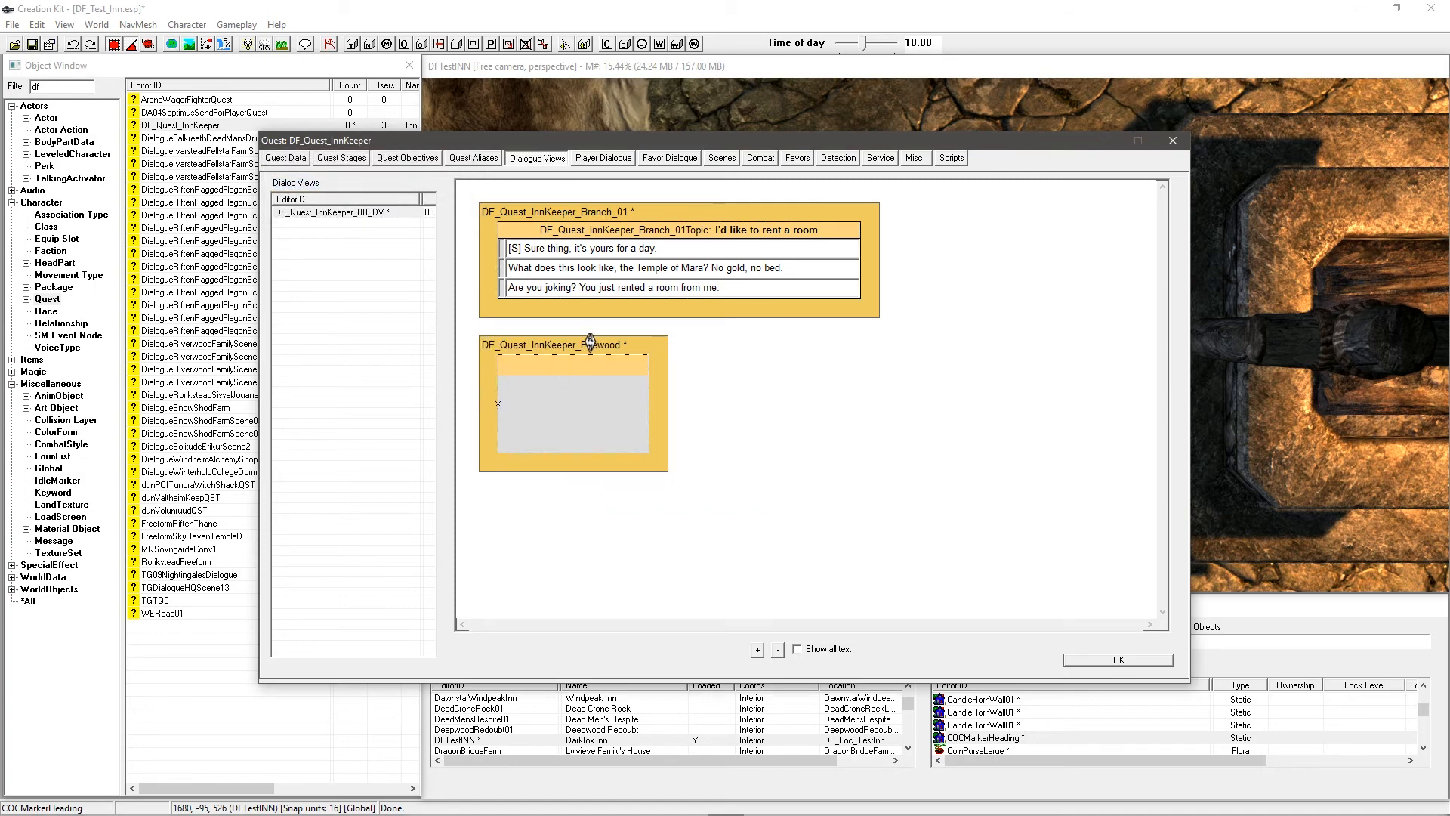
# Step: Open the Firewood branch's starting topic and set its topic text to "I have firewood to sell."
pyautogui.doubleClick(555, 365)
pyautogui.click(509, 203)
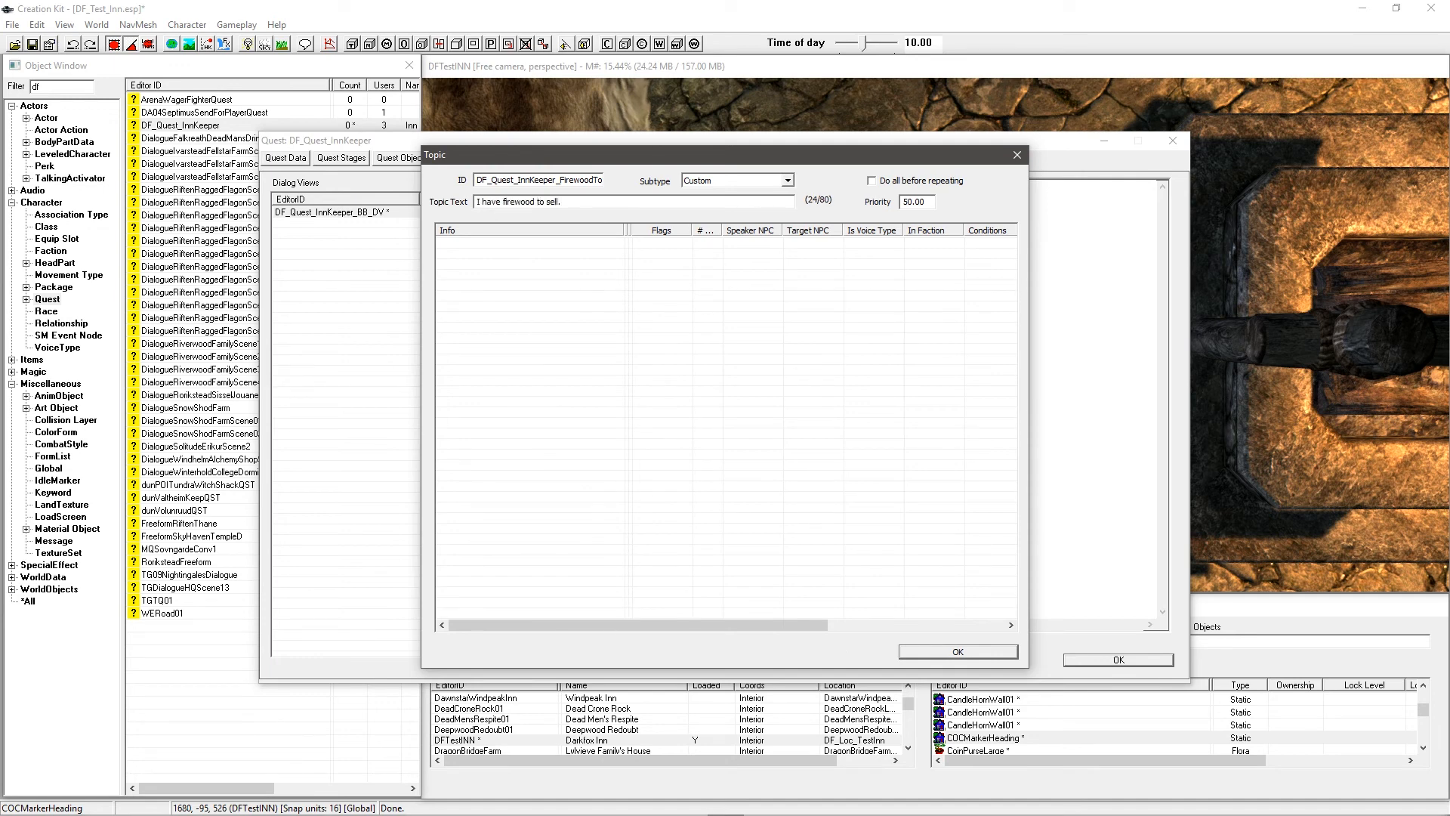
# Step: Add the response "Great, hand it over." with emotion Happy at value 50 to the firewood topic, and clear its Goodbye flag
pyautogui.rightClick(594, 348)
pyautogui.click(608, 350)
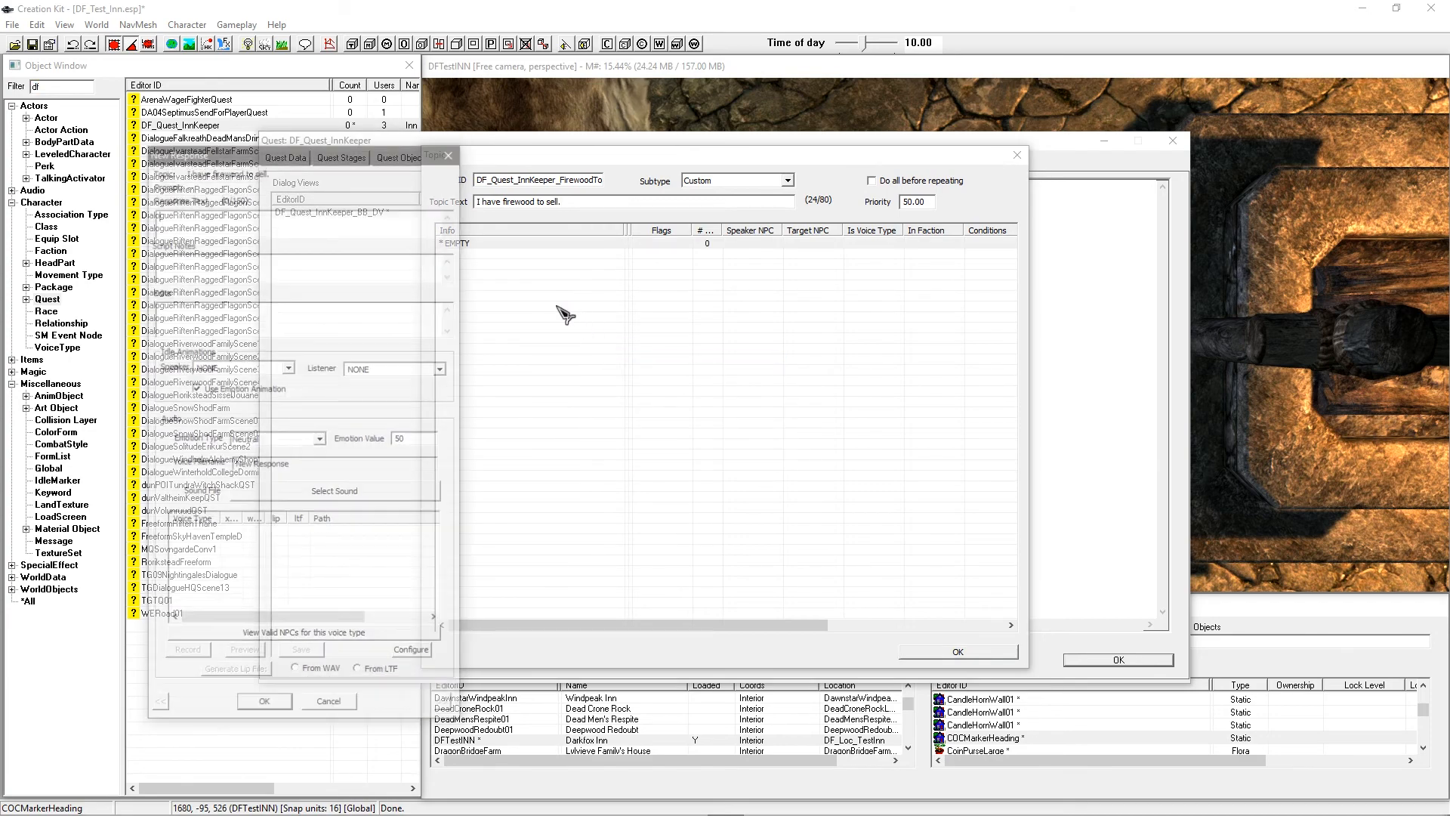
pyautogui.write('Great, hand it over.')
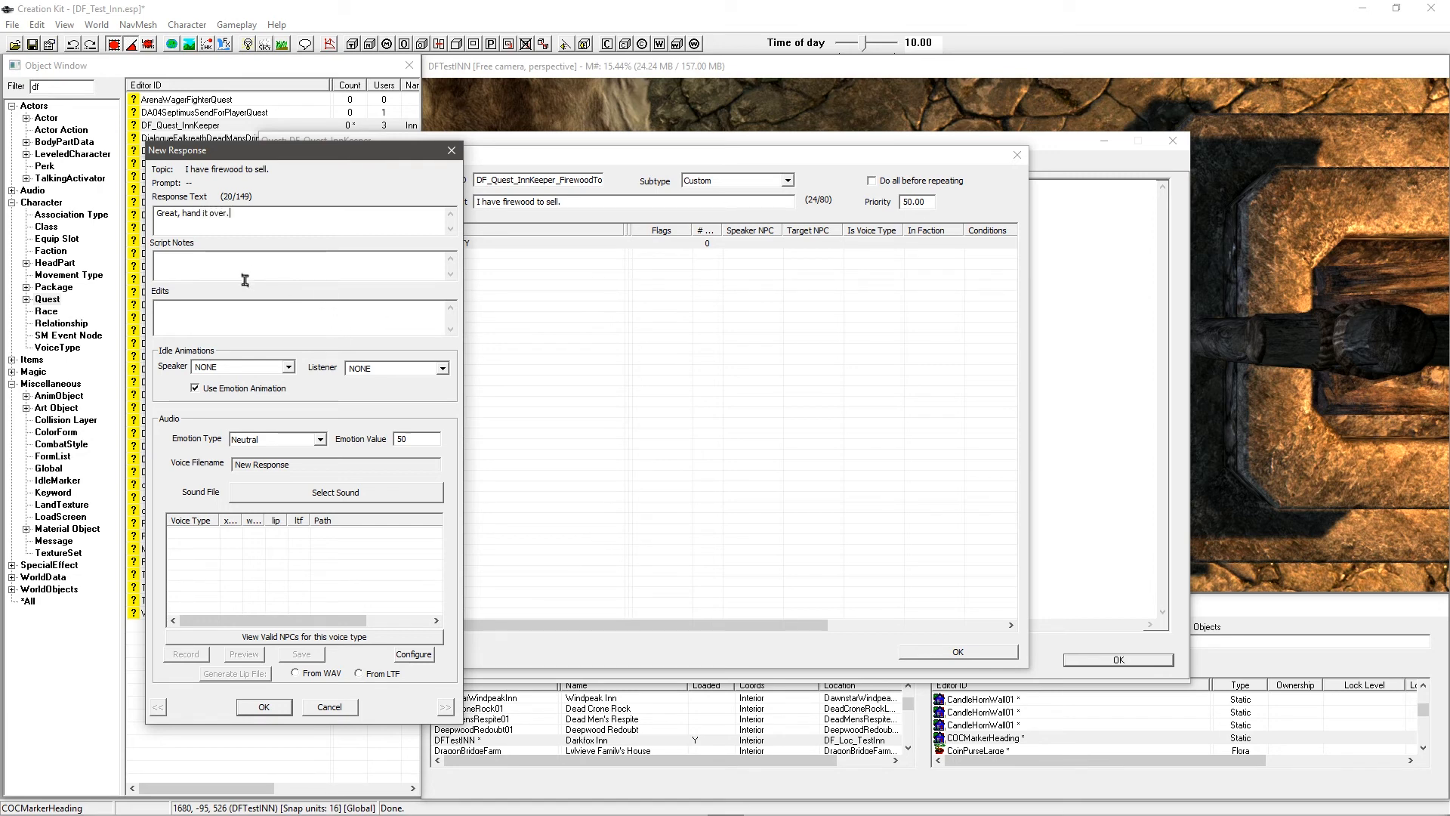
pyautogui.click(284, 439)
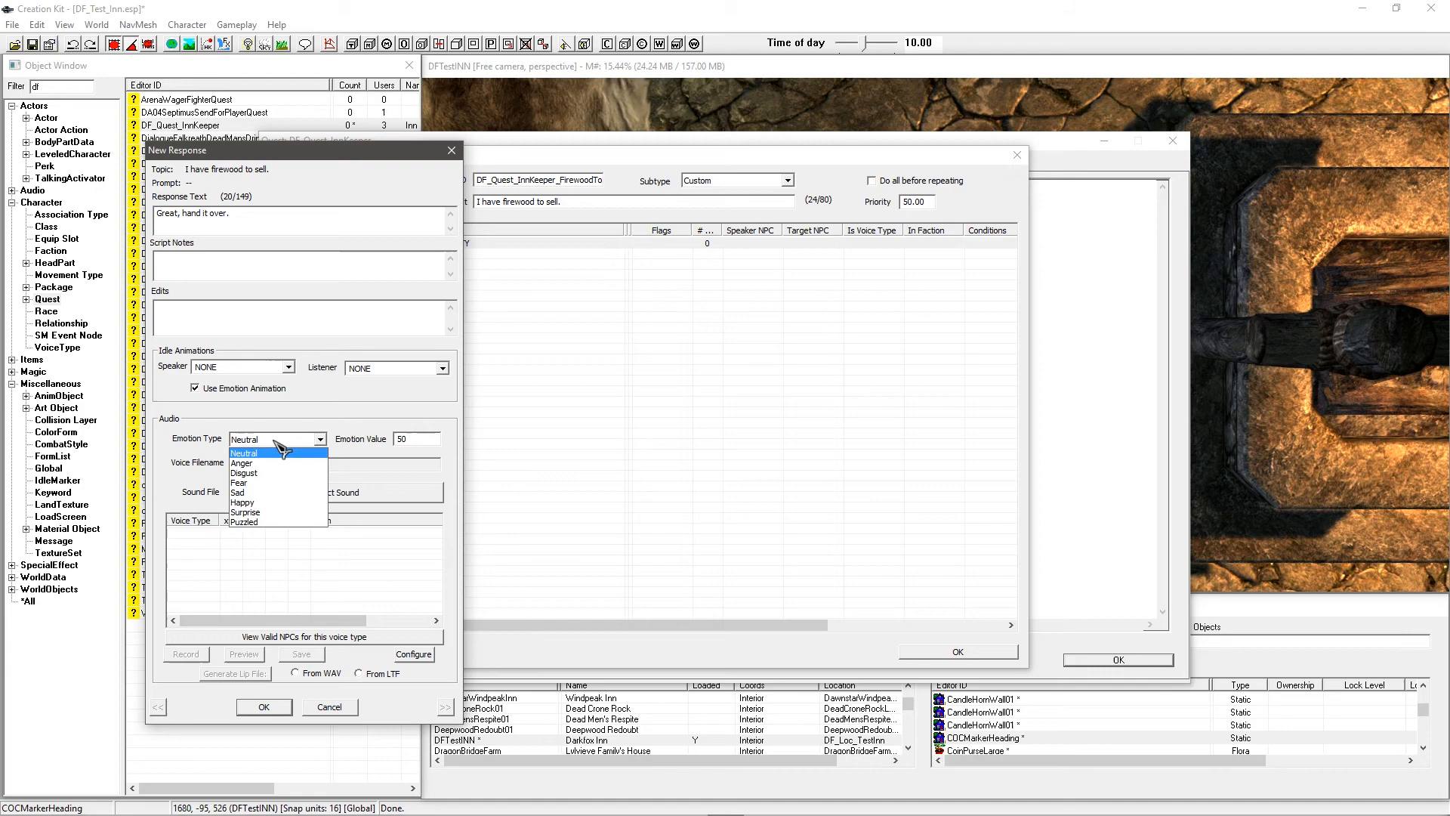
pyautogui.click(276, 502)
pyautogui.click(412, 440)
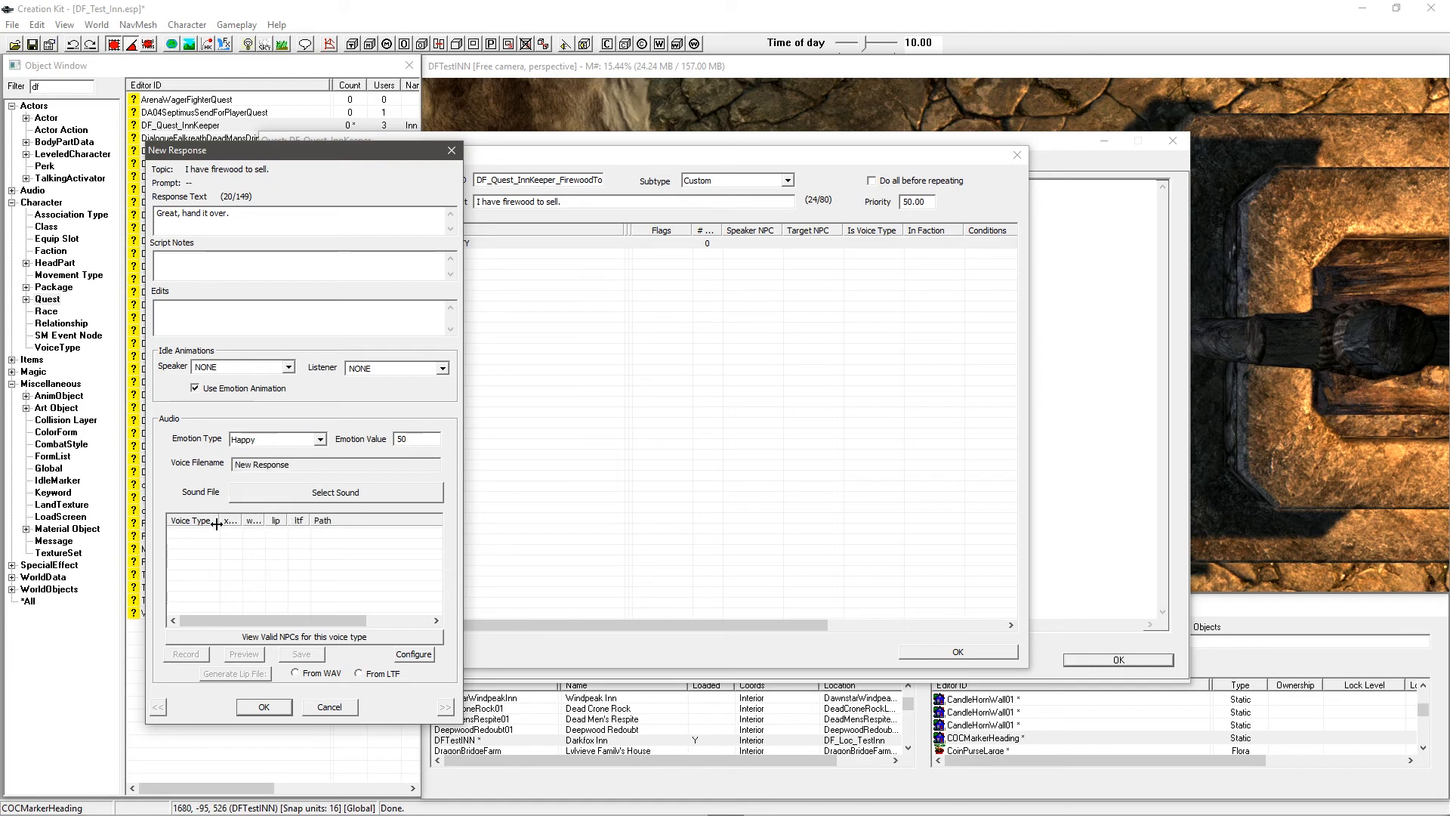
pyautogui.click(263, 706)
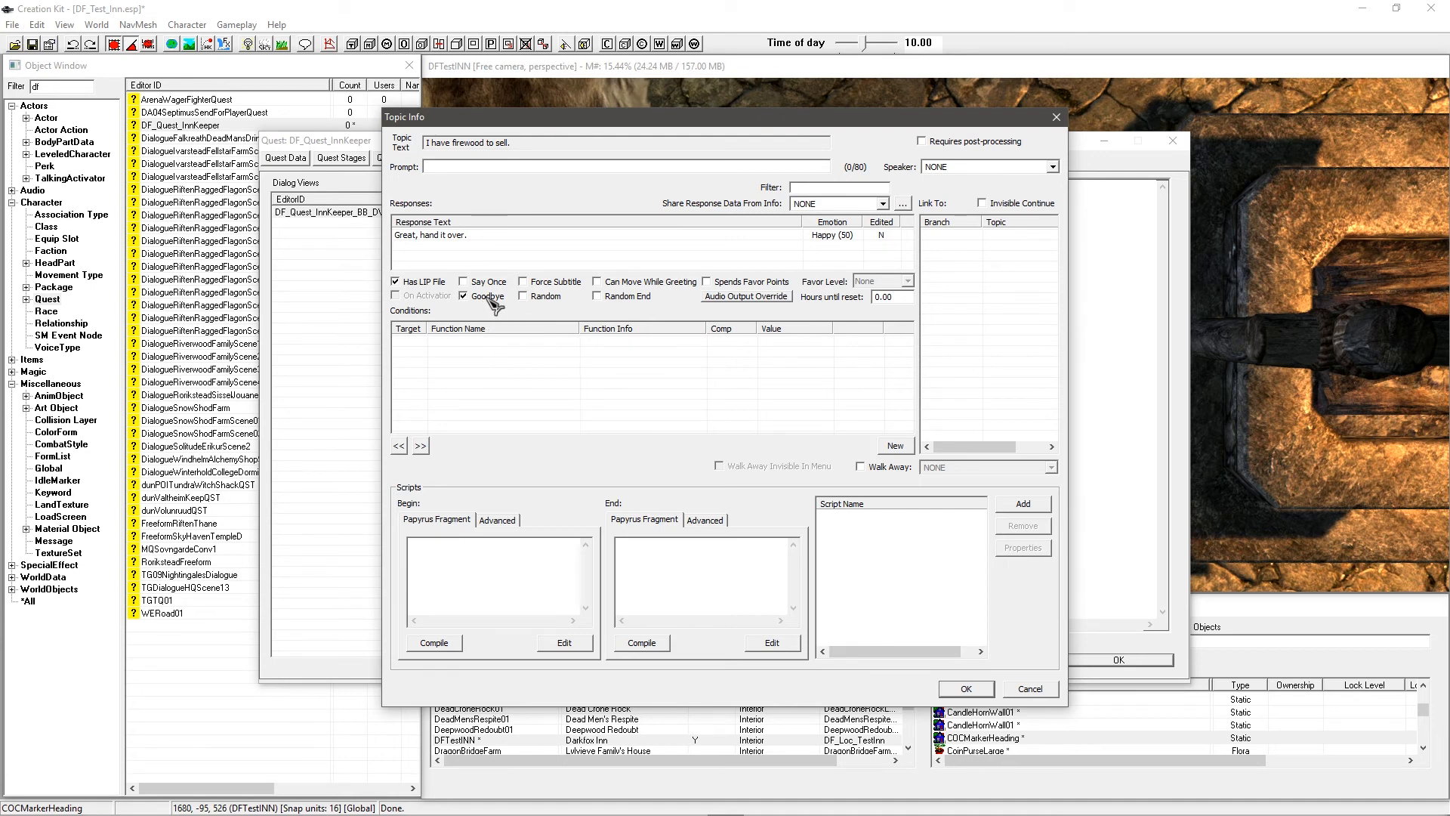
pyautogui.click(487, 297)
# Step: Add a GetIsID condition requiring the subject to be the actor DF_Actor_BarneyBlue, equal to 1
pyautogui.rightClick(584, 387)
pyautogui.click(705, 393)
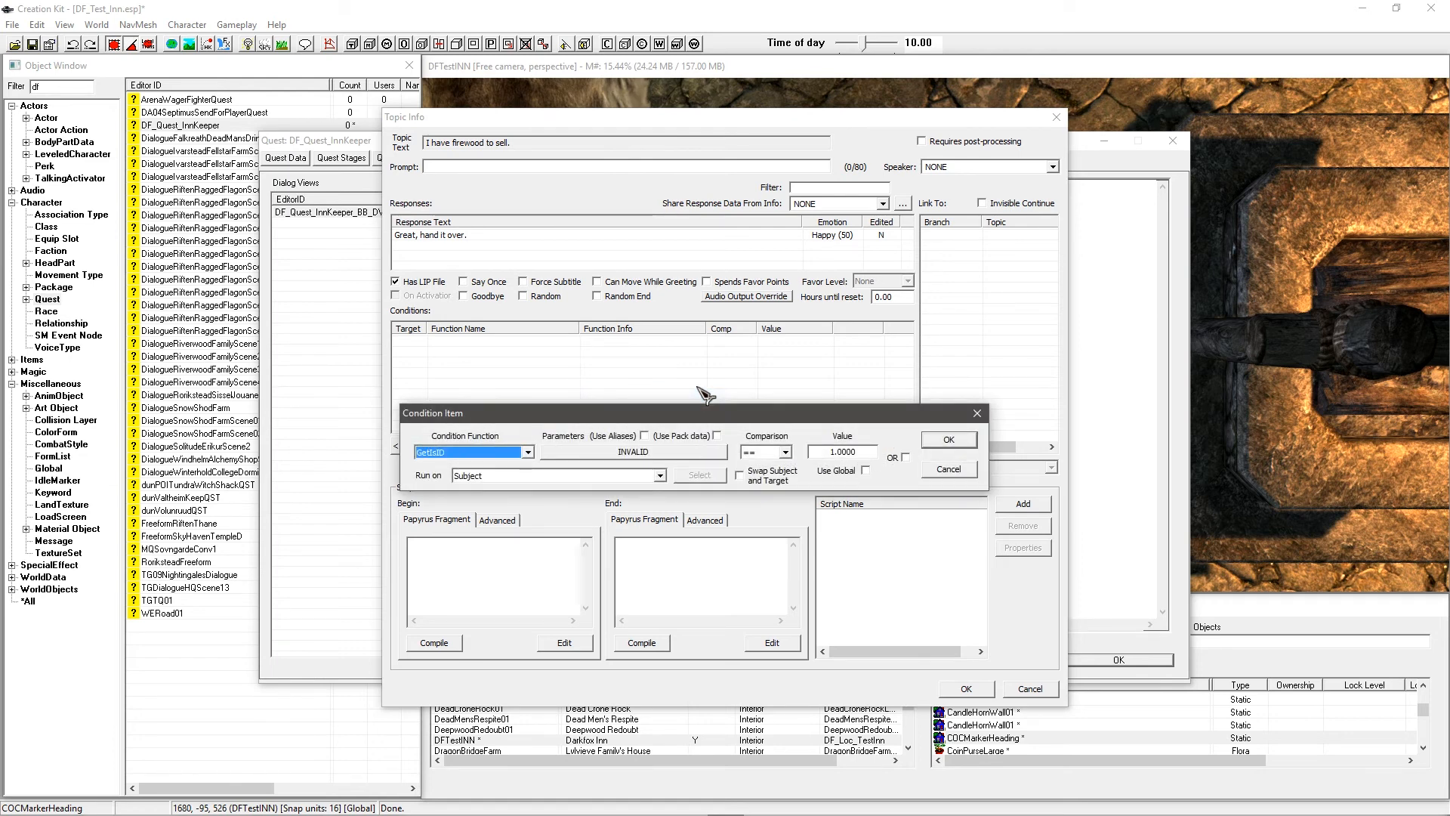
pyautogui.click(605, 455)
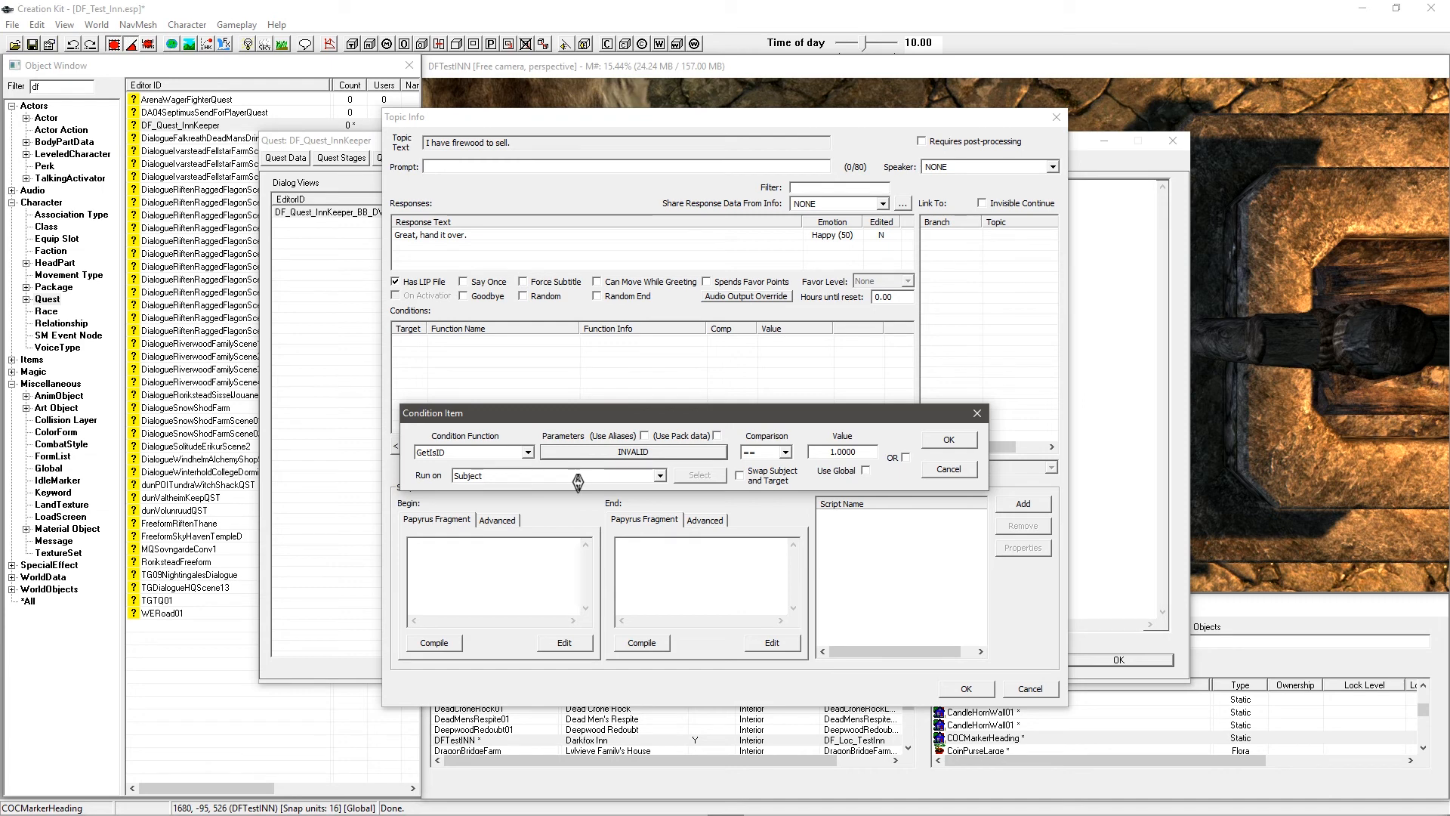
pyautogui.click(493, 676)
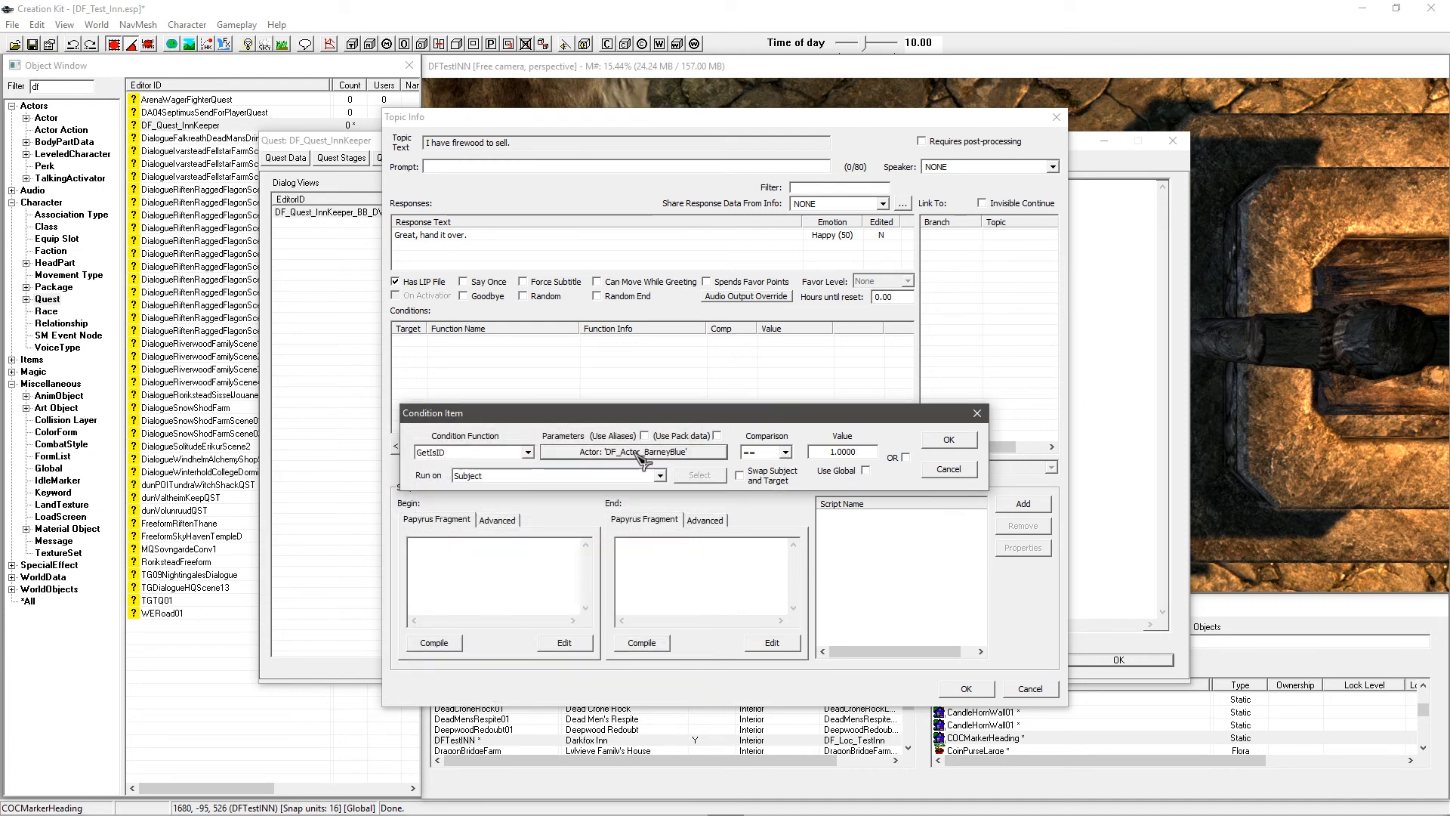
pyautogui.click(948, 439)
# Step: Add a GetItemCount condition for the misc item Firewood01 with comparison >= and value 1, run on Subject
pyautogui.rightClick(626, 401)
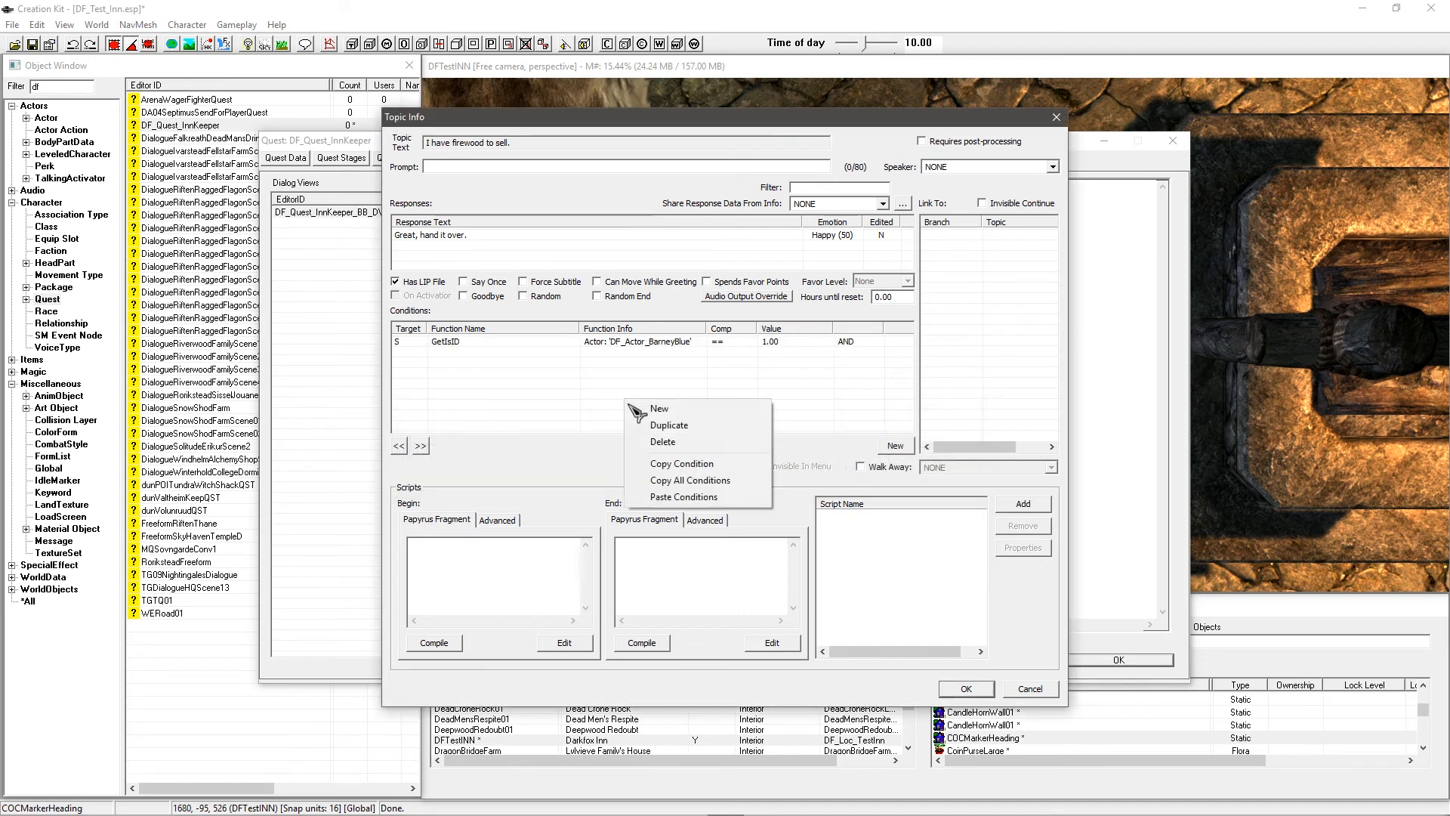
pyautogui.click(638, 408)
pyautogui.scroll(-12, 749, 414)
pyautogui.scroll(1, 749, 414)
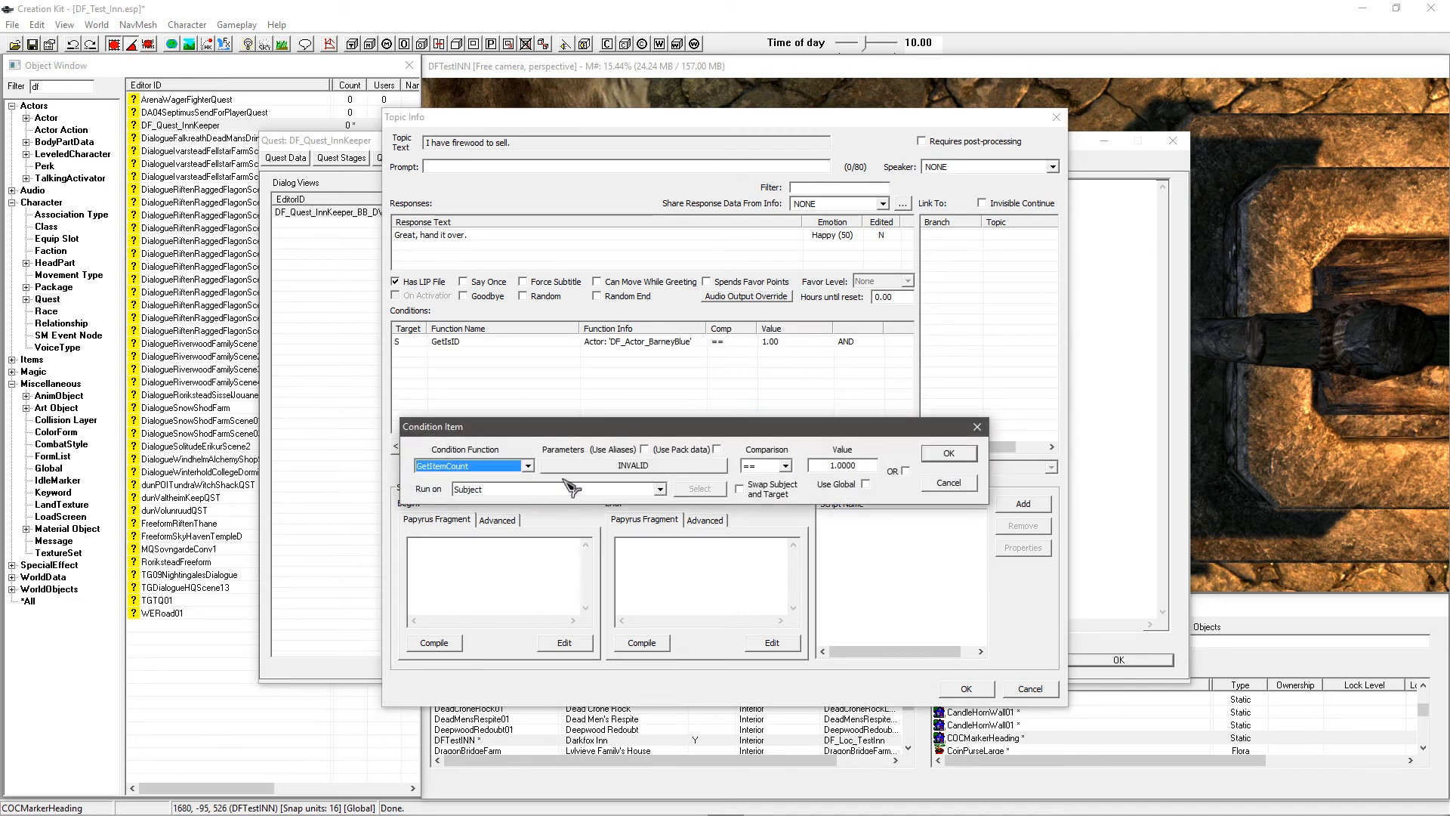
pyautogui.click(619, 466)
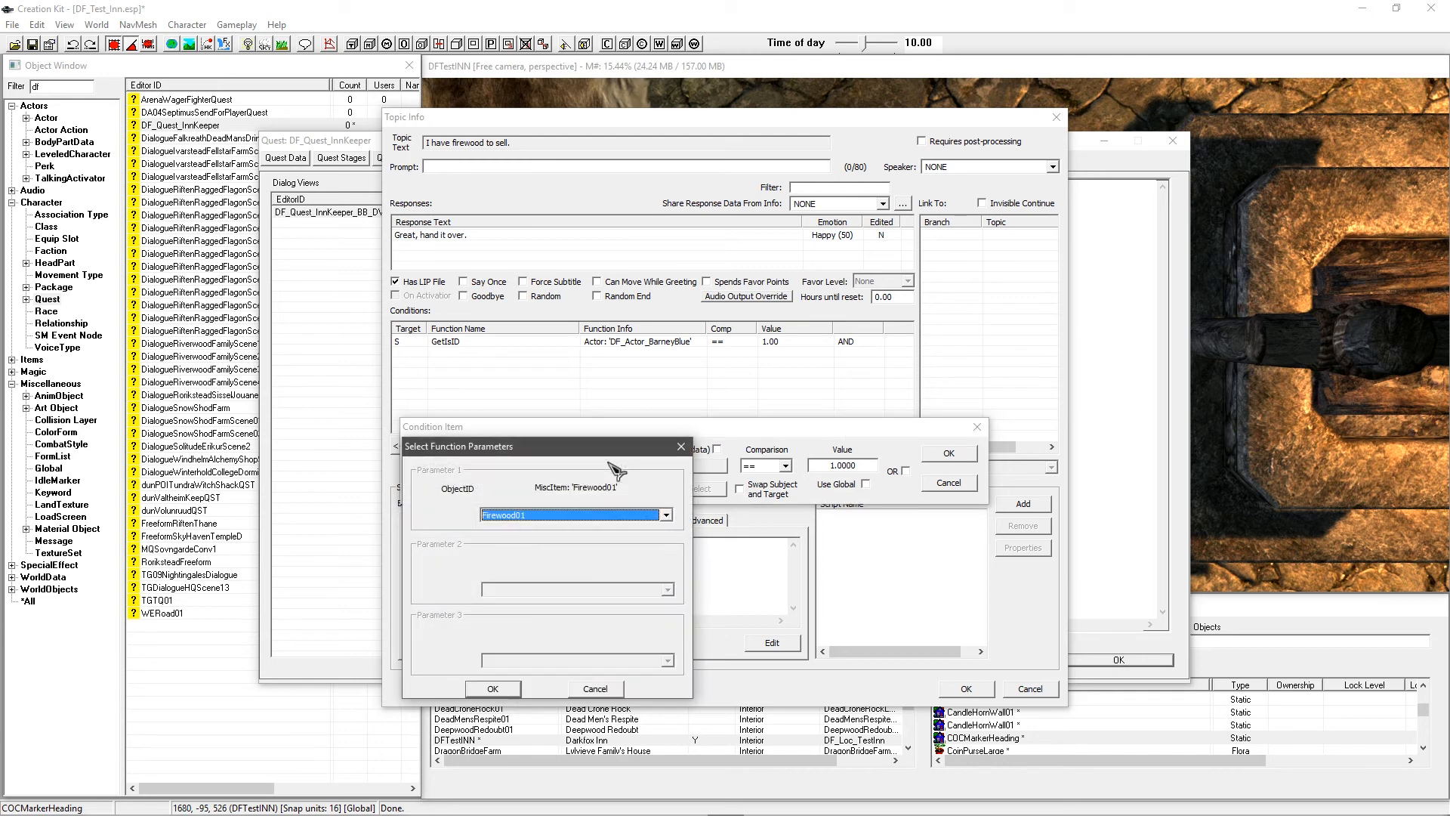
pyautogui.click(497, 688)
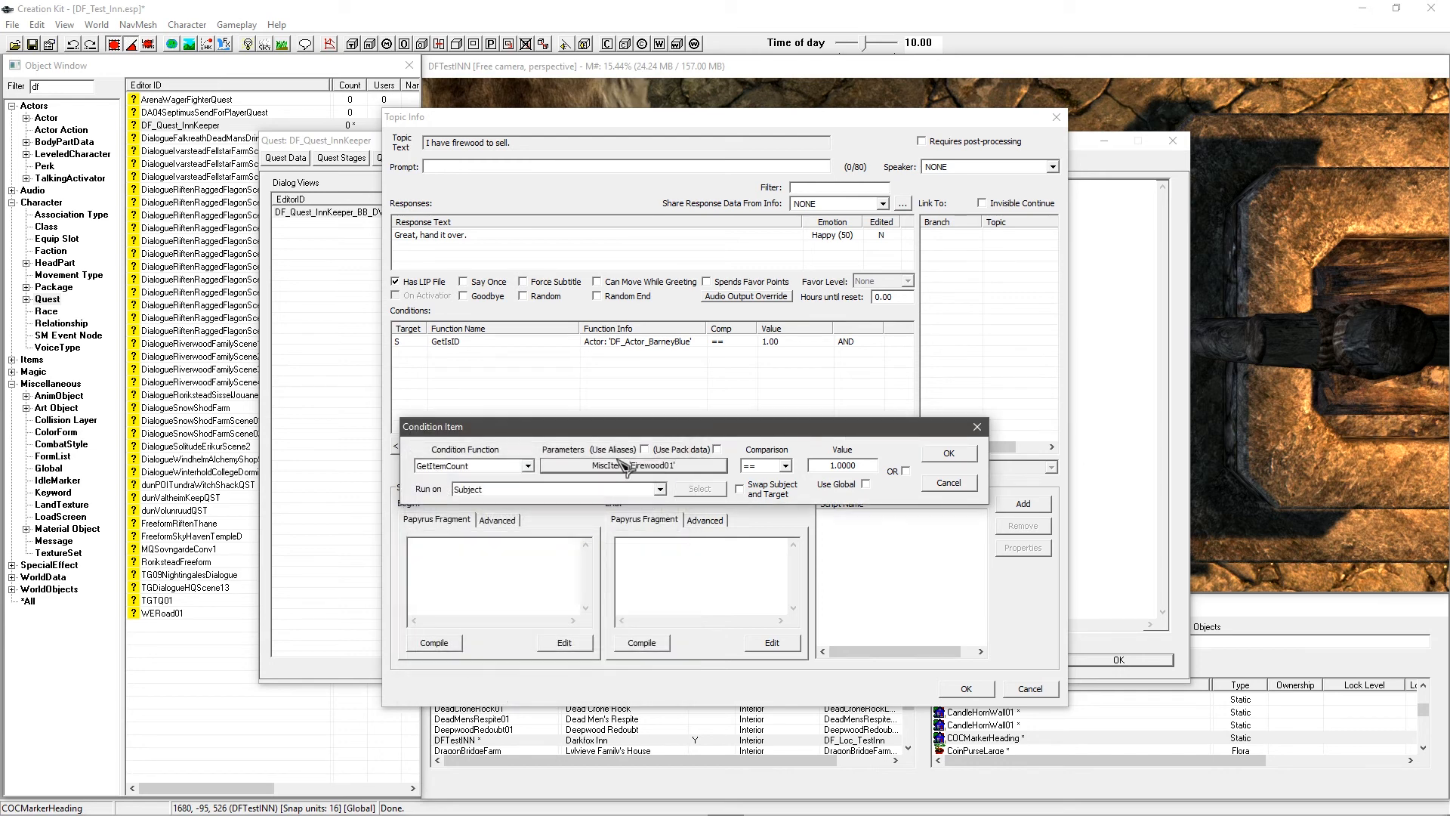
pyautogui.click(785, 467)
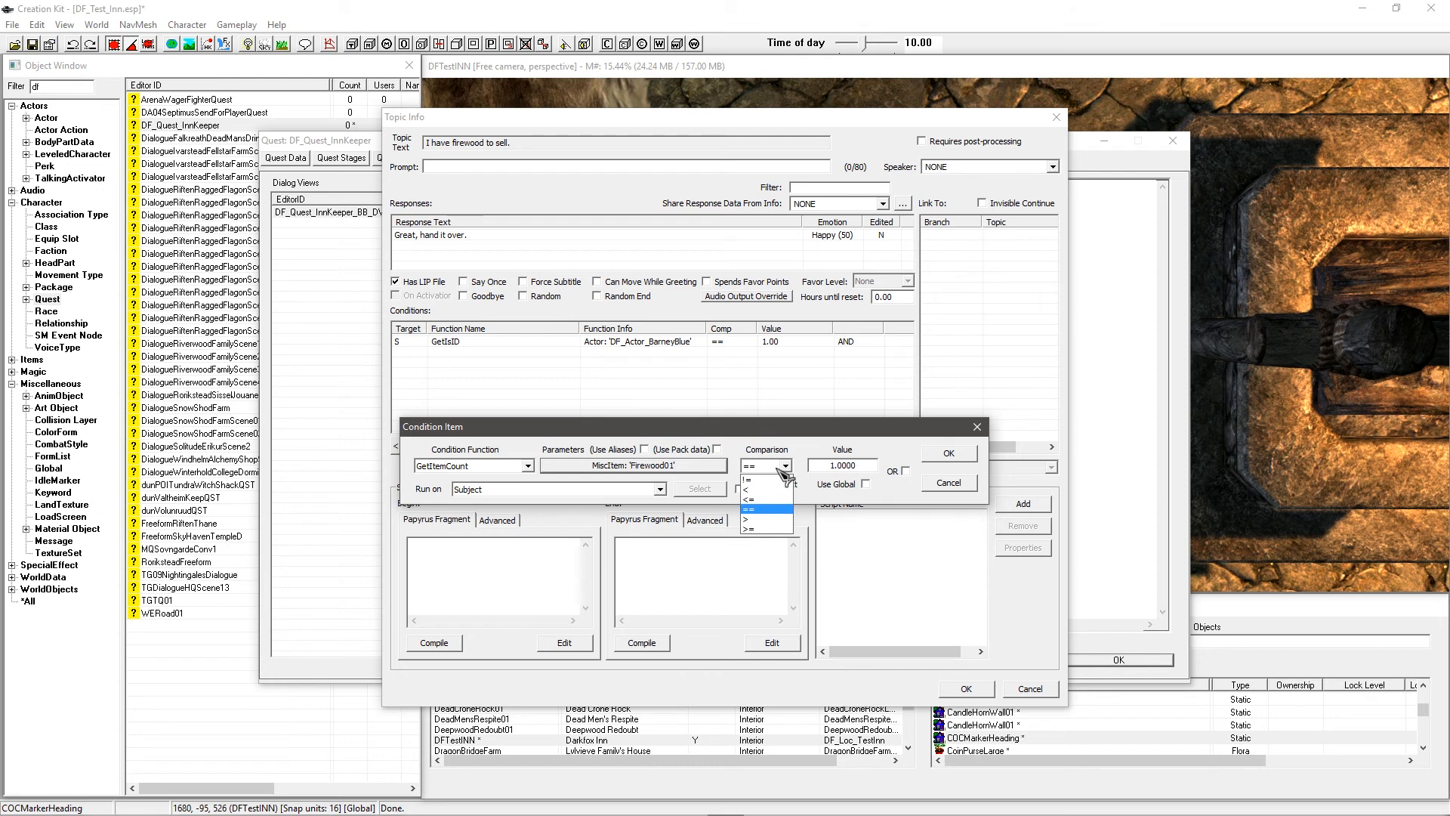
pyautogui.click(770, 530)
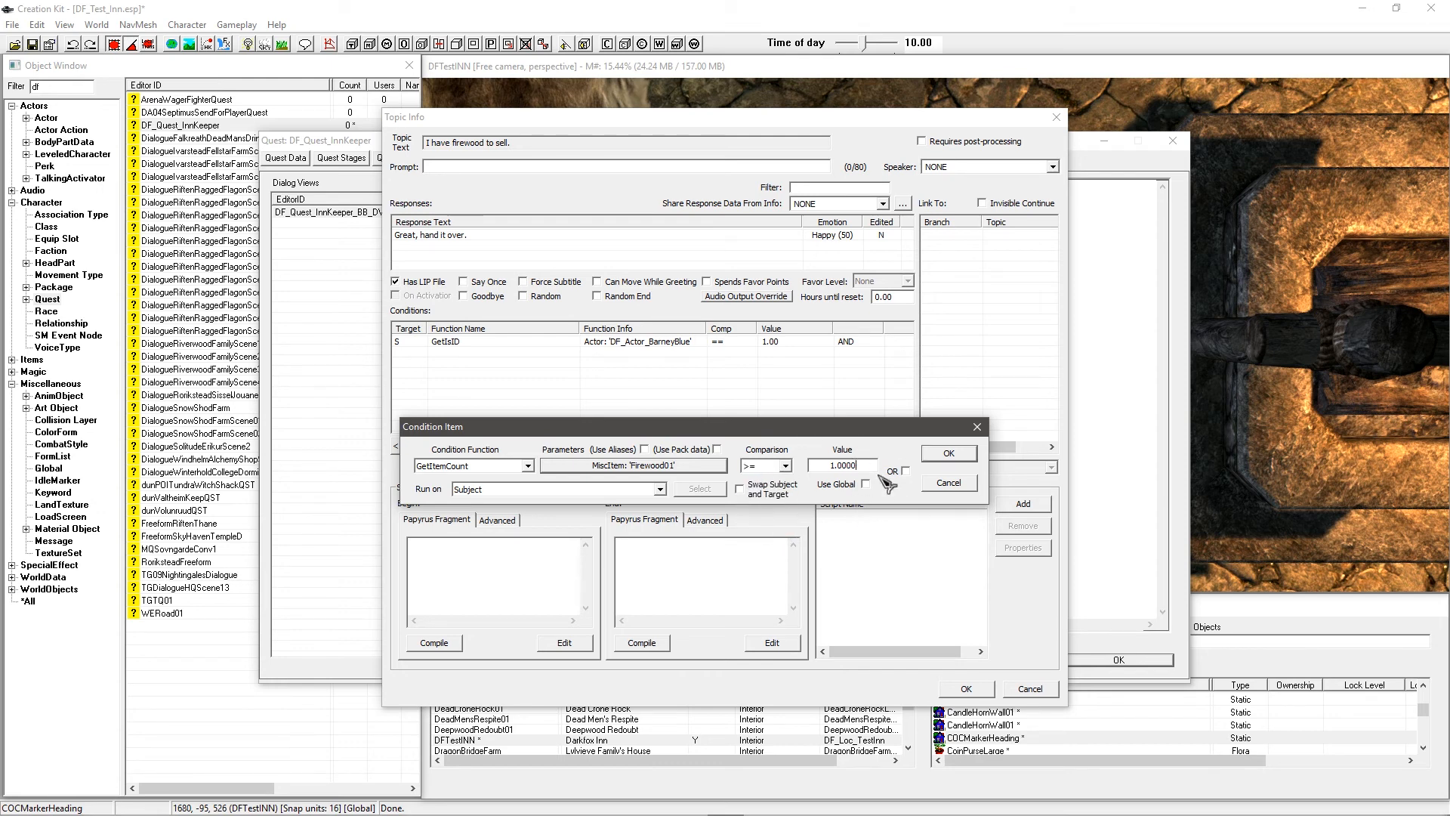
pyautogui.click(949, 454)
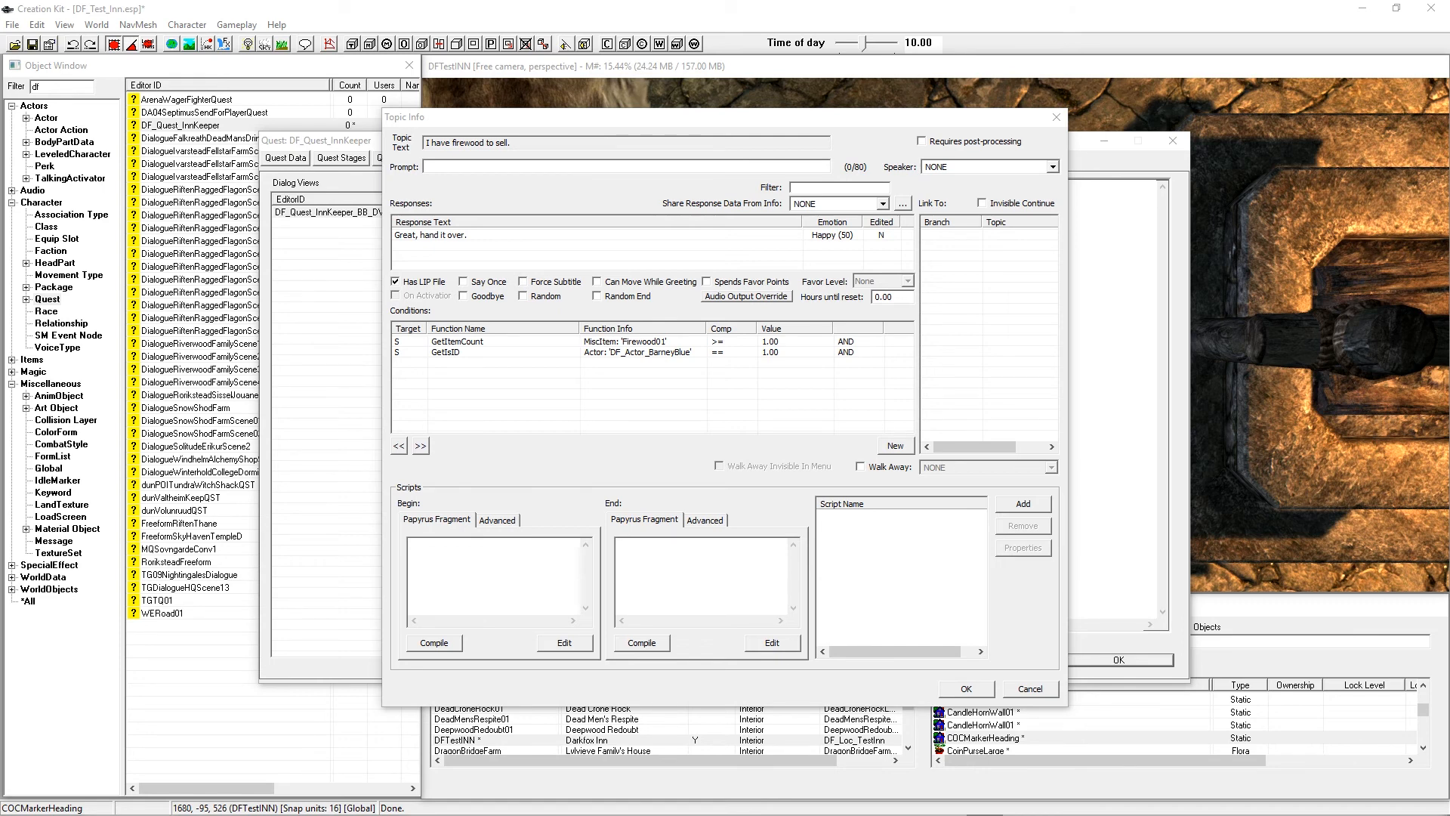
# Step: Compile an end Papyrus fragment containing "akspeaker" and rename the generated script to DF_Script_FirewoodSell
pyautogui.click(660, 574)
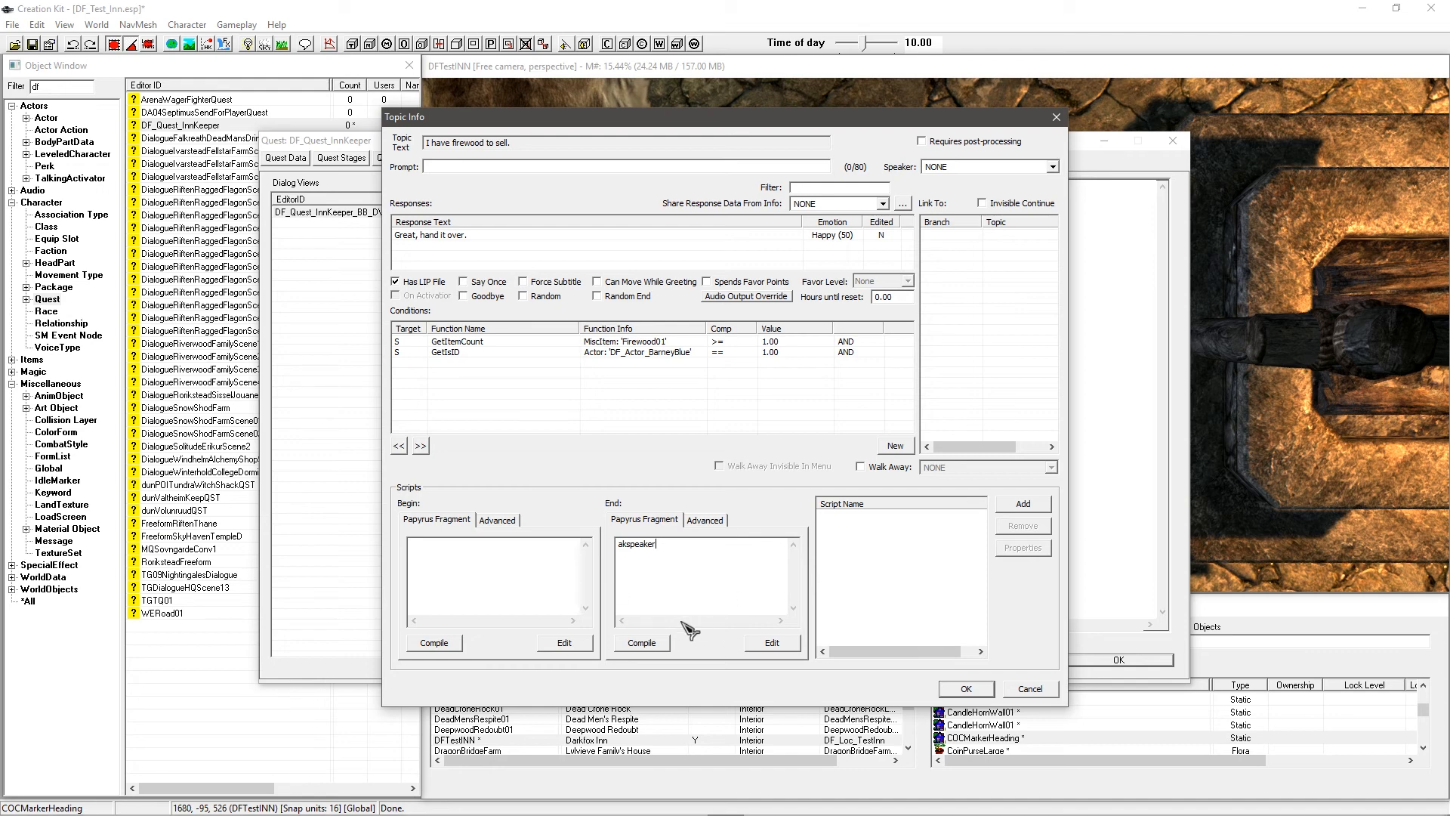
pyautogui.click(651, 643)
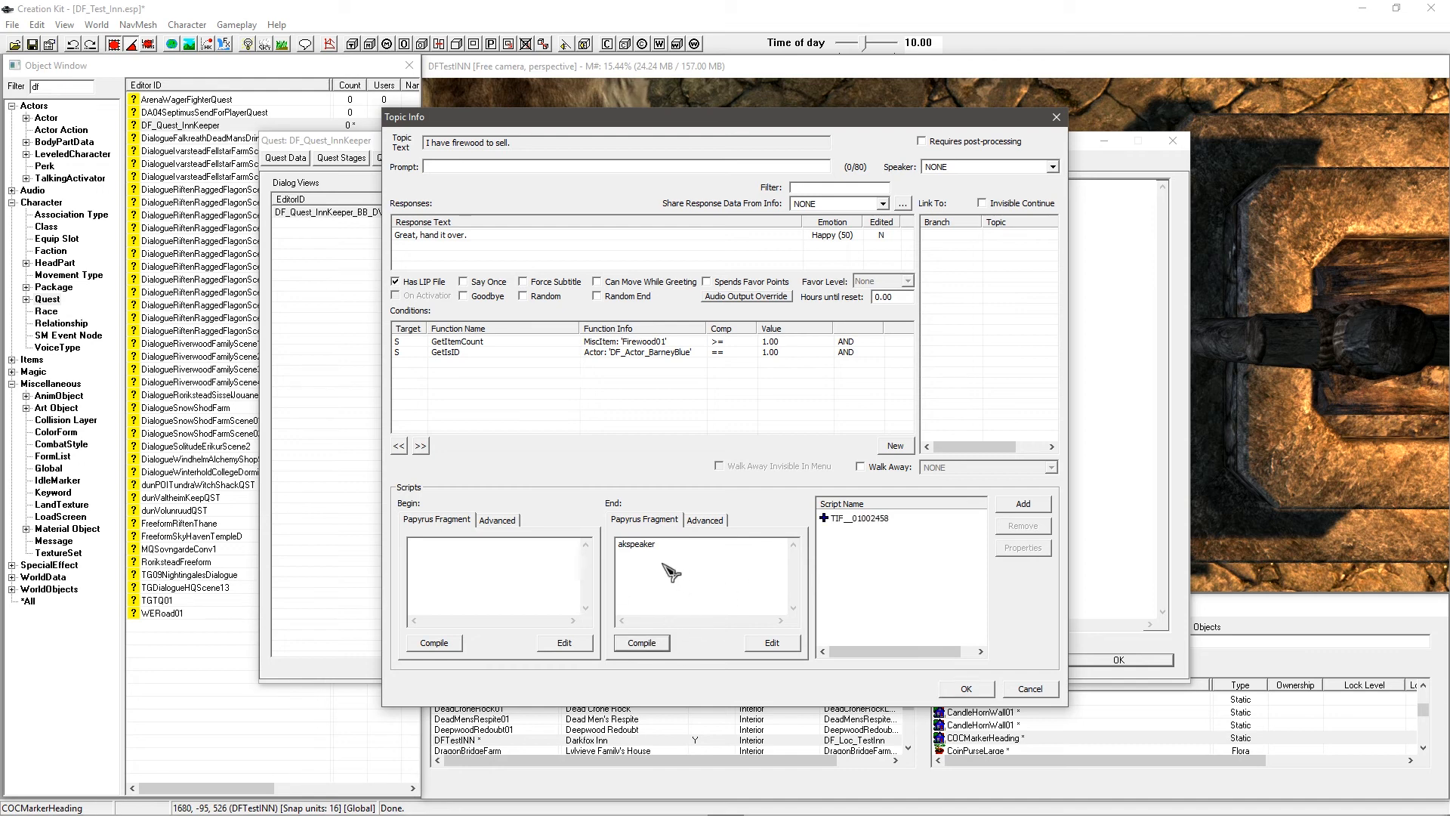
pyautogui.click(705, 521)
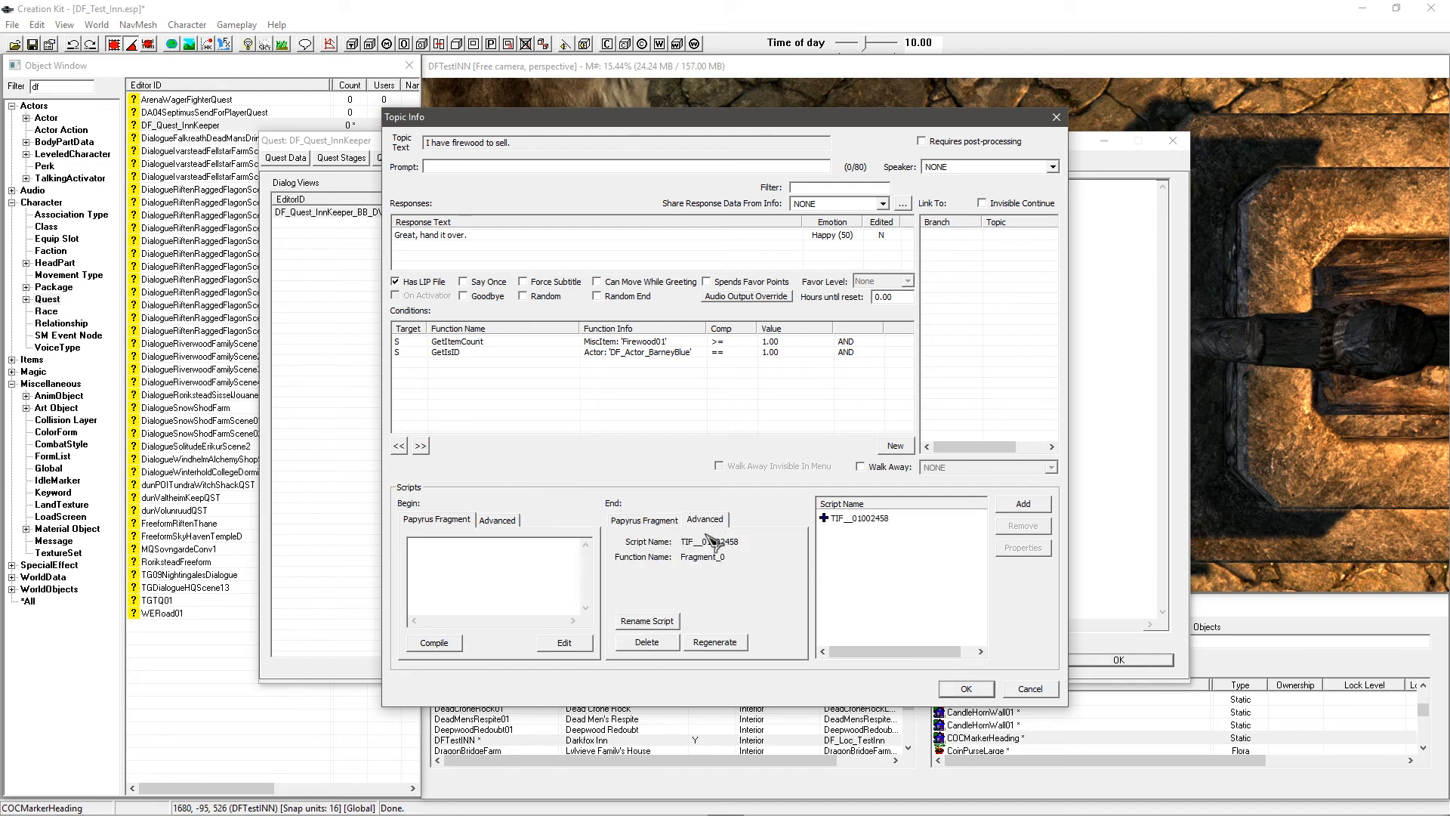
pyautogui.click(647, 620)
pyautogui.moveTo(529, 161); pyautogui.dragTo(382, 159)
pyautogui.write('DF_')
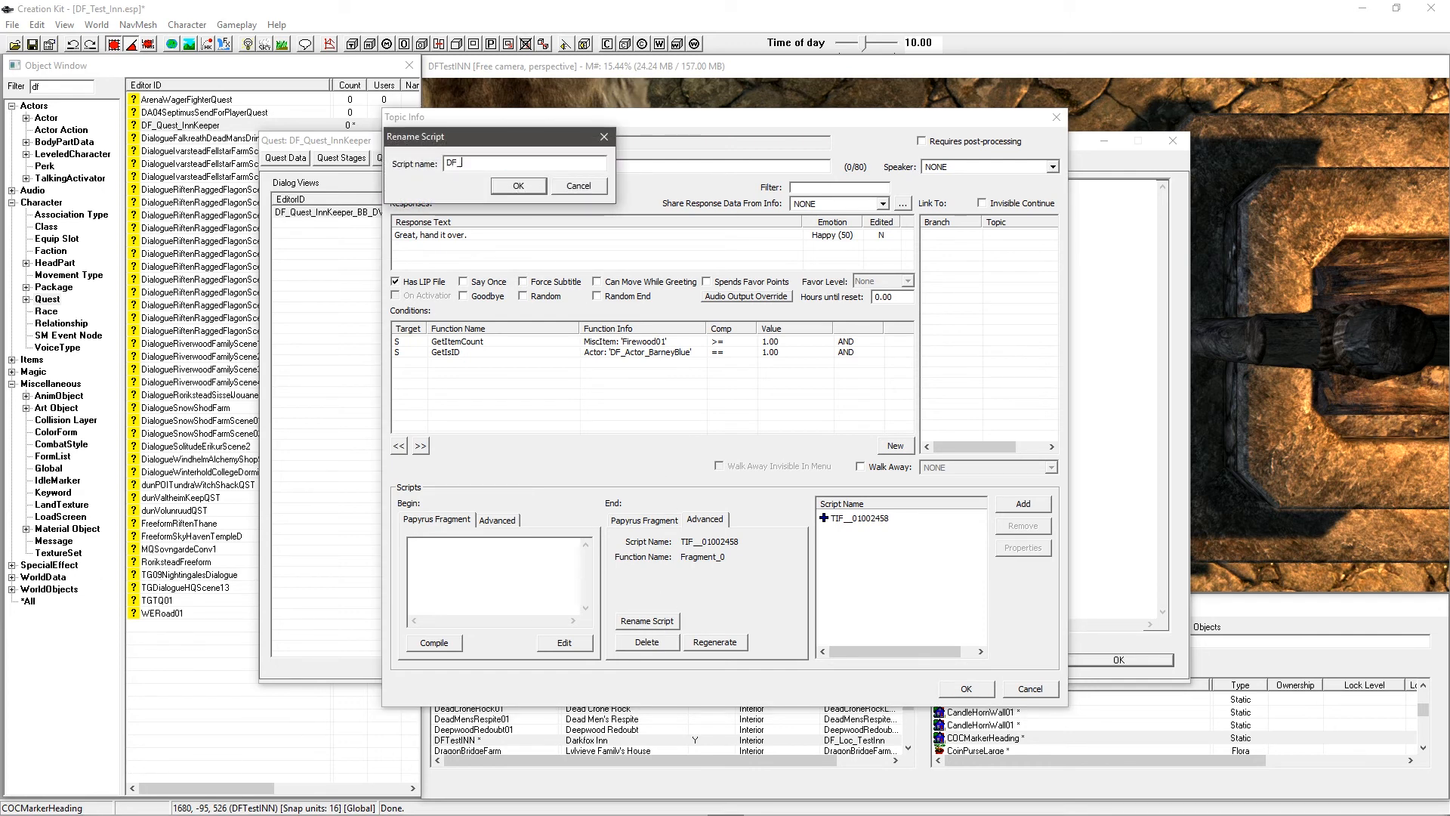
pyautogui.write('Script_FirewoodSell')
pyautogui.click(519, 186)
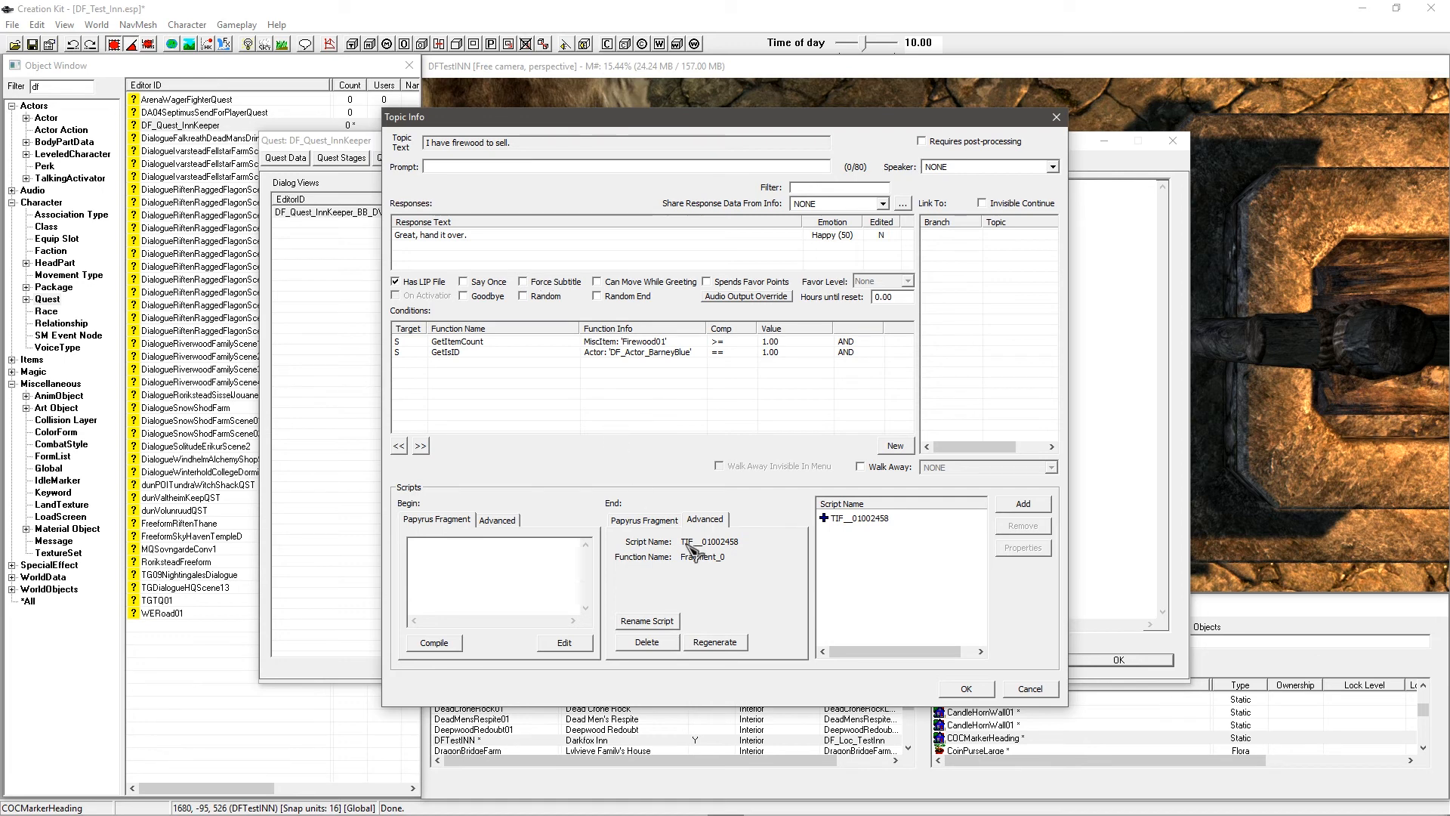
pyautogui.click(656, 521)
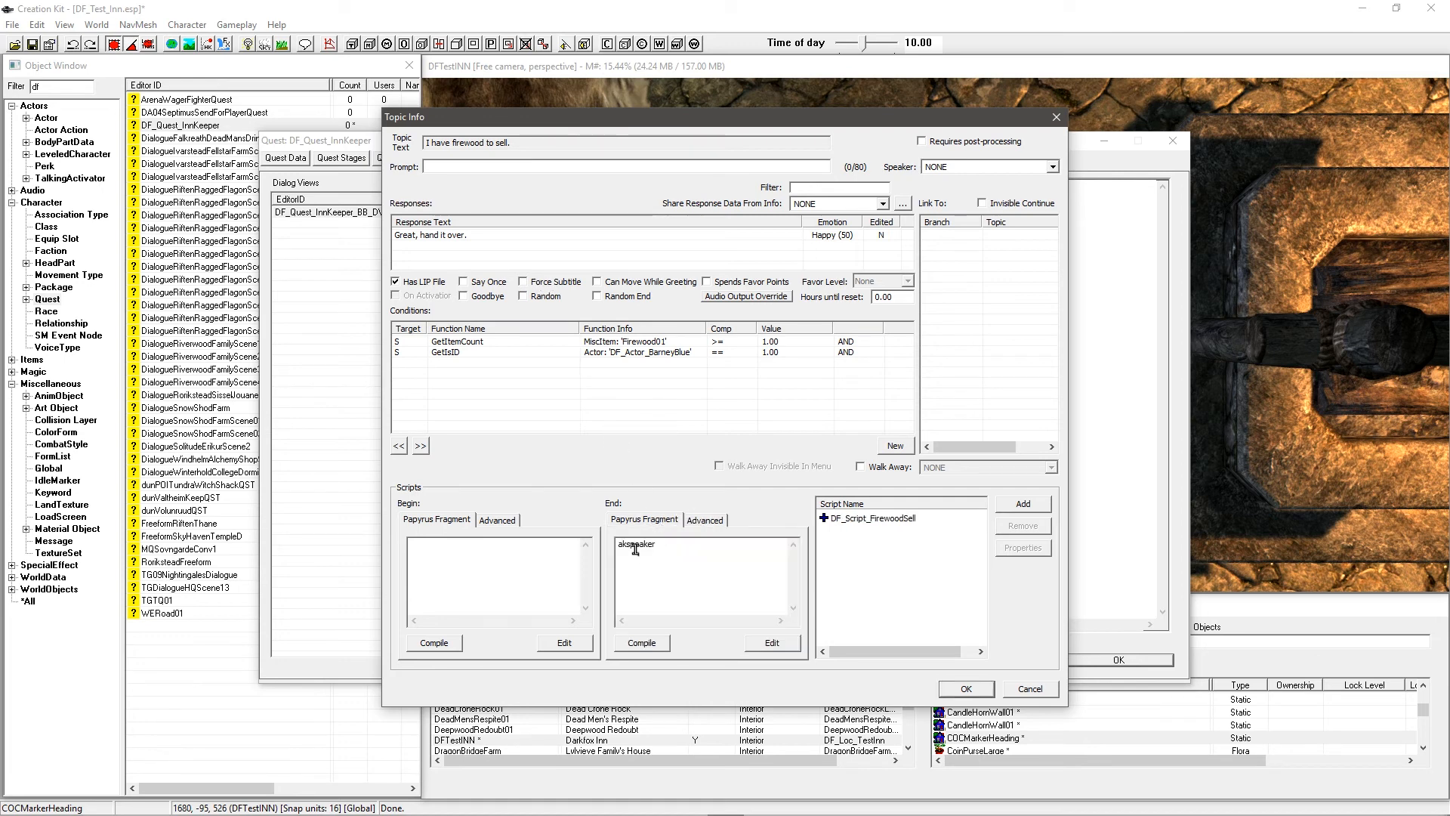
# Step: Open the properties of DF_Script_FirewoodSell and add a MiscObject property named Gold001
pyautogui.click(907, 518)
pyautogui.click(1023, 550)
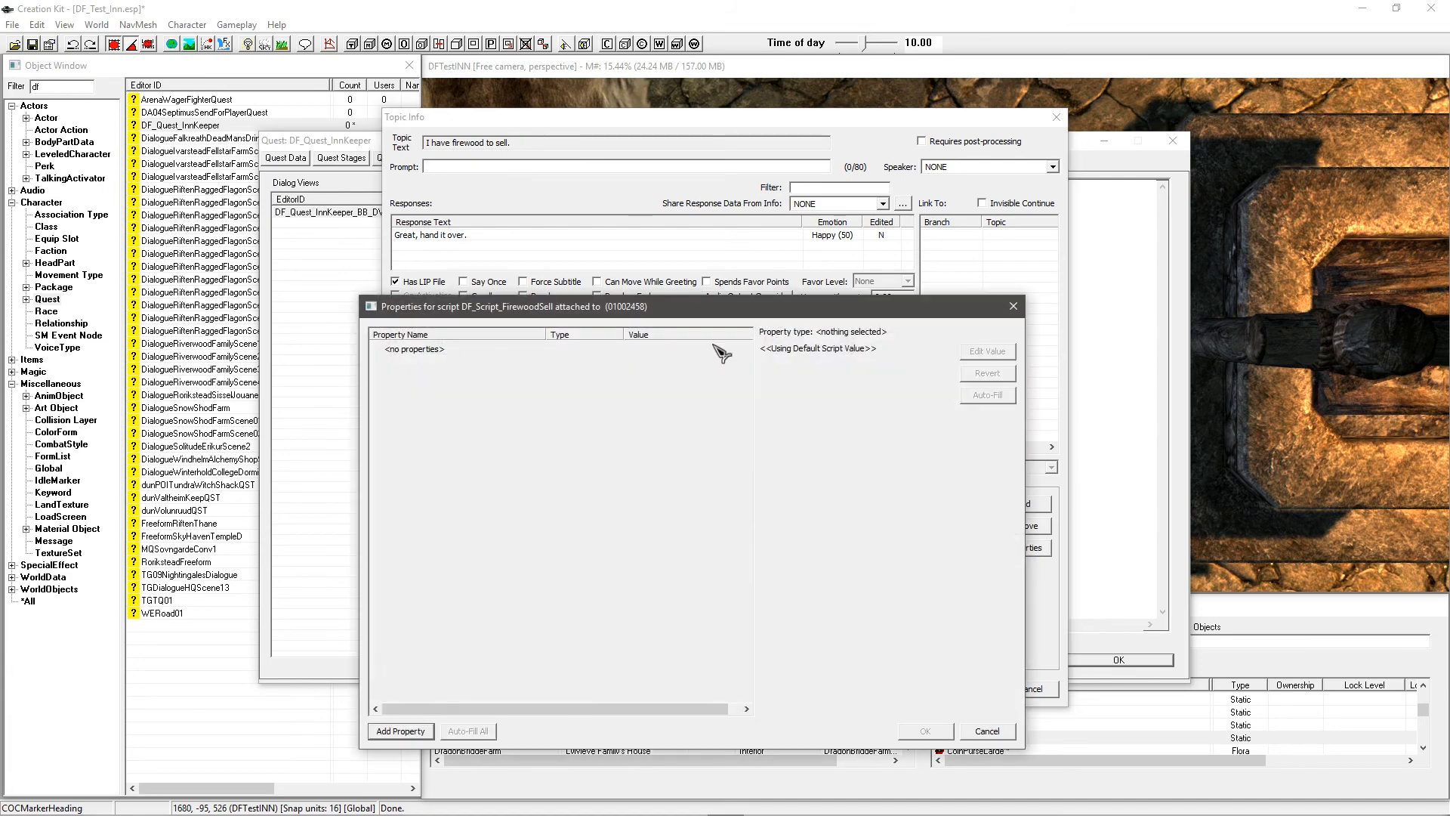
pyautogui.moveTo(702, 306); pyautogui.dragTo(611, 290)
pyautogui.click(310, 713)
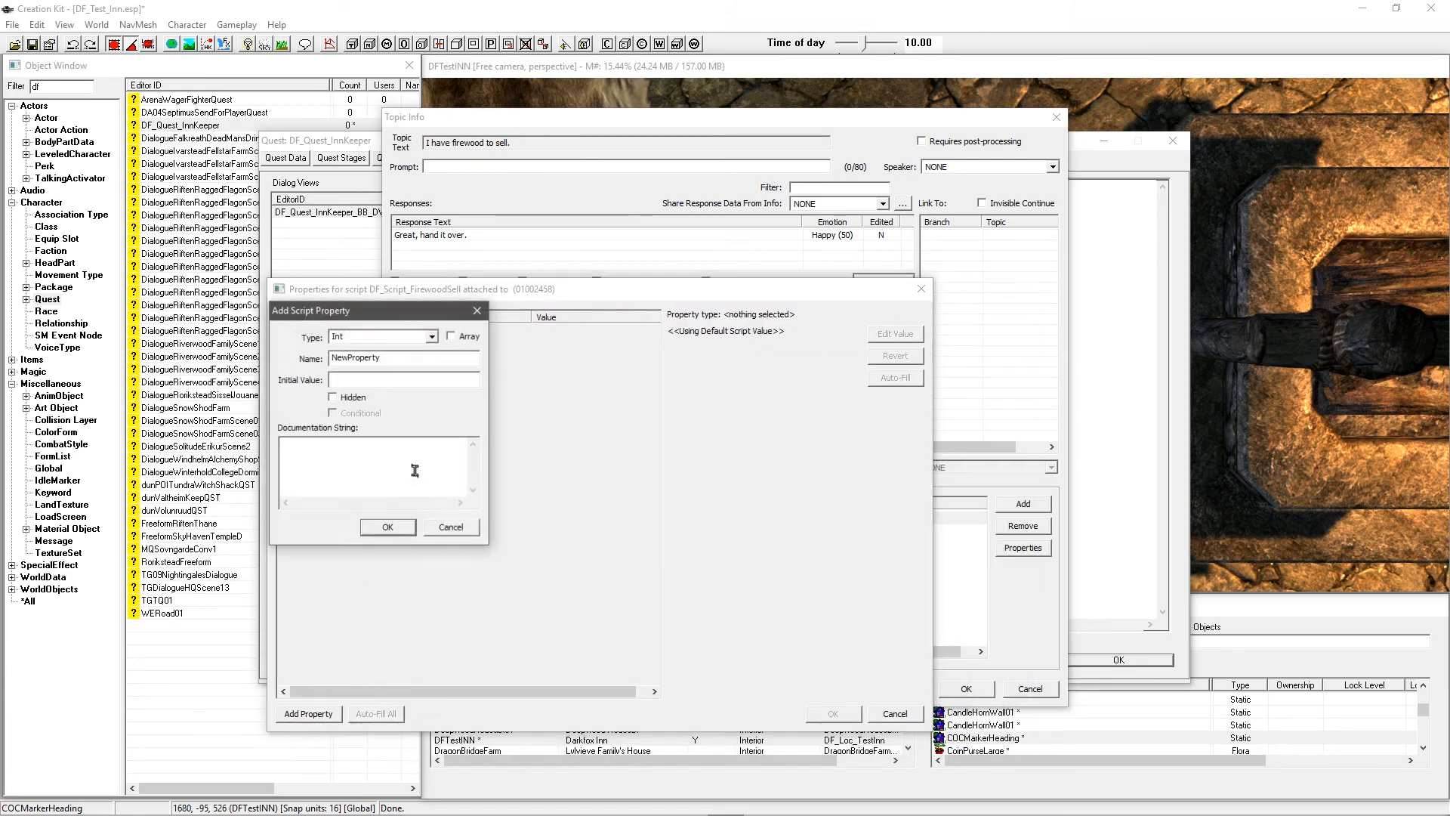
pyautogui.click(432, 336)
pyautogui.scroll(-3, 382, 412)
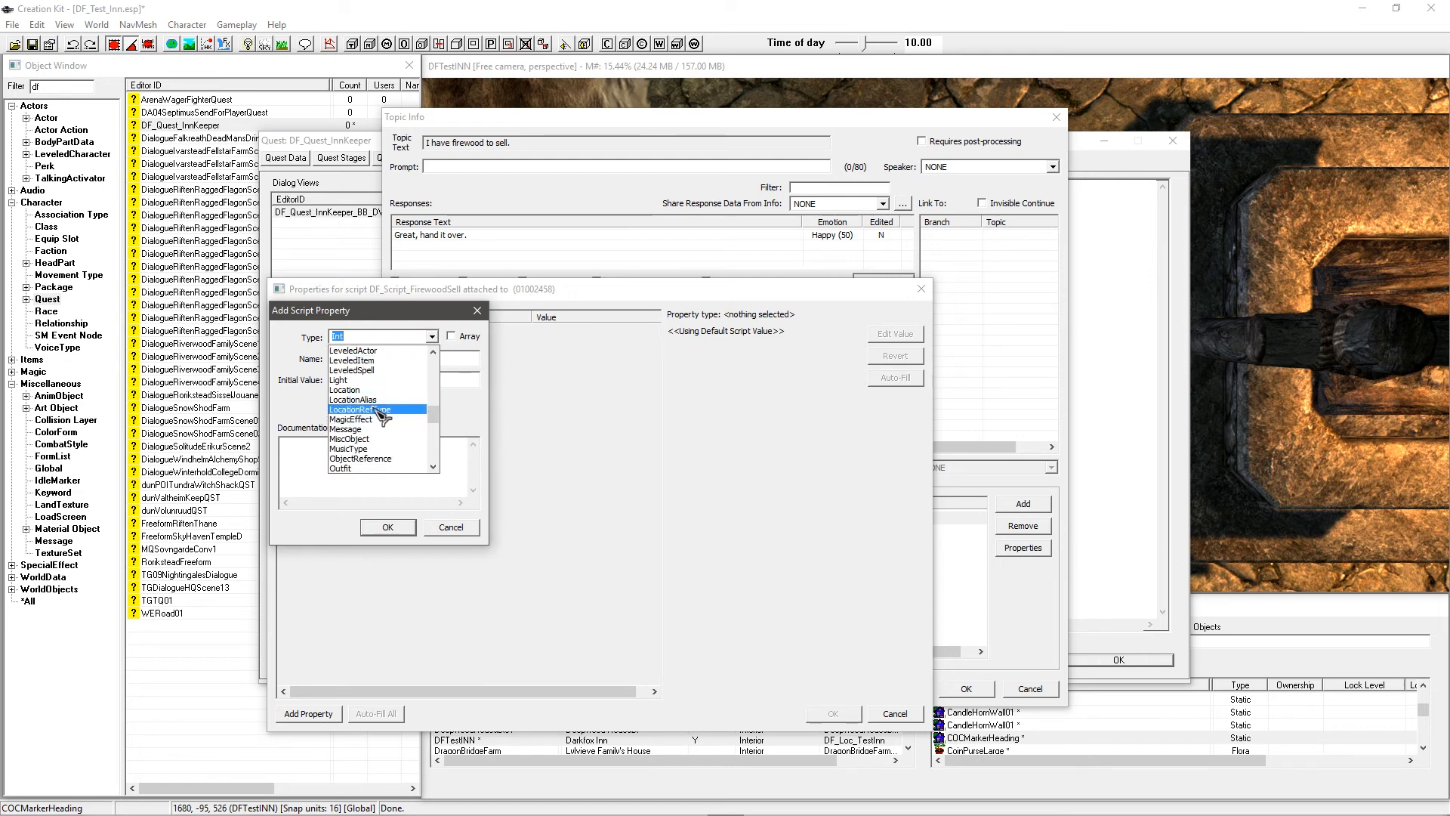
pyautogui.scroll(-1, 373, 414)
pyautogui.click(368, 409)
pyautogui.click(367, 359)
pyautogui.moveTo(395, 359); pyautogui.dragTo(297, 358)
pyautogui.write('Gold001')
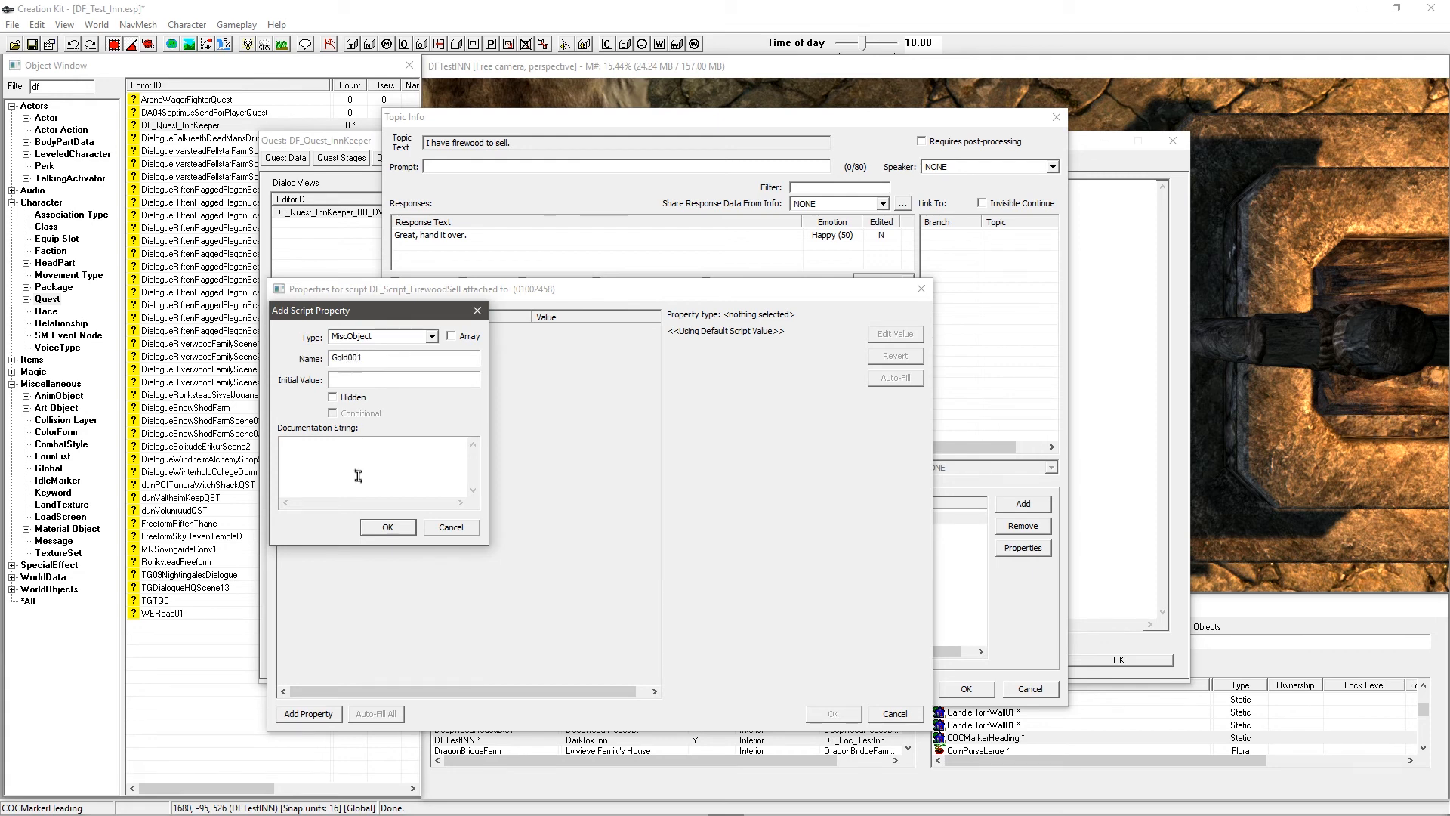
pyautogui.click(384, 527)
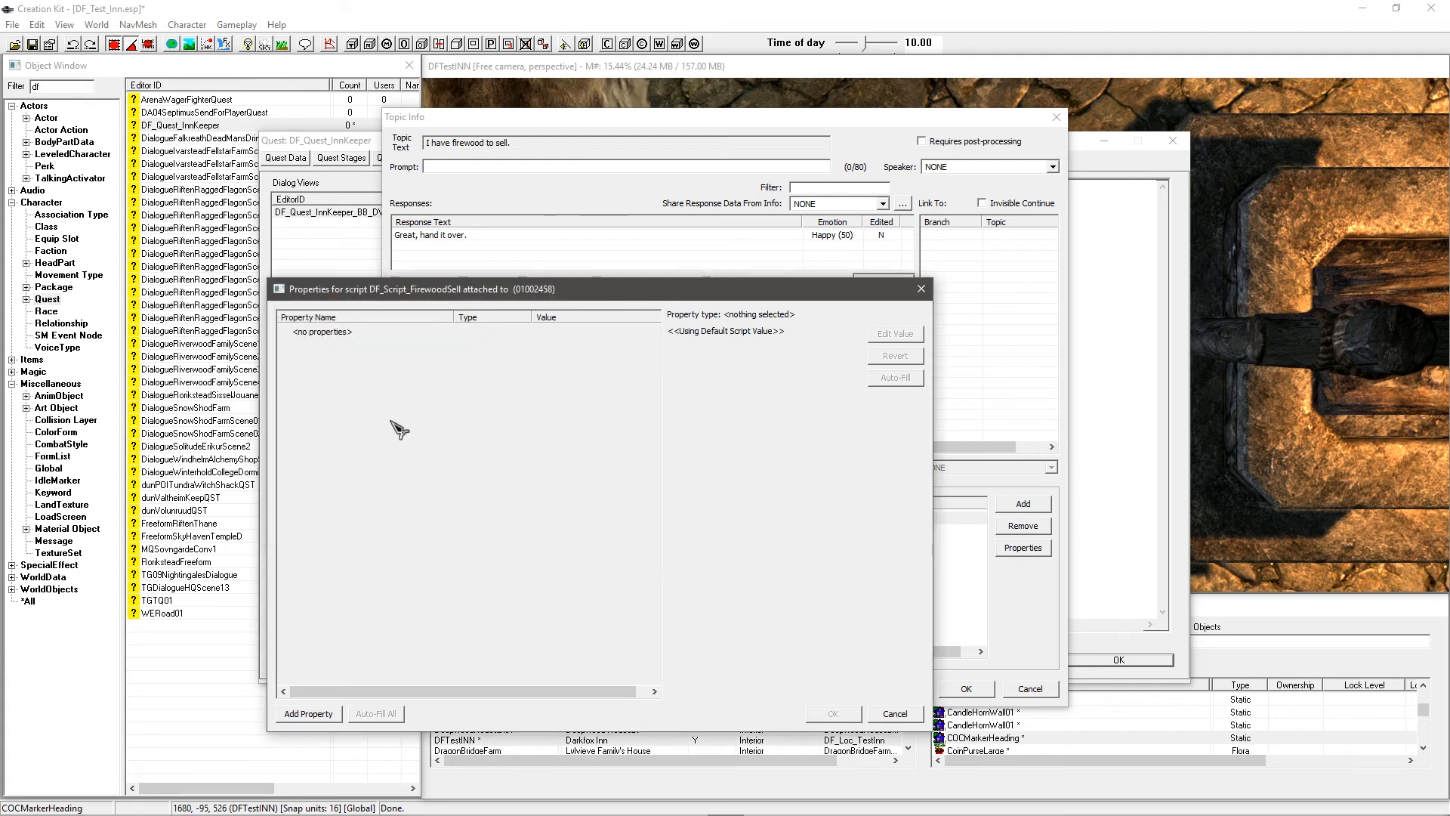
# Step: Add a second MiscObject property named Firewood01 to the script
pyautogui.click(310, 713)
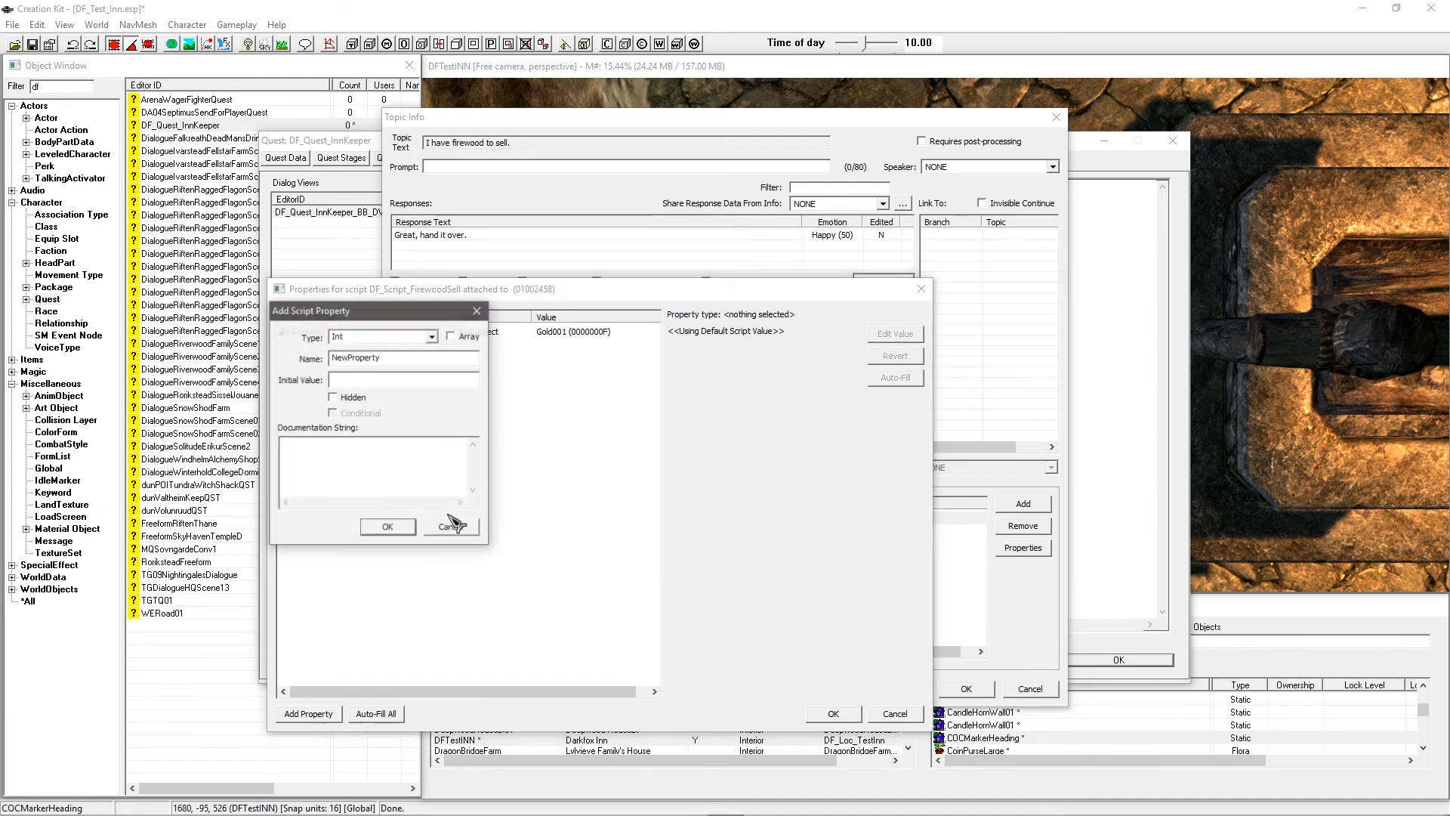
pyautogui.moveTo(405, 321); pyautogui.dragTo(297, 348)
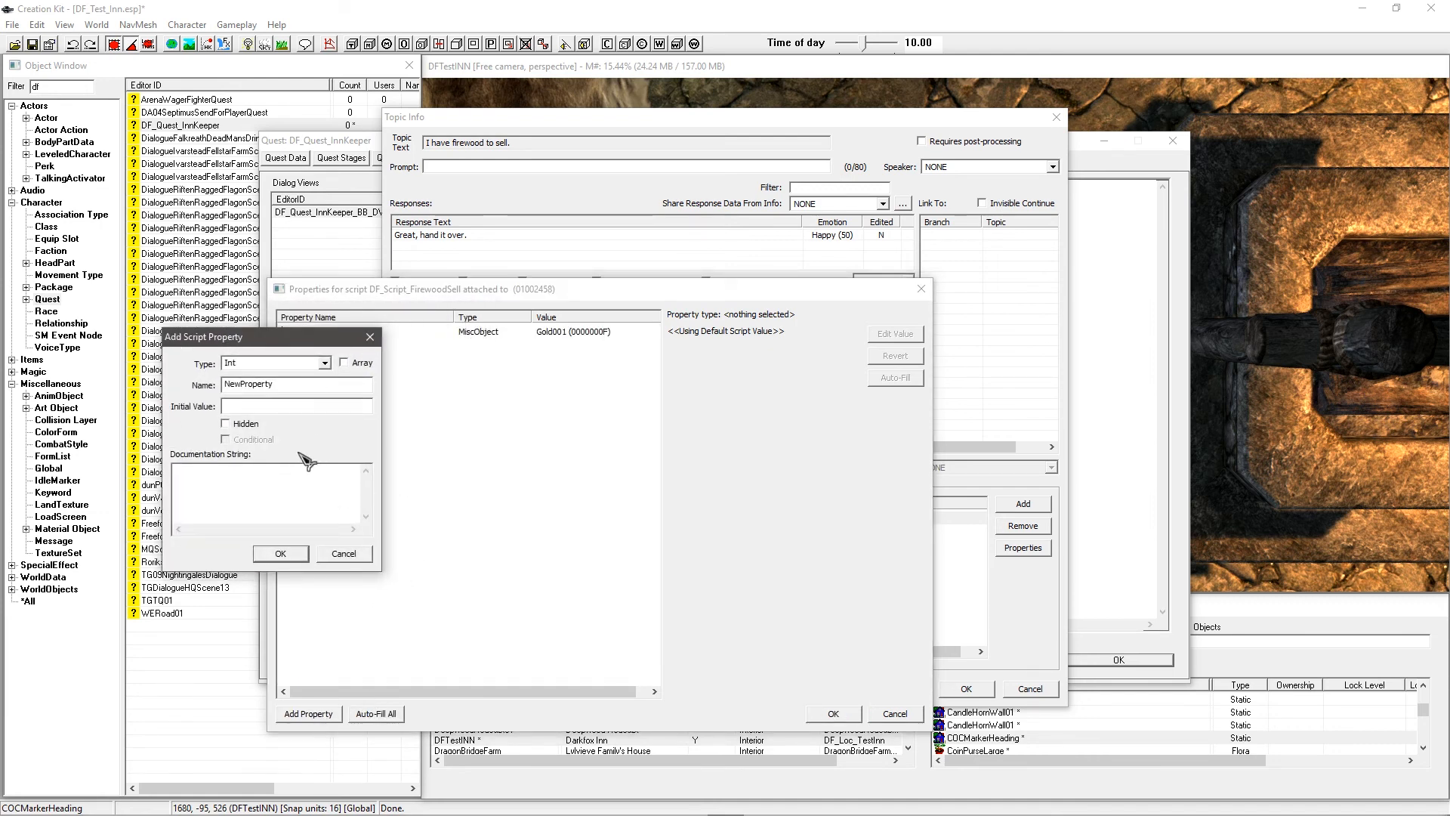
pyautogui.click(325, 364)
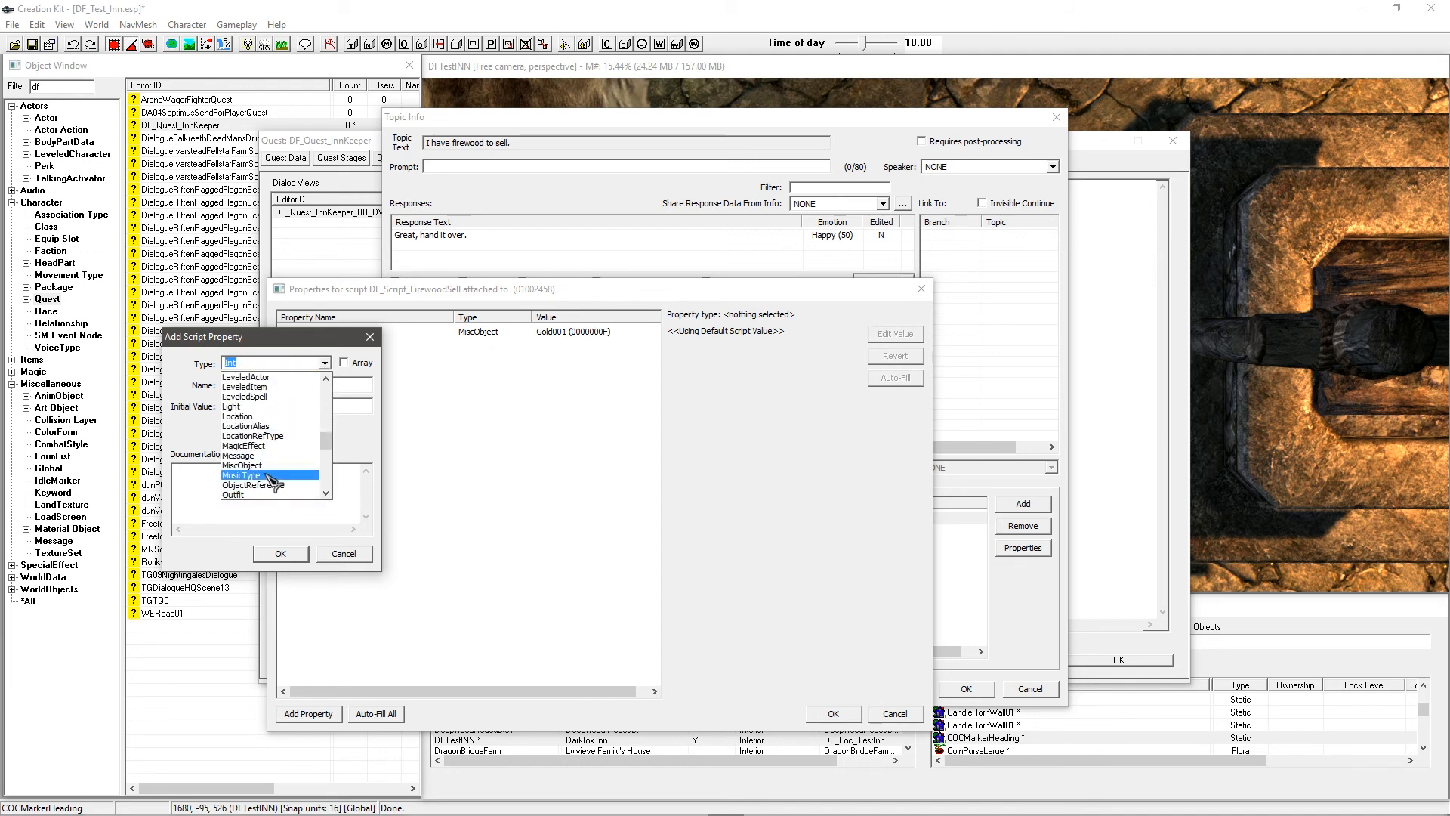
pyautogui.click(267, 494)
pyautogui.press('Tab')
pyautogui.write('F')
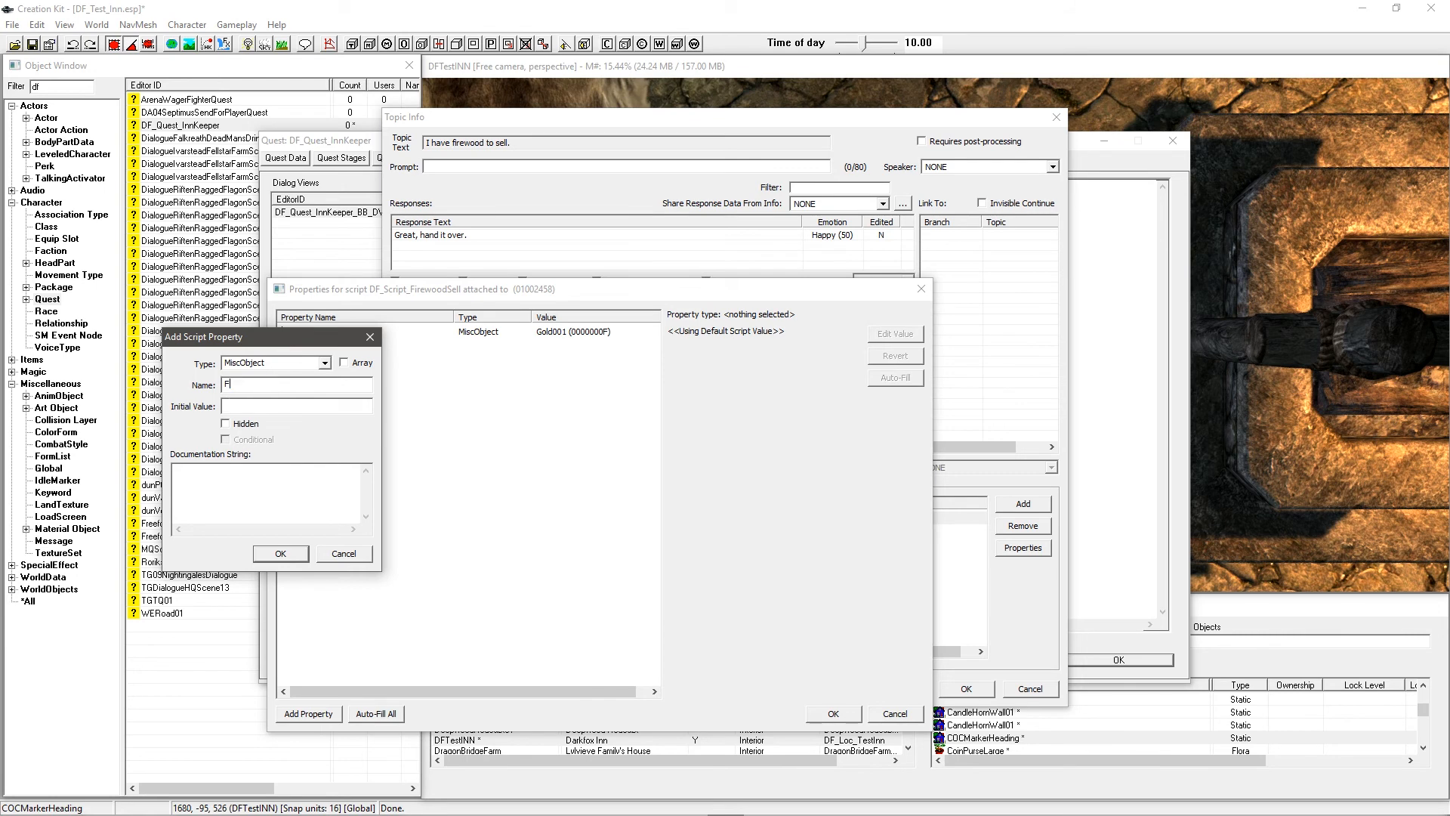
pyautogui.write('irewood01')
pyautogui.click(280, 553)
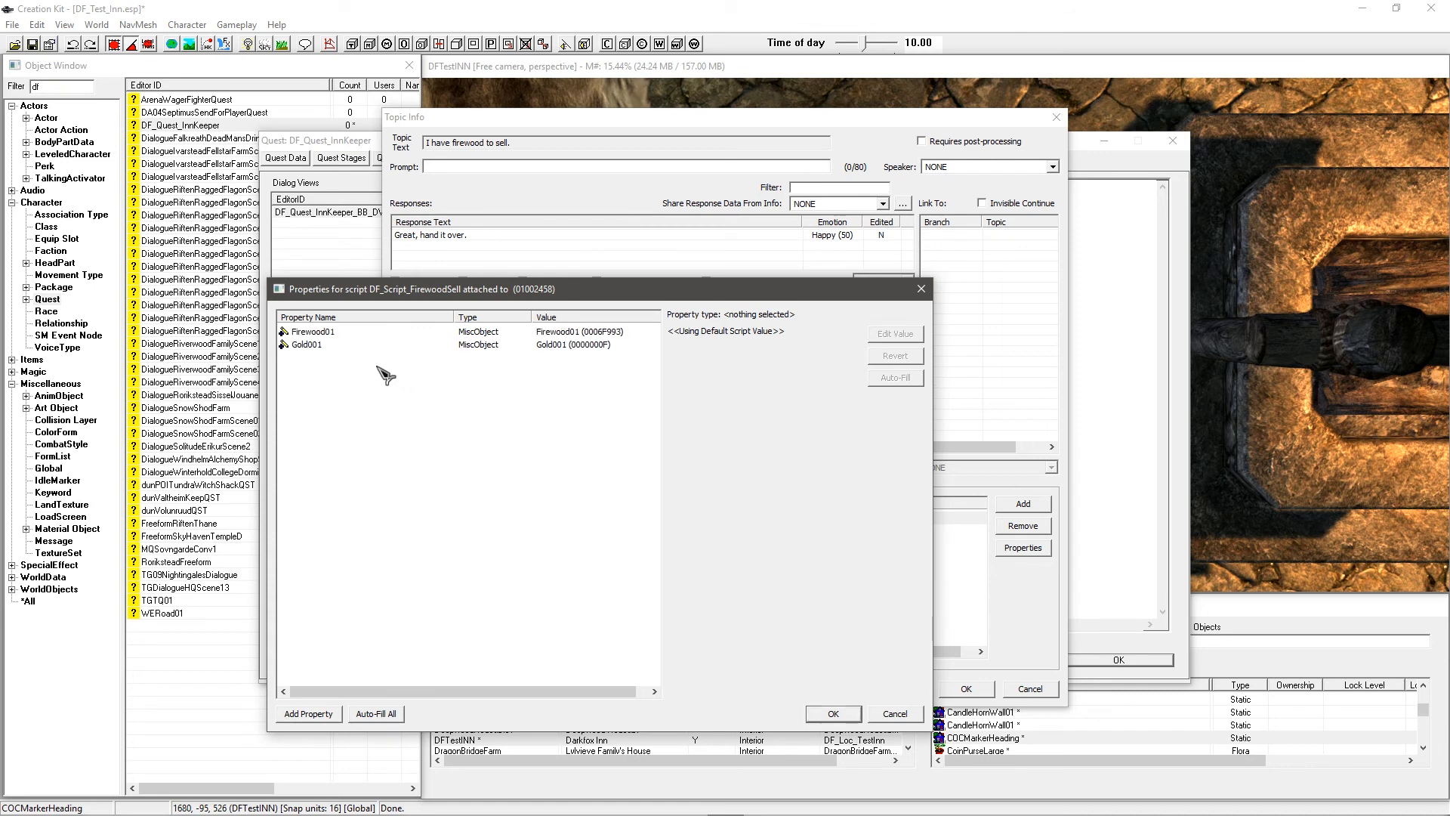
# Step: Add an Int property named PlayerFirewoodCount to the script, without an initial value
pyautogui.click(325, 714)
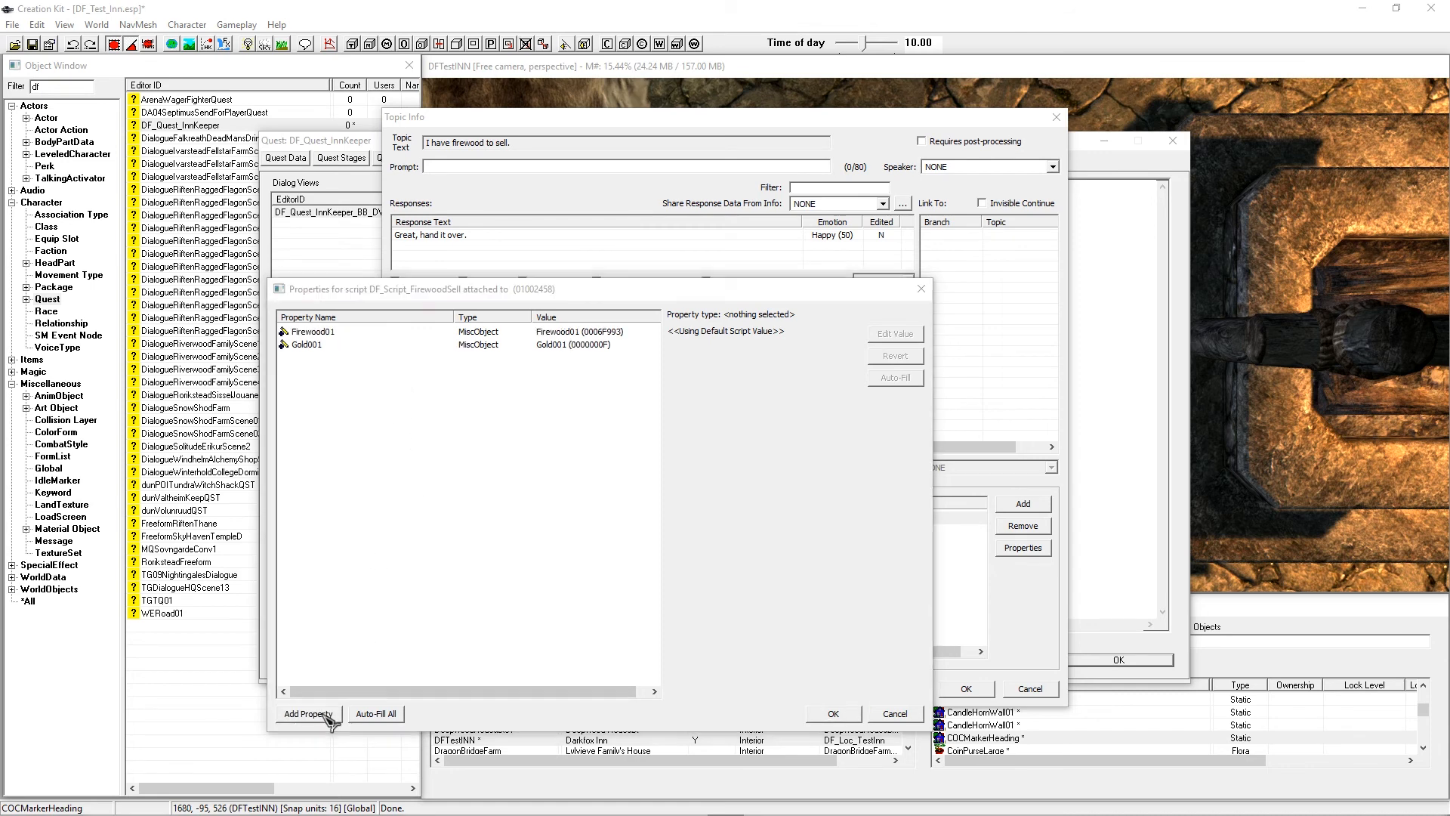
pyautogui.doubleClick(333, 356)
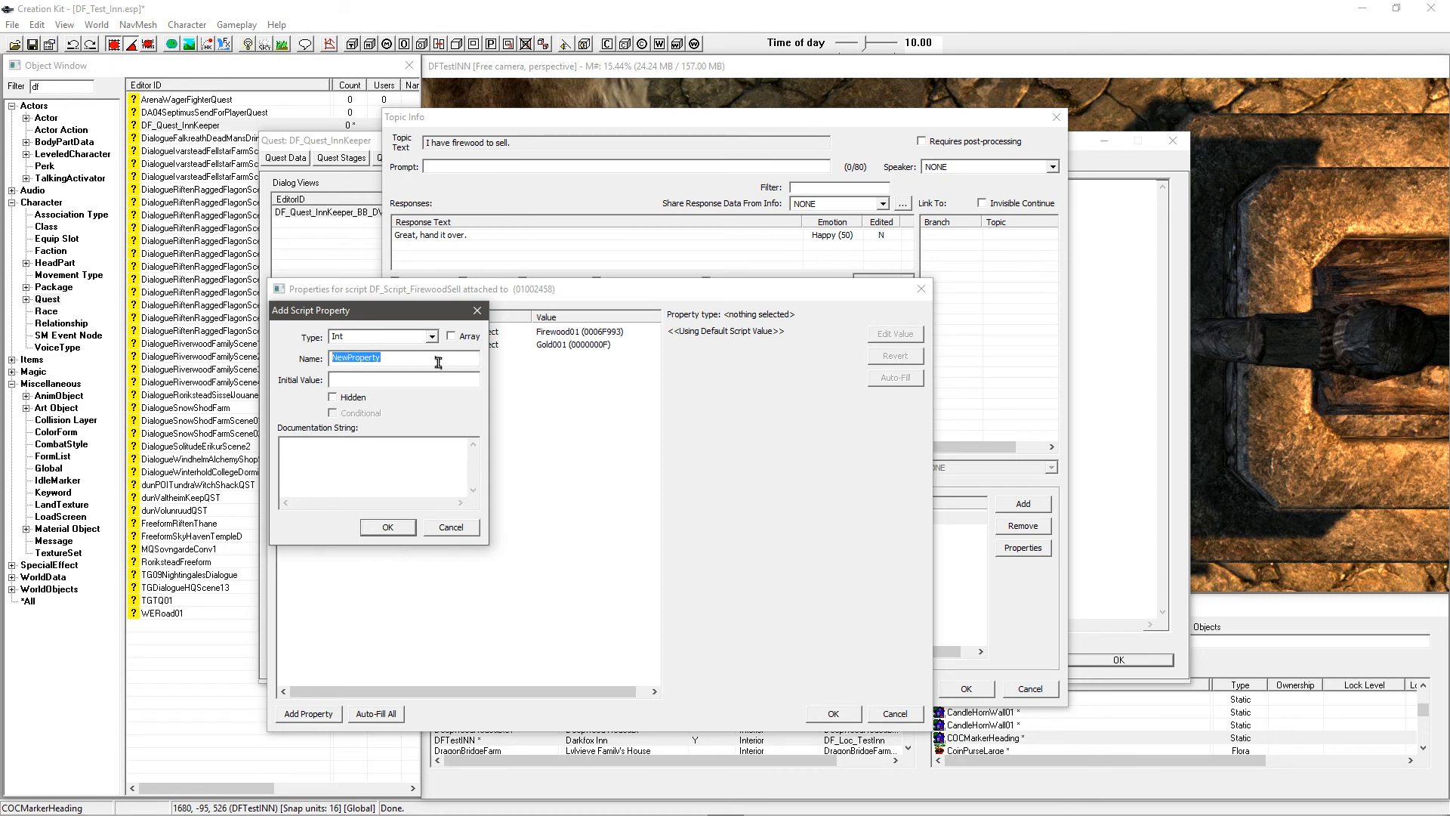
pyautogui.write('PlayerFirewoodCount')
pyautogui.click(392, 527)
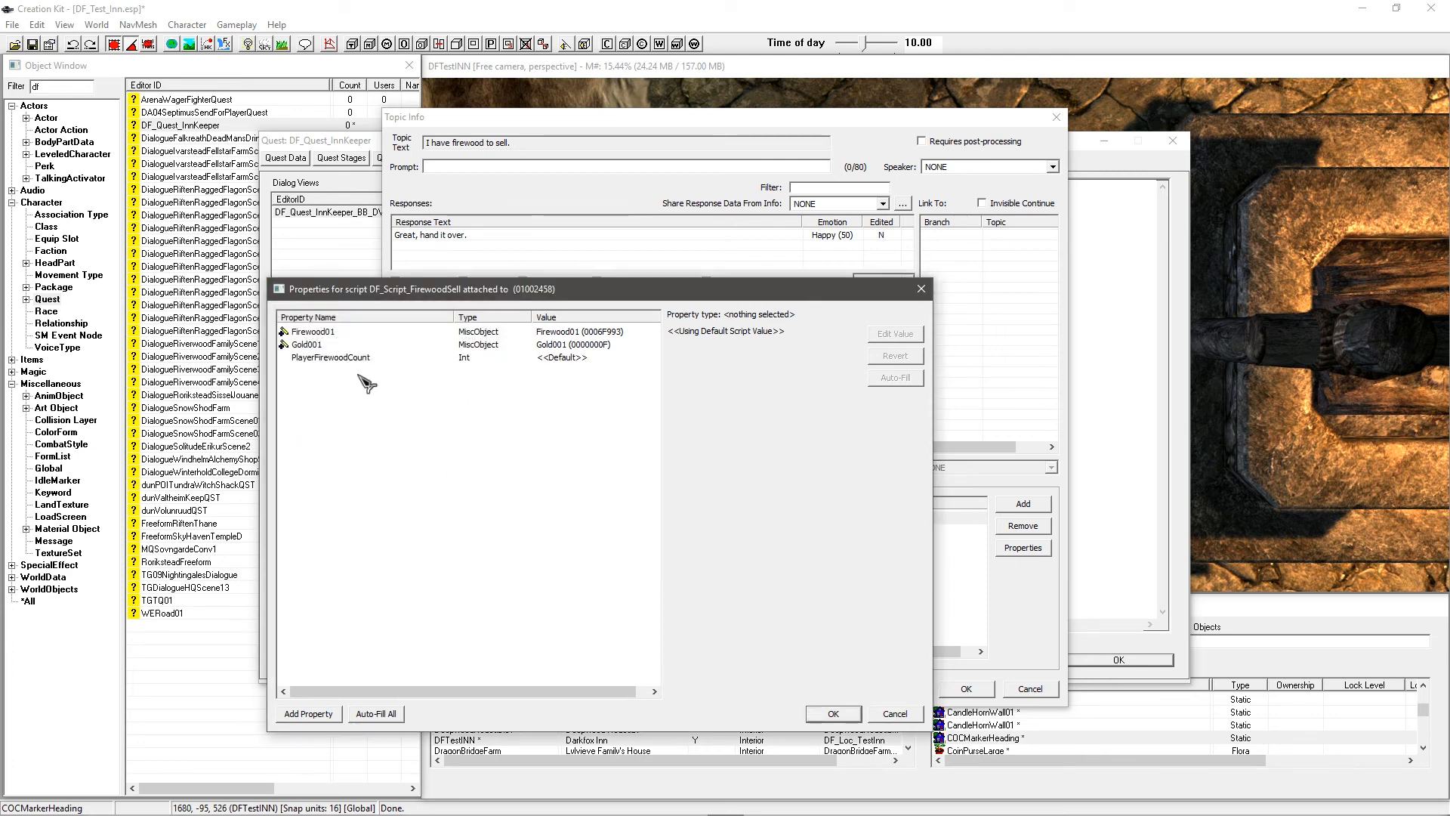
# Step: Add a hidden Int property named PlayerGoldReward to DF_Script_FirewoodSell and confirm the script's properties
pyautogui.click(455, 404)
pyautogui.click(320, 714)
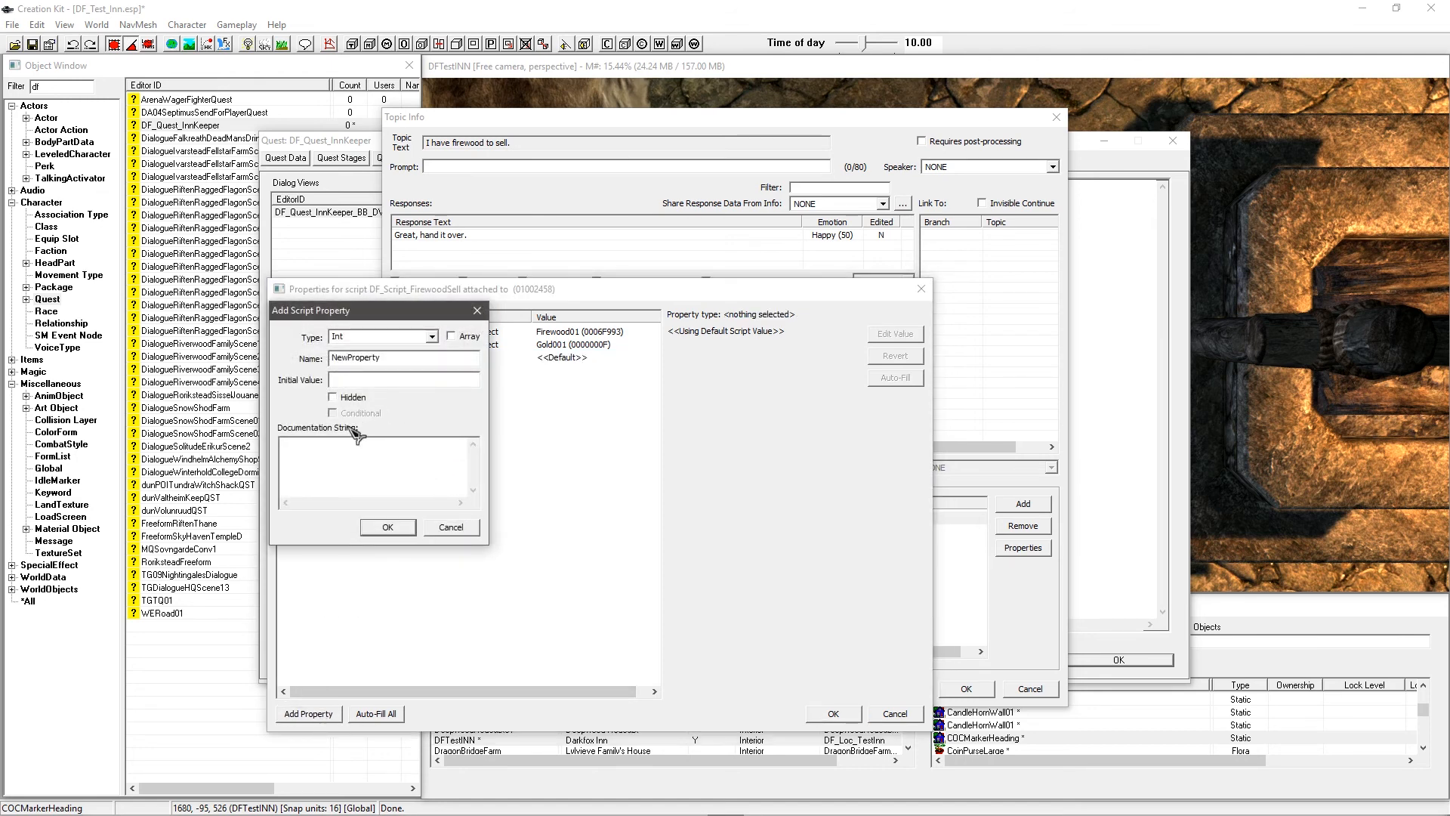
pyautogui.moveTo(406, 358); pyautogui.dragTo(270, 352)
pyautogui.click(352, 398)
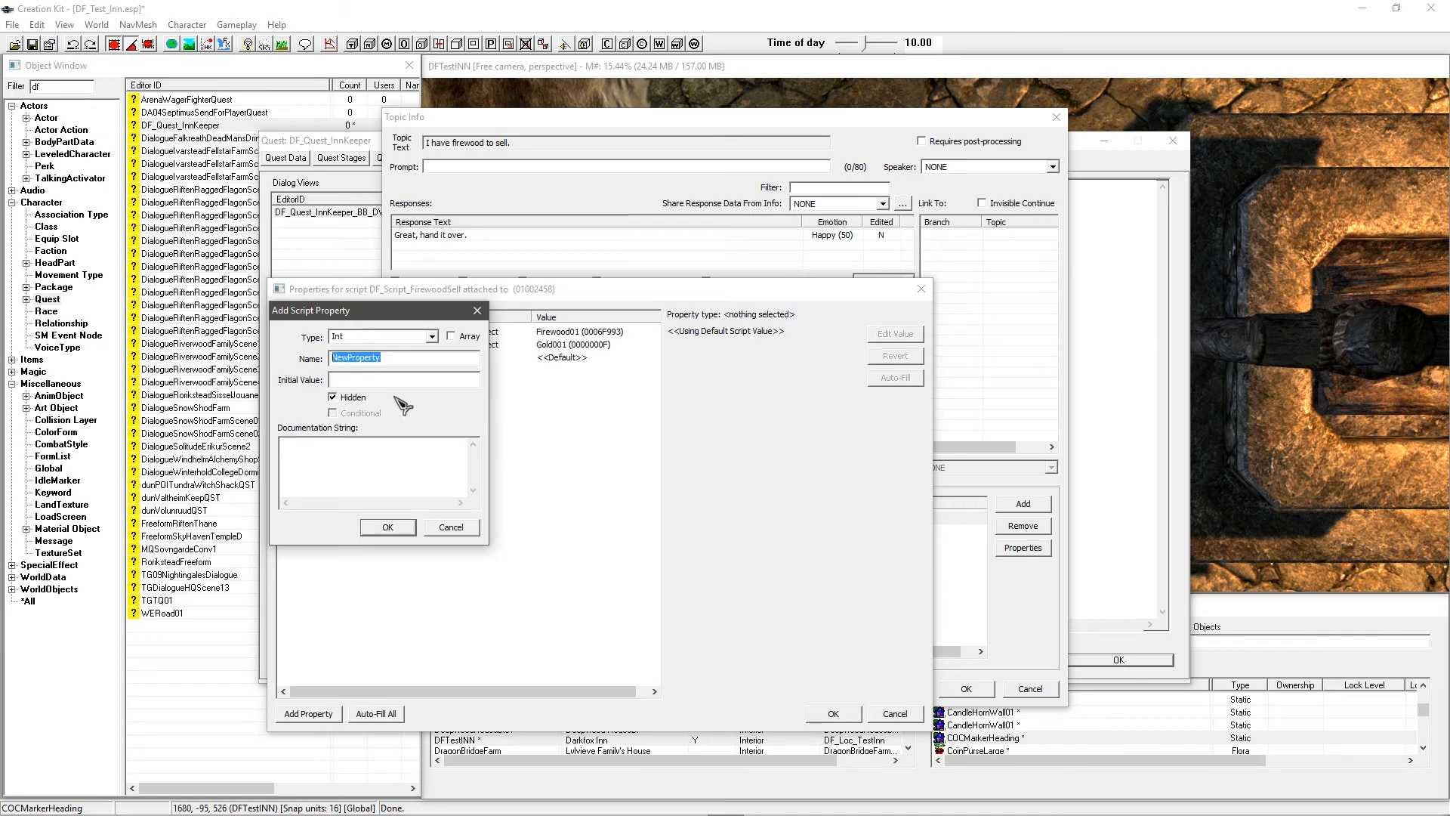
pyautogui.write('PlayerGoldReward')
pyautogui.click(387, 526)
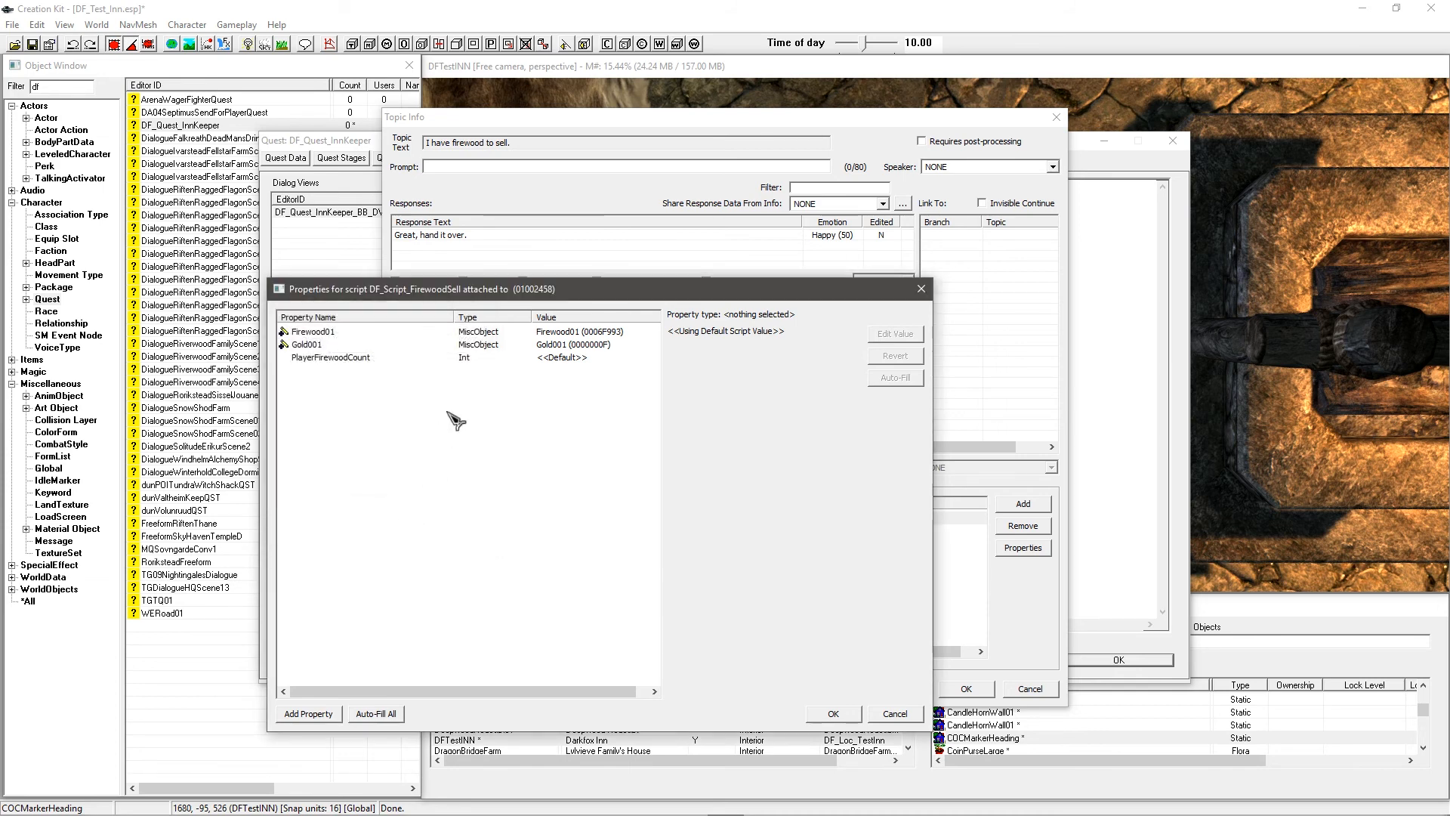
pyautogui.click(398, 362)
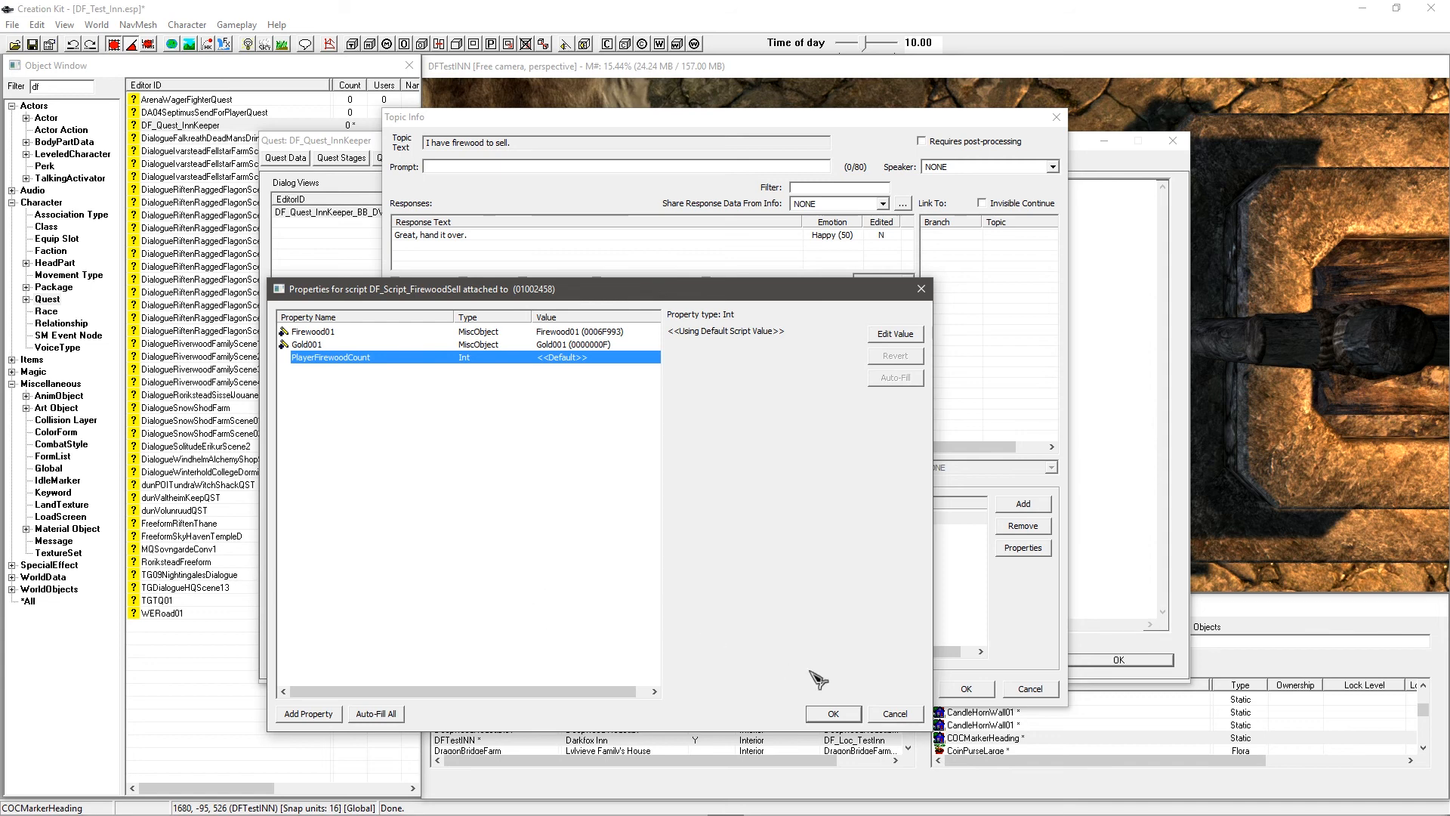
pyautogui.click(831, 713)
# Step: Replace the end fragment with code that counts Firewood01, sets PlayerGoldReward = (PlayerFirewoodCount * (7)), removes the firewood and adds Gold001, and compile it
pyautogui.click(846, 573)
pyautogui.moveTo(733, 560); pyautogui.dragTo(558, 551)
pyautogui.hotkey('alt', 'Tab')
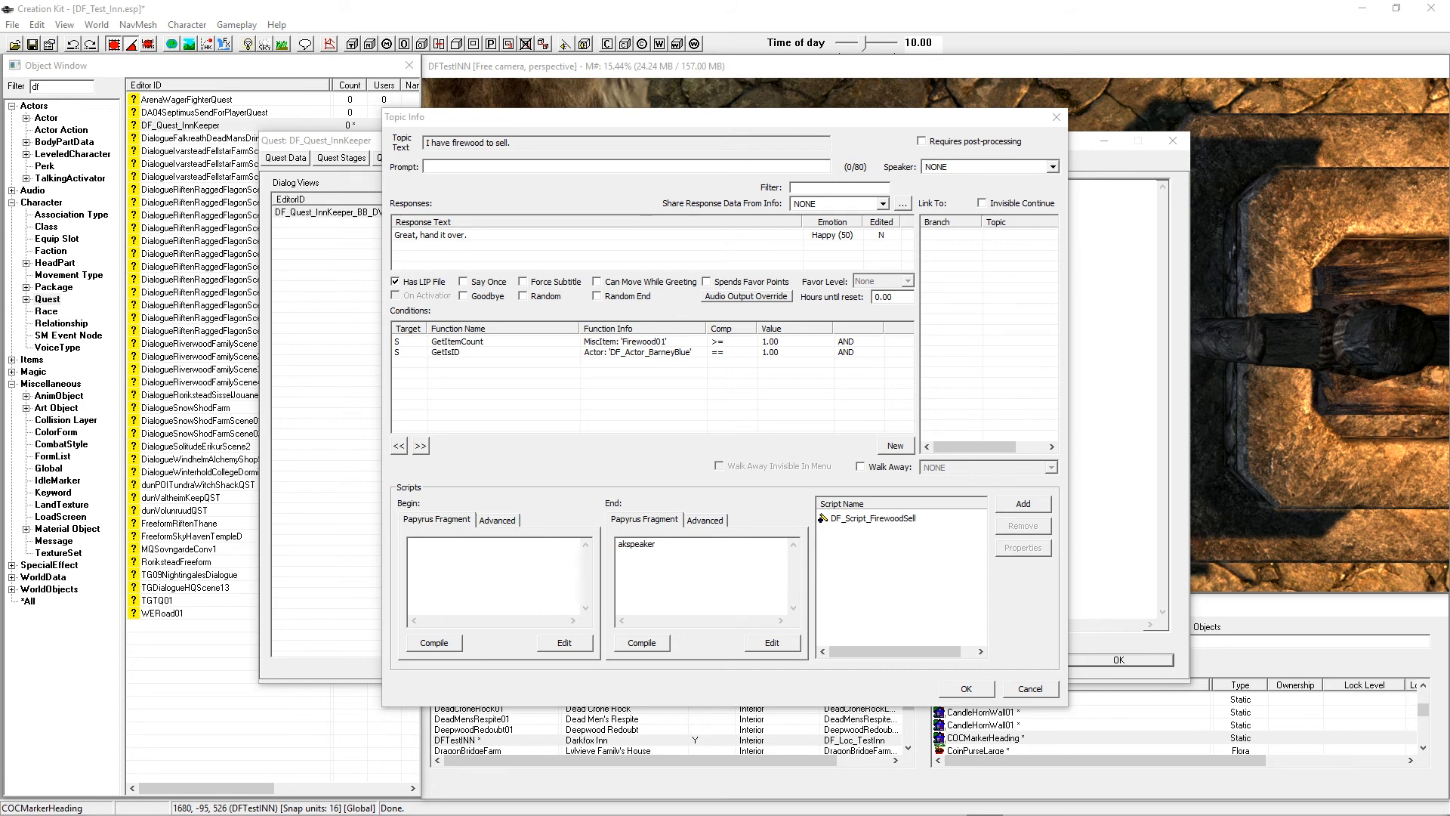
pyautogui.hotkey('alt', 'Tab')
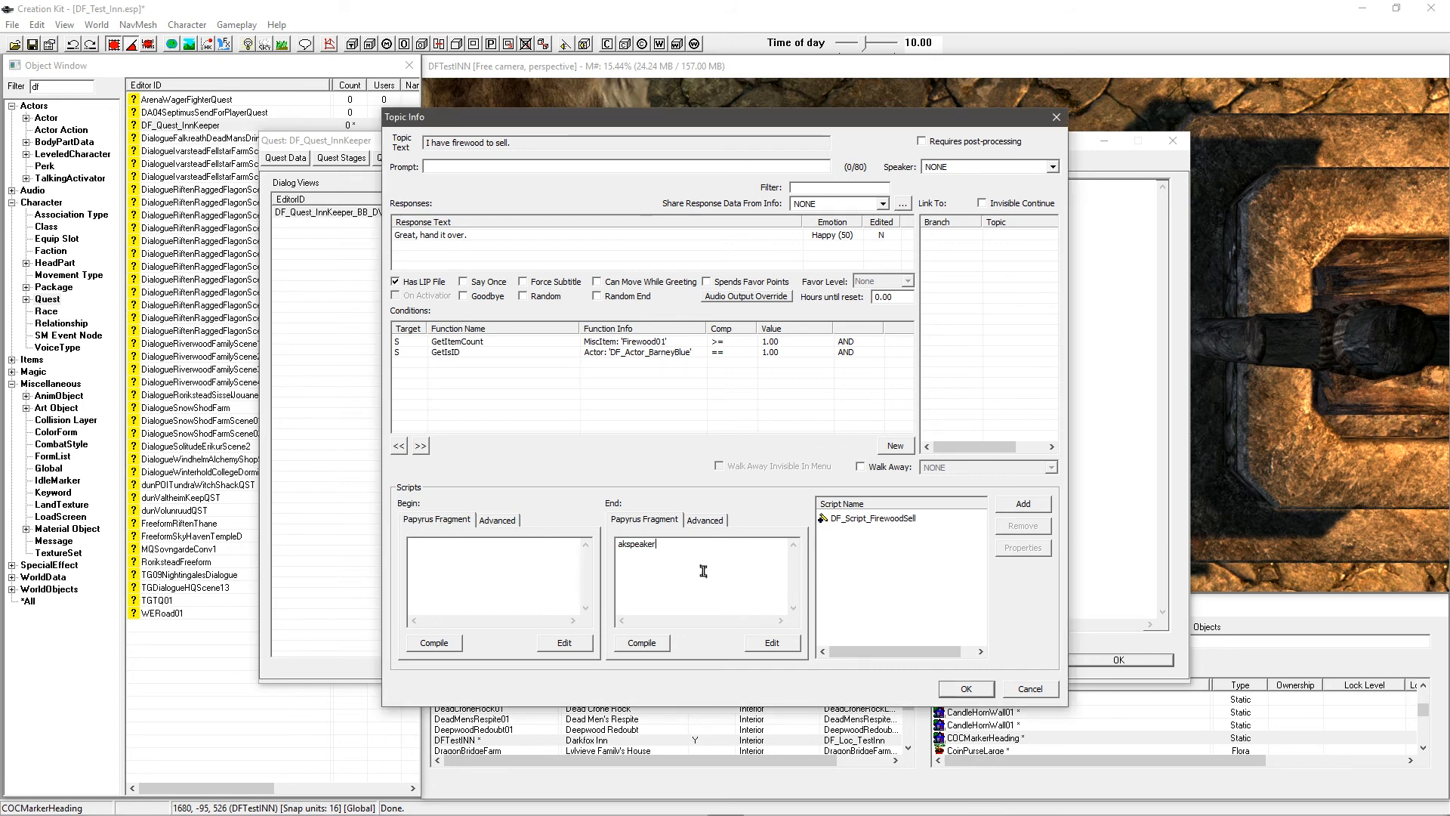
pyautogui.write('Int PlayerFirewoodCount = Game.GetPlayer().GetItemCount(Firewood01) Int PlayerGoldReward = (PlayerFirewoodCount * (7))  Game.GetPlayer().RemoveItem(Firewood01, PlayerFirewoodCount) Game.GetPlayer().AddItem(Gold001, PlayerGoldReward)')
pyautogui.click(648, 642)
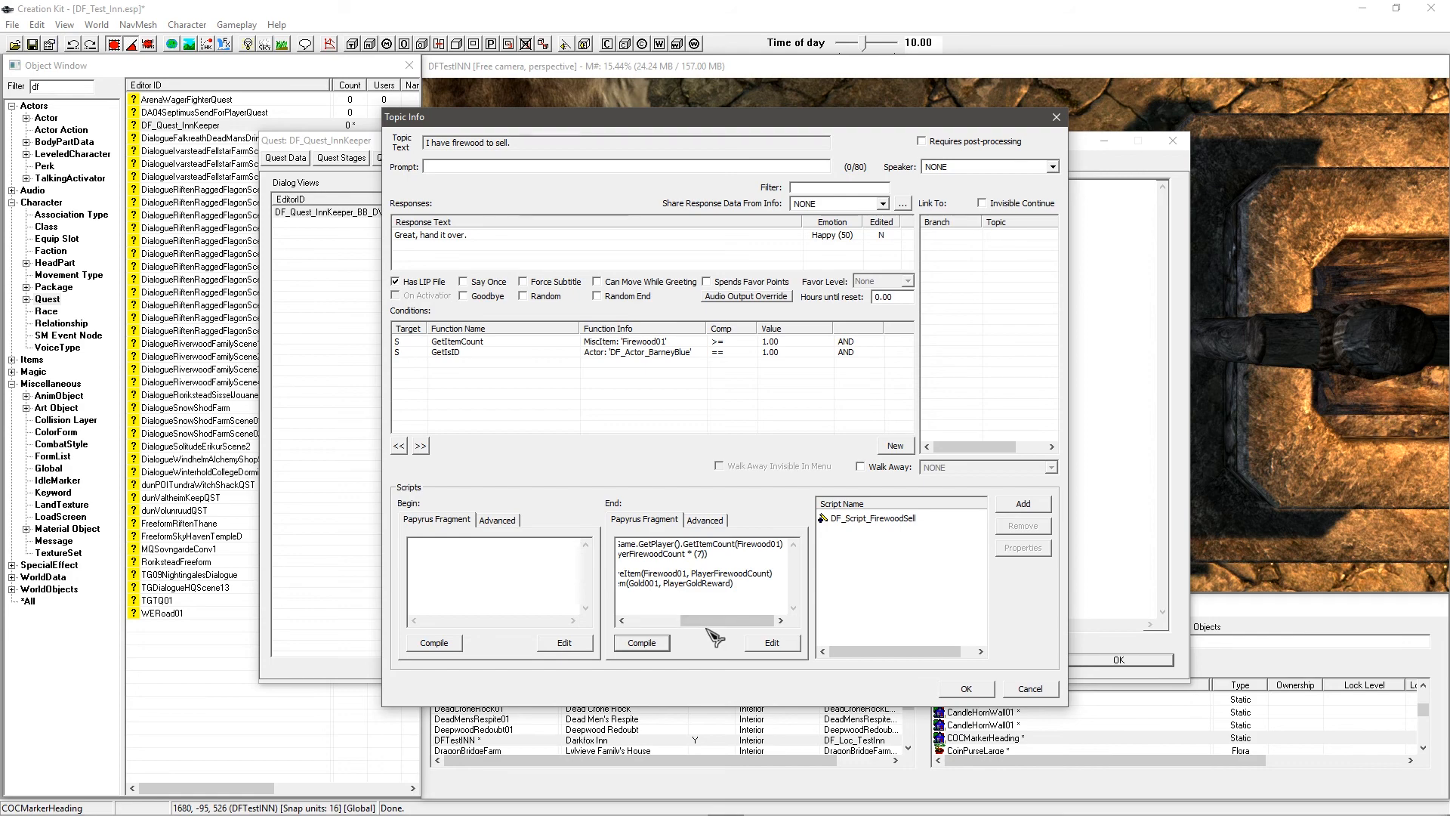
pyautogui.moveTo(717, 620); pyautogui.dragTo(597, 626)
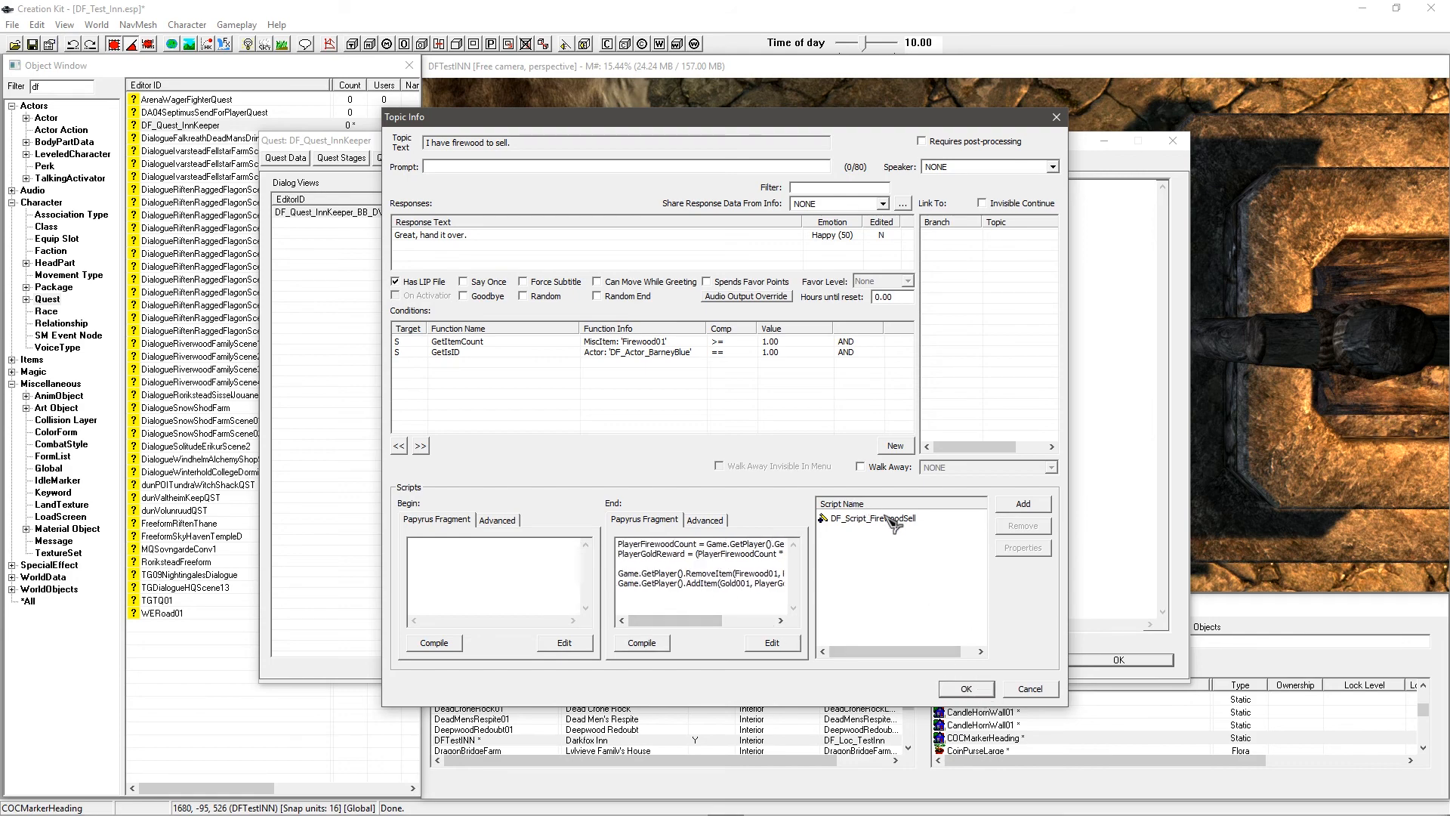
pyautogui.click(969, 689)
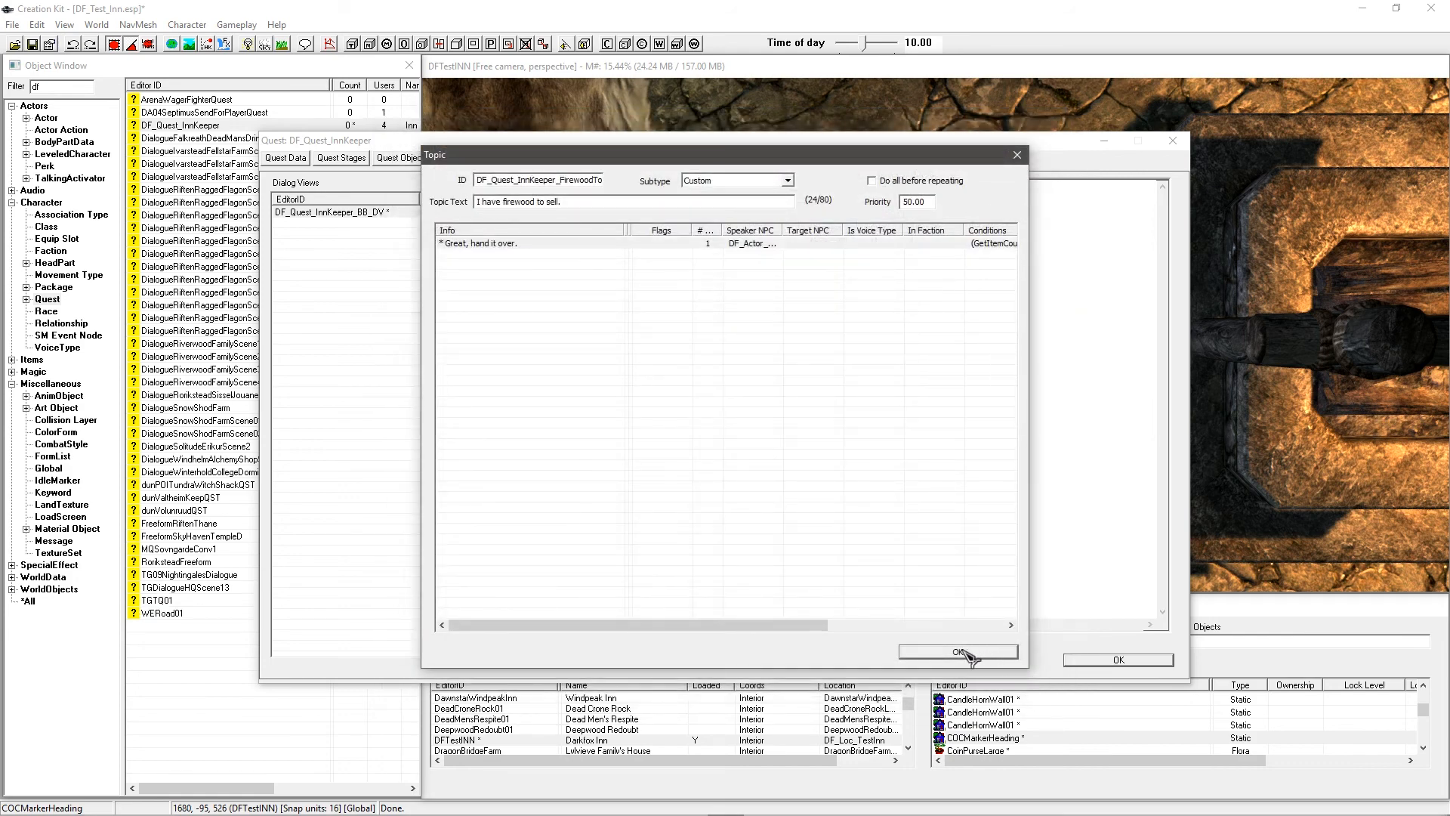
# Step: Mark the PlayerFirewoodCount property as Hidden in the source of DF_Script_FirewoodSell, save it and recompile the end fragment
pyautogui.doubleClick(487, 244)
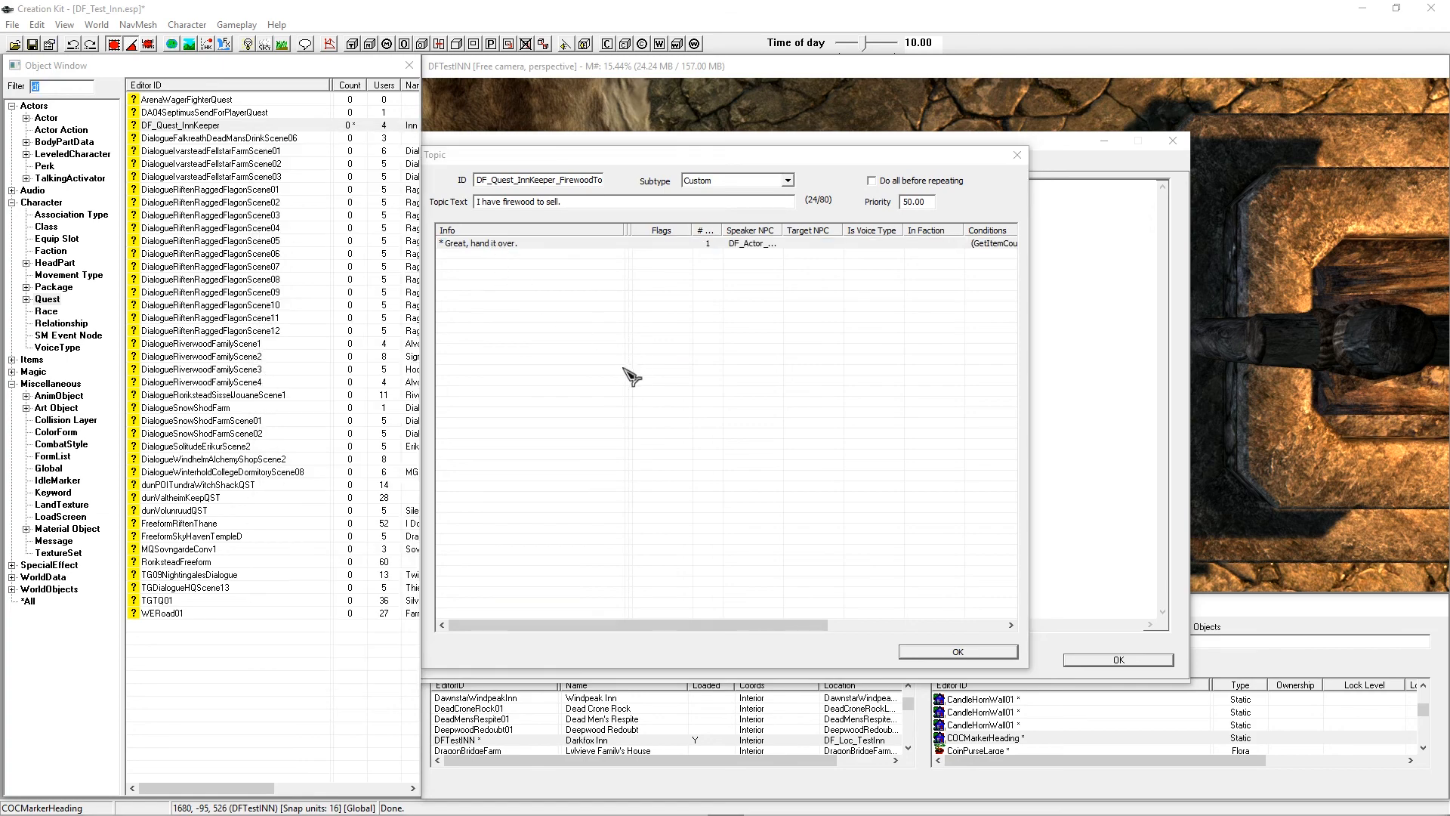
pyautogui.click(856, 521)
pyautogui.rightClick(856, 522)
pyautogui.click(876, 606)
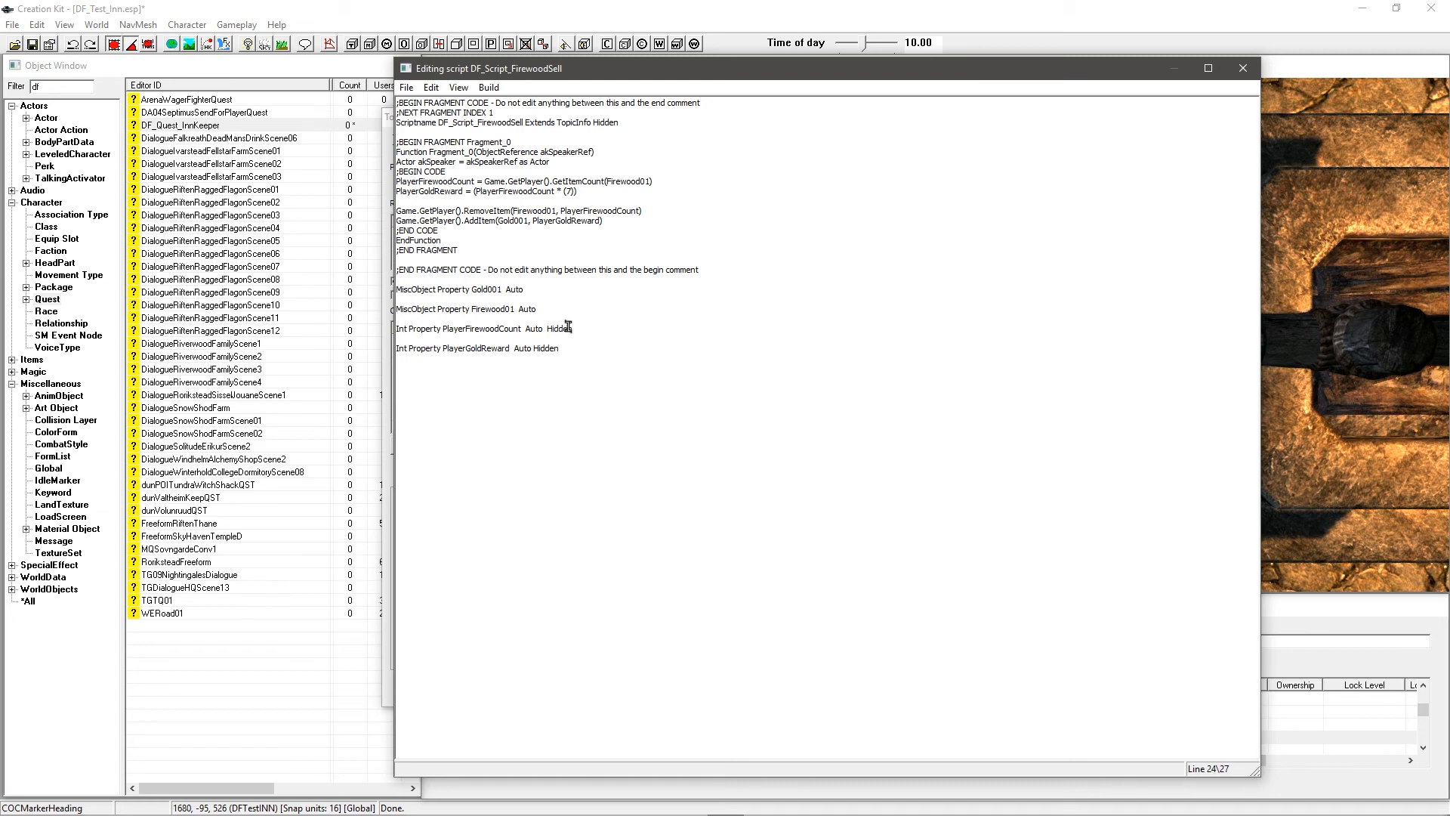
pyautogui.hotkey('ctrl', 's')
pyautogui.click(1243, 68)
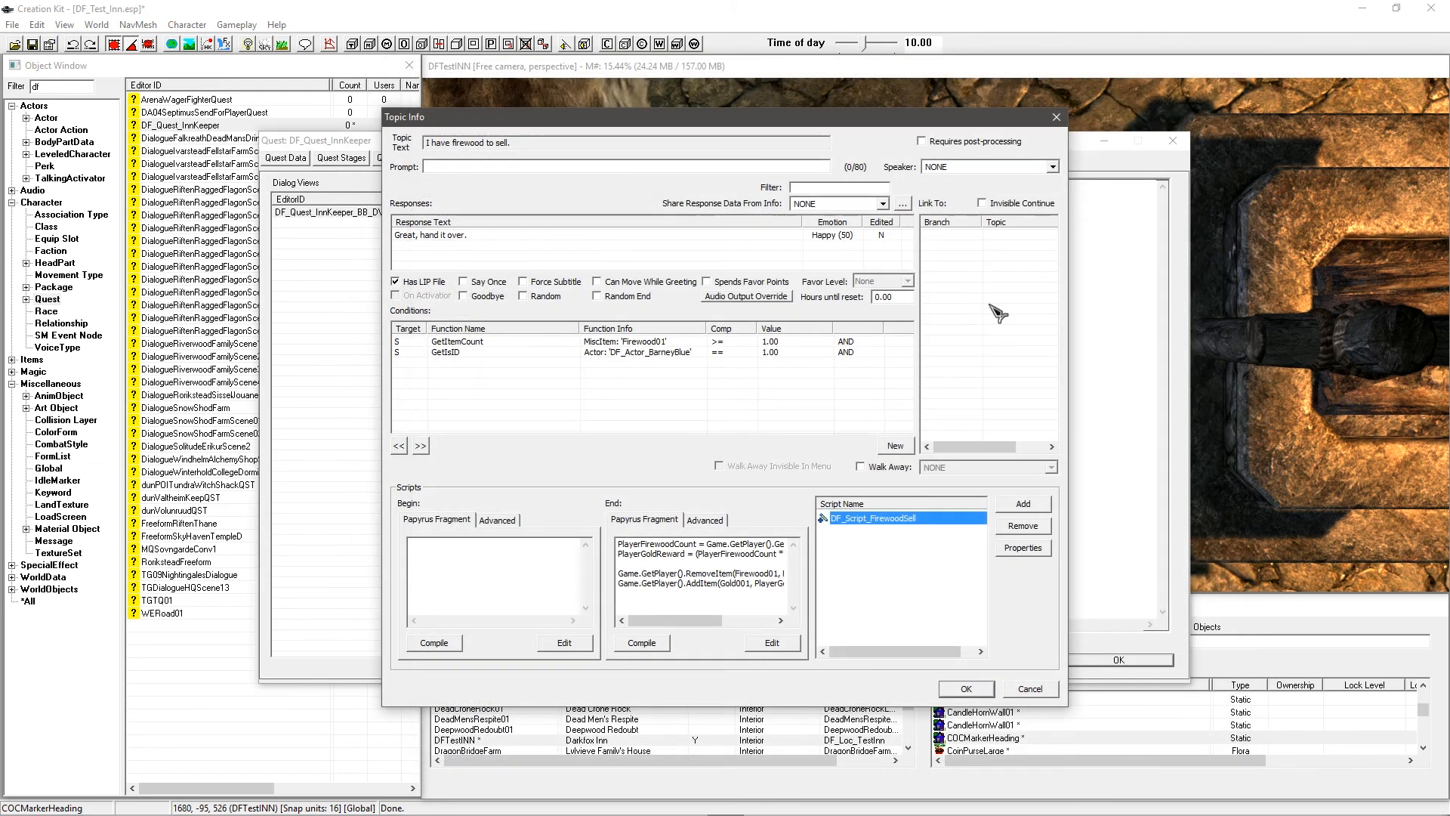
pyautogui.click(653, 643)
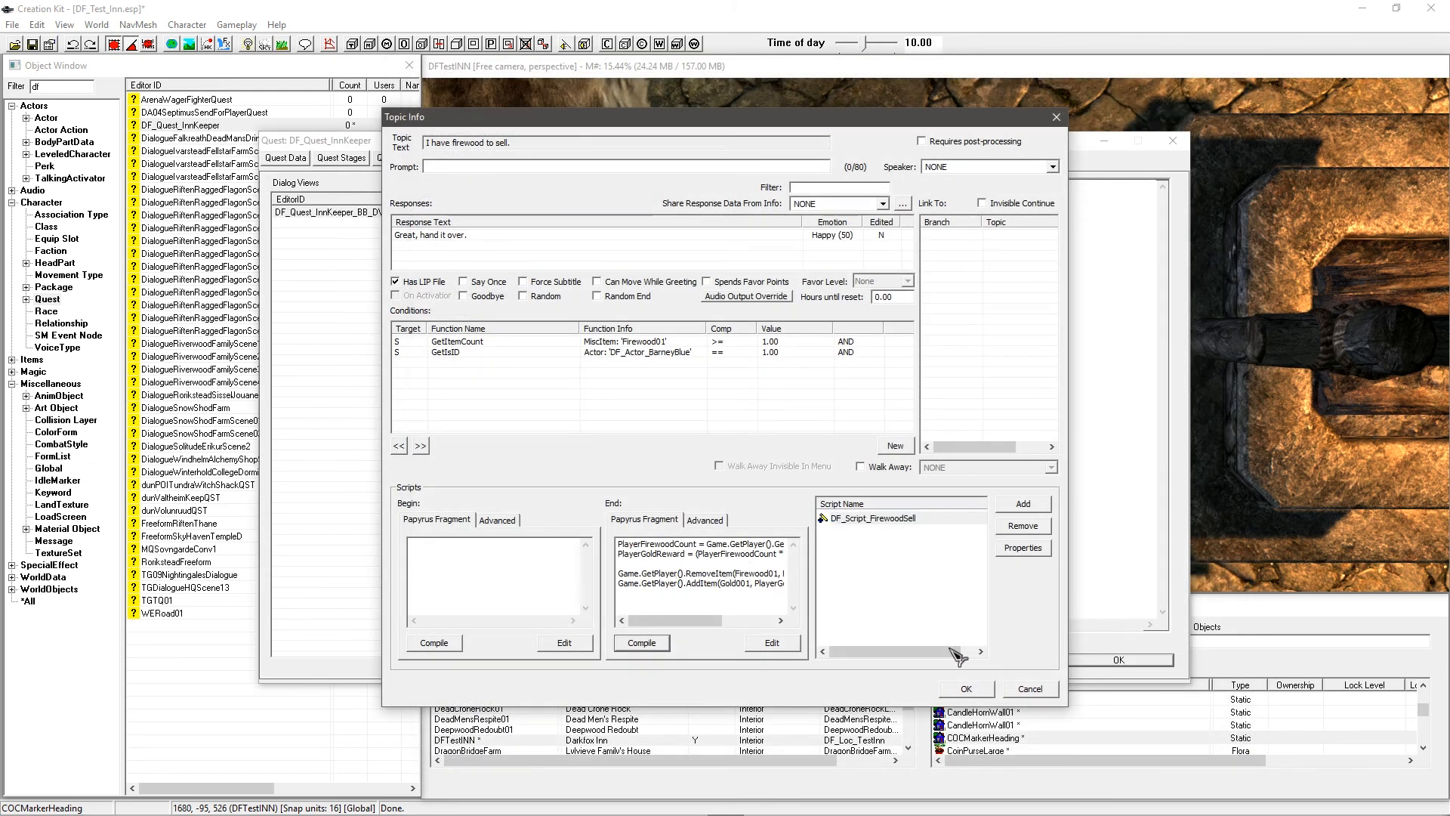
pyautogui.click(965, 690)
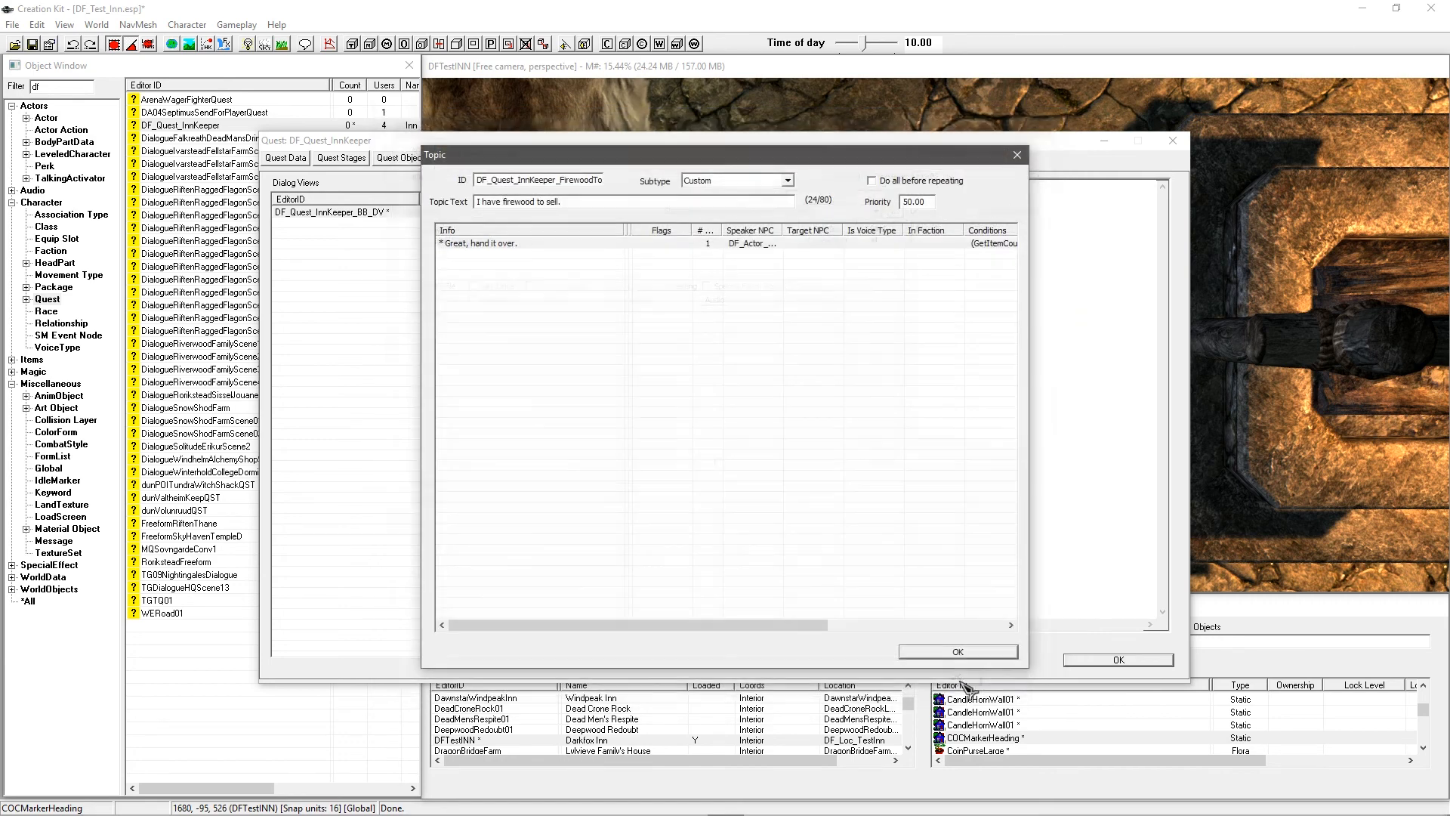
# Step: Reopen the "Great, hand it over." response and check the source of DF_Script_FirewoodSell
pyautogui.doubleClick(592, 244)
pyautogui.click(873, 518)
pyautogui.rightClick(891, 518)
pyautogui.click(940, 599)
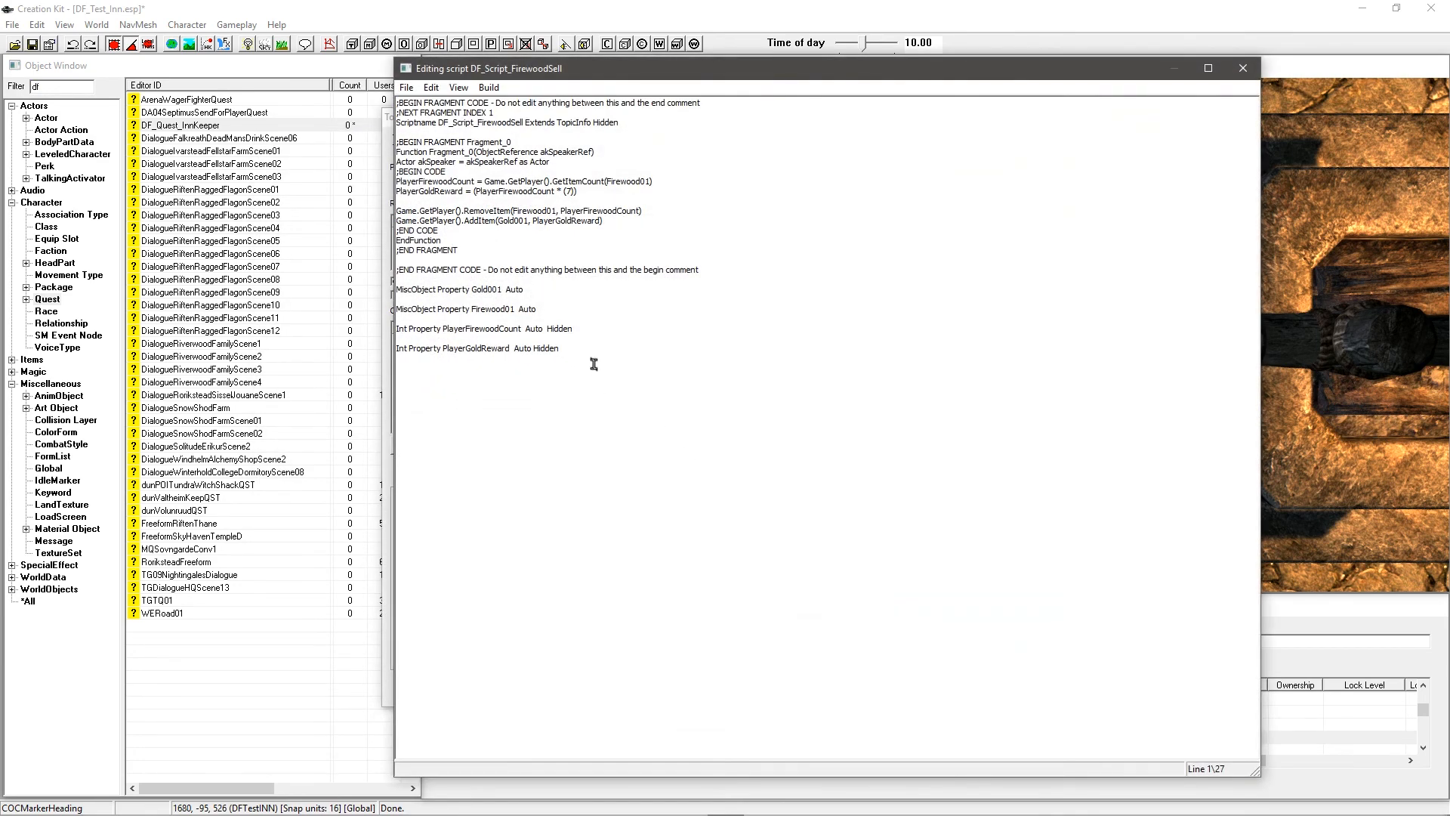
pyautogui.click(1240, 70)
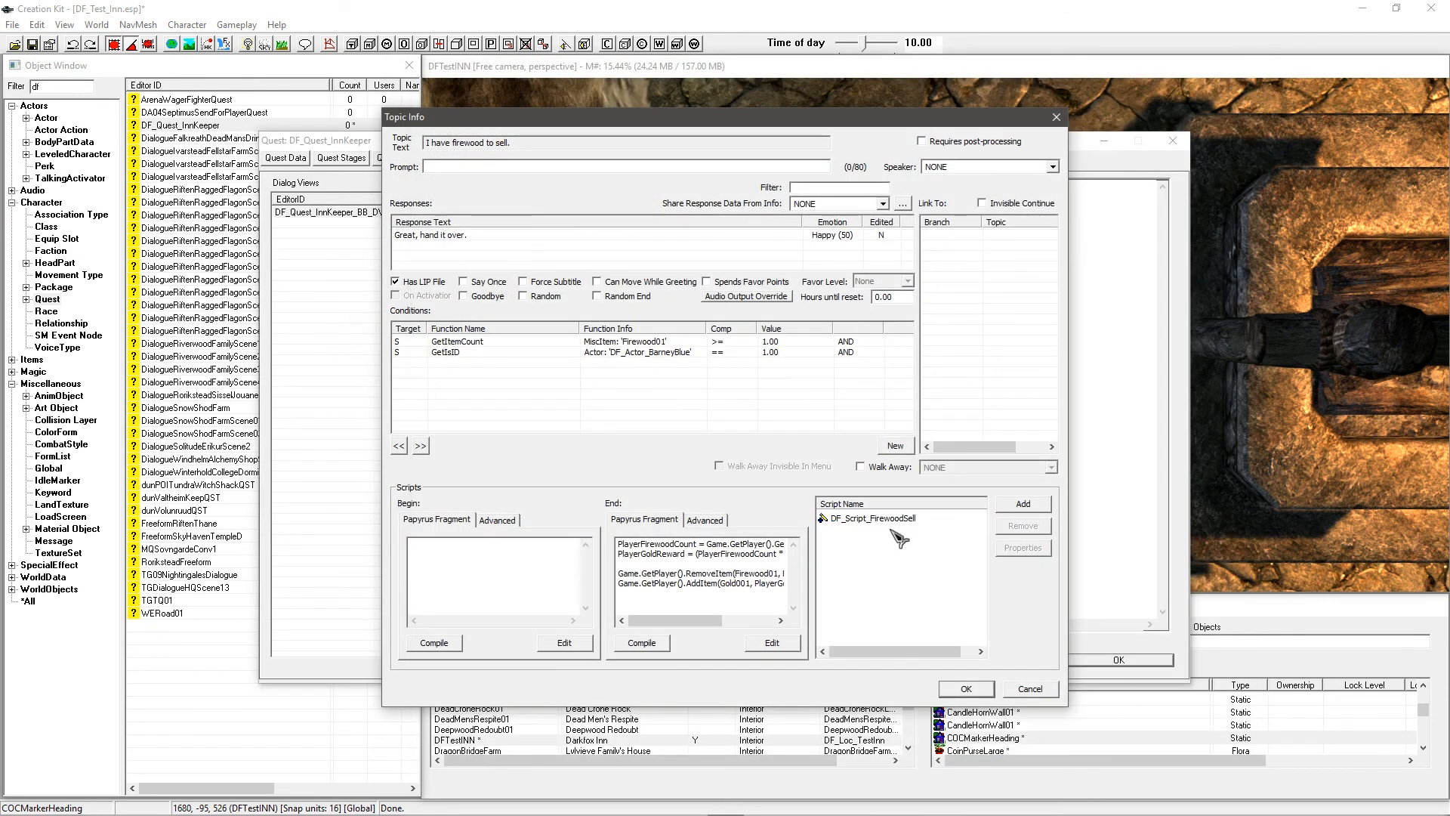
# Step: Review the end fragment's firewood and gold code along with the response's conditions
pyautogui.click(671, 545)
pyautogui.moveTo(714, 618)
pyautogui.mouseDown()
pyautogui.moveTo(778, 621)
pyautogui.moveTo(737, 604)
pyautogui.mouseUp()
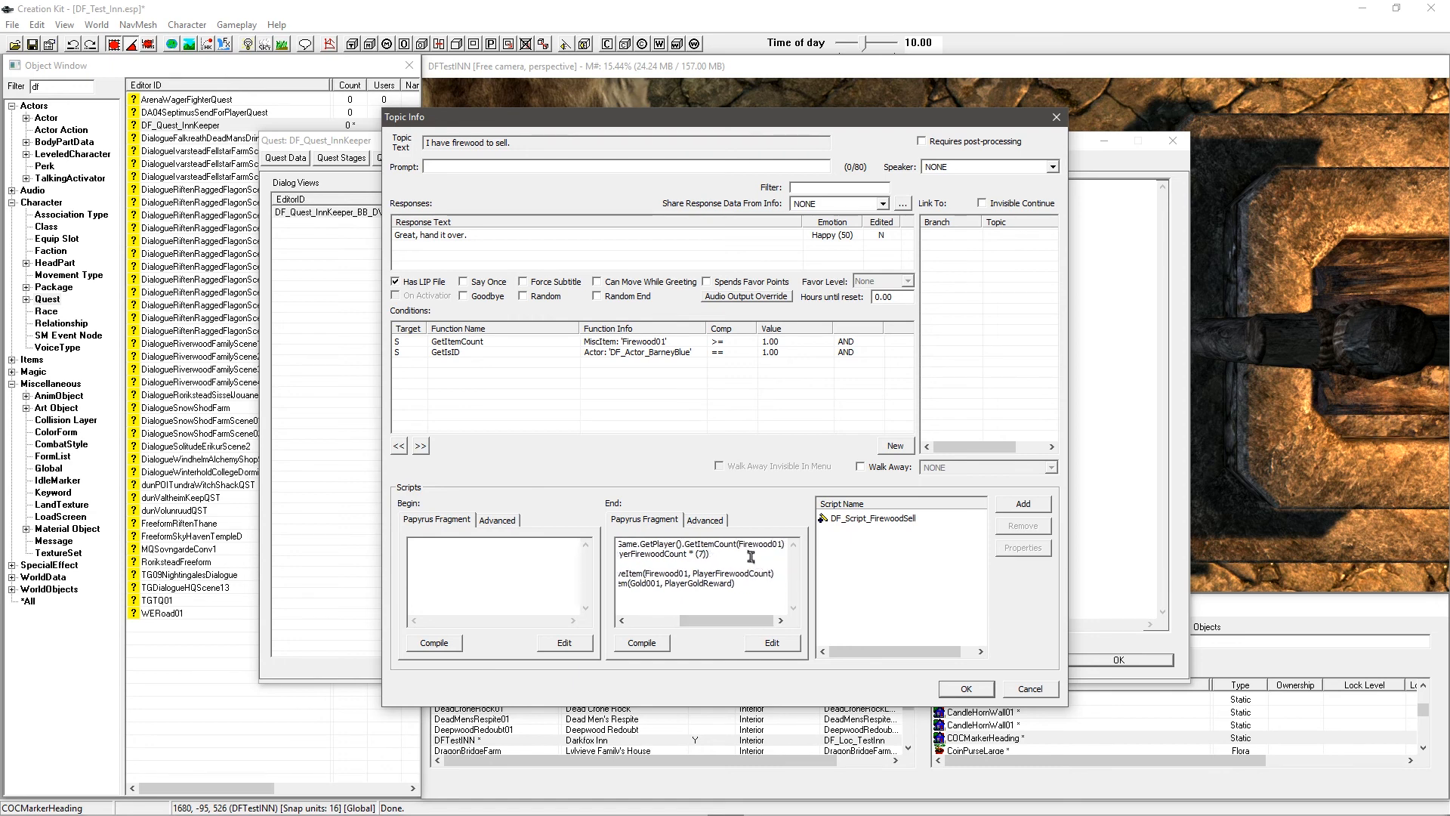
pyautogui.write(')')
pyautogui.moveTo(744, 620); pyautogui.dragTo(694, 621)
pyautogui.click(686, 584)
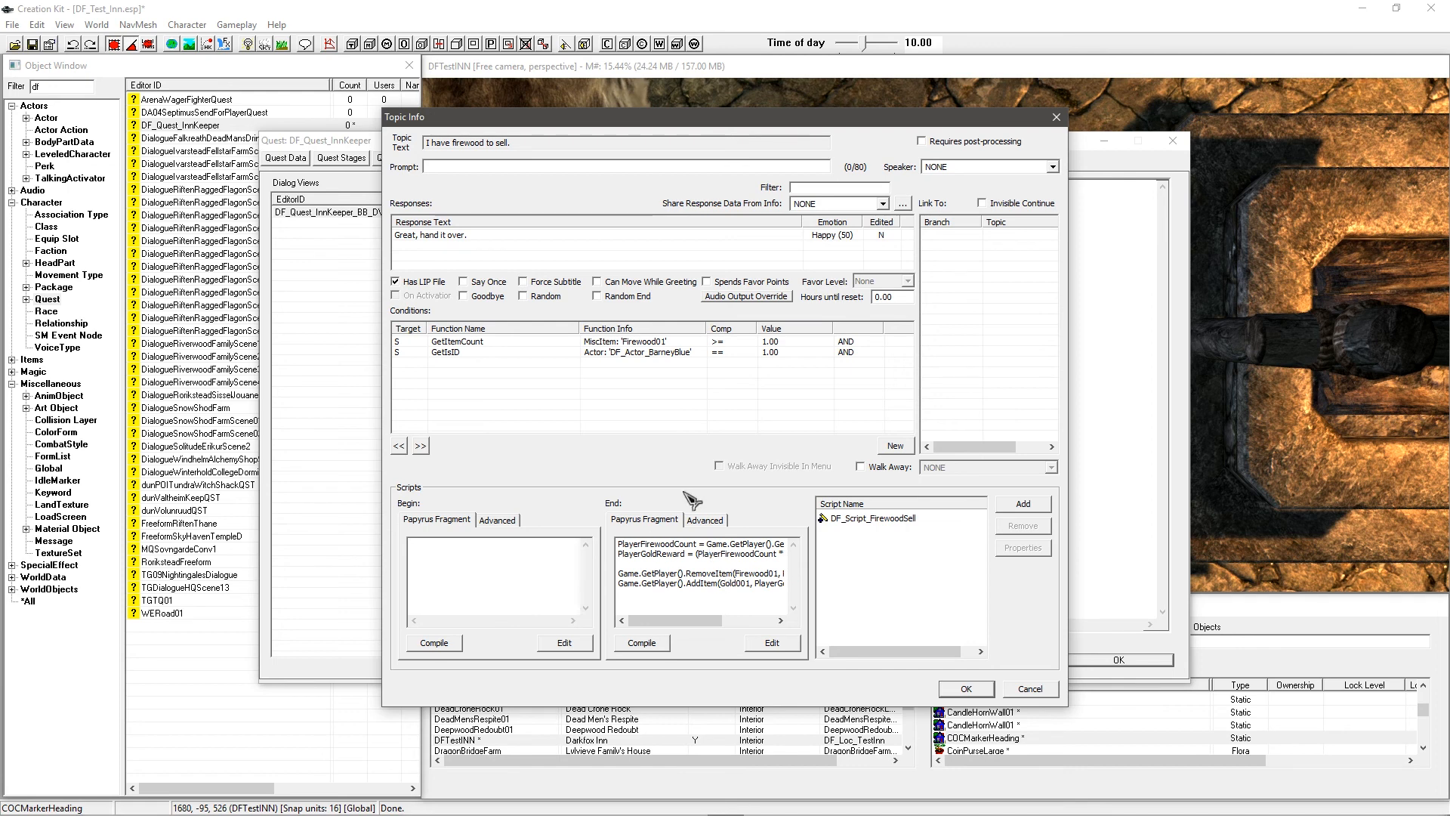
pyautogui.click(646, 353)
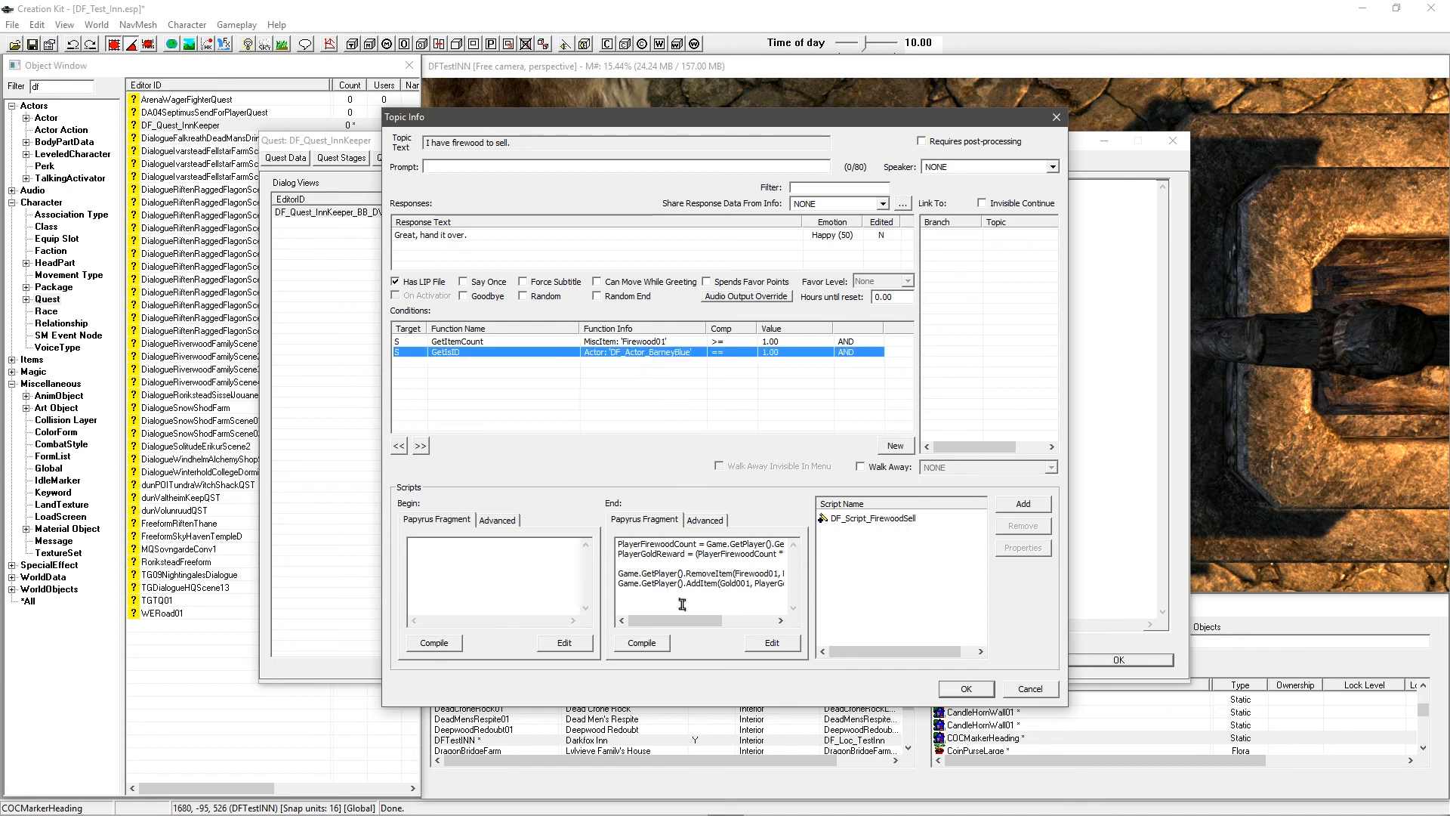
pyautogui.click(645, 387)
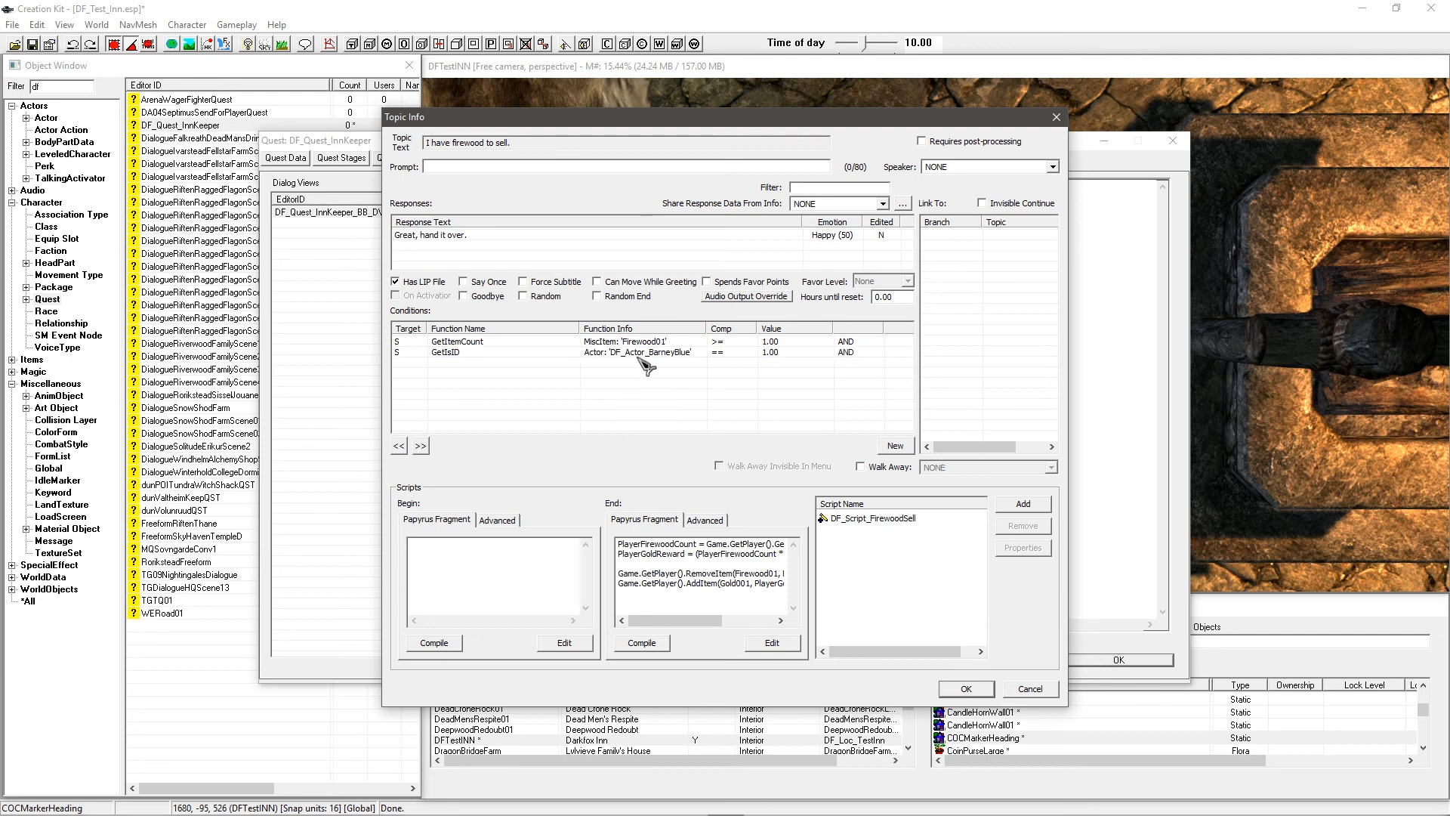
# Step: Confirm the response and the firewood topic, and close the DF_Quest_InnKeeper quest
pyautogui.click(965, 690)
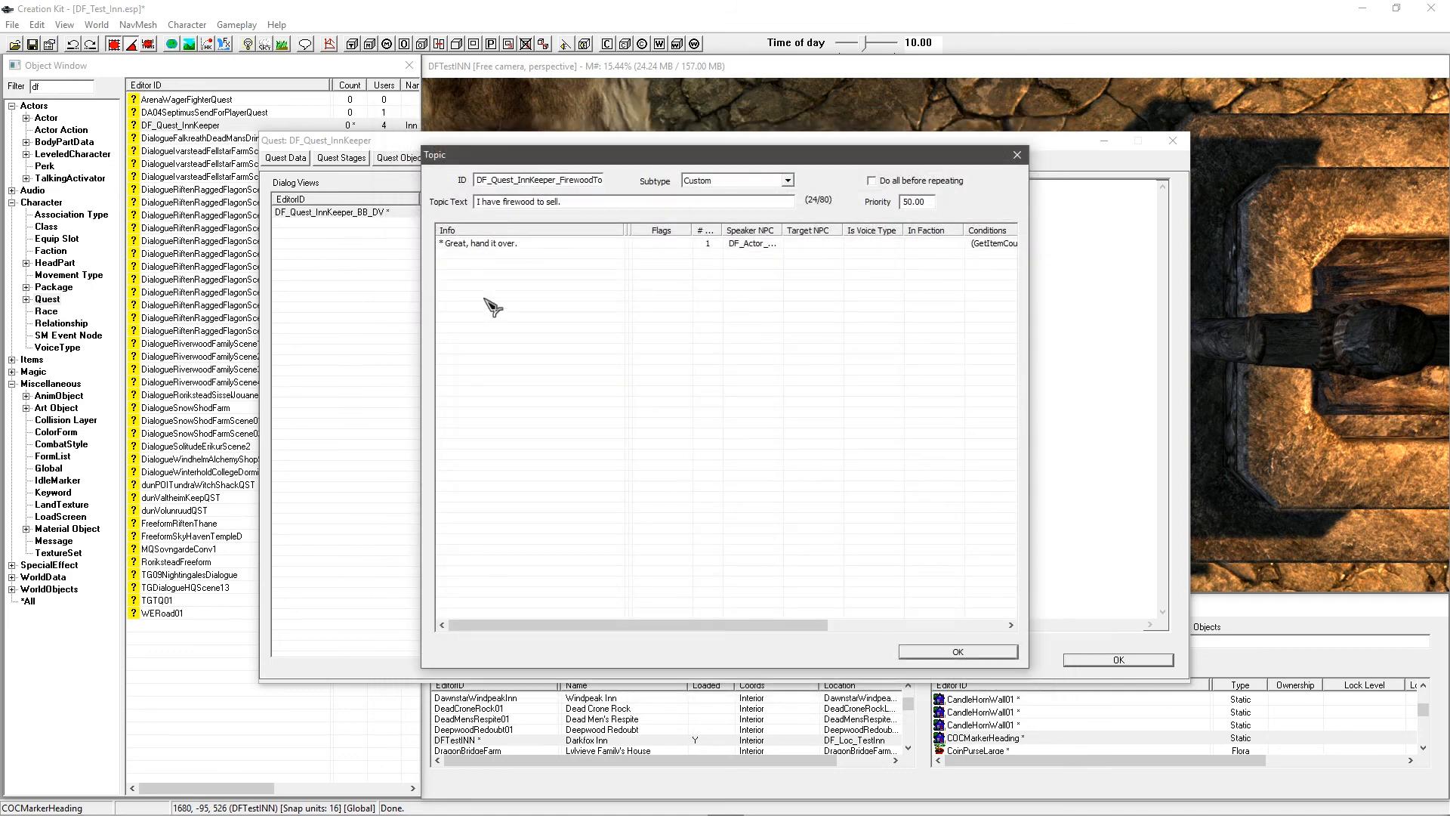
pyautogui.click(935, 651)
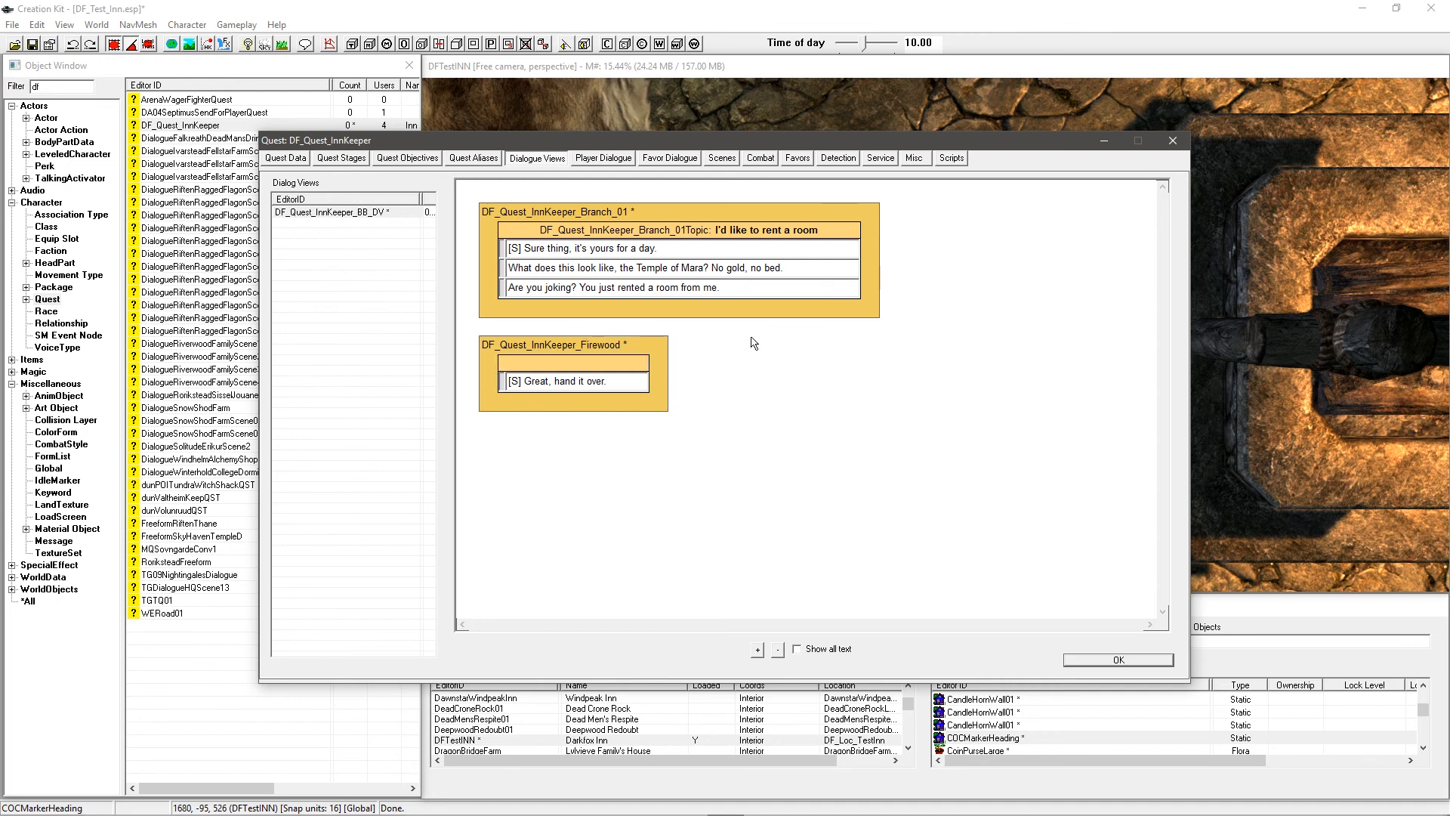
pyautogui.click(1118, 660)
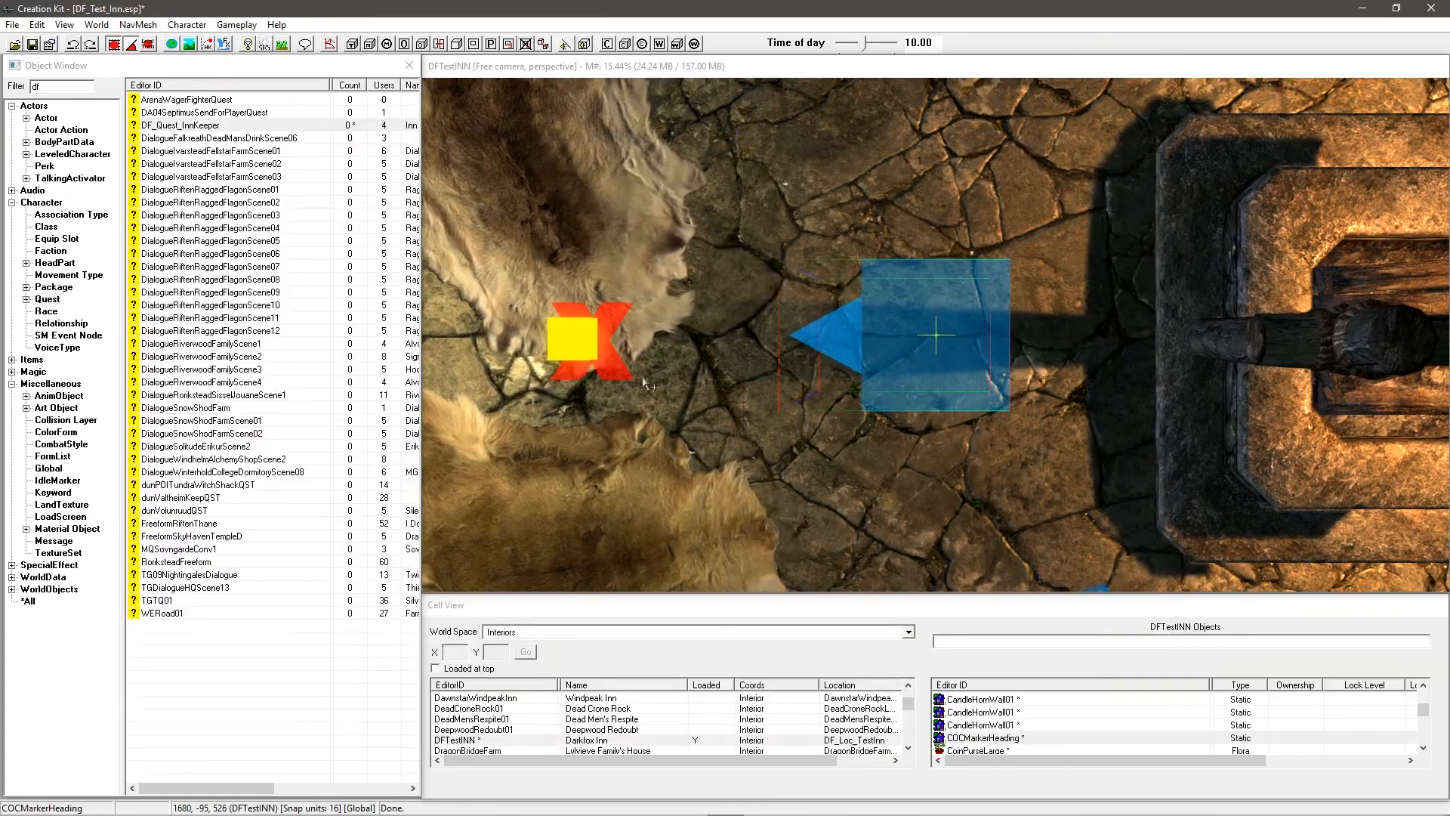
# Step: Inspect the bar area of the DFTestINN cell, including the innkeeper's stand spot and the COCMarkerHeading marker
pyautogui.scroll(-8, 933, 326)
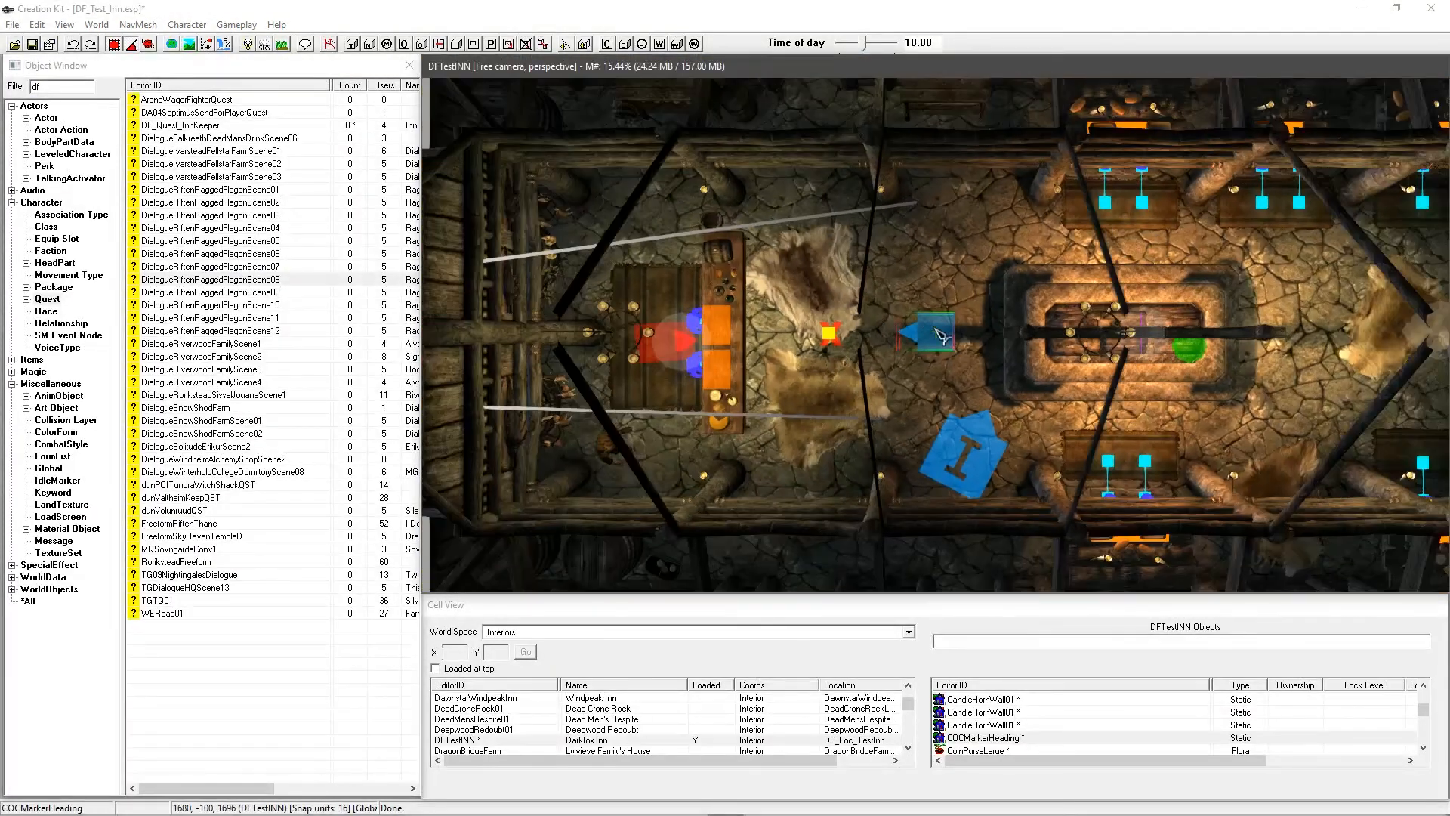
pyautogui.keyDown('shift'); pyautogui.moveTo(902, 314); pyautogui.dragTo(851, 282, button='middle'); pyautogui.keyUp('shift')
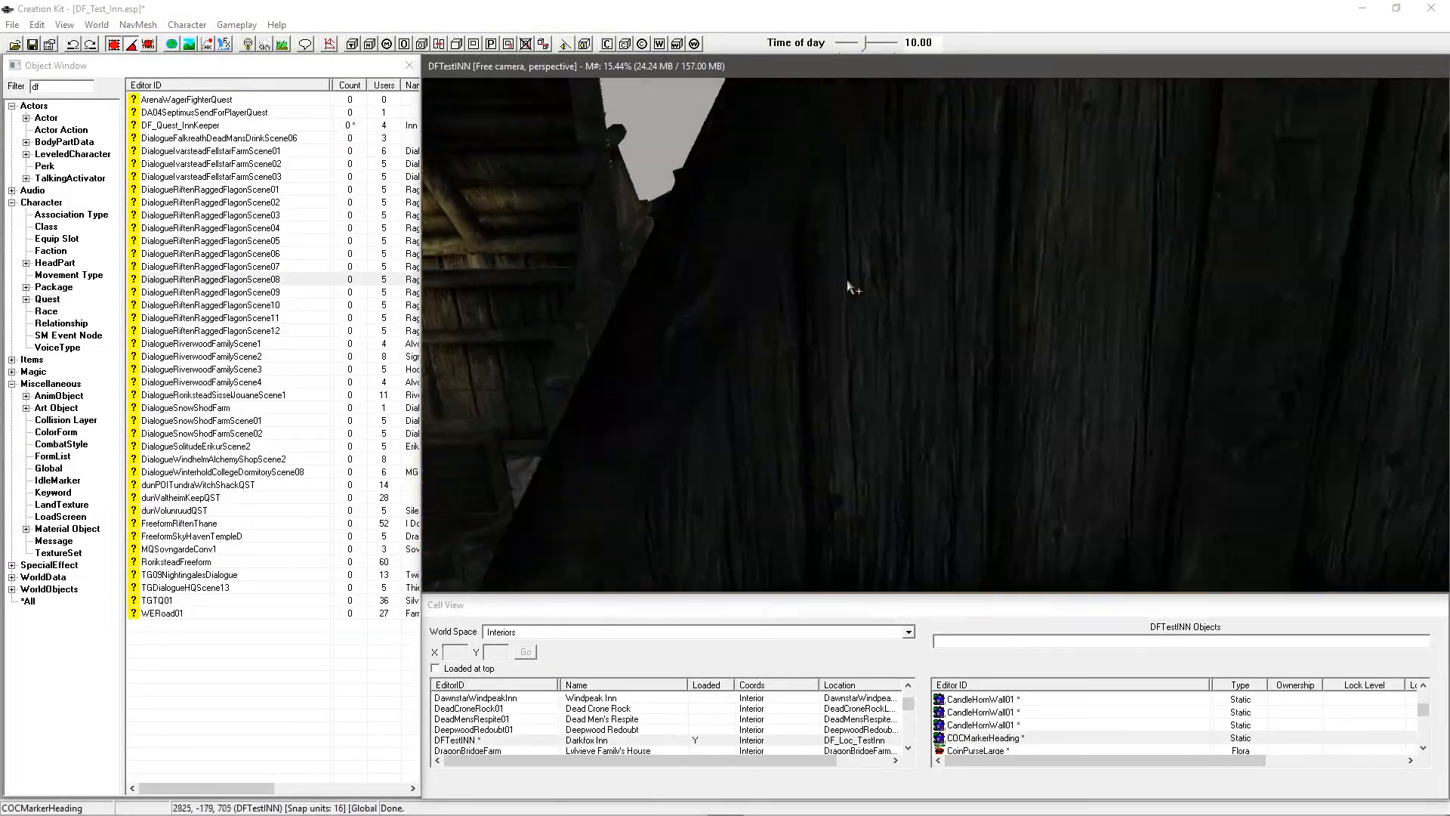
pyautogui.scroll(5, 848, 268)
pyautogui.scroll(6, 861, 280)
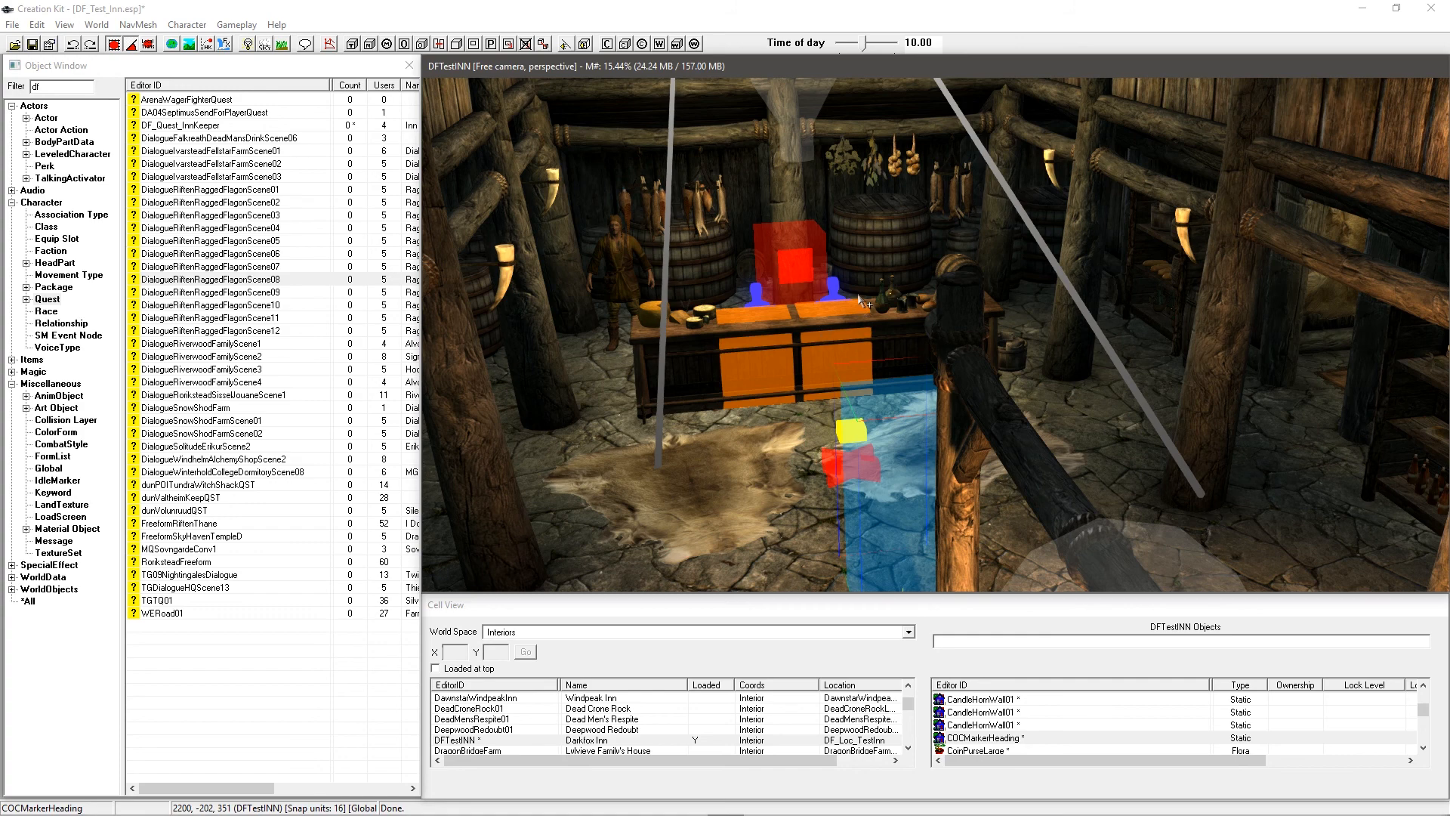
pyautogui.click(805, 260)
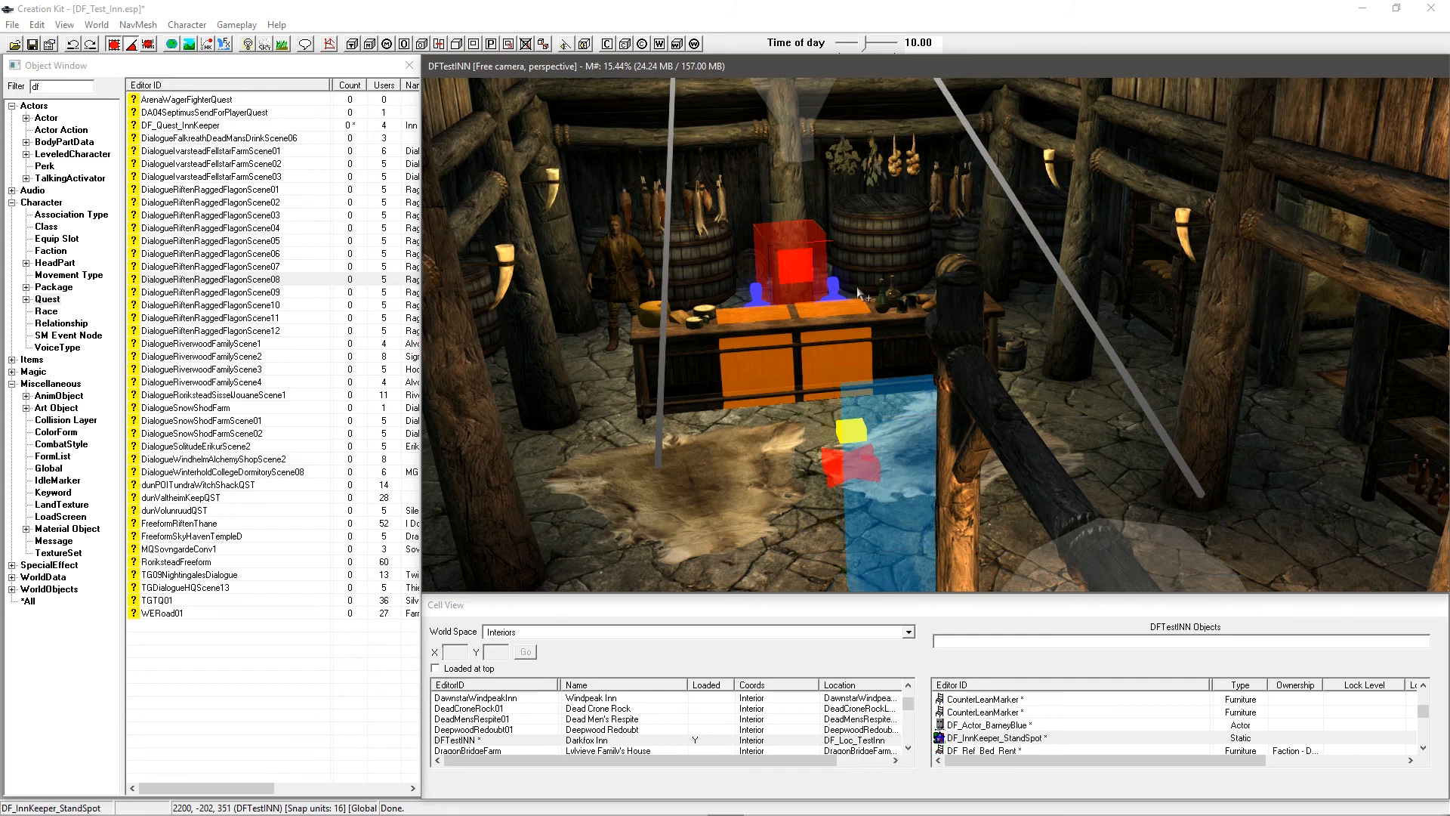
pyautogui.scroll(3, 864, 295)
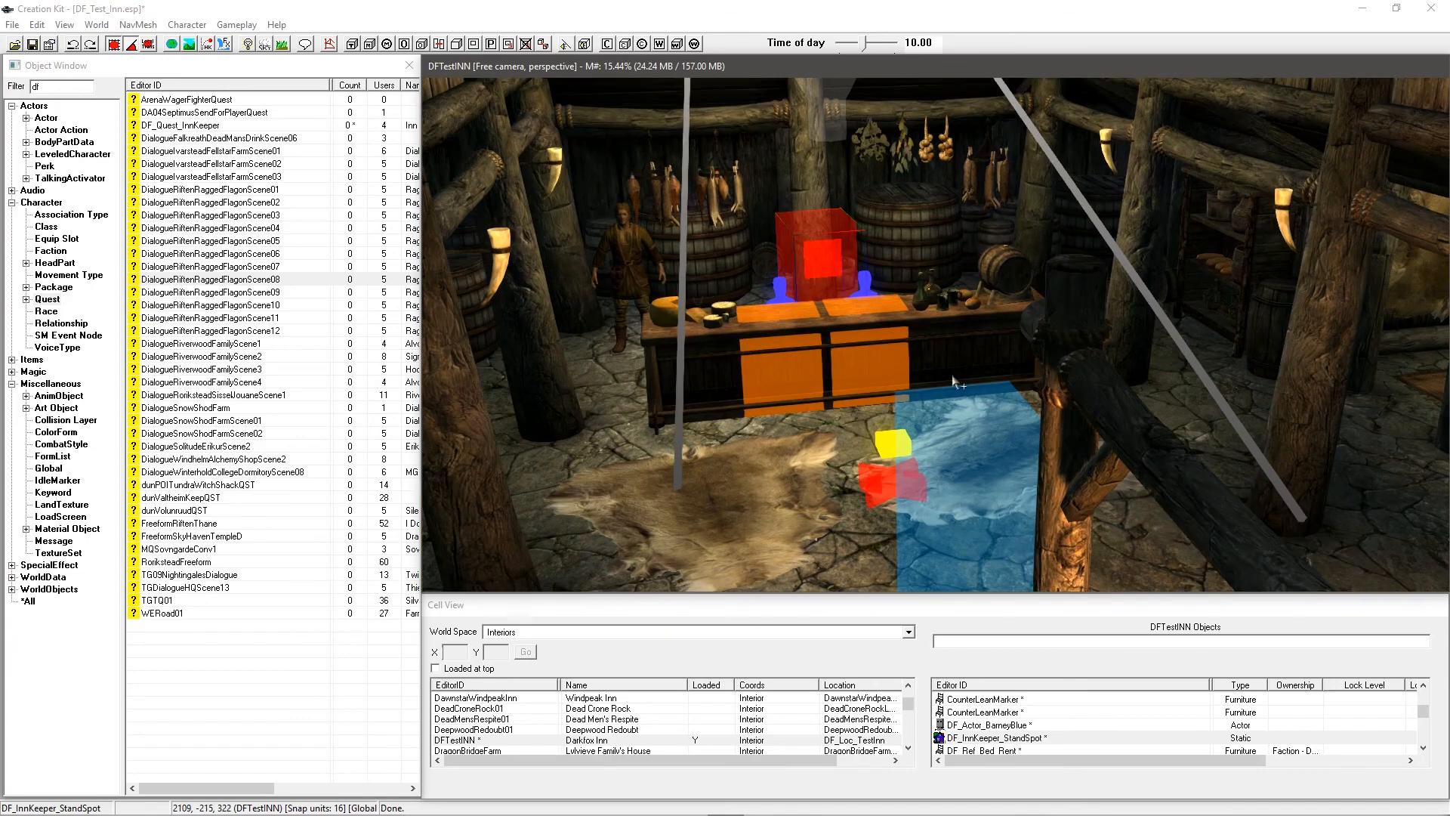
pyautogui.click(957, 396)
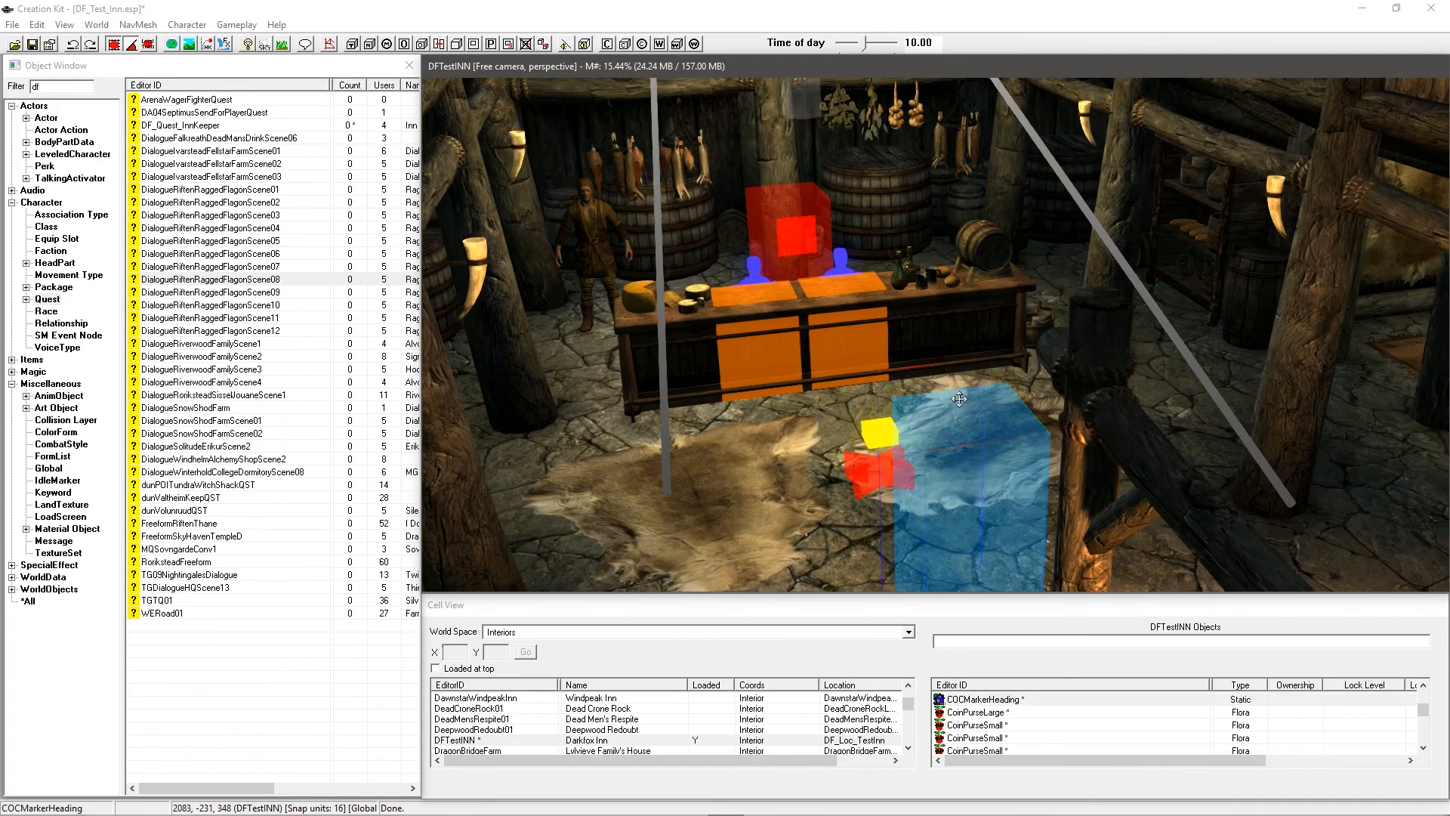
pyautogui.moveTo(951, 366); pyautogui.dragTo(967, 399, button='middle')
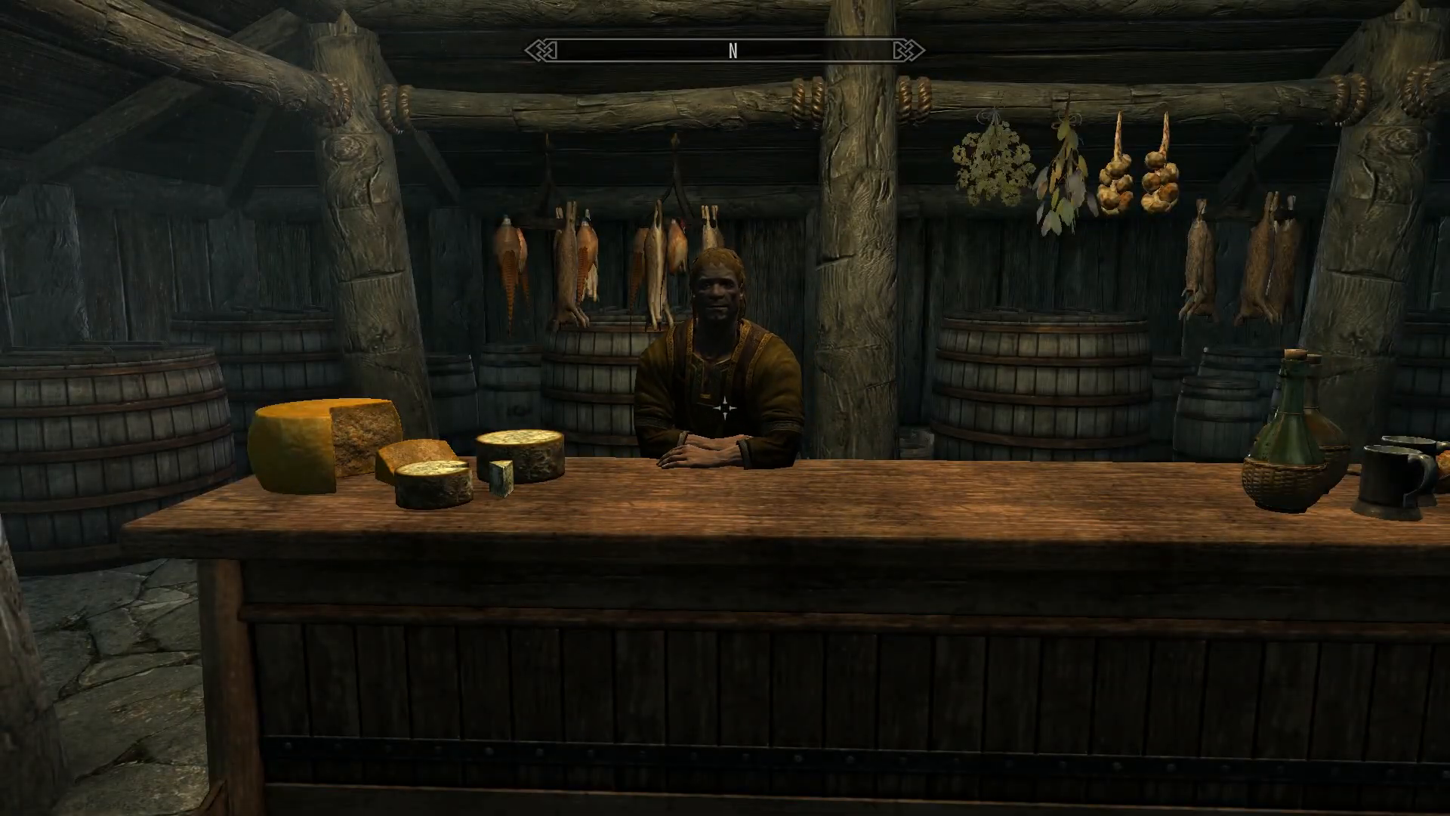
# Step: Test the inn dialogue in Skyrim by talking to the innkeeper and renting a room for 100 gold
pyautogui.press('w')
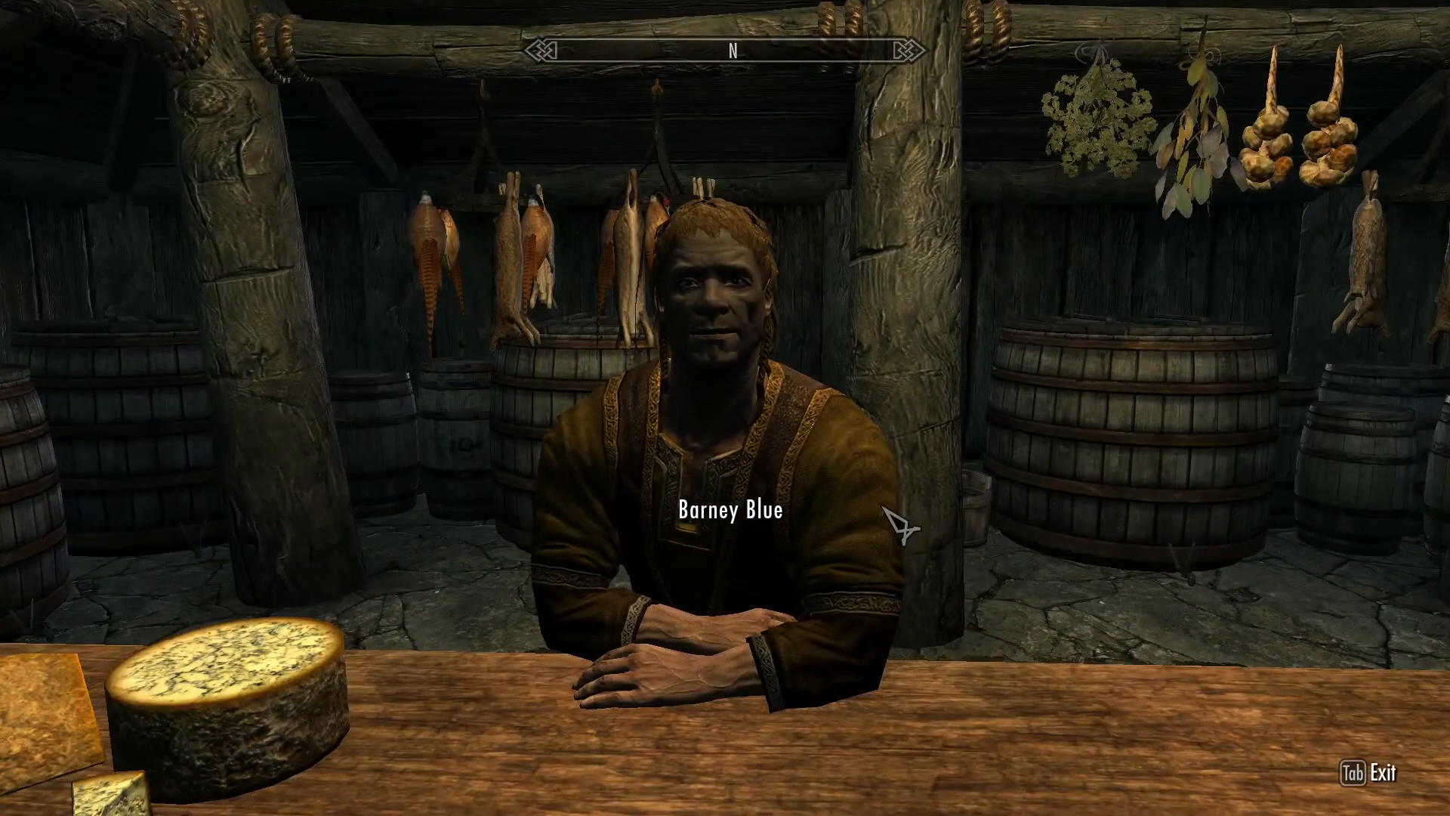
pyautogui.press('e')
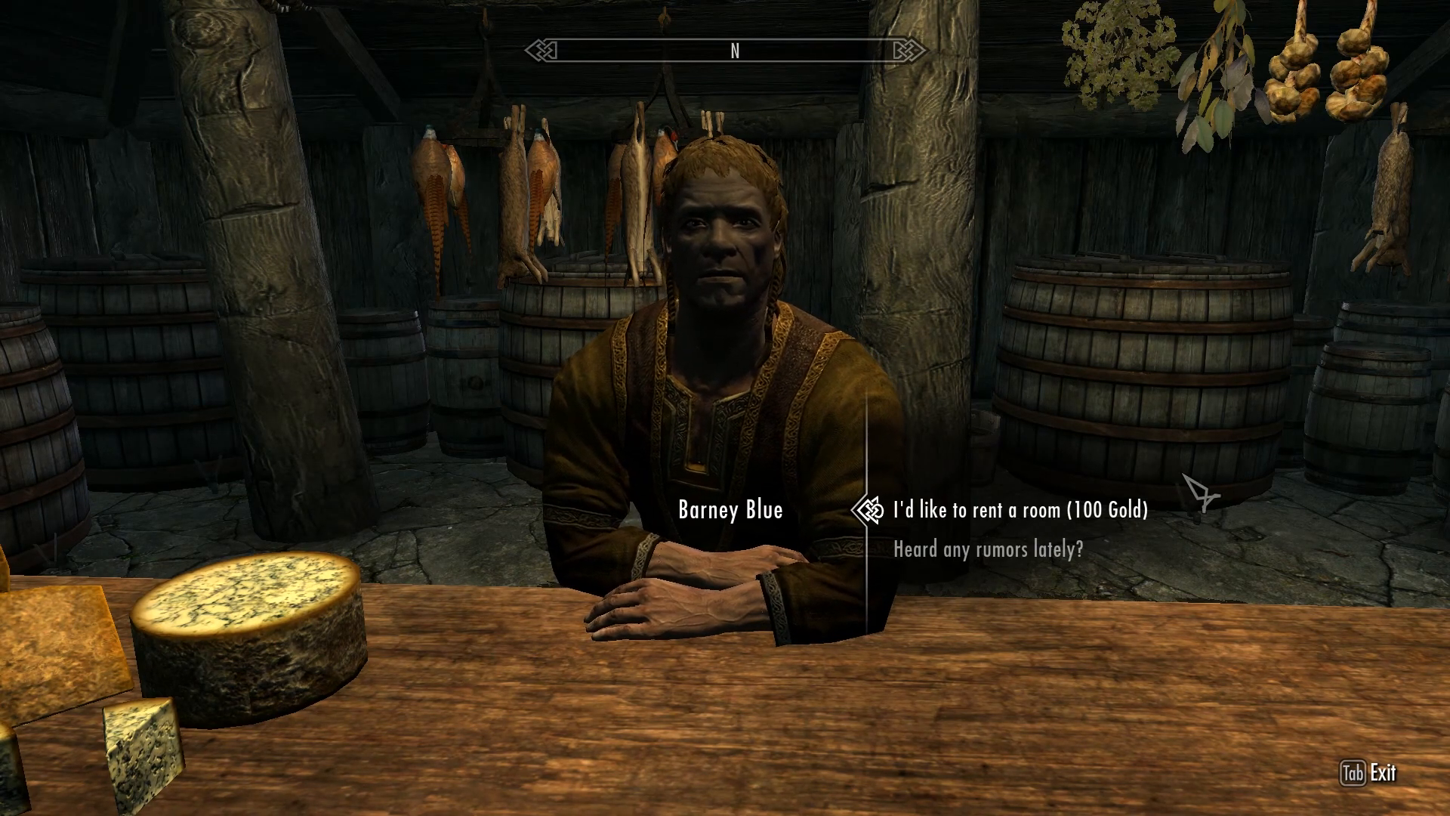
pyautogui.click(1051, 515)
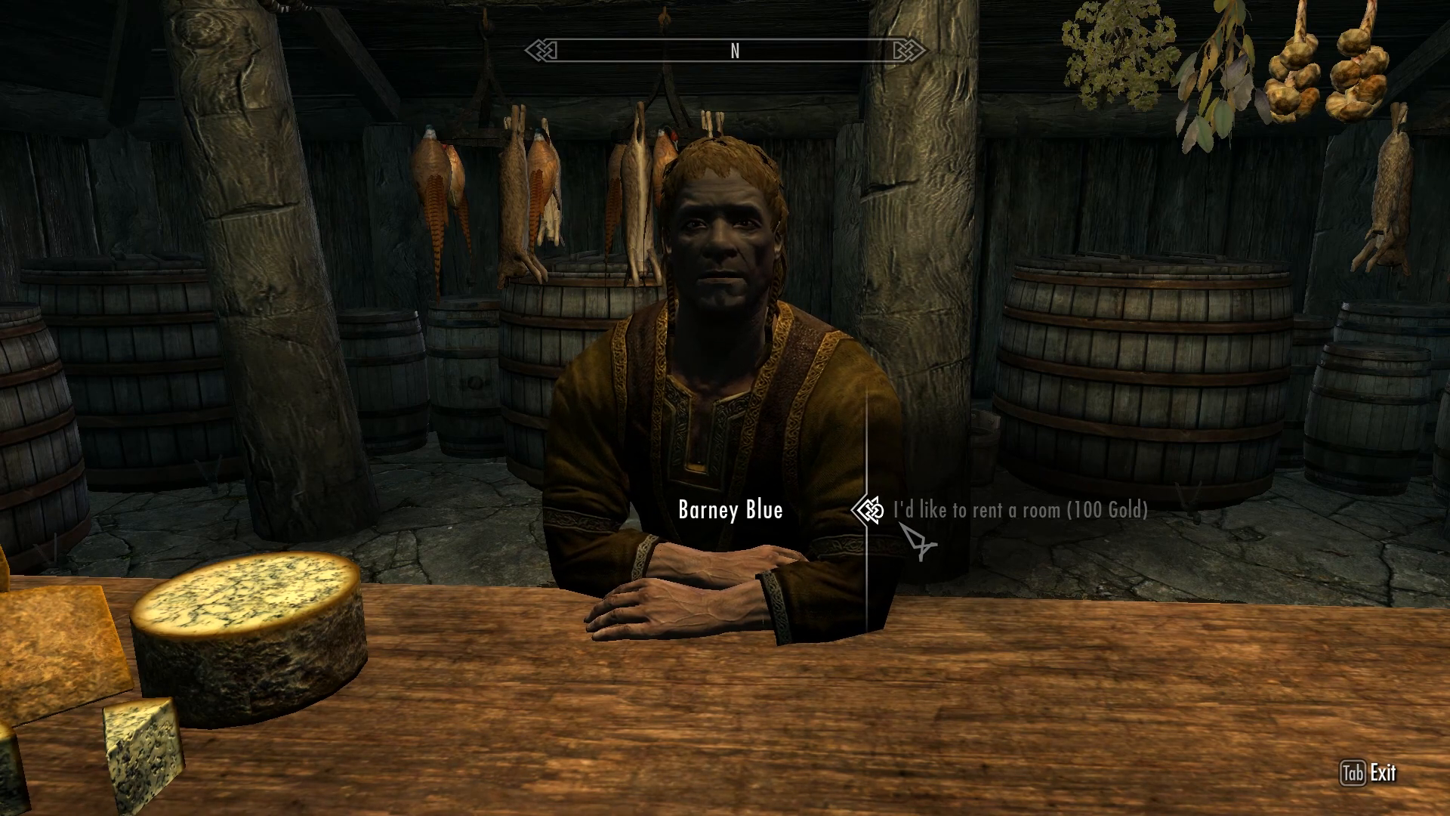
pyautogui.press('Tab')
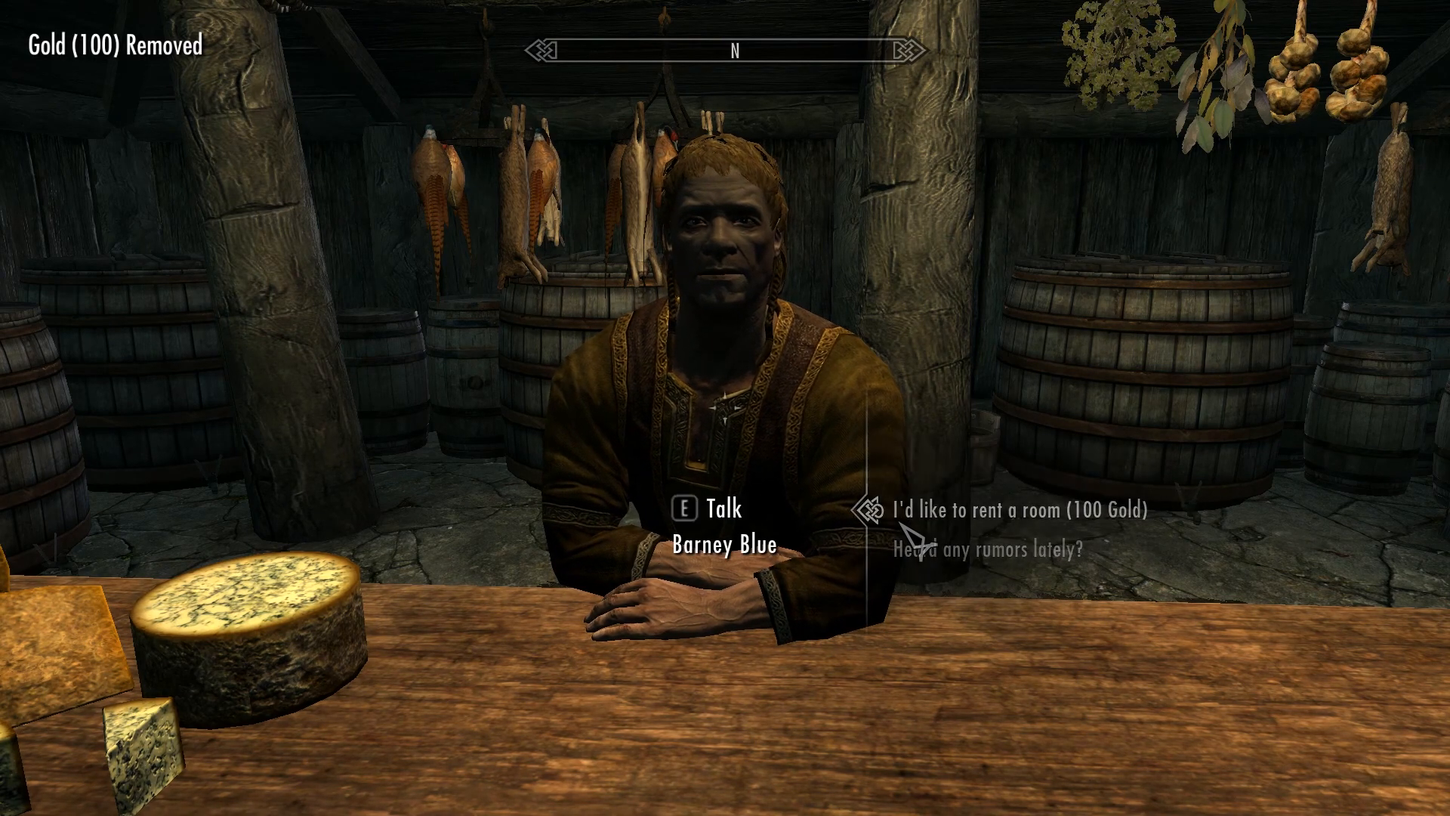
pyautogui.press('s')
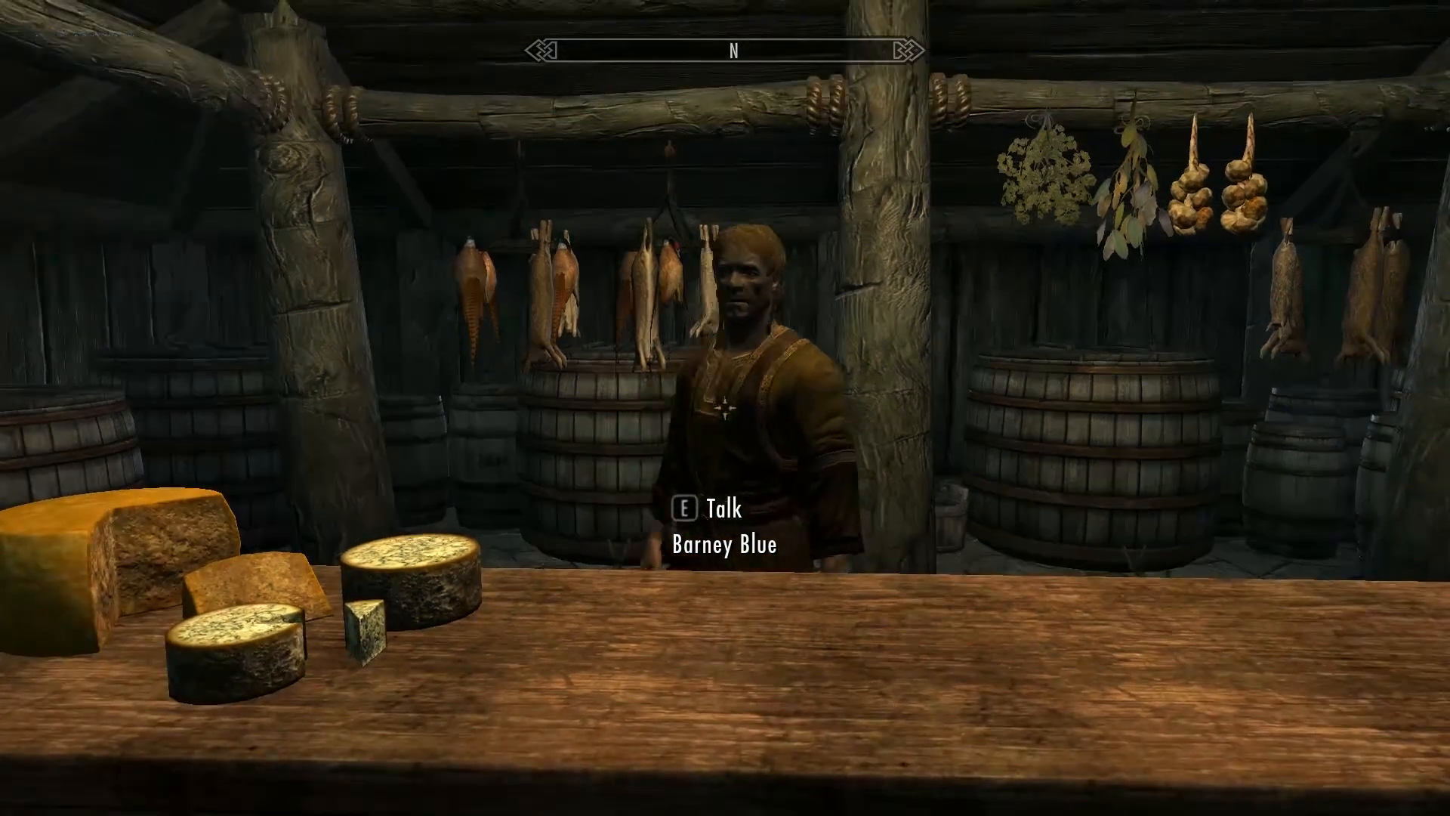
# Step: Follow the innkeeper from the bar to the bedroom and choose the 100-gold room rental in his dialogue there
pyautogui.press('s')
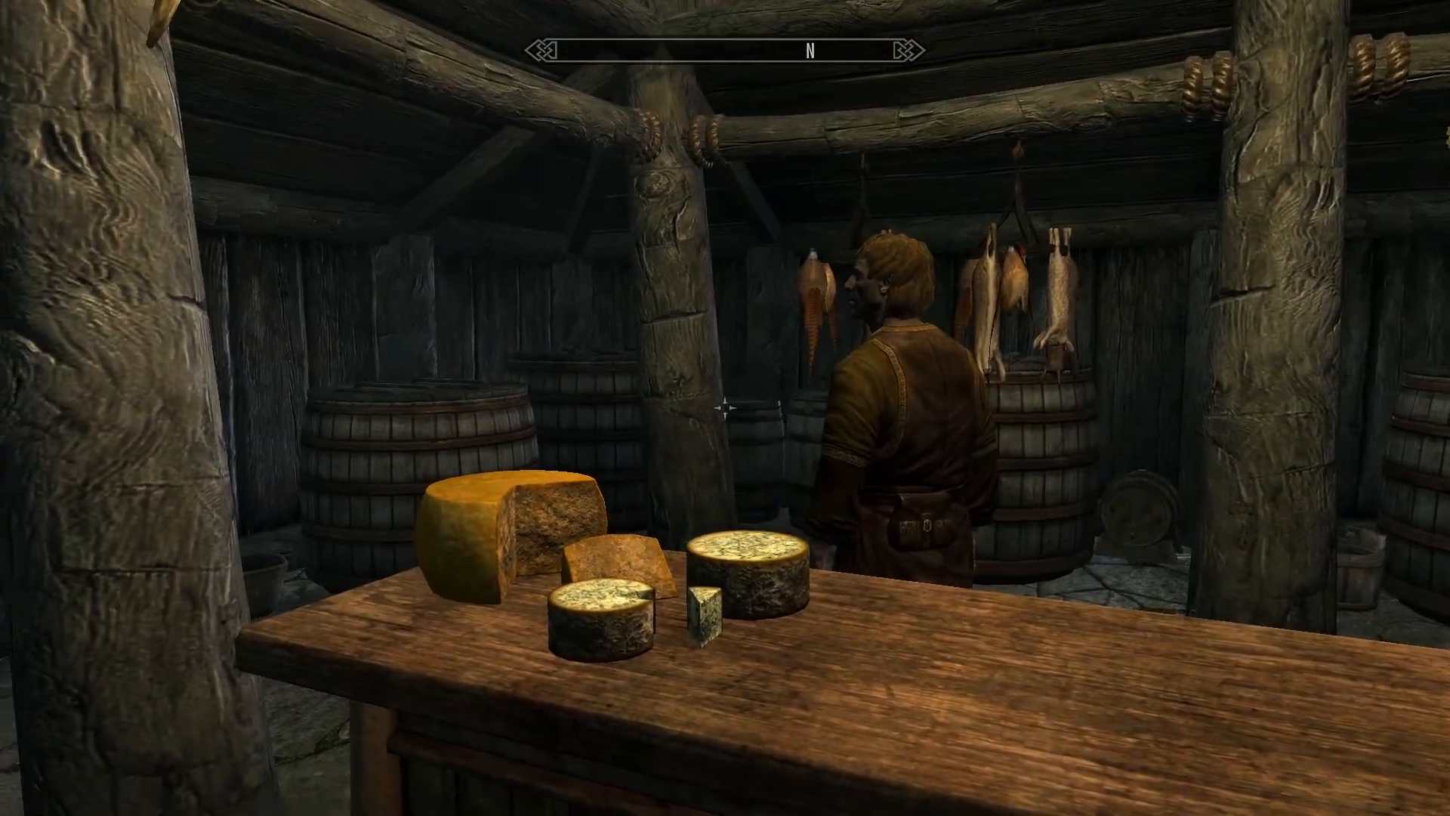
pyautogui.press('s')
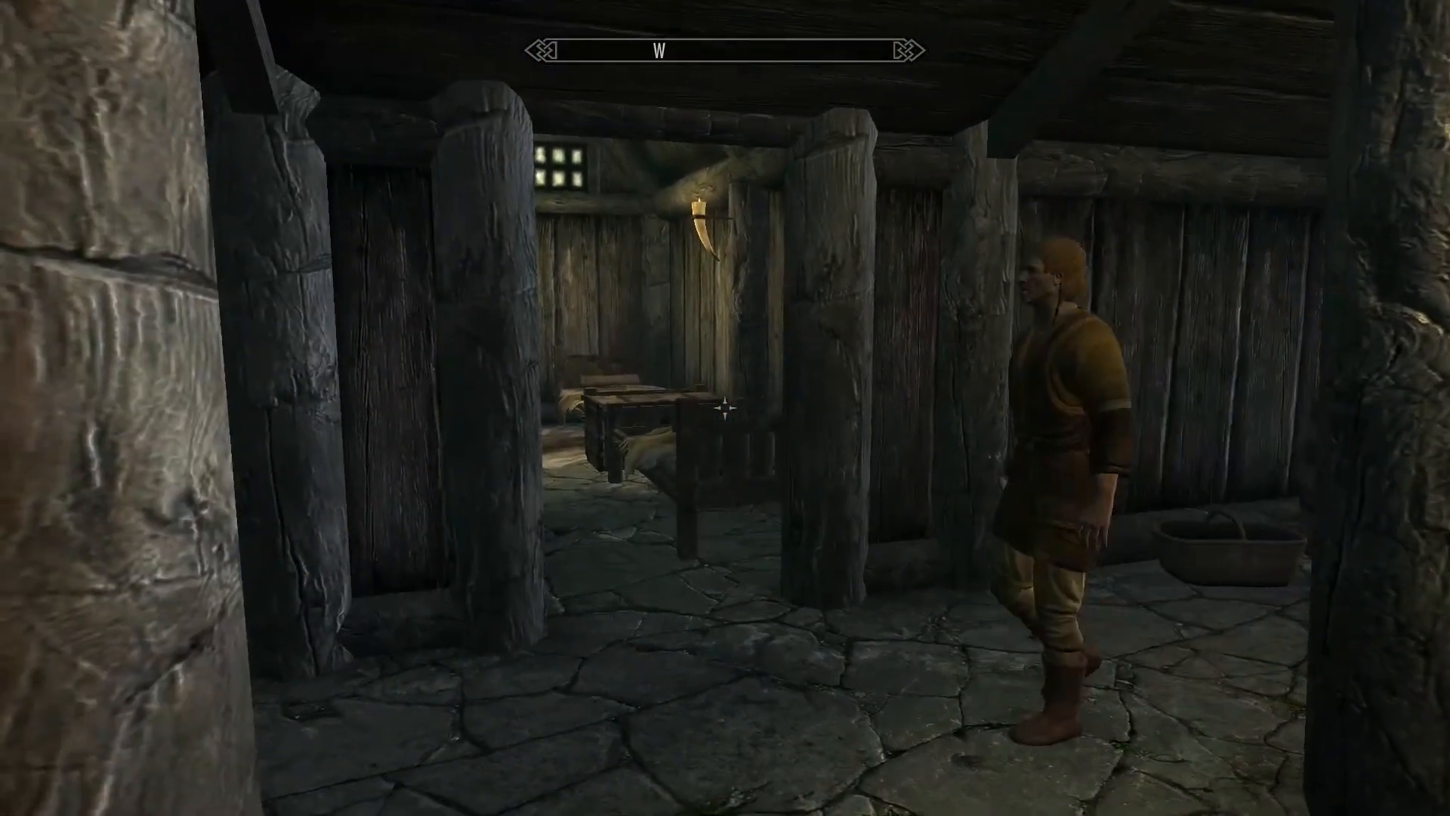
pyautogui.press('w')
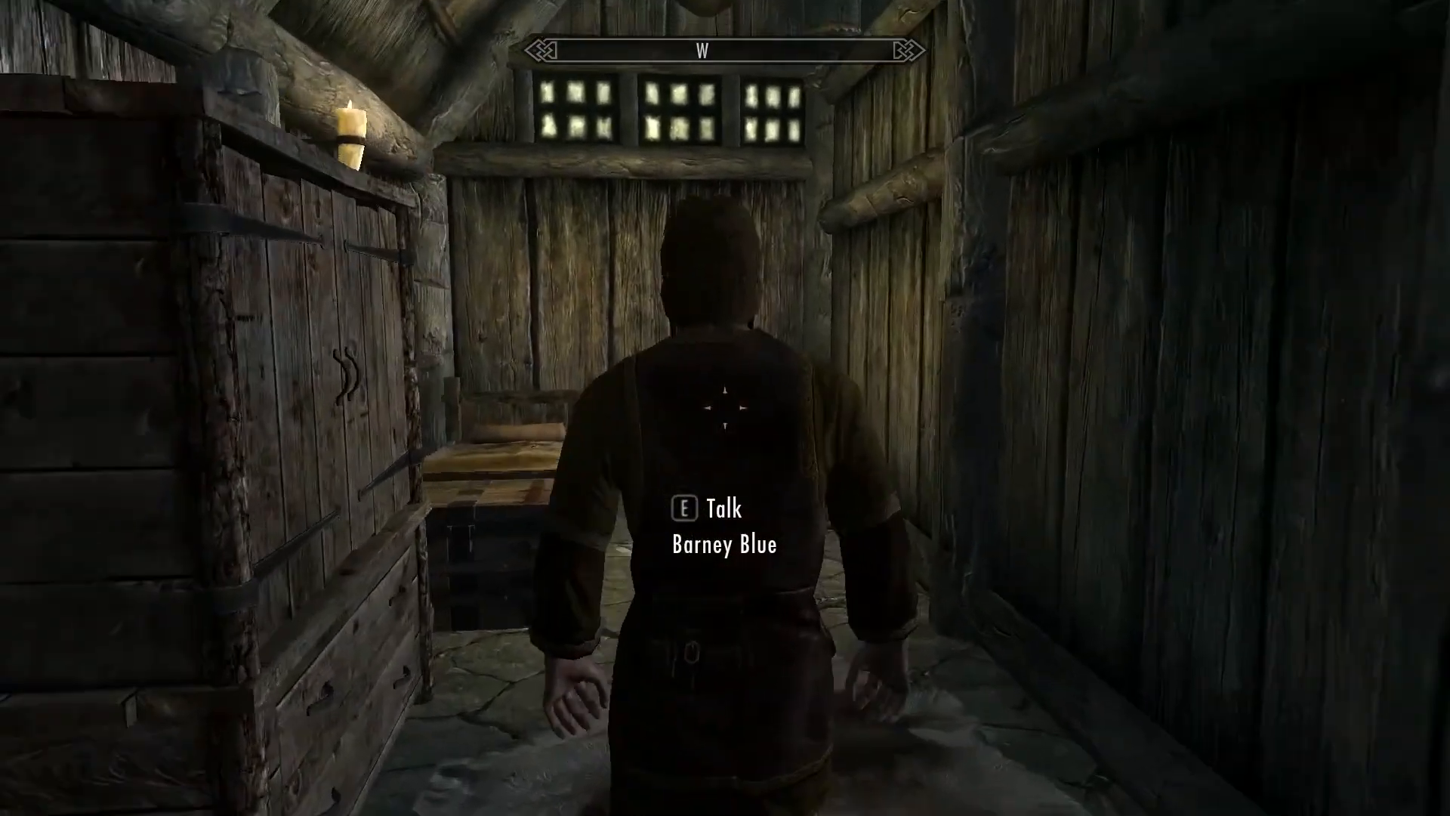
pyautogui.press('e')
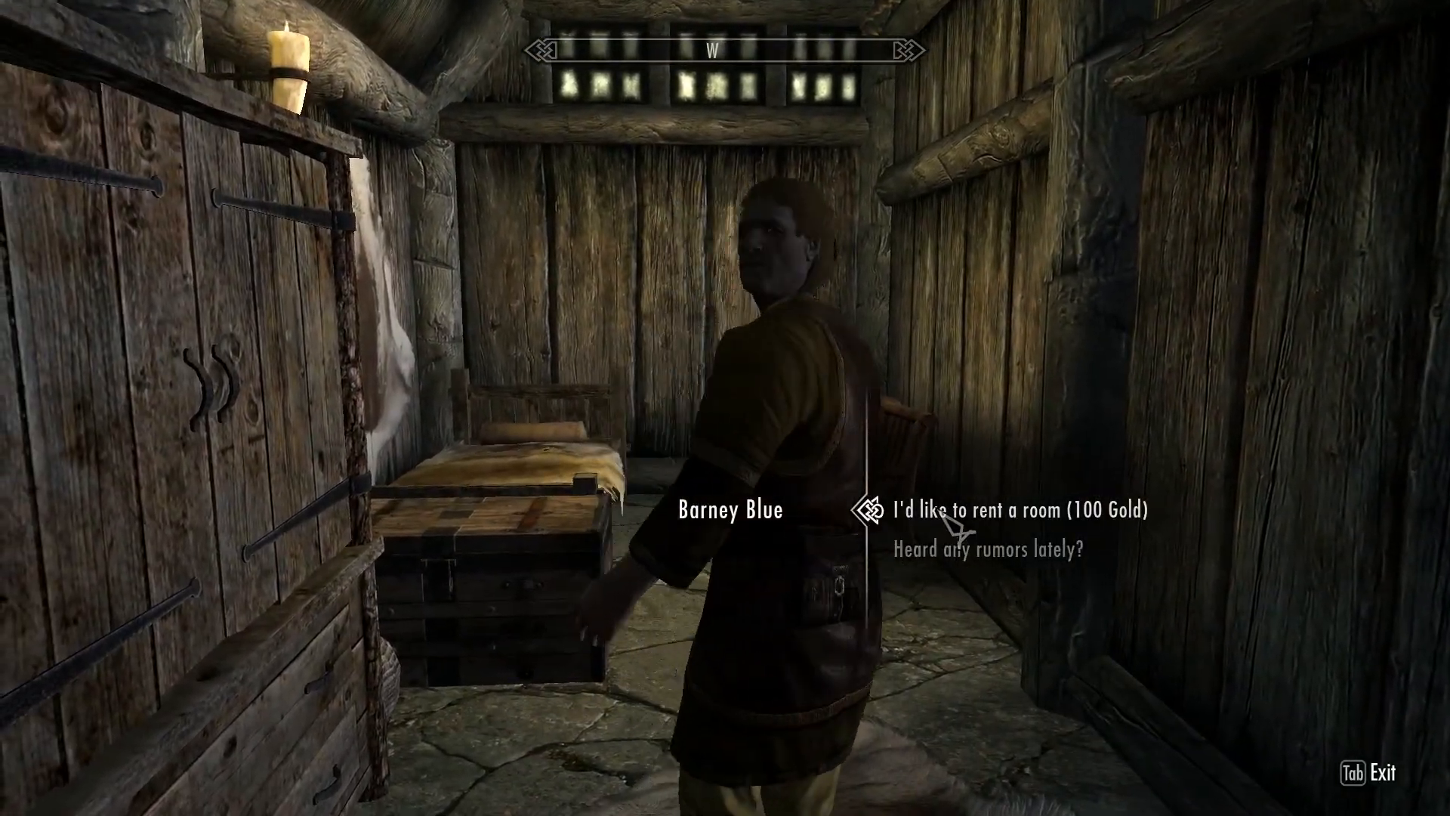
pyautogui.click(934, 521)
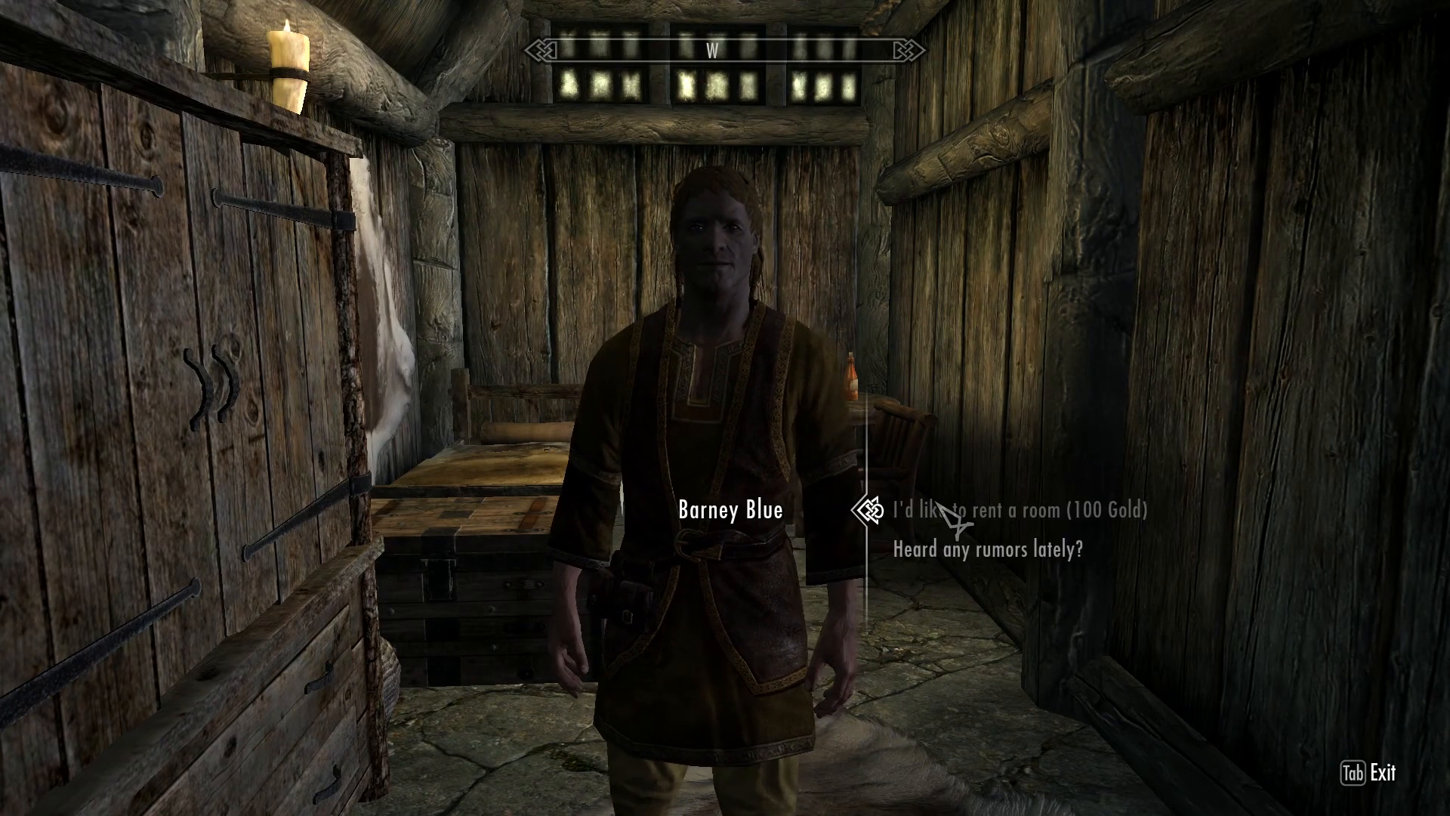
pyautogui.press('Tab')
# Step: Pass 23 hours beside the rented bed, toggling the free camera with the tfc console command before and after
pyautogui.press('w')
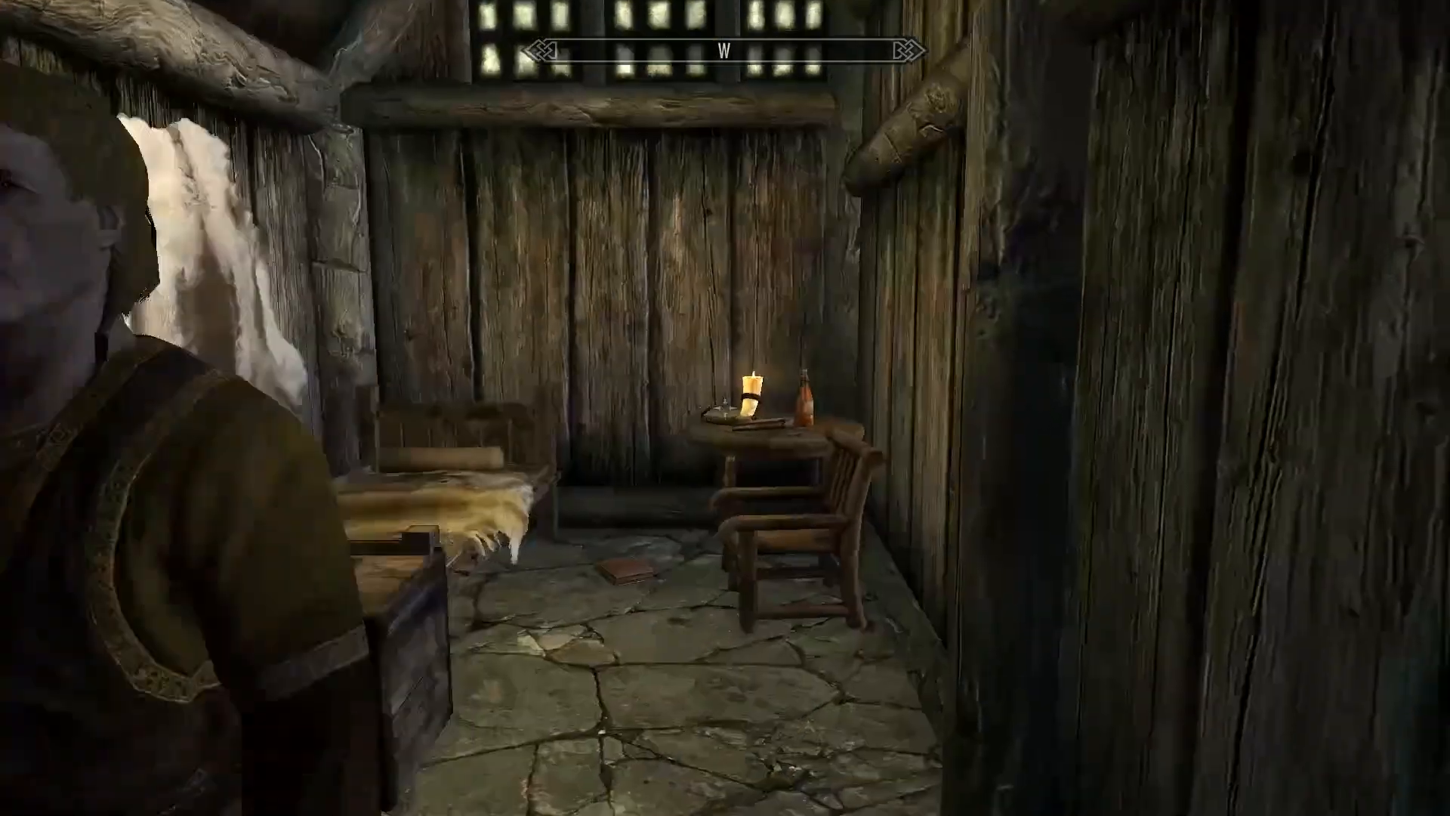
pyautogui.press('`')
pyautogui.write('tfc')
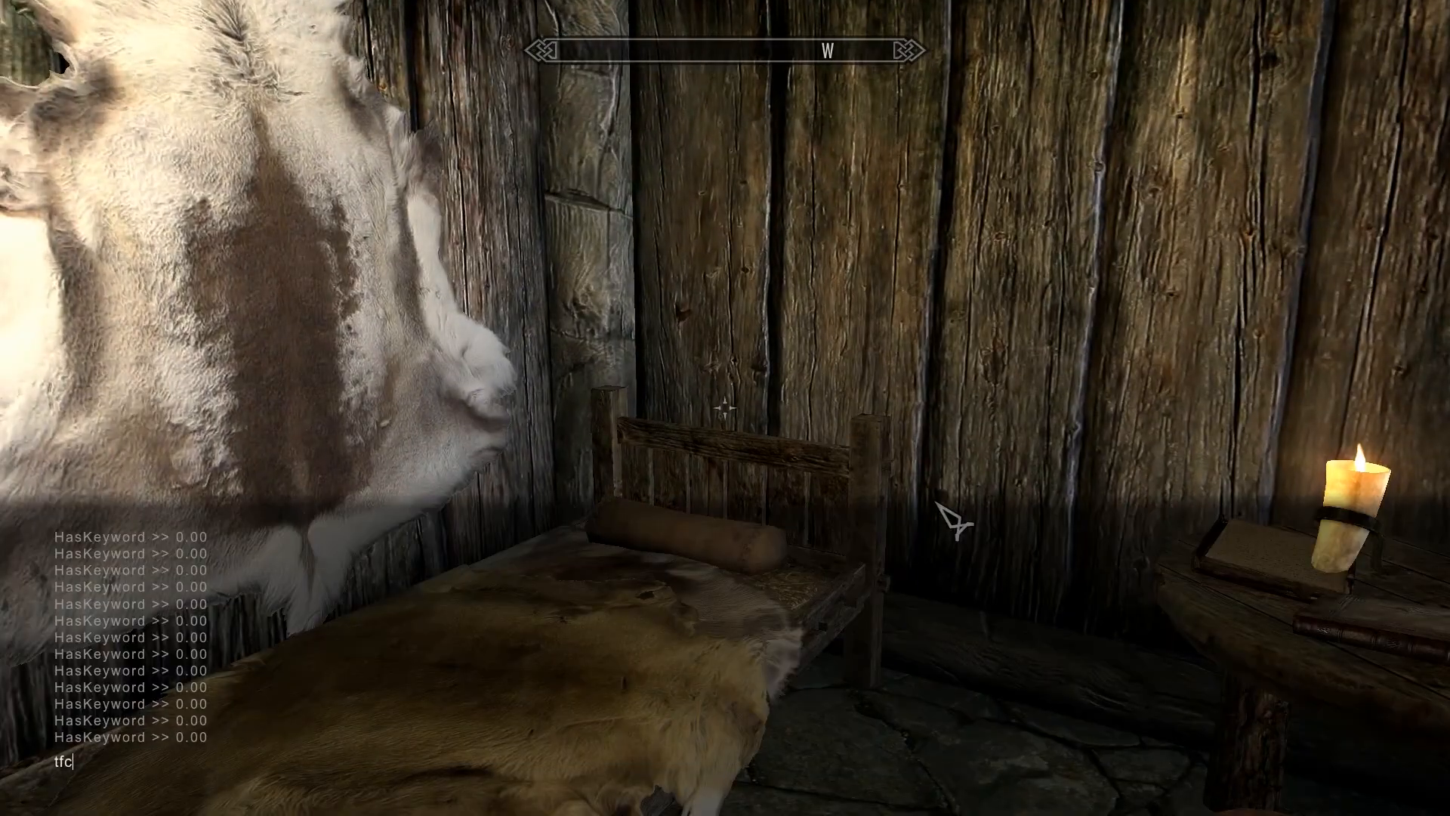
pyautogui.press('Return')
pyautogui.press('`')
pyautogui.press('t')
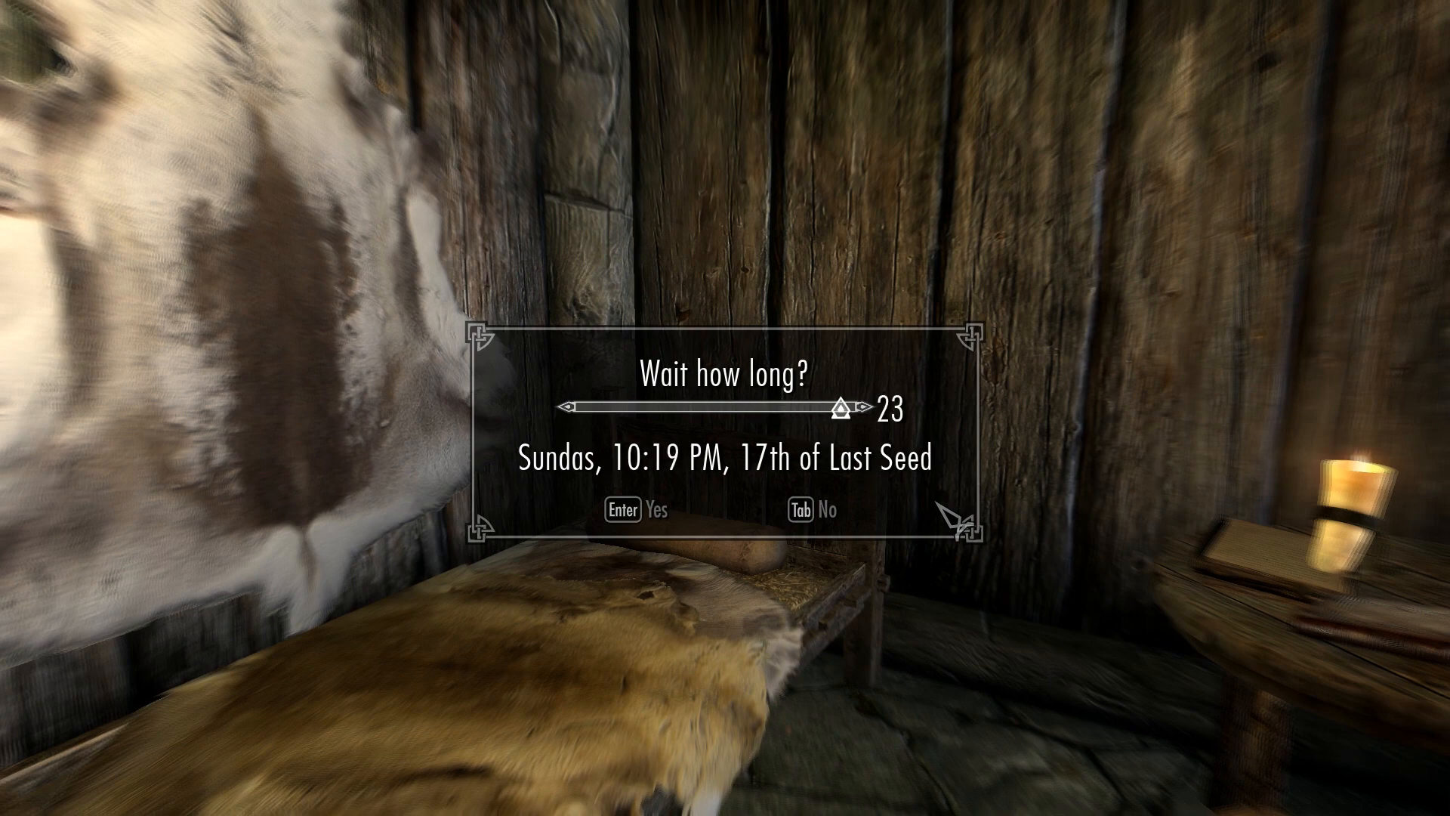
pyautogui.press('Return')
pyautogui.press('`')
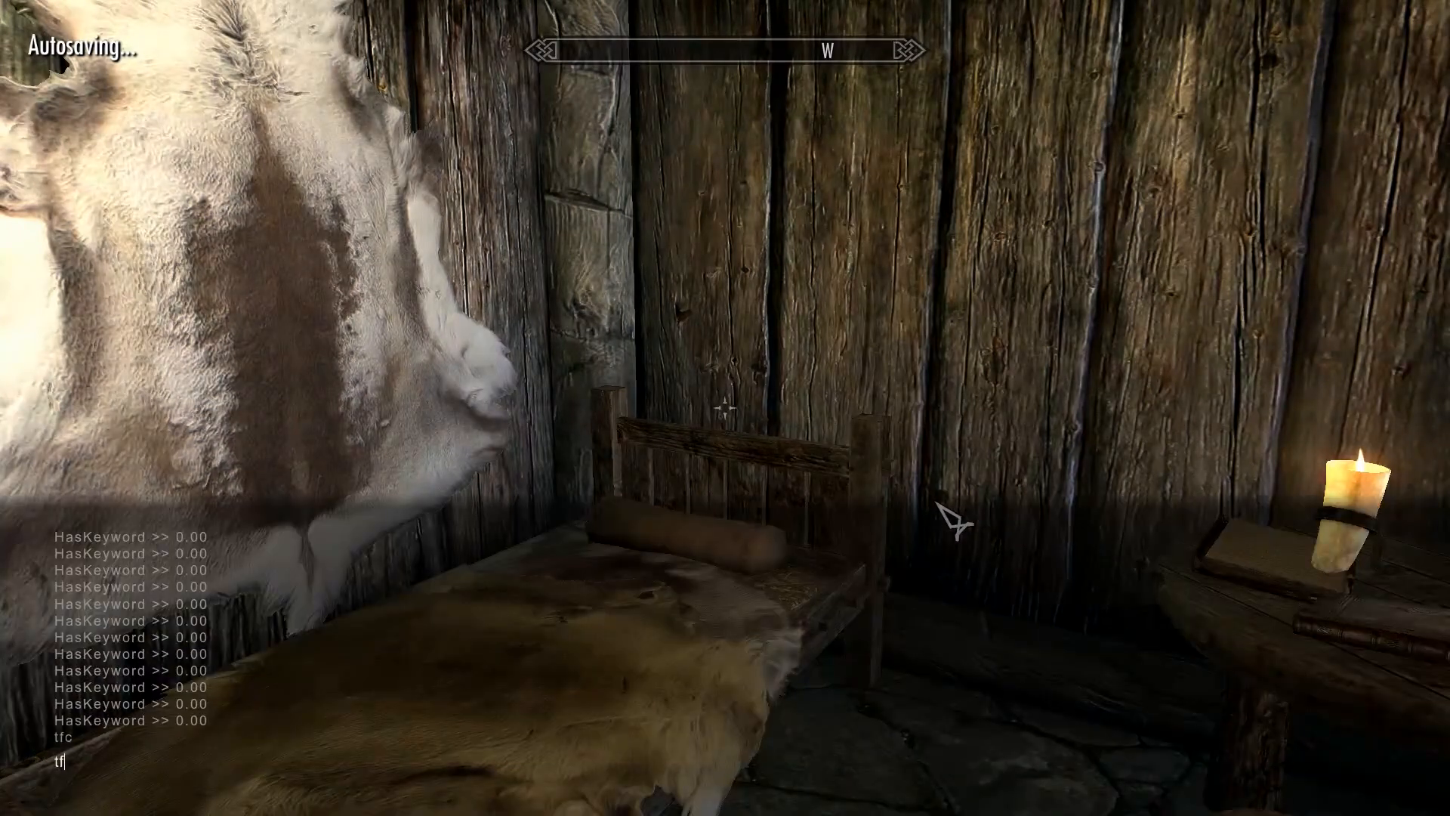
pyautogui.press('`')
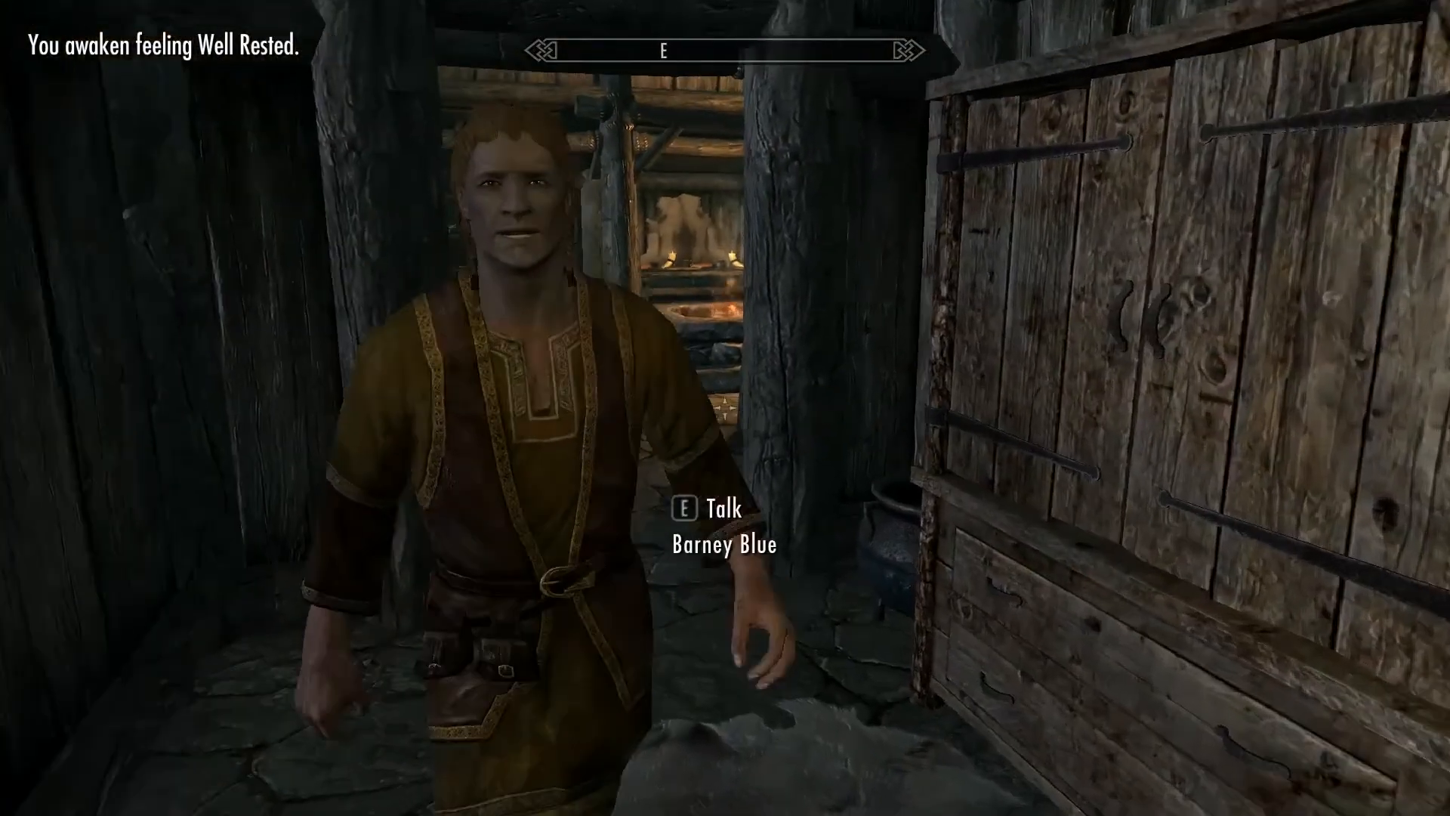
# Step: Talk to the innkeeper again, choose the 100-gold room rental once more, and leave the dialogue
pyautogui.press('e')
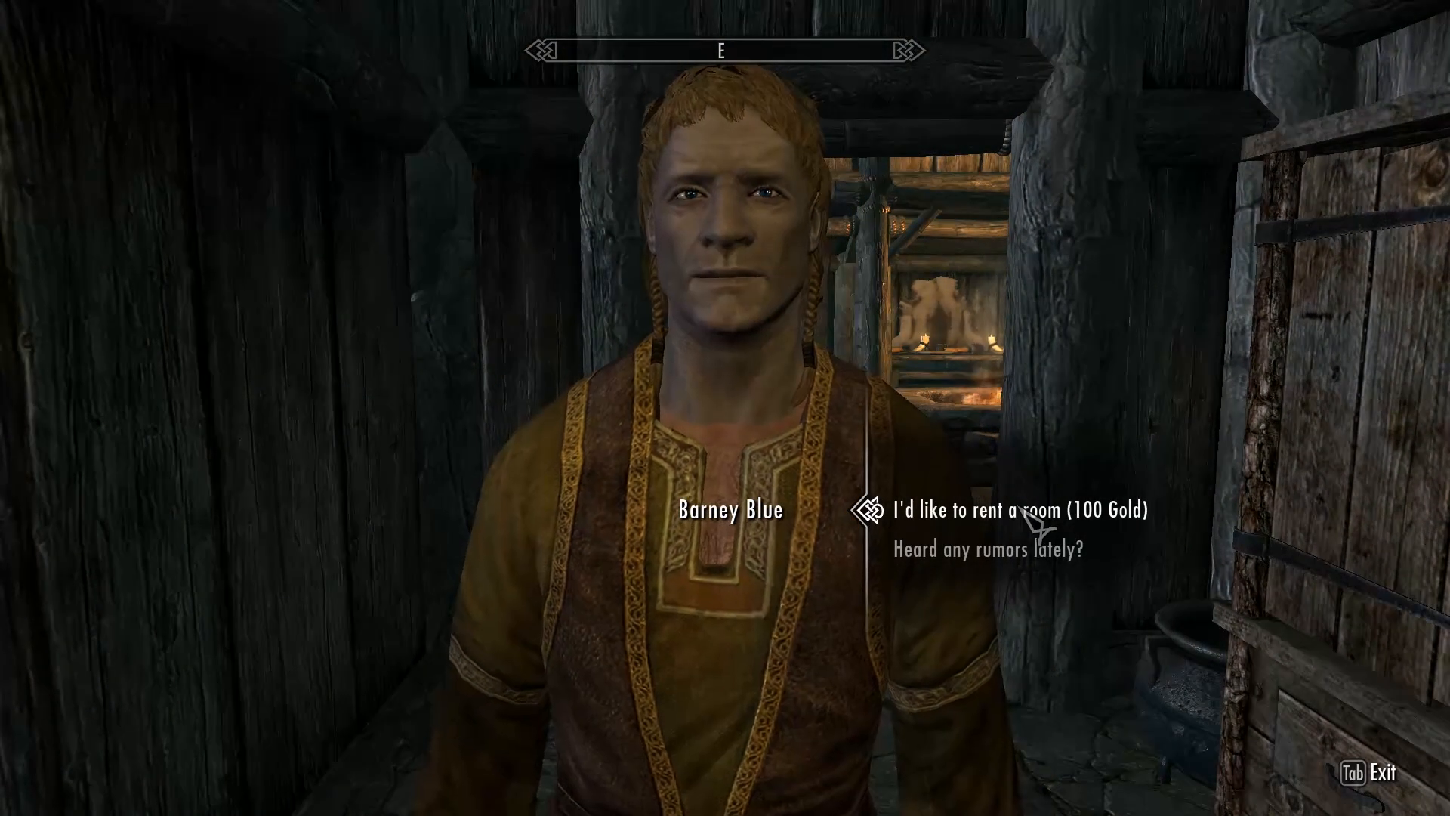
pyautogui.click(1022, 509)
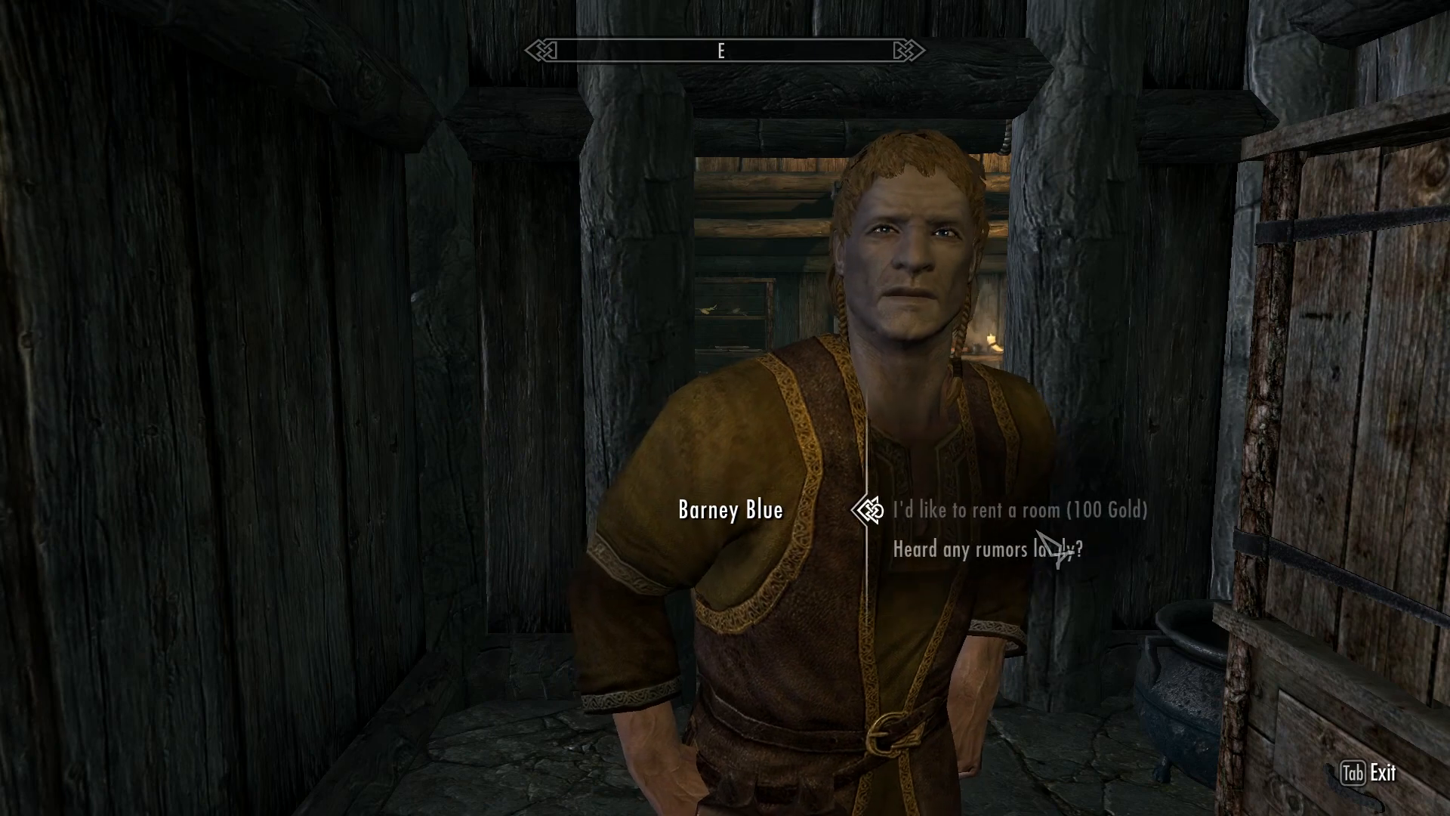
pyautogui.press('Tab')
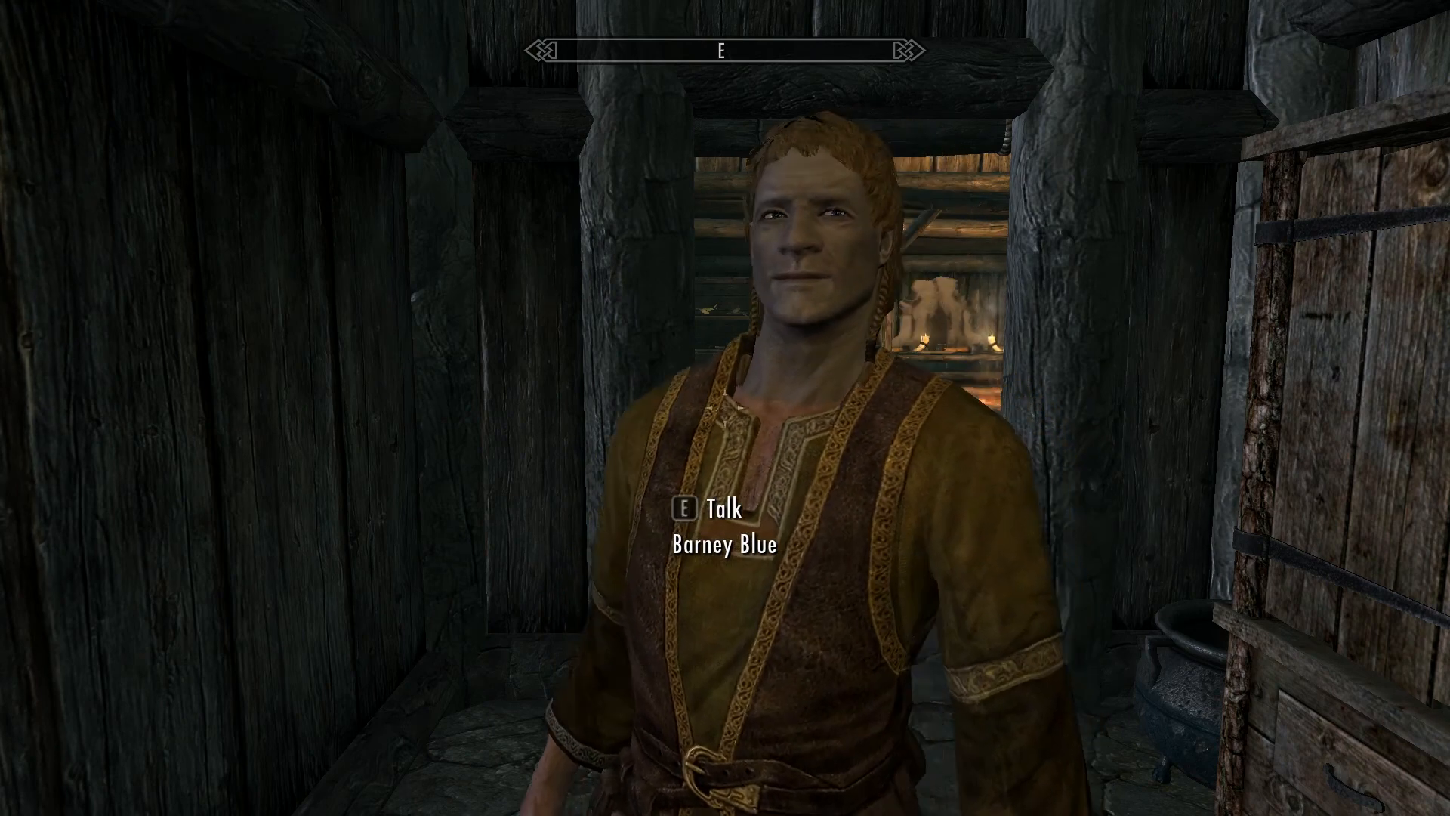
# Step: Teleport to the Bannered Mare with the console command coc whiterunbanneredmare
pyautogui.press('`')
pyautogui.write('coc whi')
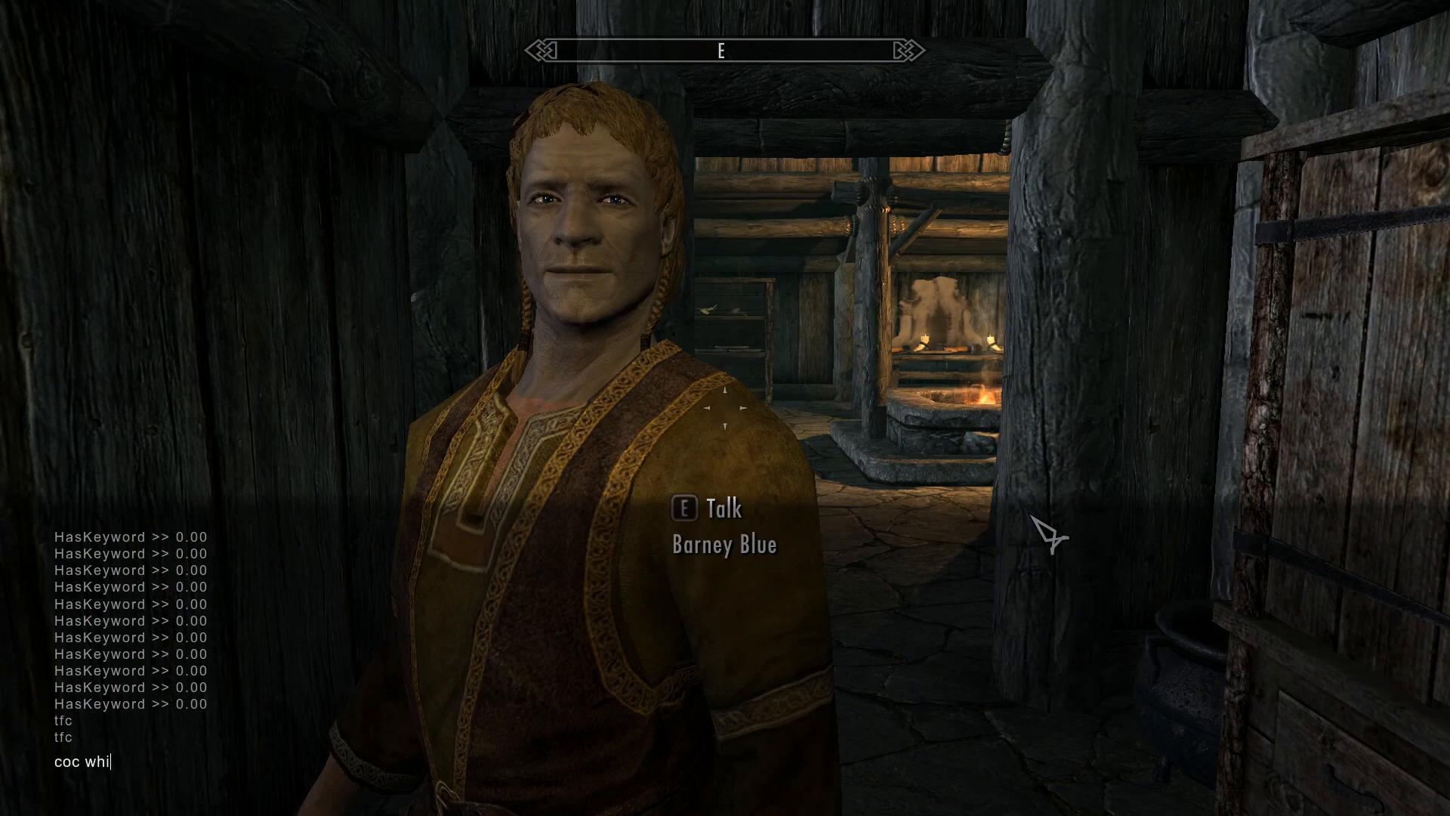
pyautogui.write('terunbanneredmar')
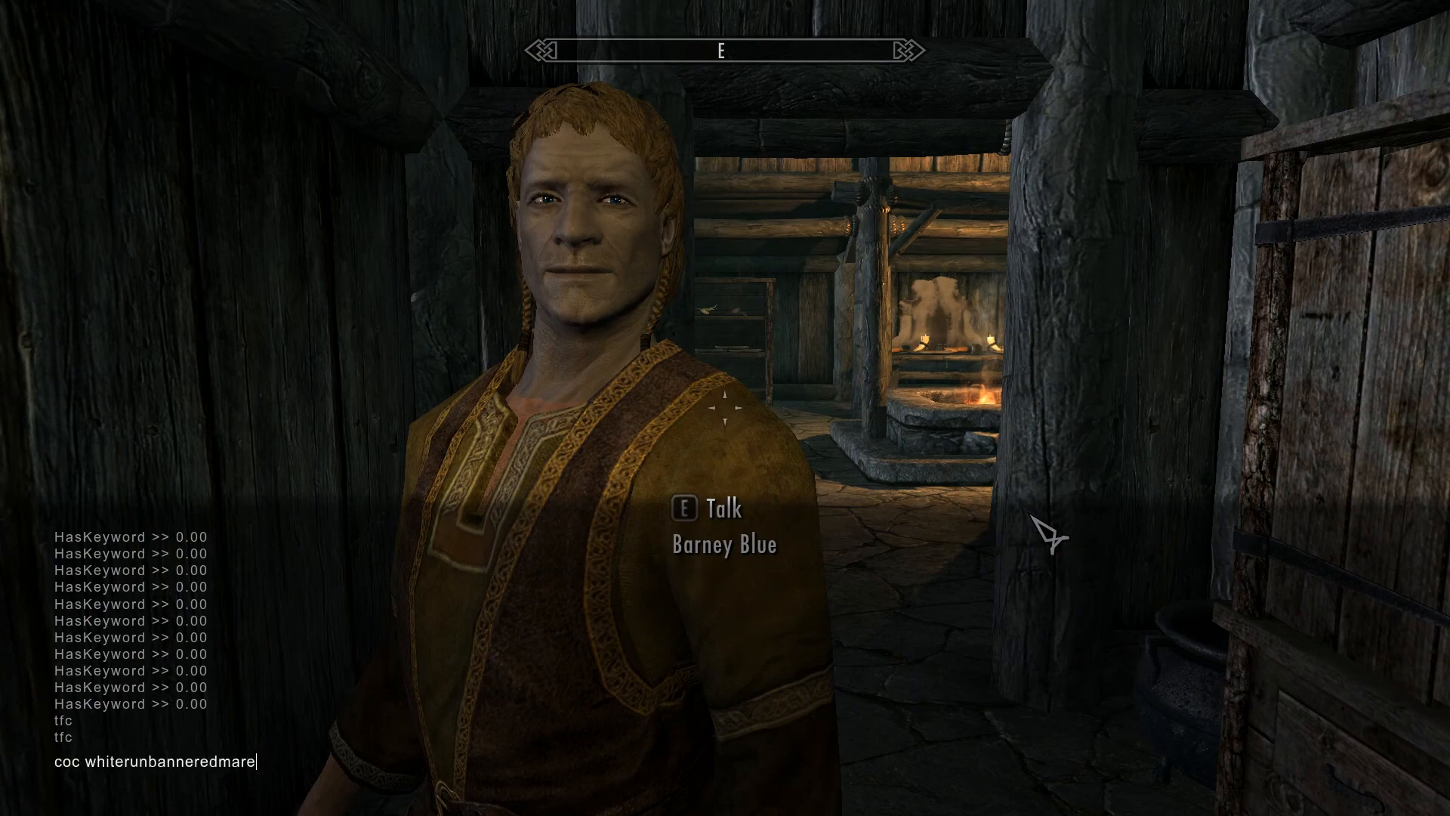
pyautogui.write('e')
pyautogui.press('Return')
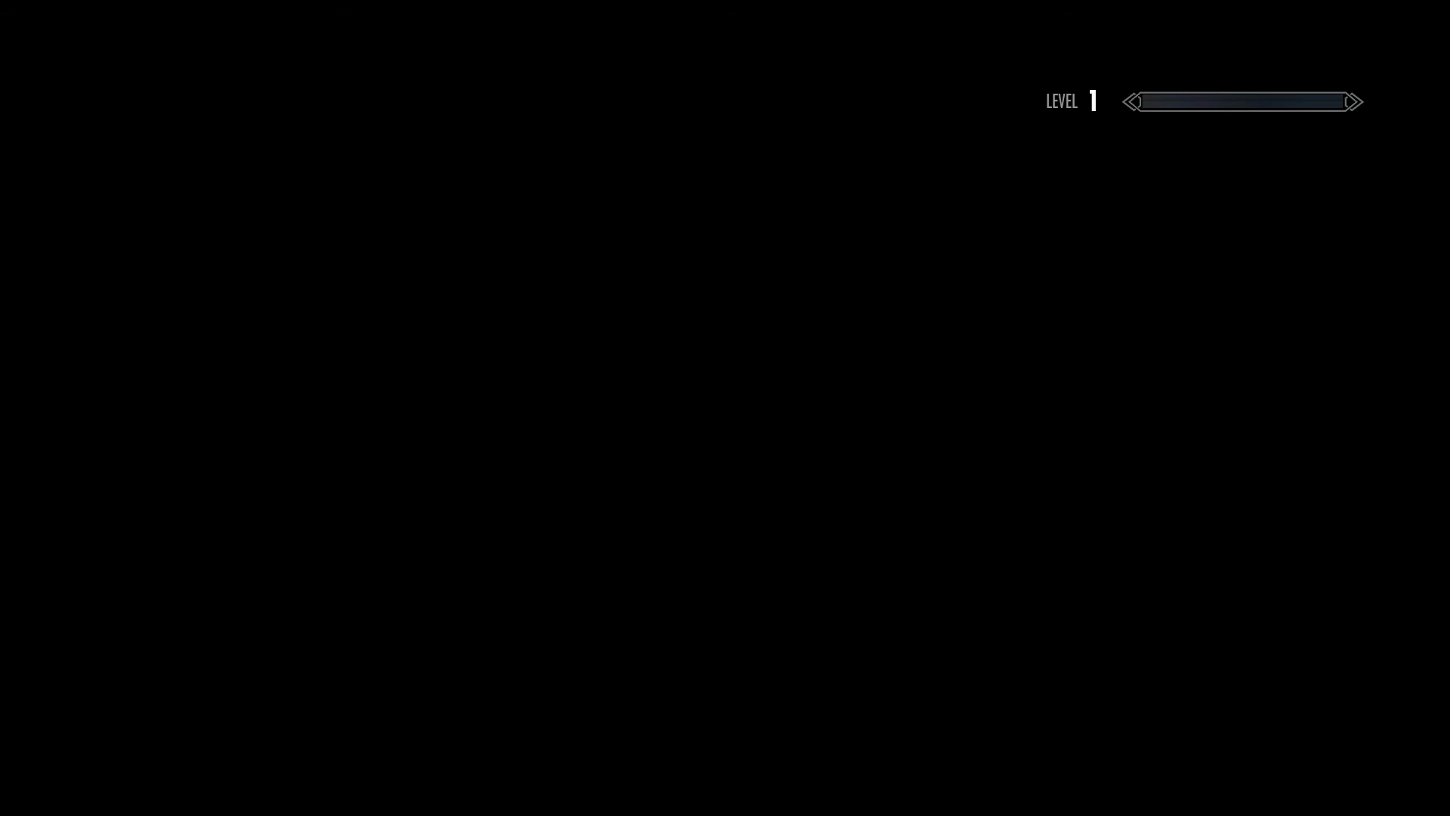
# Step: Follow the Bannered Mare's innkeeper upstairs into the guest bedroom and examine how she shows the room
pyautogui.press('e')
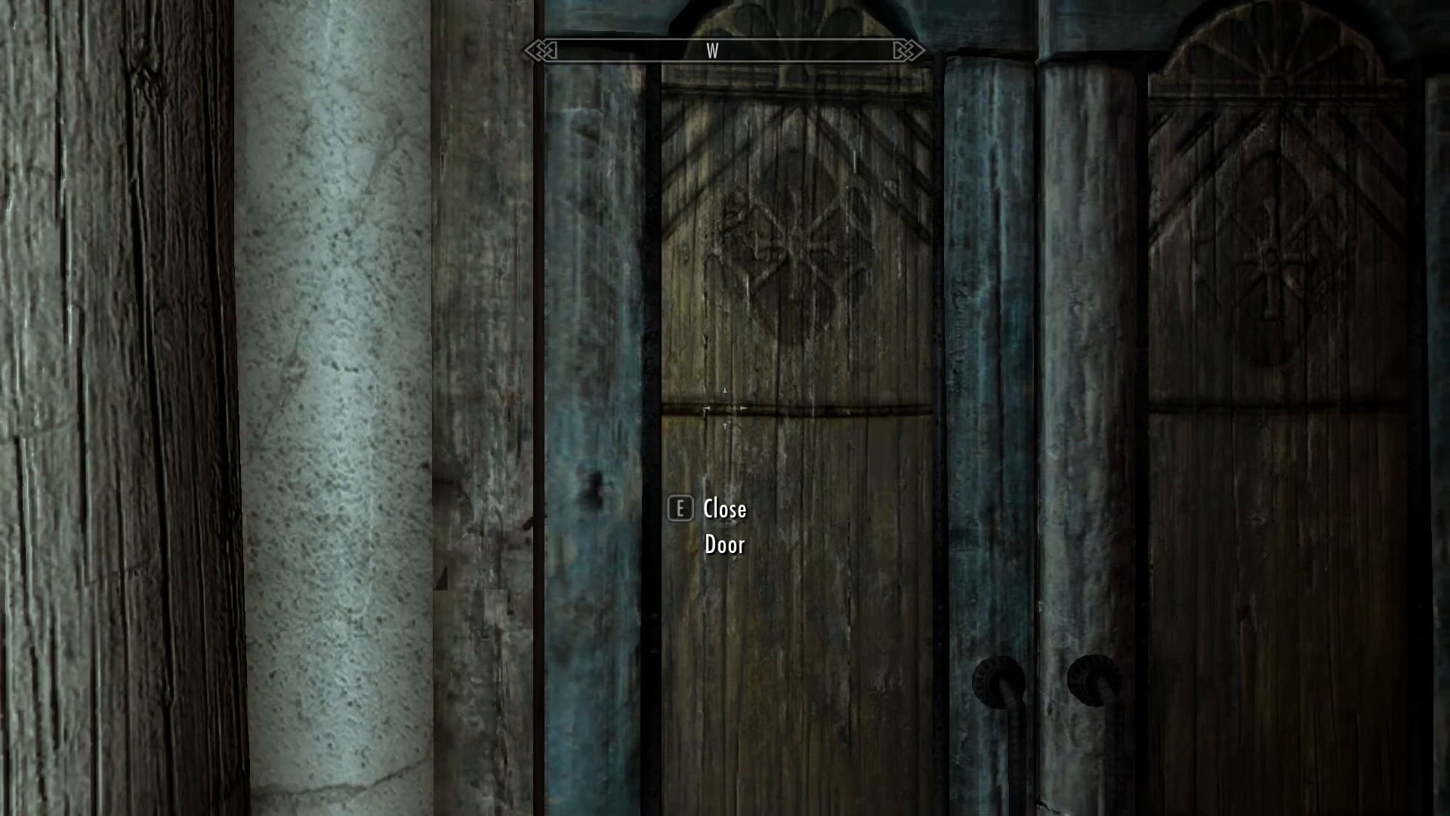
pyautogui.press('w')
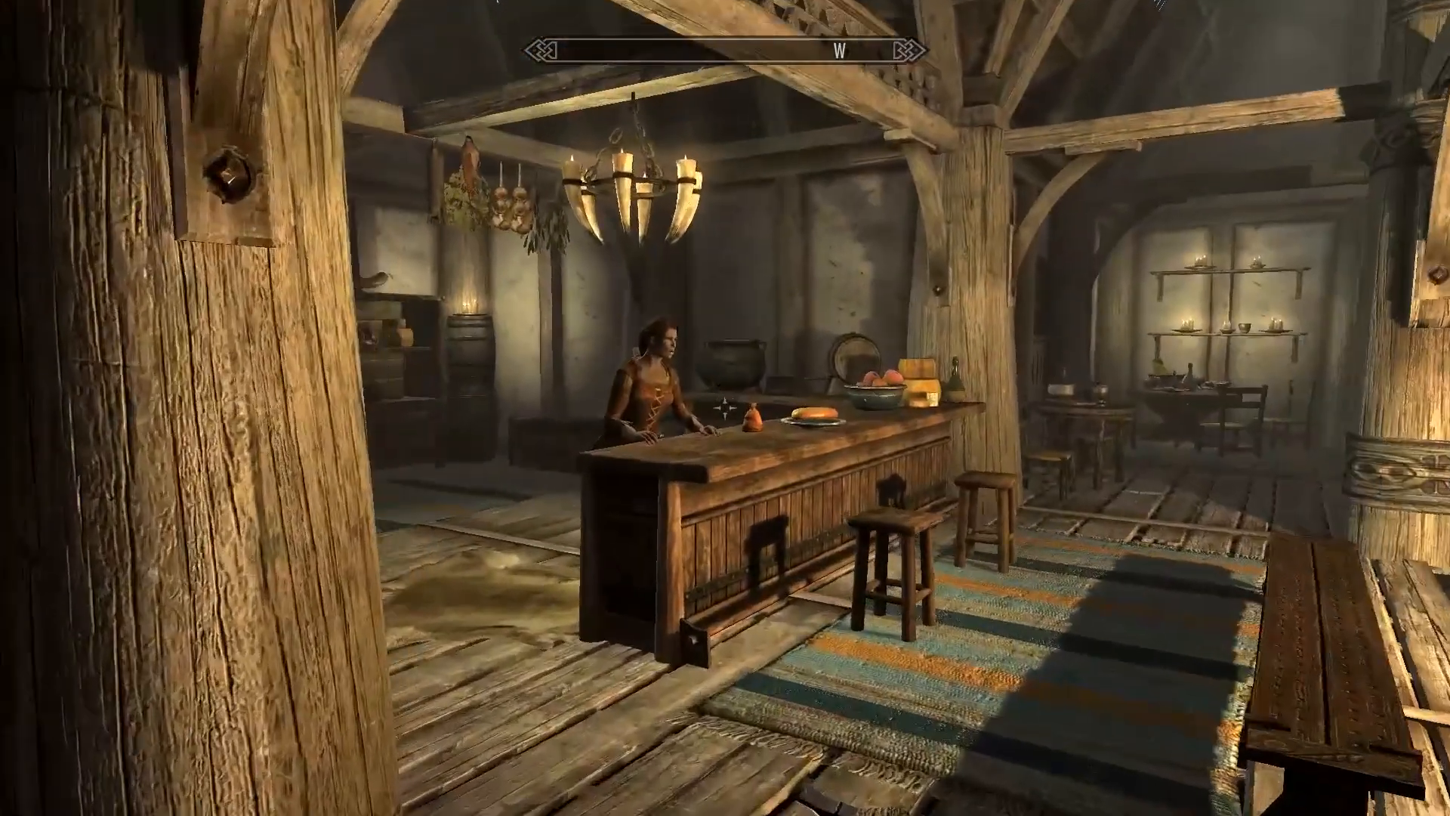
pyautogui.press('e')
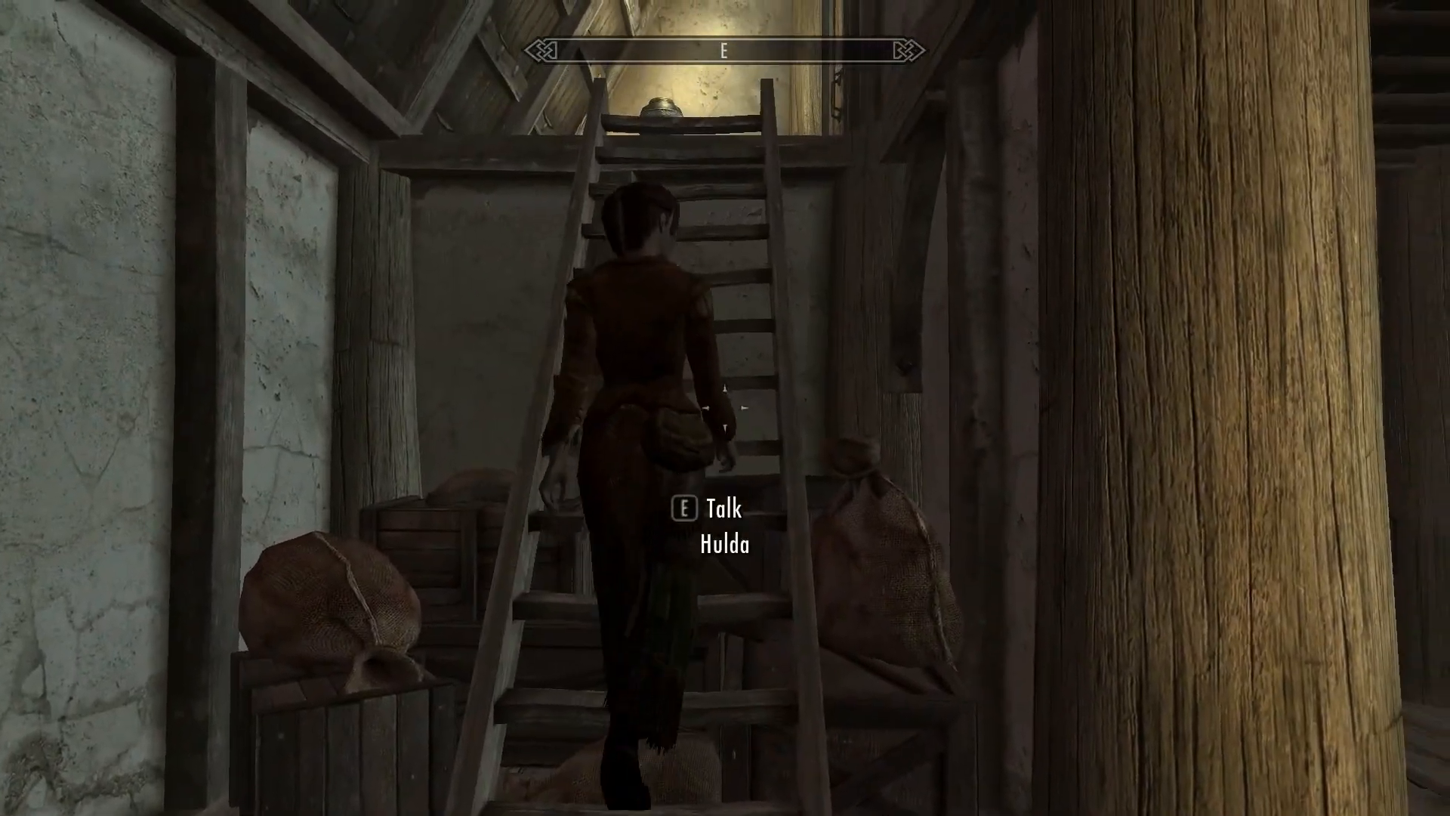
pyautogui.press('w')
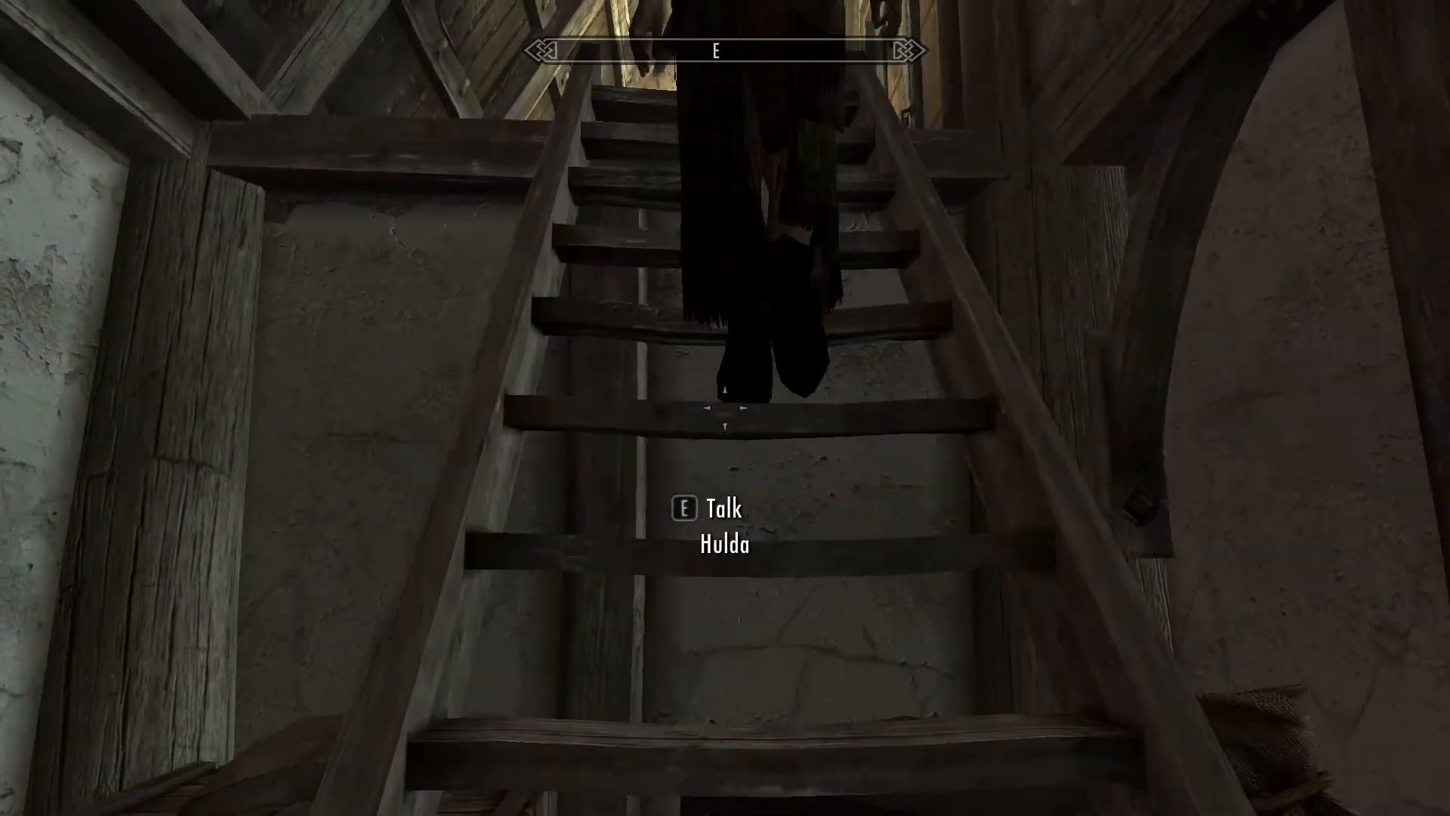
pyautogui.press('w')
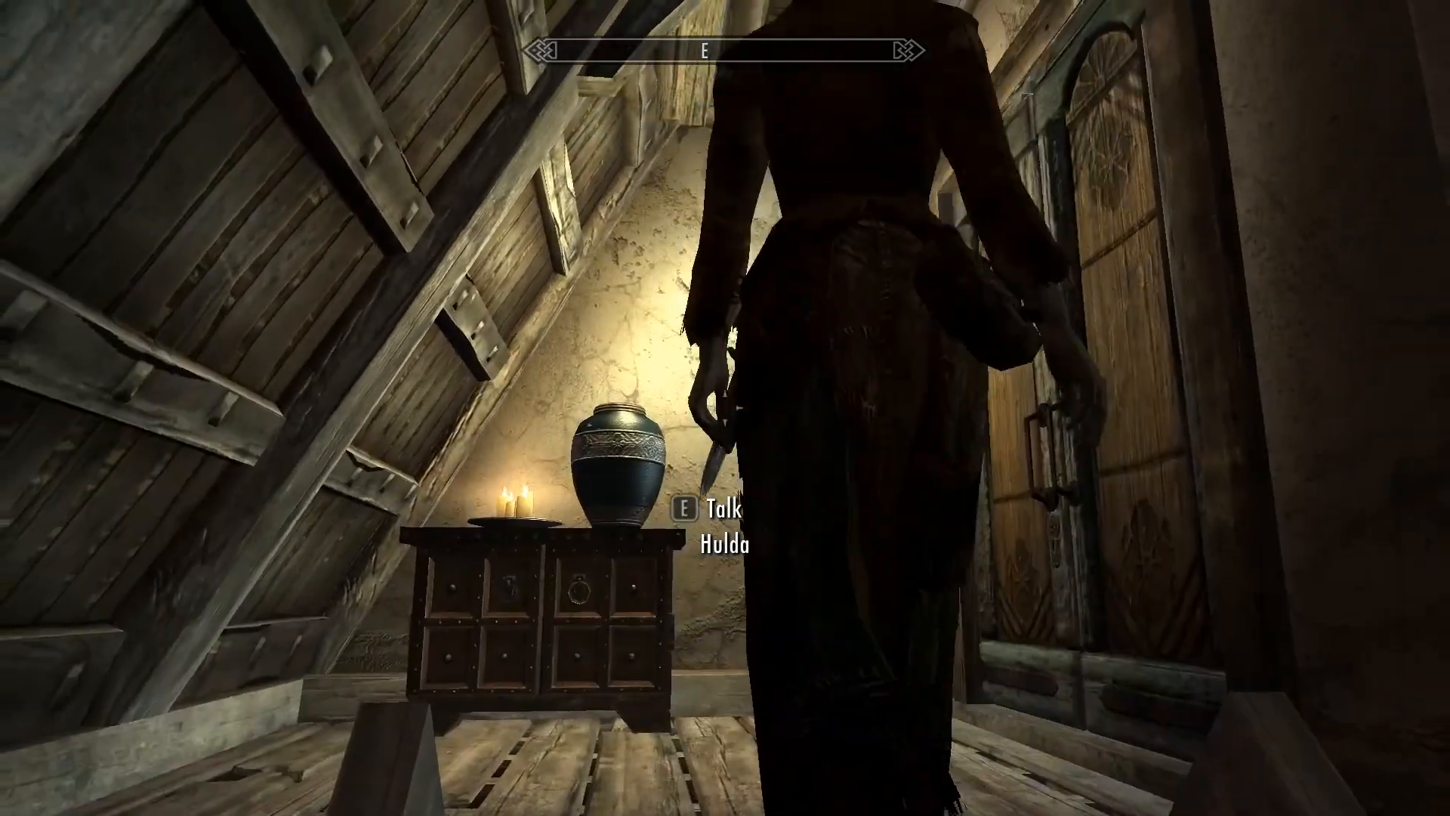
pyautogui.press('w')
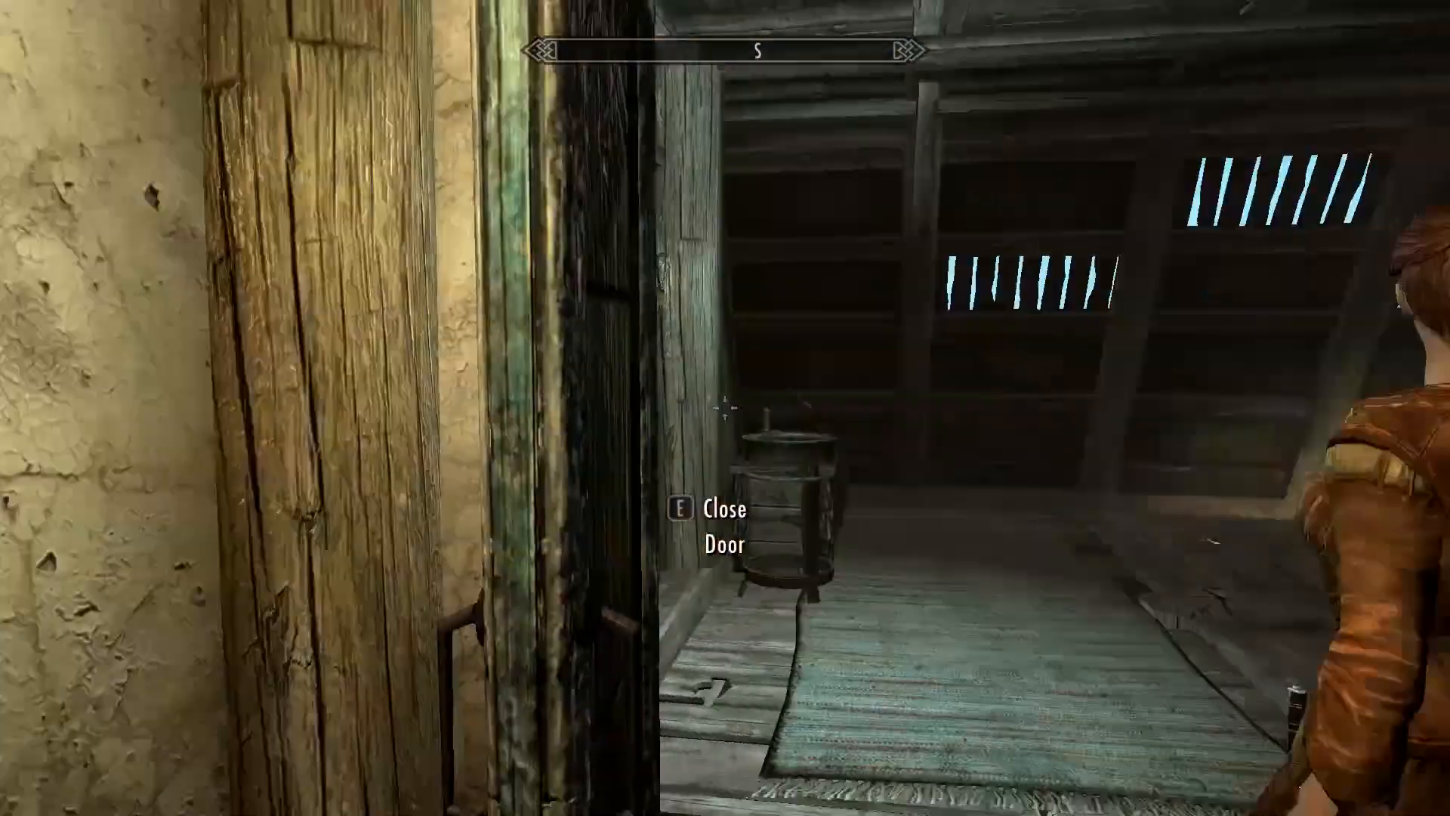
pyautogui.press('w')
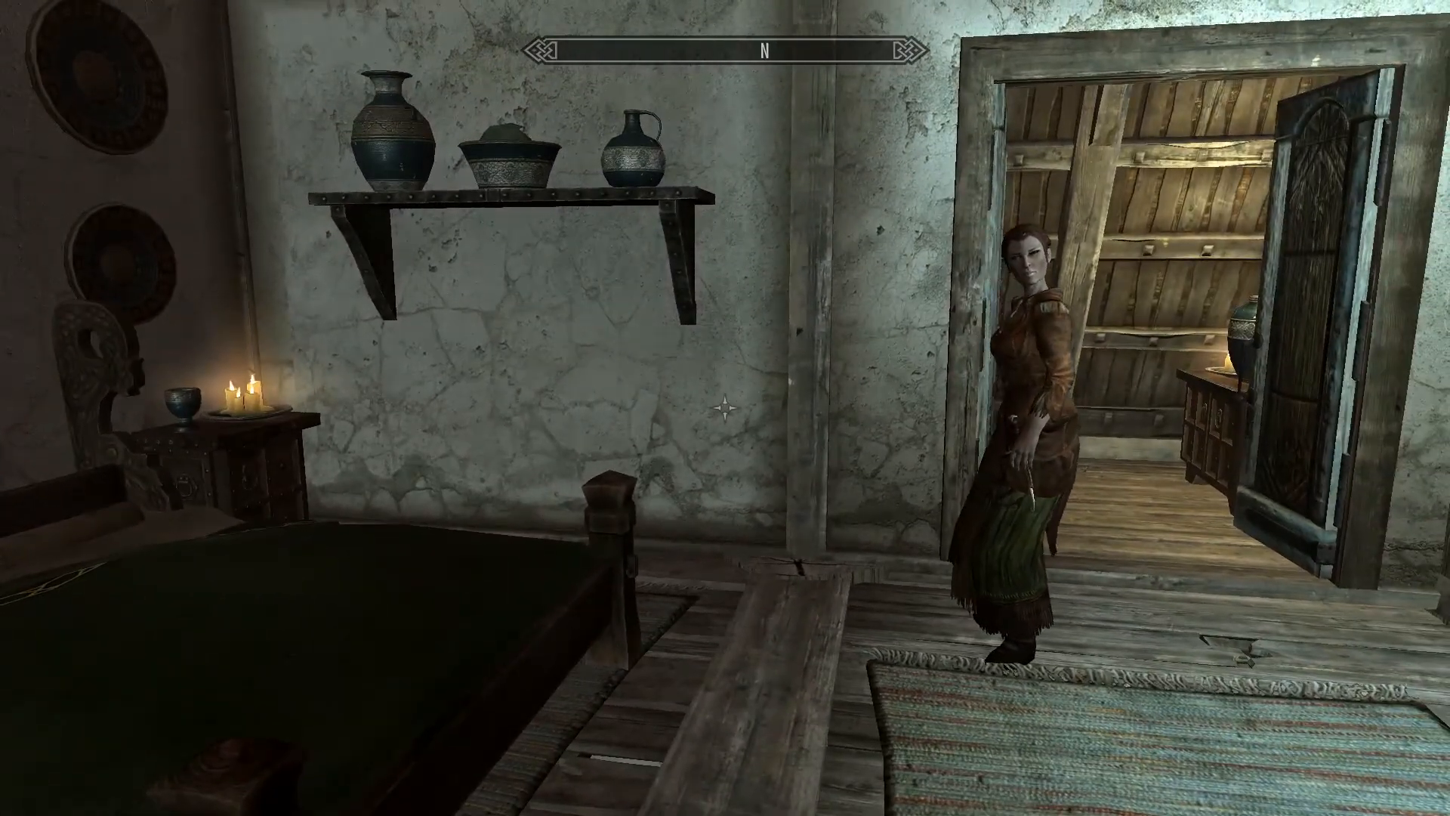
pyautogui.moveTo(299, 744)
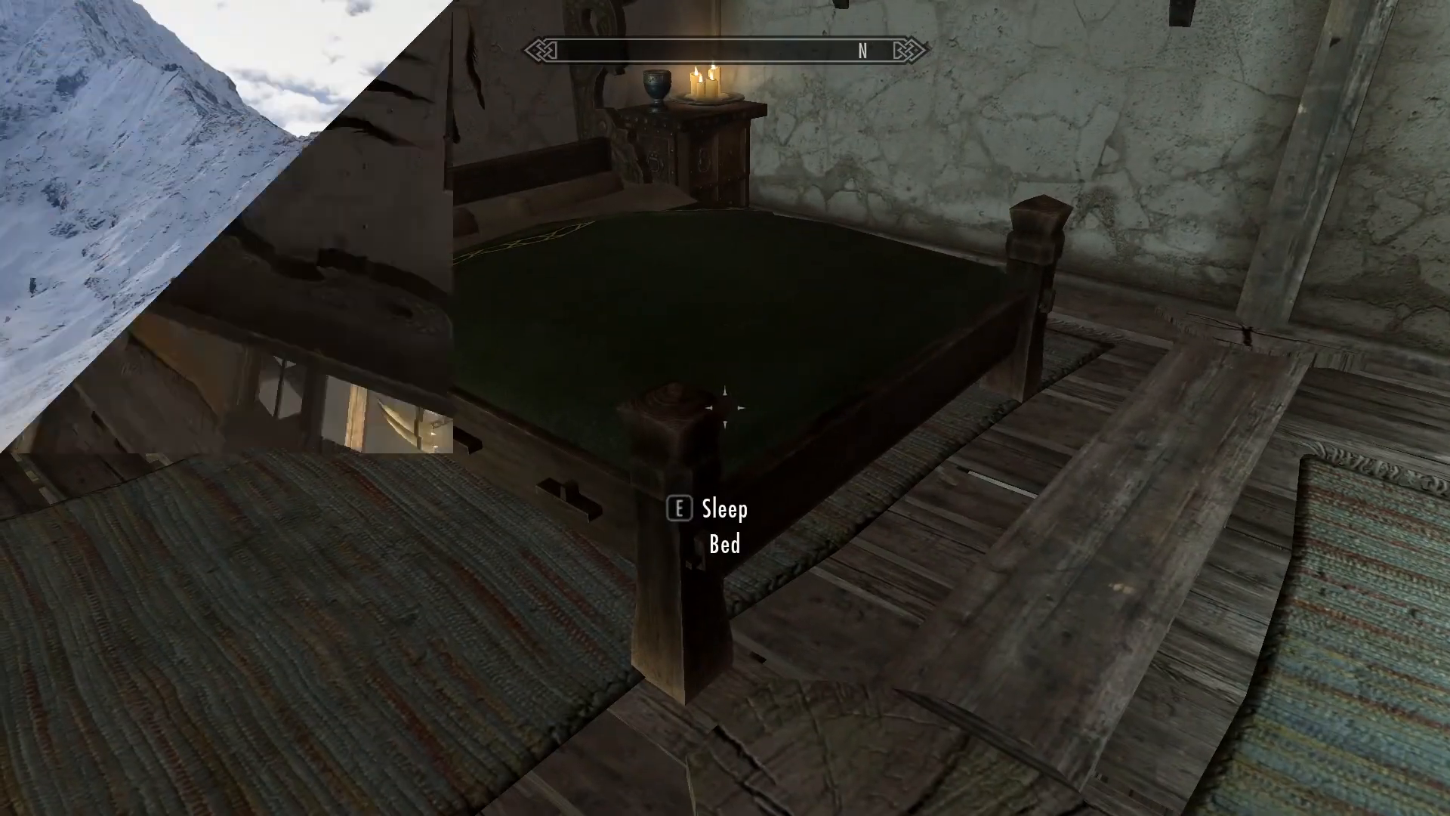